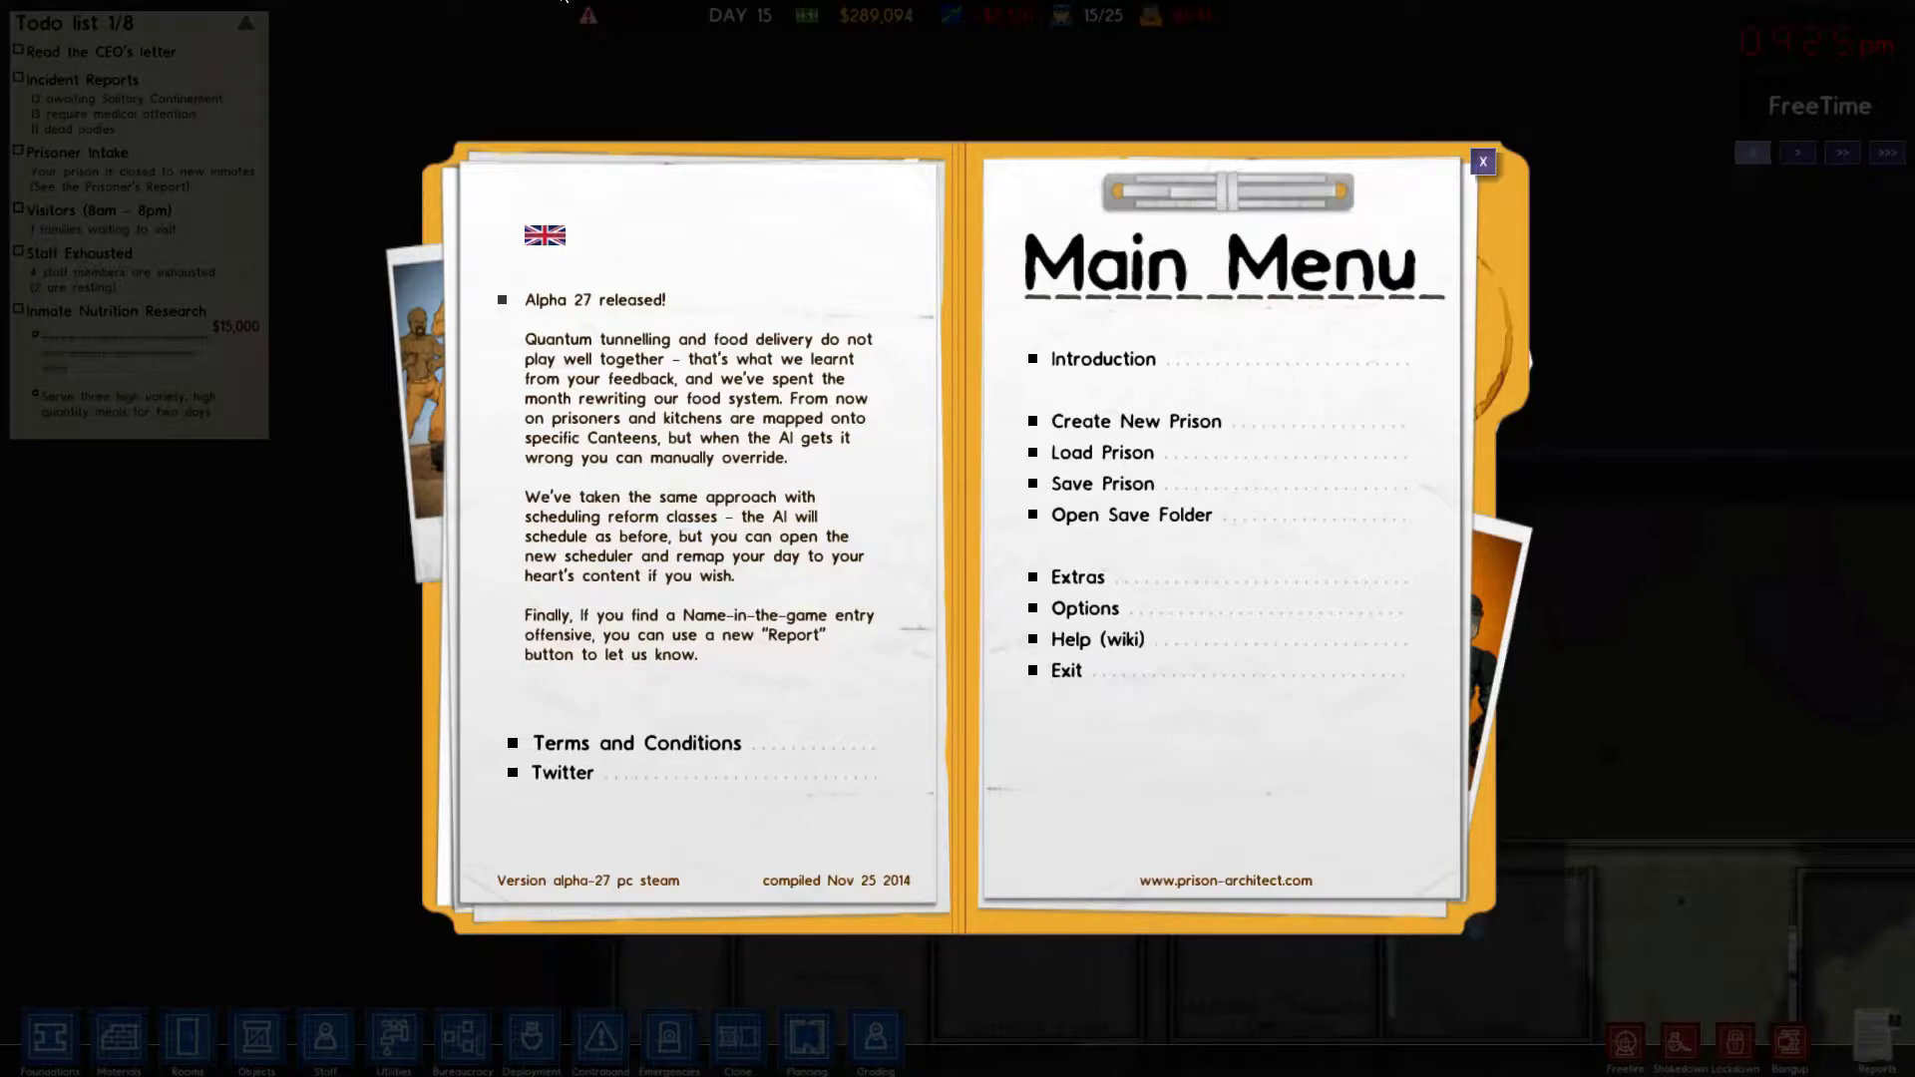
Dismiss the main menu to resume the day-15 prison during free time.
key("Escape")
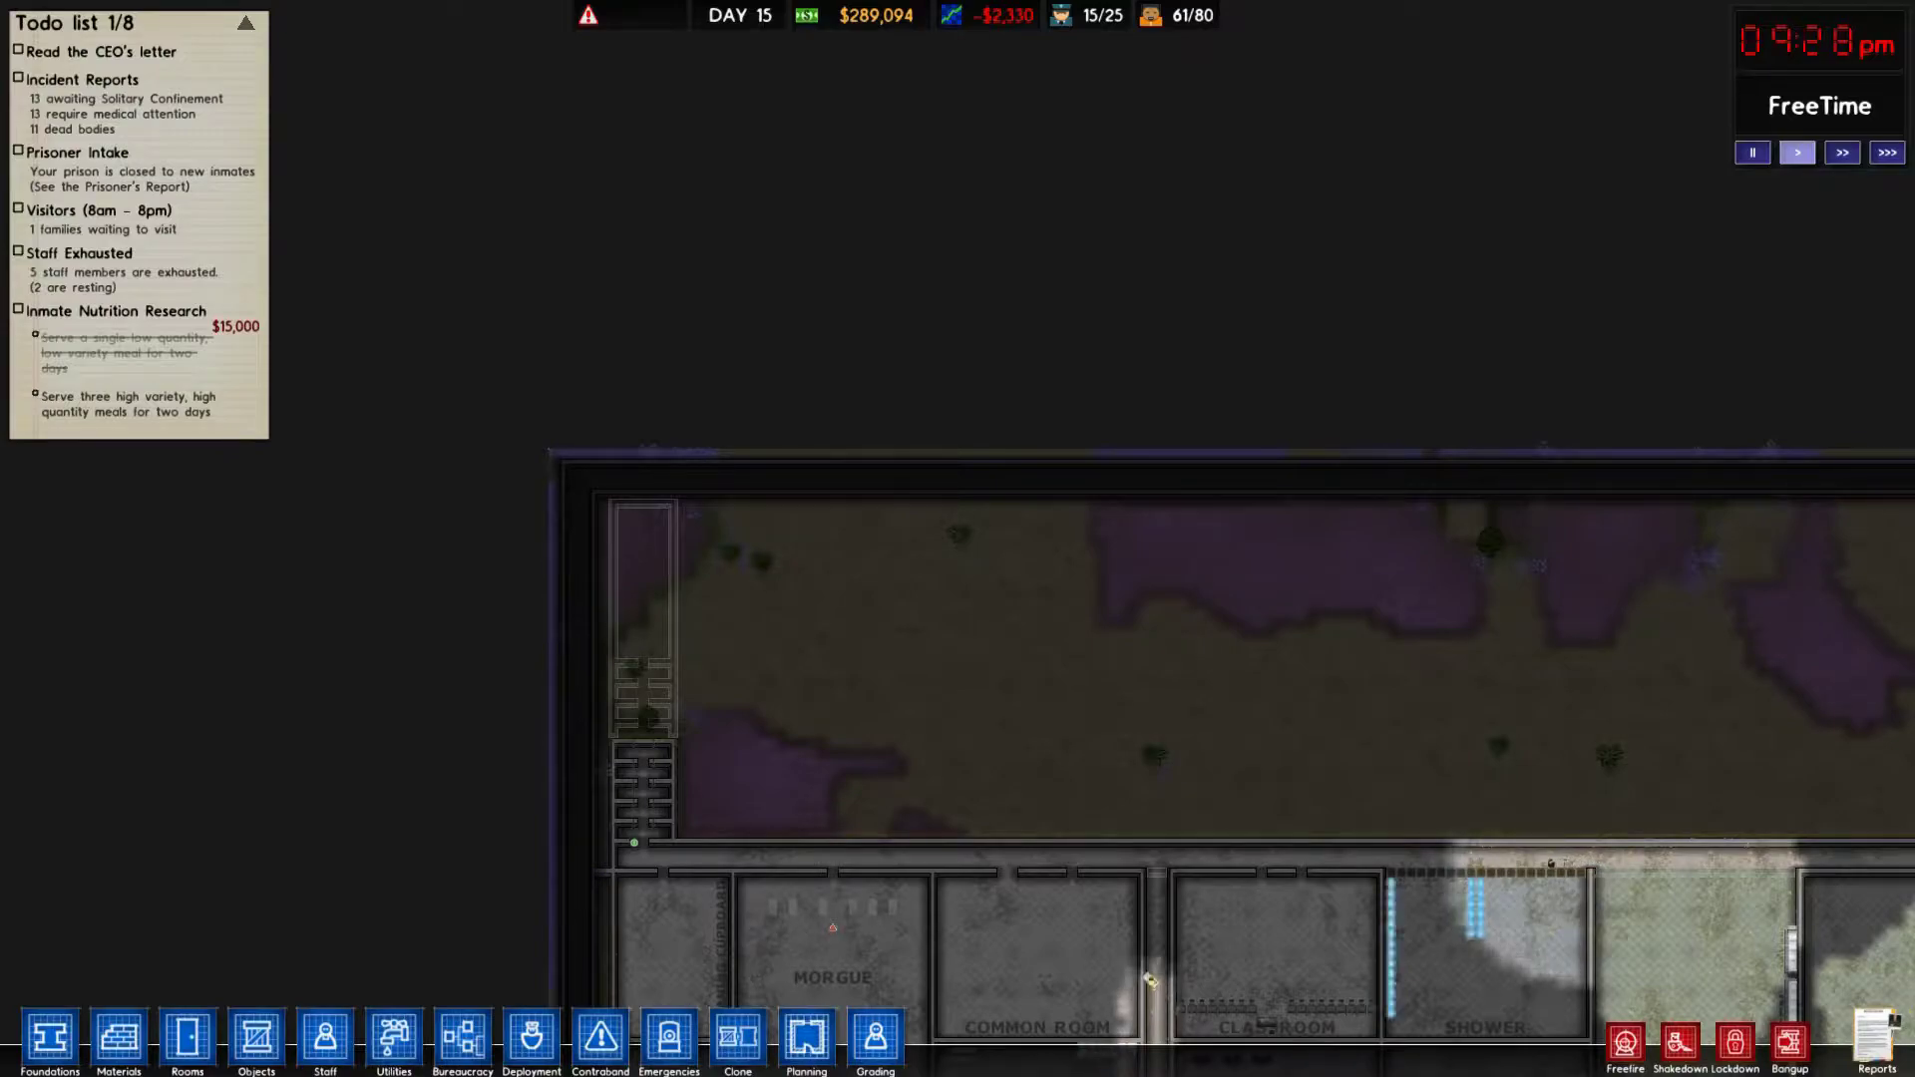
Pan around the prison to survey the workshop, corridors and lower road.
key("s")
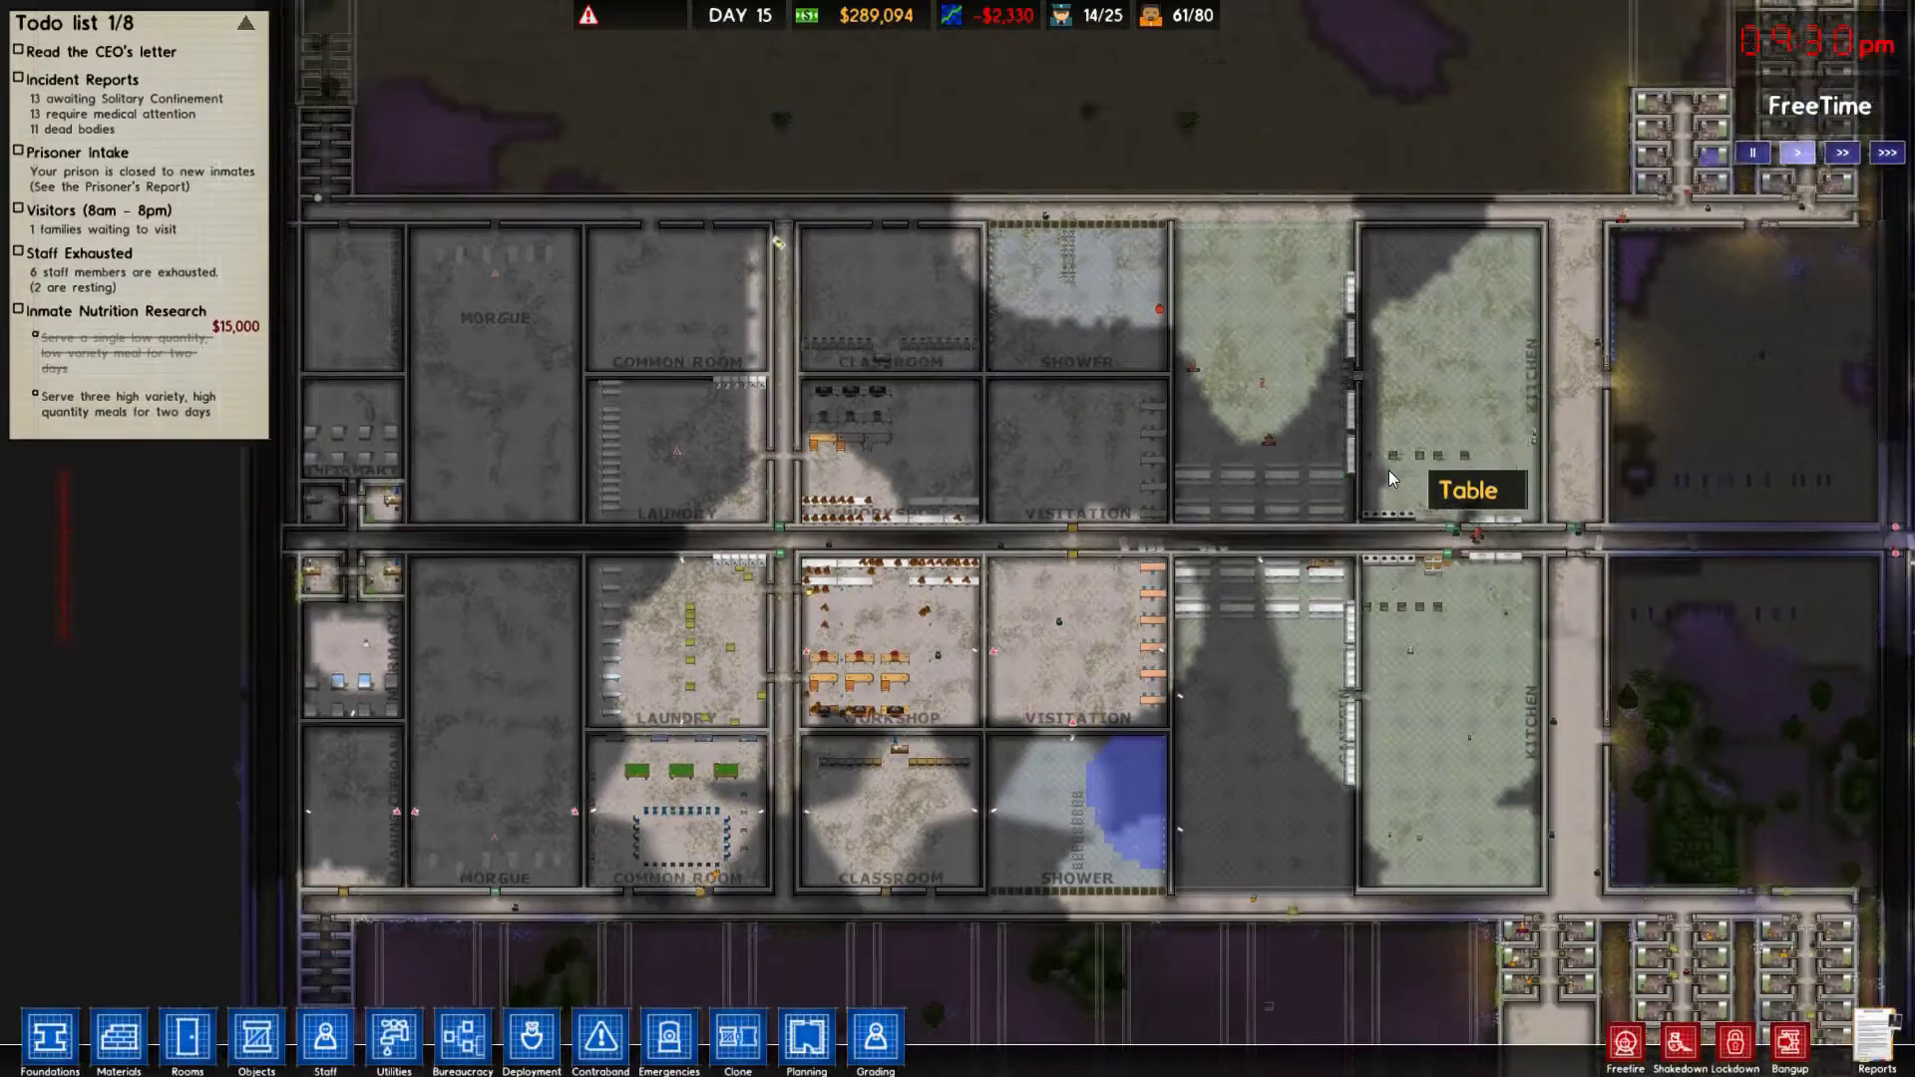
key("s")
scroll(1346, 493, "up", 2)
scroll(1286, 526, "up", 3)
scroll(1287, 526, "up", 3)
scroll(1288, 527, "up", 2)
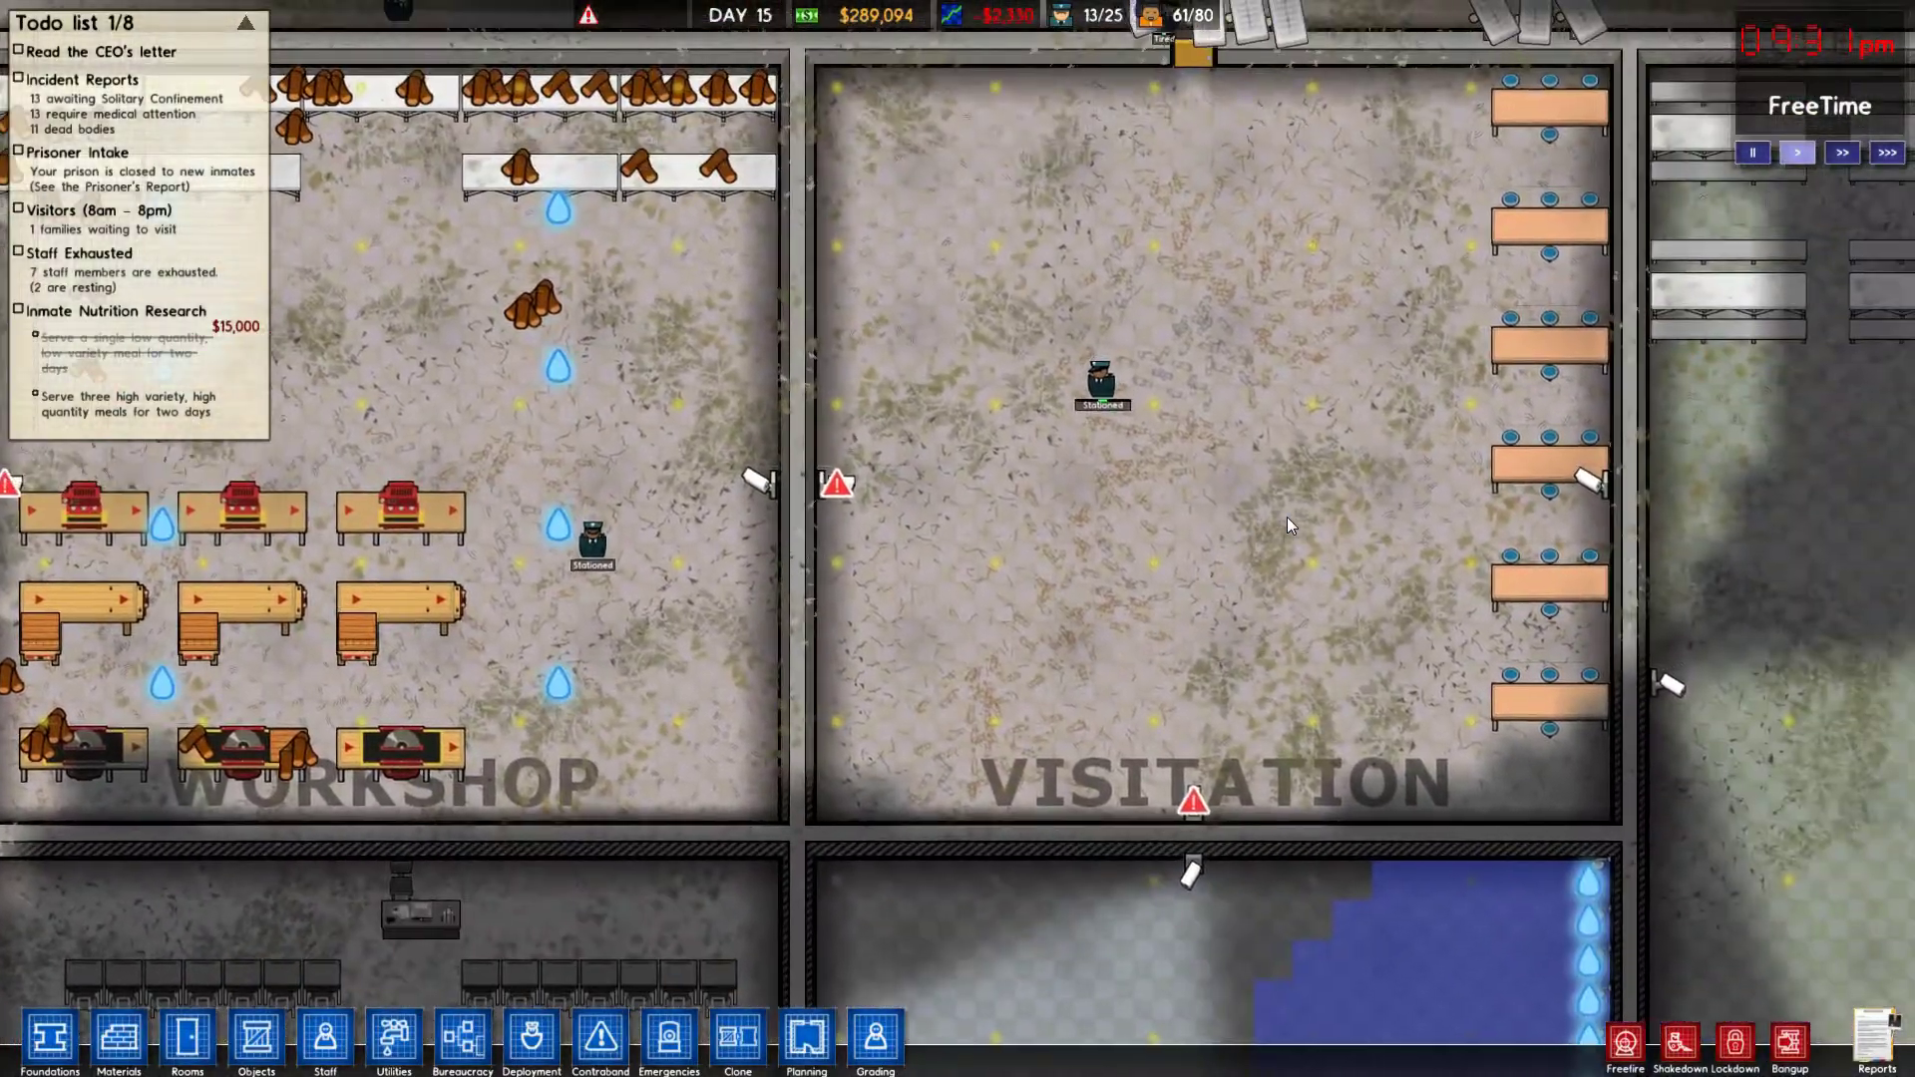
key("w")
key("w")
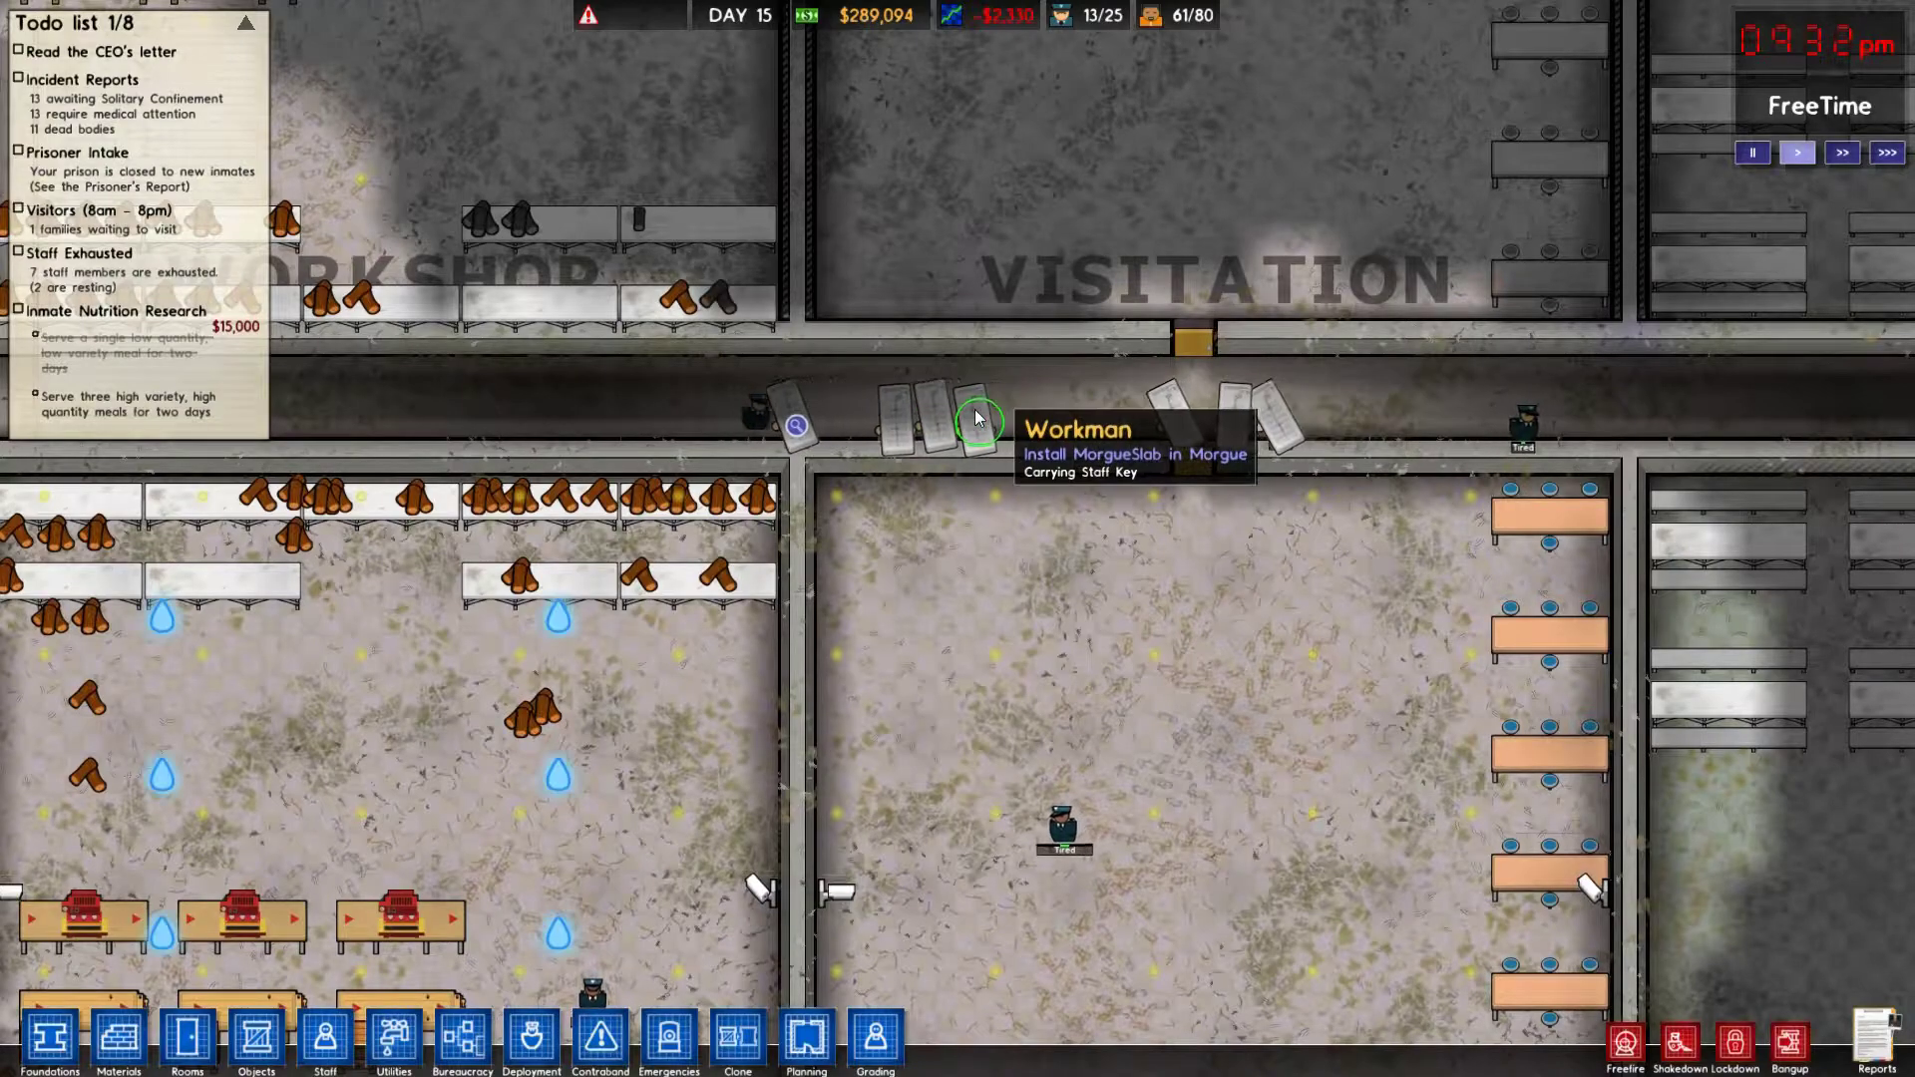
key("a")
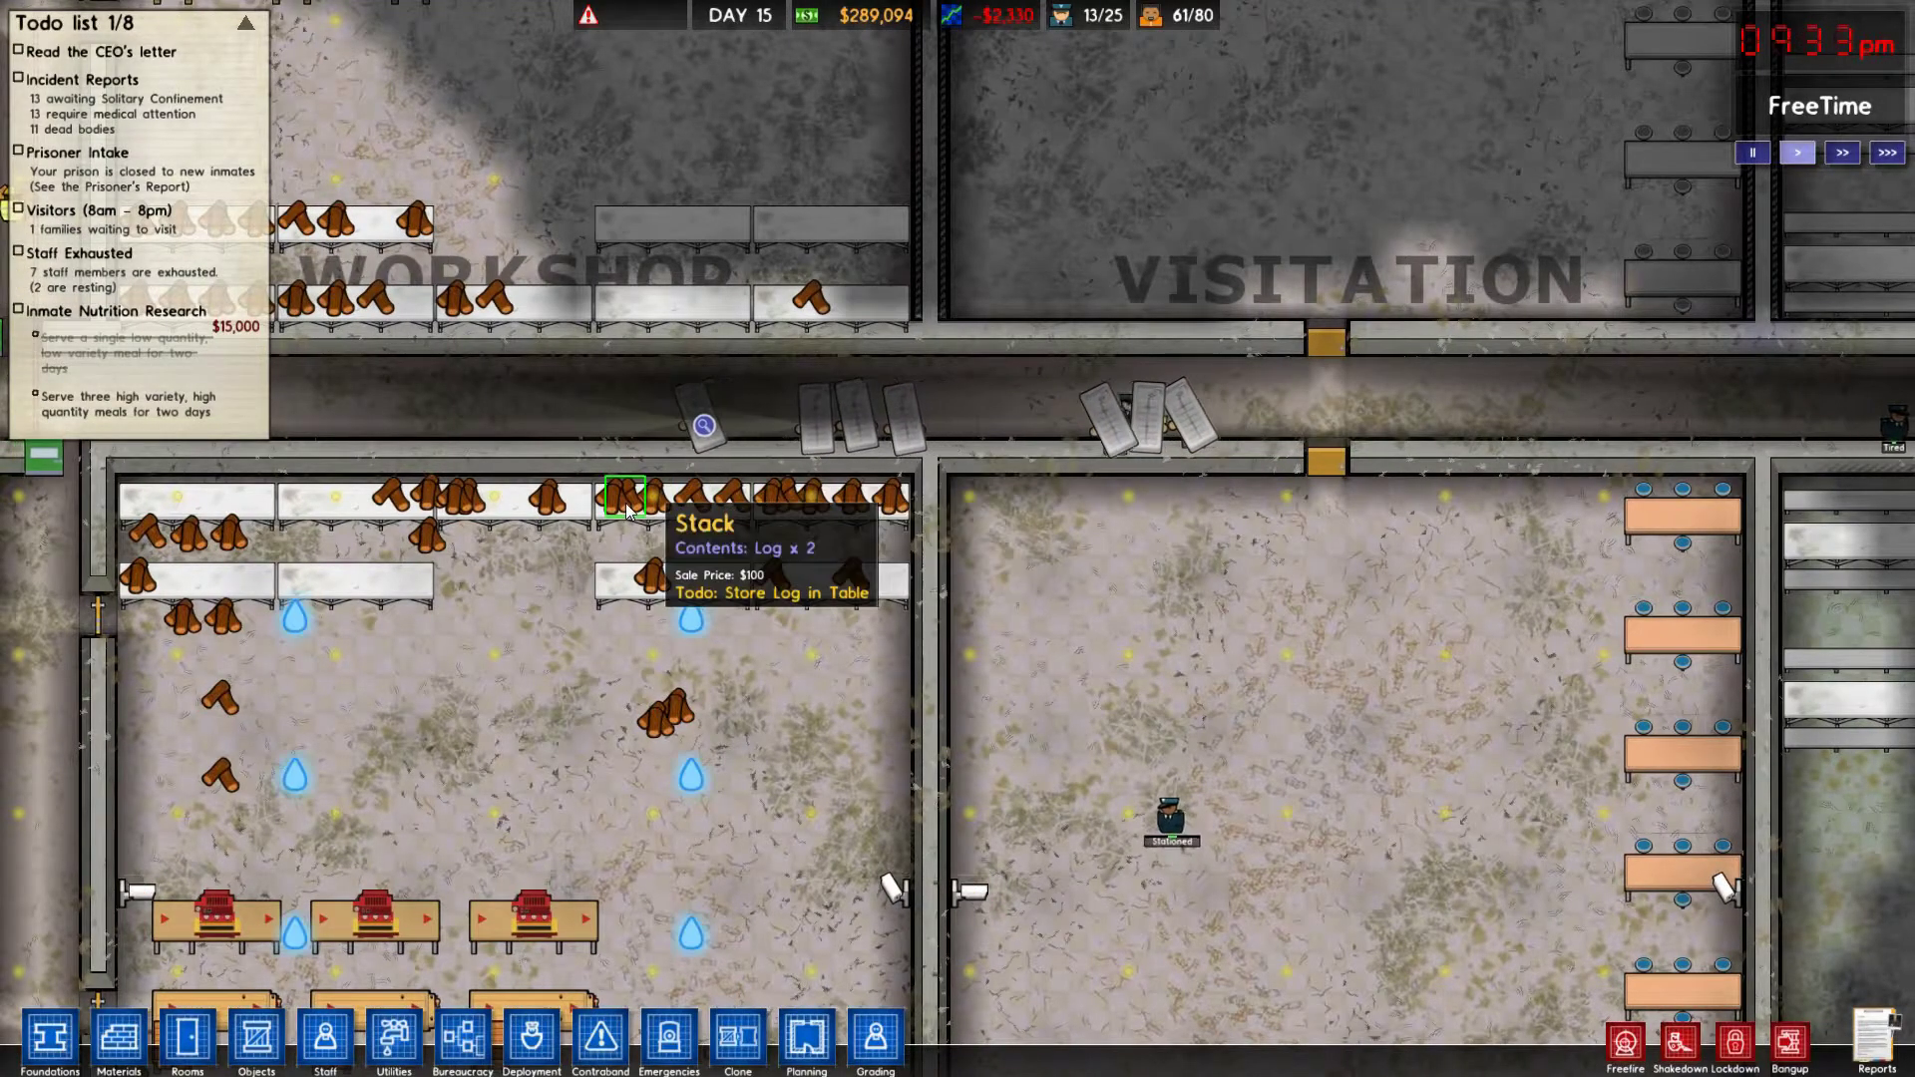
scroll(683, 606, "down", 2)
key("a")
scroll(681, 611, "down", 3)
key("s")
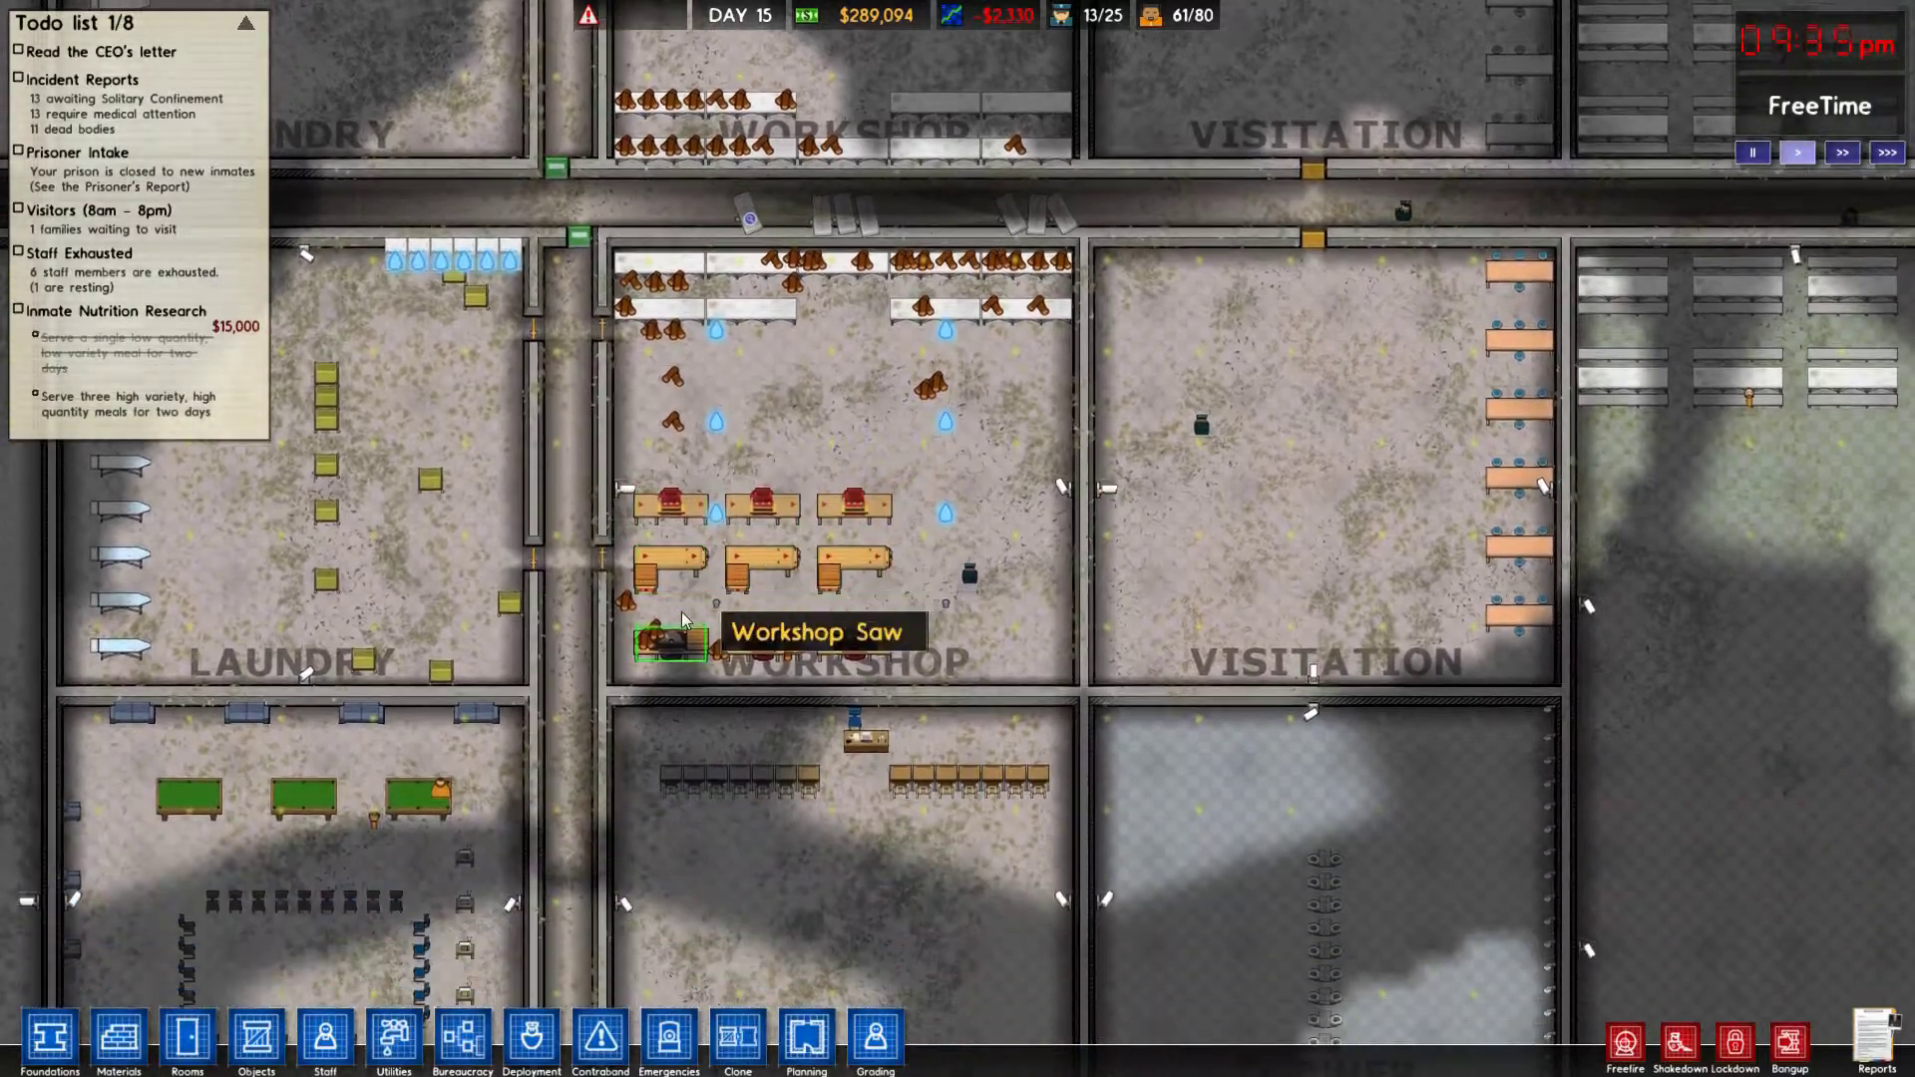
scroll(682, 613, "down", 2)
key("s")
scroll(681, 613, "down", 2)
key("s")
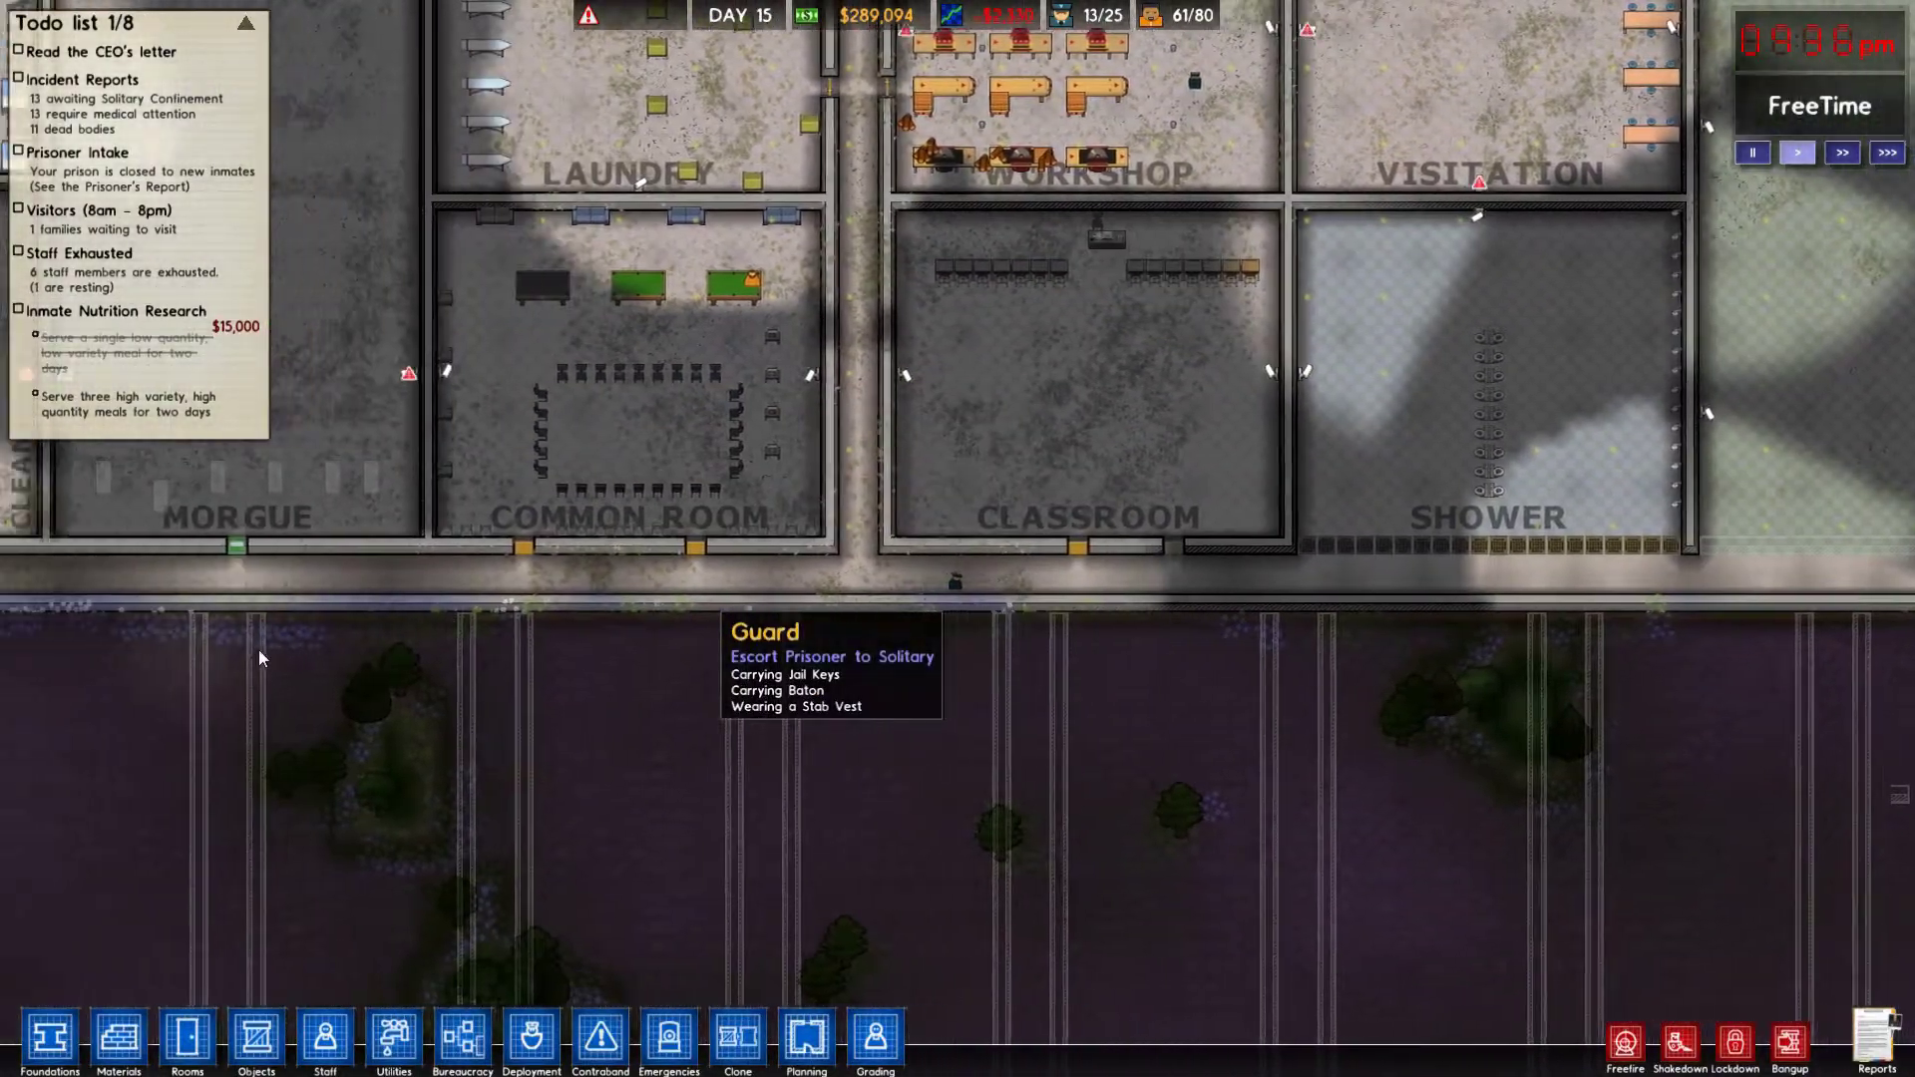
key("a")
key("a")
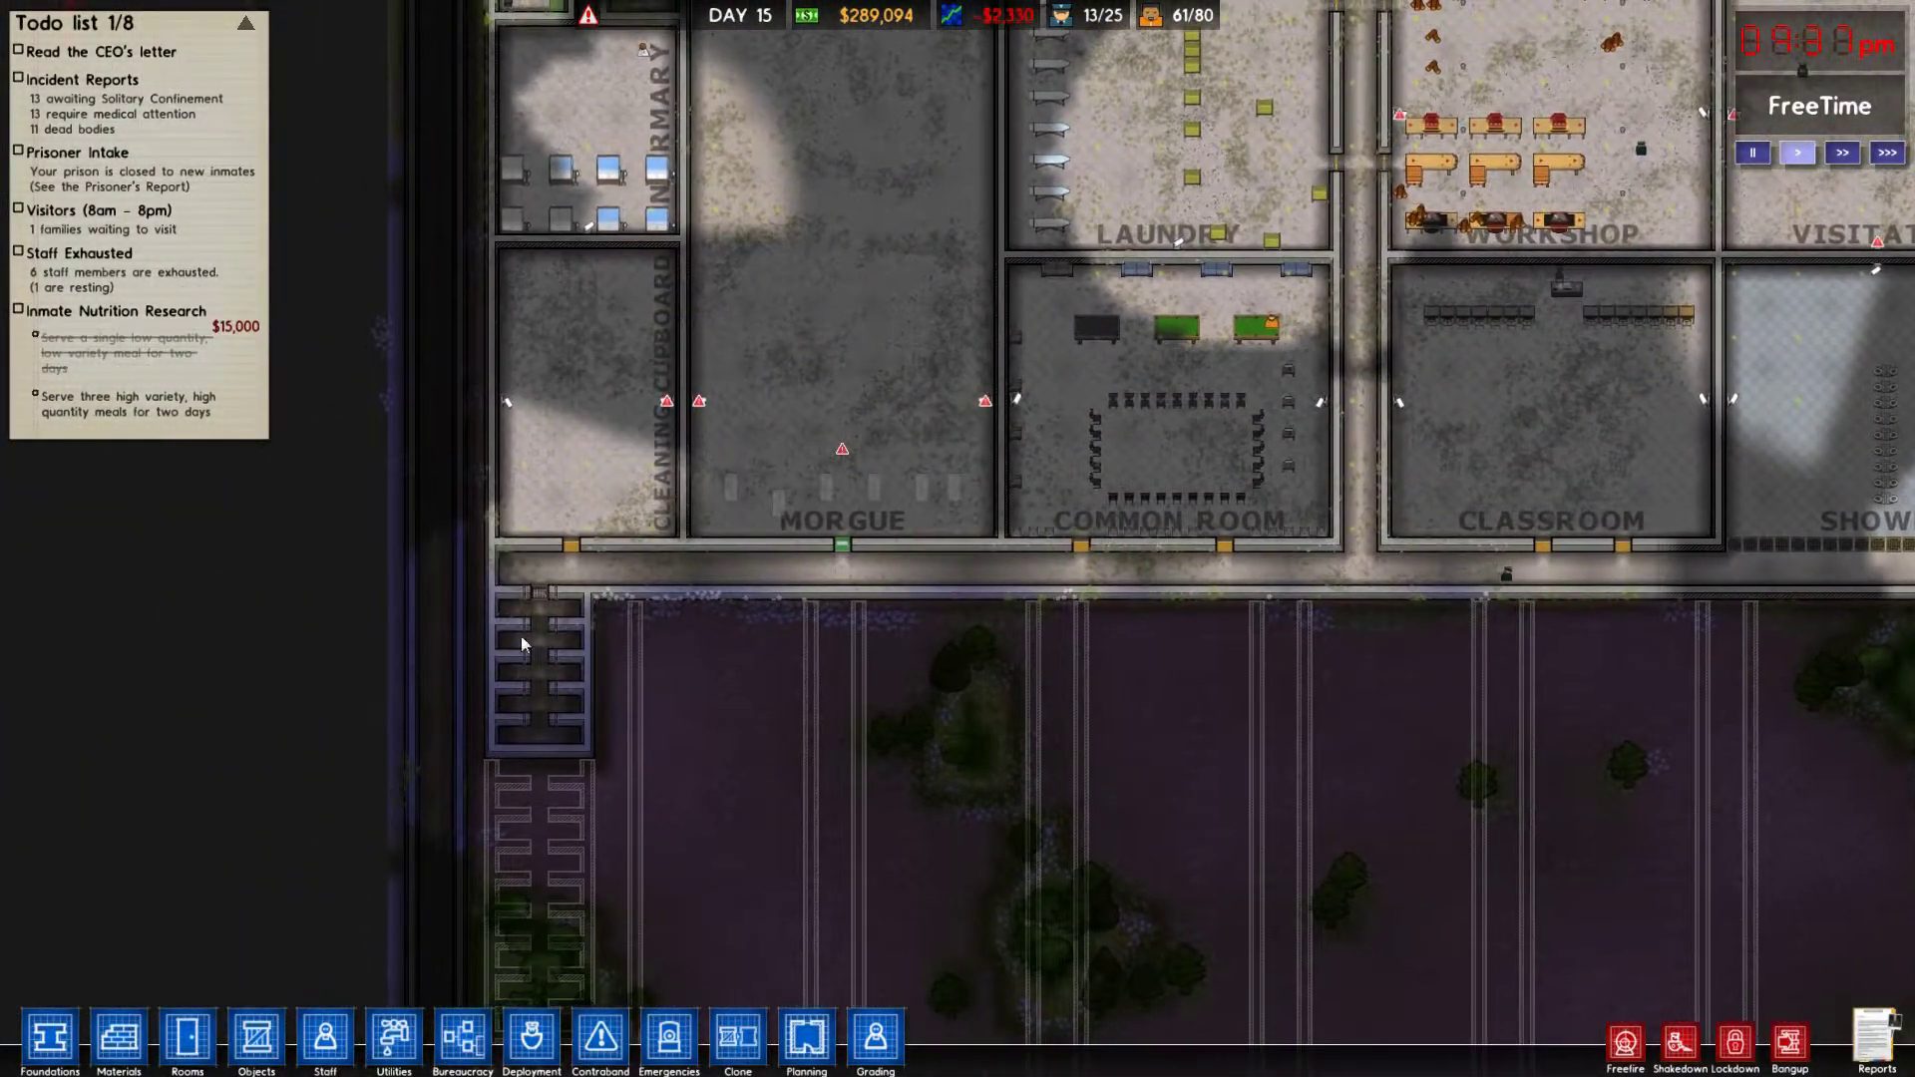
scroll(554, 629, "up", 2)
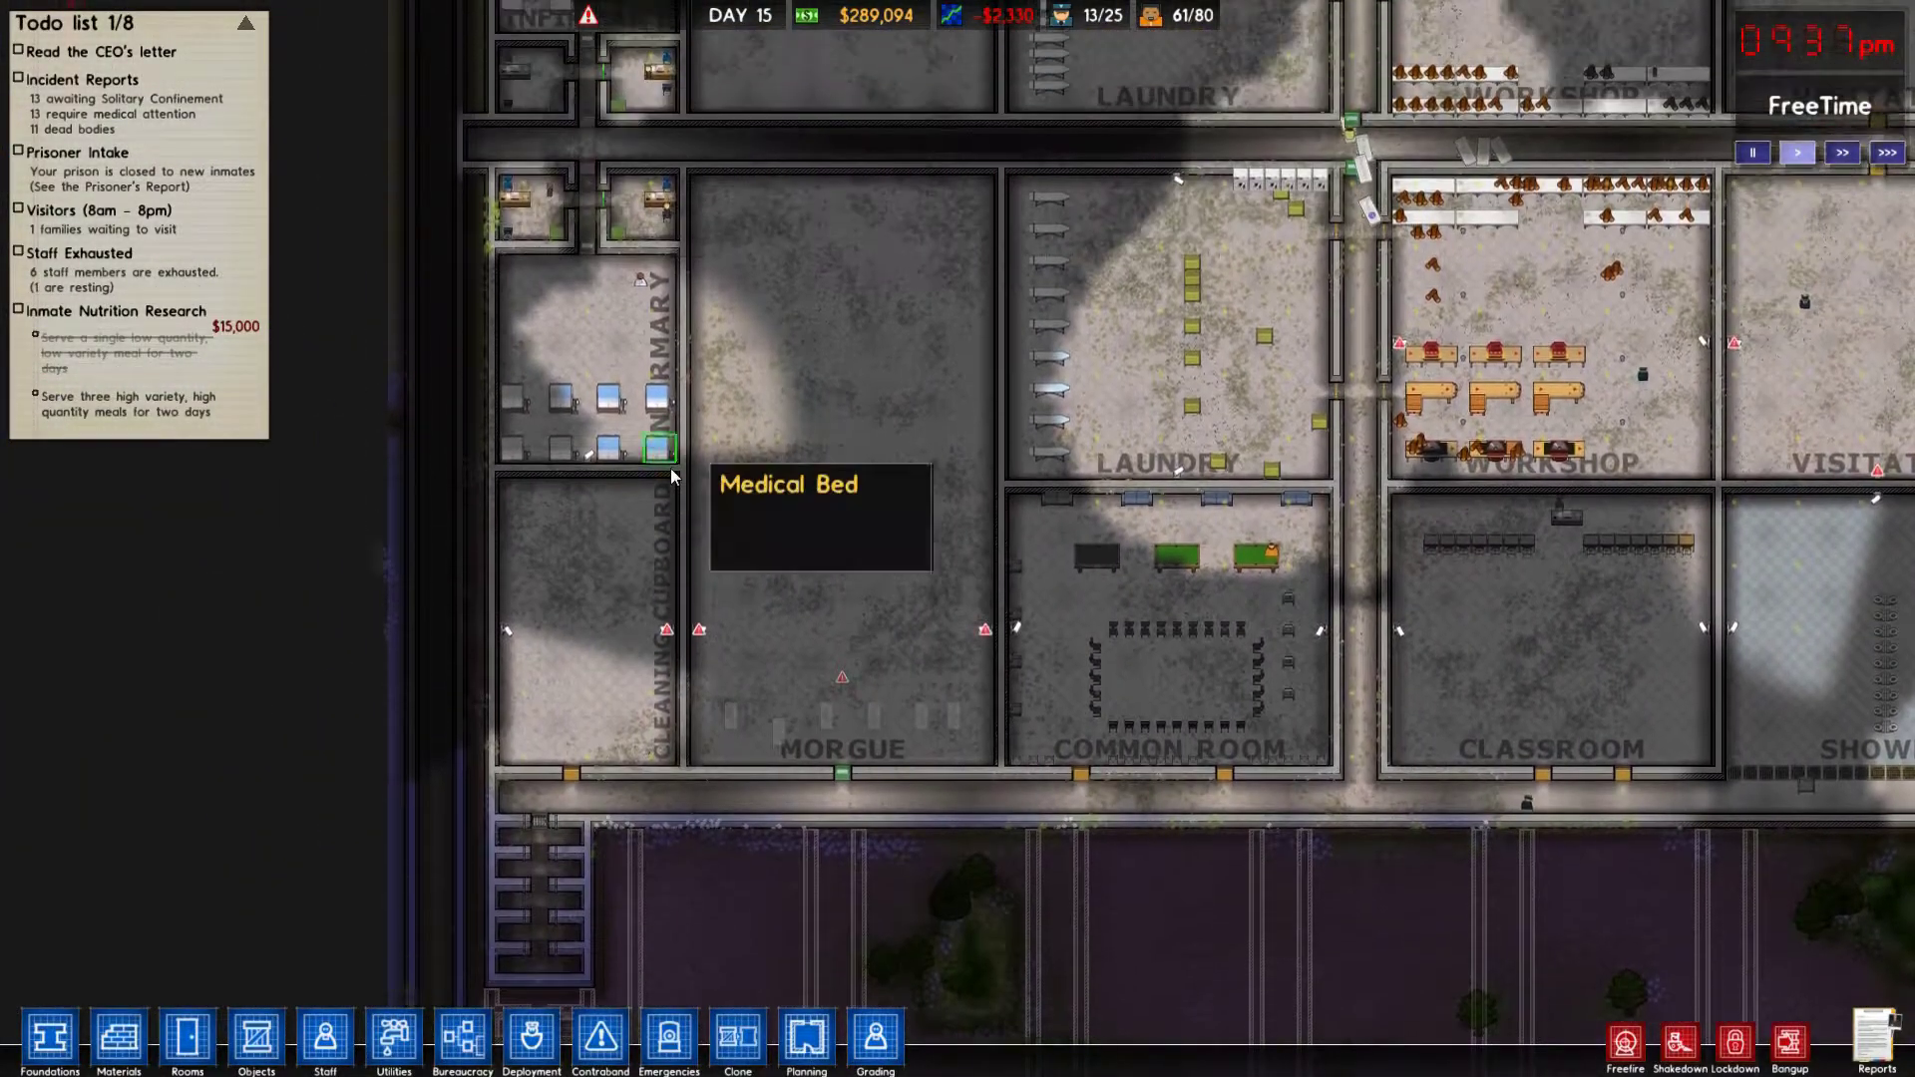
scroll(670, 469, "down", 3)
Bring the common room into view and inspect the Dog Handler's info.
key("w")
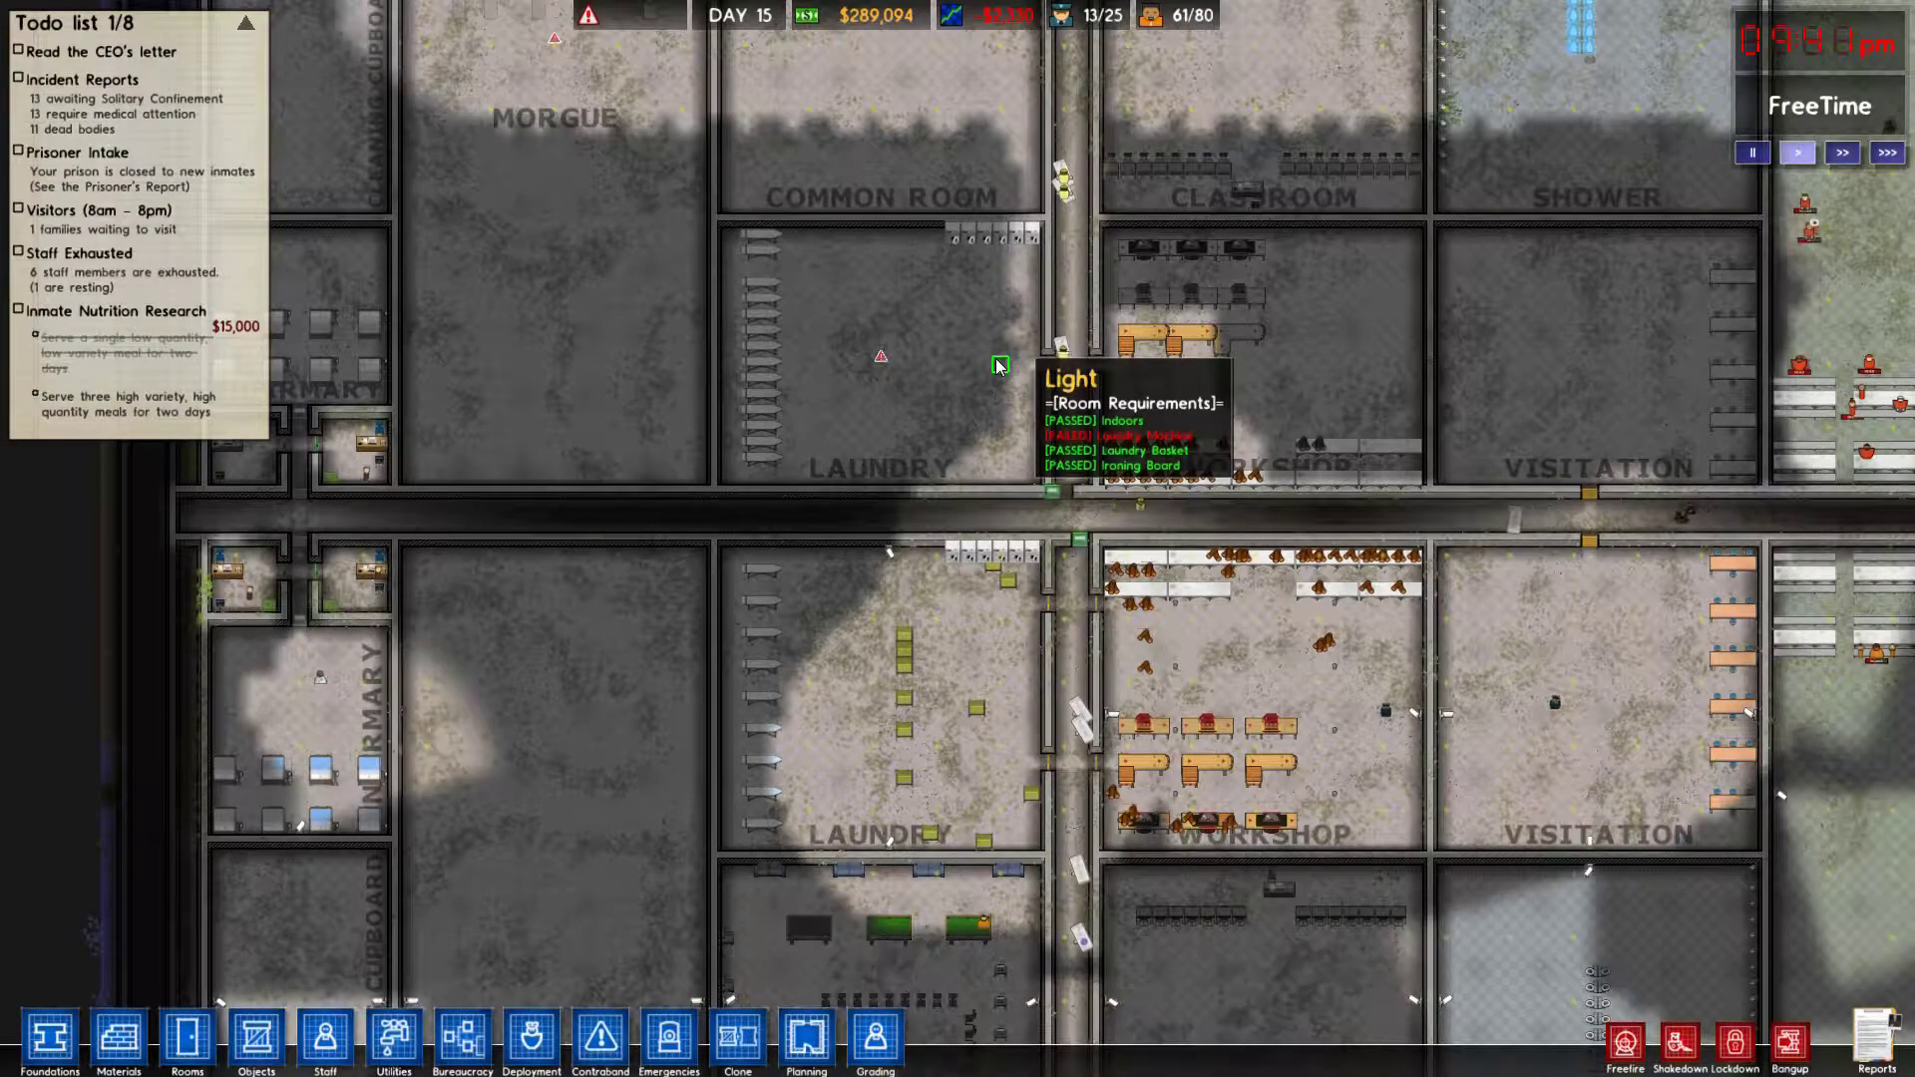
scroll(994, 364, "up", 3)
scroll(995, 364, "up", 4)
scroll(987, 344, "up", 3)
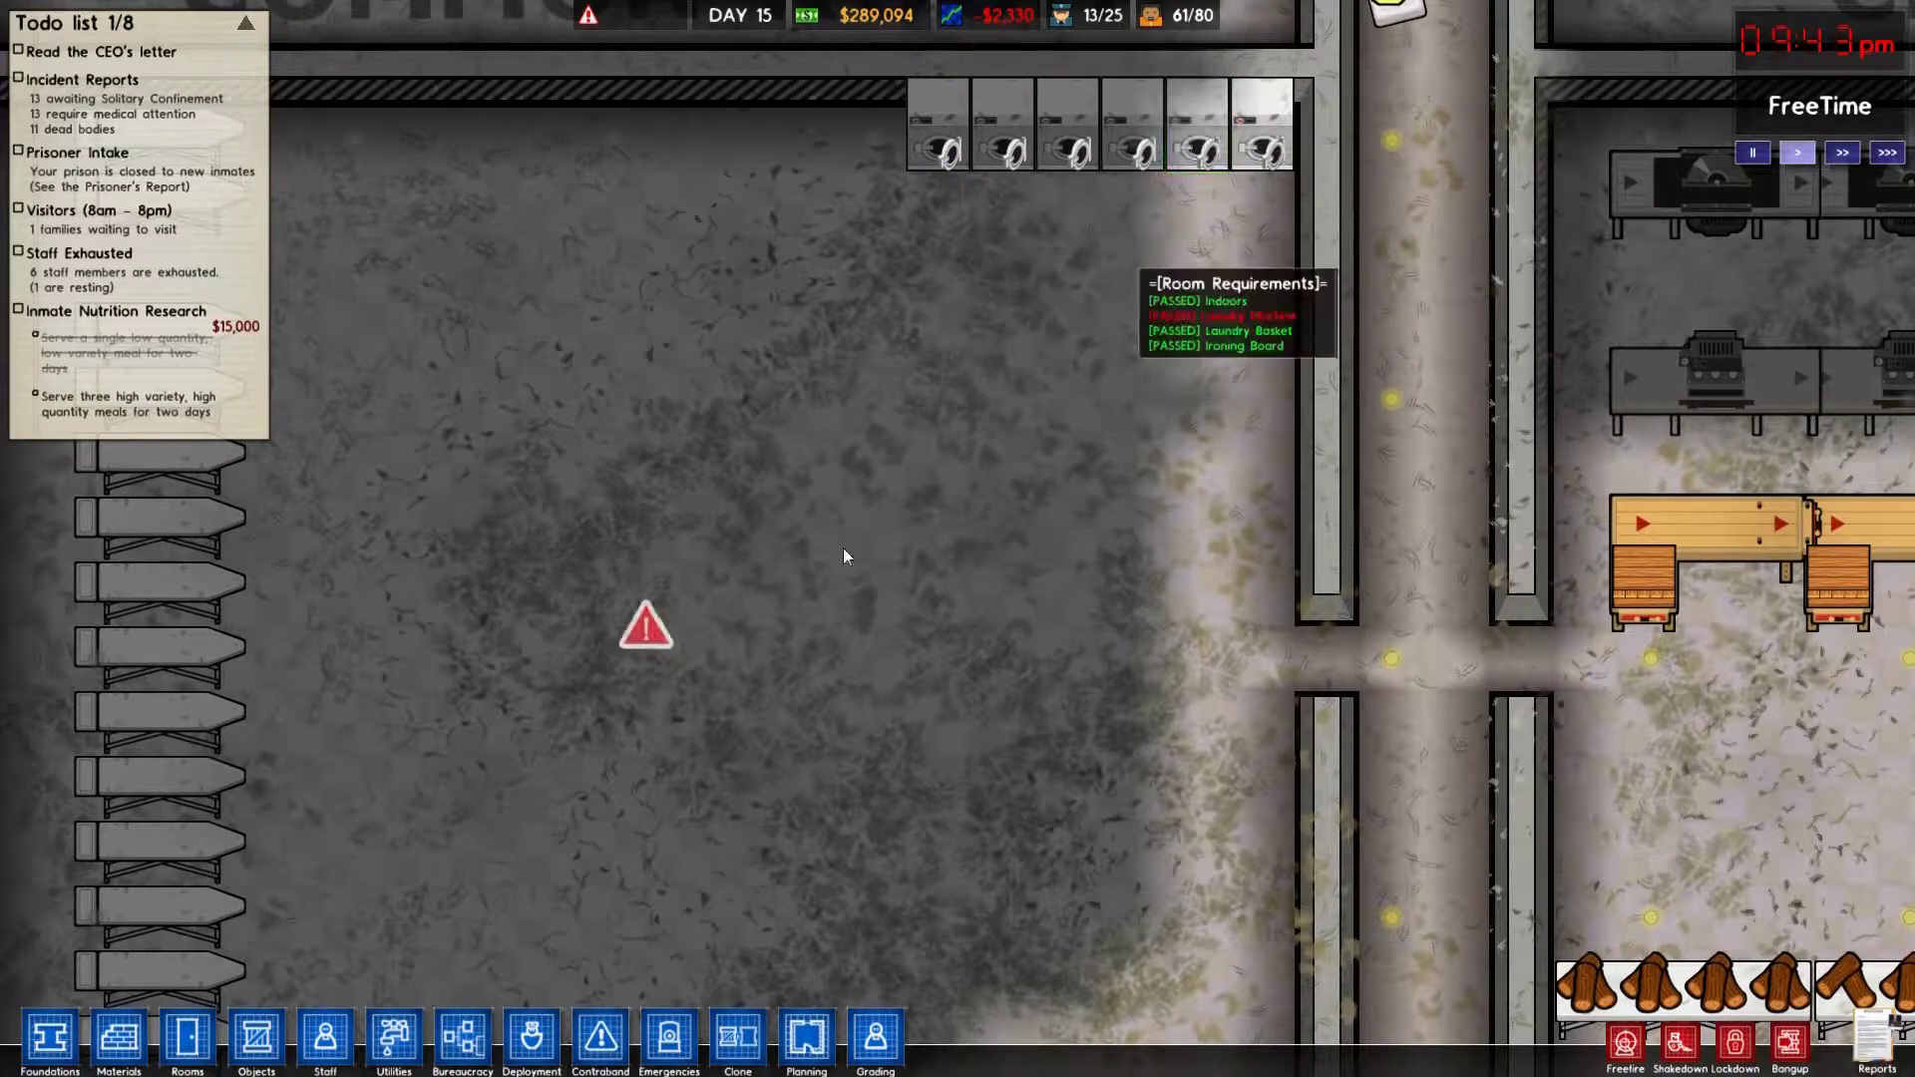
scroll(833, 570, "down", 3)
scroll(833, 569, "down", 3)
scroll(831, 568, "down", 2)
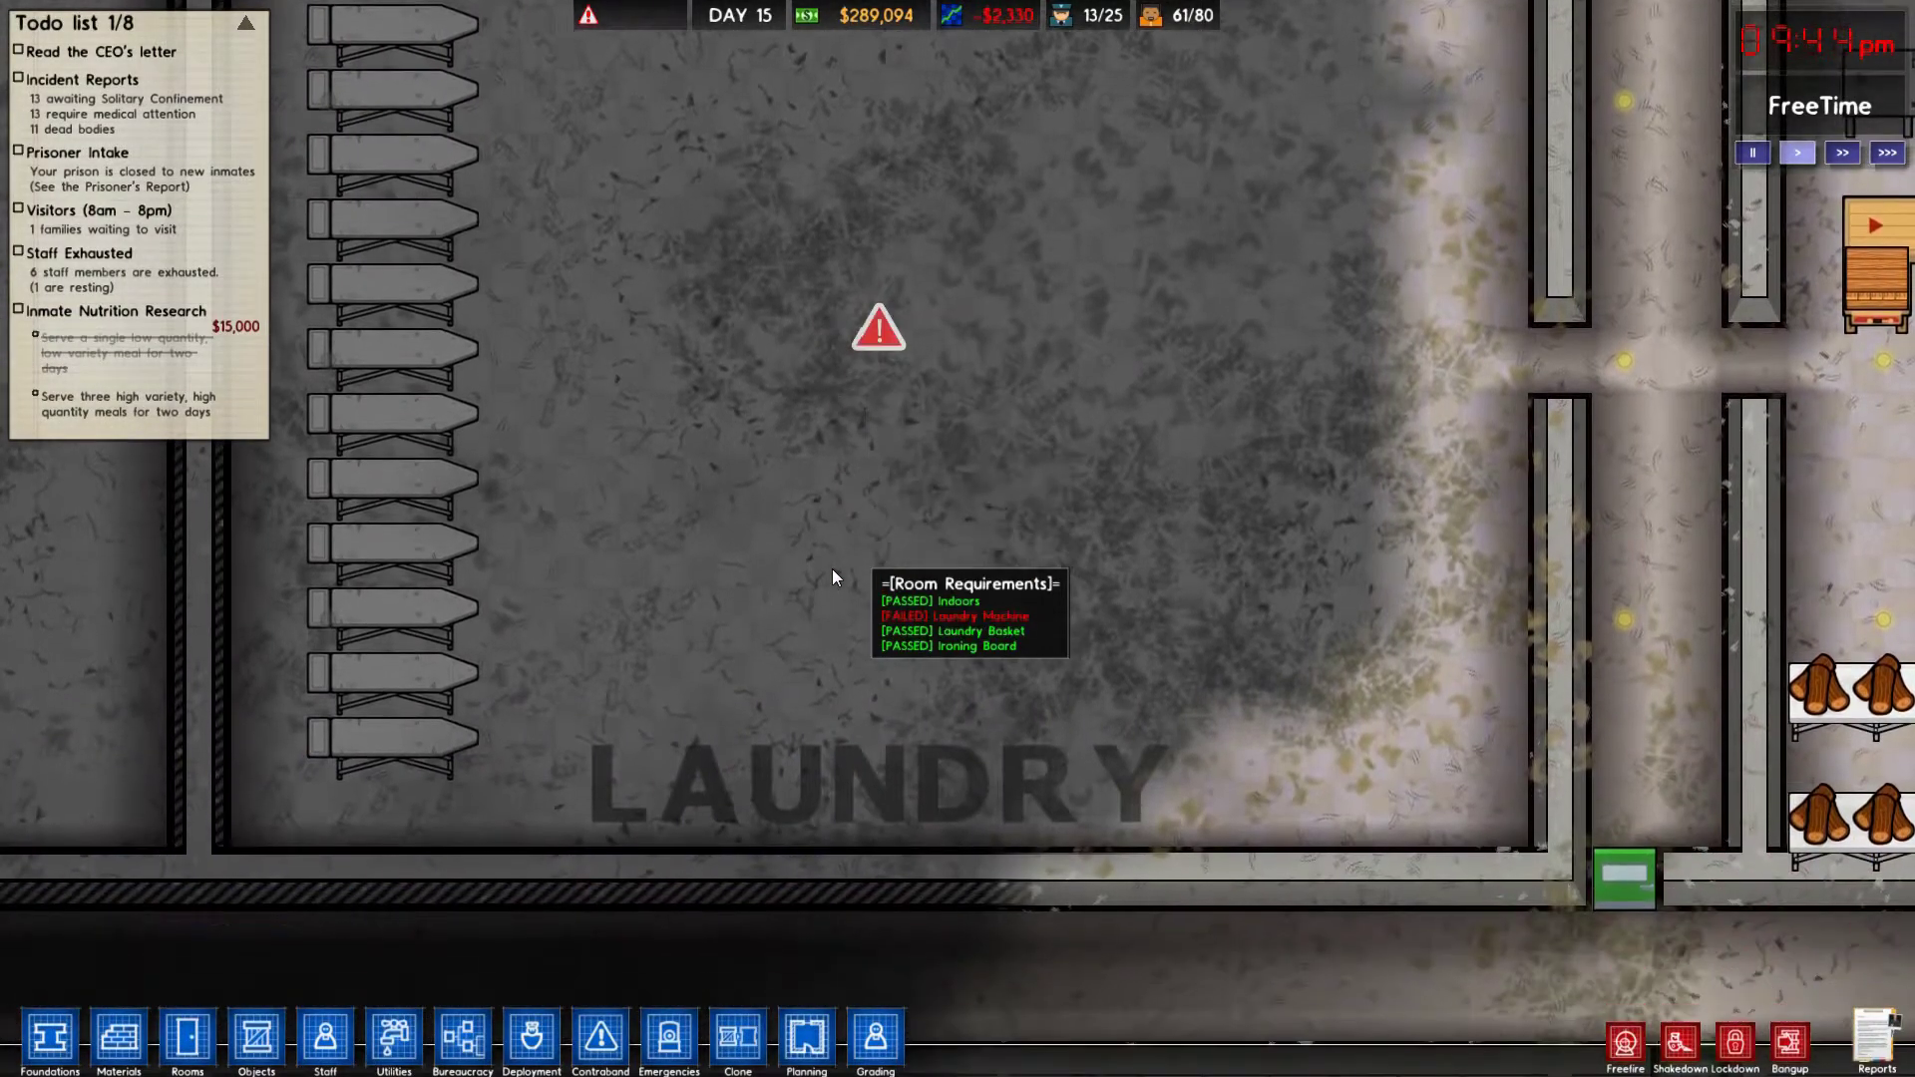
scroll(833, 568, "down", 1)
scroll(832, 569, "down", 1)
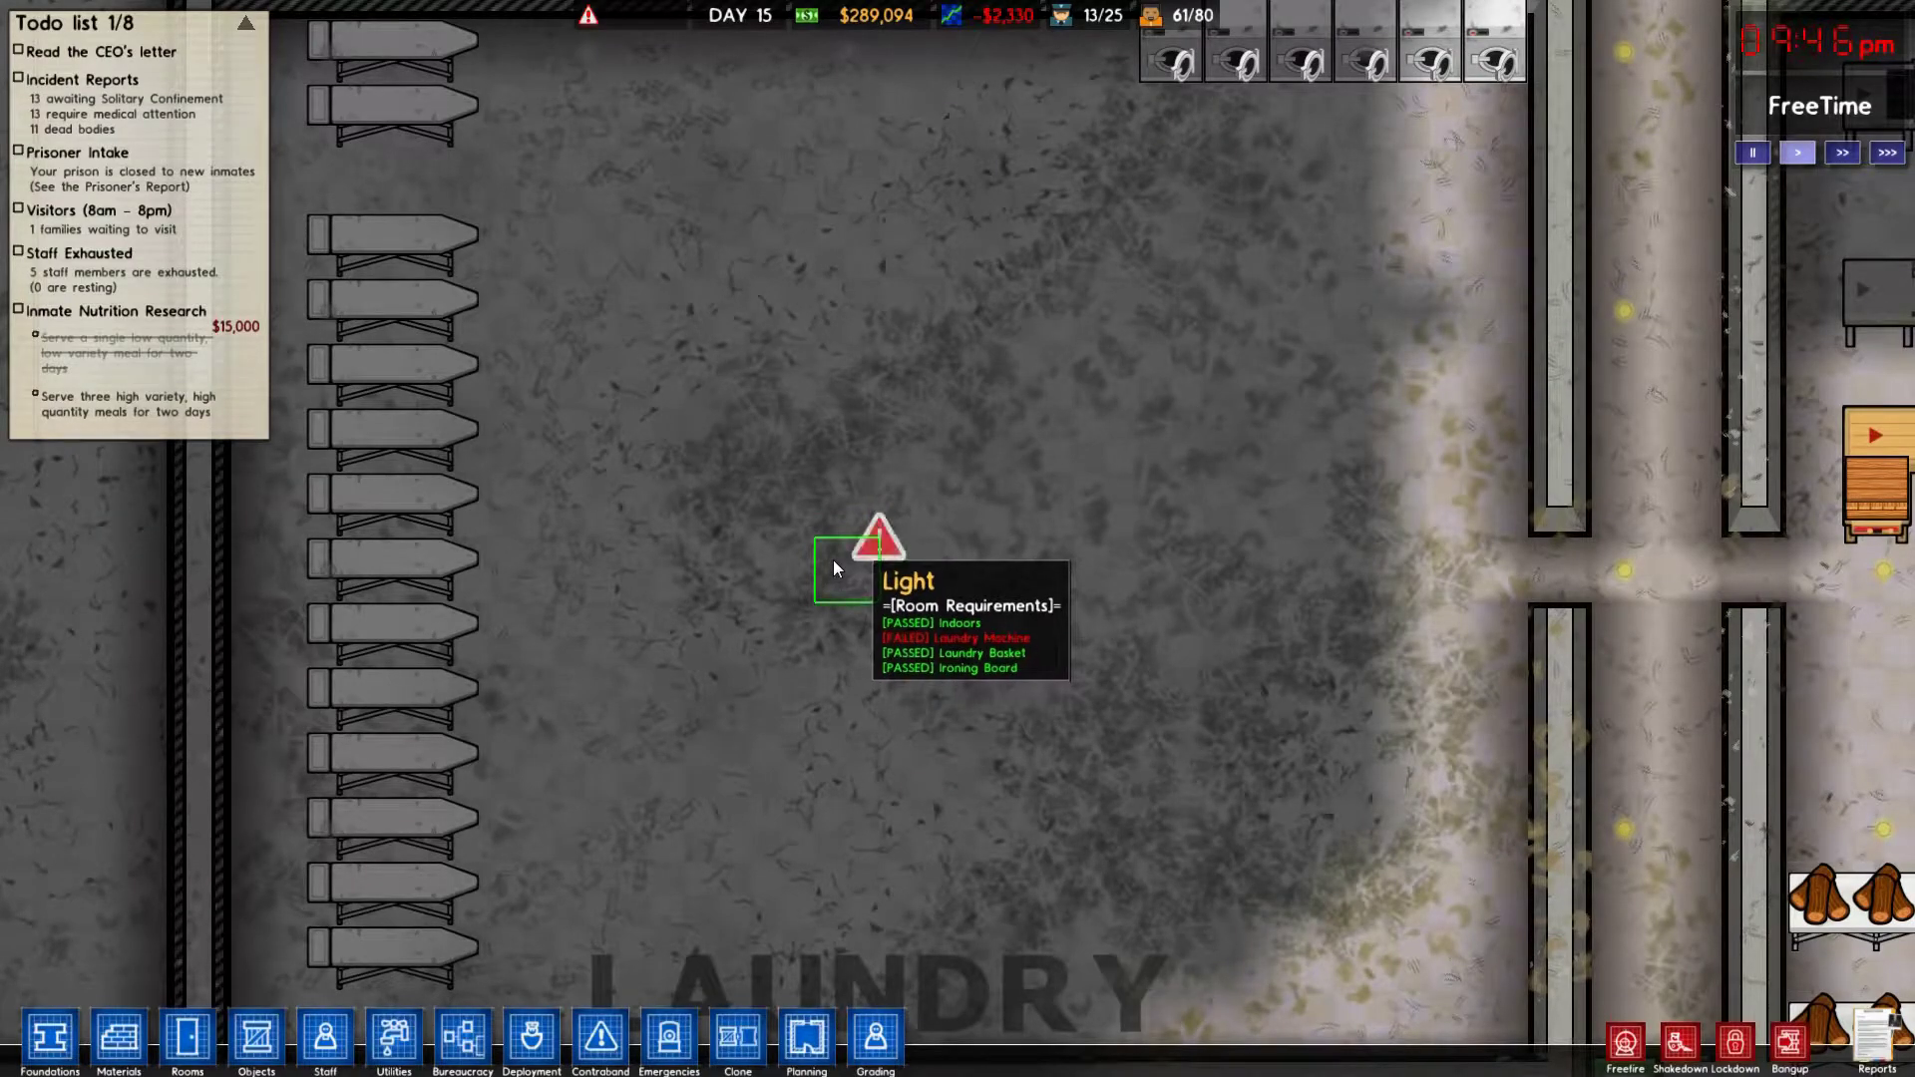
key("w")
scroll(834, 555, "down", 4)
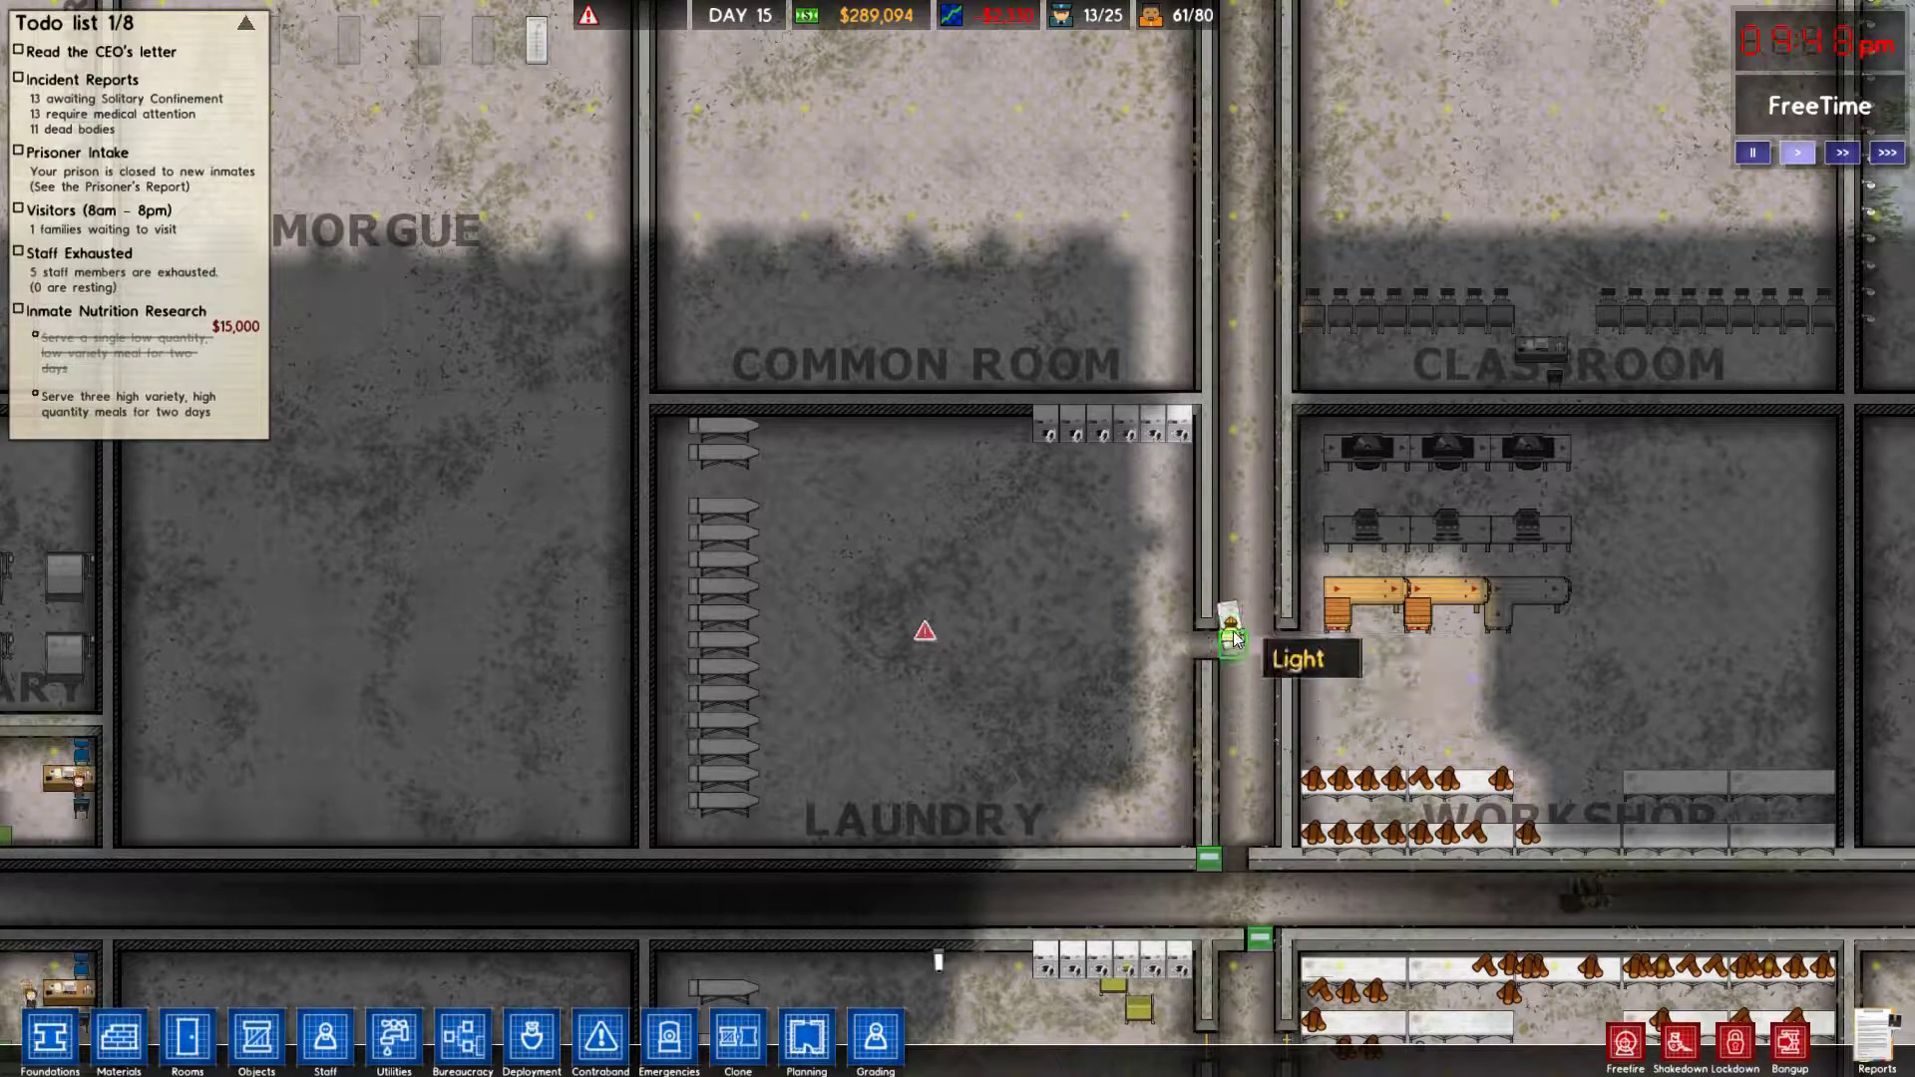
left_click(1506, 893)
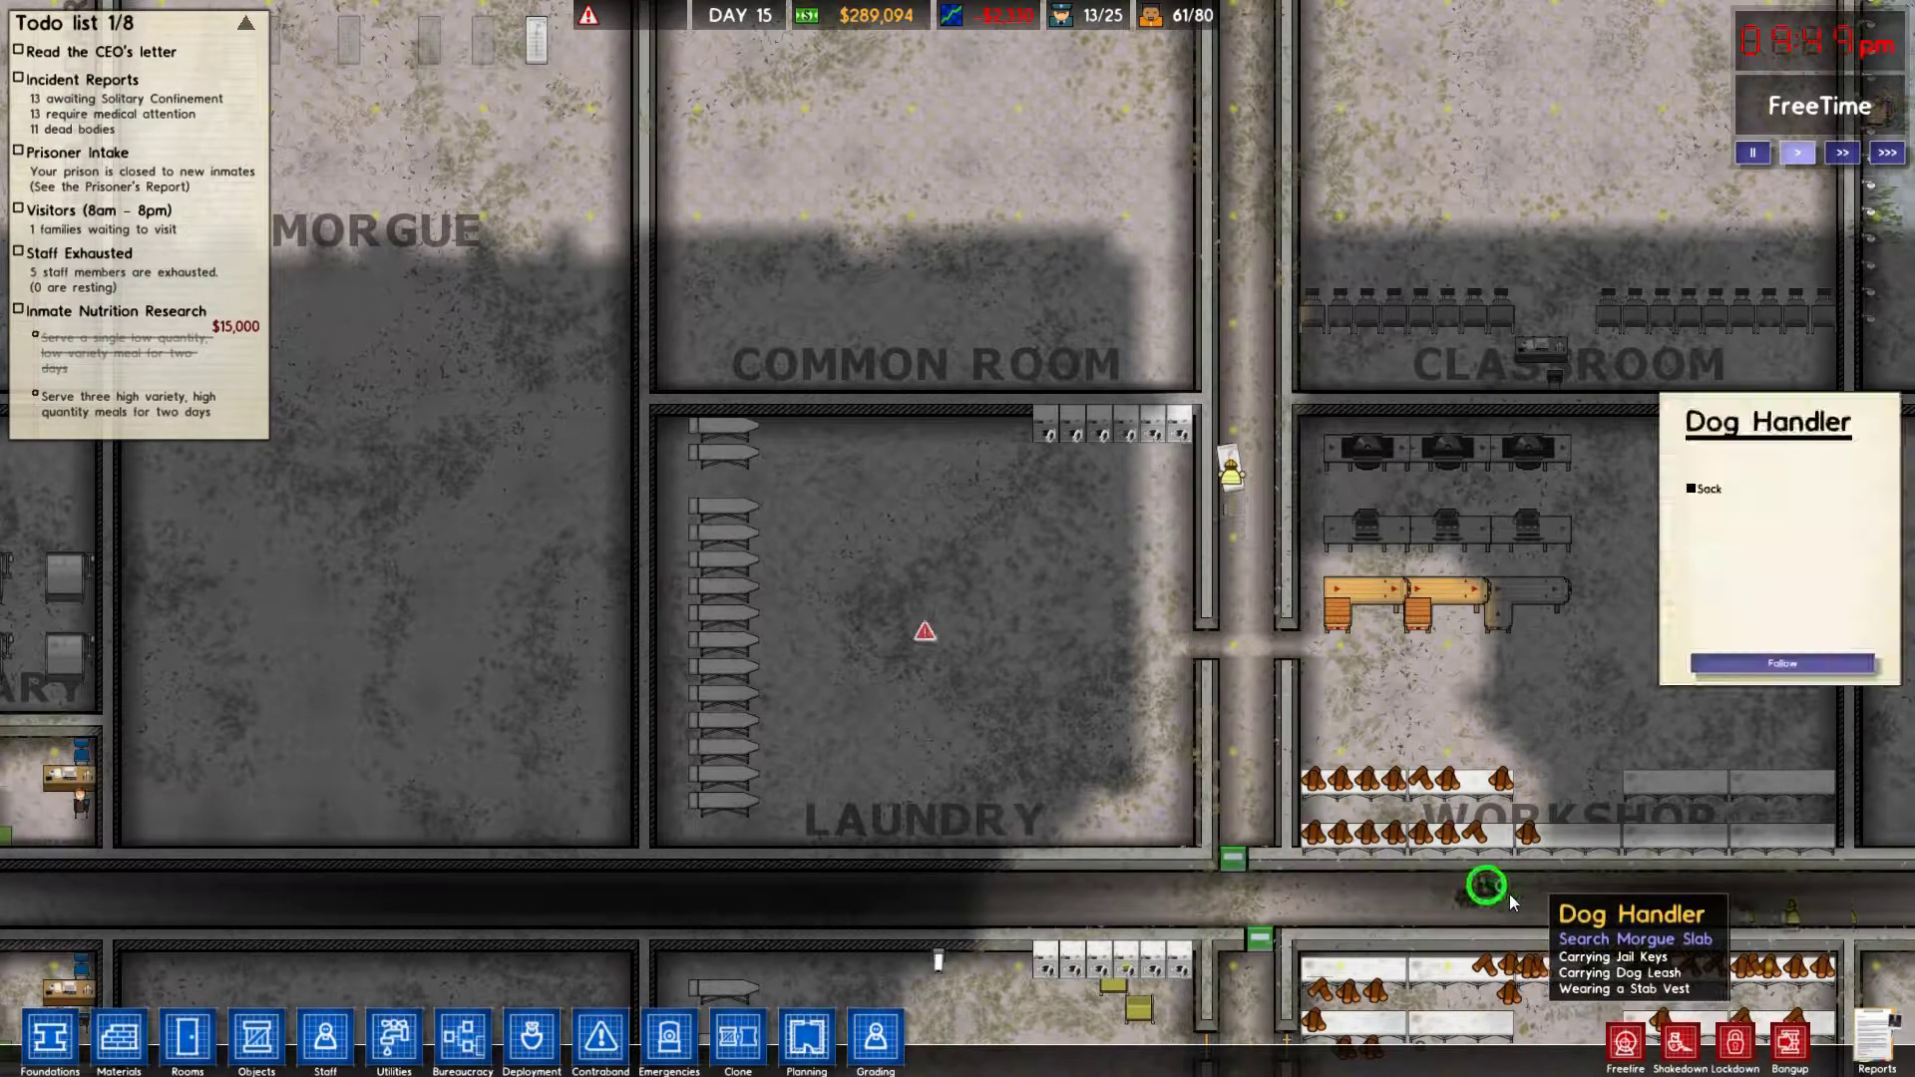
right_click(968, 611)
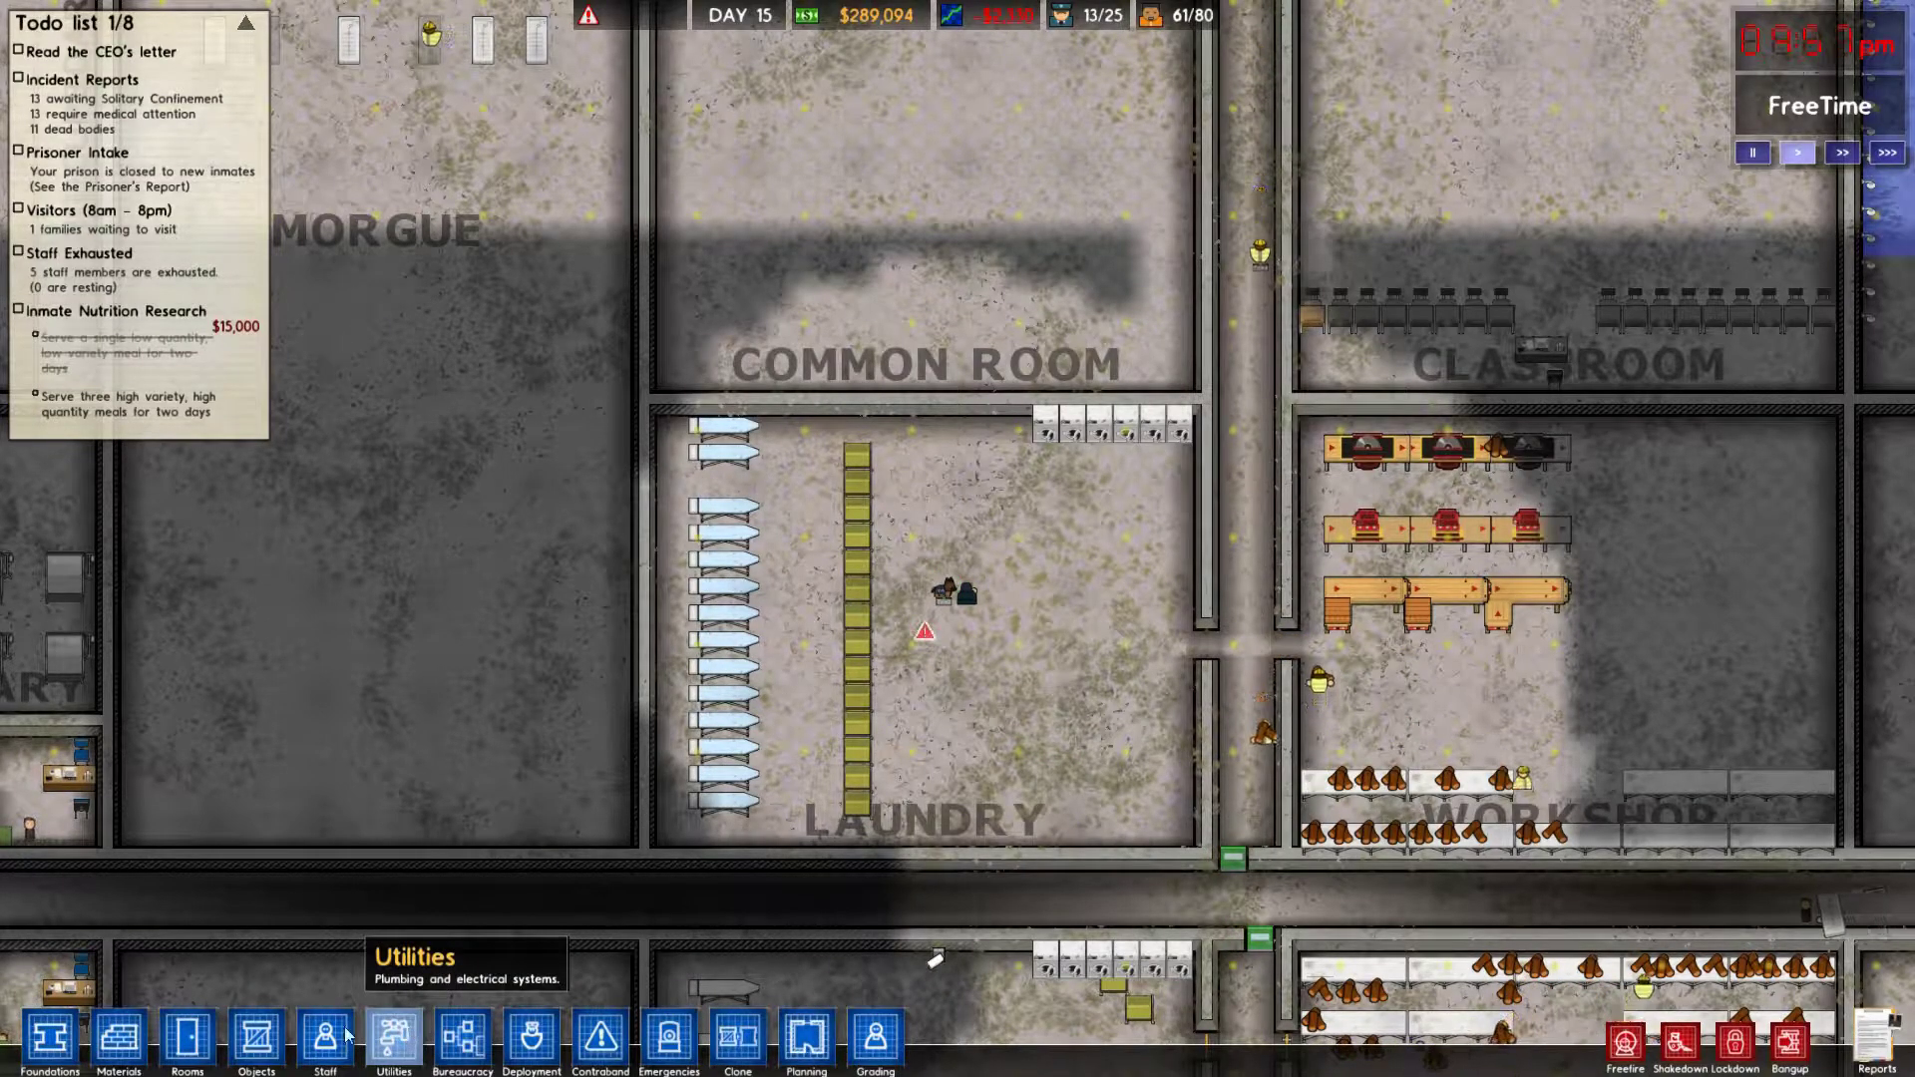
Zone the upper laundry room as Laundry across its full area.
left_click(195, 1038)
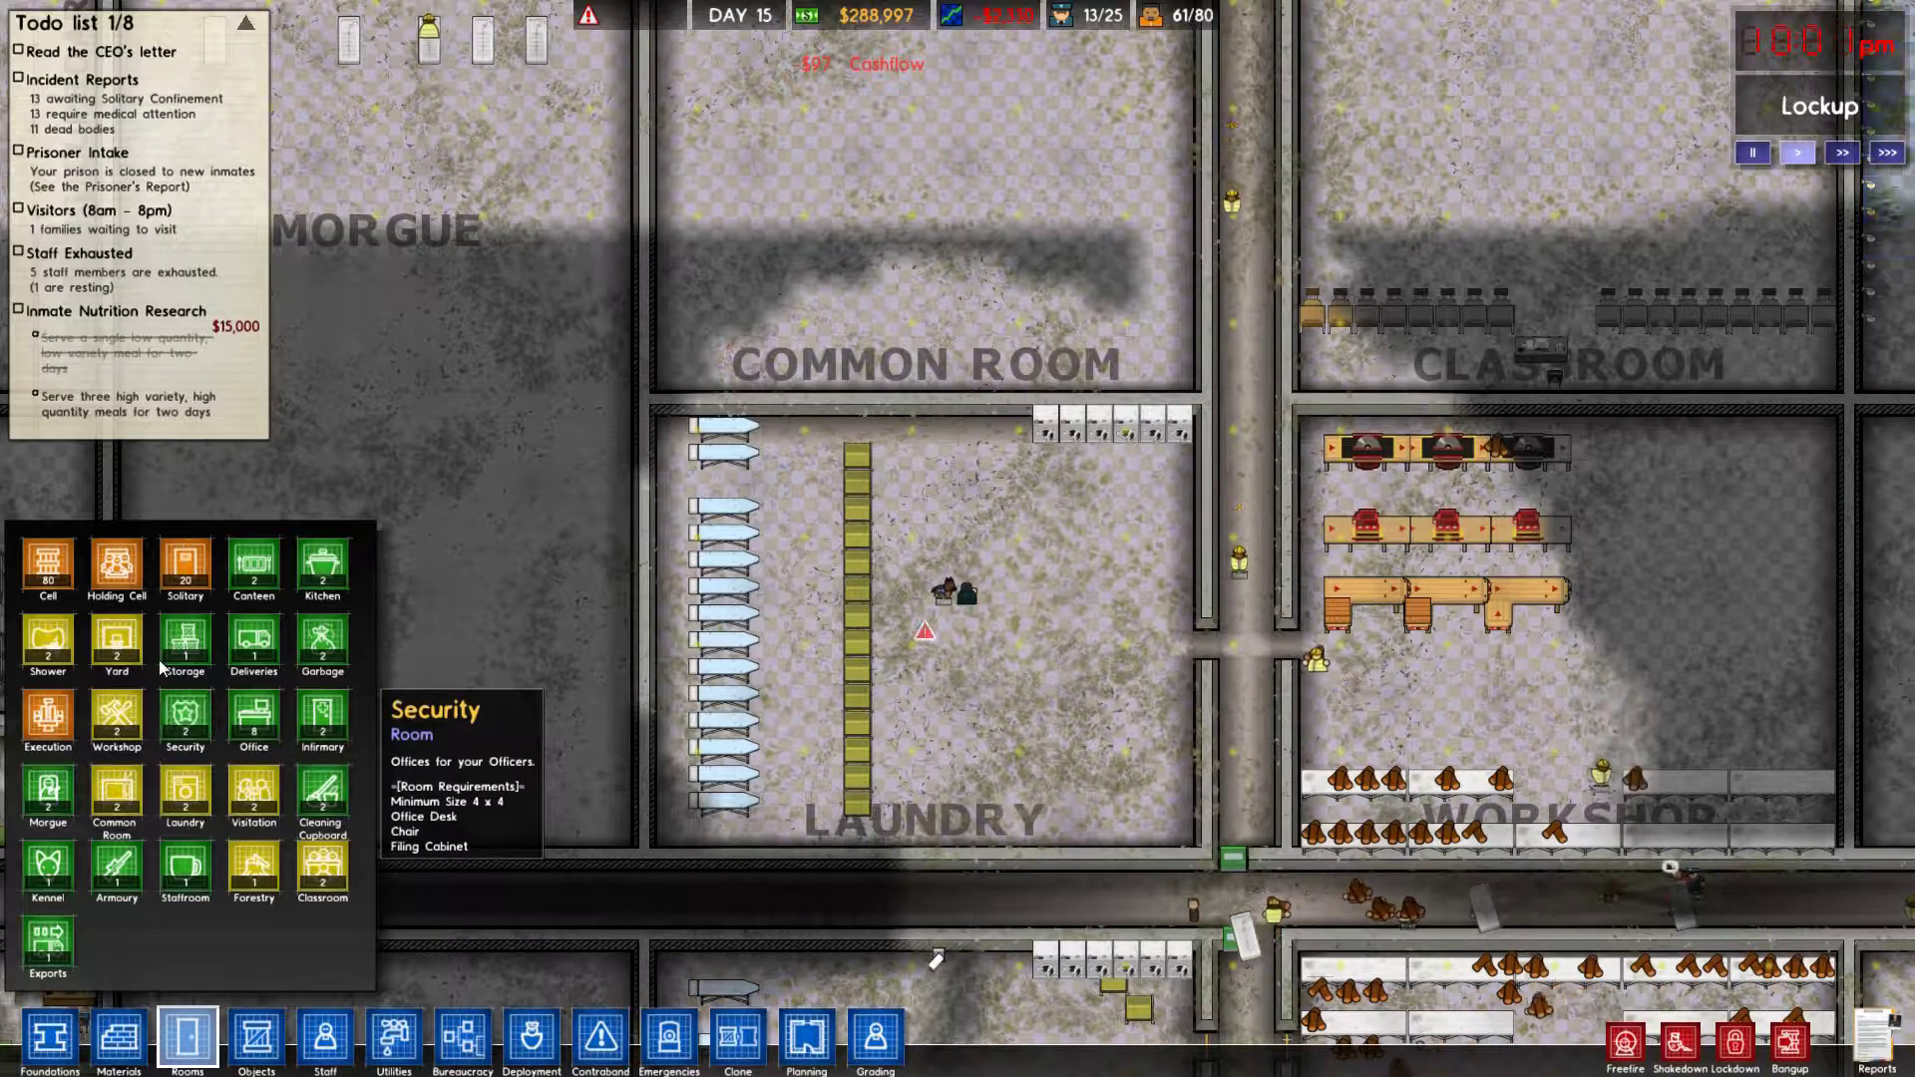
left_click(184, 797)
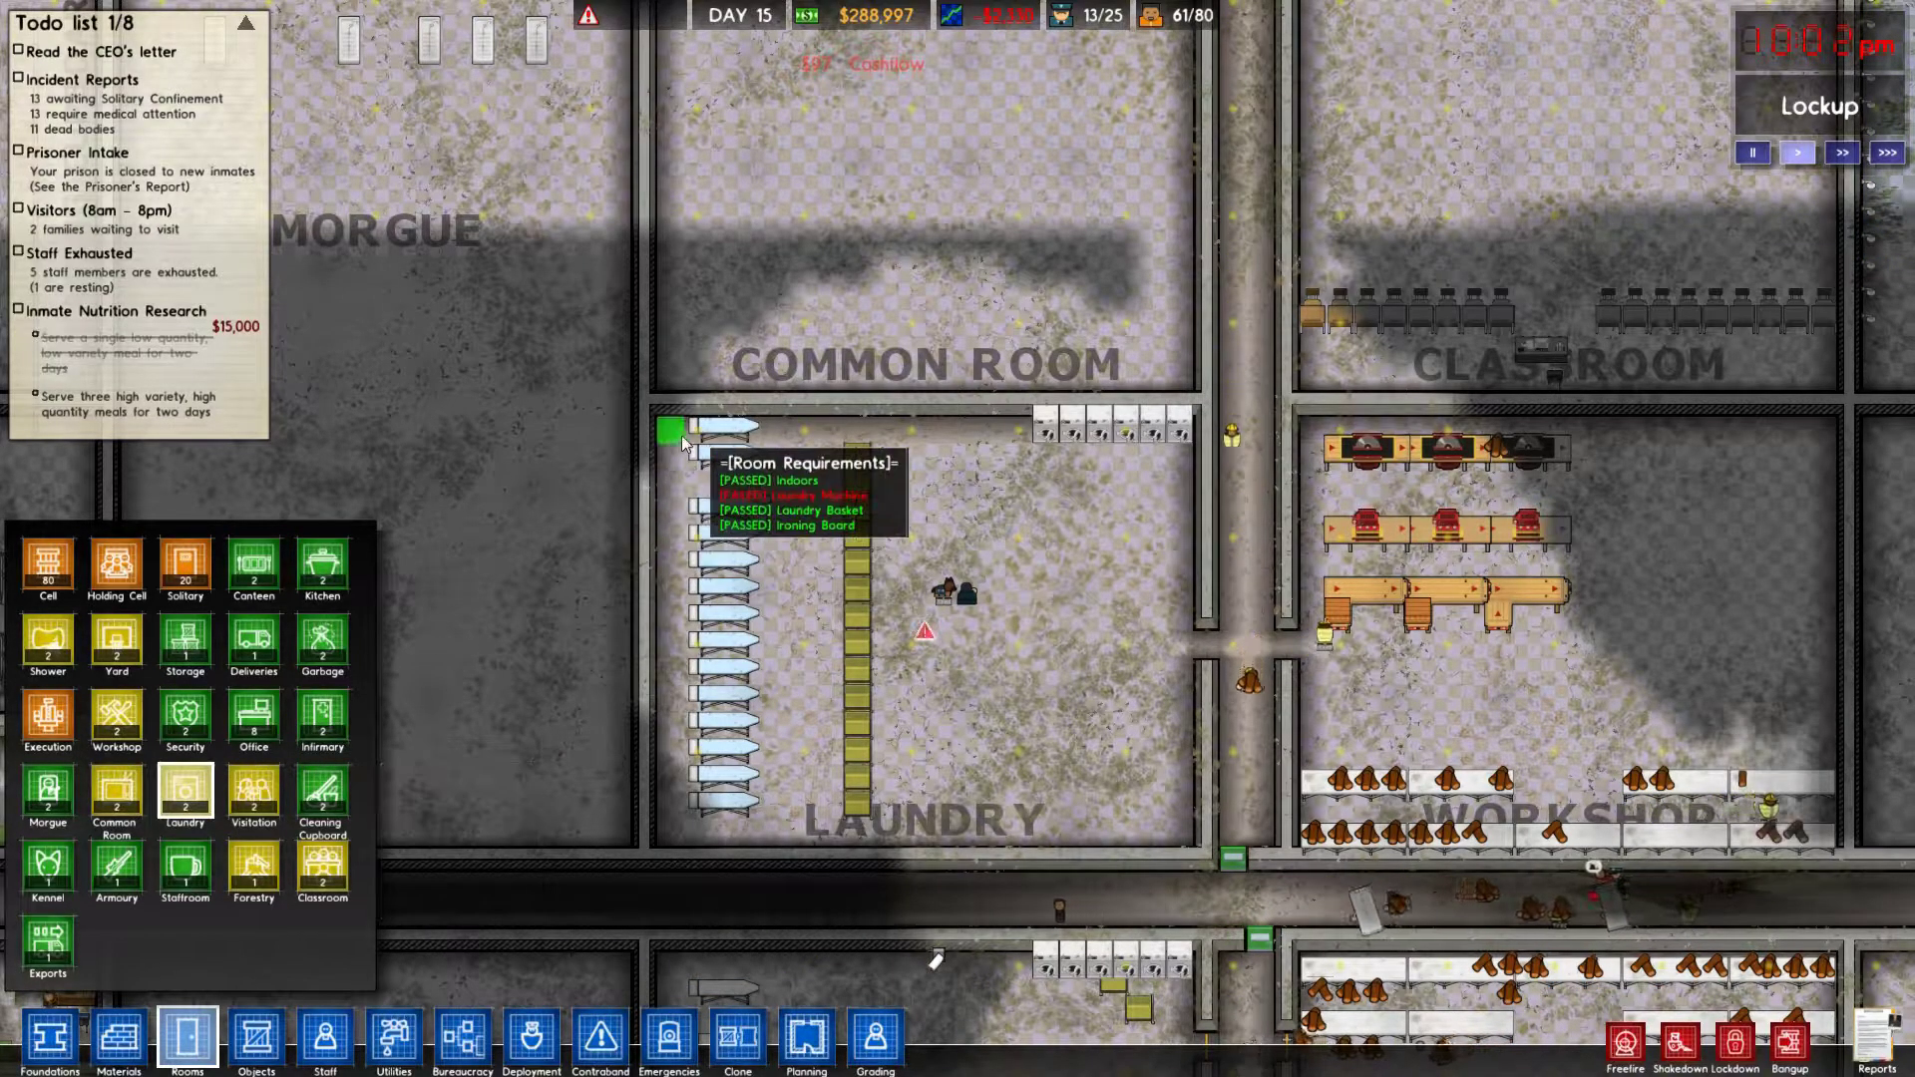
mouse_move(658, 435)
left_mouse_down()
mouse_move(1056, 442)
mouse_move(1181, 833)
left_mouse_up()
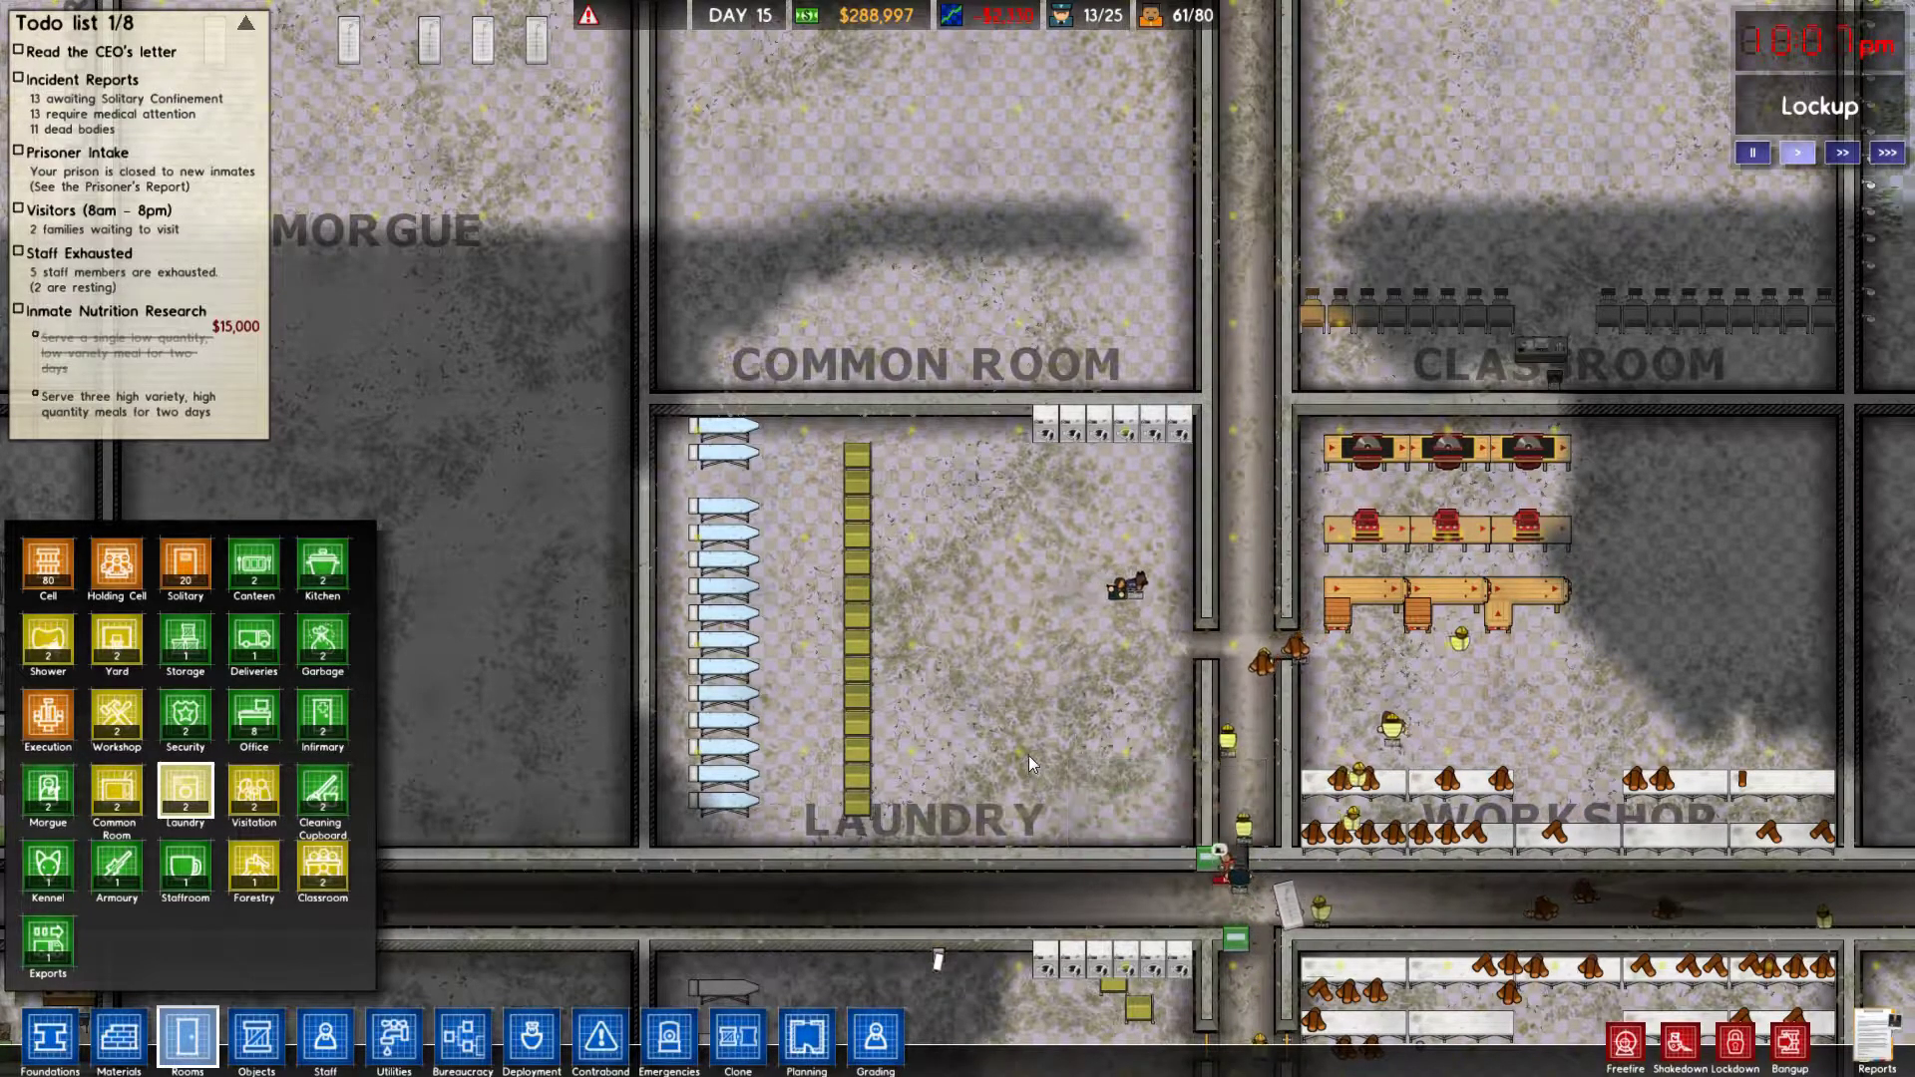
scroll(973, 480, "down", 4)
scroll(979, 471, "down", 2)
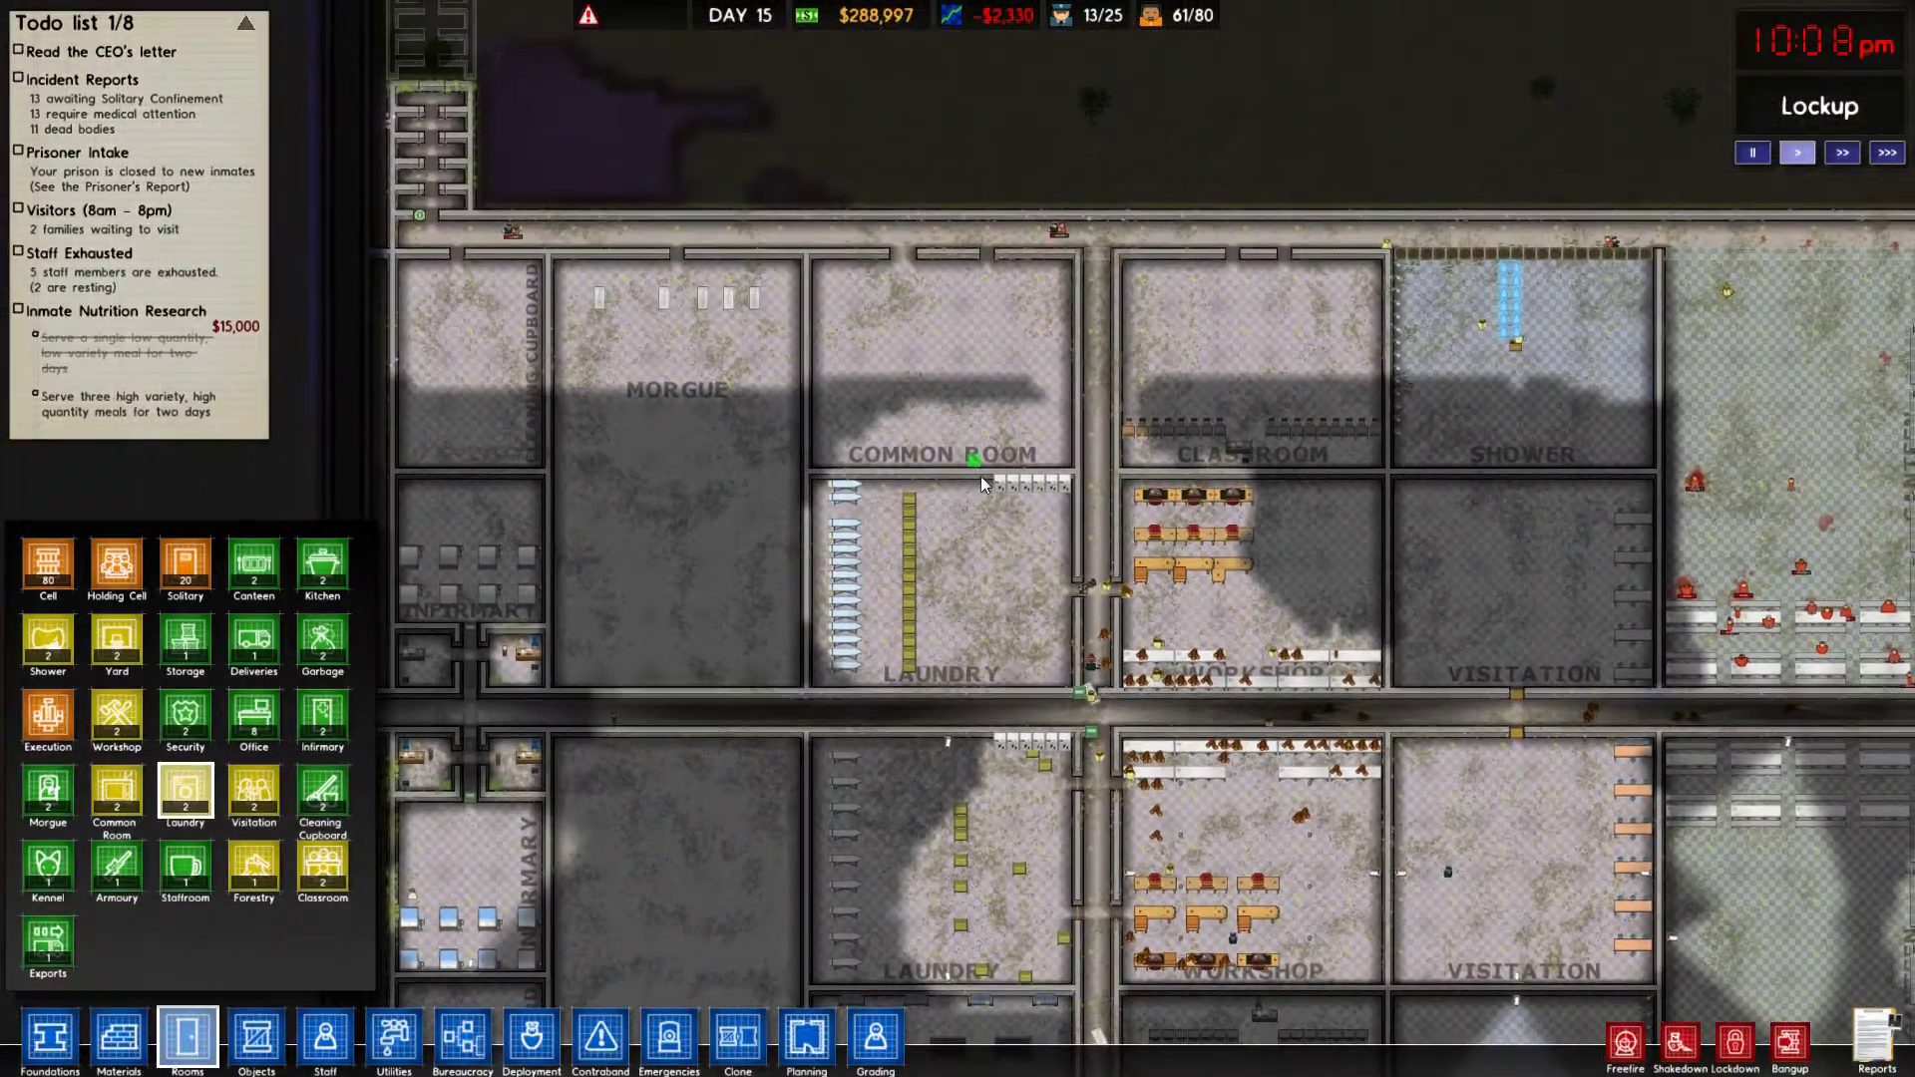
scroll(981, 479, "up", 3)
scroll(978, 487, "up", 2)
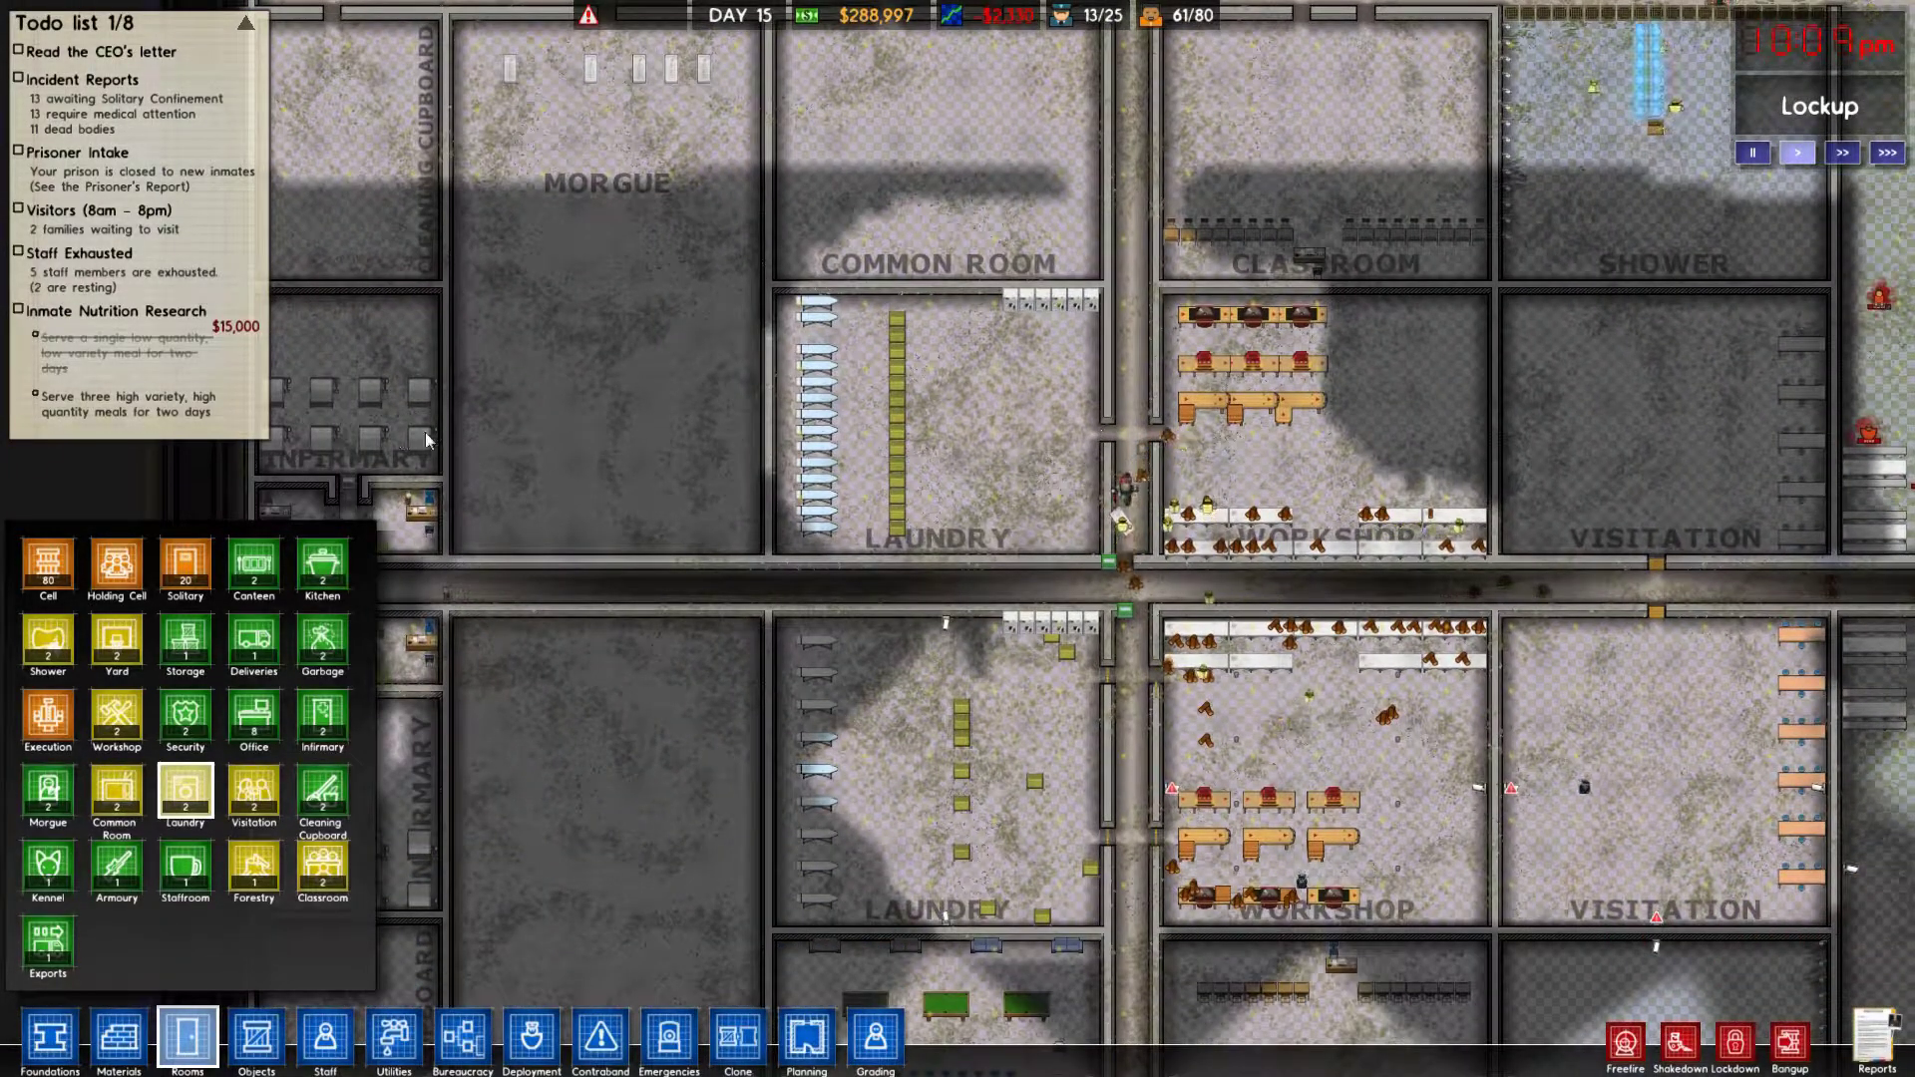
Show the staff deployment map with sectors coloured by security level.
left_click(532, 1036)
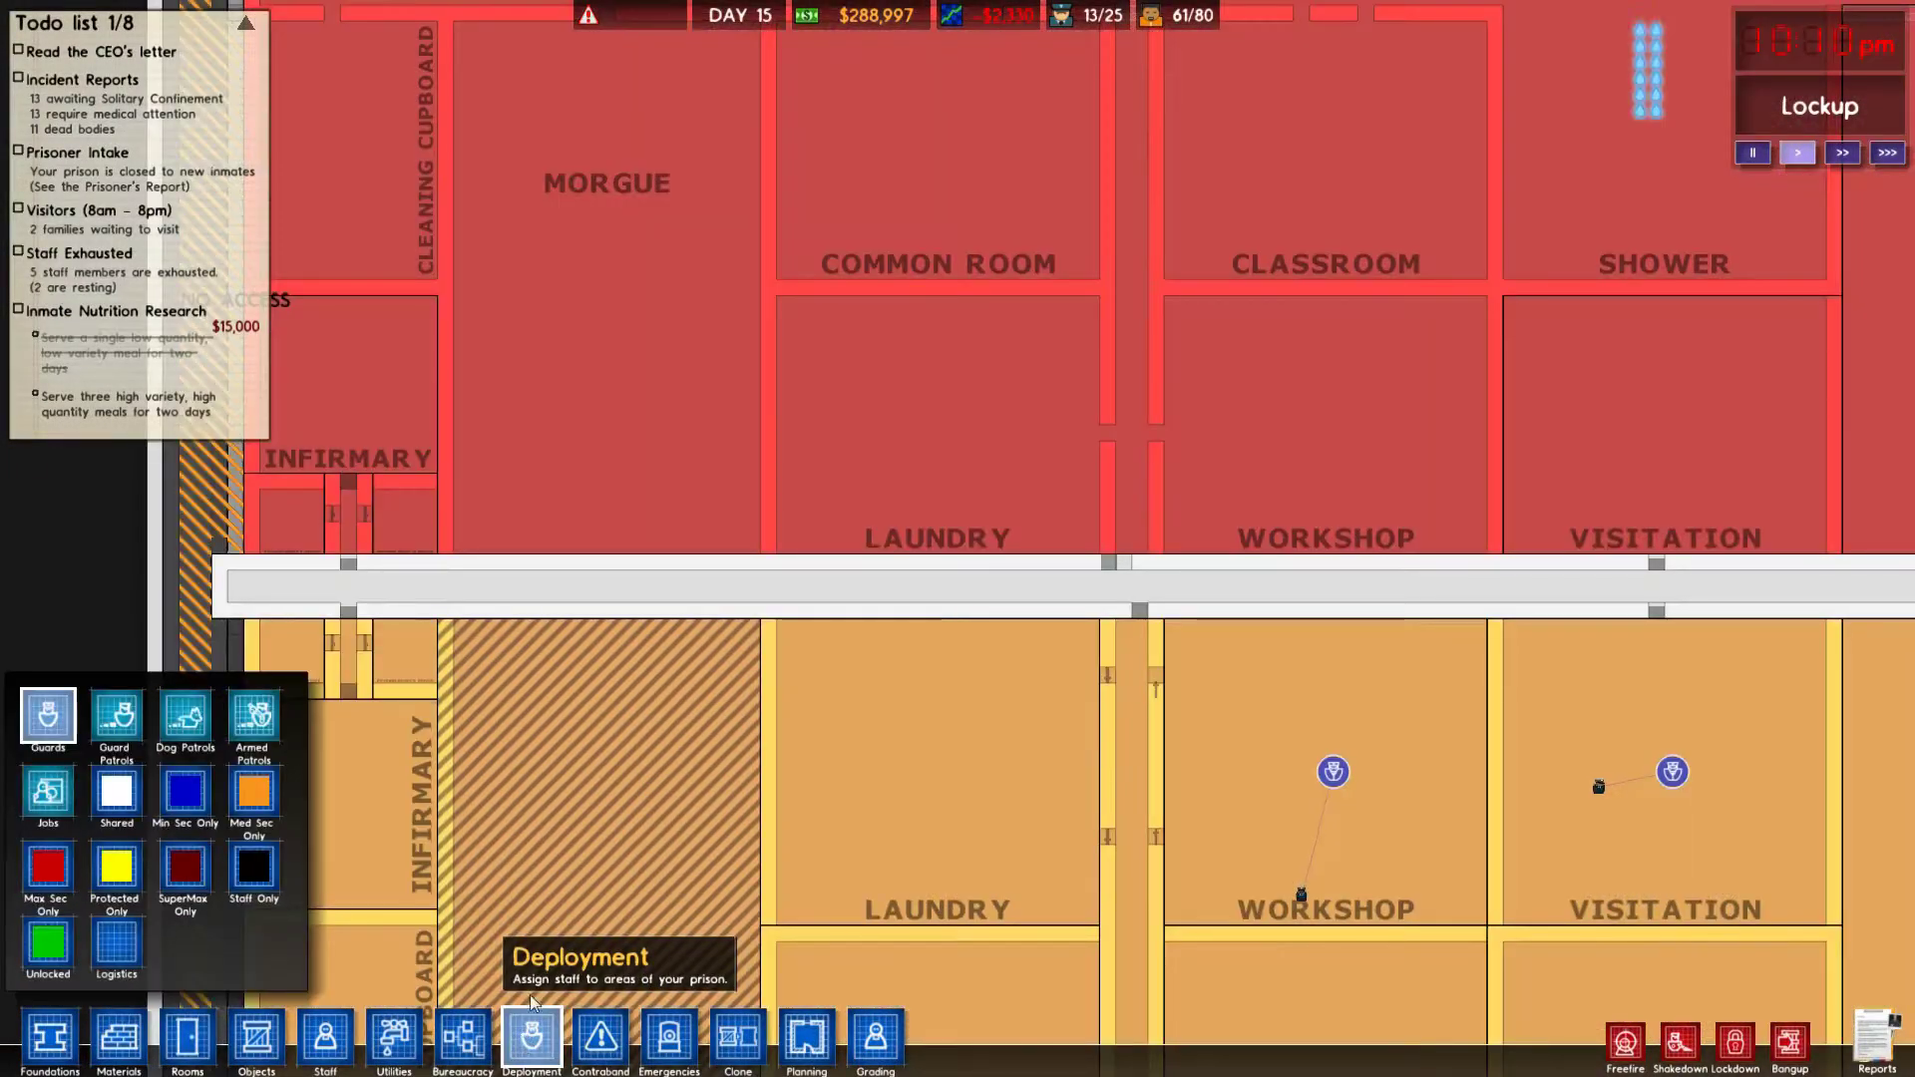
key("Right")
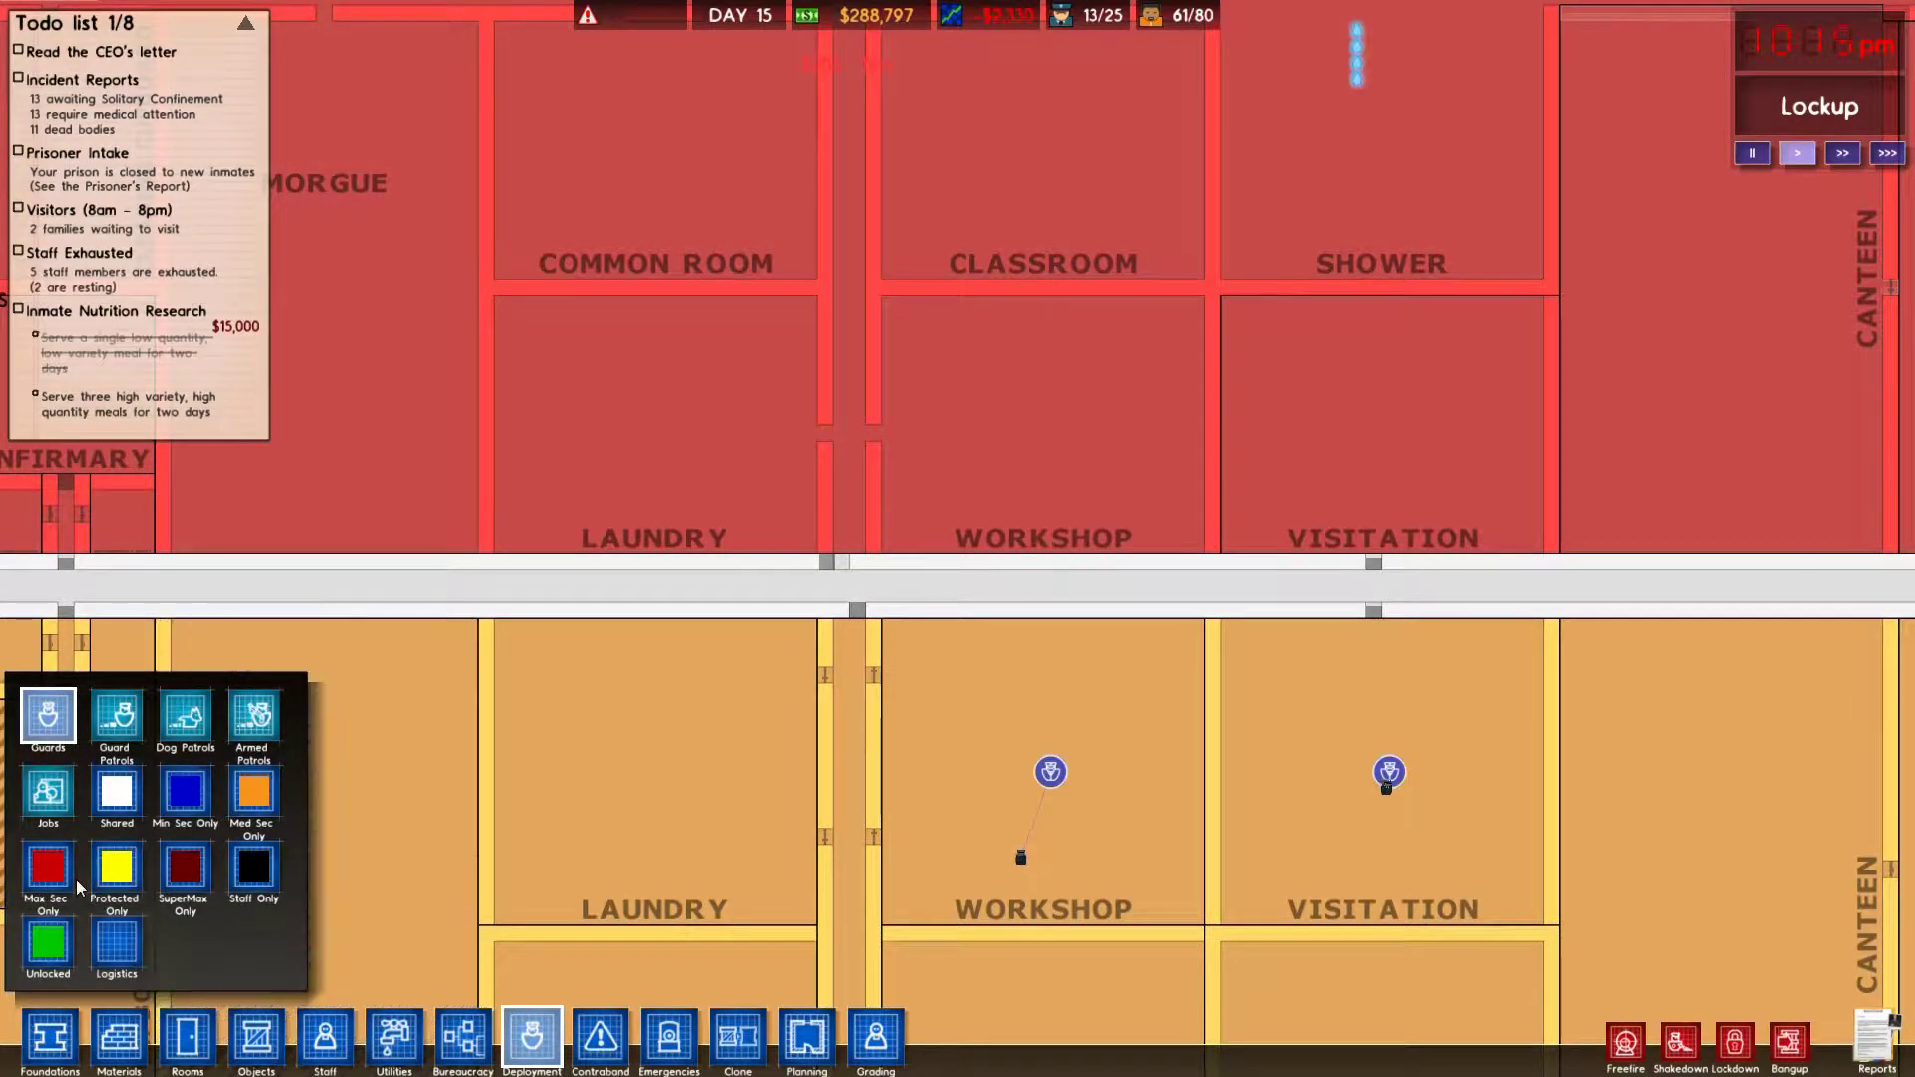
Add job slots to the upper kitchen on the jobs map, then exit the overlay.
left_click(49, 798)
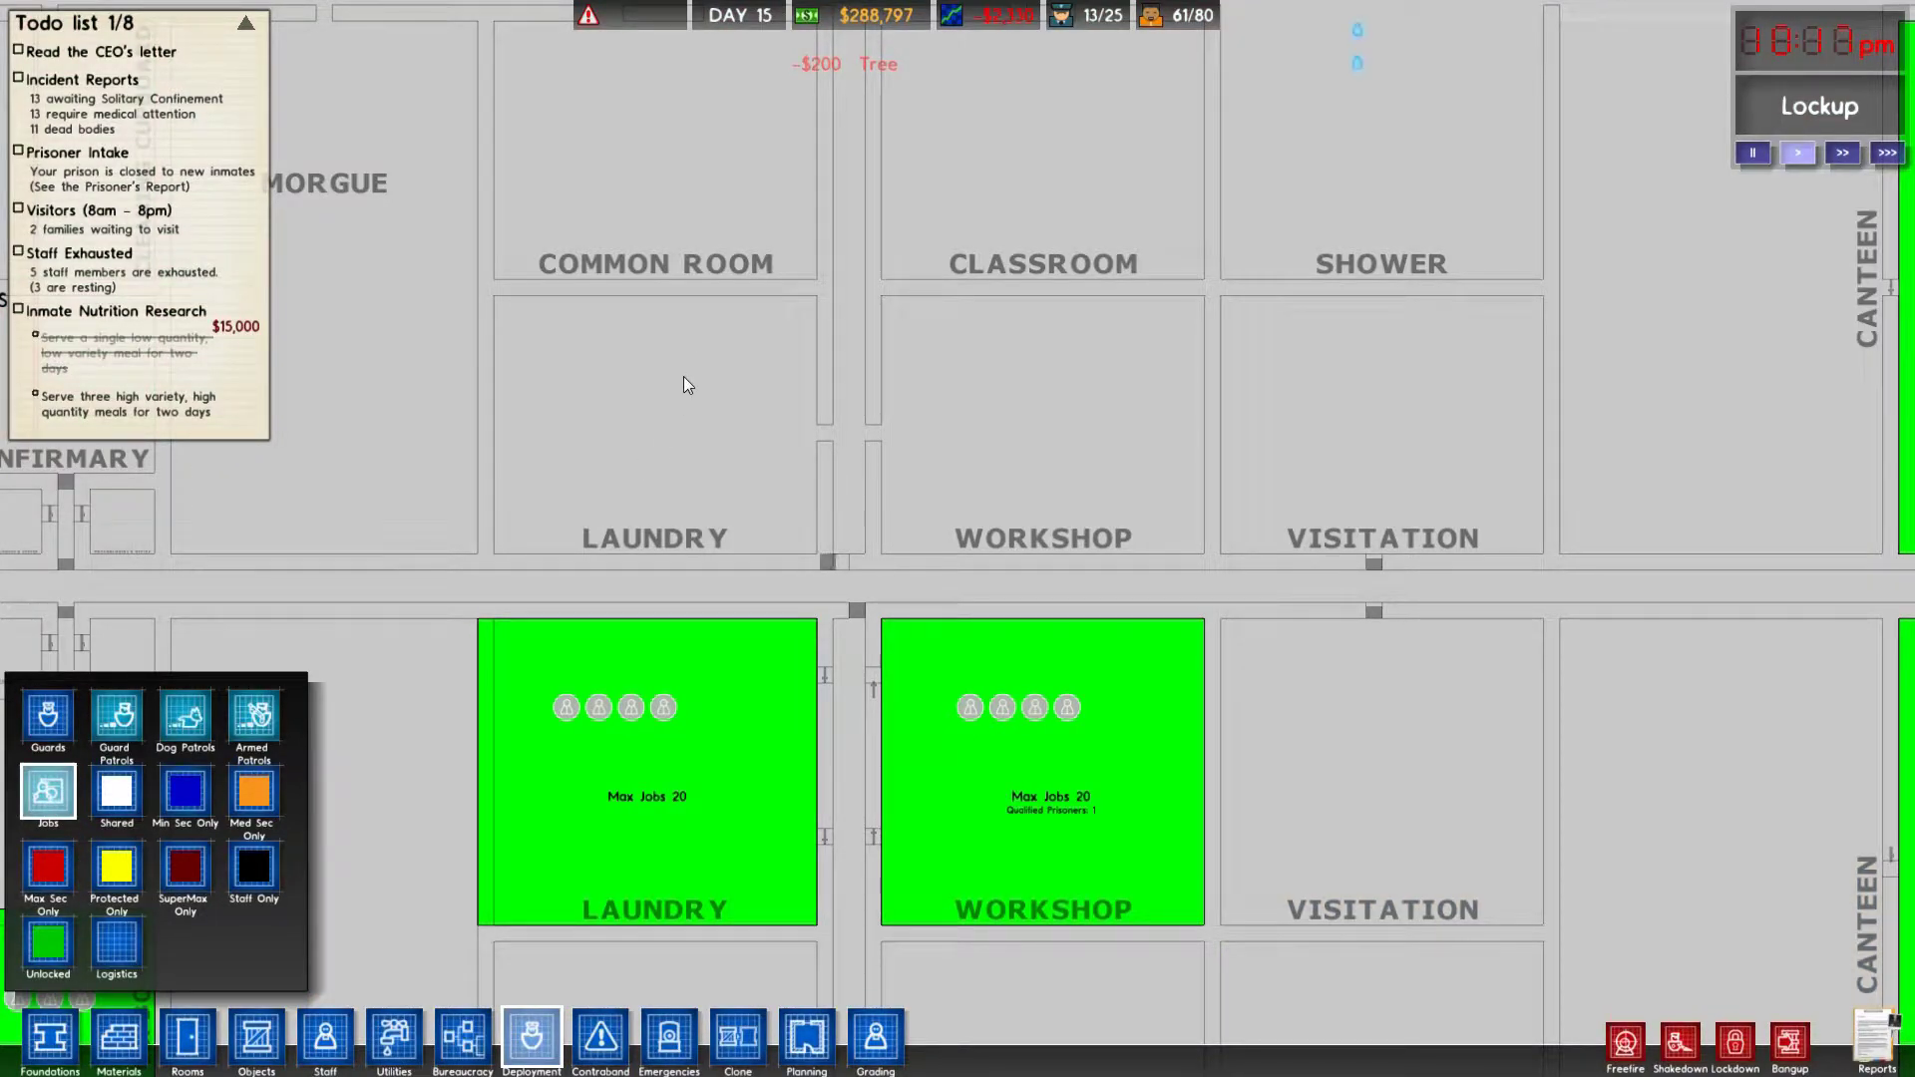
scroll(684, 372, "up", 3)
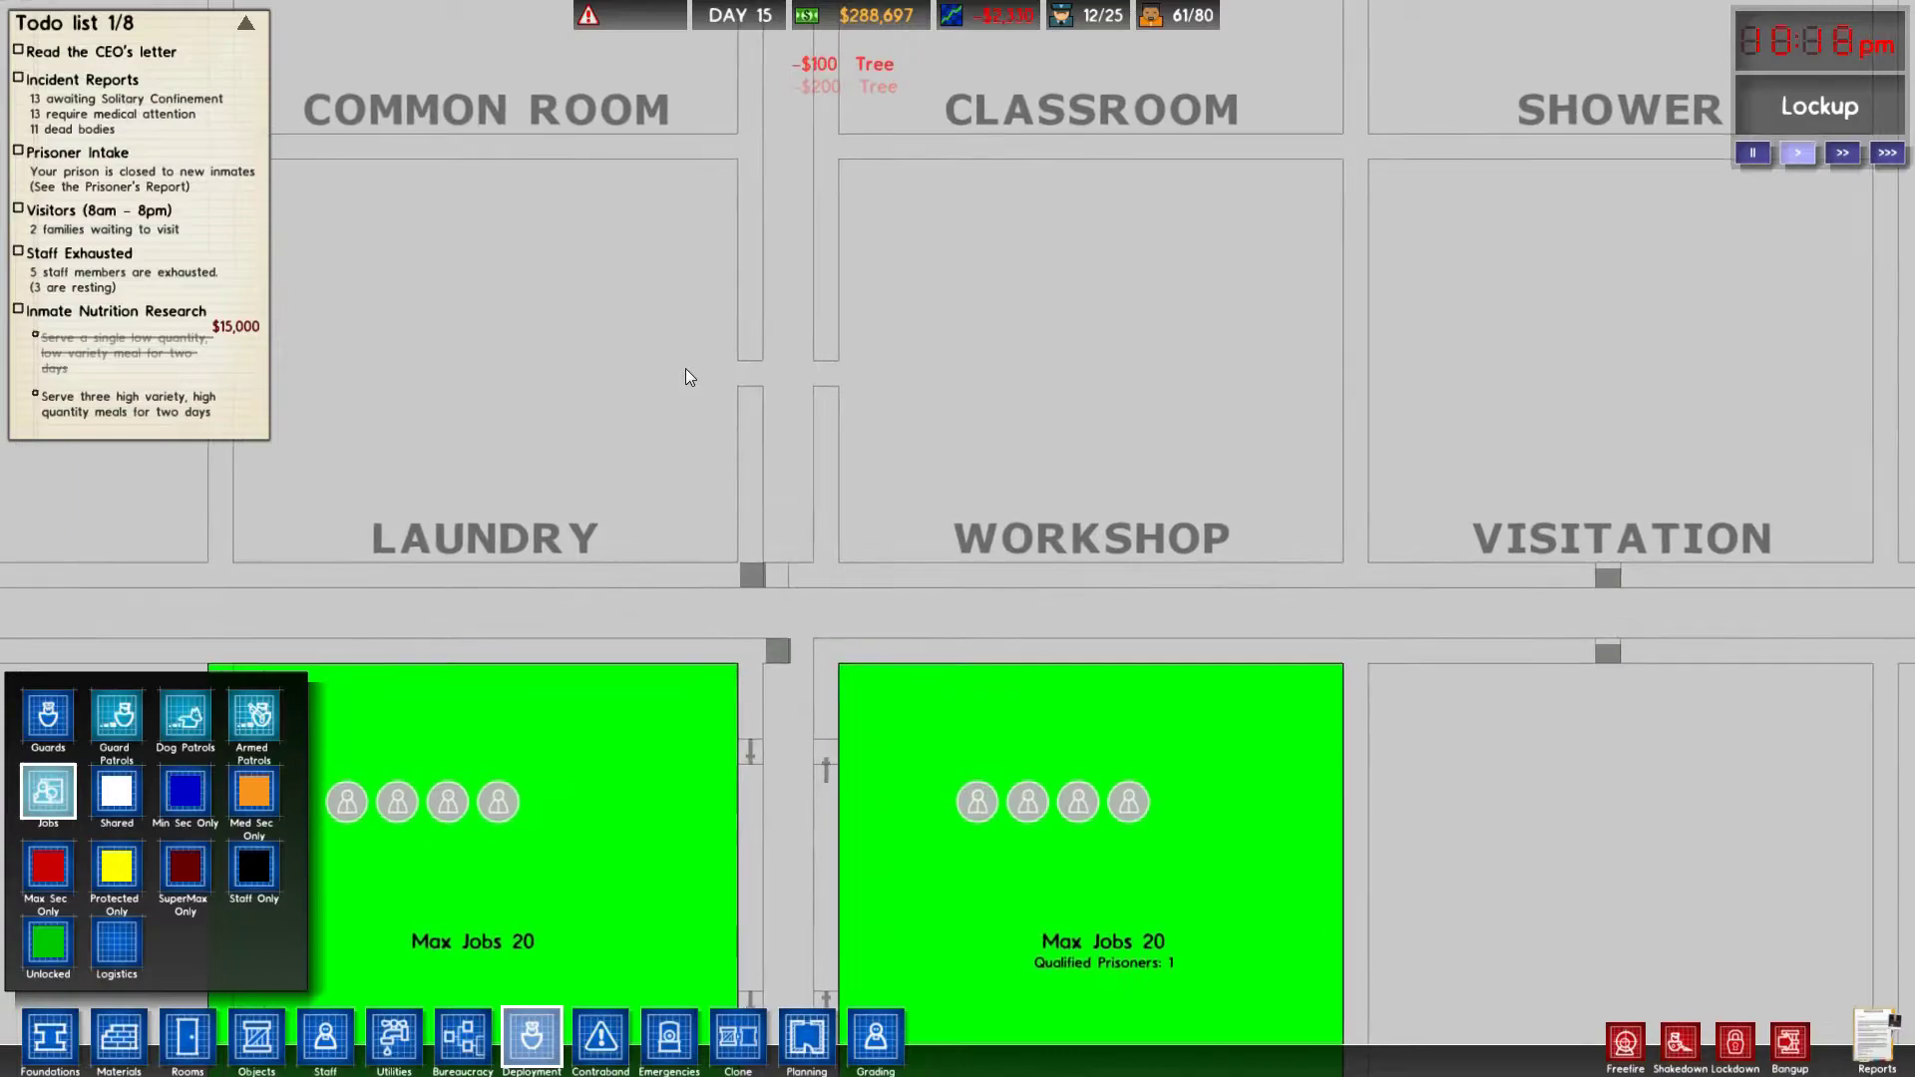
scroll(685, 368, "down", 1)
scroll(685, 368, "down", 5)
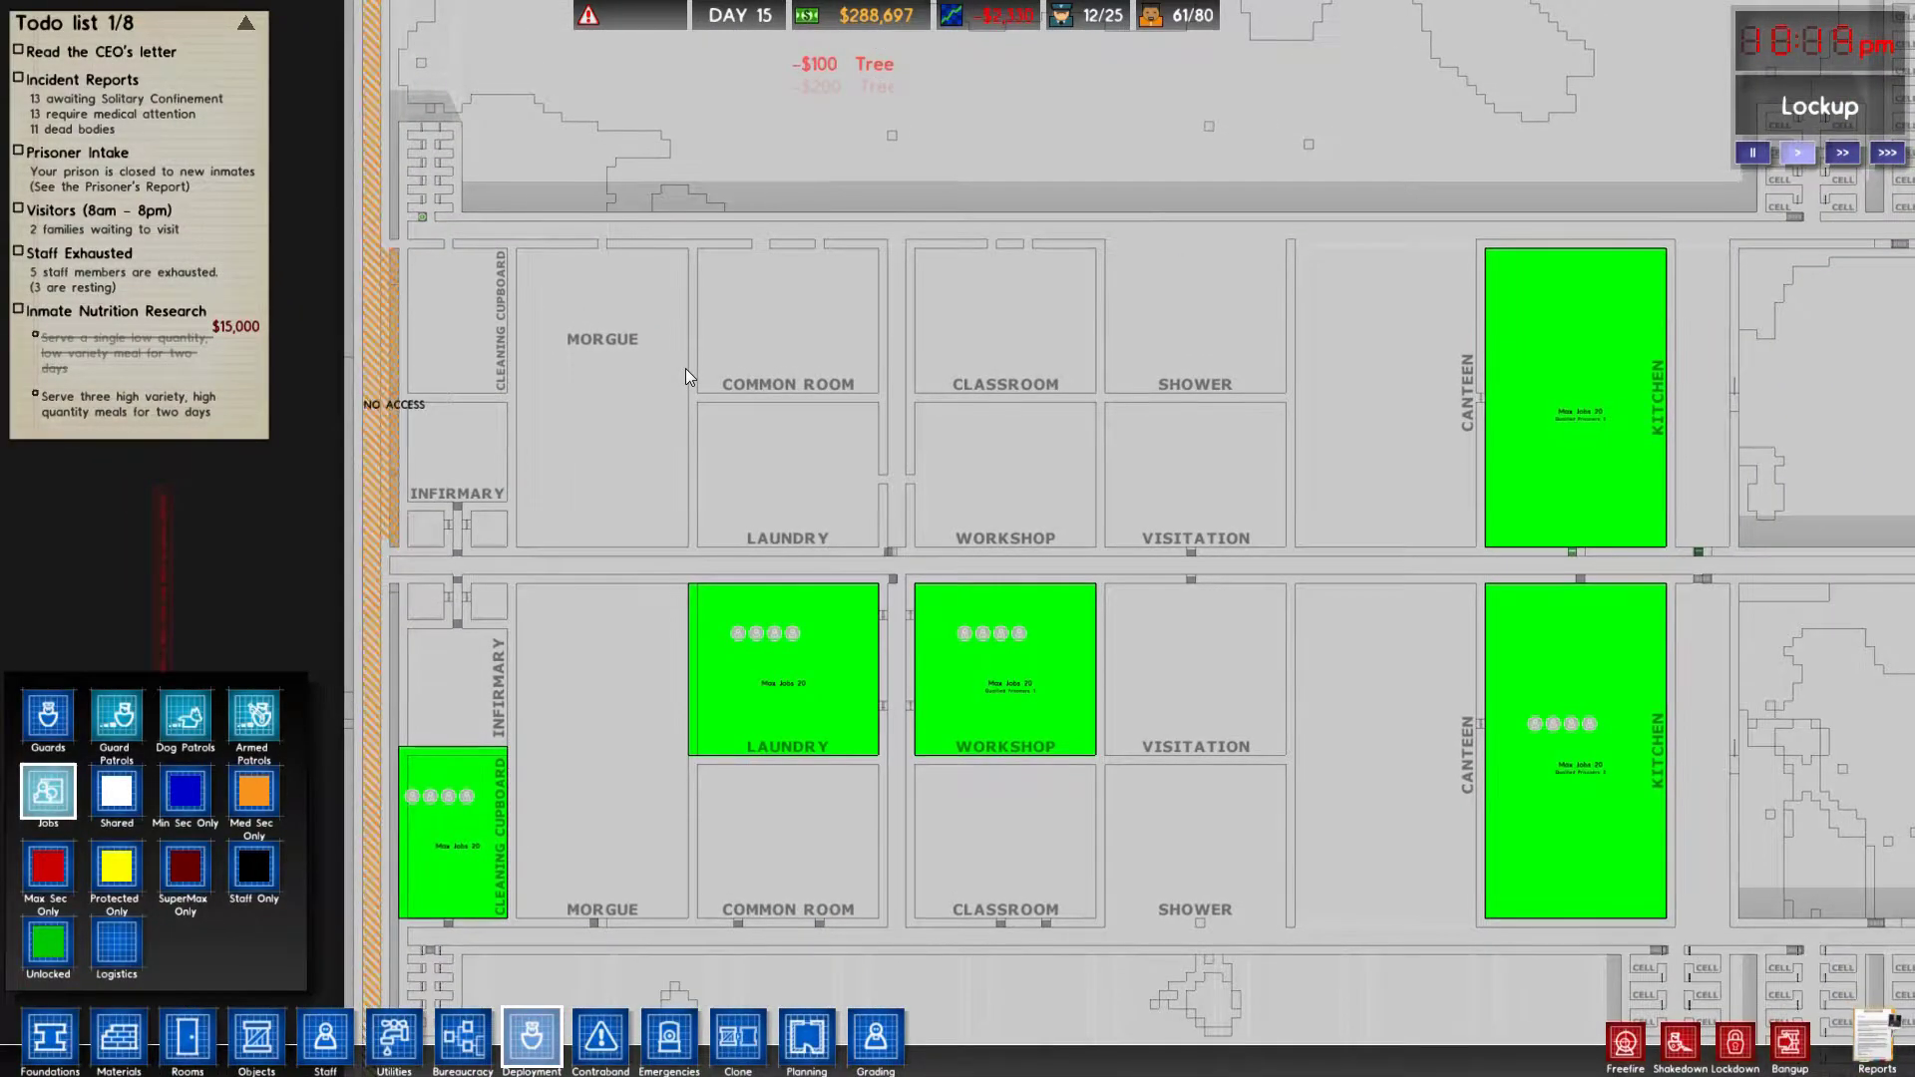
scroll(1411, 399, "up", 2)
scroll(1314, 414, "up", 5)
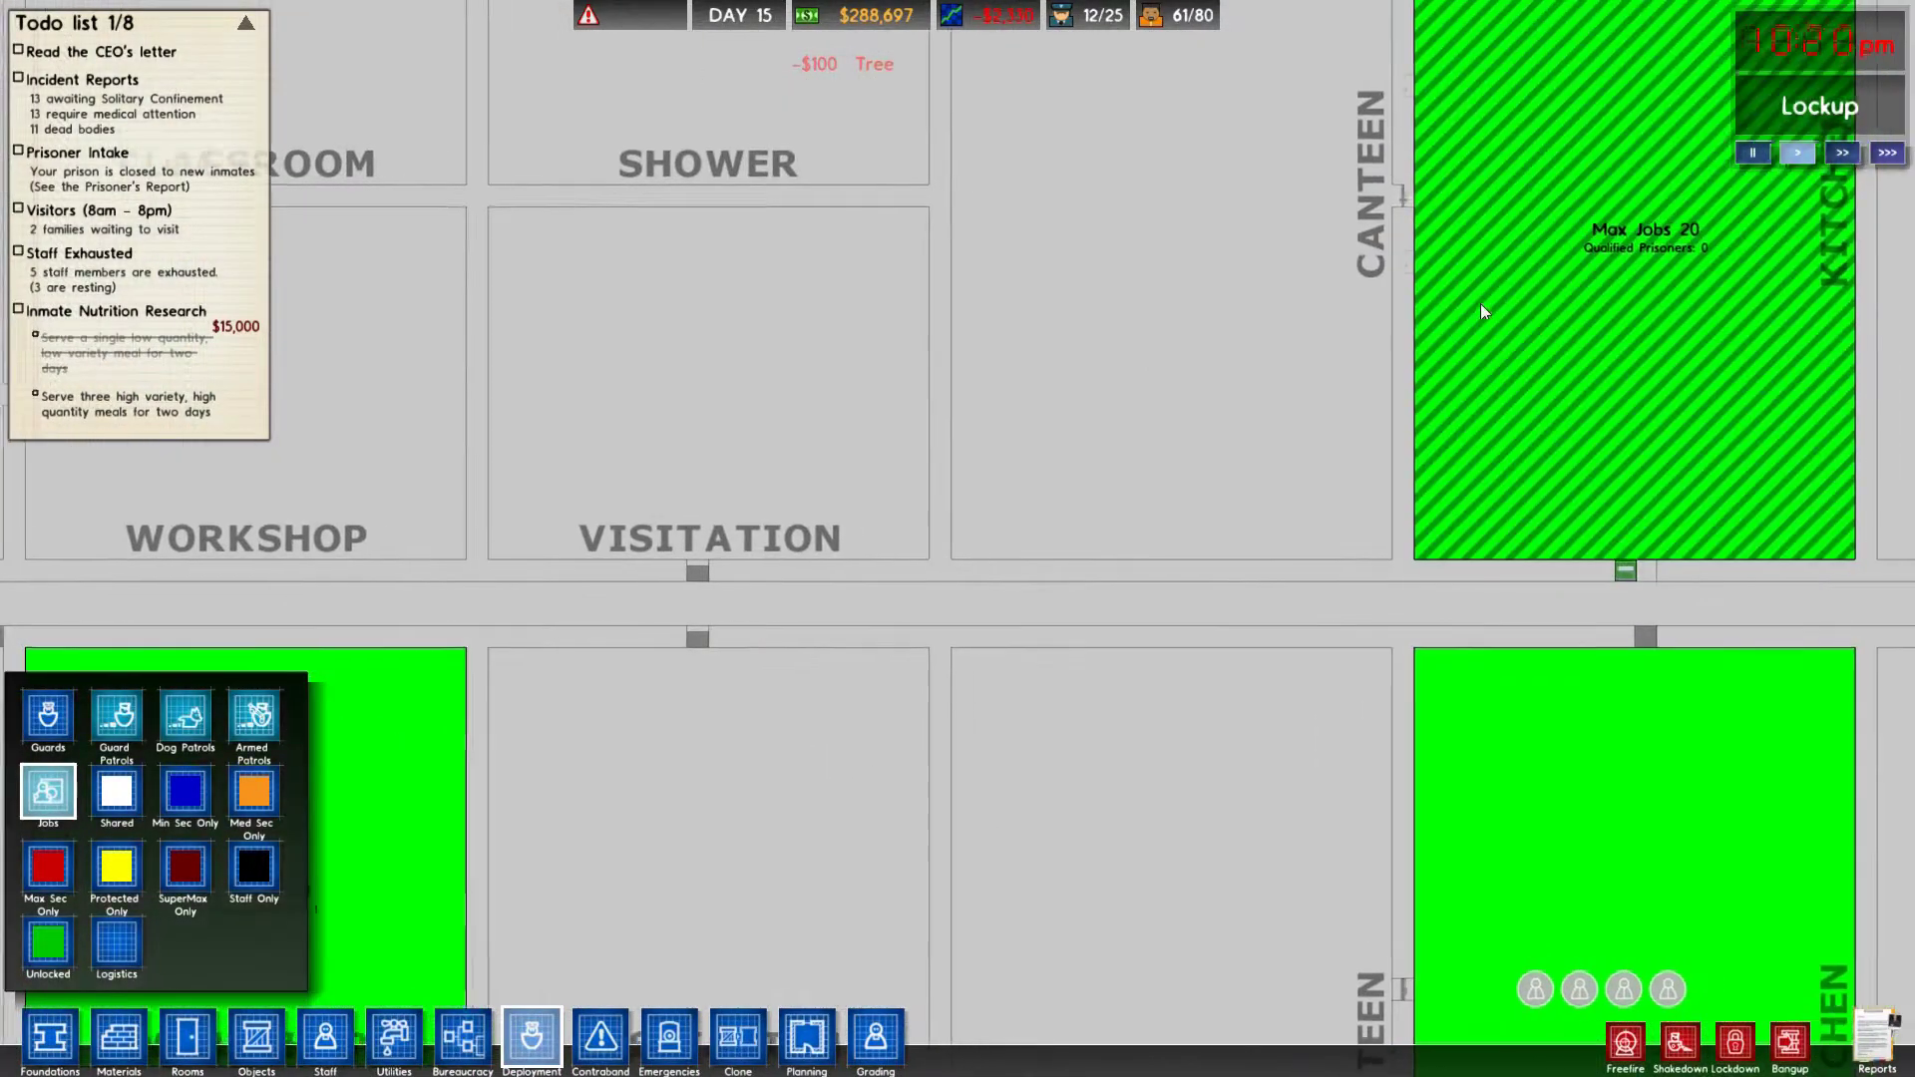
scroll(1480, 304, "up", 2)
left_click(1457, 279)
left_click(1457, 279)
scroll(1457, 279, "down", 3)
scroll(1457, 279, "down", 2)
scroll(1458, 279, "down", 2)
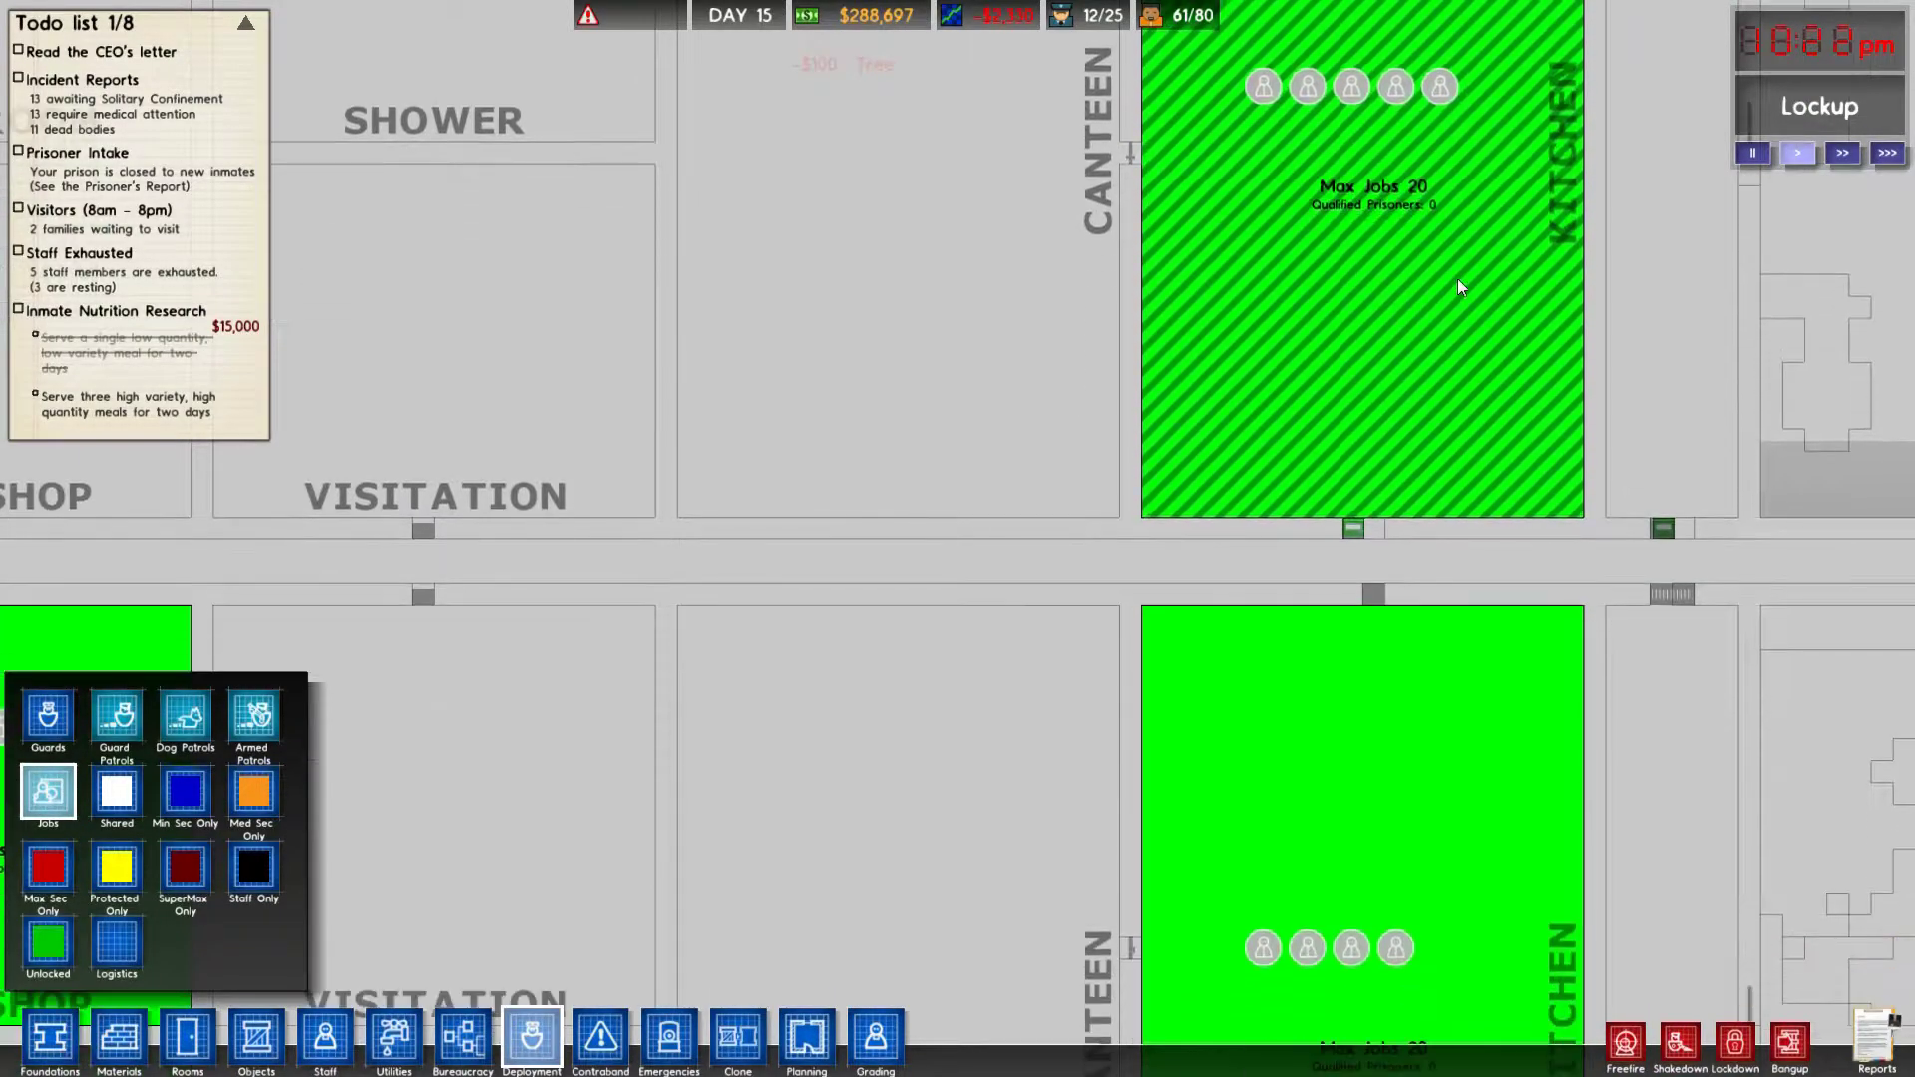
scroll(1457, 278, "down", 3)
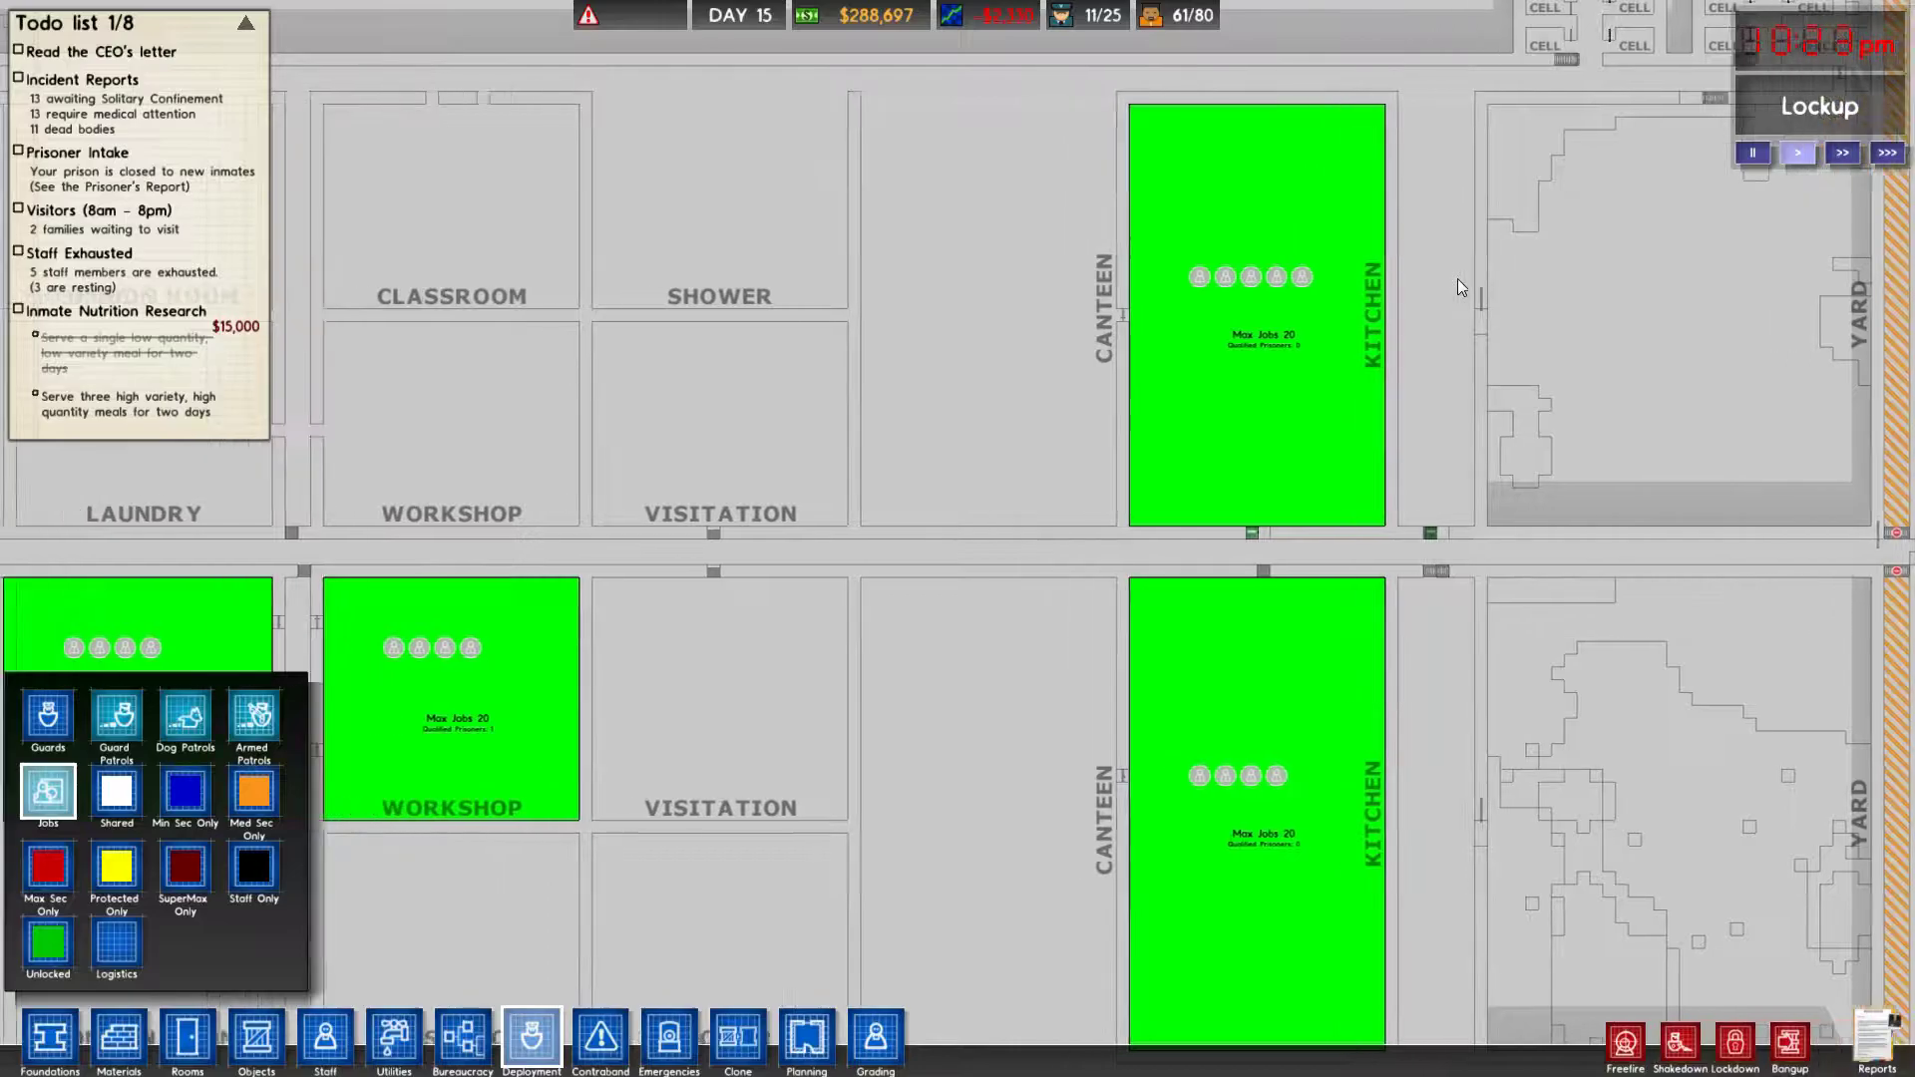
key("Left")
key("Left")
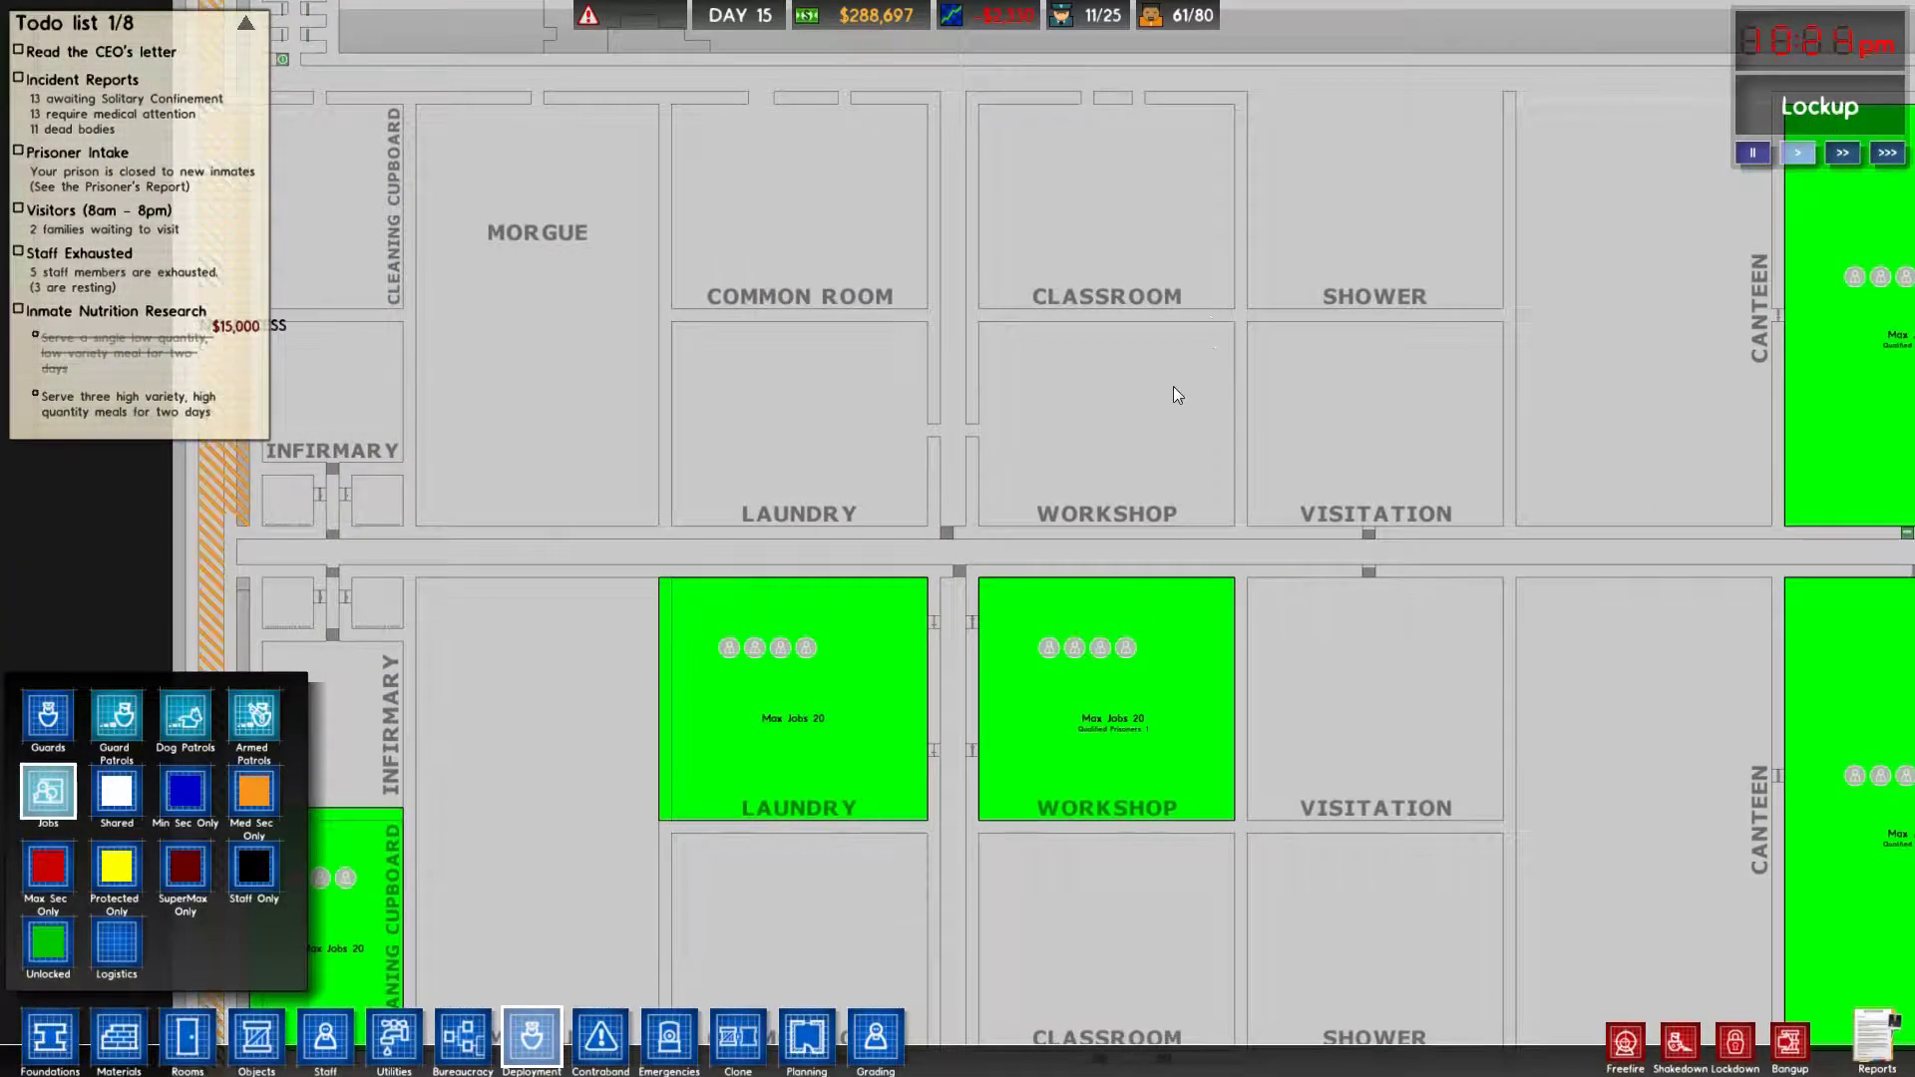
right_click(1173, 386)
scroll(1174, 386, "up", 4)
scroll(1046, 417, "up", 3)
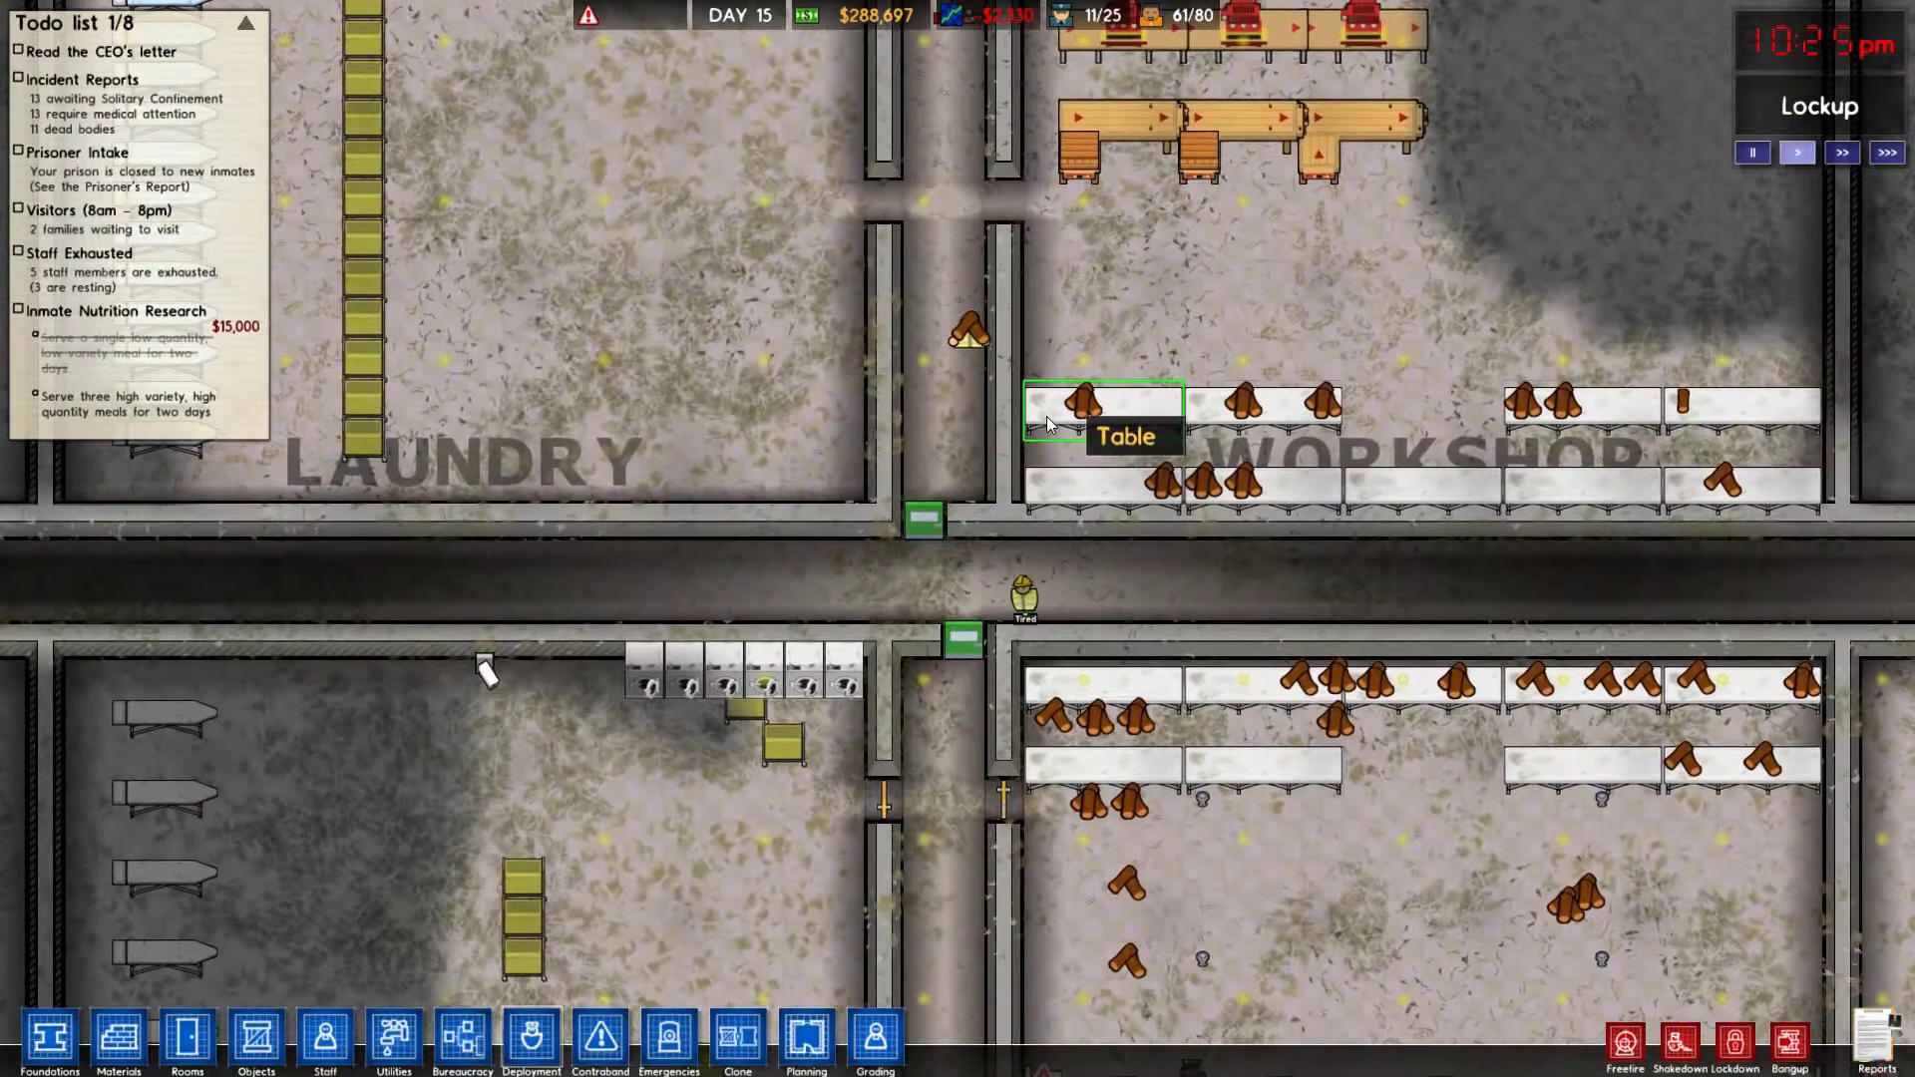
scroll(899, 426, "up", 2)
scroll(834, 430, "down", 2)
scroll(660, 503, "down", 4)
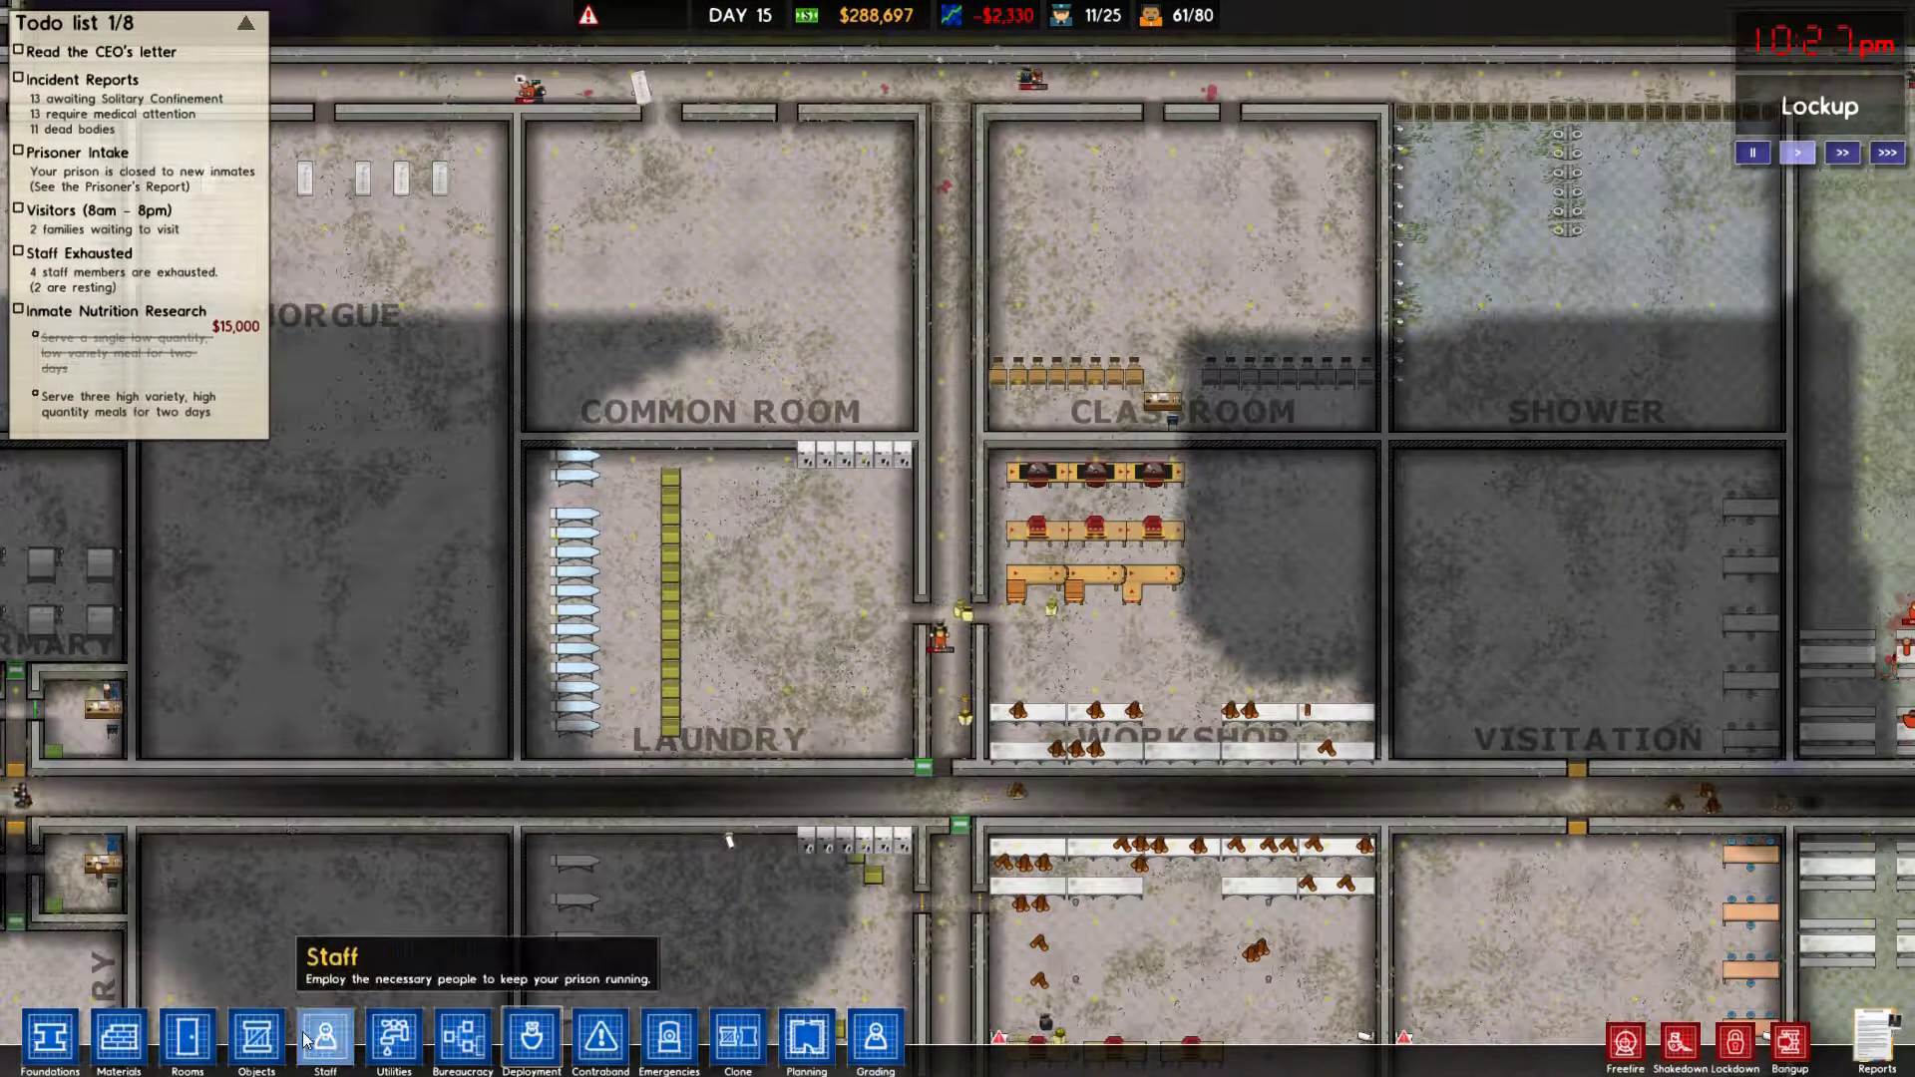
Queue doors in the laundry-side corridor wall and the workshop wall.
left_click(263, 1052)
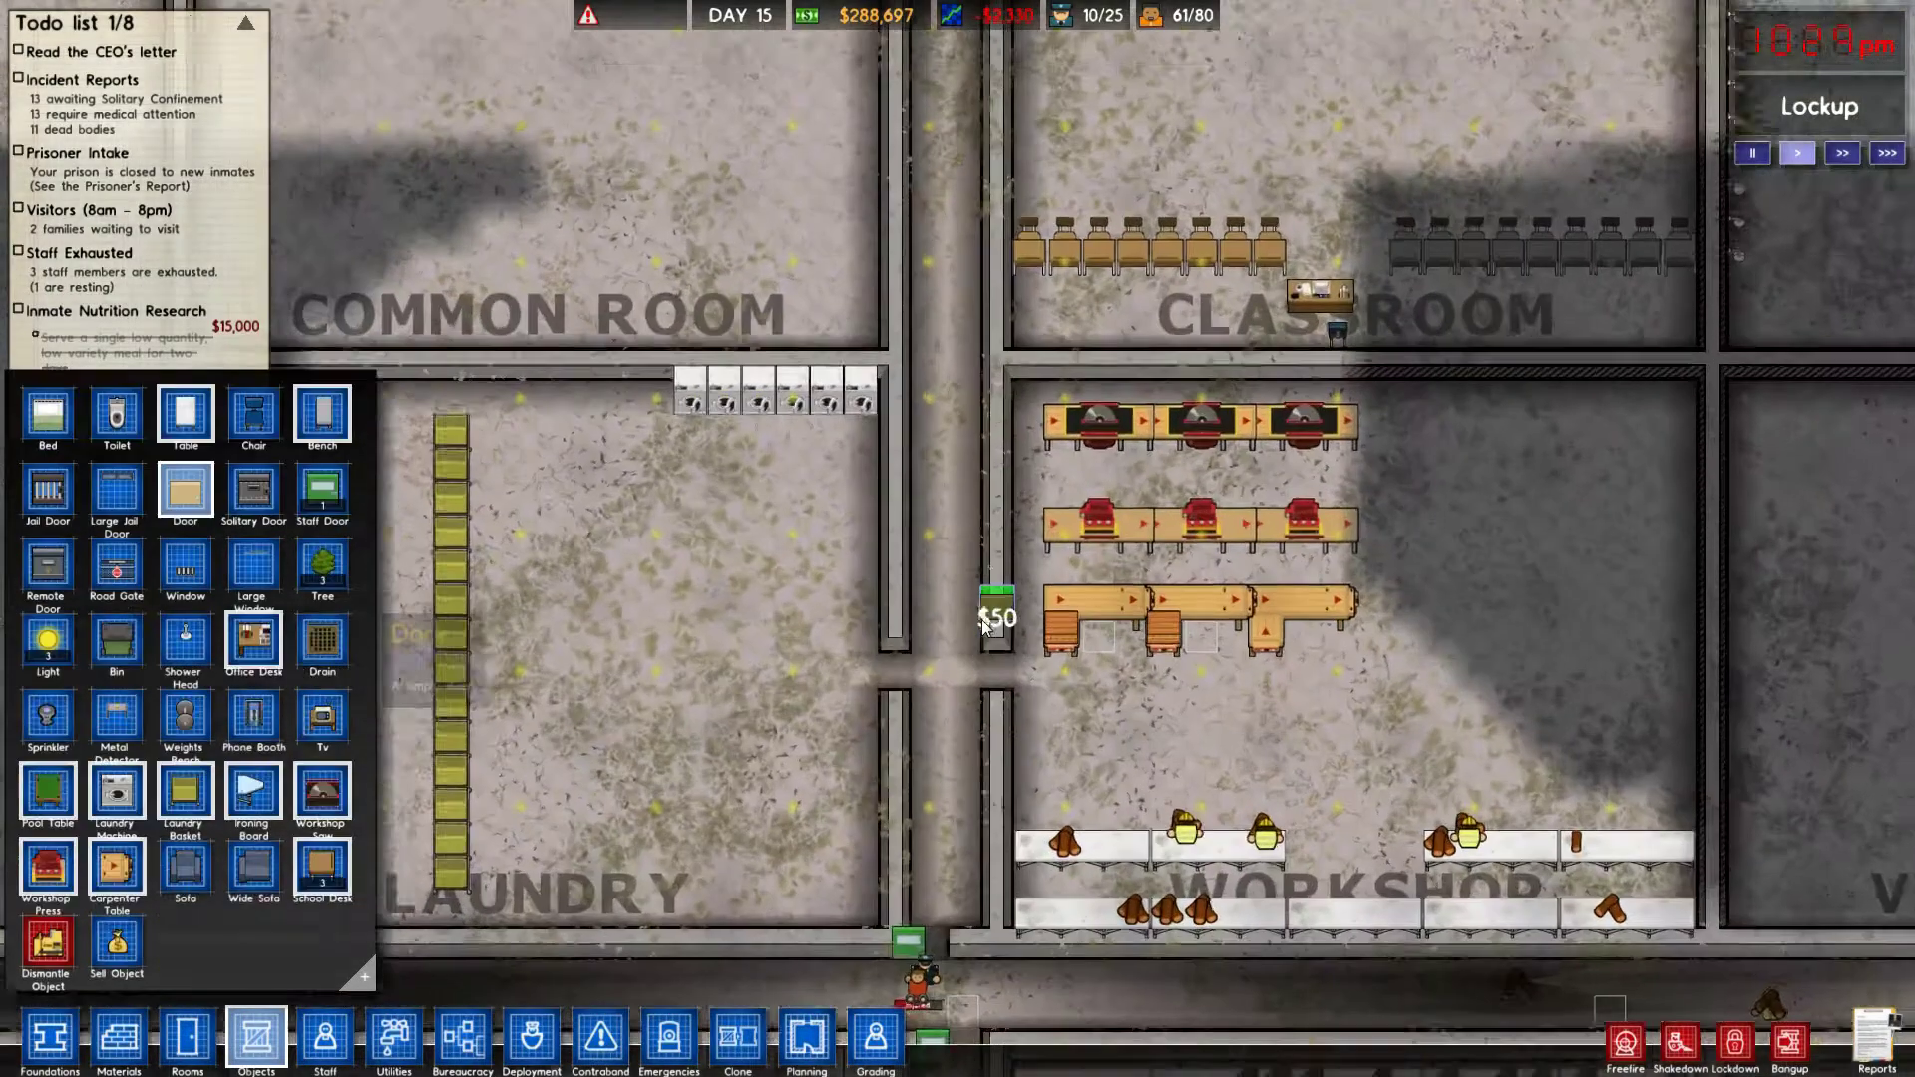
scroll(982, 620, "up", 3)
left_click(904, 719)
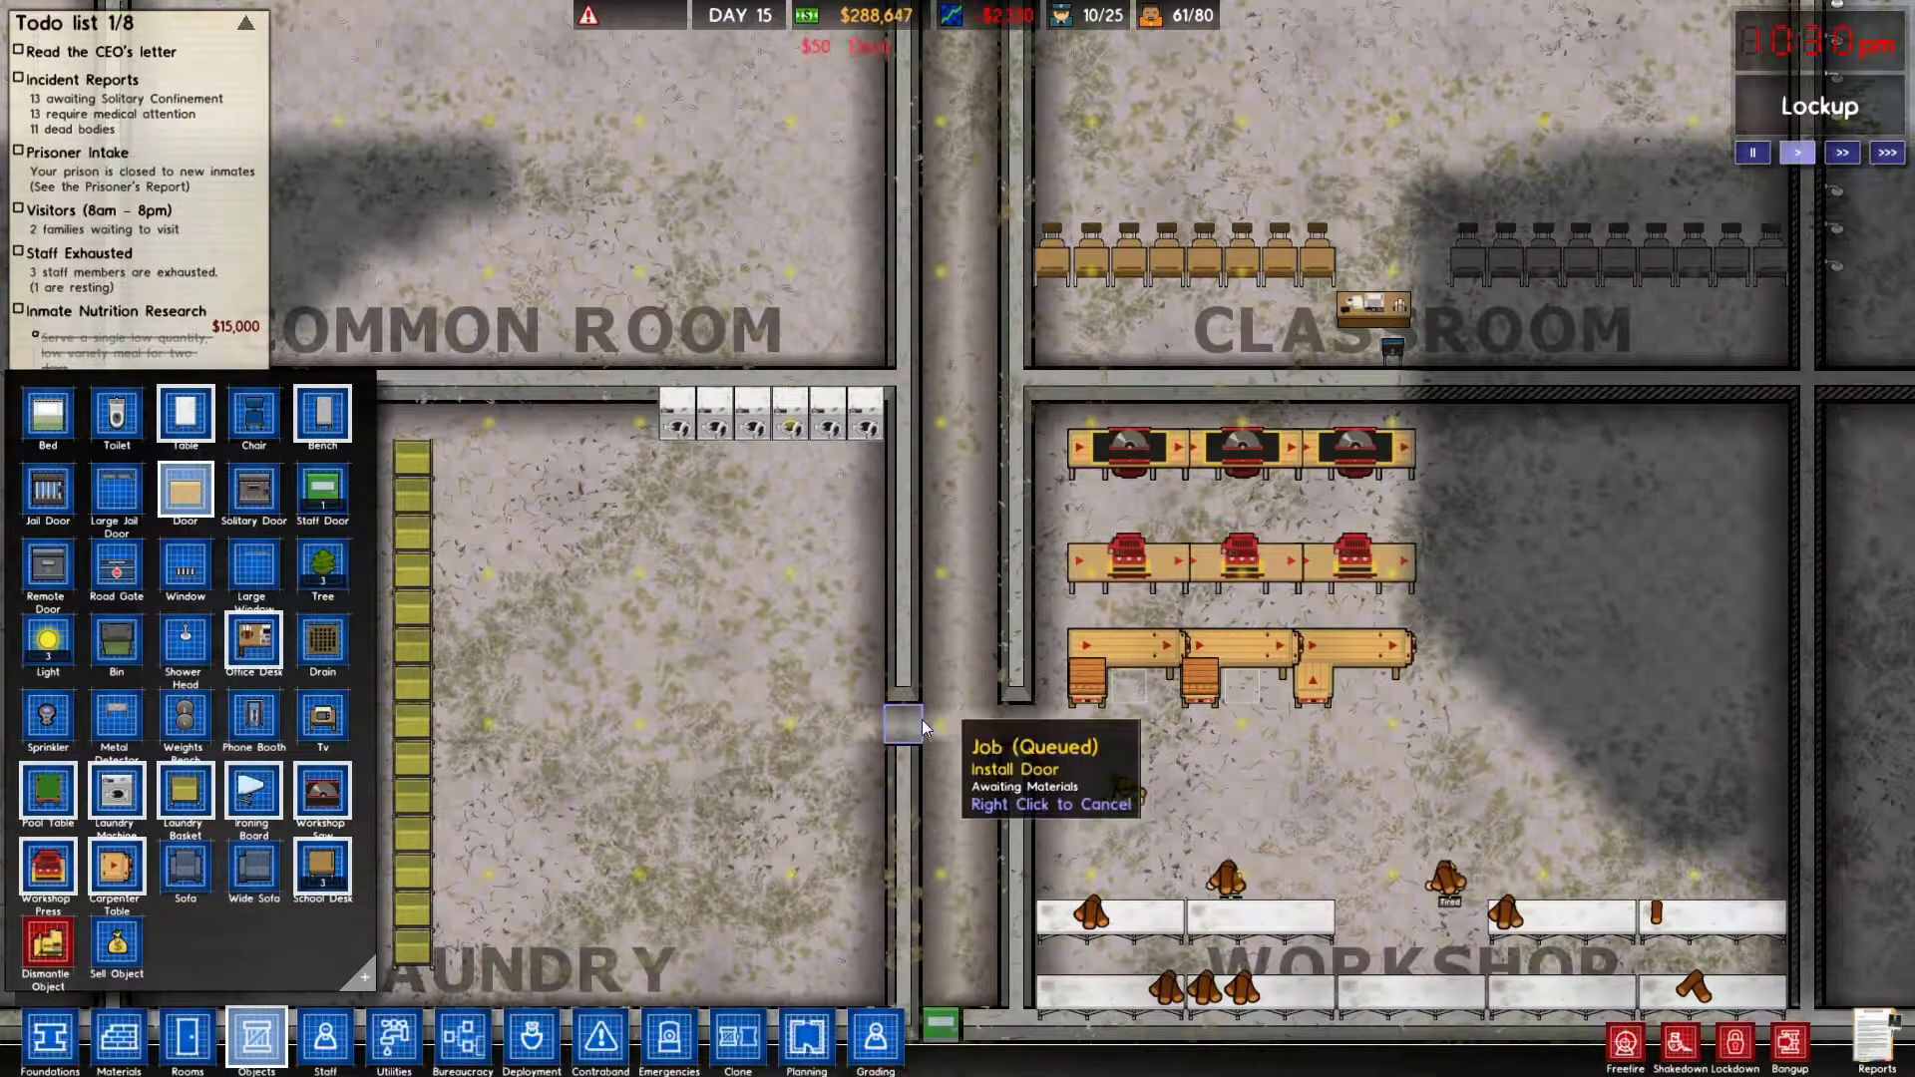
left_click(1005, 722)
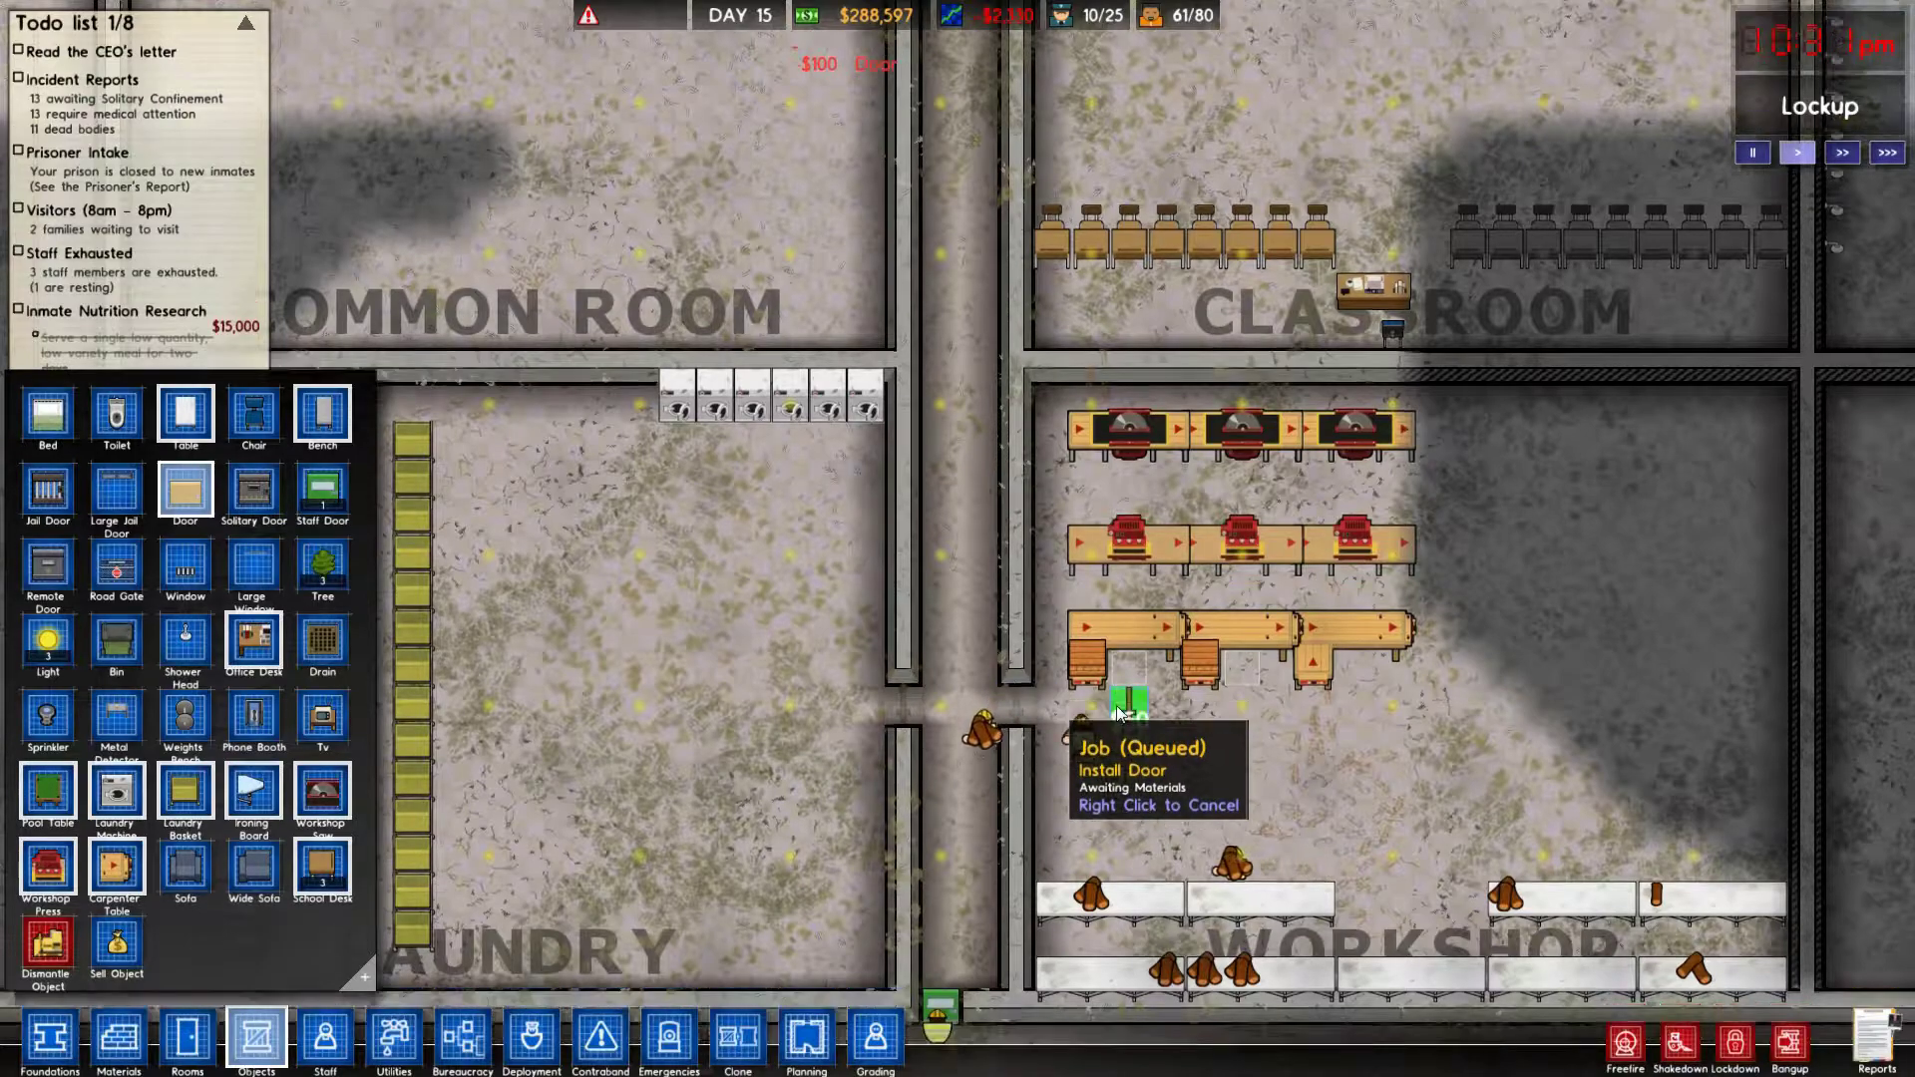
scroll(1014, 729, "down", 4)
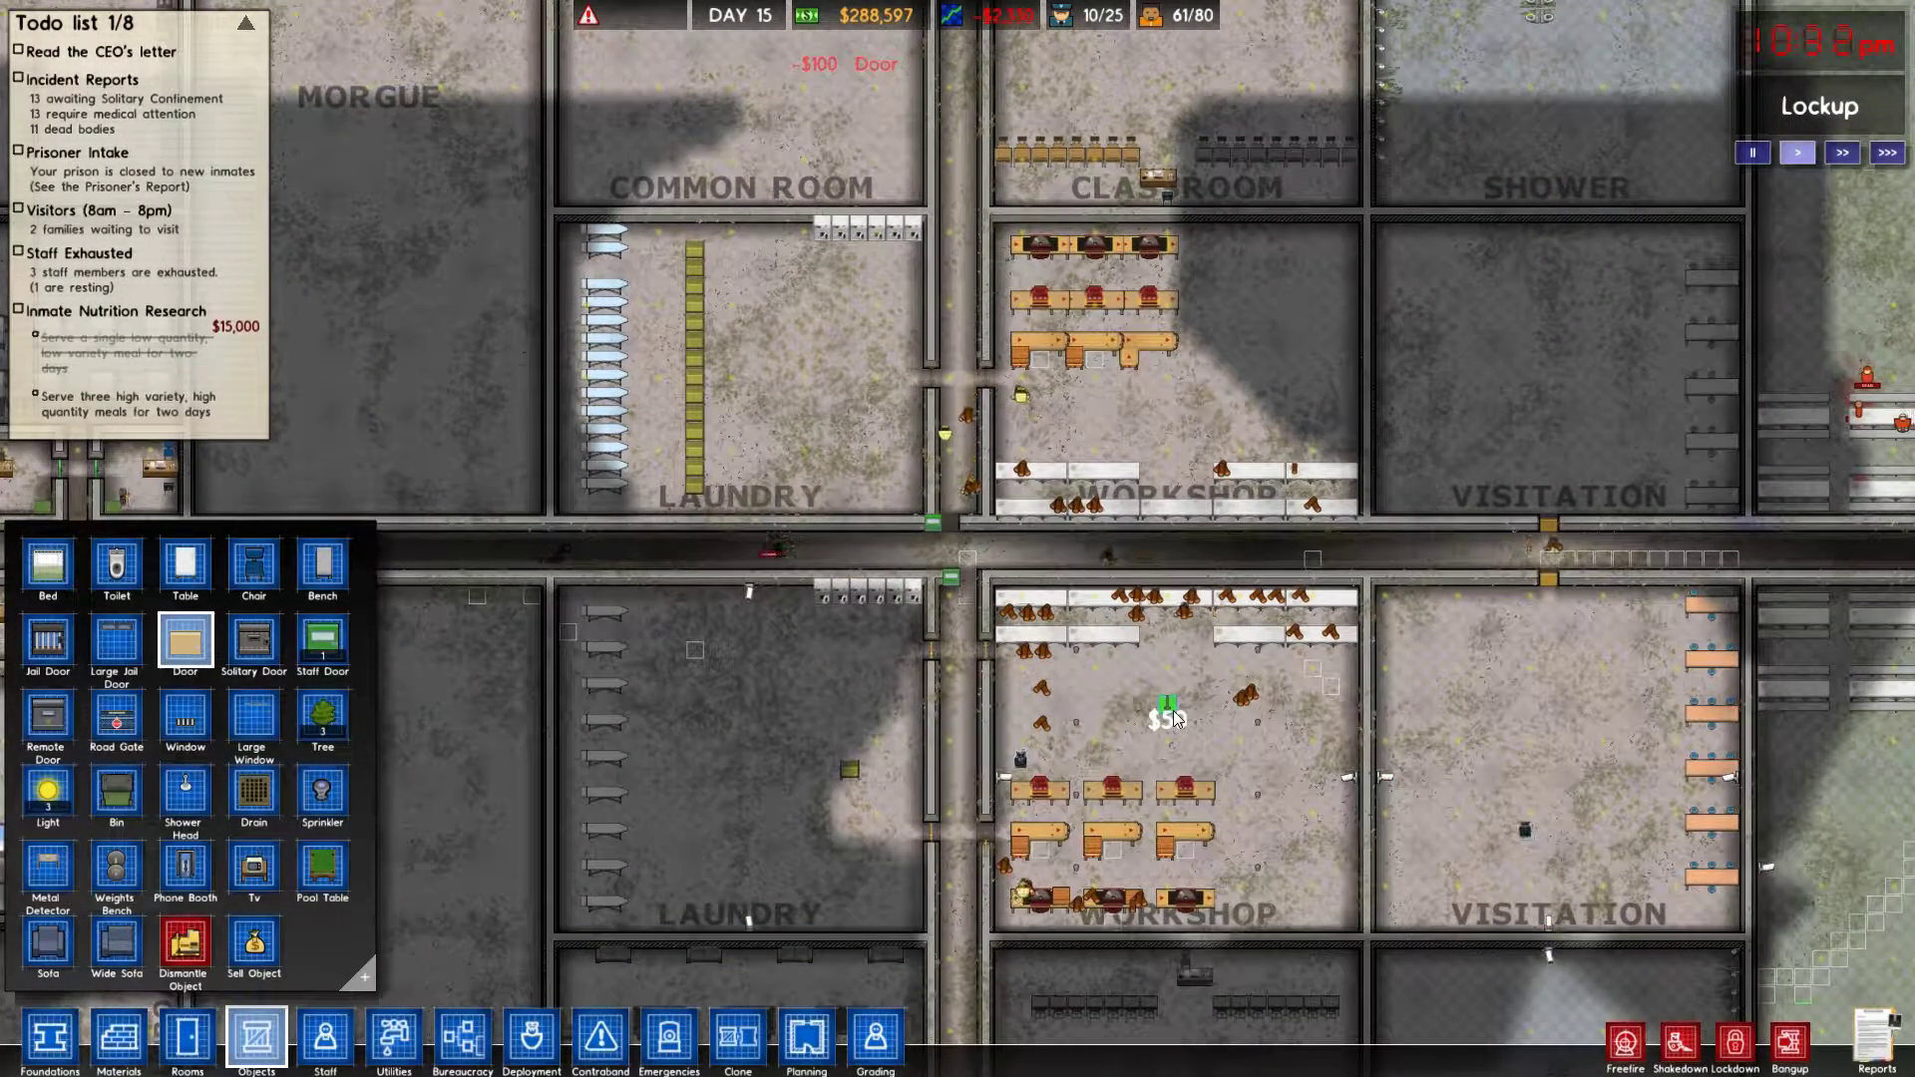
Queue two doors in the classroom's top outer wall.
key("d")
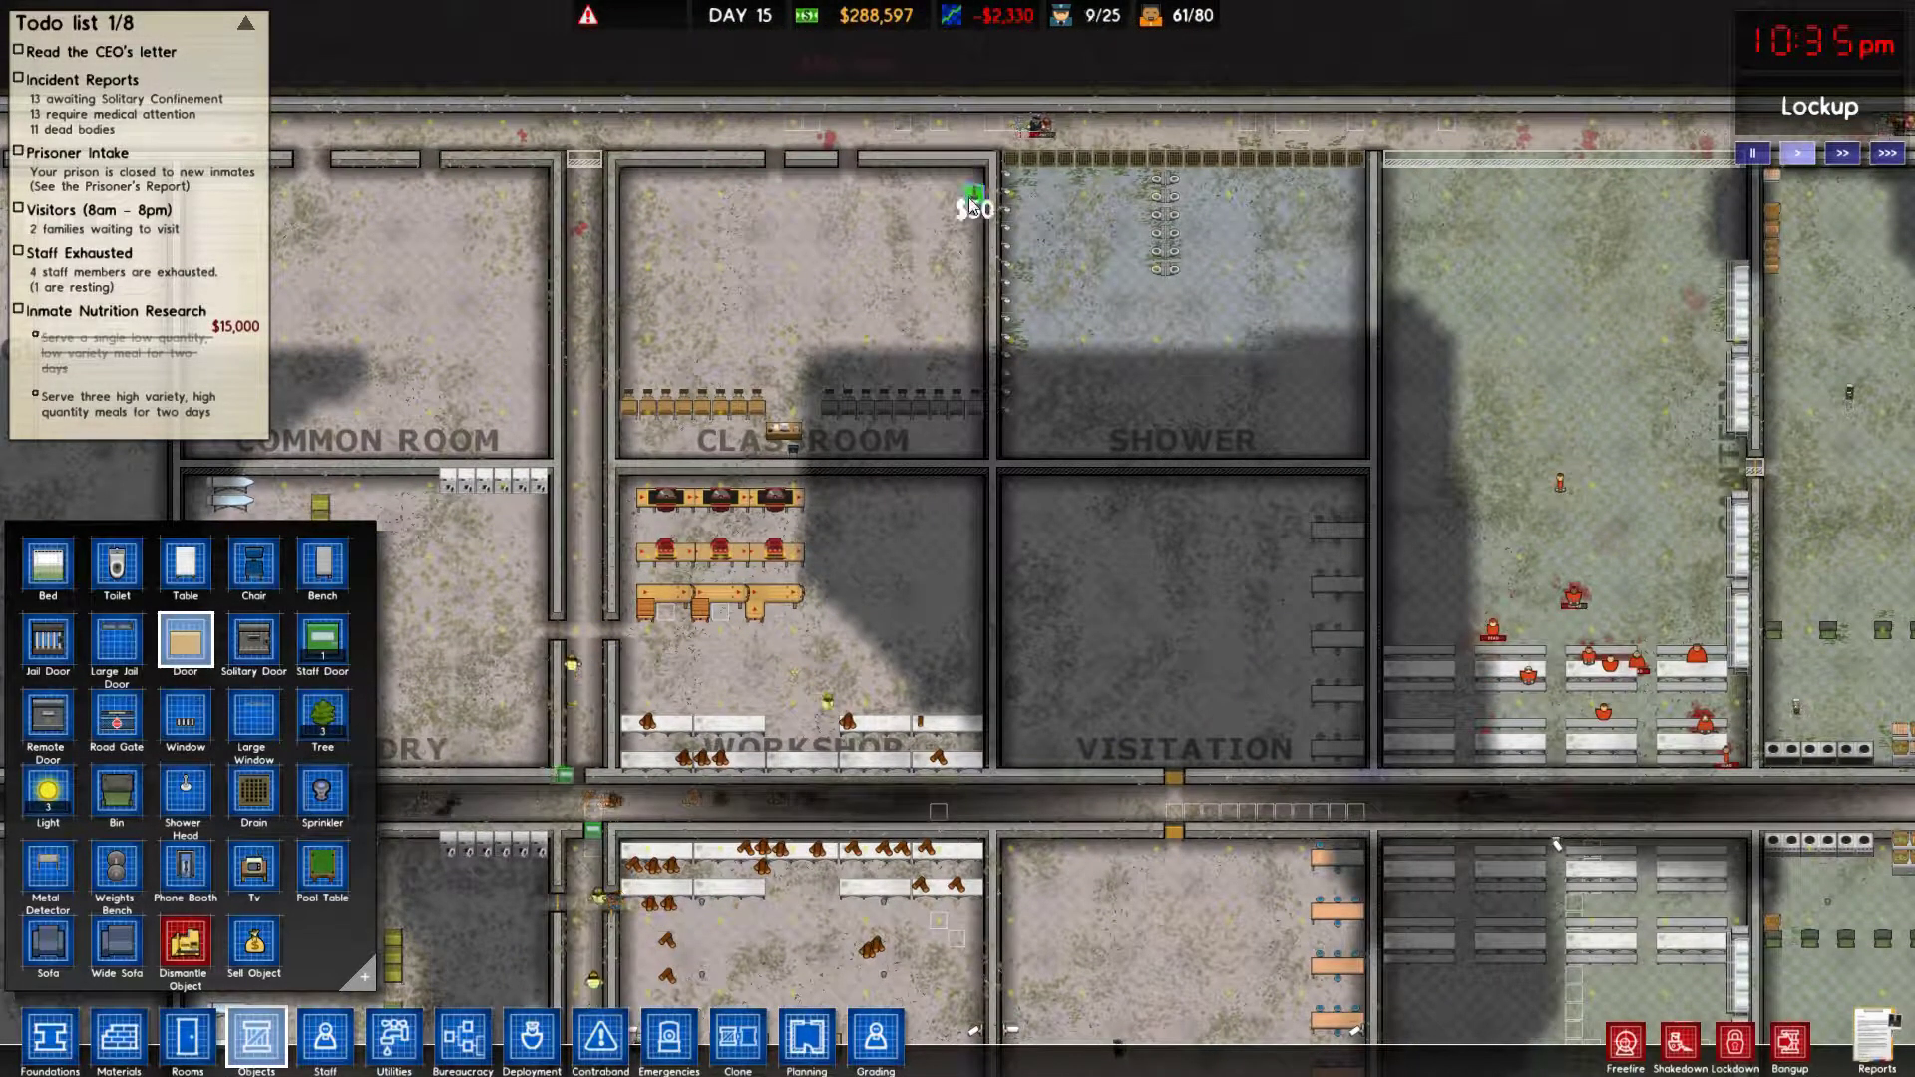
key("a")
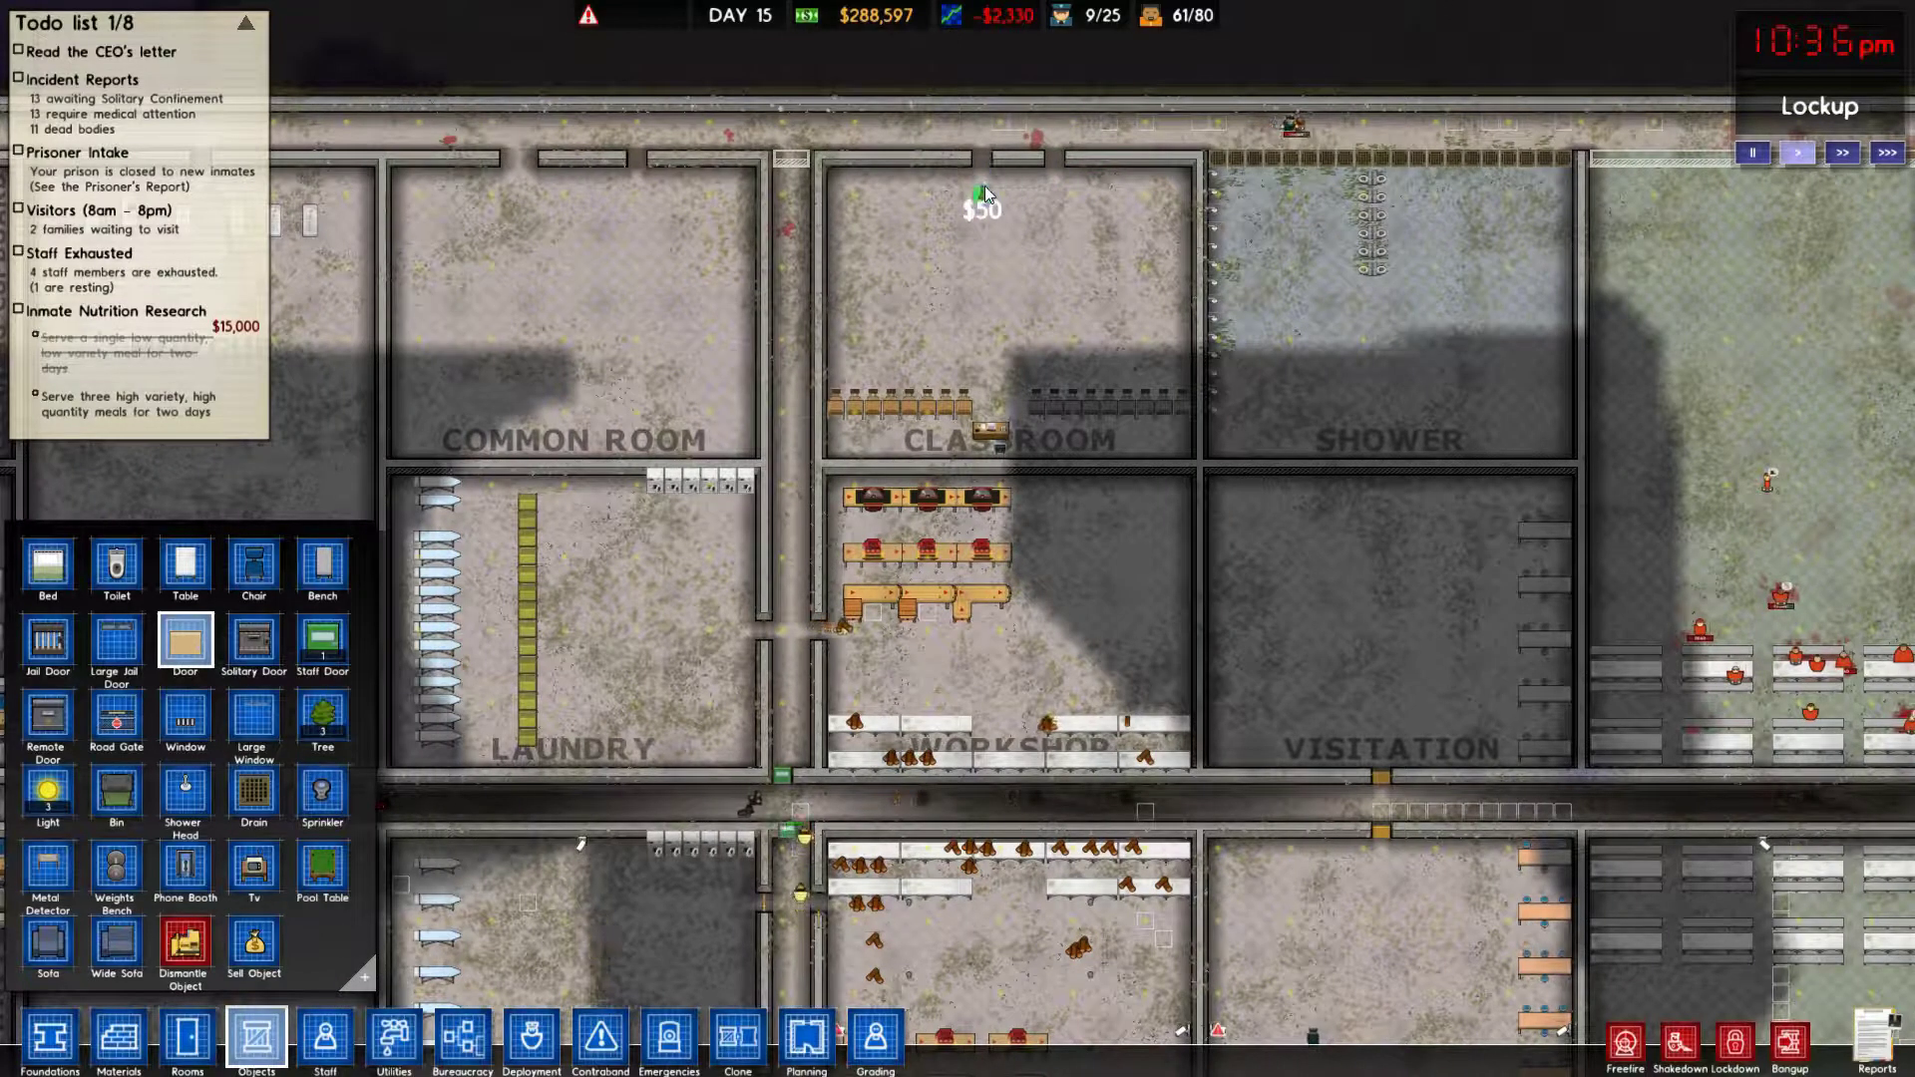
key("s")
key("w")
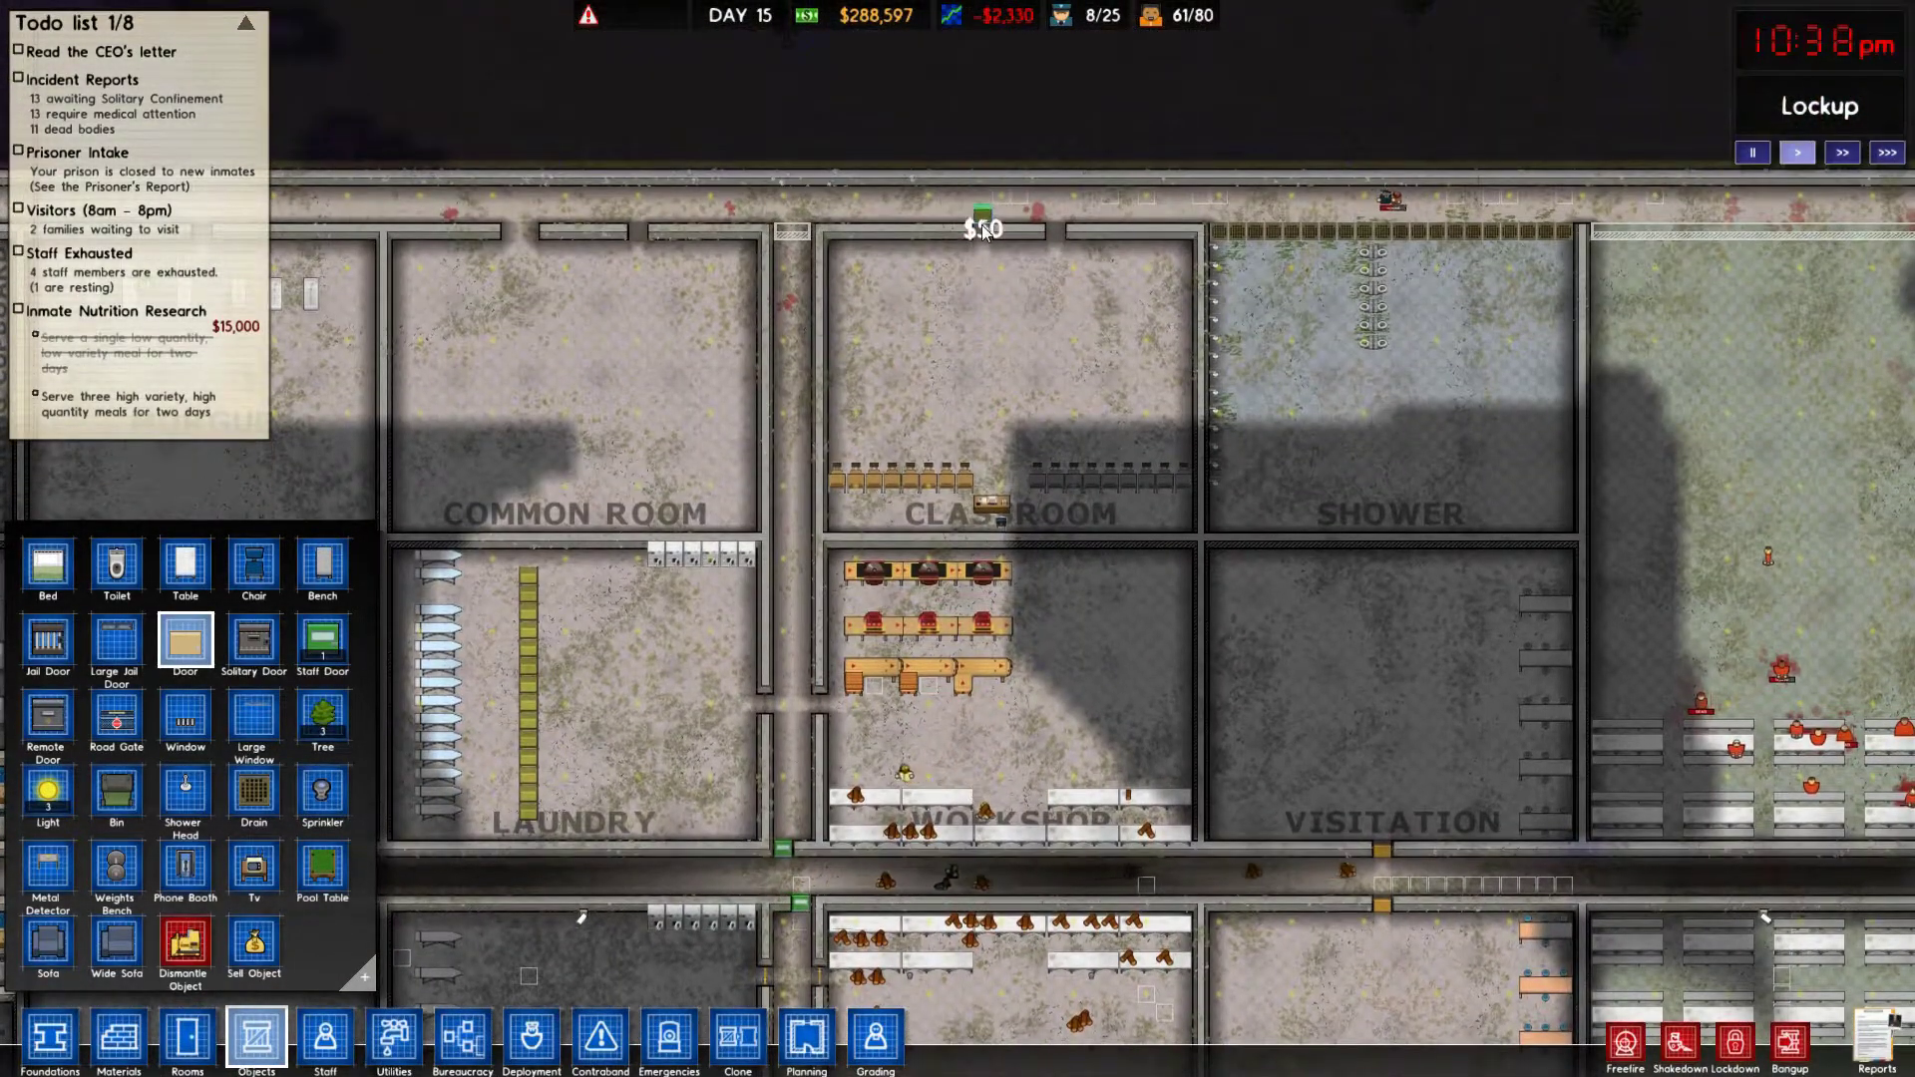
left_click(1034, 233)
left_click(1051, 235)
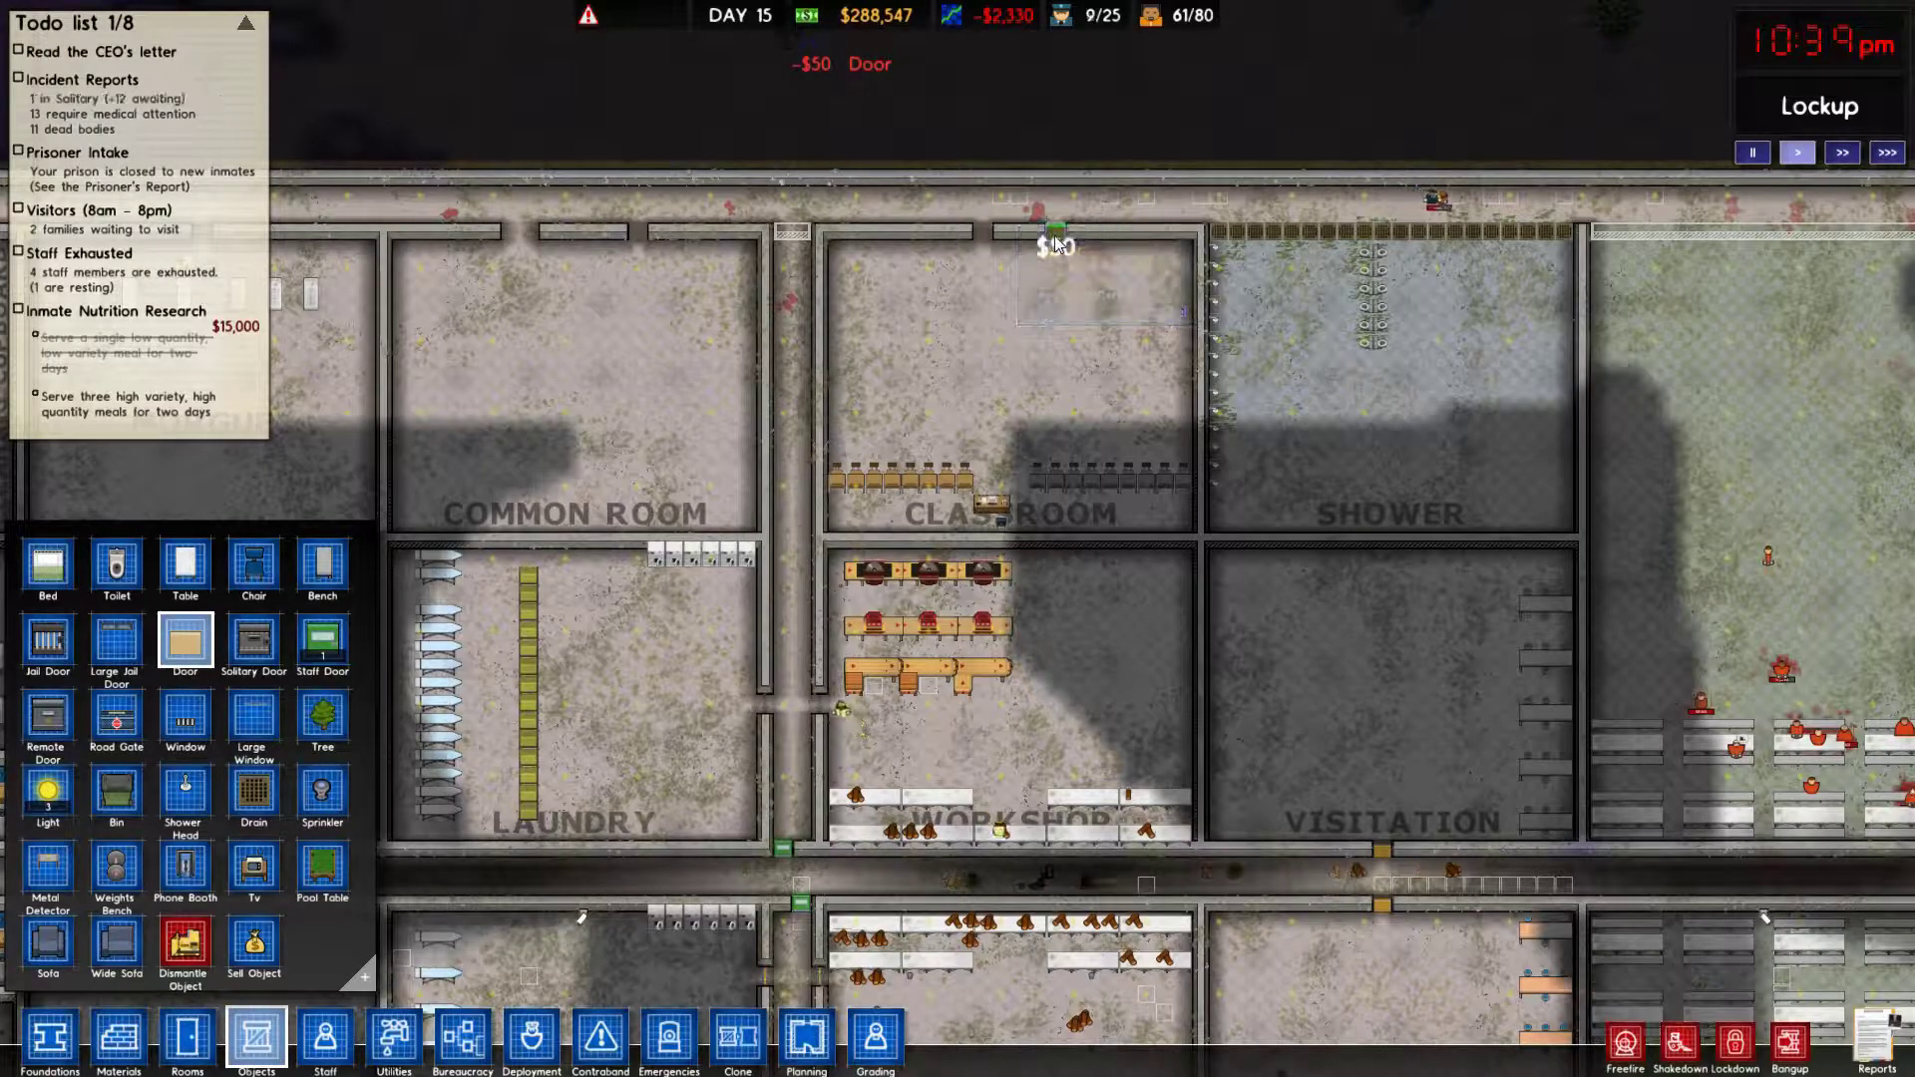
Survey the morgue, cleaning cupboard and kitchen area, then stop placing doors.
key("a")
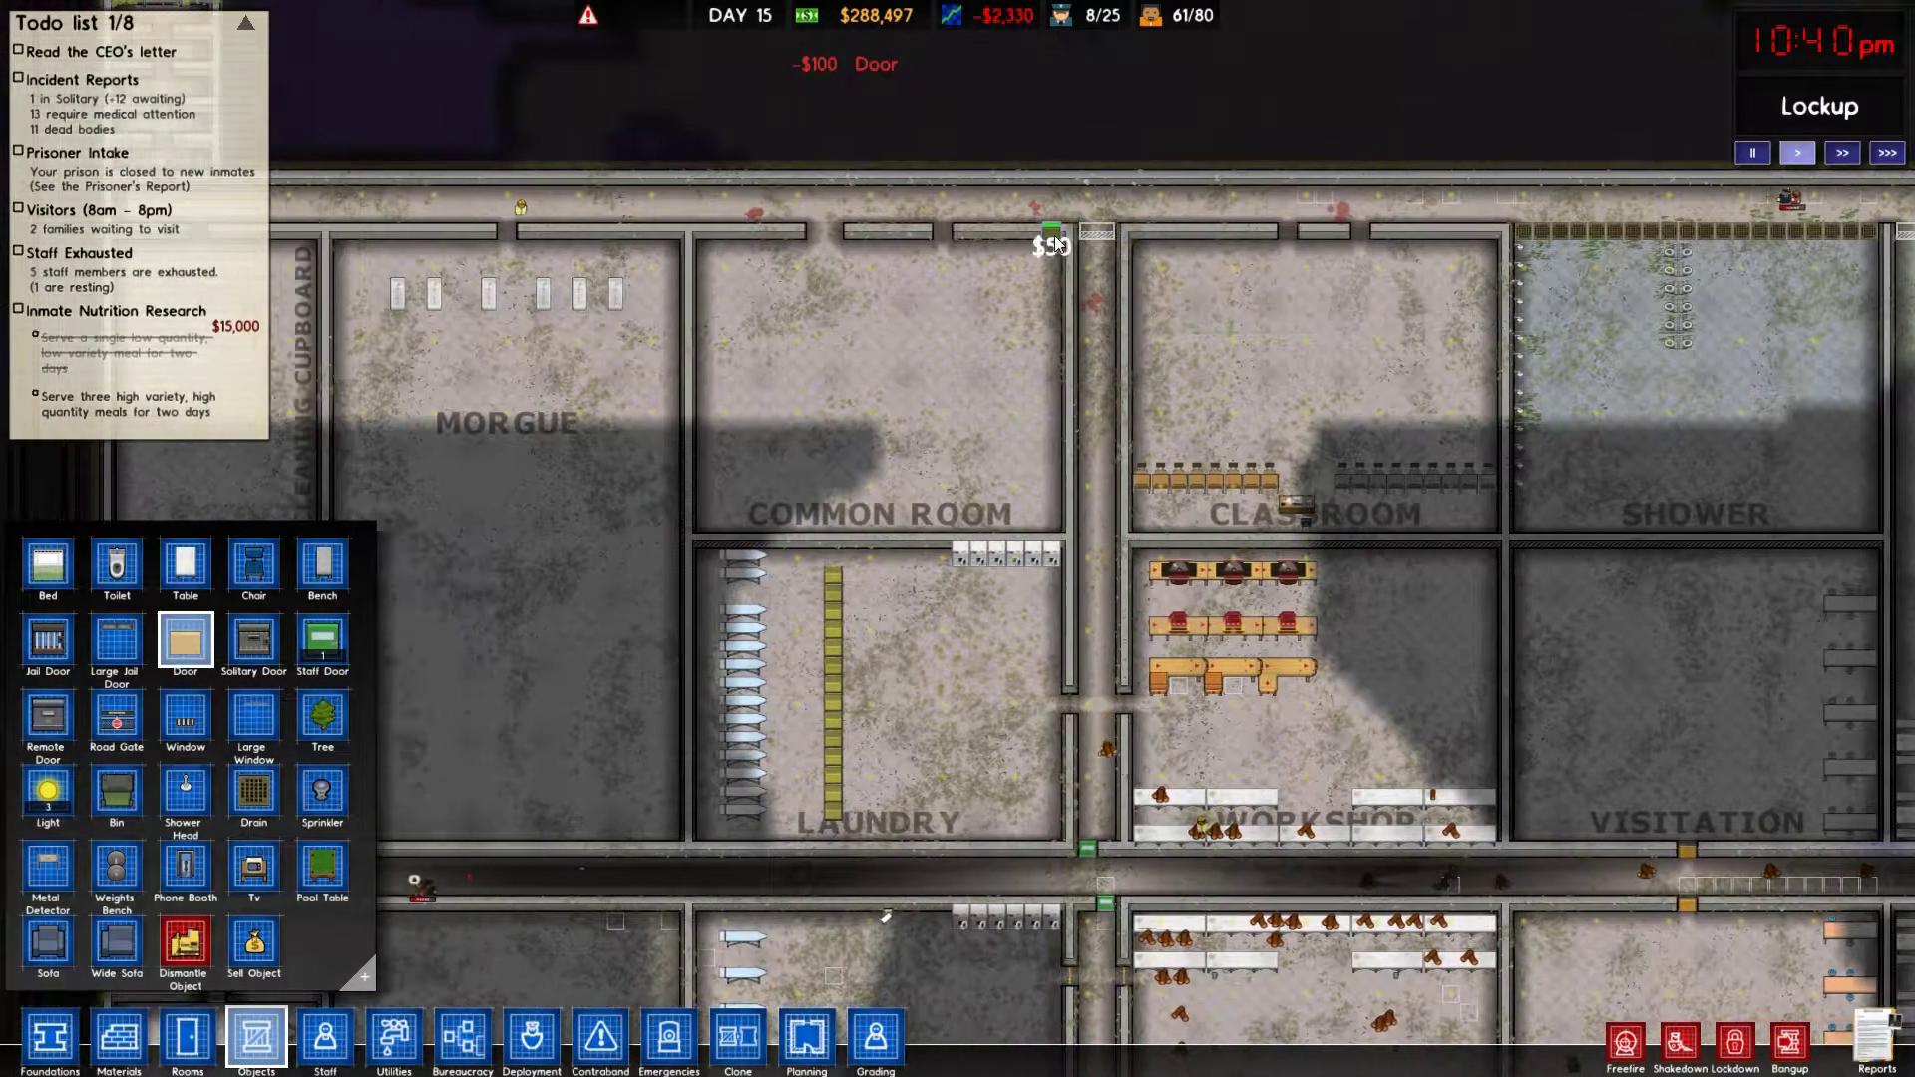
key("a")
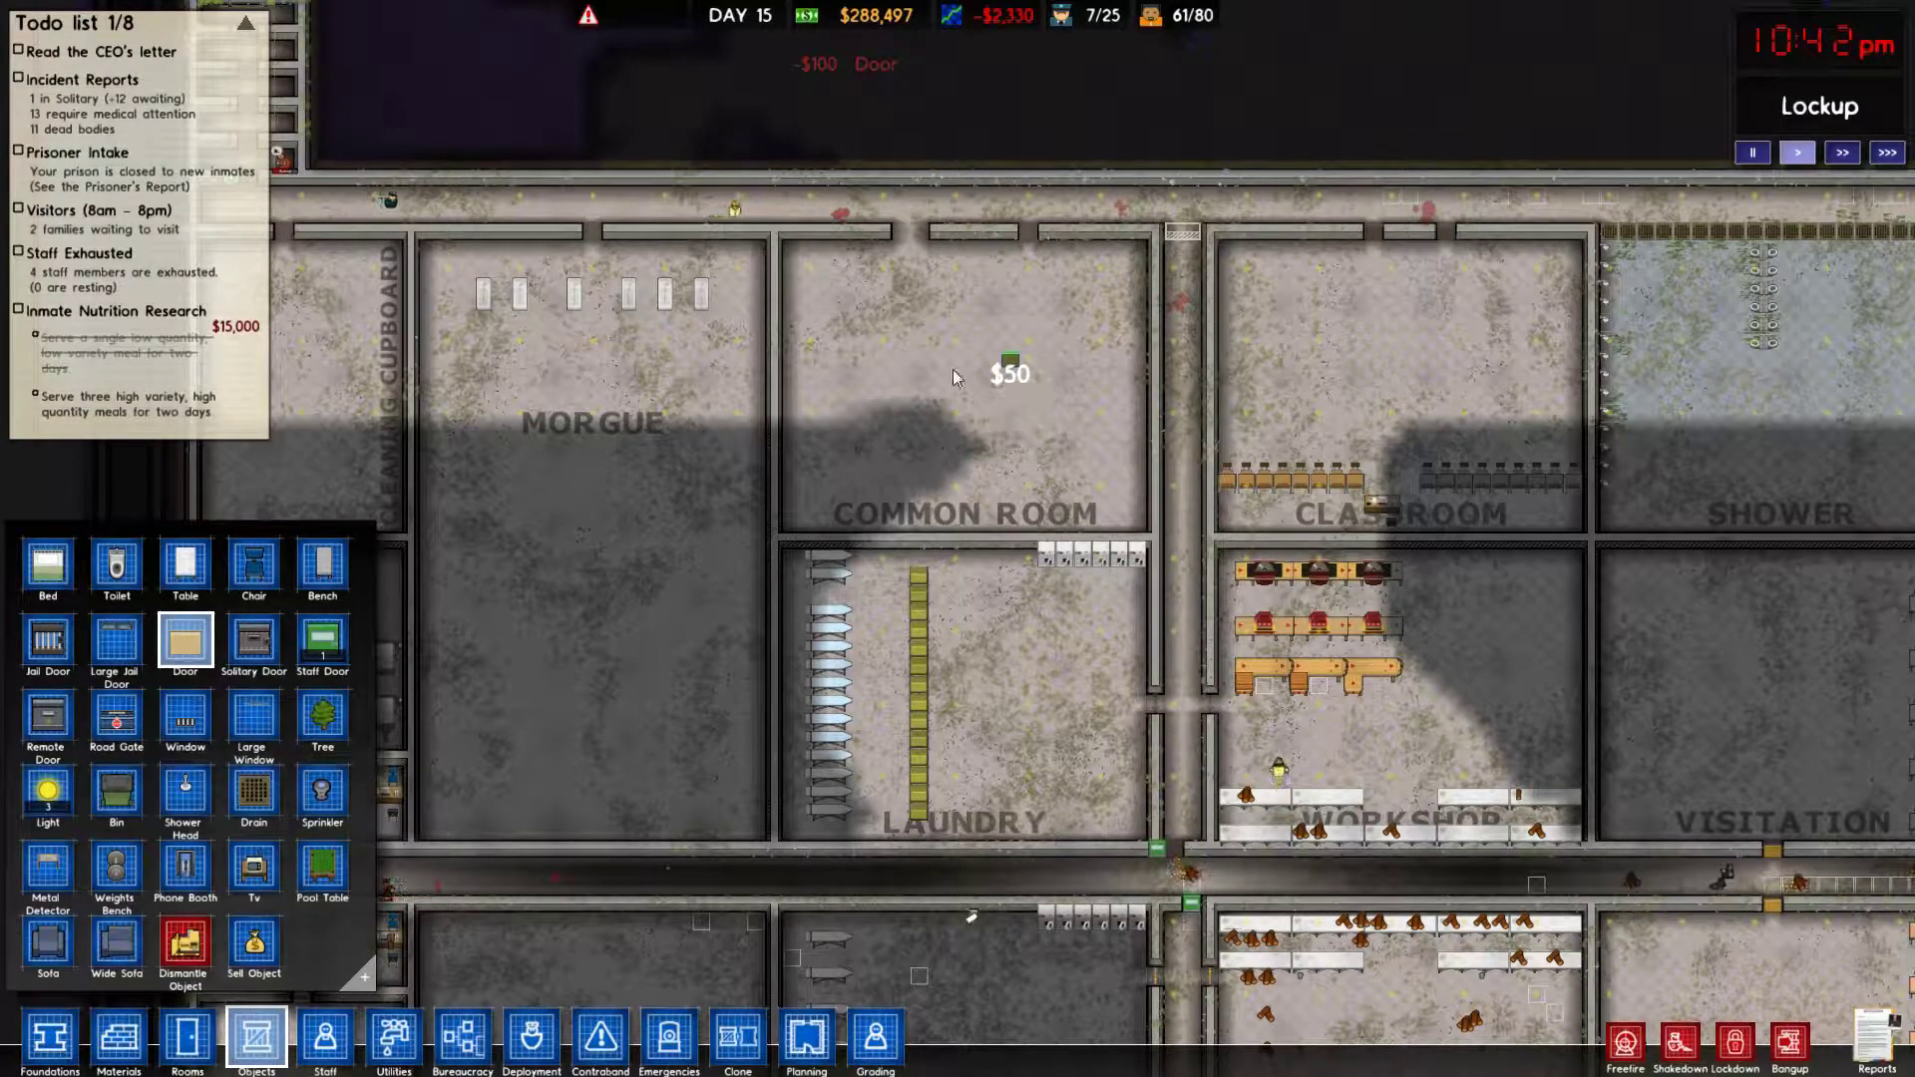
key("a")
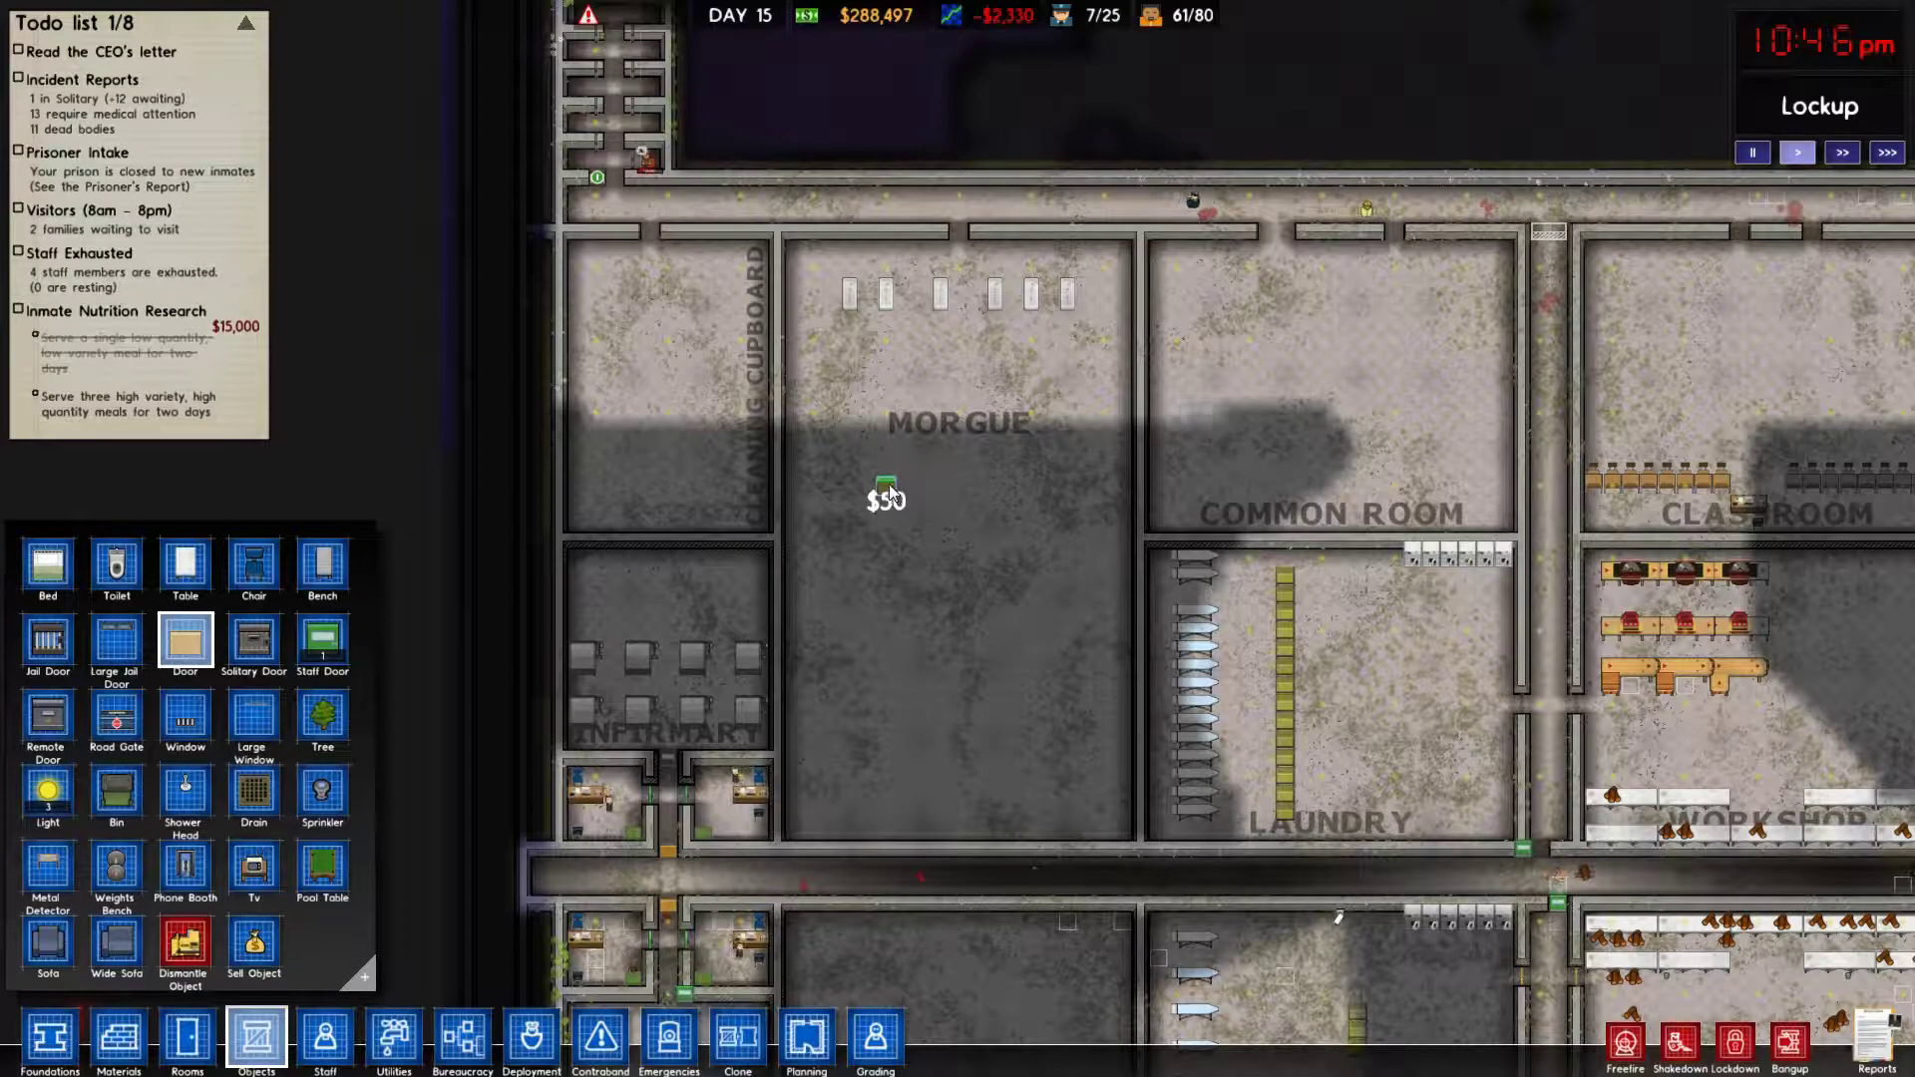
key("w")
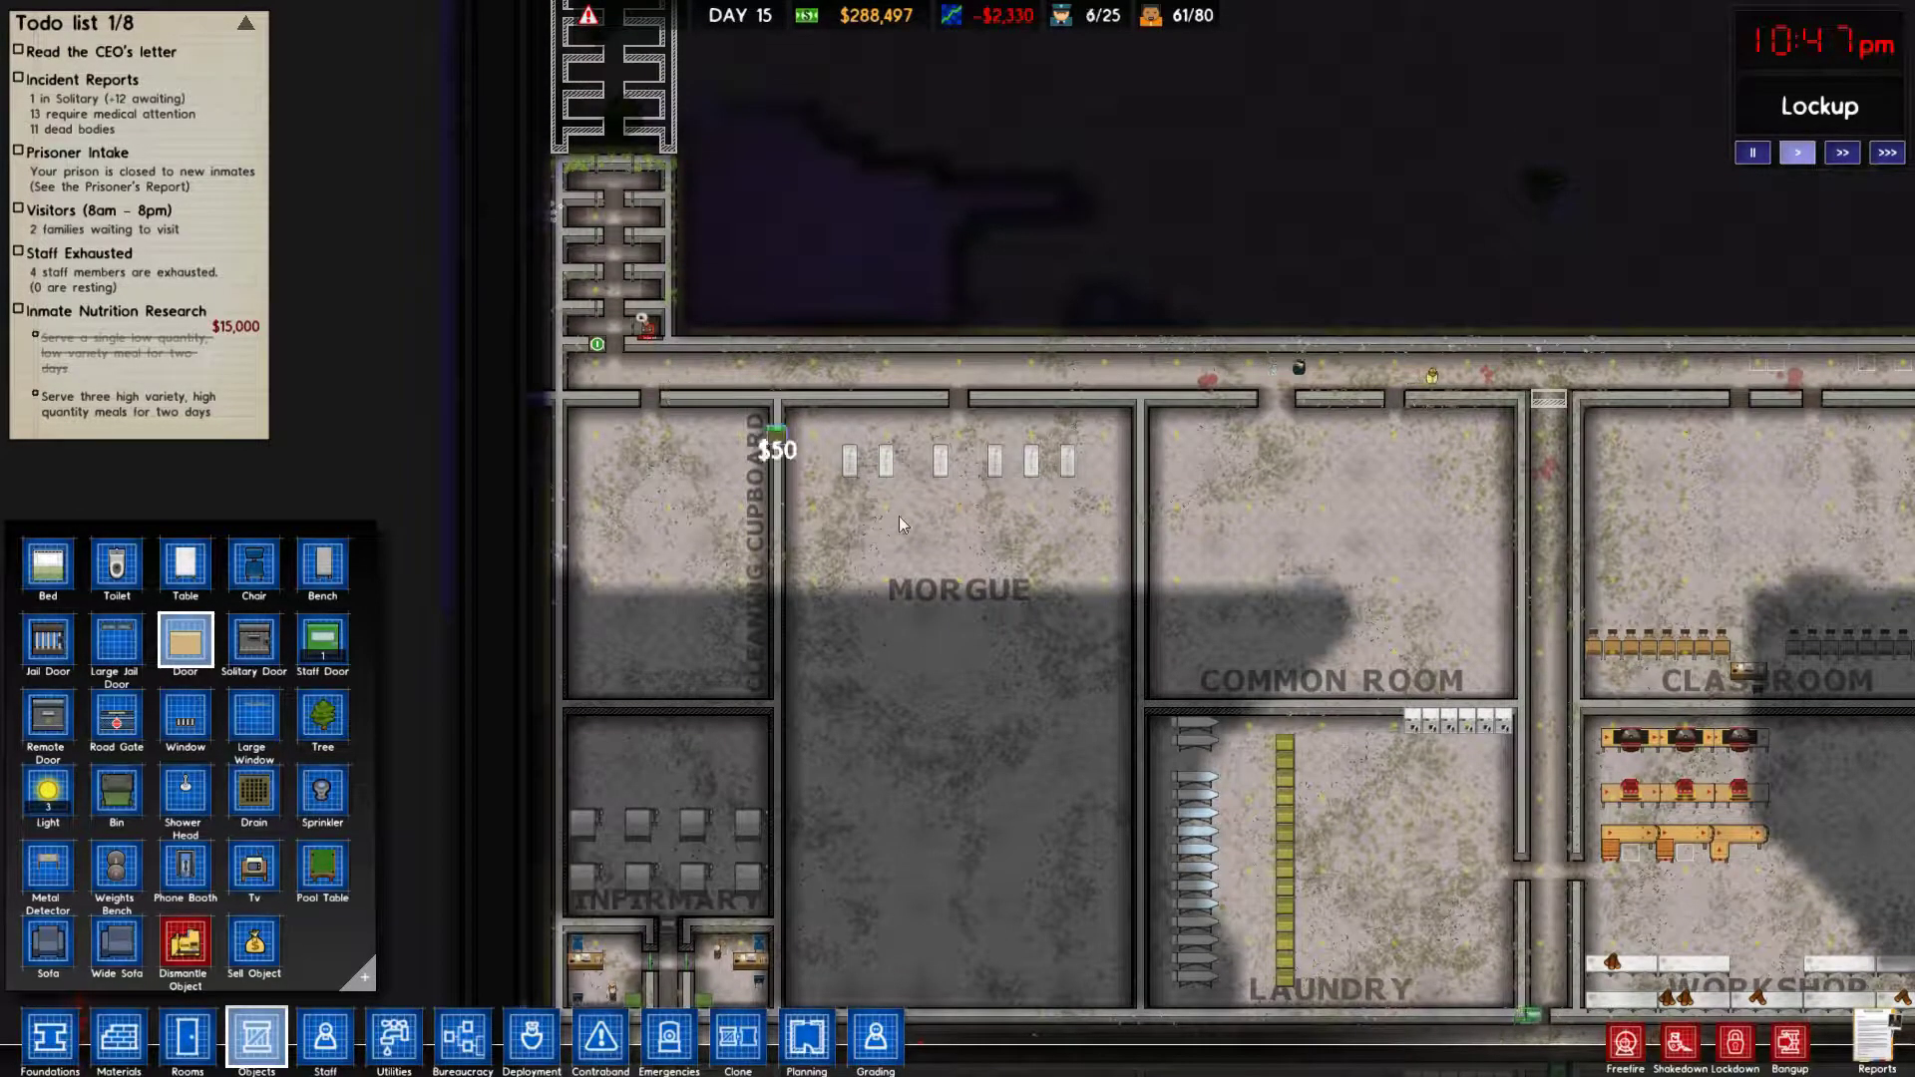
key("d")
scroll(946, 541, "down", 4)
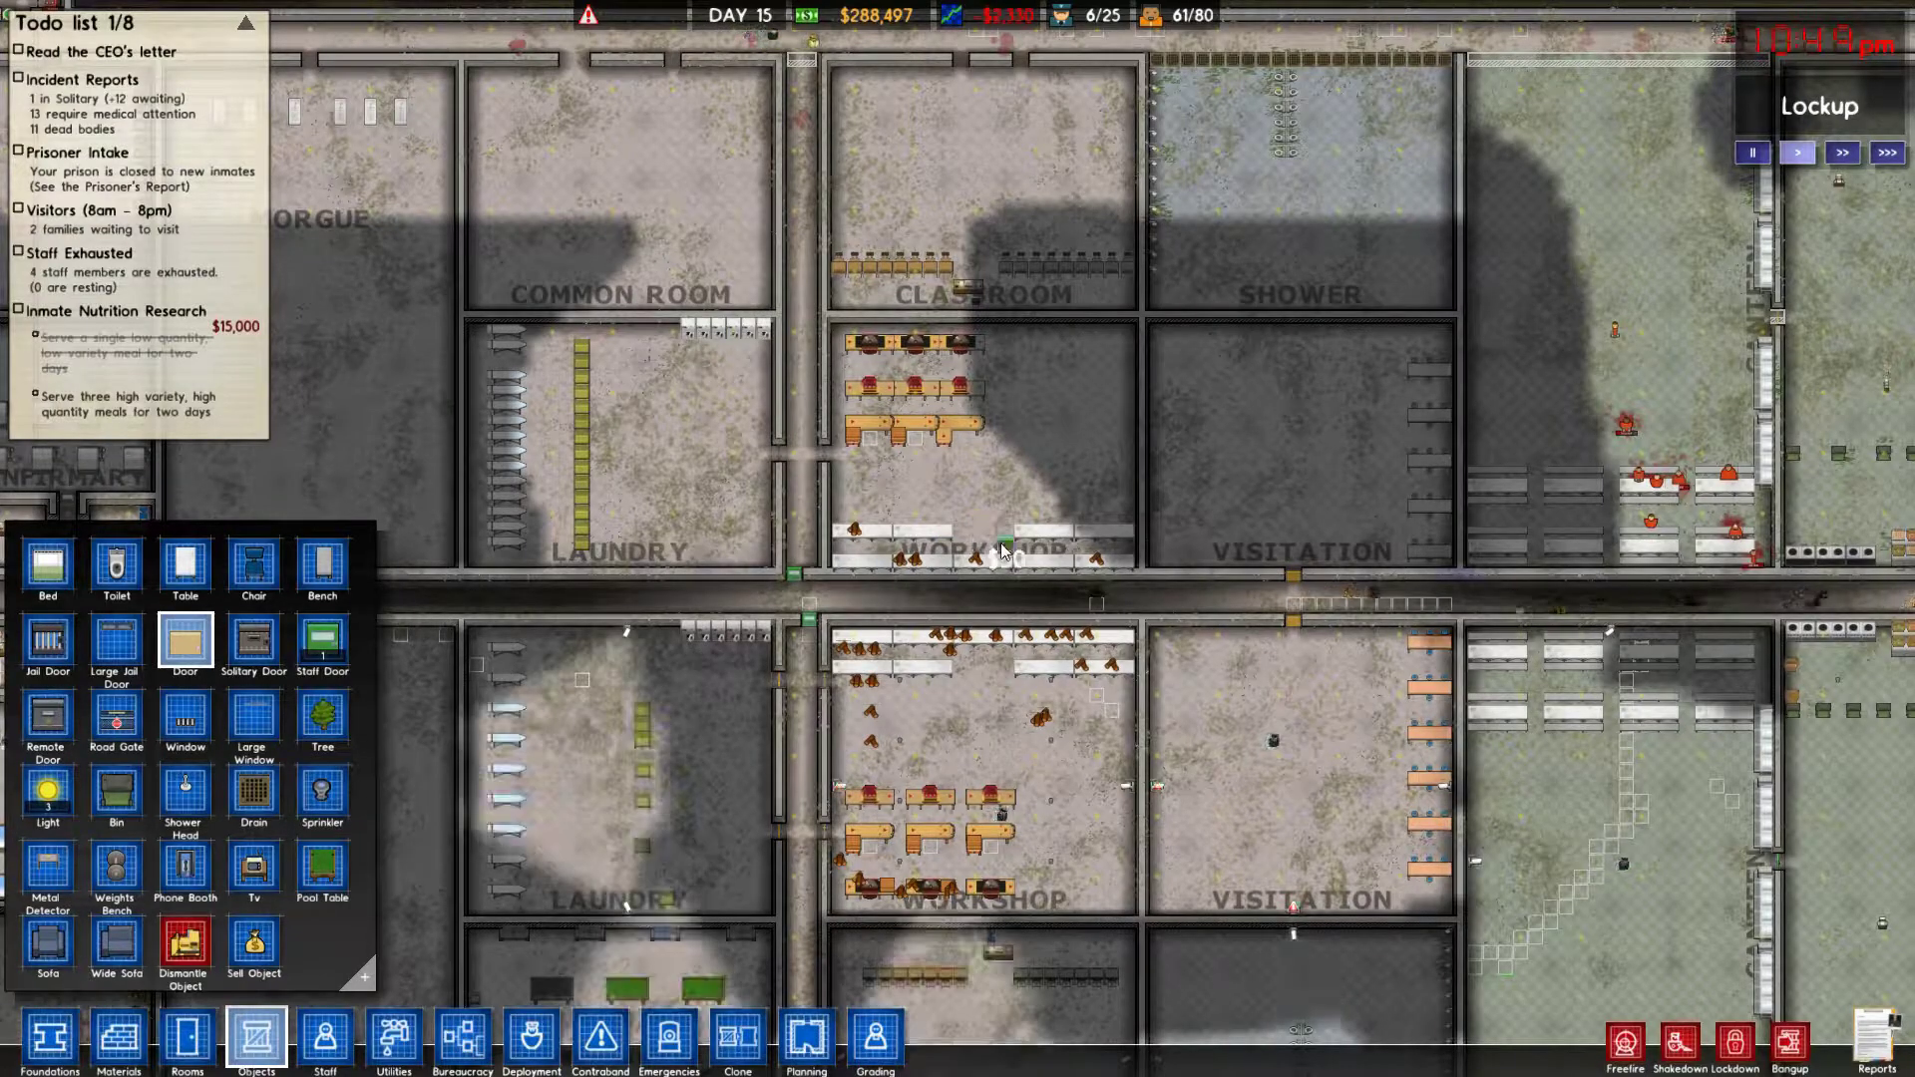
key("s")
scroll(1007, 555, "down", 4)
key("d")
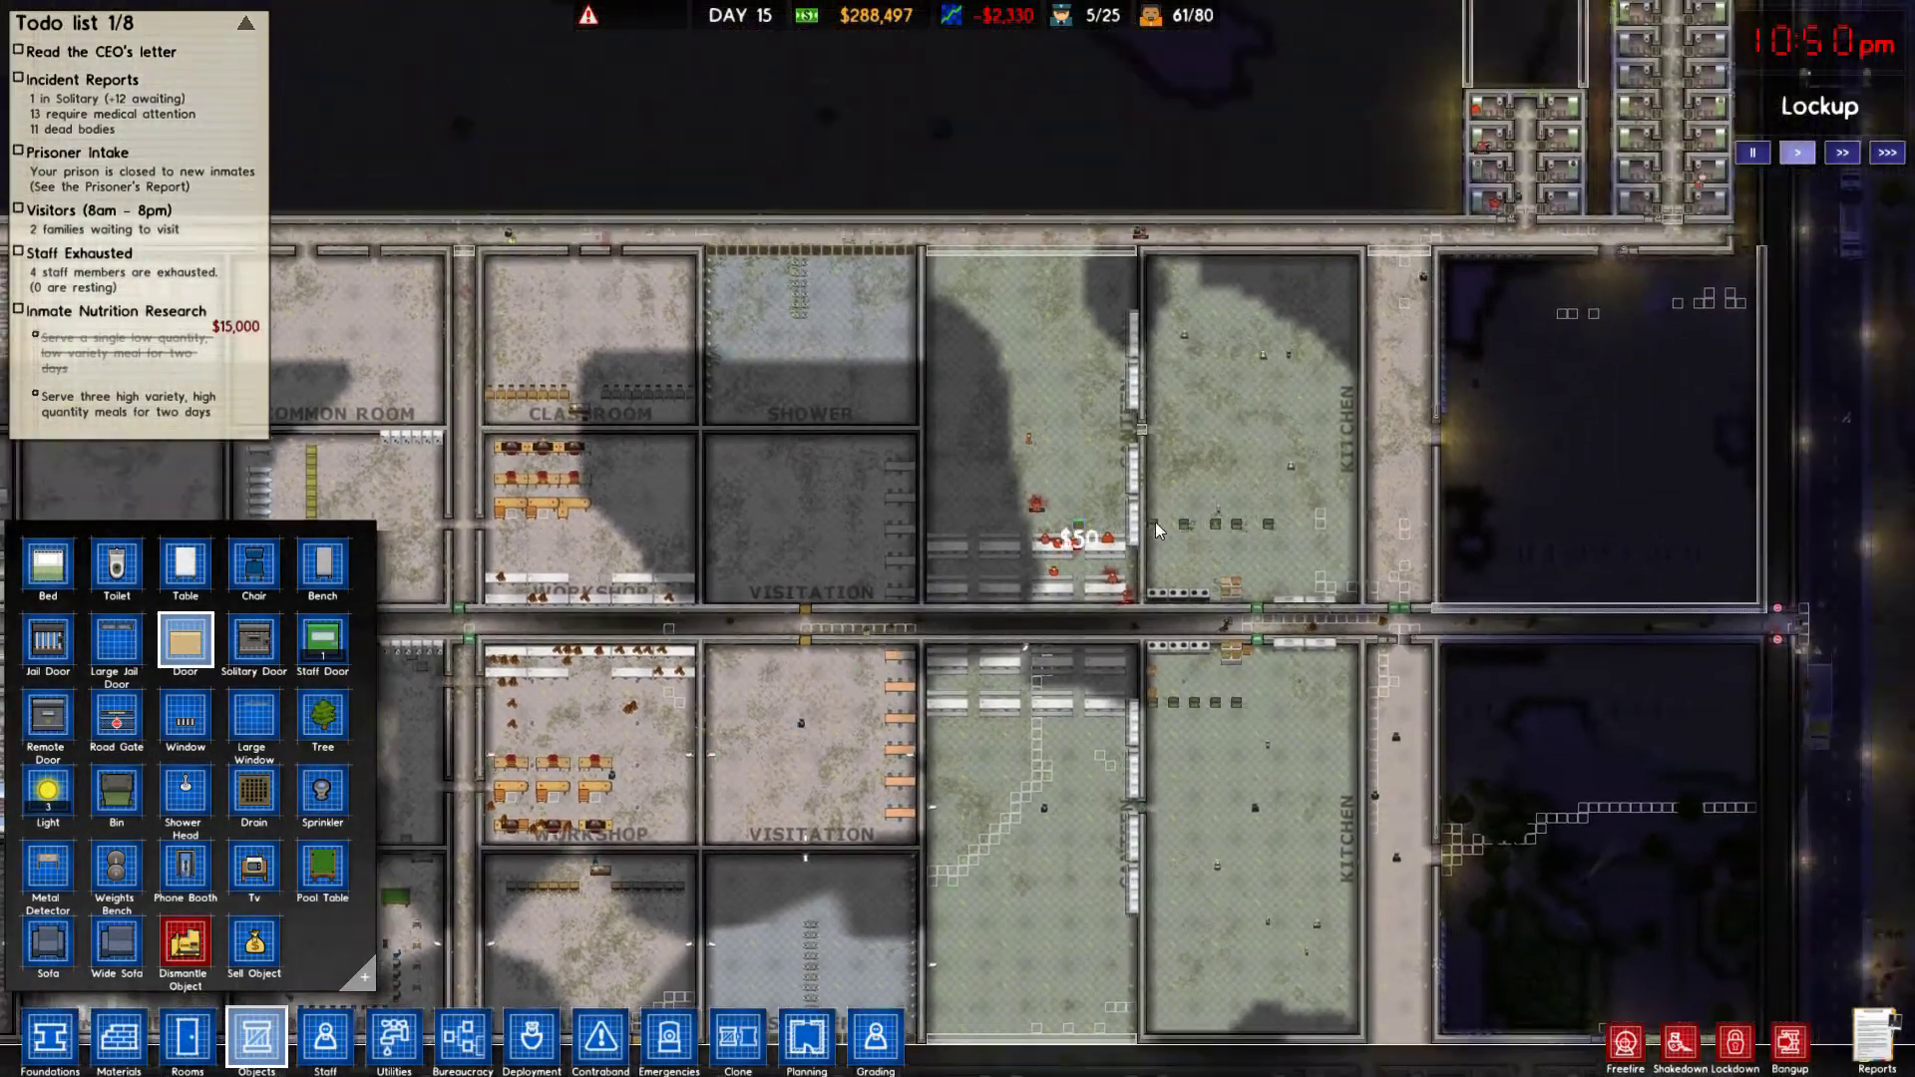
scroll(1156, 523, "up", 3)
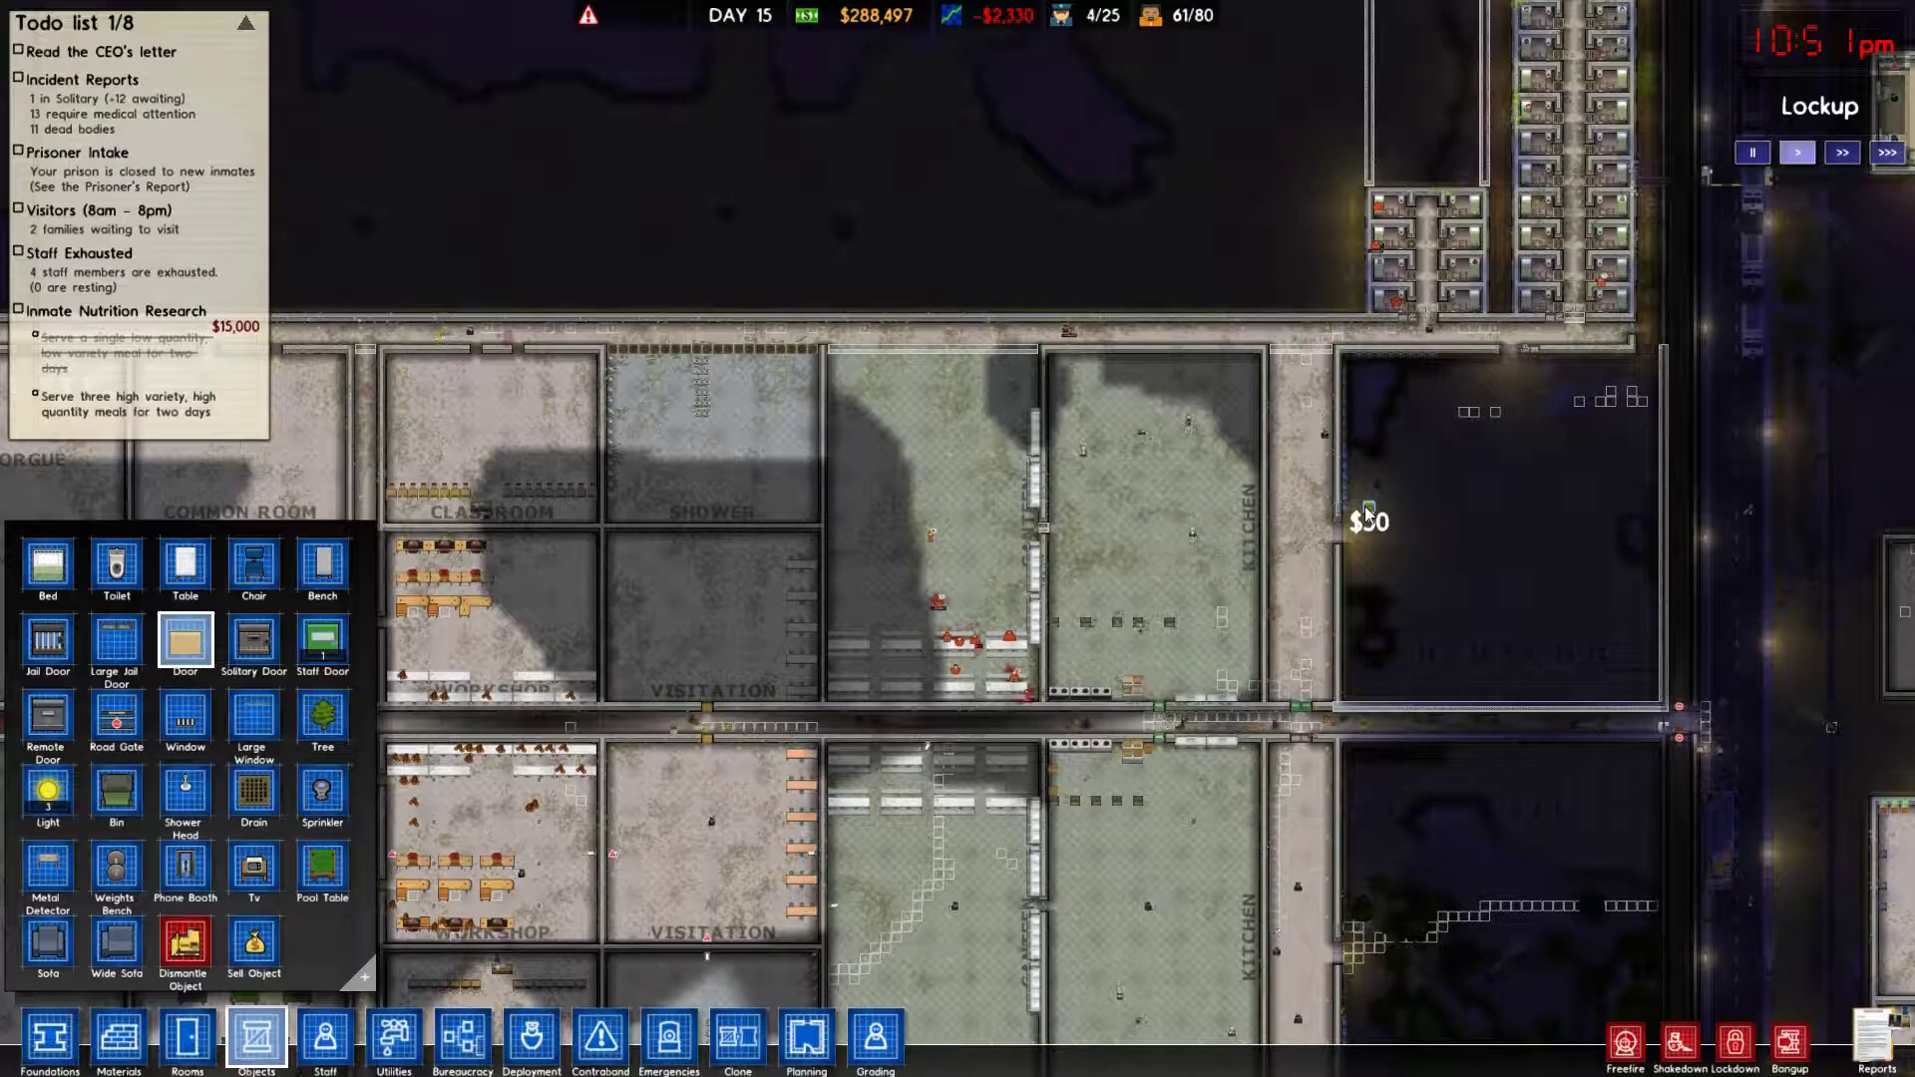
right_click(1367, 475)
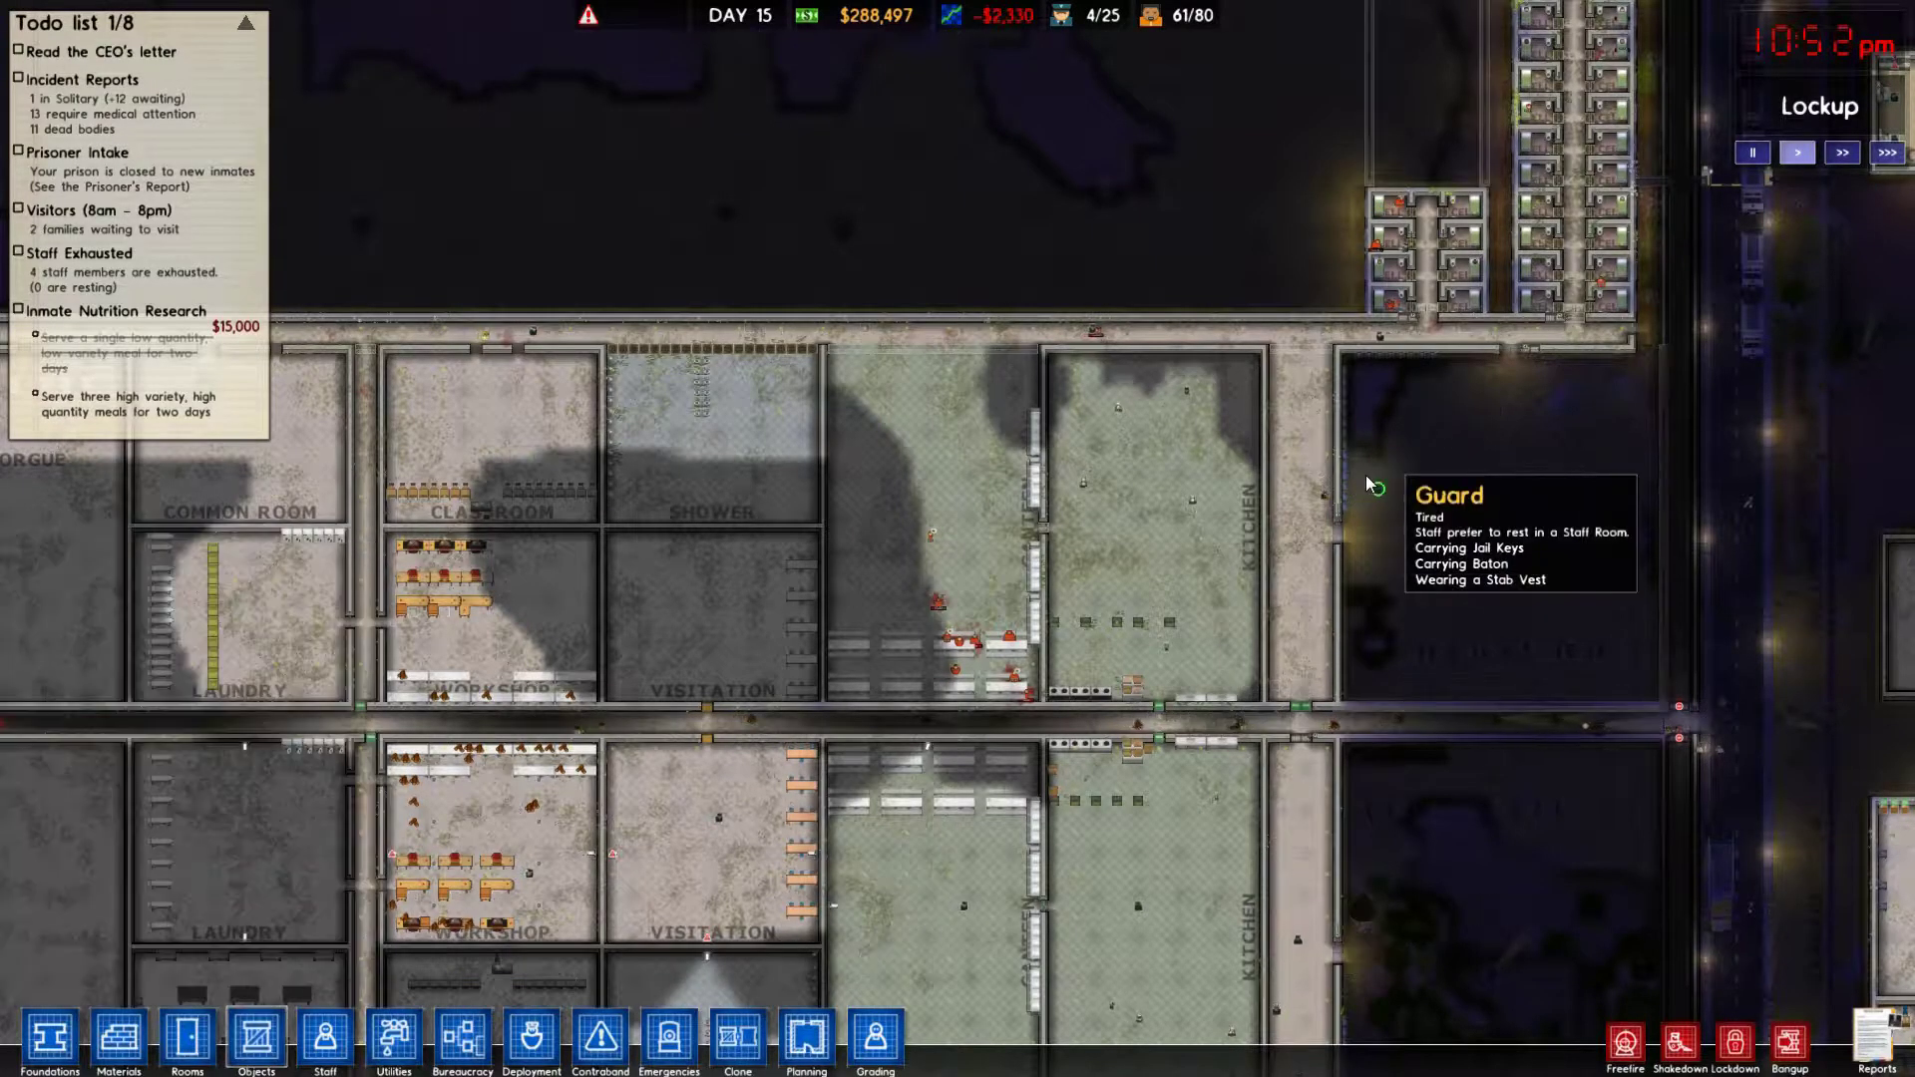
key("d")
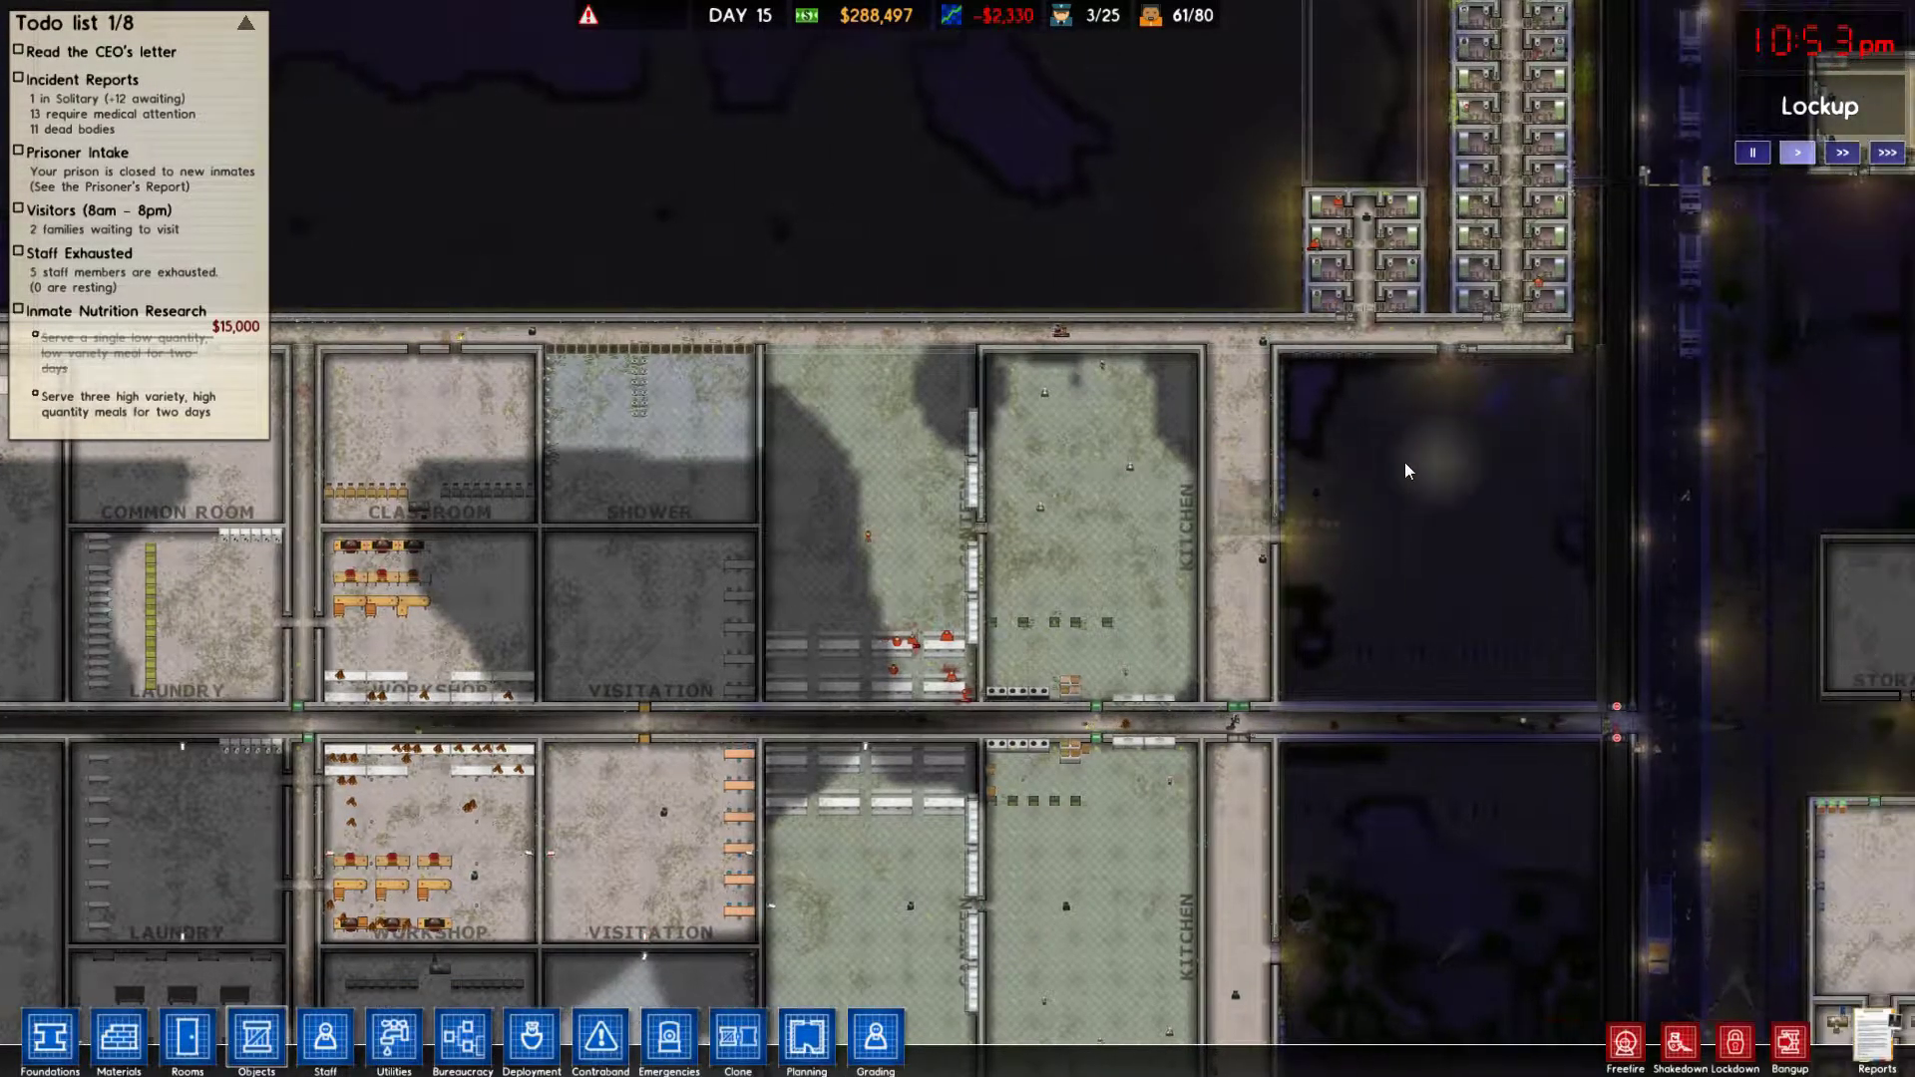
key("w")
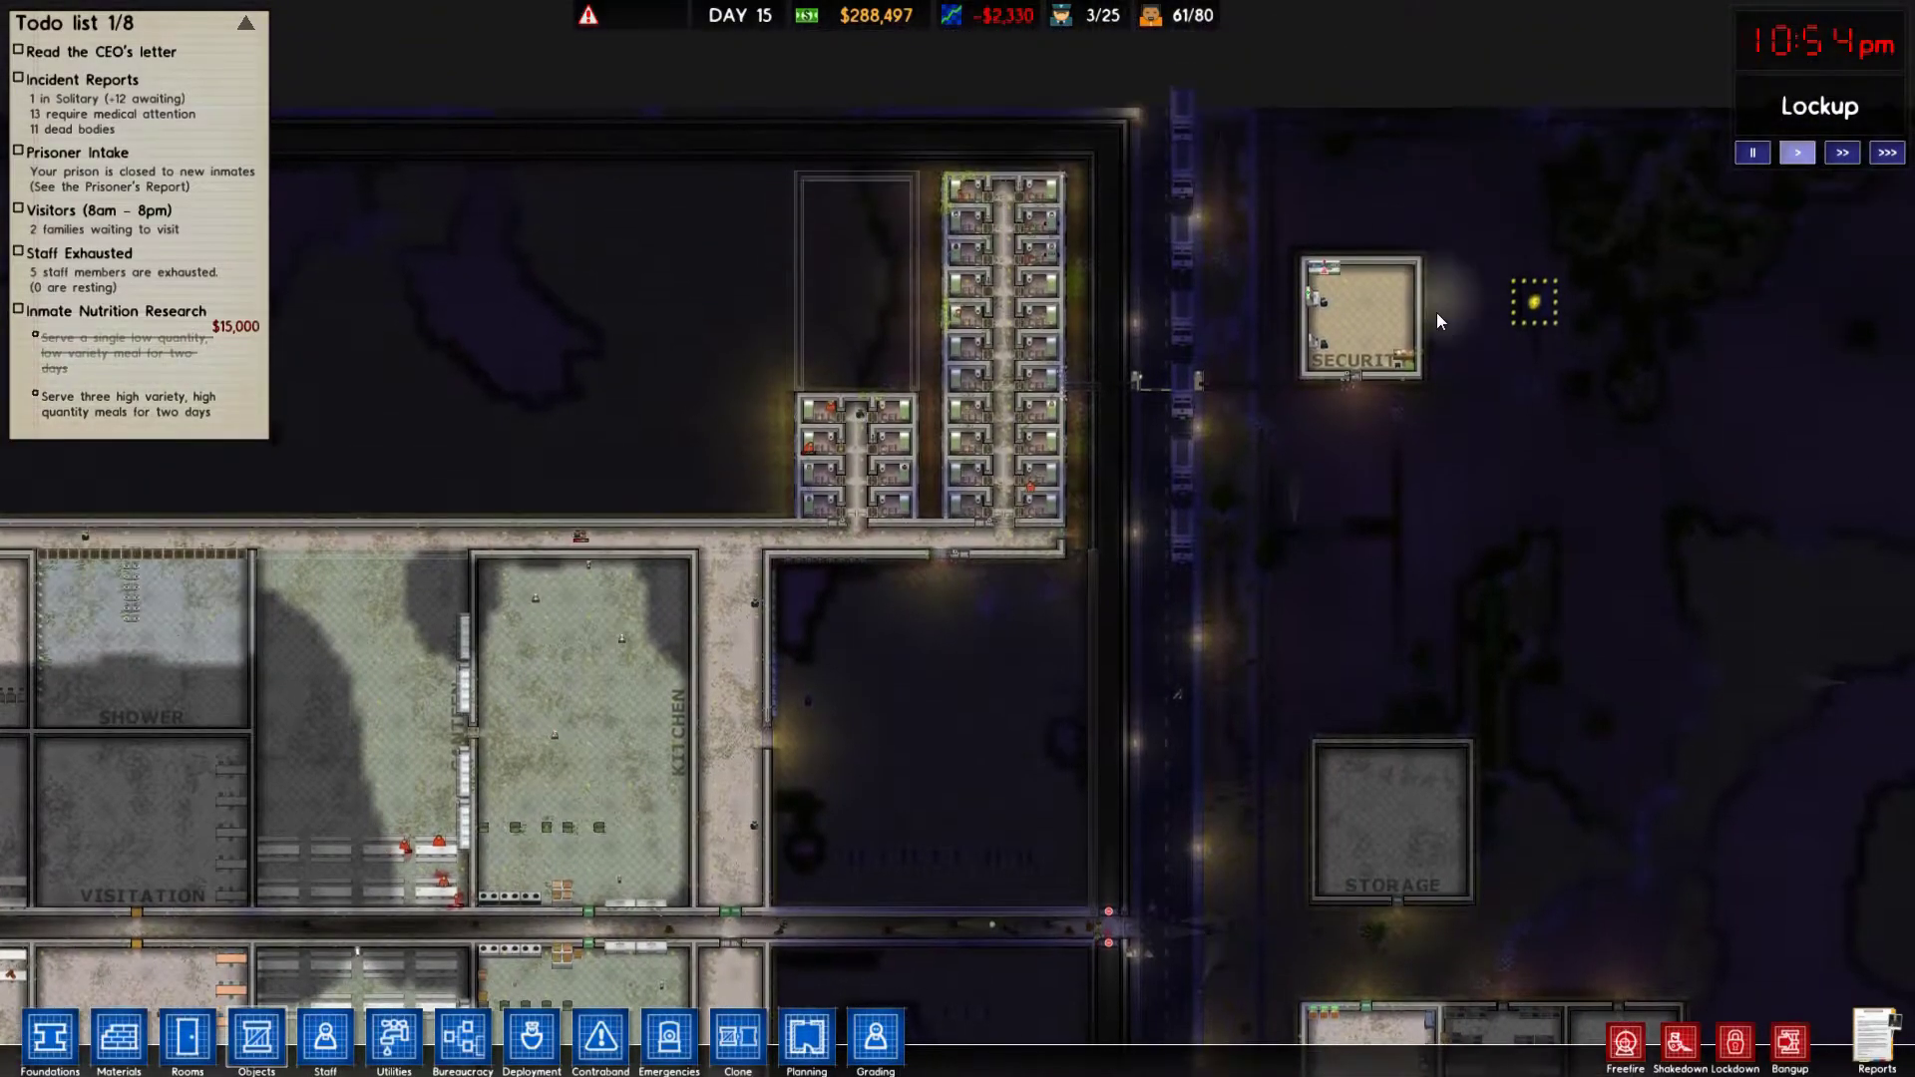
scroll(1437, 313, "up", 3)
scroll(1438, 313, "up", 3)
scroll(1472, 283, "up", 2)
scroll(1498, 274, "down", 1)
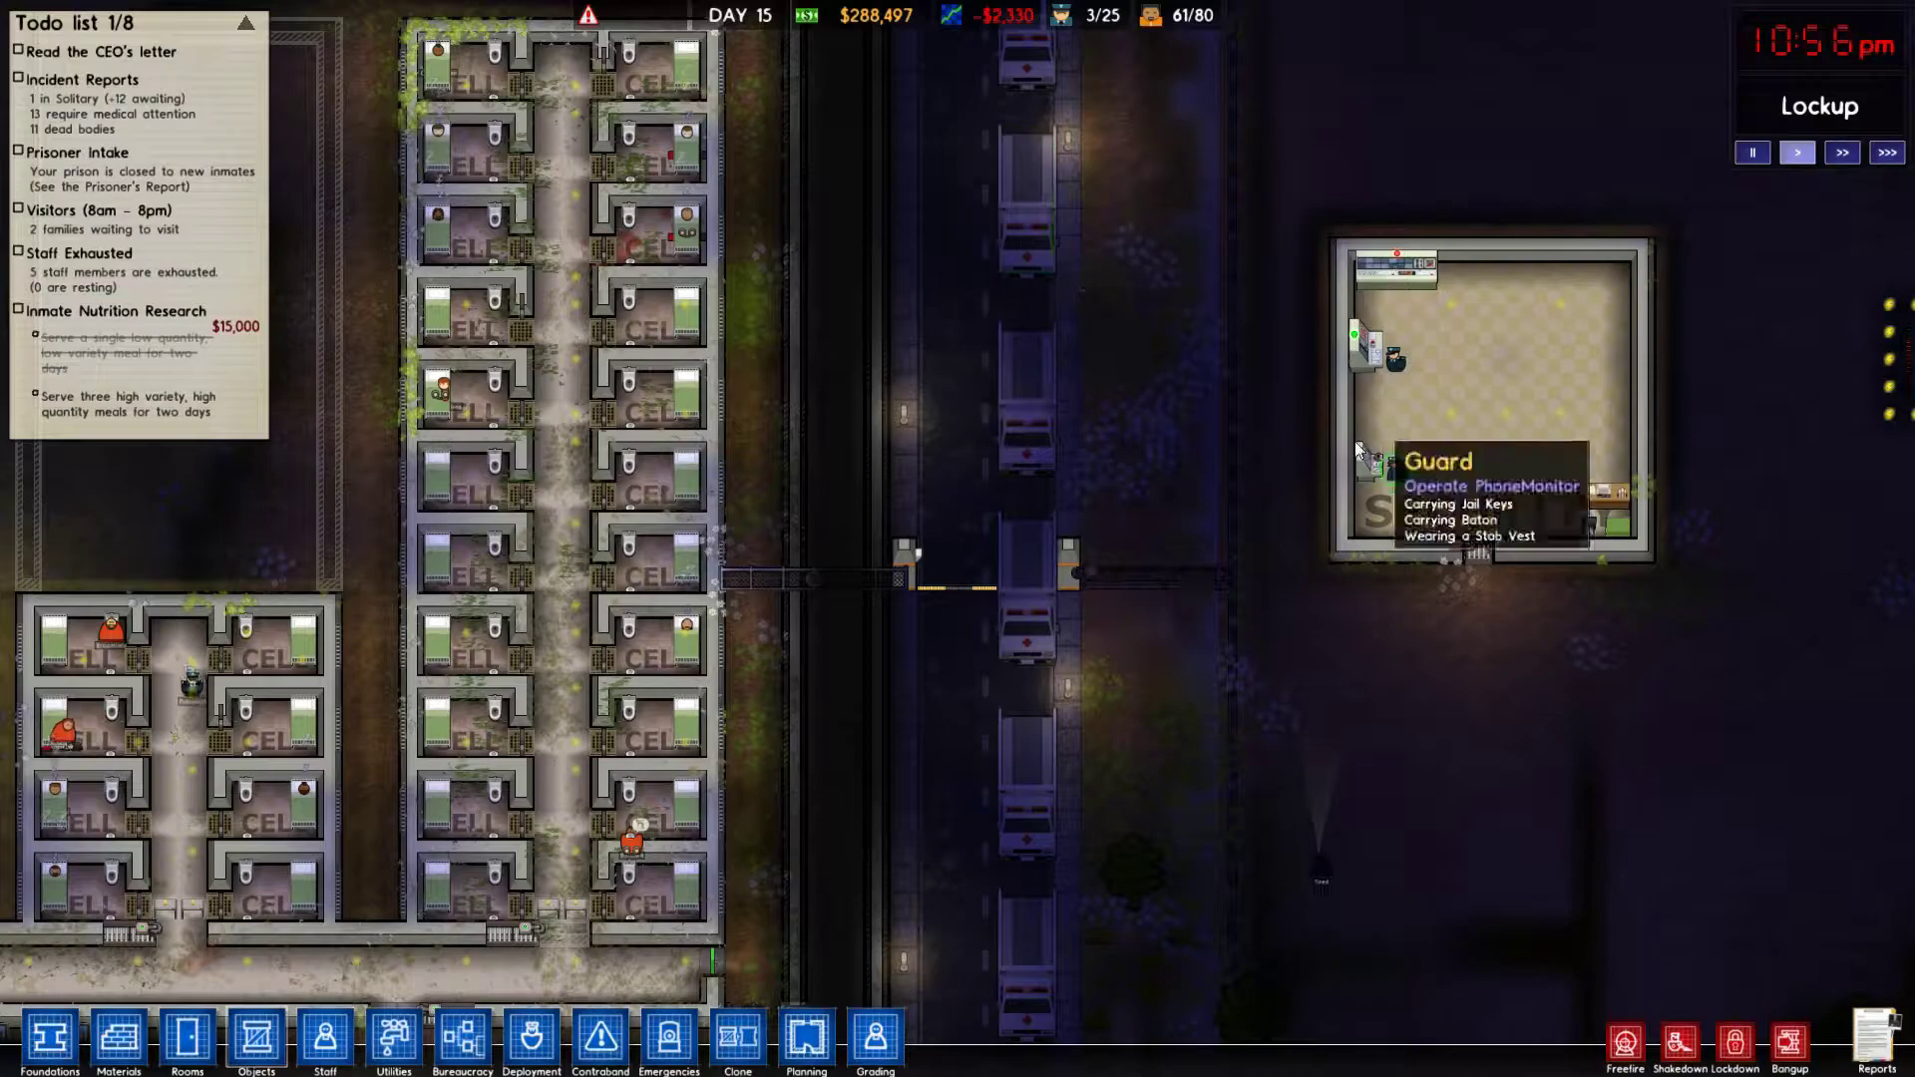
key("d")
scroll(1365, 453, "up", 3)
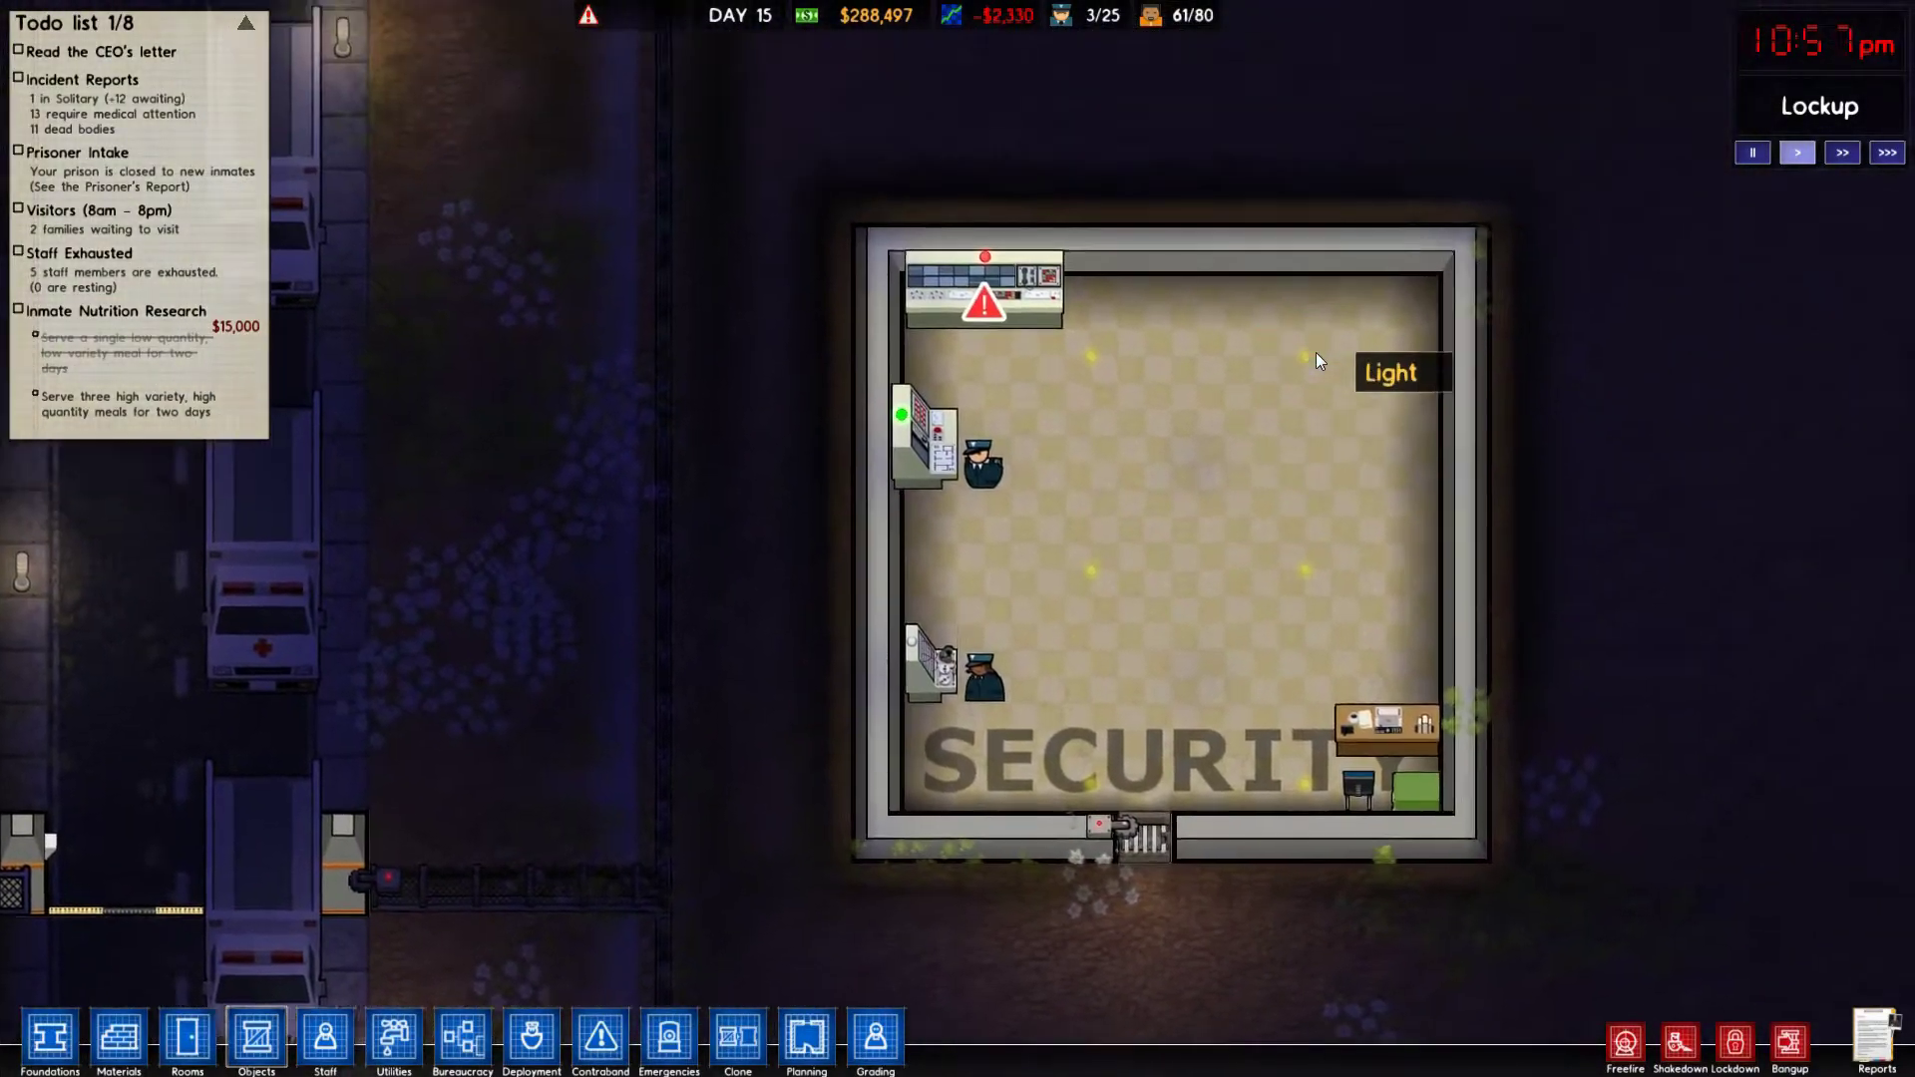
key("Up")
key("Right")
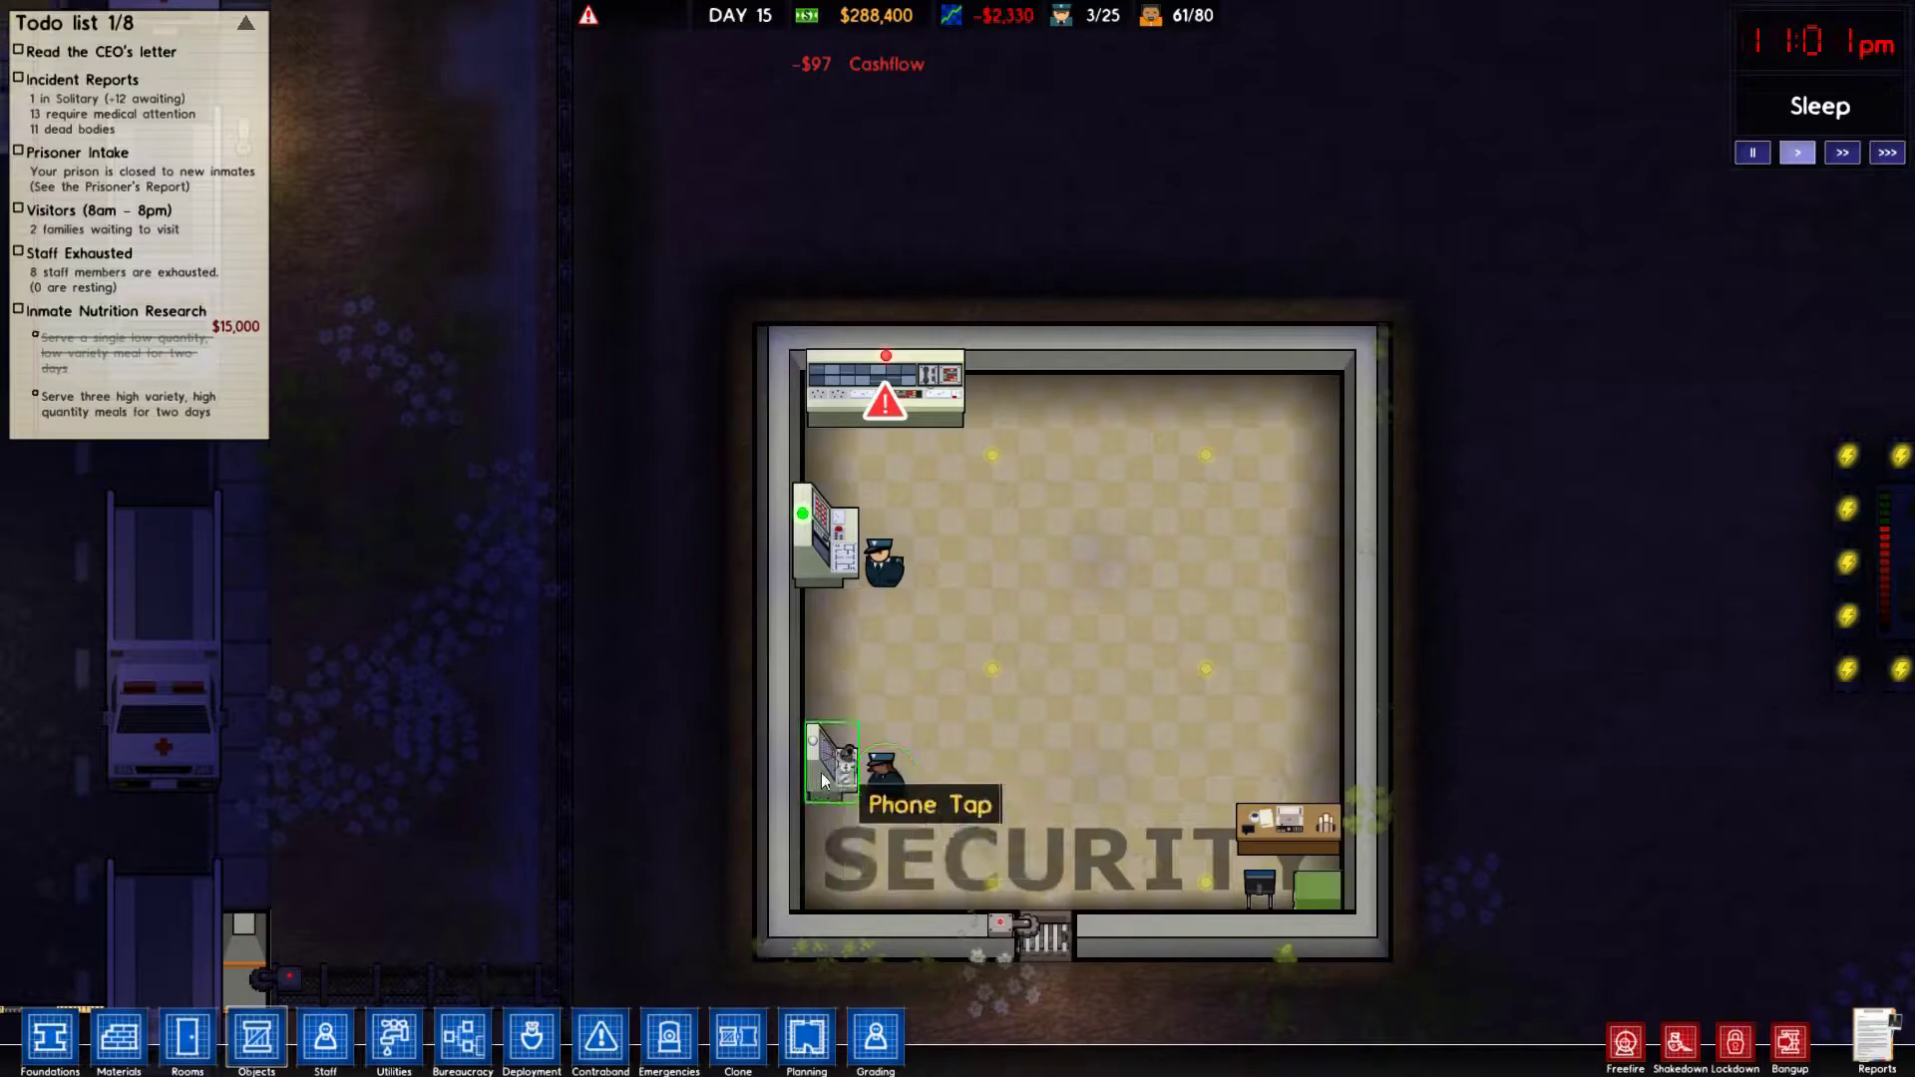
scroll(816, 521, "down", 5)
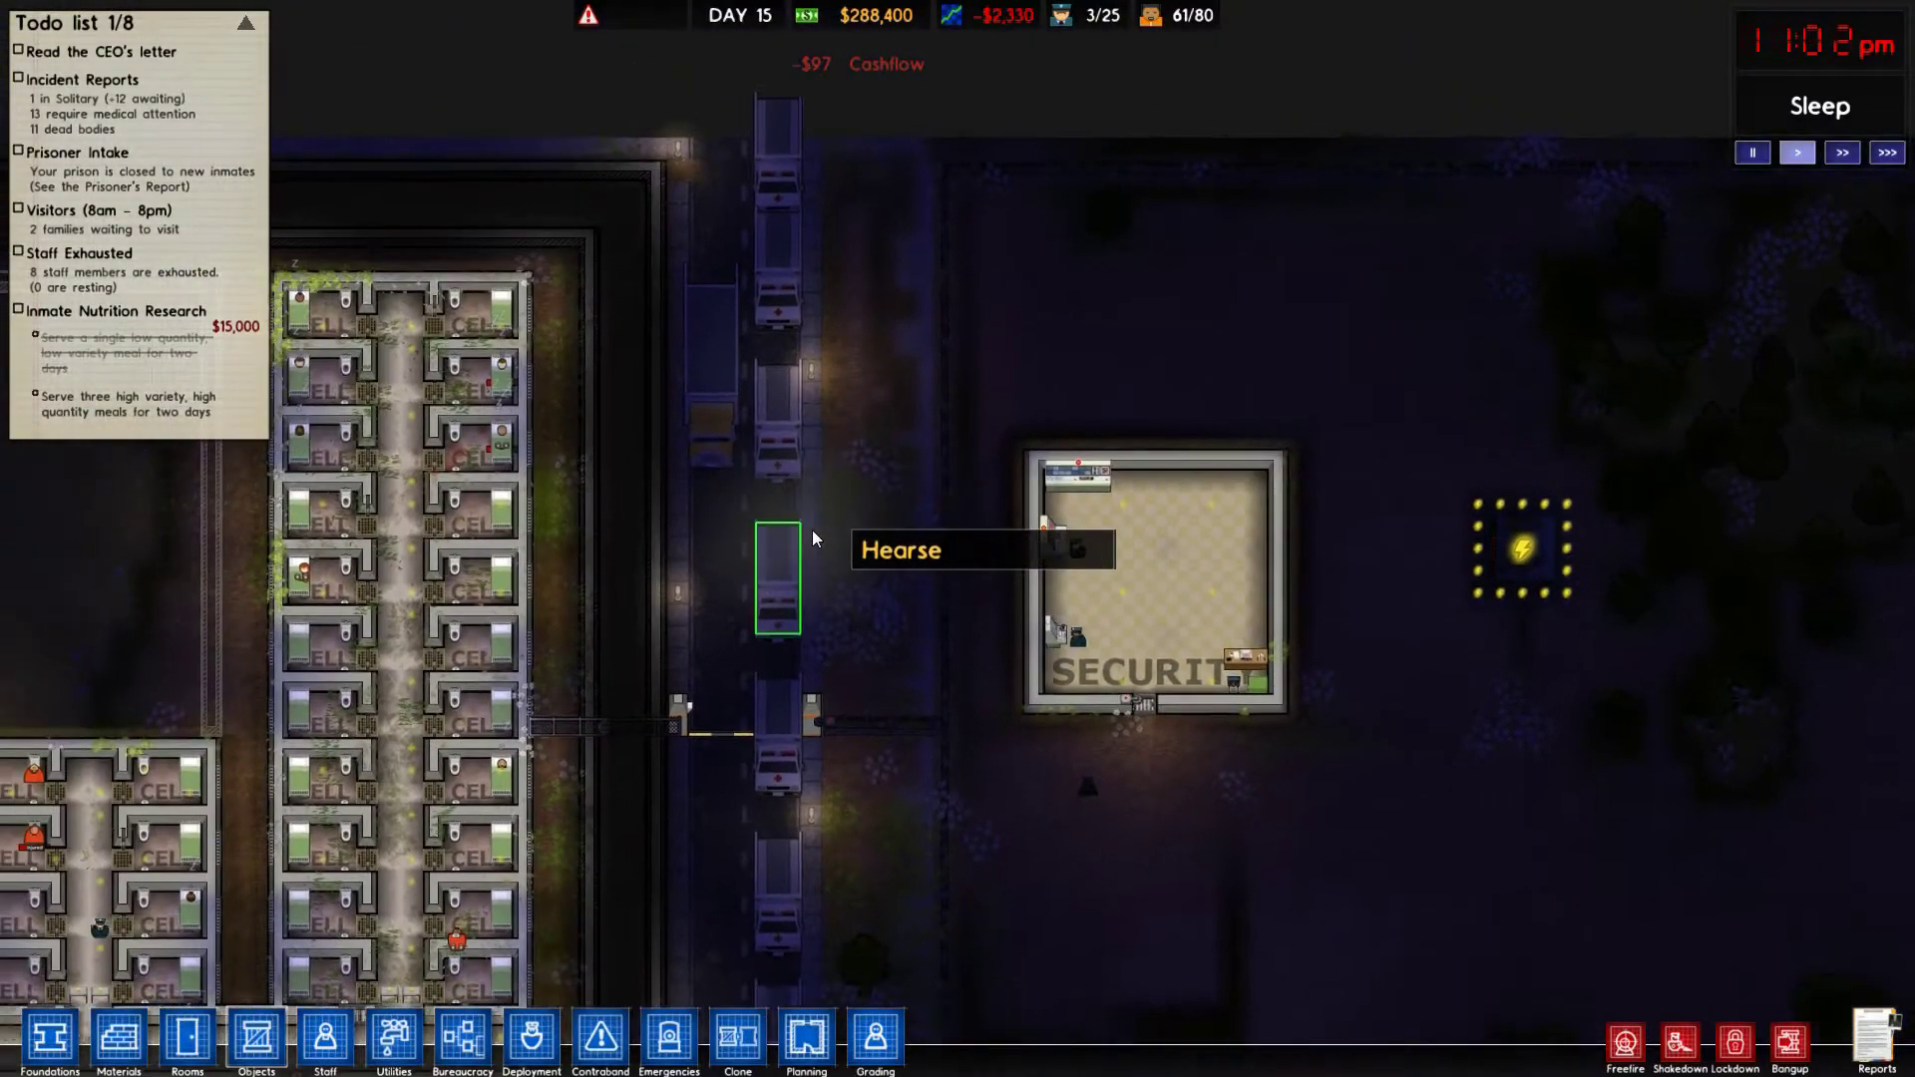
scroll(896, 700, "up", 3)
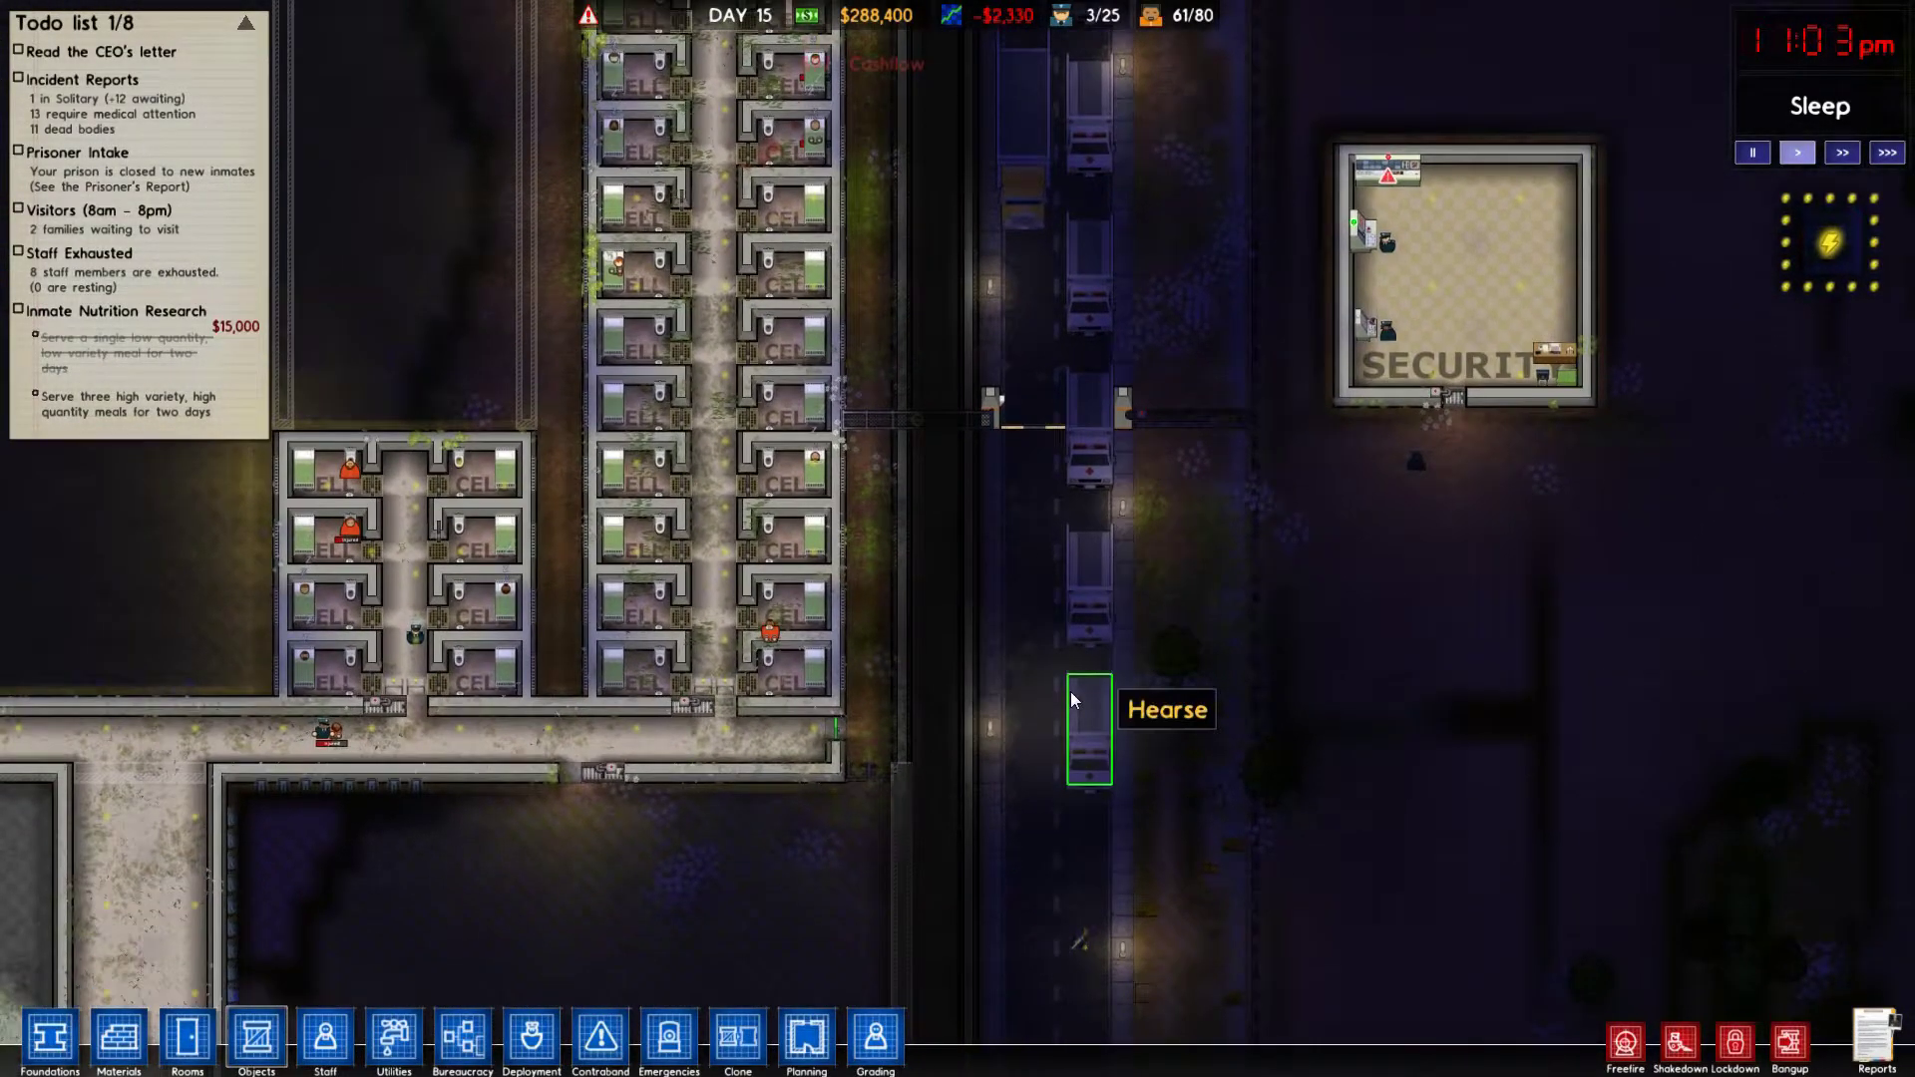
key("s")
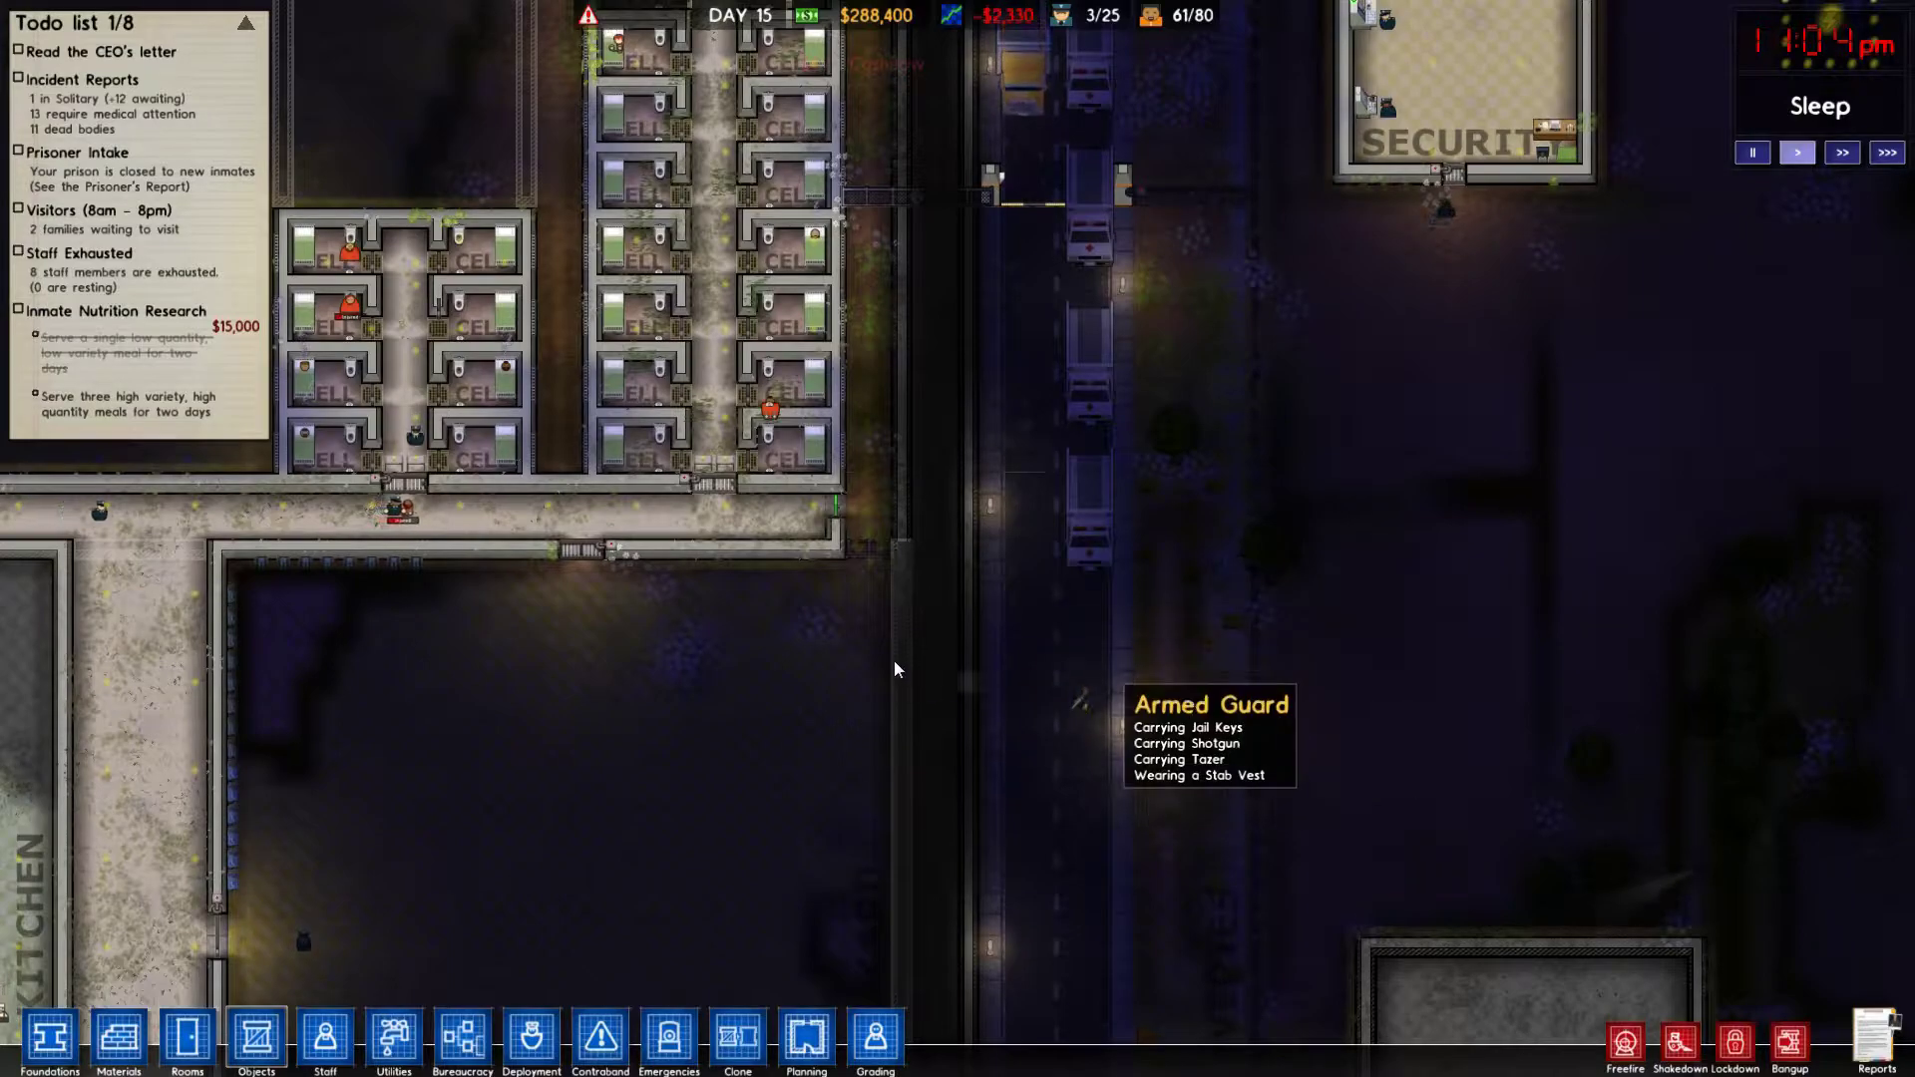
key("a")
key("a")
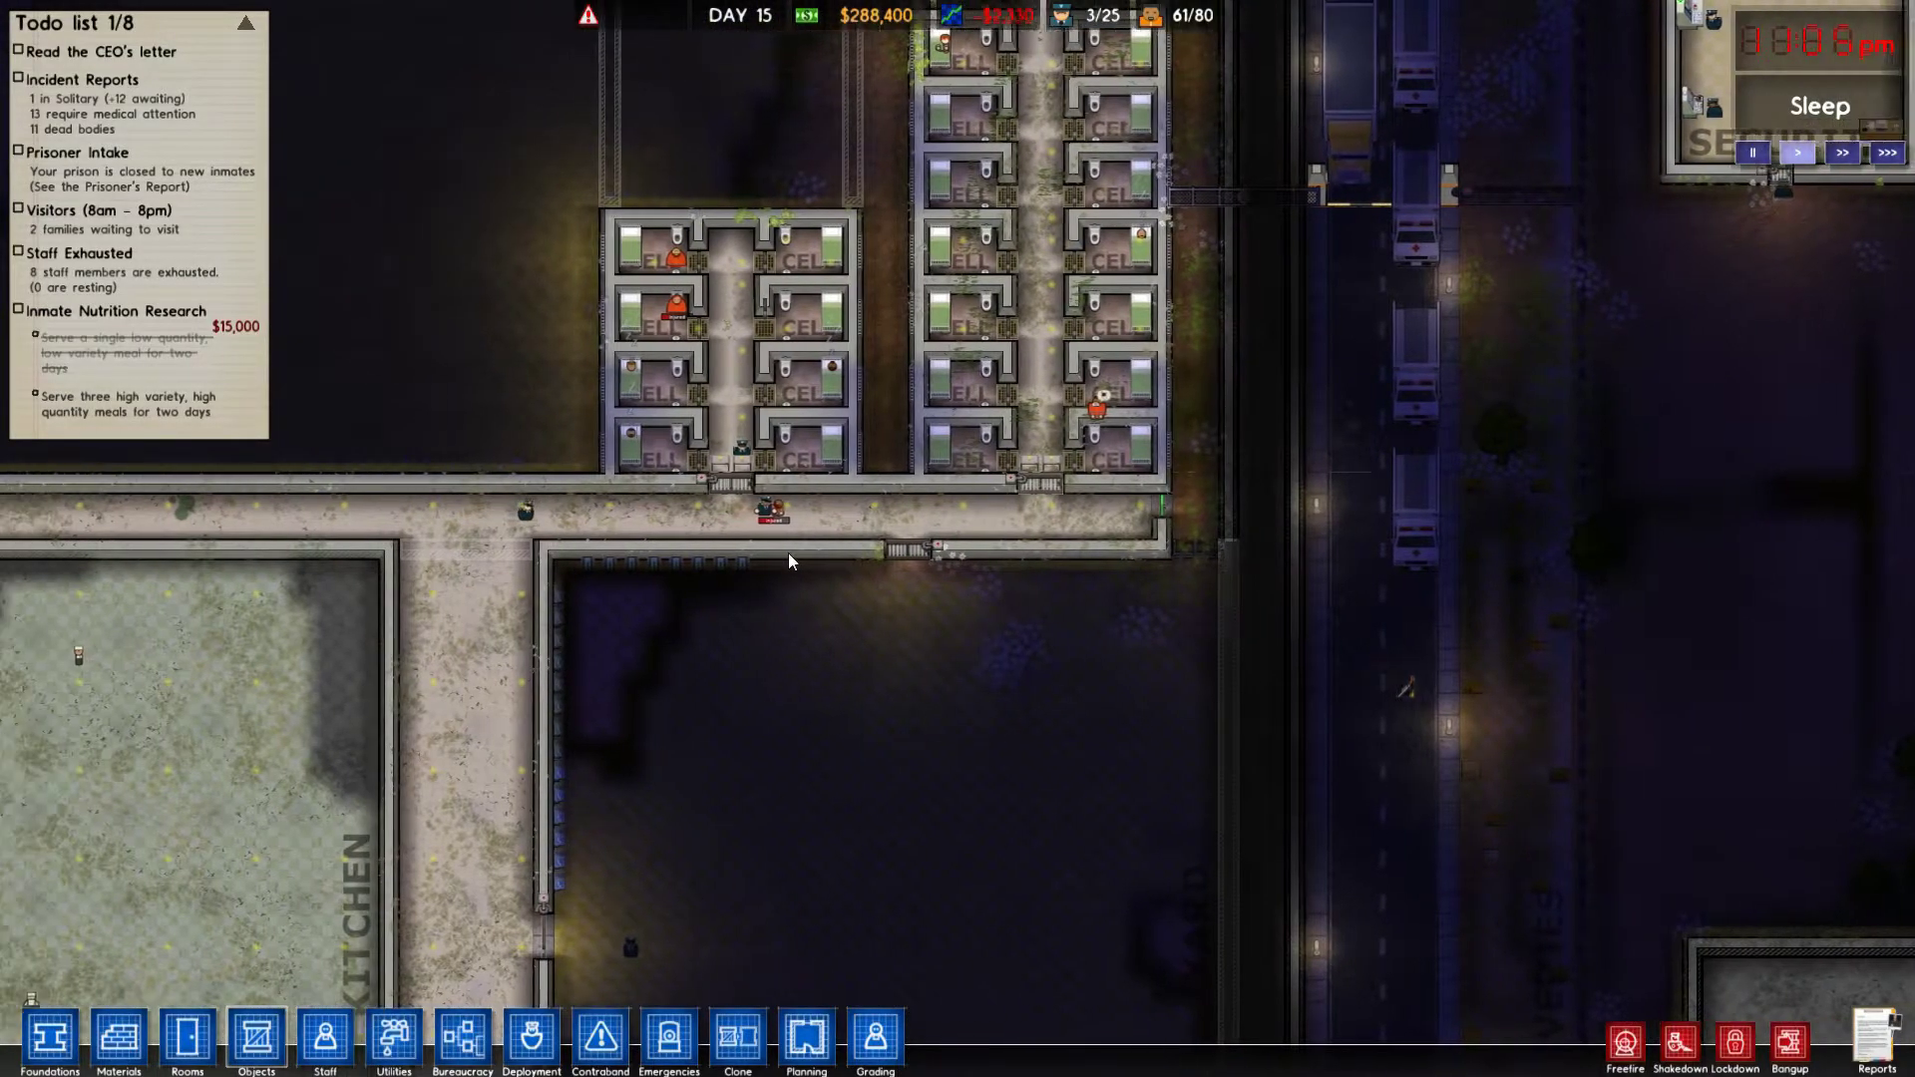
scroll(789, 552, "down", 4)
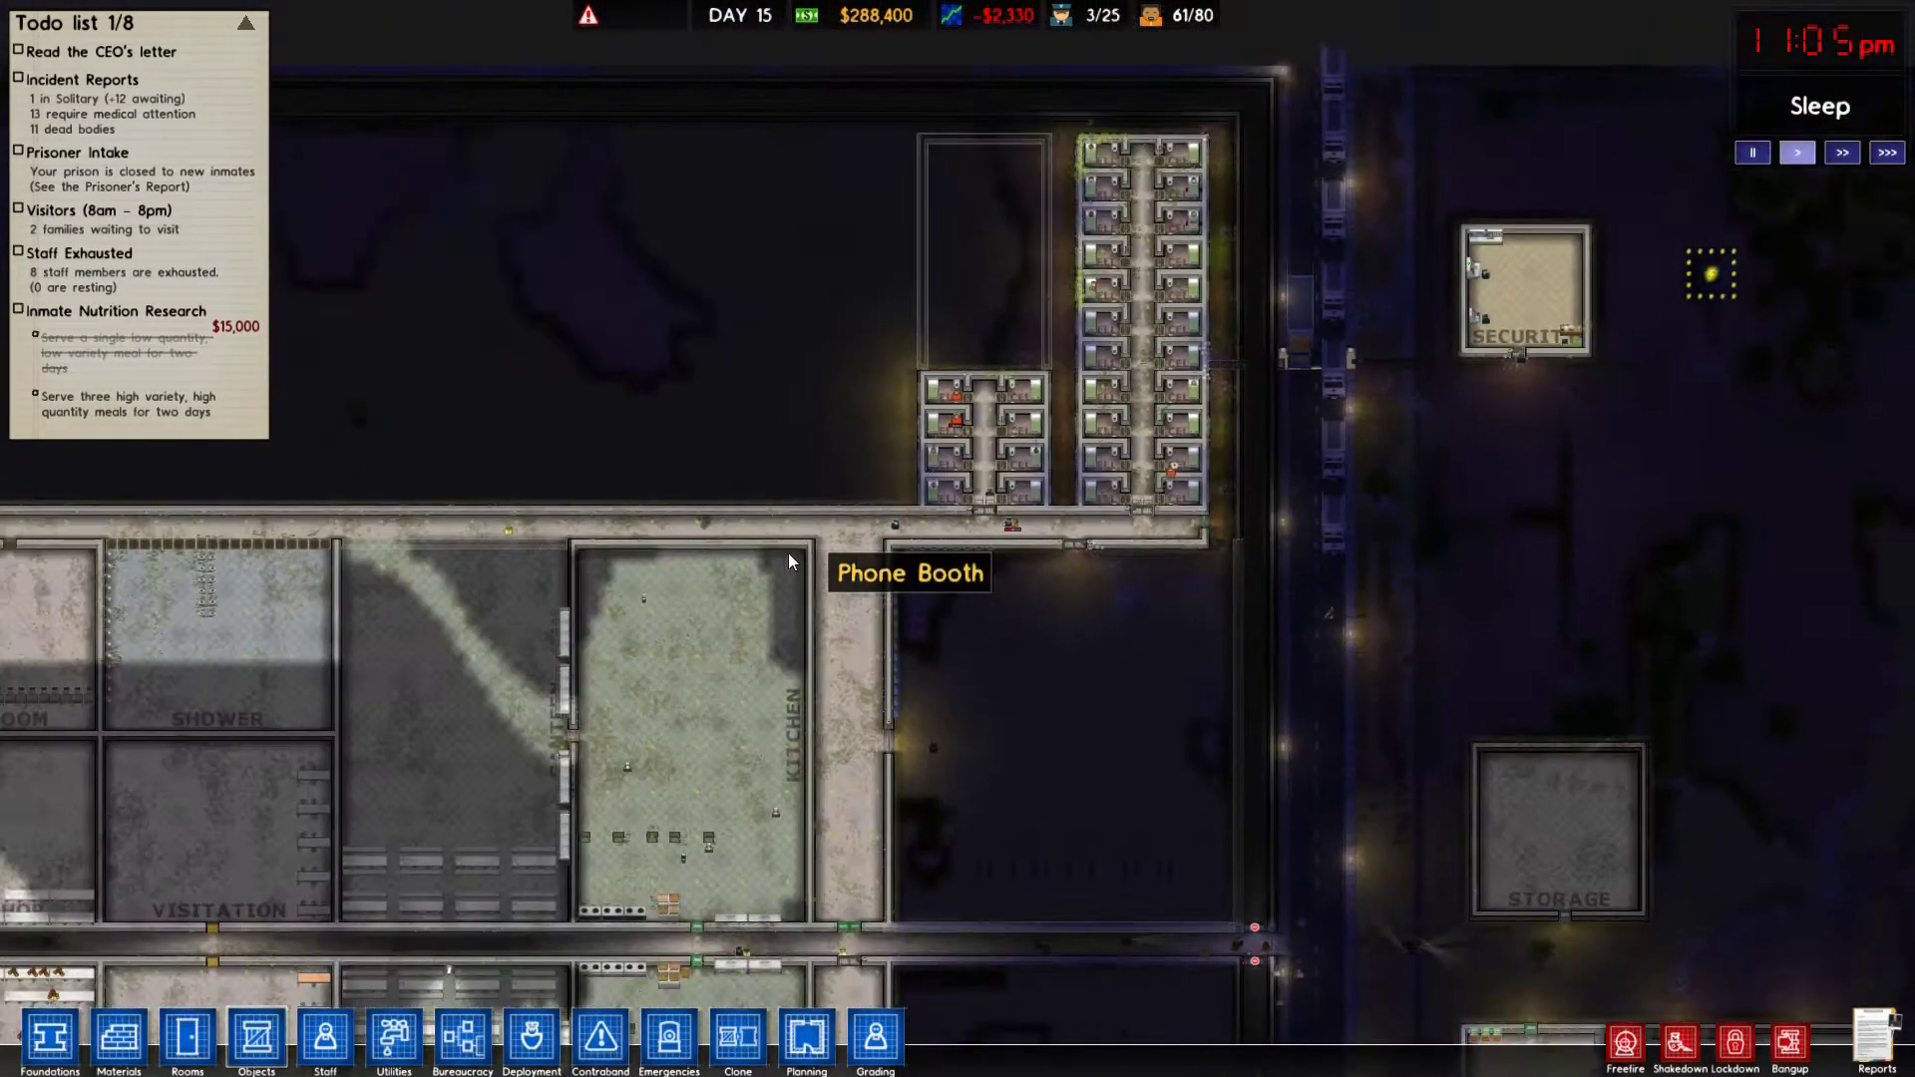
key("a")
key("a")
key("a")
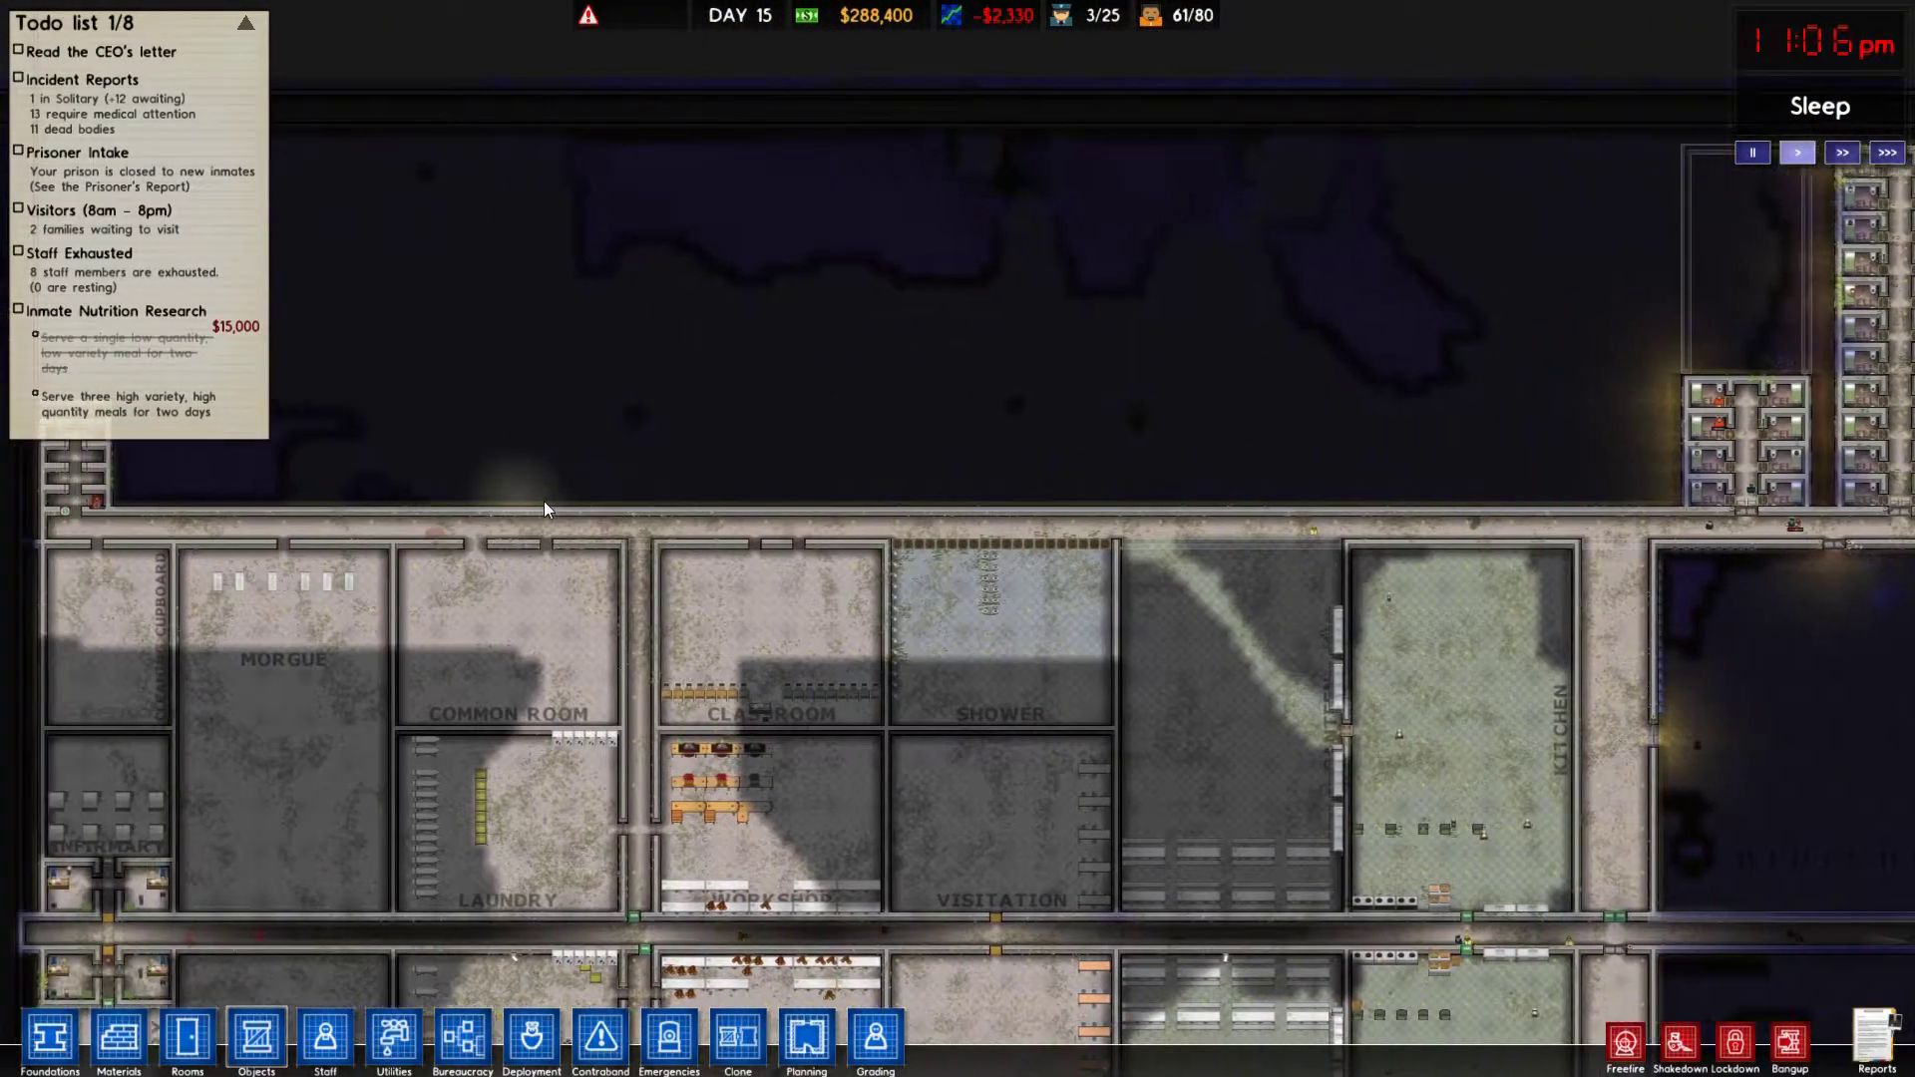
key("a")
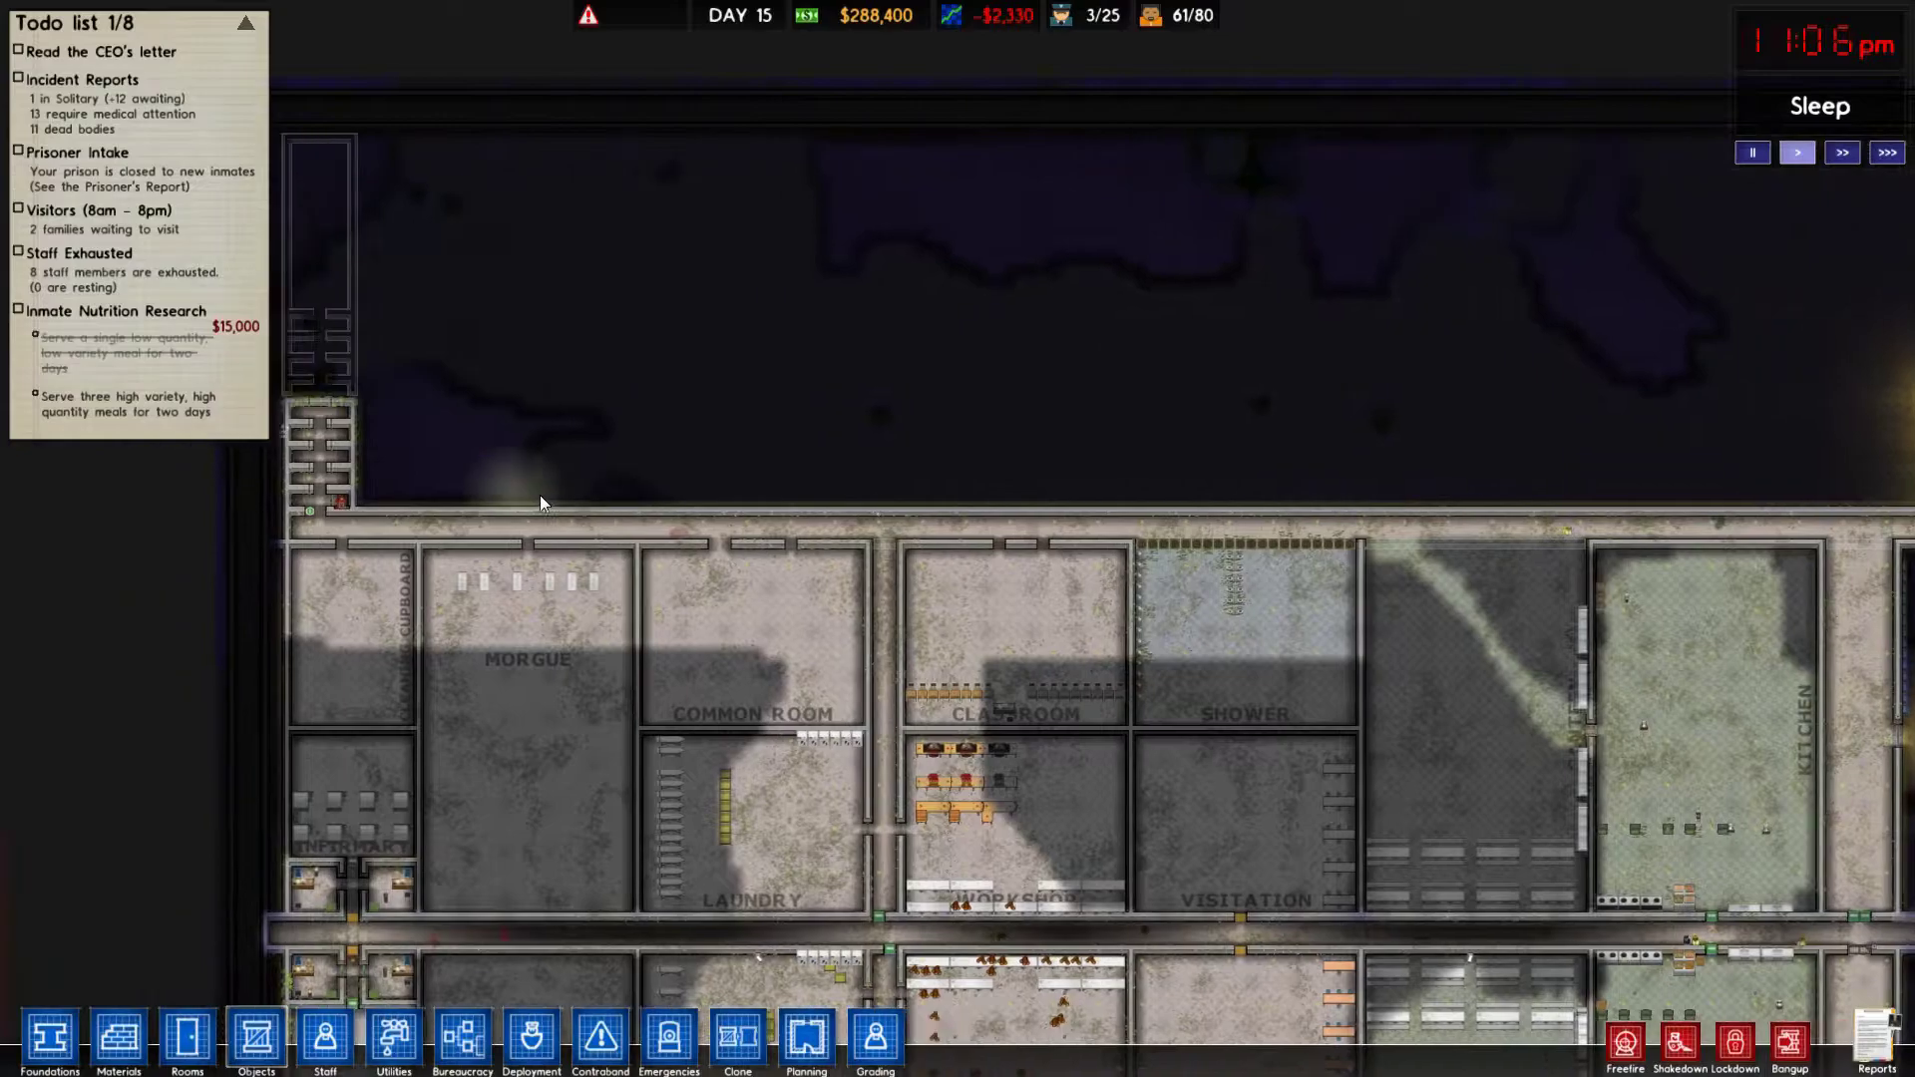
key("a")
key("a")
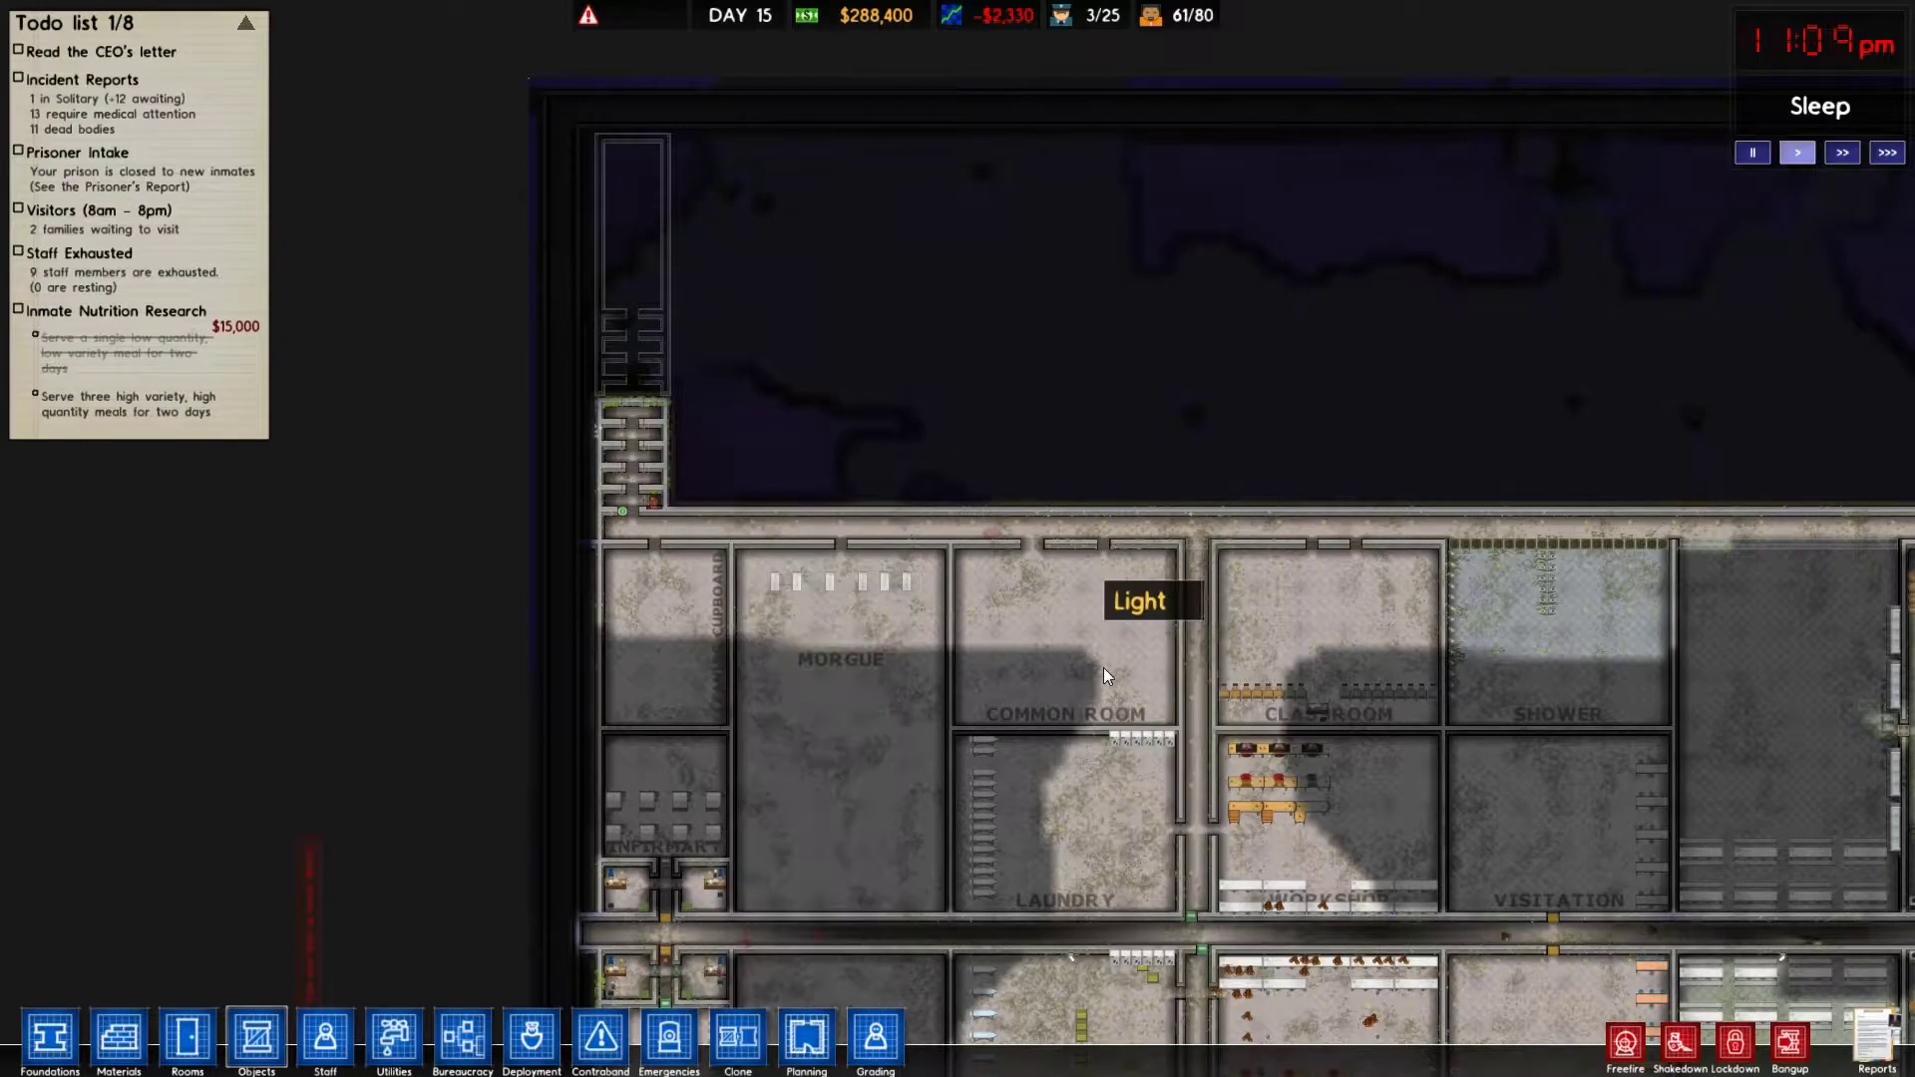
key("s")
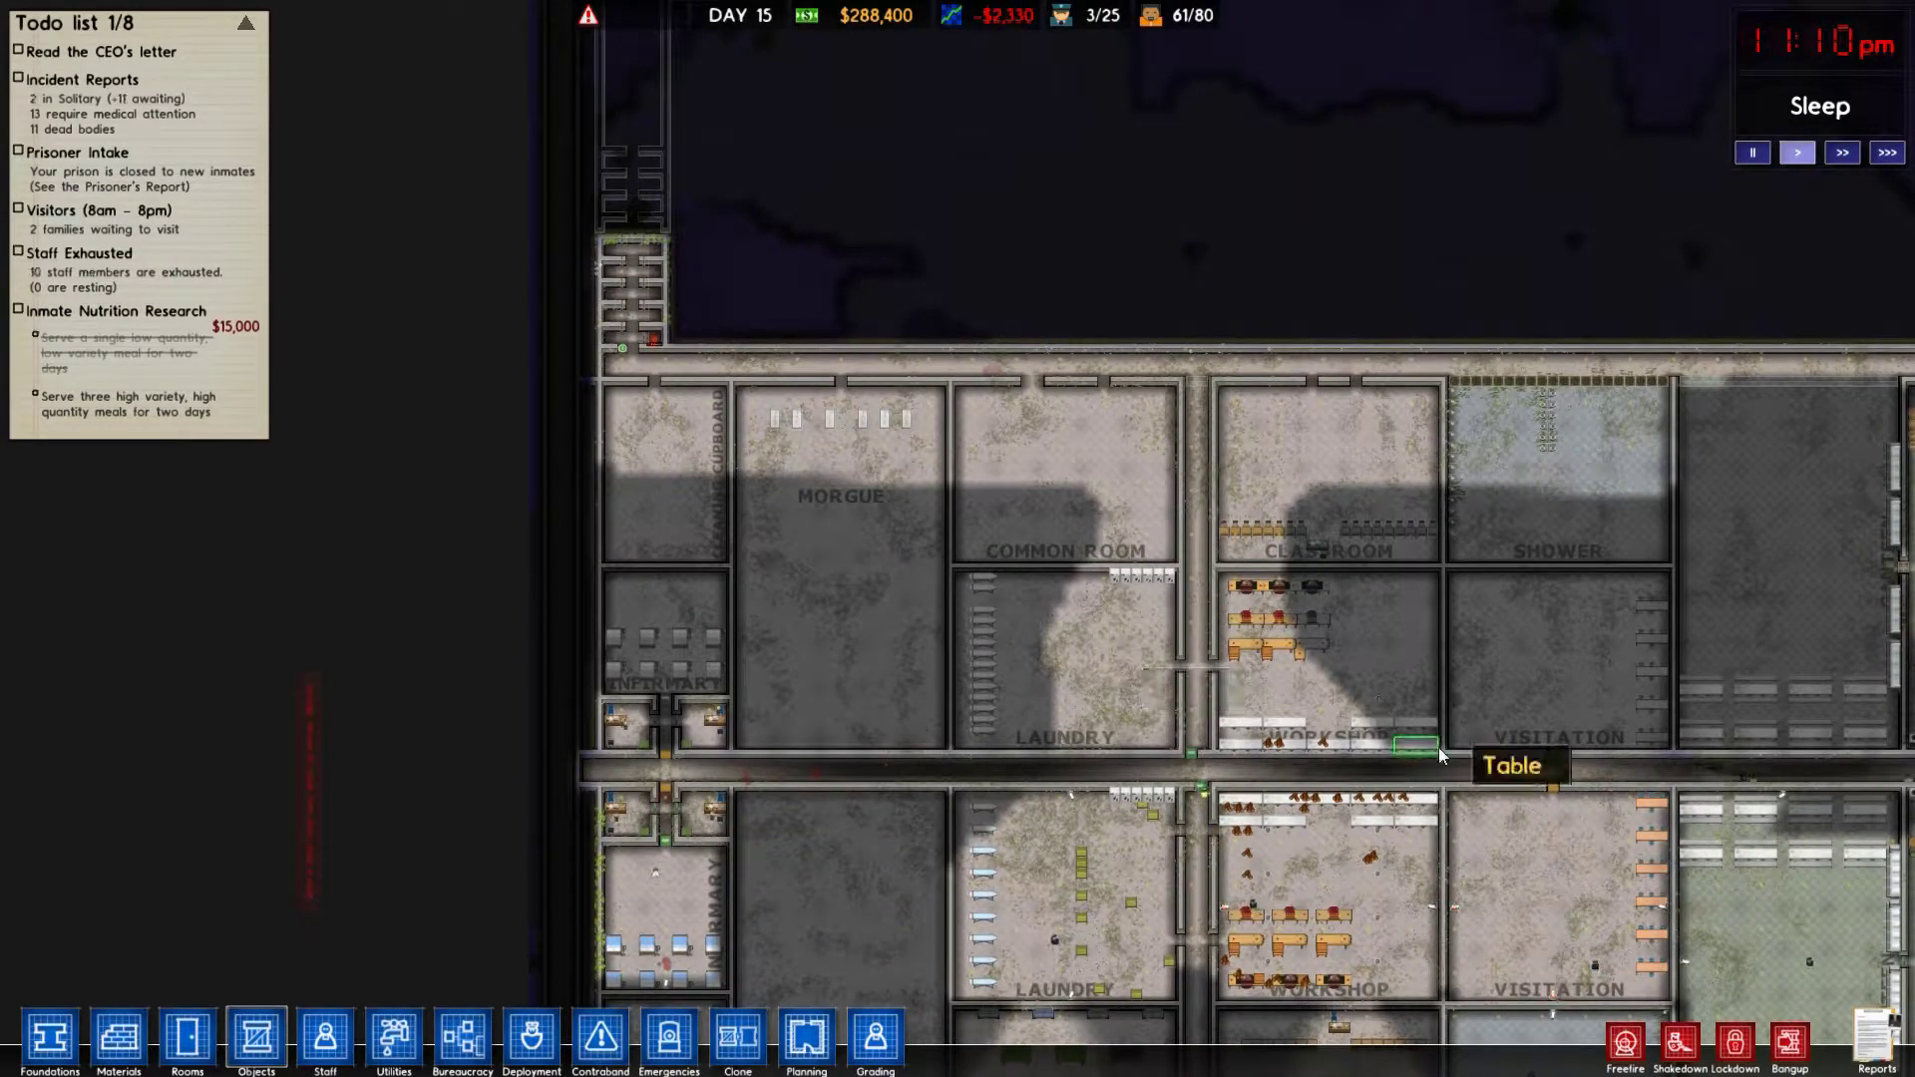
scroll(1359, 663, "up", 1)
scroll(1359, 663, "up", 3)
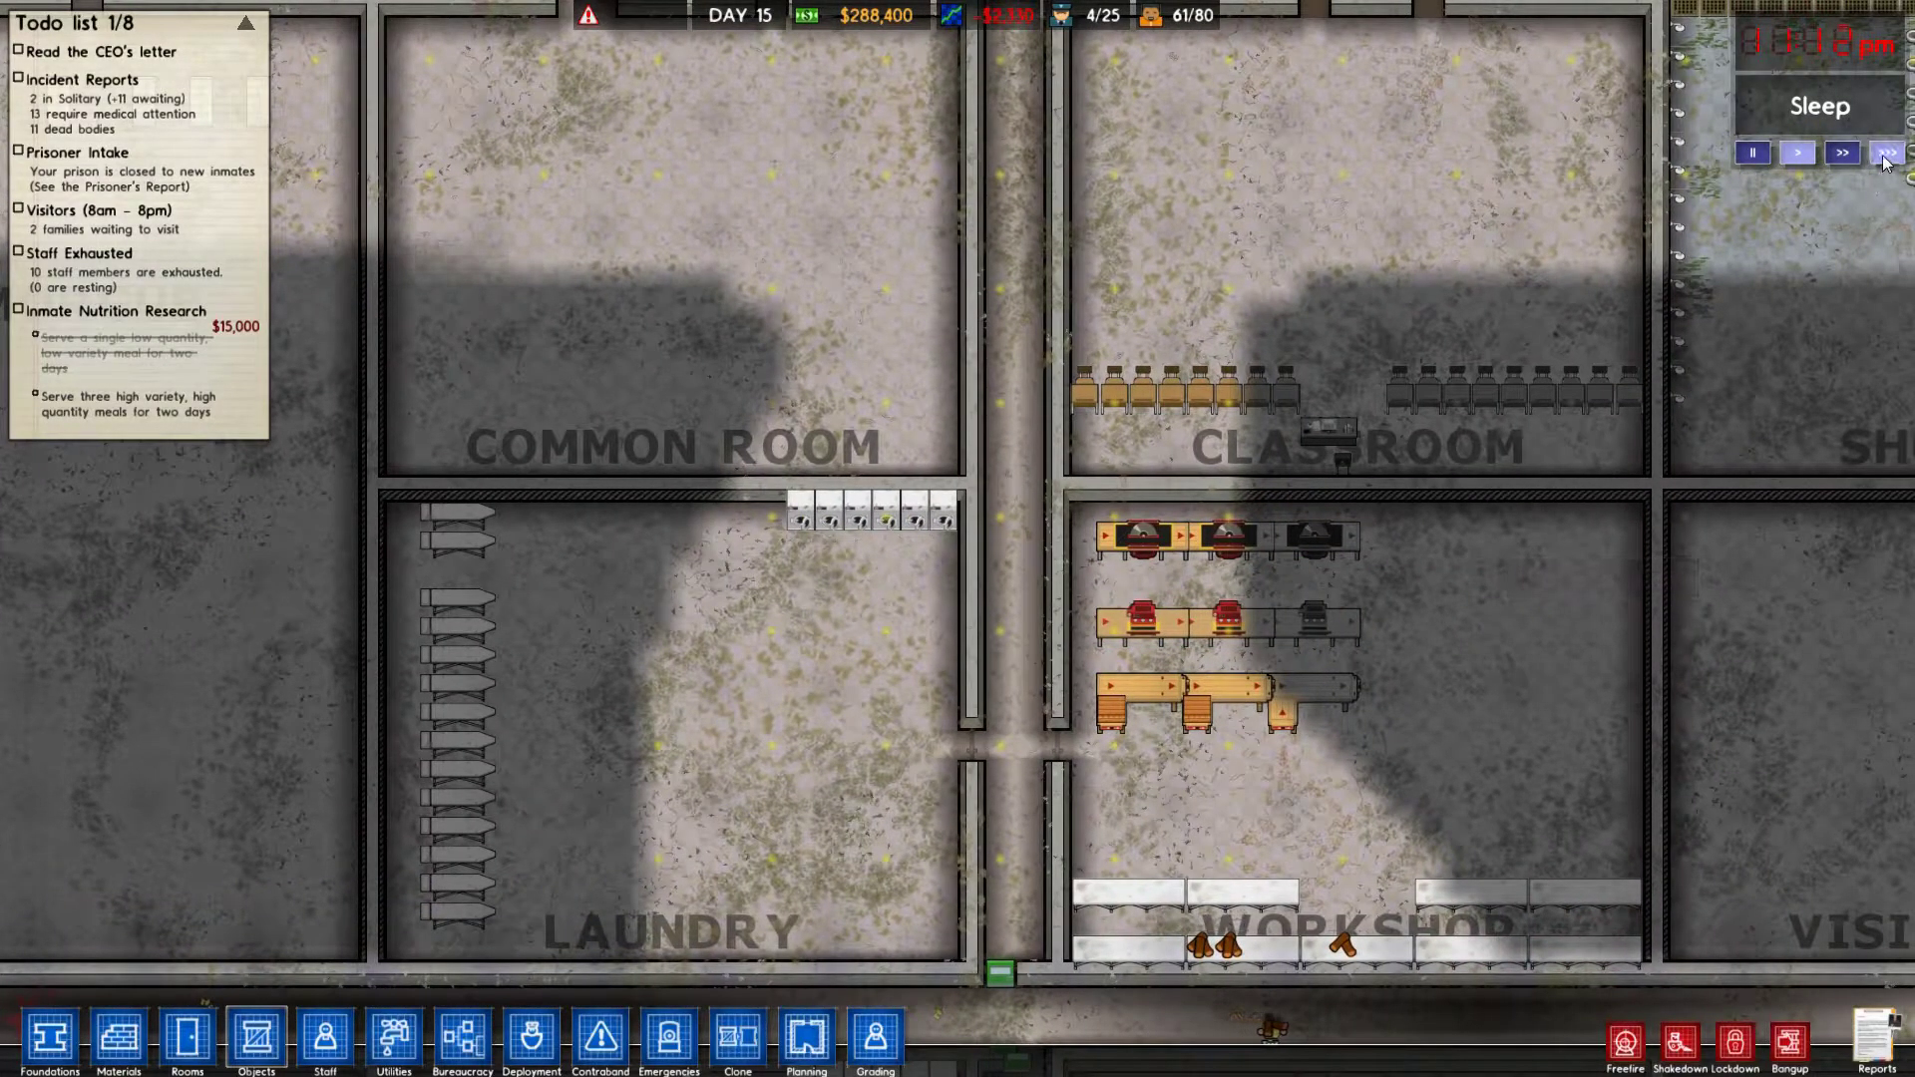
scroll(1560, 234, "down", 4)
scroll(1559, 235, "down", 2)
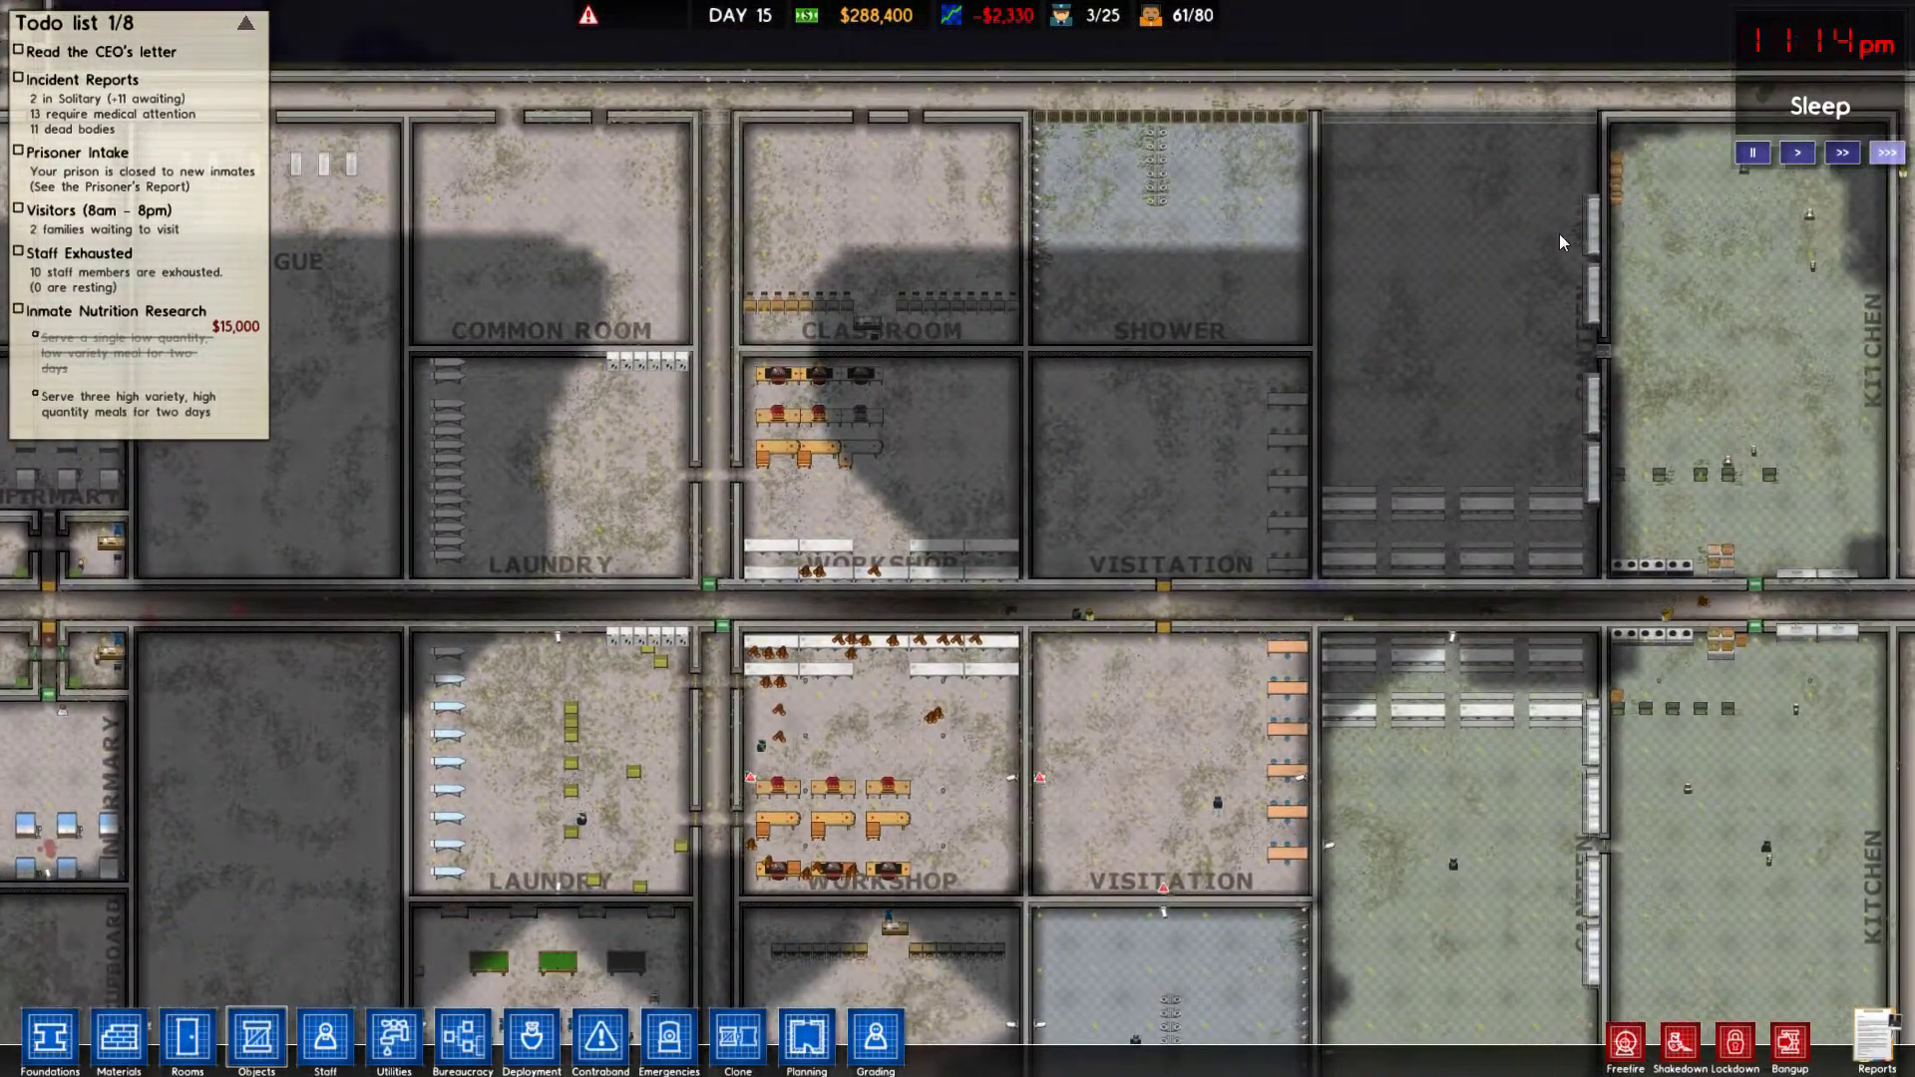
scroll(1348, 450, "down", 2)
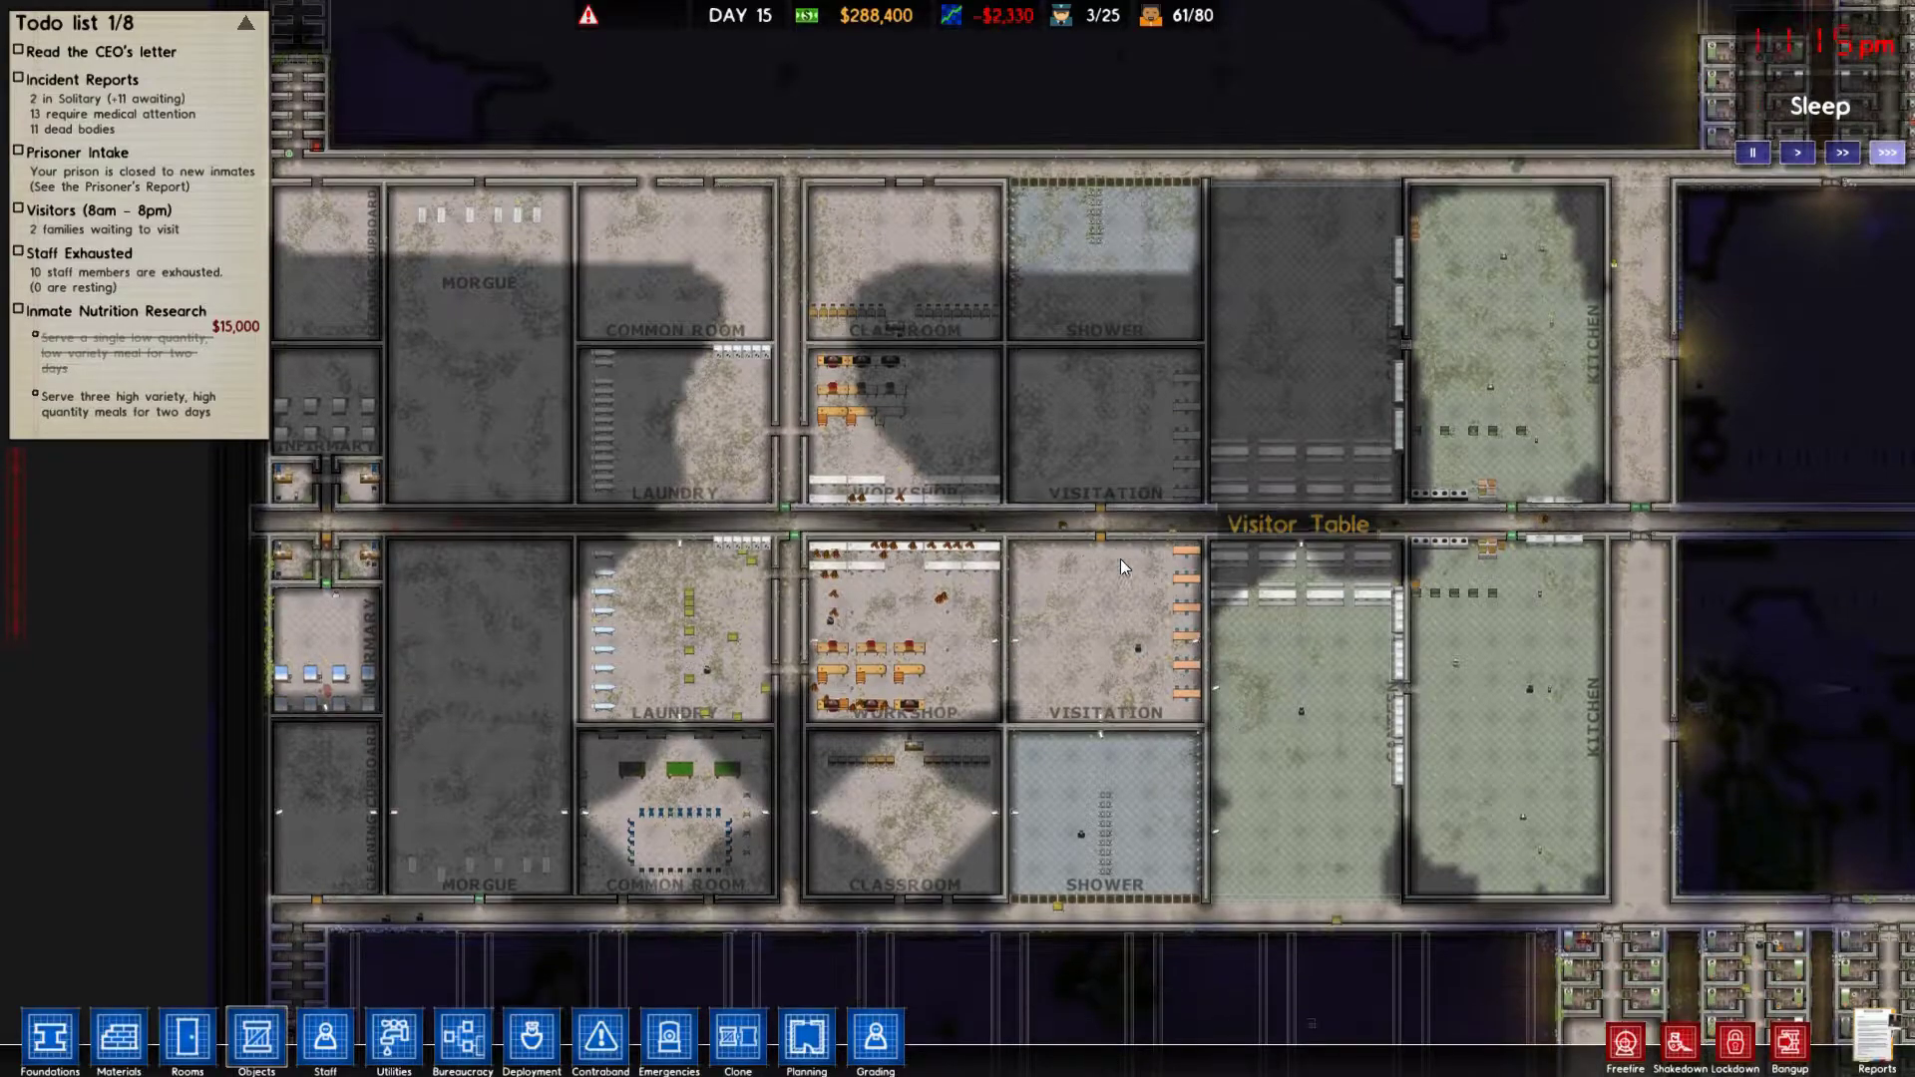
left_click_drag(1121, 557, 1121, 439)
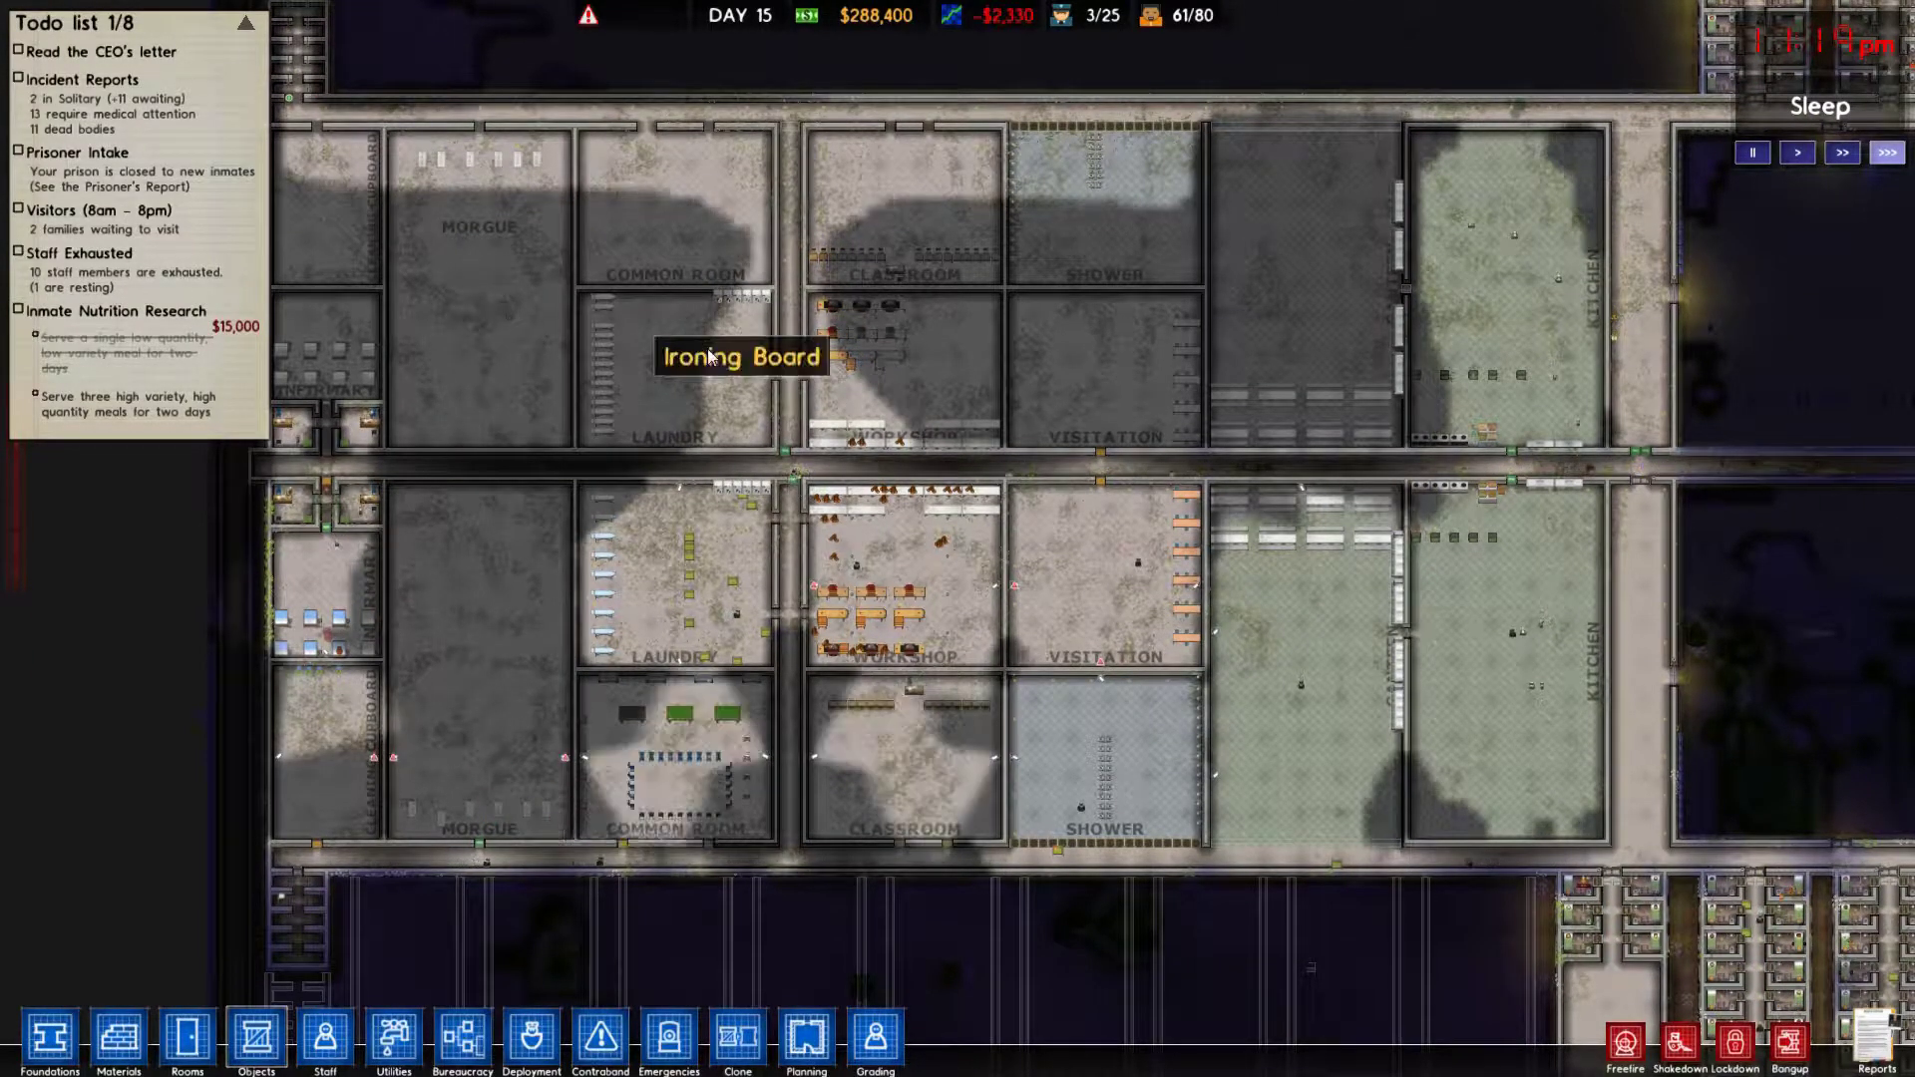
scroll(726, 392, "up", 2)
scroll(725, 392, "up", 3)
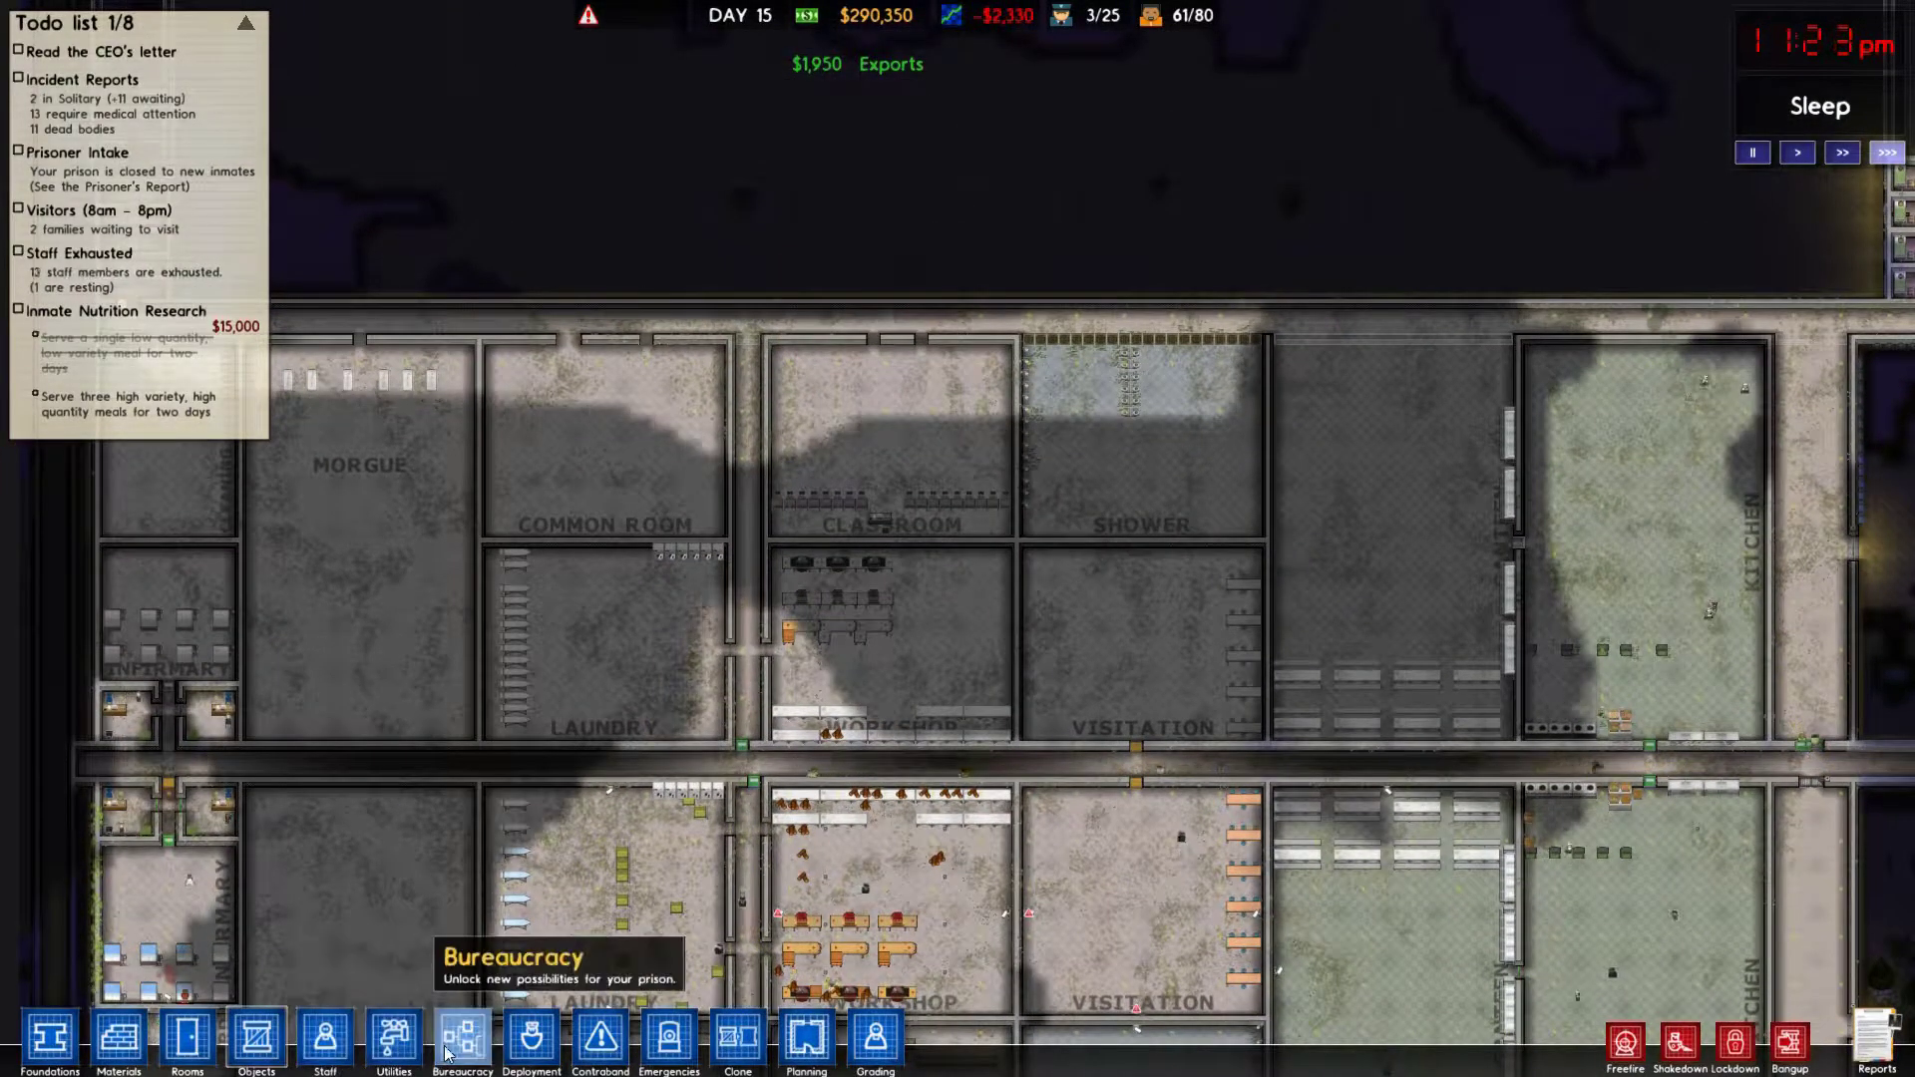
Select CCTV from Utilities and place a camera in the prison yard.
left_click(394, 1036)
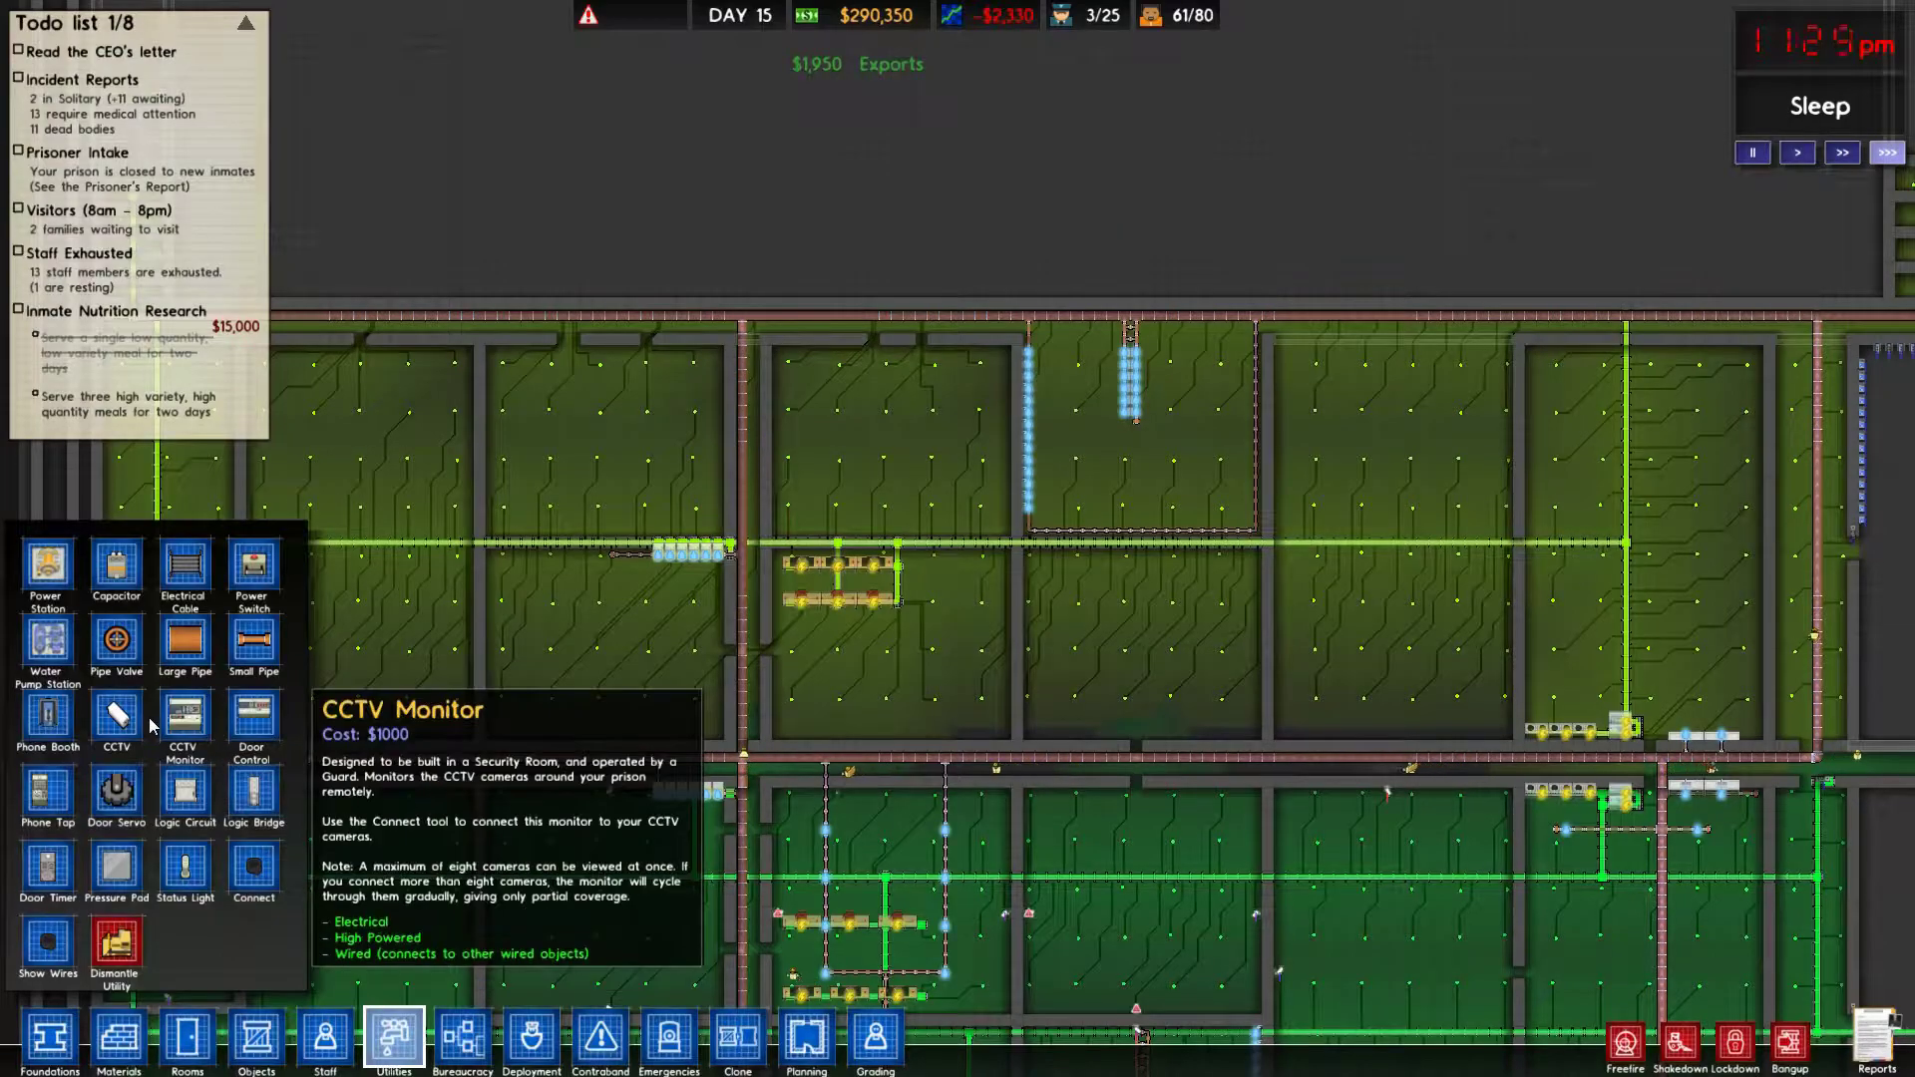
left_click(116, 722)
key("d")
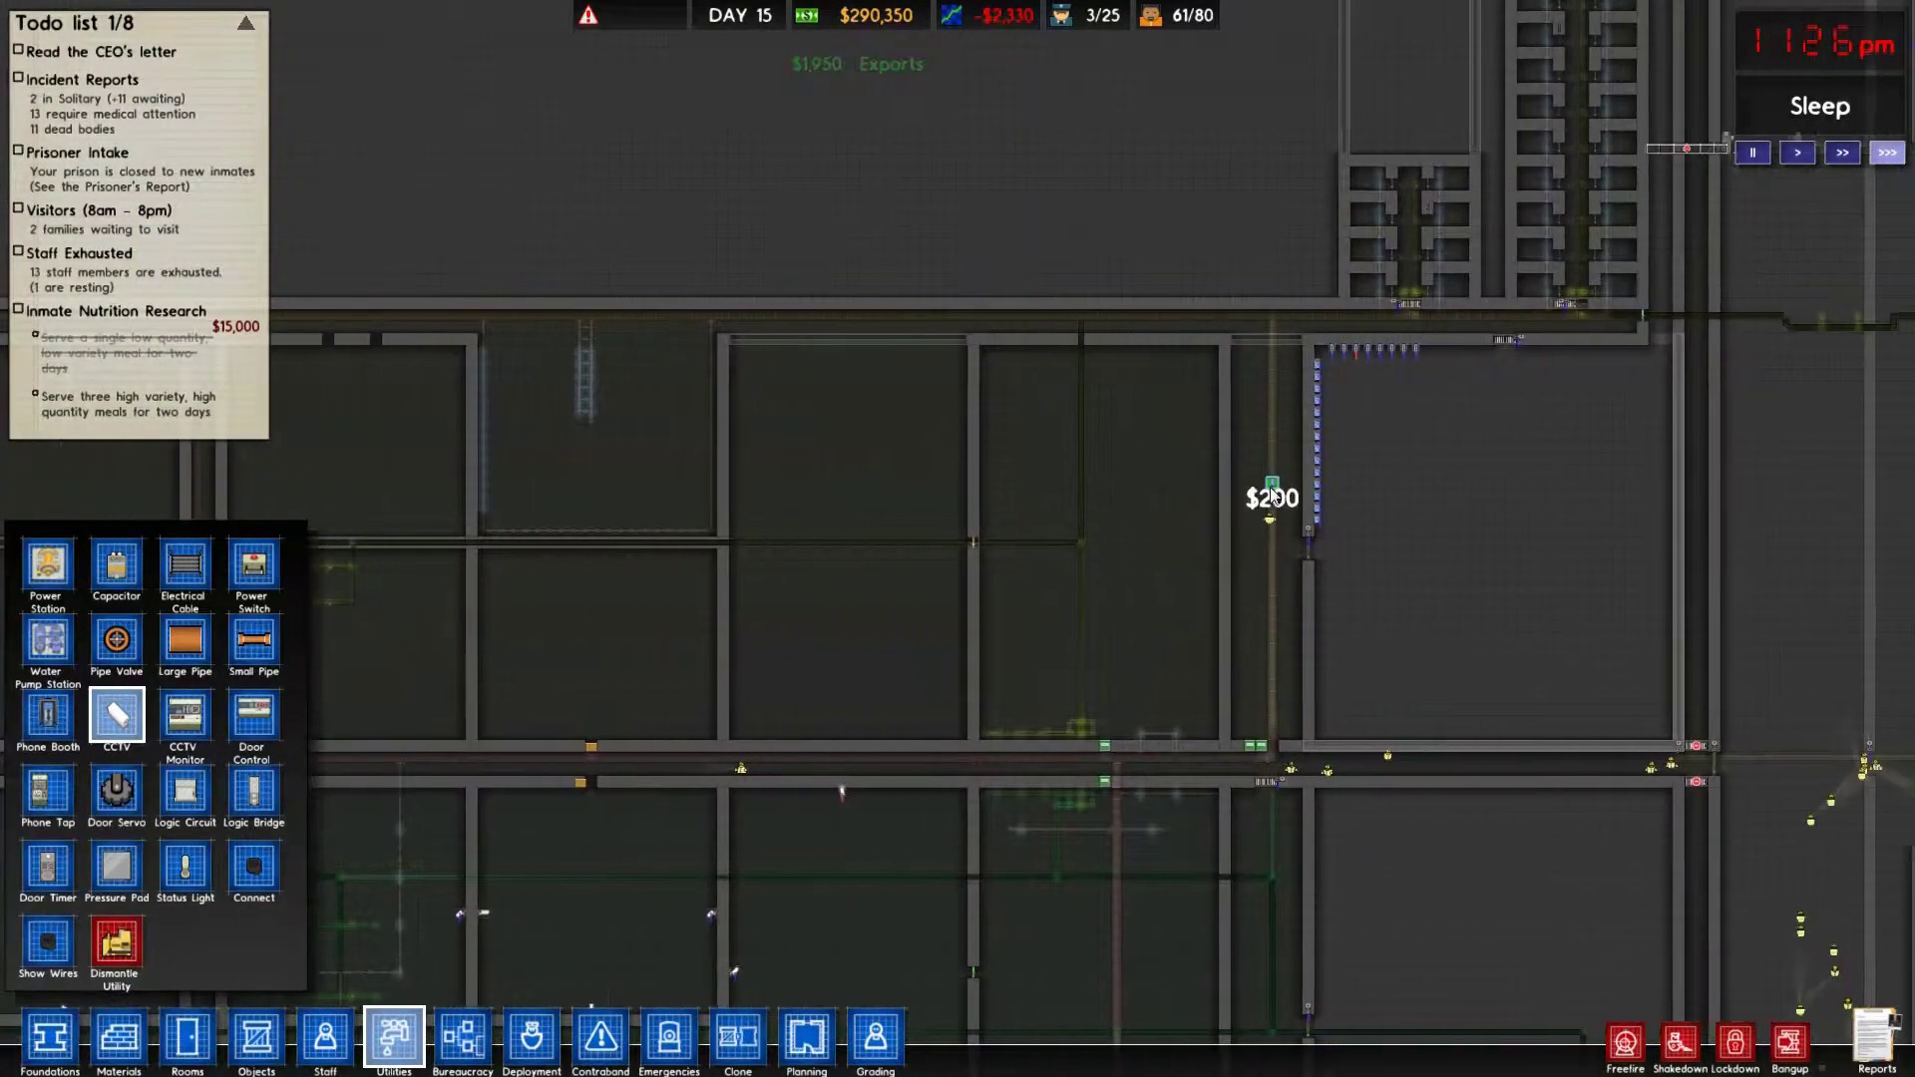
scroll(1267, 490, "up", 4)
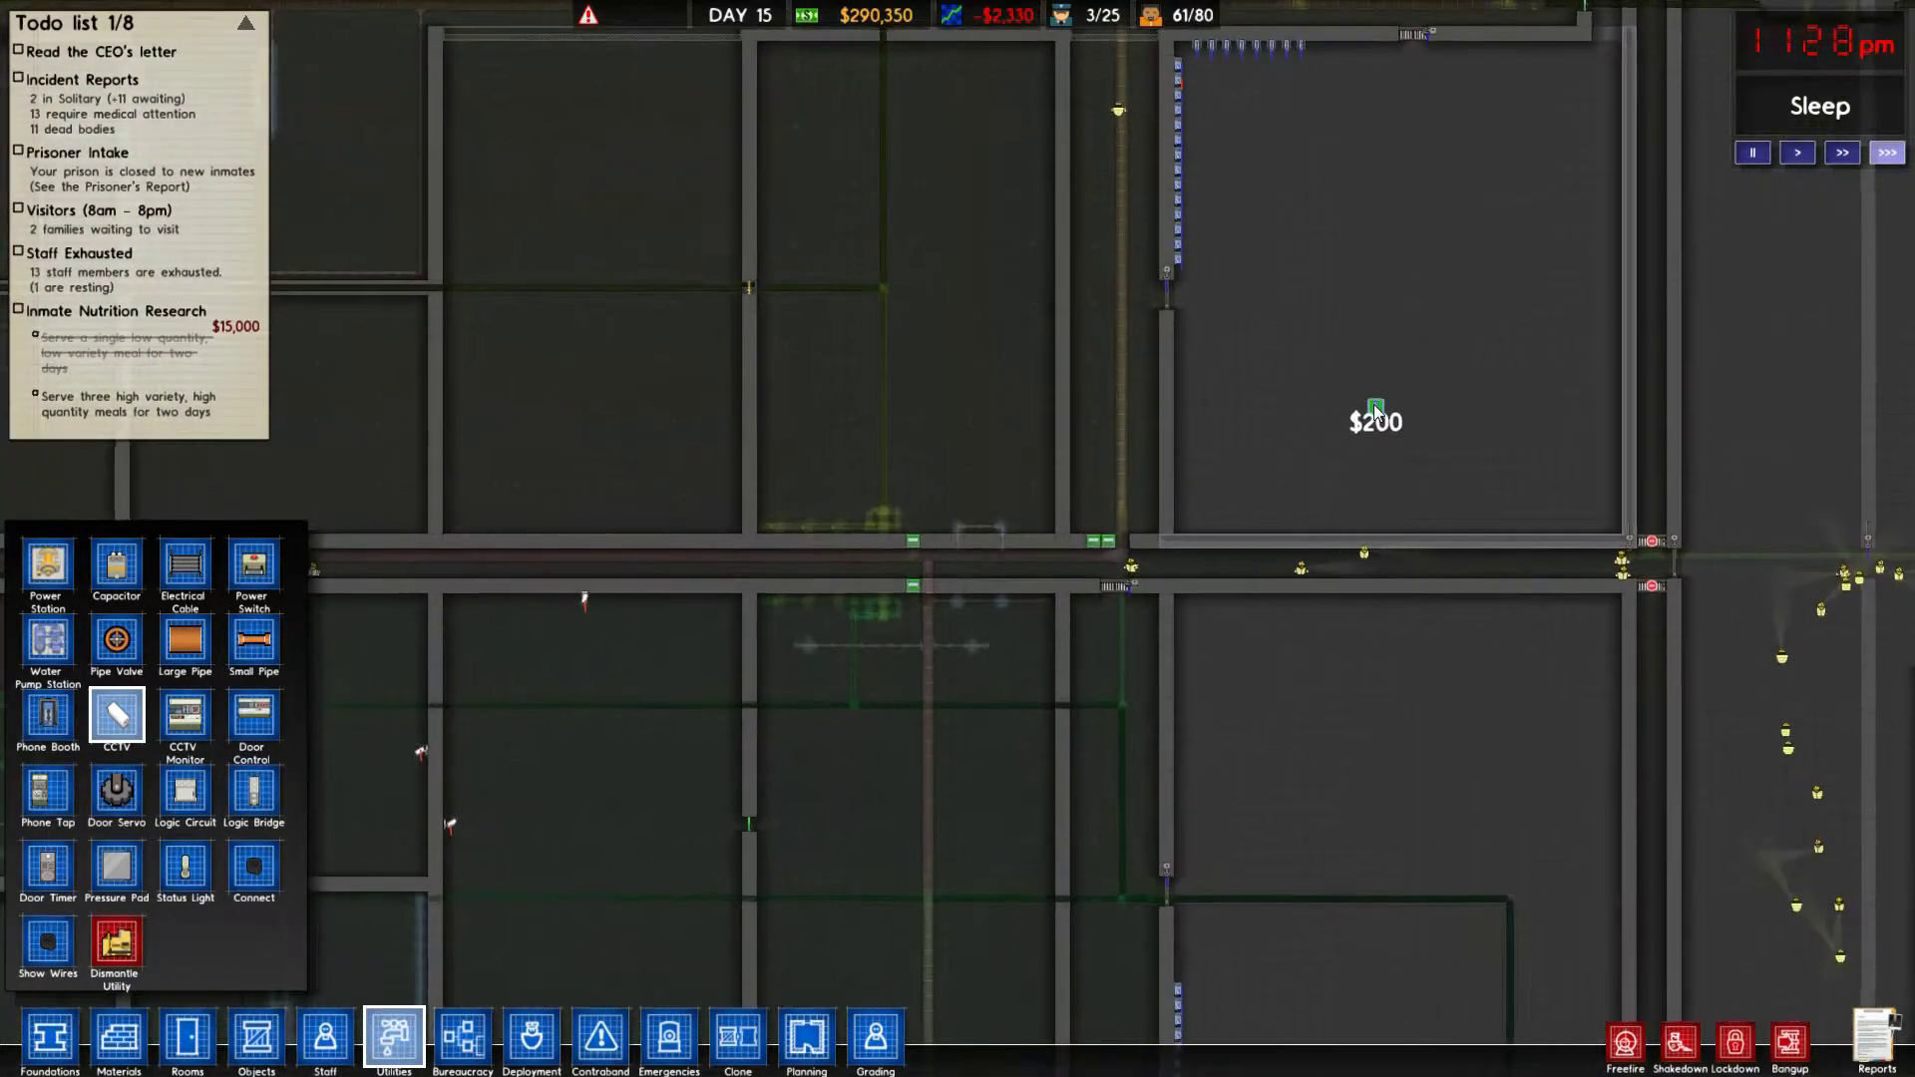
scroll(1322, 282, "up", 3)
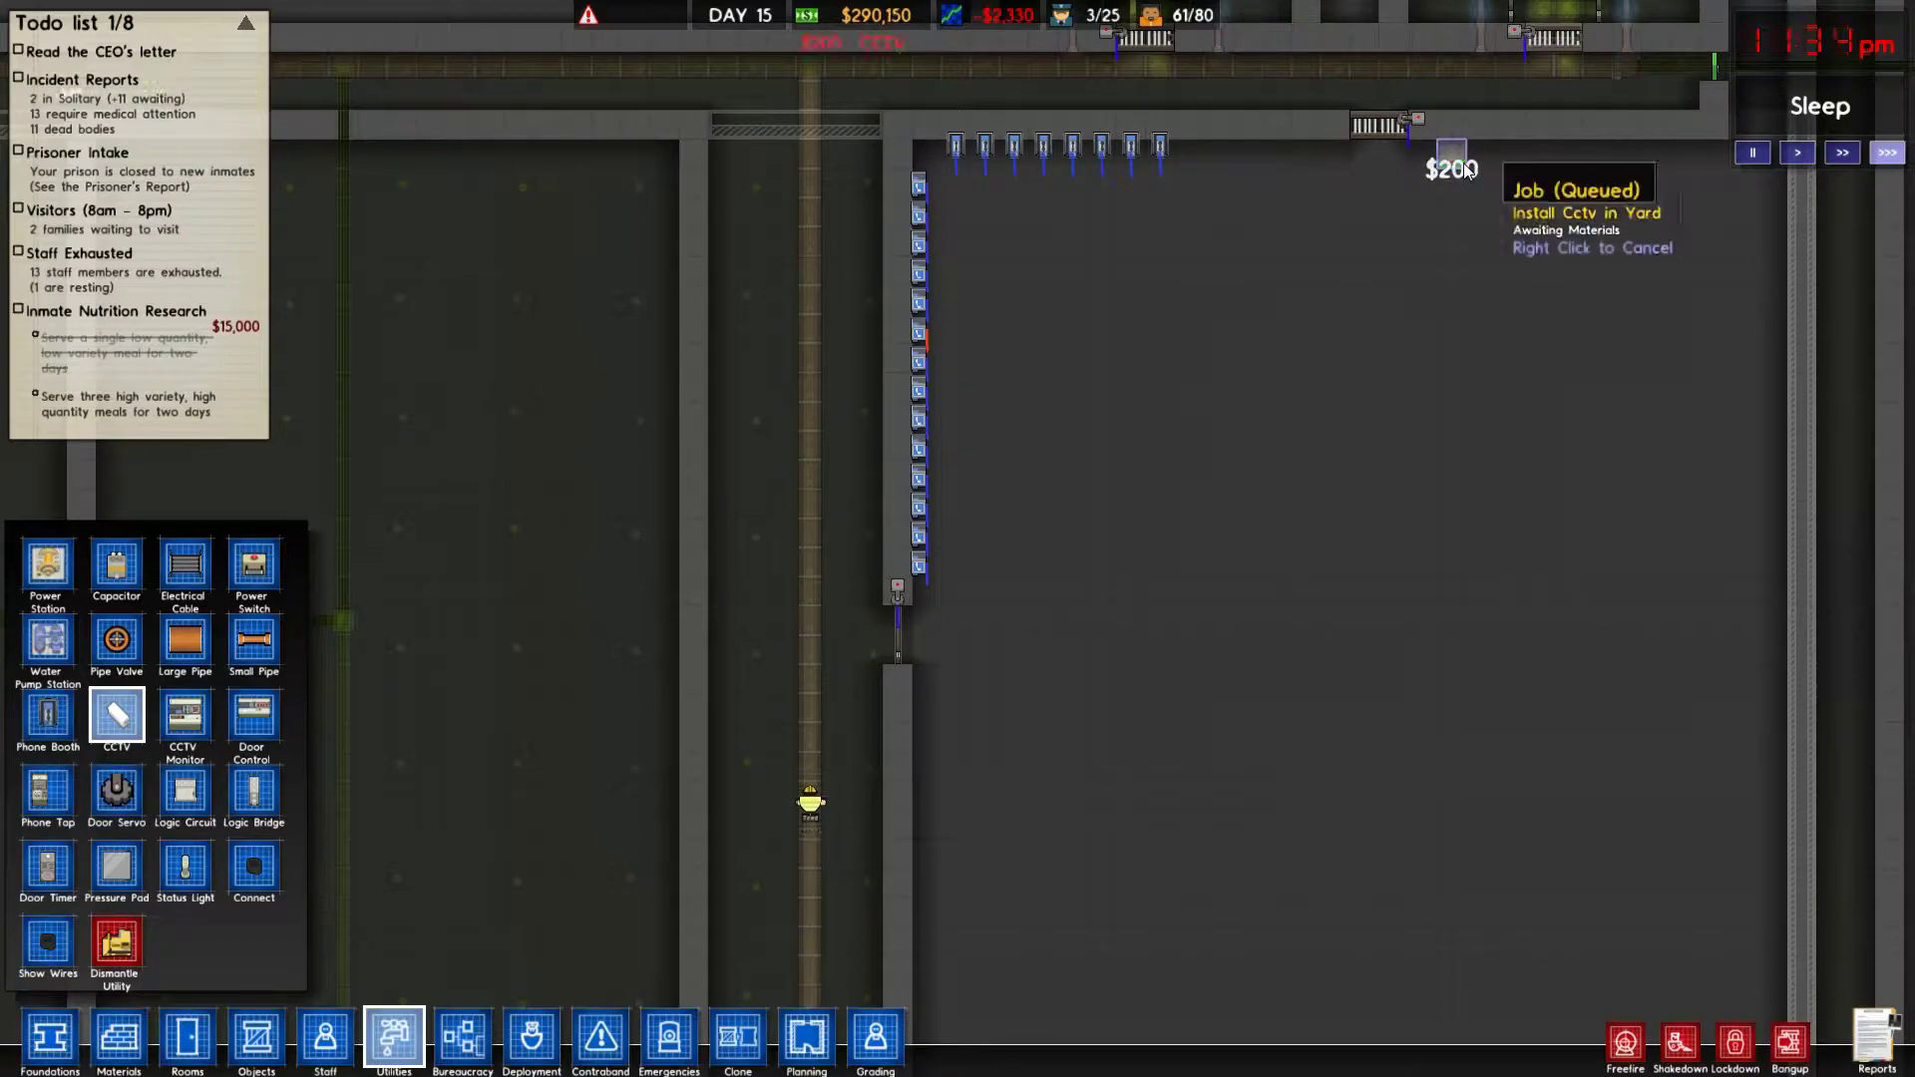
key("s")
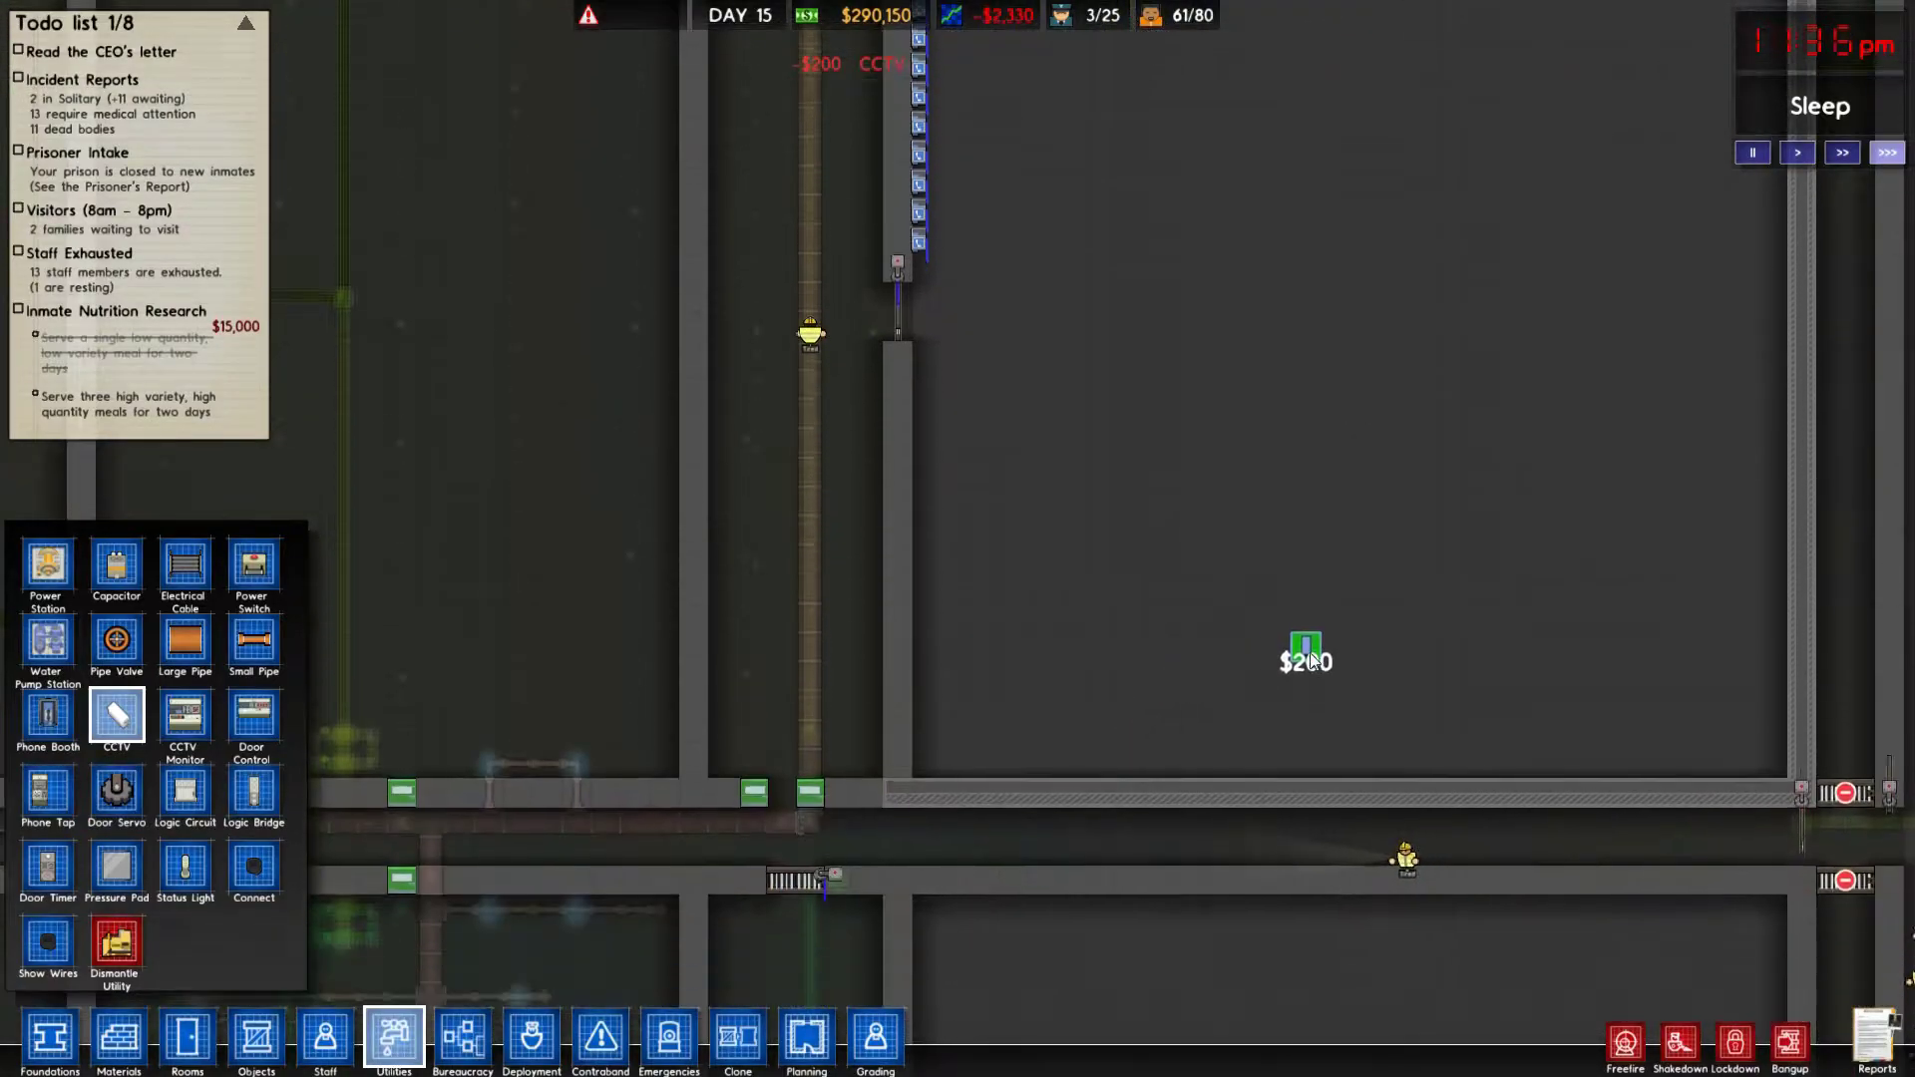
left_click(1381, 716)
Pan around the yard and neighbouring rooms, looking along walls for camera spots.
key("w")
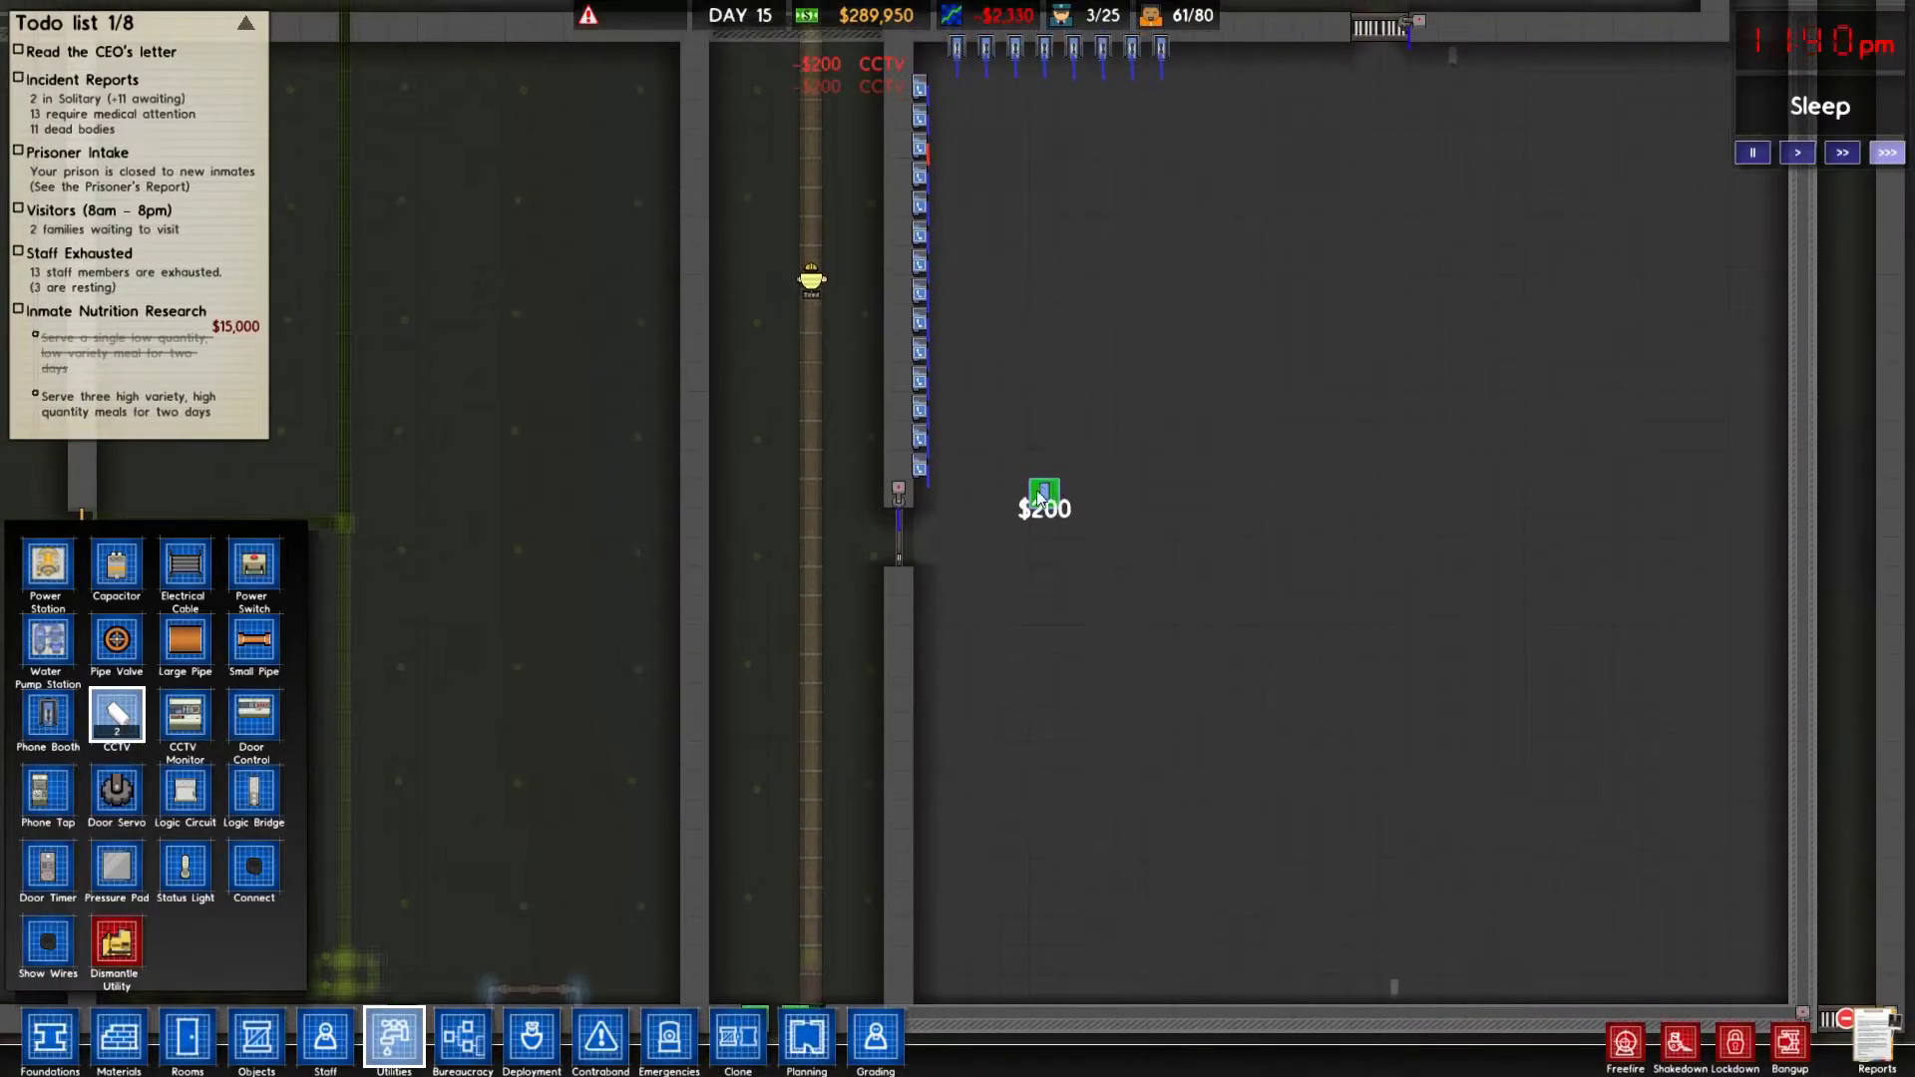
key("w")
key("d")
key("s")
key("d")
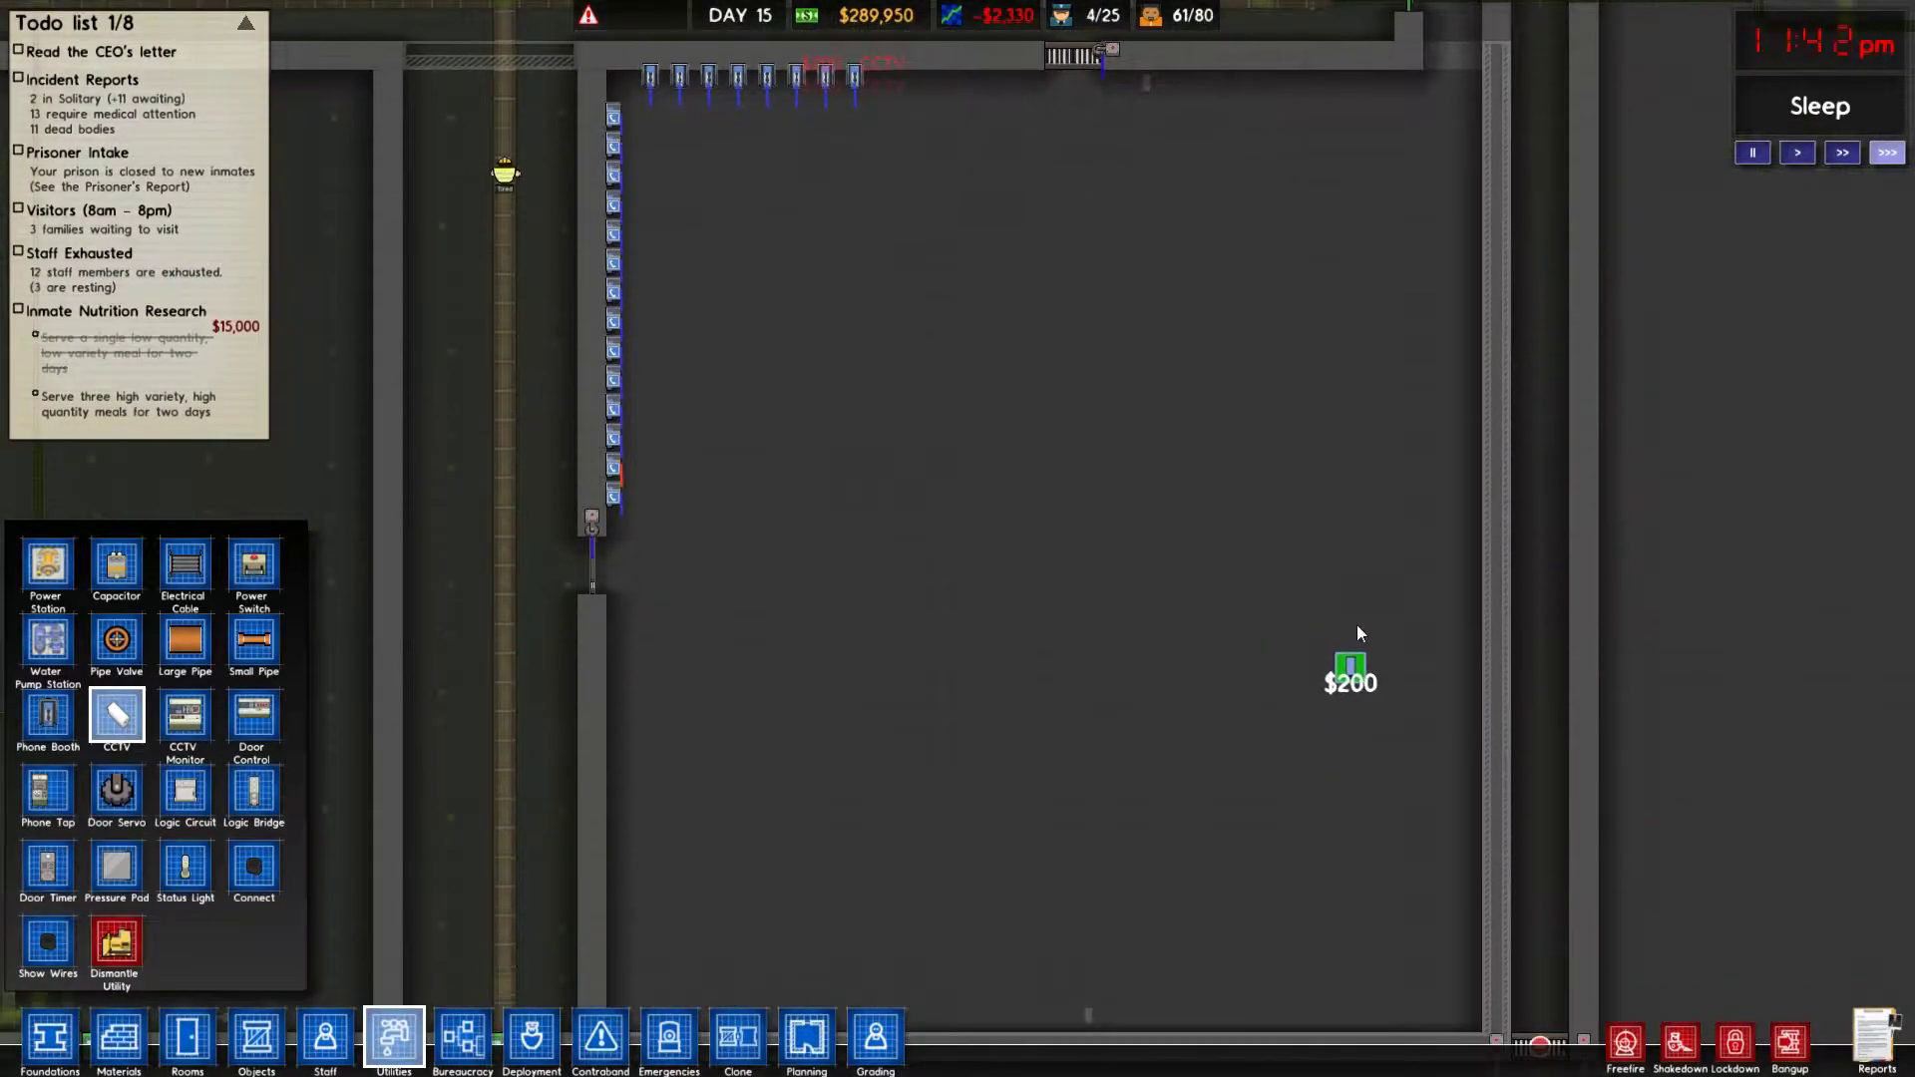
key("a")
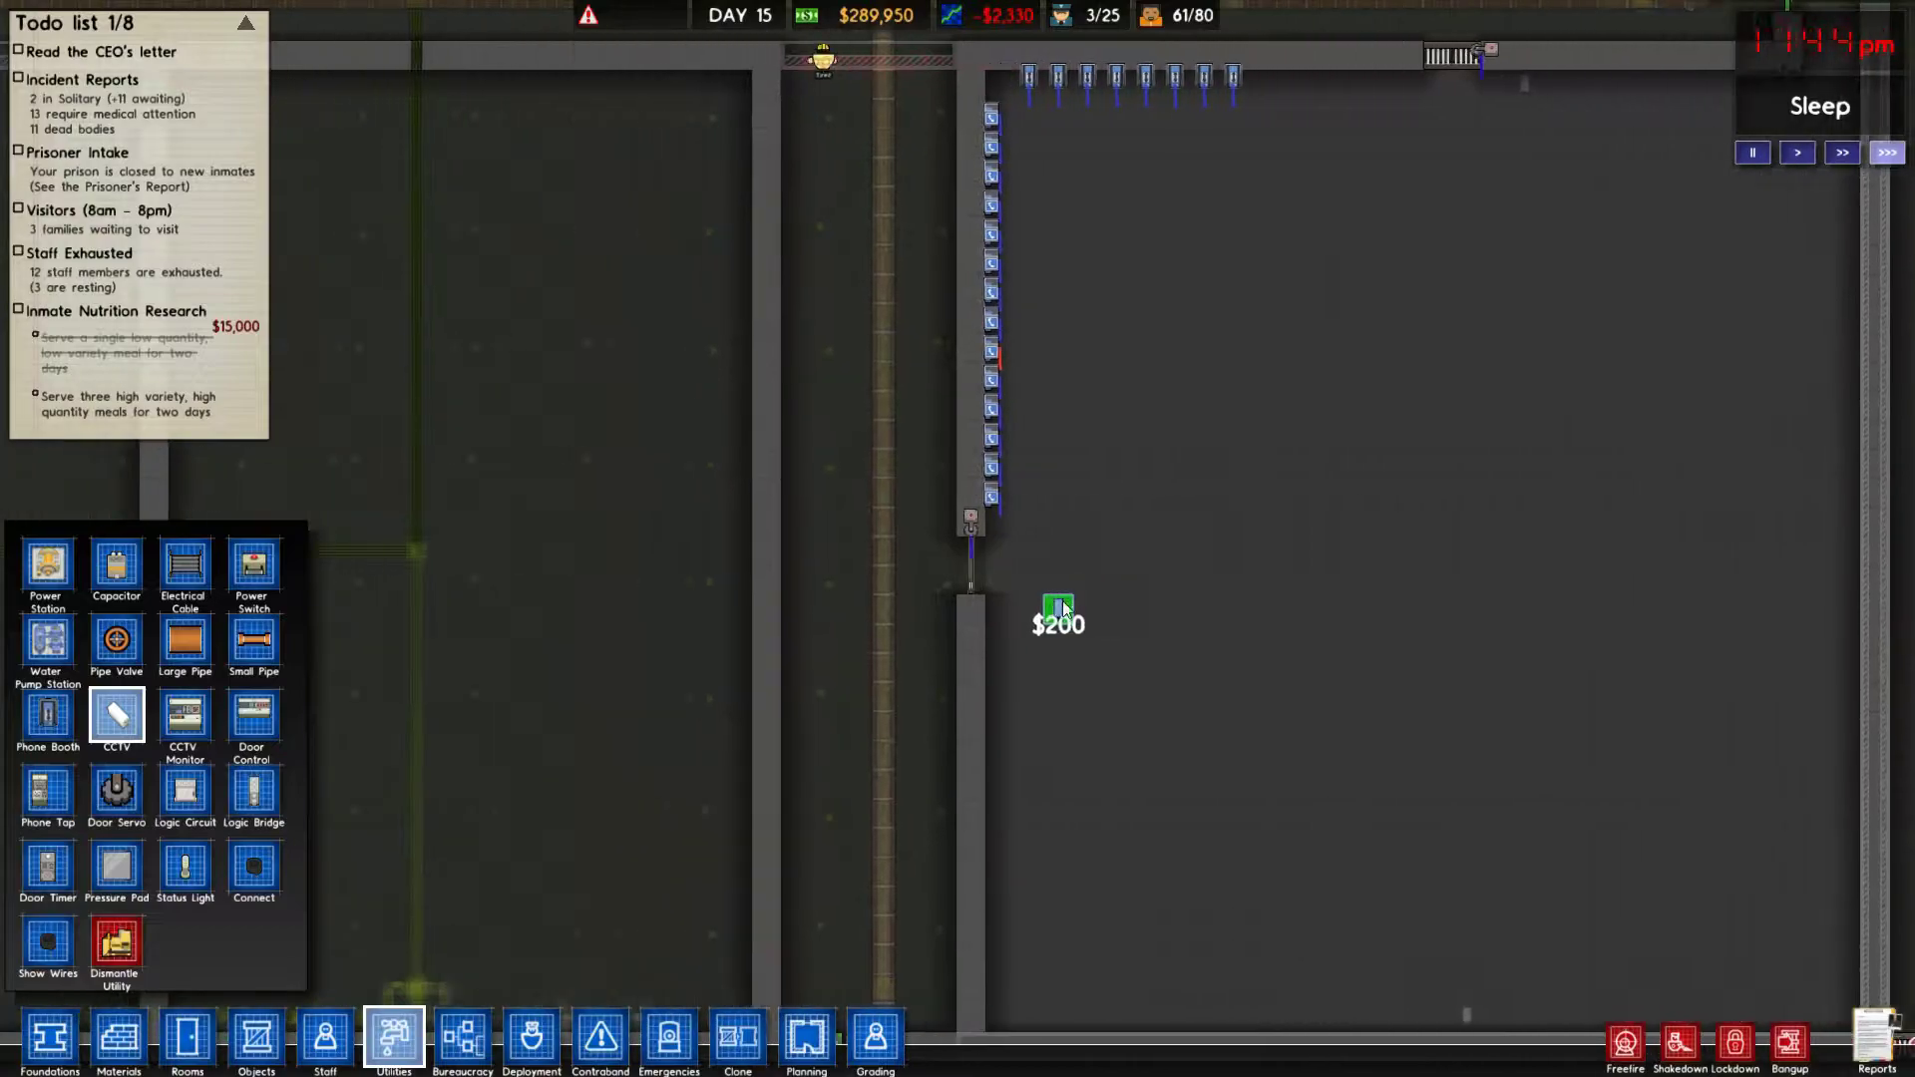
scroll(1063, 600, "down", 3)
key("w")
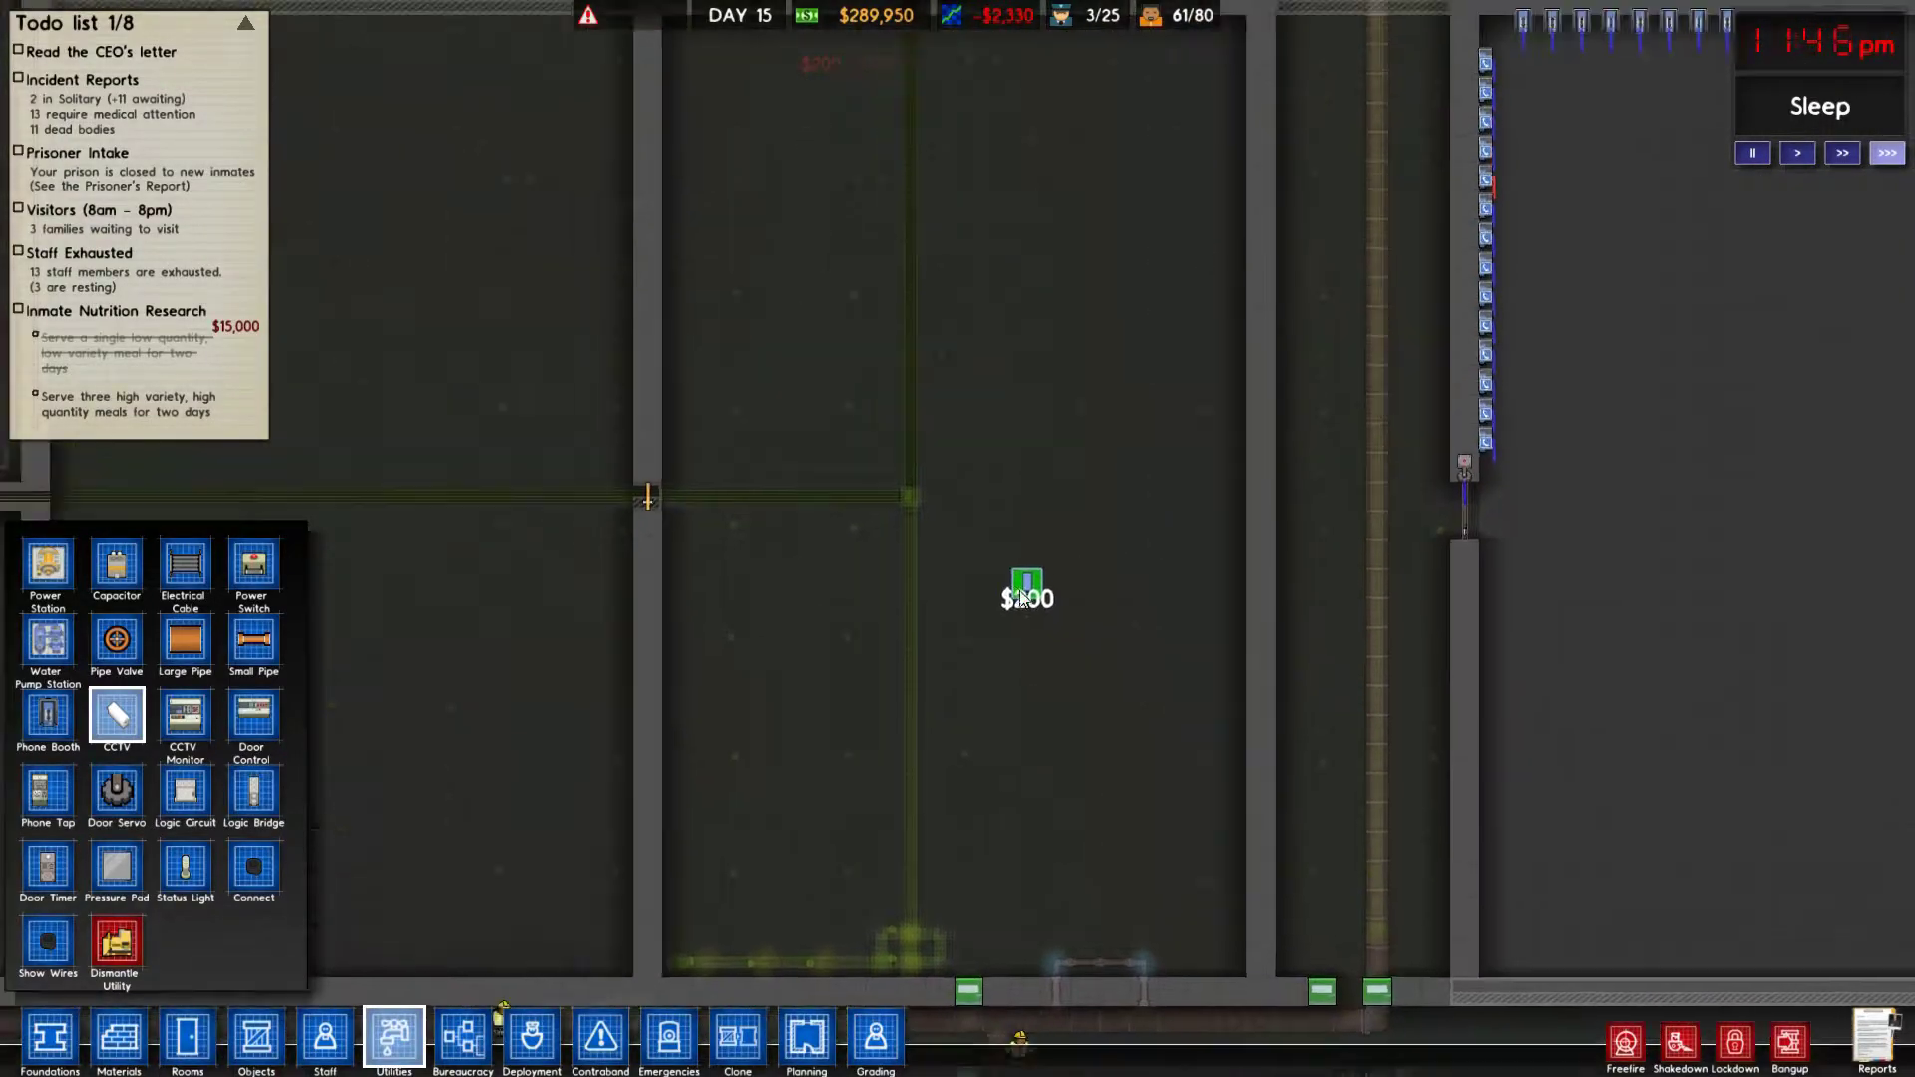
key("w")
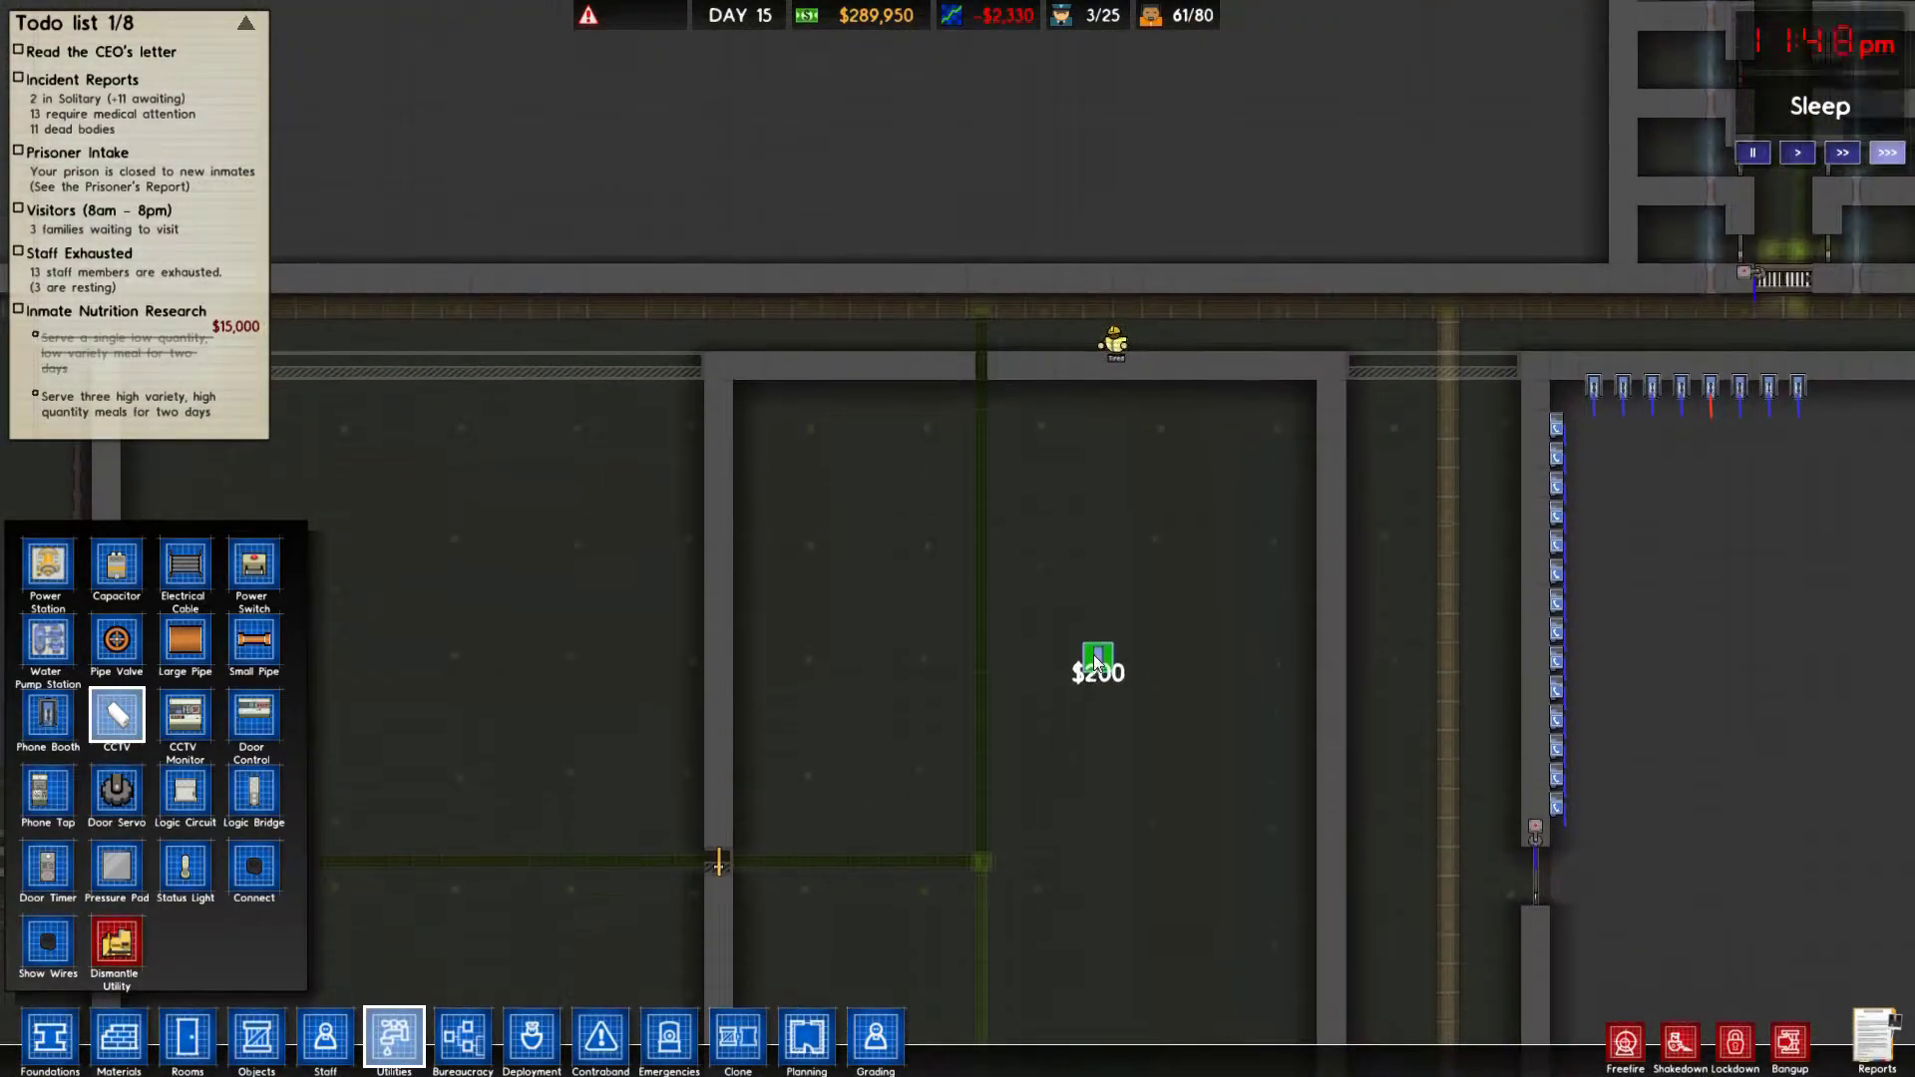
key("w")
key("s")
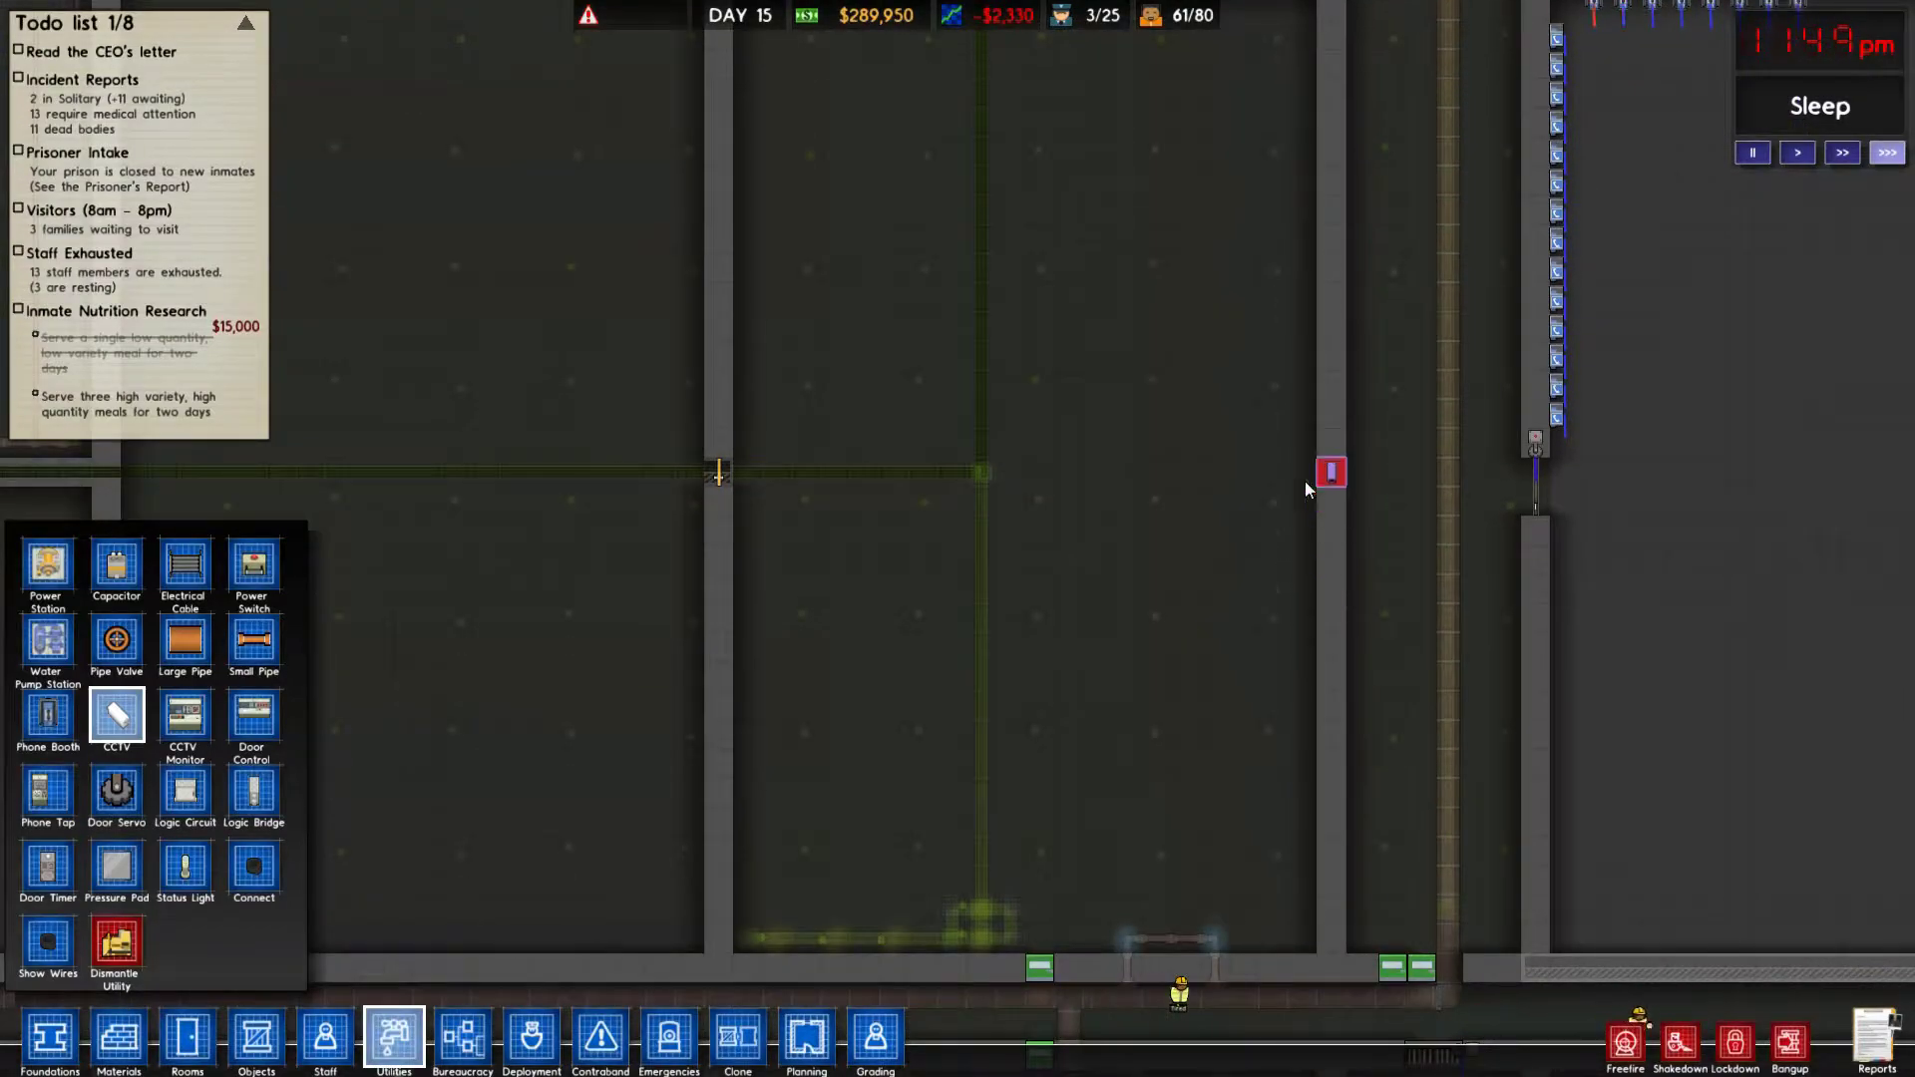
scroll(1307, 484, "up", 3)
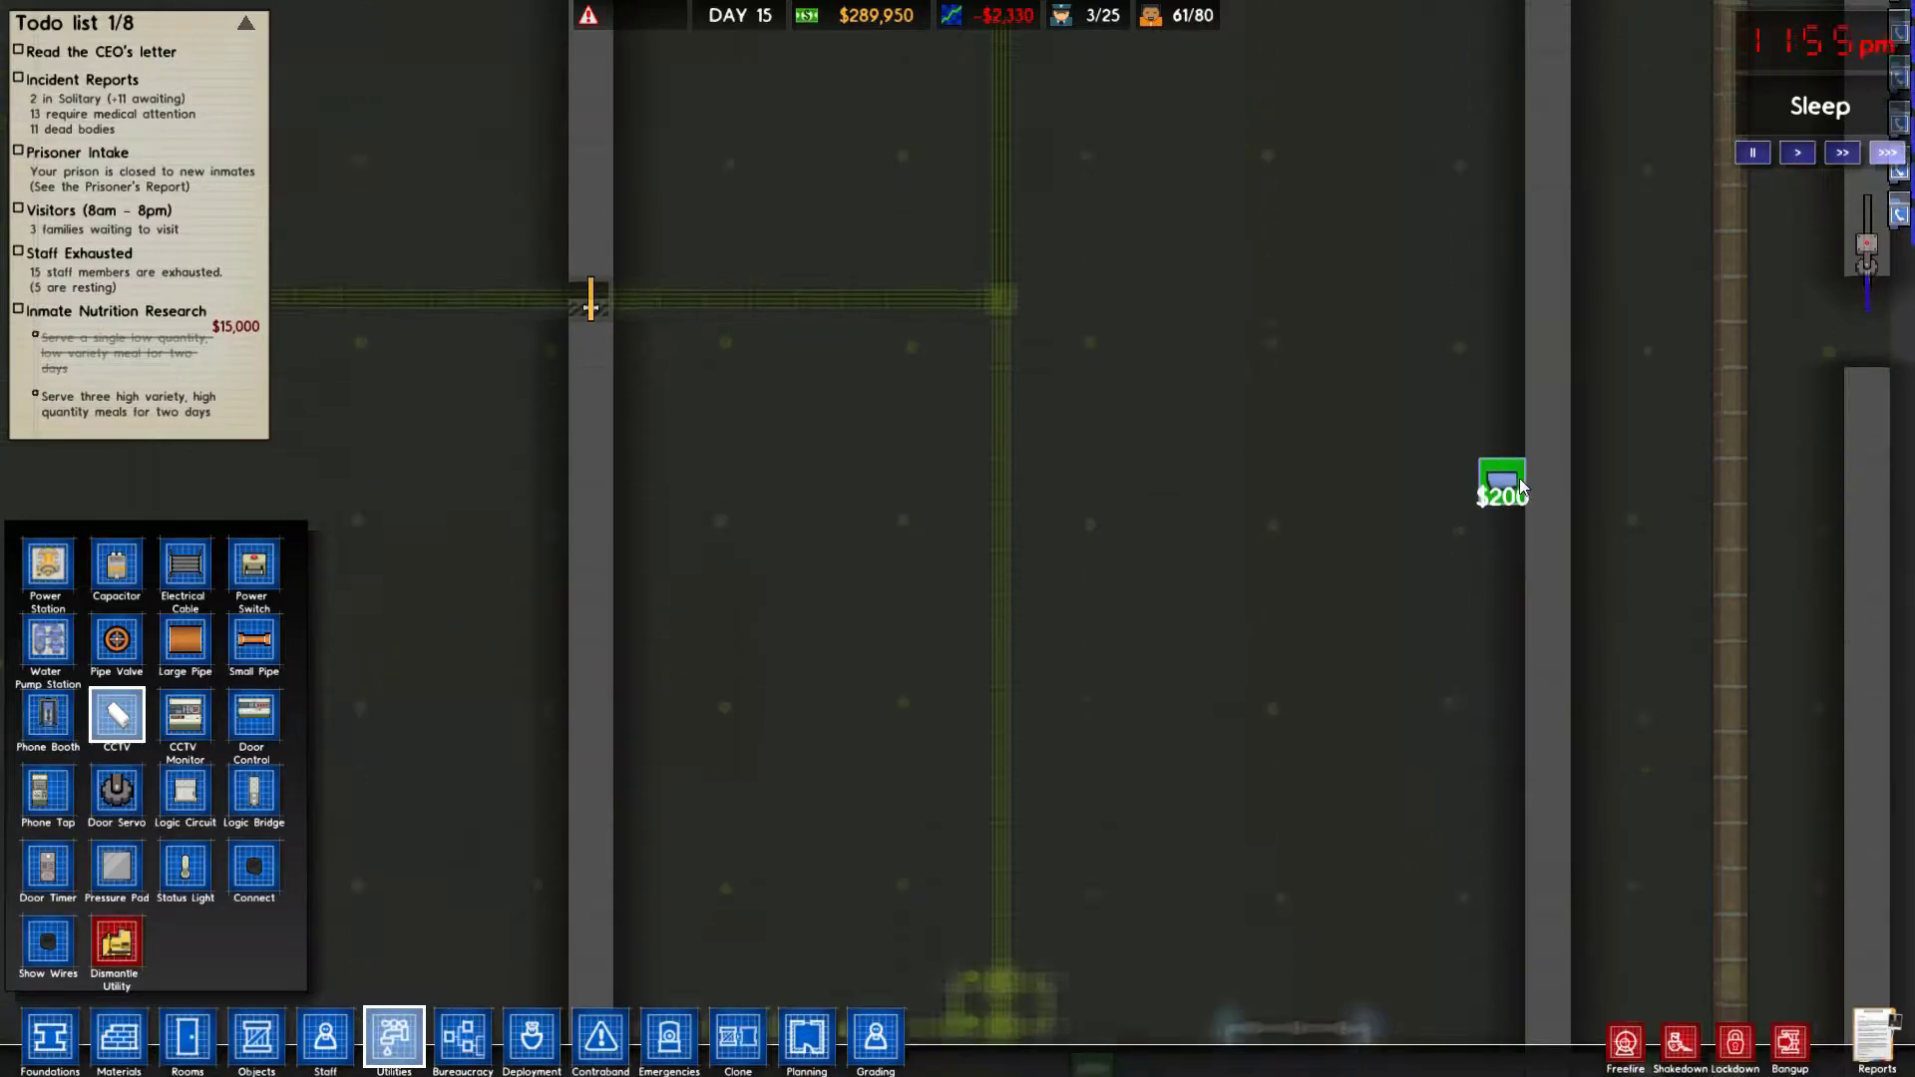
scroll(1519, 478, "down", 5)
key("s")
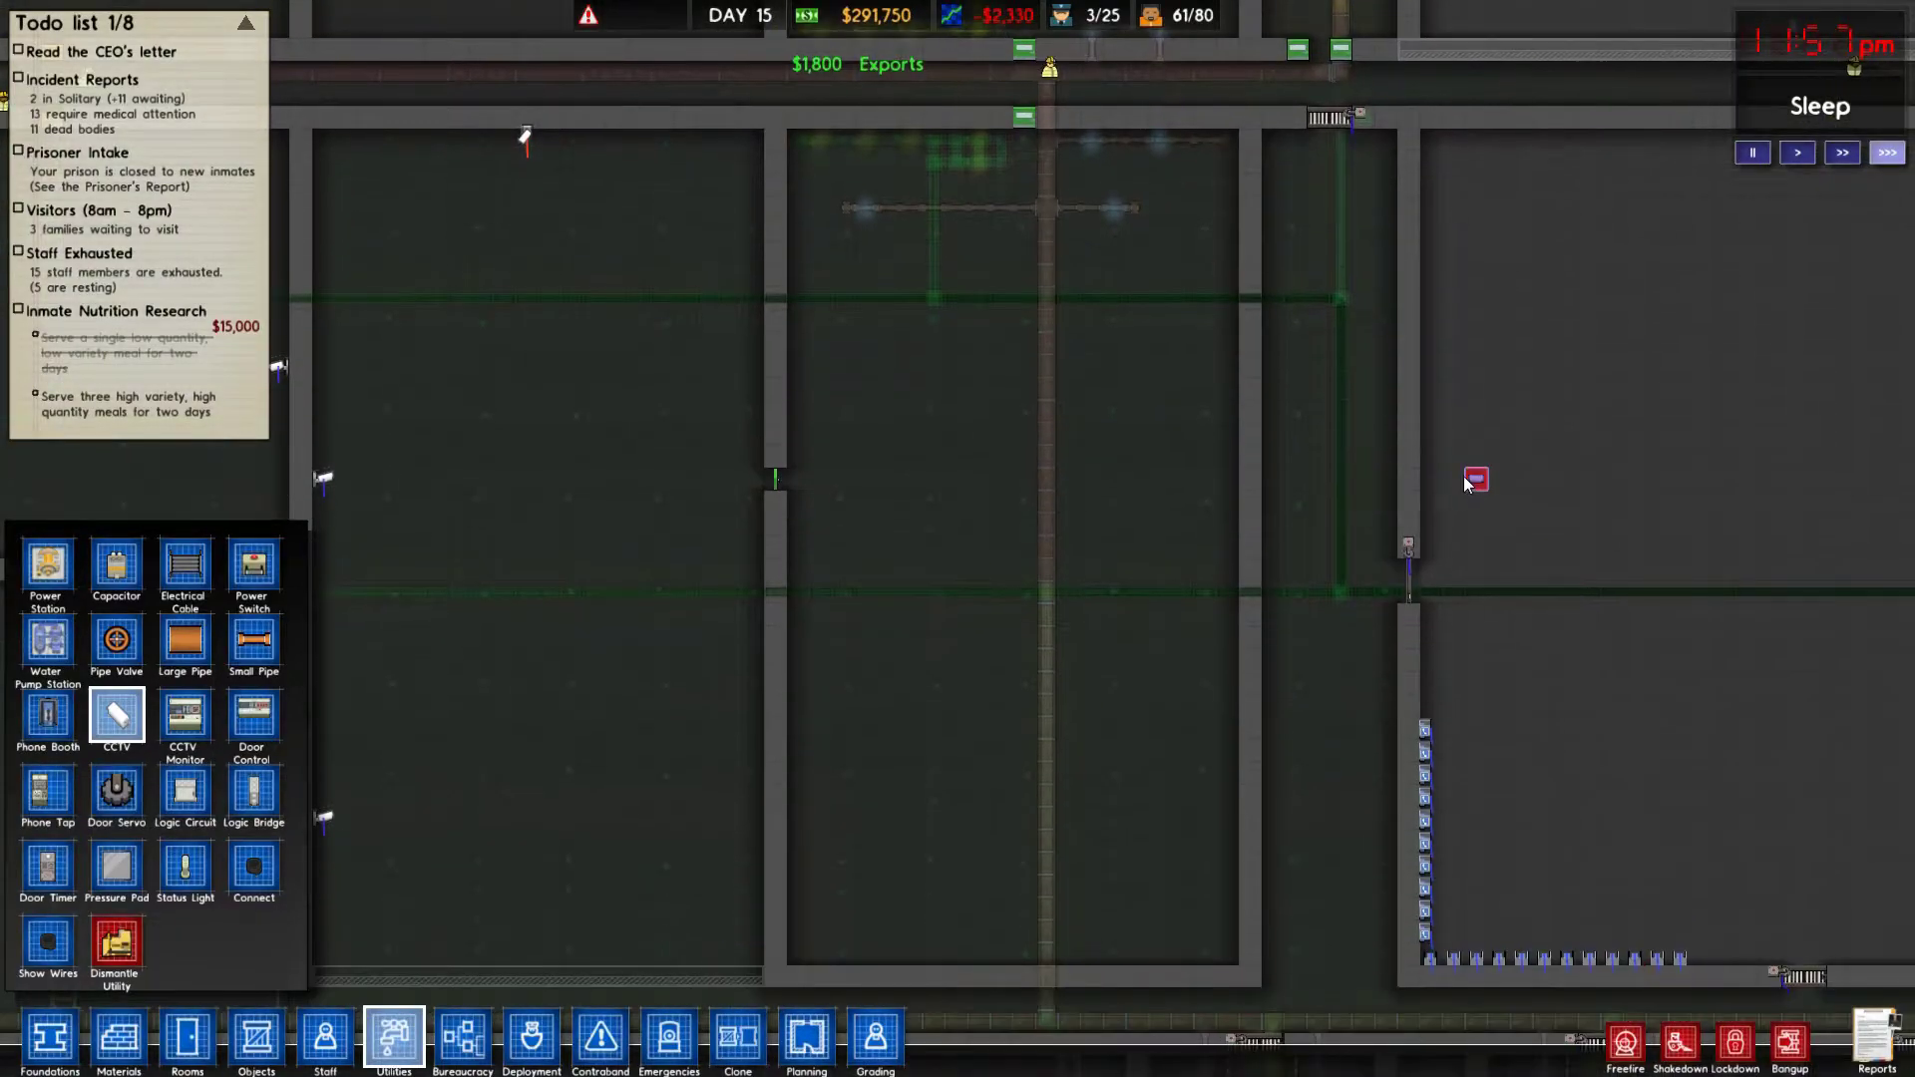
key("a")
key("a")
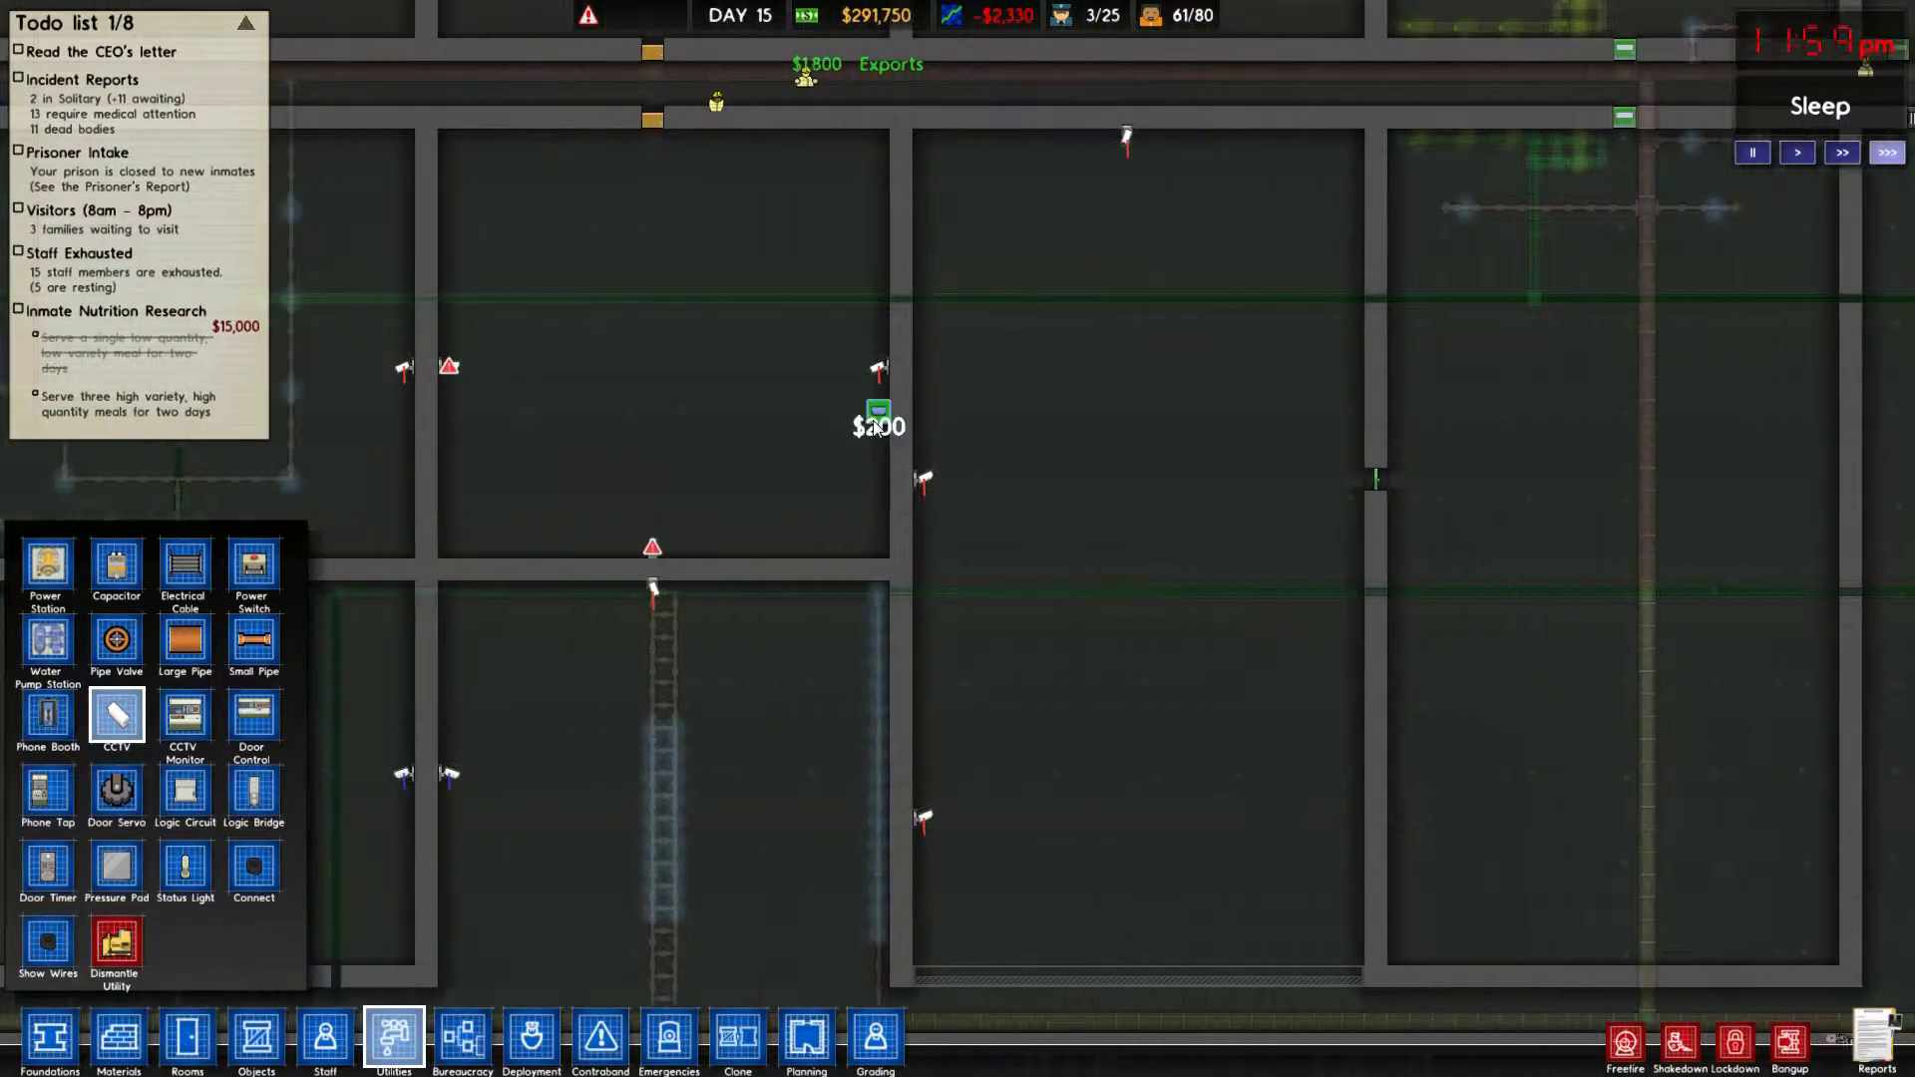
scroll(872, 421, "up", 8)
key("w")
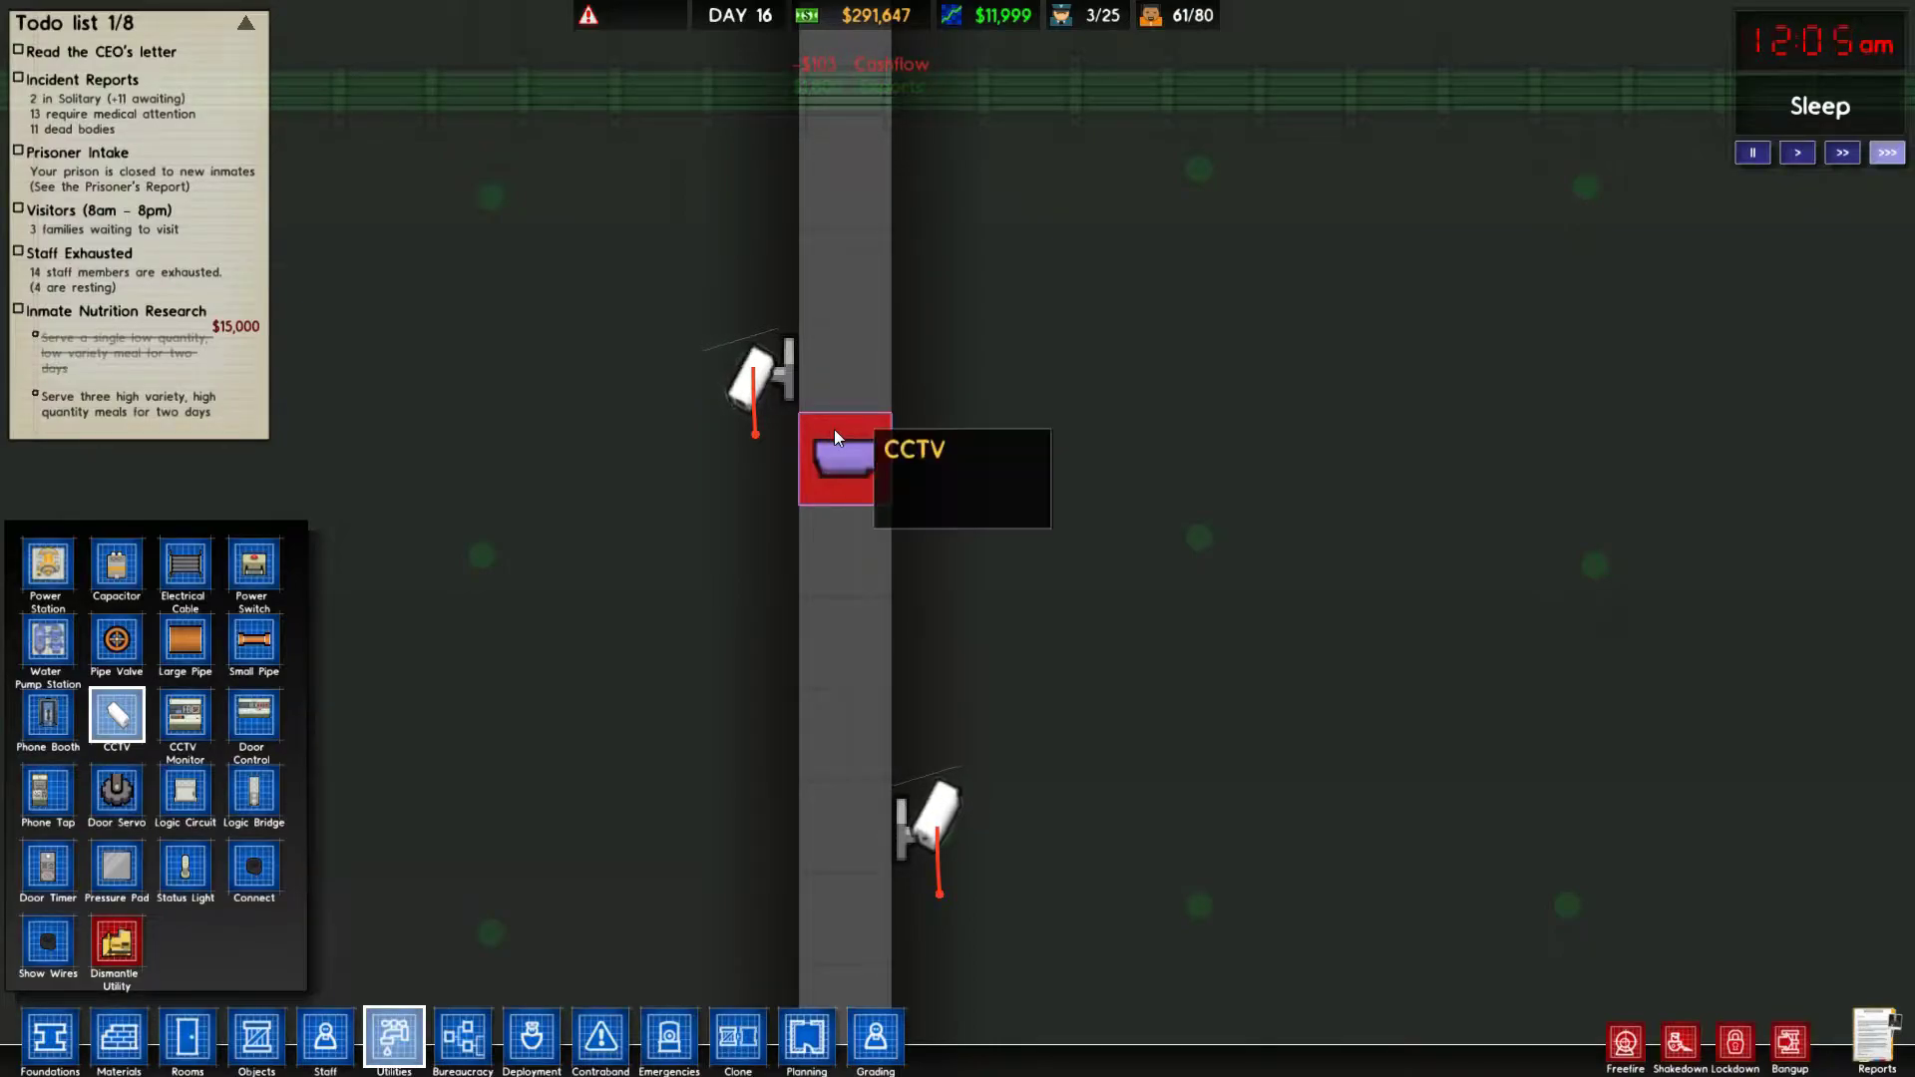
scroll(833, 430, "down", 8)
scroll(834, 430, "down", 5)
Place CCTV cameras in the kitchen, a neighbouring room and the shower room.
key("d")
scroll(1208, 468, "up", 5)
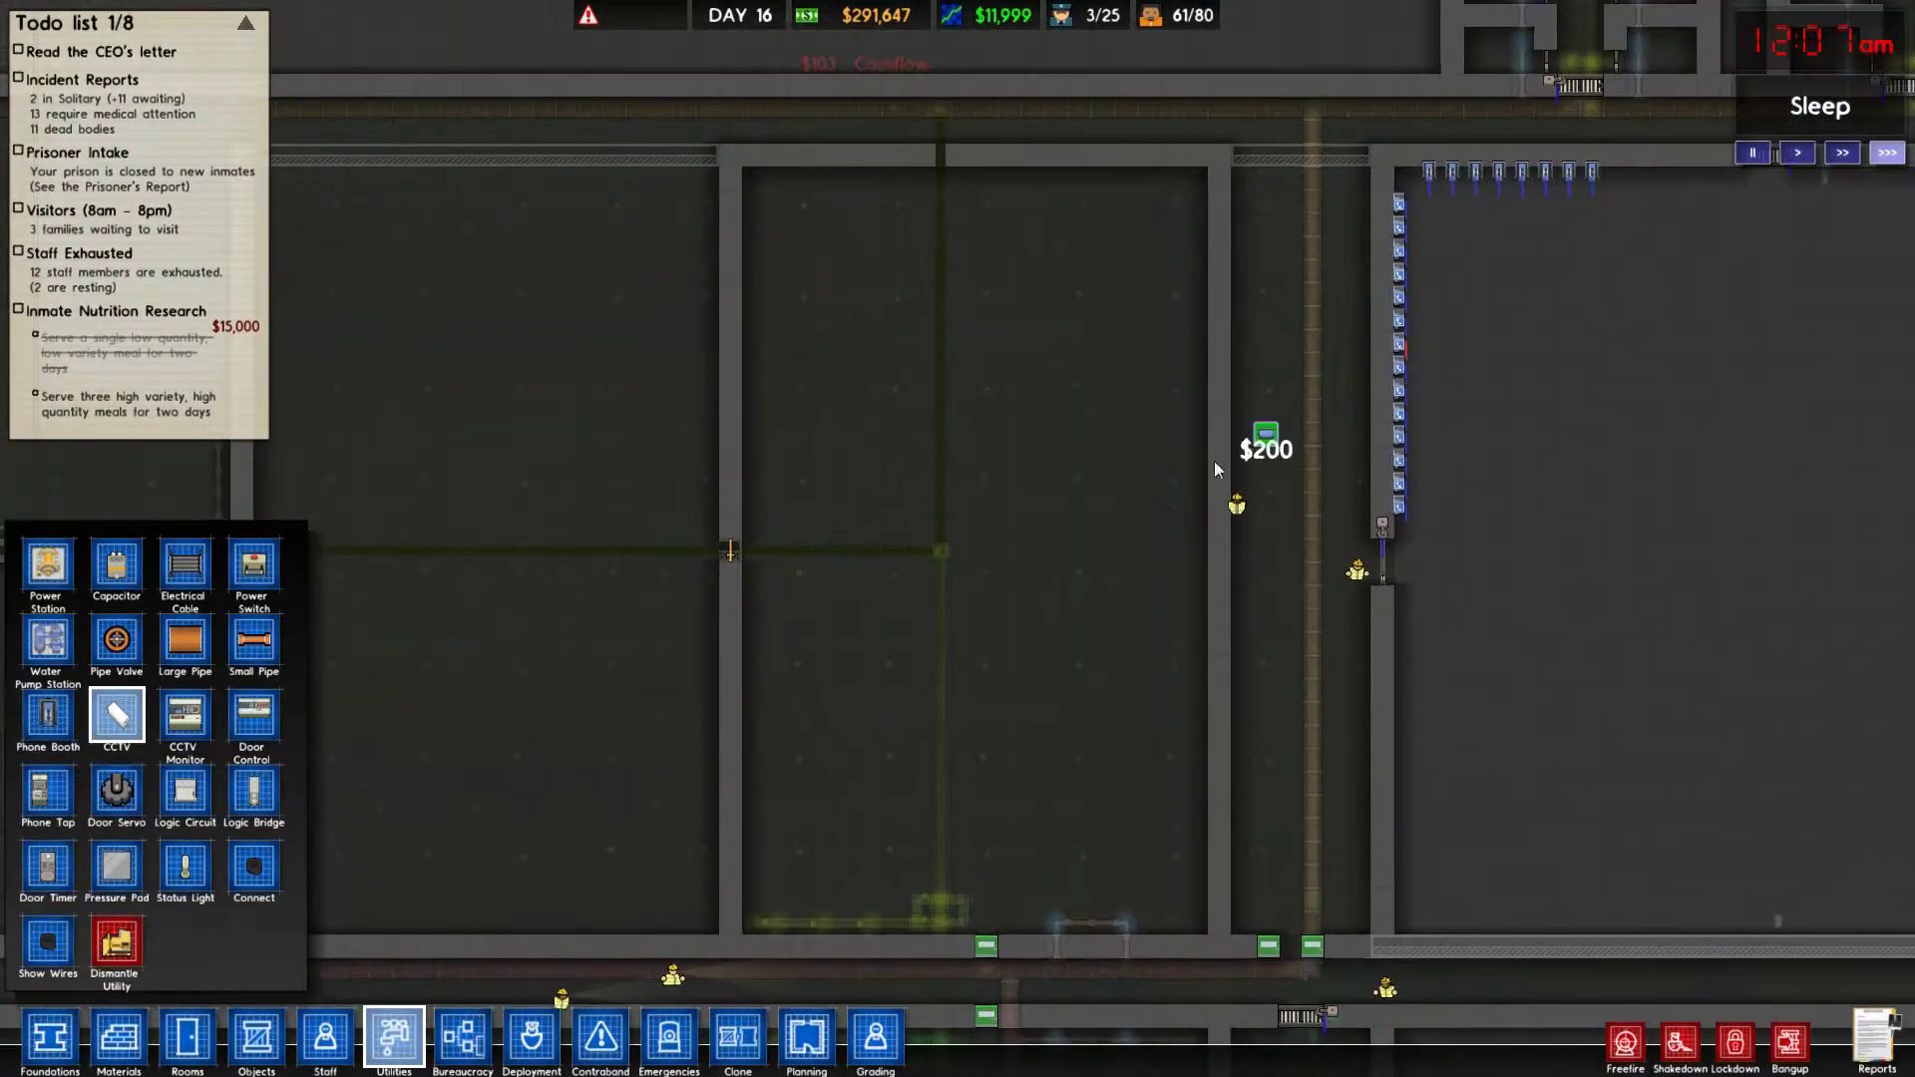
left_click(1184, 542)
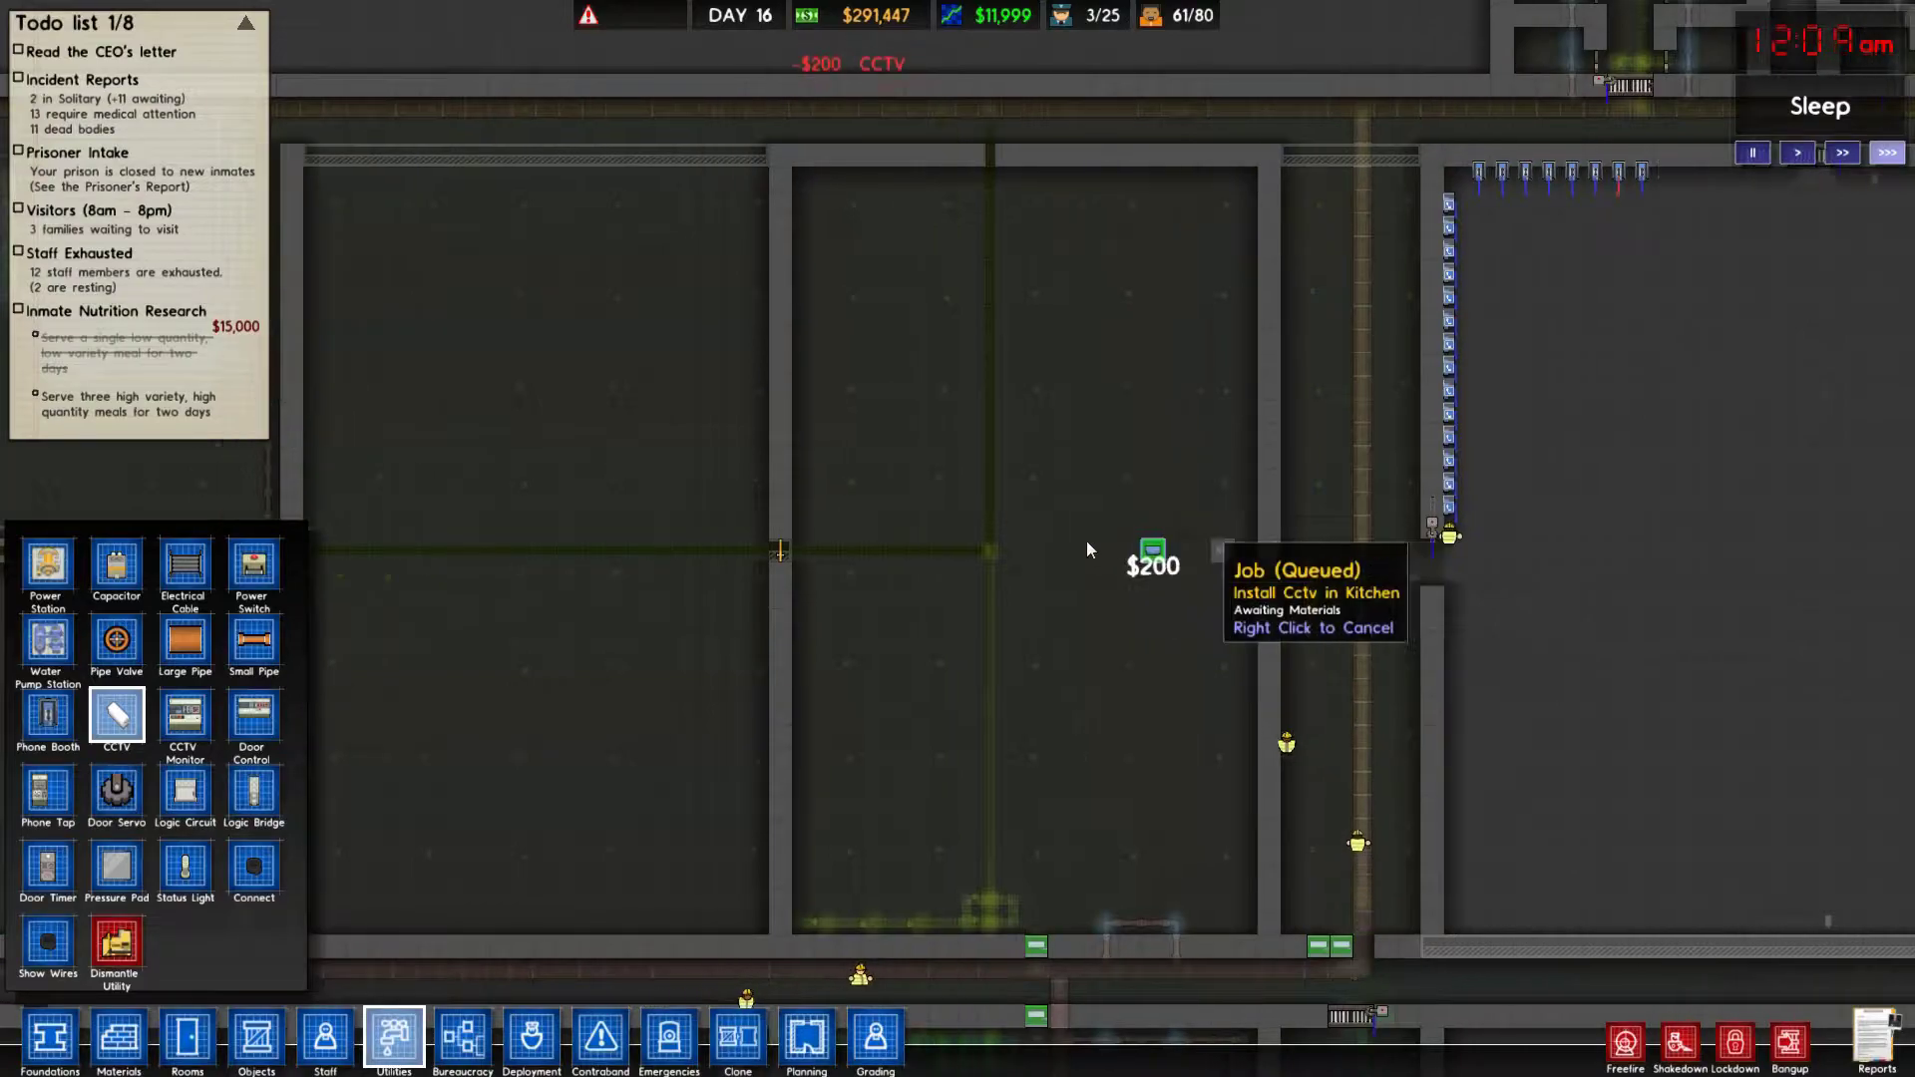
key("a")
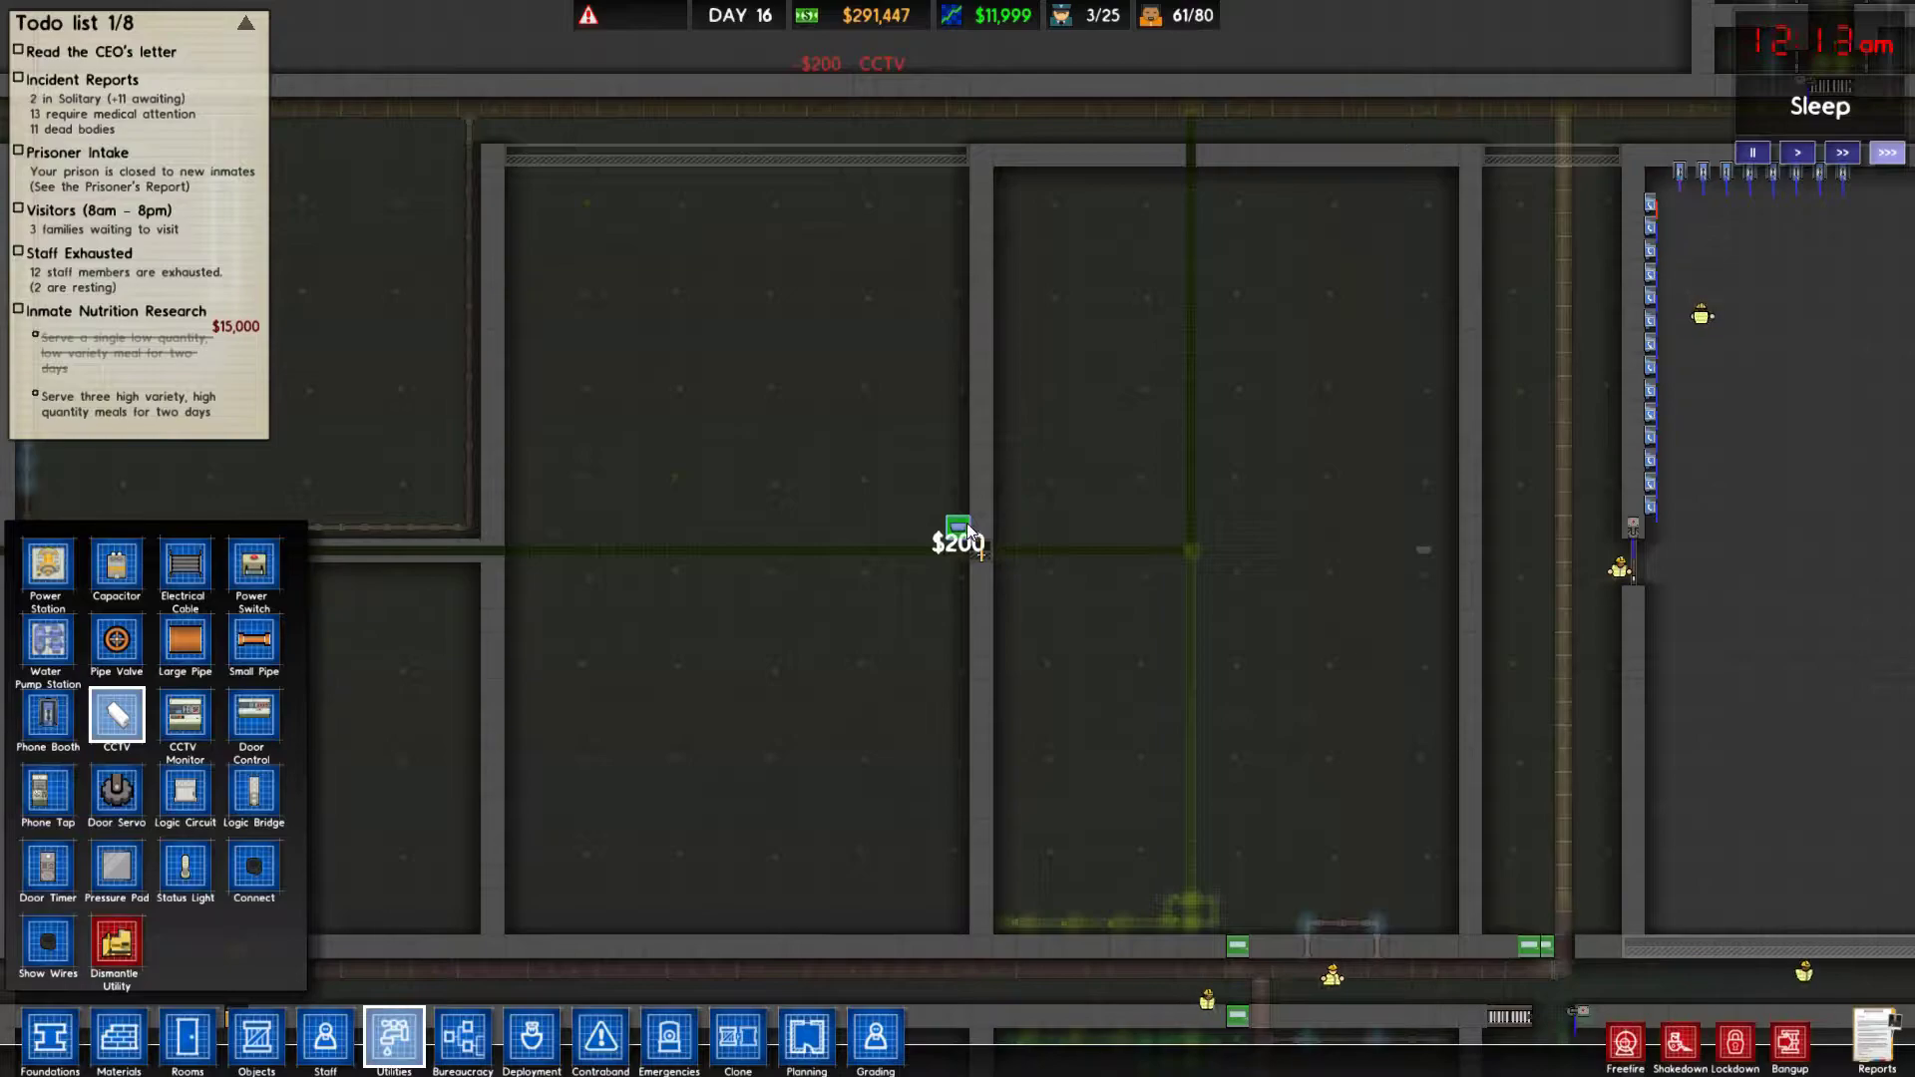
left_click(967, 522)
key("a")
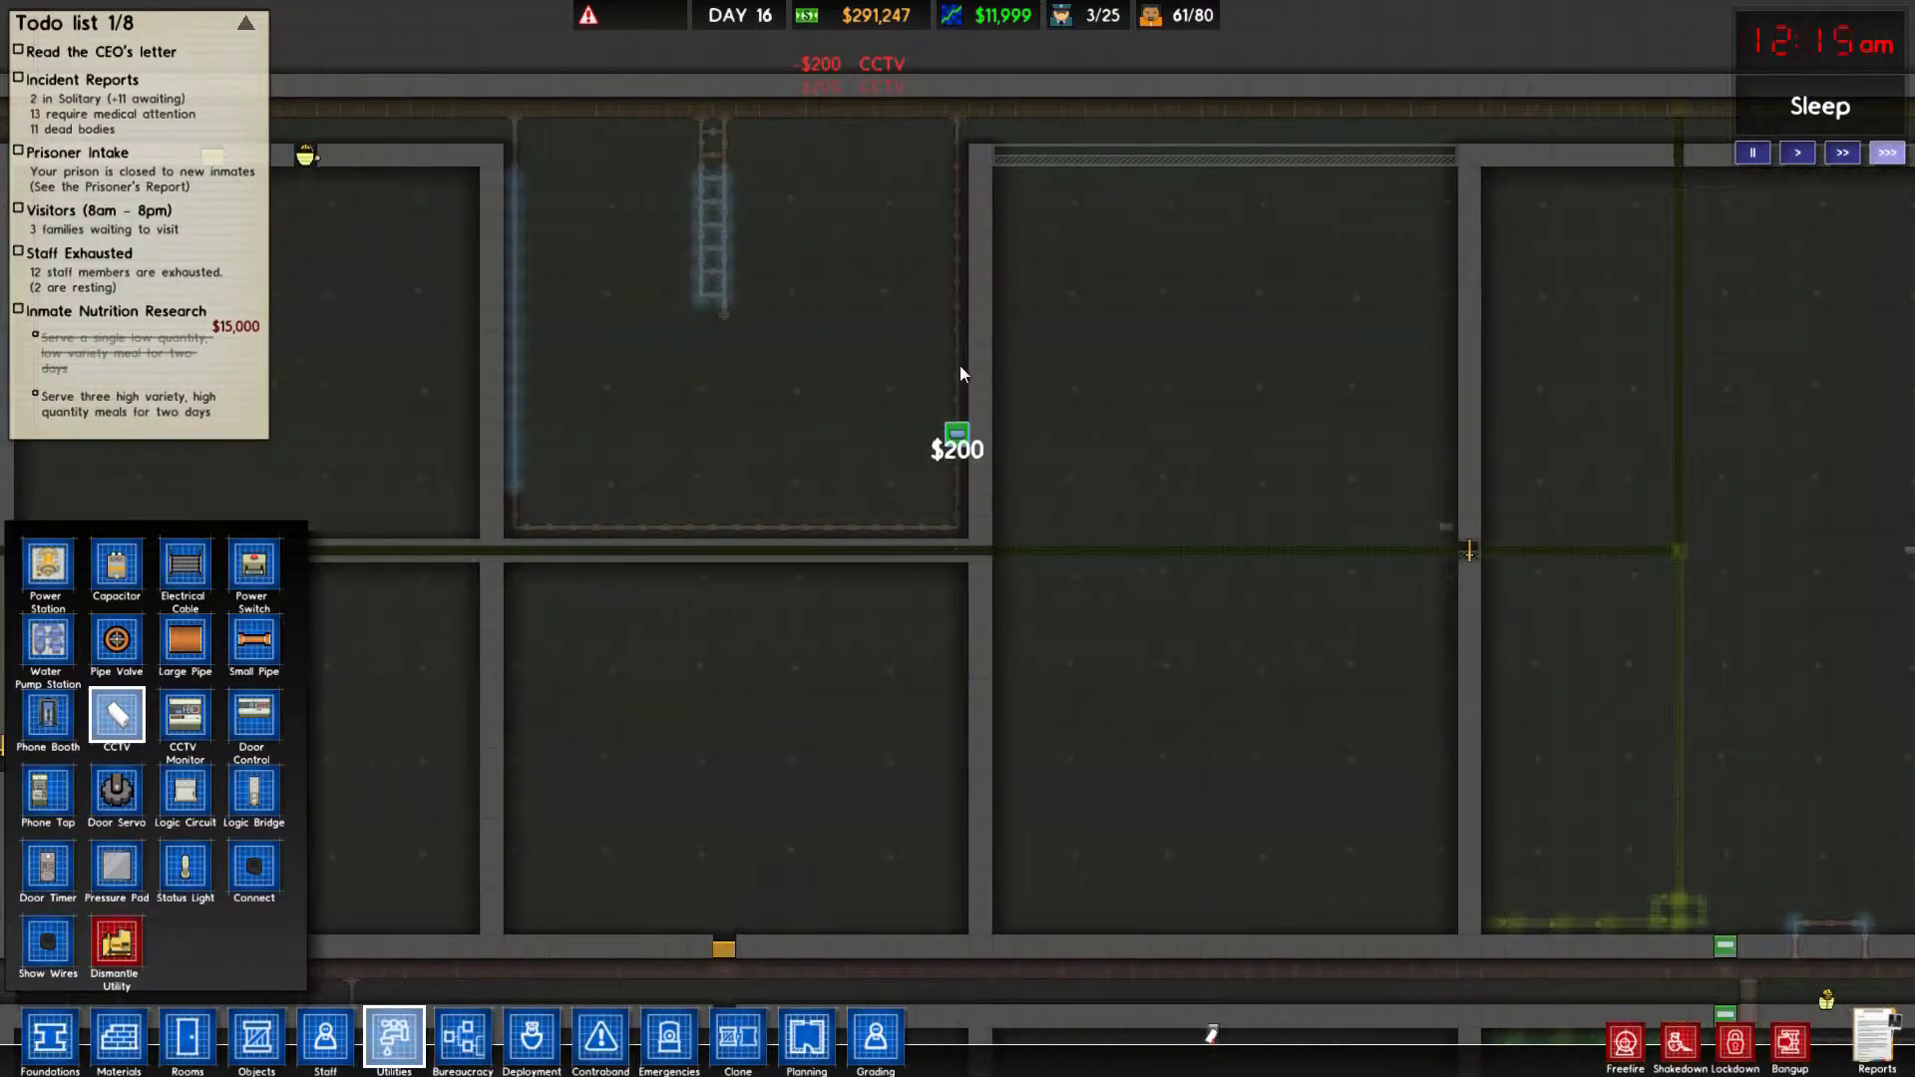
left_click(958, 350)
key("s")
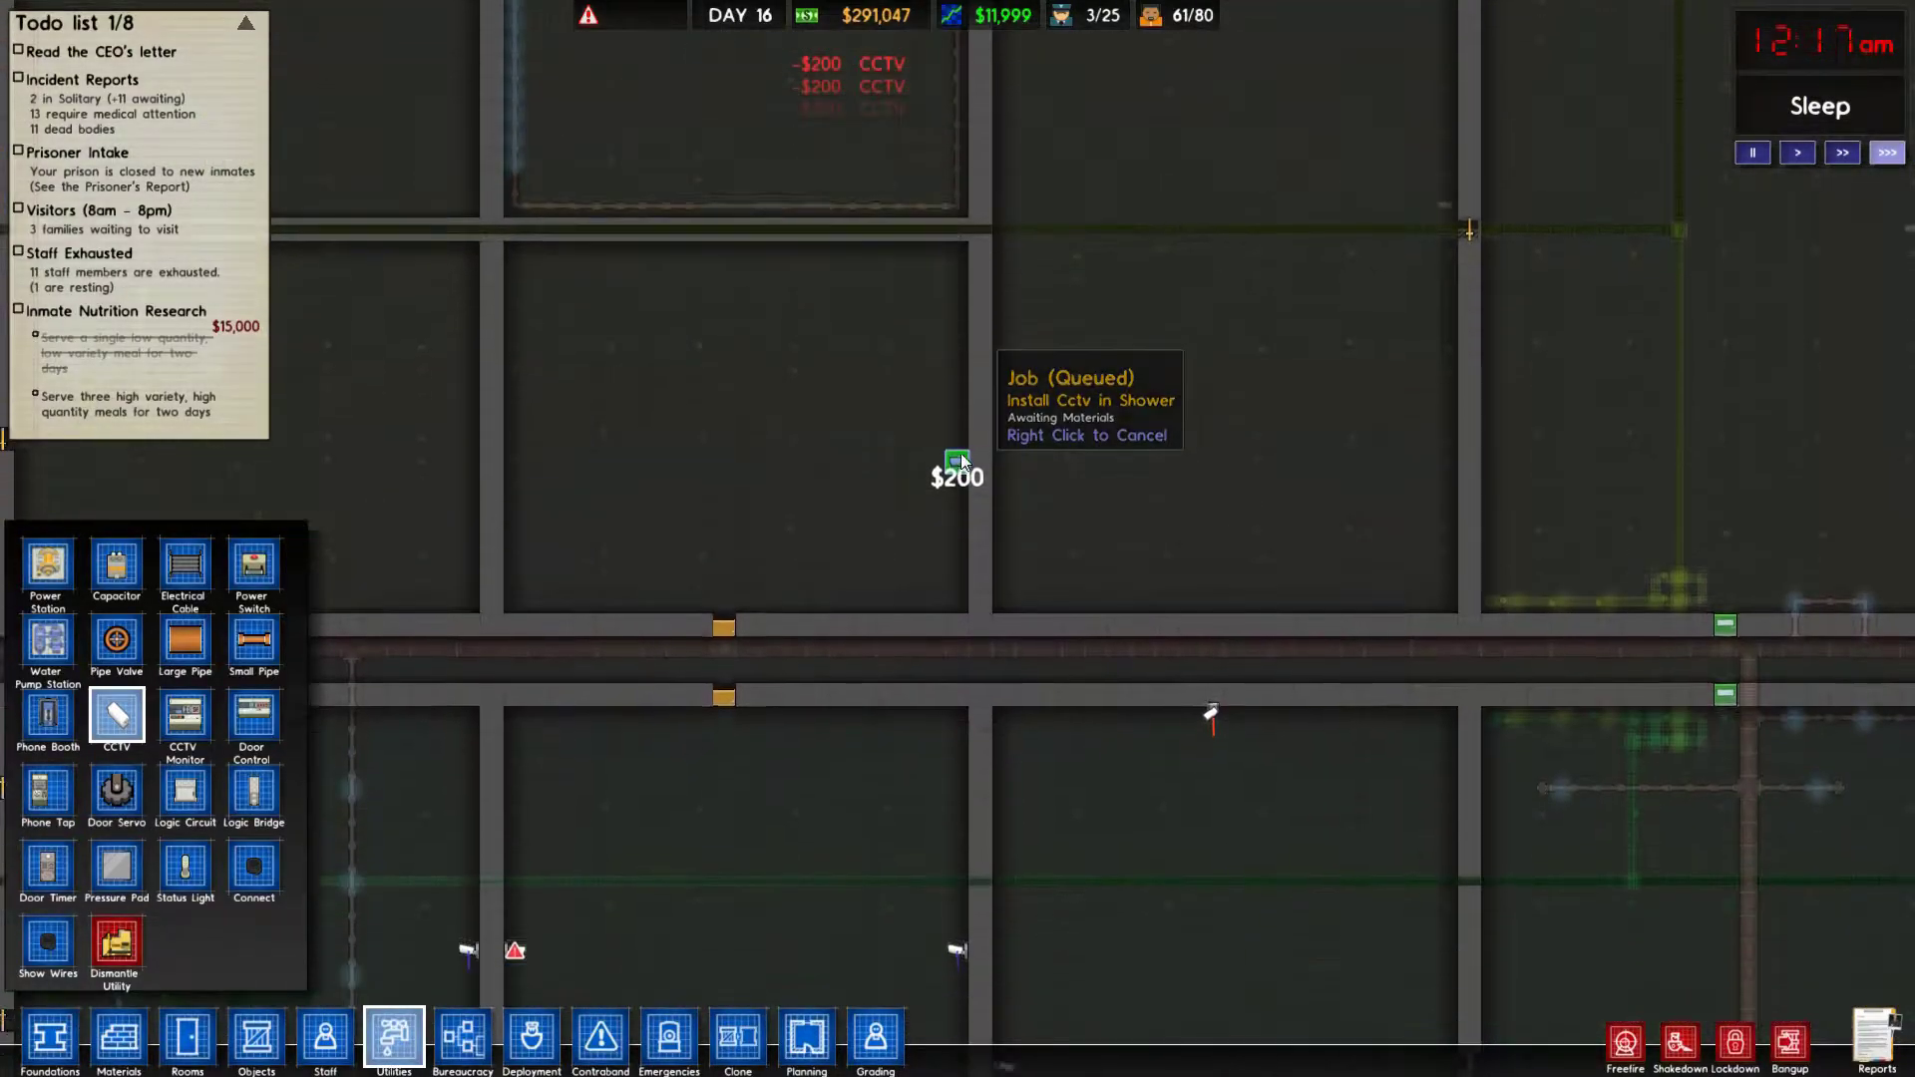
key("s")
Add CCTV cameras nearby, in the workshop and in the laundry.
left_click(961, 424)
key("a")
left_click(890, 397)
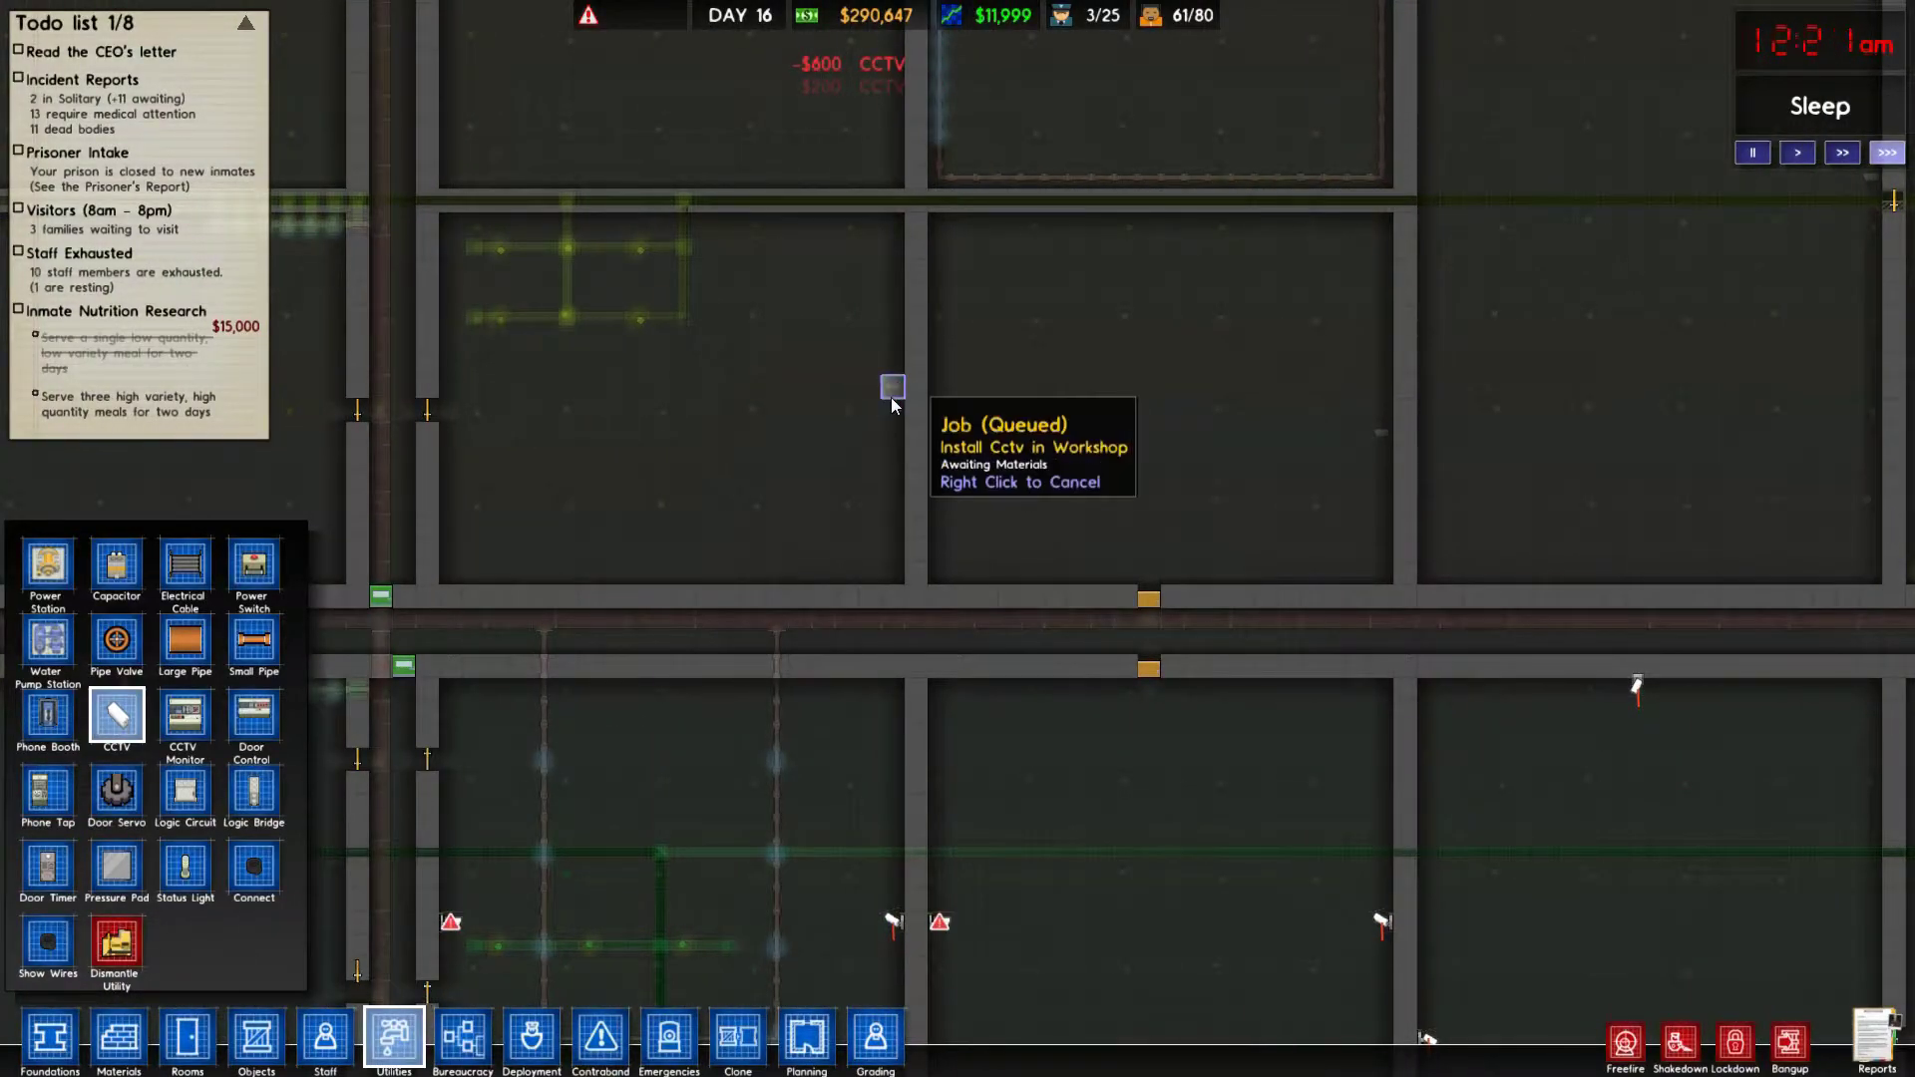
key("w")
key("a")
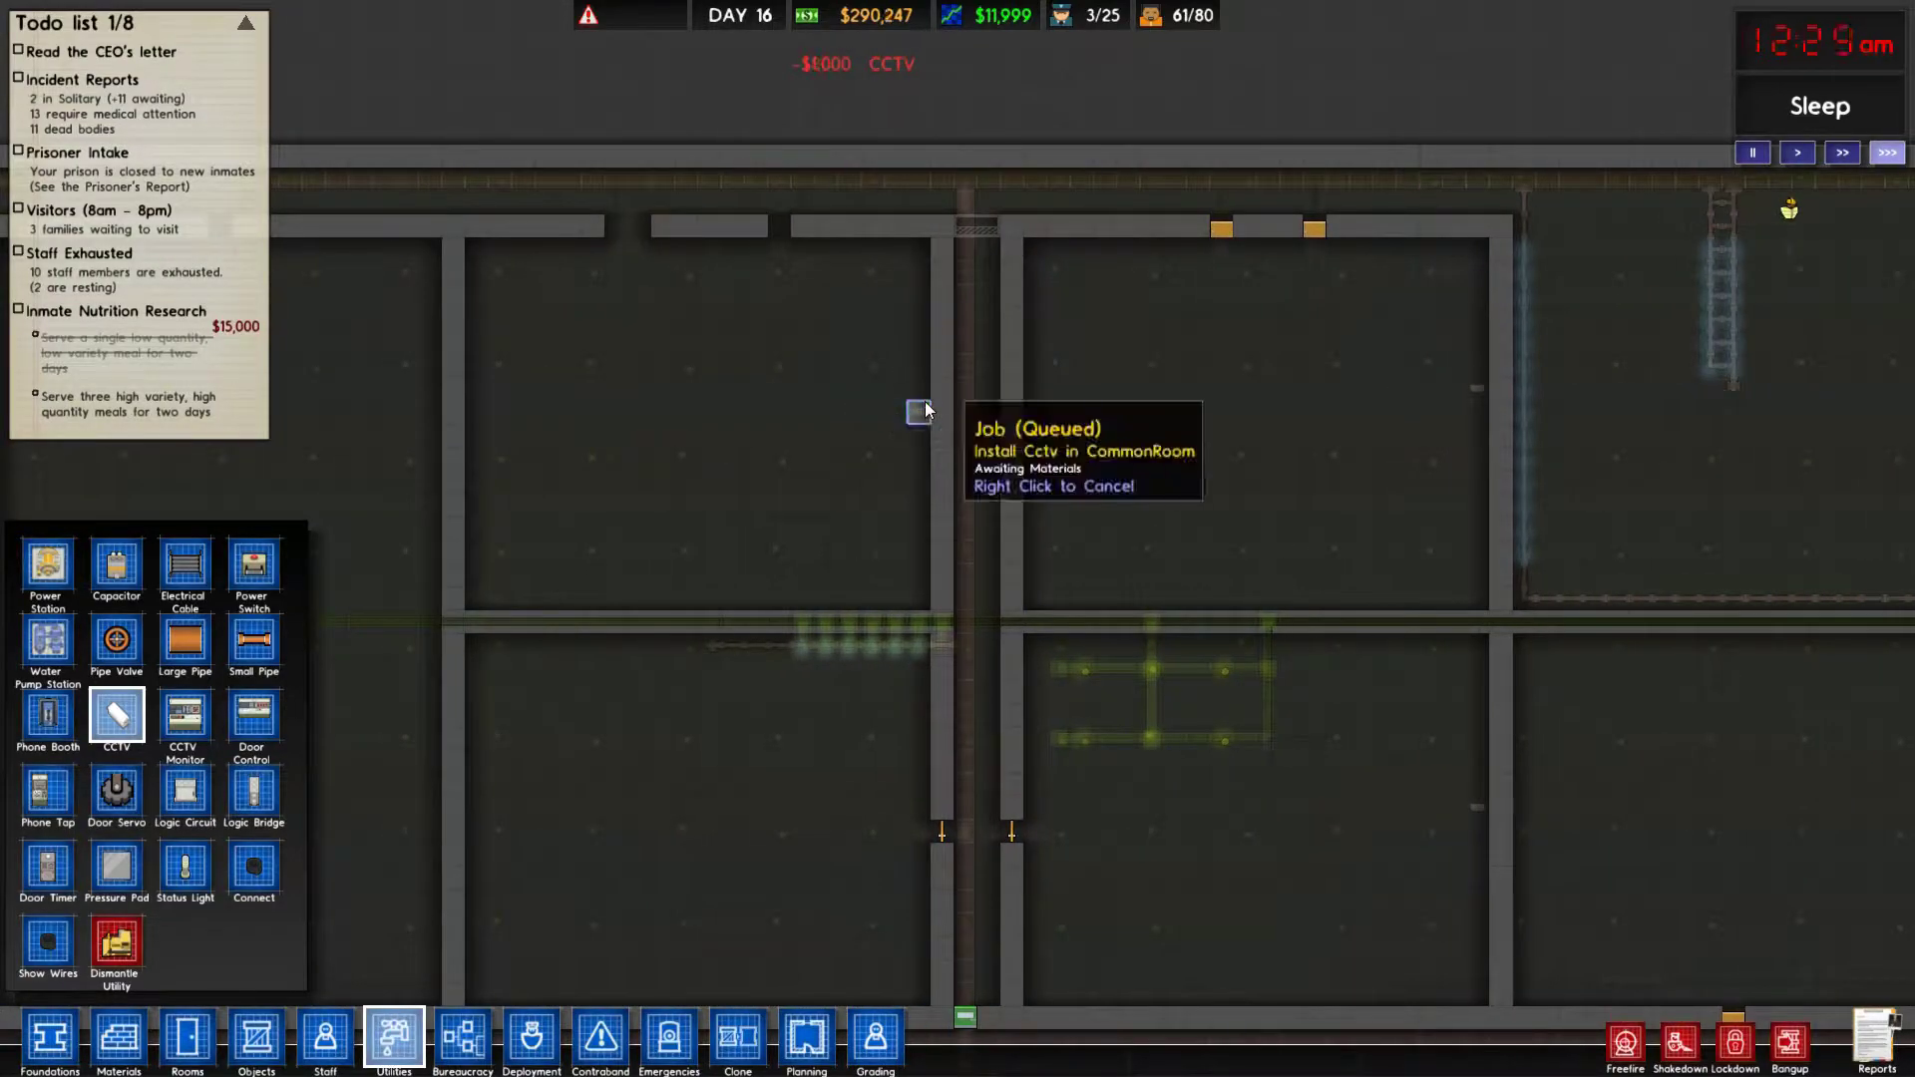
key("s")
key("a")
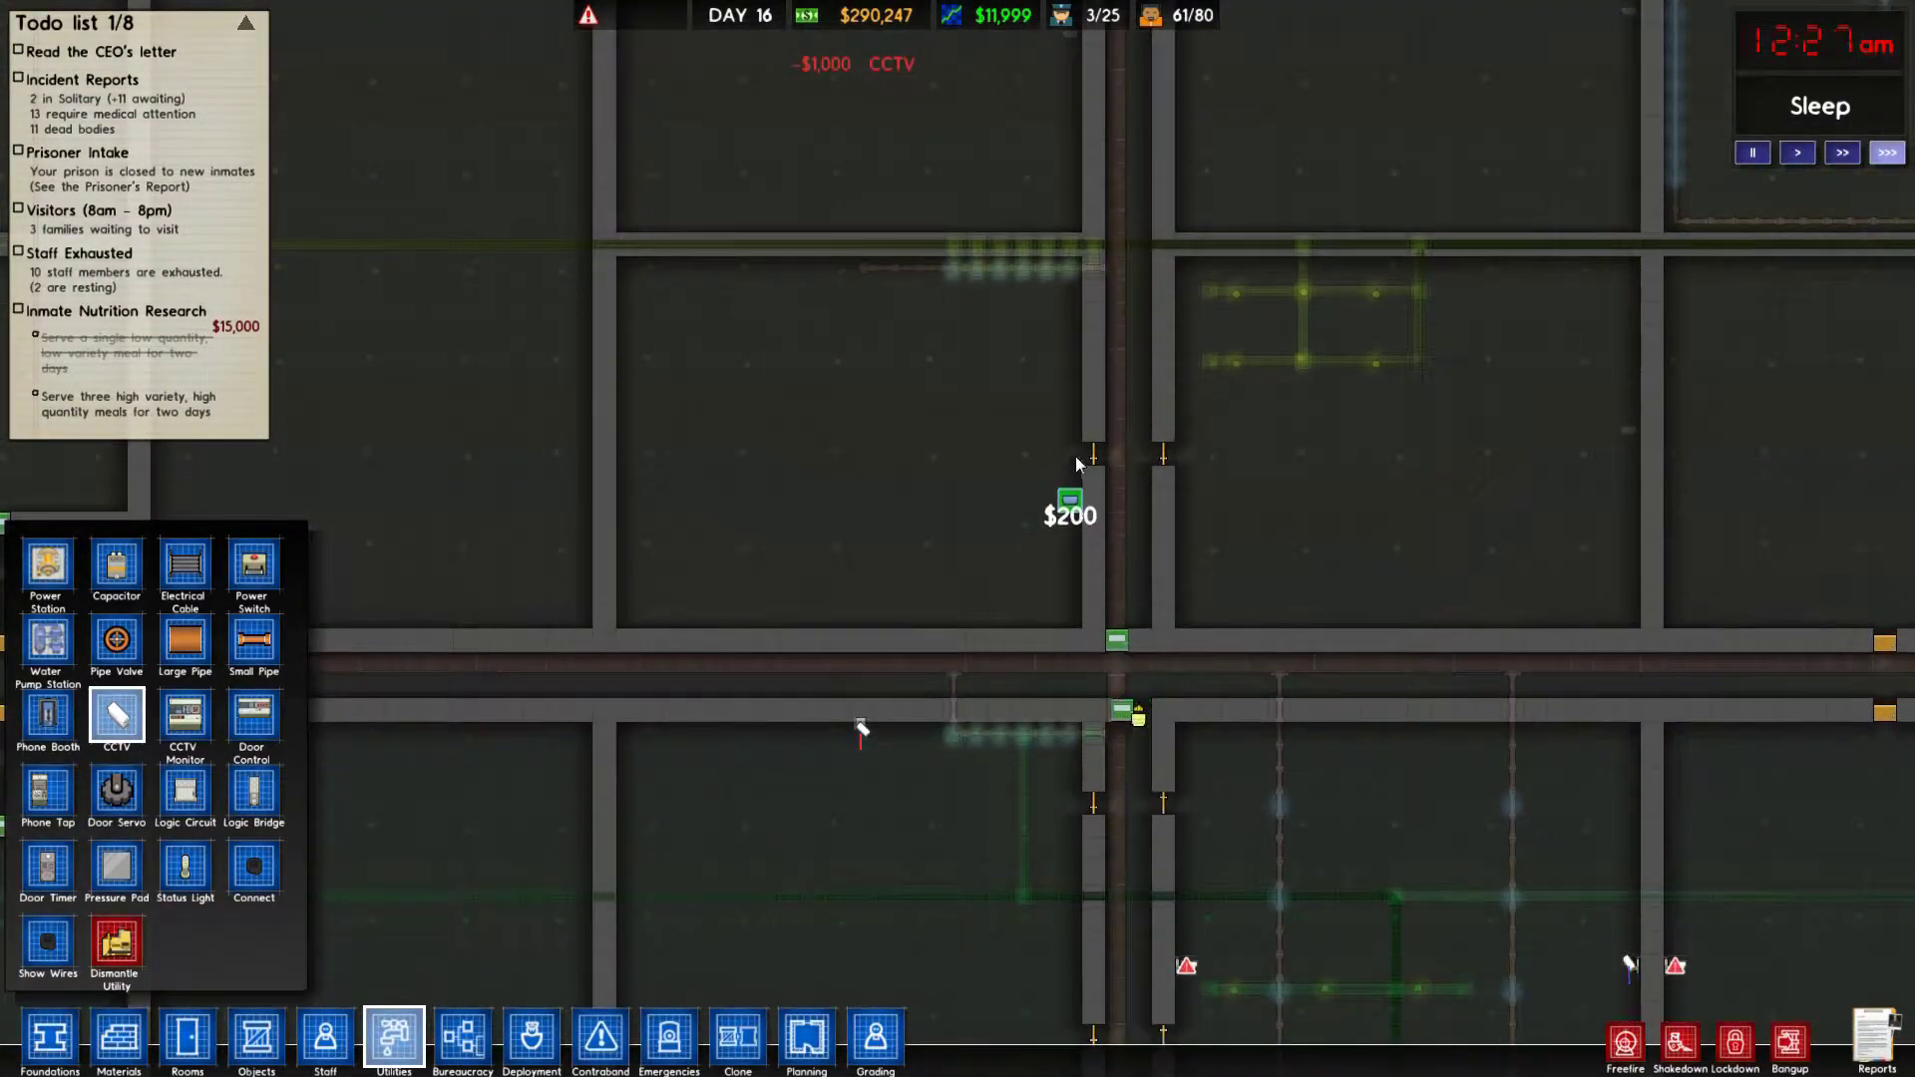
left_click(1071, 405)
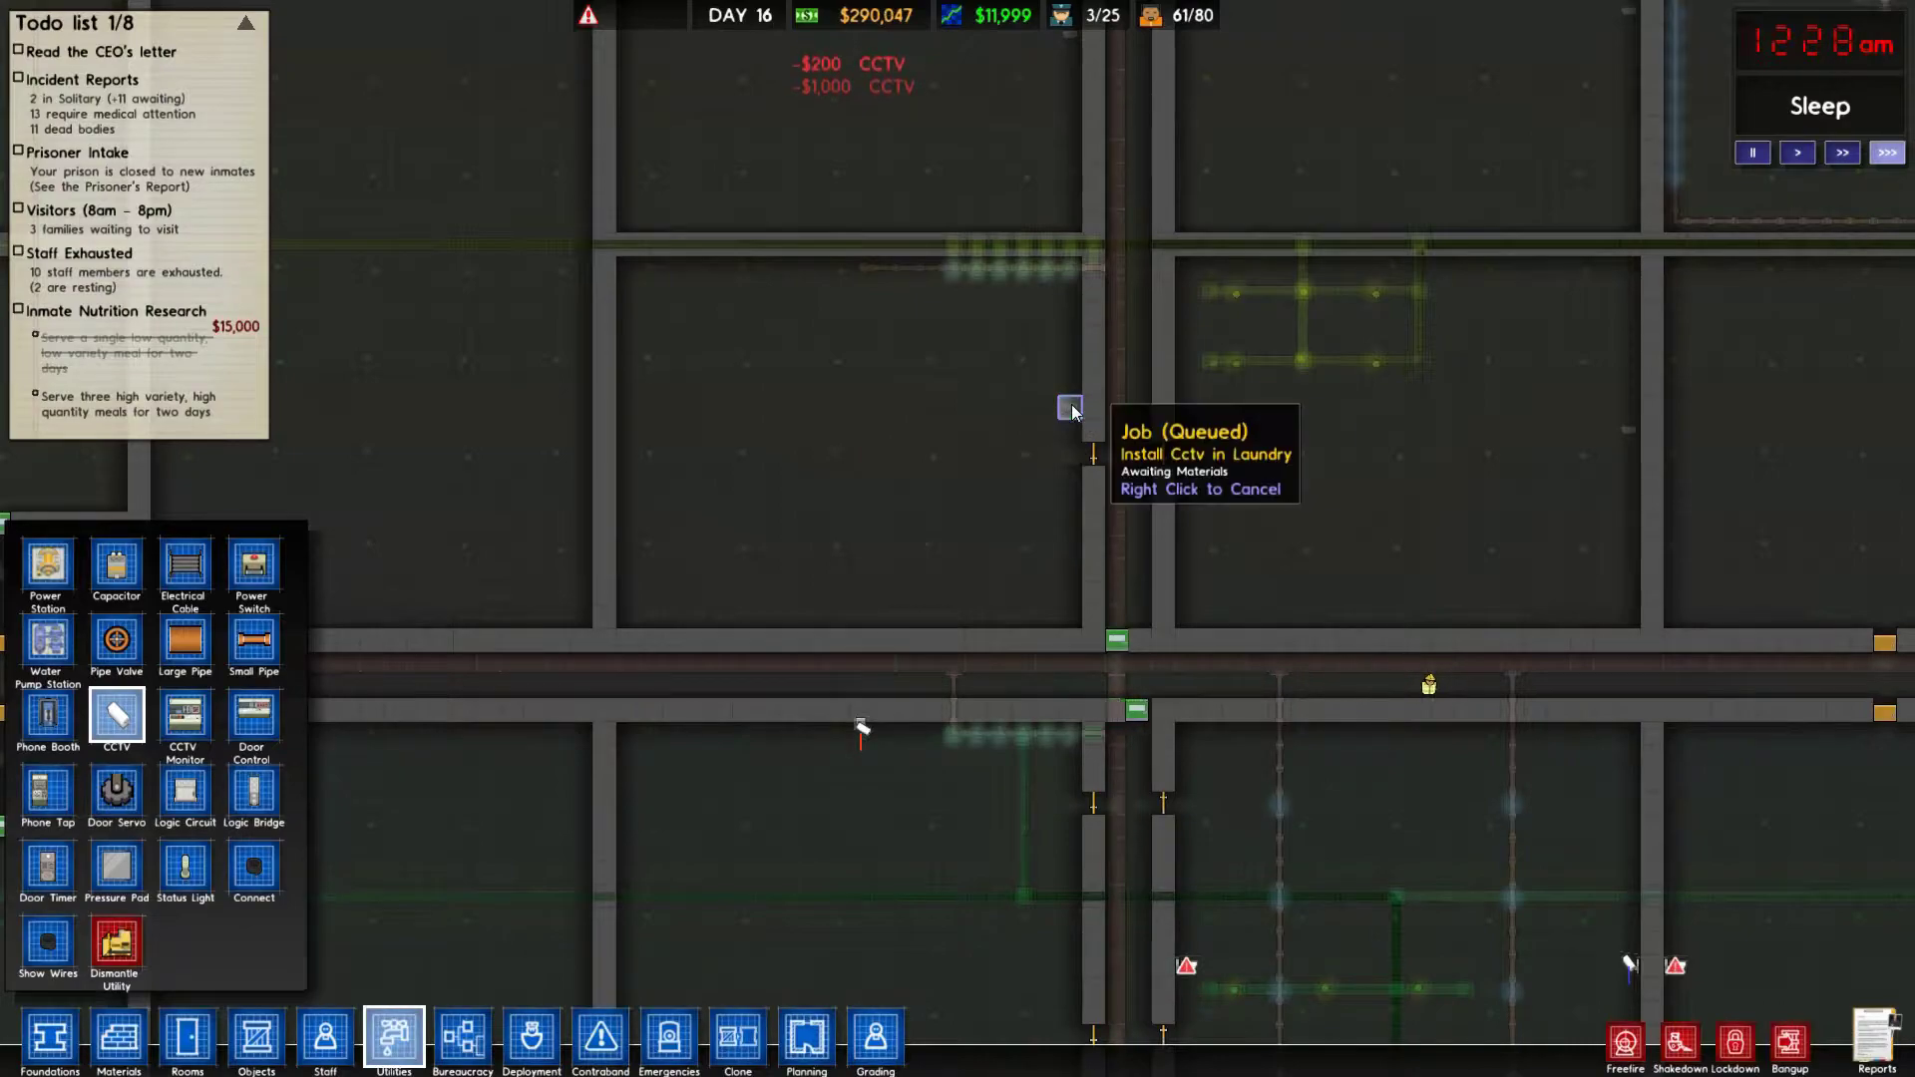
scroll(1072, 405, "up", 2)
scroll(1071, 404, "down", 3)
key("d")
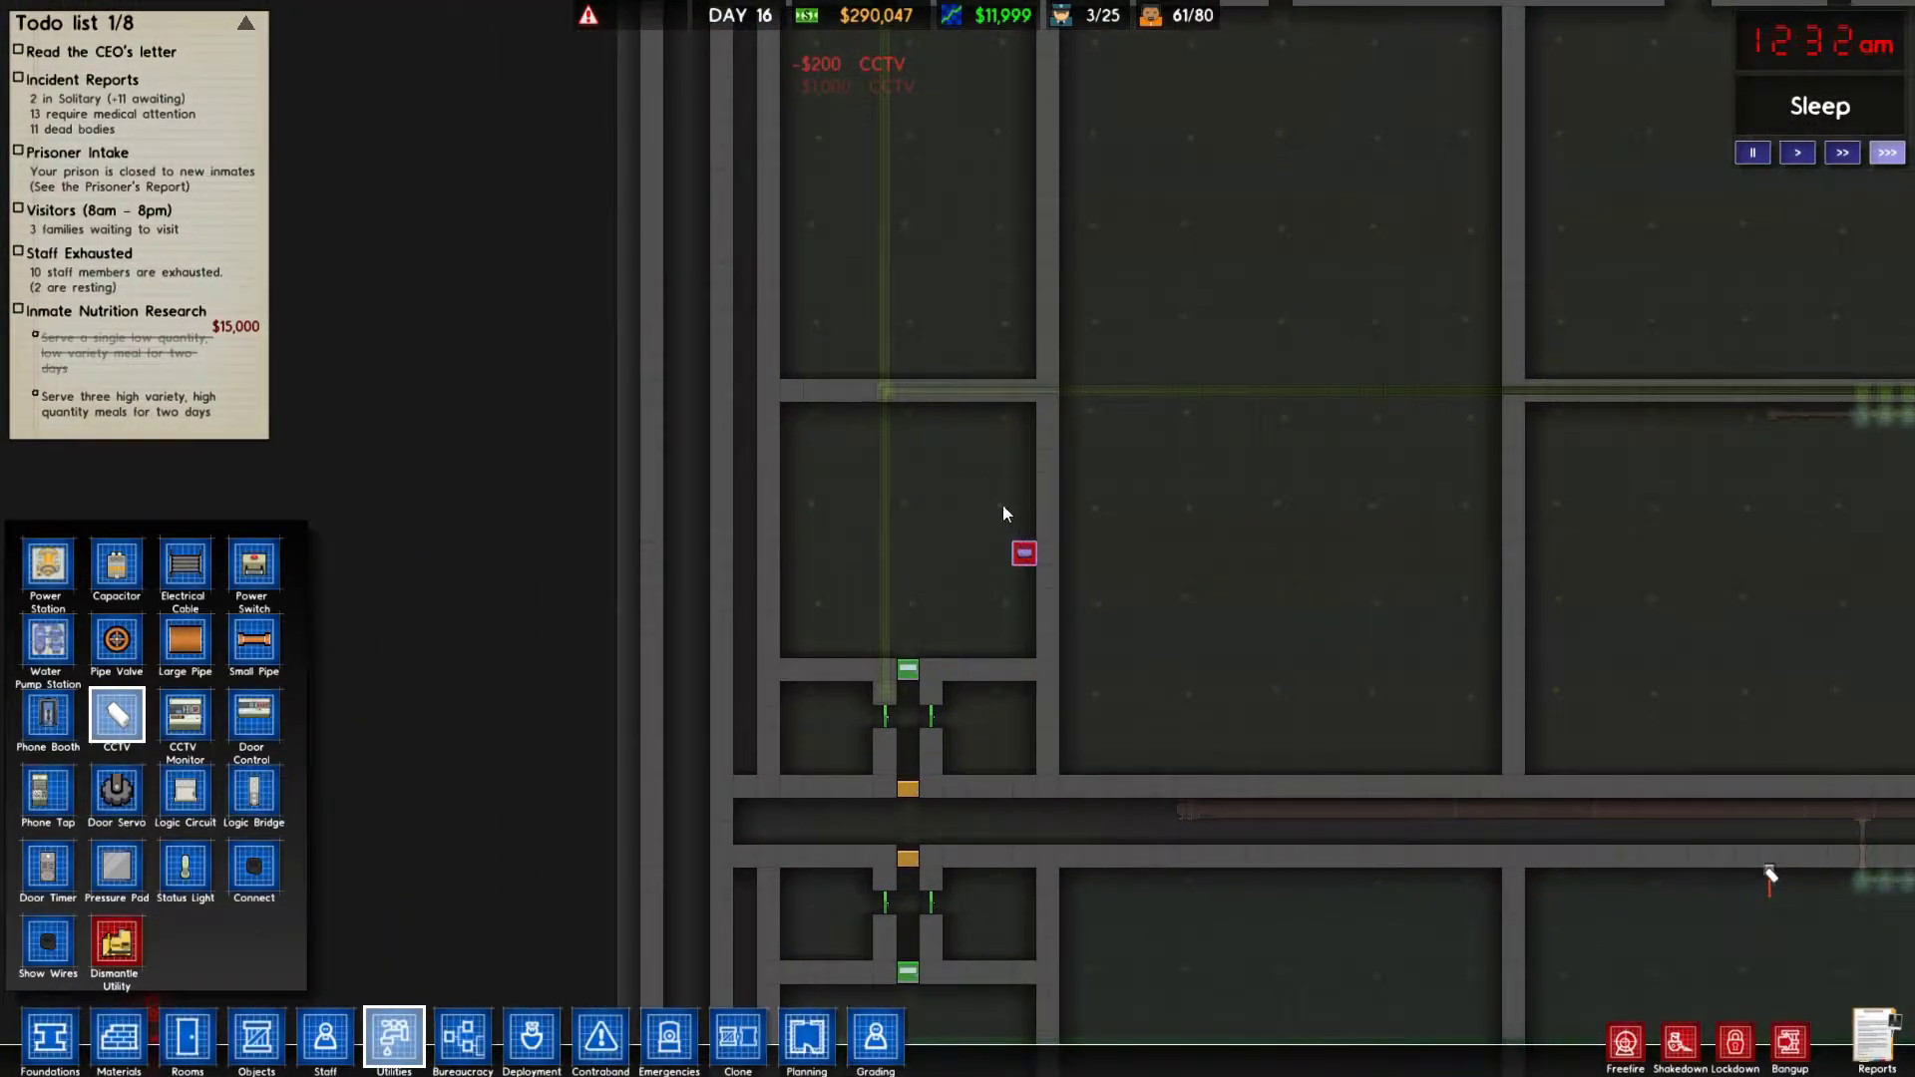
Place CCTV cameras in another room and in the medical ward.
left_click(929, 422)
scroll(926, 439, "up", 4)
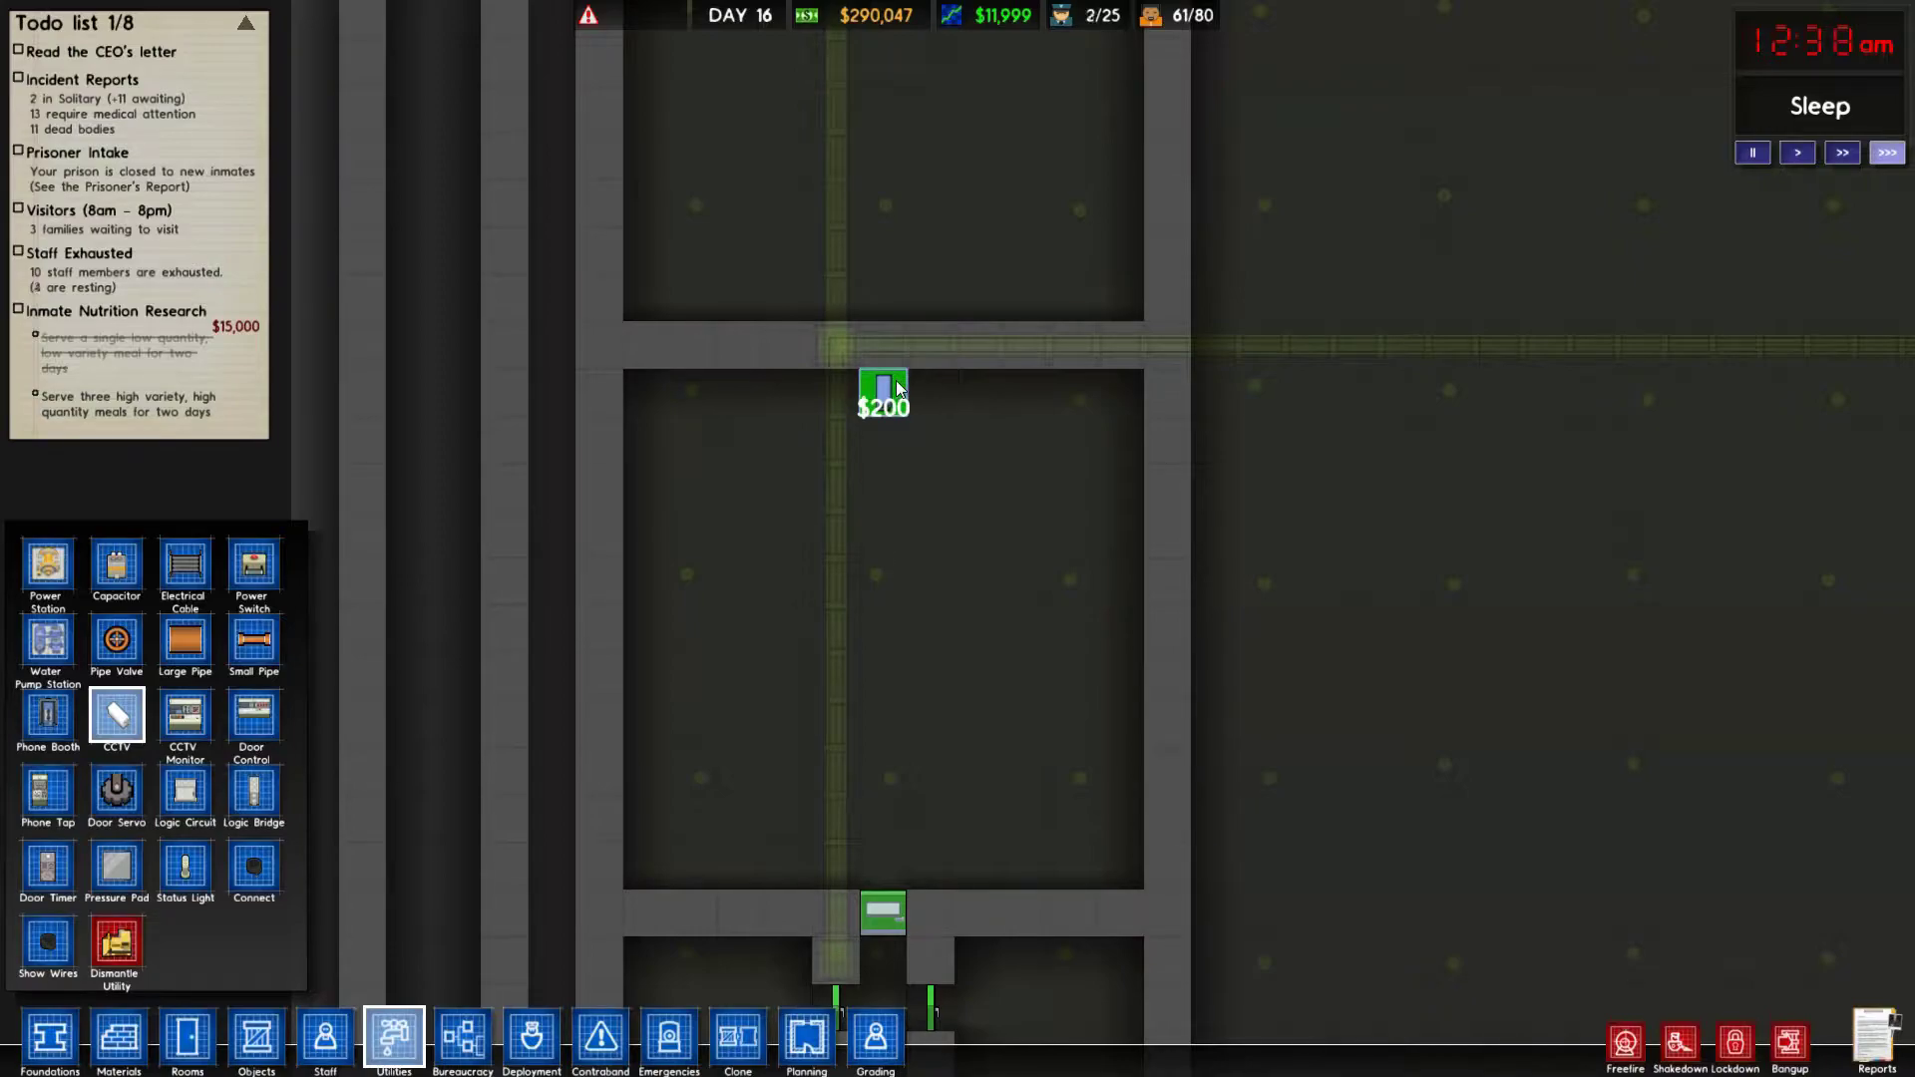
left_click(896, 386)
key("s")
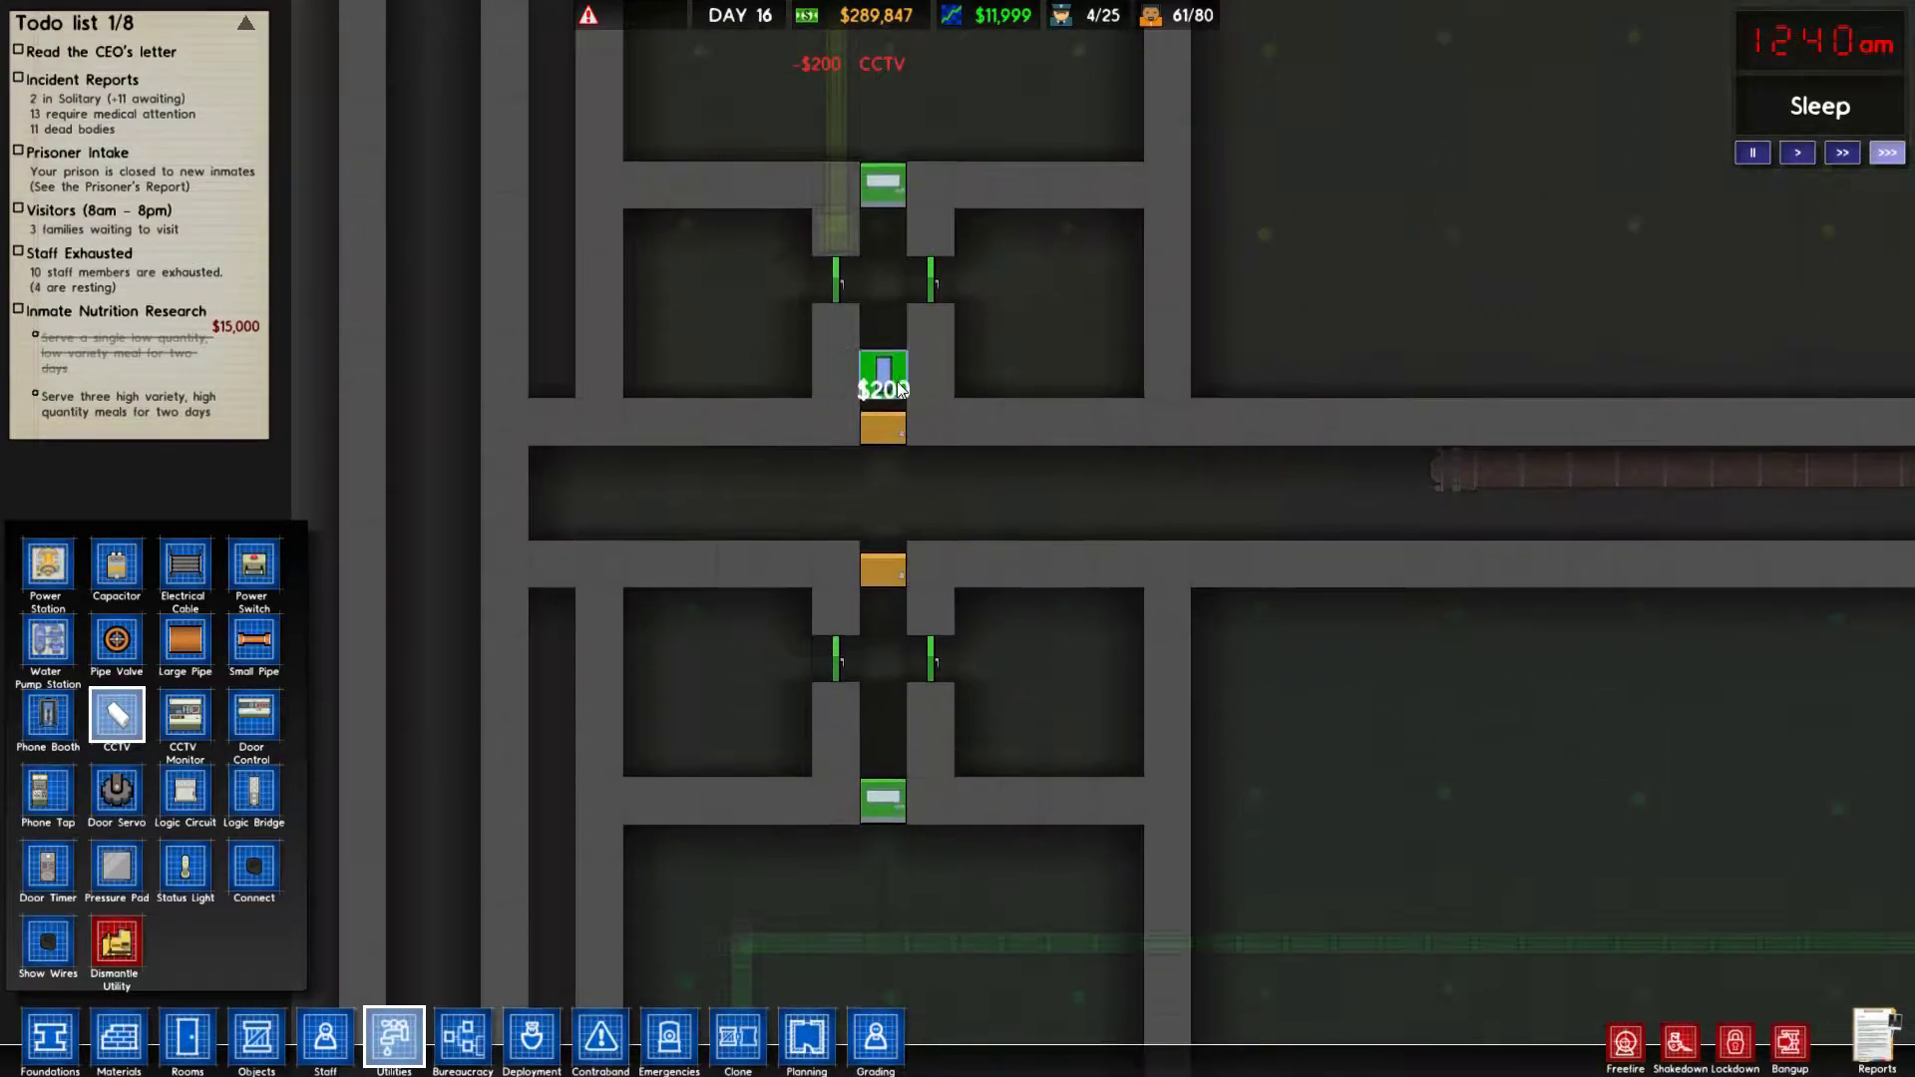
scroll(896, 386, "down", 4)
key("w")
left_click(924, 373)
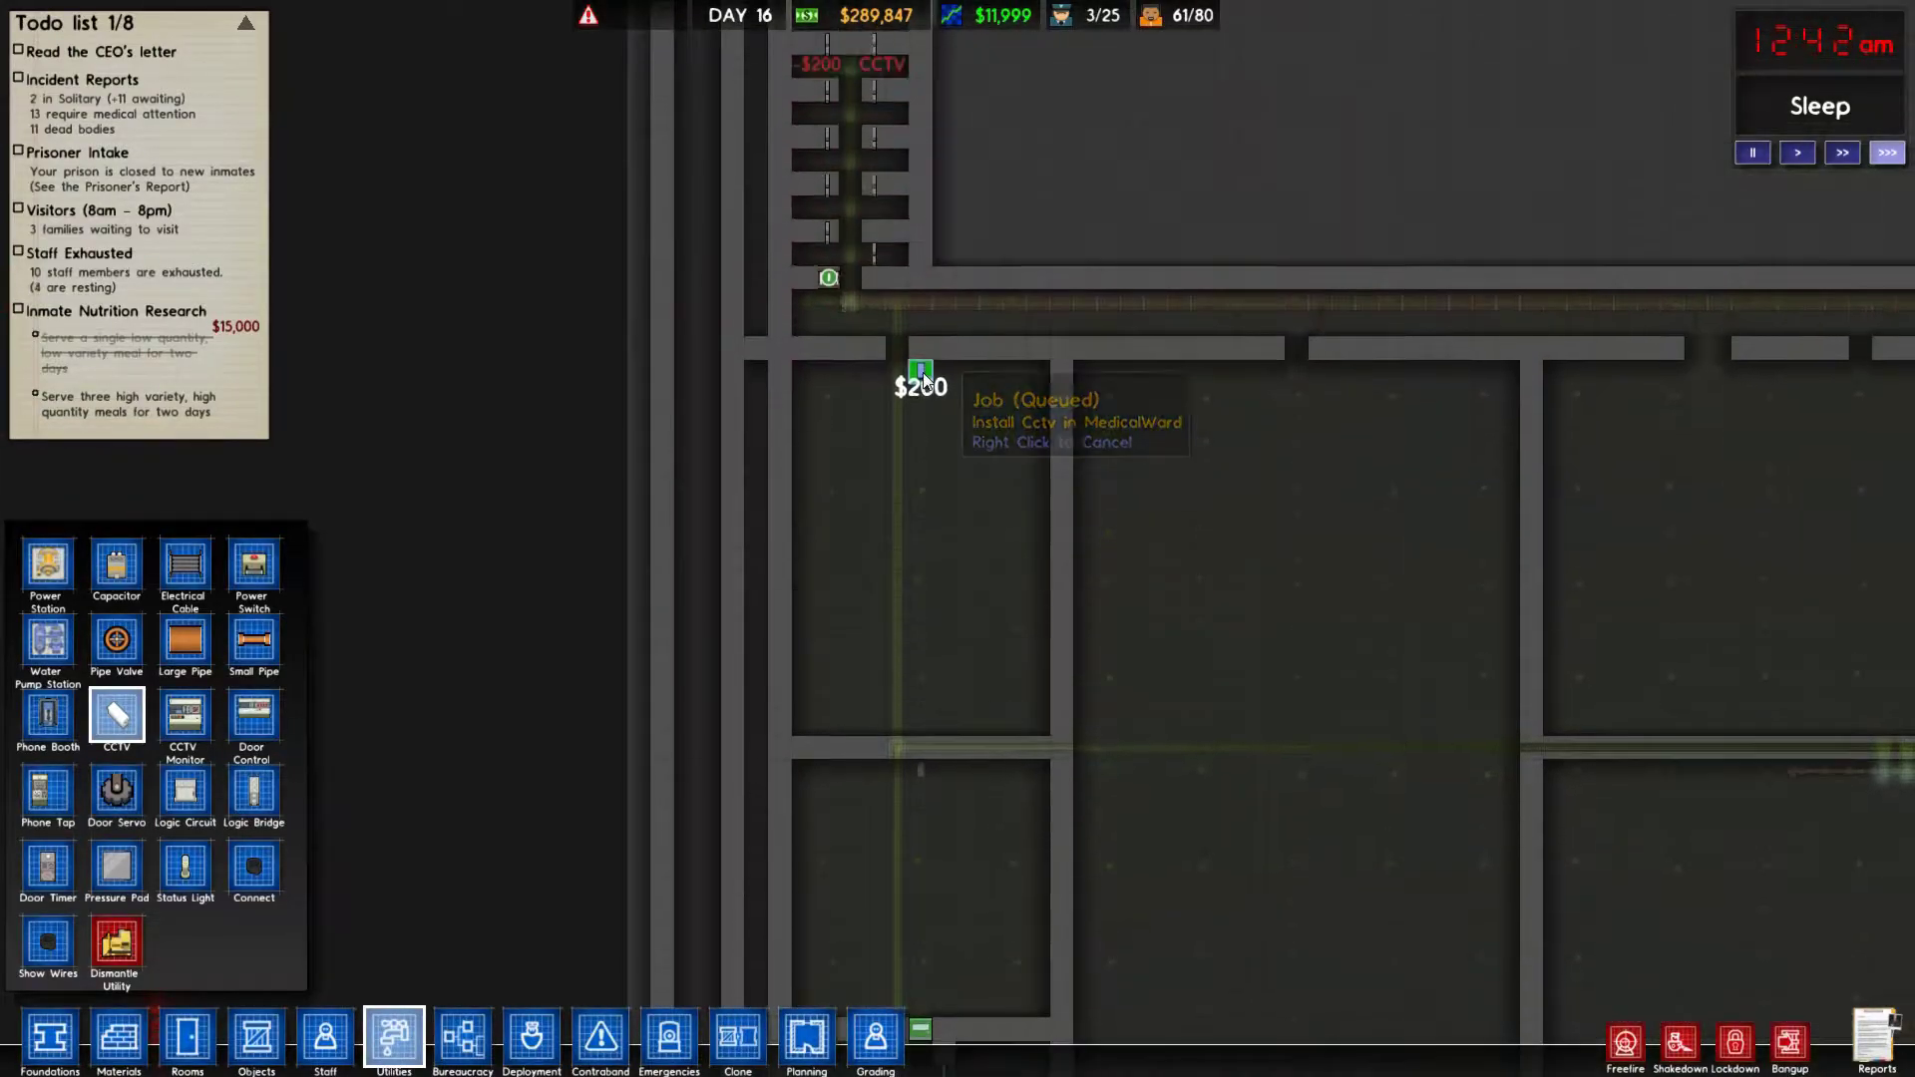
scroll(923, 381, "down", 3)
scroll(1115, 479, "up", 3)
scroll(1126, 496, "up", 4)
scroll(1125, 496, "down", 3)
Place one more CCTV camera, then cancel camera placement.
key("d")
key("a")
key("s")
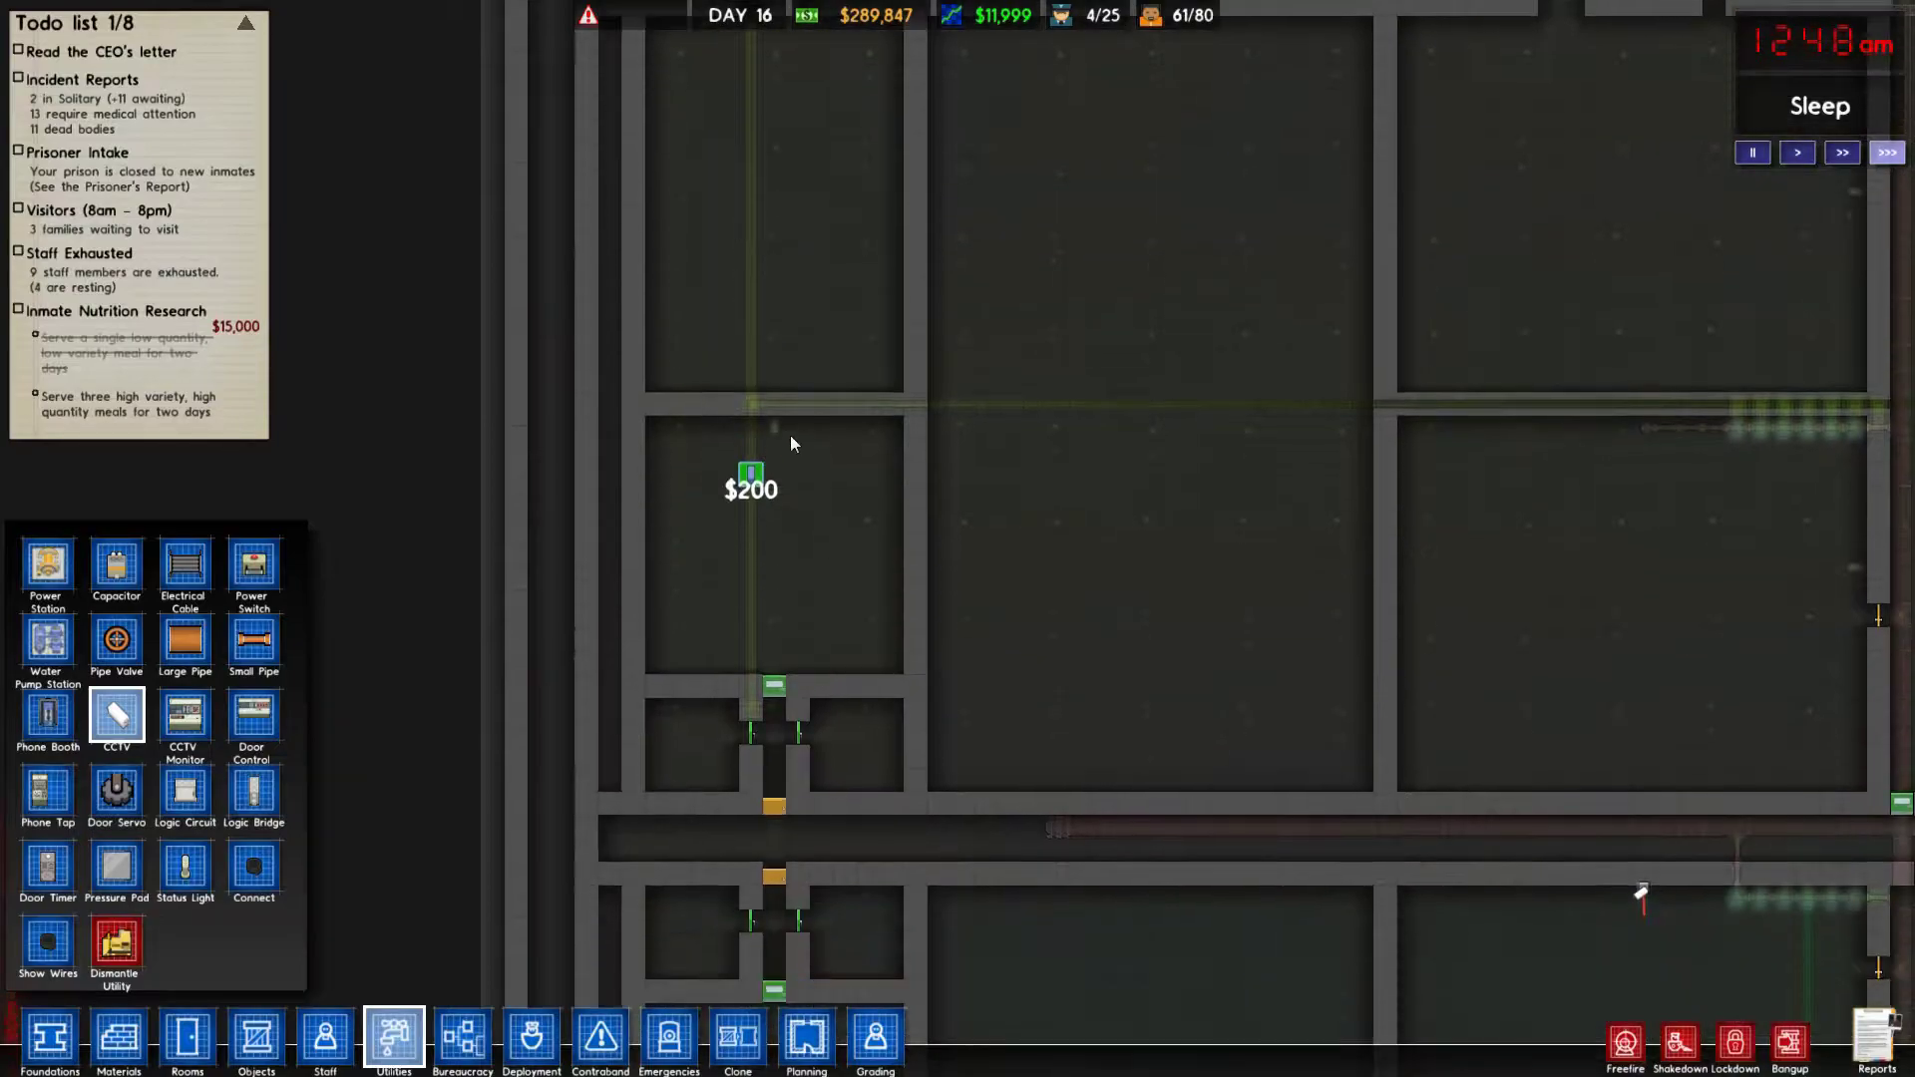
scroll(791, 426, "up", 4)
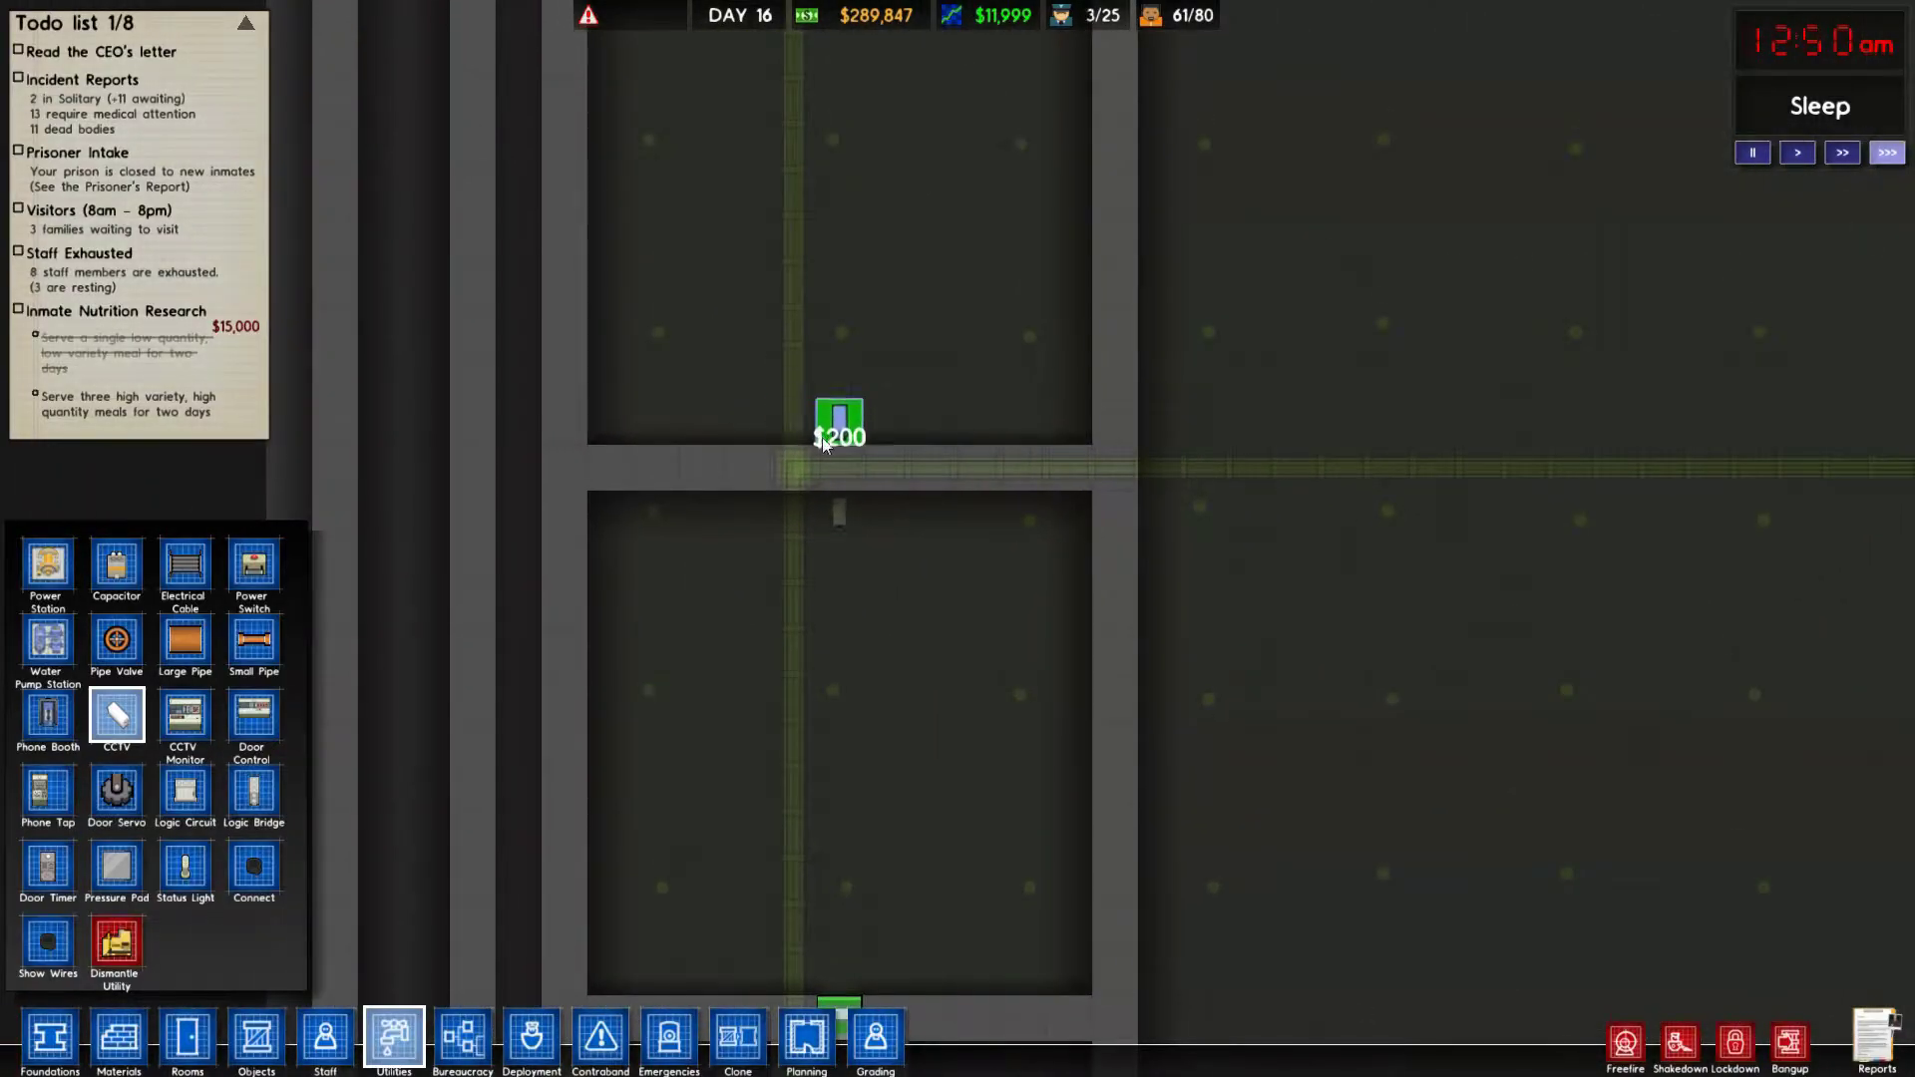
left_click(822, 436)
scroll(1099, 319, "down", 3)
key("d")
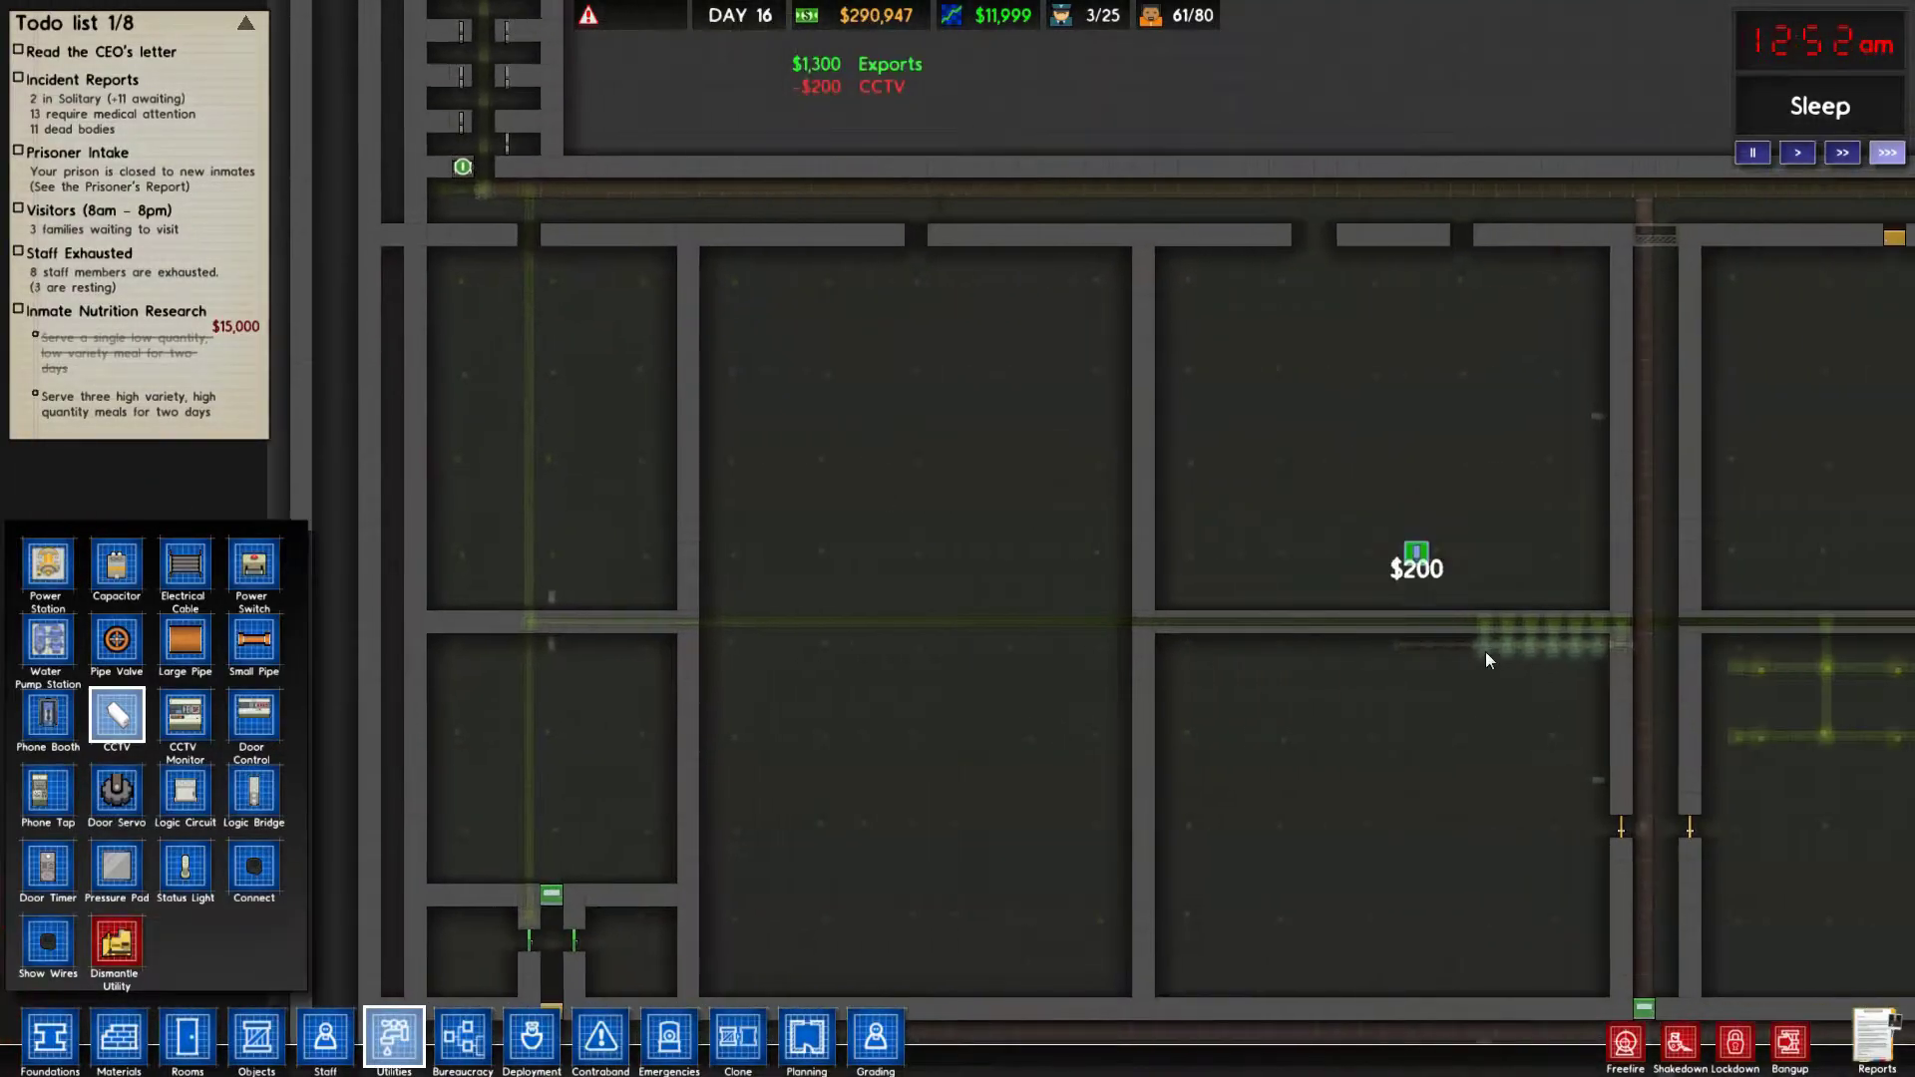
right_click(1485, 651)
key("d")
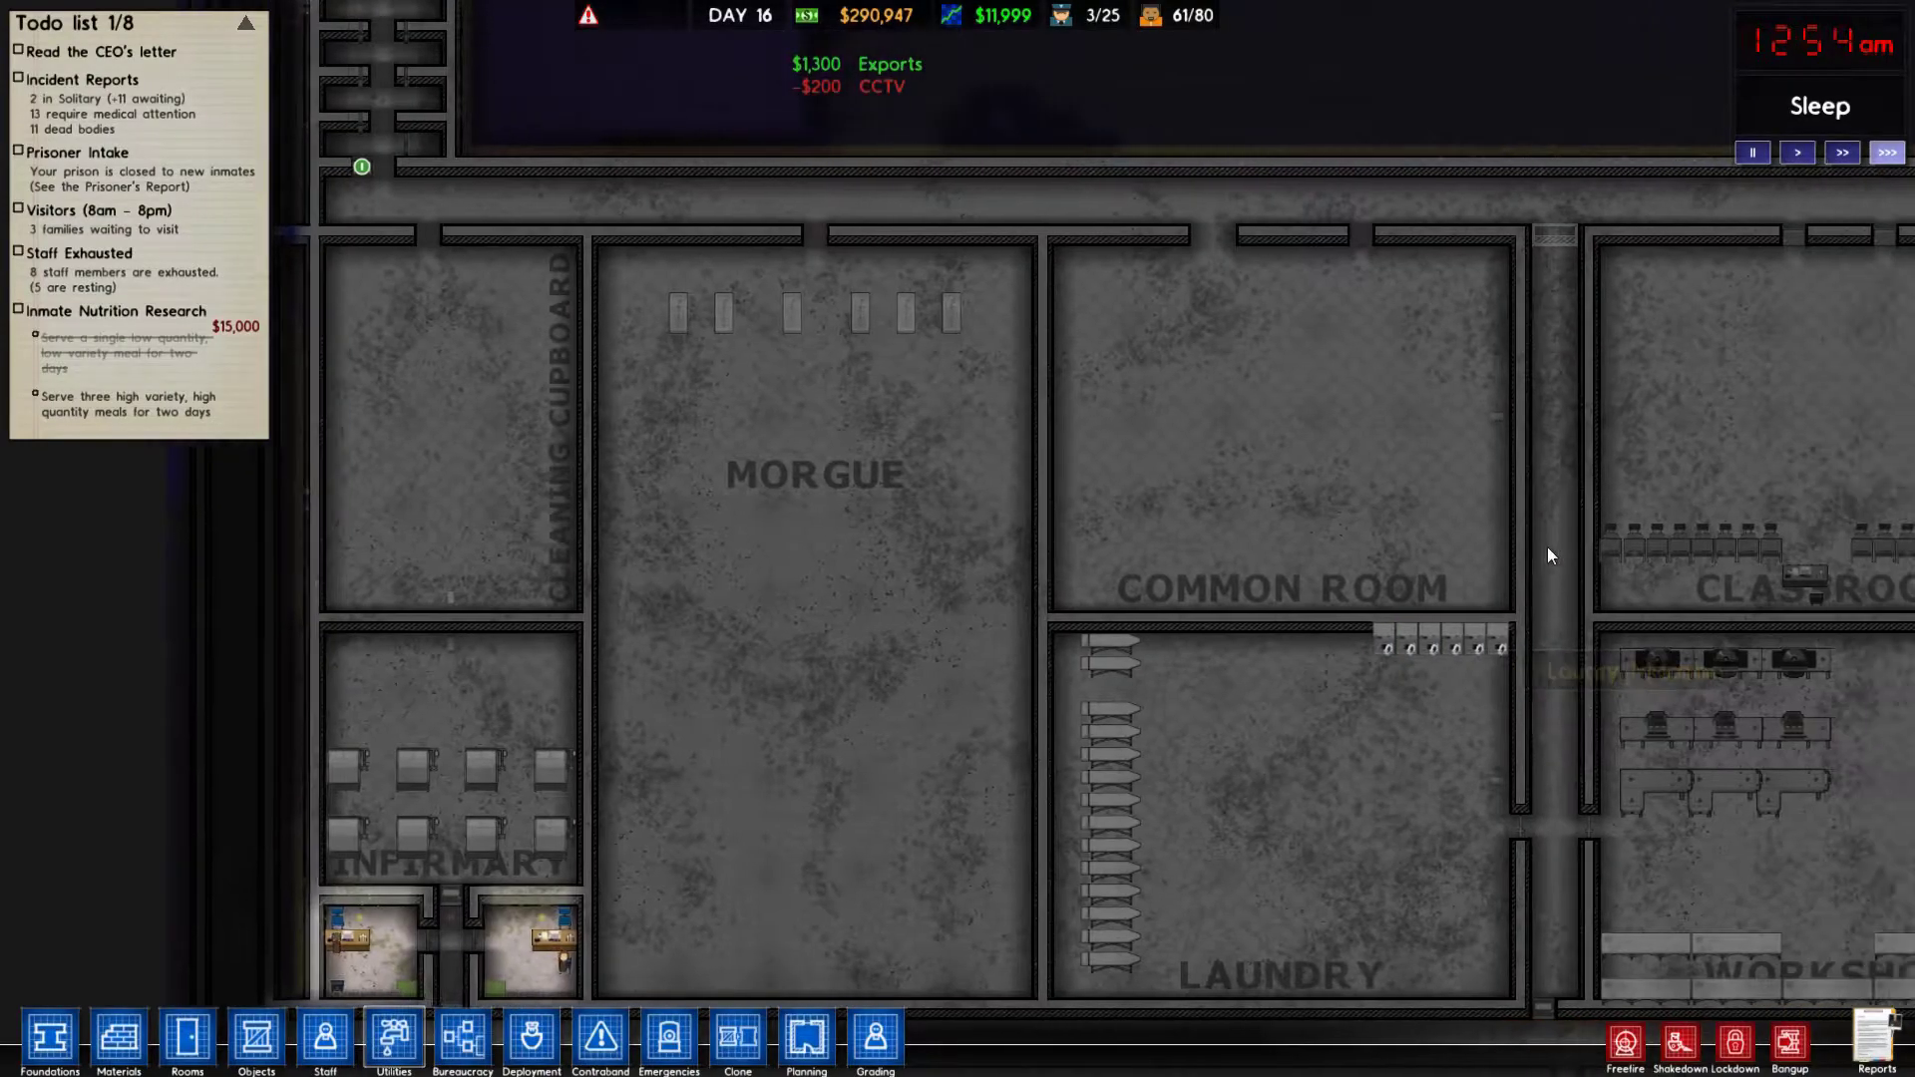
key("d")
key("d")
key("d")
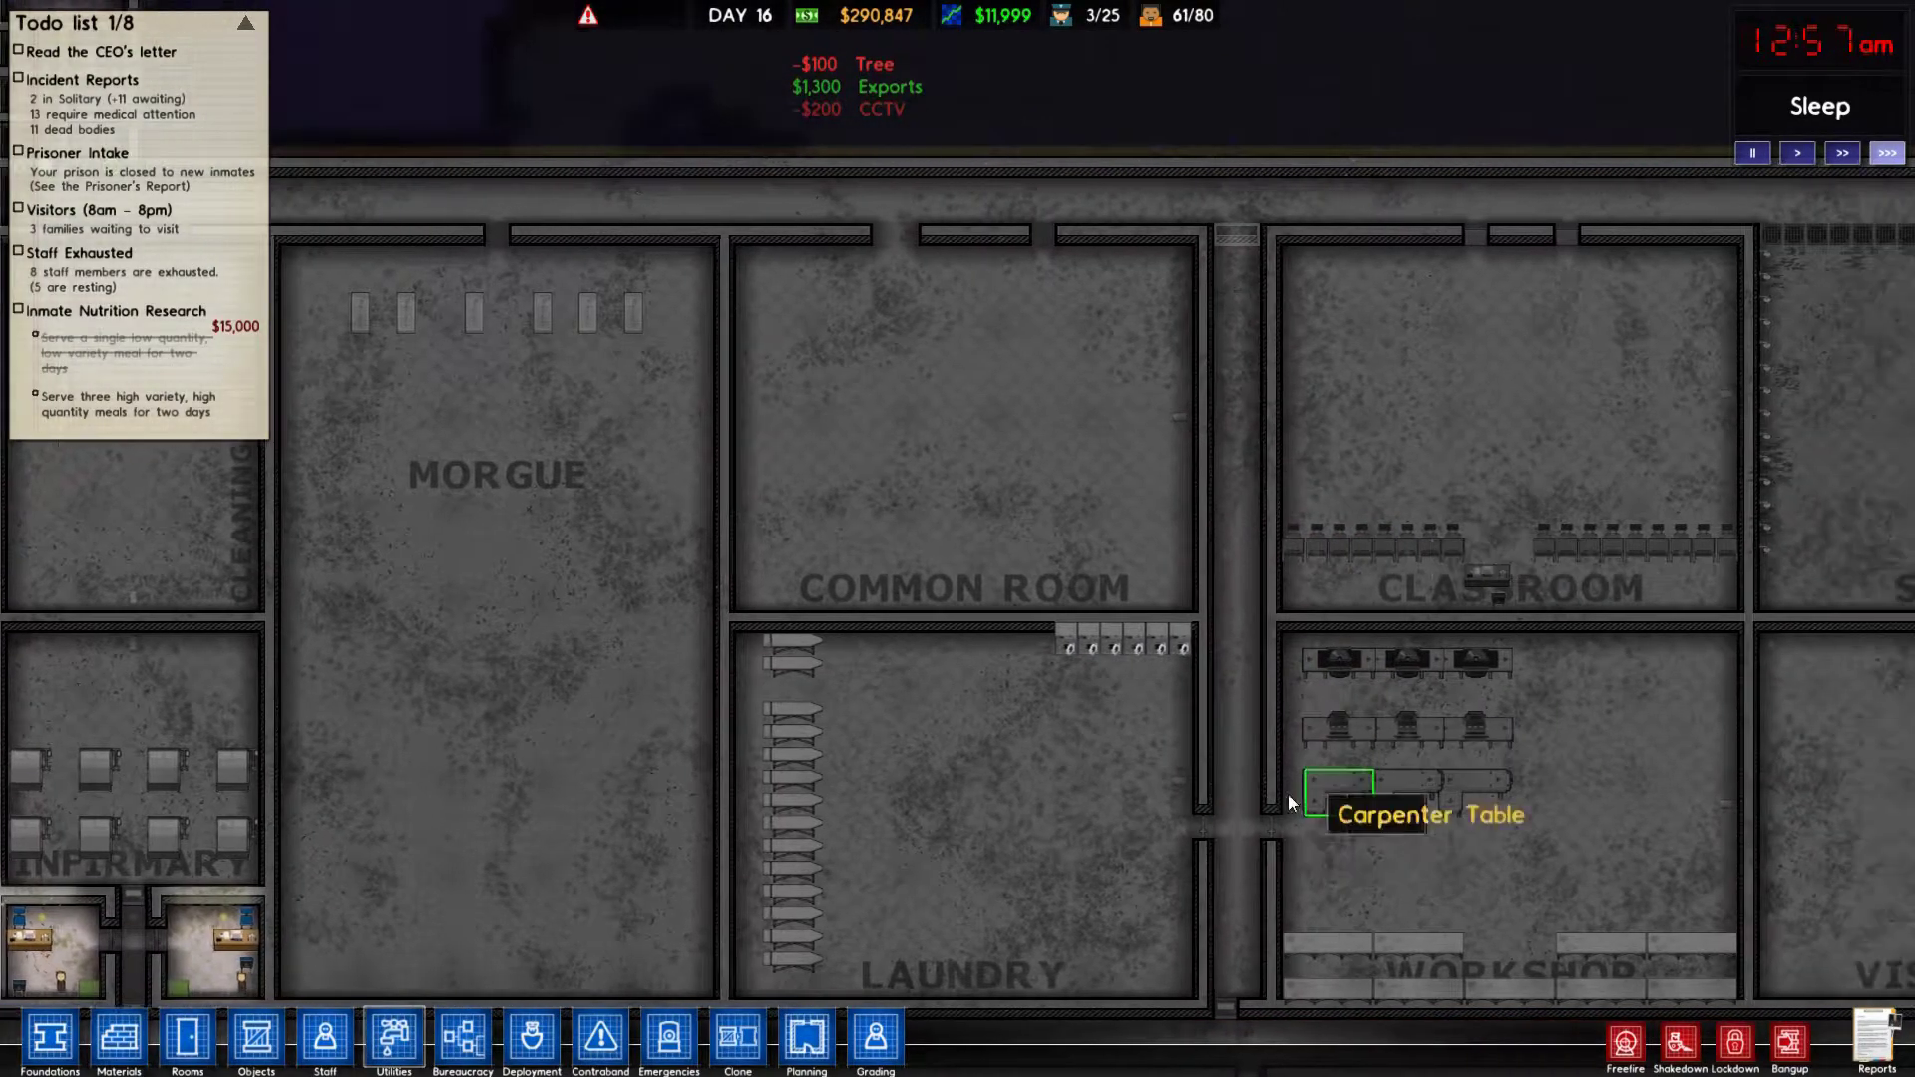
scroll(1432, 684, "down", 3)
key("d")
scroll(1432, 684, "down", 3)
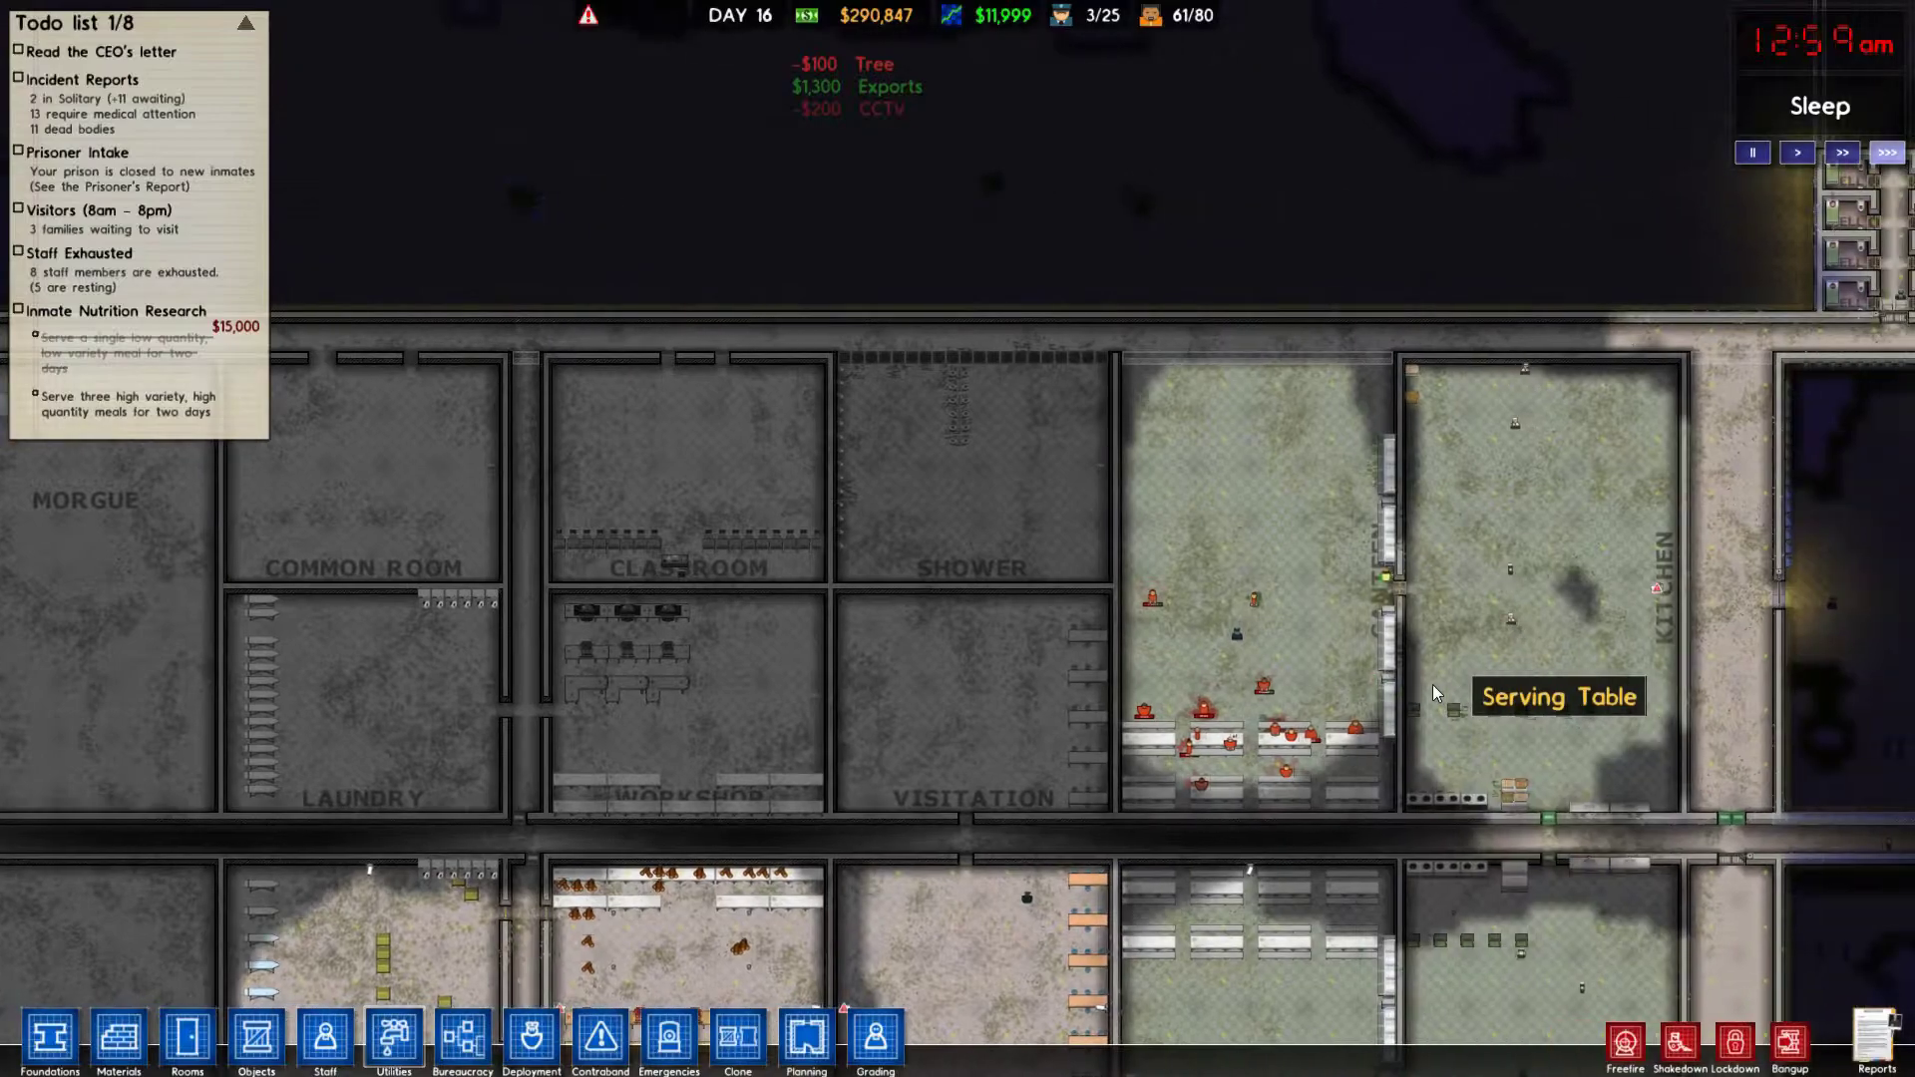
key("d")
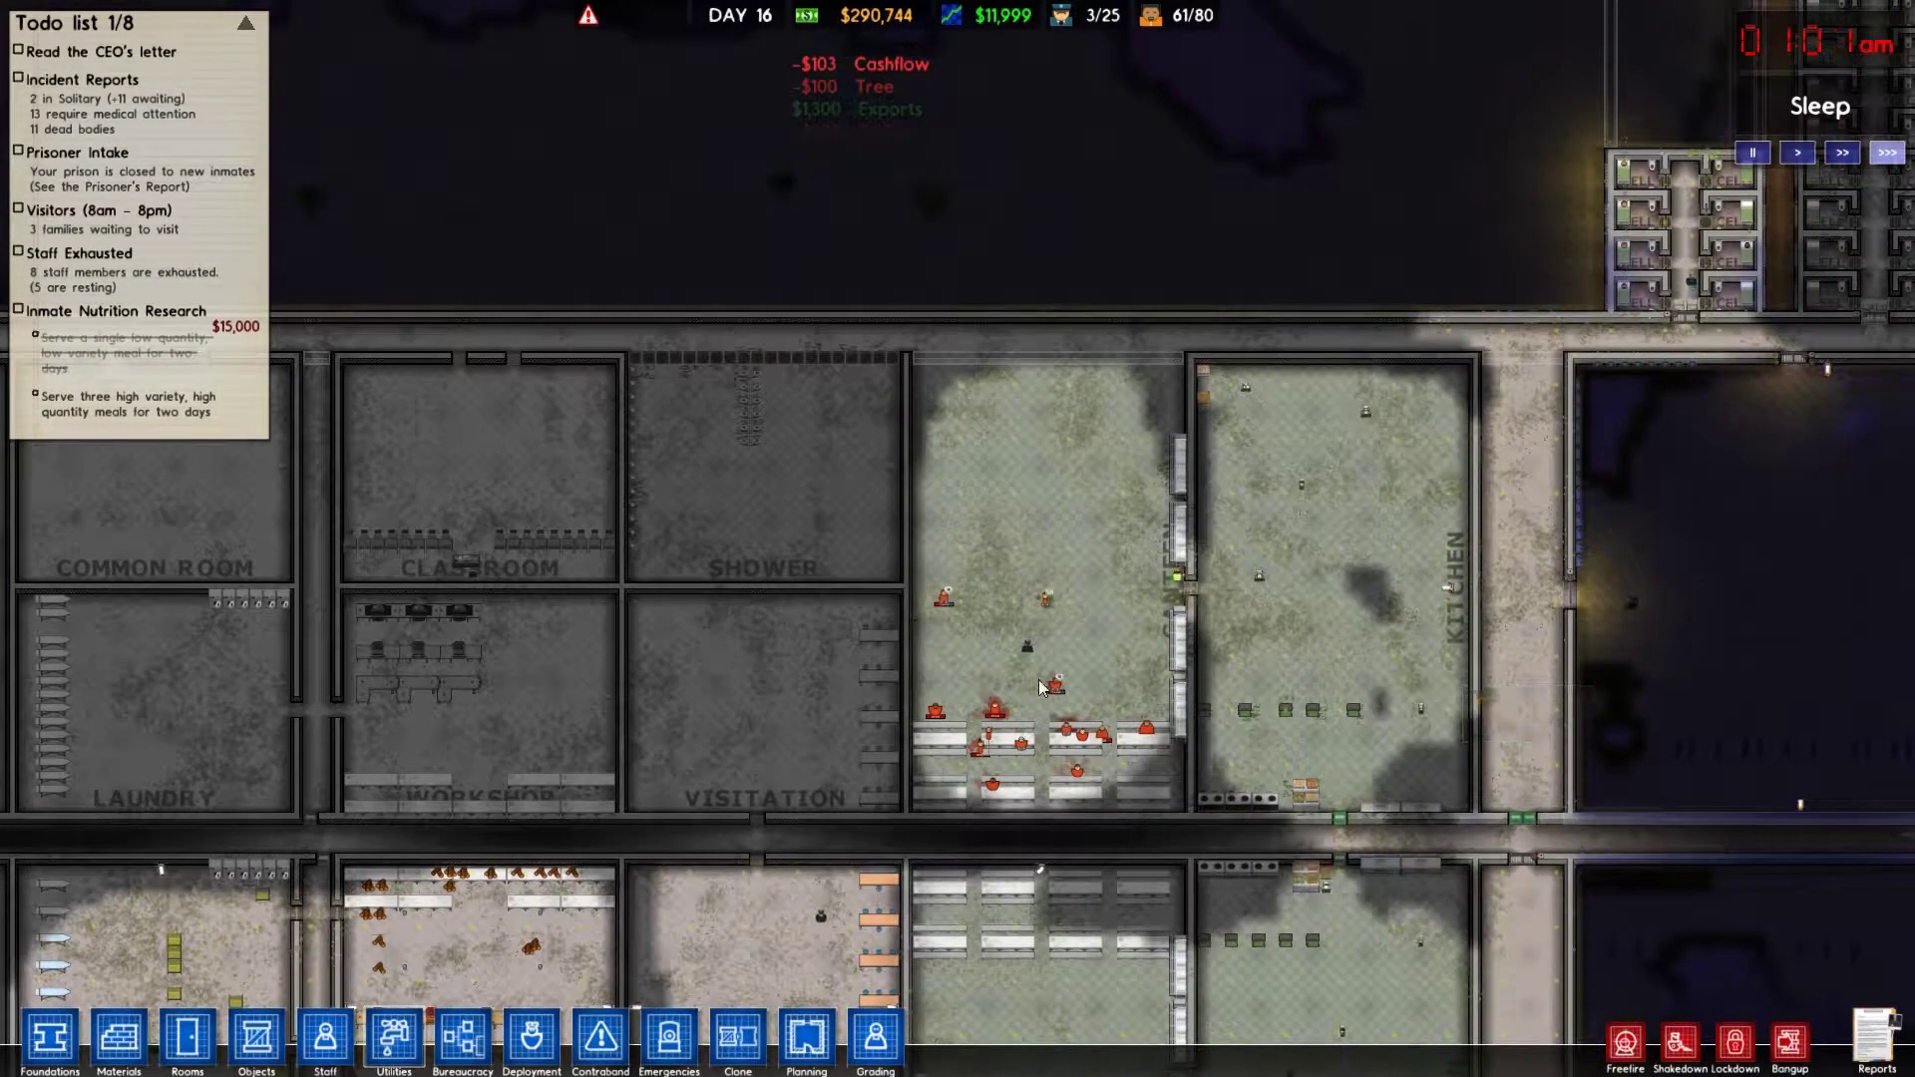
scroll(1038, 682, "up", 4)
scroll(1038, 682, "up", 3)
scroll(1036, 682, "up", 2)
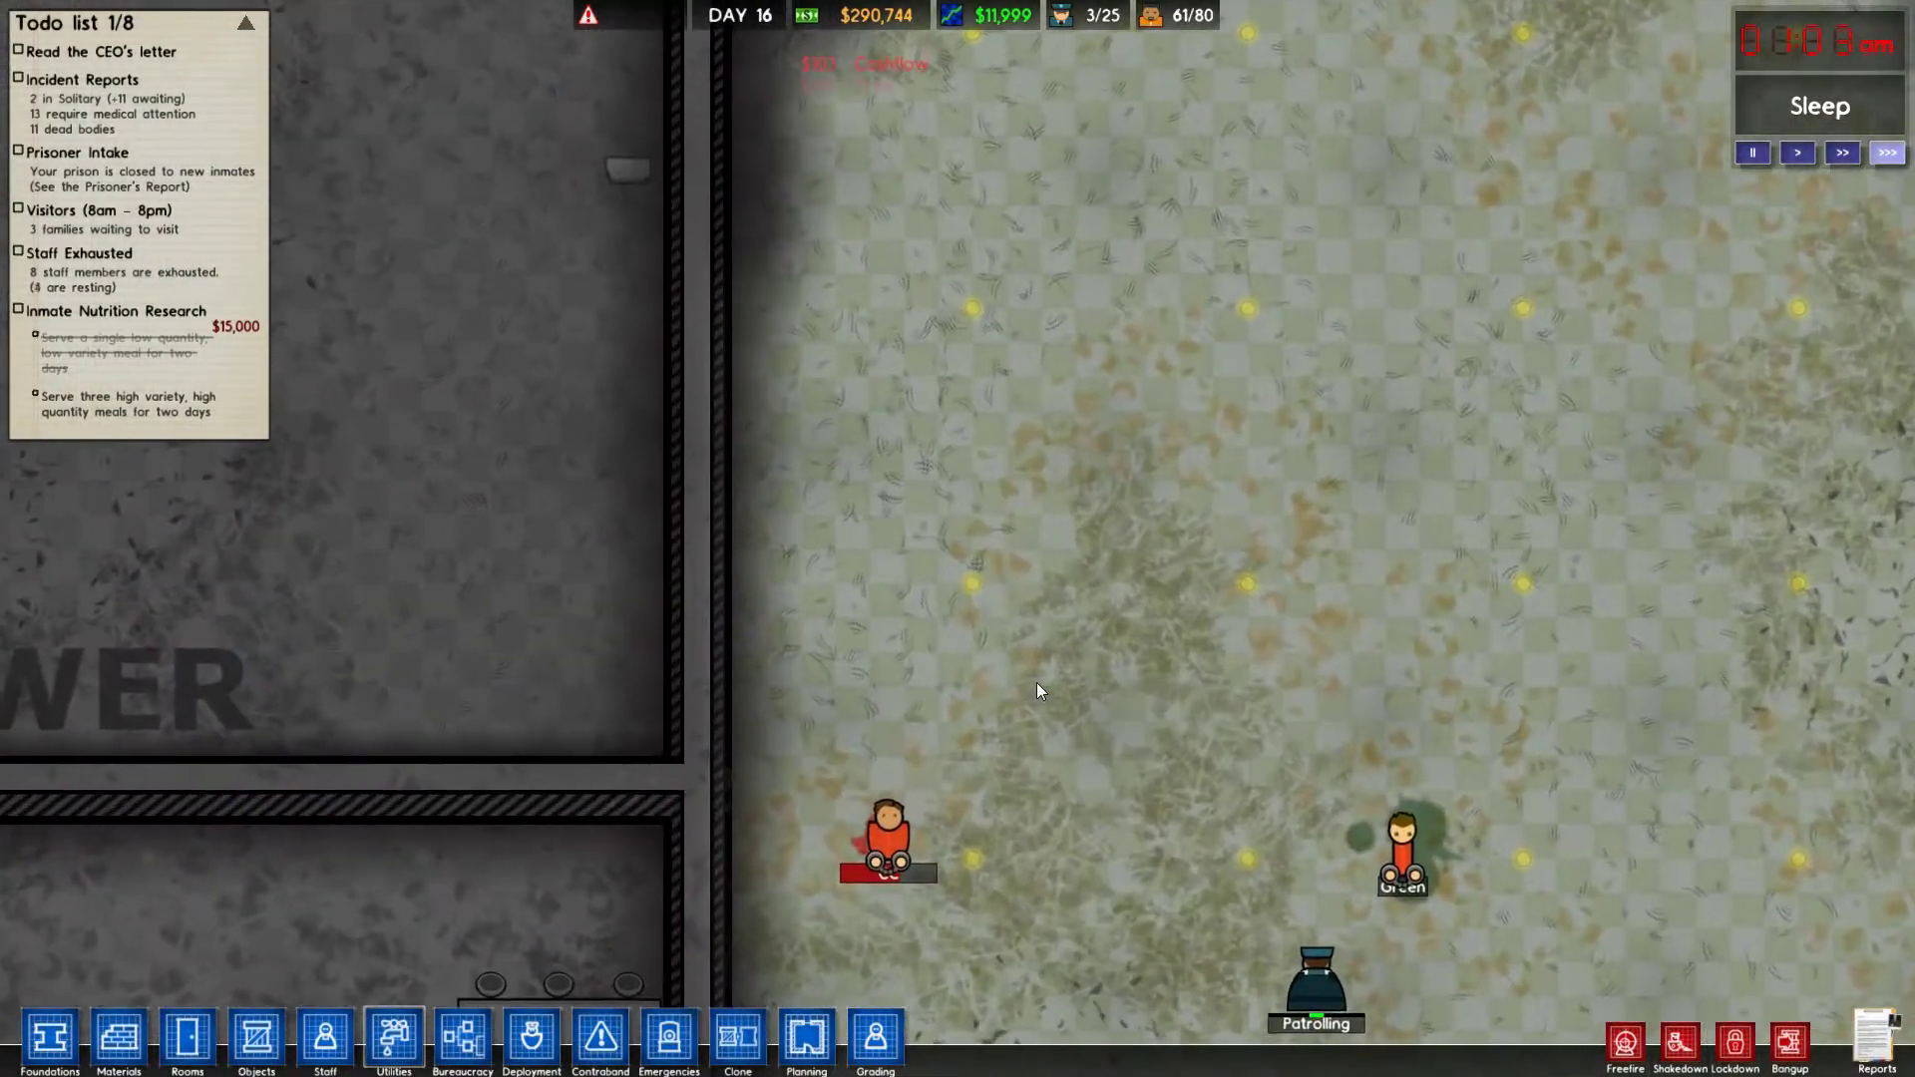
key("s")
key("s")
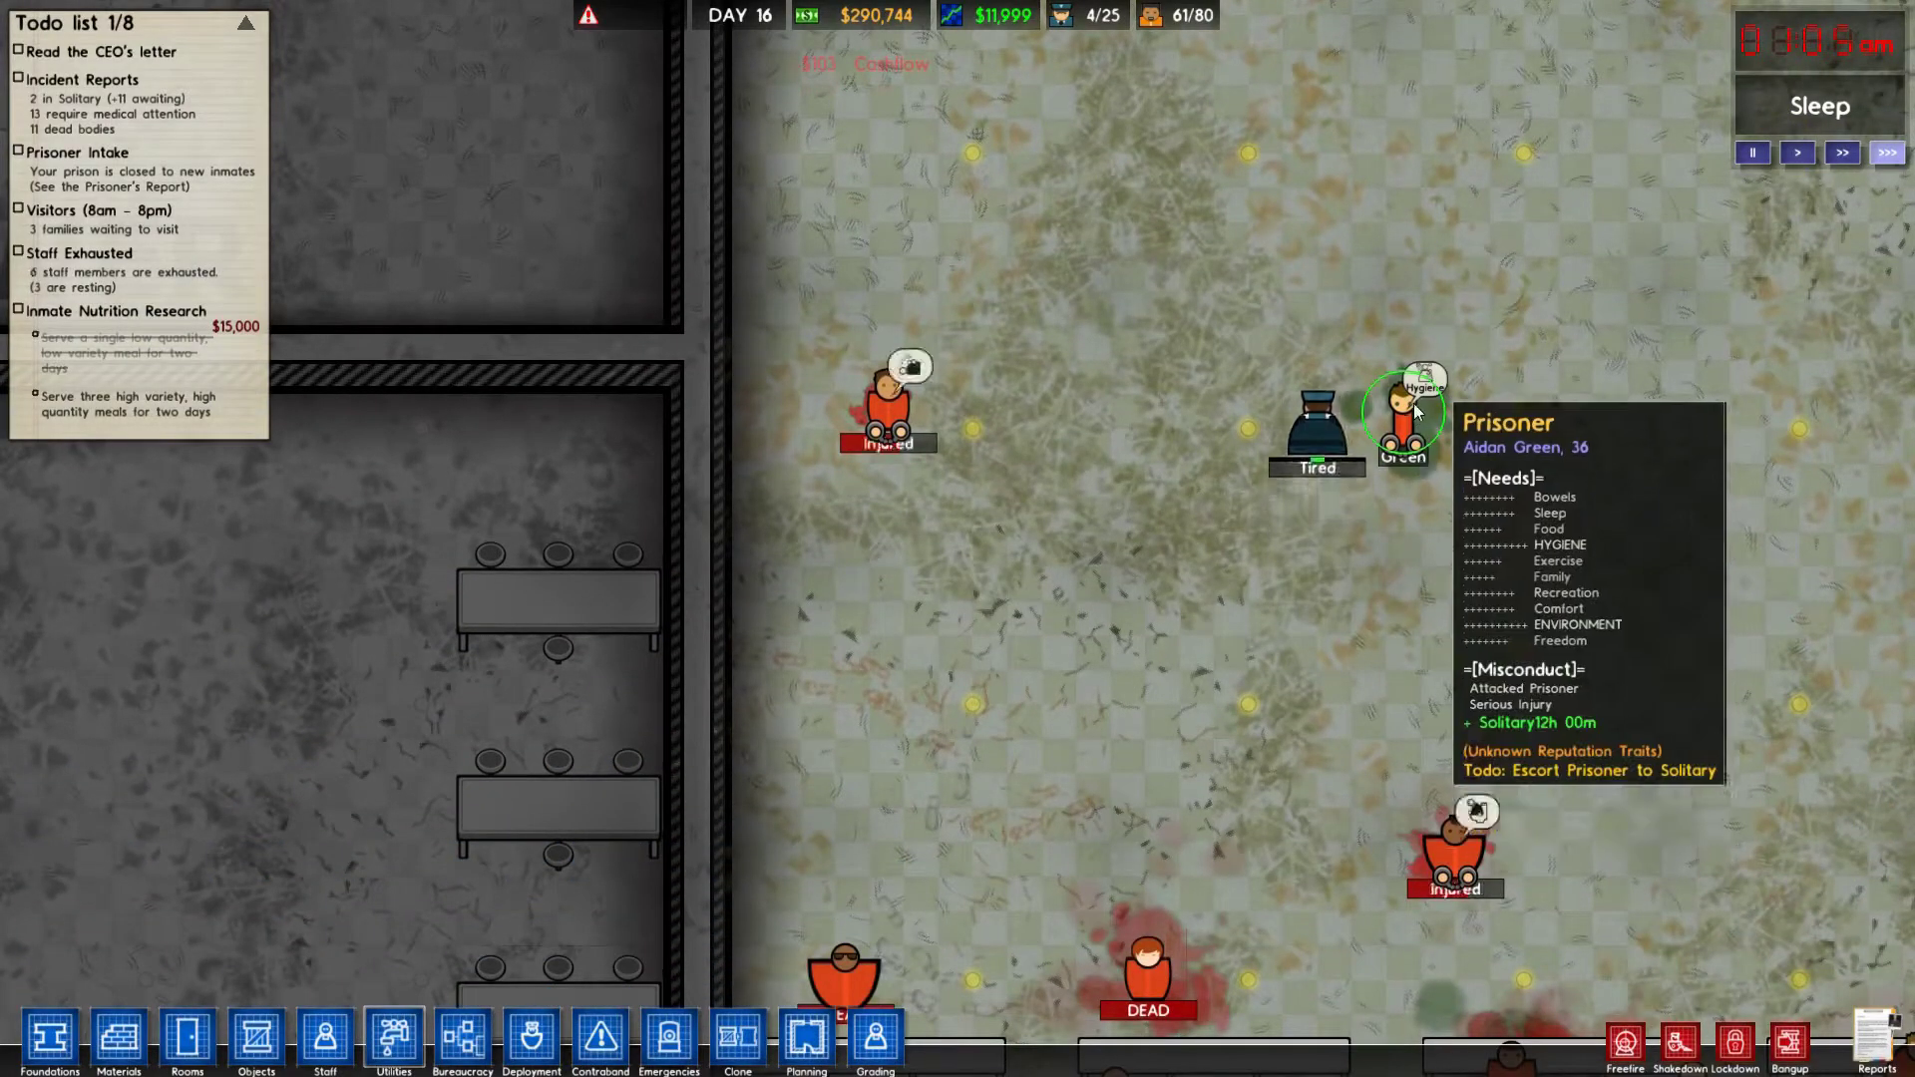
key("s")
key("s")
scroll(1383, 447, "down", 2)
scroll(1276, 320, "down", 3)
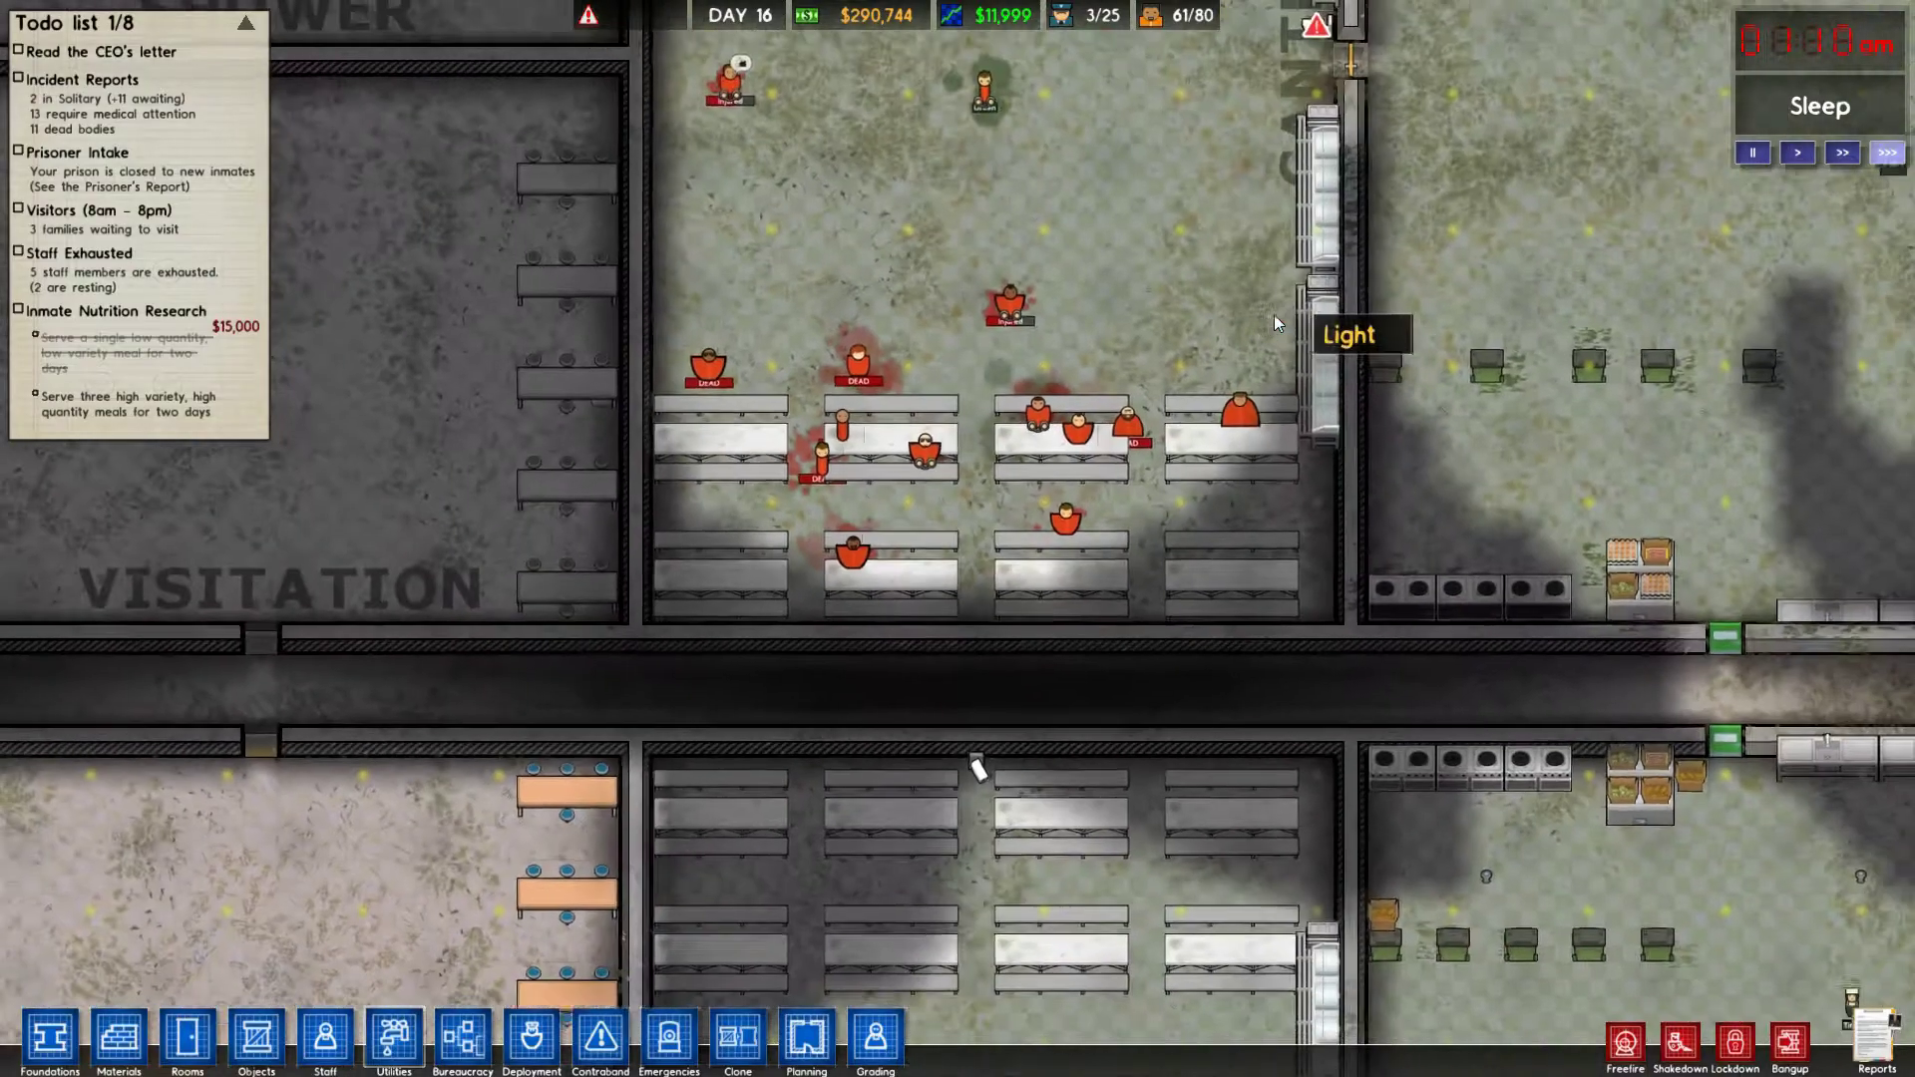
scroll(1274, 315, "down", 3)
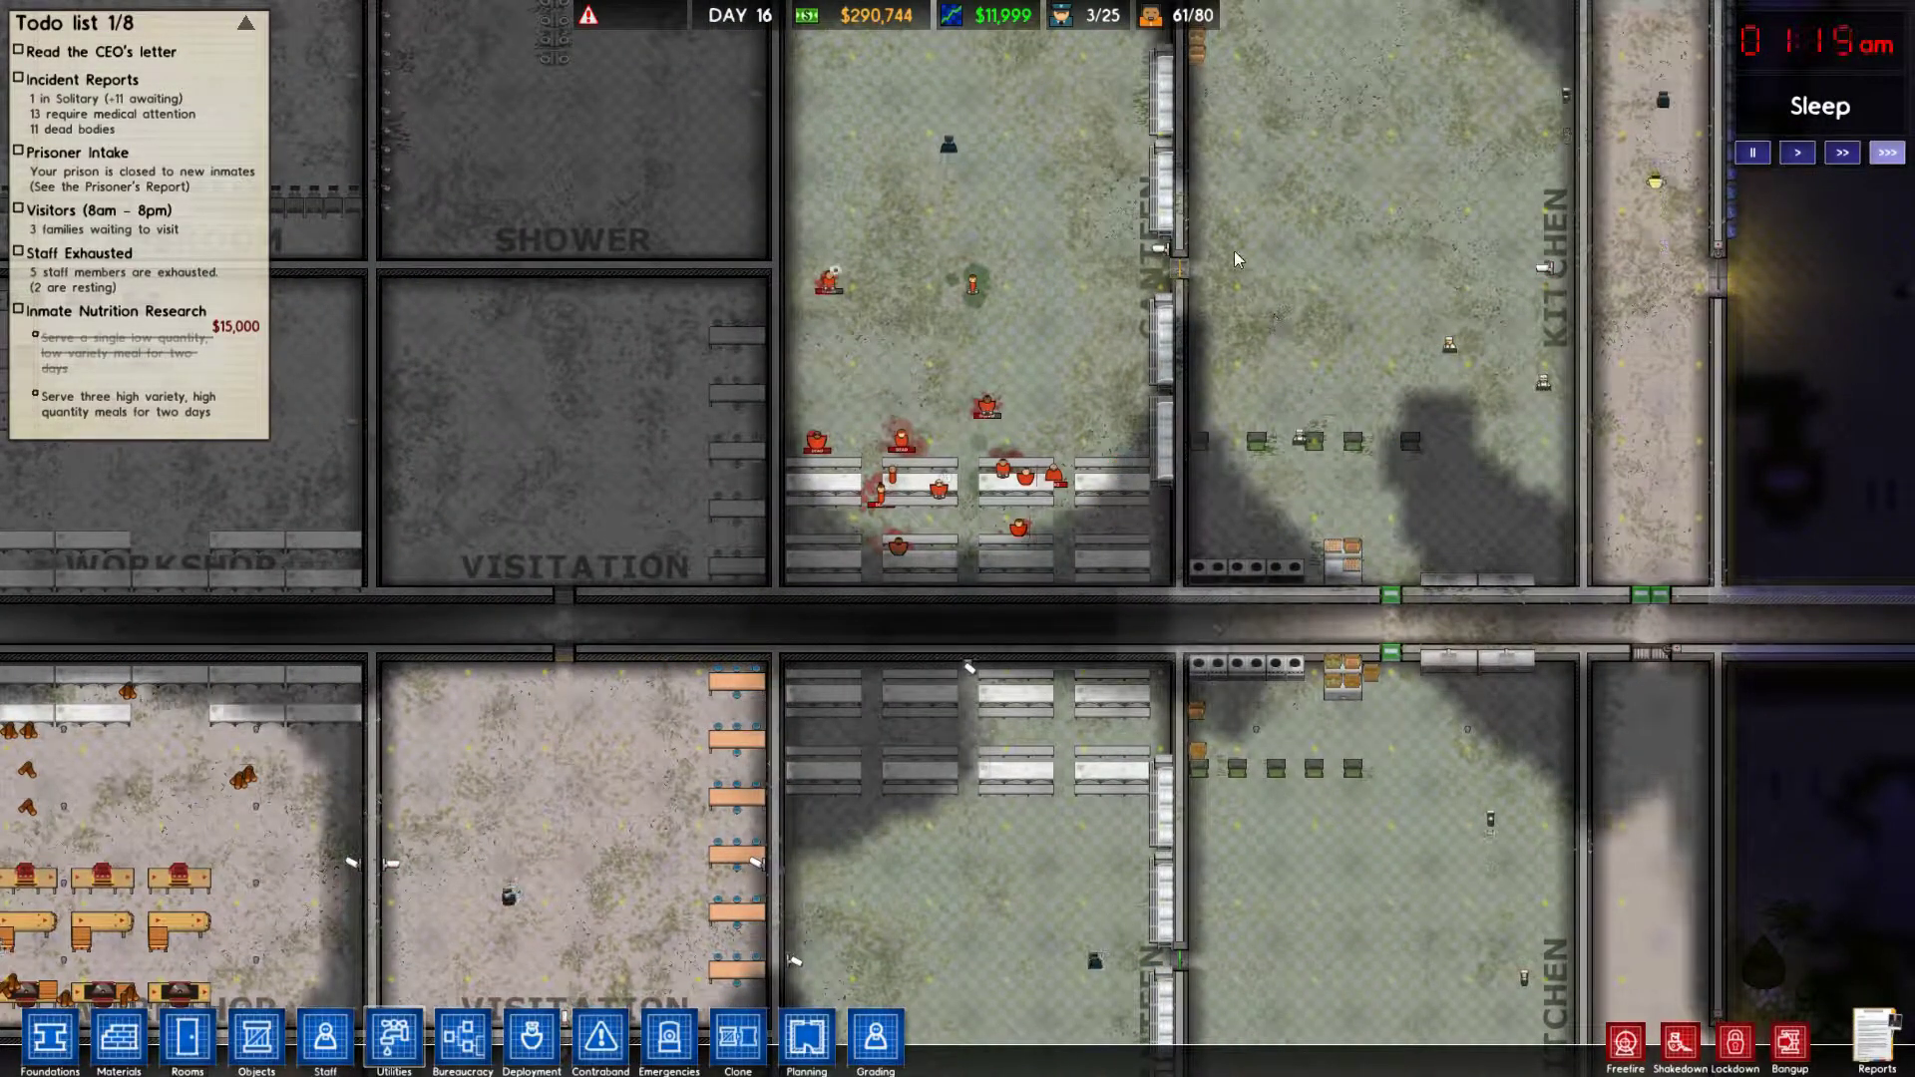
scroll(1345, 456, "up", 3)
scroll(1346, 456, "up", 2)
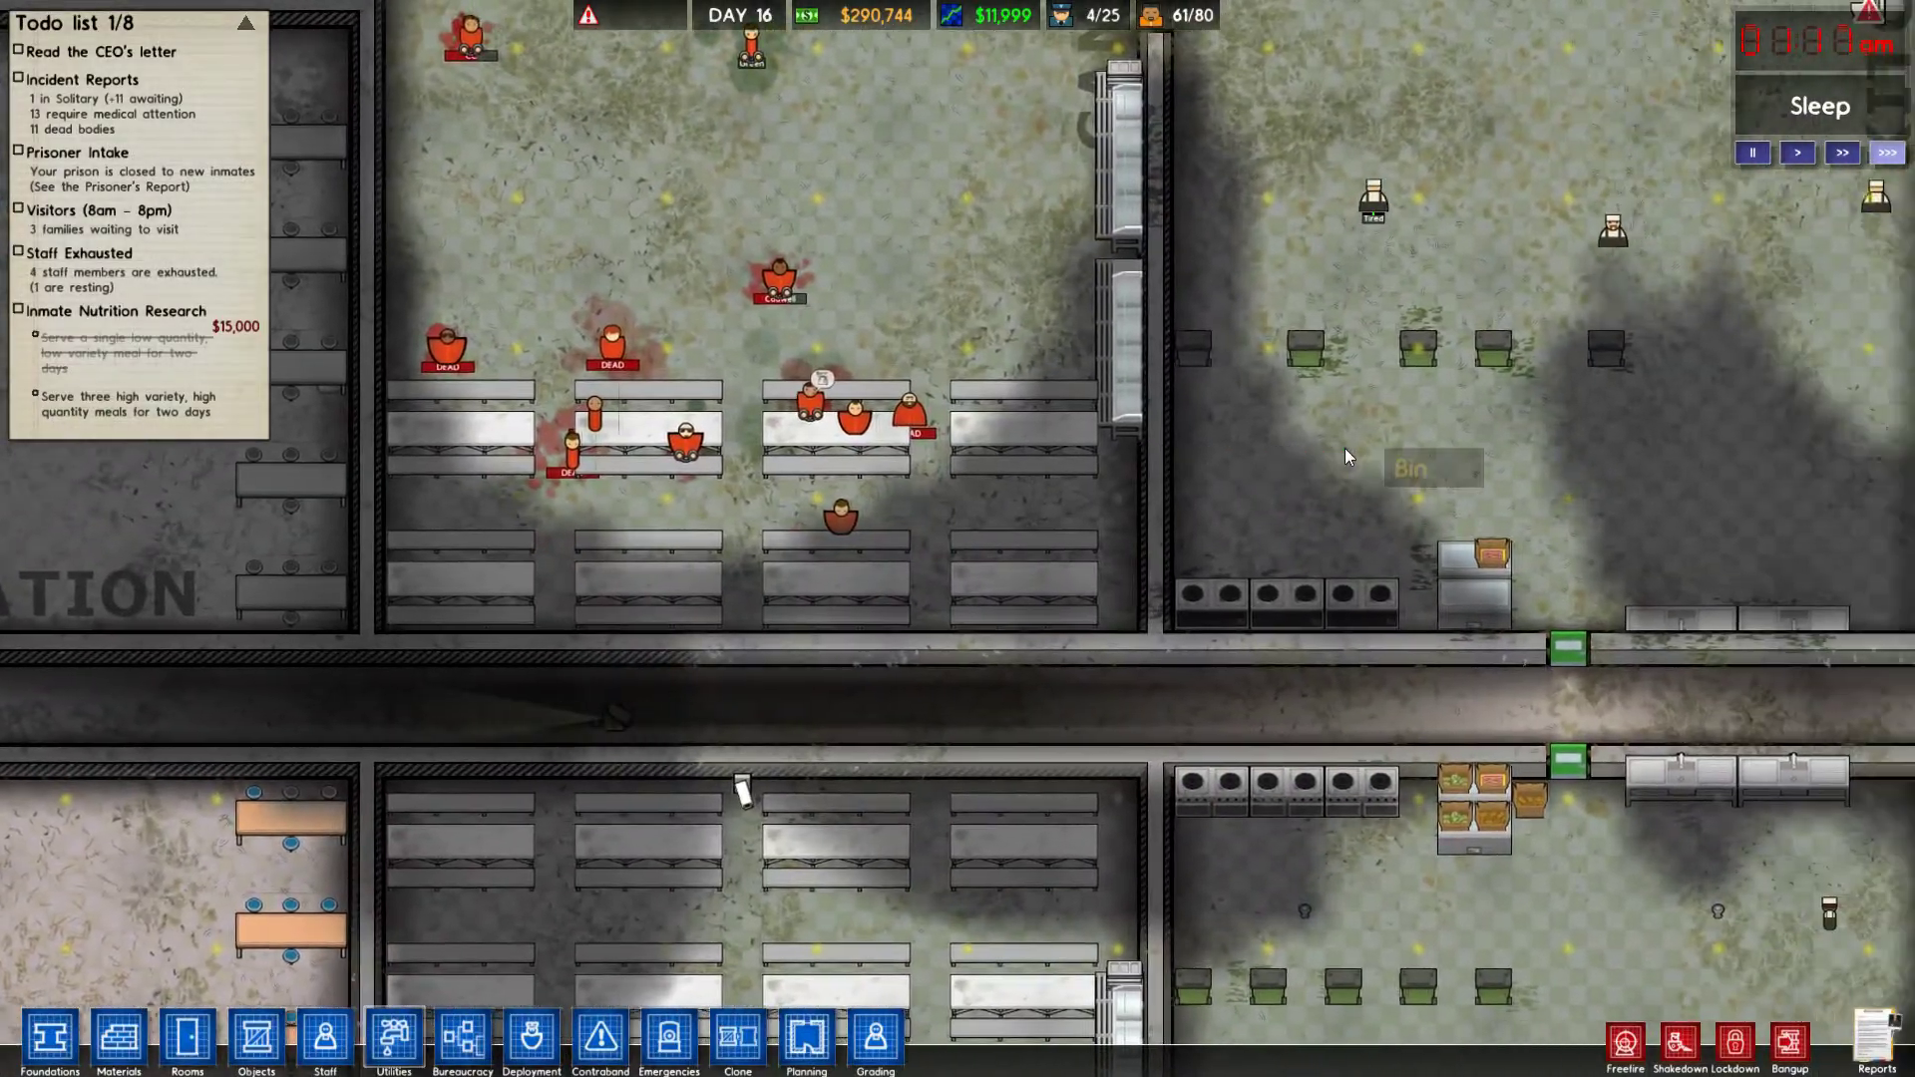
key("d")
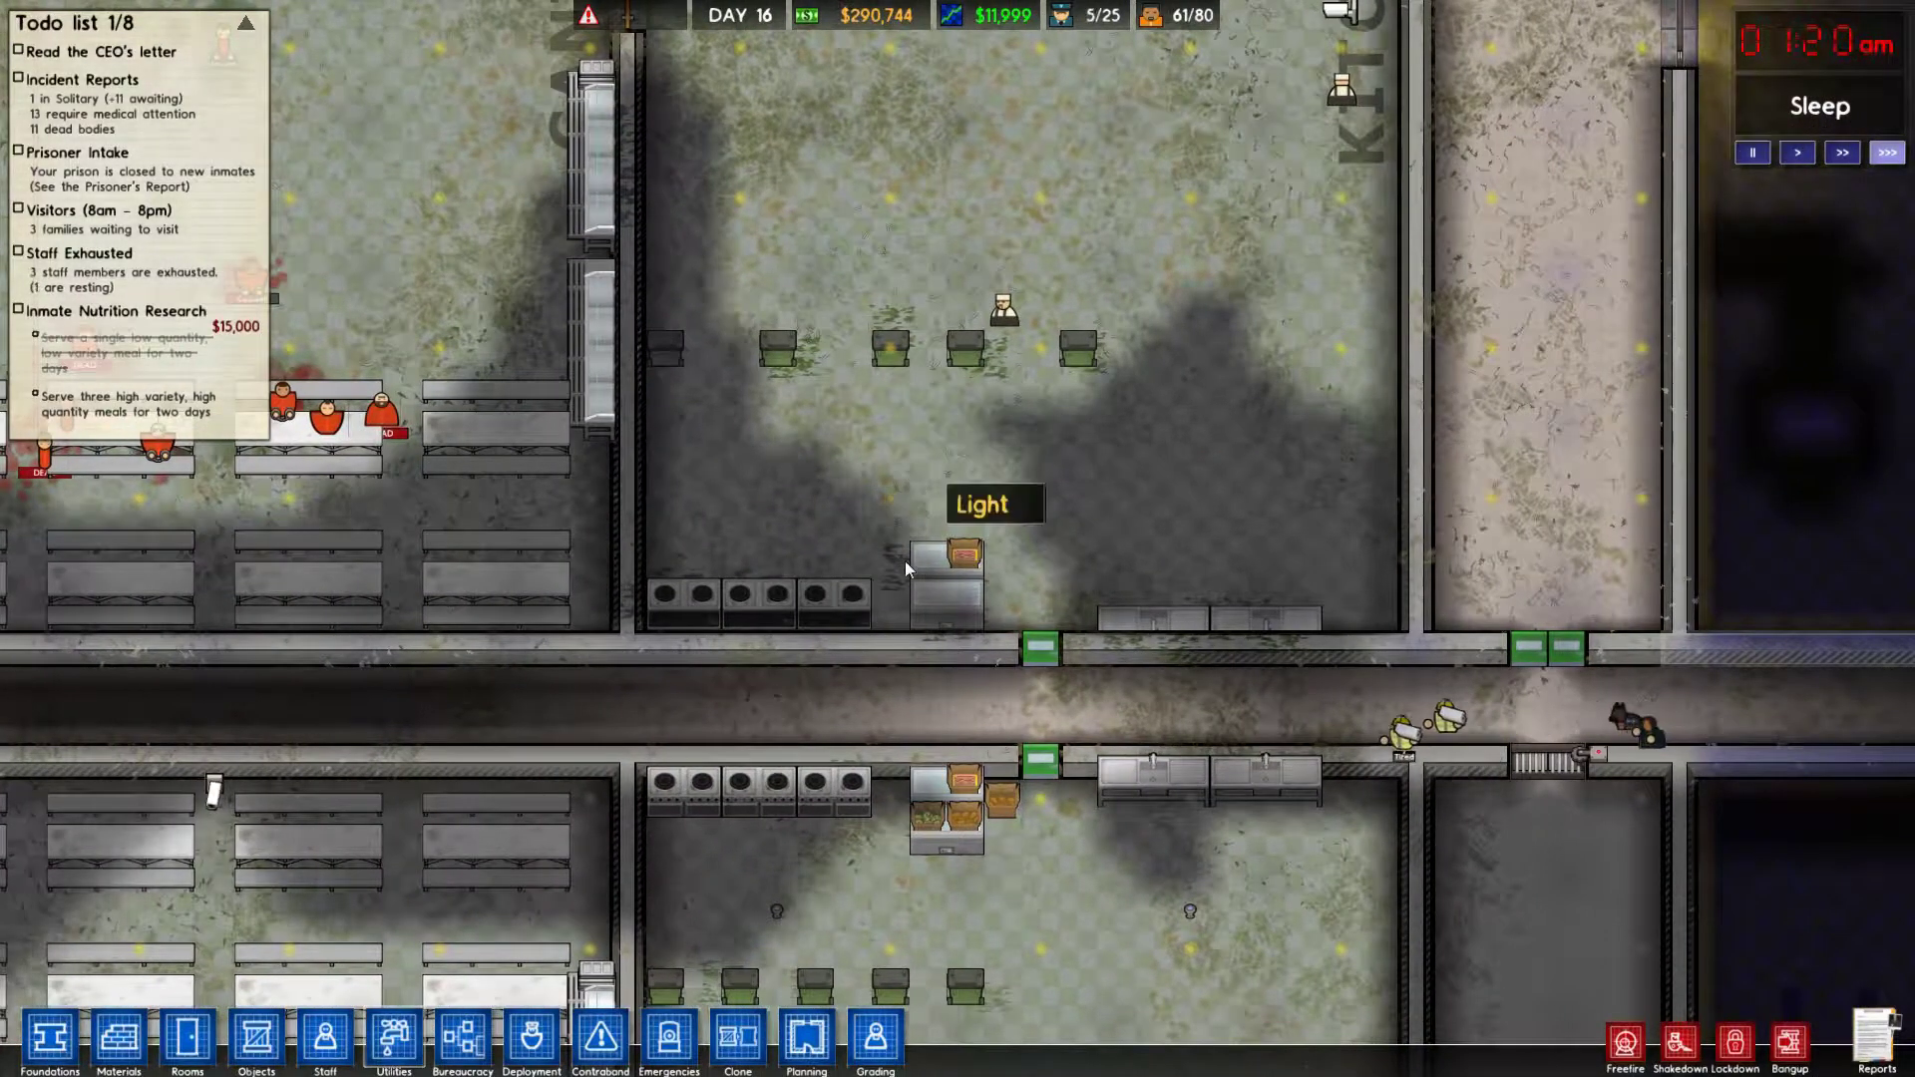
key("w")
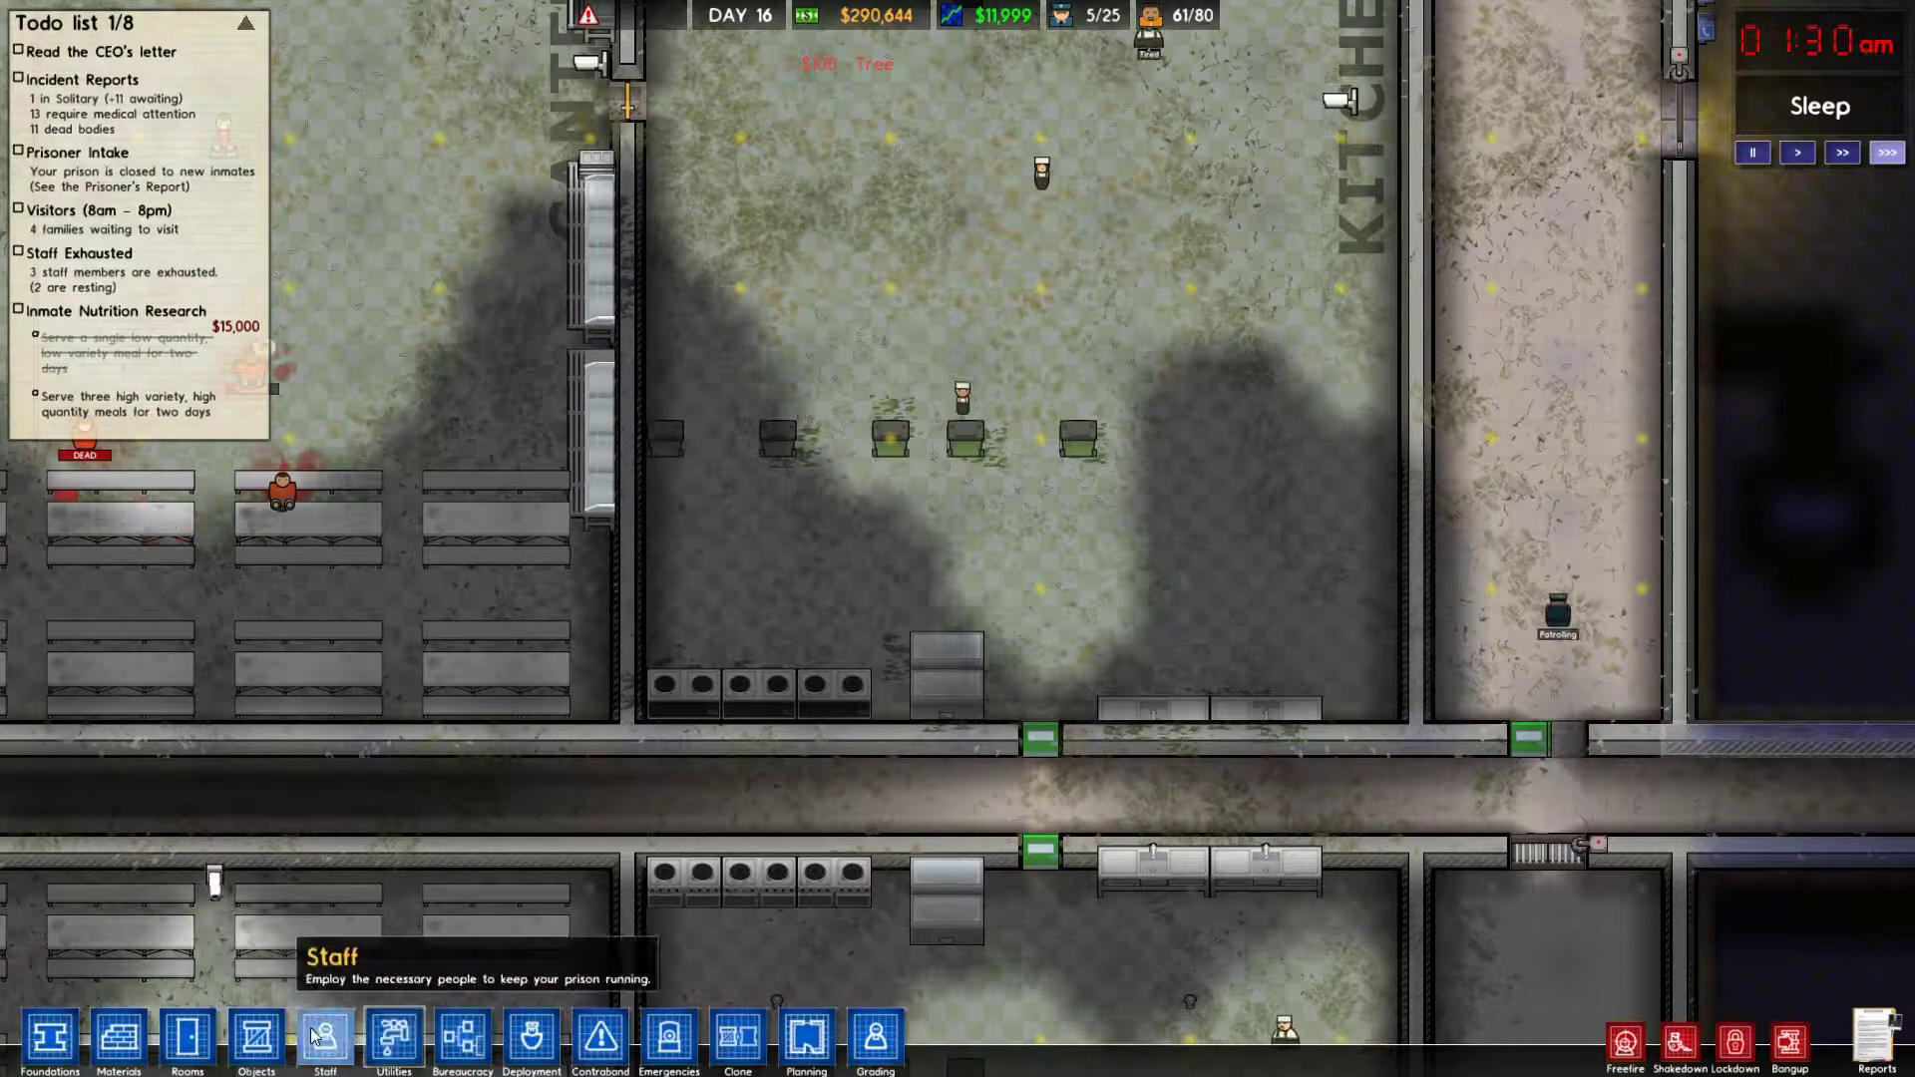
Show the food logistics overlay in Deployment and open the Regime report.
left_click(527, 1037)
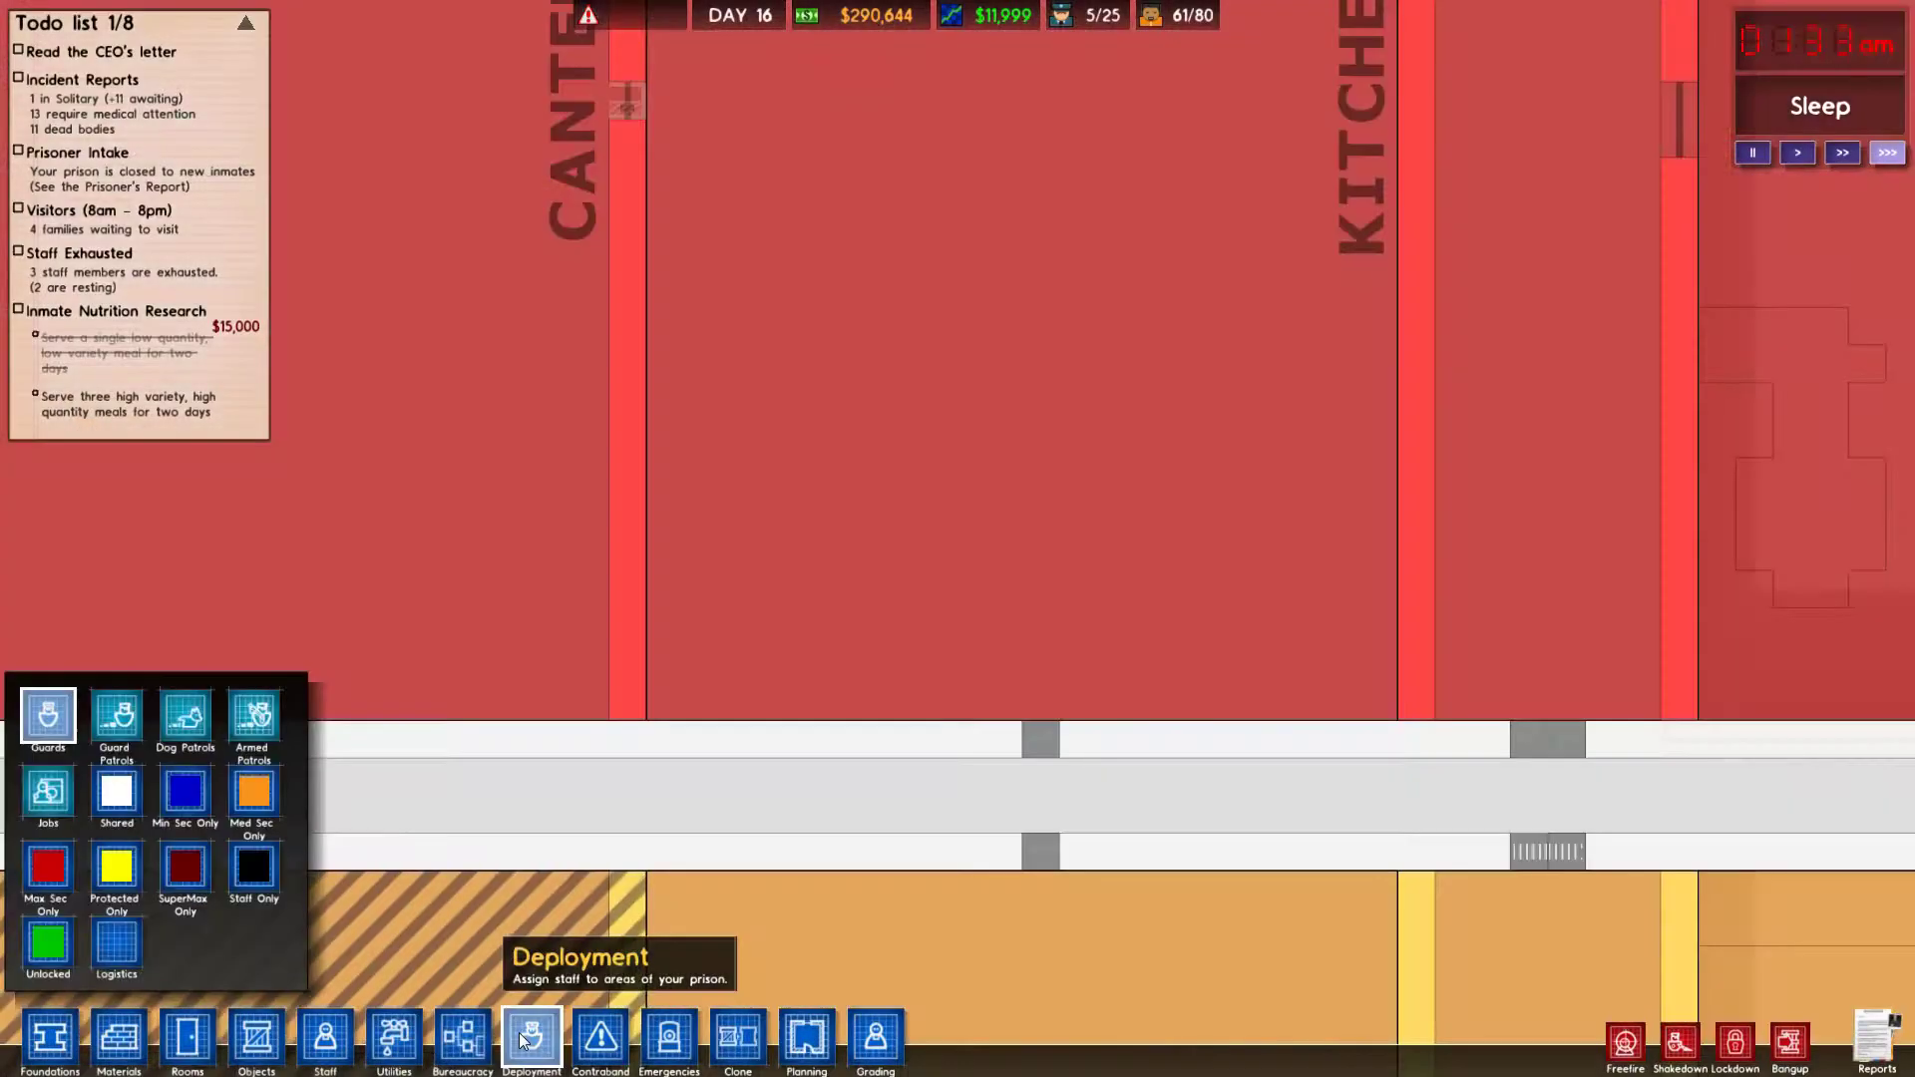
left_click(132, 941)
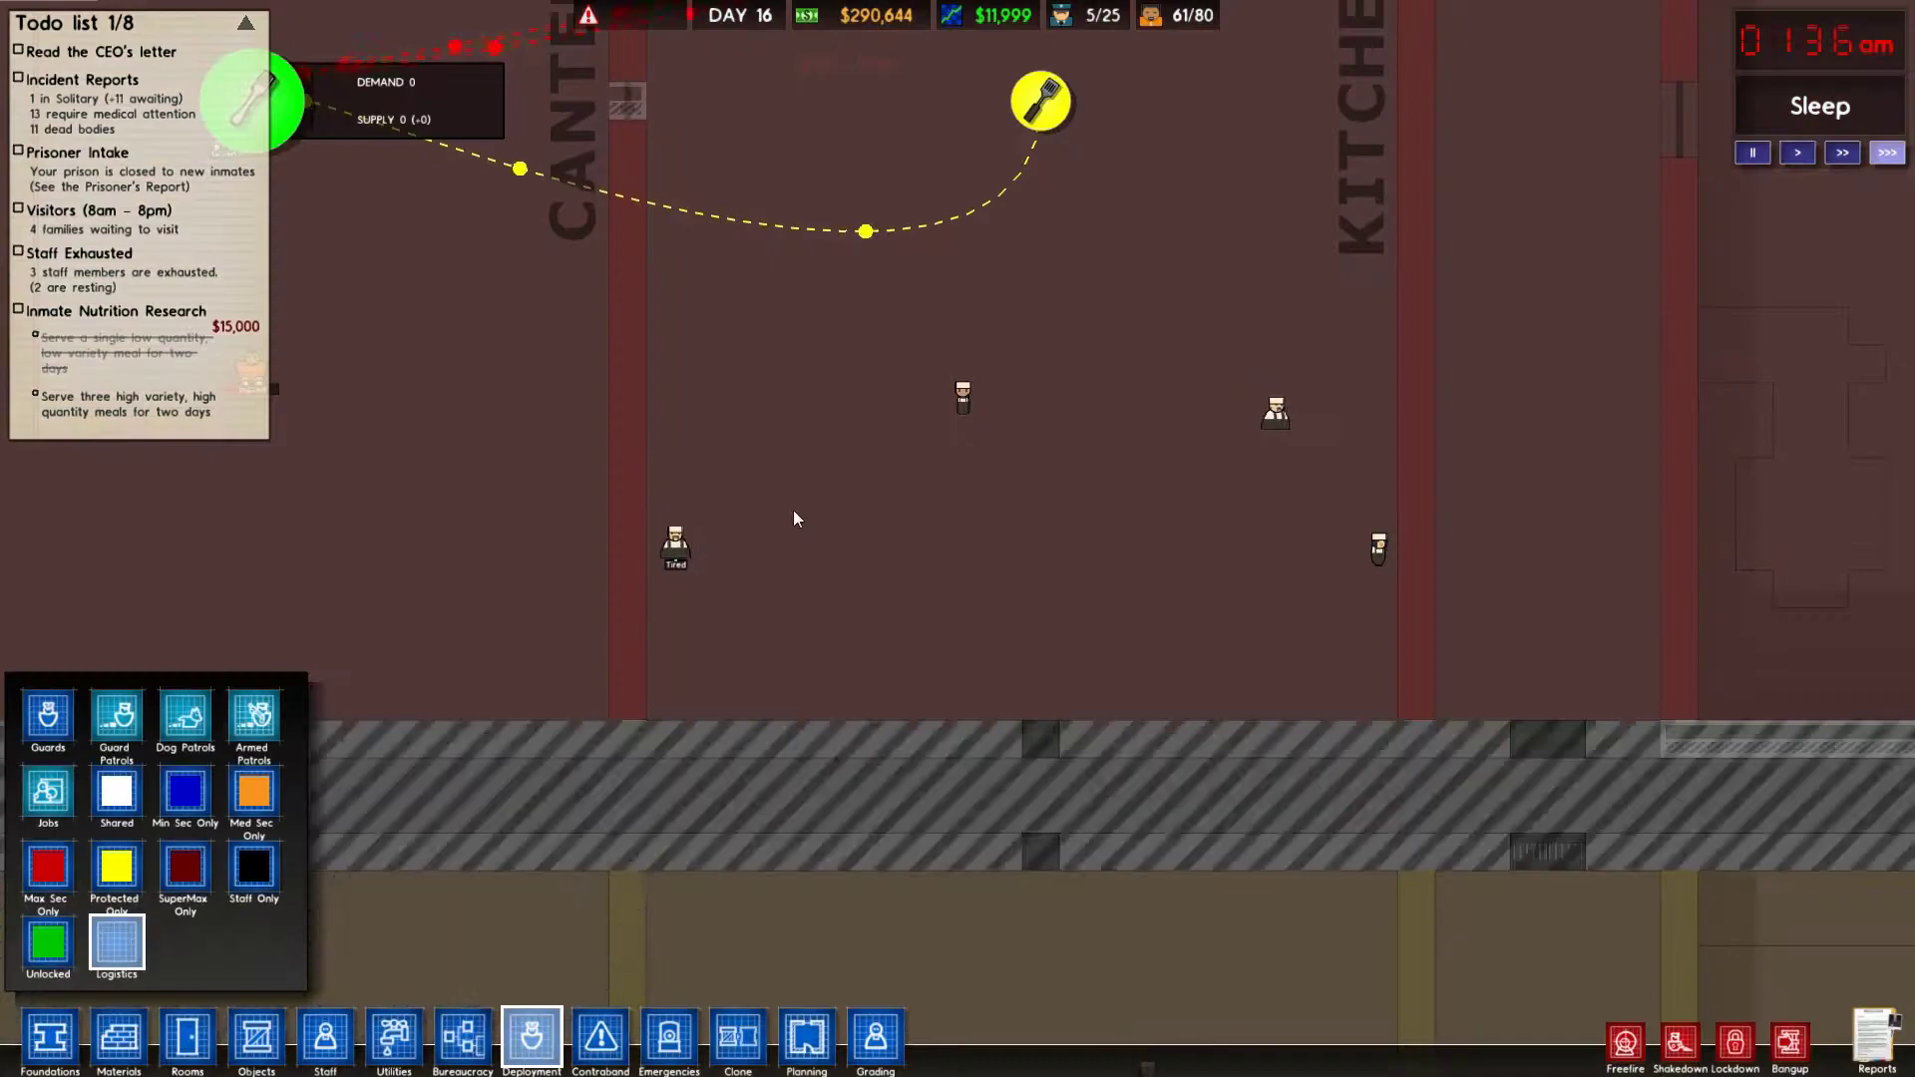
scroll(825, 483, "down", 4)
scroll(819, 443, "up", 2)
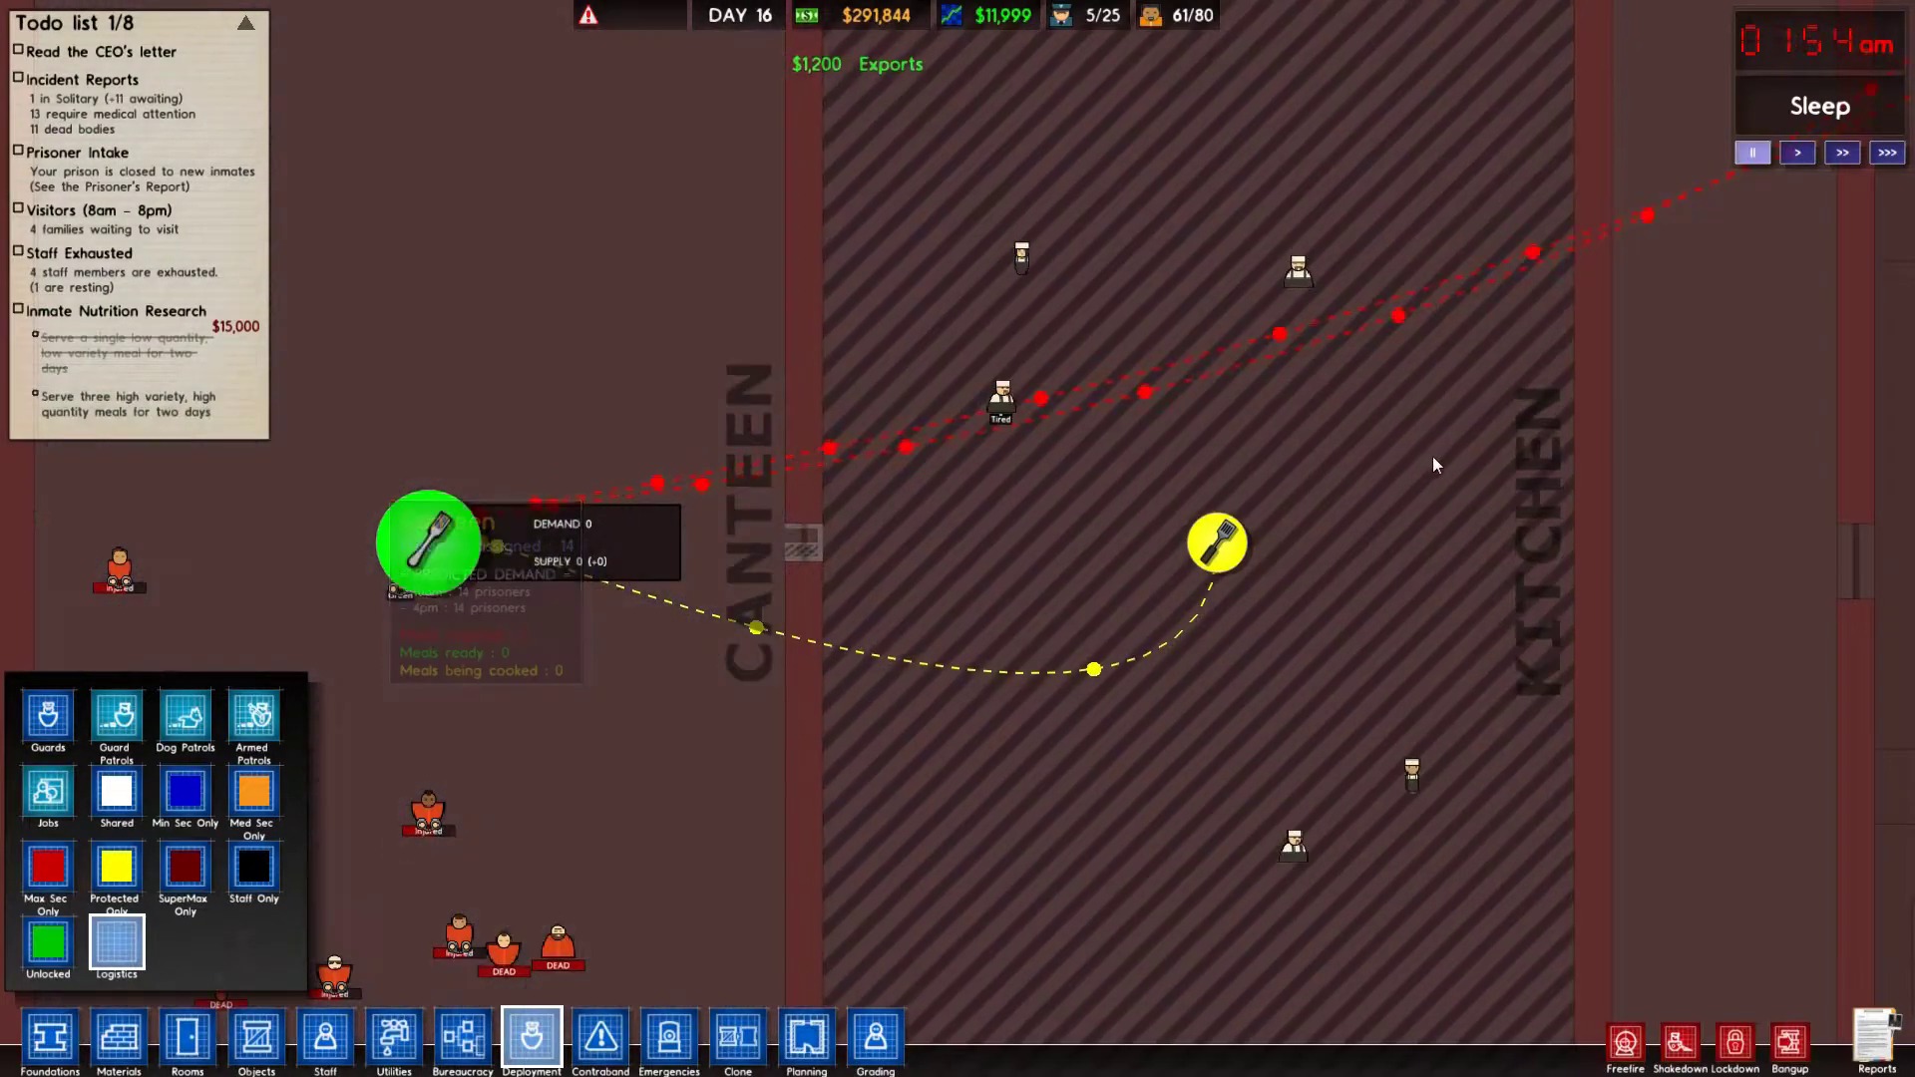
left_click(1807, 99)
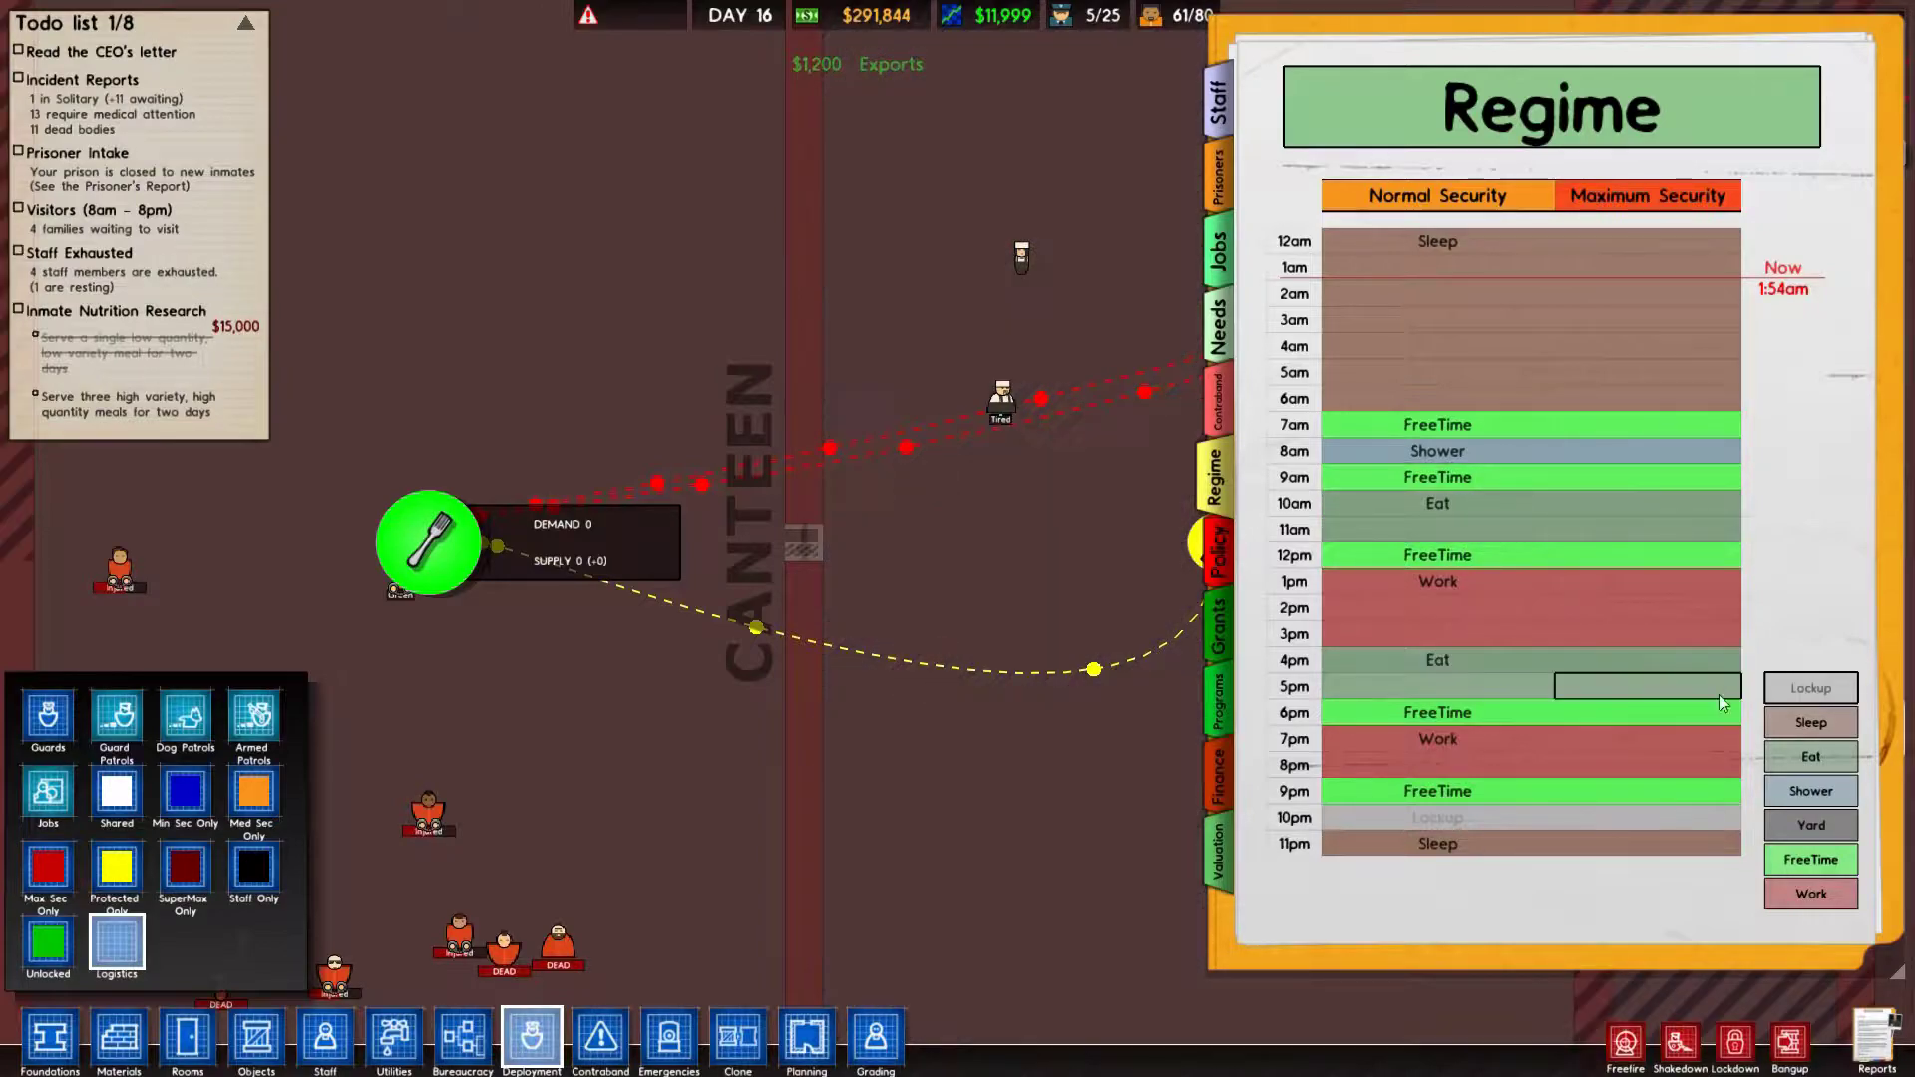
Paint the morning from 8am as meal time and 11am as free time.
left_click(1820, 768)
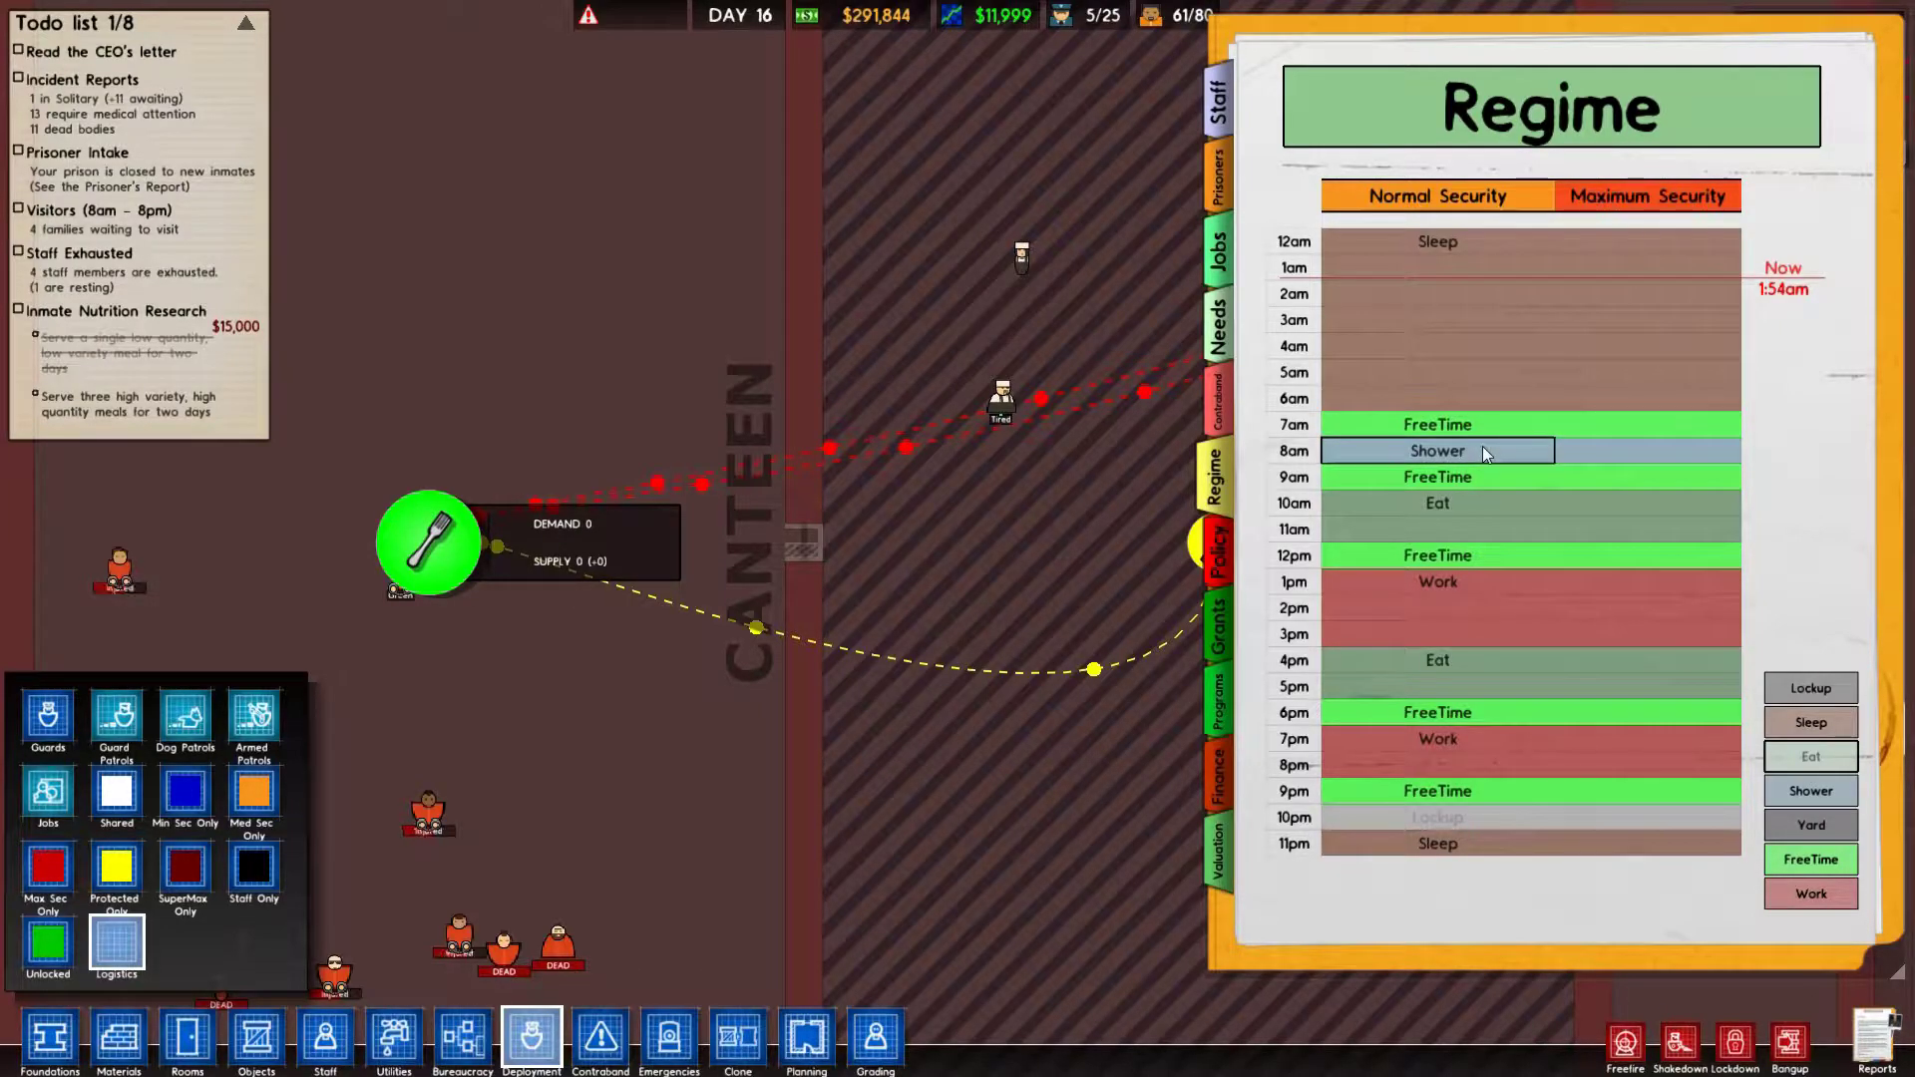
left_click_drag(1483, 446, 1474, 495)
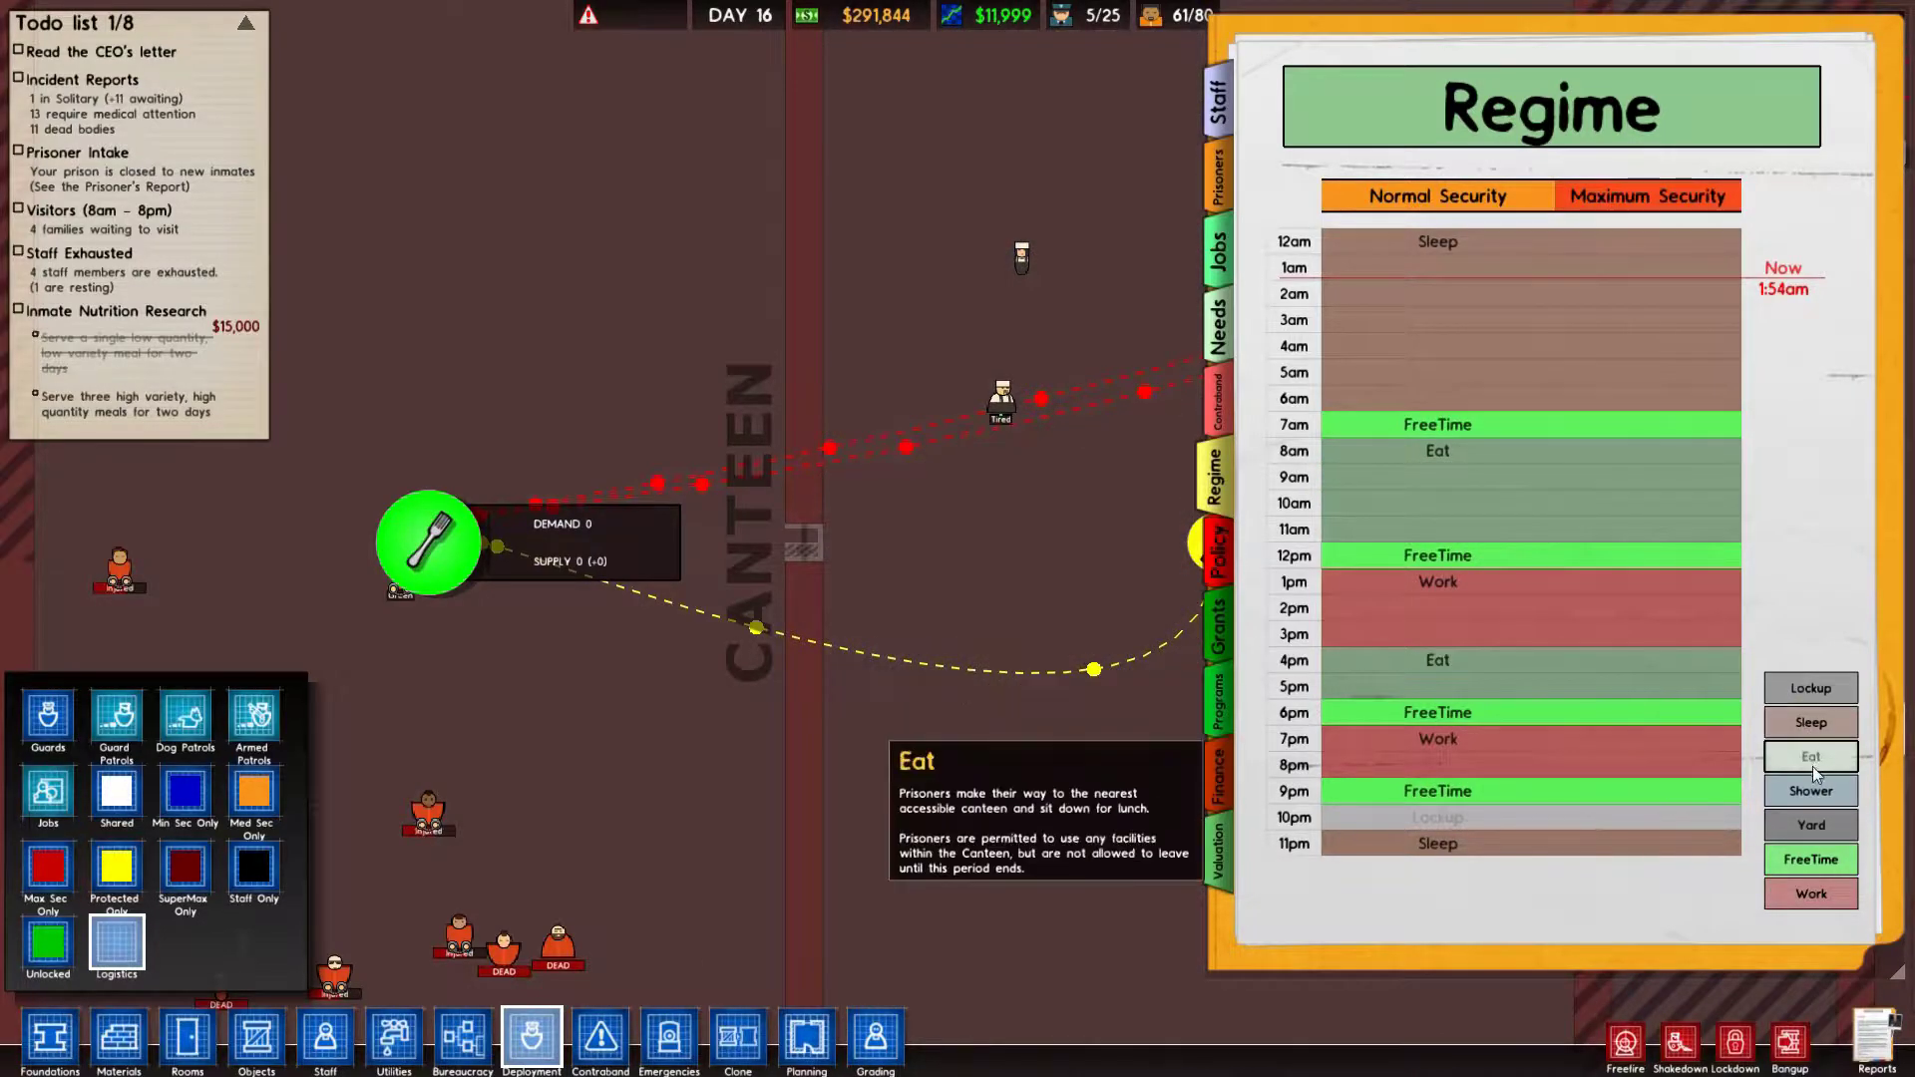
left_click(1809, 791)
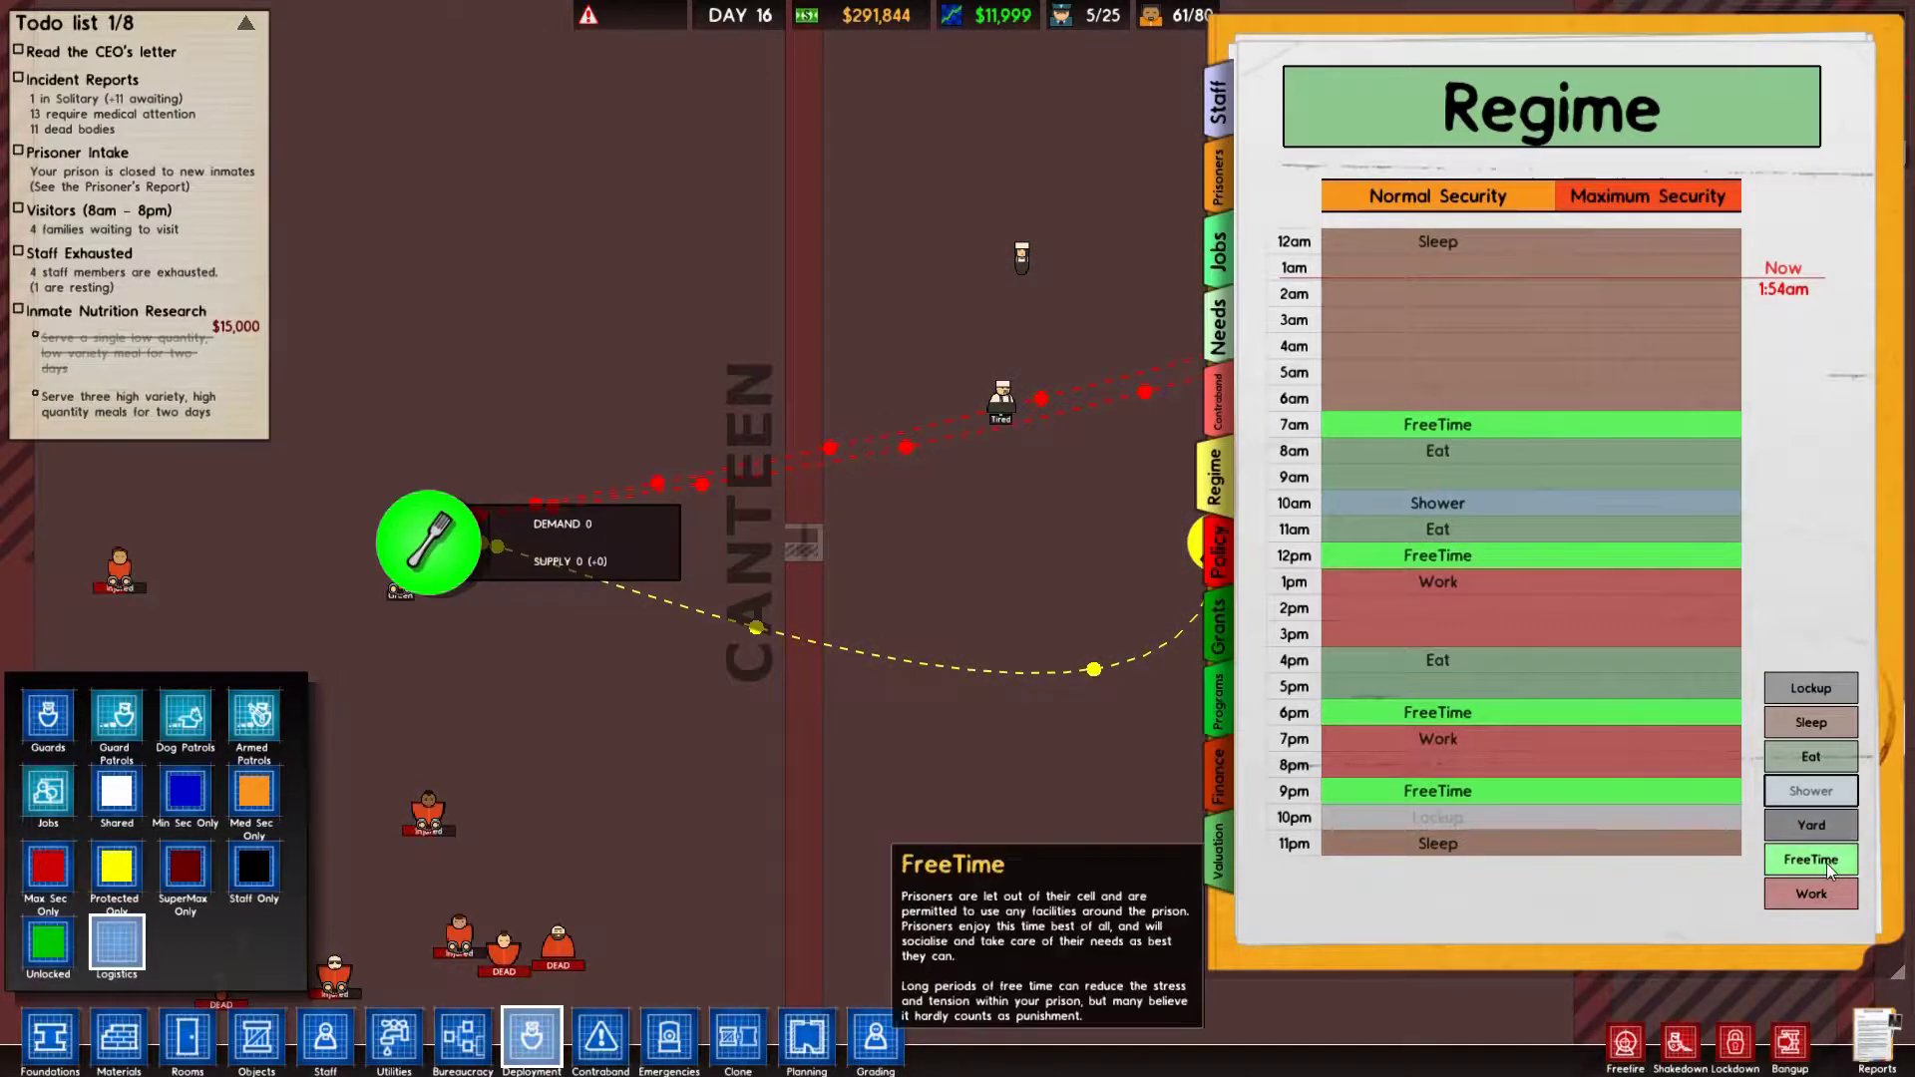
left_click(1827, 863)
left_click(1408, 536)
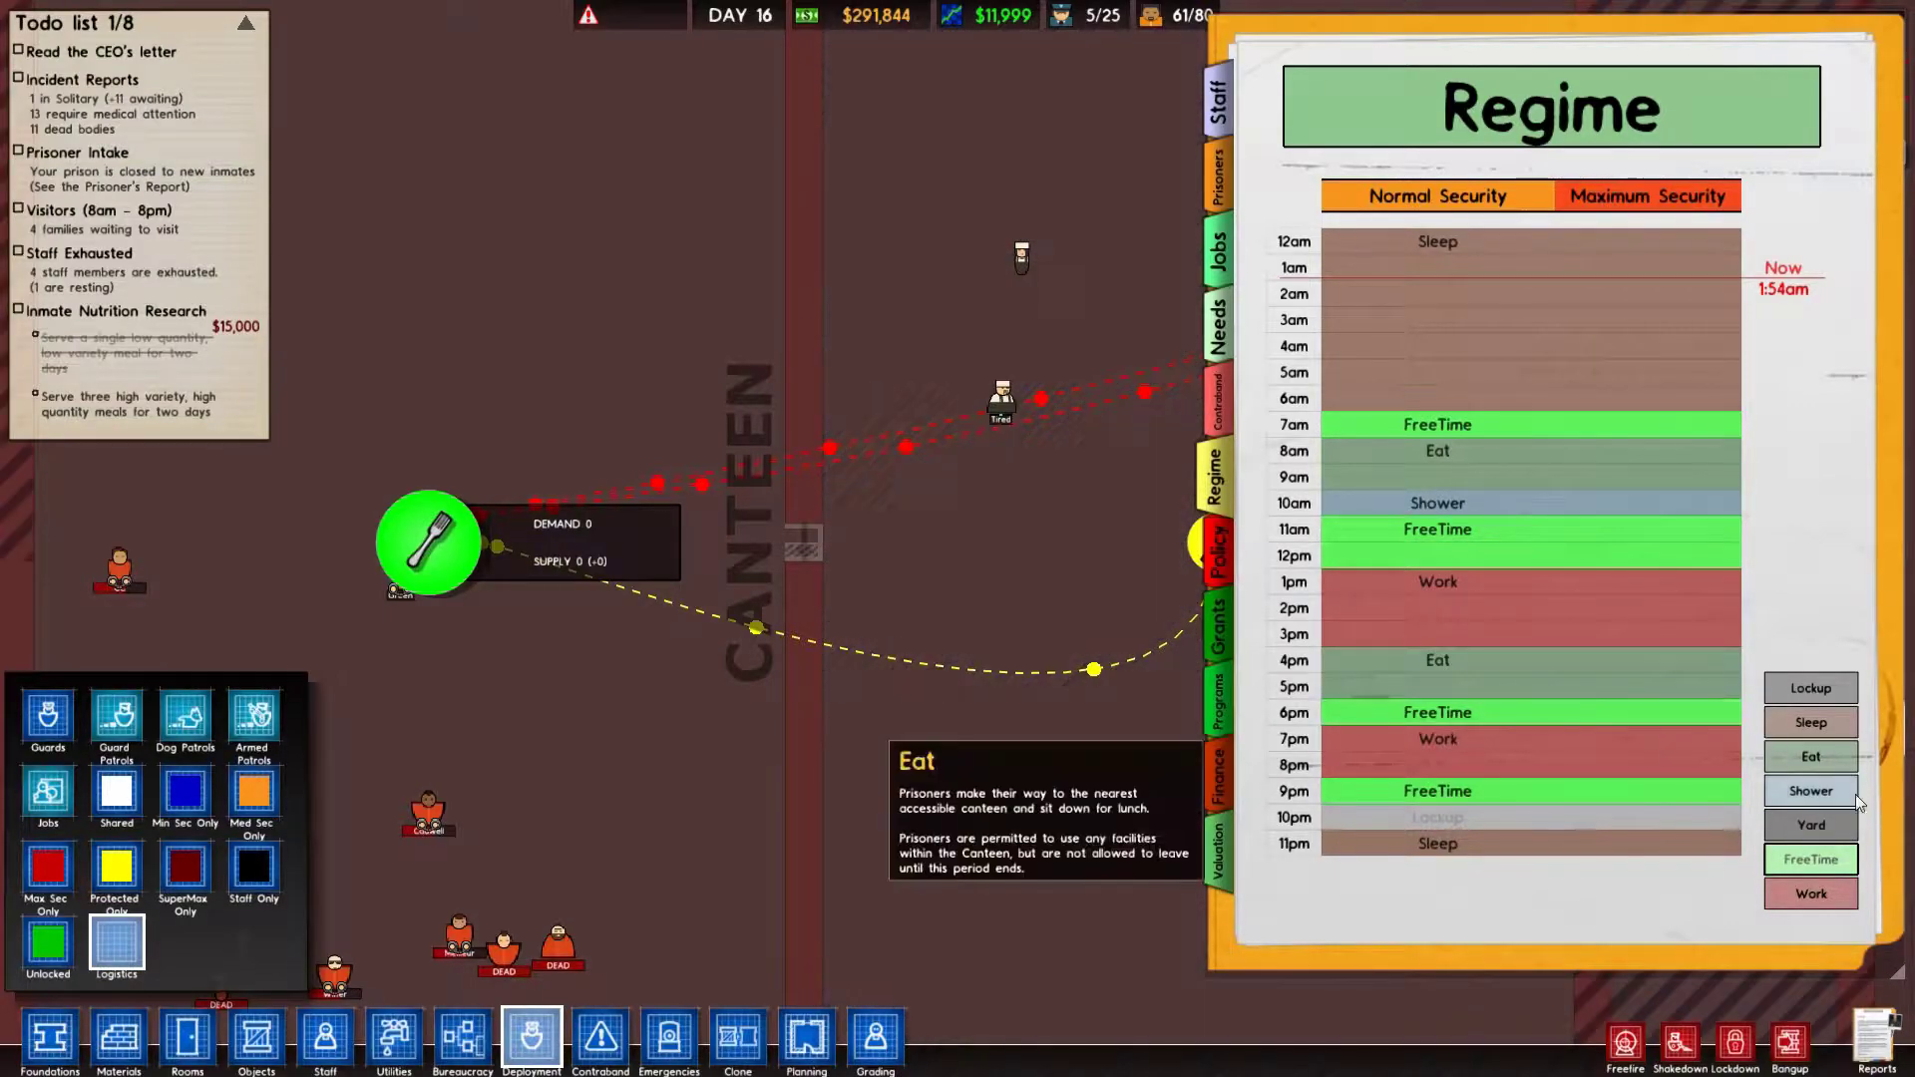
Set 1pm to eating, the afternoon slot to work, and 5pm to free time.
left_click(1816, 758)
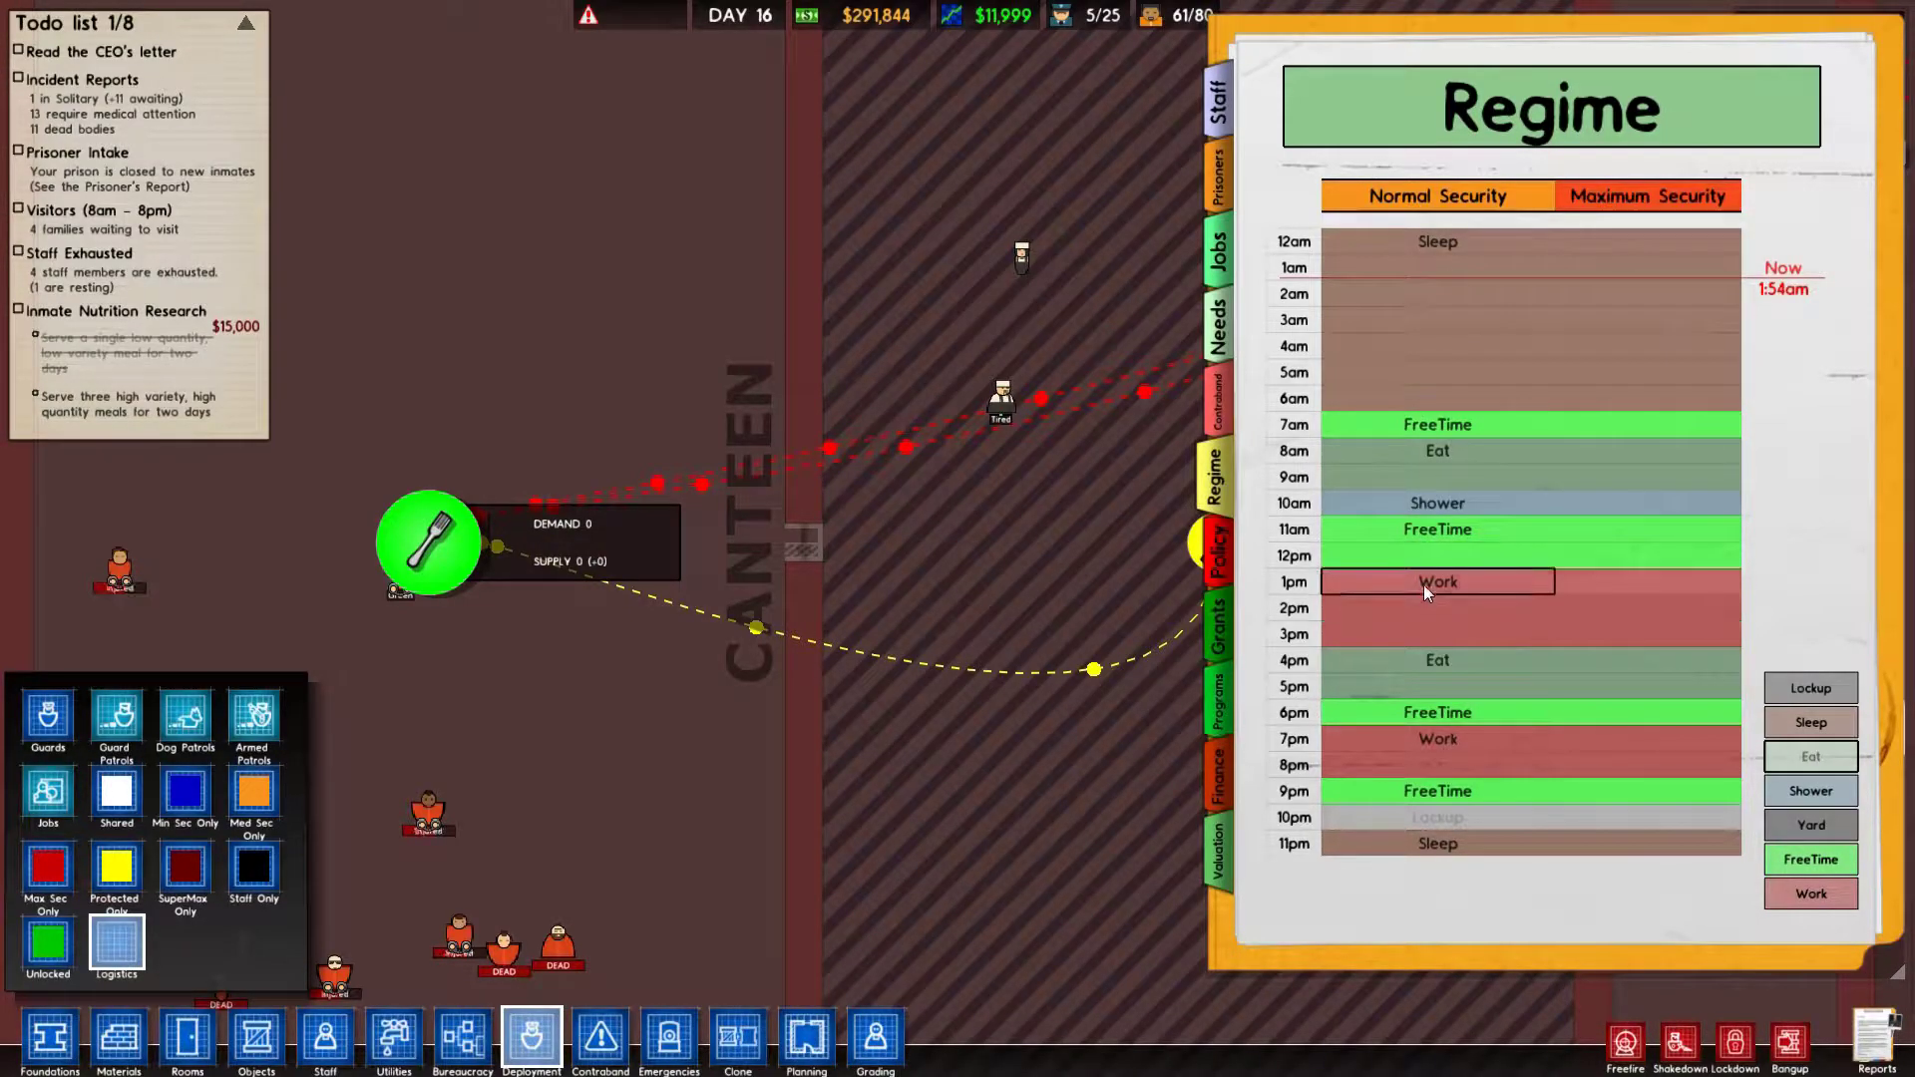
left_click(1423, 585)
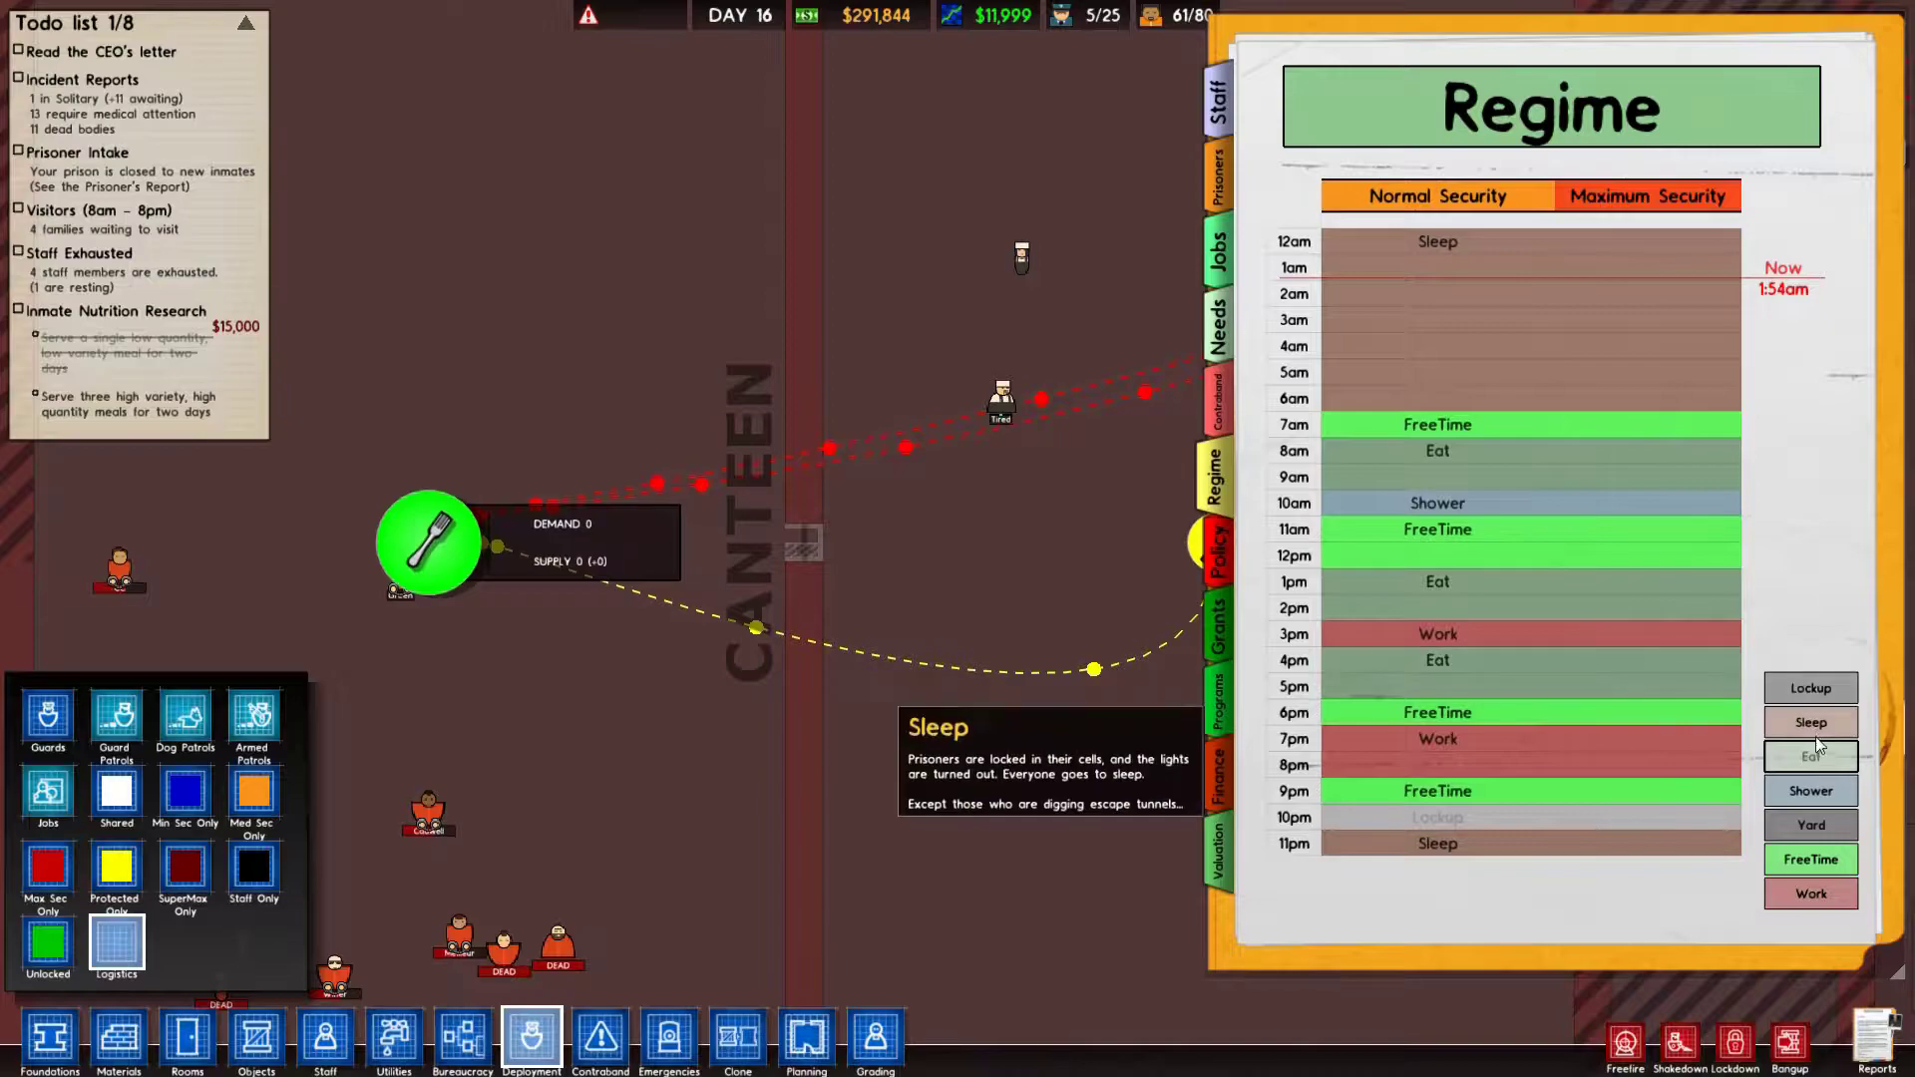
left_click(1805, 897)
left_click(1527, 667)
left_click(1801, 864)
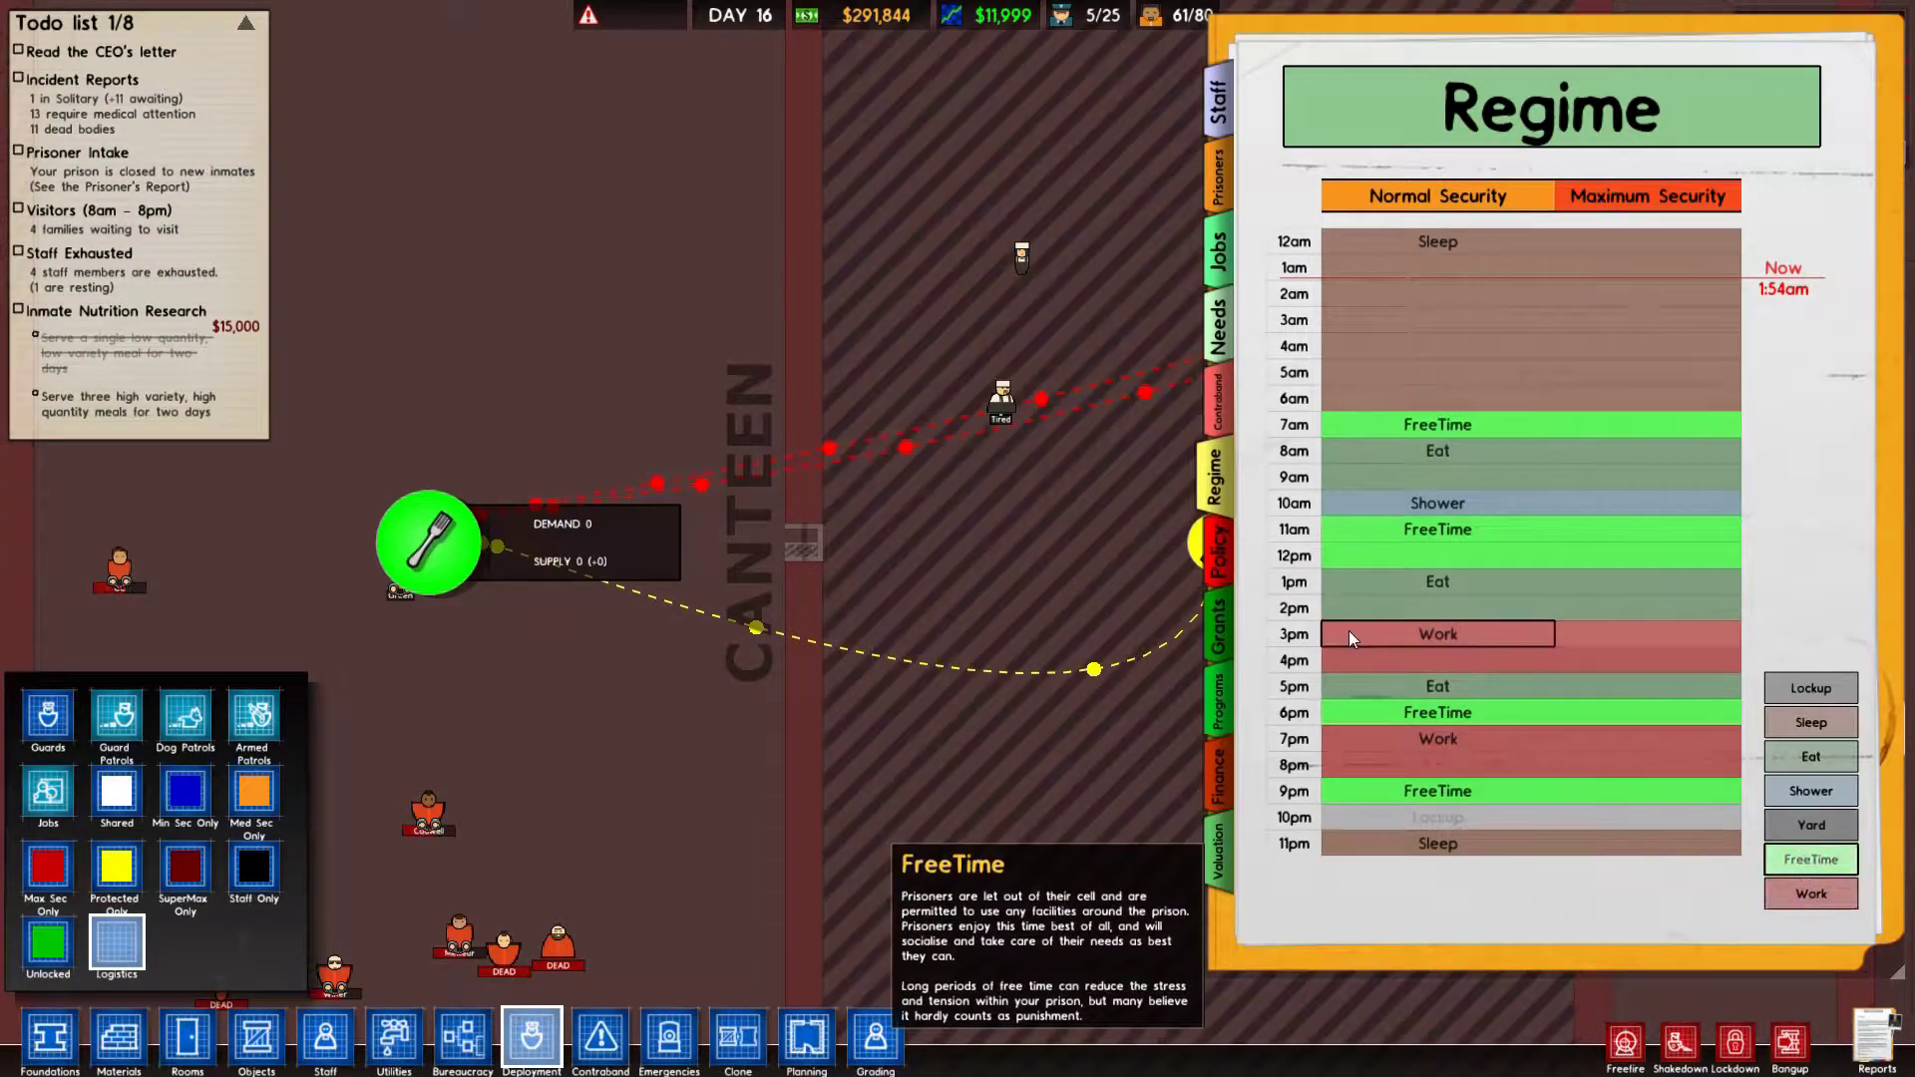
left_click(1368, 697)
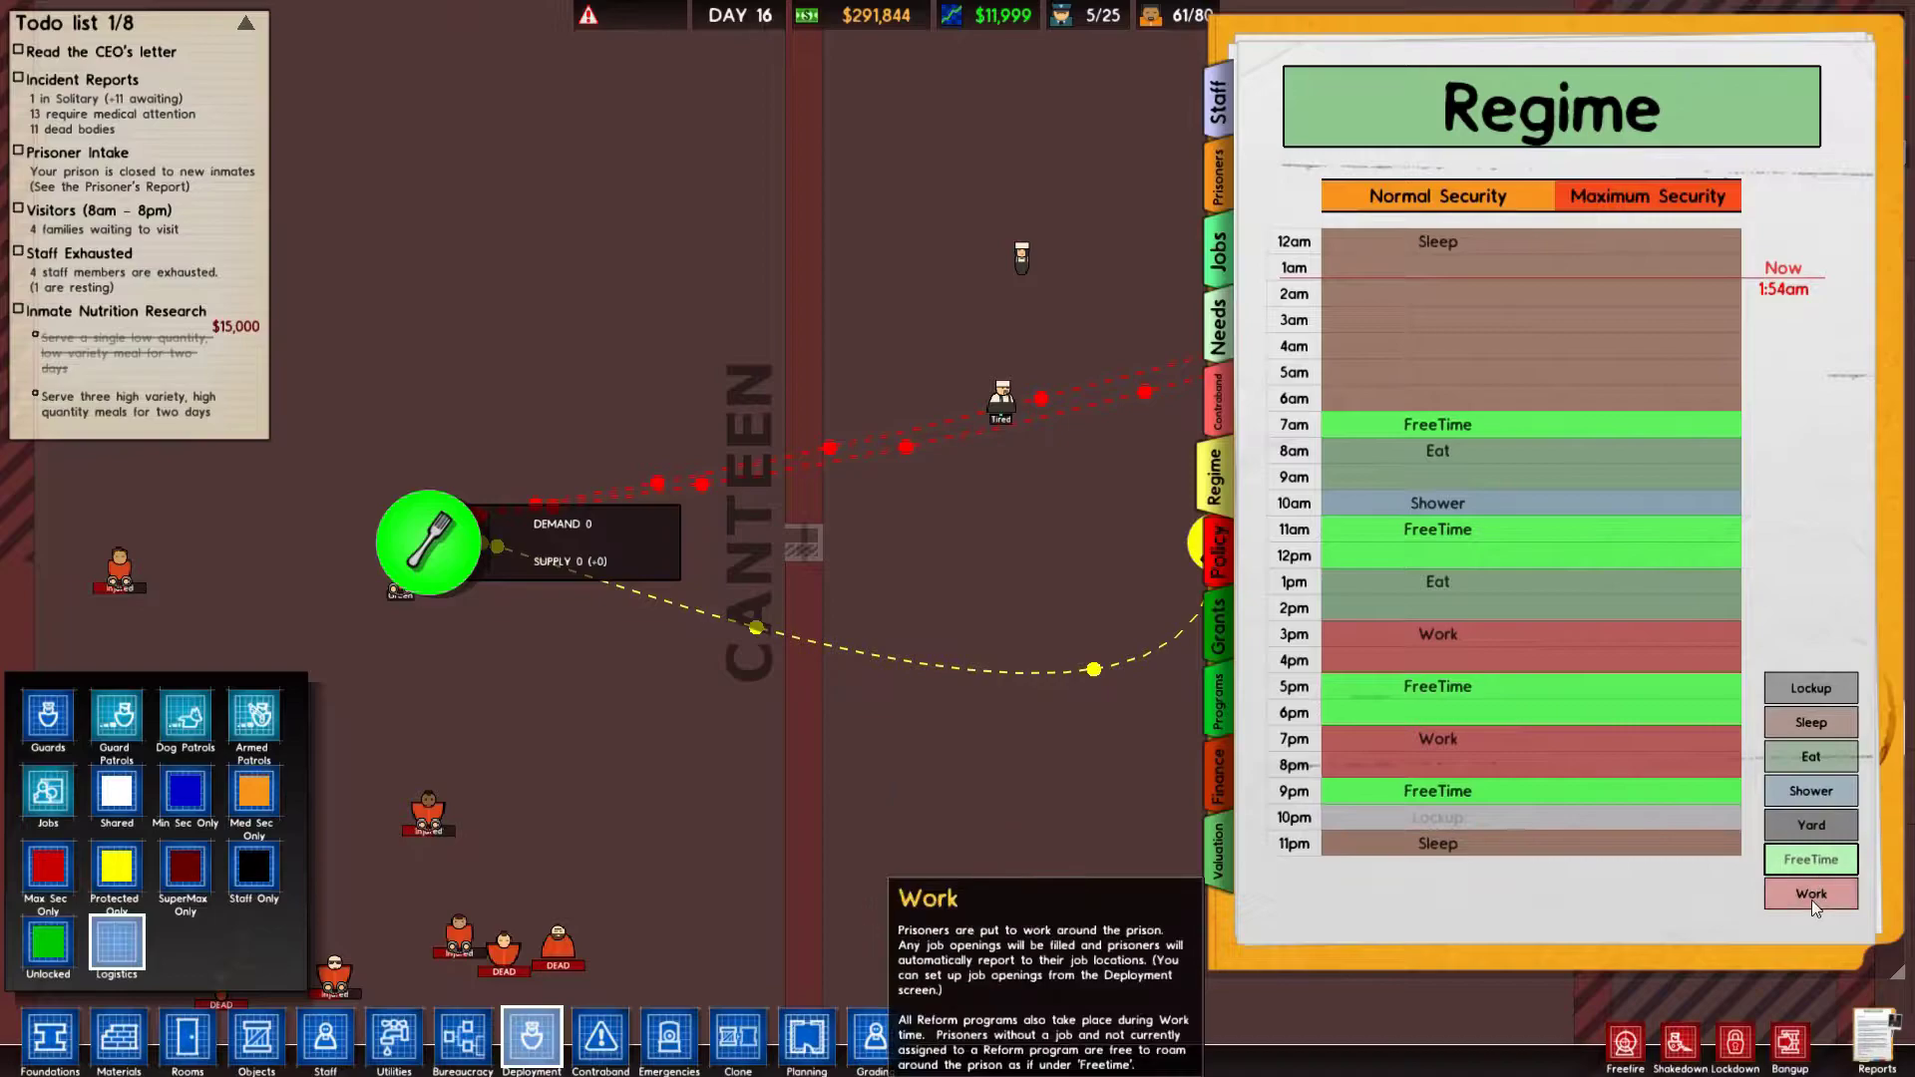
Make 7pm a meal, and set 5pm, 11am and 12pm to work.
left_click(1810, 758)
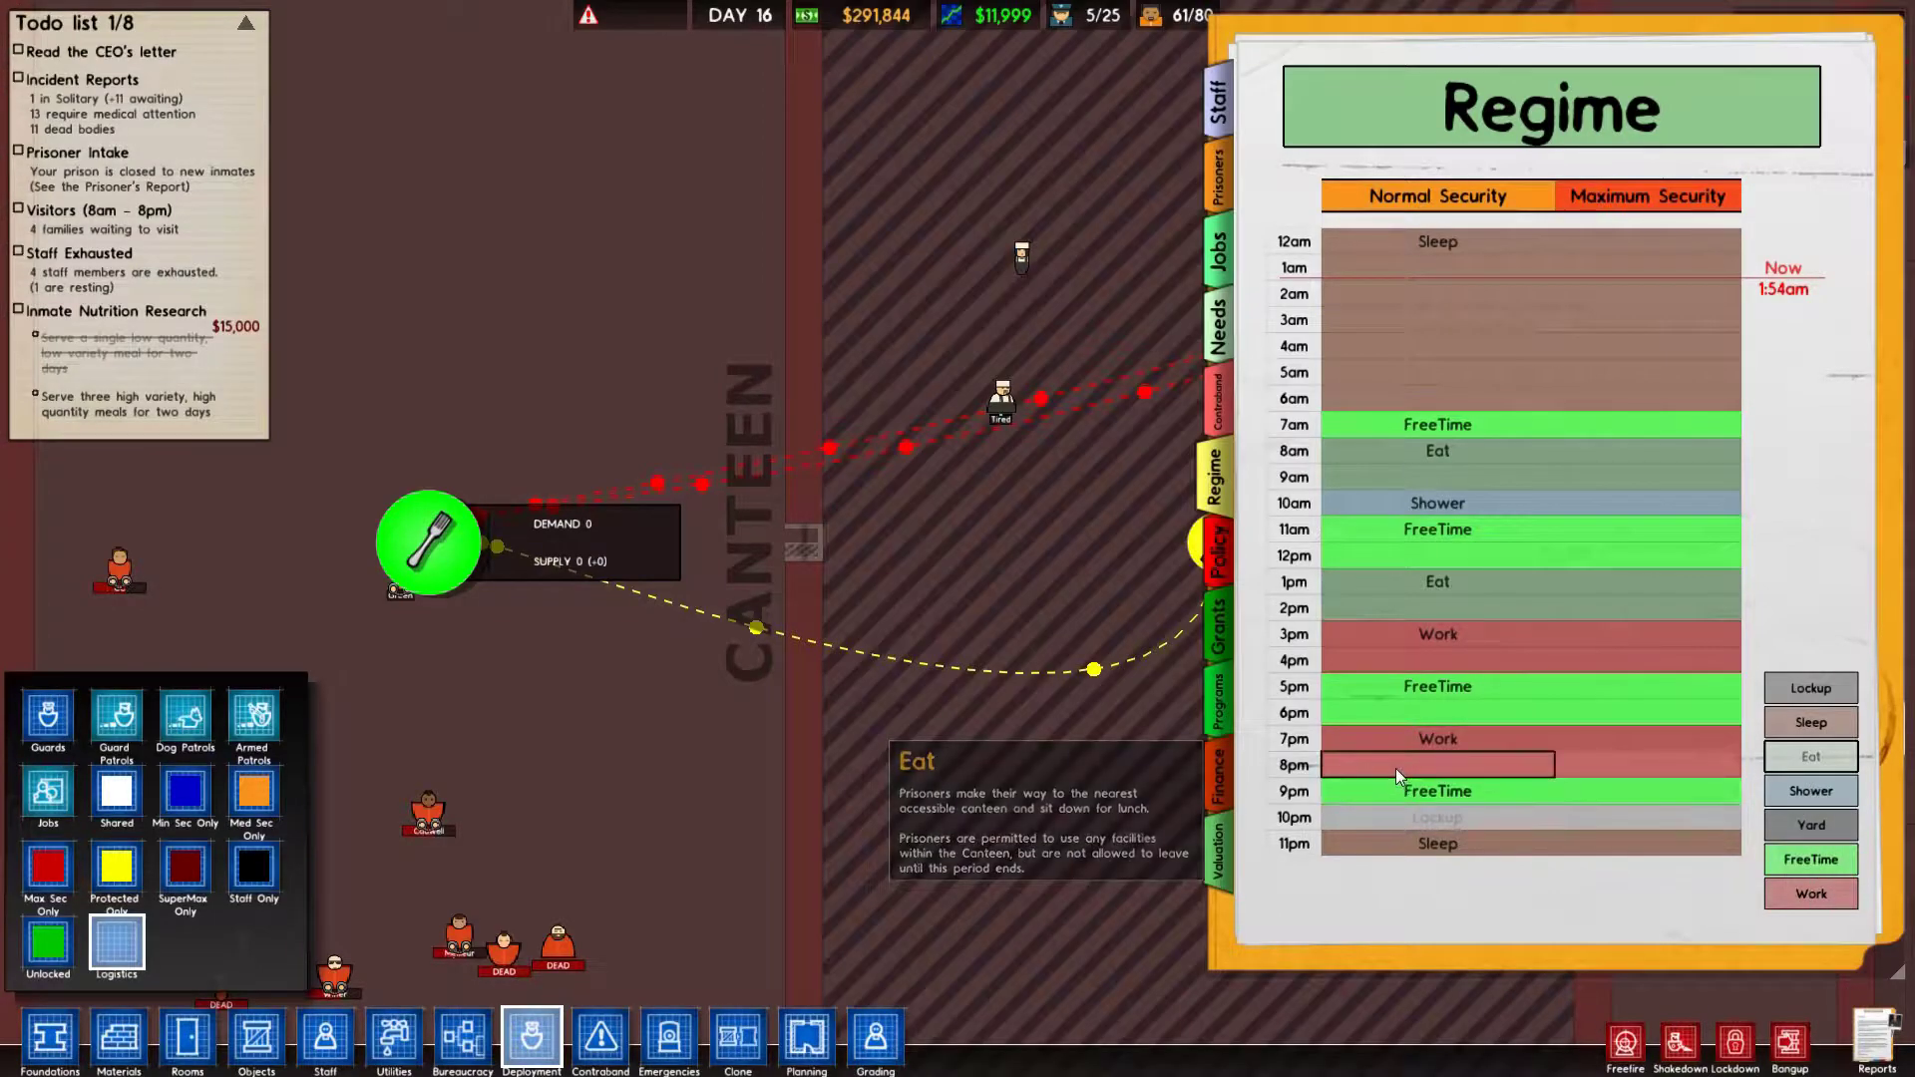
left_click(1387, 773)
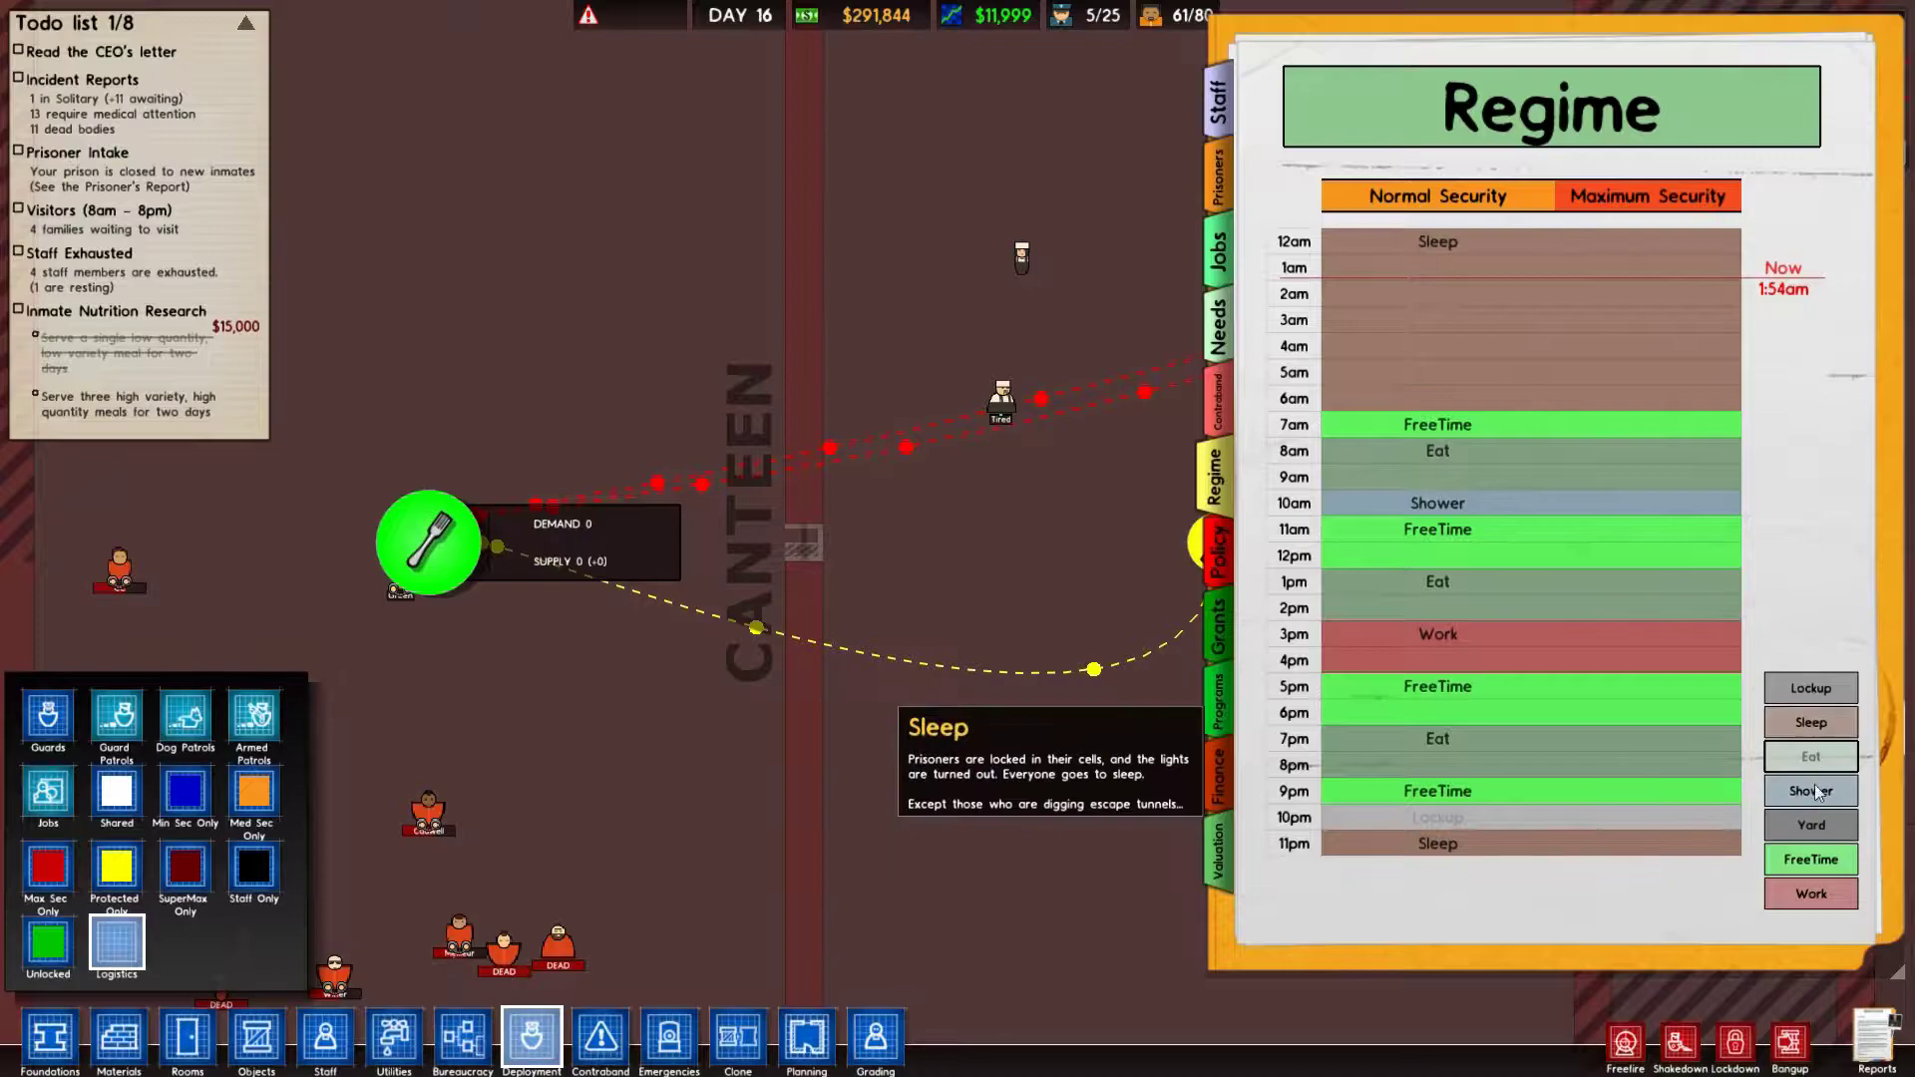
left_click(1810, 892)
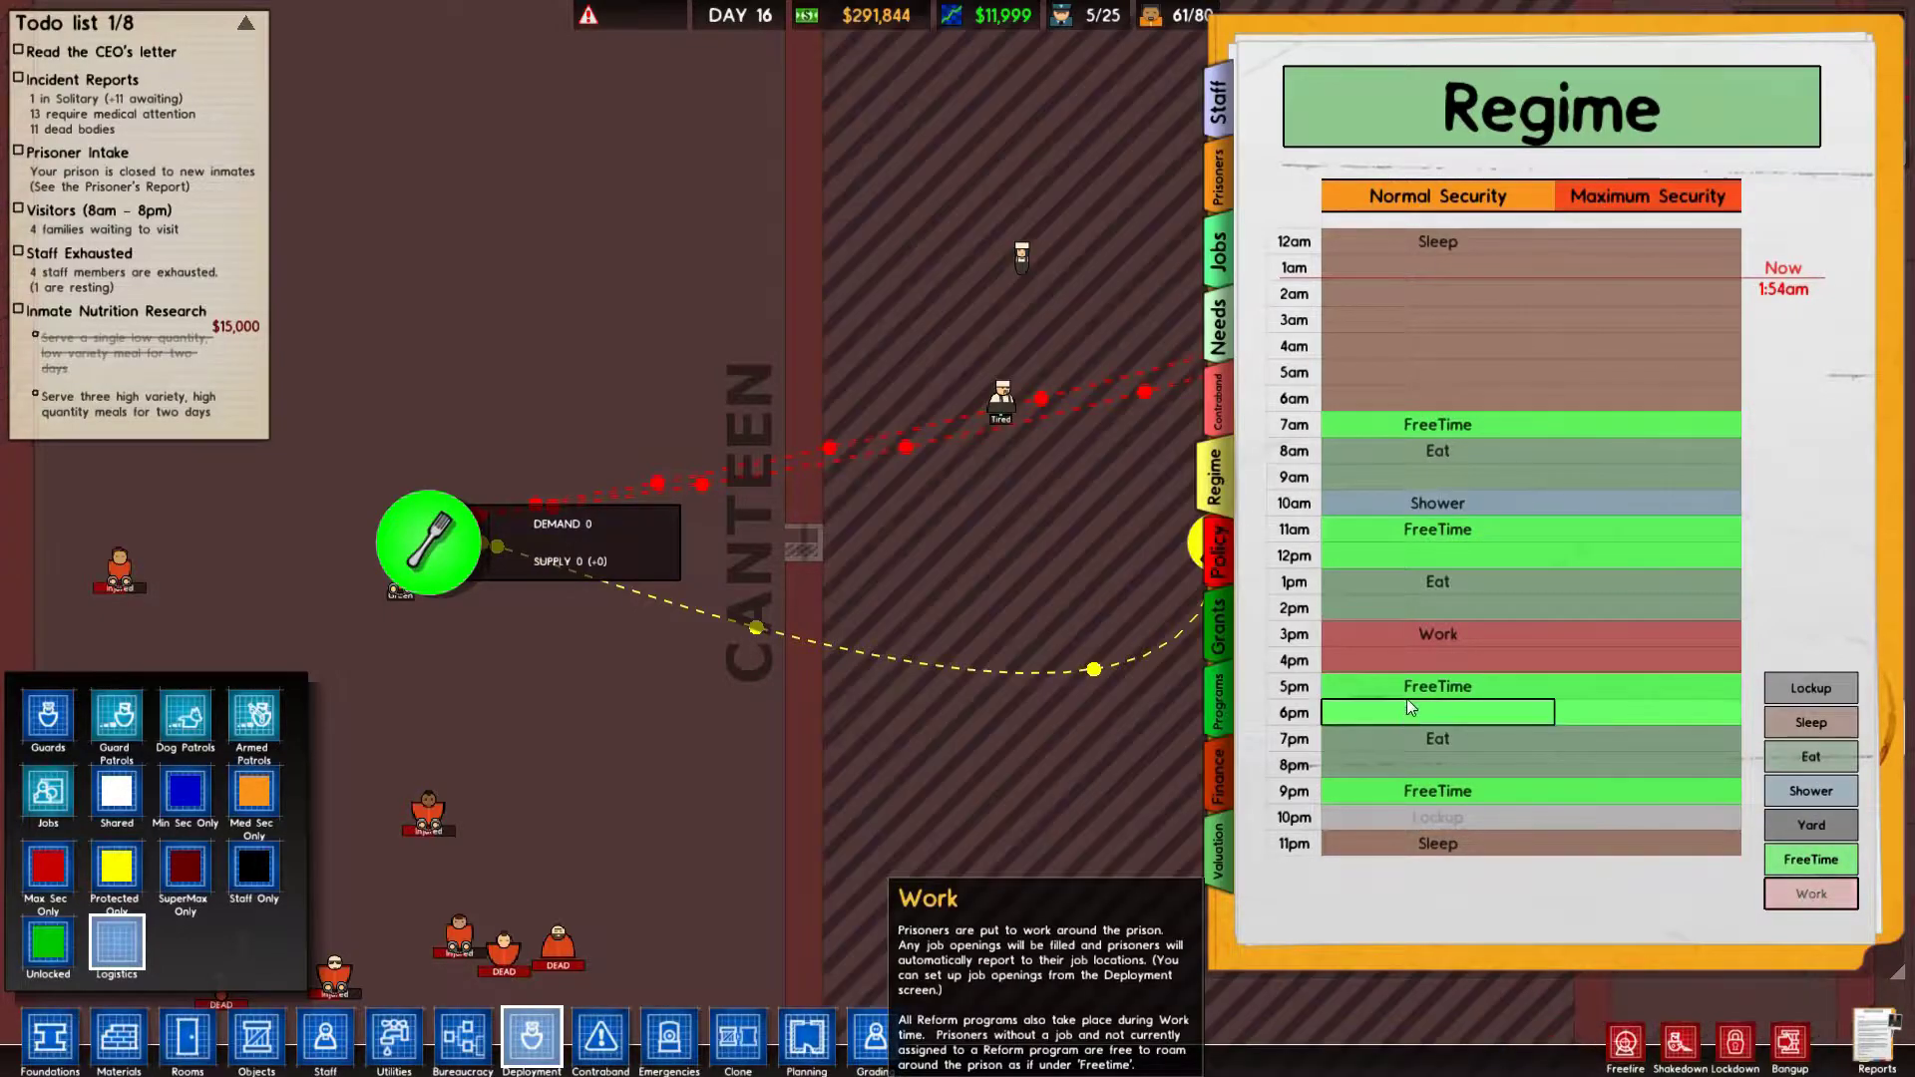
left_click(1407, 698)
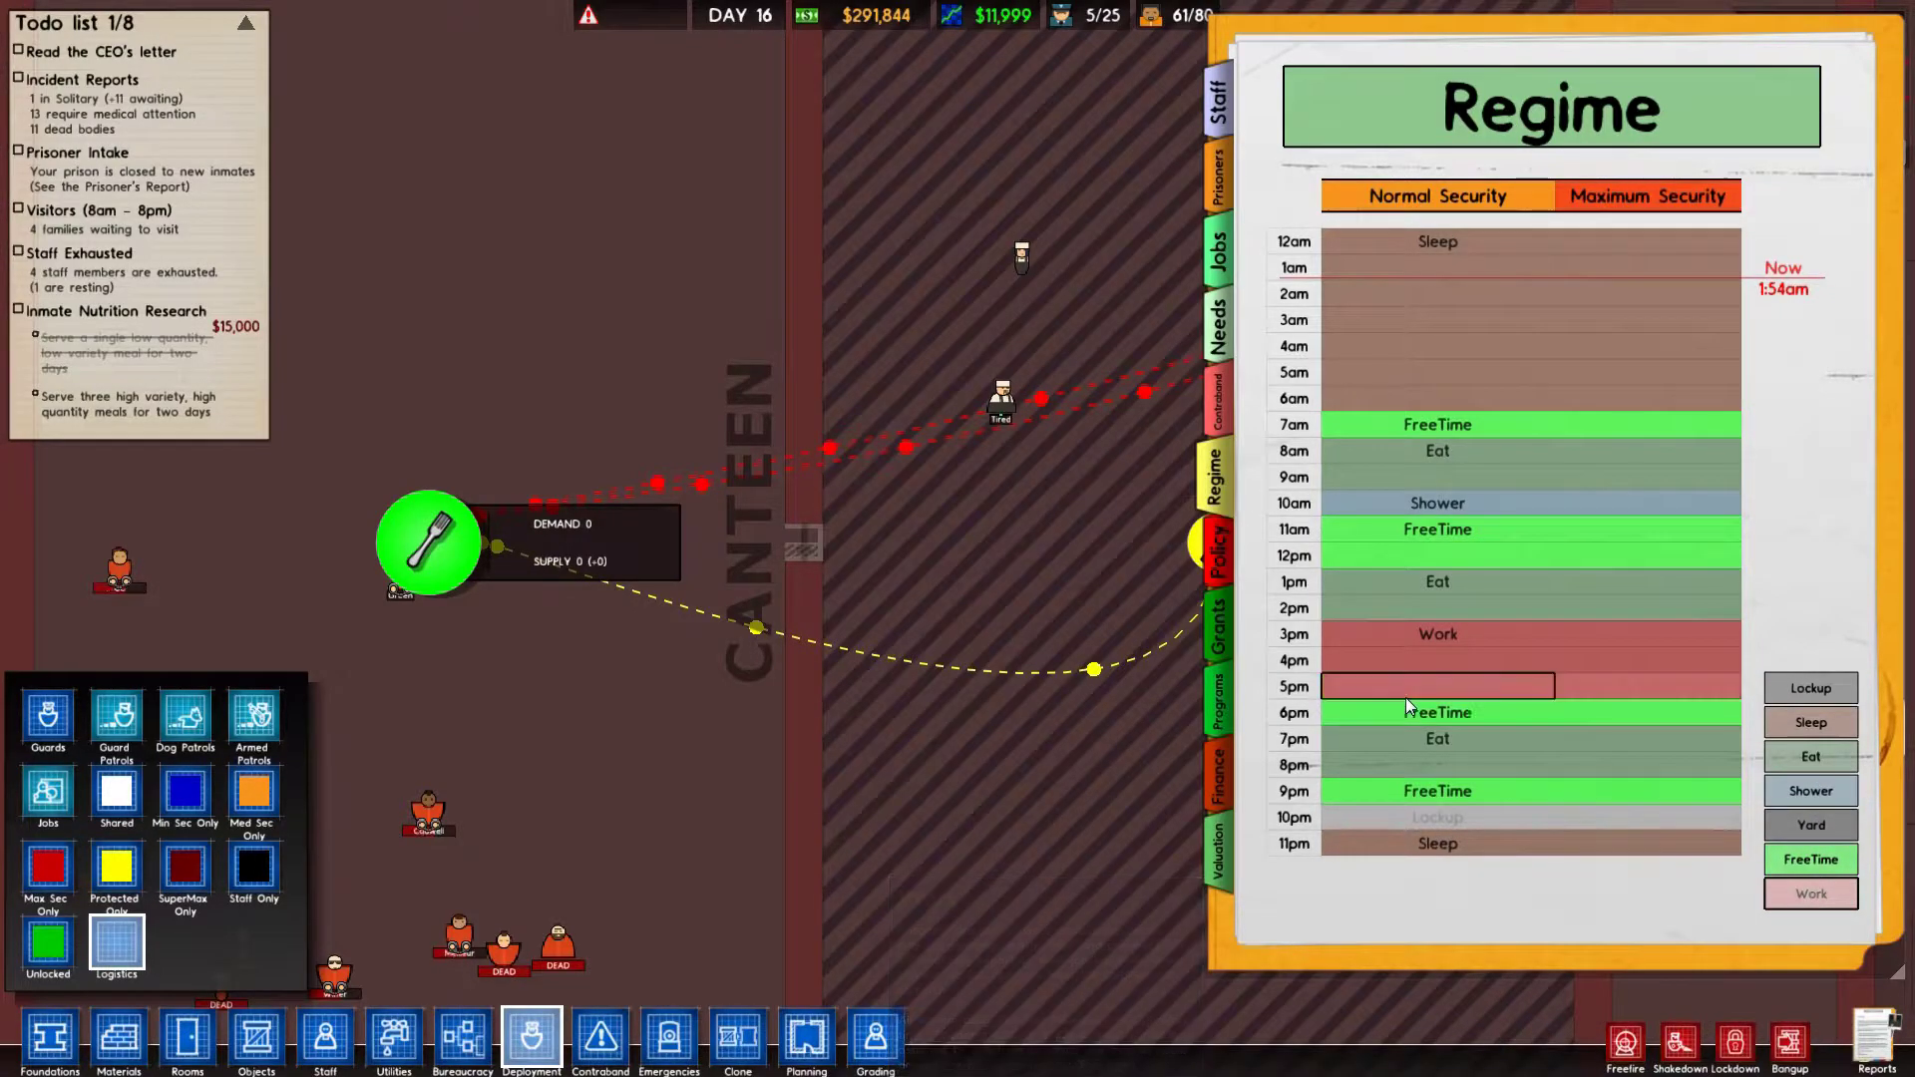
left_click(1395, 541)
left_click(1450, 557)
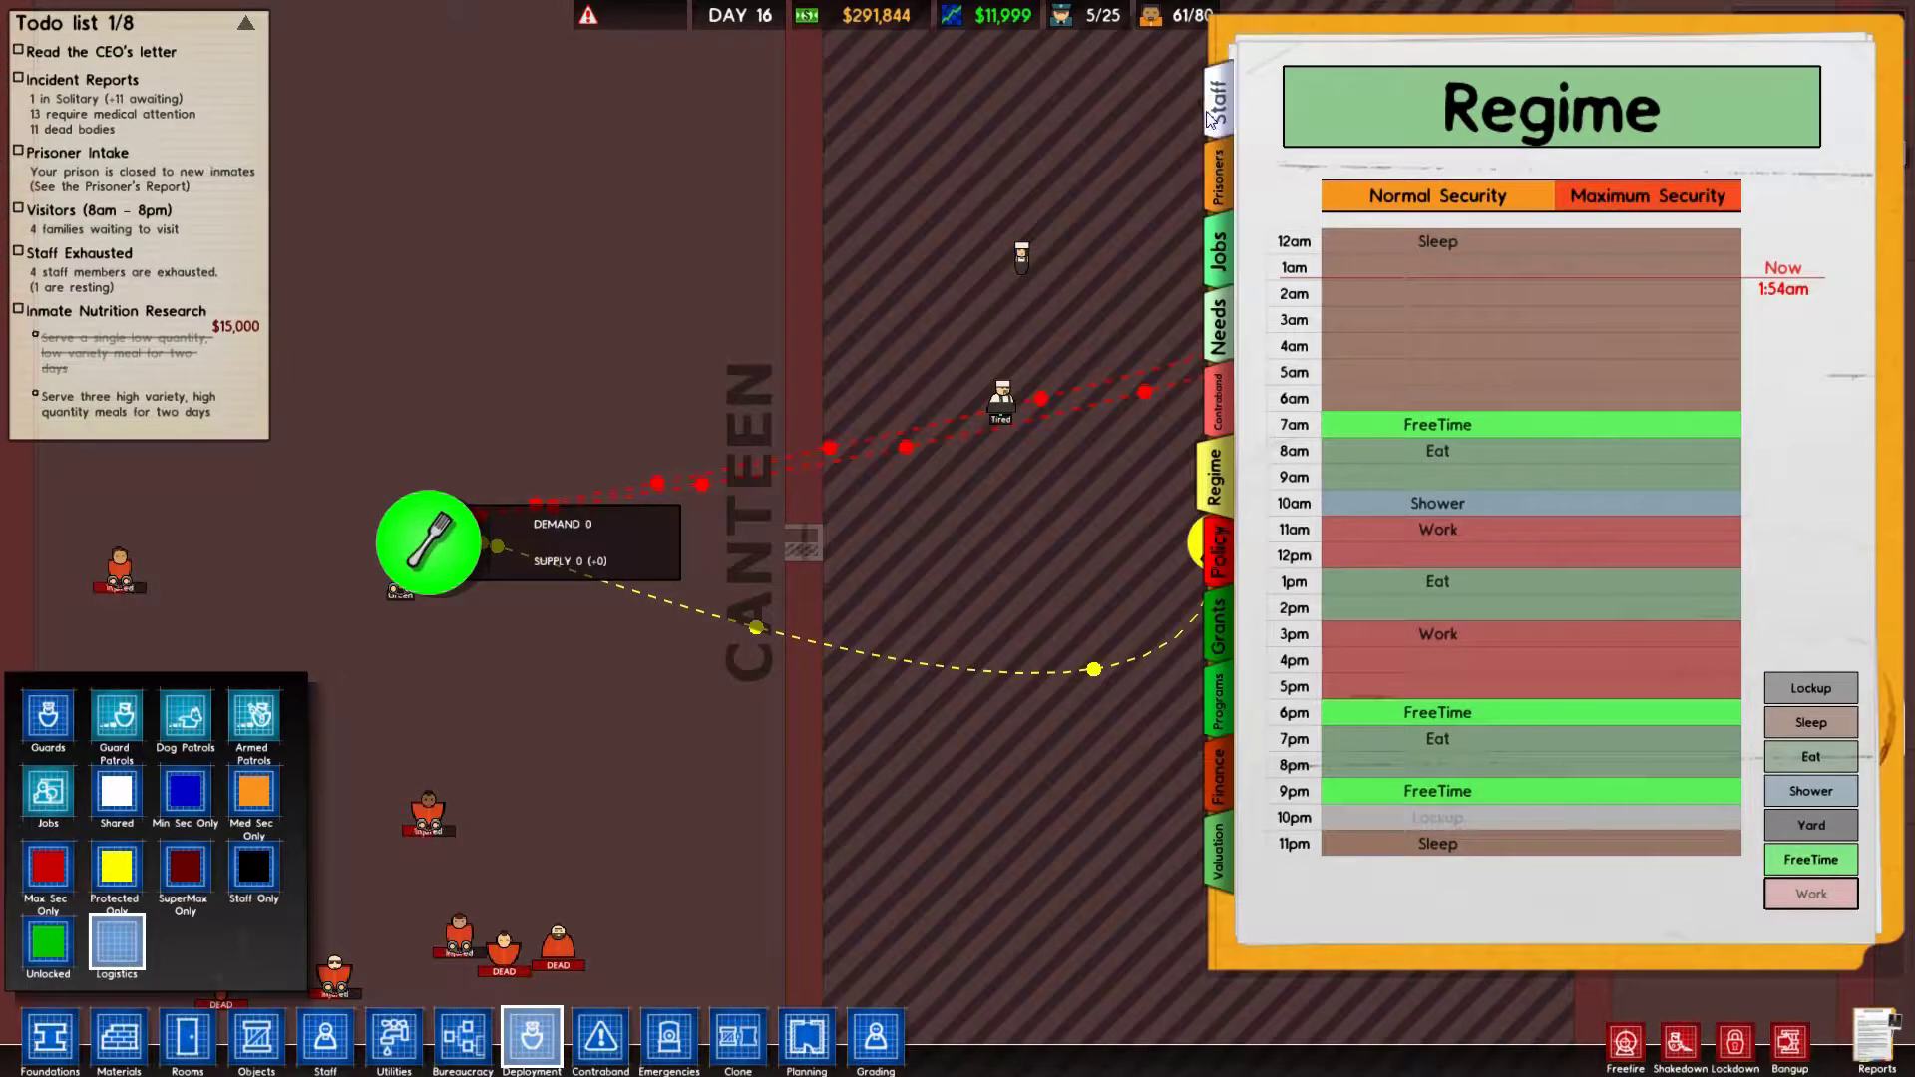
Review the prisoner list, jobs, needs and contraband reports.
left_click(1225, 165)
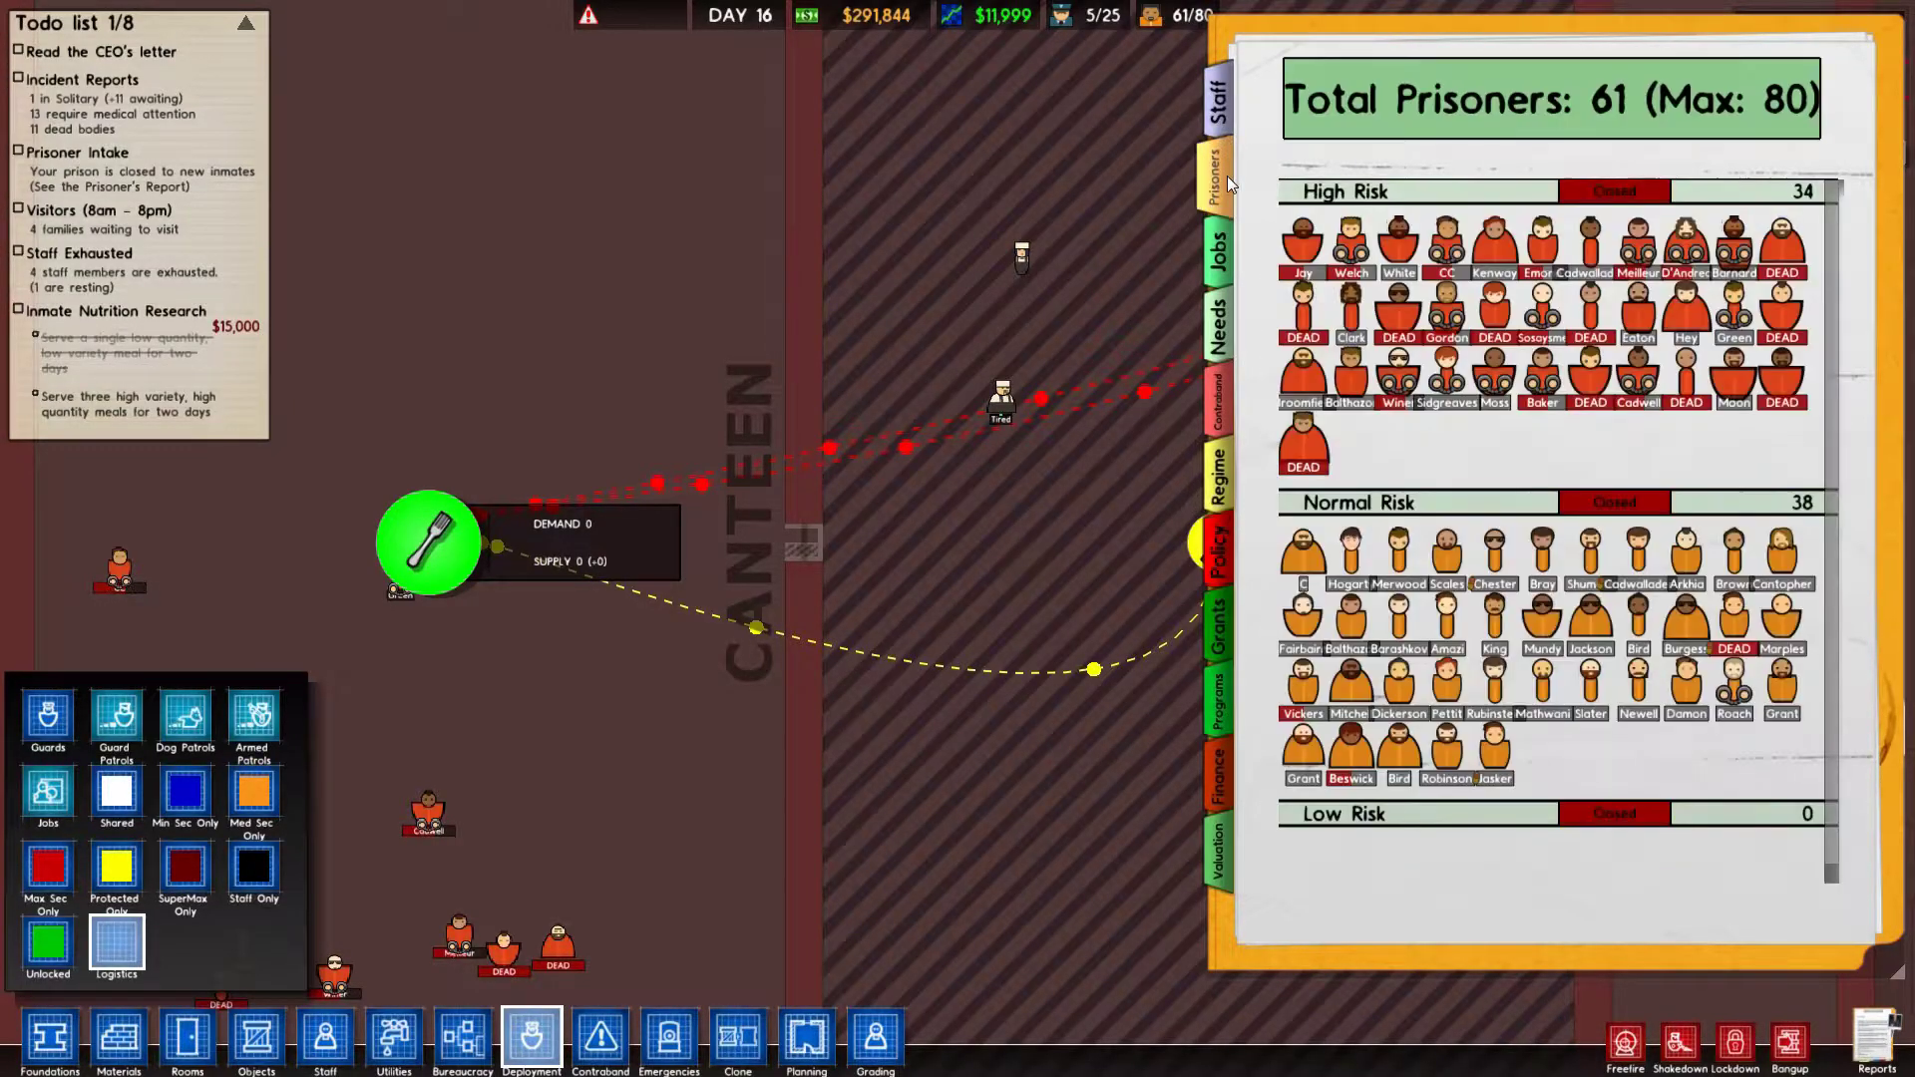
left_click(1221, 270)
left_click(1219, 333)
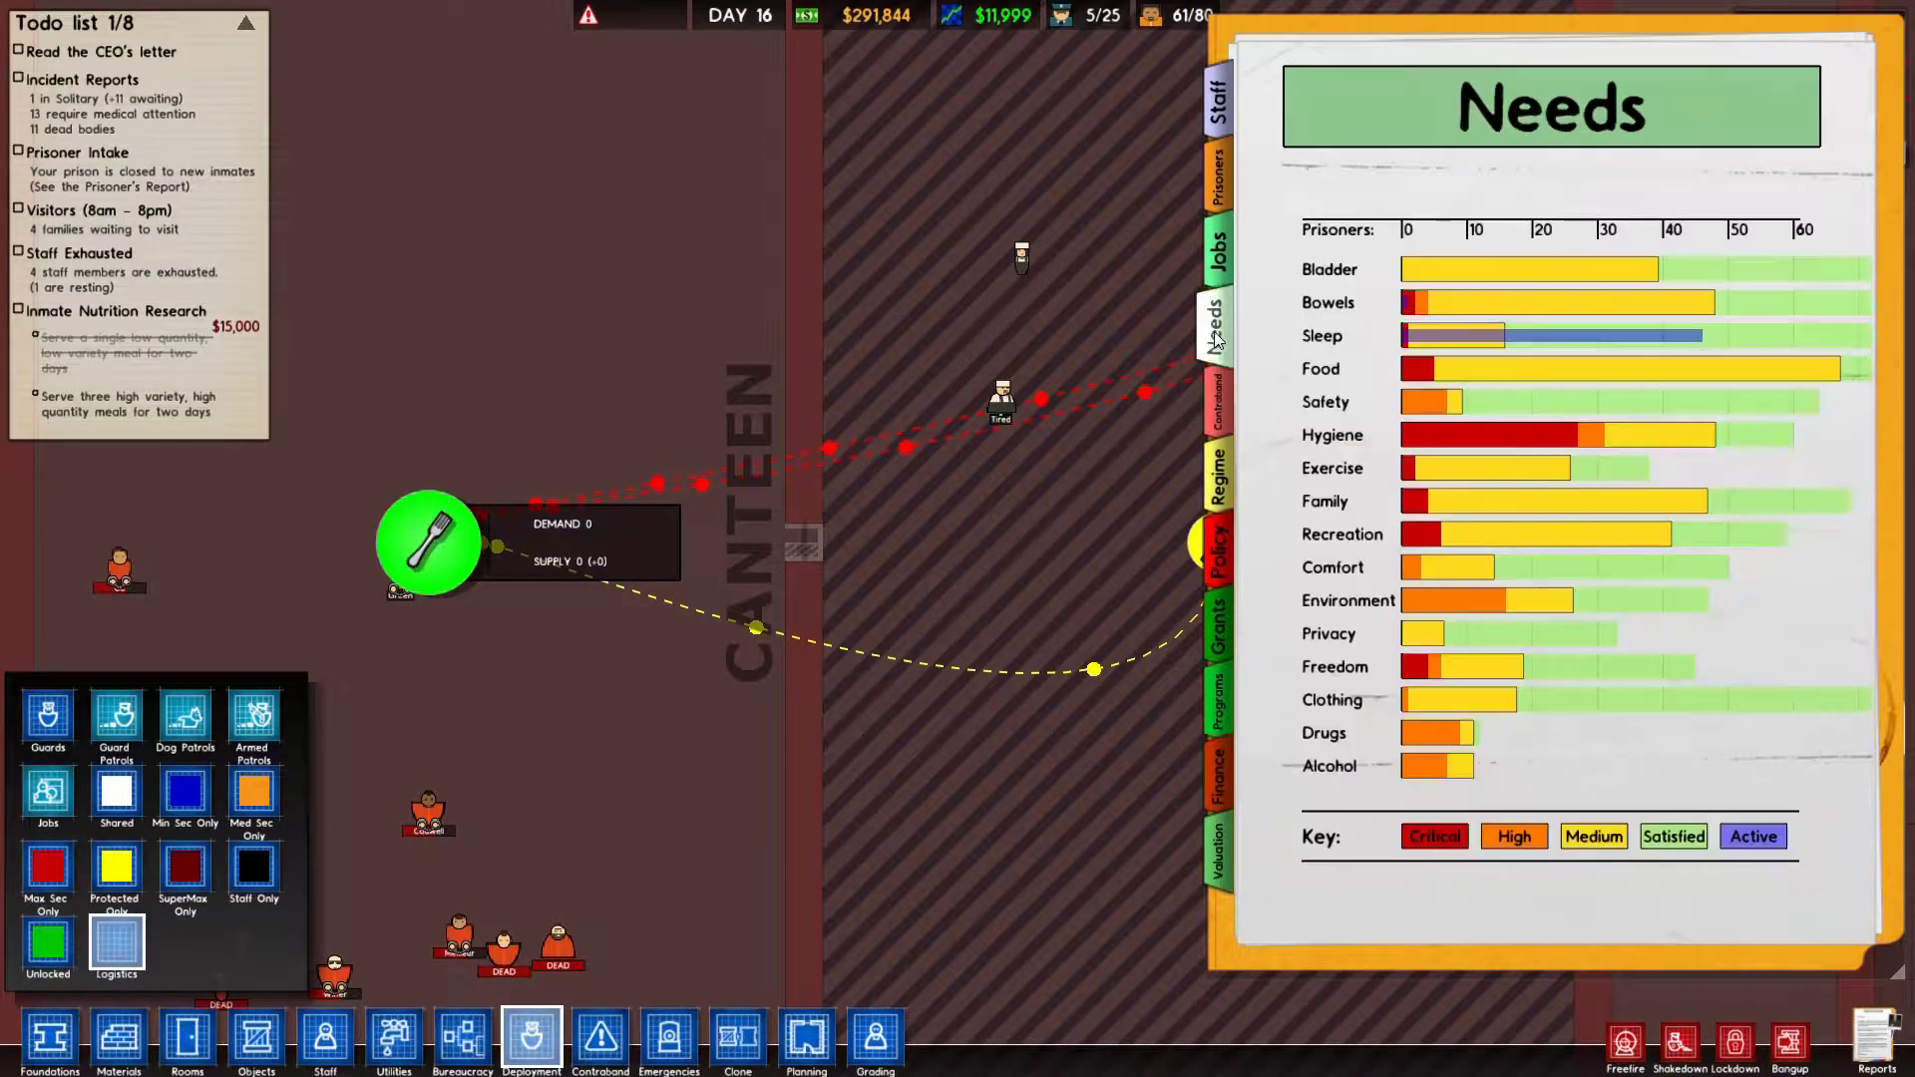
left_click(1218, 401)
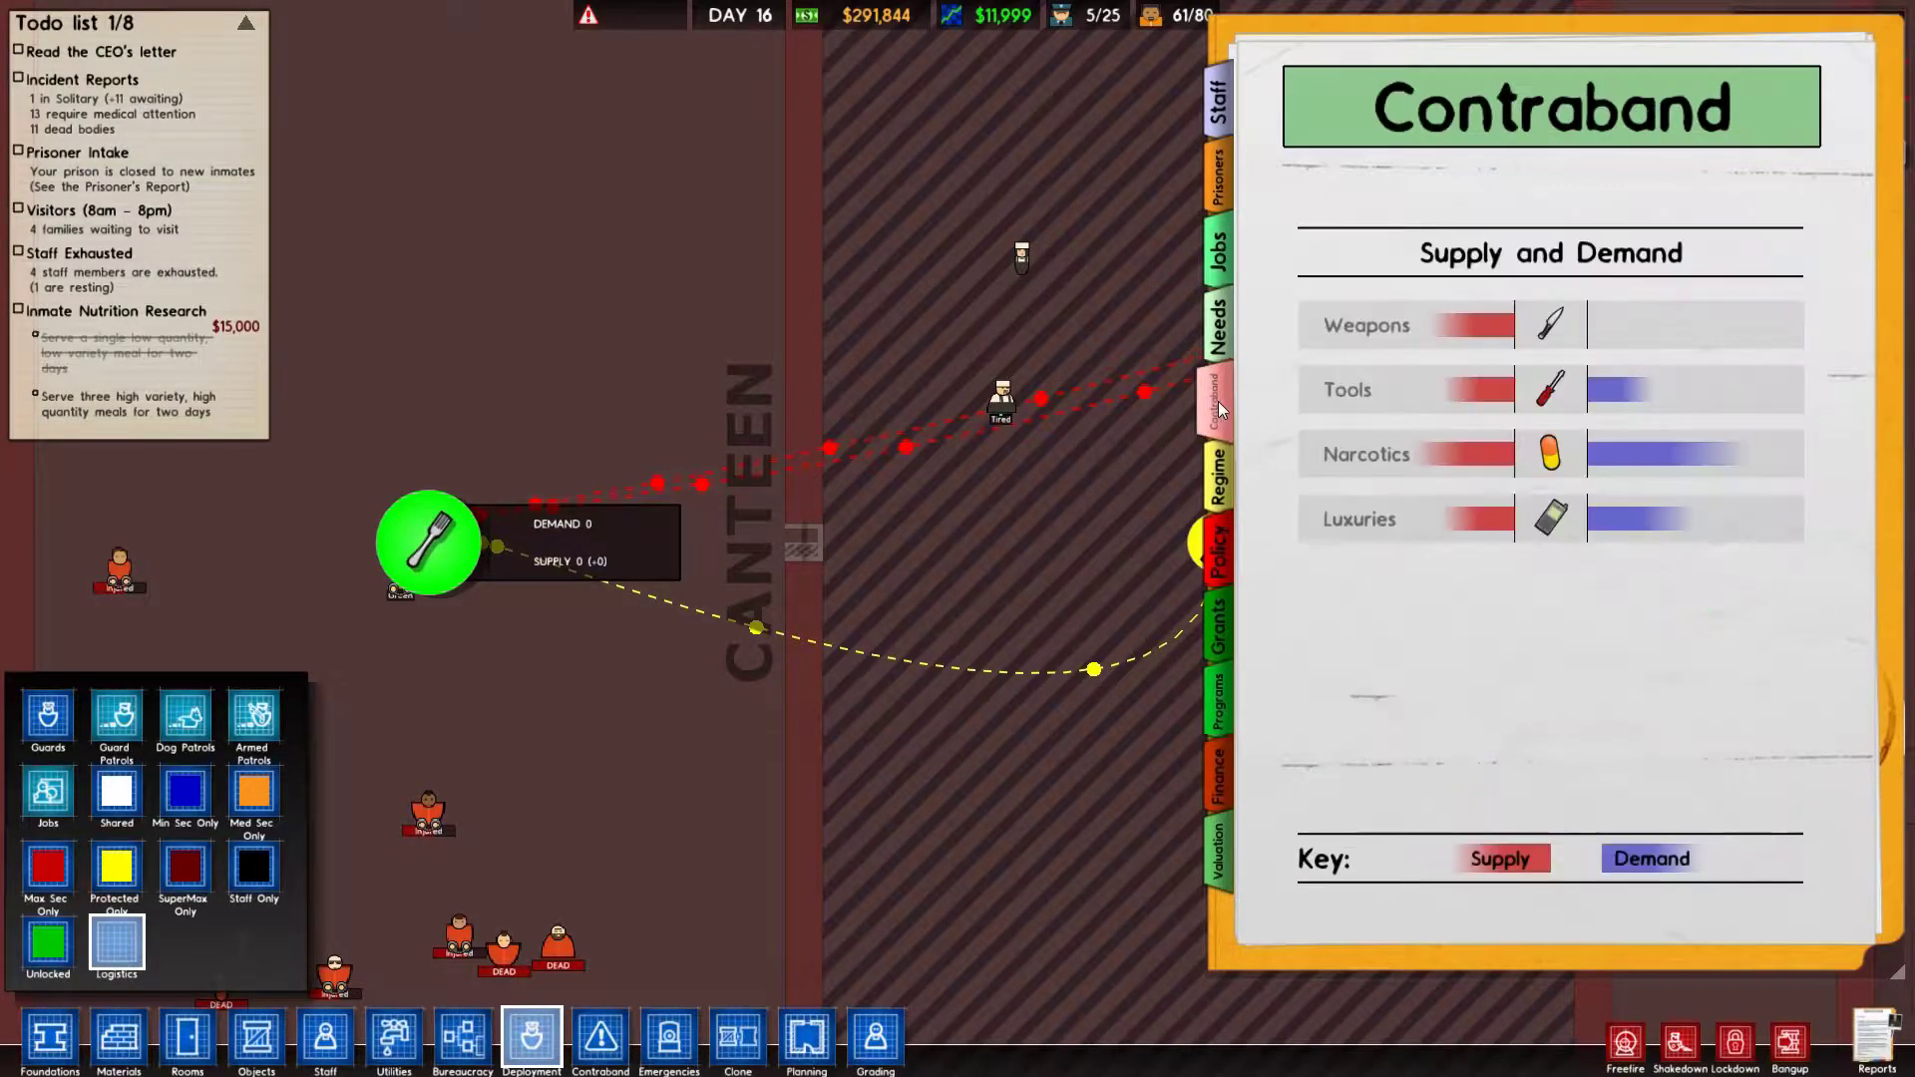
Check regime and policy, then accept the Governmental Security Ratings grant for $15,000.
left_click(1216, 473)
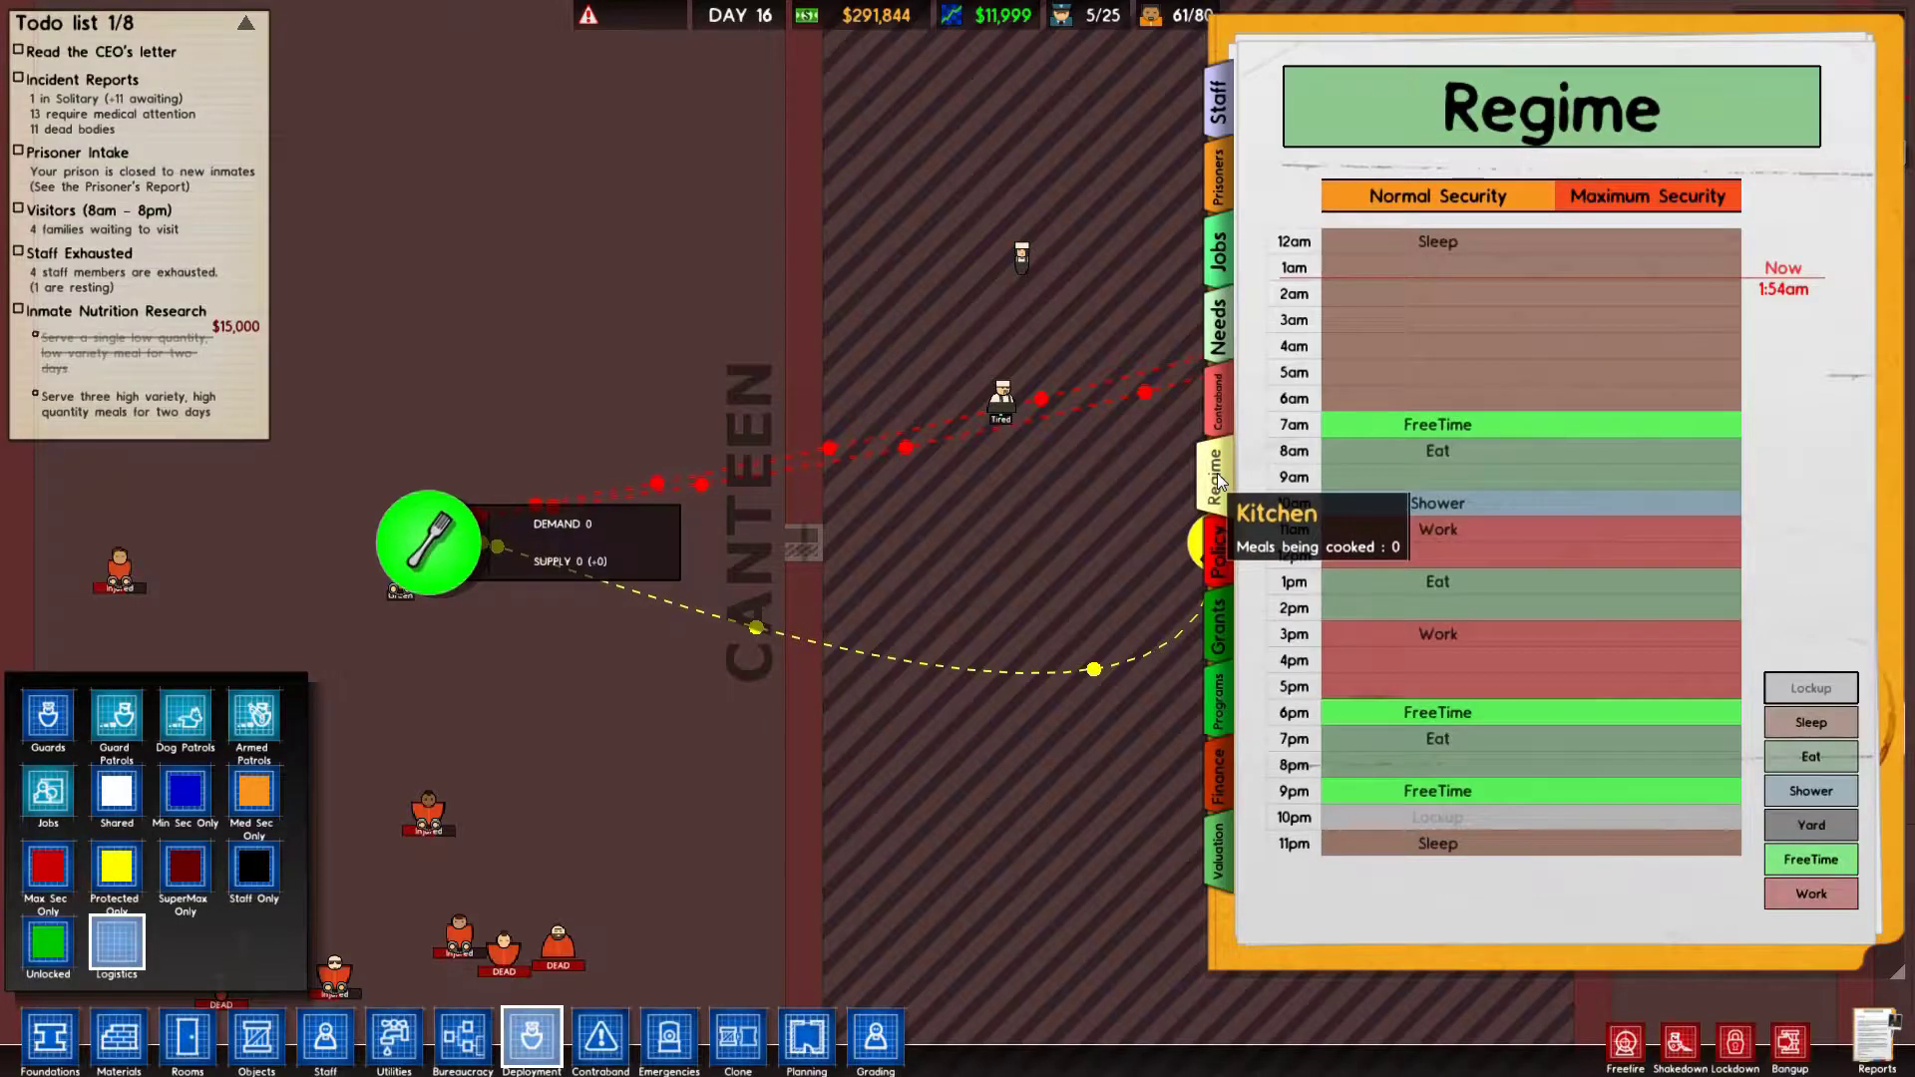
left_click(1210, 537)
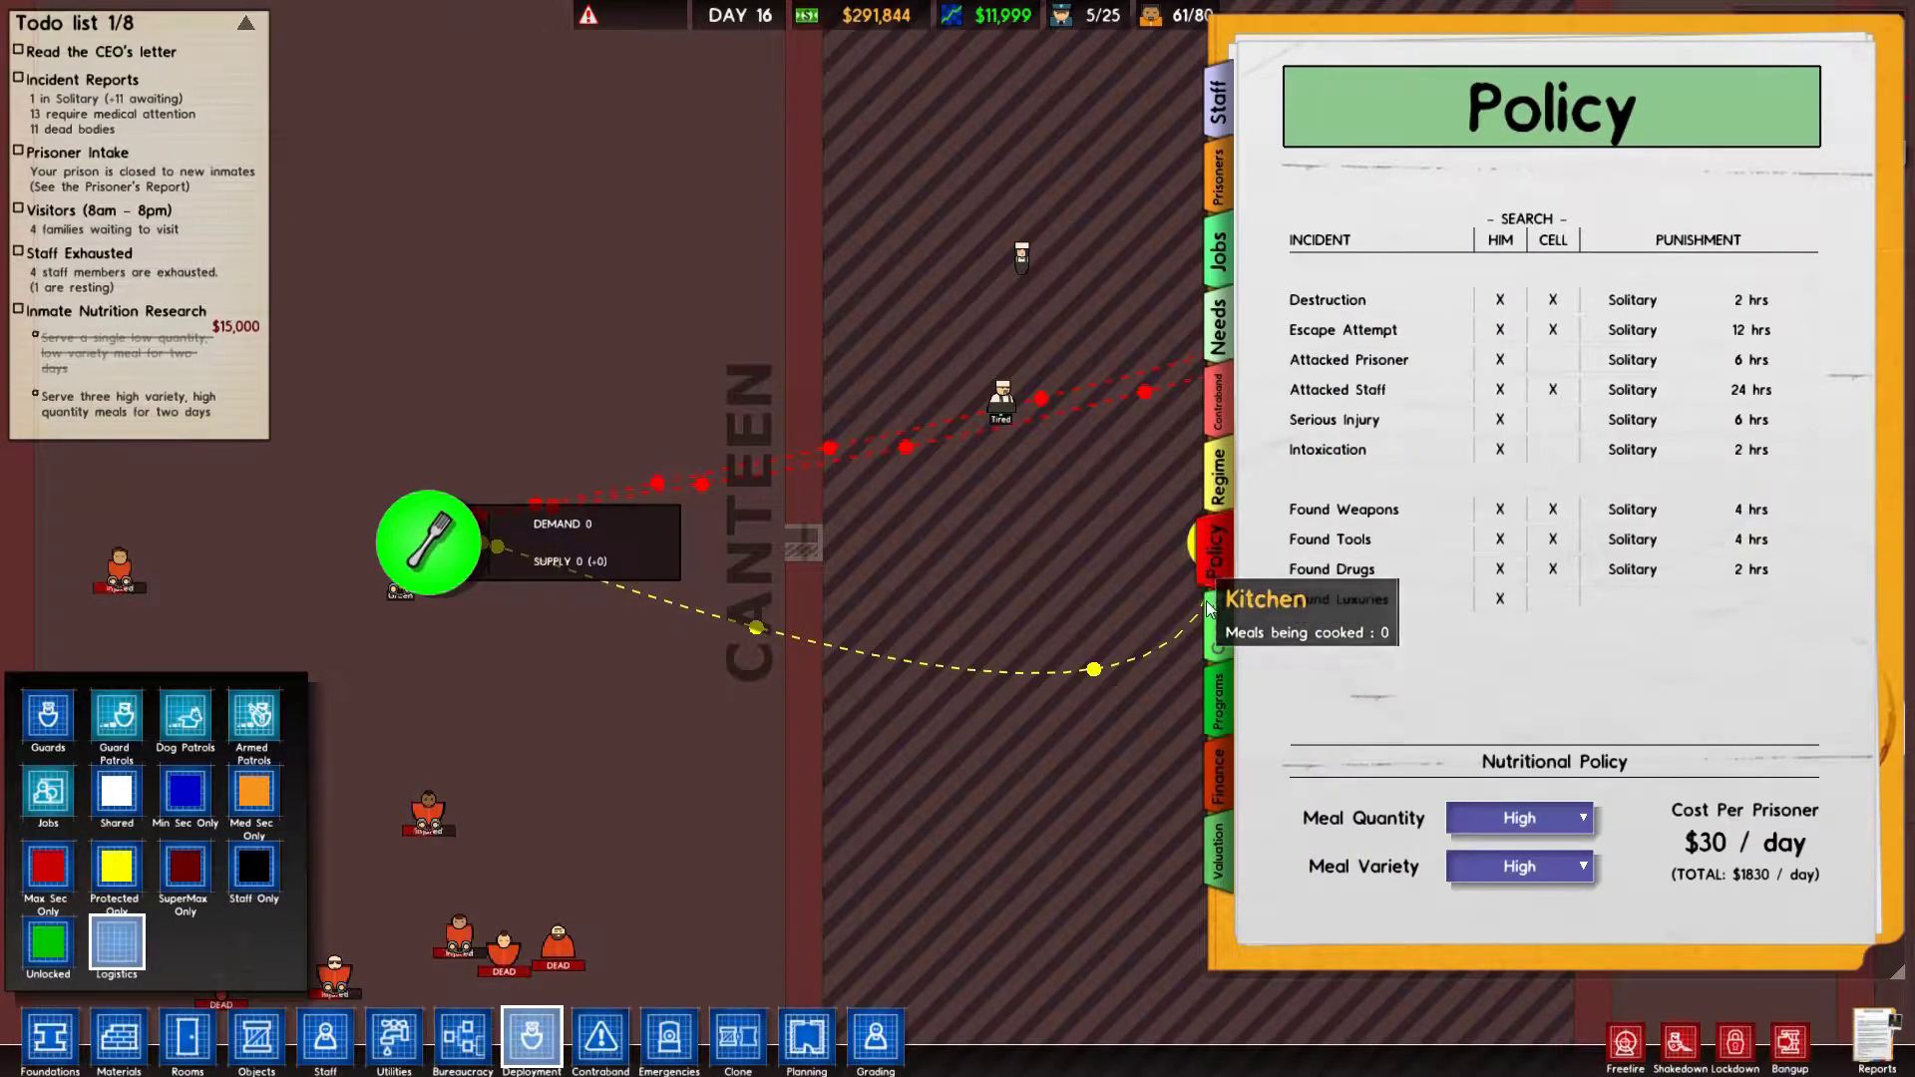
left_click(1215, 629)
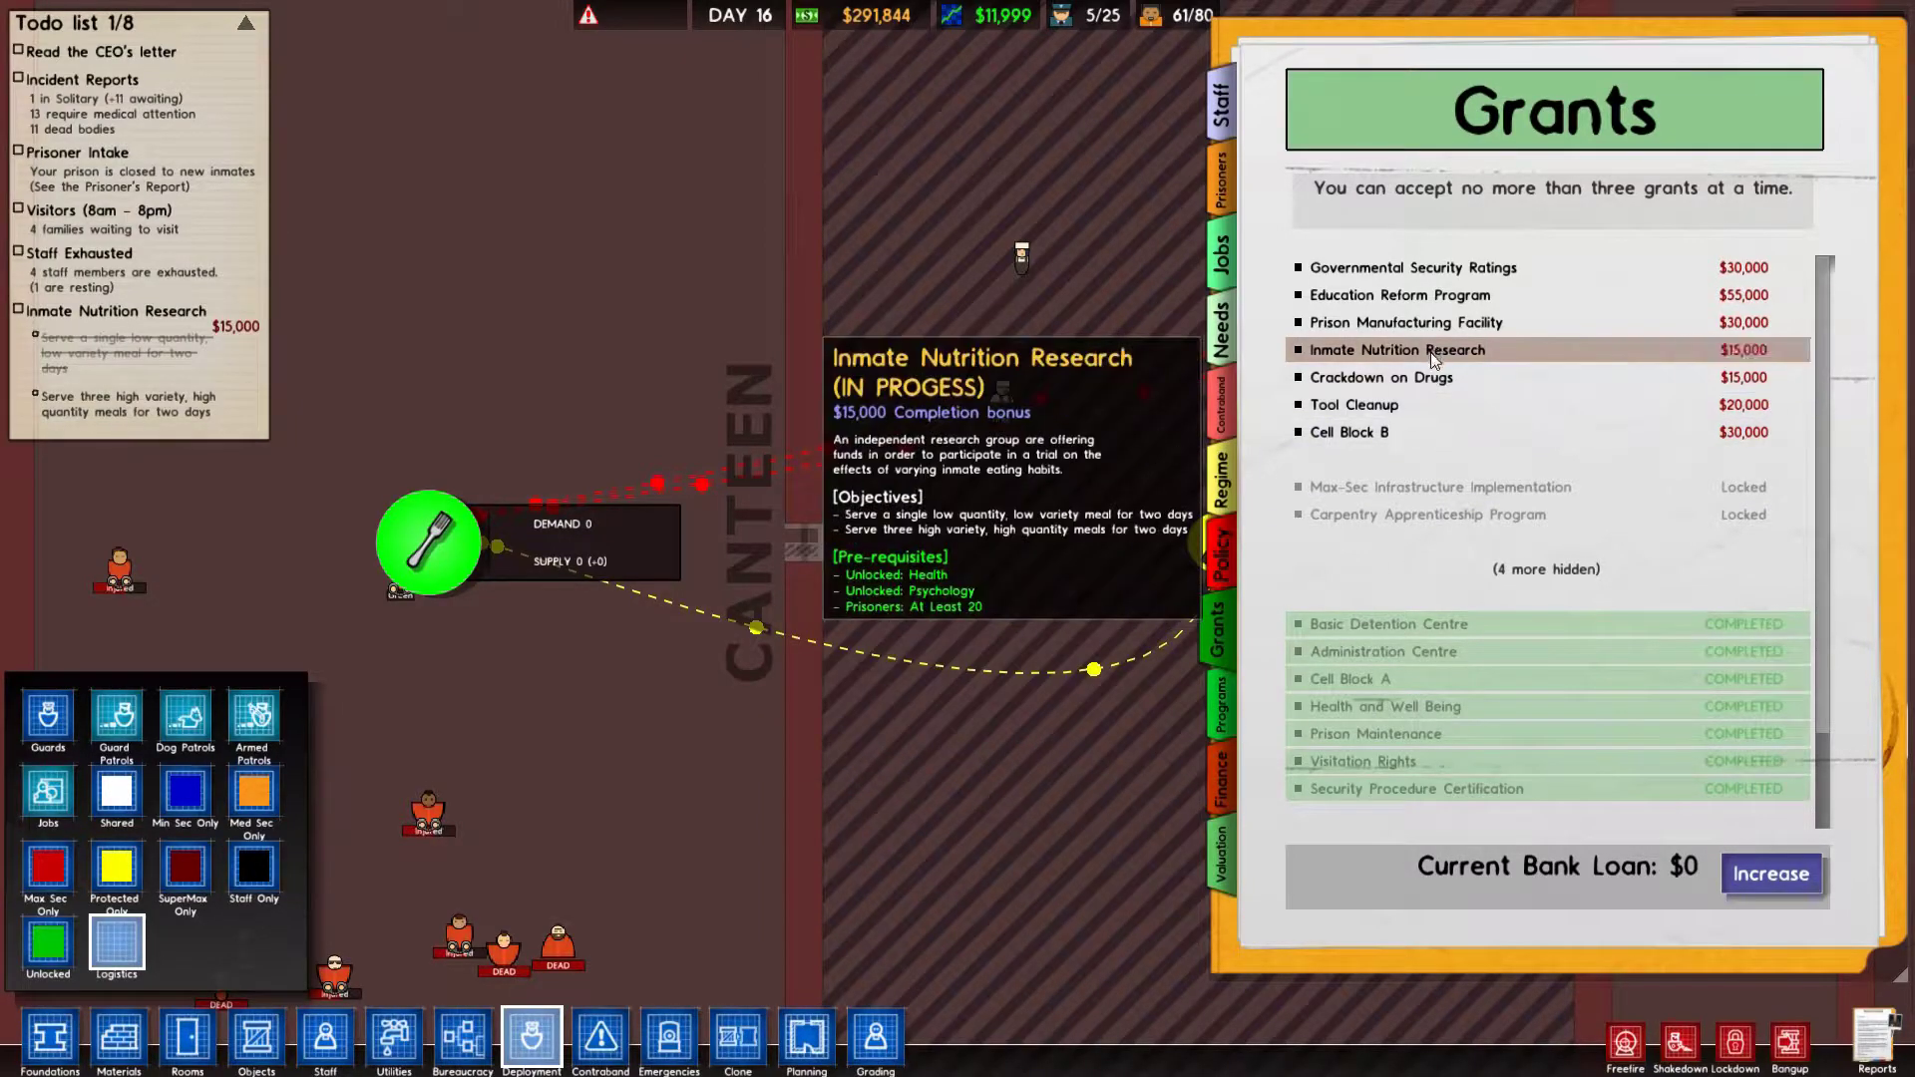
mouse_move(1407, 321)
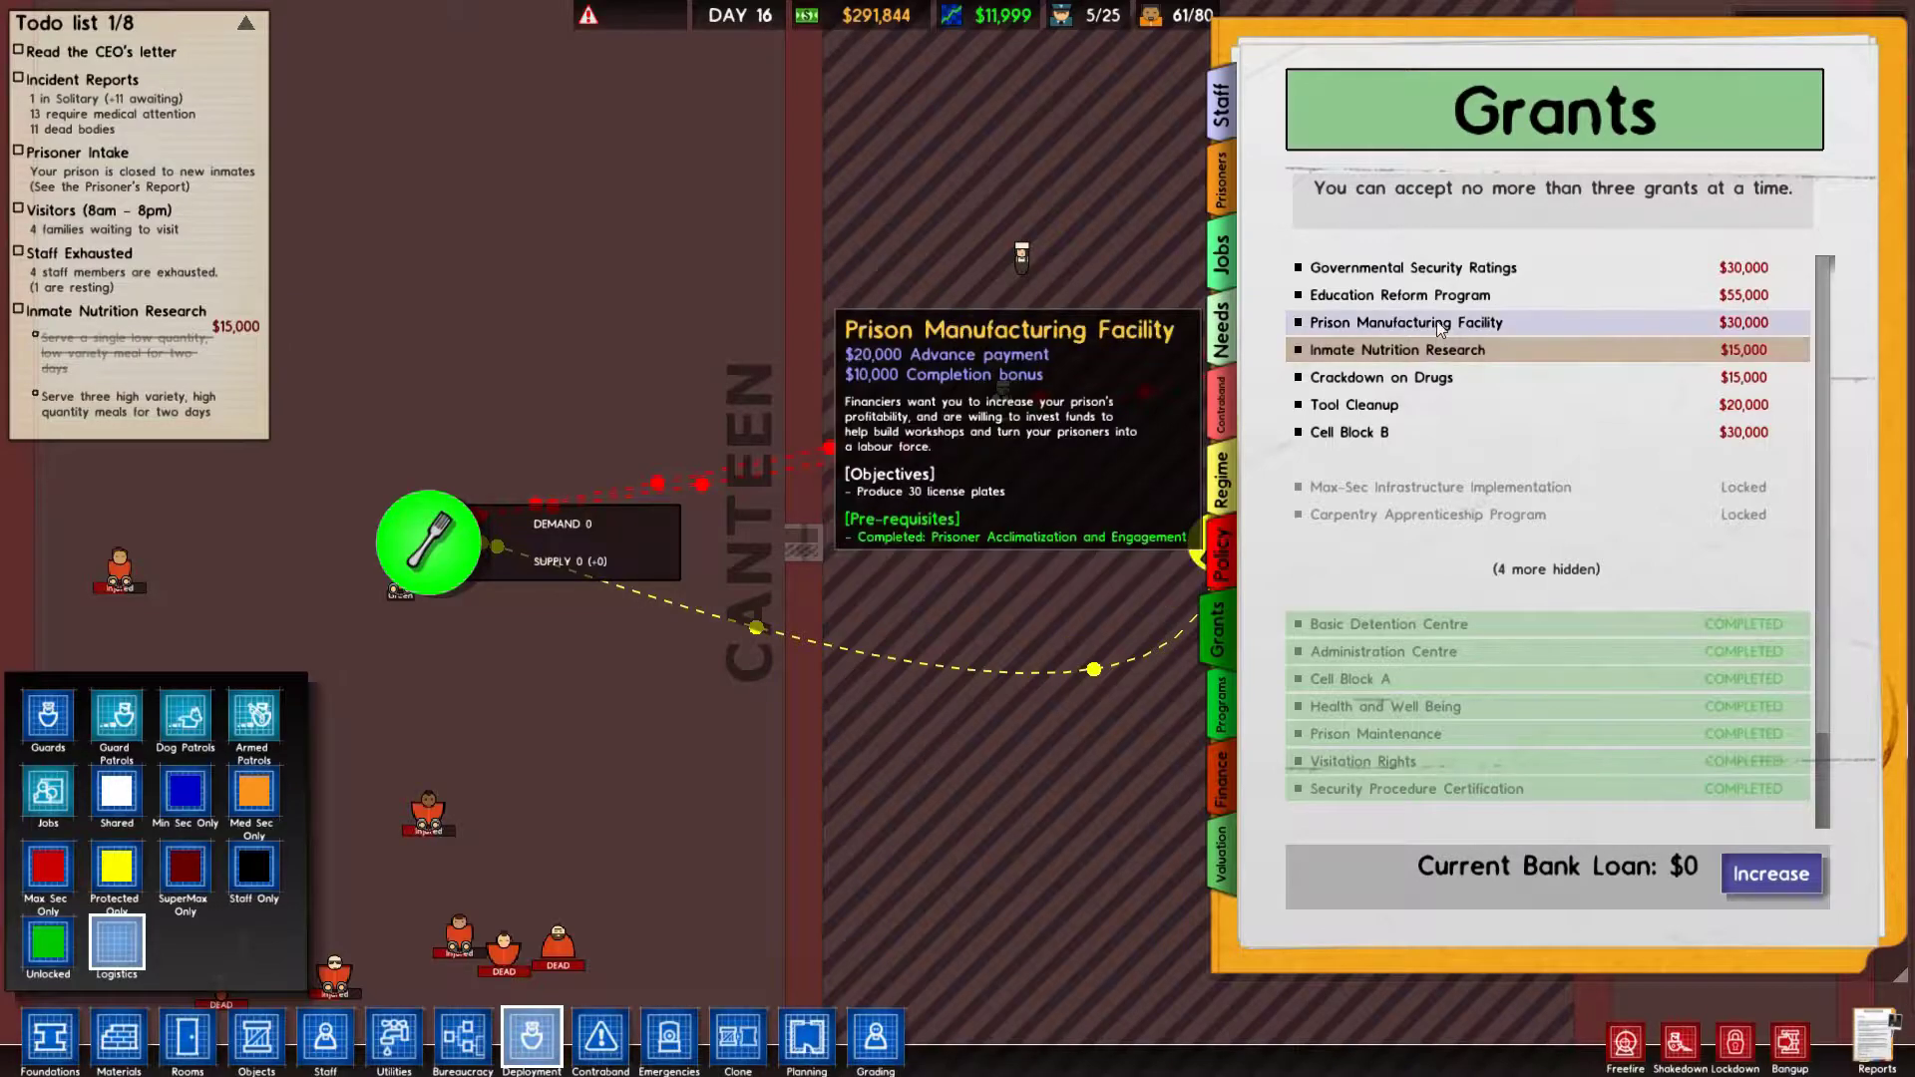
left_click(1432, 267)
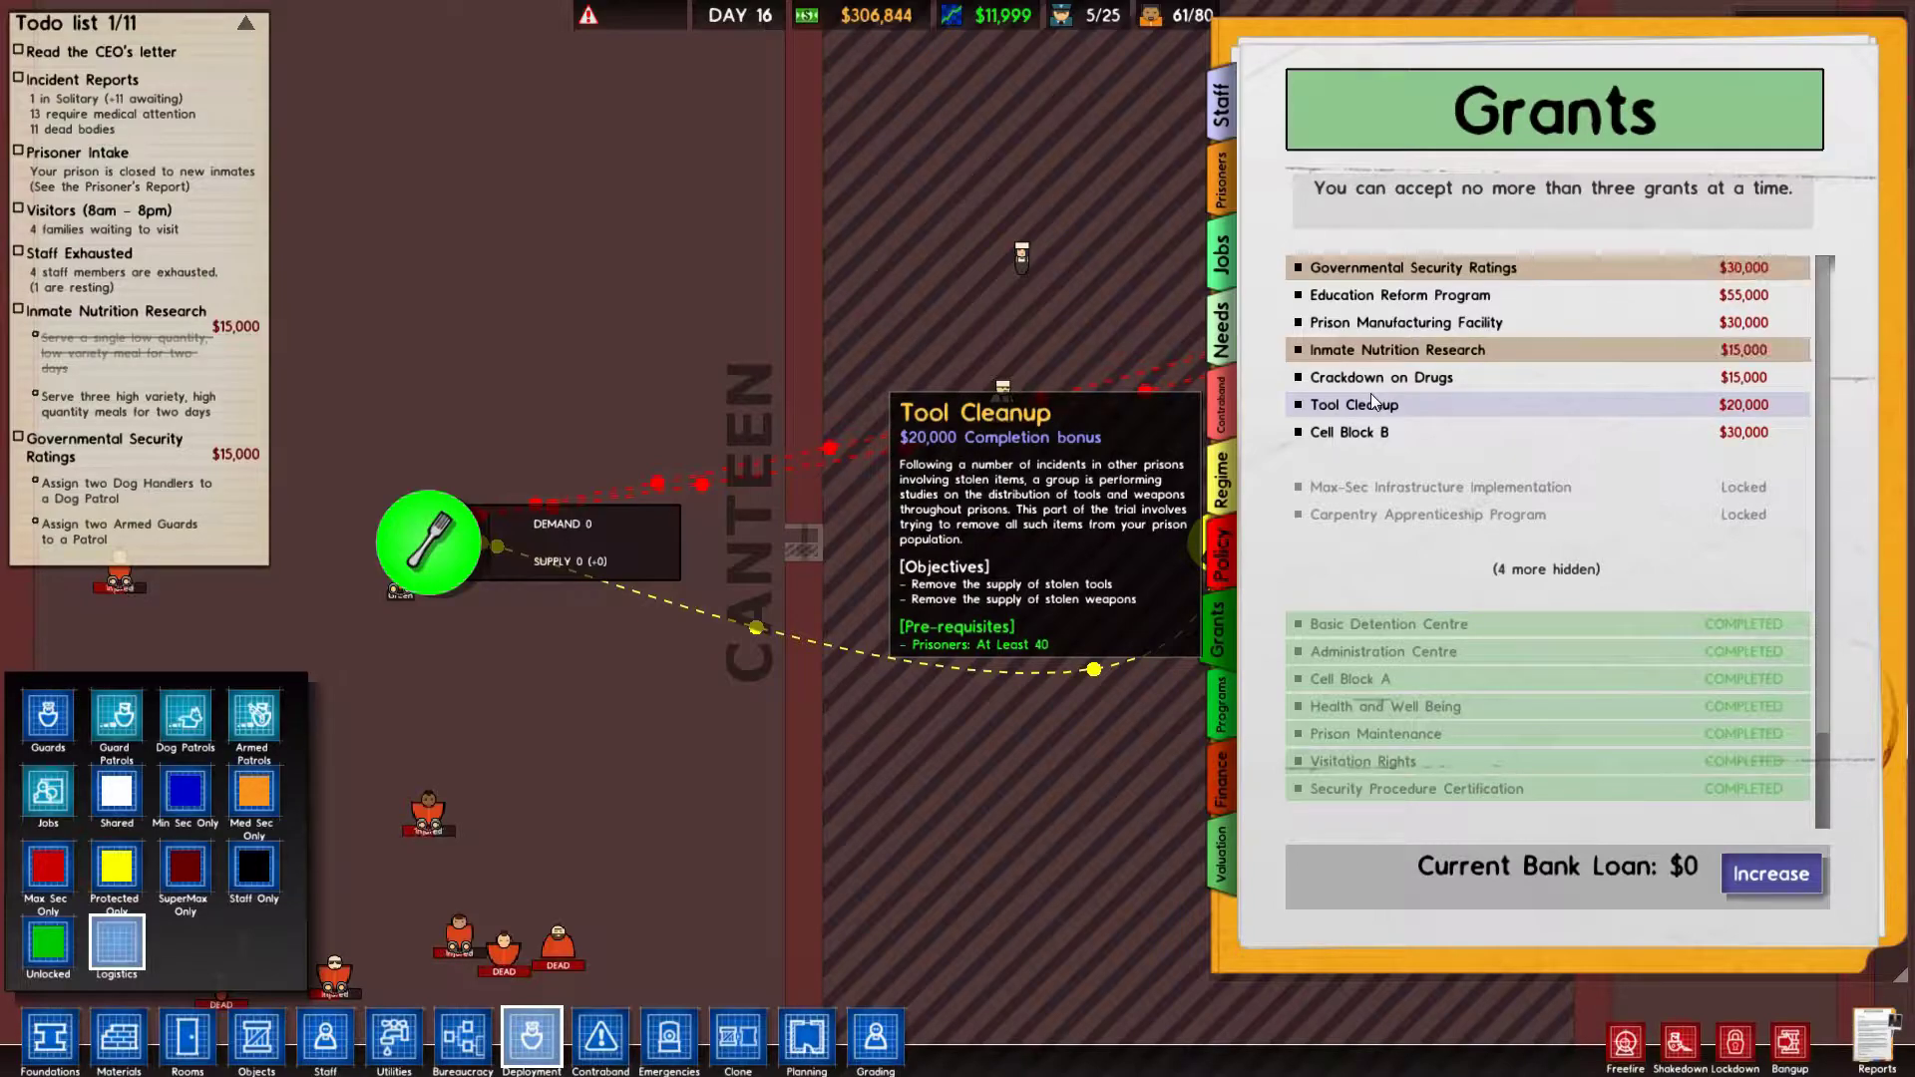
key("Escape")
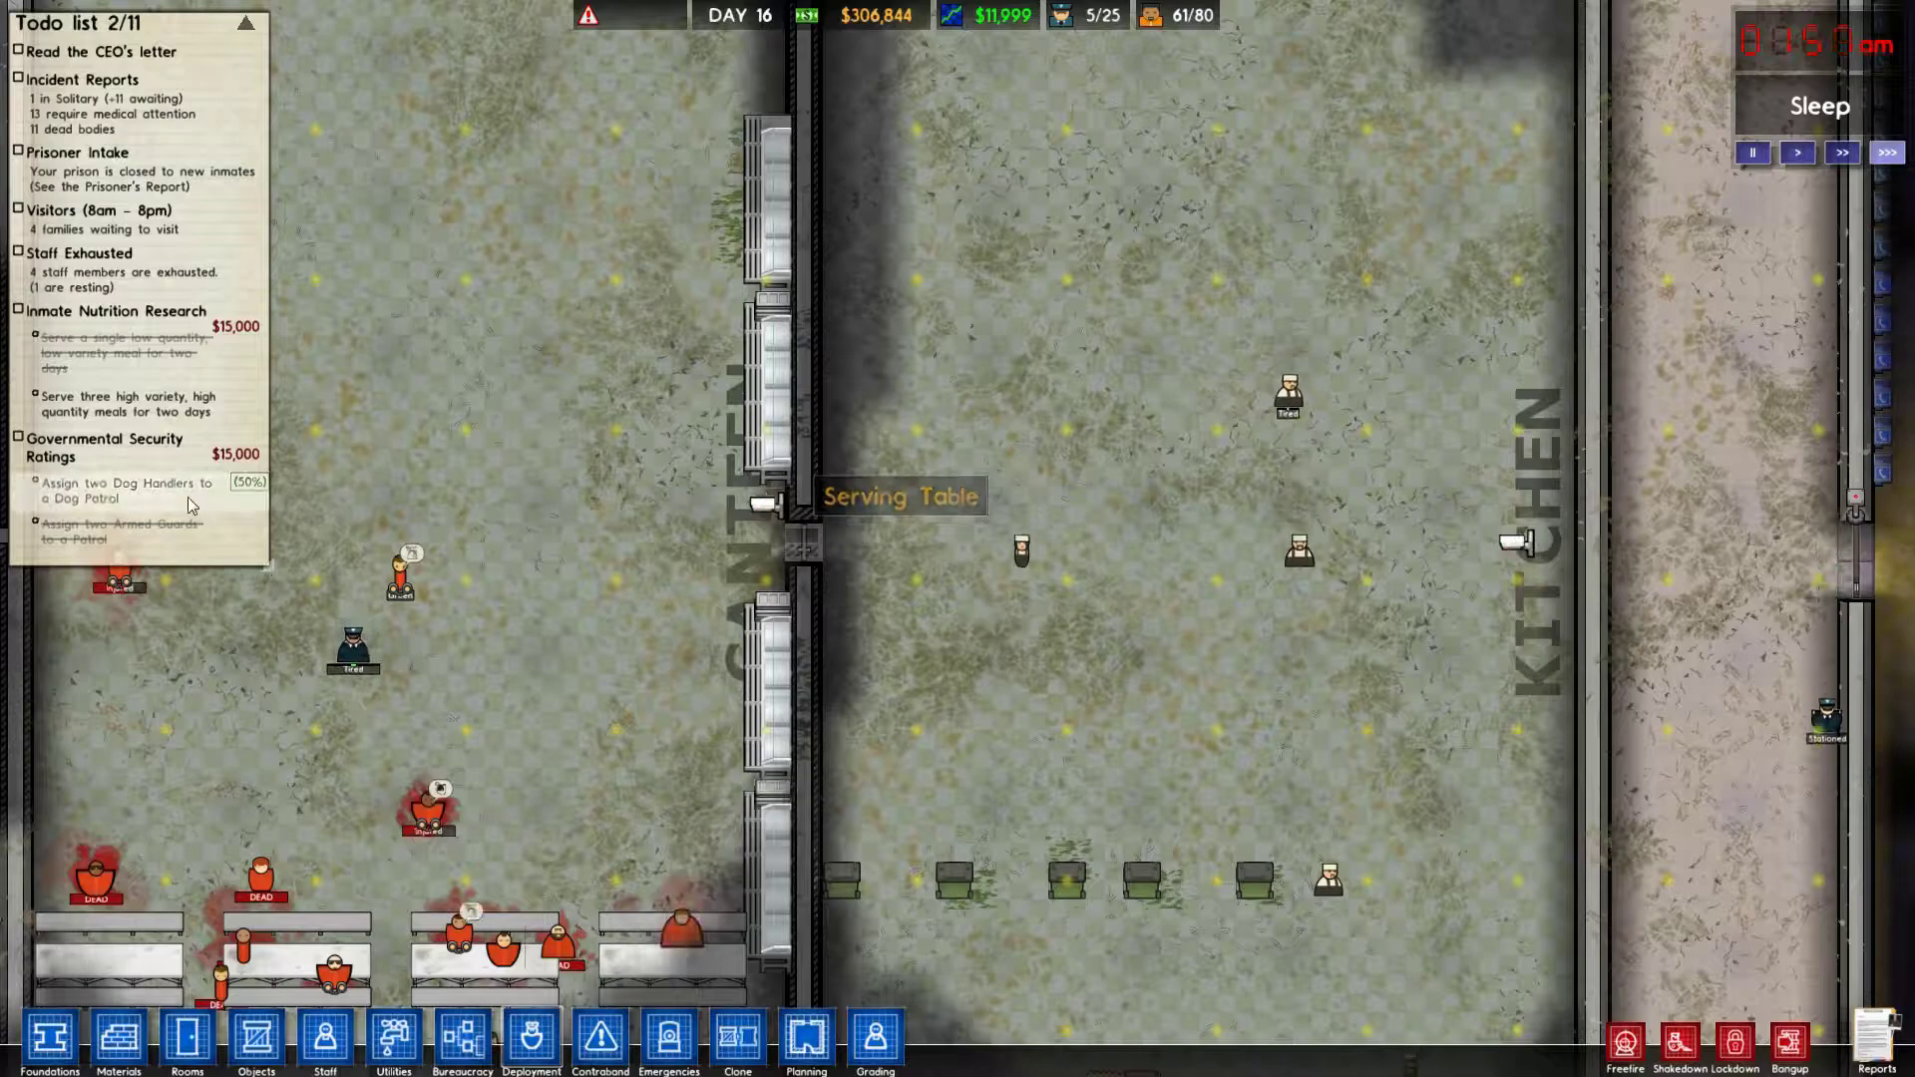
scroll(168, 494, "down", 5)
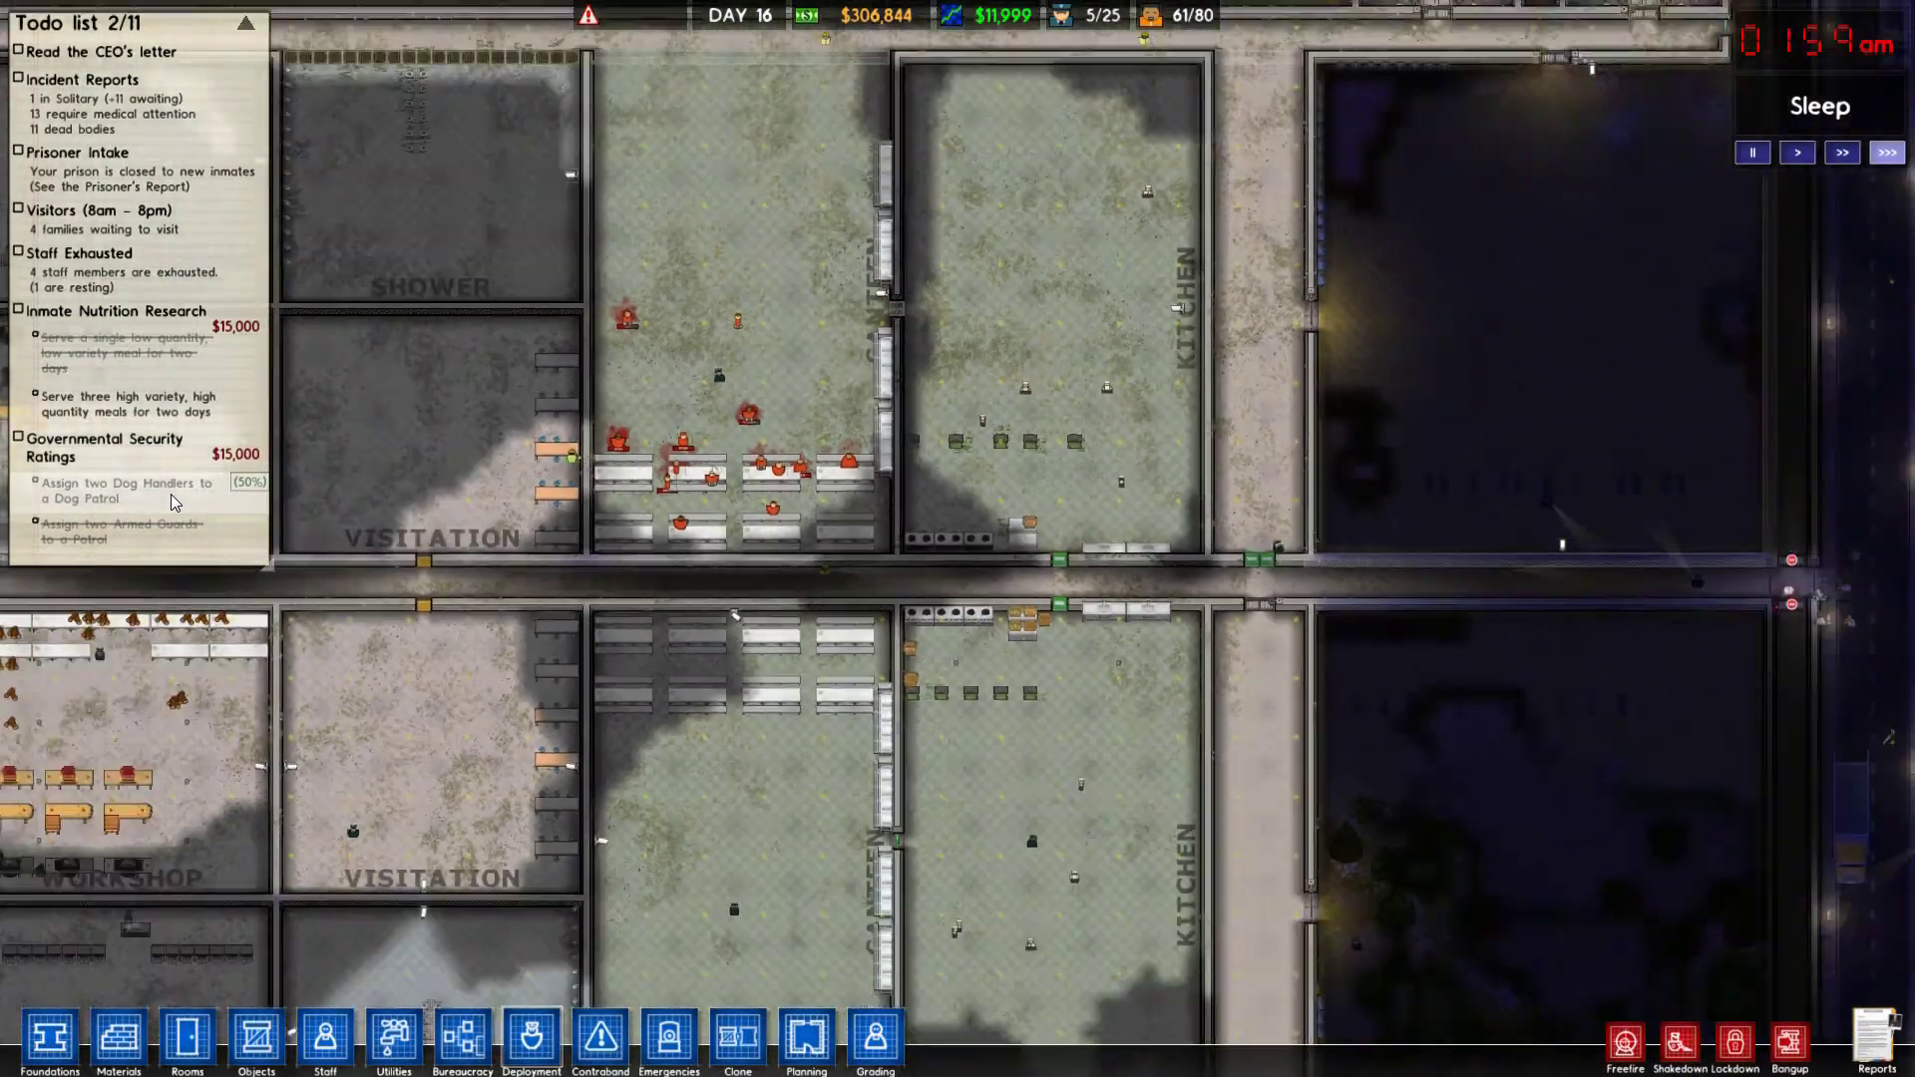
scroll(171, 495, "down", 2)
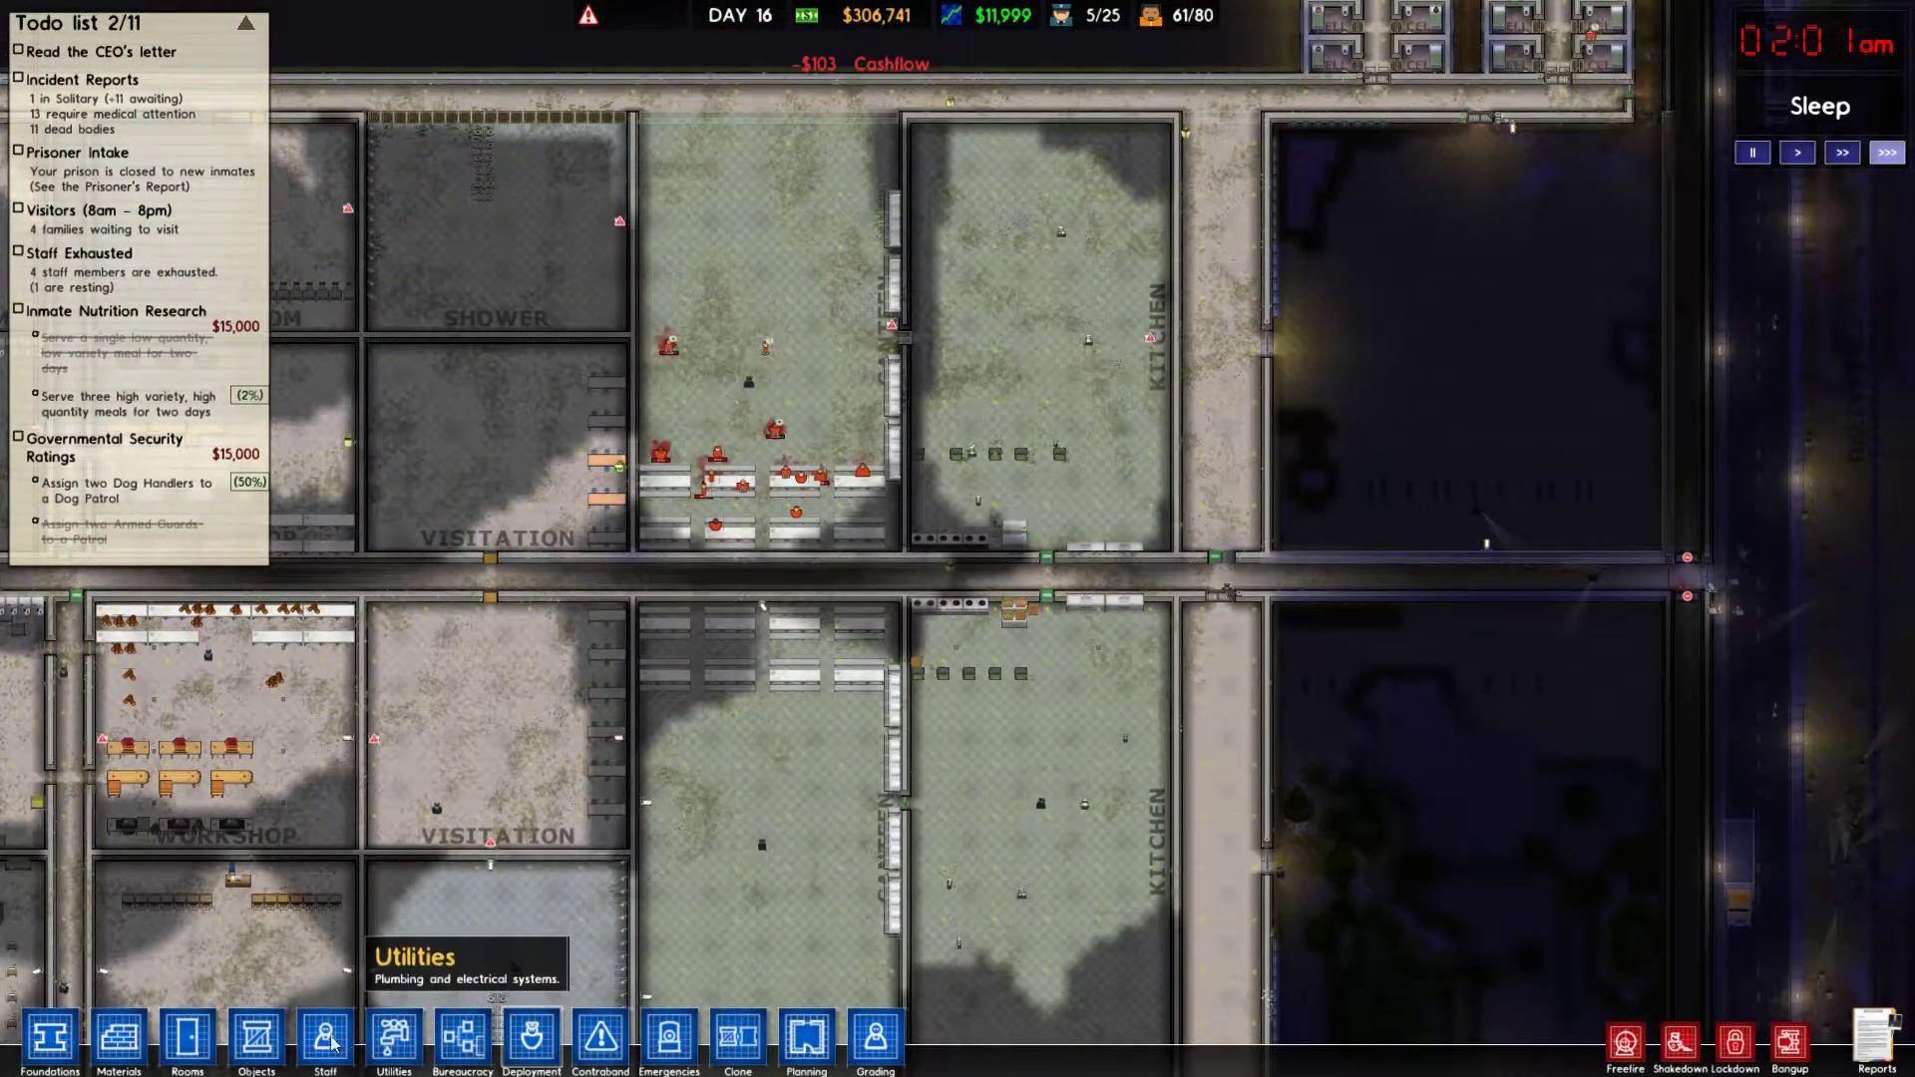
left_click(509, 1034)
key("Escape")
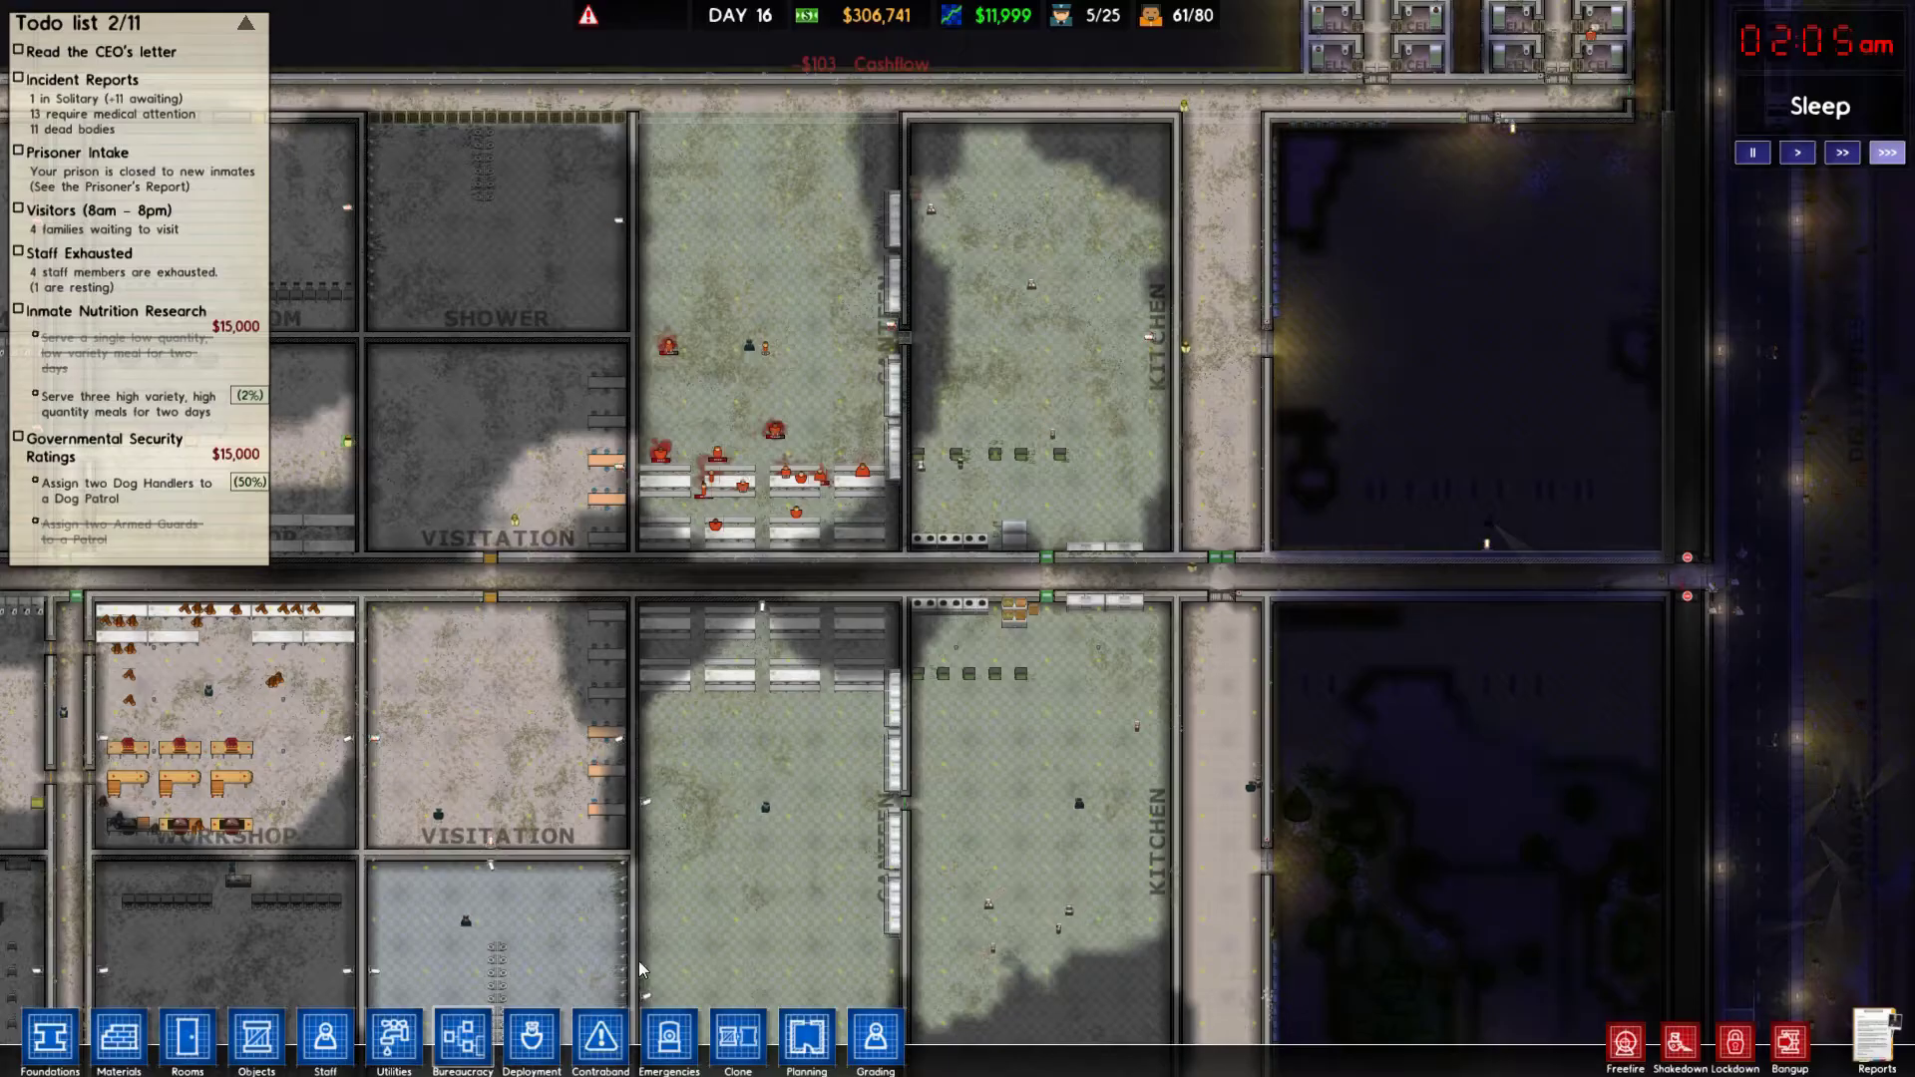
Assign a dog handler to the kennel patrol route under Dog Patrols deployment.
left_click(533, 1033)
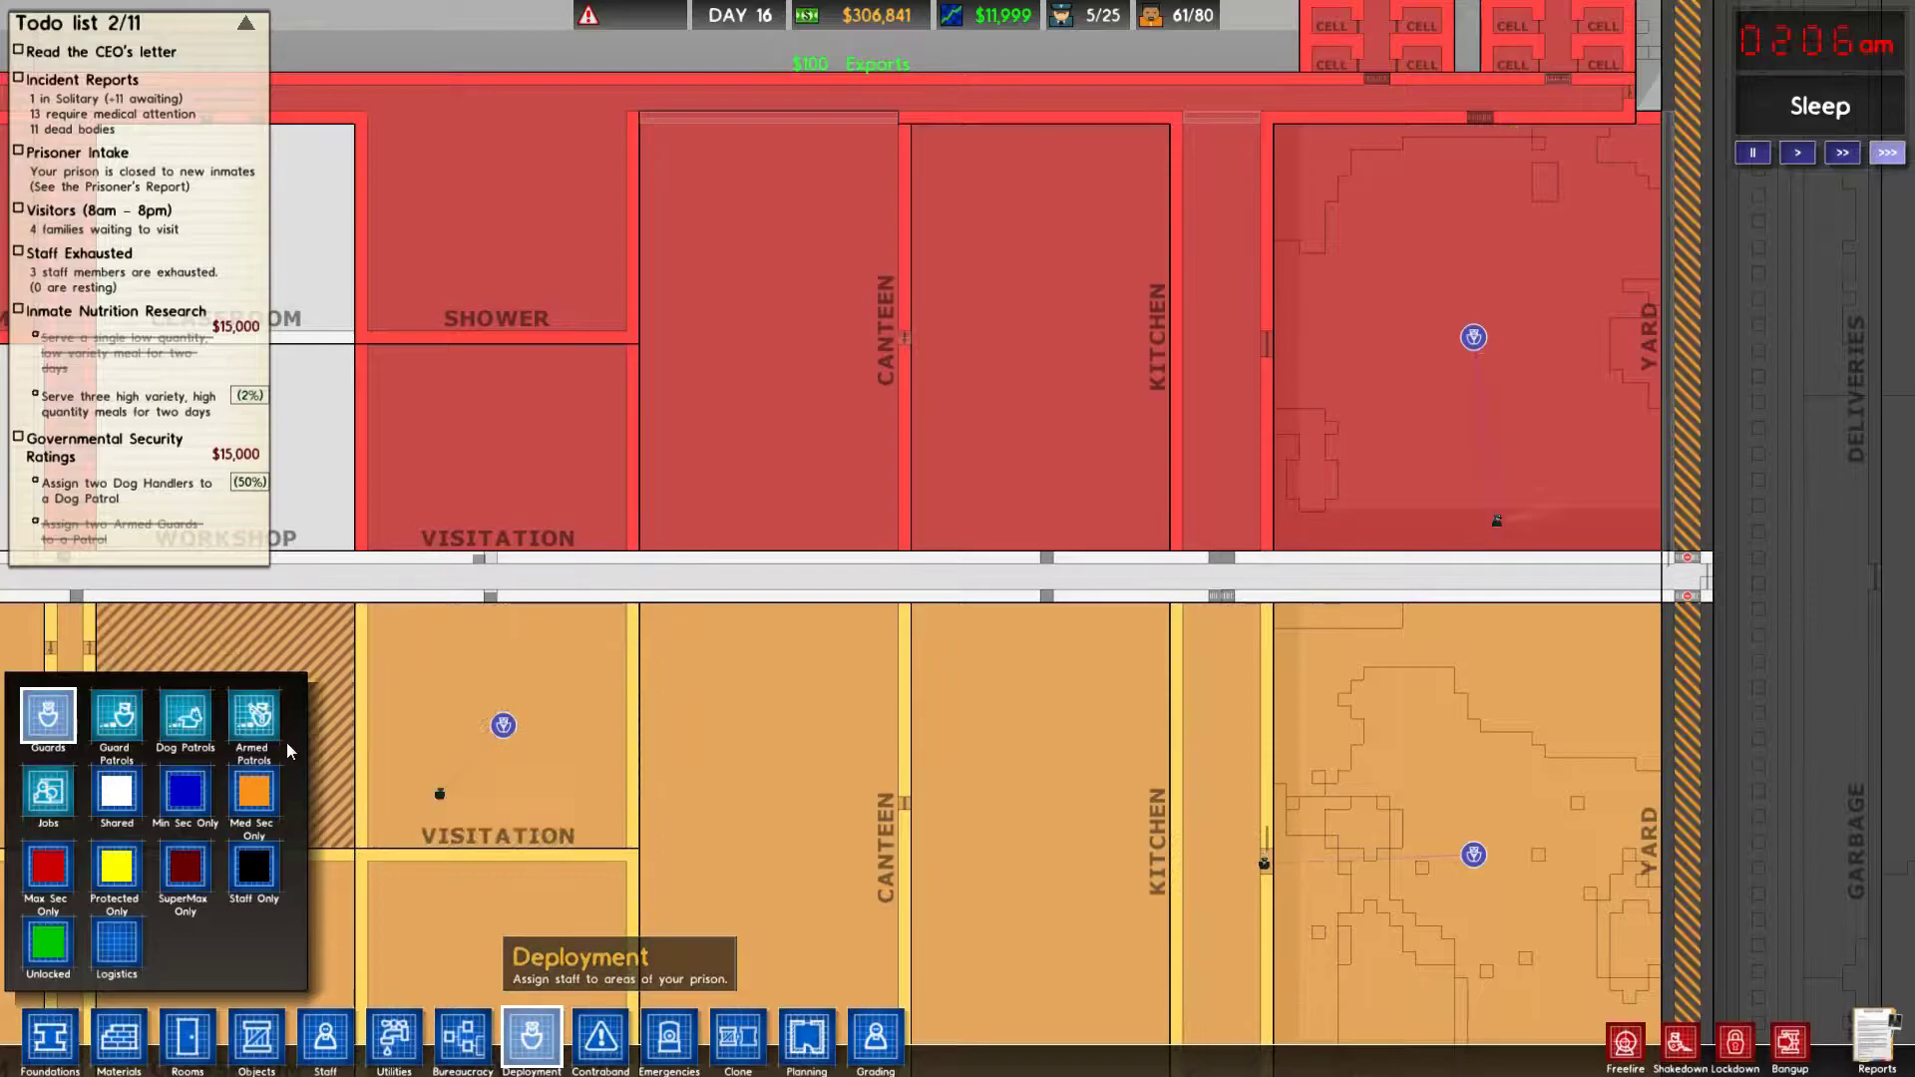
left_click(117, 719)
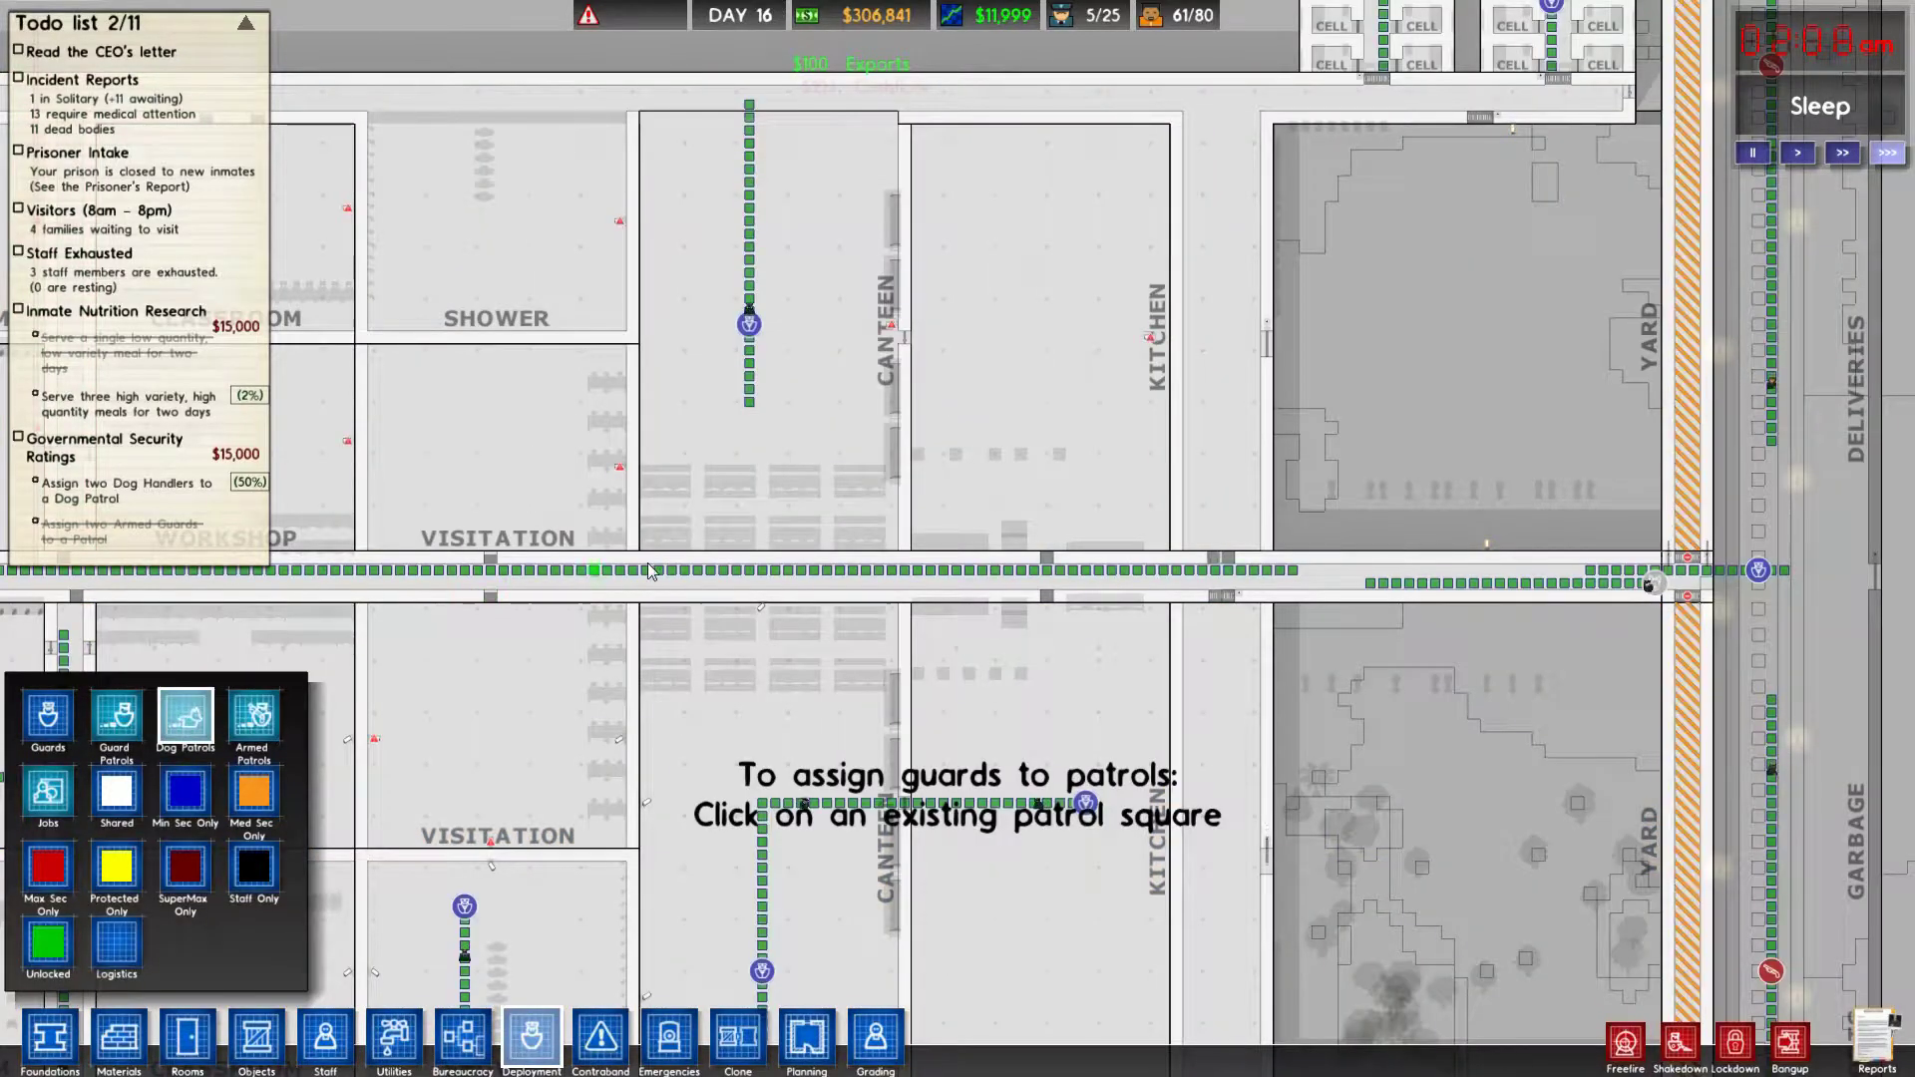
left_click_drag(898, 569, 651, 577)
key("a")
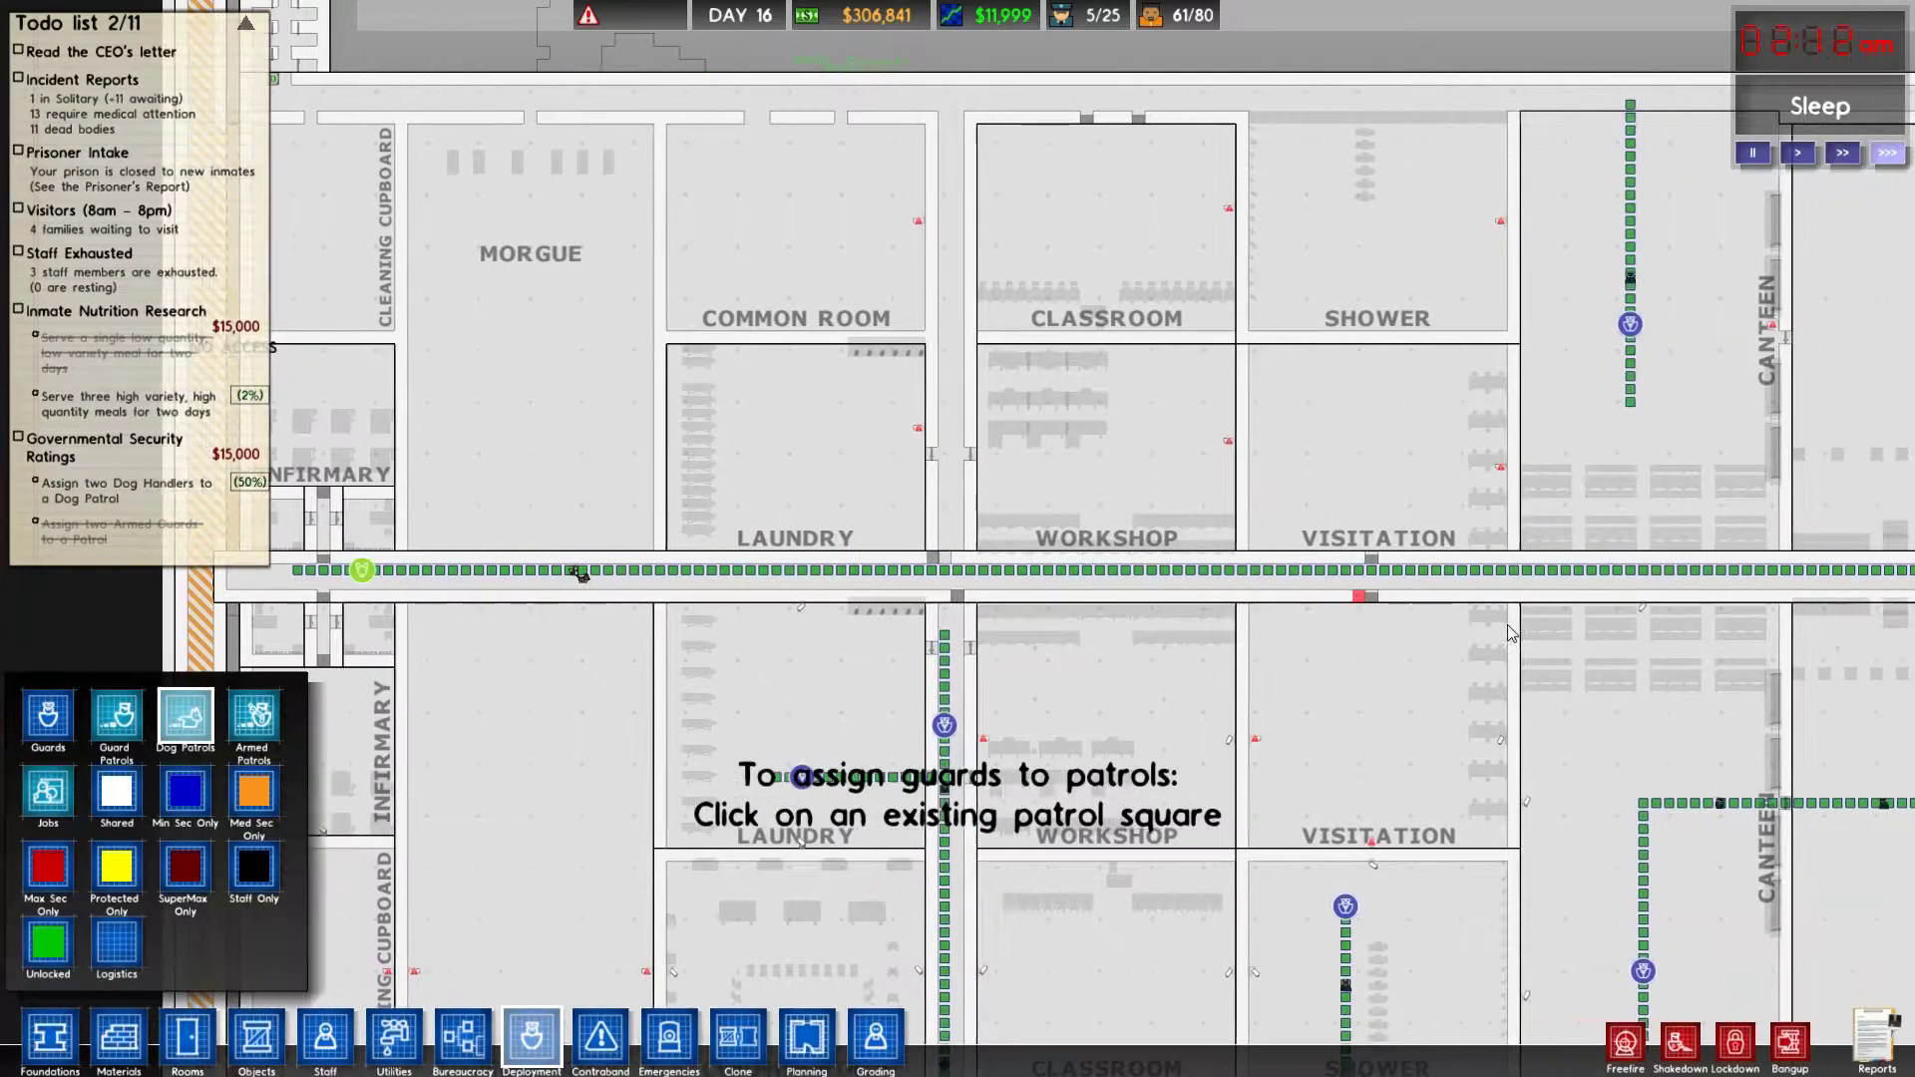
key("d")
scroll(1507, 623, "down", 3)
key("d")
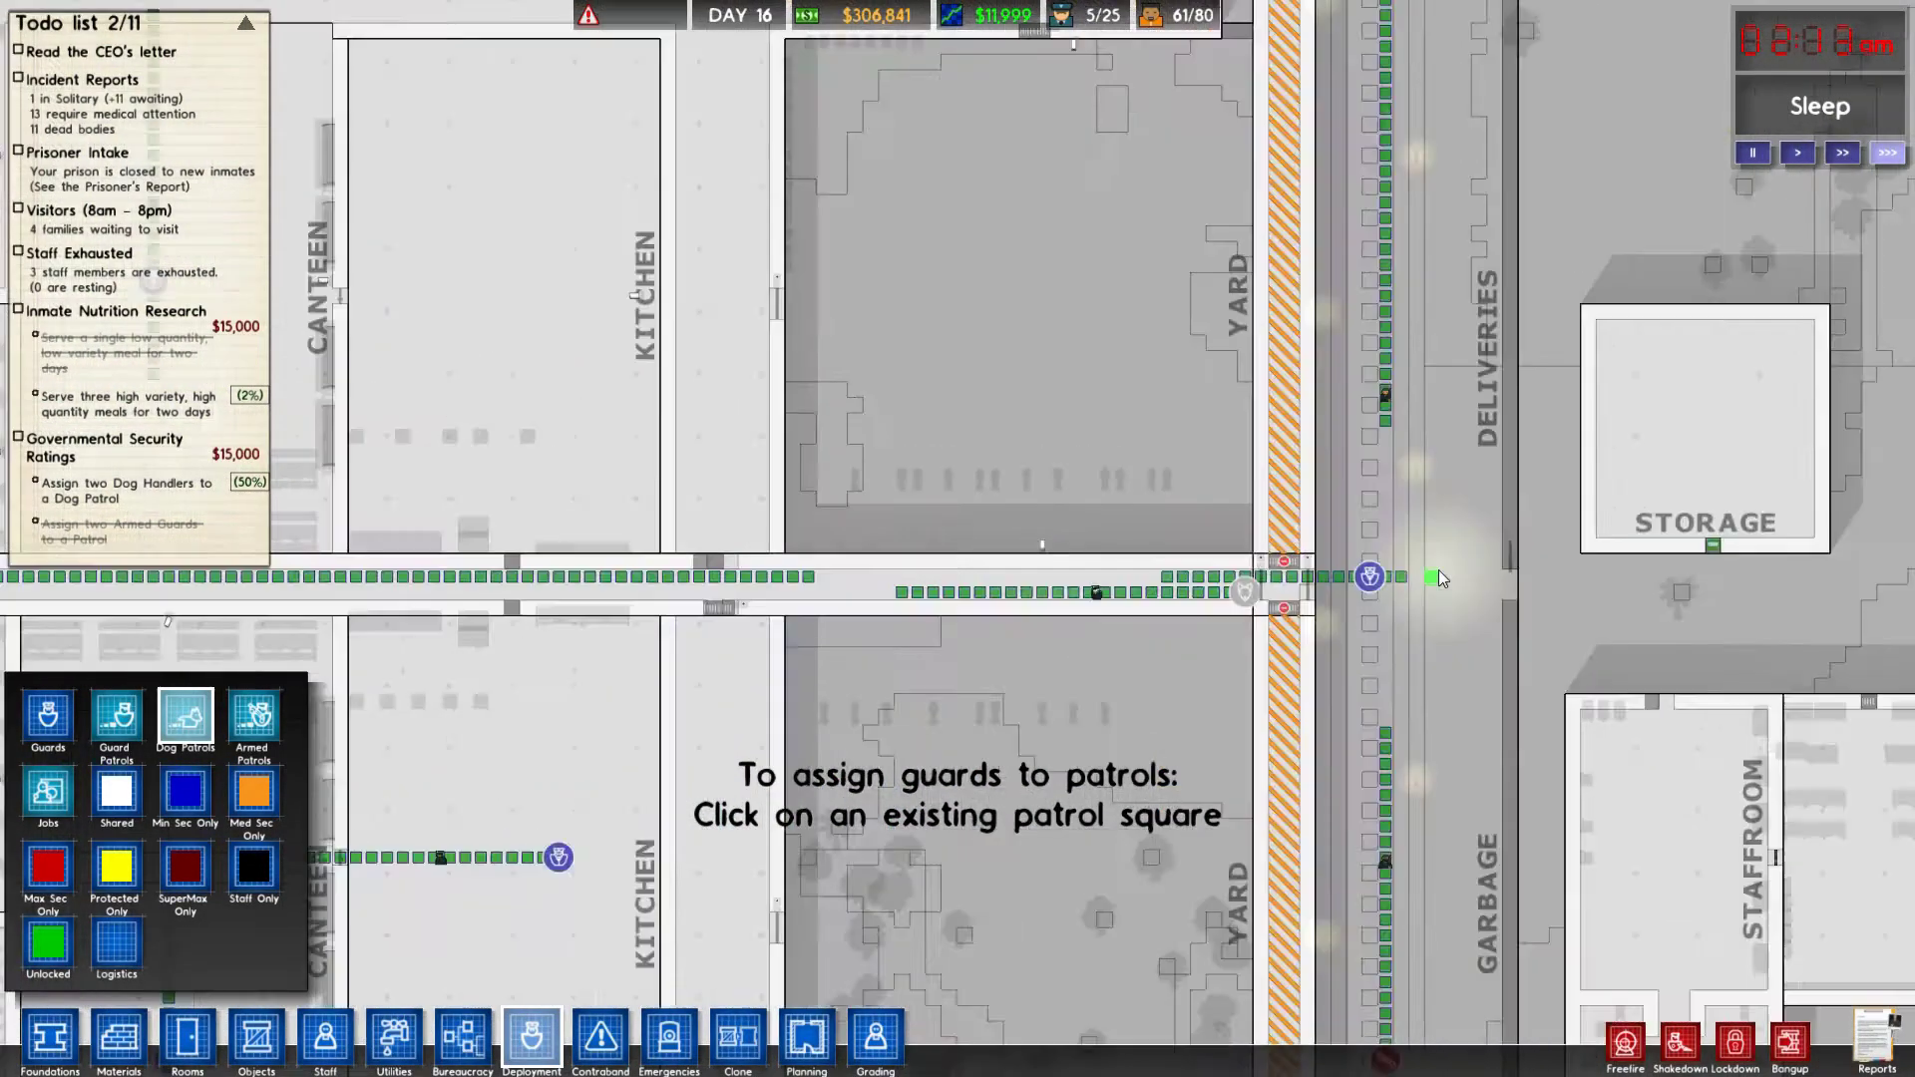
scroll(1443, 571, "up", 5)
scroll(1281, 590, "down", 5)
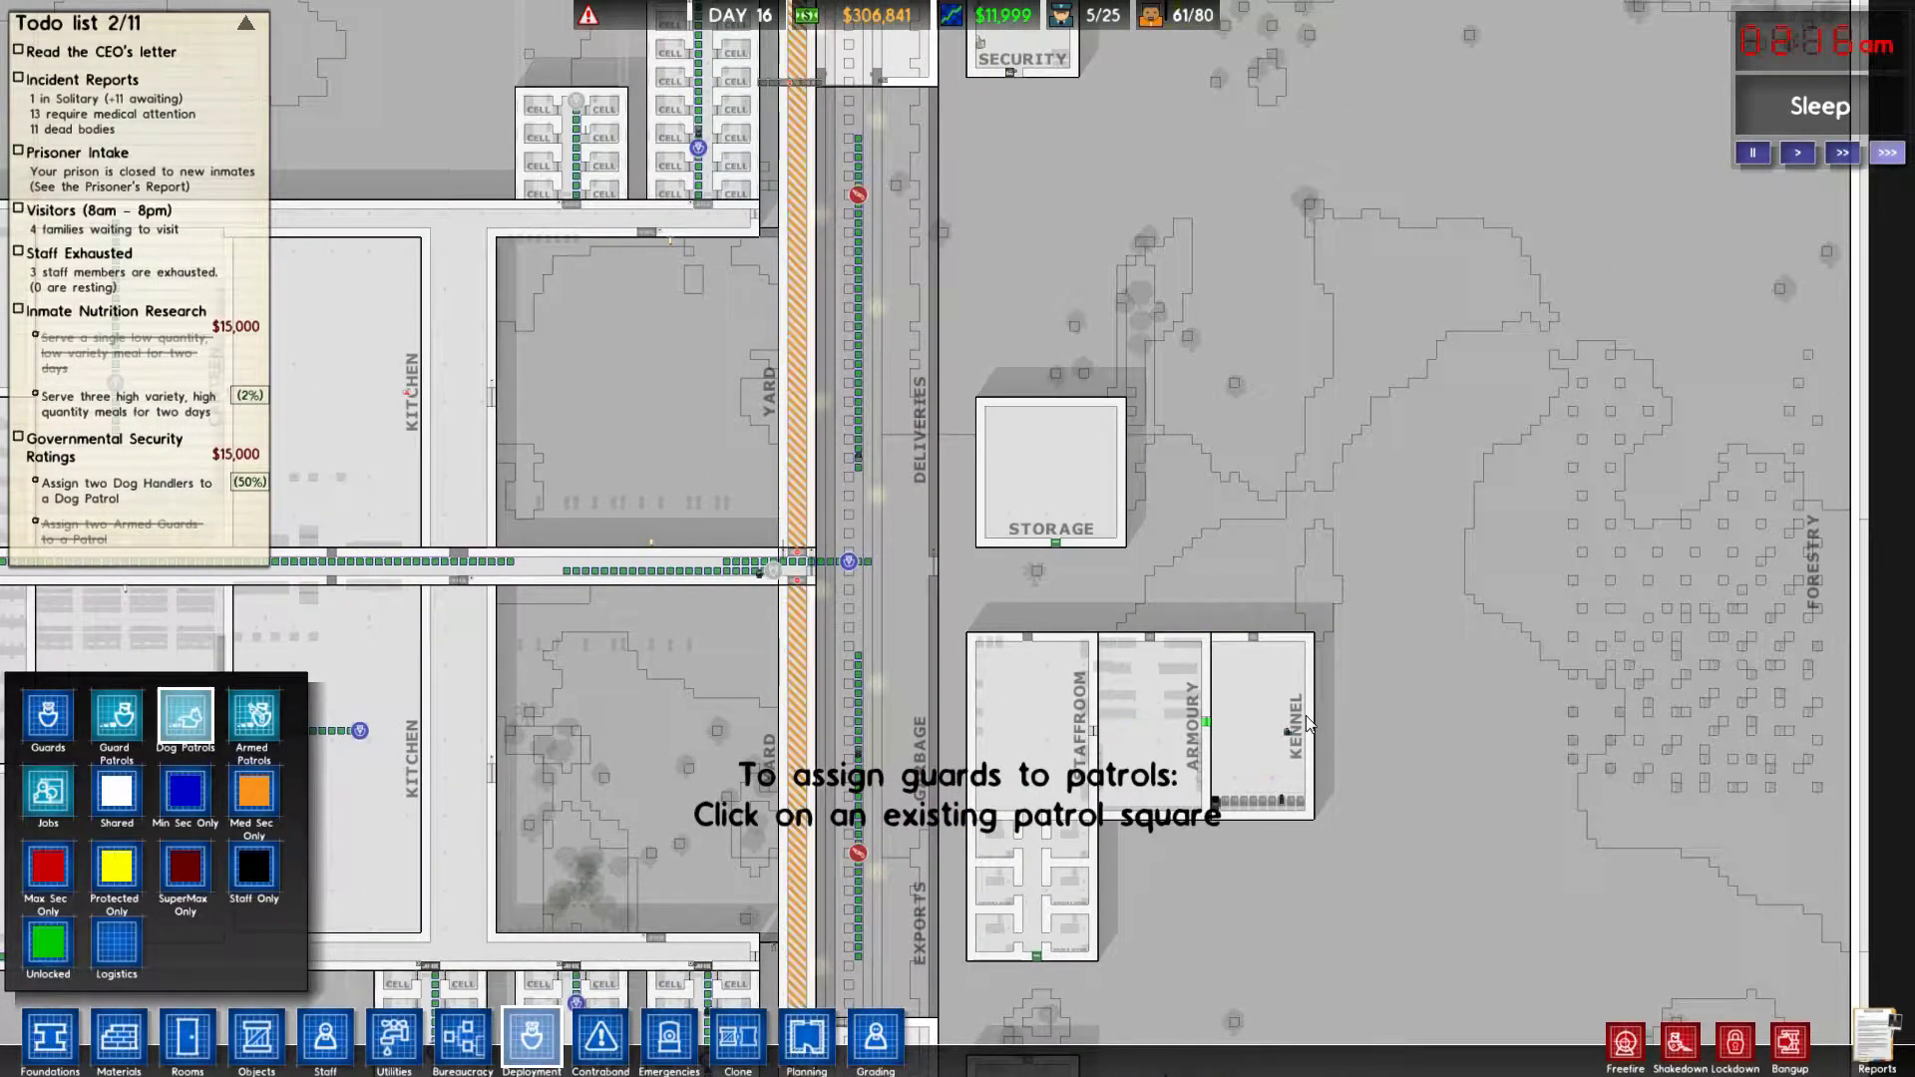
left_click(1283, 735)
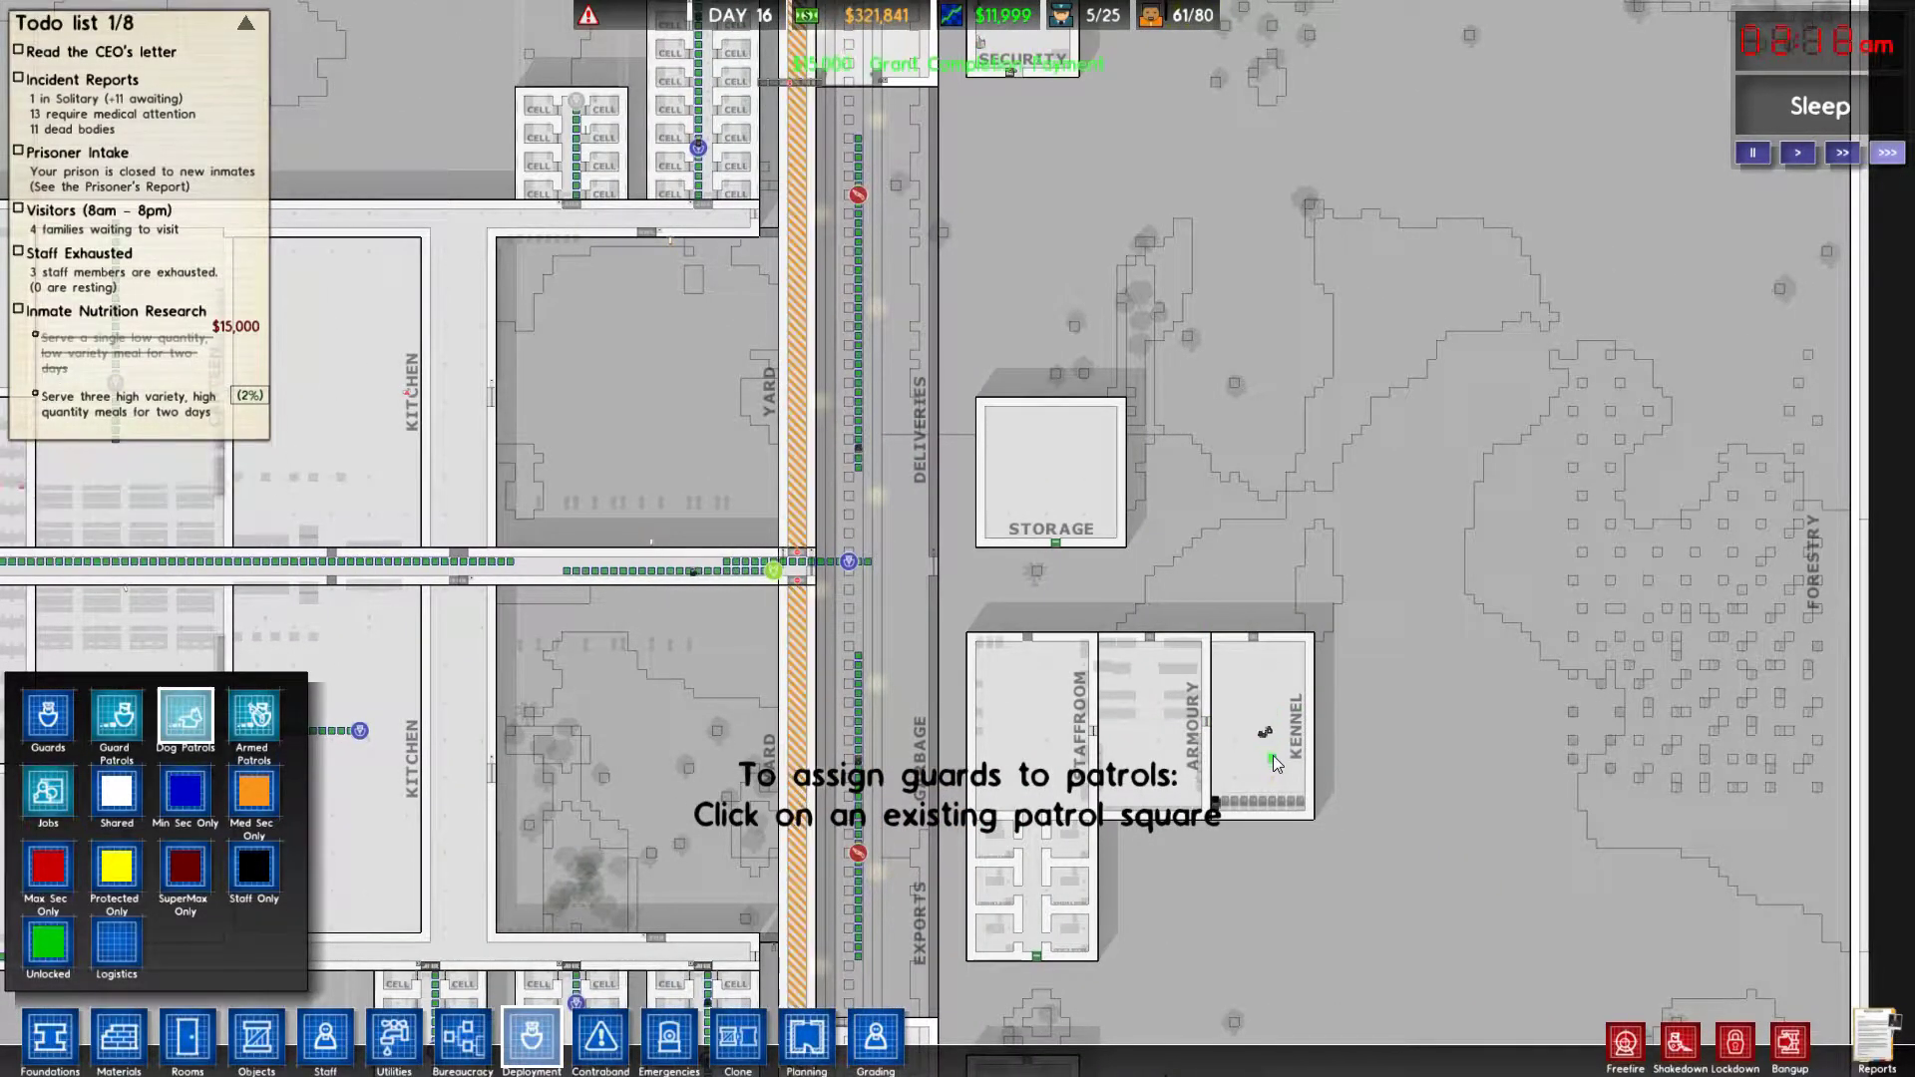
Hire one extra dog handler and one armed guard placed in the armoury.
key("Escape")
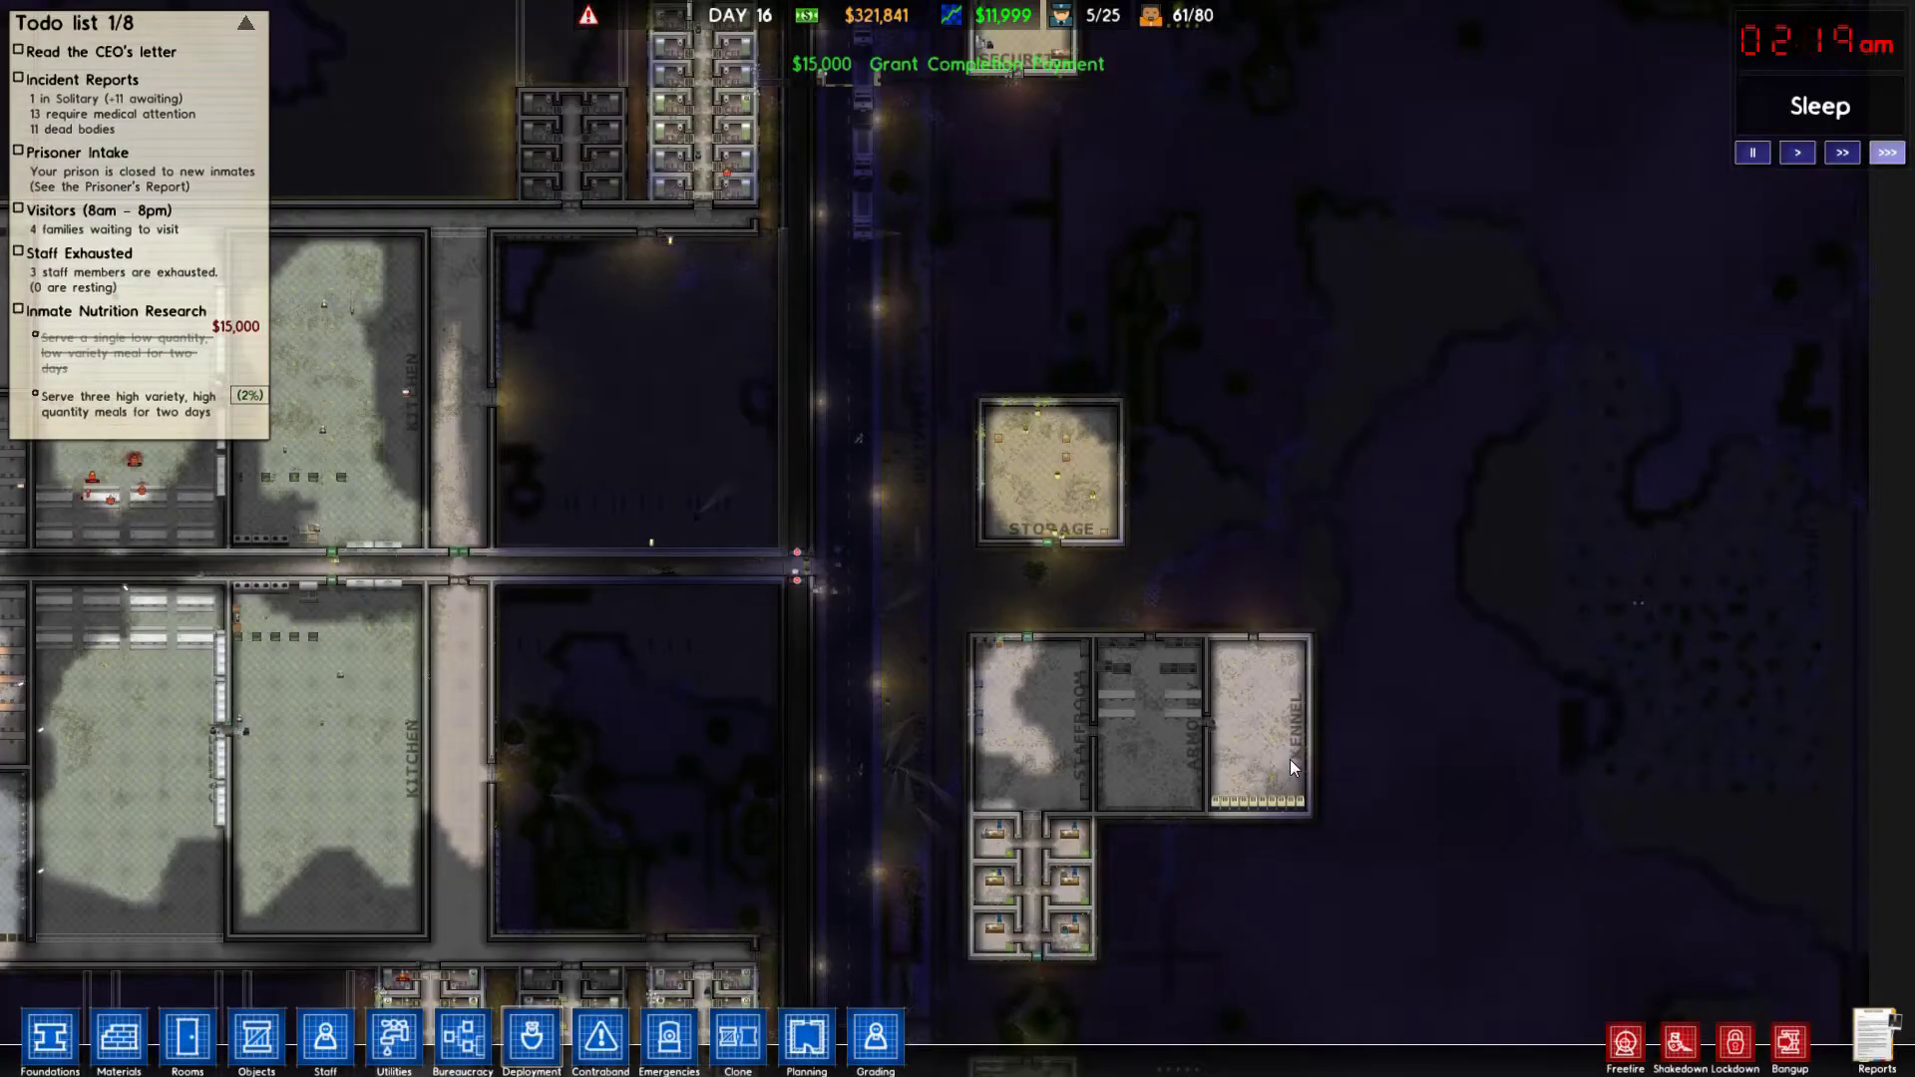
scroll(1290, 759, "up", 6)
scroll(958, 599, "down", 2)
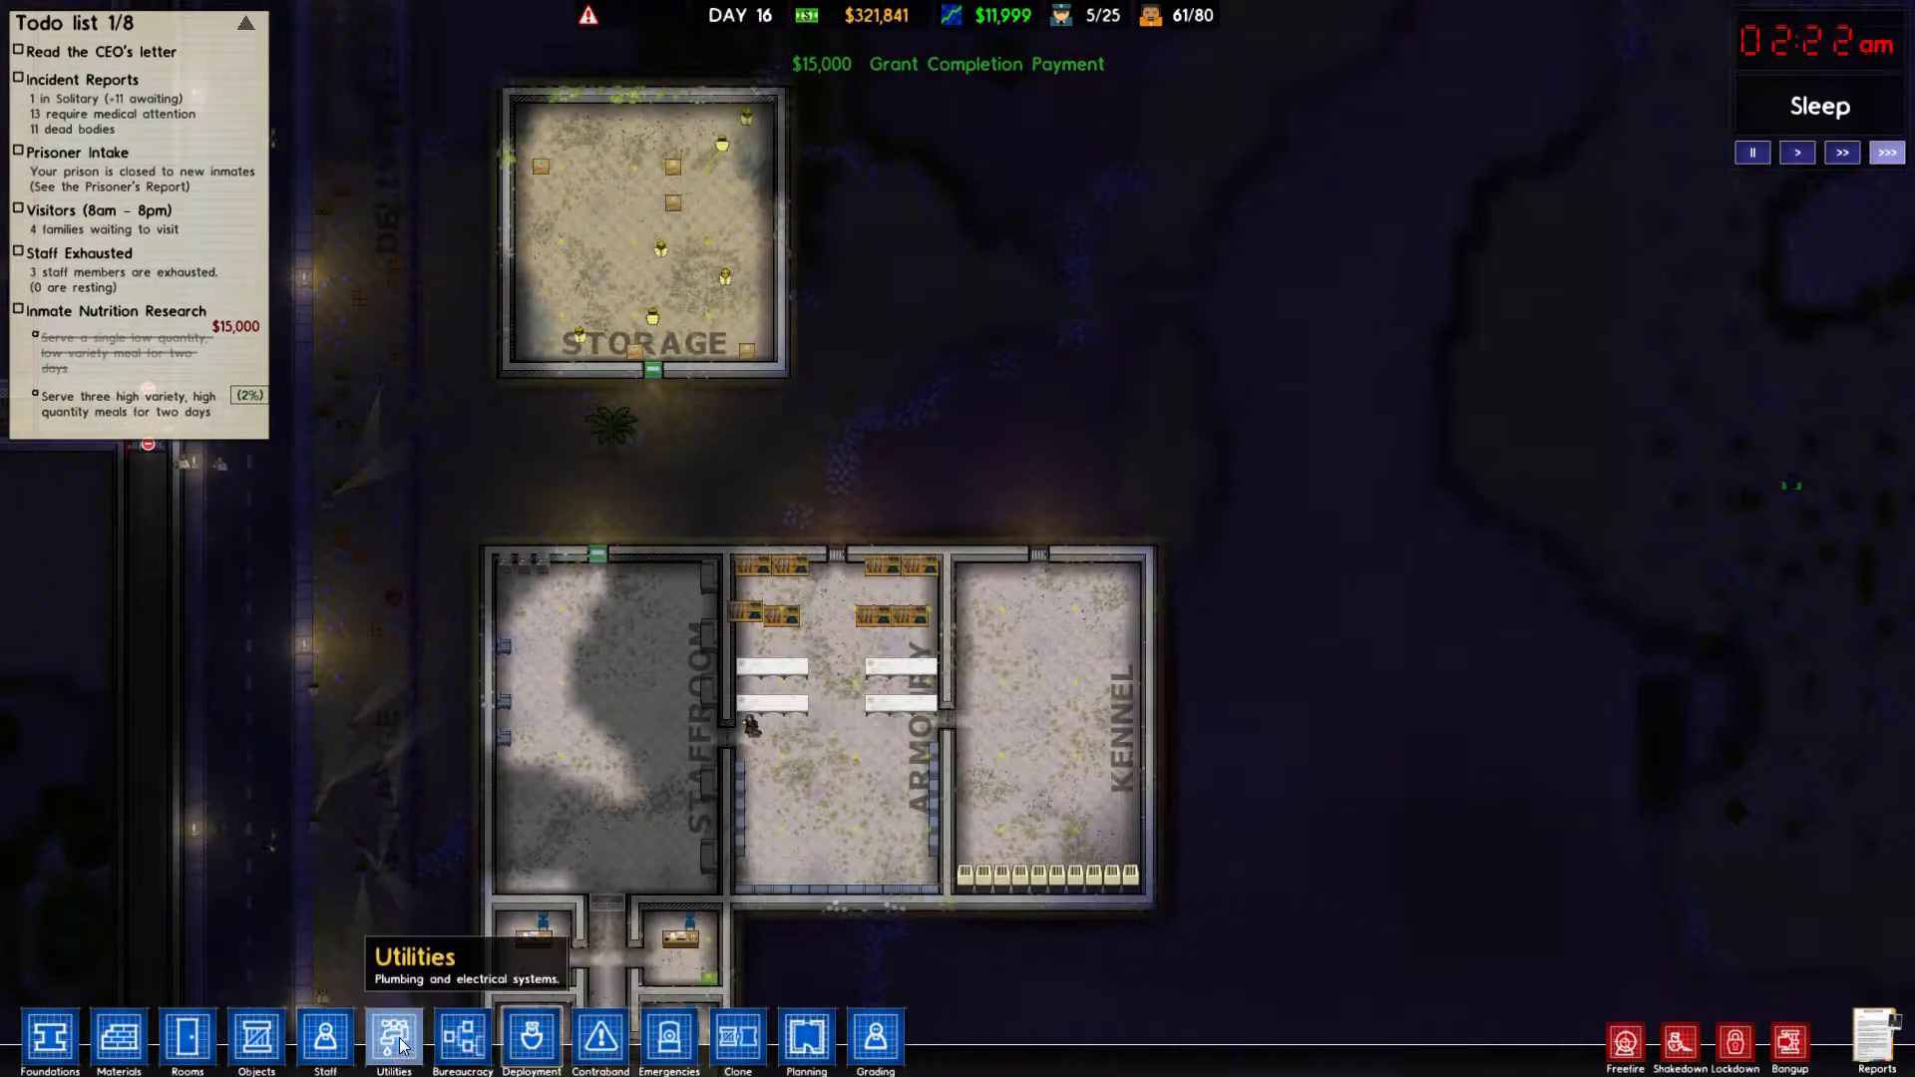
left_click(327, 1036)
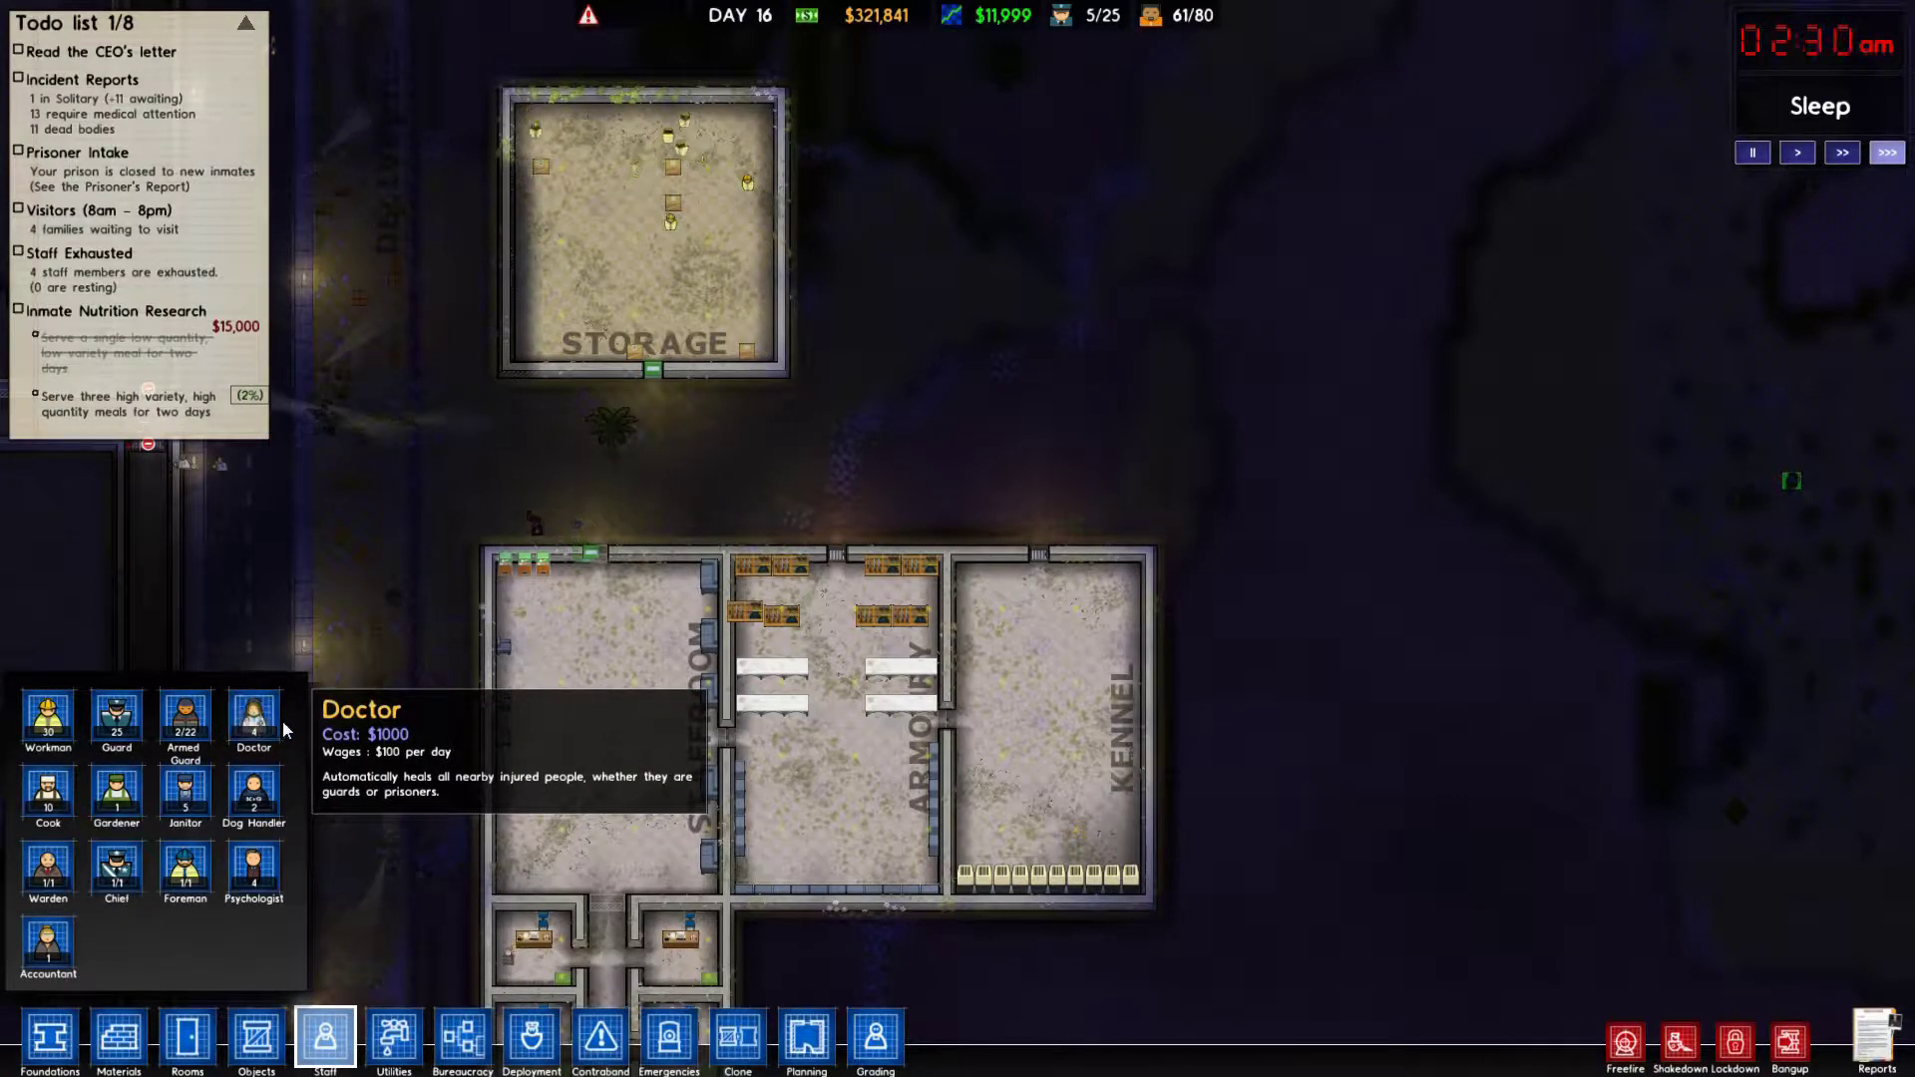
left_click(253, 797)
left_click(1088, 696)
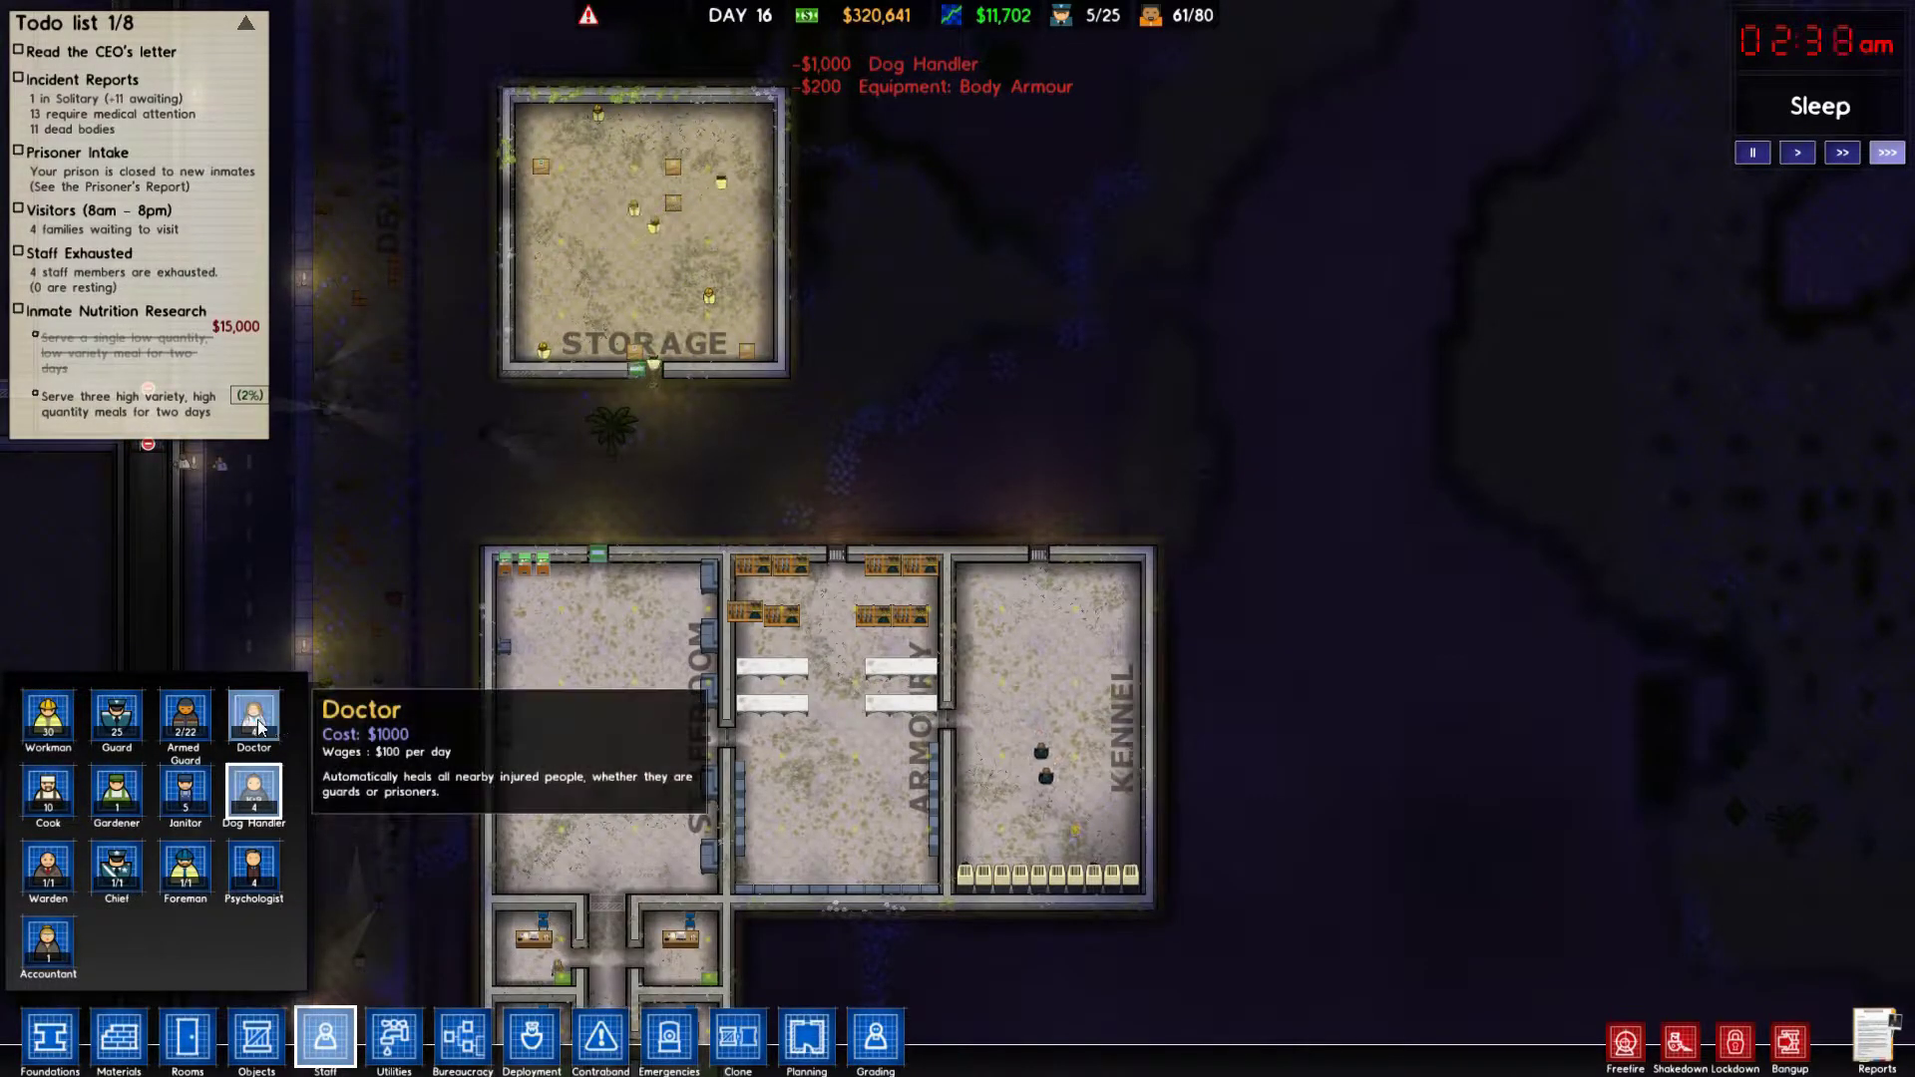
left_click(184, 715)
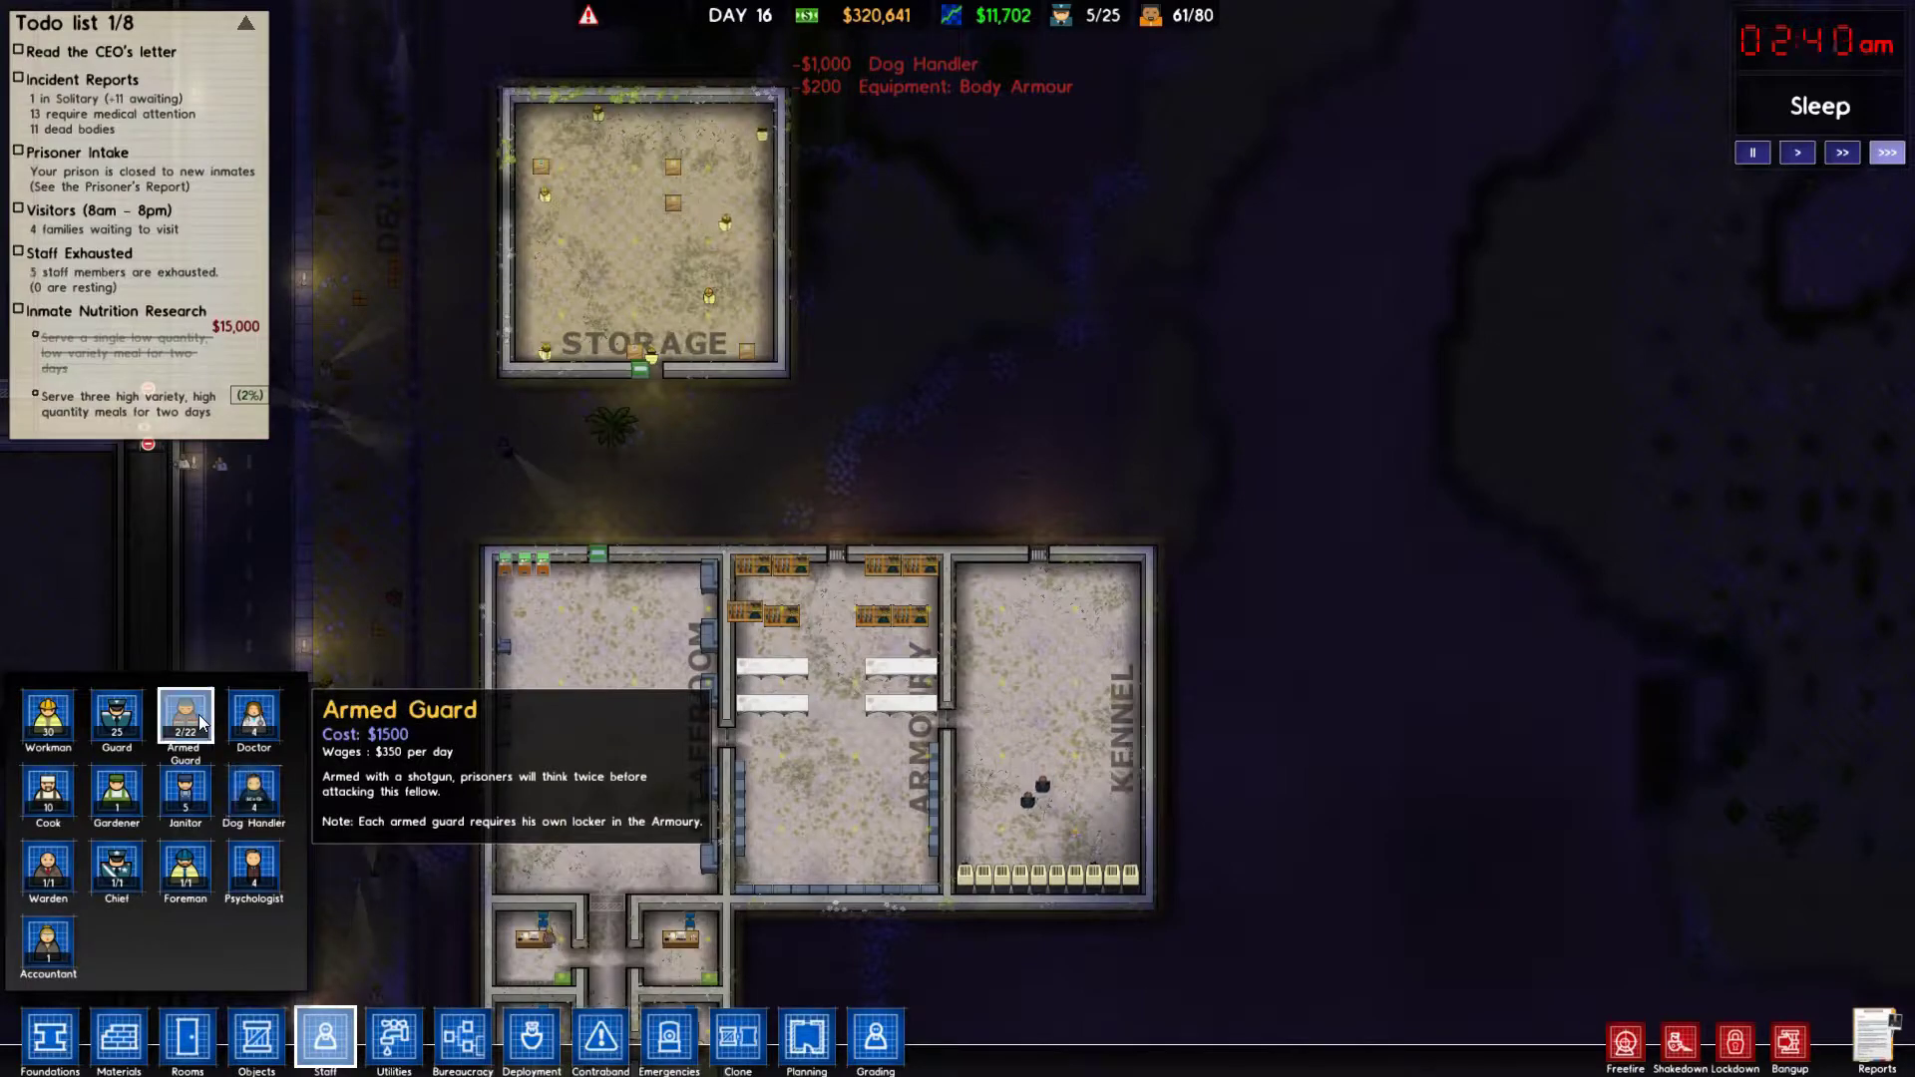
left_click(852, 764)
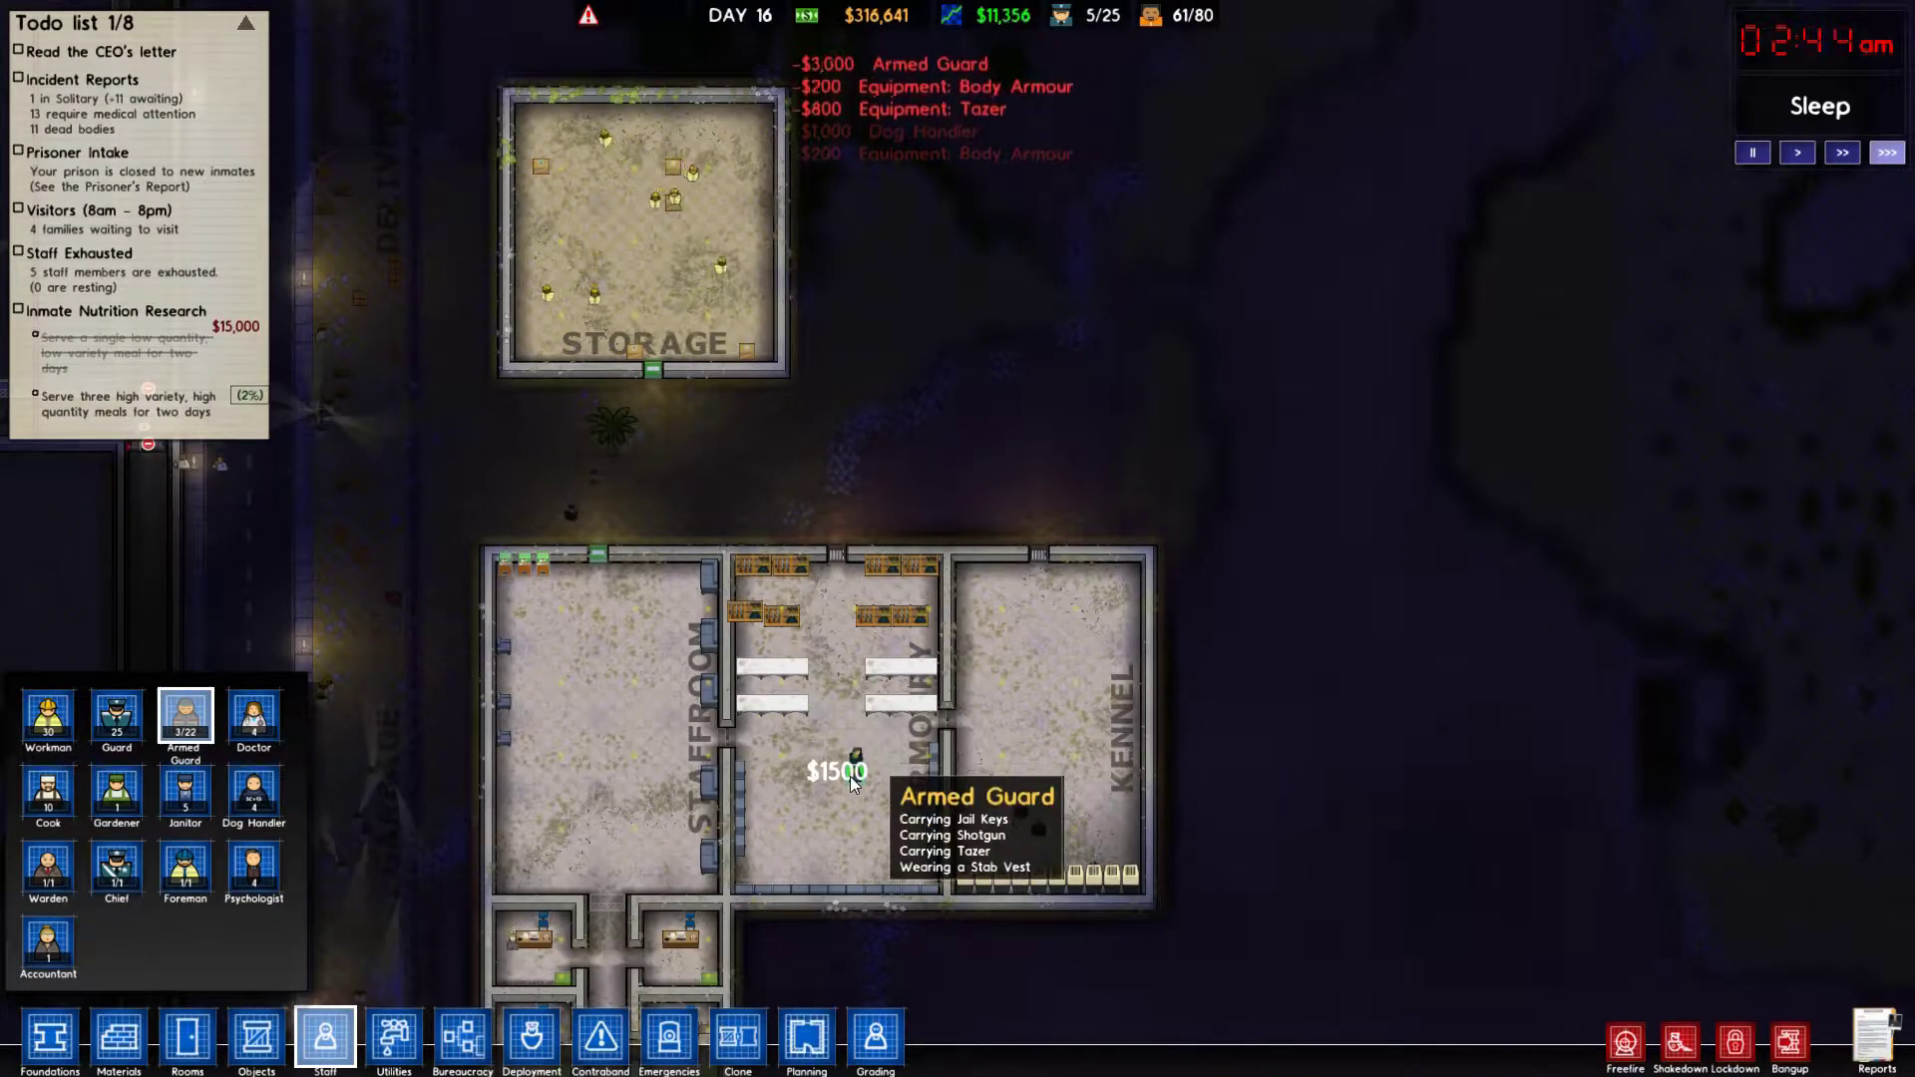
right_click(882, 629)
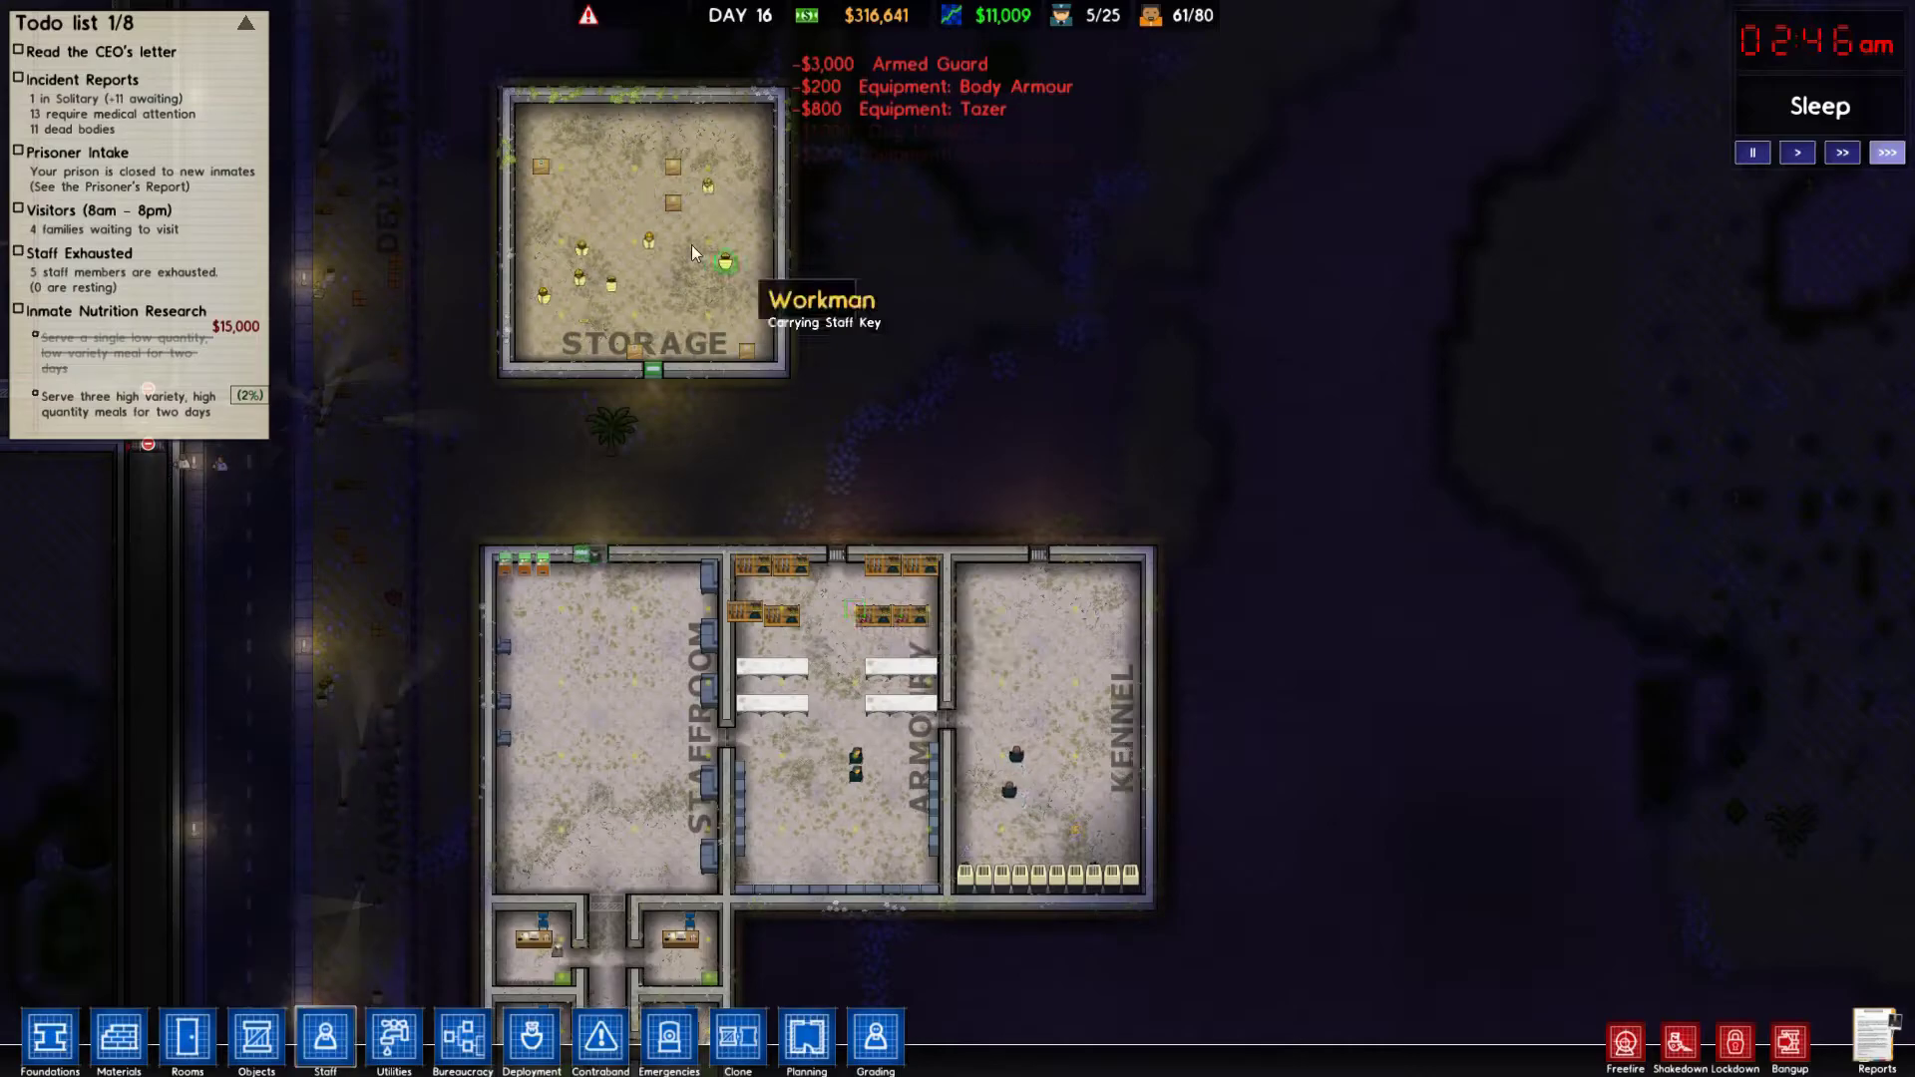
scroll(656, 202, "down", 3)
scroll(734, 279, "down", 2)
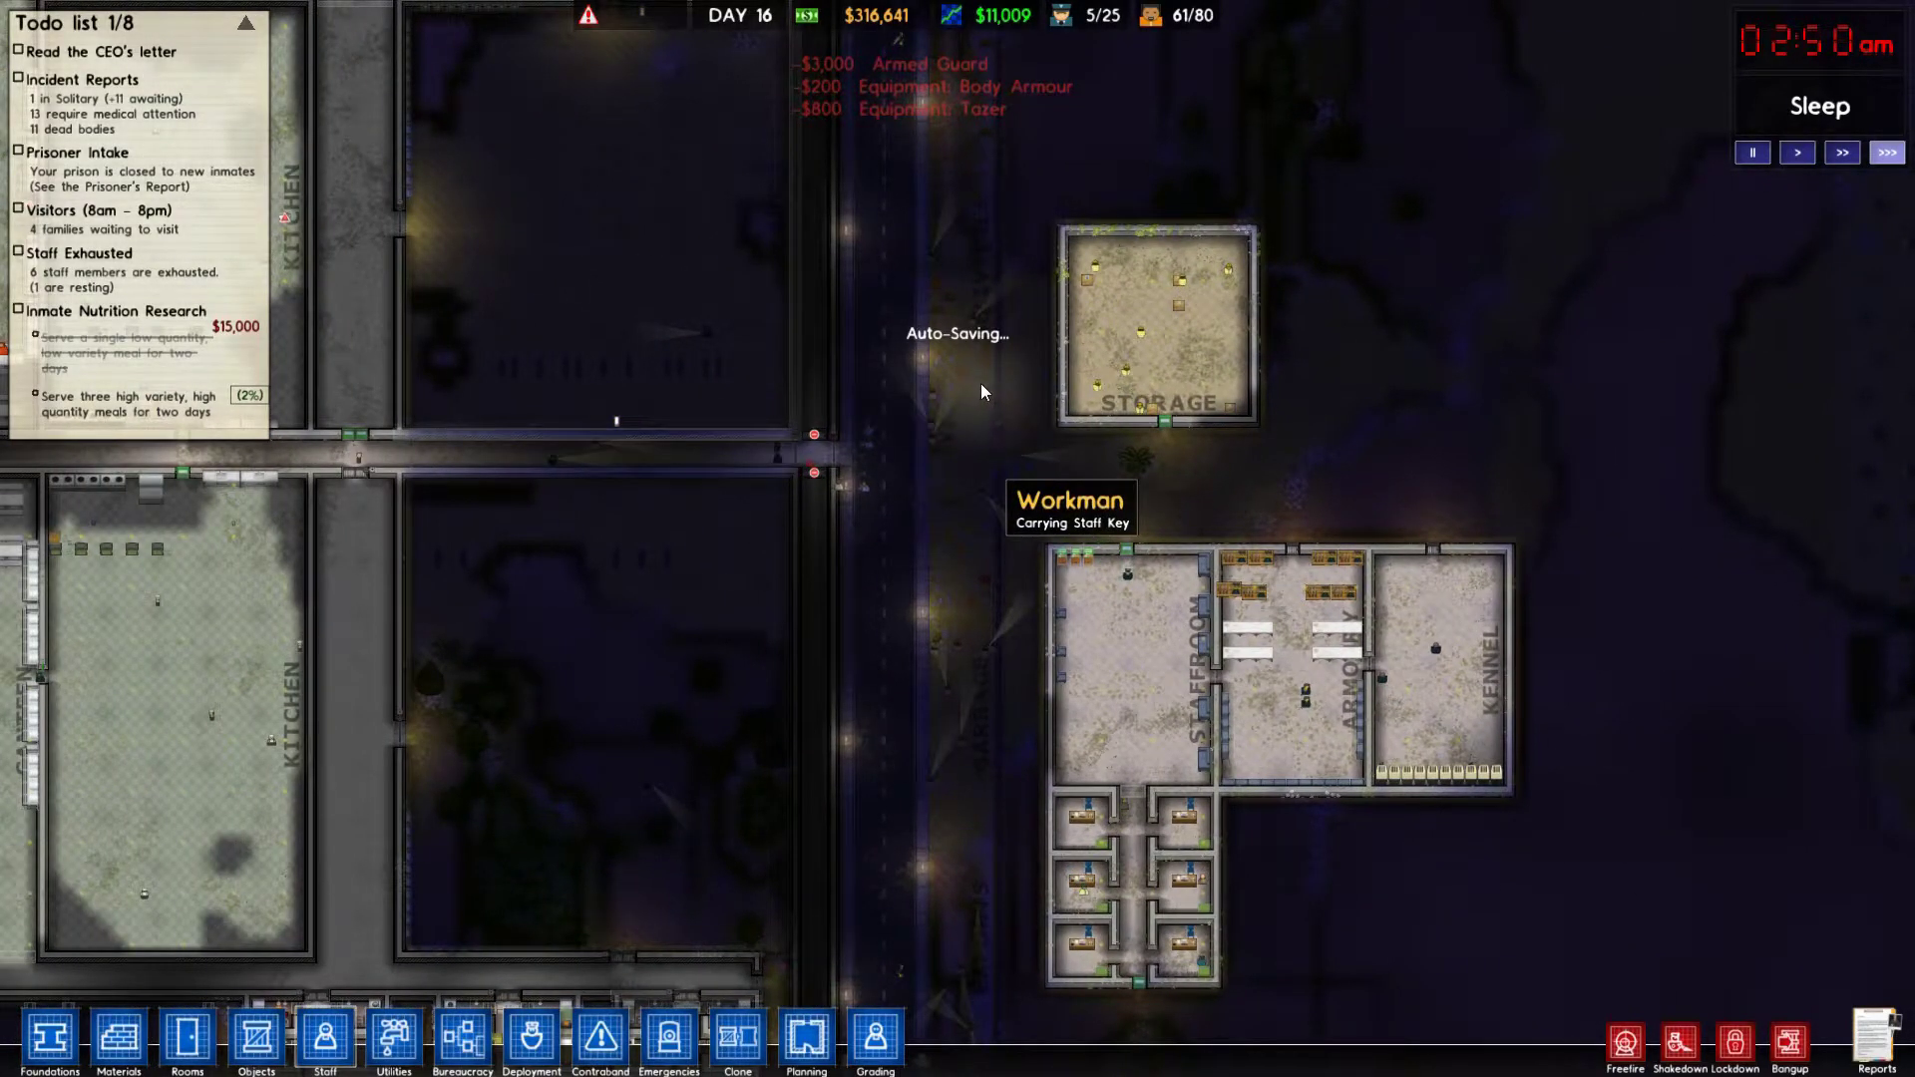
scroll(932, 387, "up", 3)
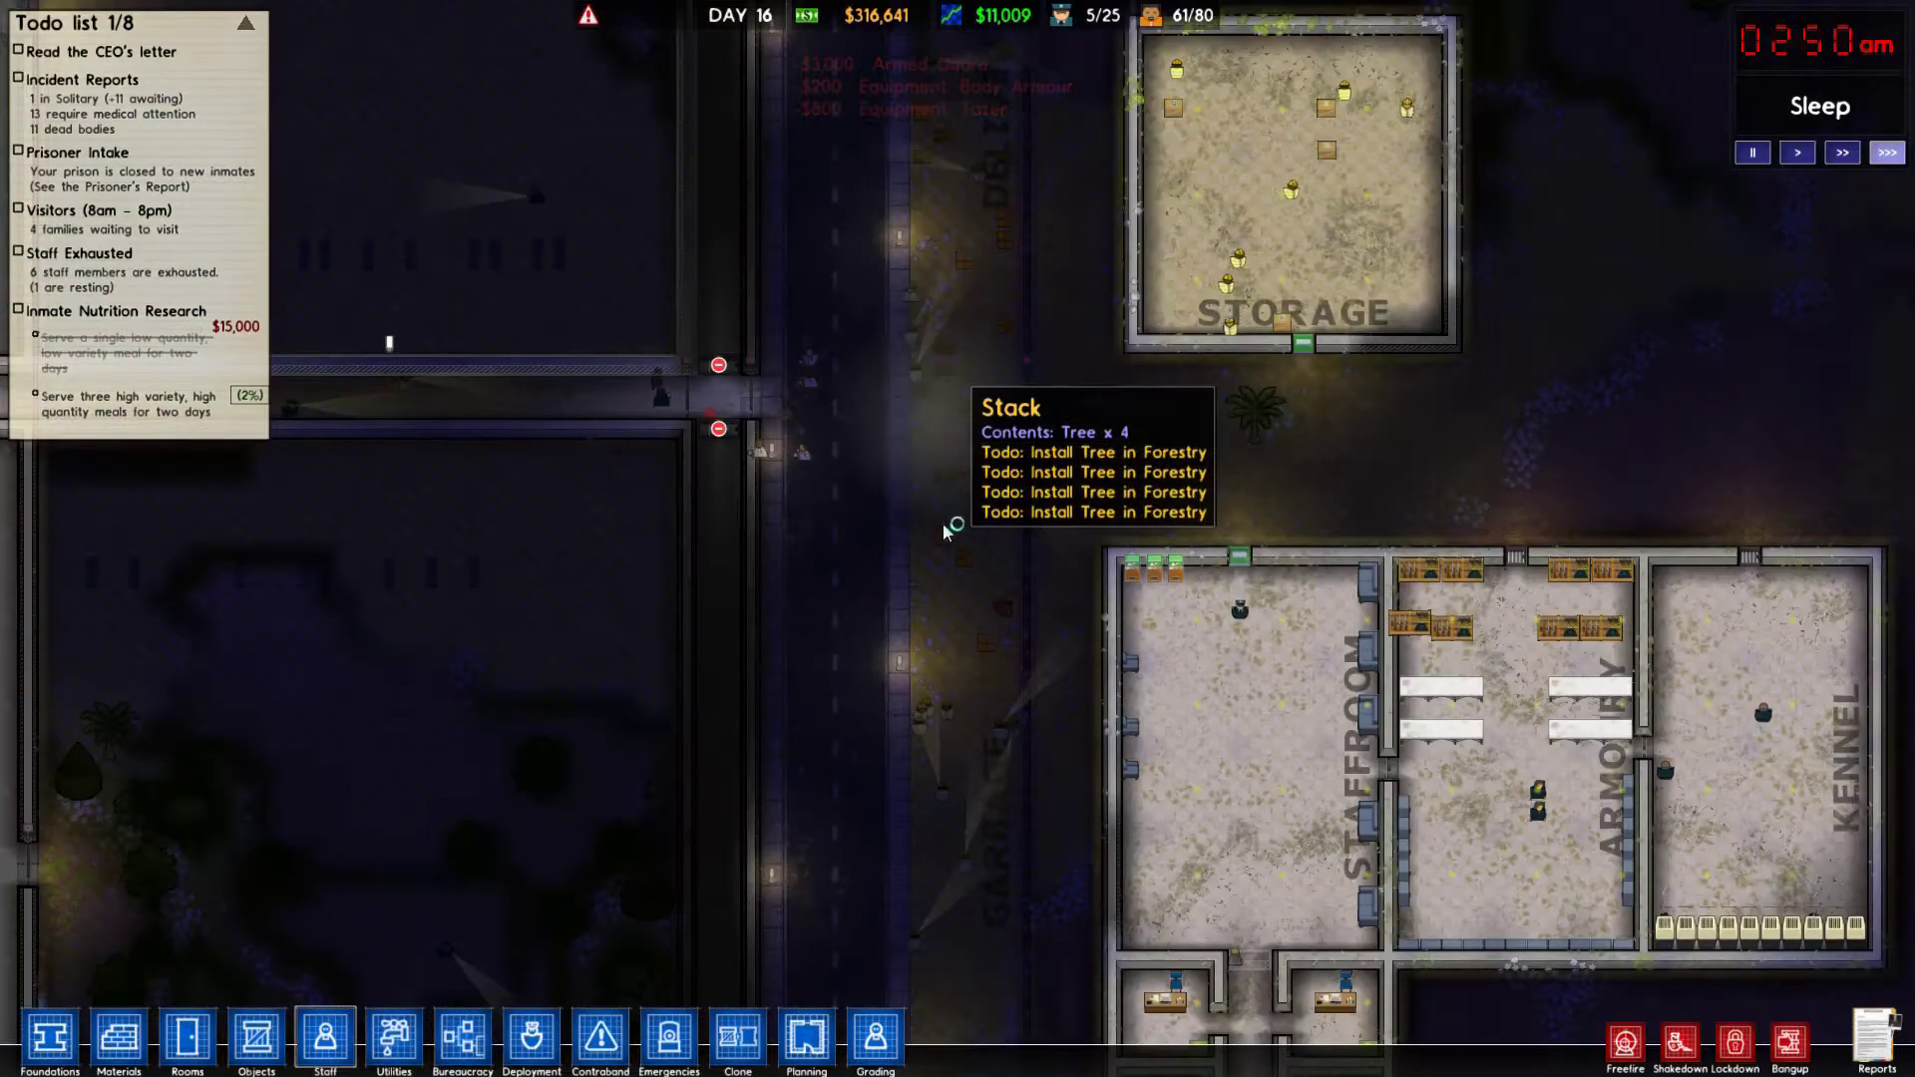
scroll(973, 481, "down", 5)
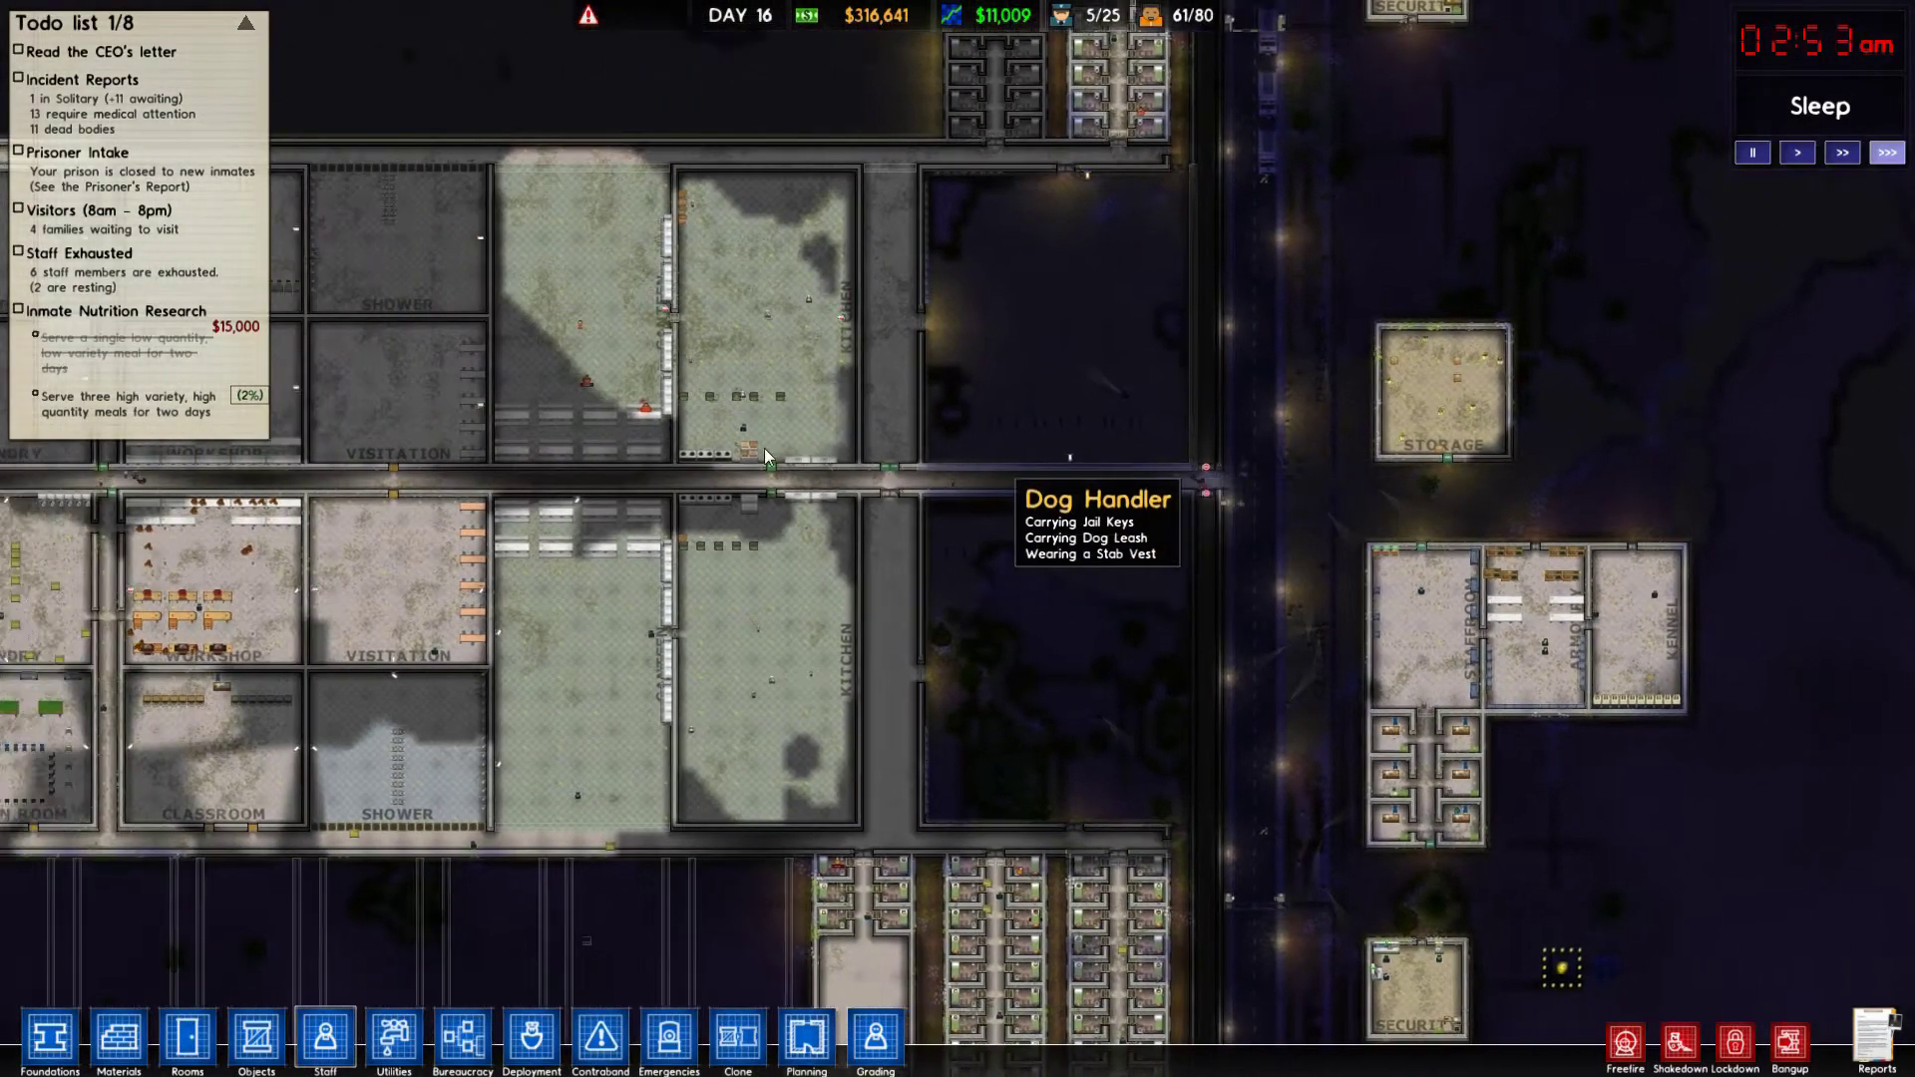
key("a")
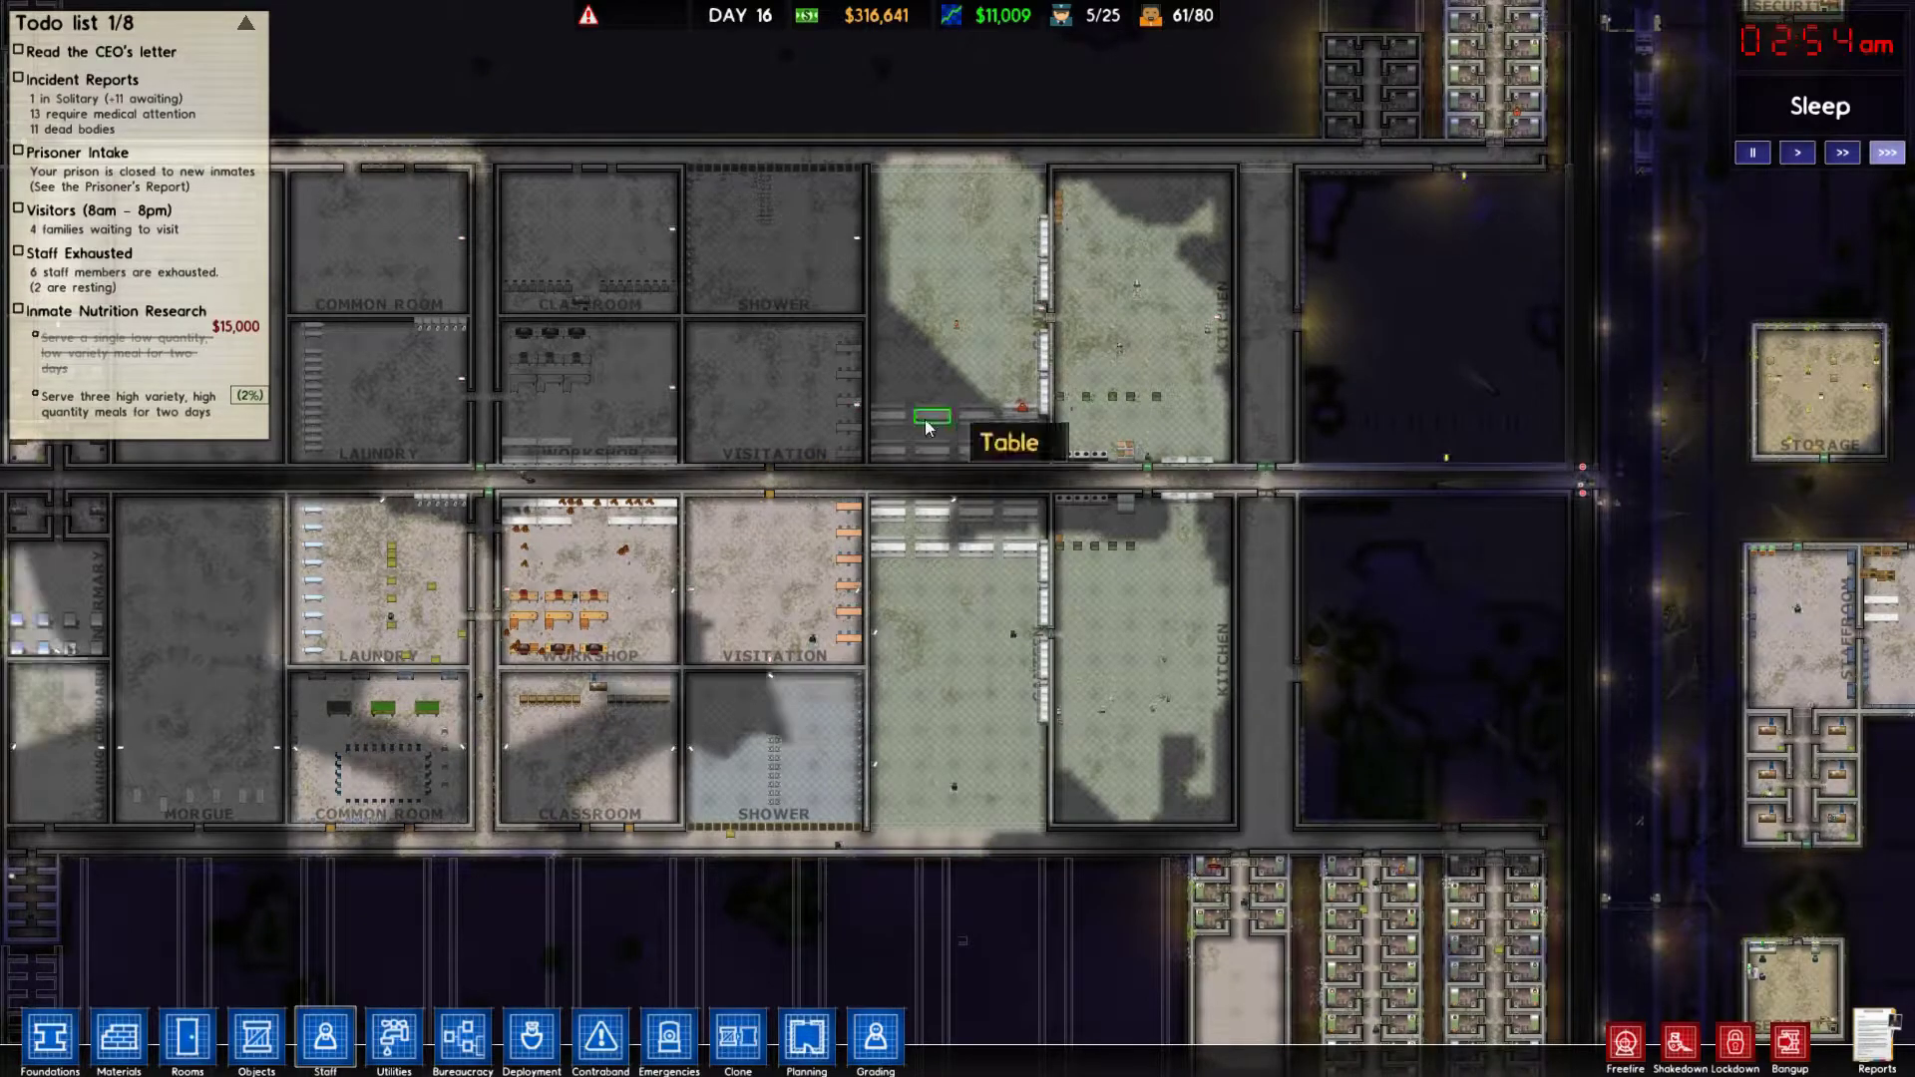
scroll(922, 434, "up", 6)
key("w")
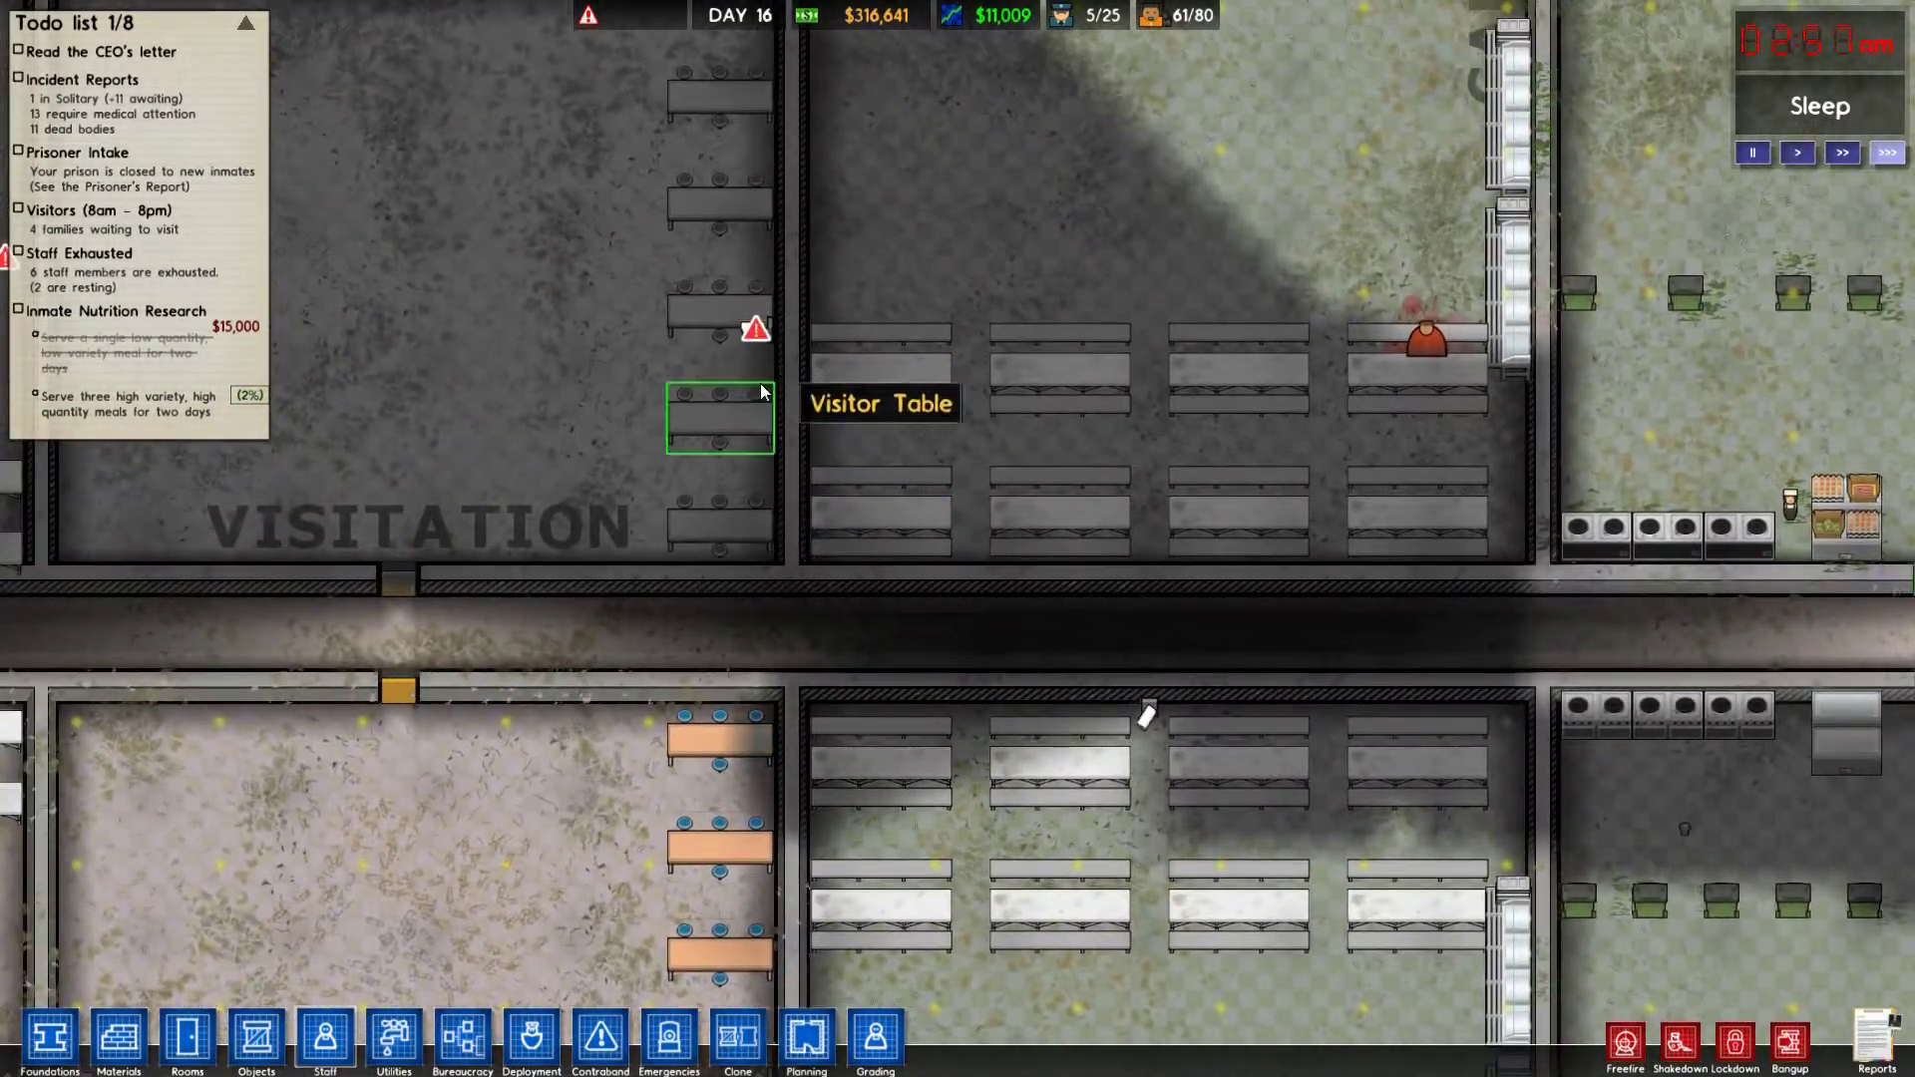
scroll(785, 376, "down", 5)
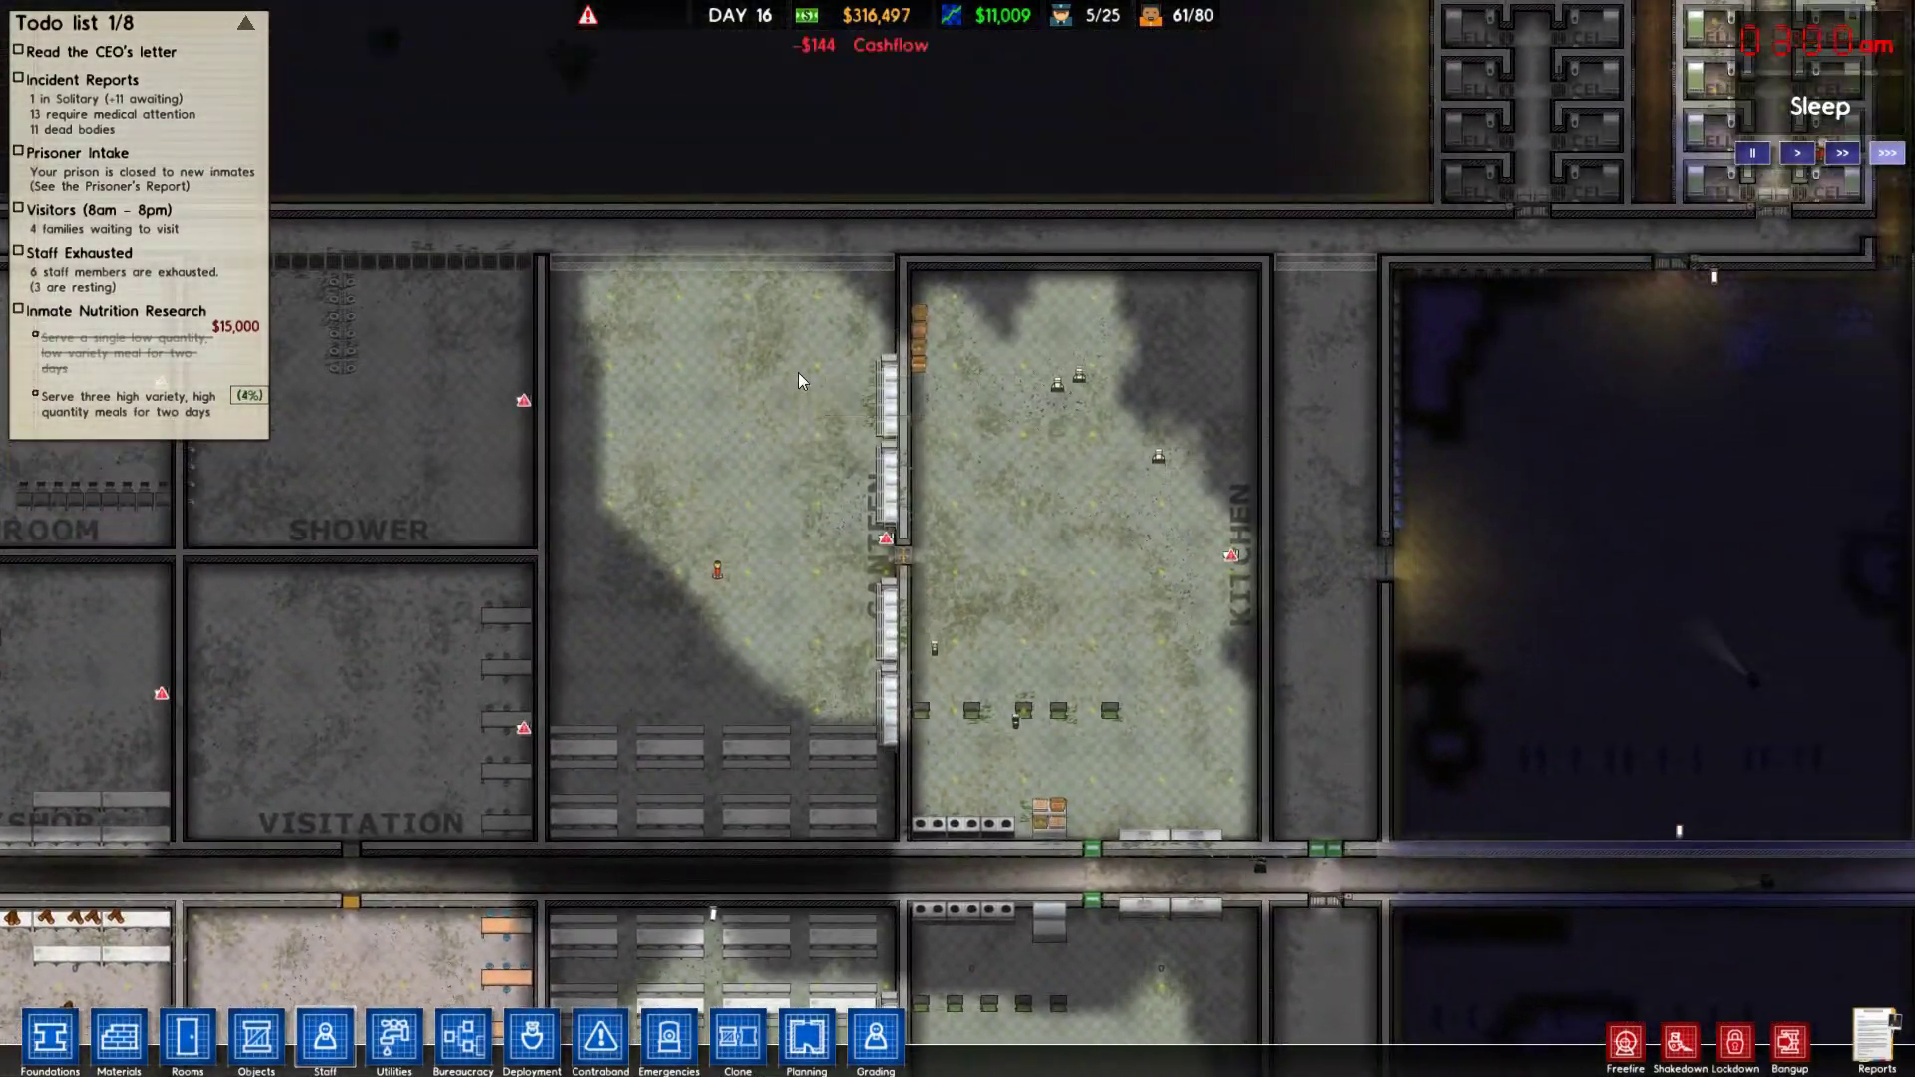
scroll(798, 371, "down", 4)
key("d")
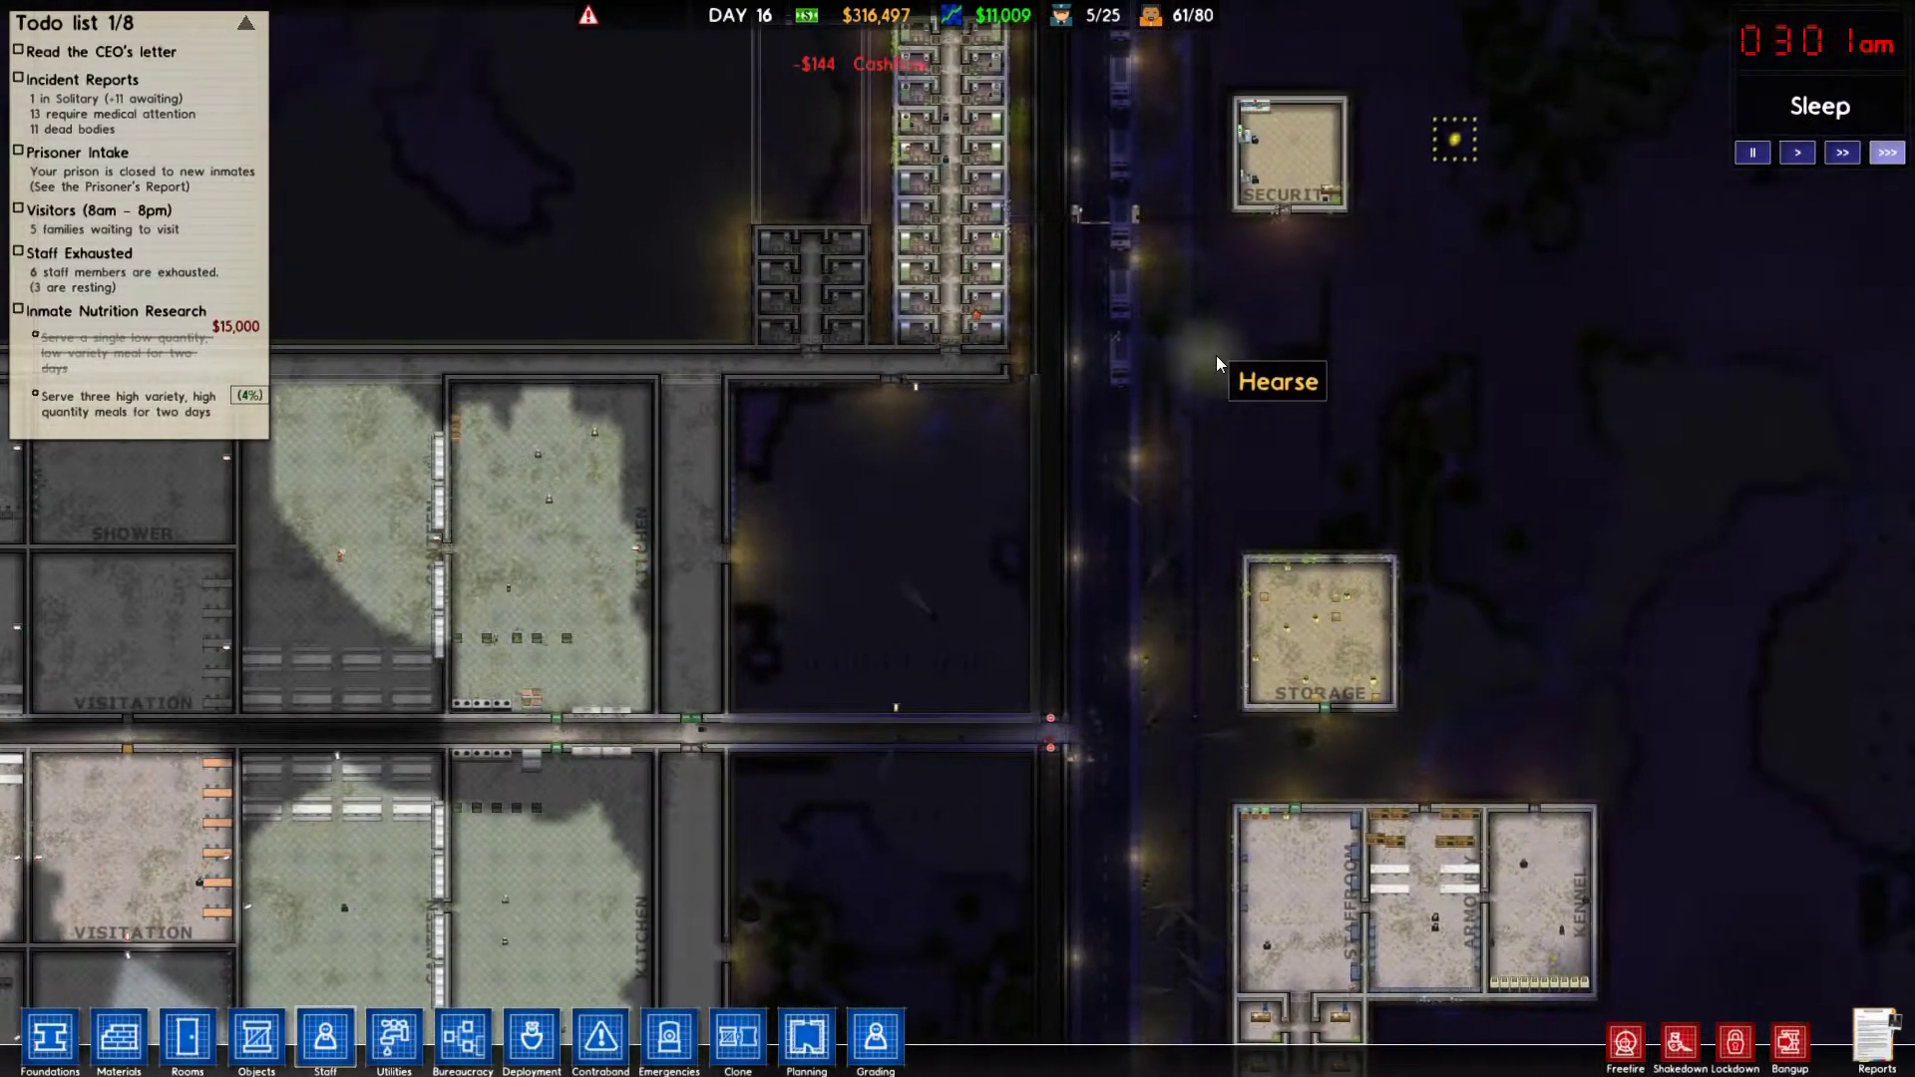
scroll(1264, 134, "up", 3)
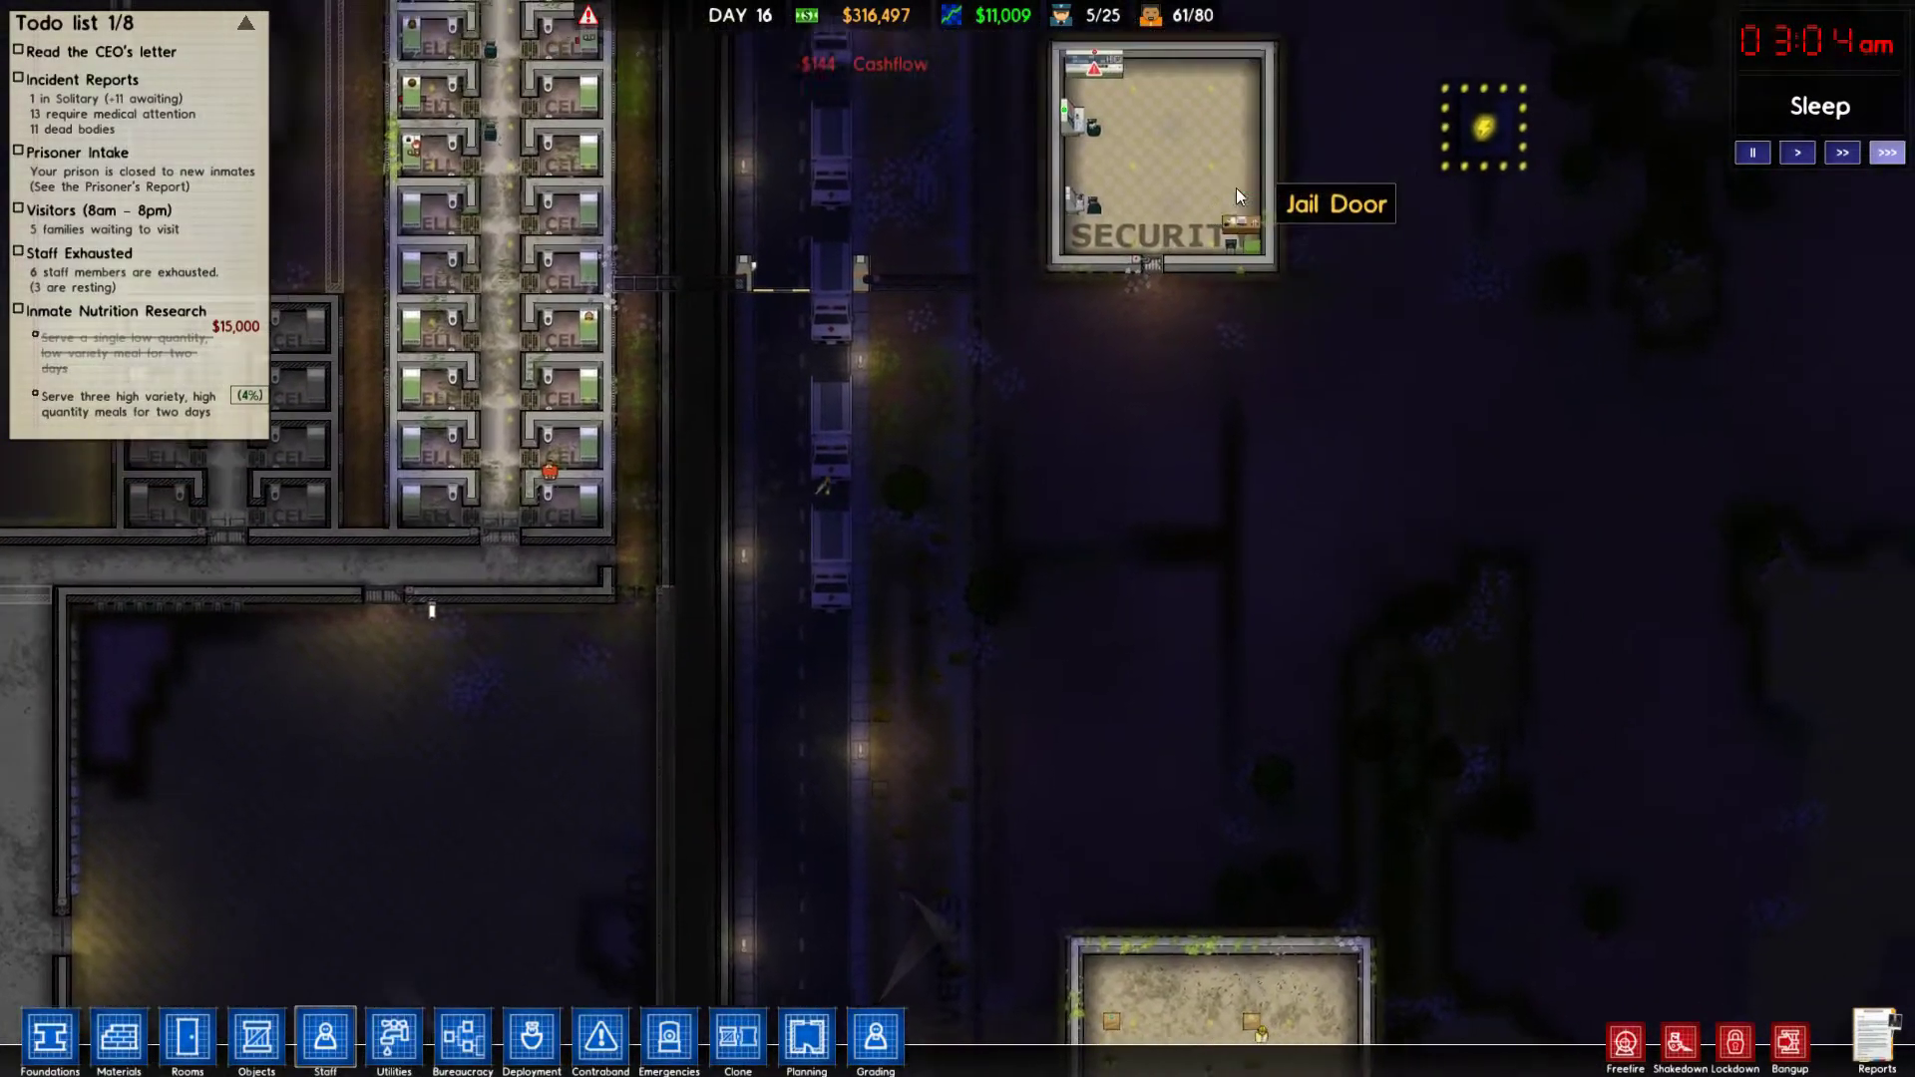
scroll(1237, 188, "up", 3)
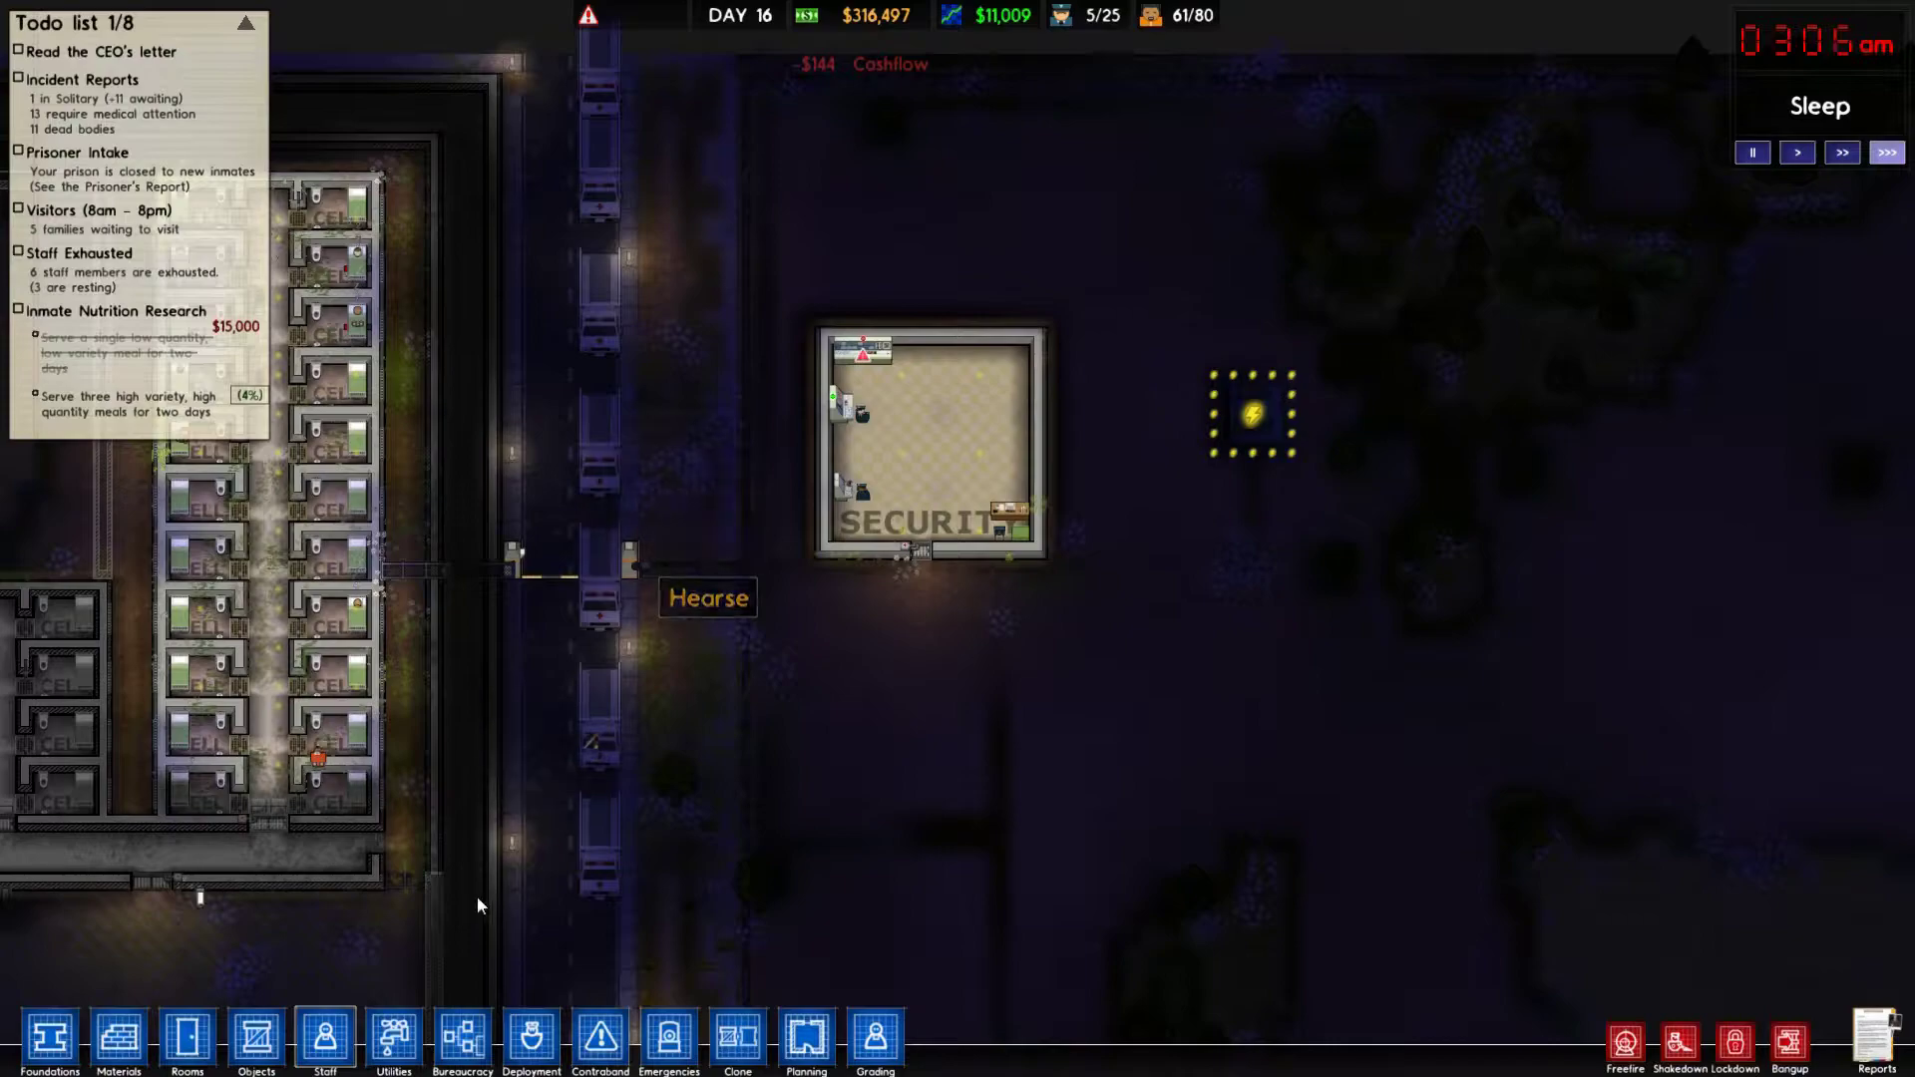
Hire a guard into the security room, then select its CCTV monitor.
left_click(325, 1036)
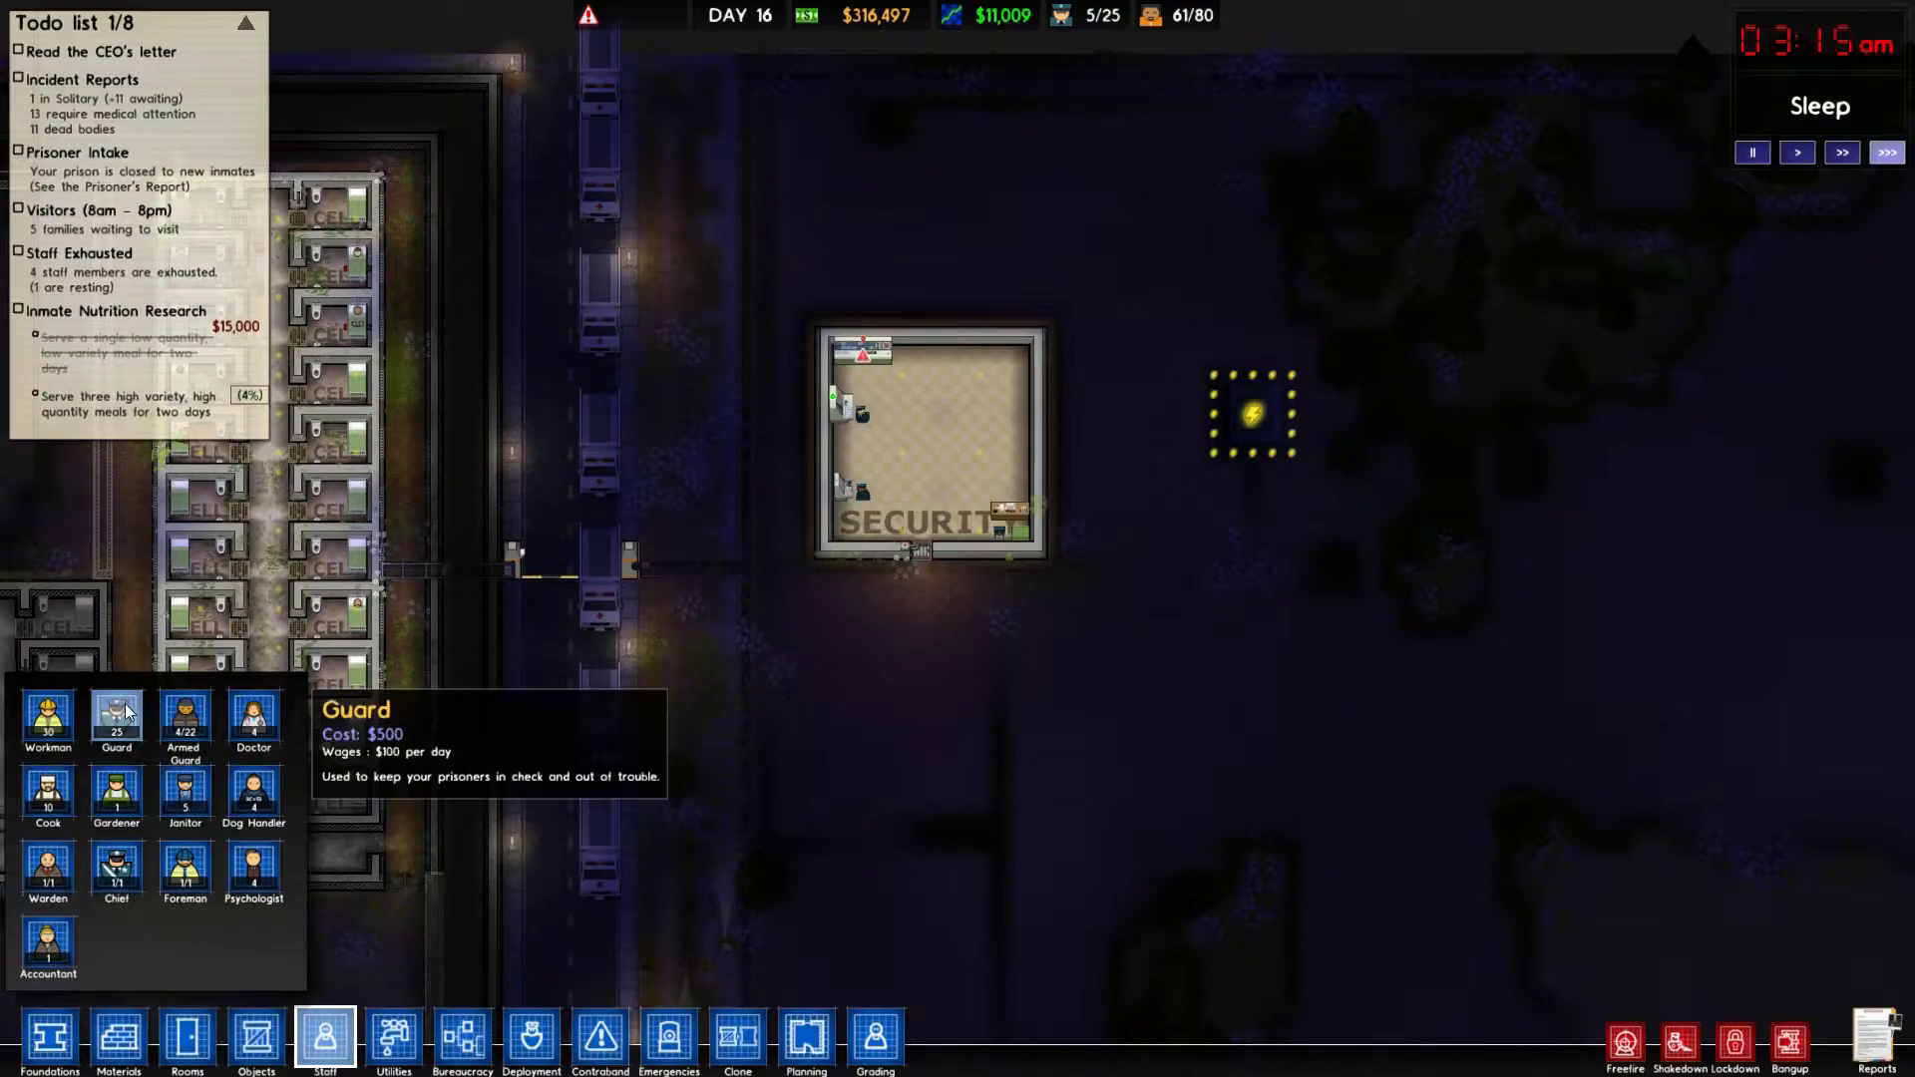
left_click(912, 379)
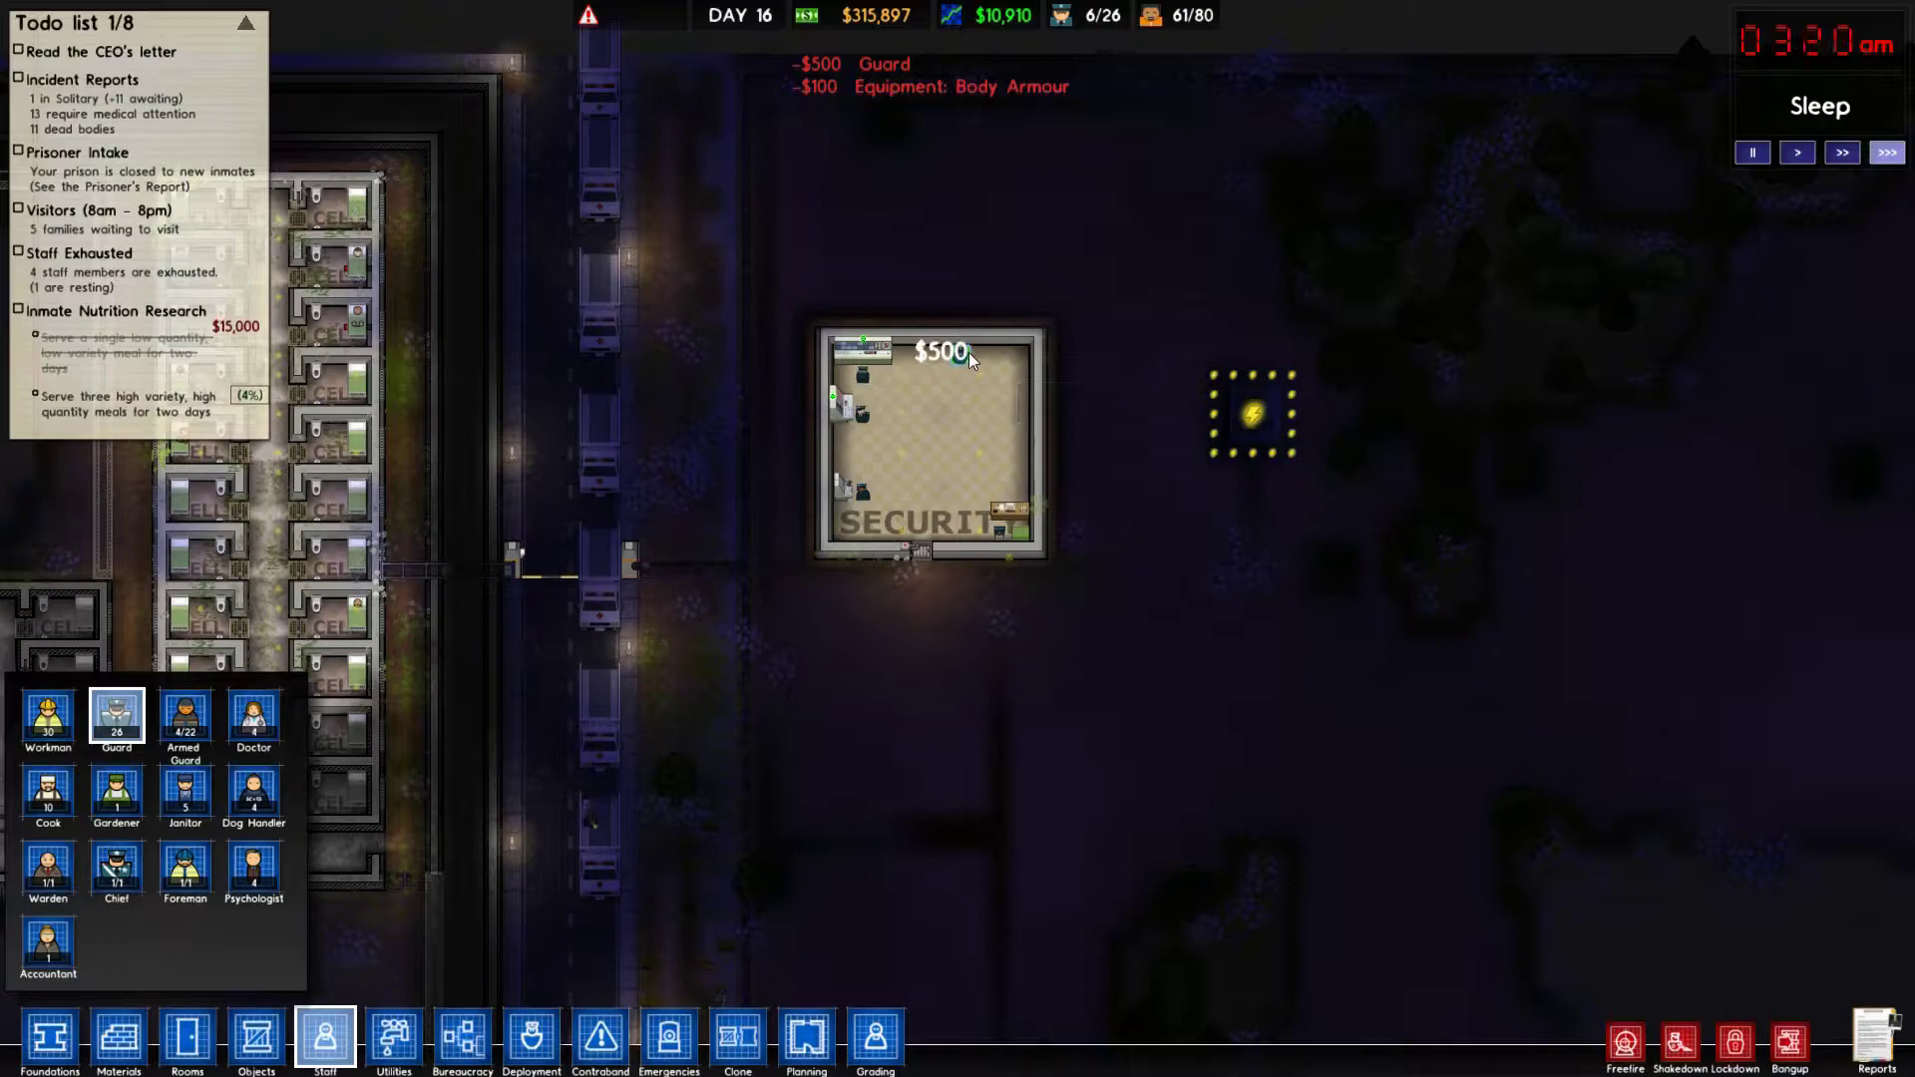
right_click(912, 364)
left_click(866, 350)
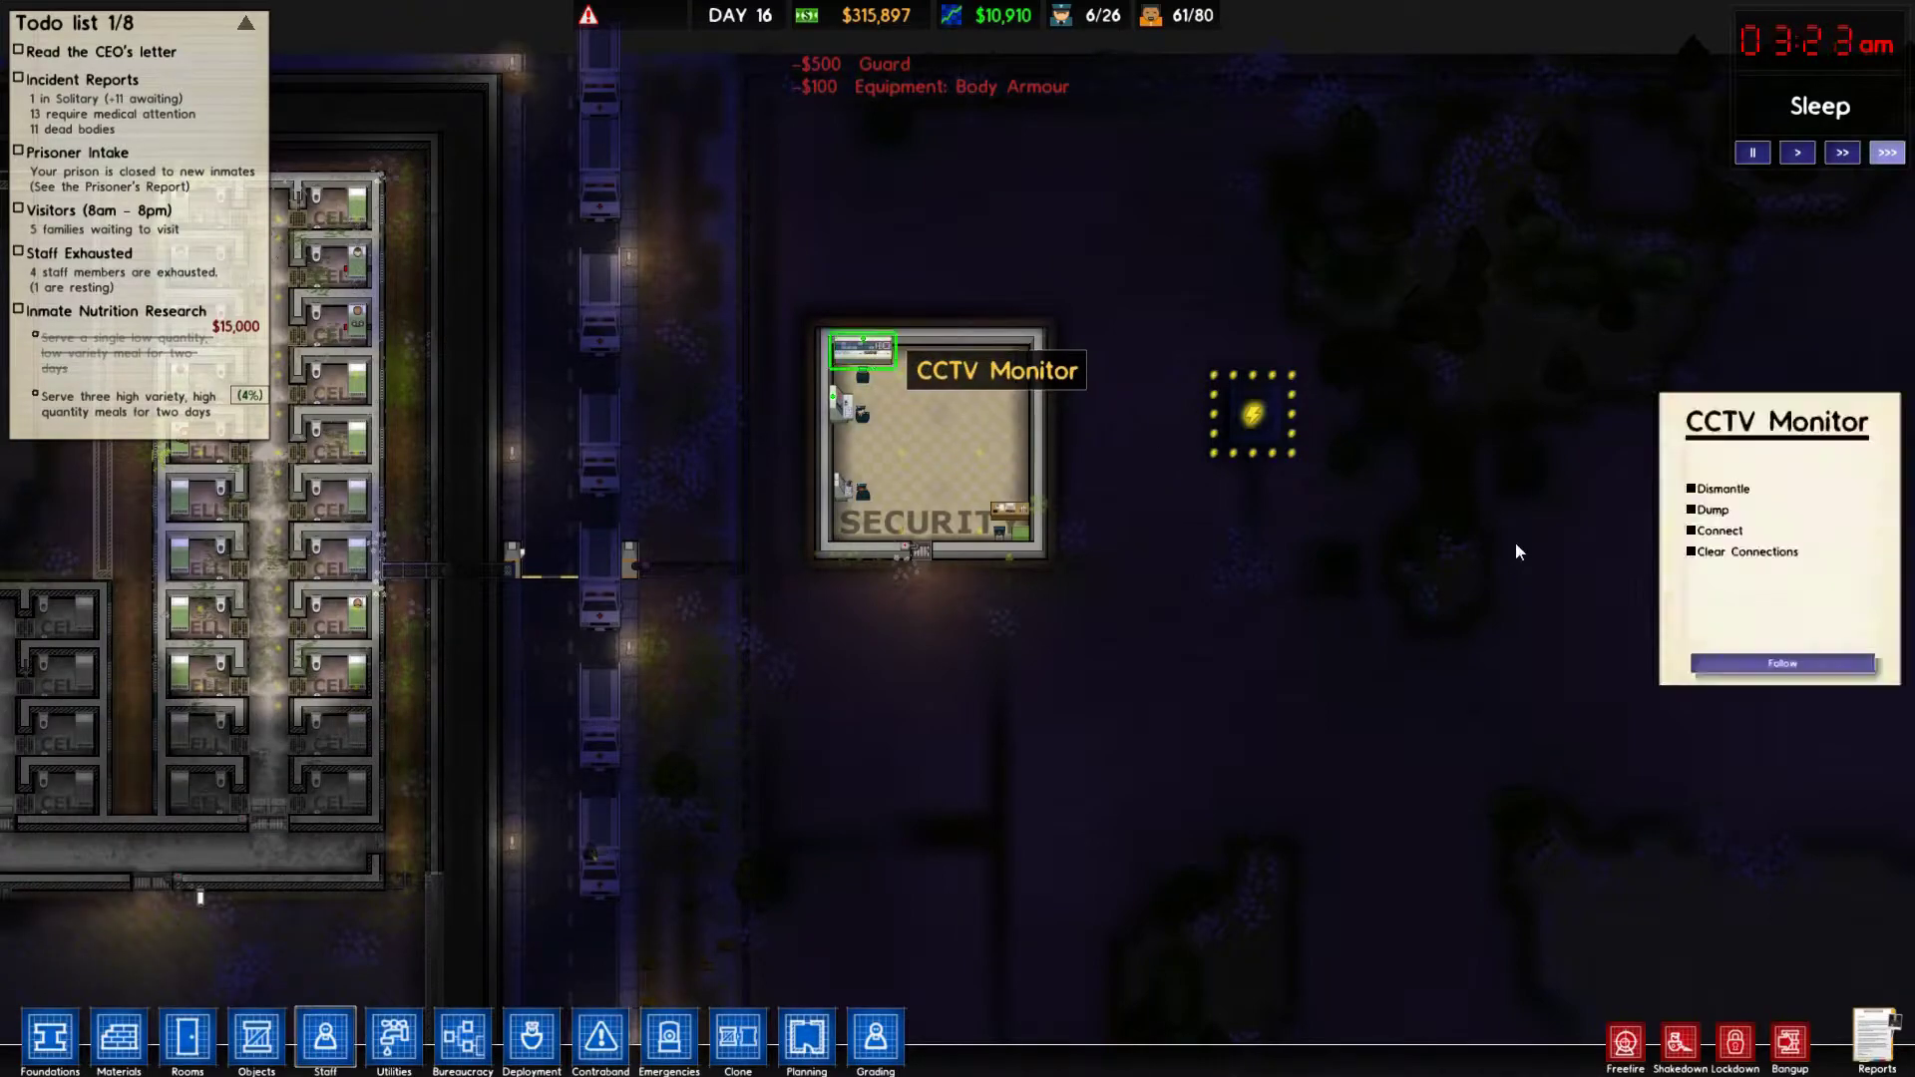
Link the security room monitor to the first three CCTV cameras.
left_click(1719, 530)
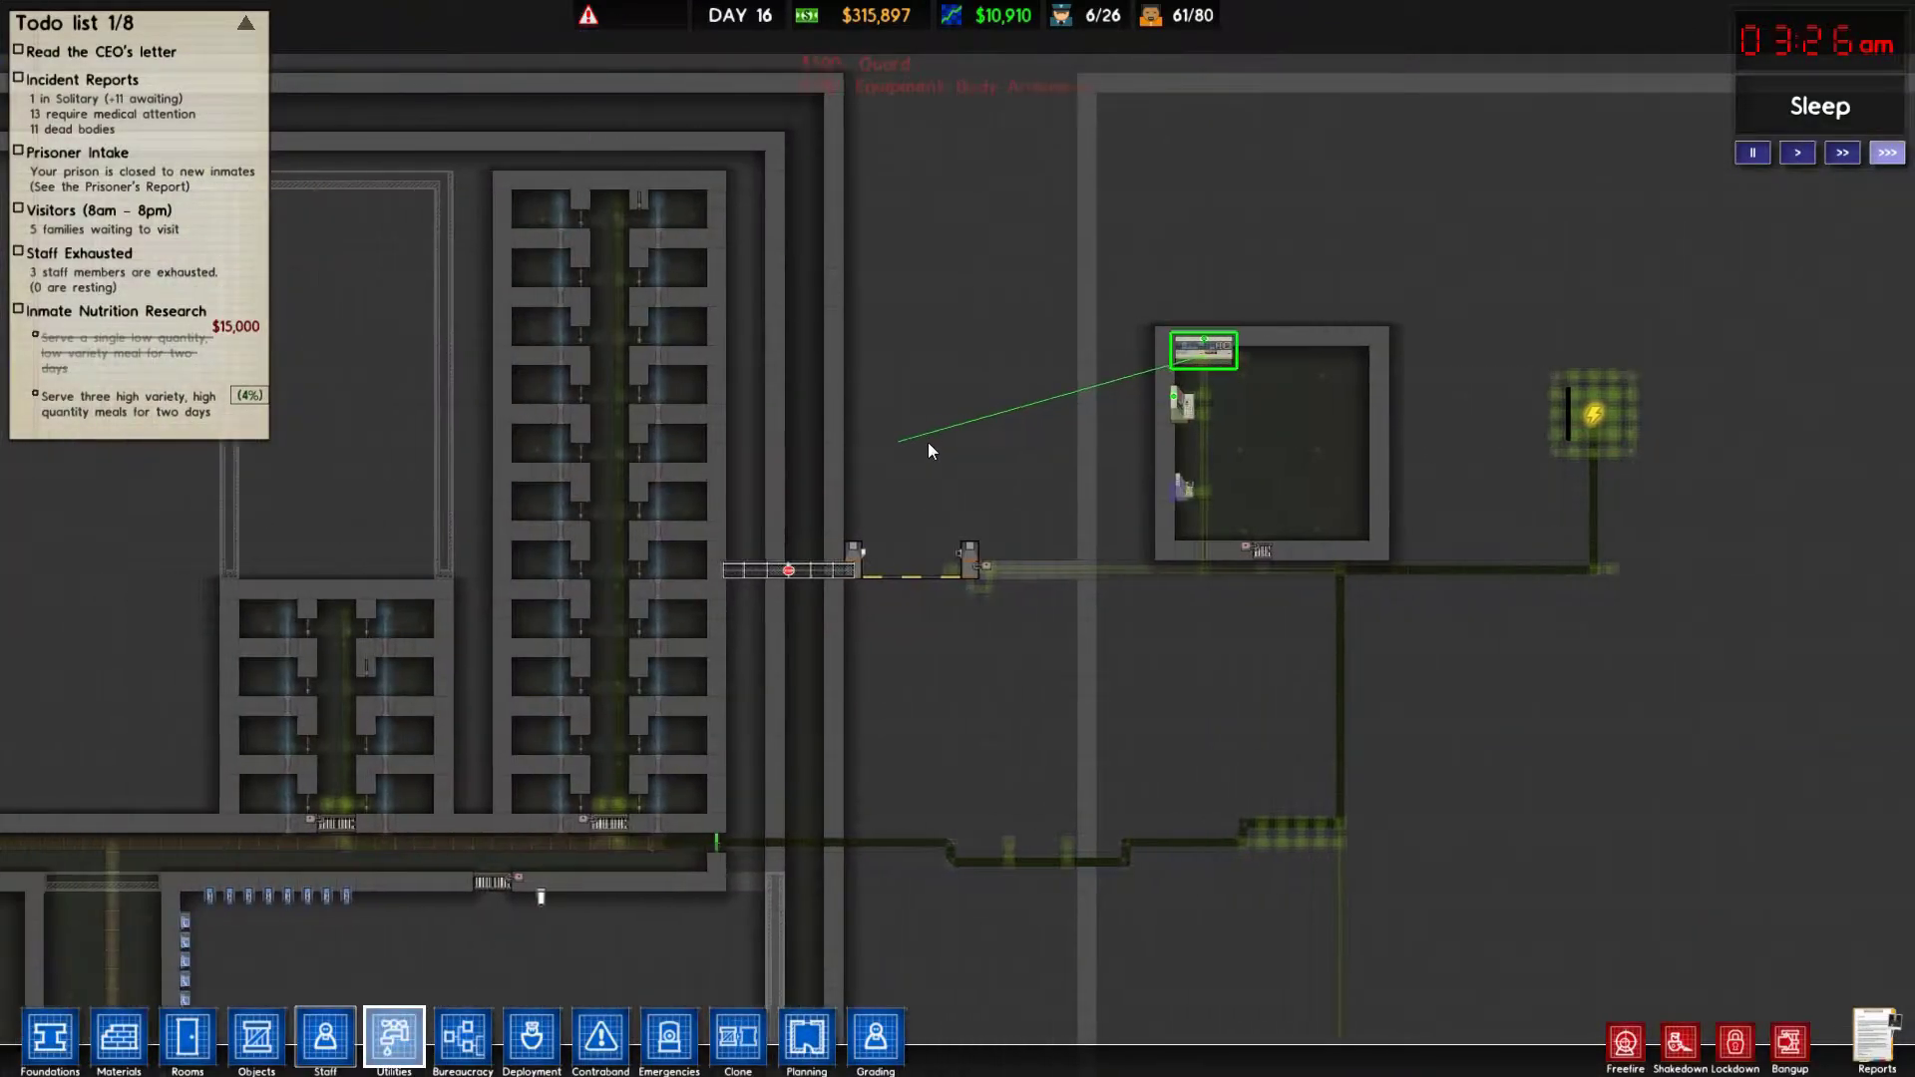
key("s")
key("a")
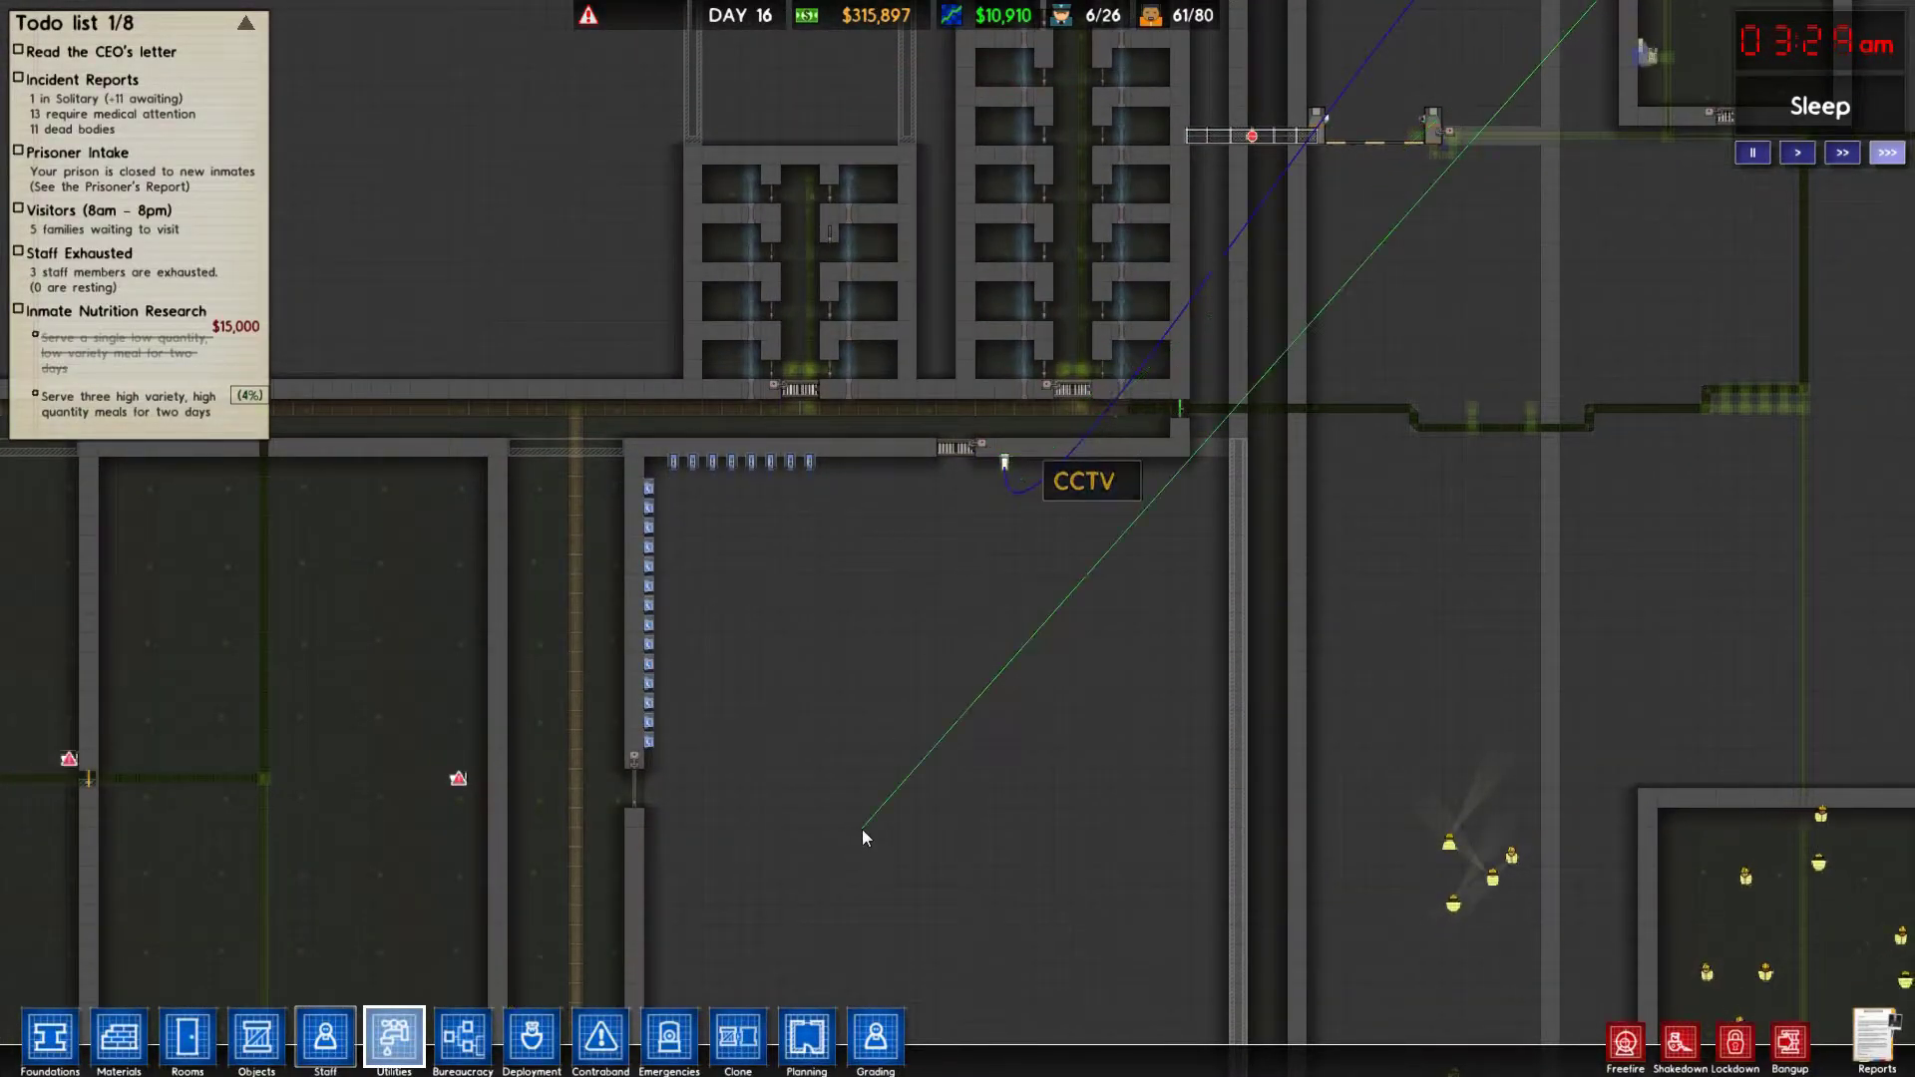
key("s")
key("s")
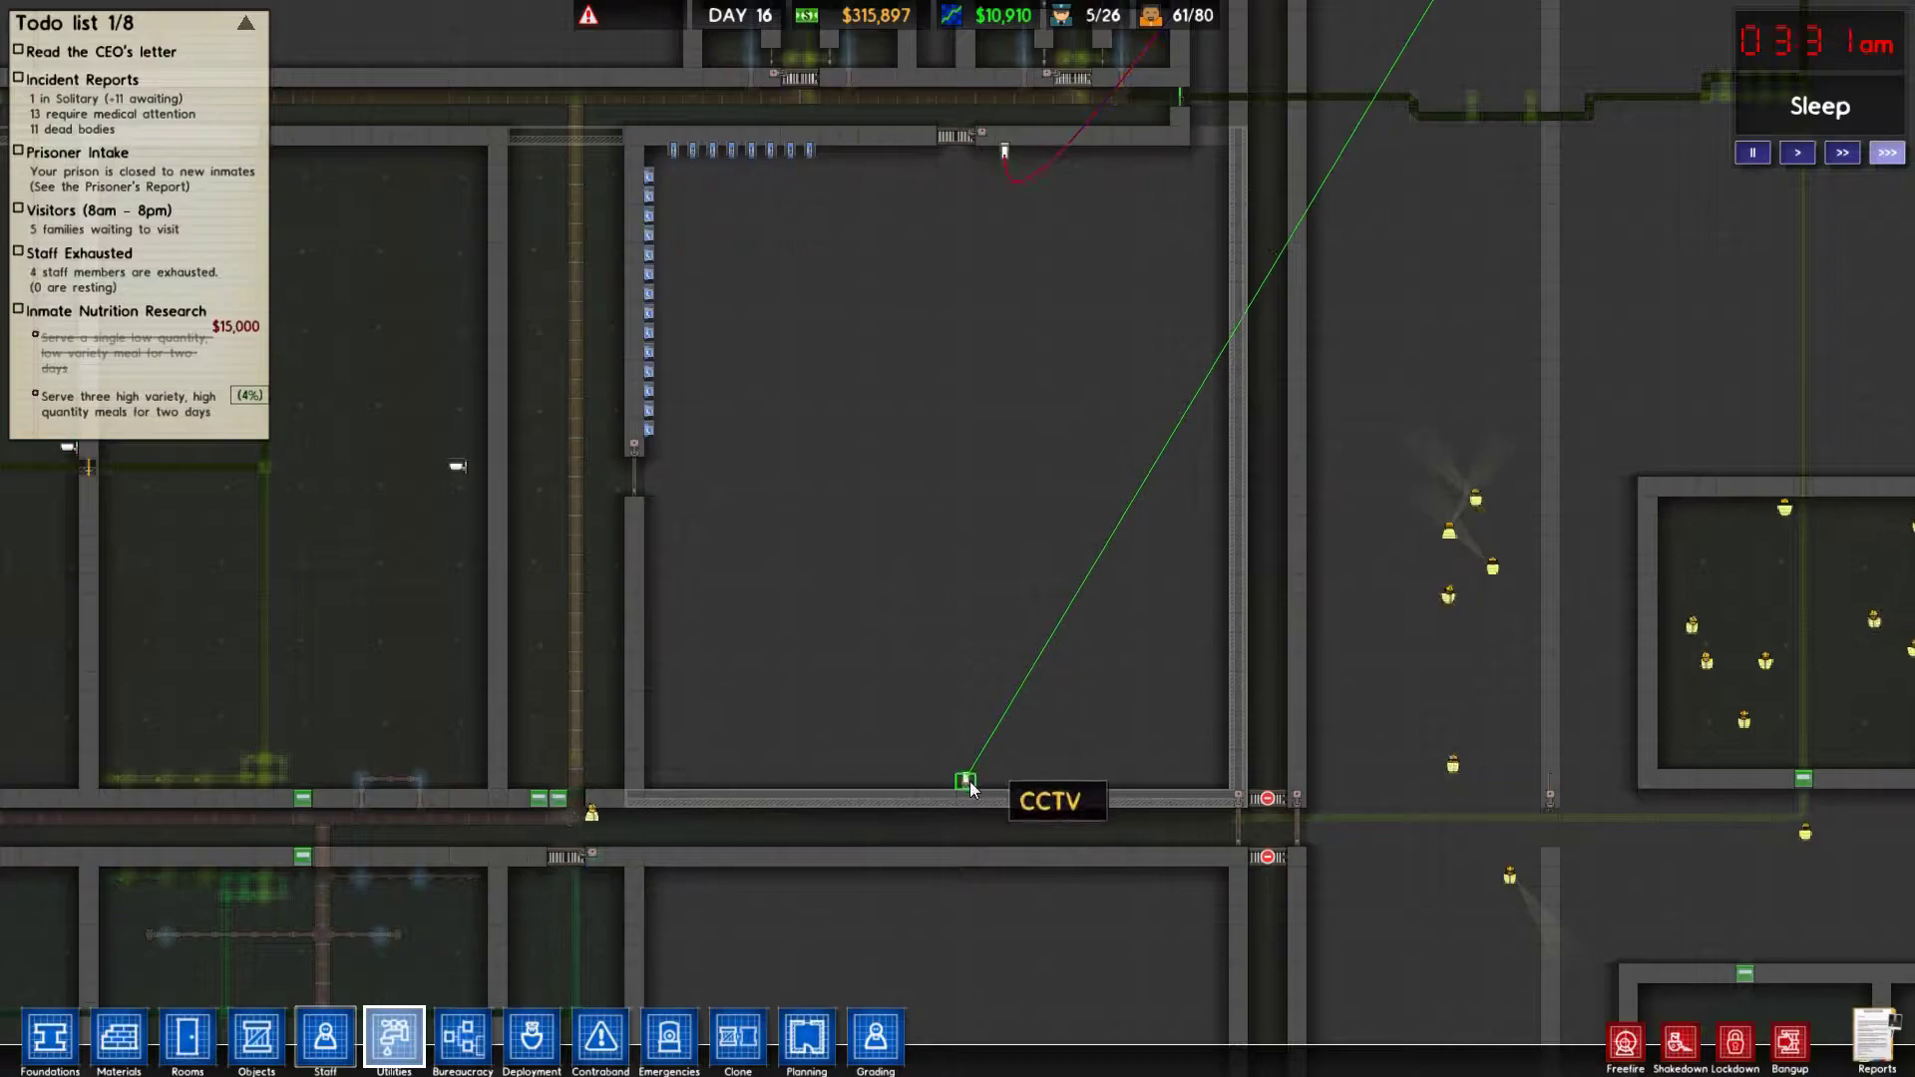
left_click(965, 781)
key("a")
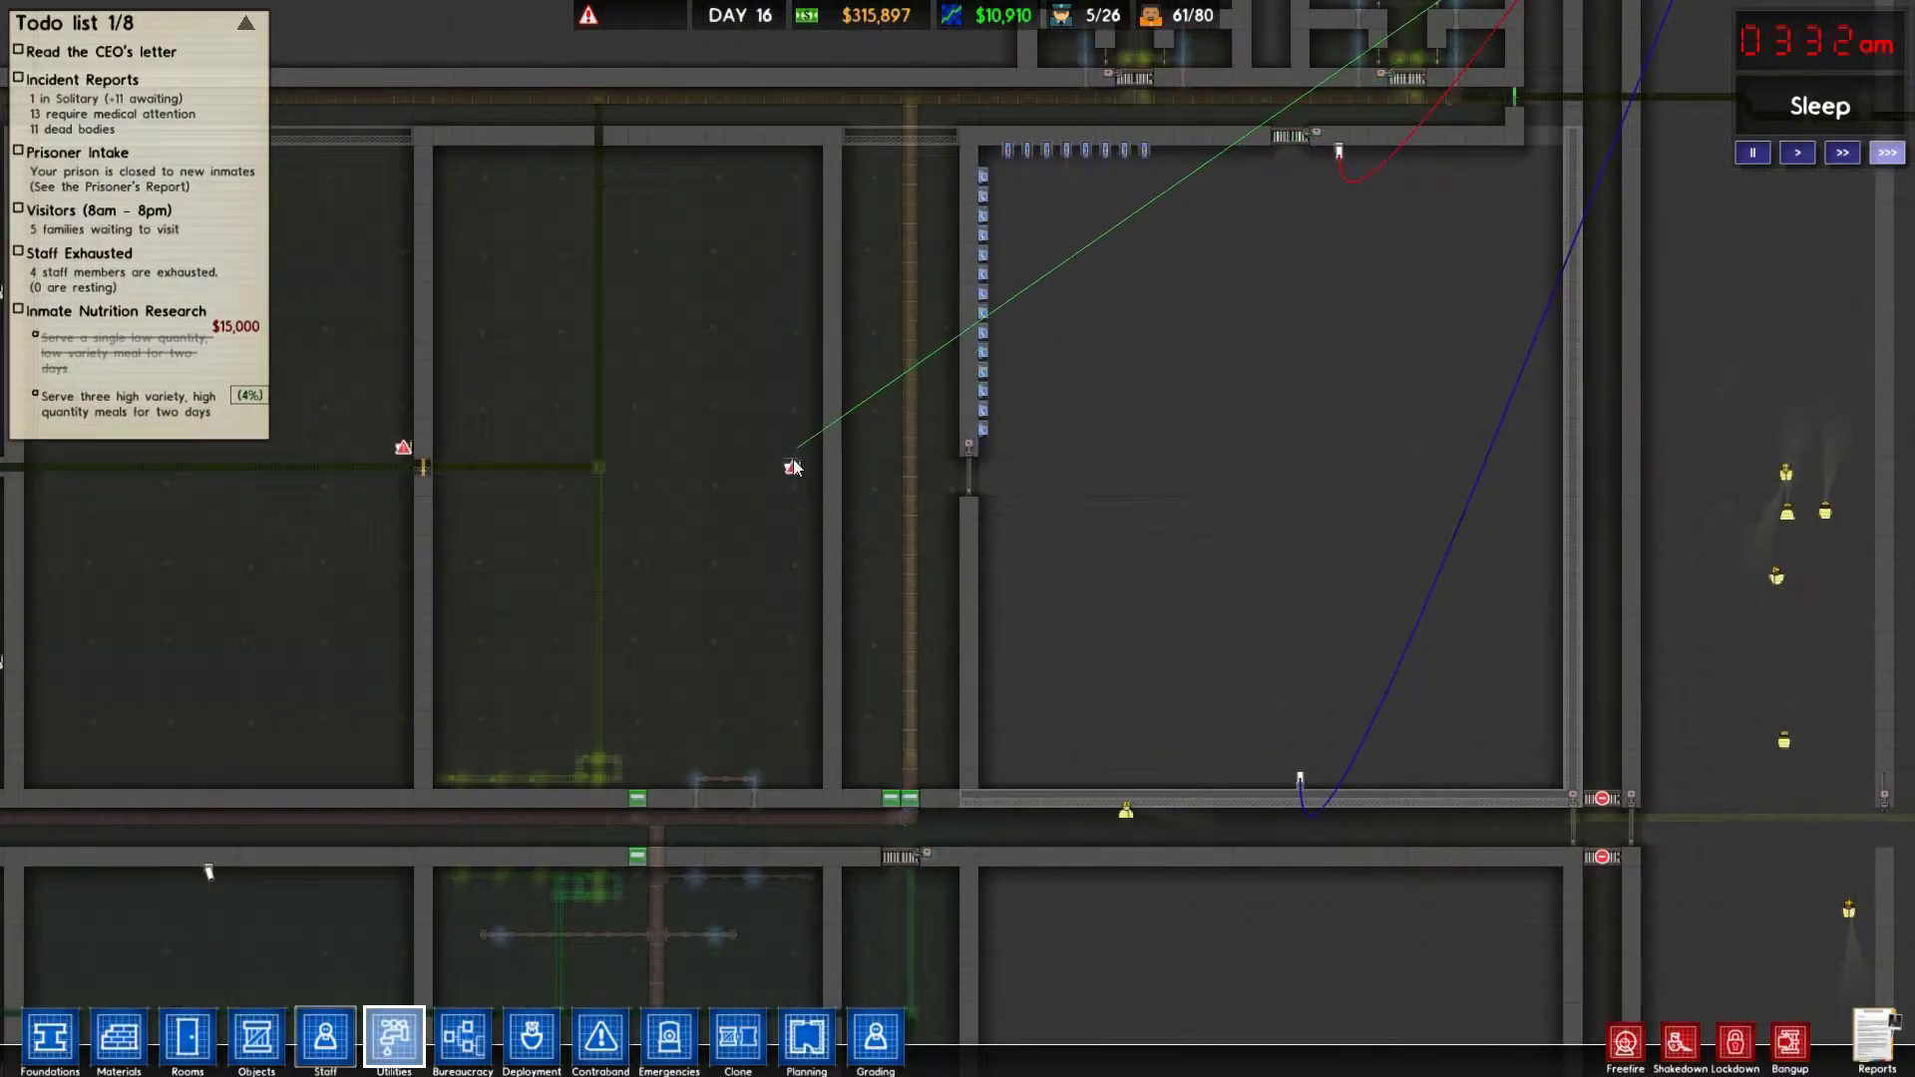
left_click(793, 472)
left_click(407, 449)
Wire the lower CCTV camera, survey the remaining area, and exit the wiring view.
key("a")
key("a")
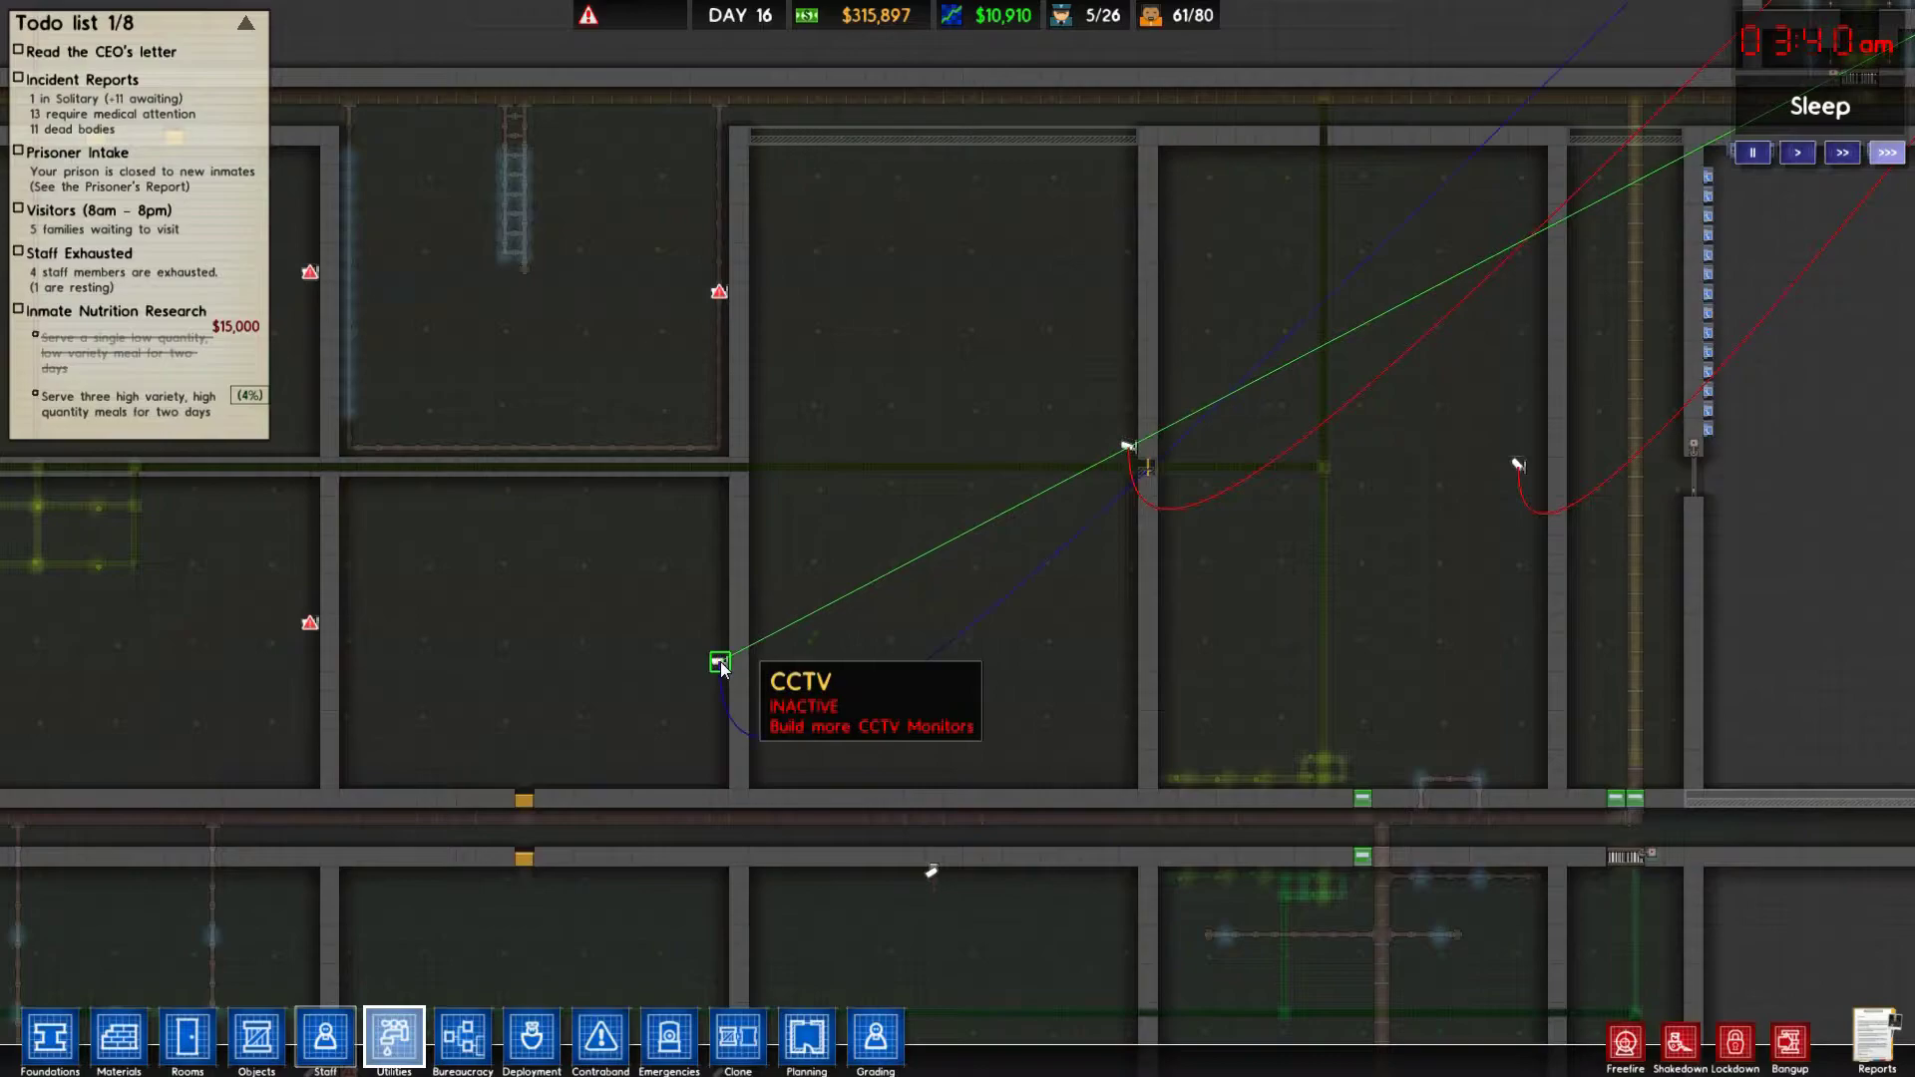
left_click(721, 666)
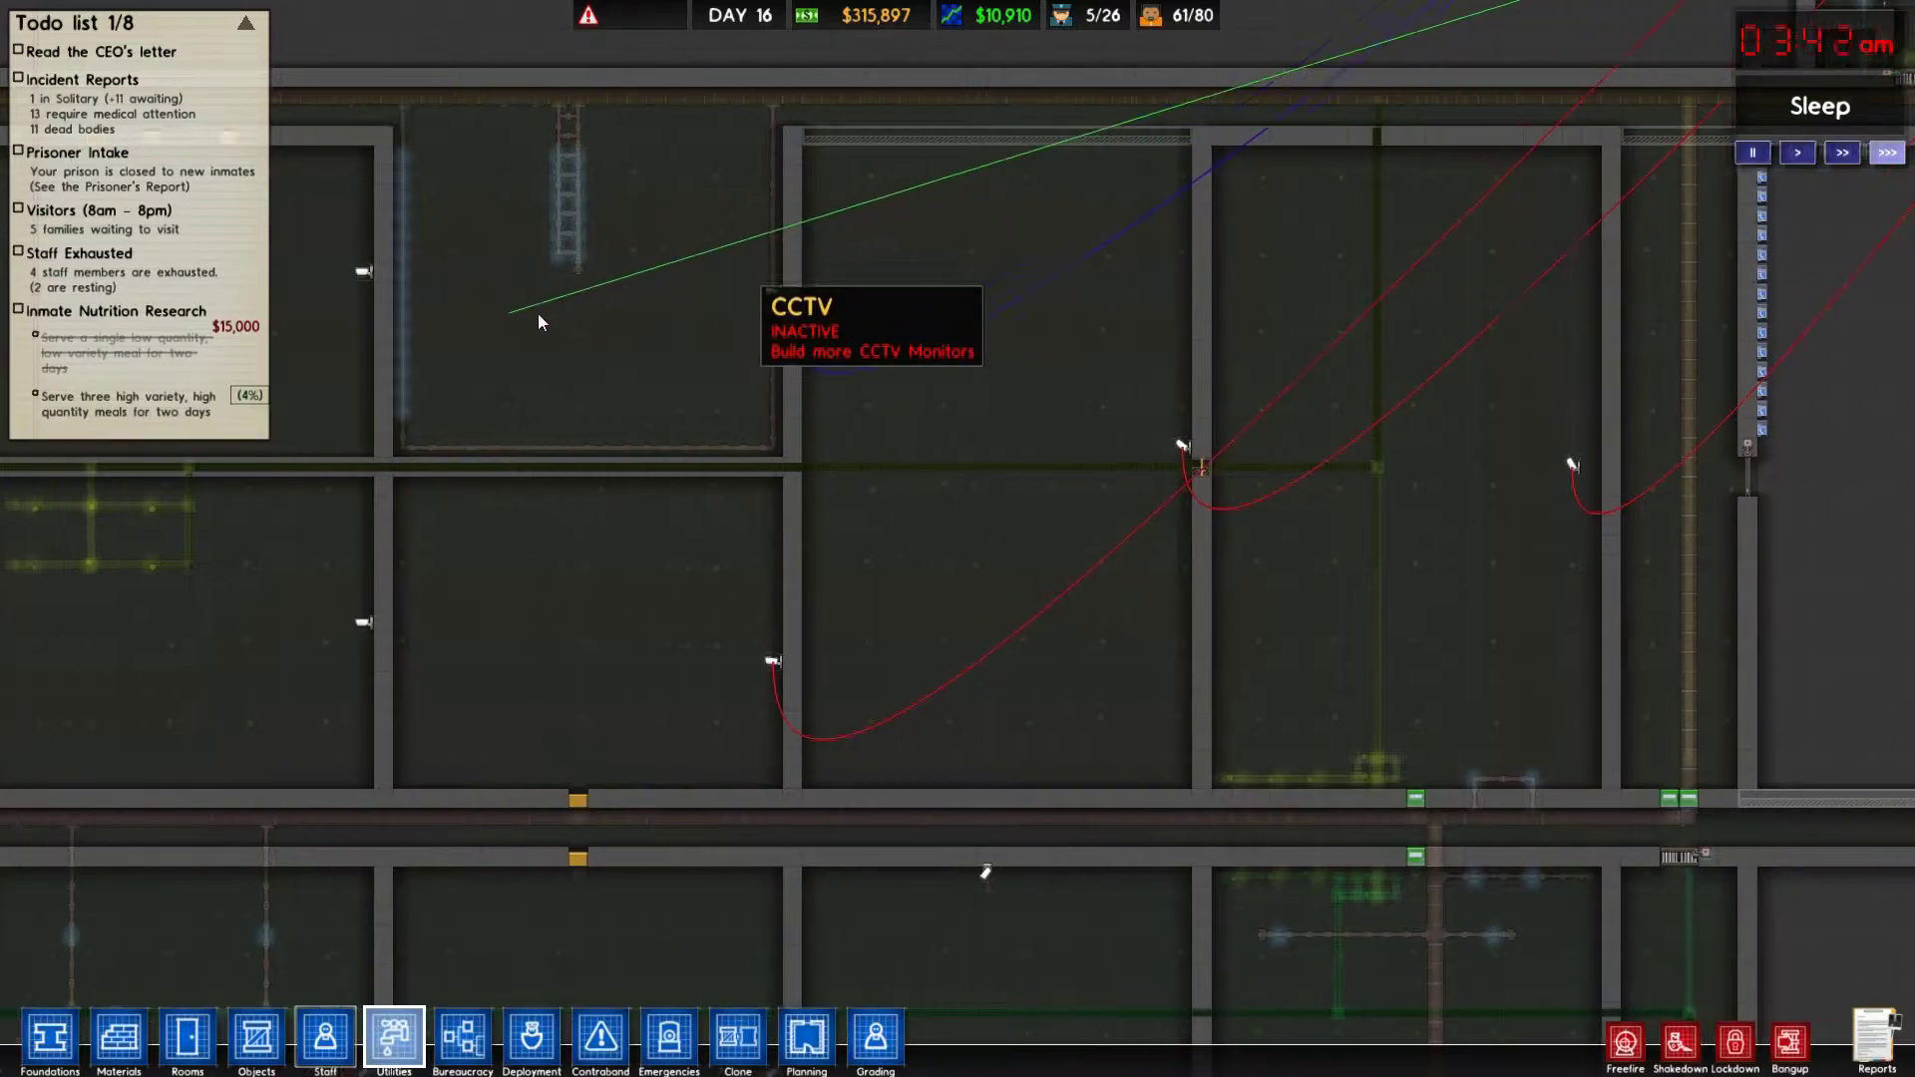
key("a")
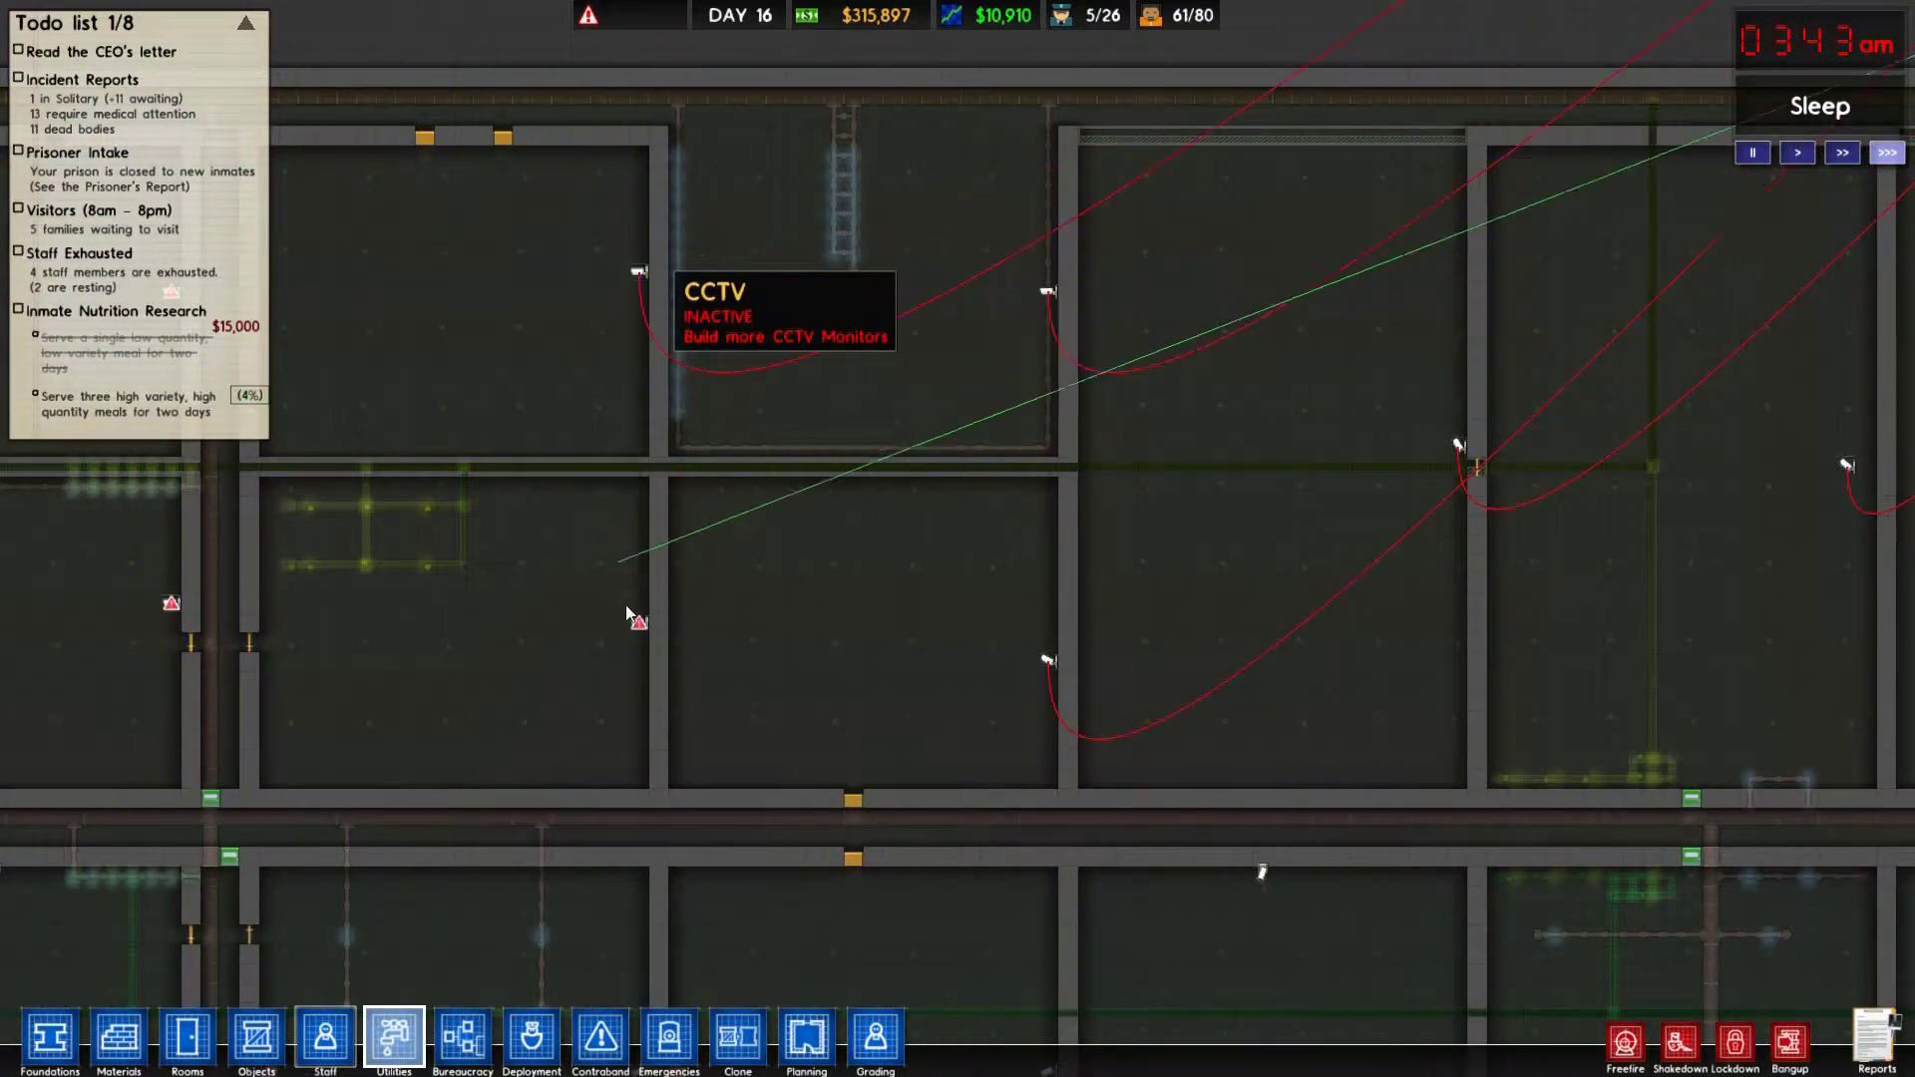
key("a")
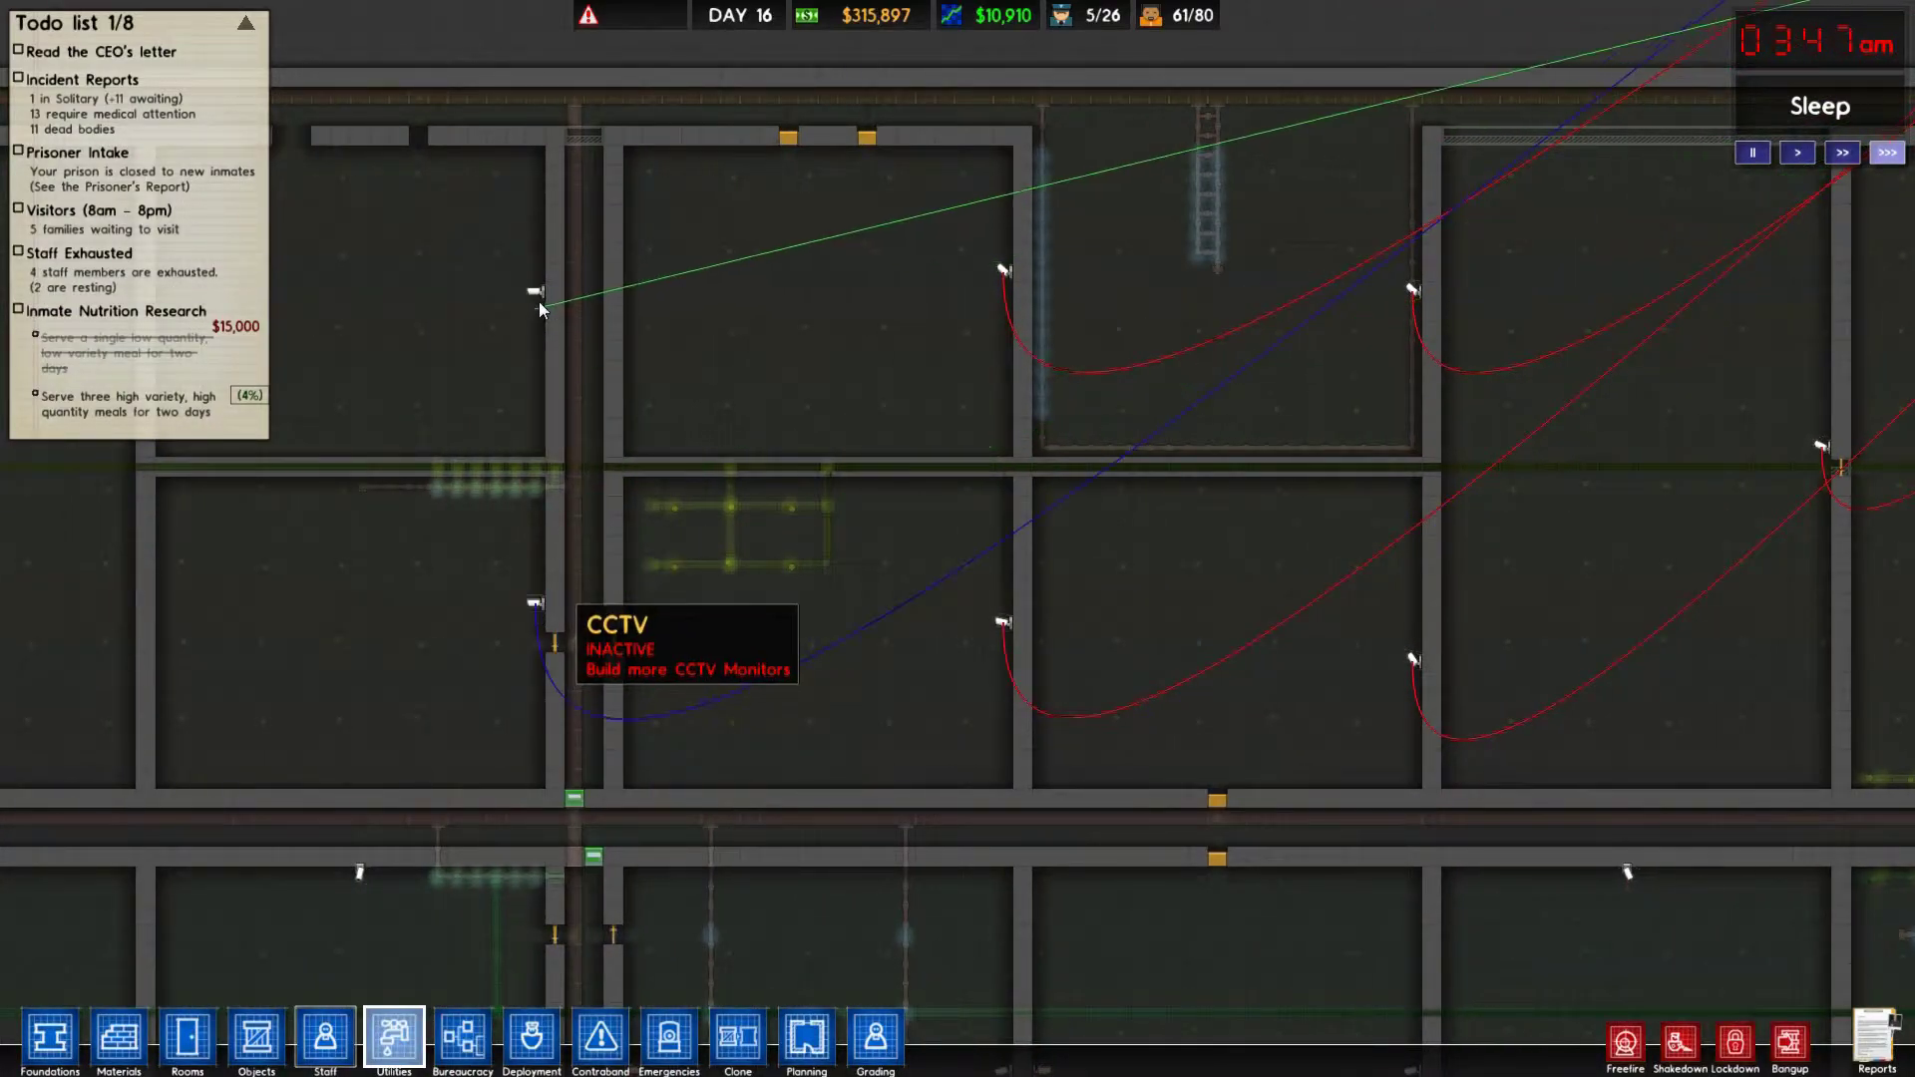
key("a")
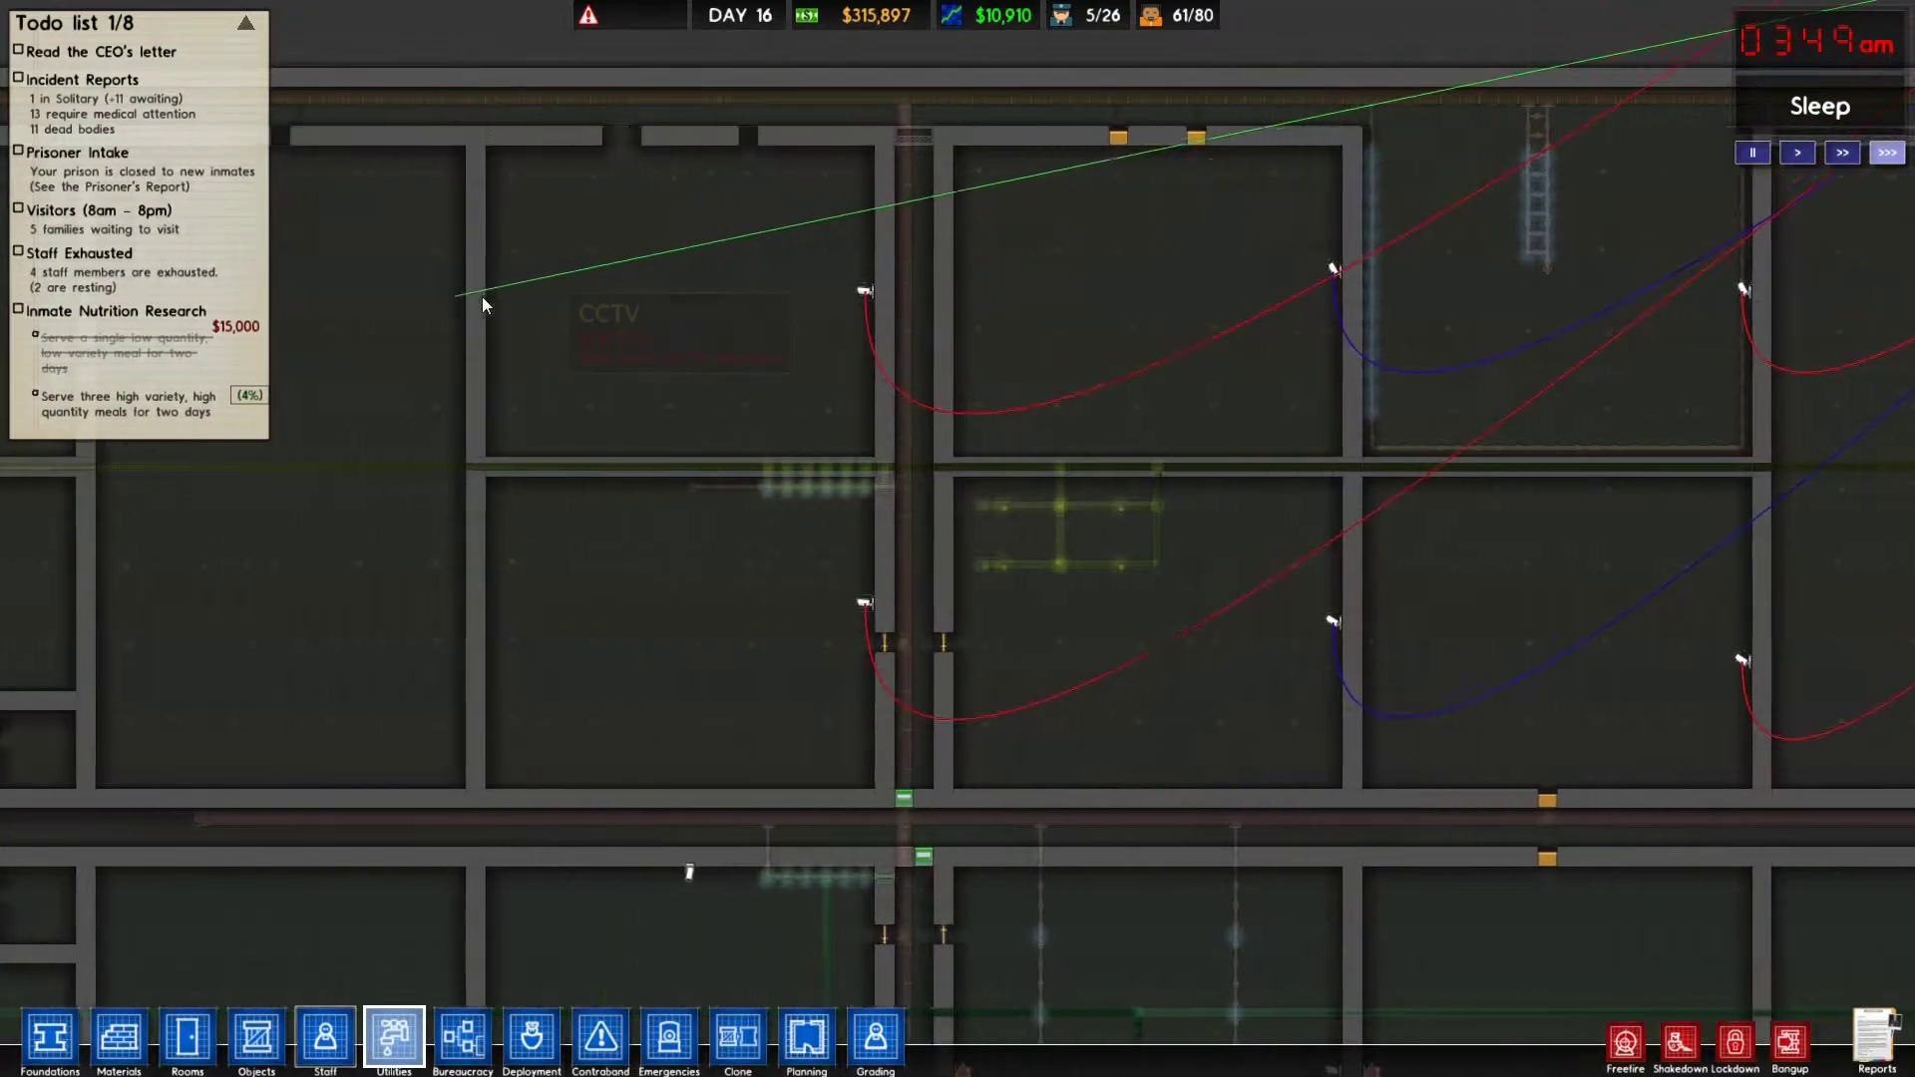
key("a")
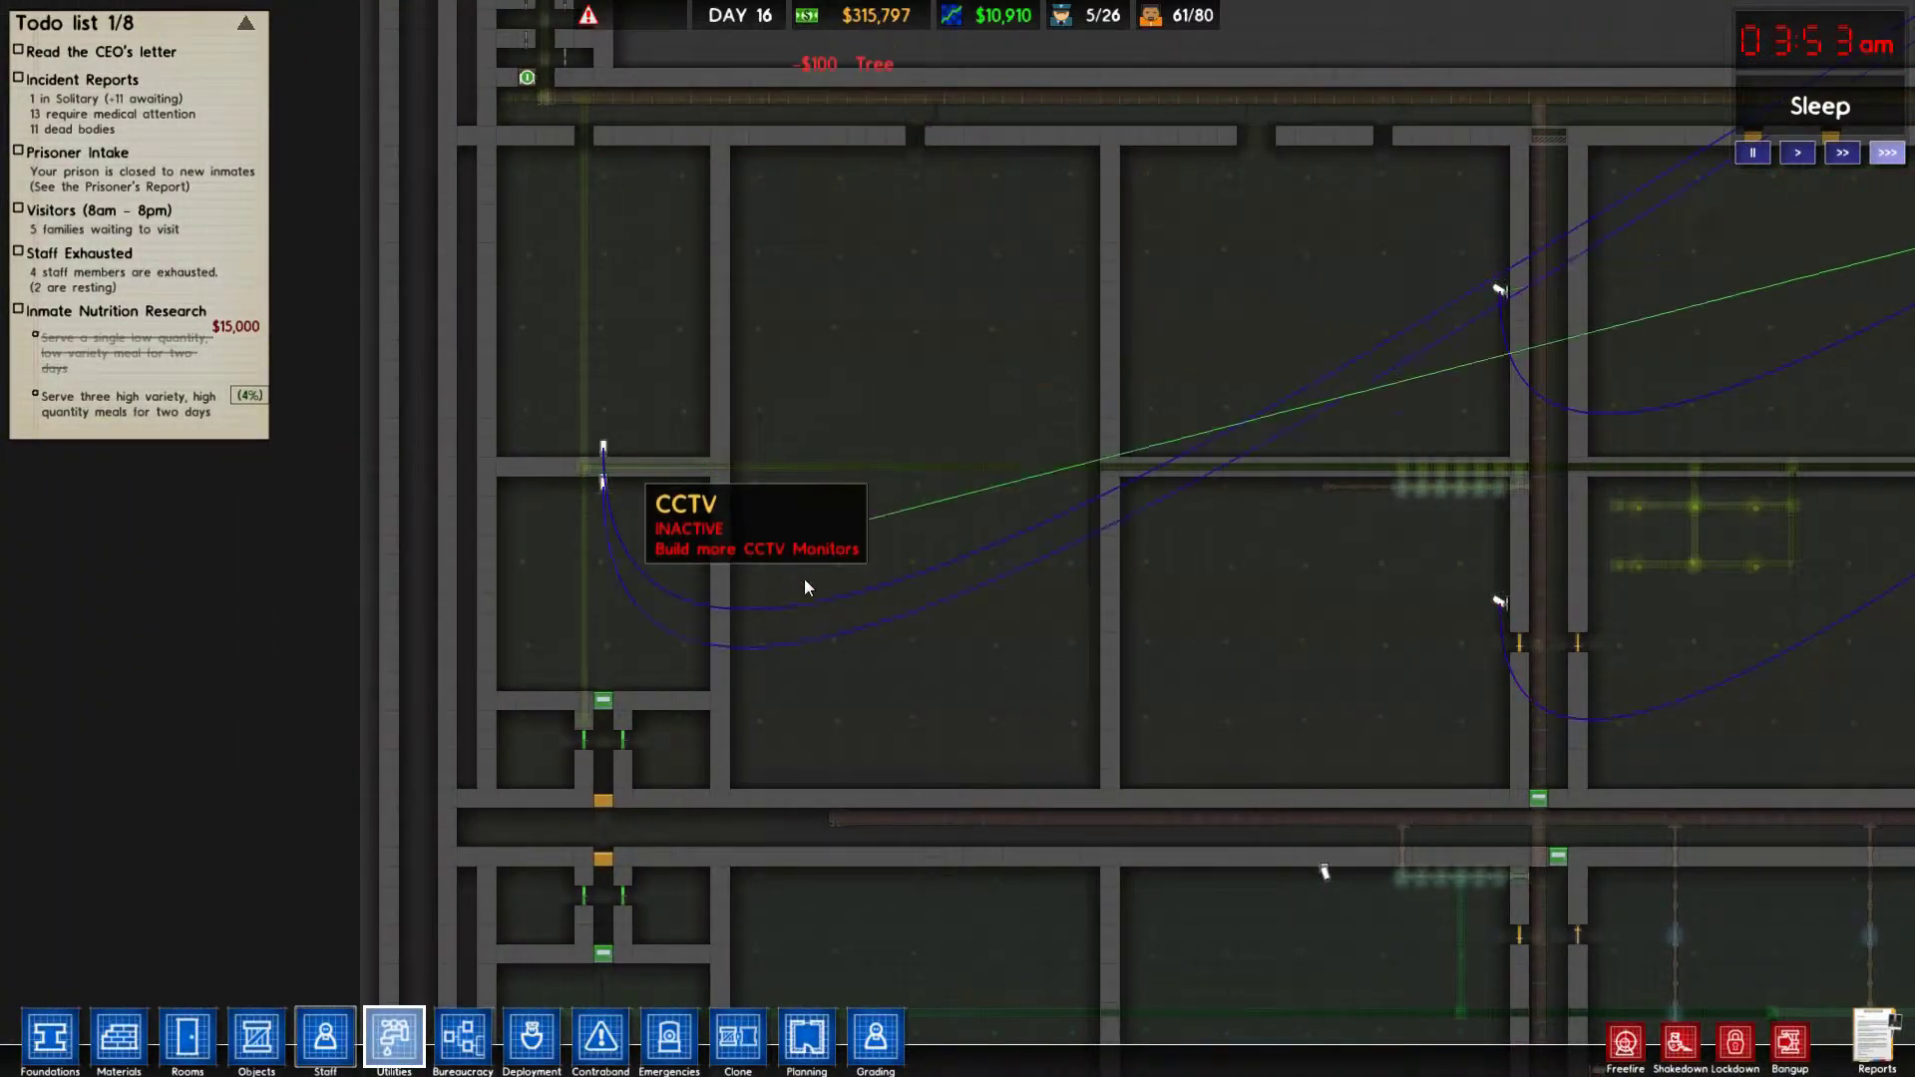
key("s")
key("d")
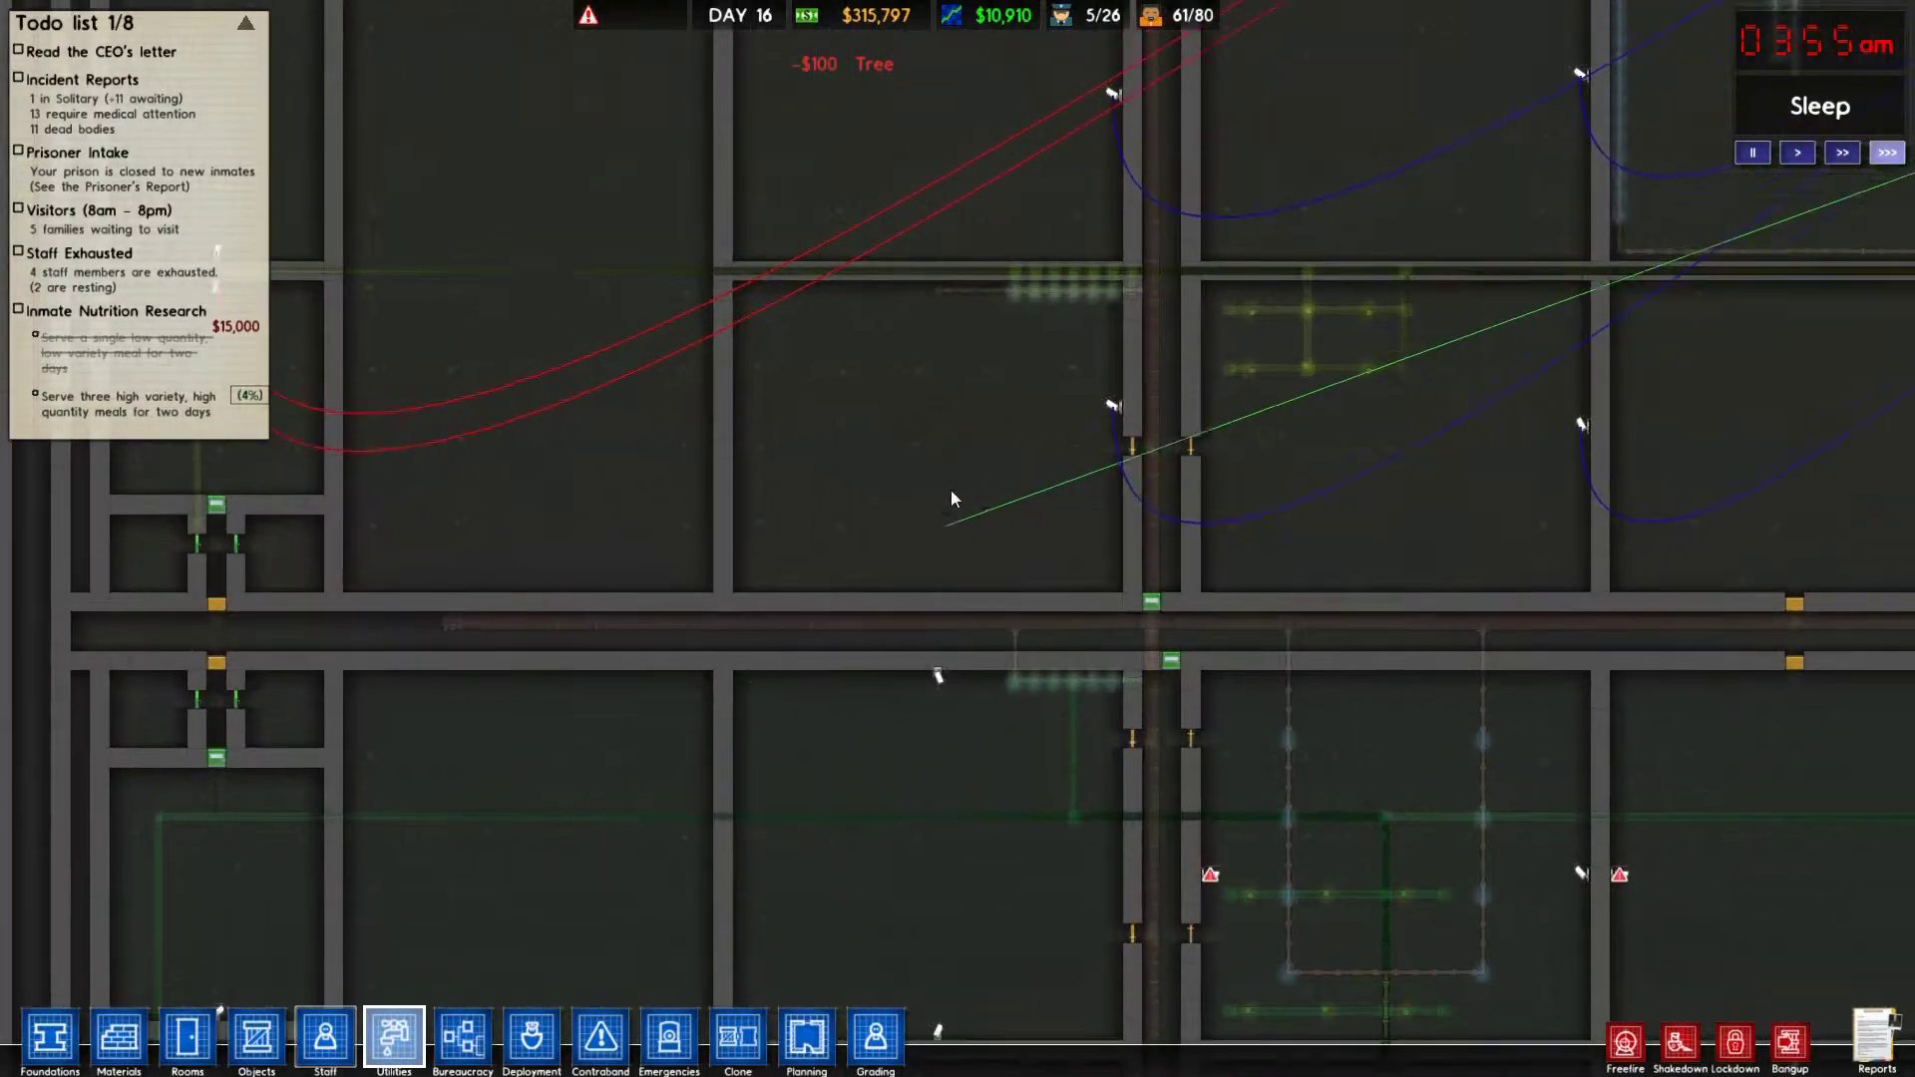
right_click(946, 489)
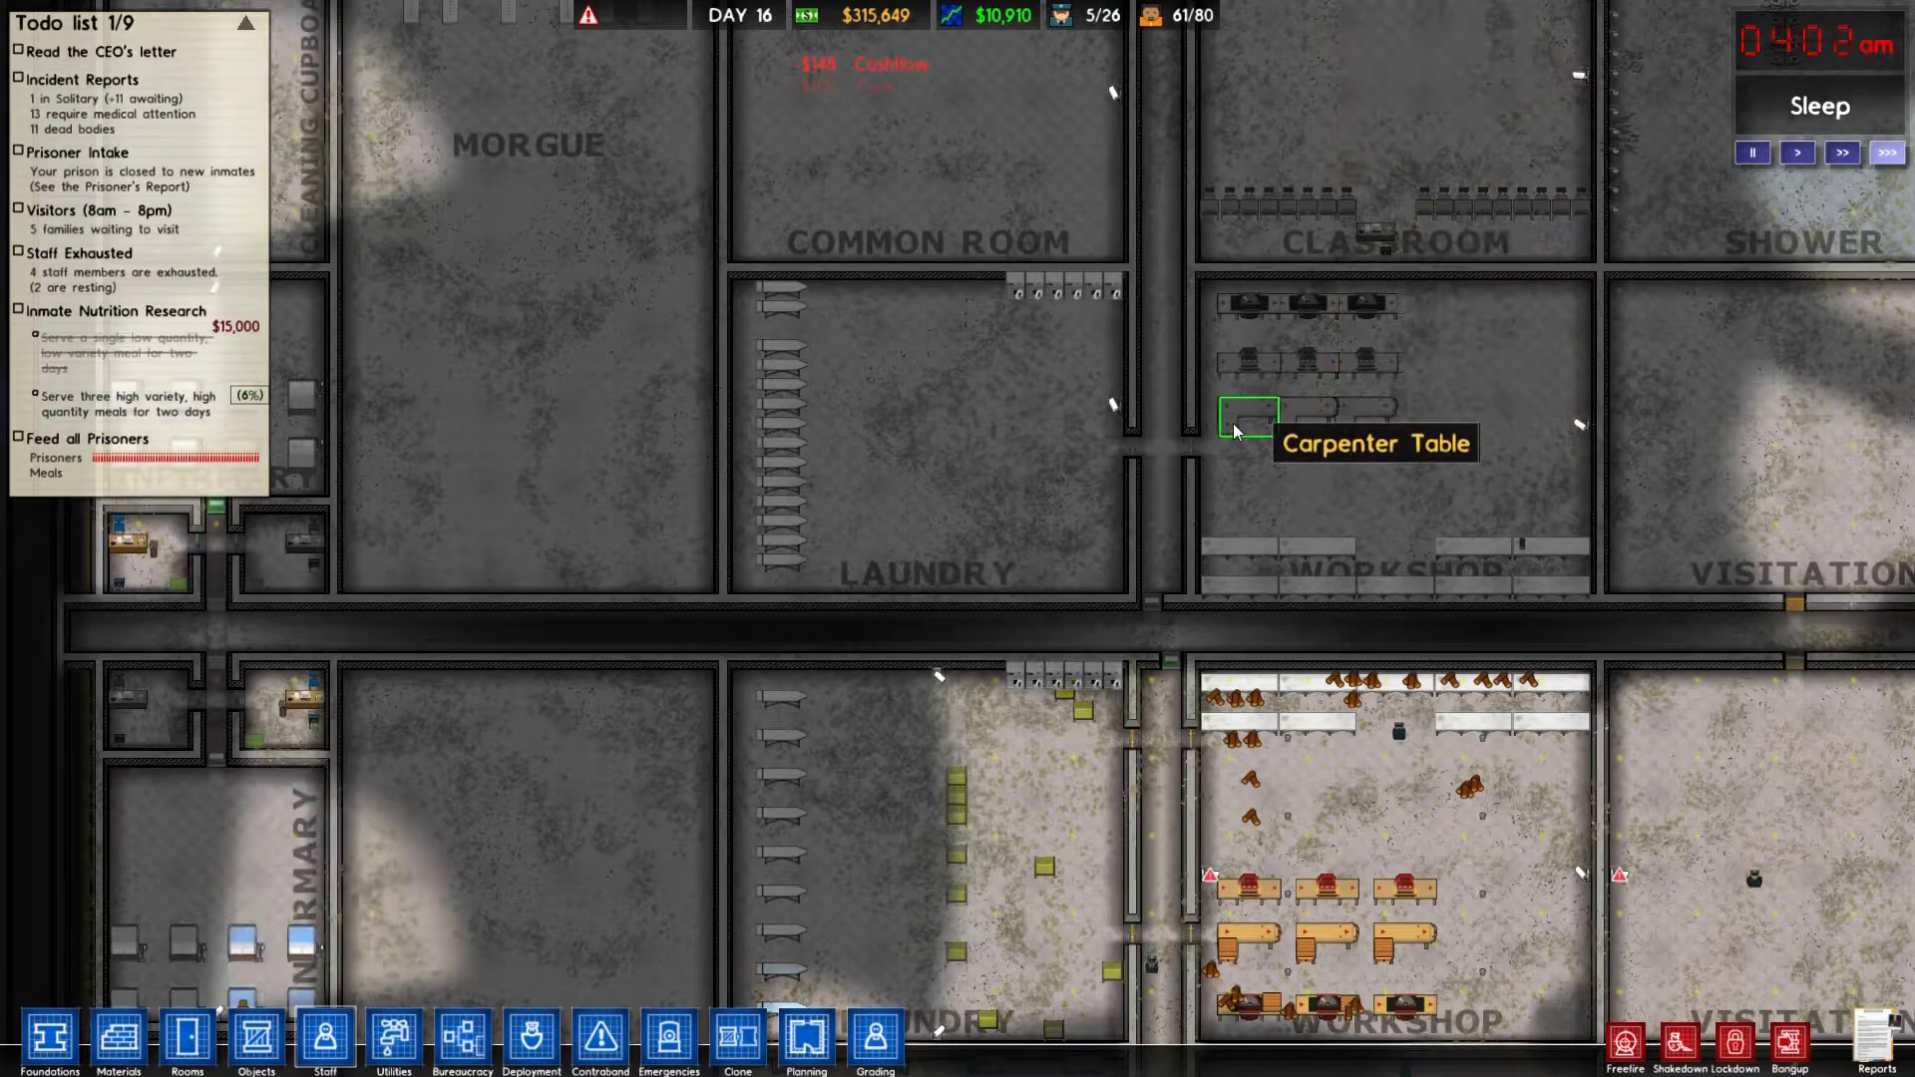
scroll(1176, 442, "up", 3)
scroll(1181, 448, "up", 1)
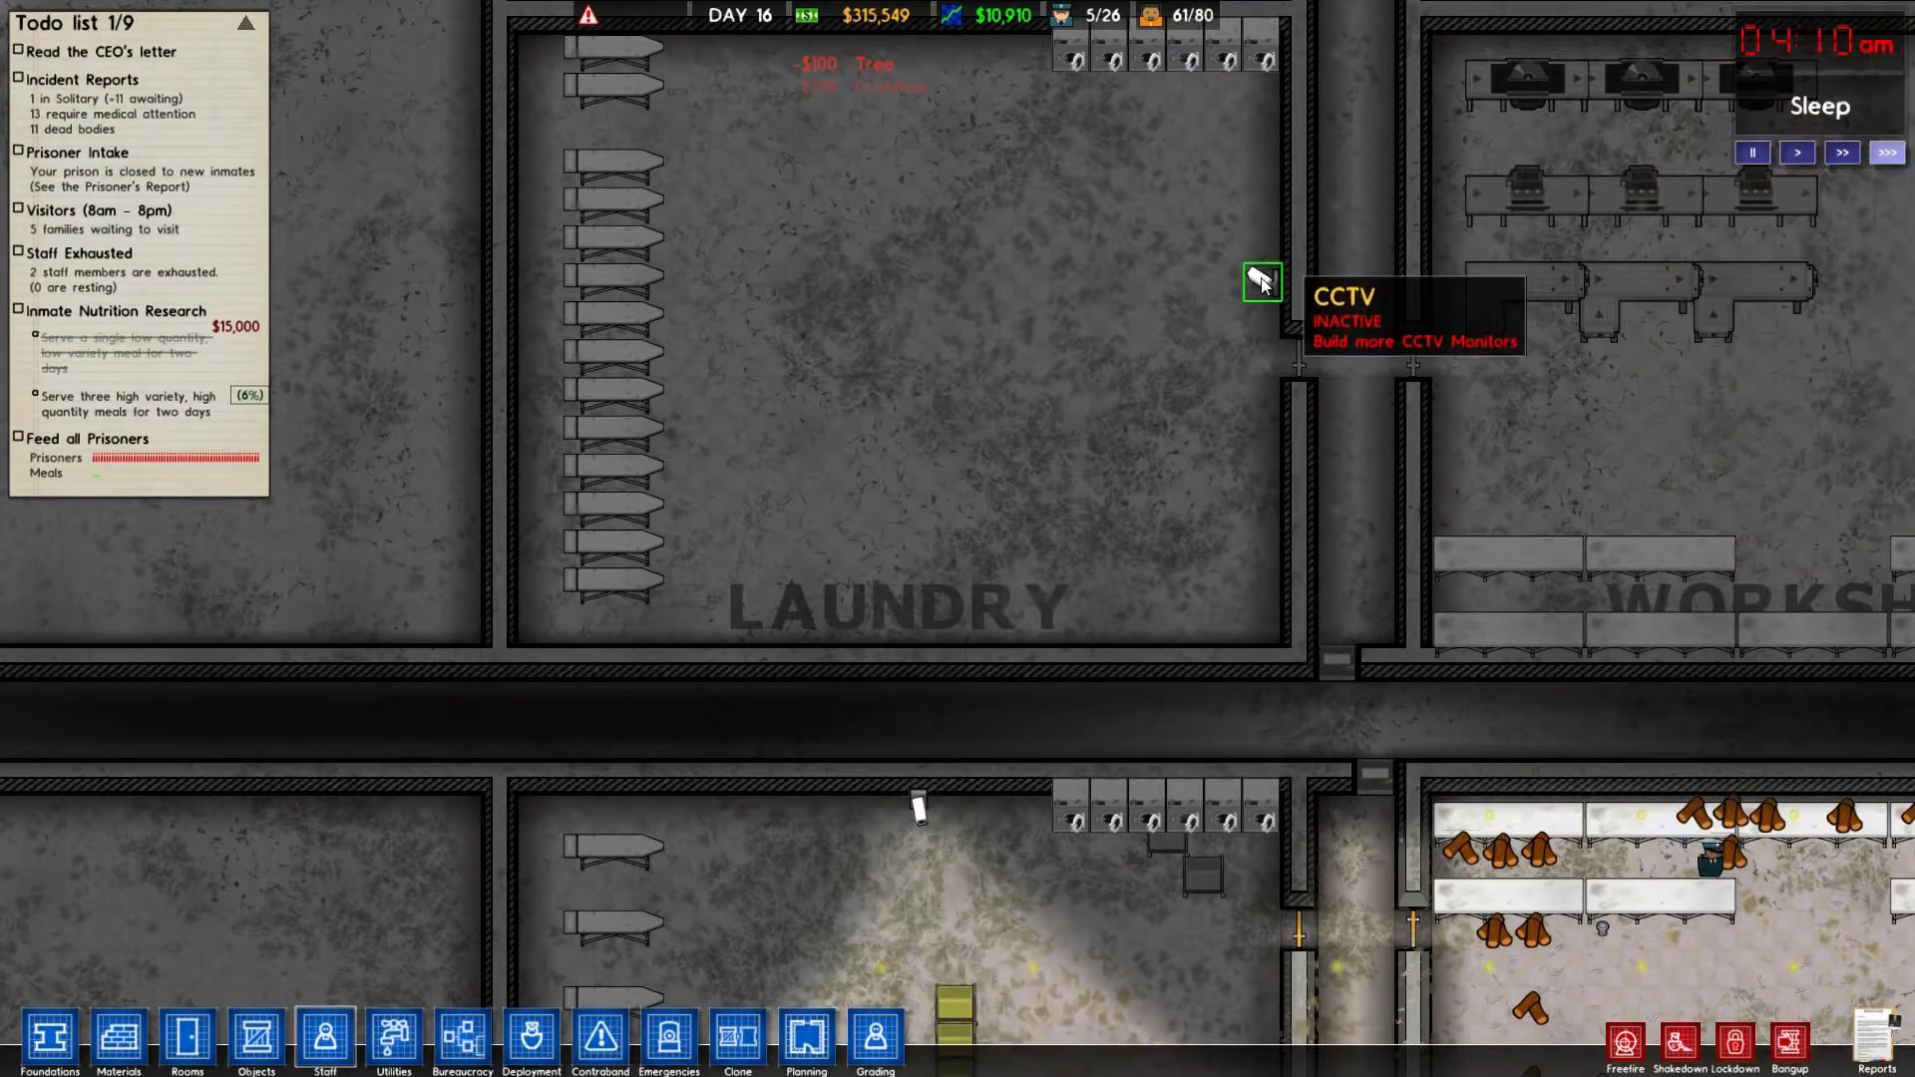
scroll(1260, 280, "down", 3)
scroll(1262, 281, "down", 3)
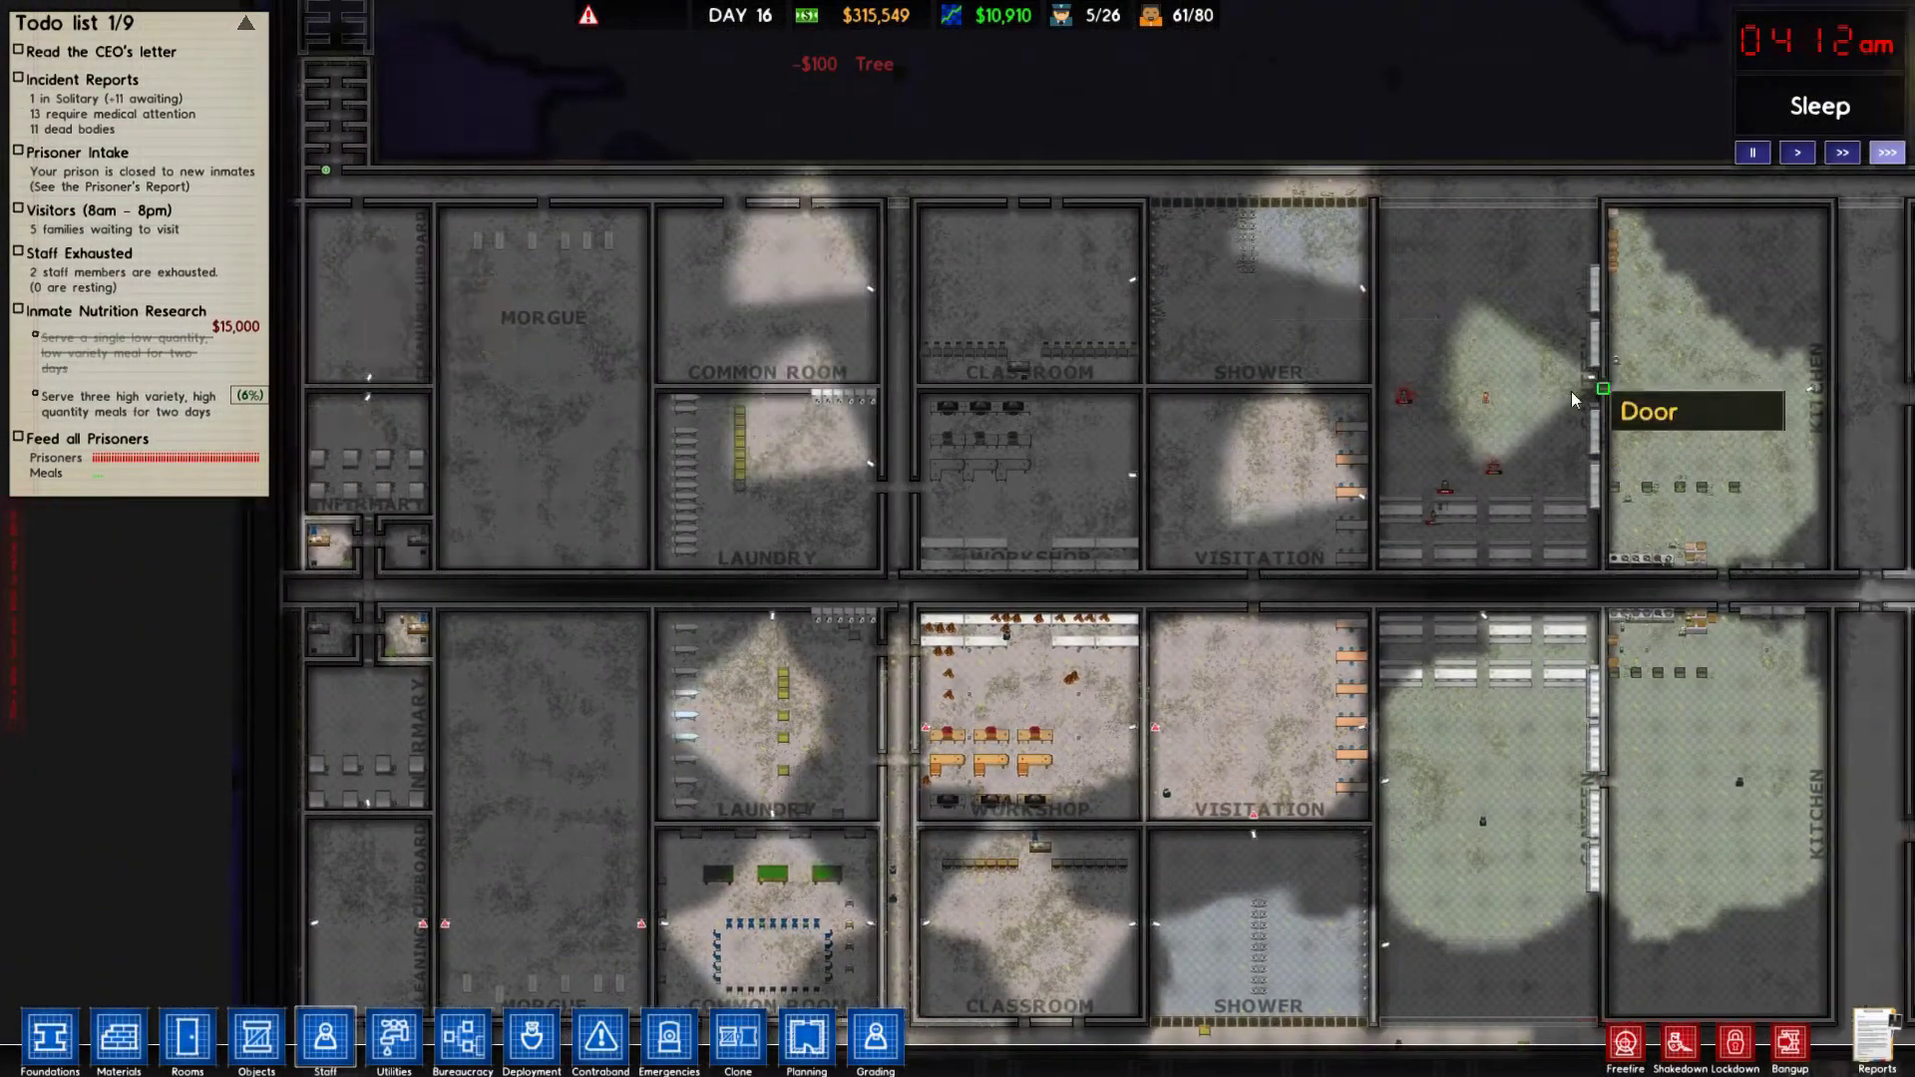
Pan right and up across the prison toward the security room and power station.
key("d")
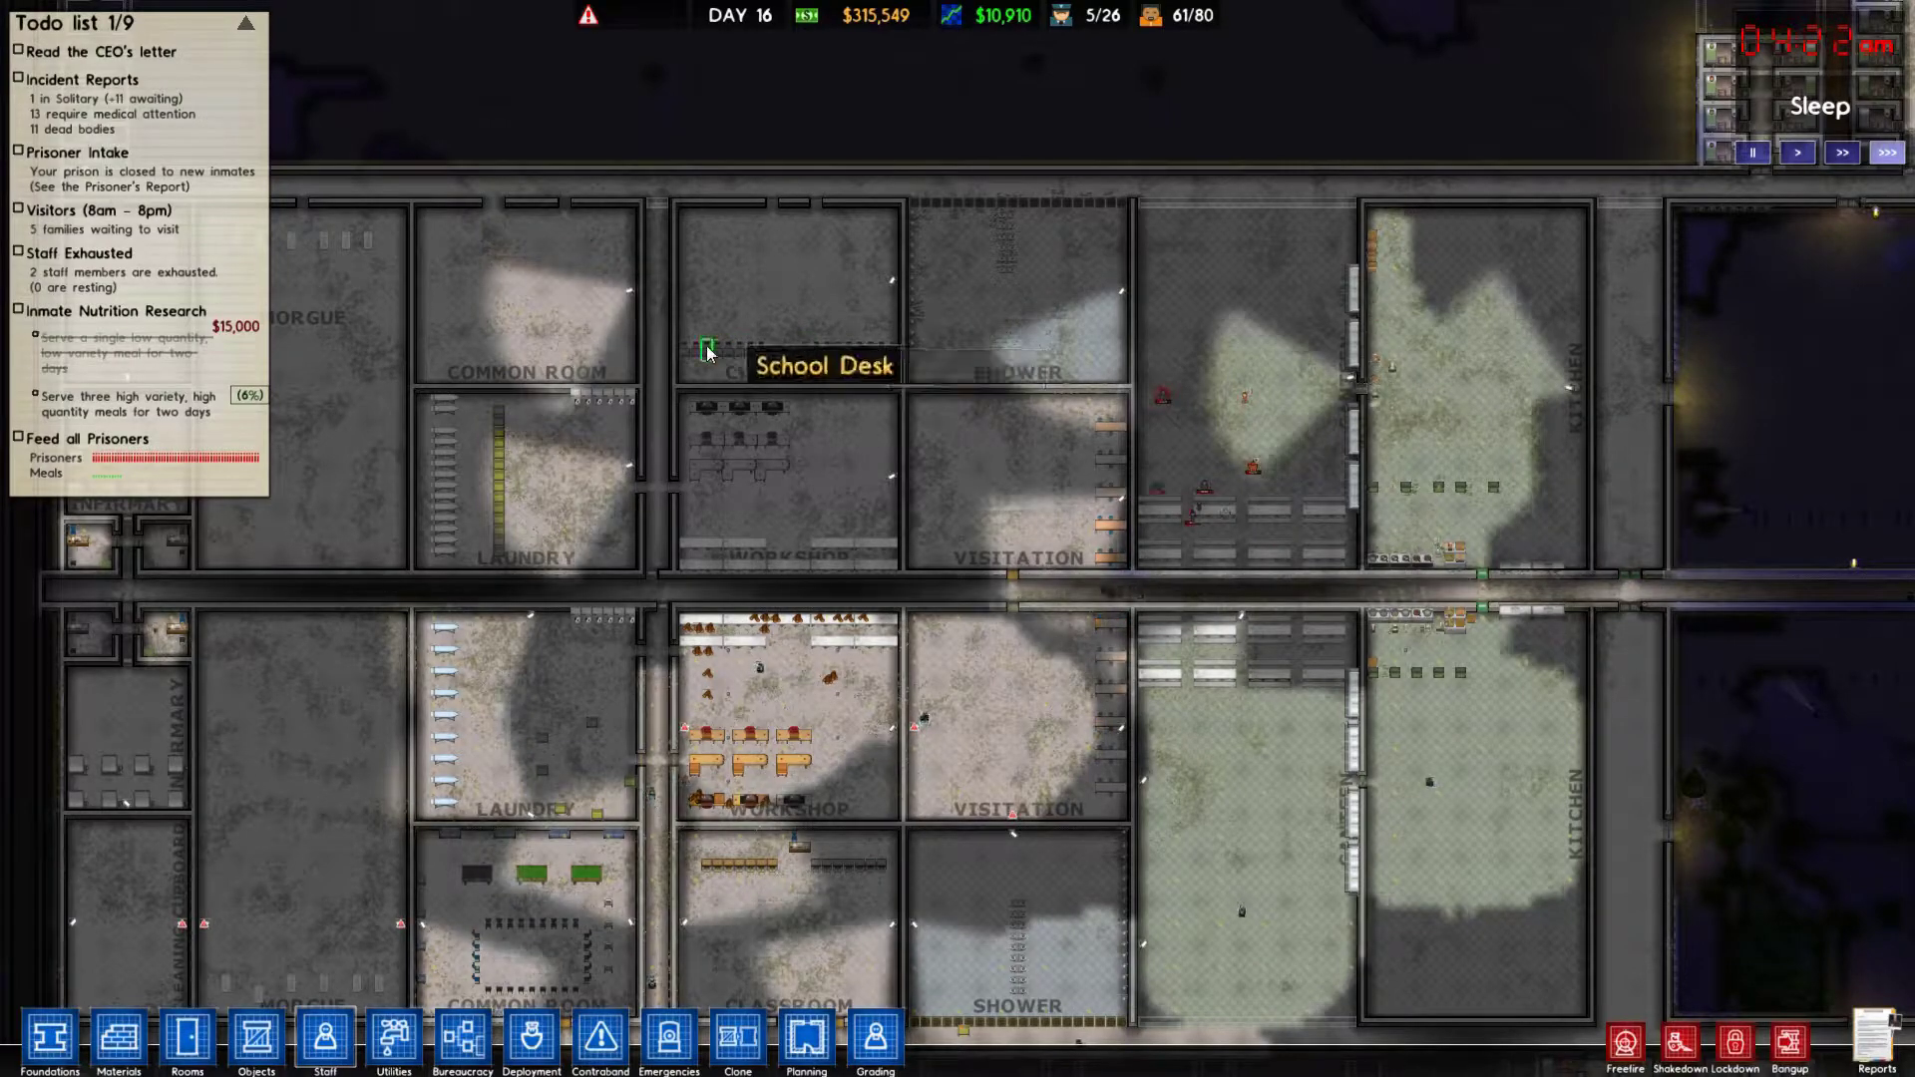
key("d")
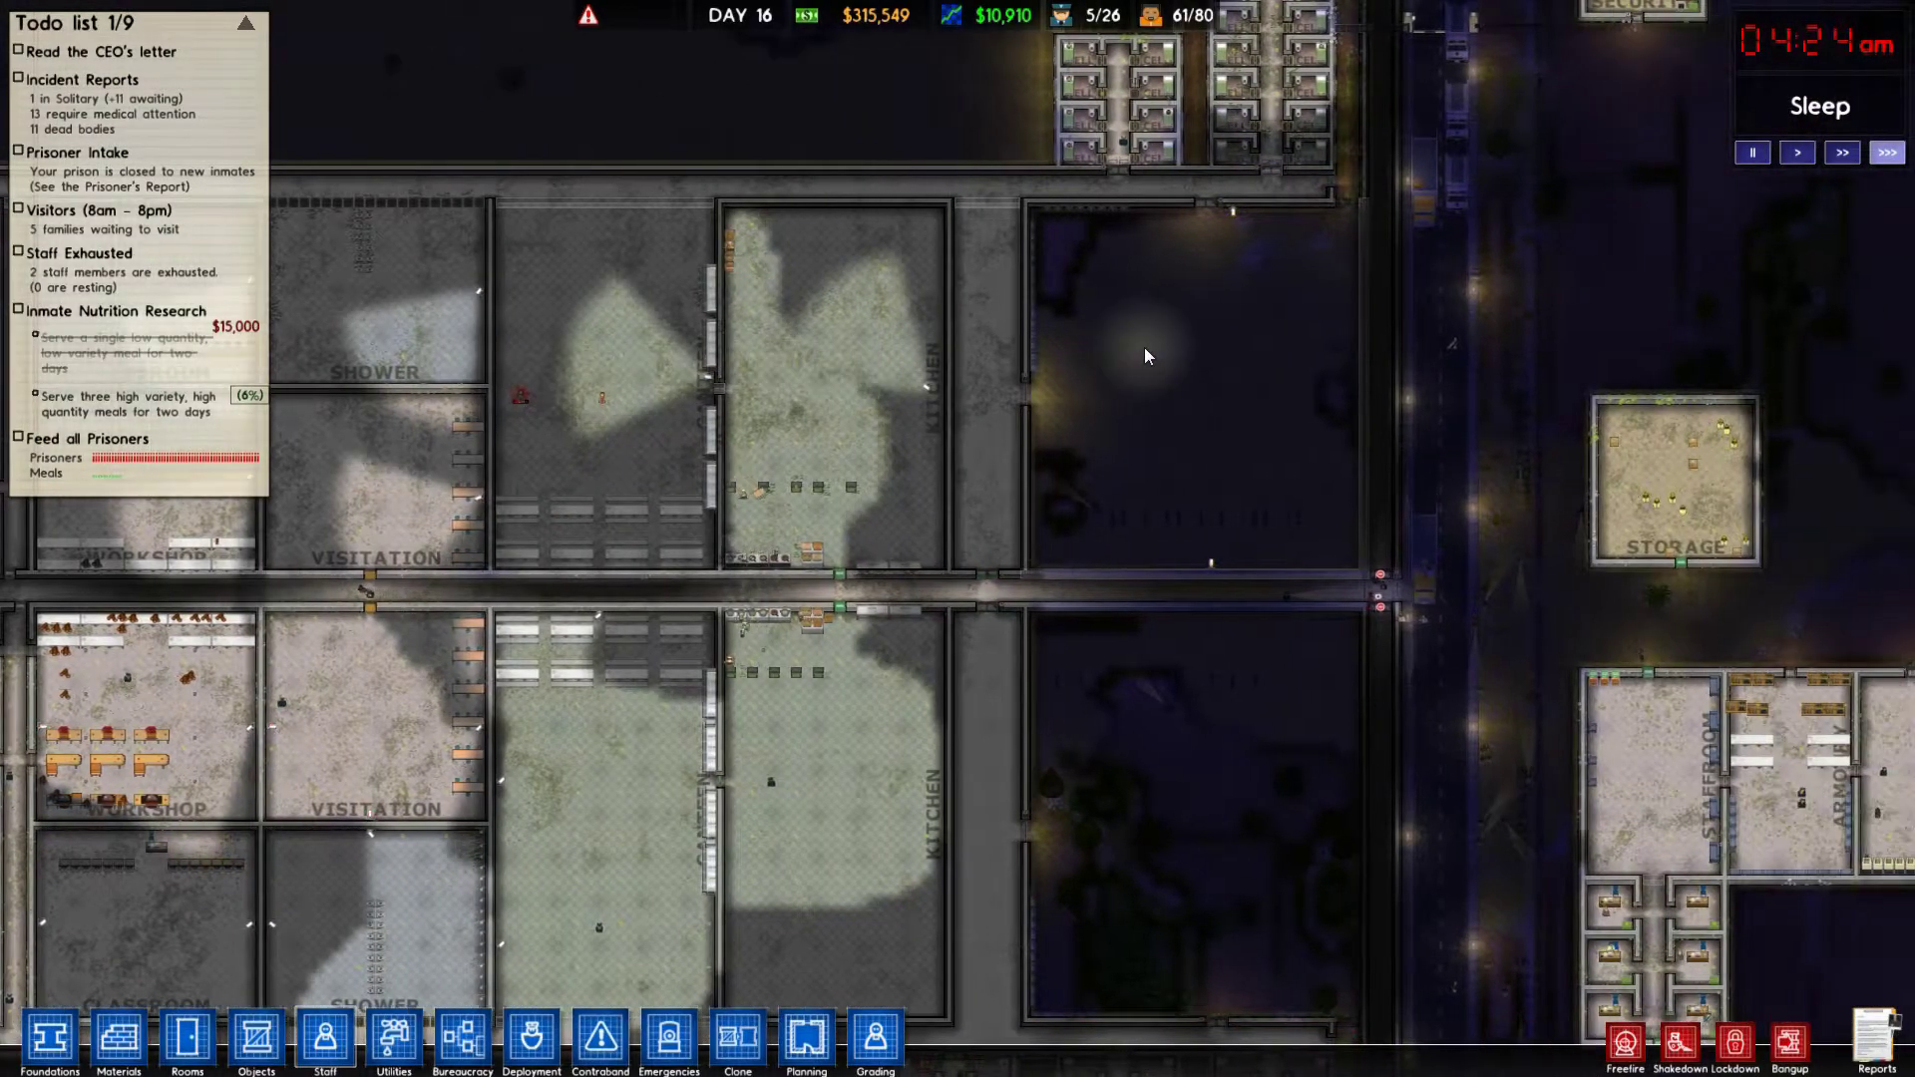
key("d")
key("d")
key("w")
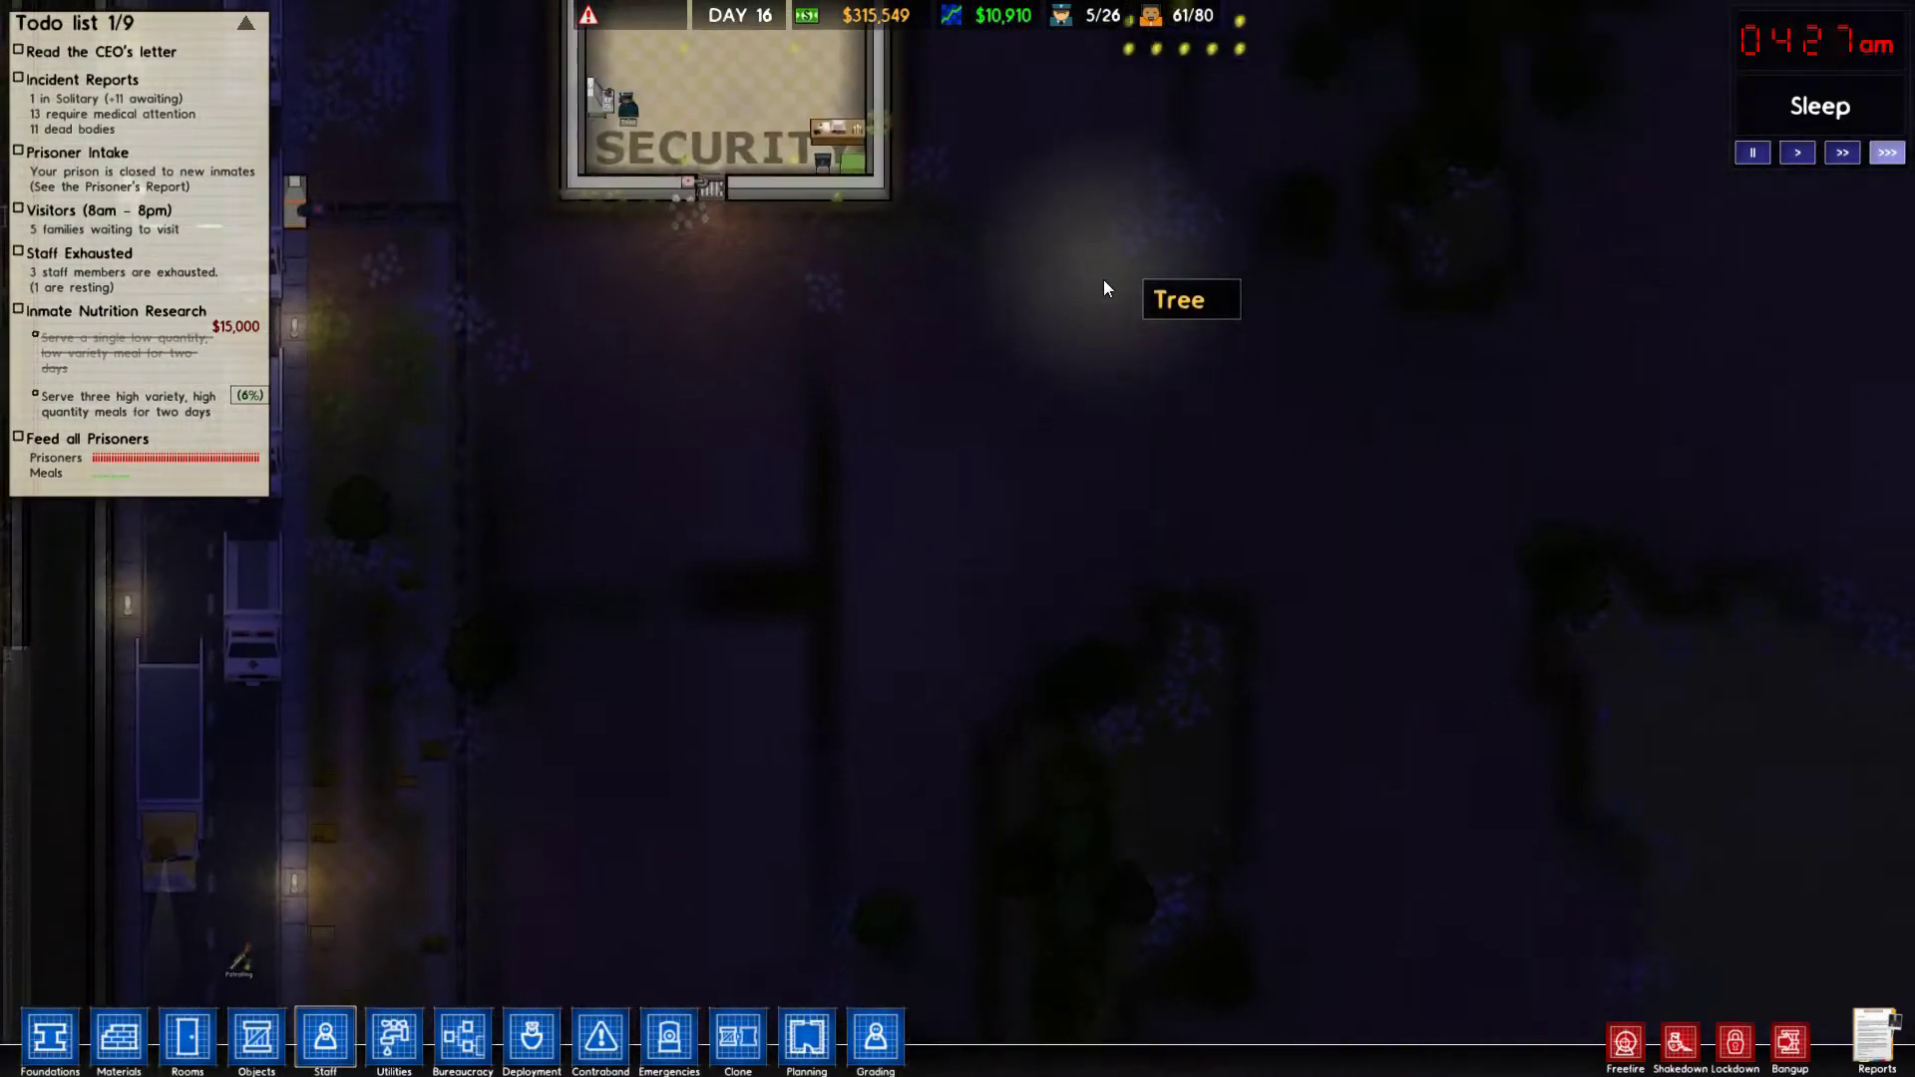
key("w")
scroll(1222, 314, "up", 3)
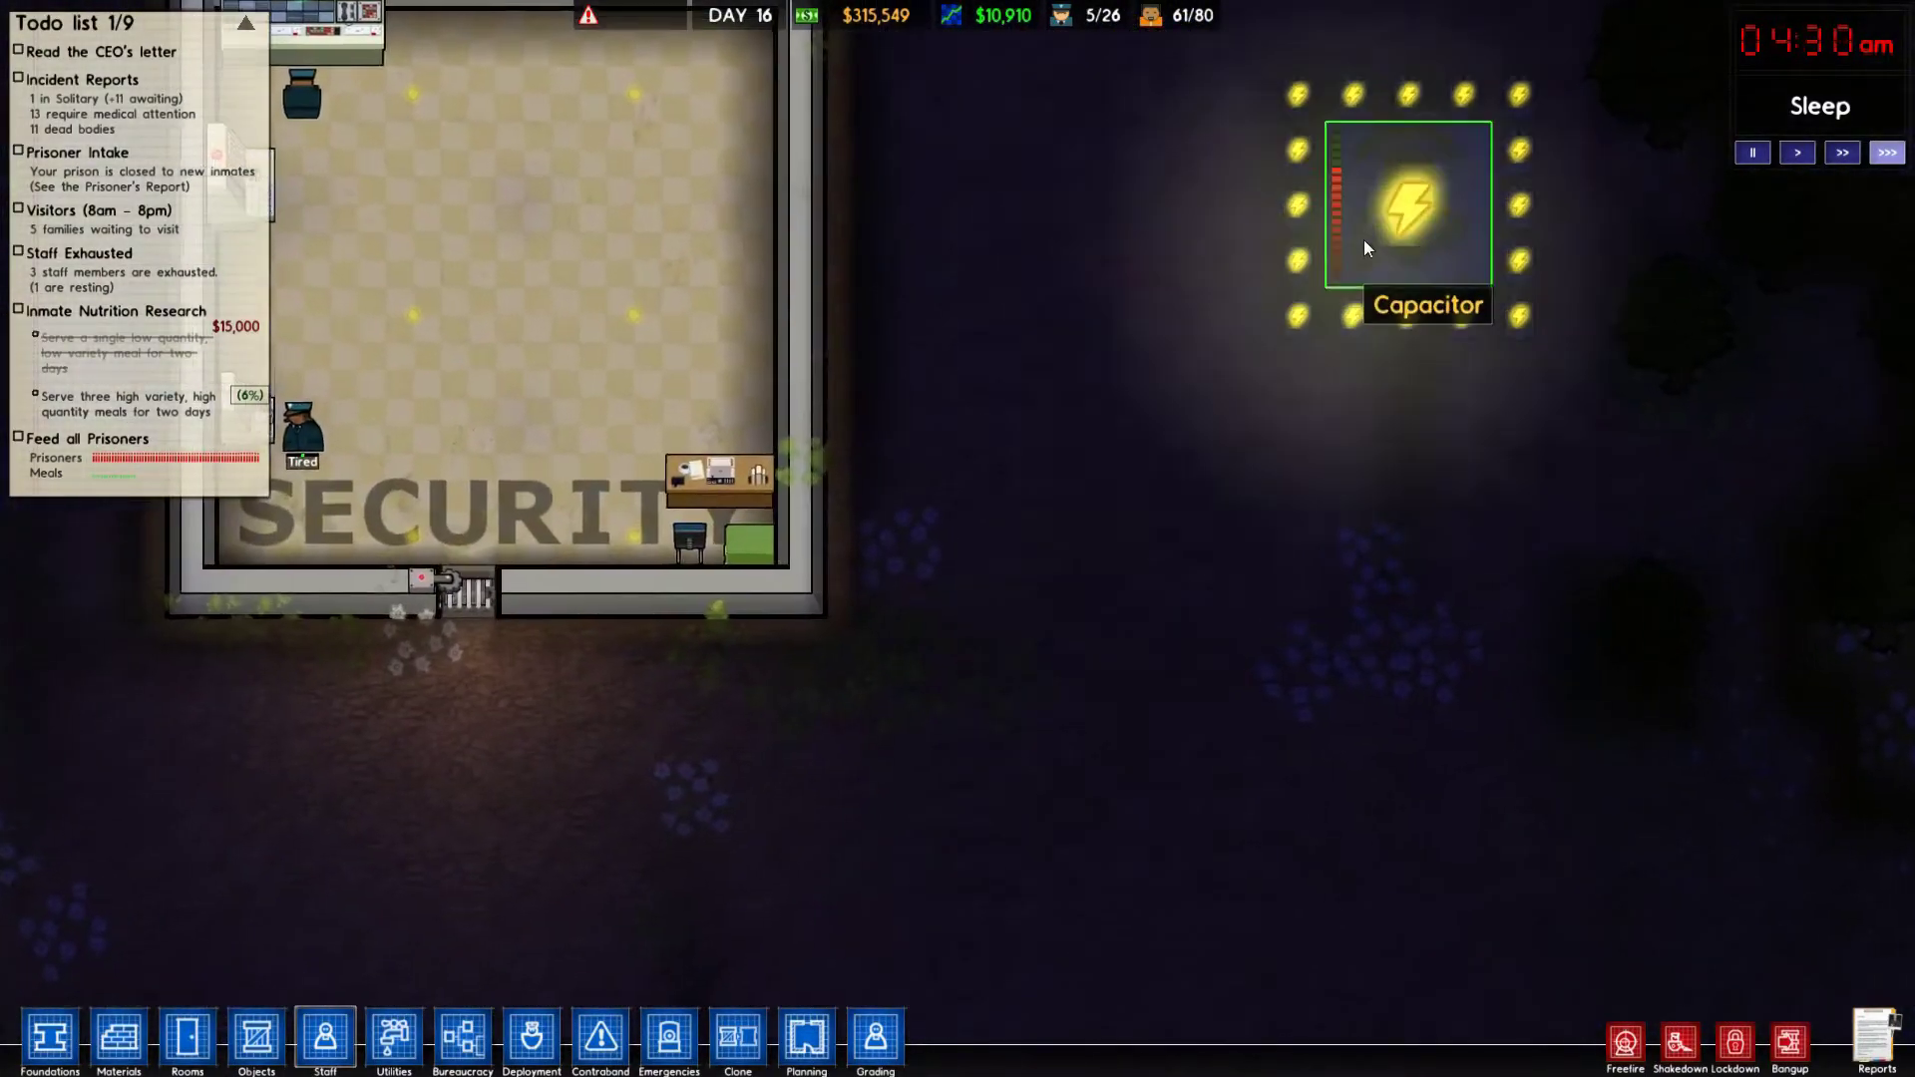
scroll(1362, 235, "down", 2)
scroll(1289, 168, "down", 2)
scroll(1135, 217, "down", 2)
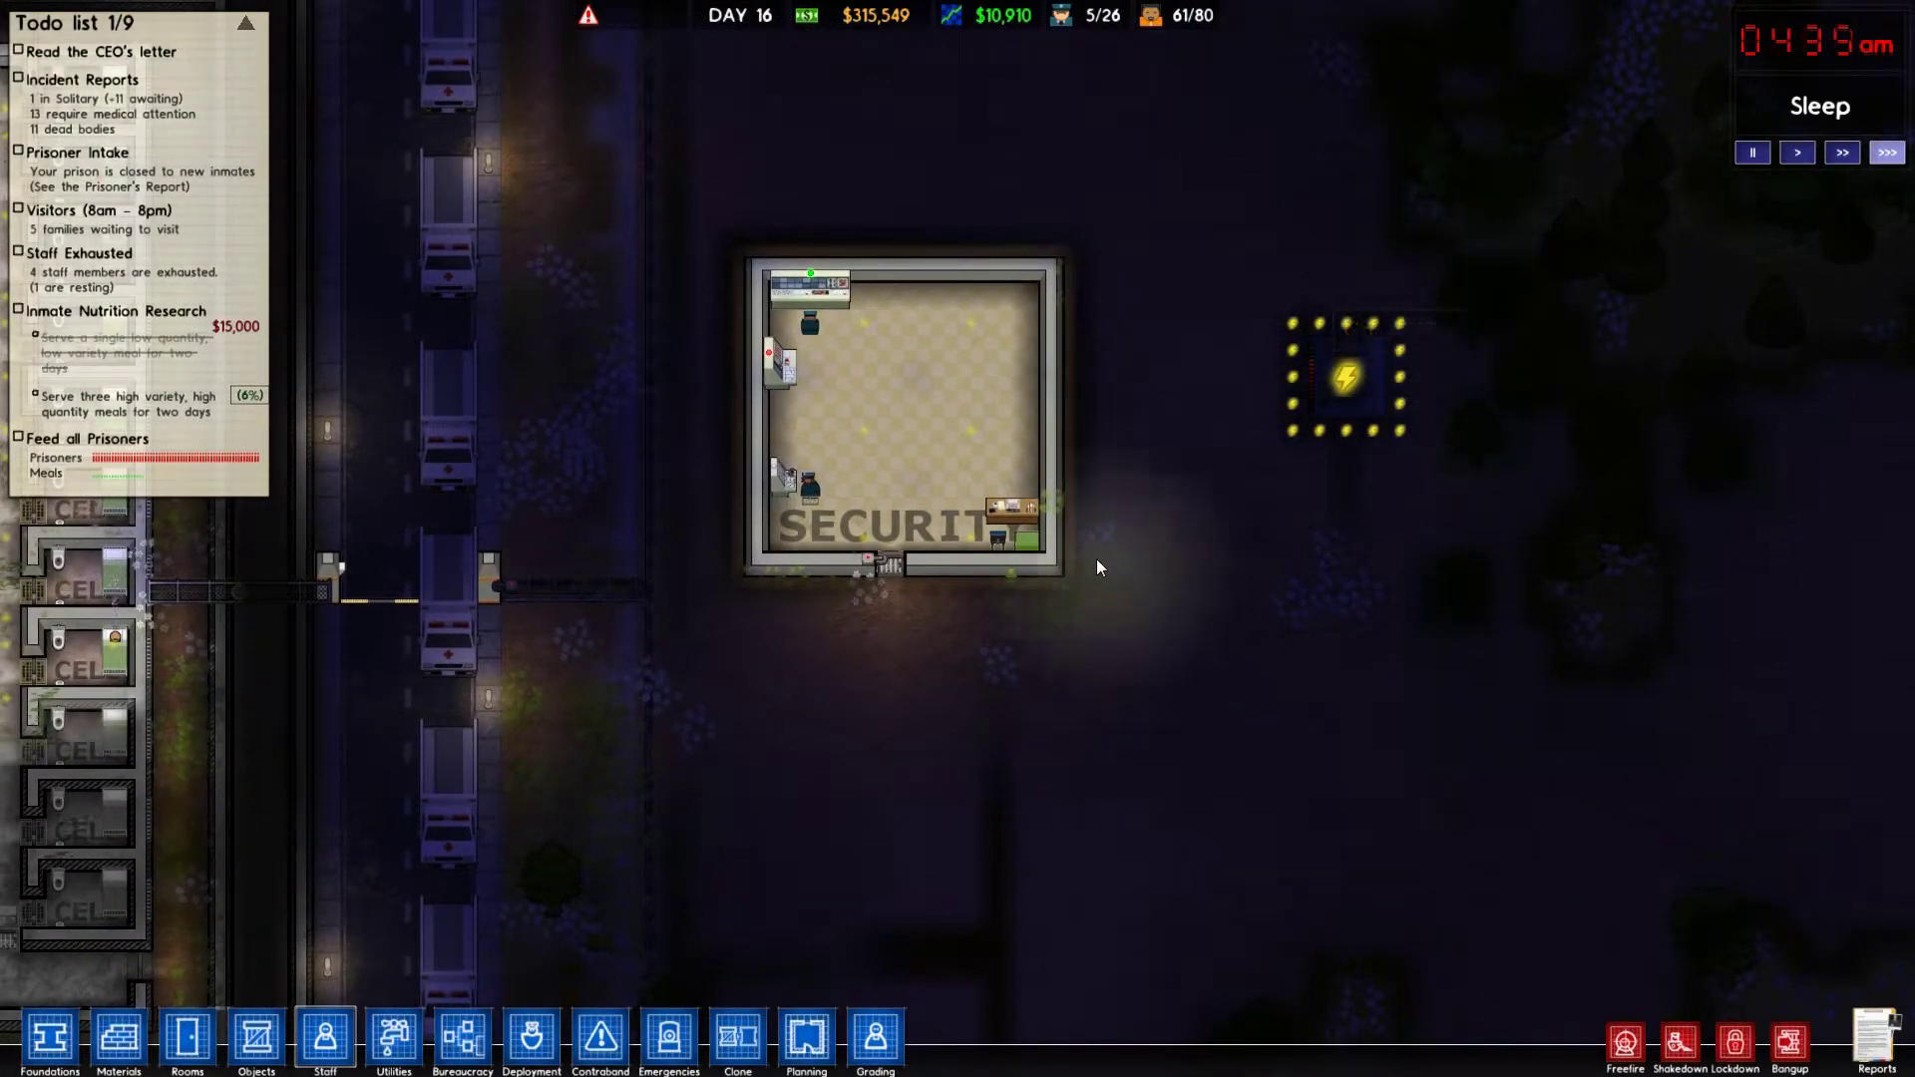
scroll(940, 492, "down", 3)
scroll(931, 600, "down", 3)
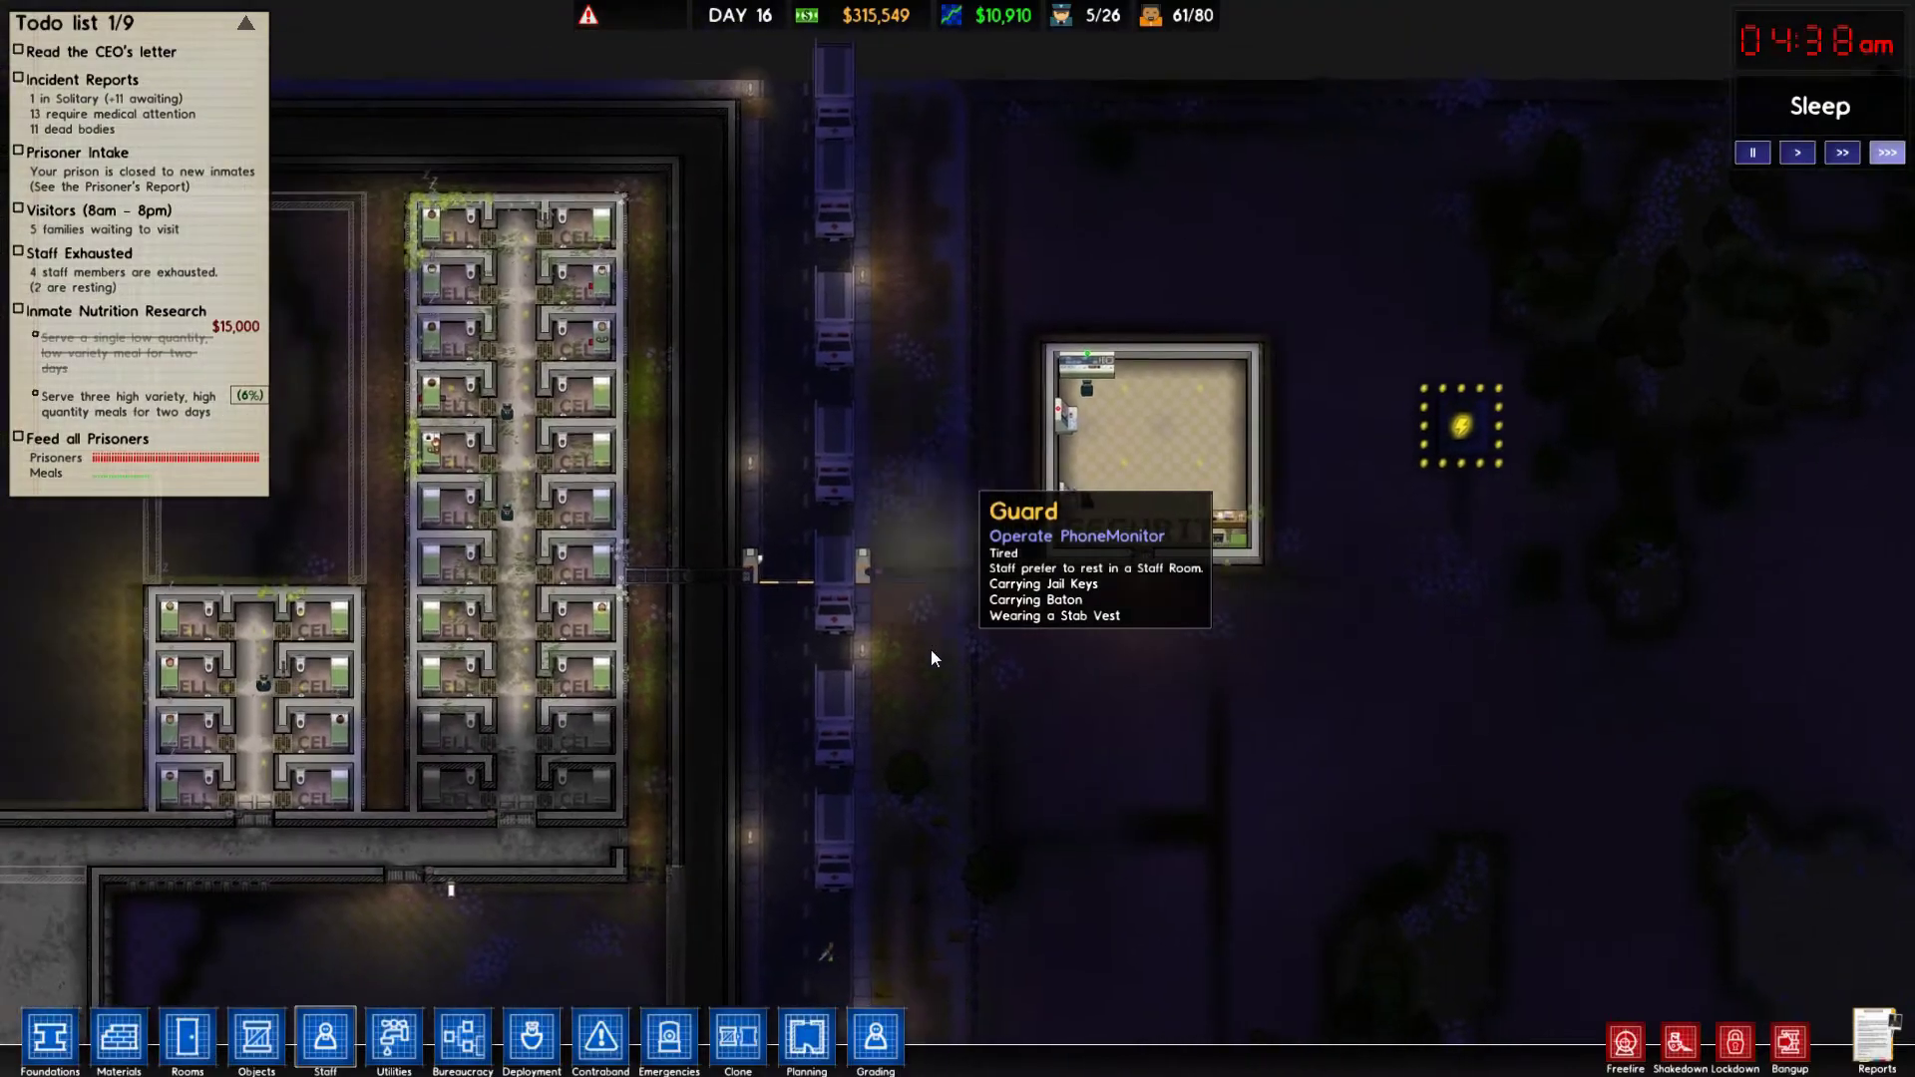
scroll(931, 652, "down", 3)
scroll(914, 567, "up", 3)
Pan back toward the canteen and review the Bureaucracy research board.
key("a")
key("a")
key("a")
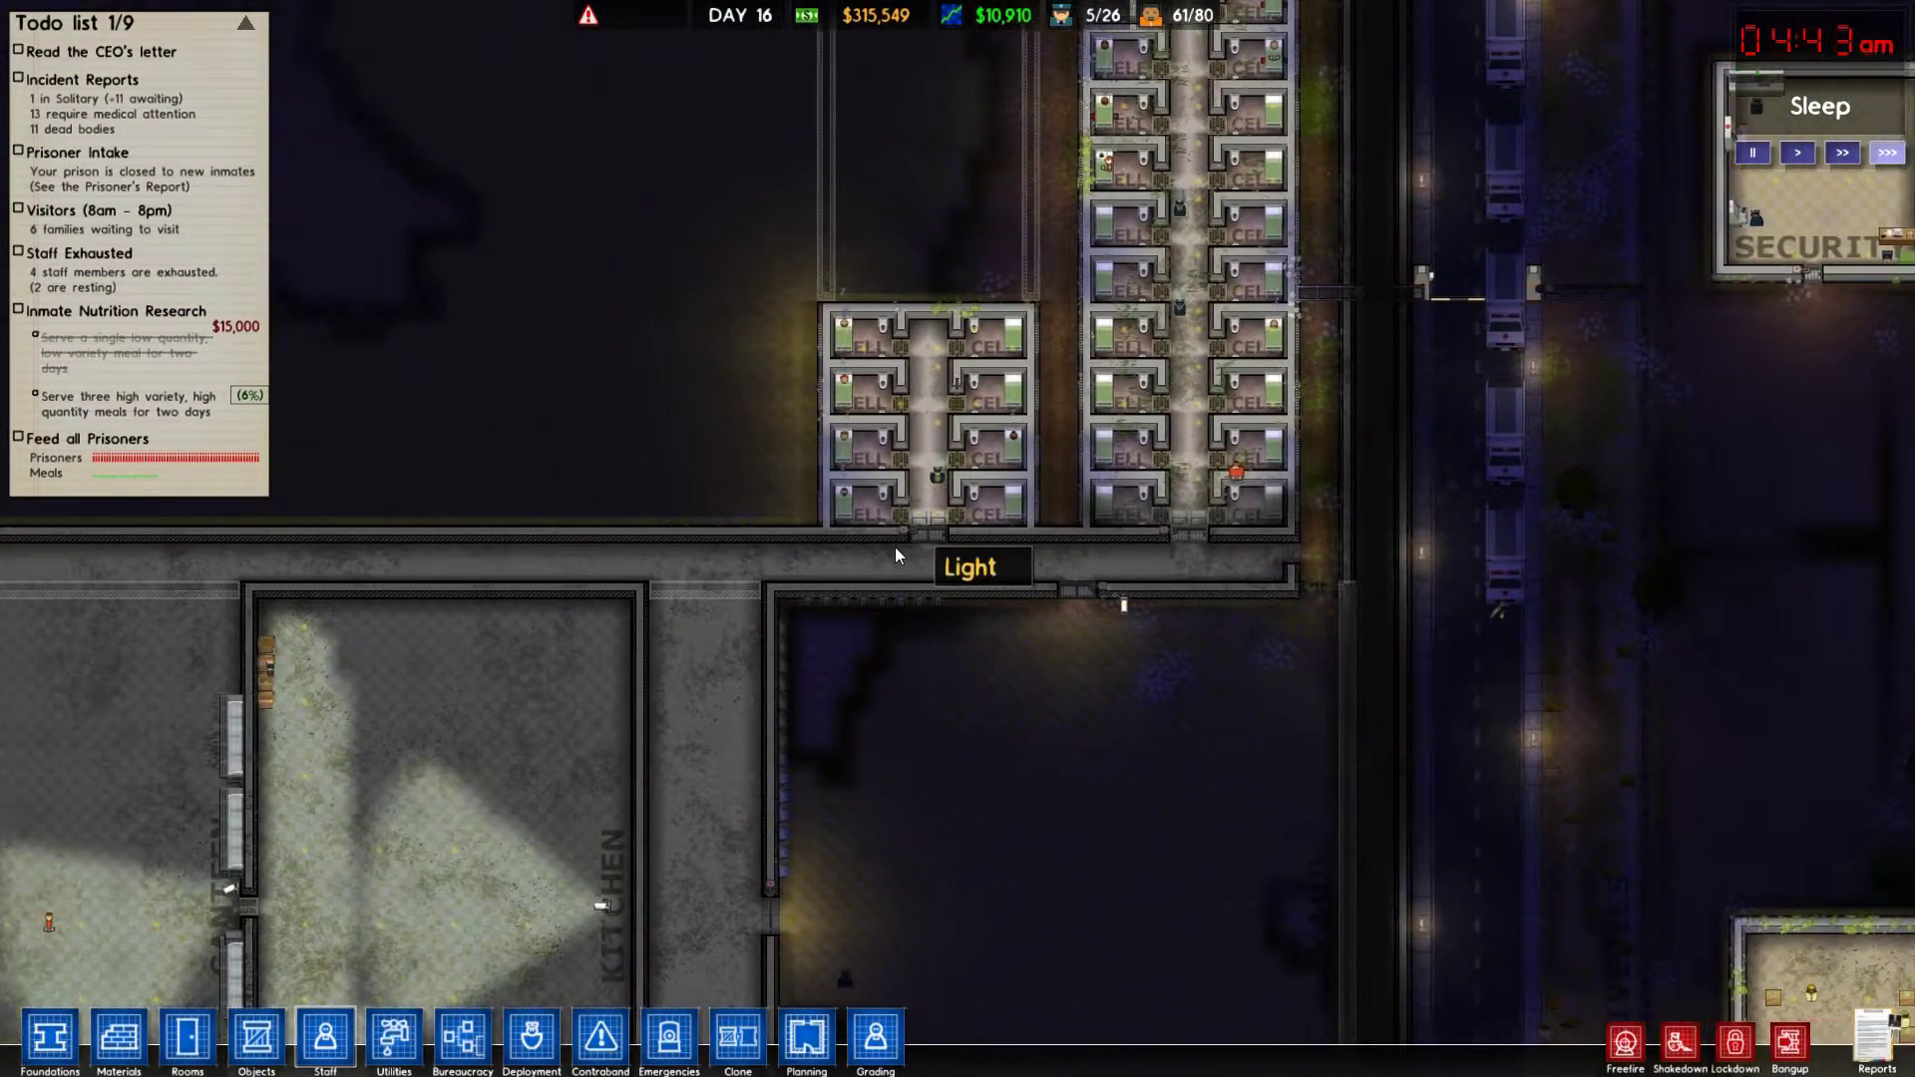
scroll(894, 546, "down", 5)
scroll(790, 620, "up", 3)
scroll(790, 621, "up", 3)
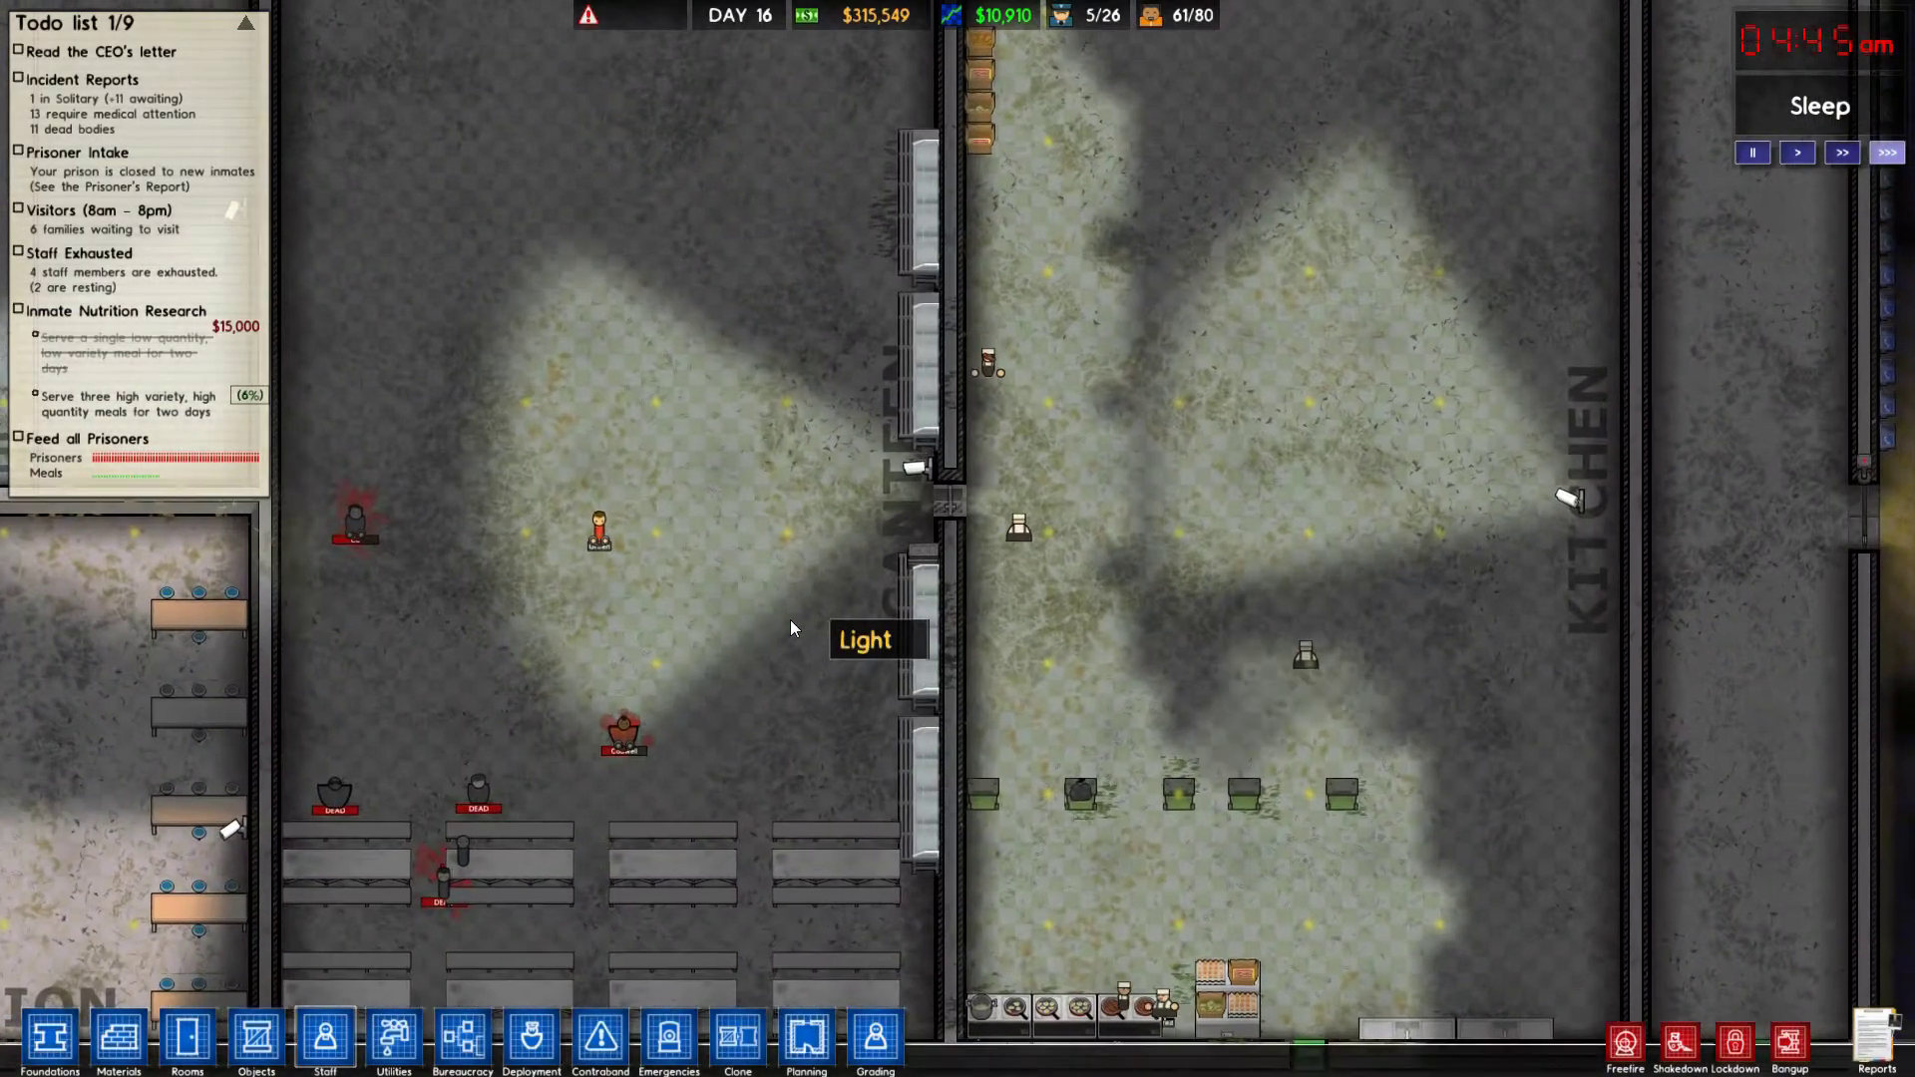
scroll(790, 620, "down", 3)
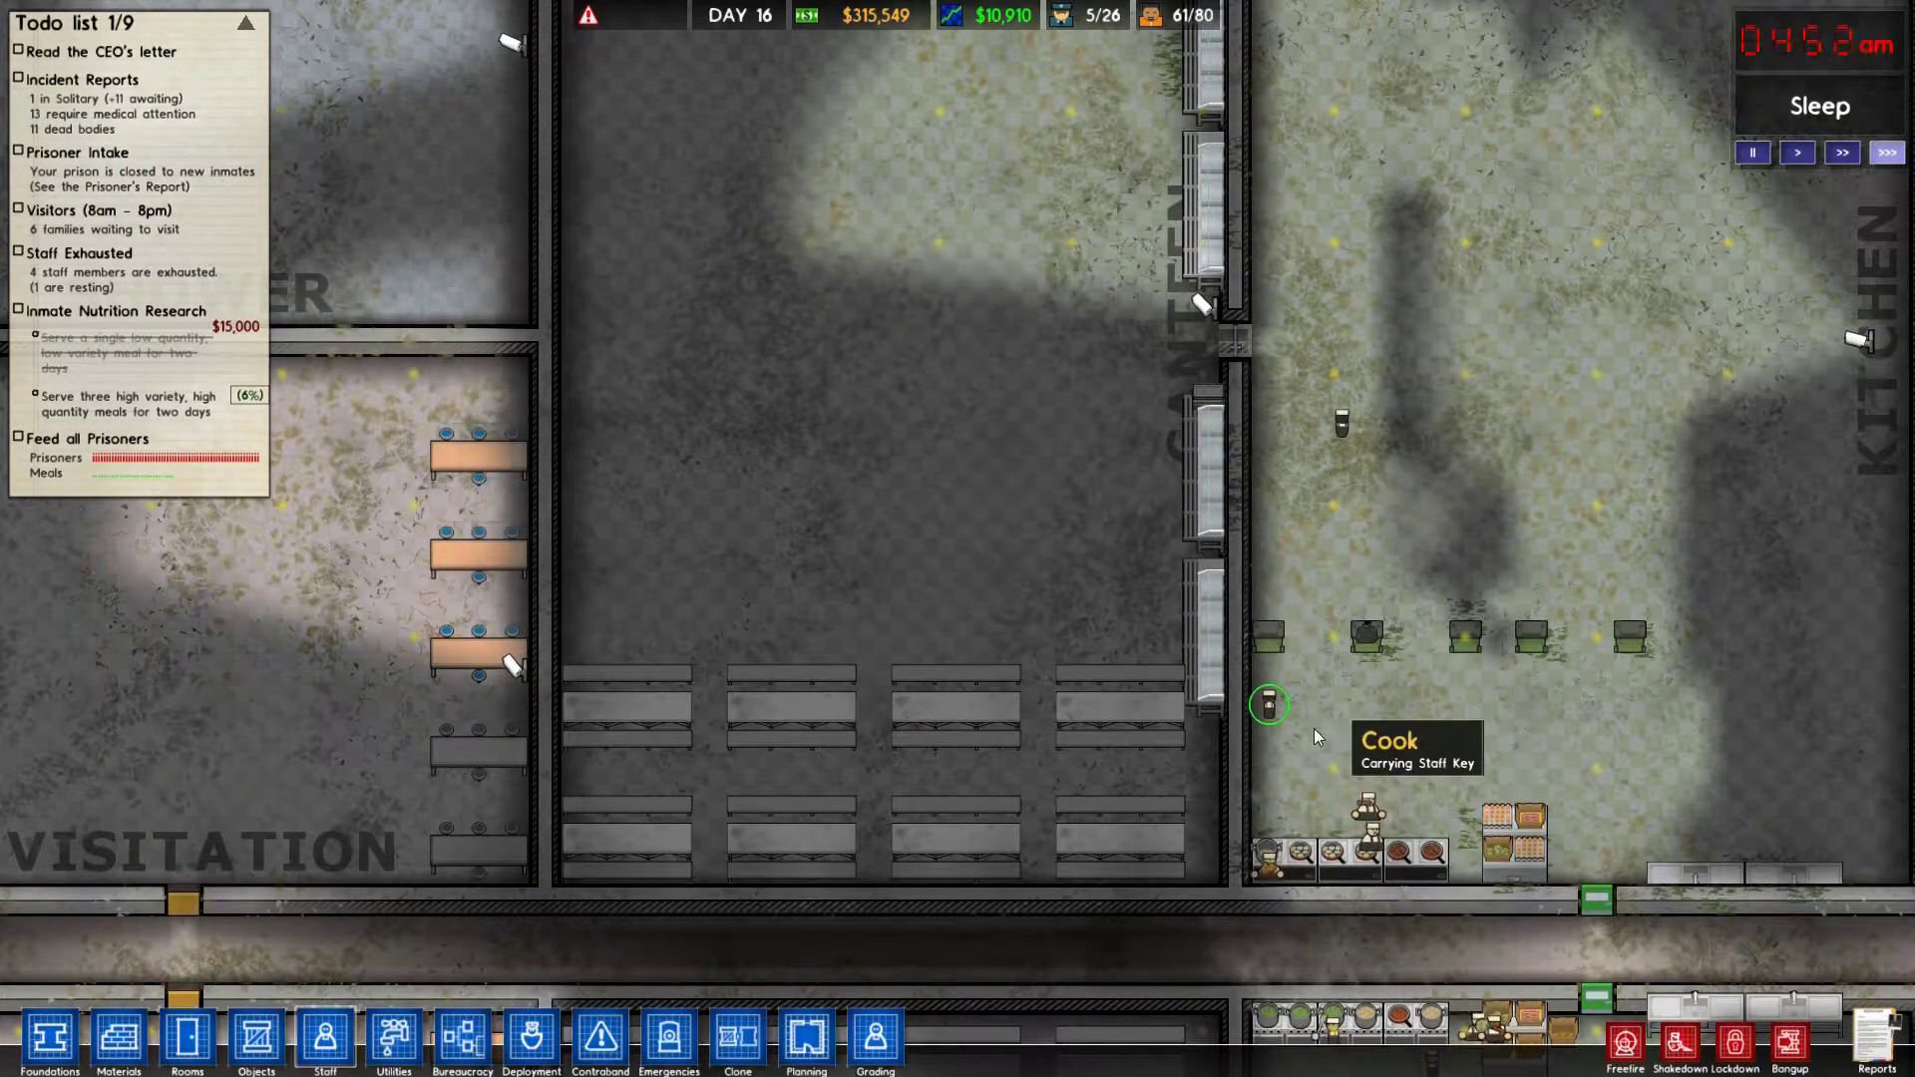
key("Right")
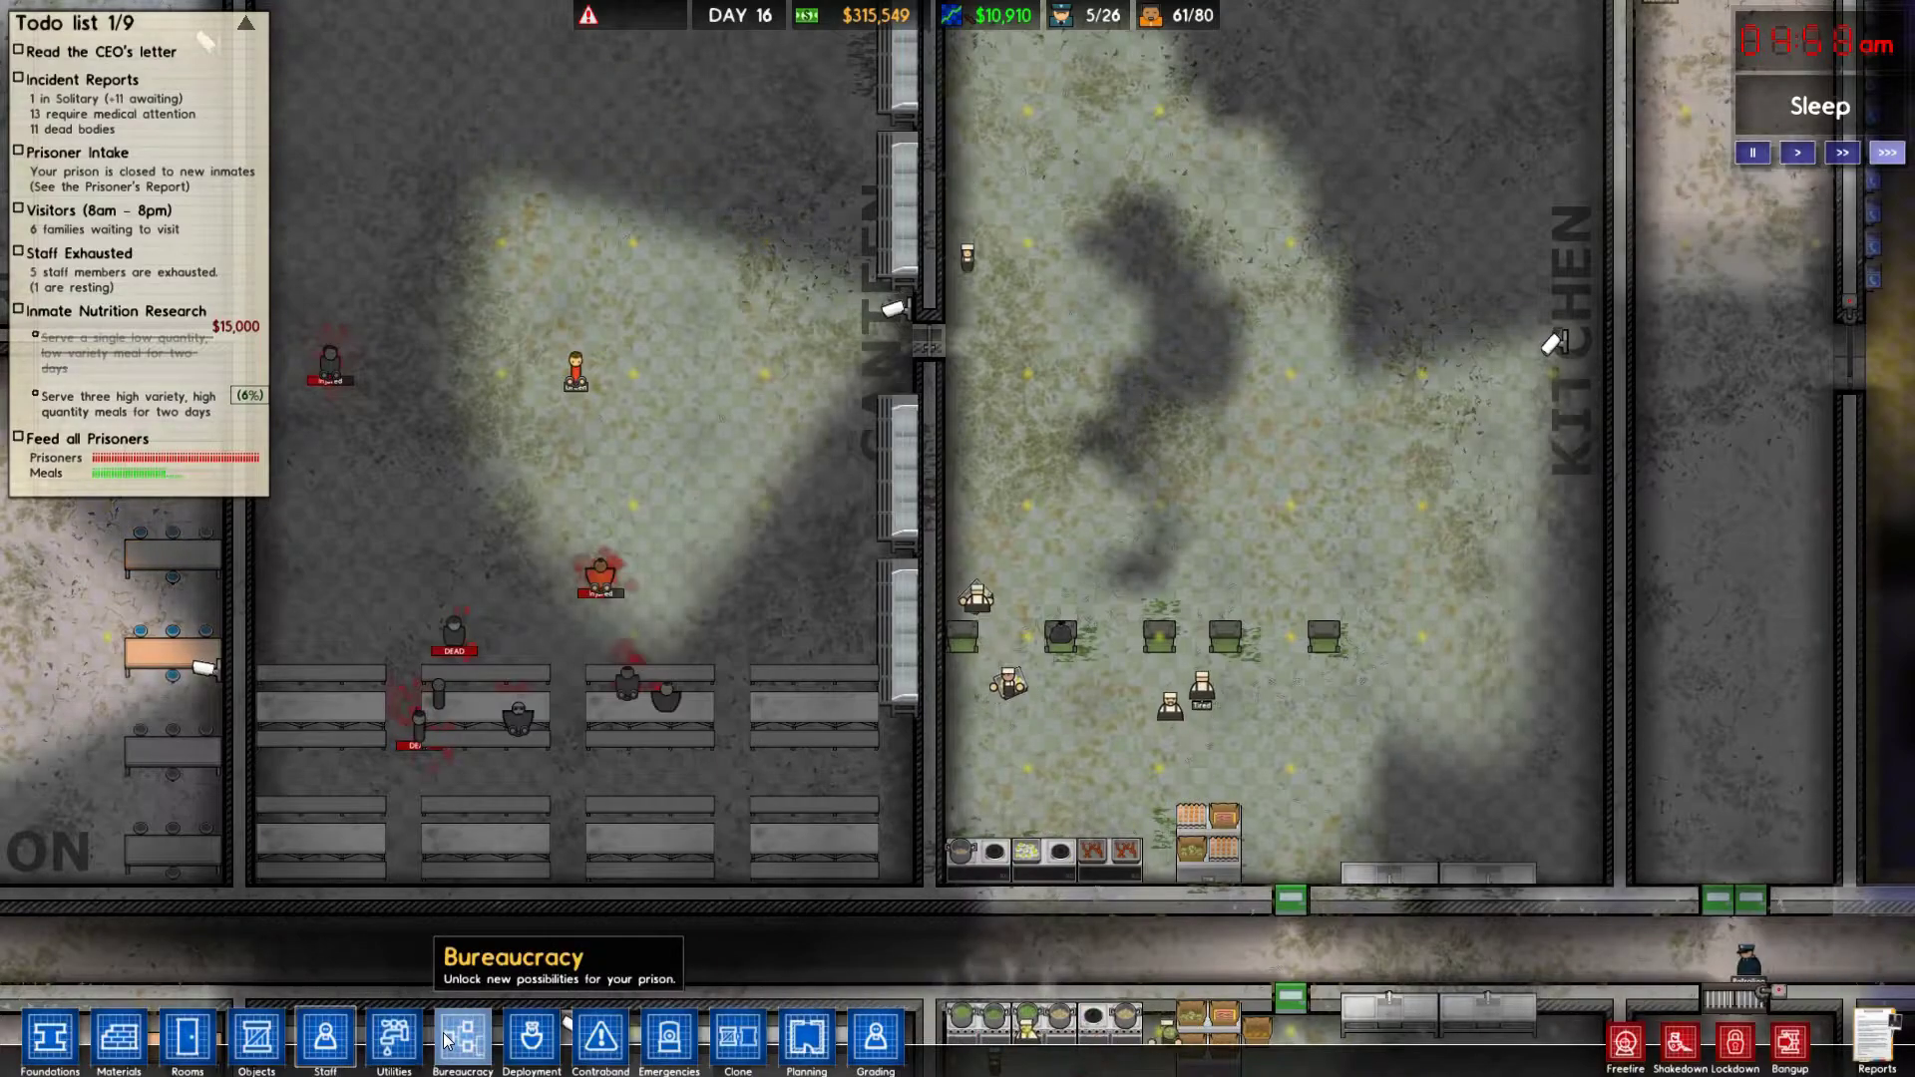
left_click(447, 1037)
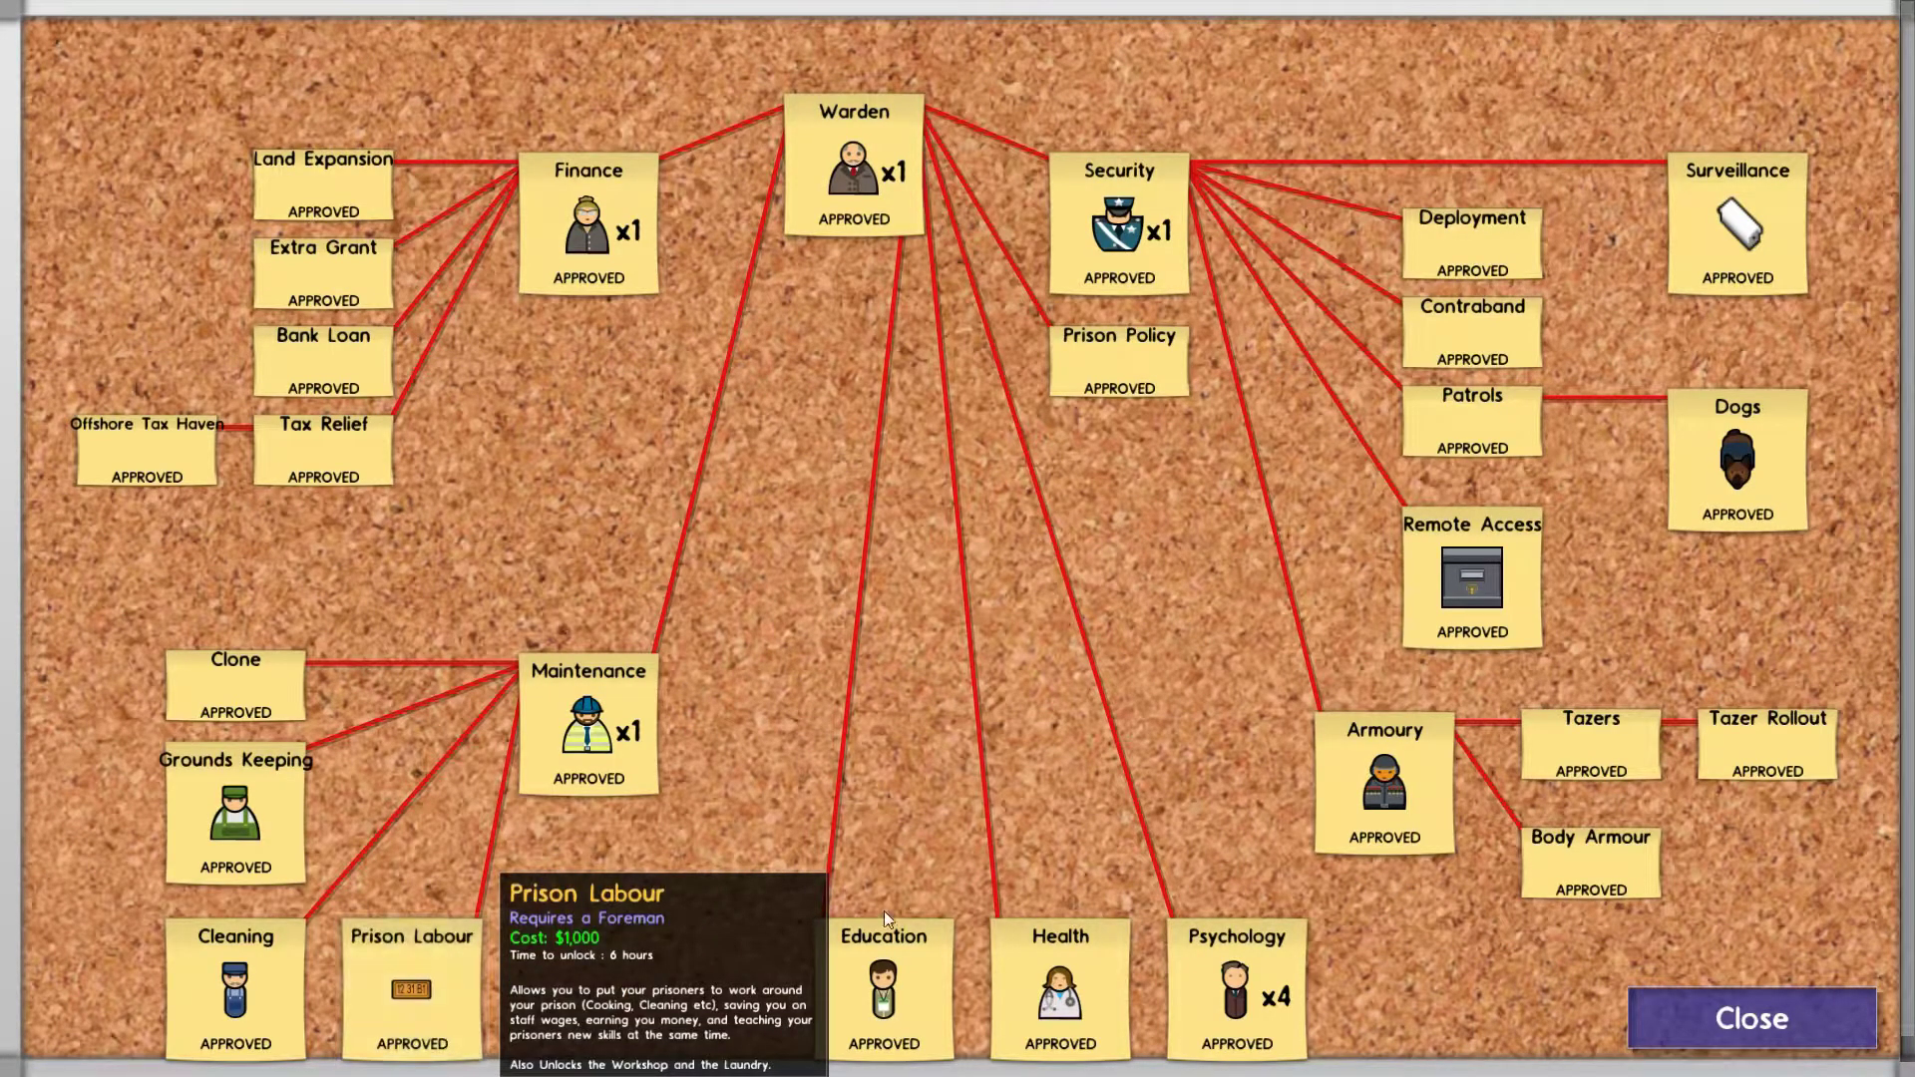
left_click(1753, 1017)
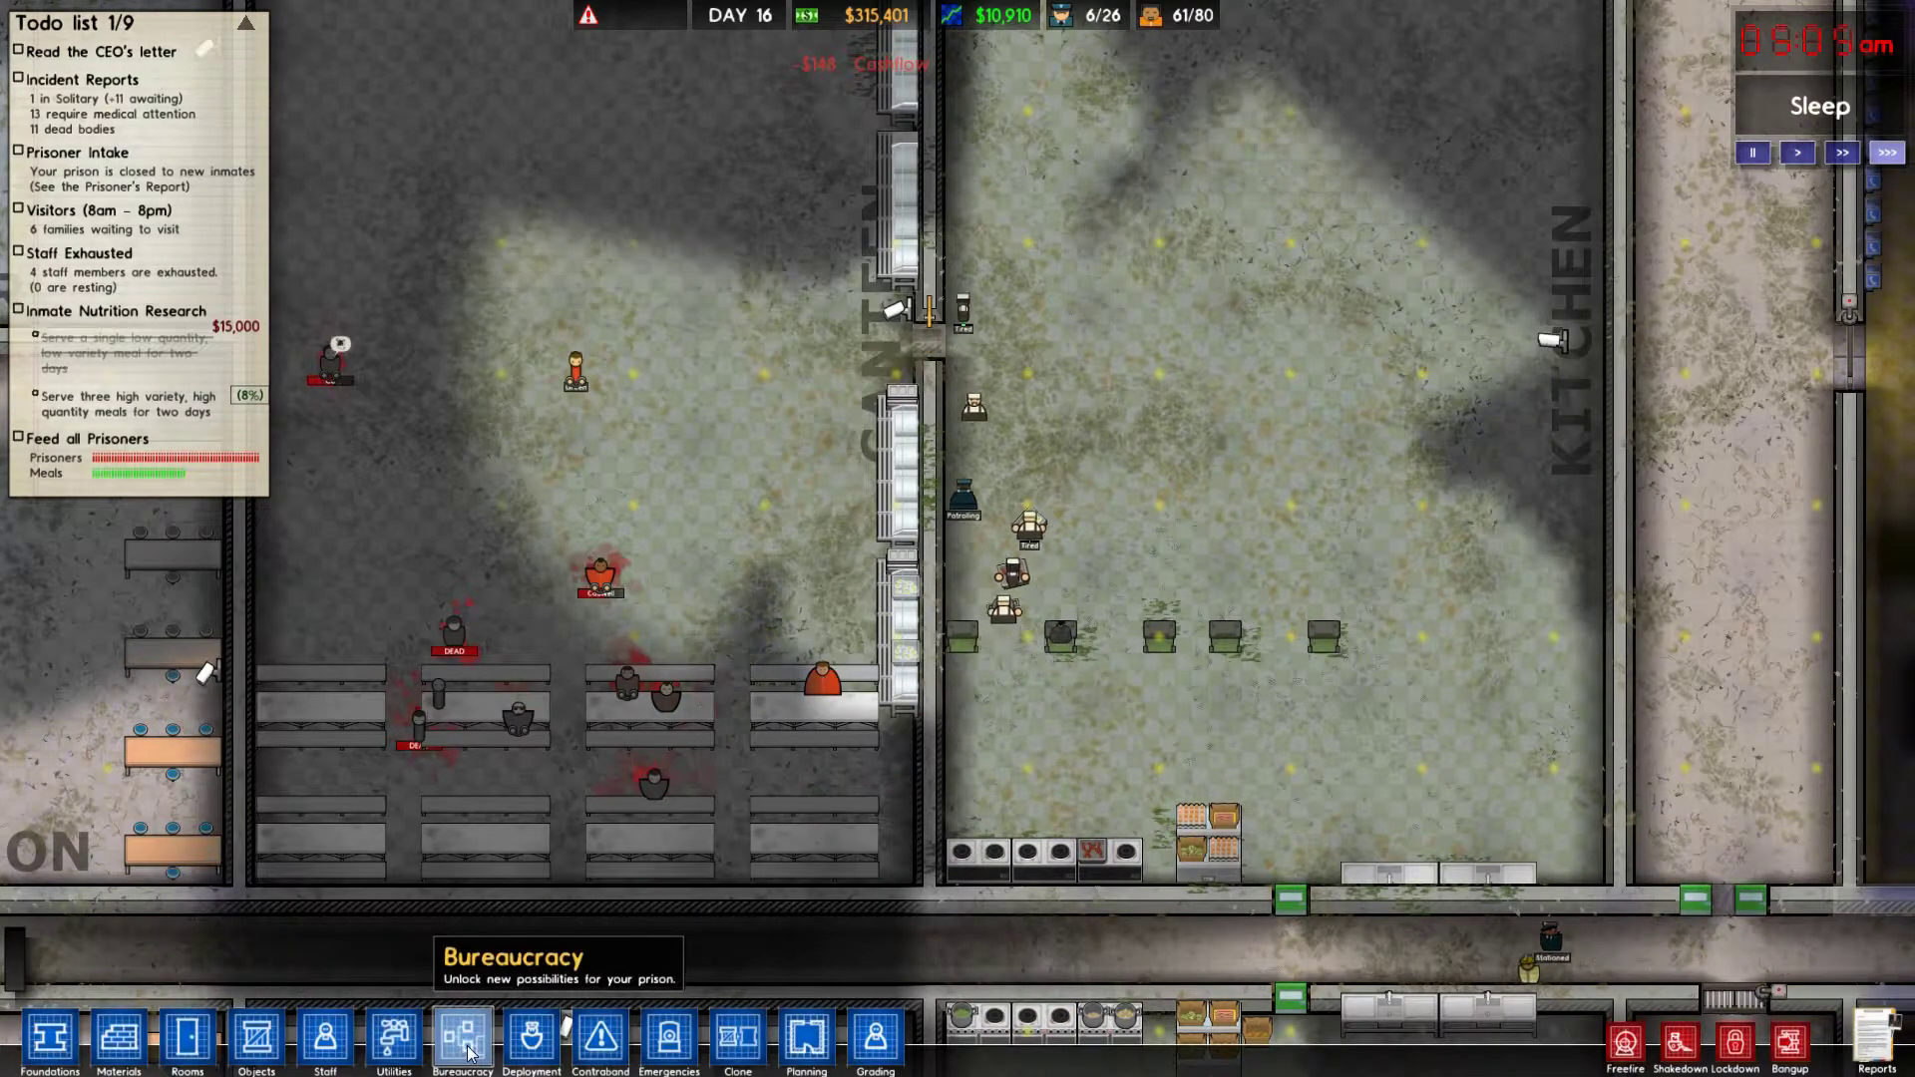
View the food logistics overlay, then close it and pan over the workshops.
left_click(531, 1037)
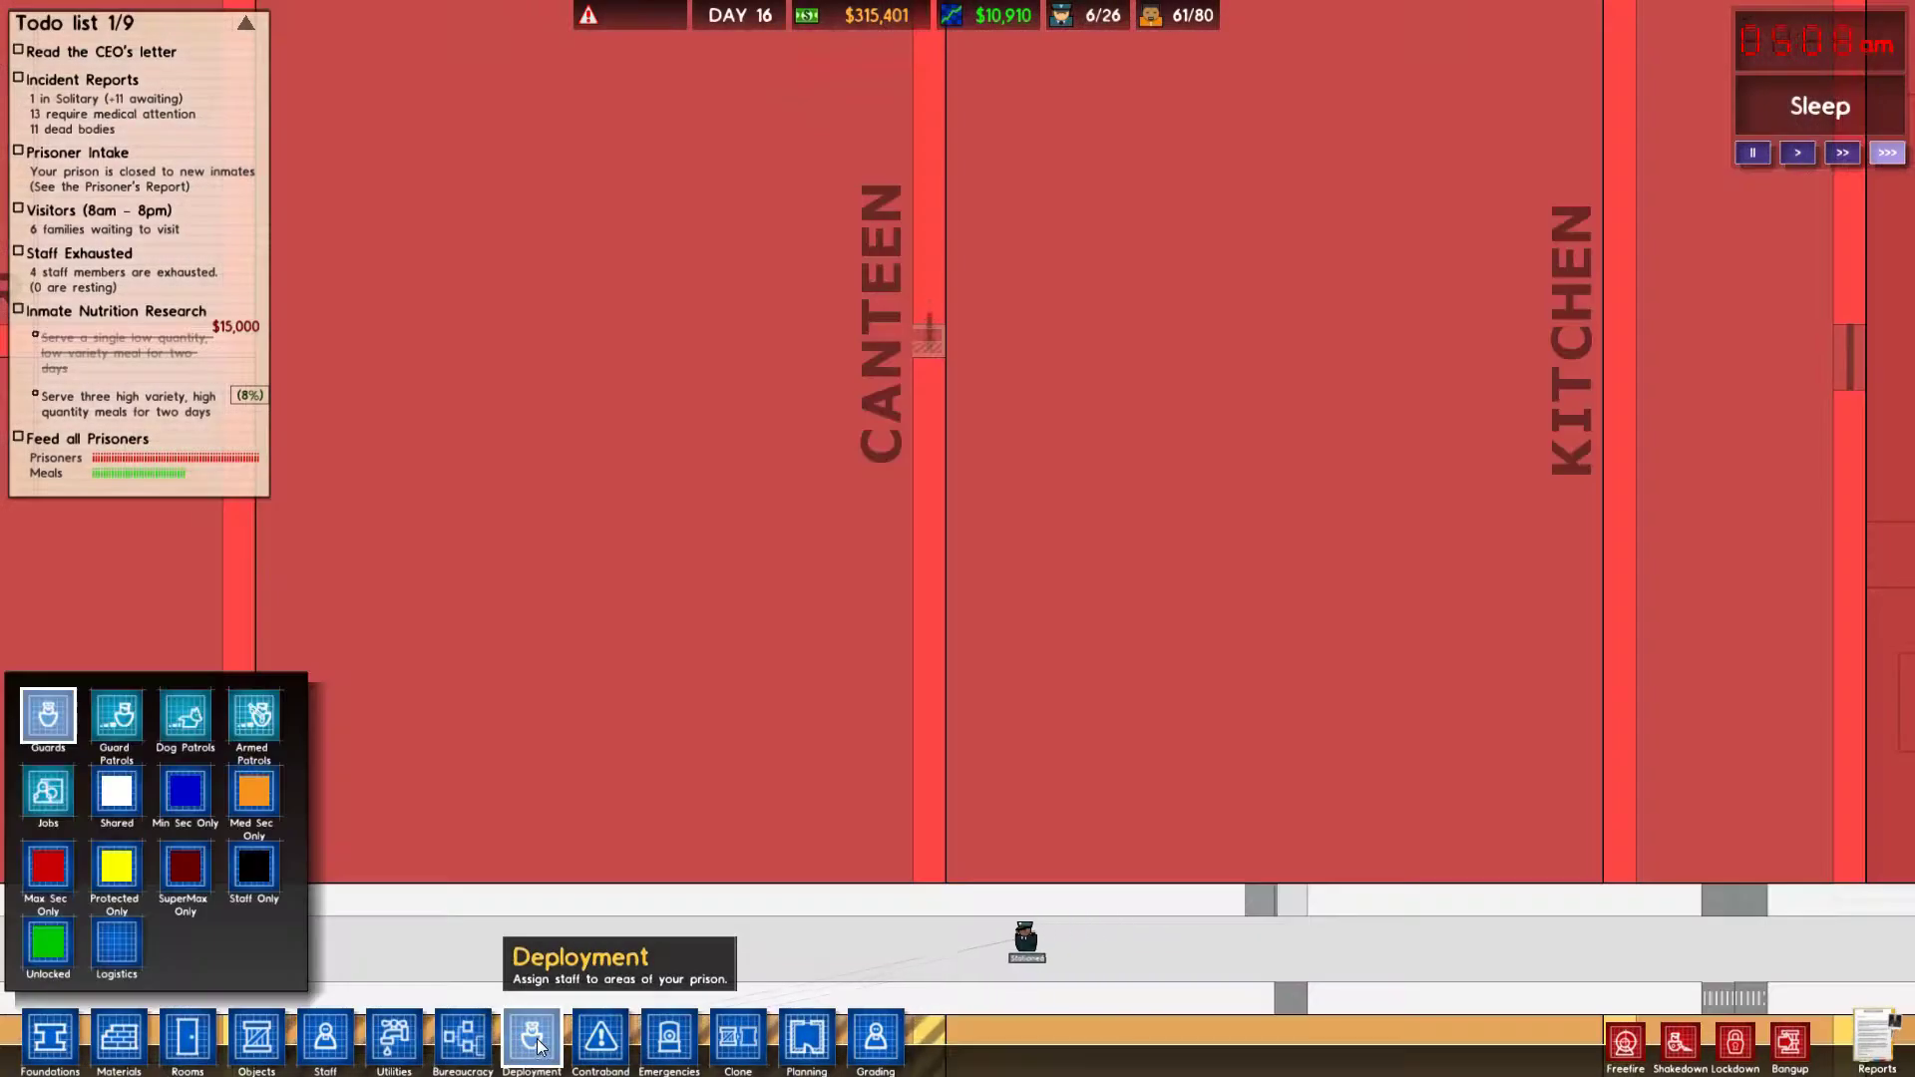
left_click(127, 952)
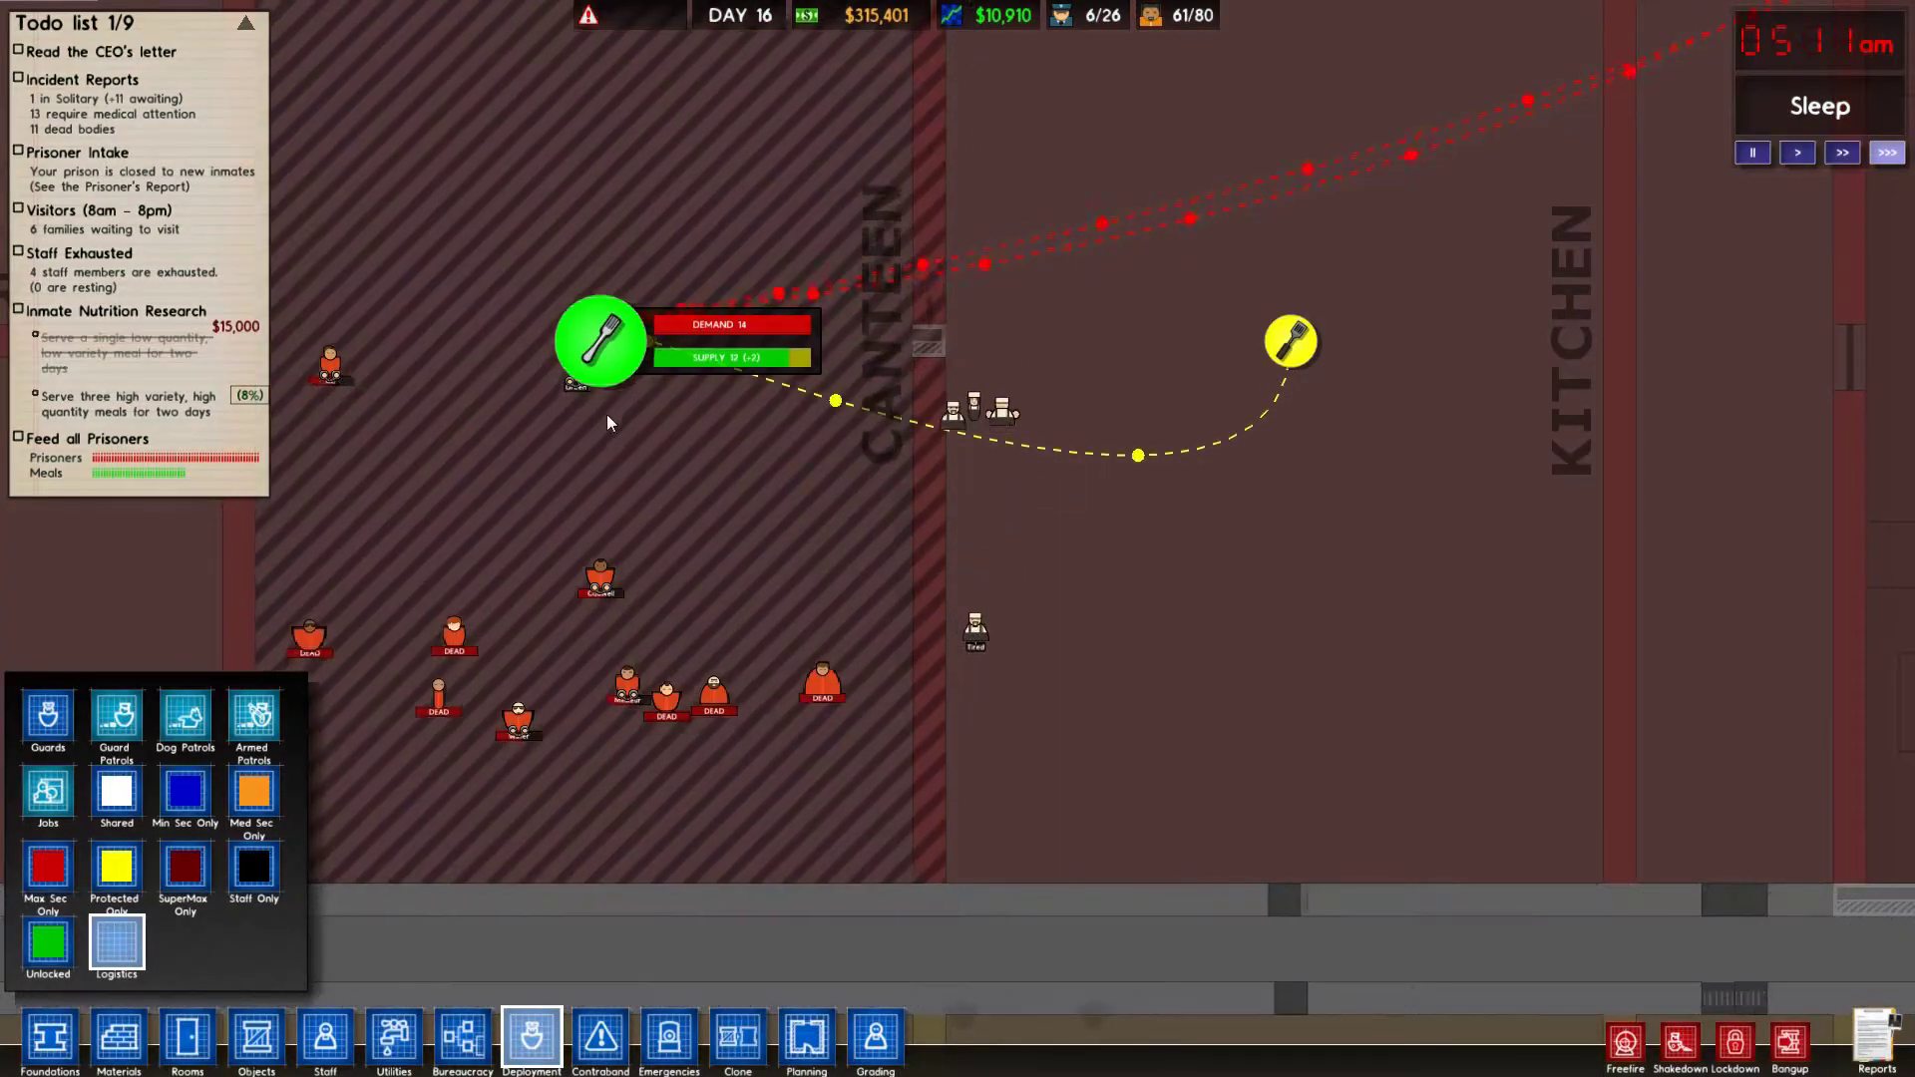
scroll(614, 405, "up", 3)
scroll(613, 482, "up", 3)
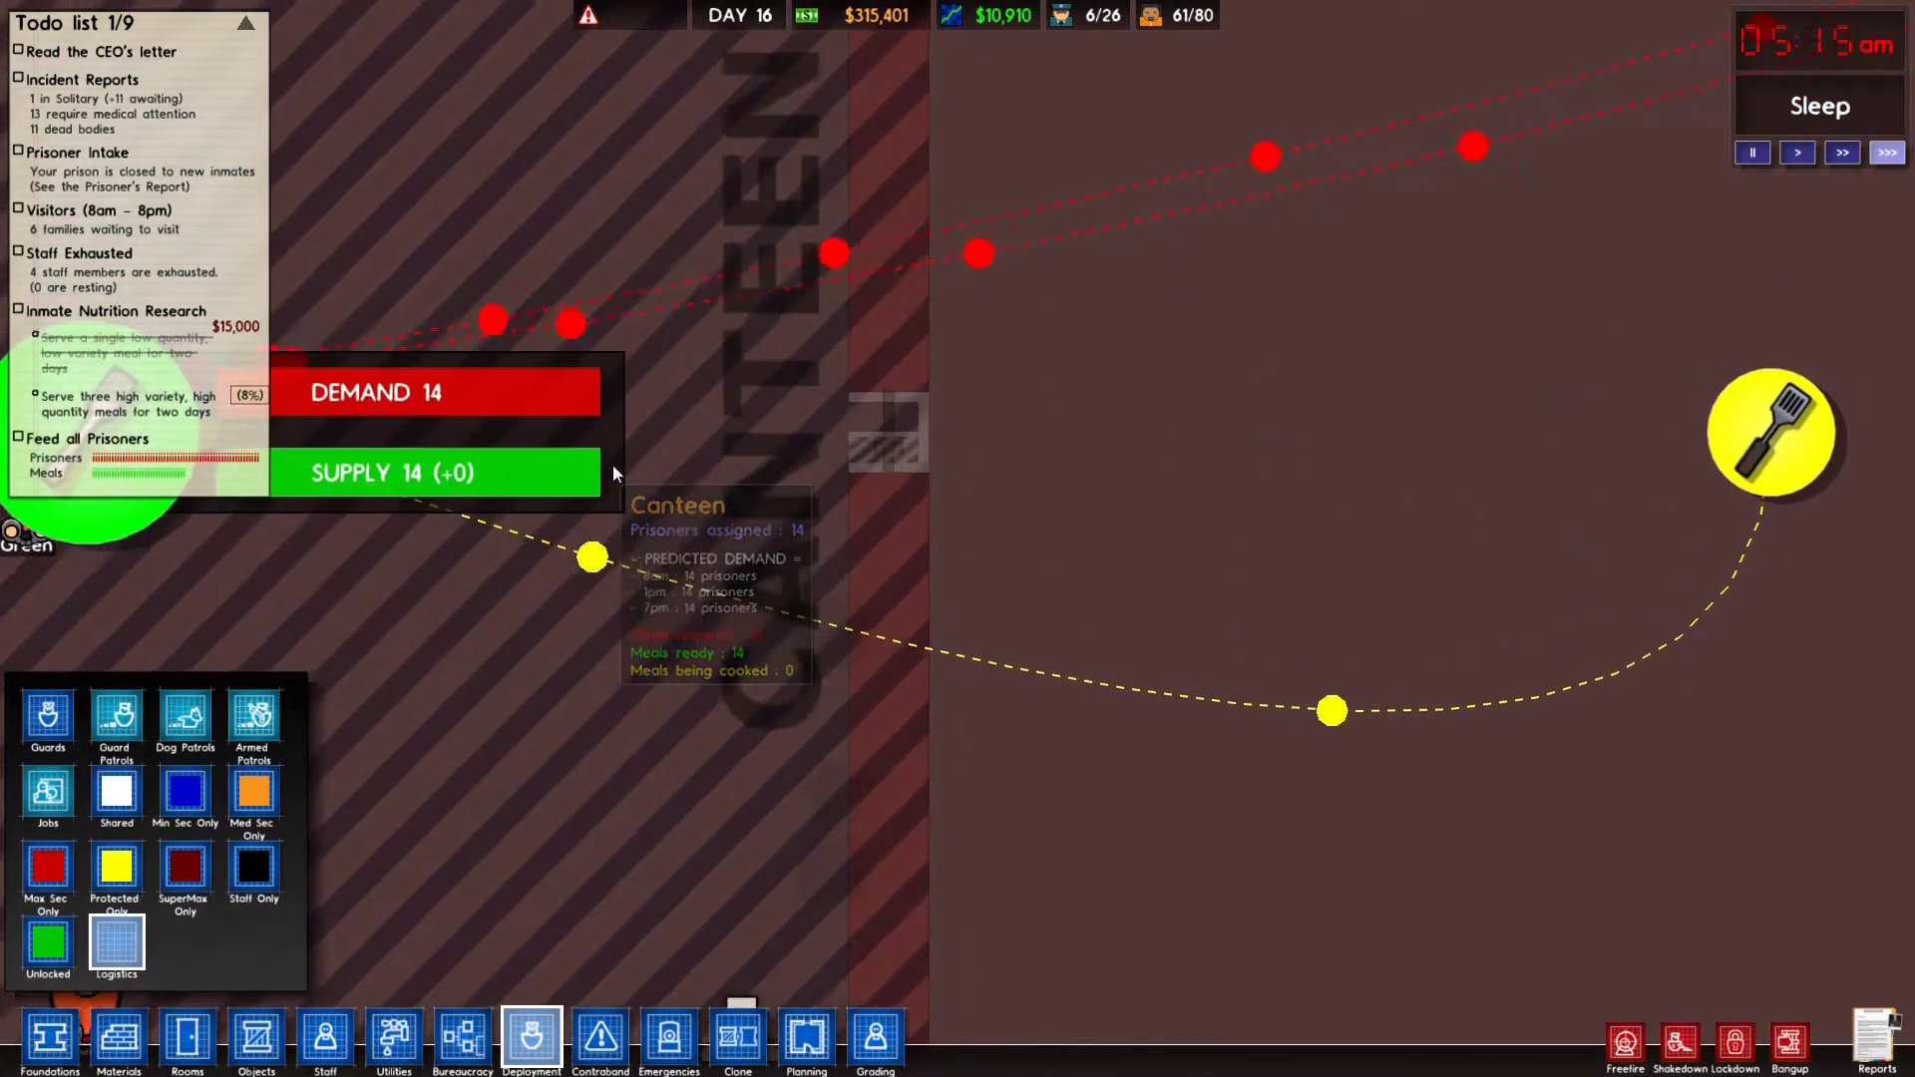
scroll(613, 466, "up", 3)
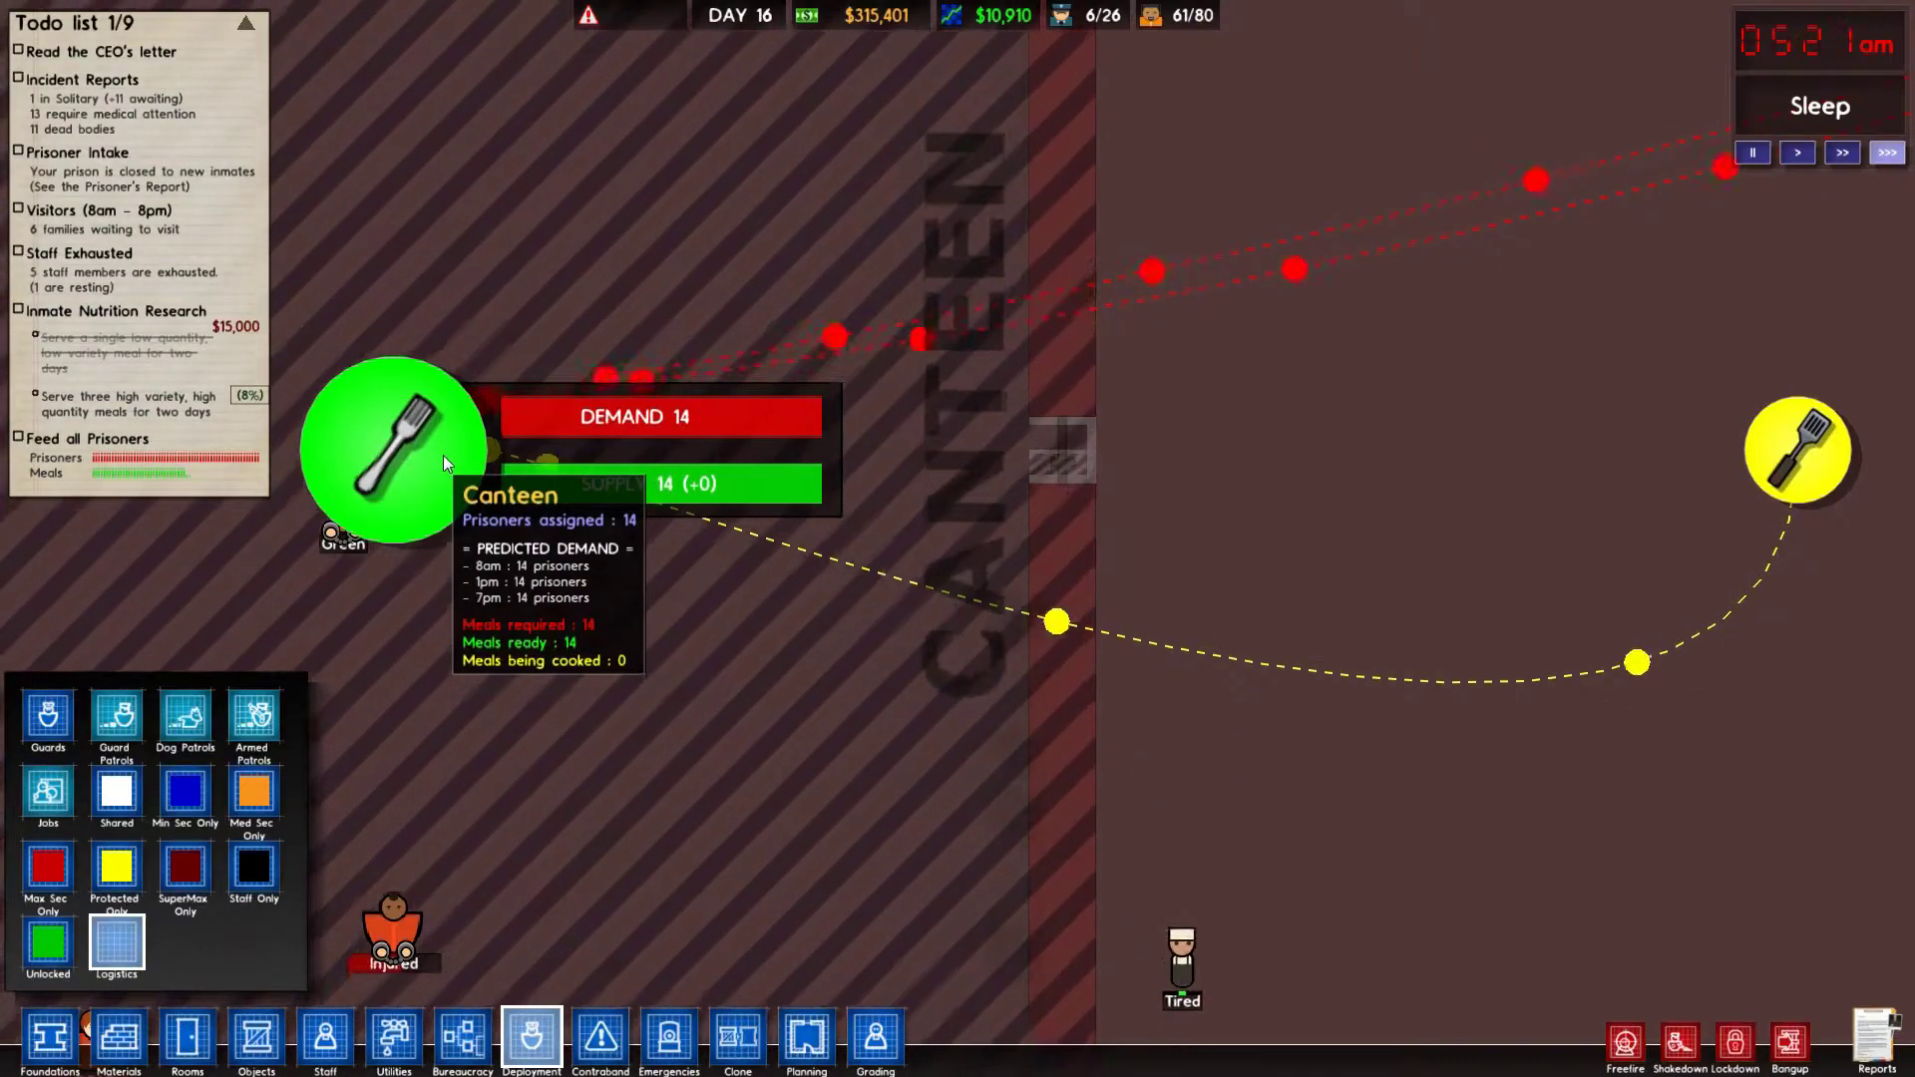
scroll(444, 455, "down", 5)
scroll(443, 455, "down", 5)
scroll(444, 465, "down", 3)
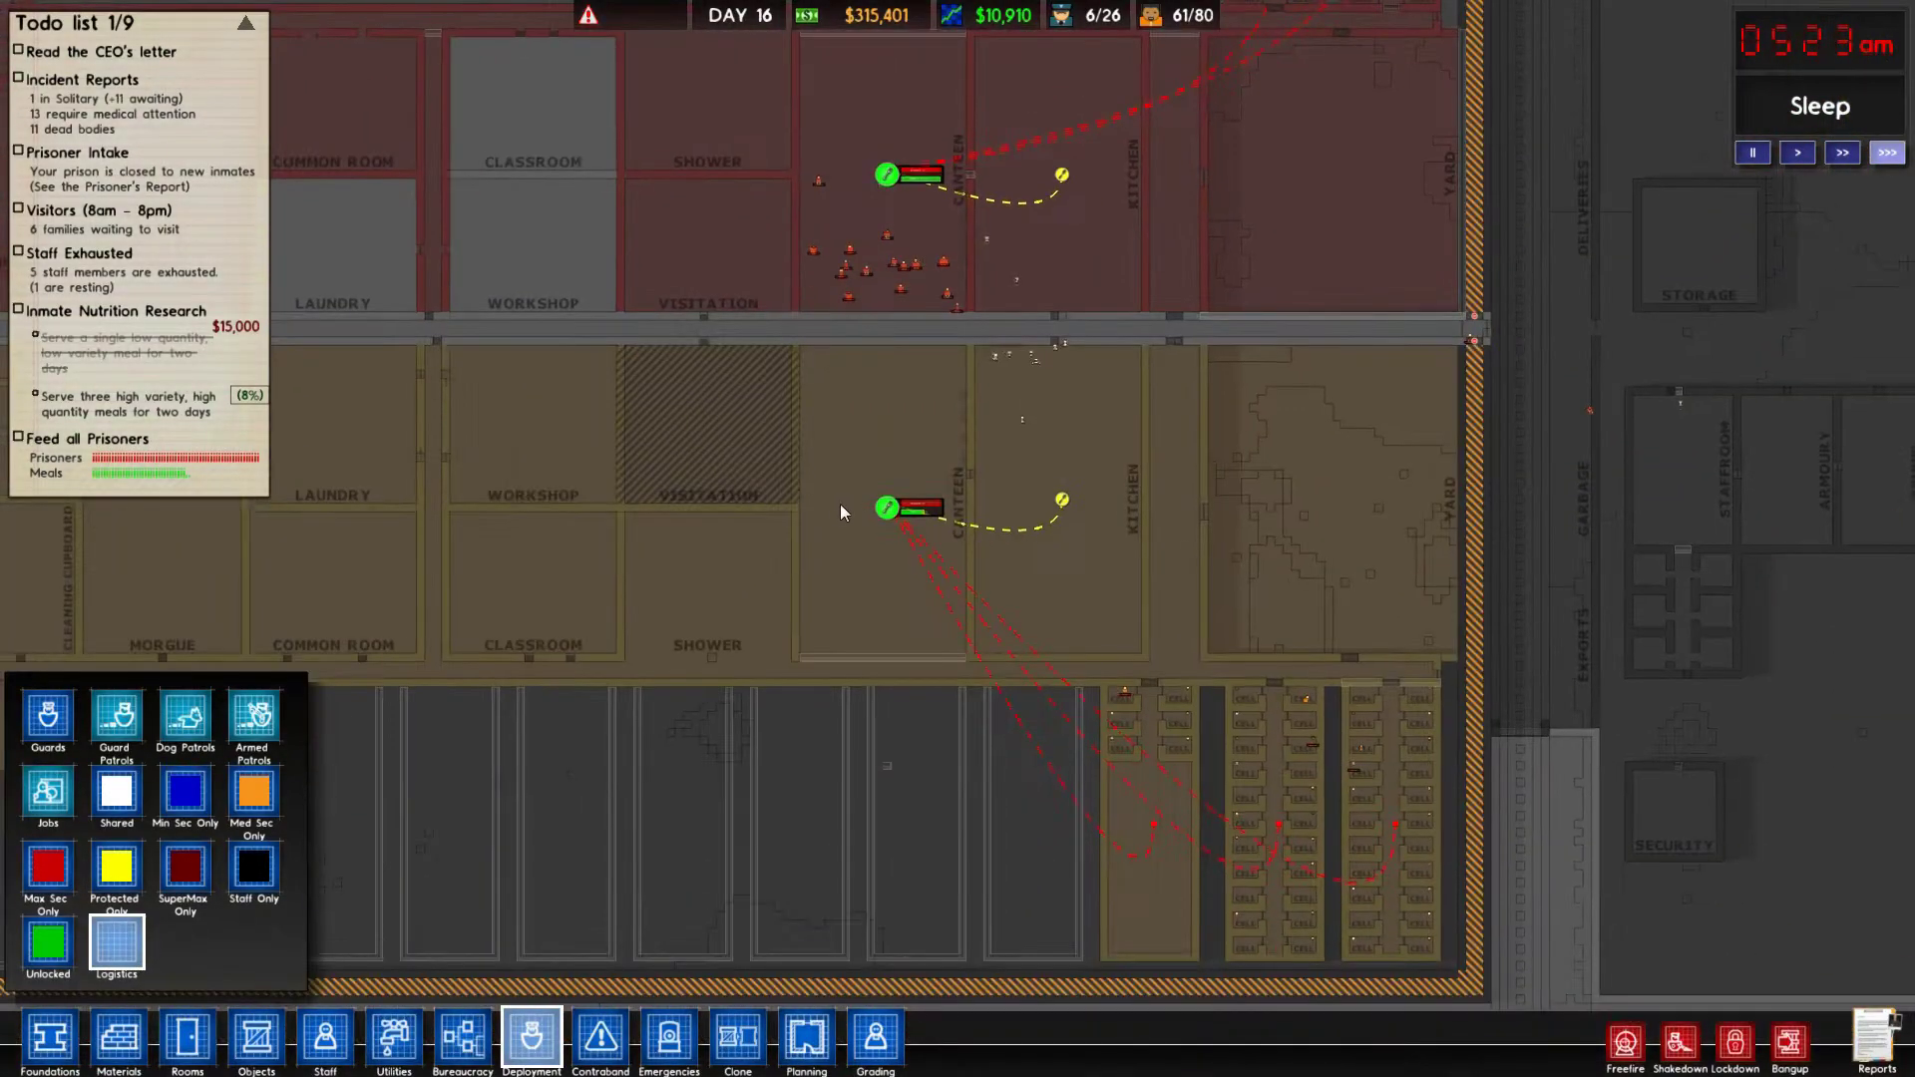
scroll(835, 506, "up", 8)
scroll(856, 505, "up", 3)
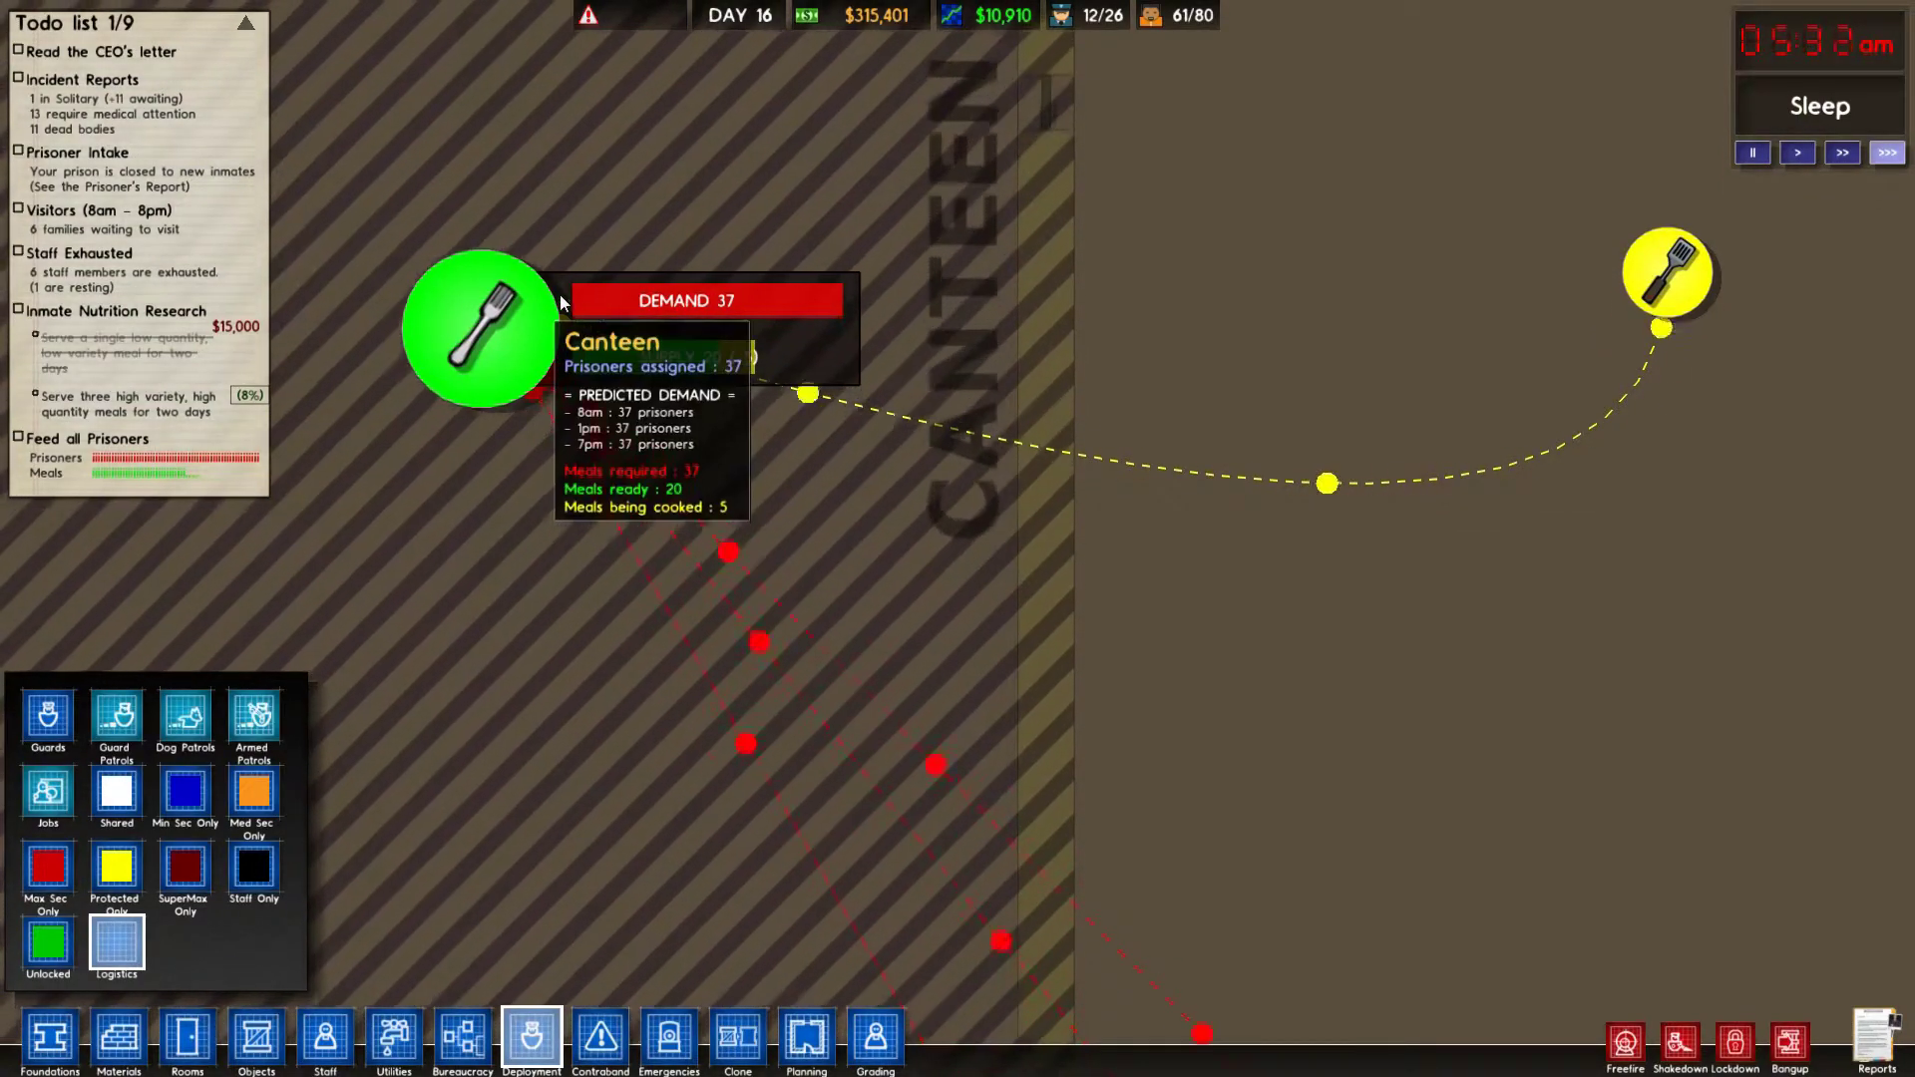
key("Escape")
scroll(635, 279, "down", 8)
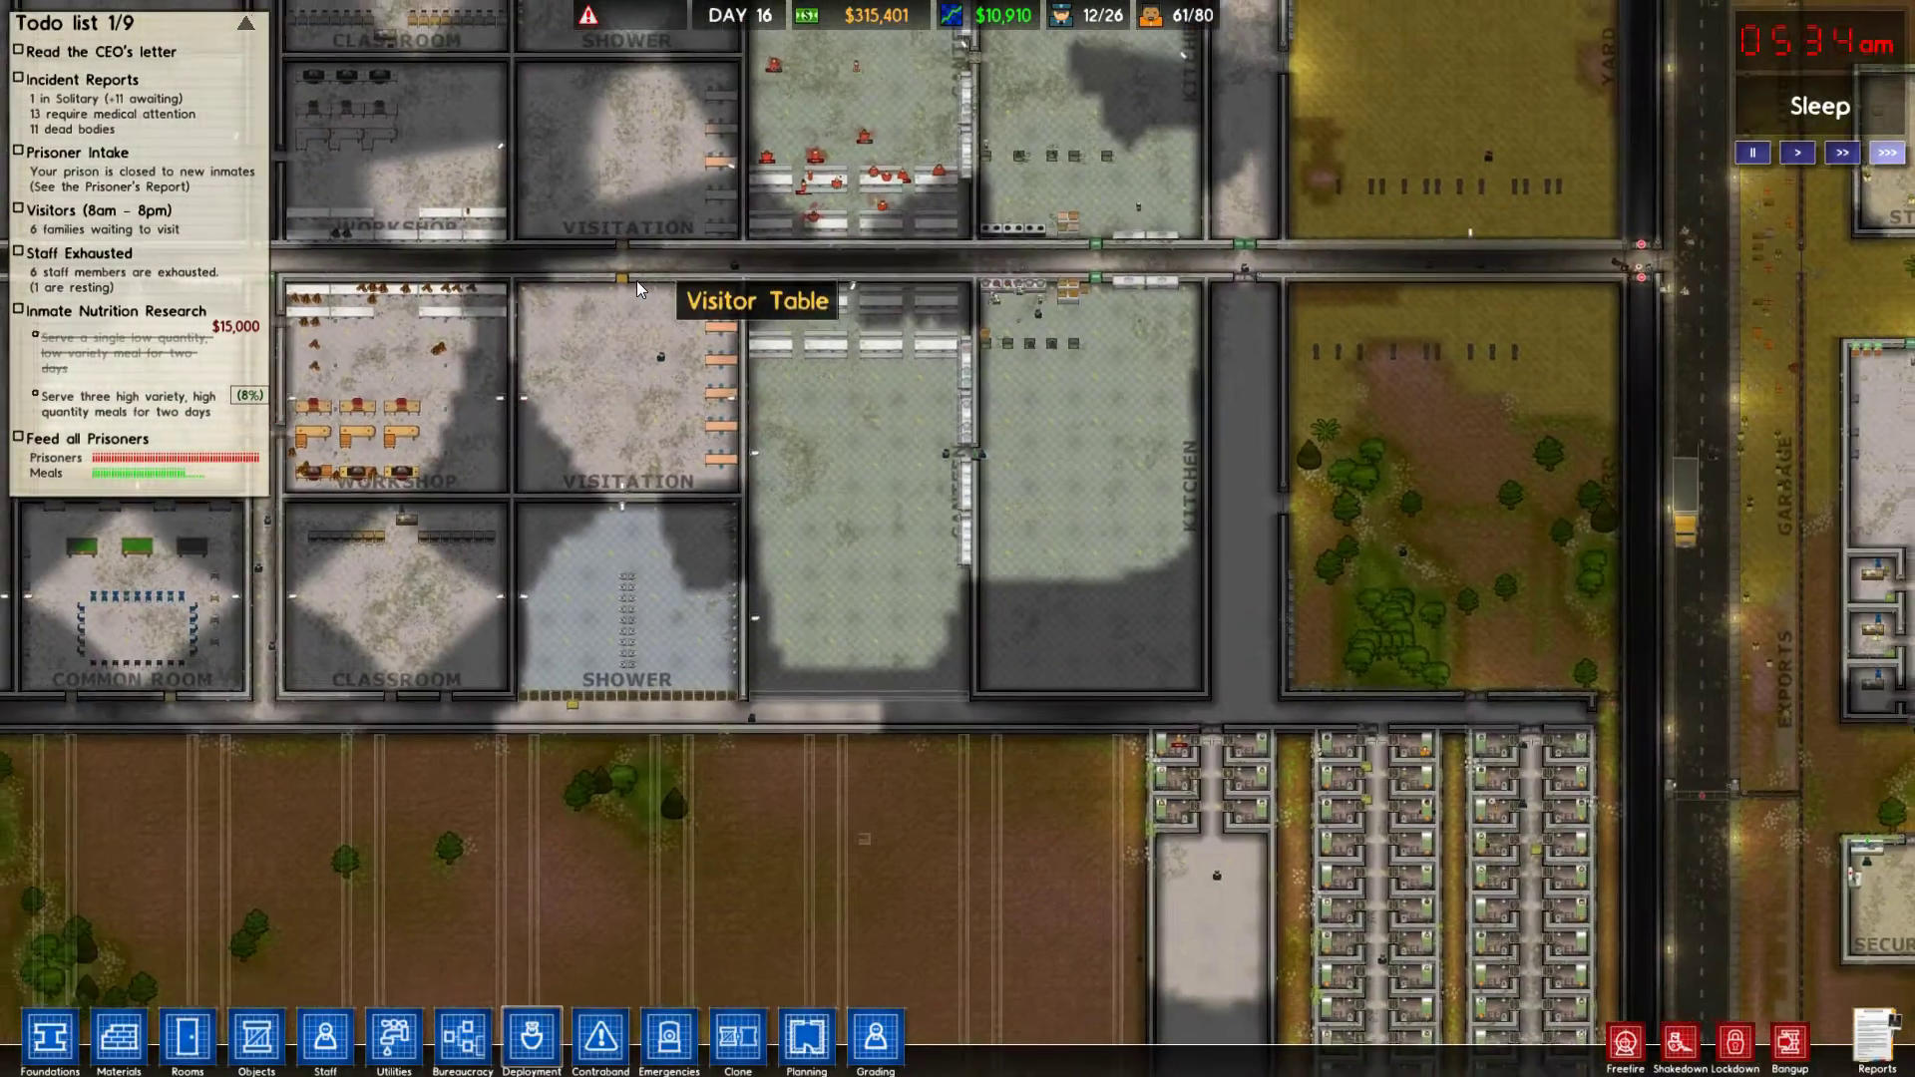
key("Left")
key("Left")
key("Up")
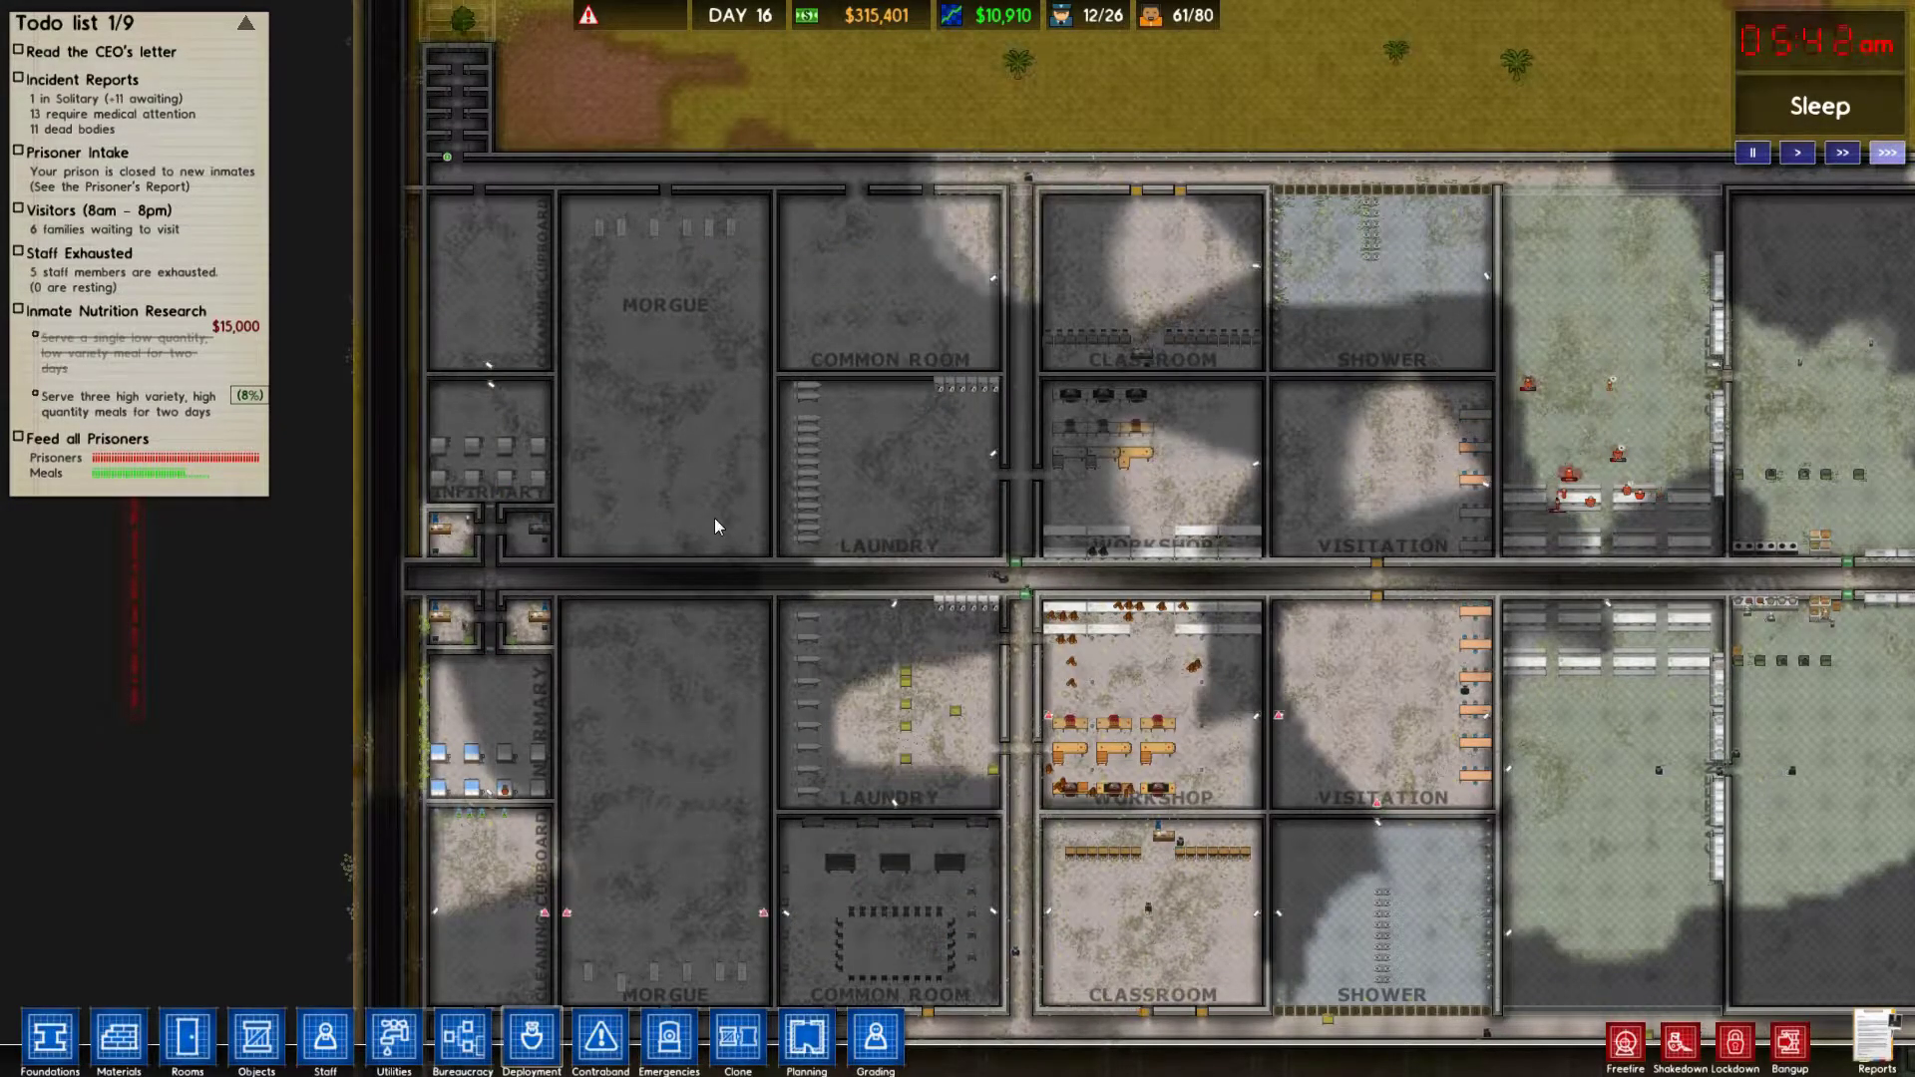
scroll(568, 633, "up", 5)
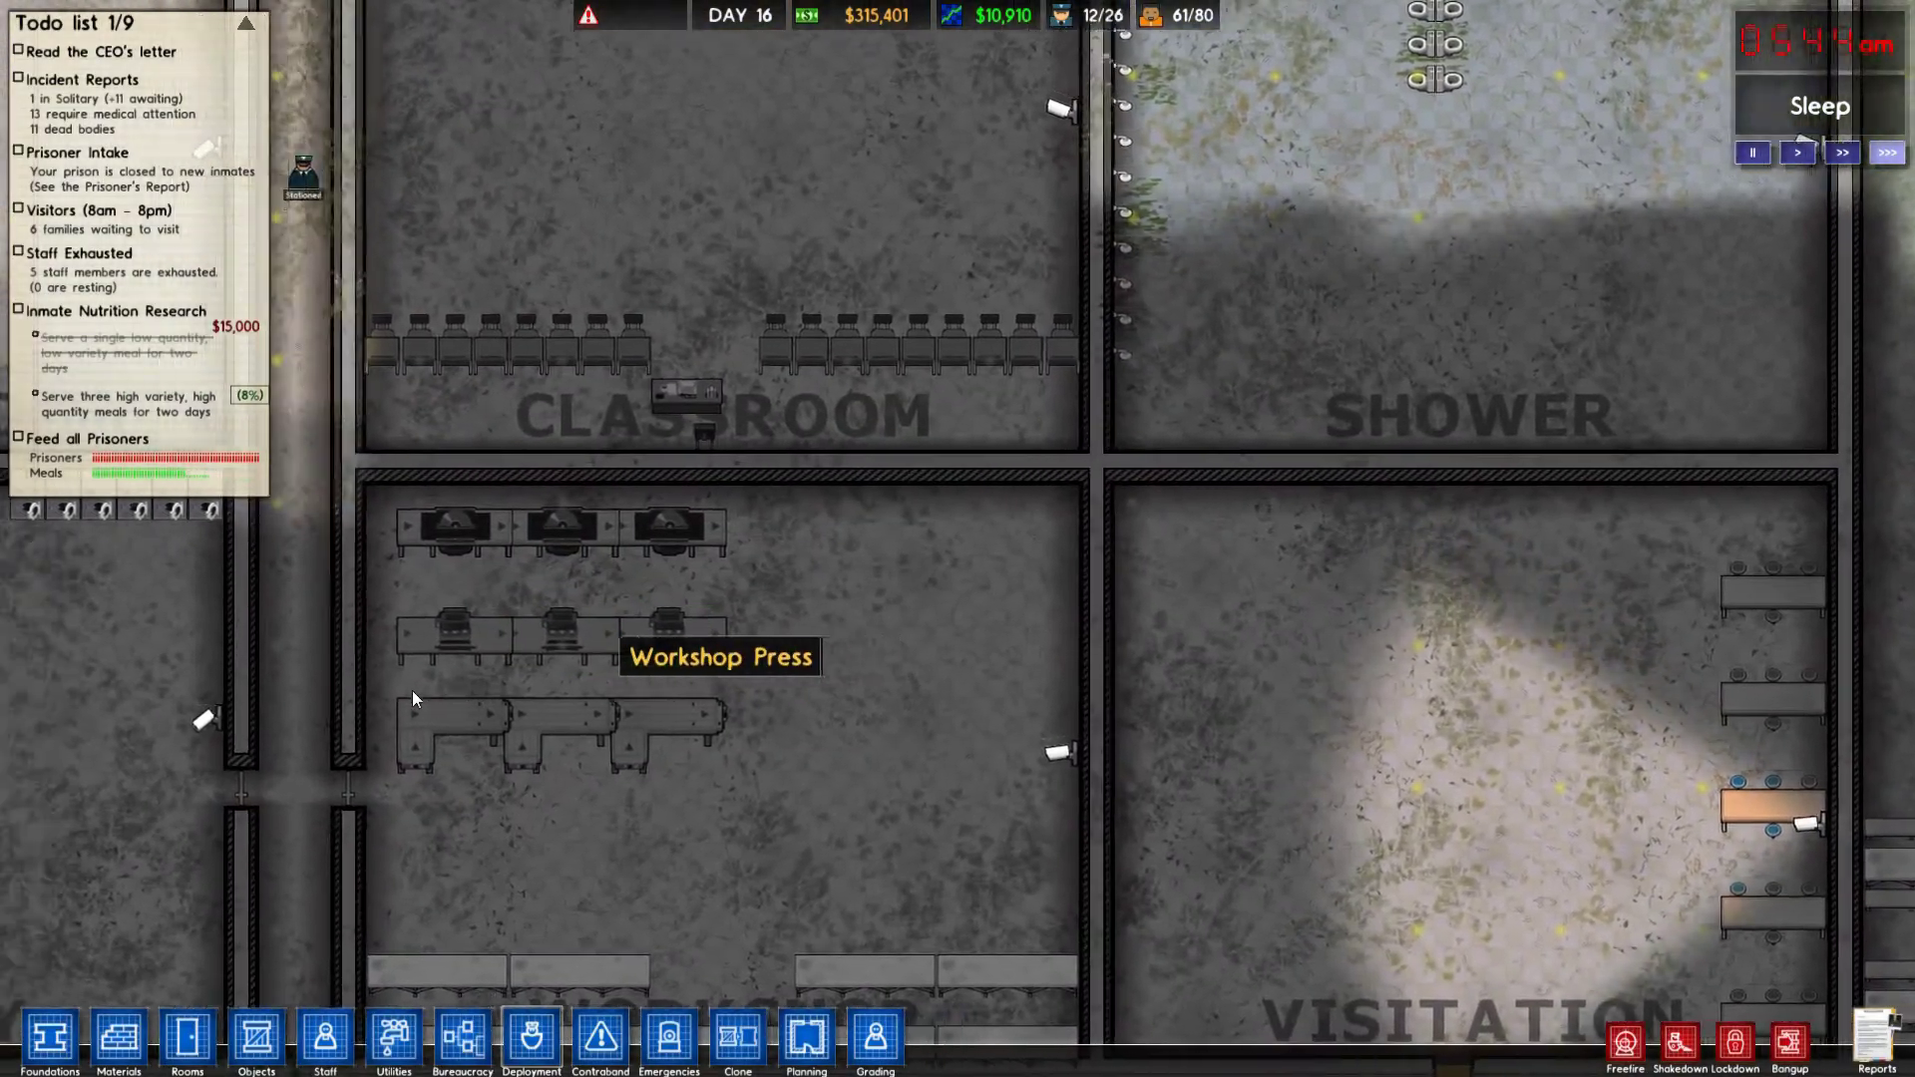
key("a")
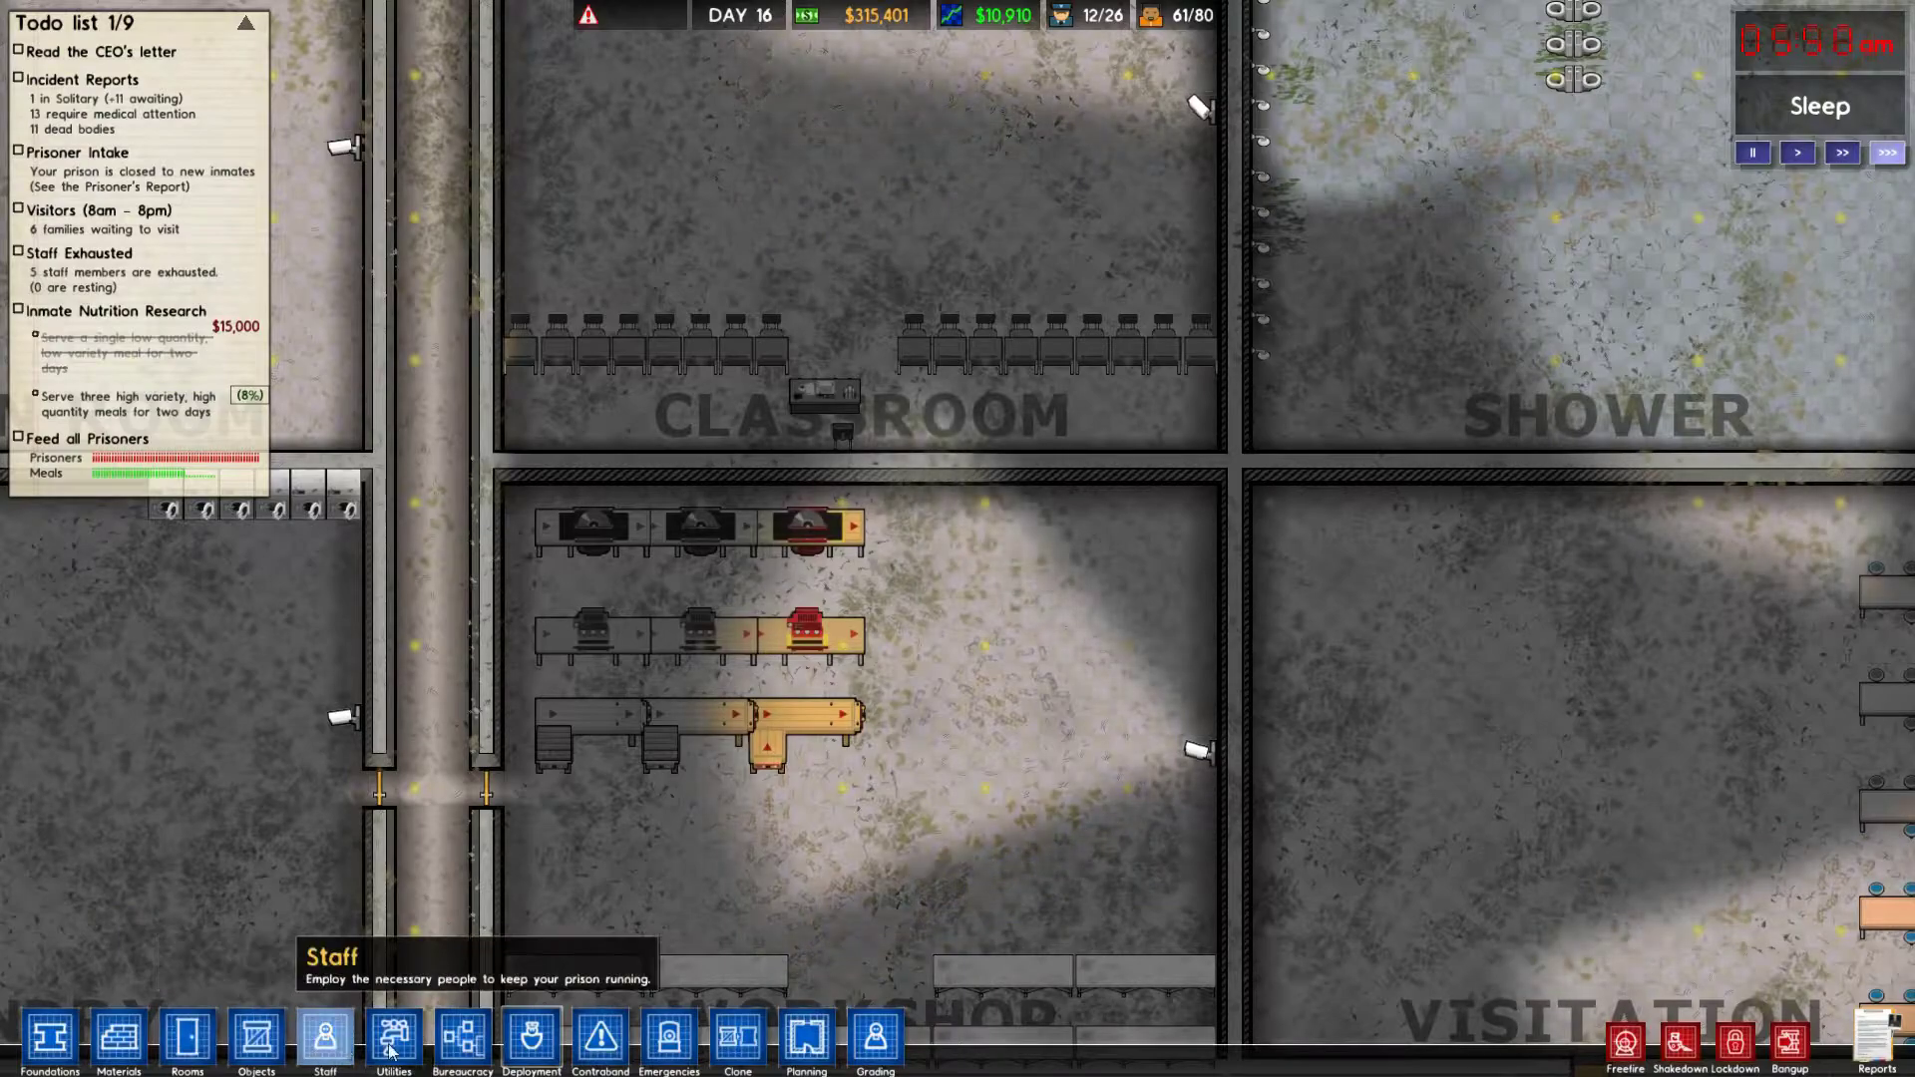
Zone the upper Laundry and Workshop as Max Sec Only.
left_click(530, 1036)
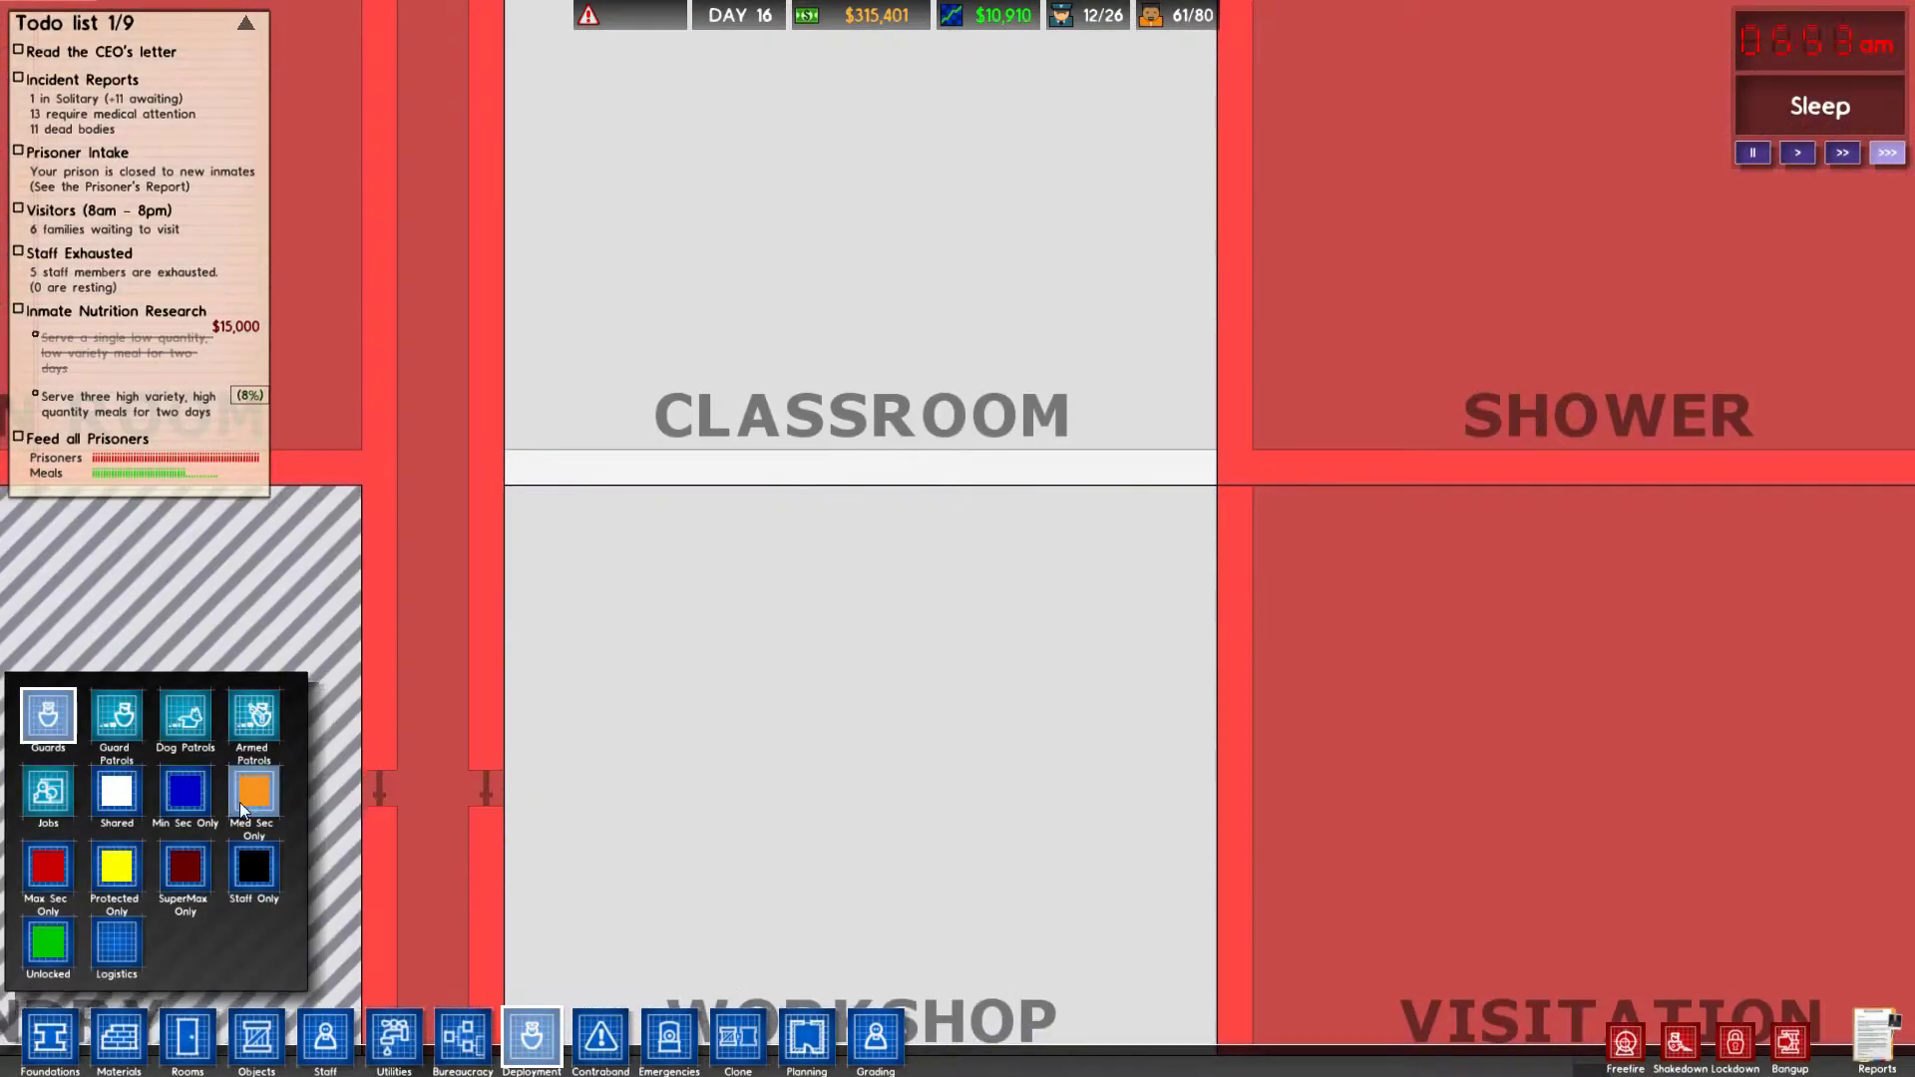
scroll(314, 781, "down", 8)
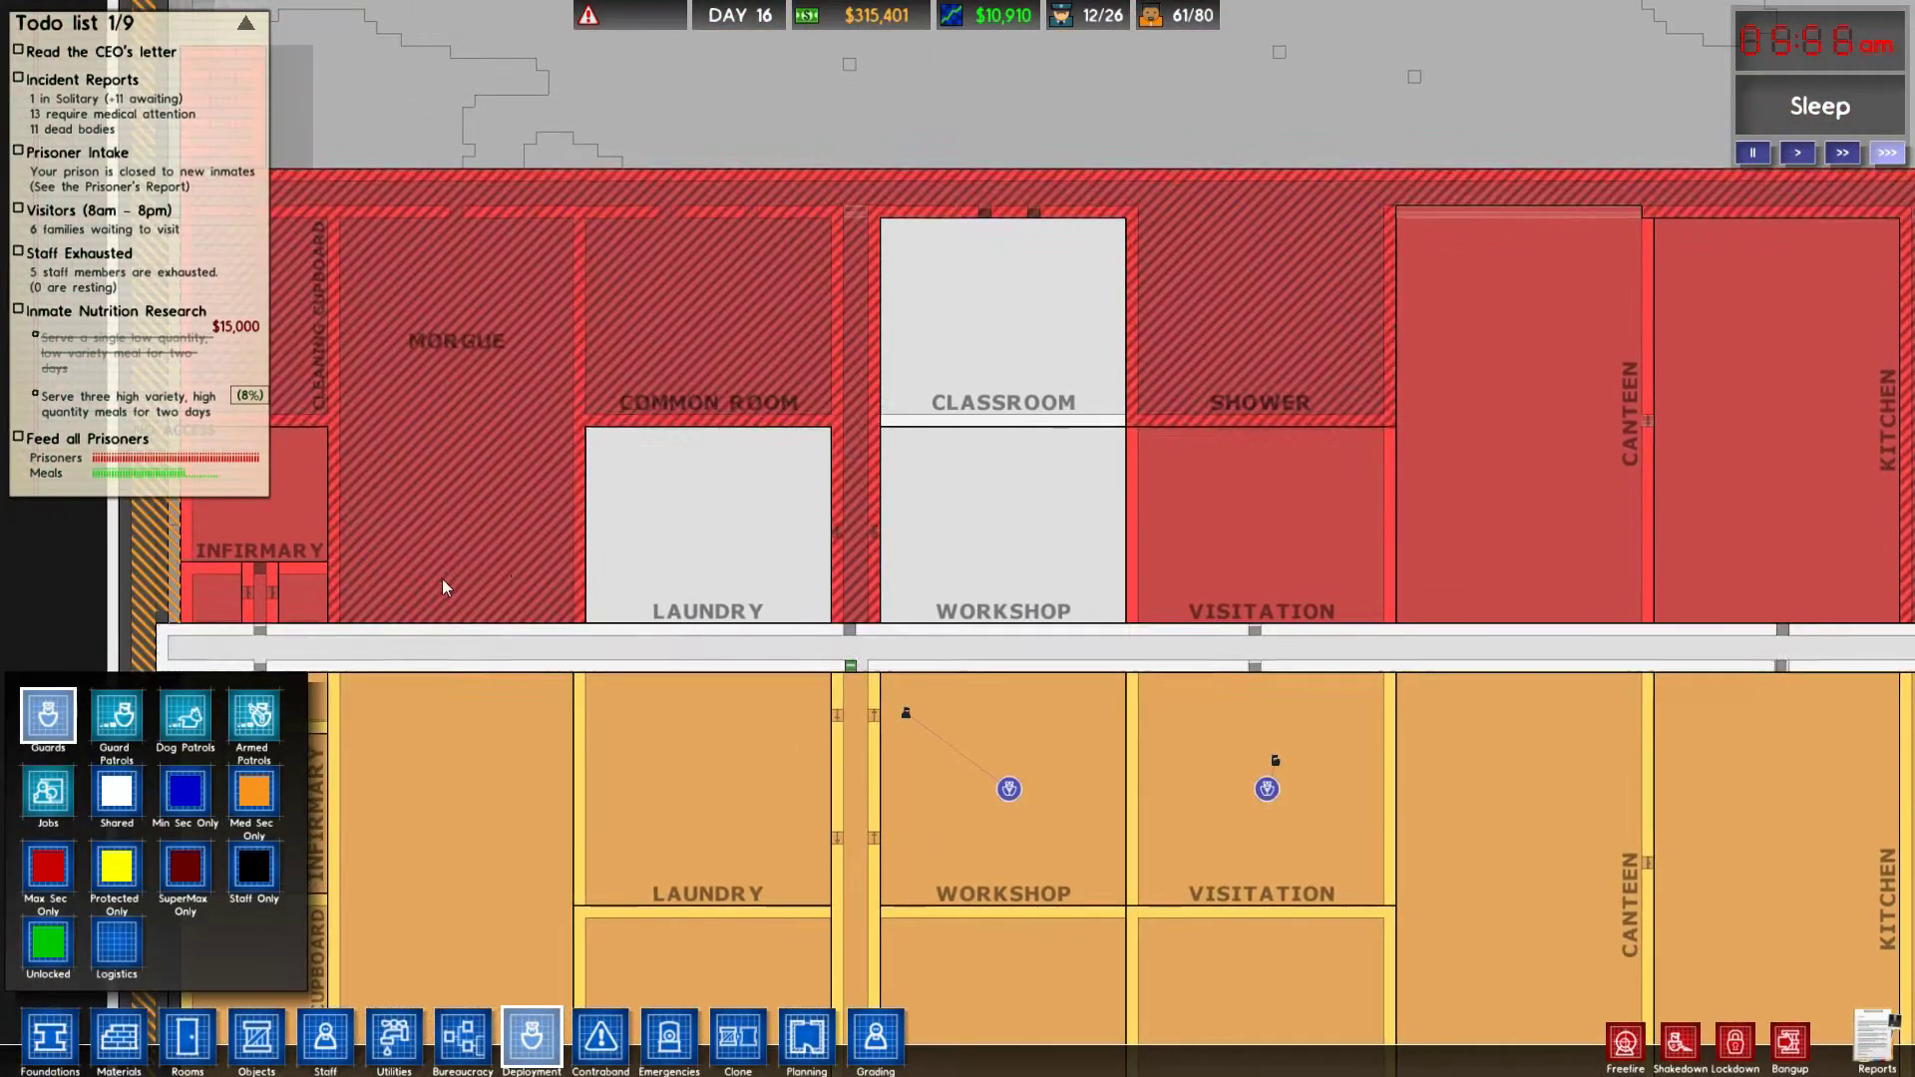
scroll(441, 584, "up", 2)
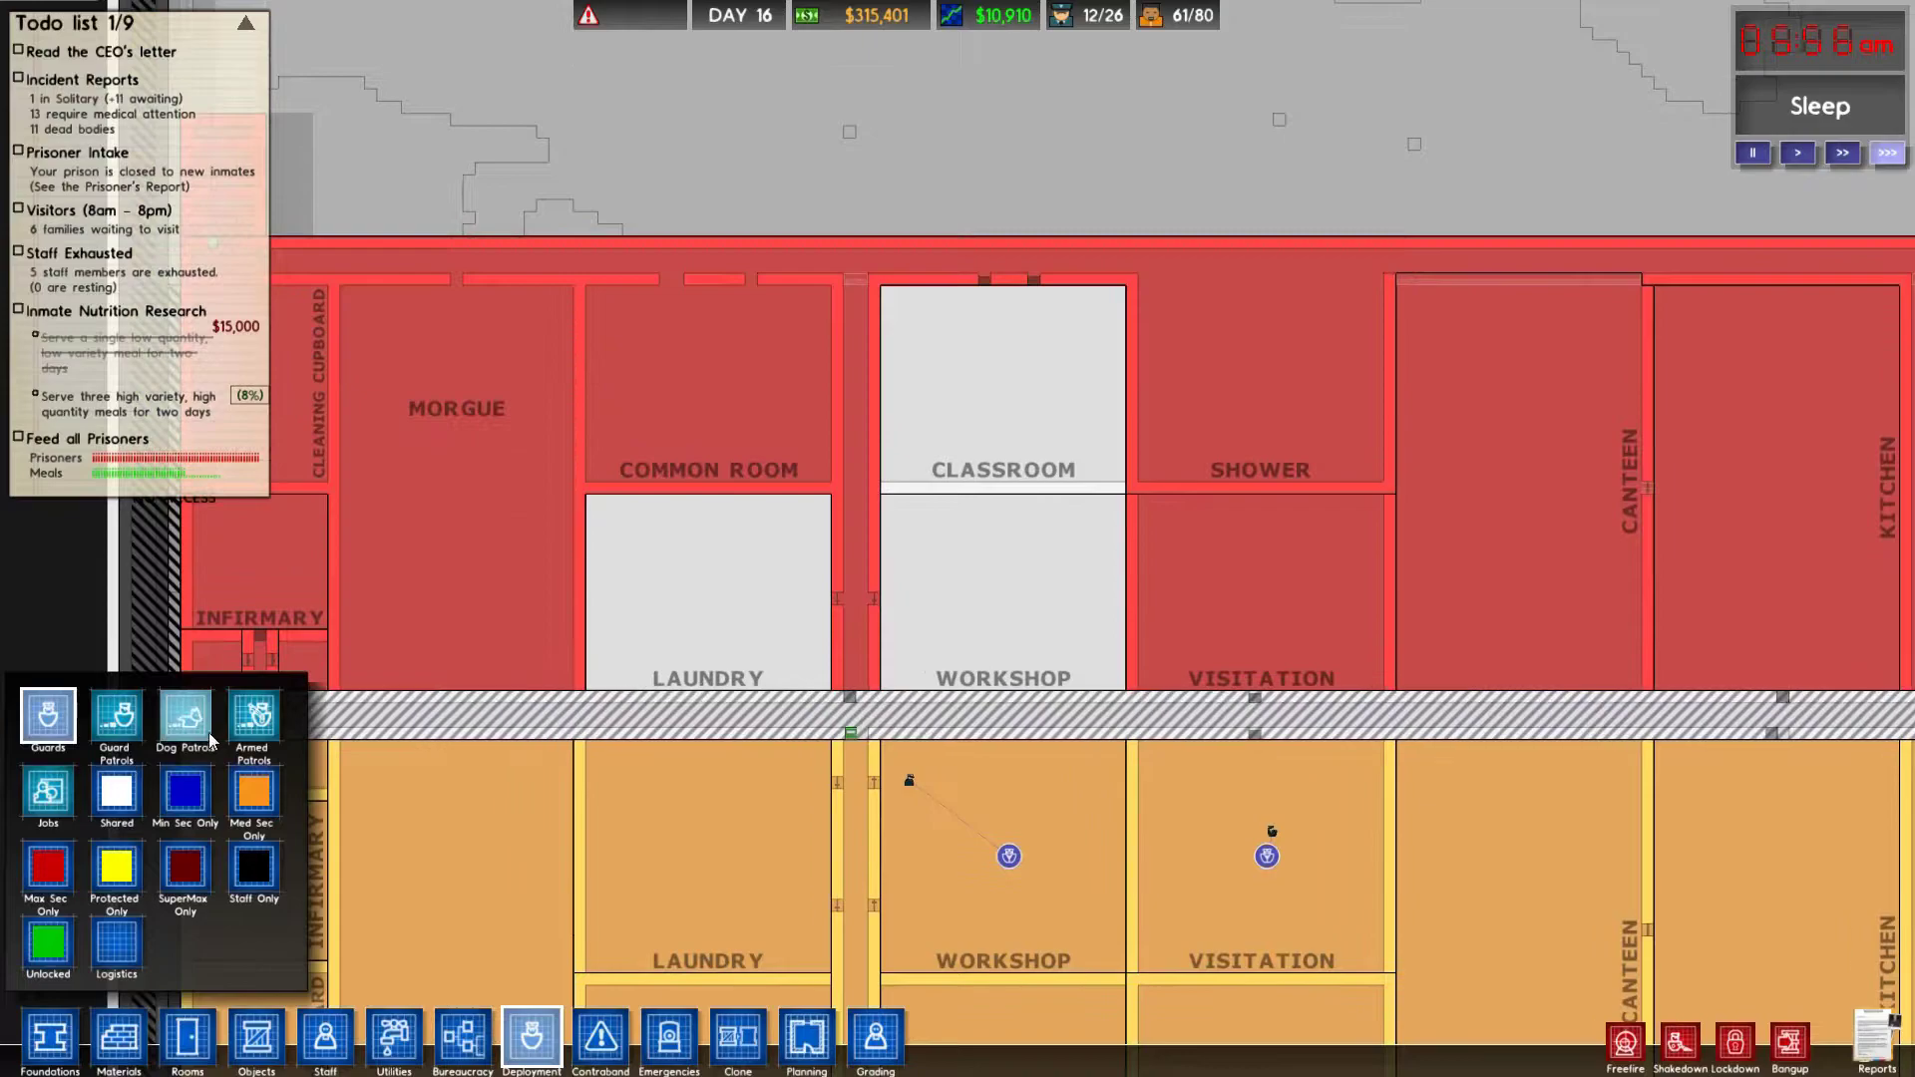
left_click(47, 871)
left_click(693, 576)
left_click(1026, 567)
key("Right")
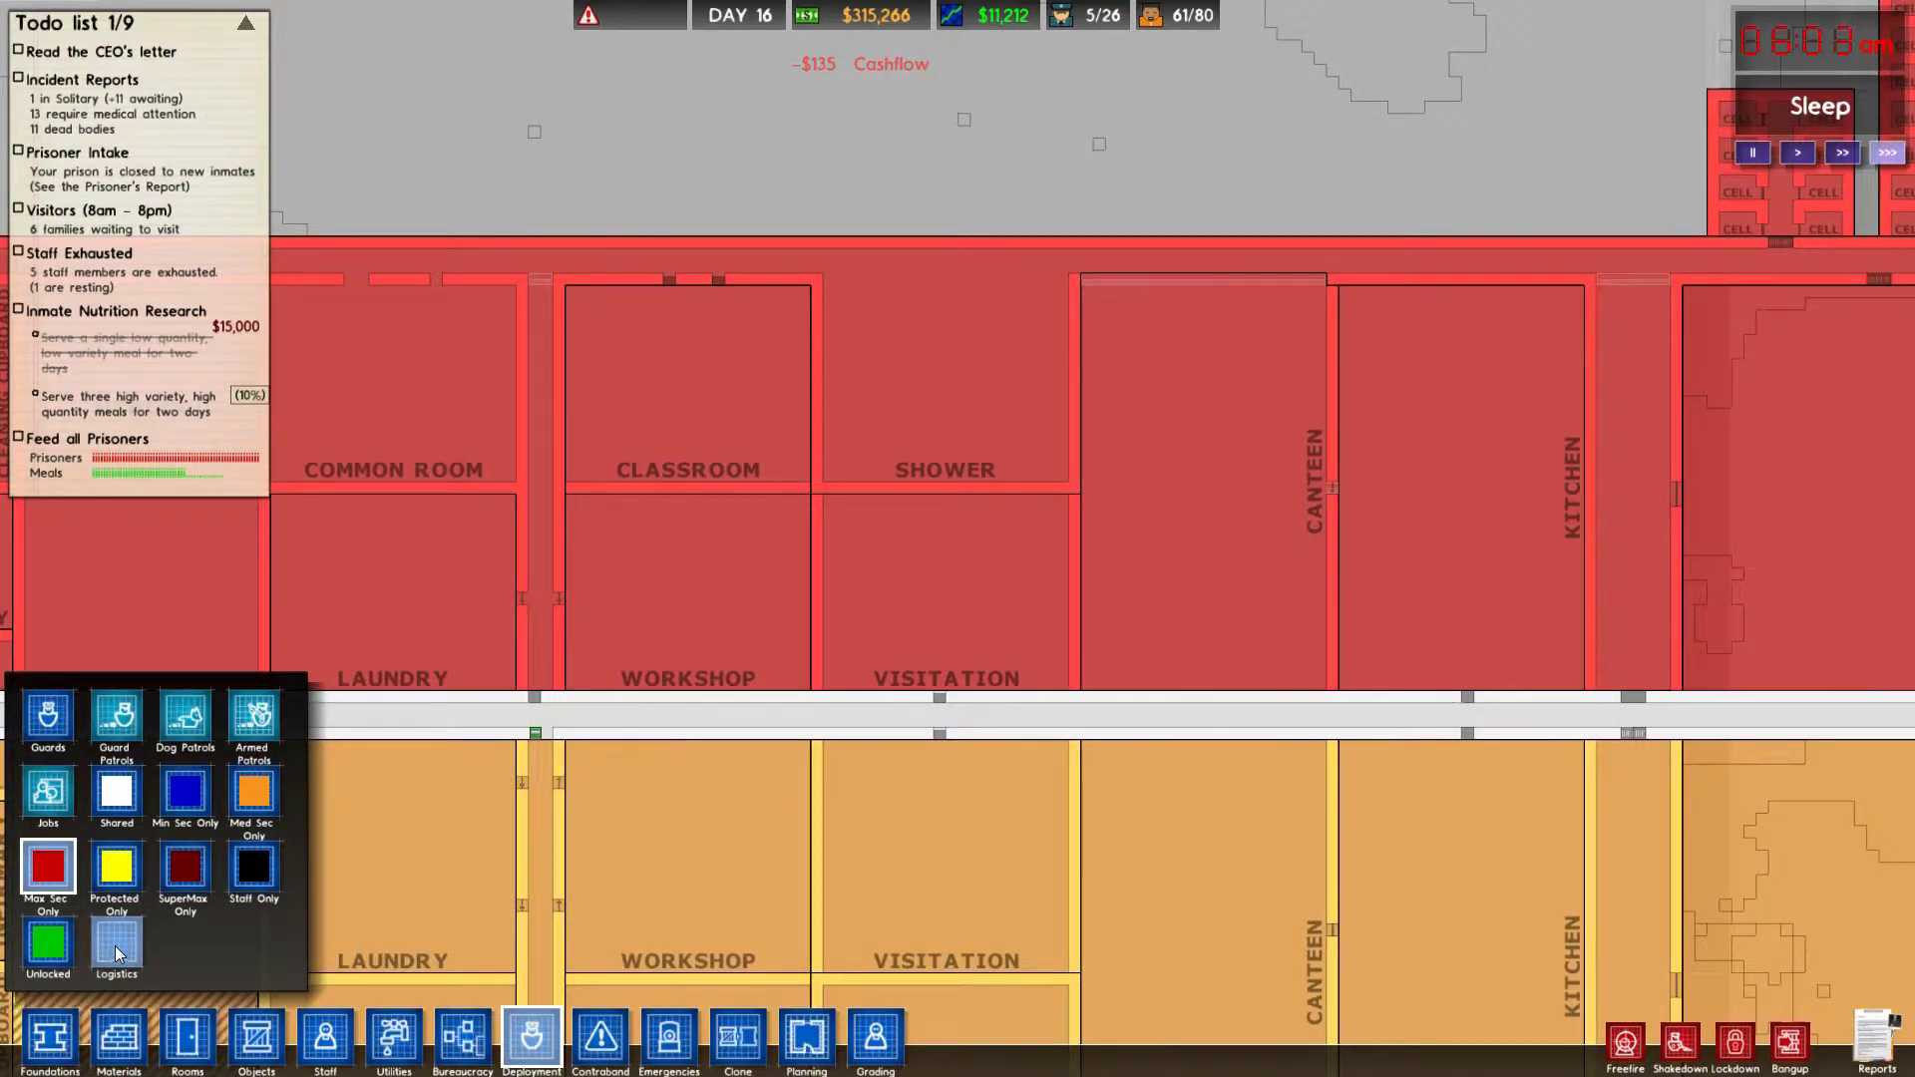
Add prisoner job slots to both Laundries, both Workshops and the lower kitchen.
left_click(48, 793)
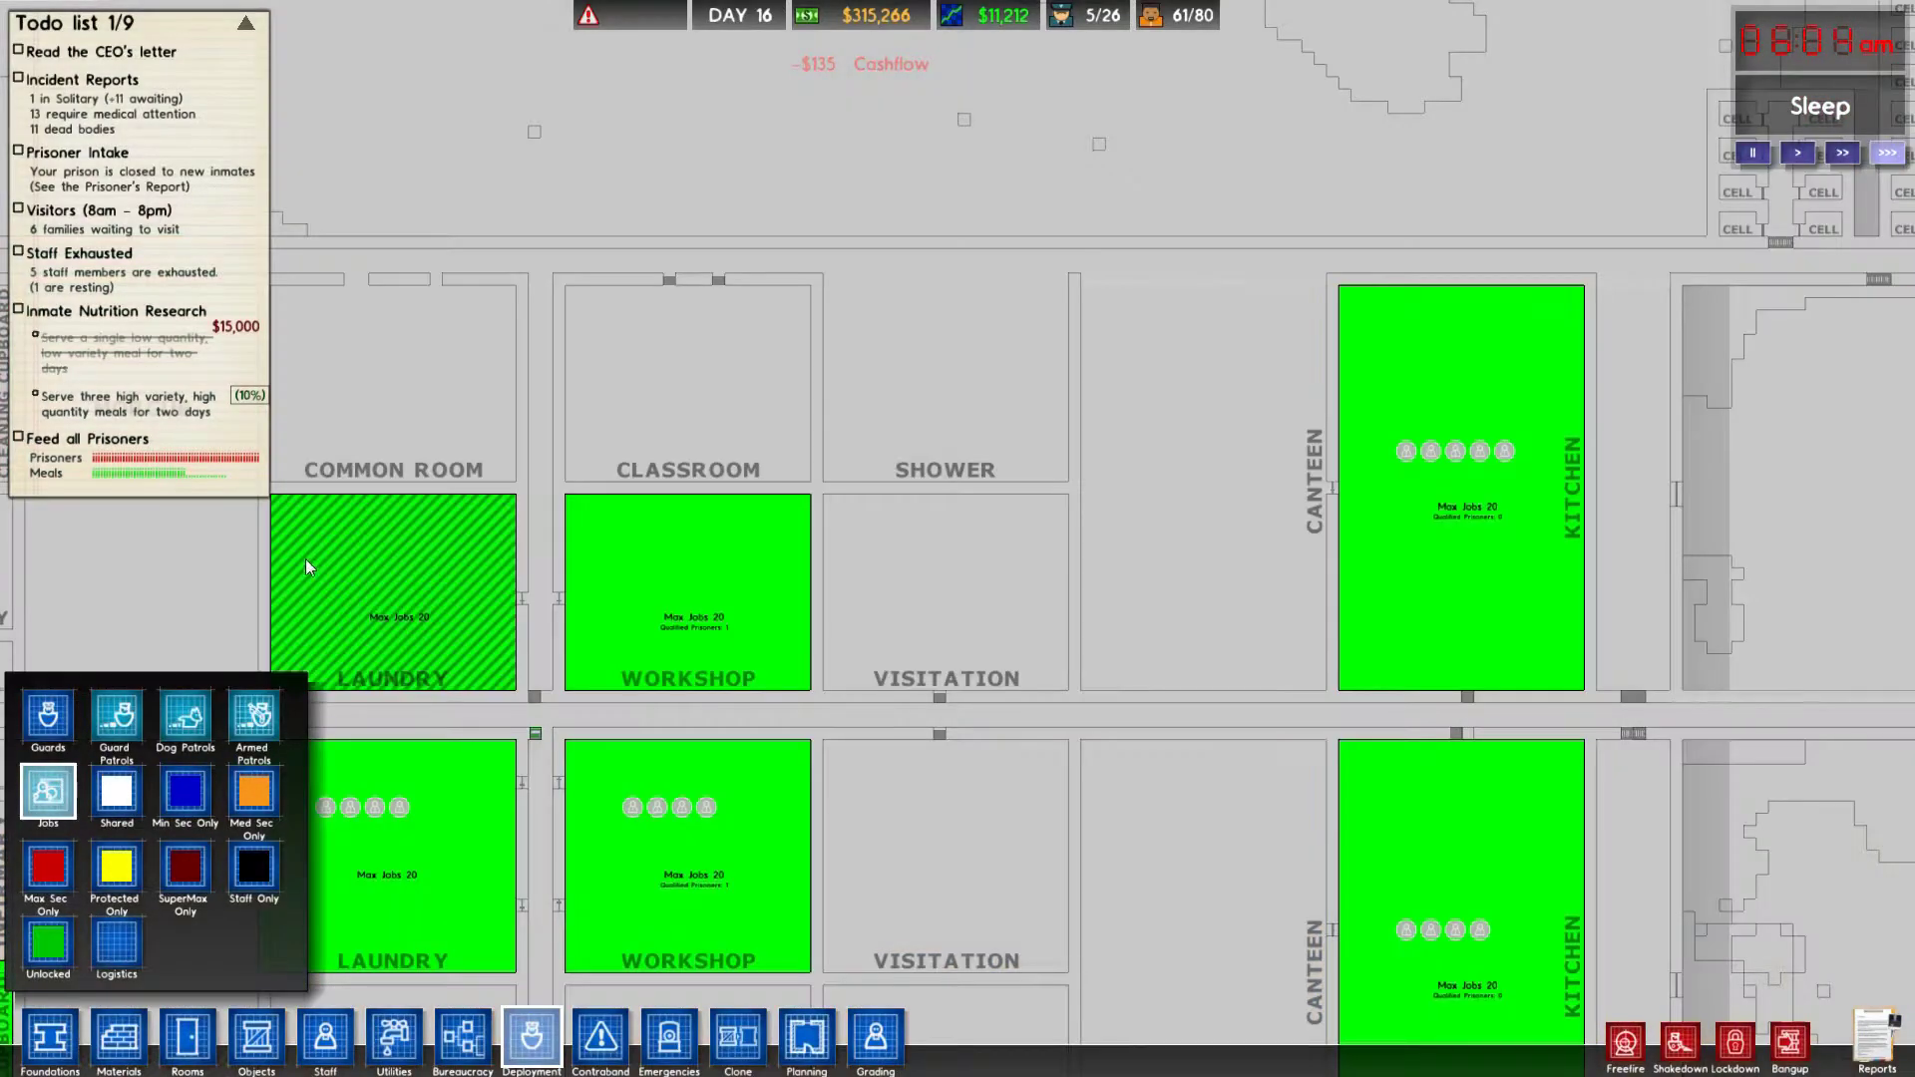
key("Left")
left_click(573, 560)
left_click(573, 561)
left_click(574, 559)
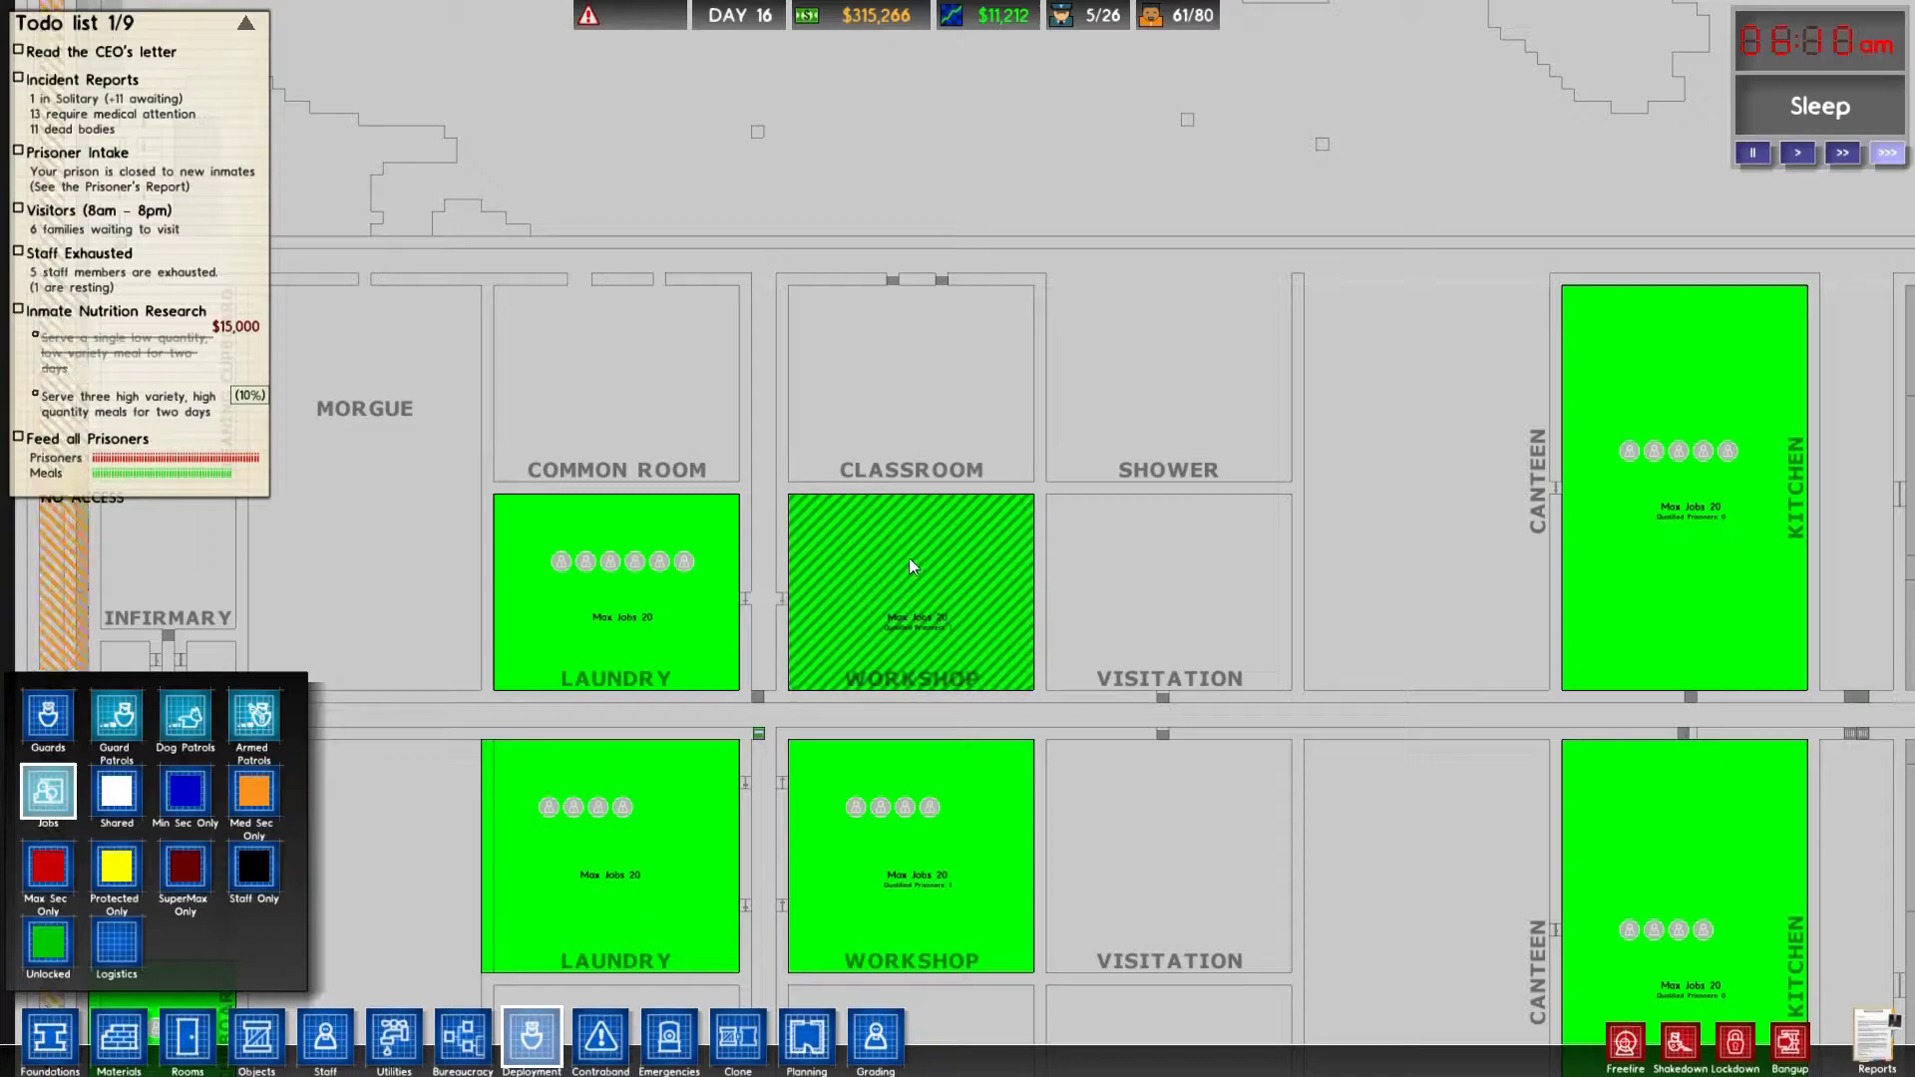
scroll(909, 558, "up", 3)
scroll(893, 559, "up", 5)
scroll(885, 557, "up", 4)
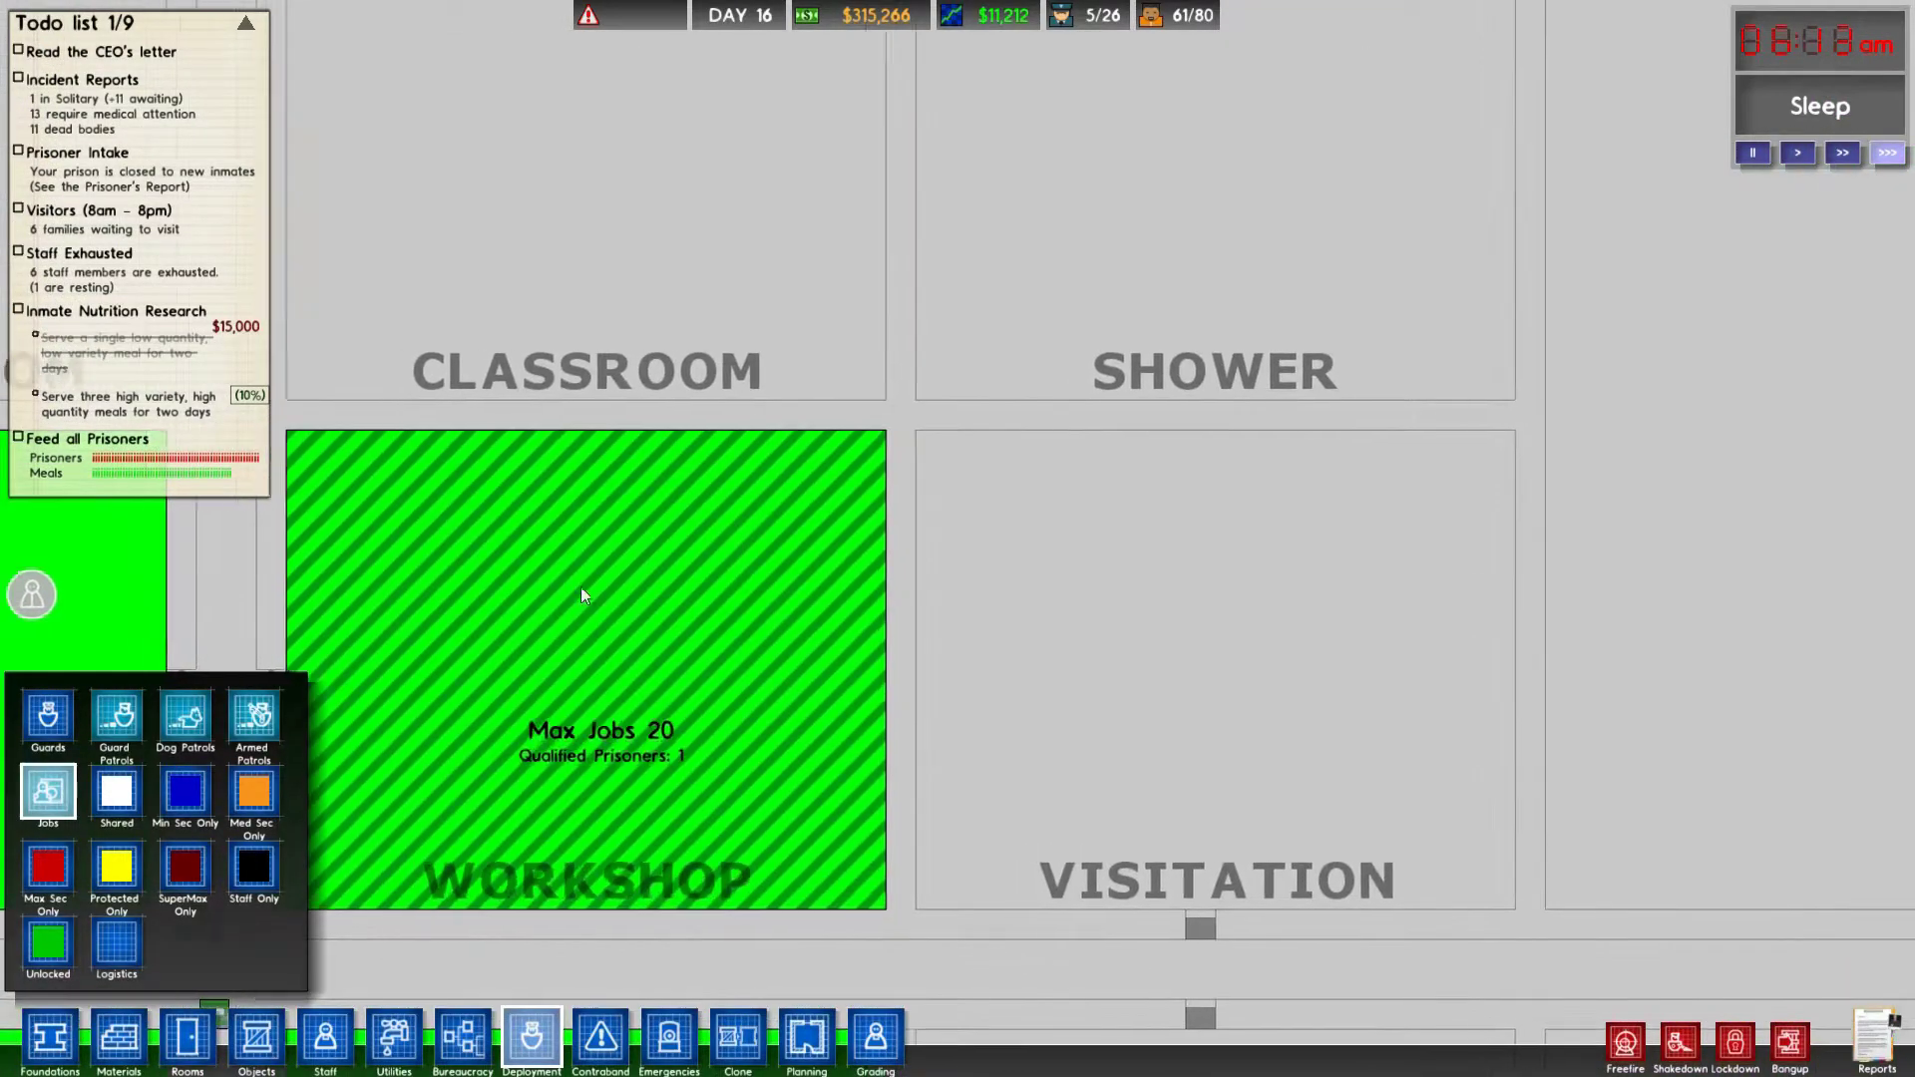
left_click(651, 547)
left_click(651, 546)
left_click(651, 547)
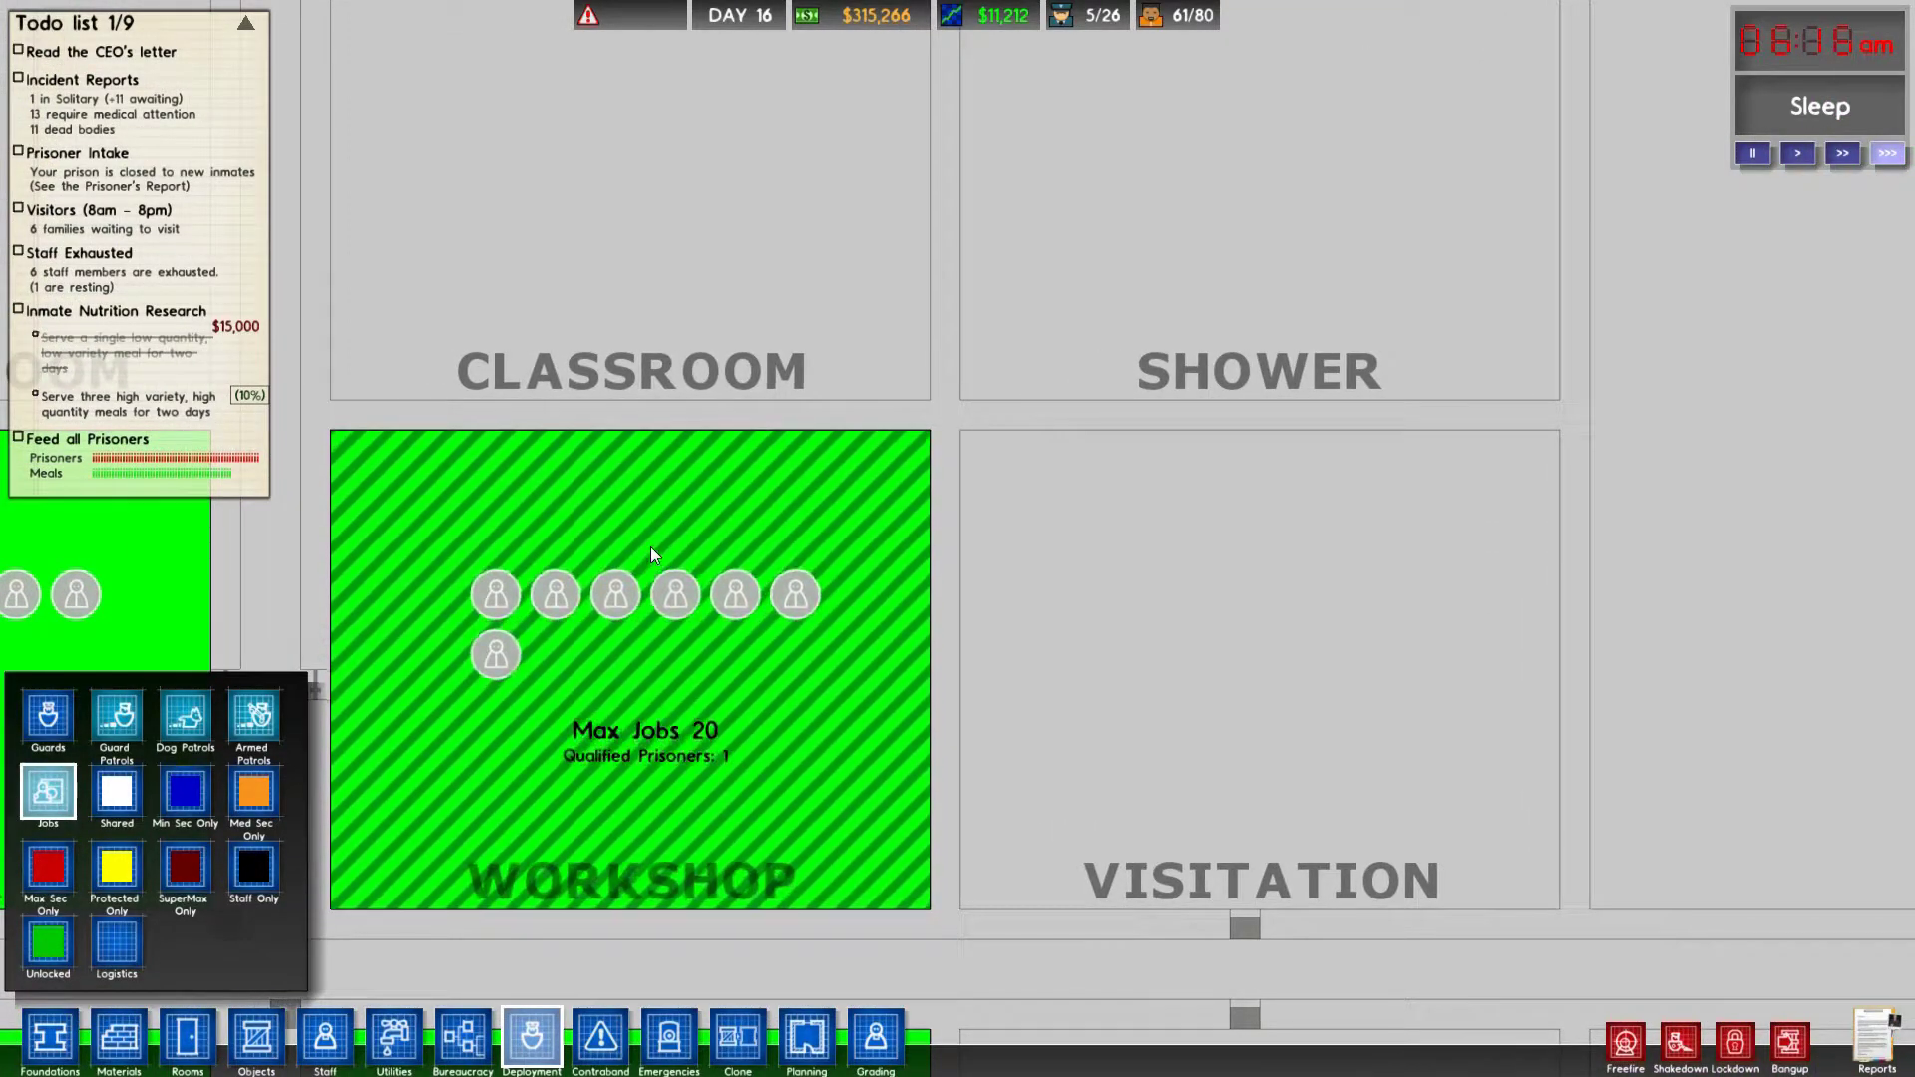
scroll(650, 546, "down", 5)
scroll(652, 547, "down", 4)
scroll(648, 543, "down", 1)
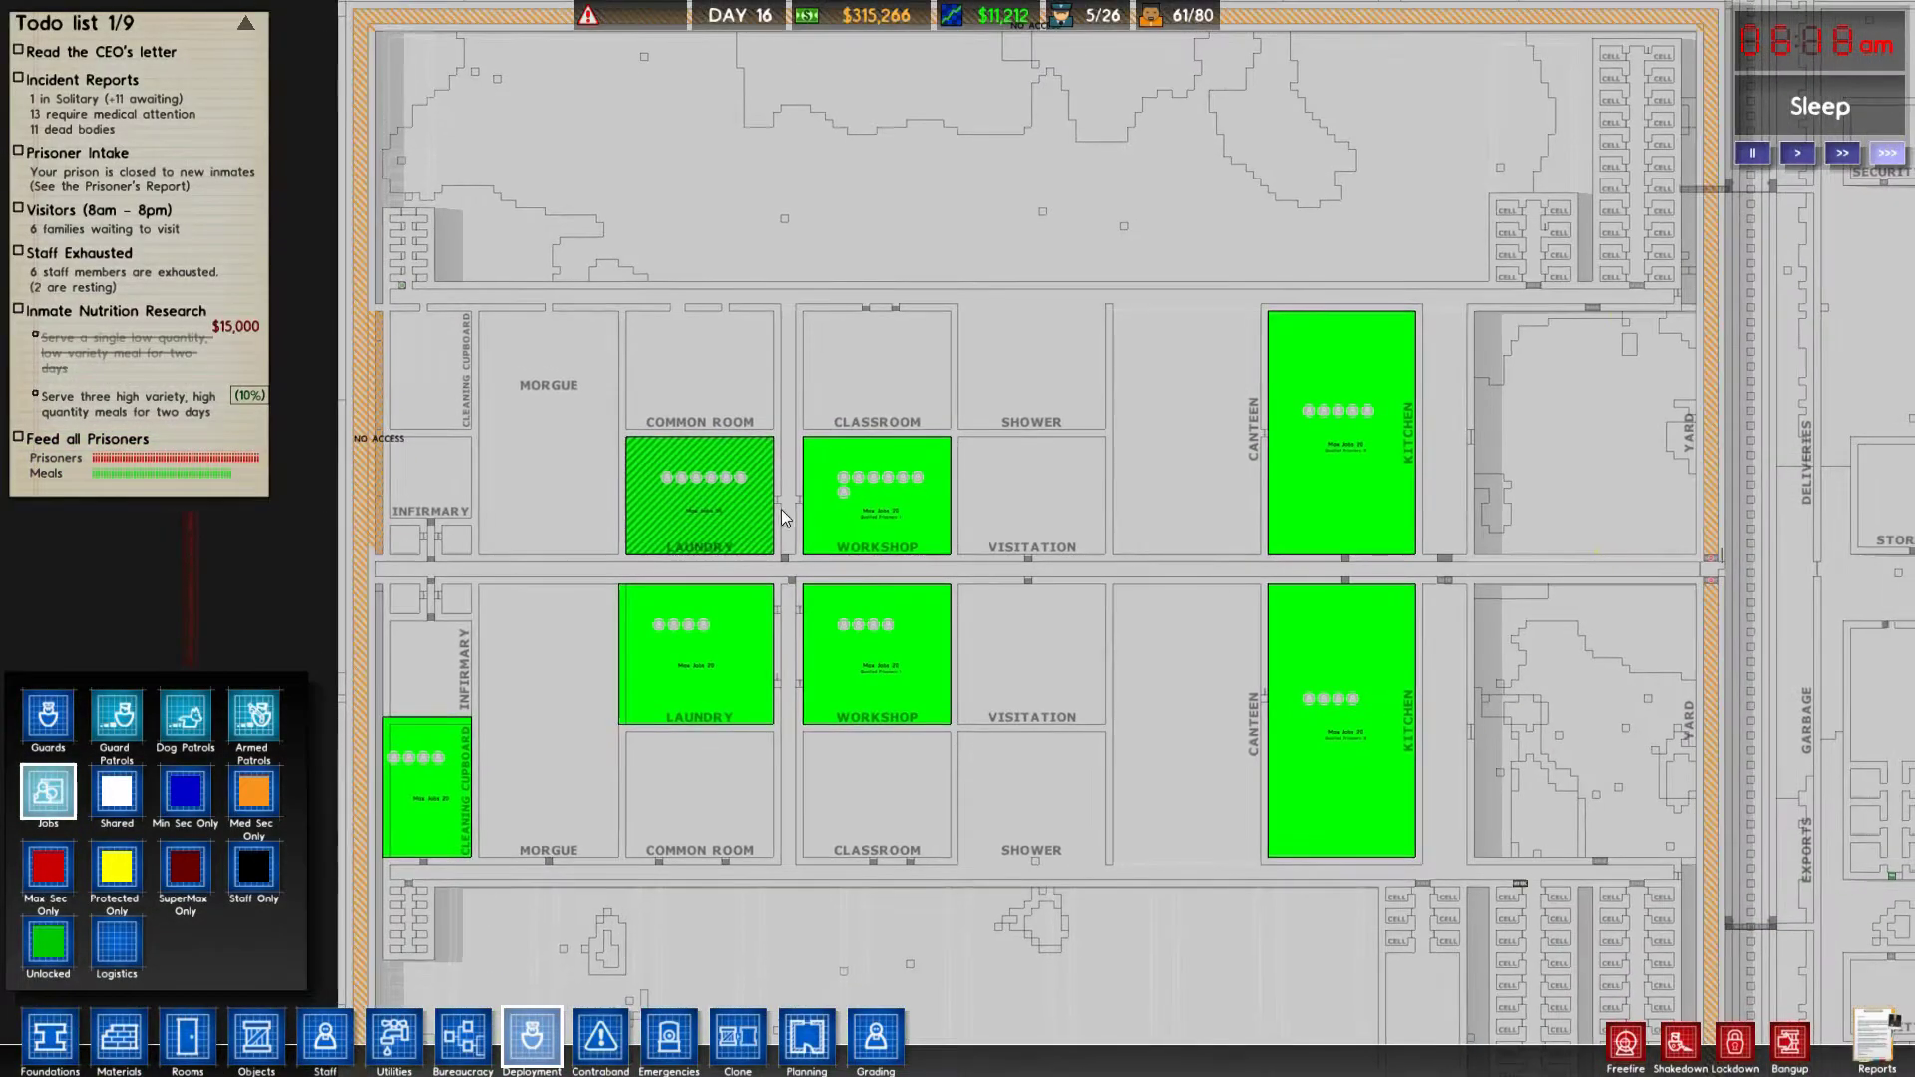
left_click(705, 635)
left_click(706, 634)
left_click(899, 652)
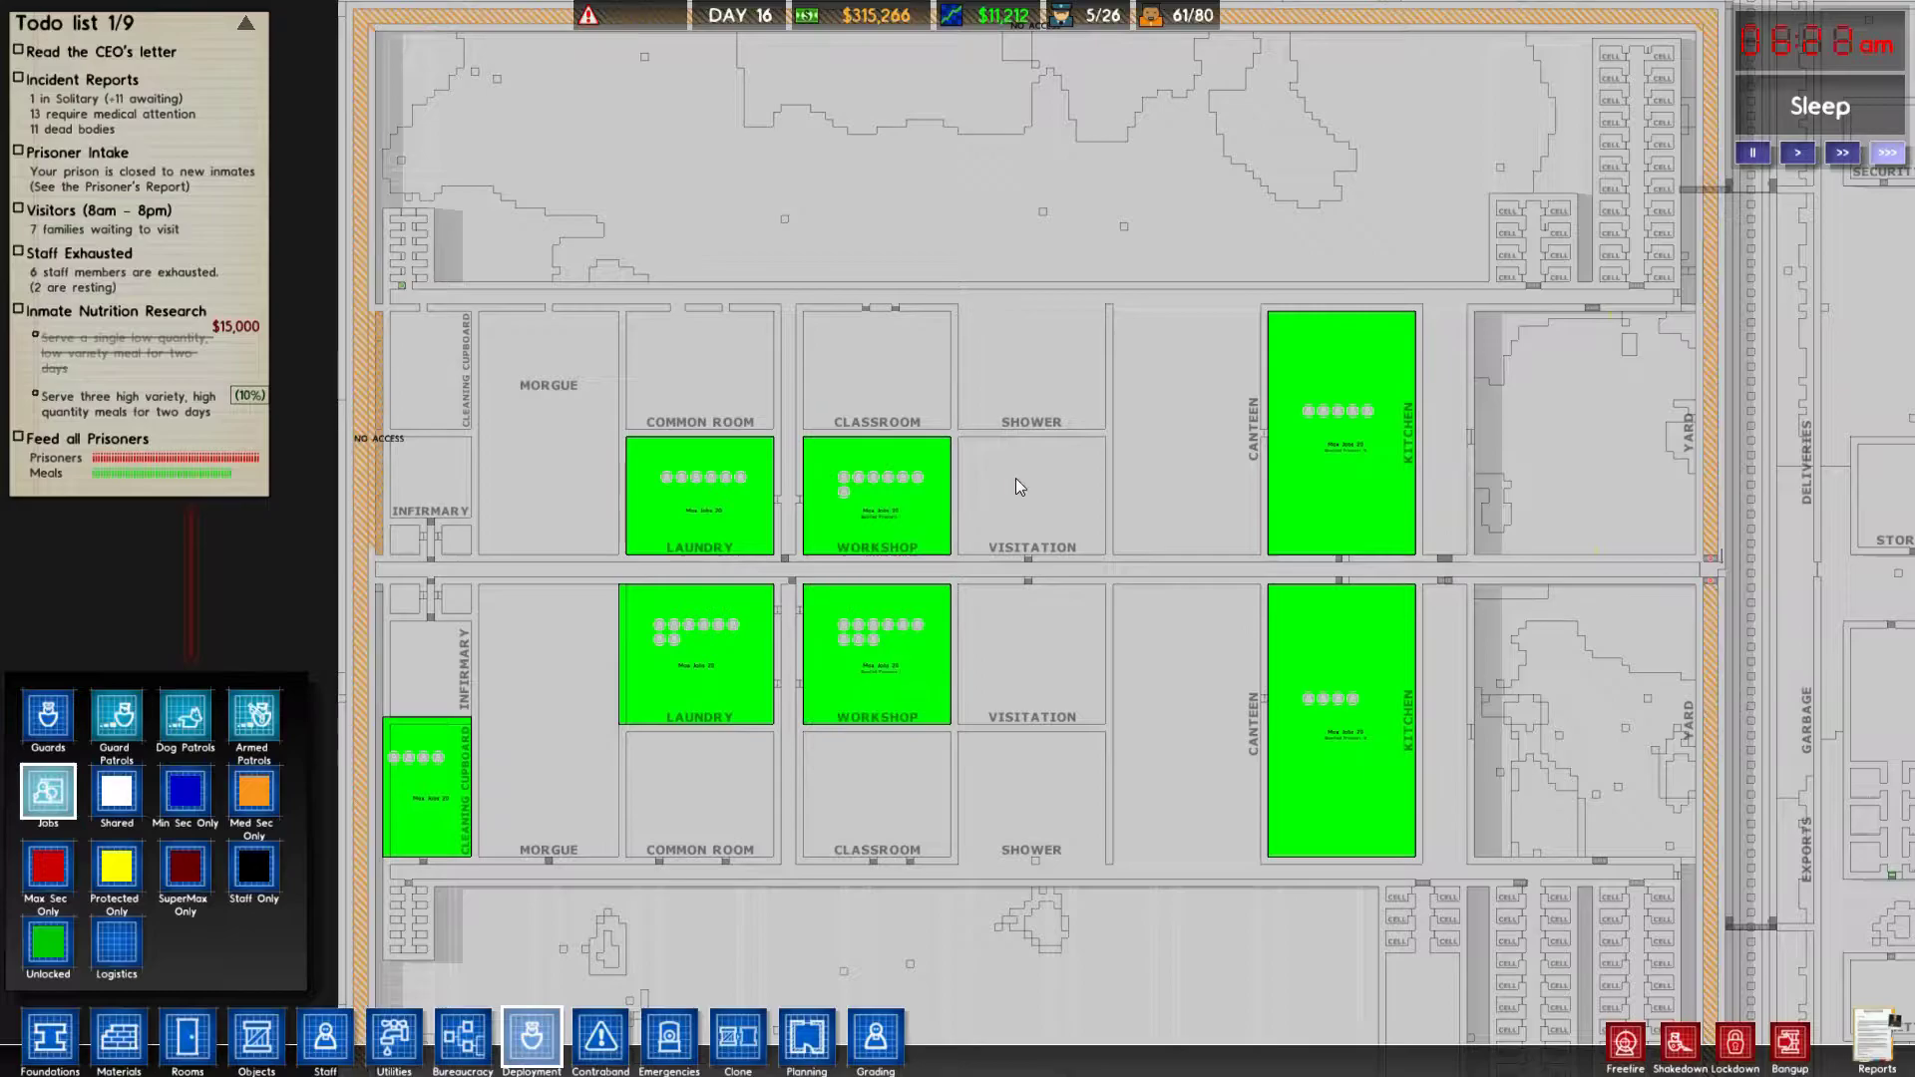
left_click(1341, 698)
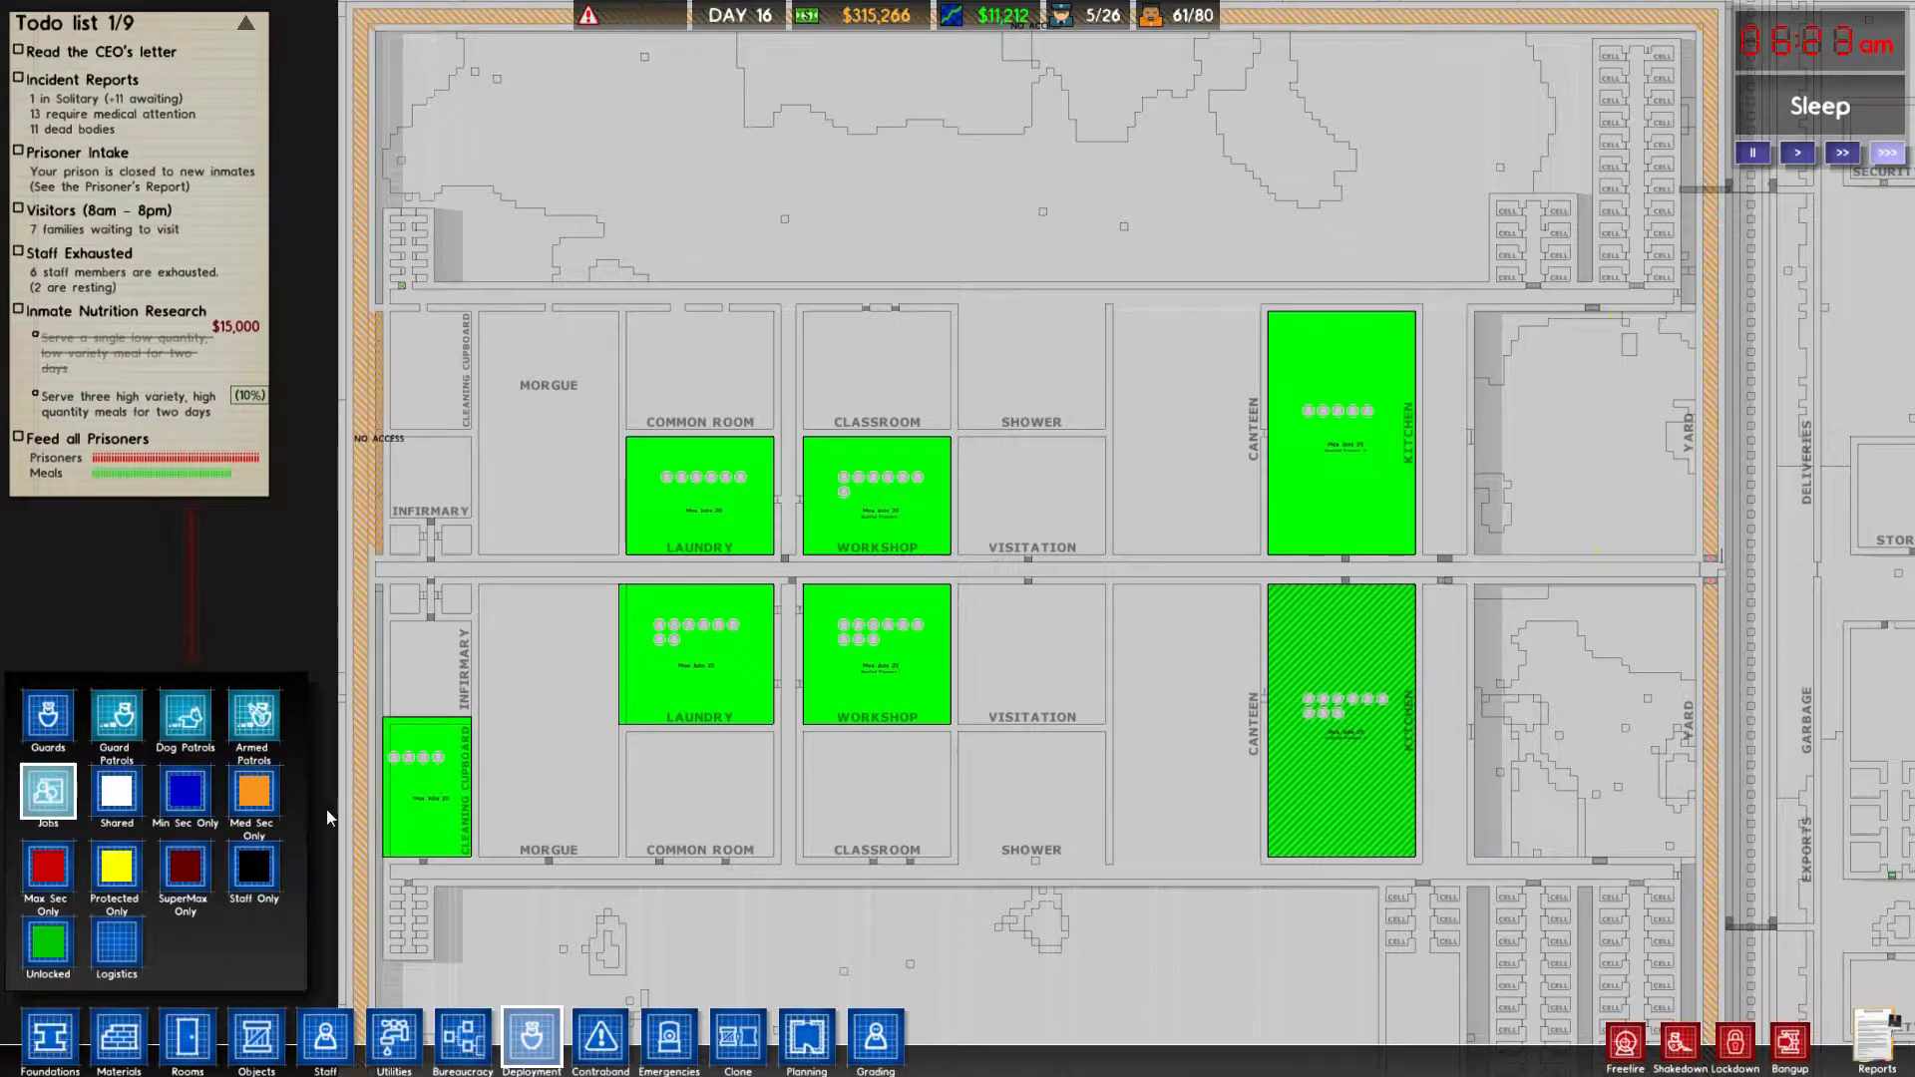
left_click(1342, 697)
left_click(1340, 698)
Leave deployment and order a door on the cleaning cupboard's top wall.
key("Left")
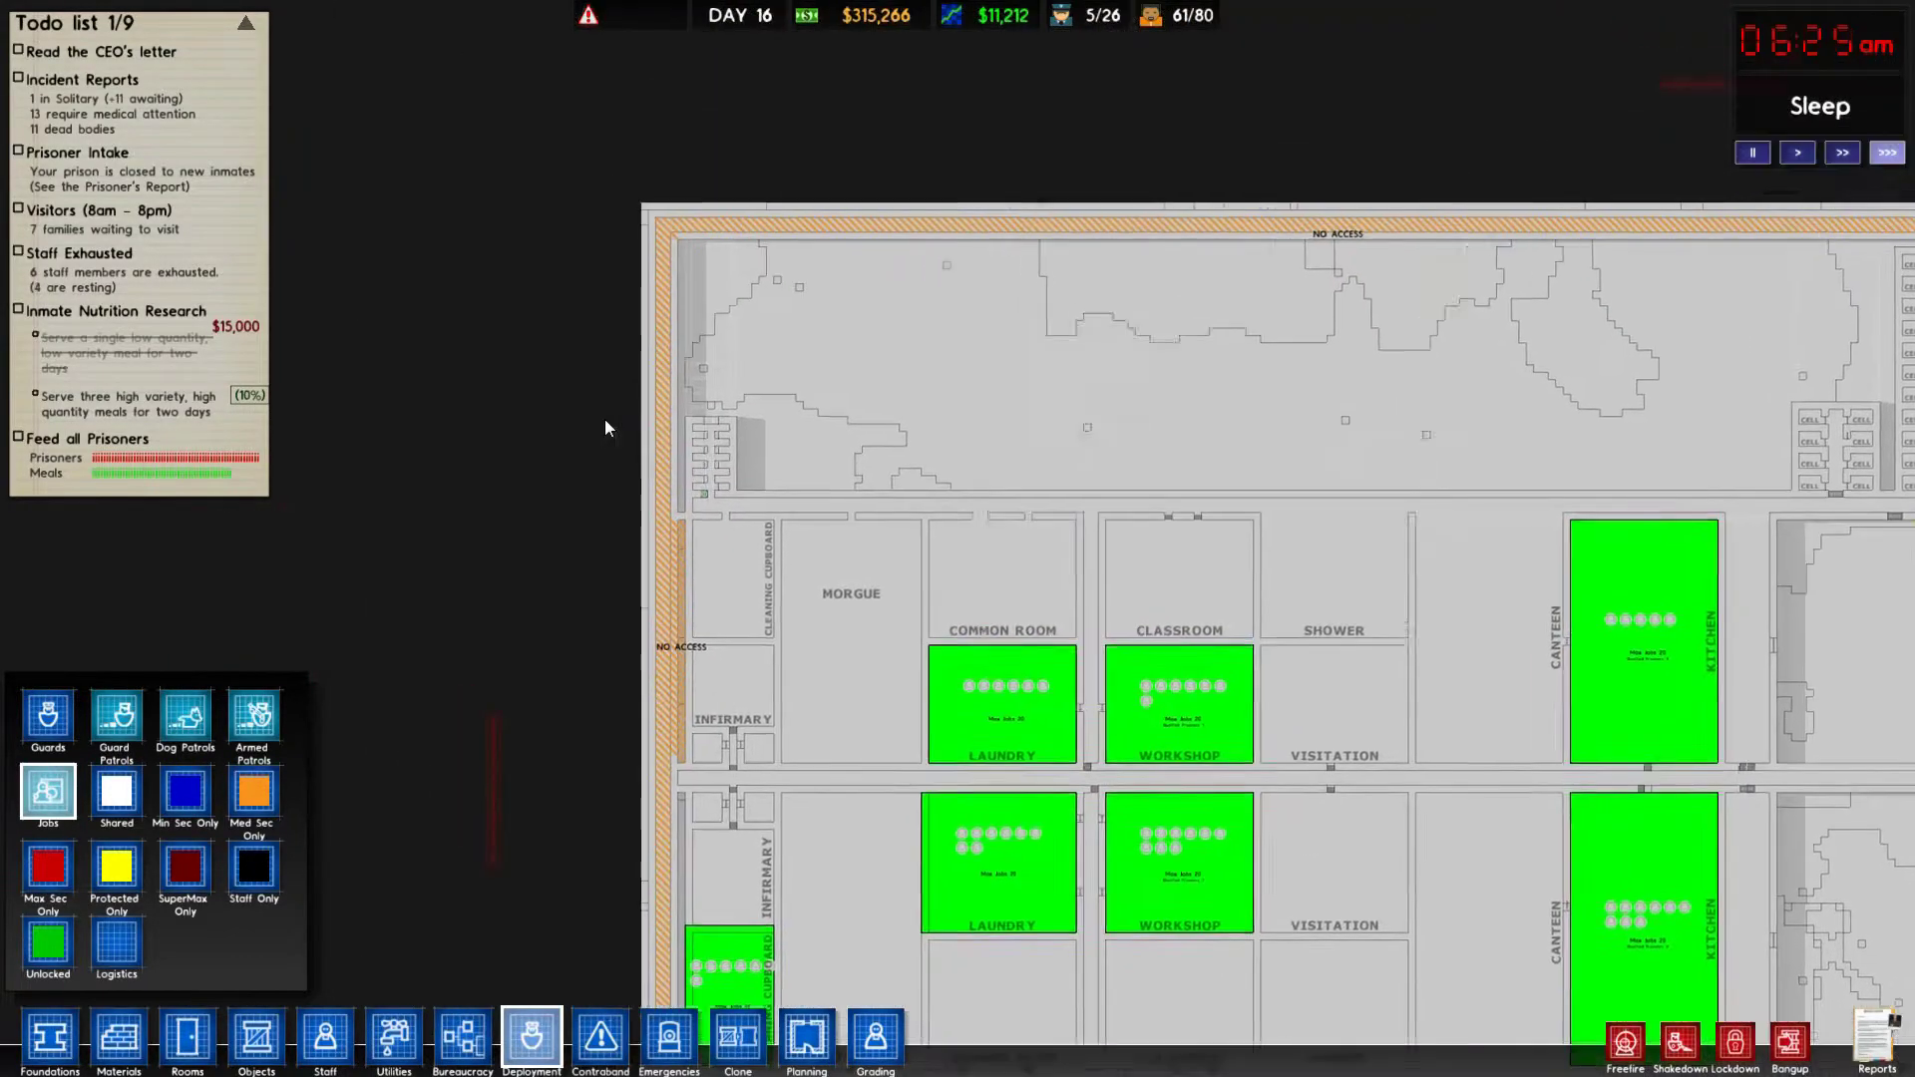
scroll(606, 420, "up", 5)
scroll(645, 629, "up", 2)
key("Escape")
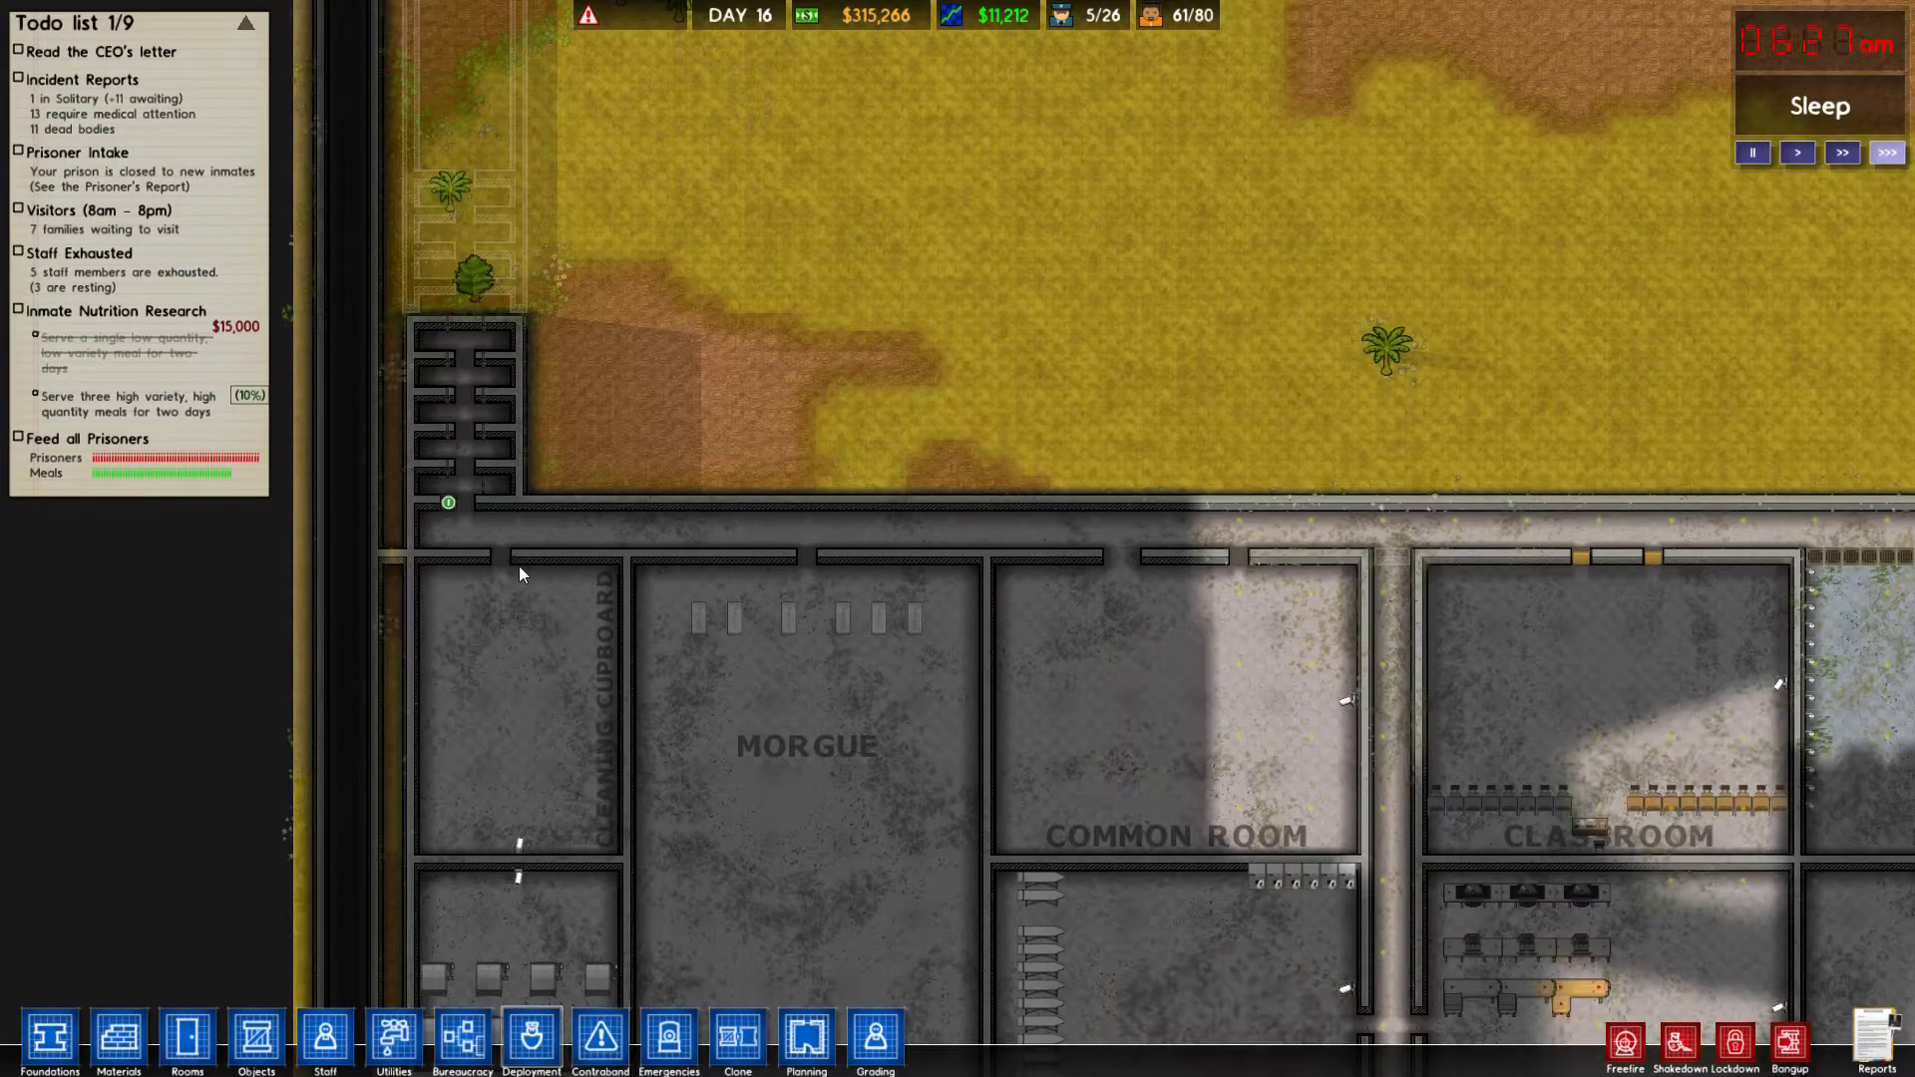
scroll(506, 575, "up", 3)
scroll(507, 576, "up", 2)
key("Left")
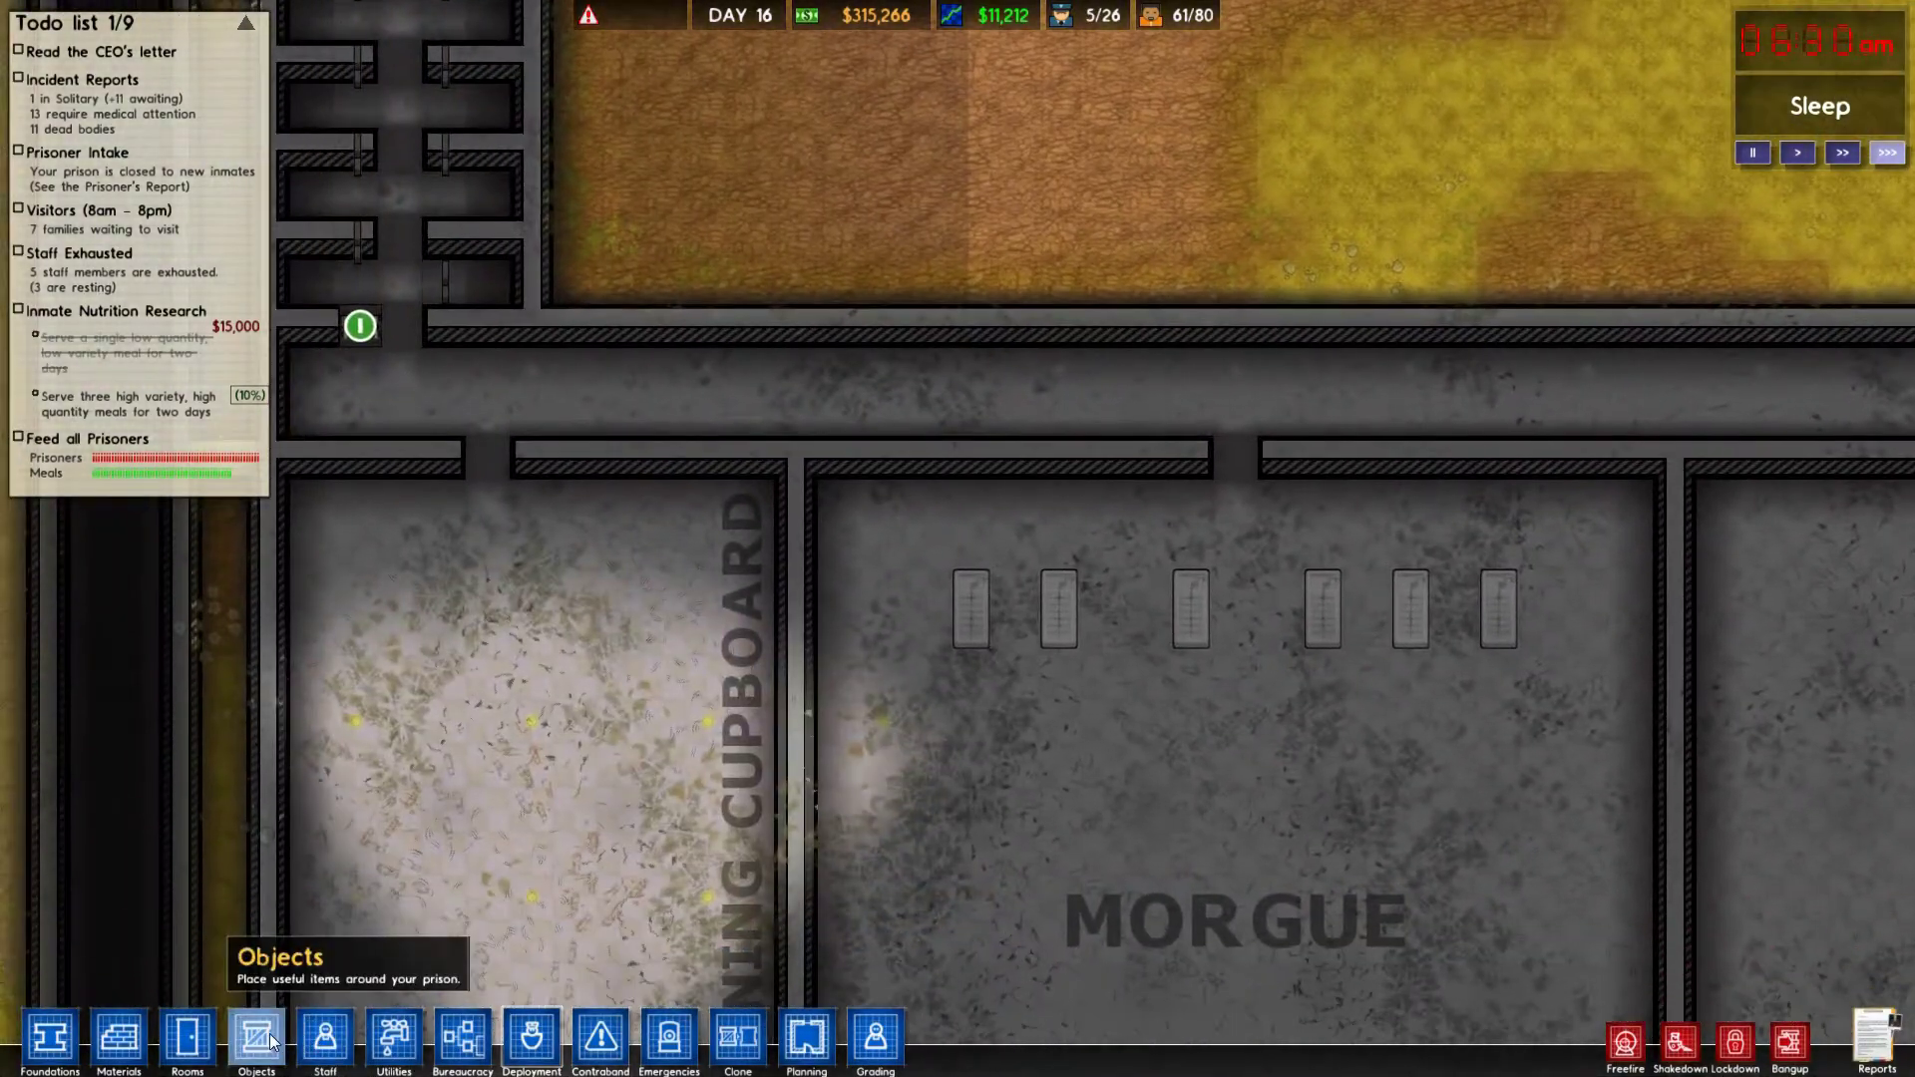
left_click(277, 1043)
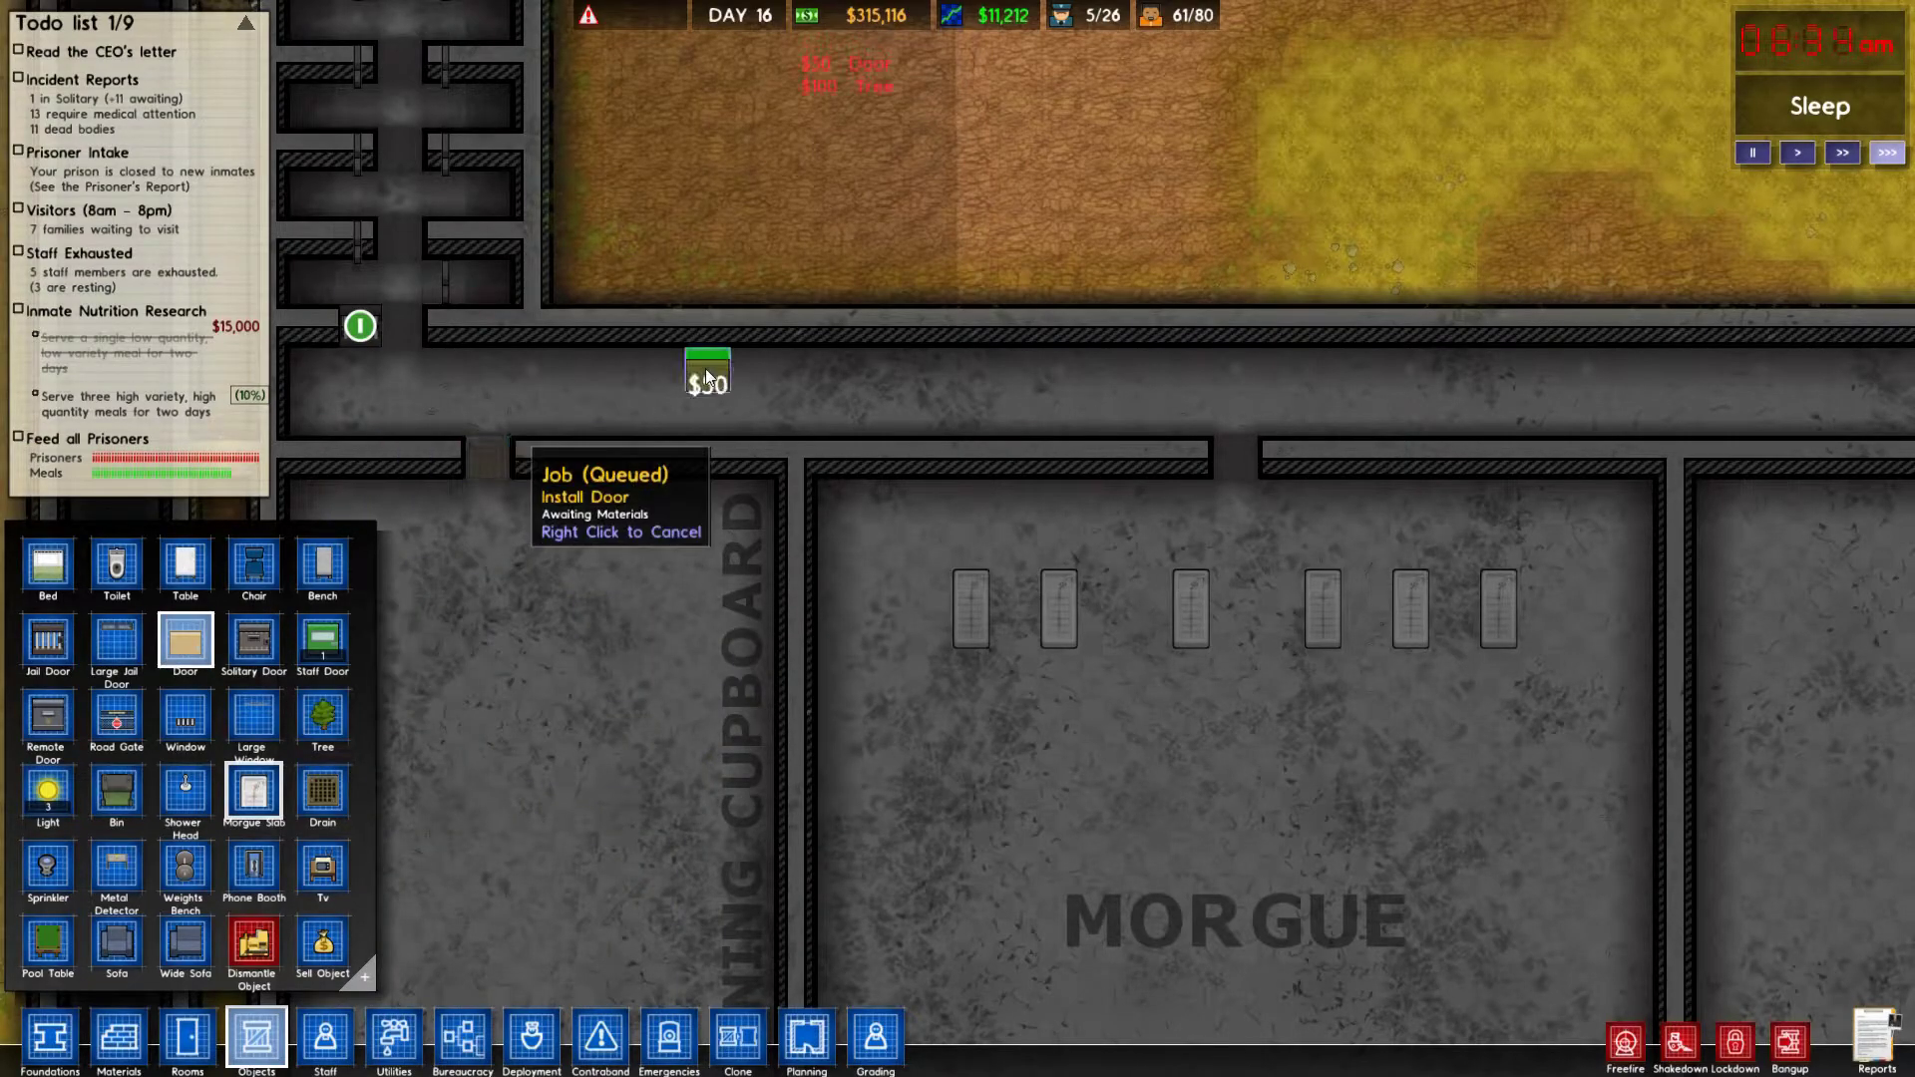
scroll(703, 382, "down", 3)
right_click(707, 432)
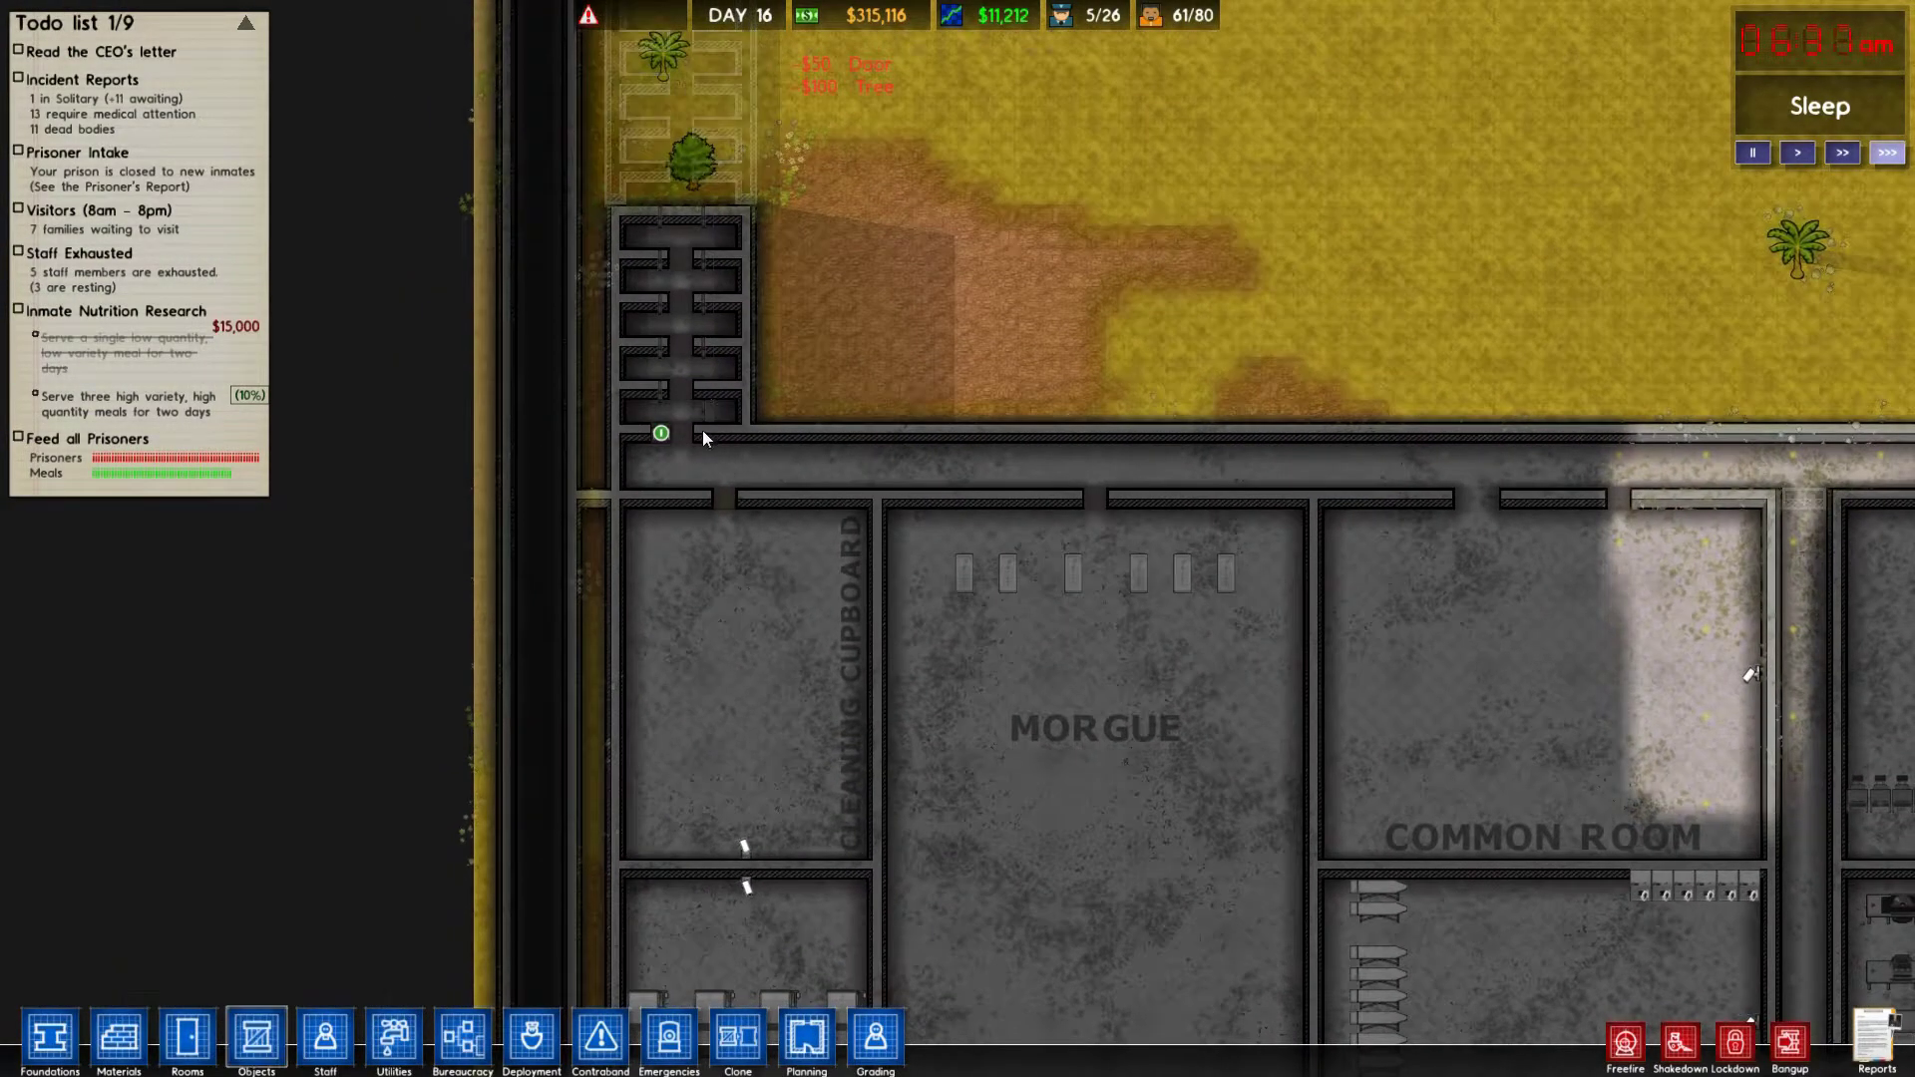
Switch the jail door by the cleaning cupboard to Normal mode.
left_click(660, 431)
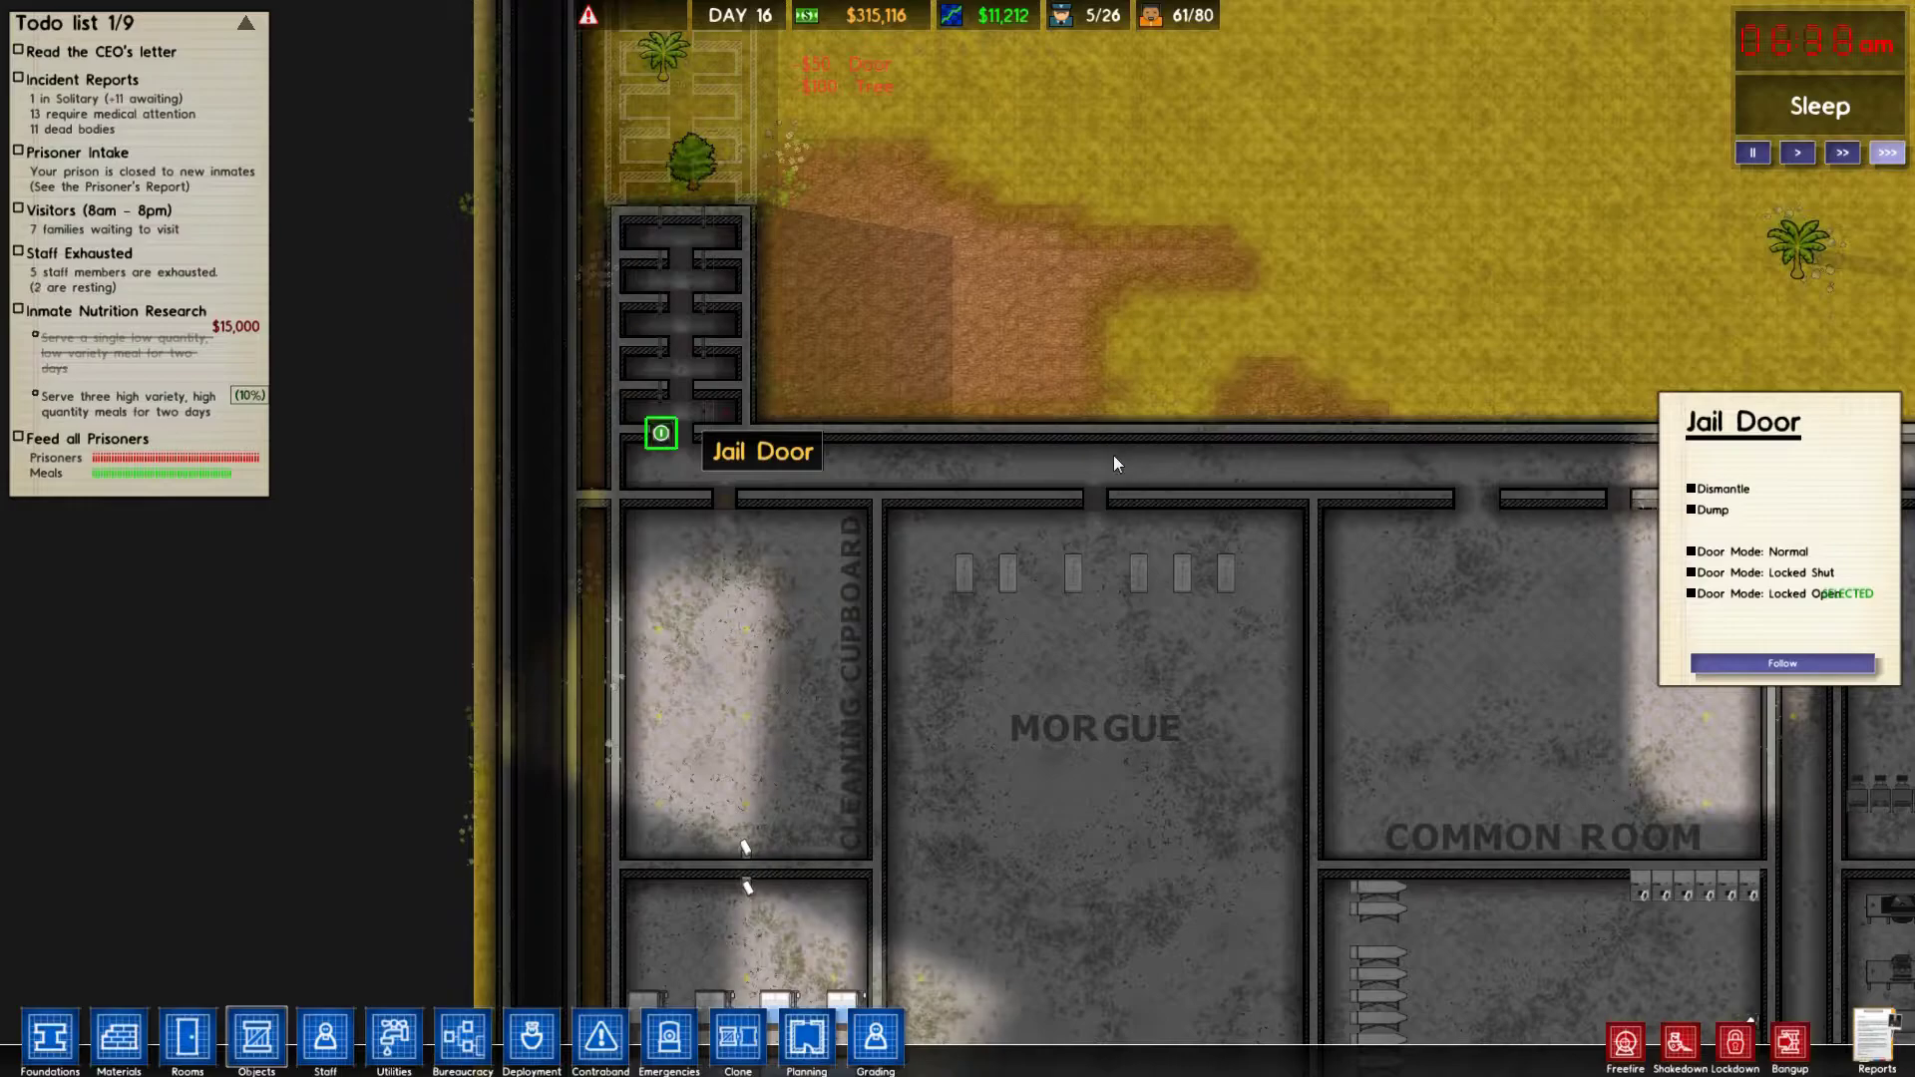
left_click(1736, 551)
scroll(1270, 517, "down", 4)
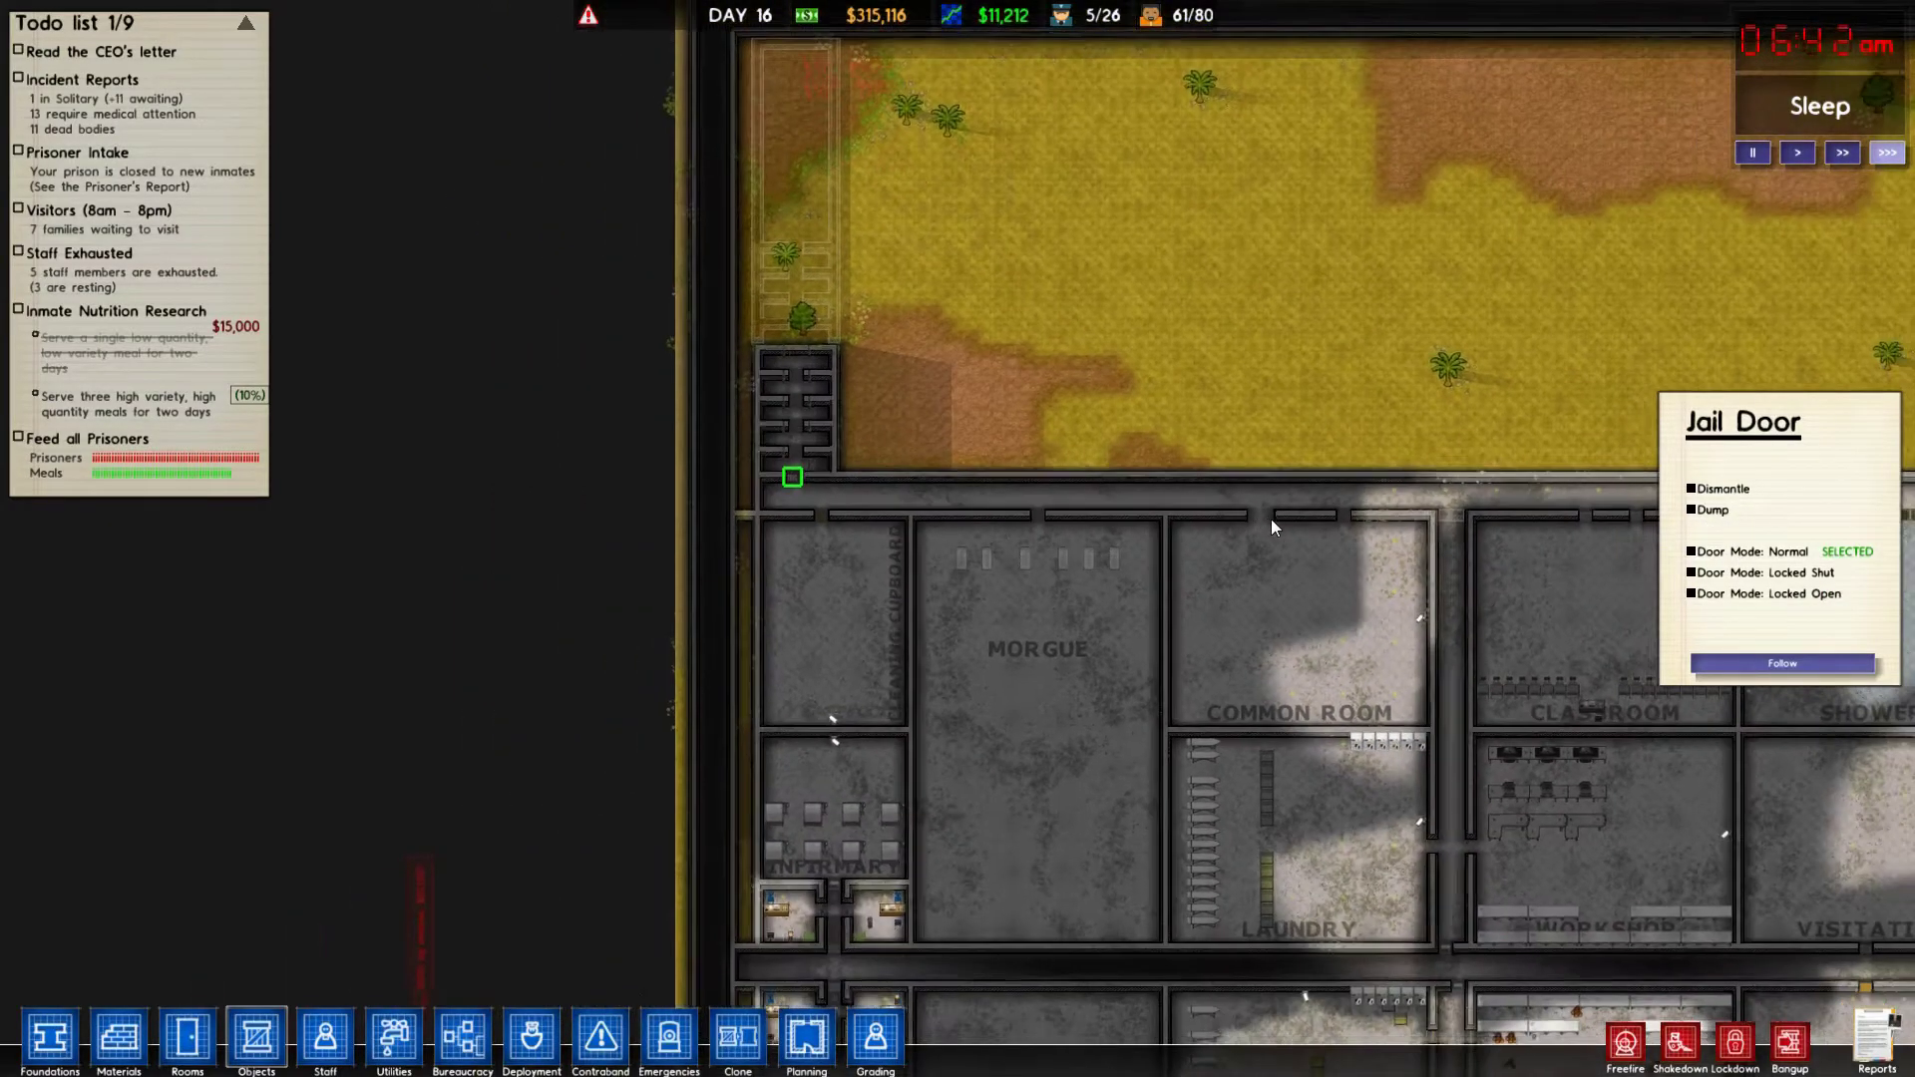
key("s")
key("s")
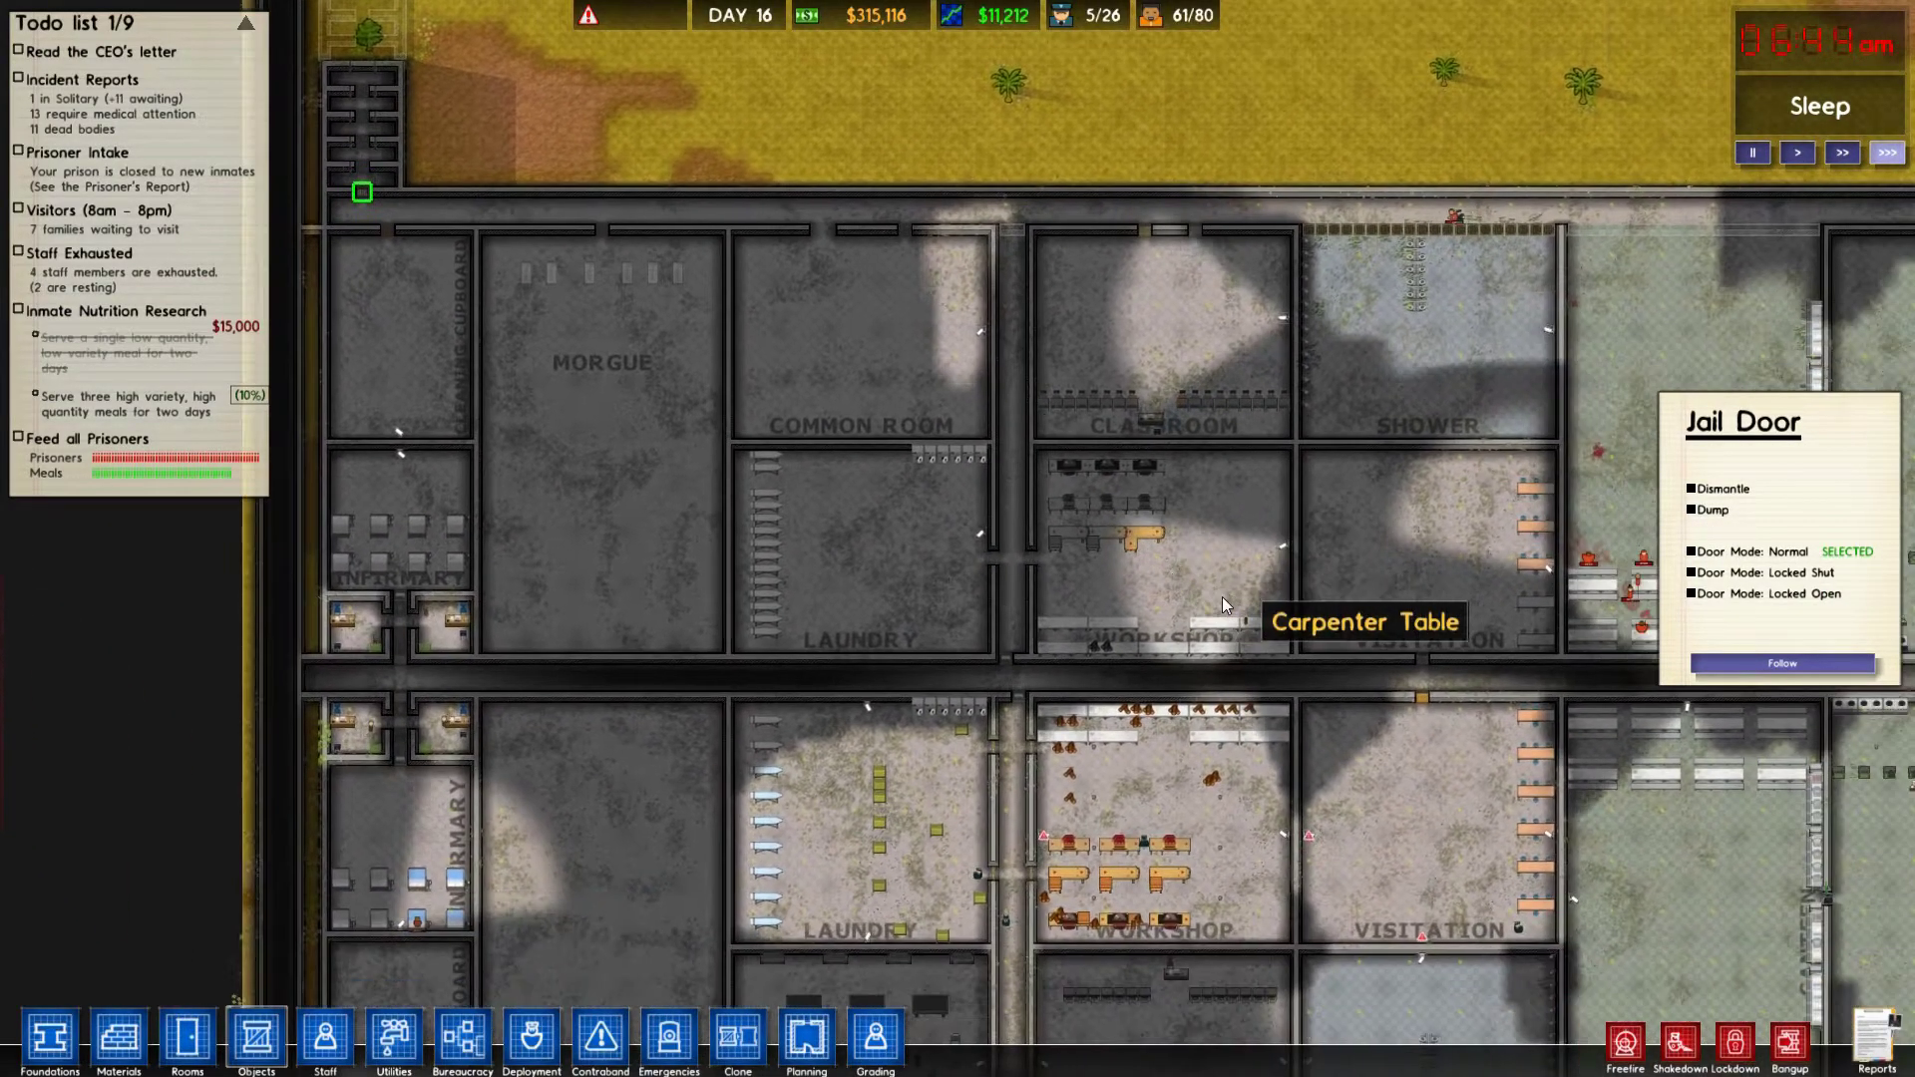
key("d")
key("d")
scroll(1213, 570, "up", 5)
scroll(1207, 556, "up", 3)
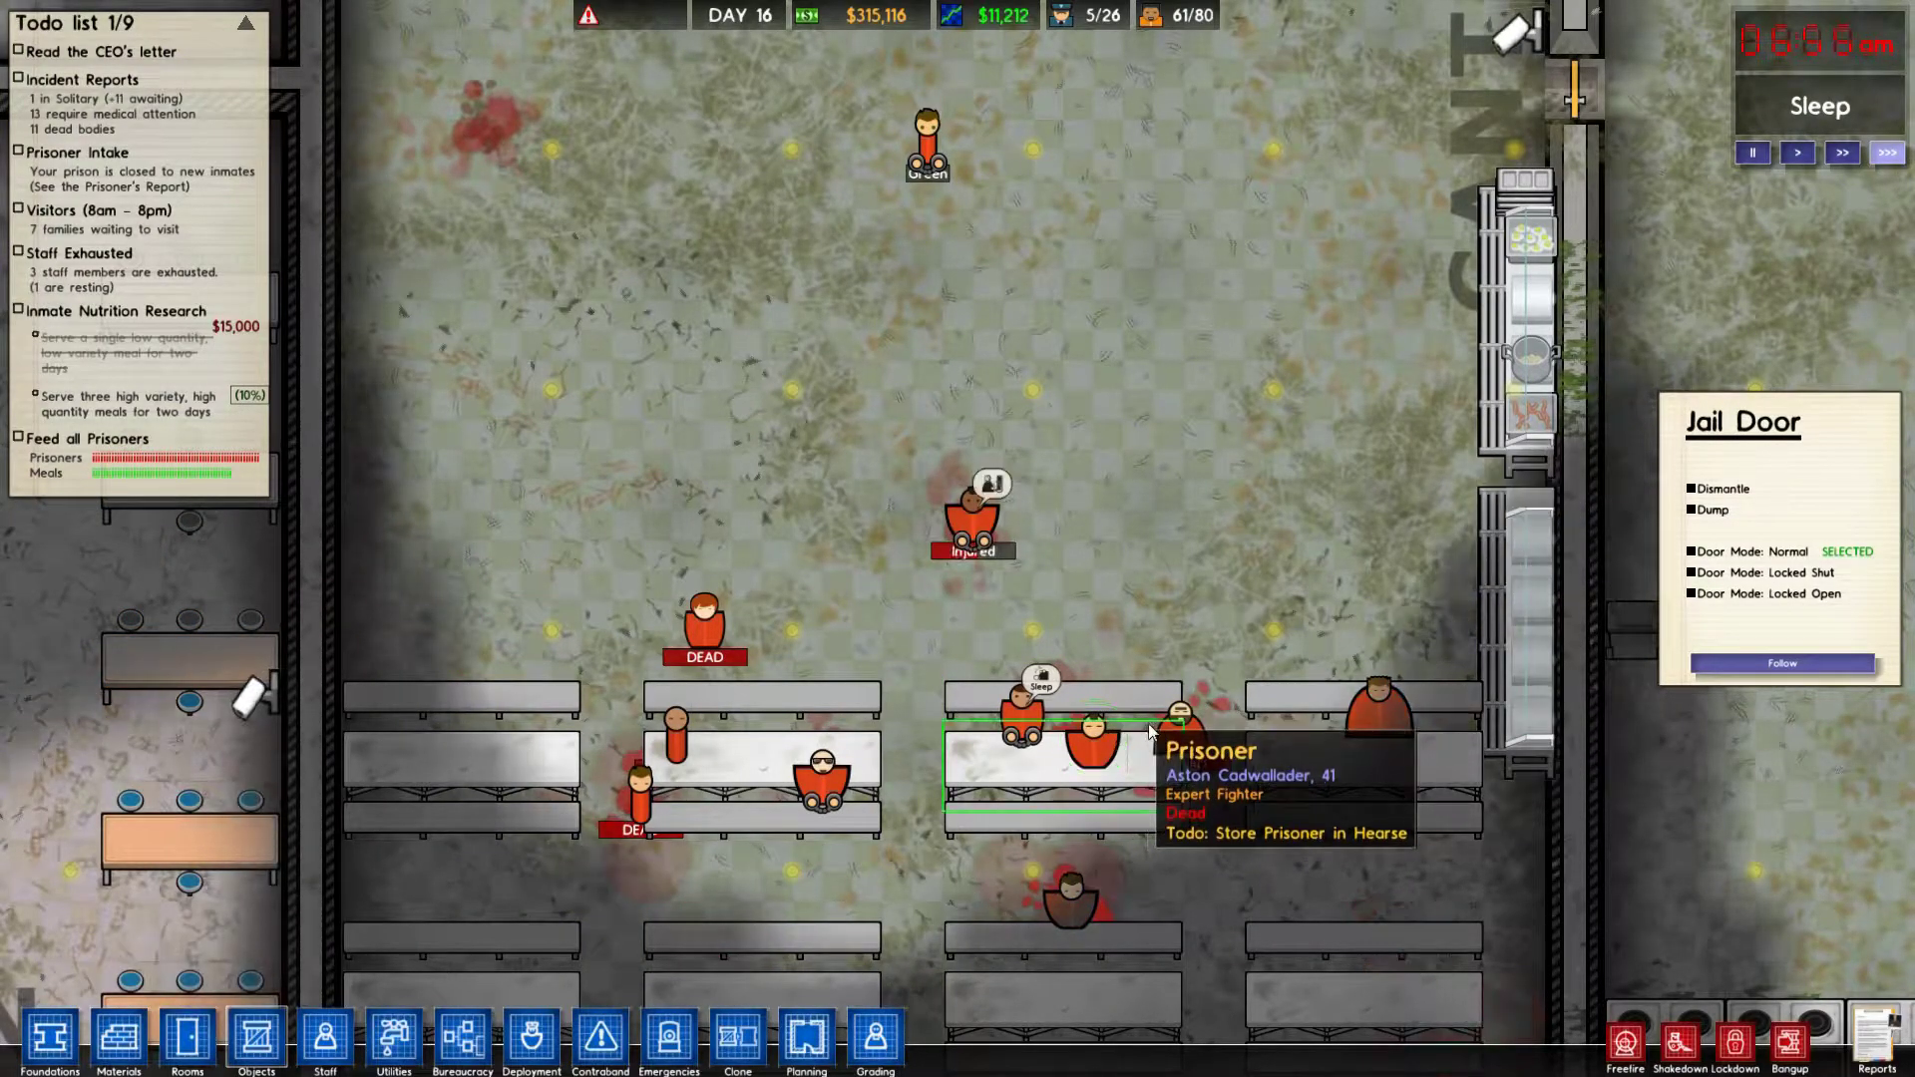
Close the jail door panel and pan down toward the kitchen.
key("d")
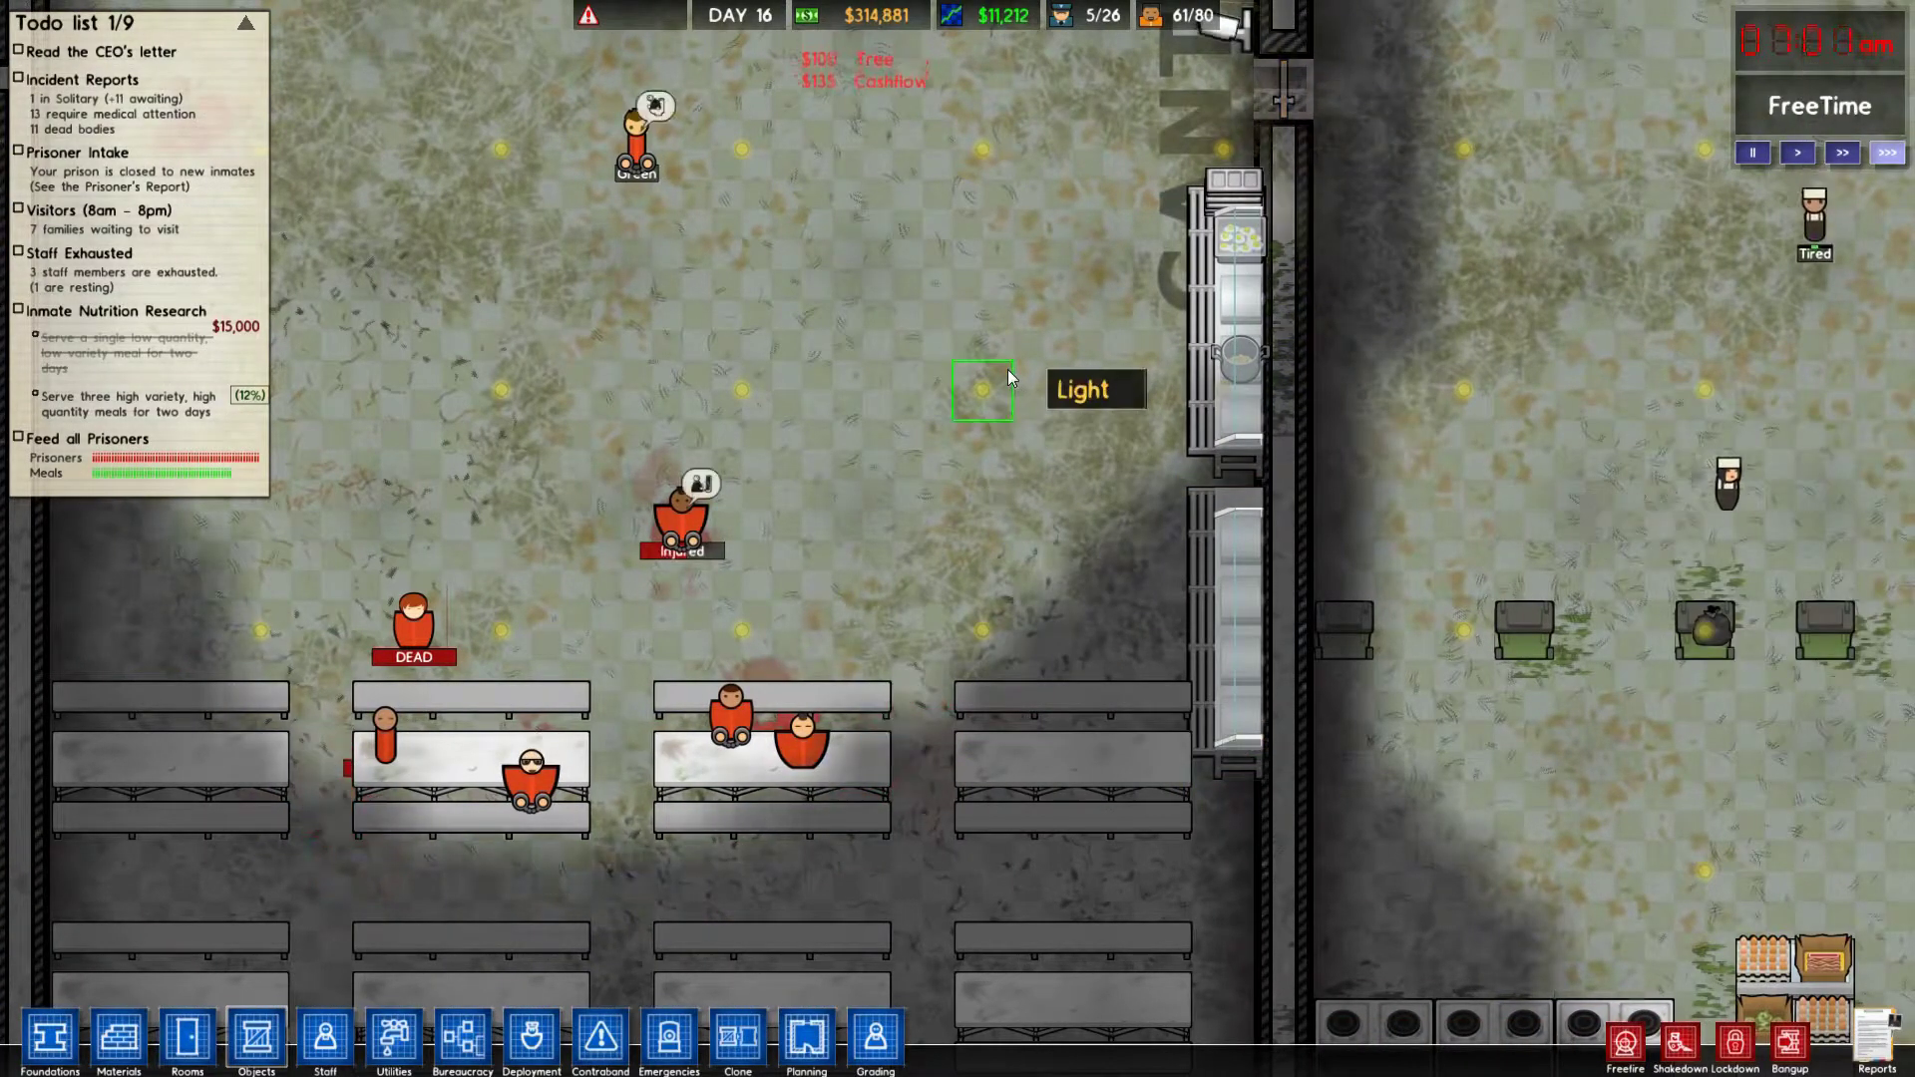
key("Escape")
key("Escape")
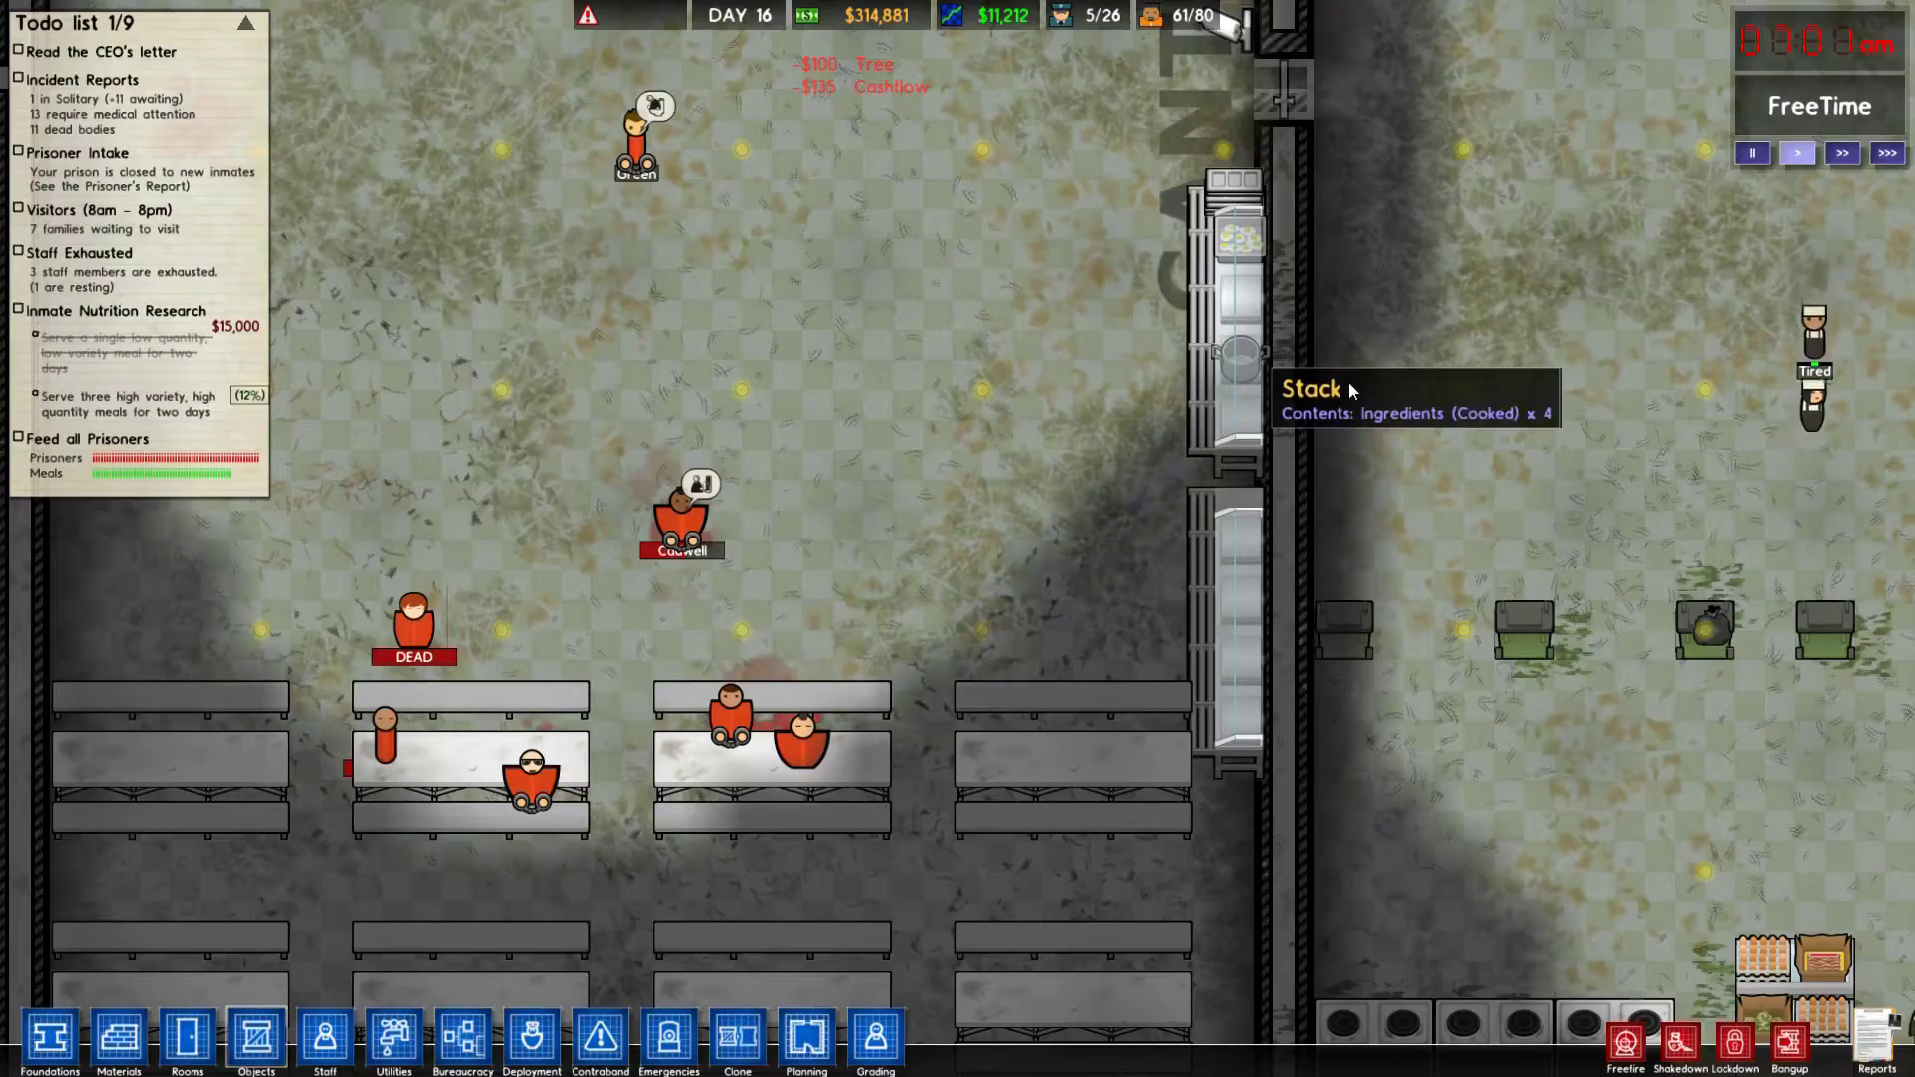
key("s")
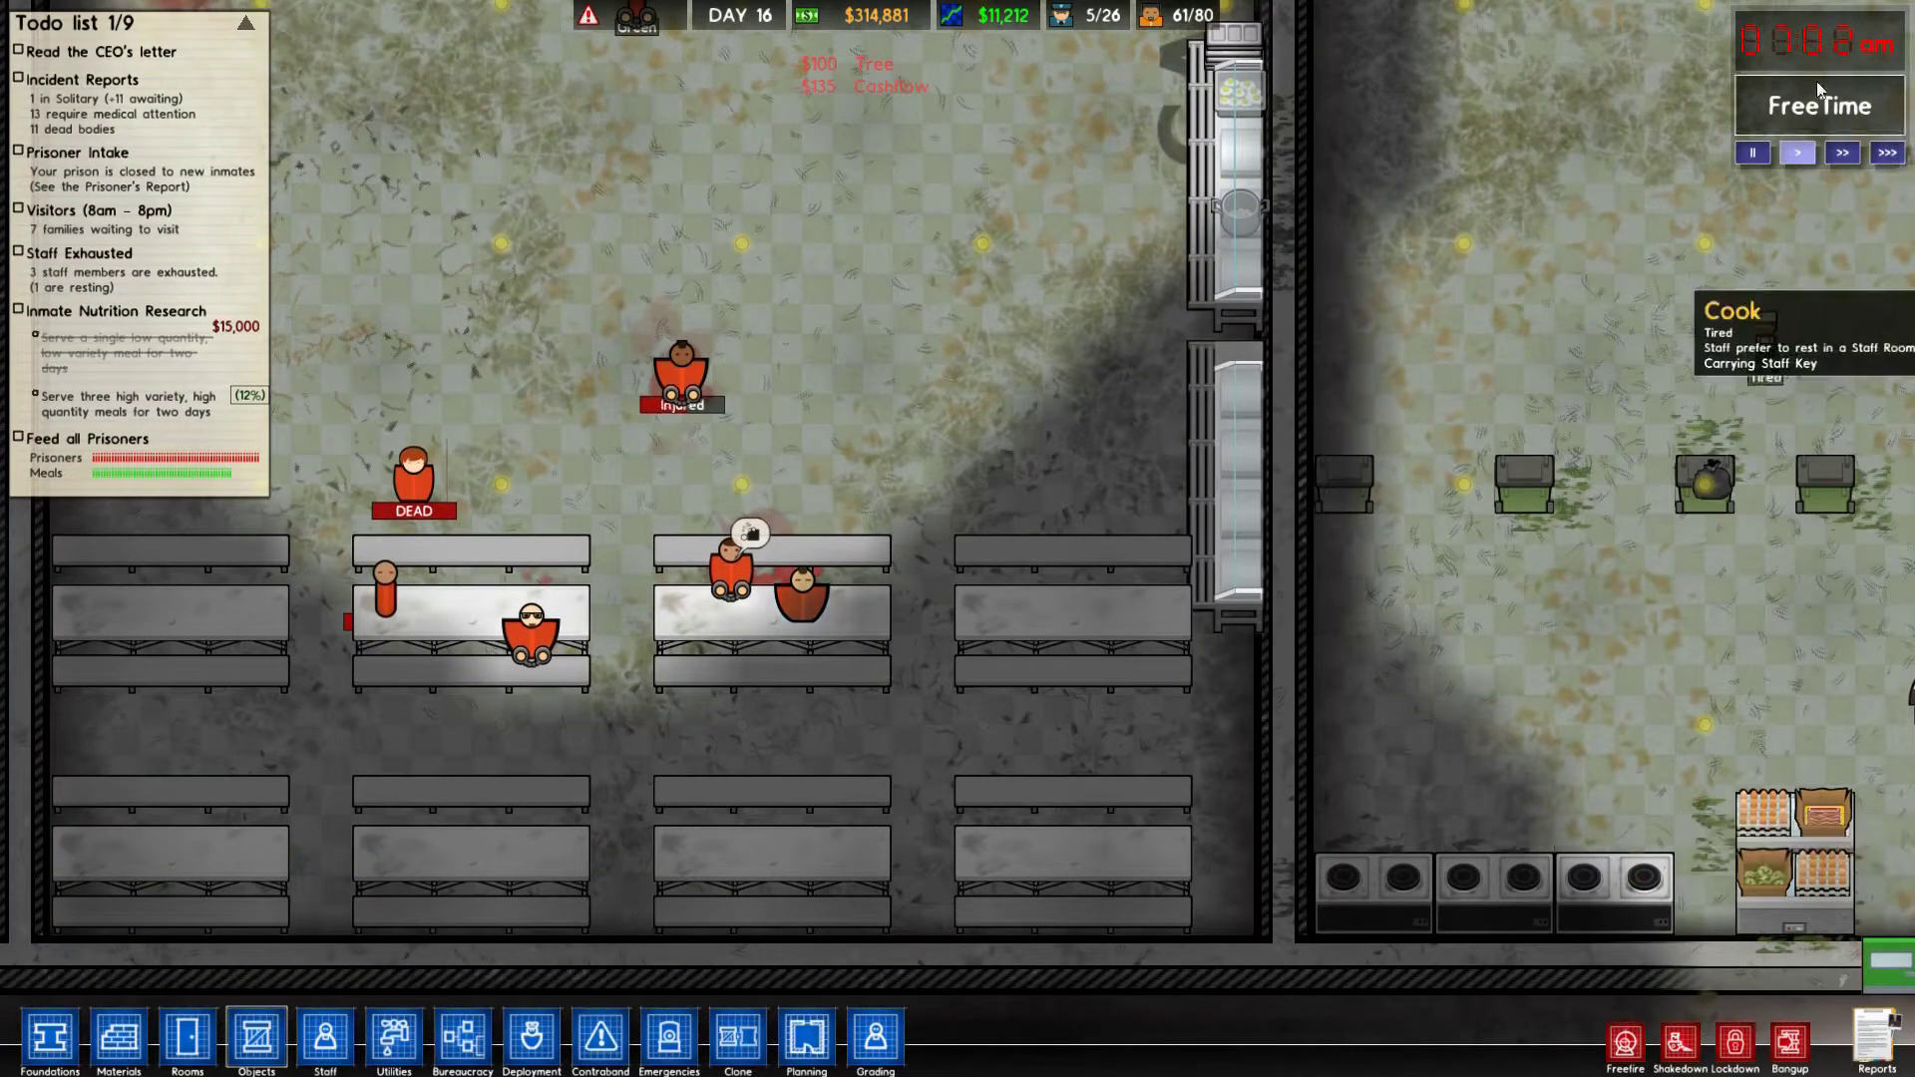
Locate the 'Store Prisoner in MorgueSlab' job in the Jobs report, then close it.
left_click(1820, 107)
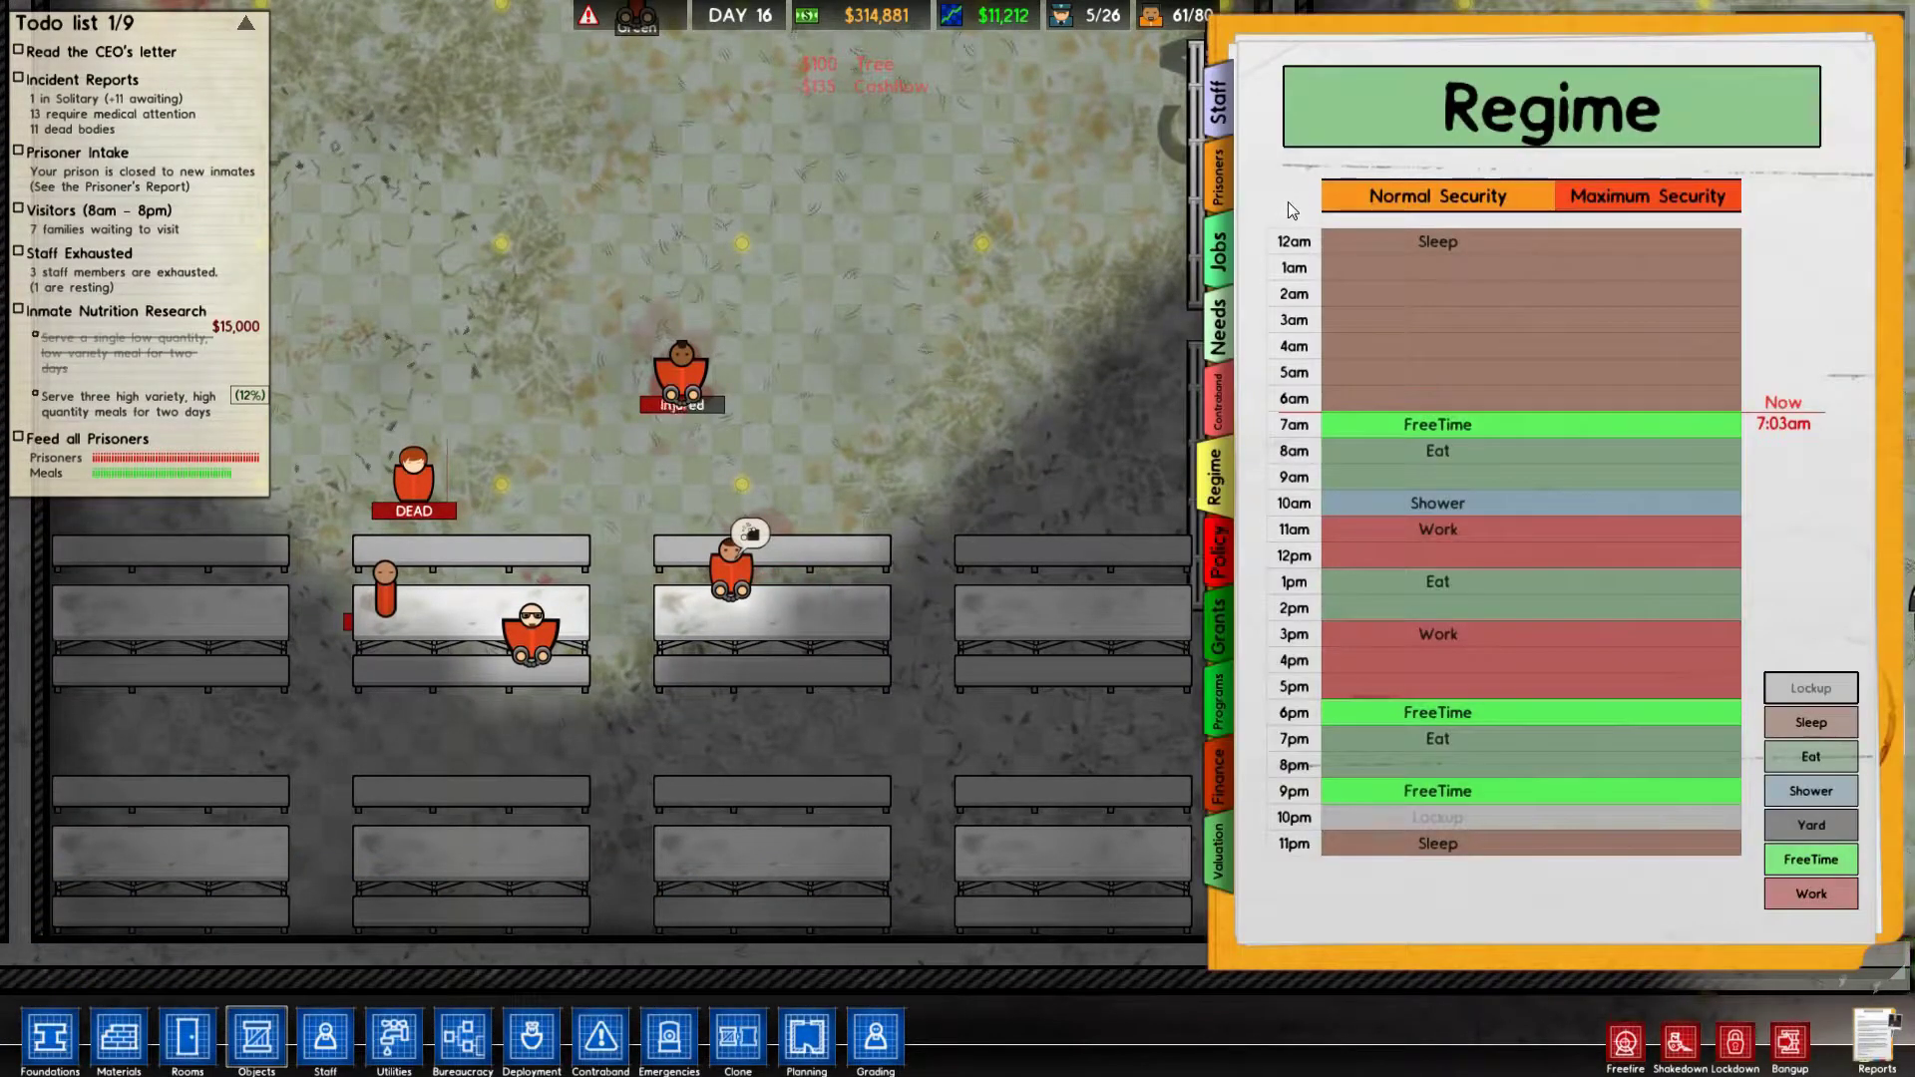
left_click(1220, 247)
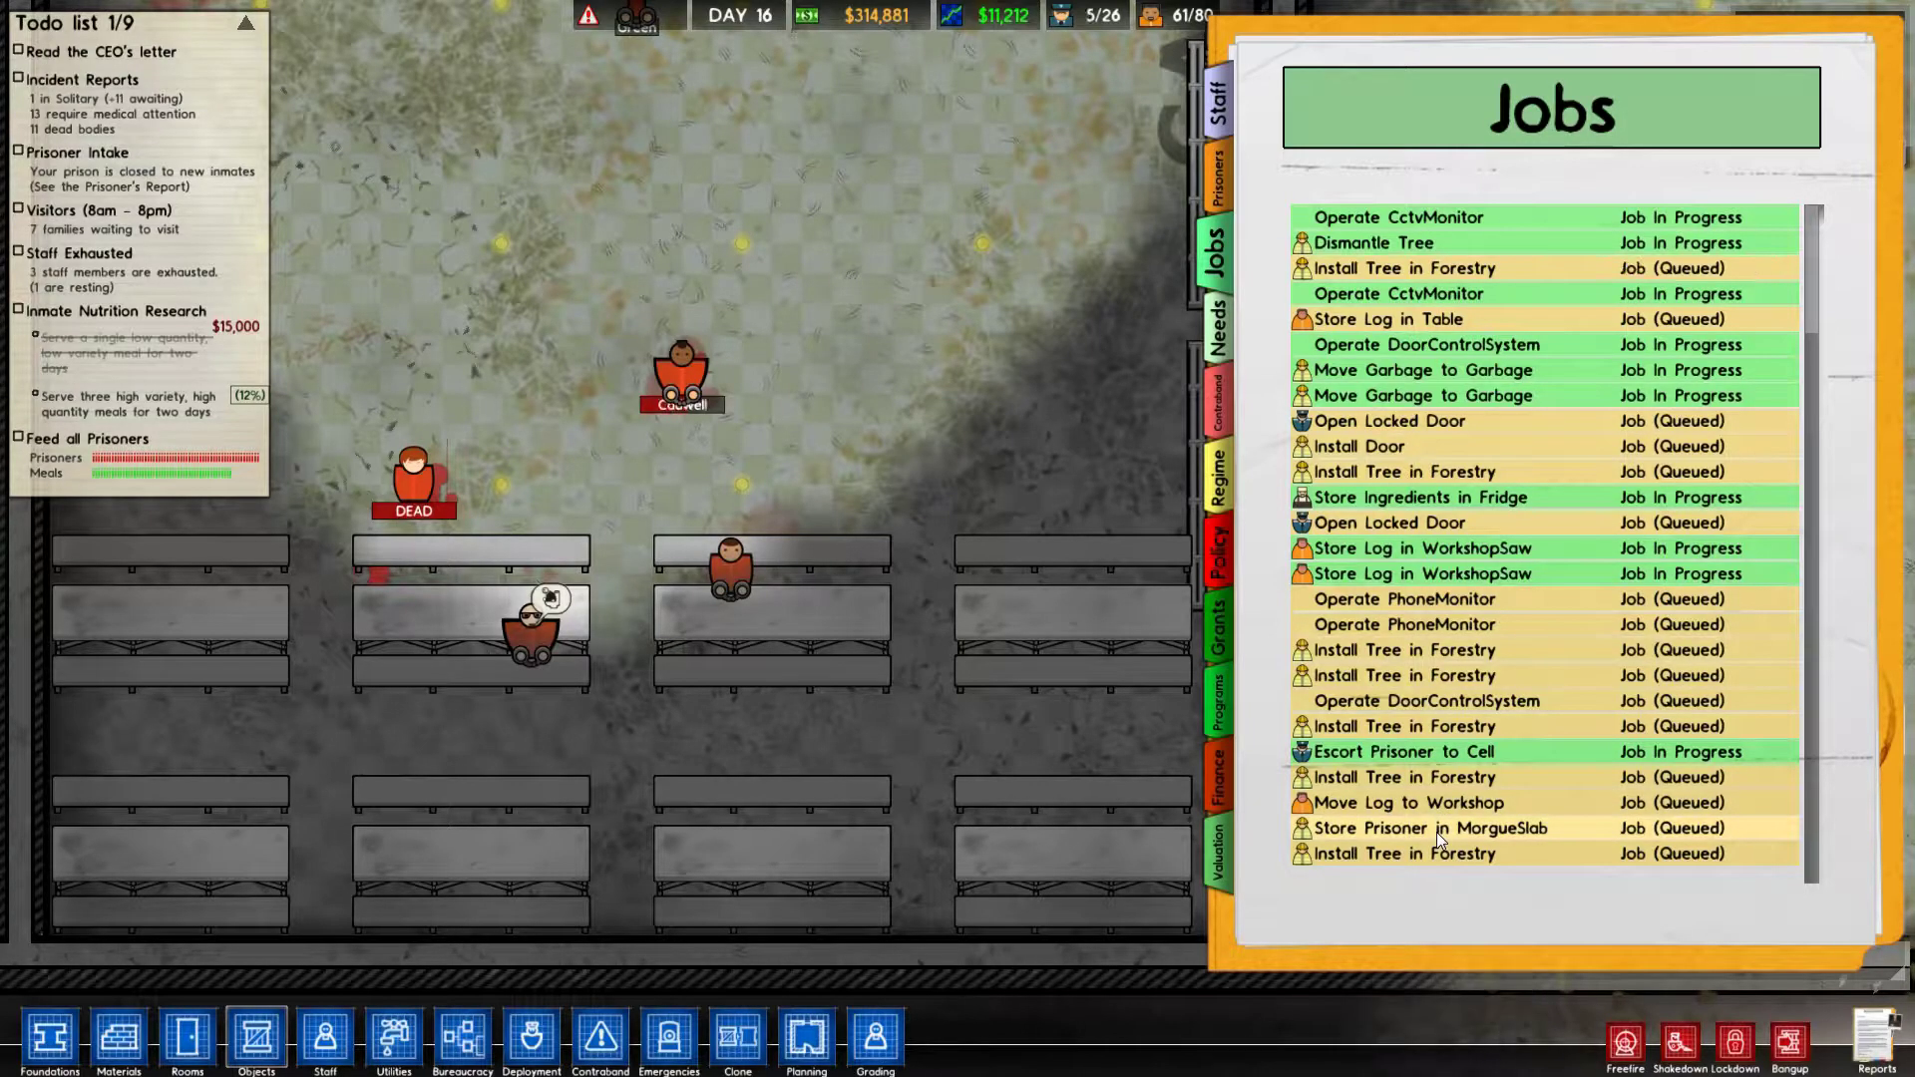
left_click(1436, 833)
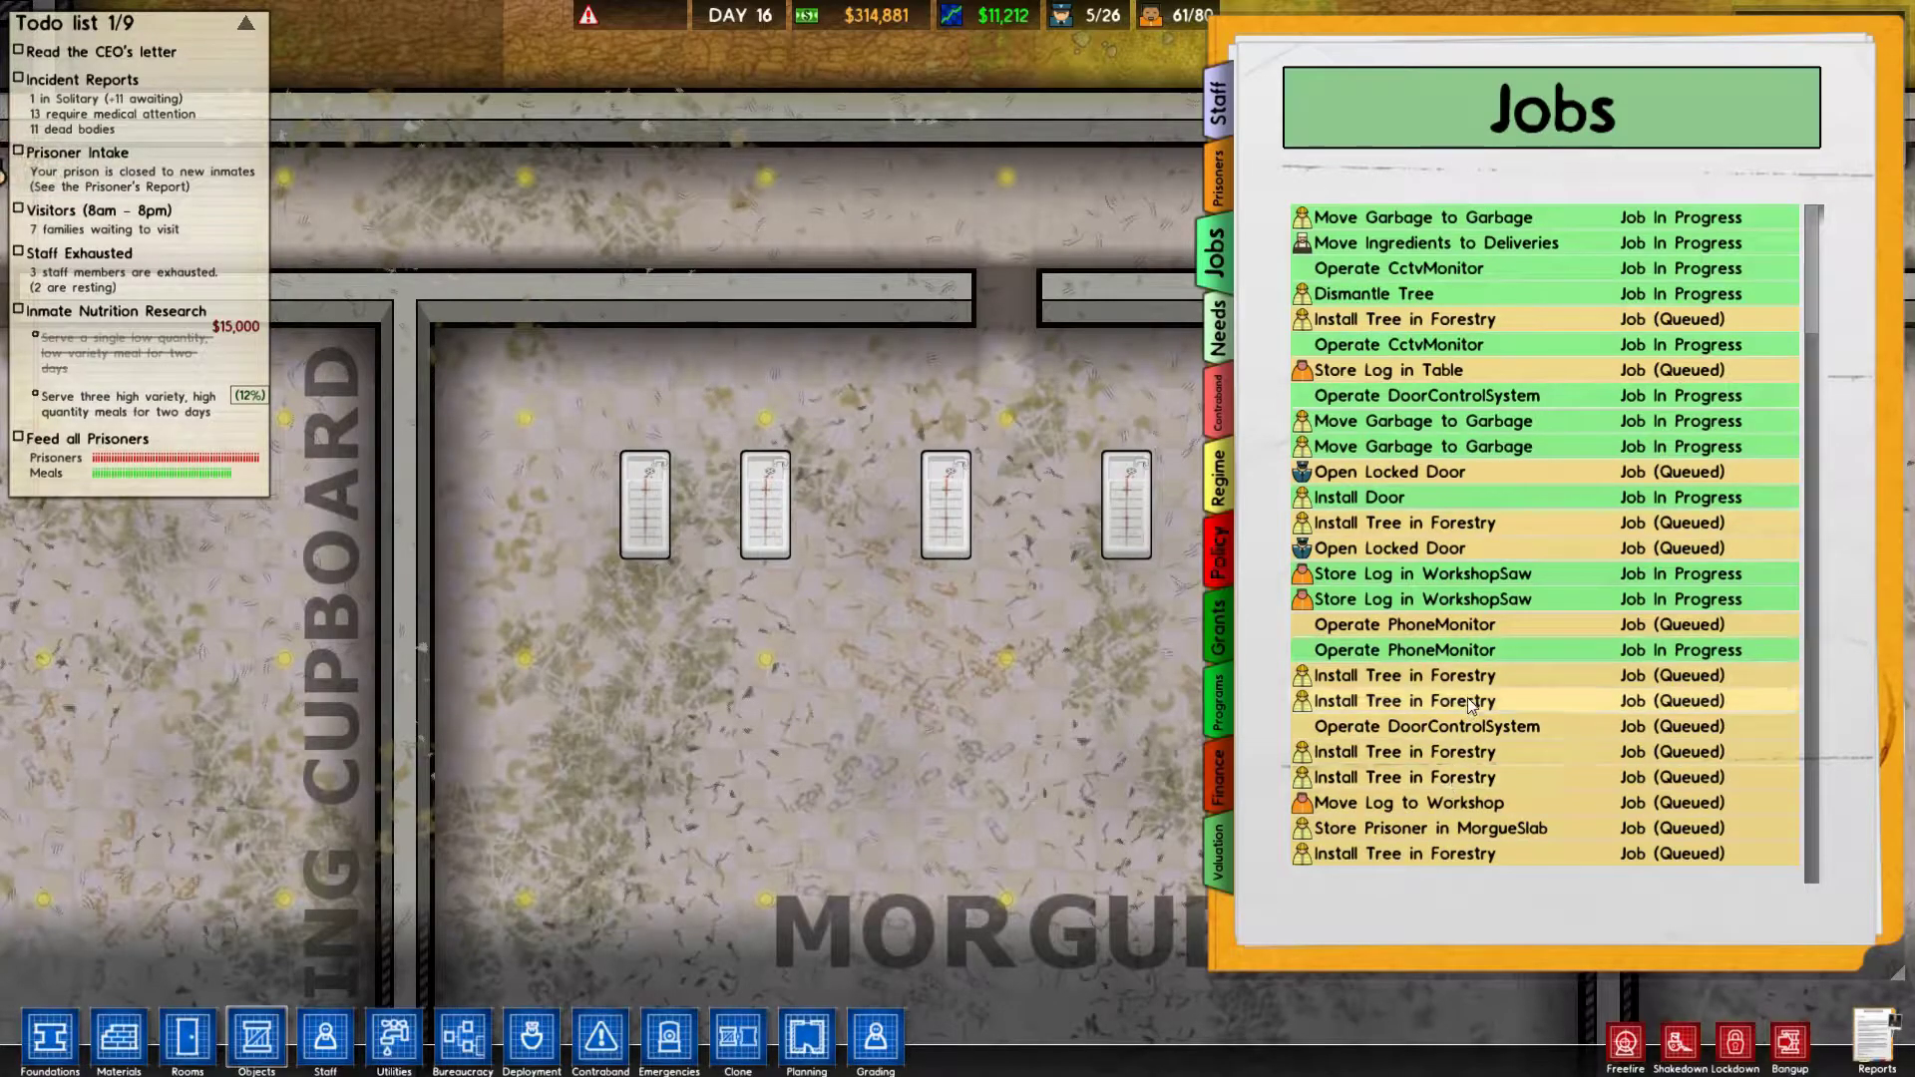
key("Escape")
scroll(1473, 694, "down", 1)
scroll(1515, 564, "down", 5)
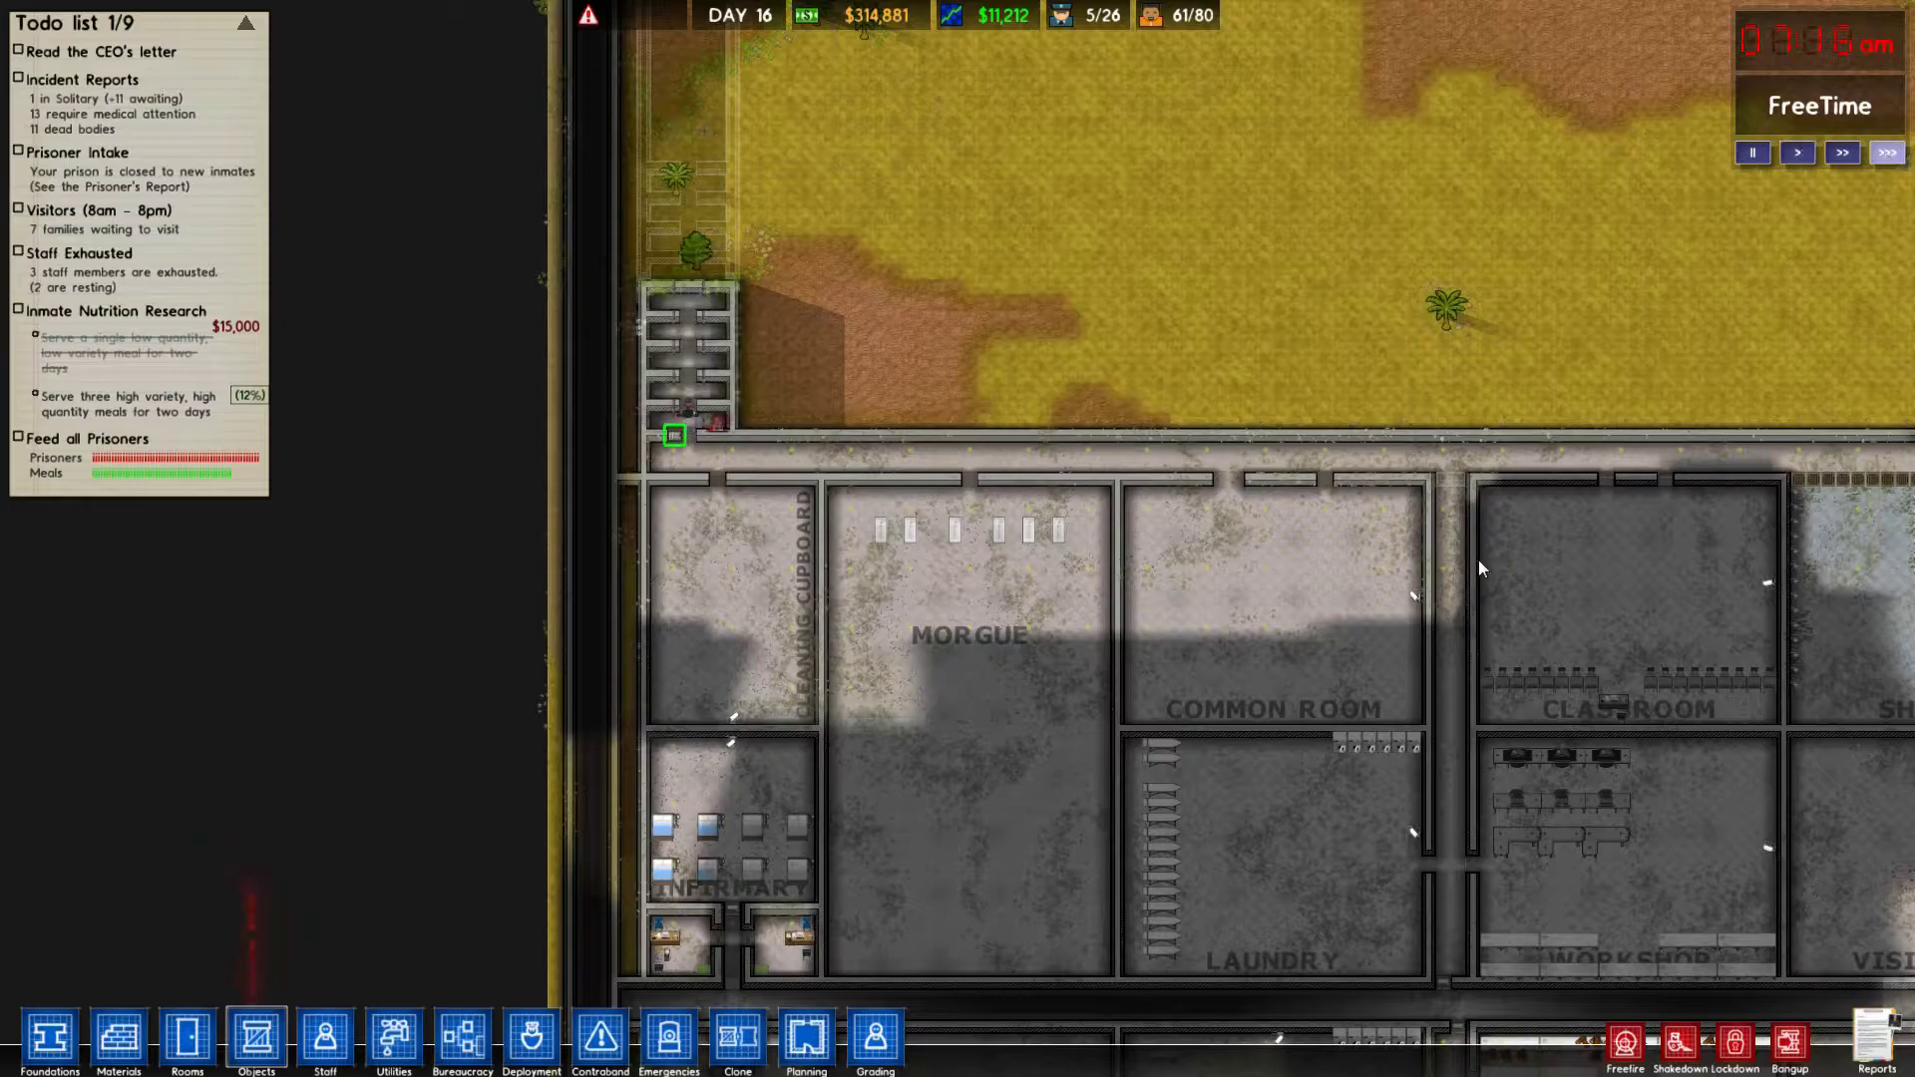
Survey the workshop, visitation, yard and cell blocks, following the road to the hearse.
key("s")
key("d")
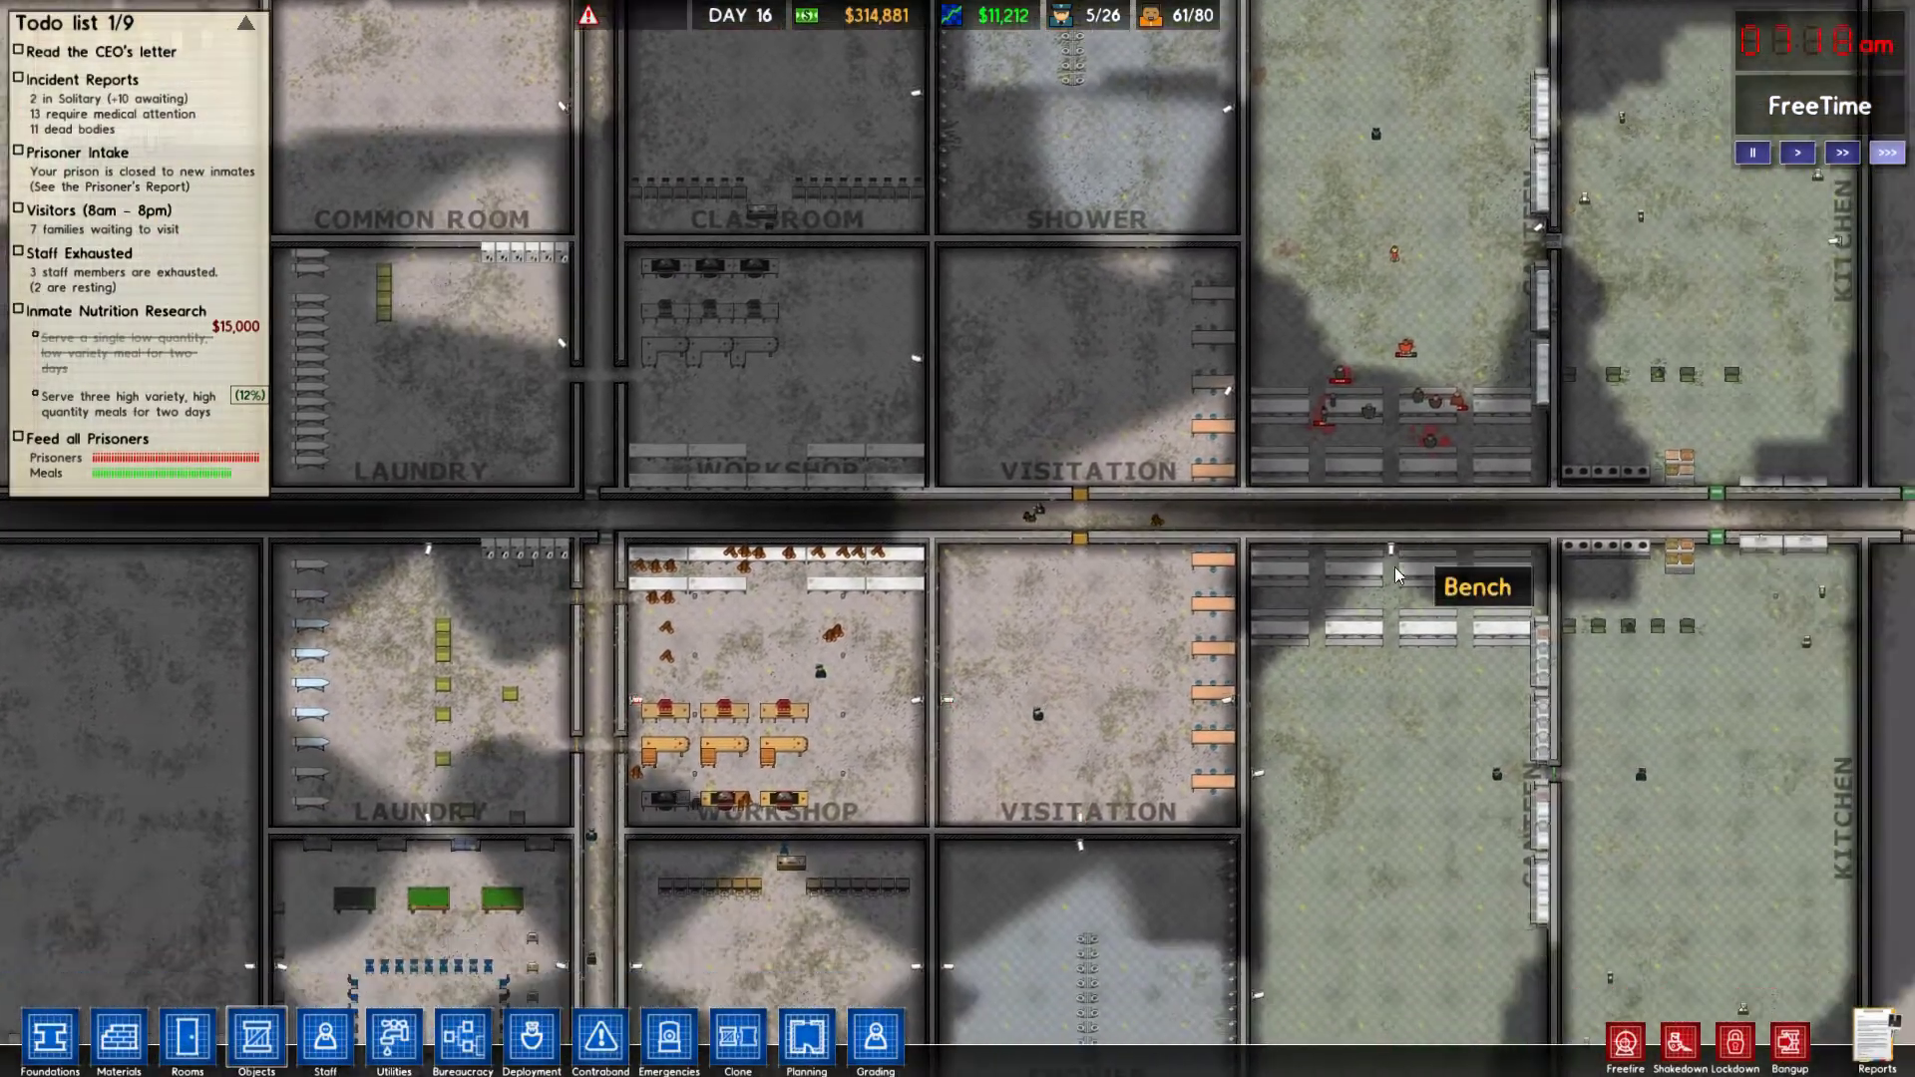
key("s")
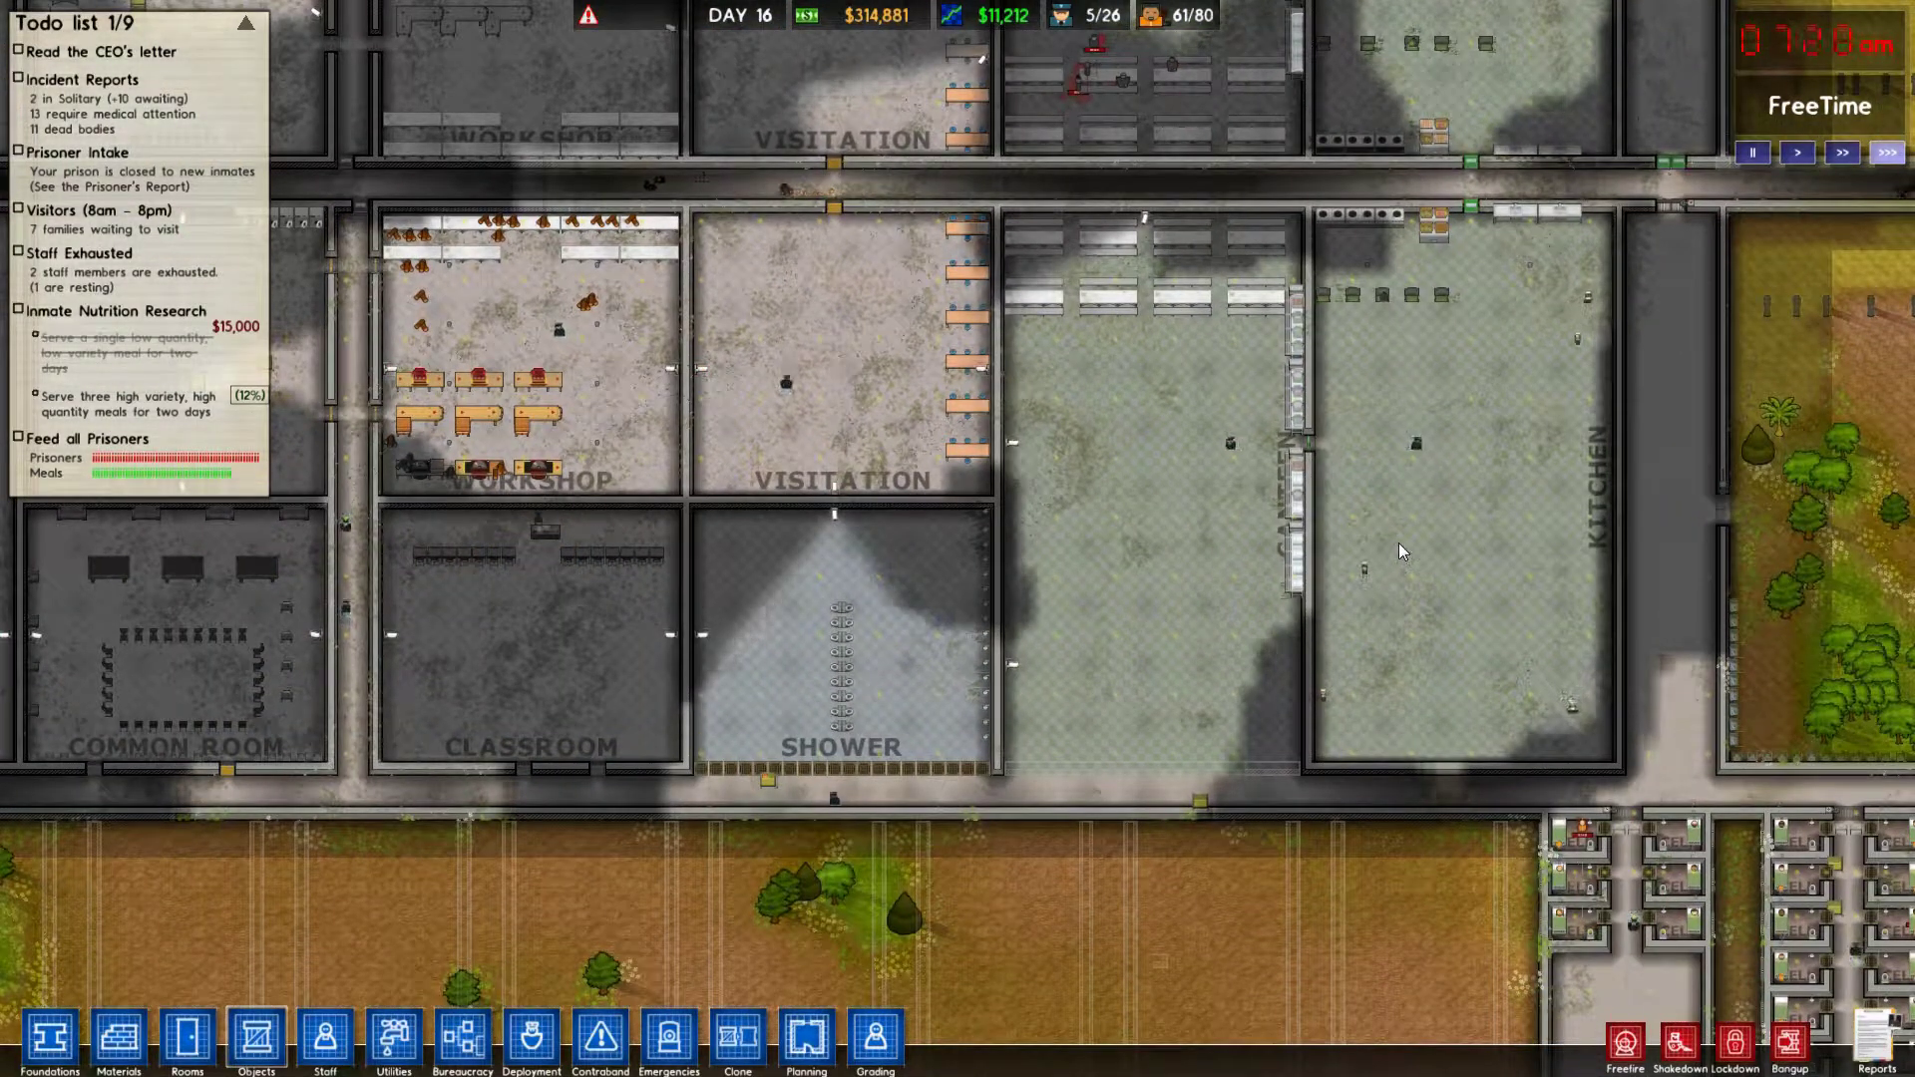
key("w")
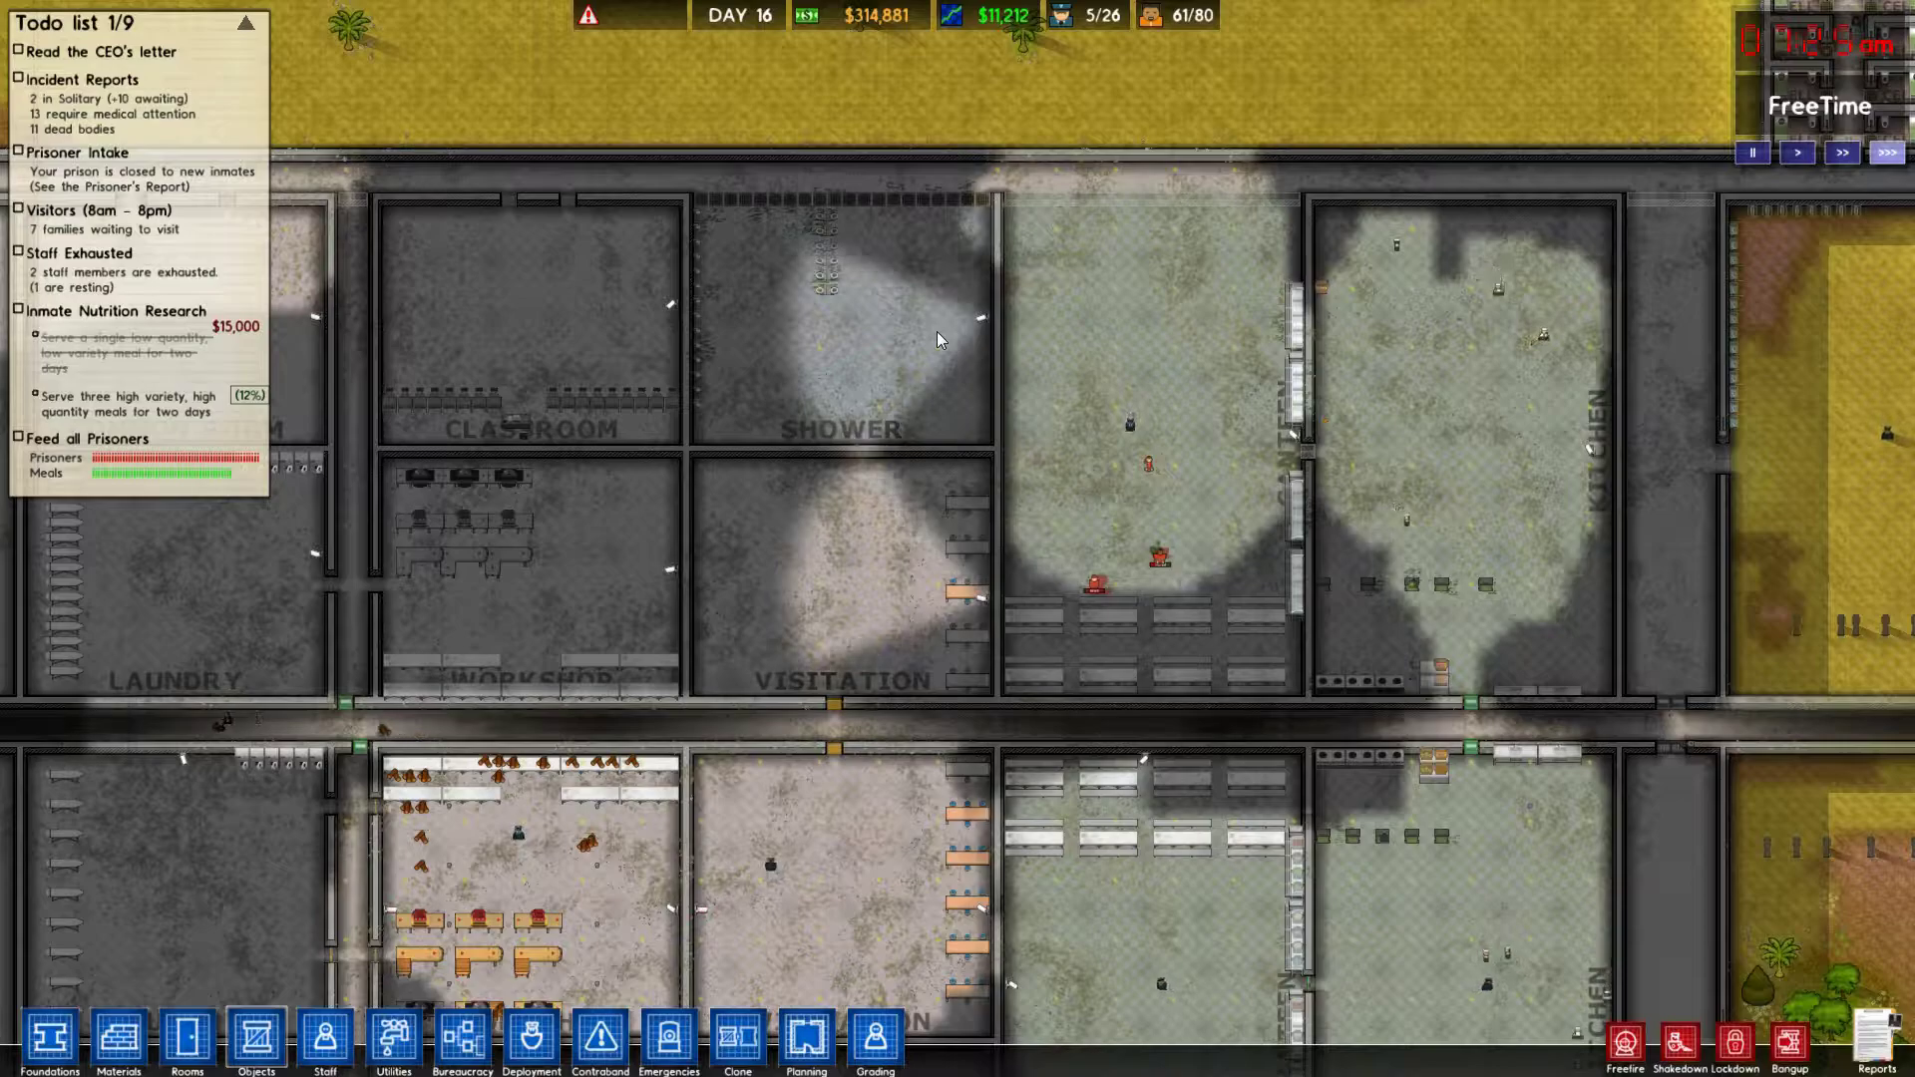
key("d")
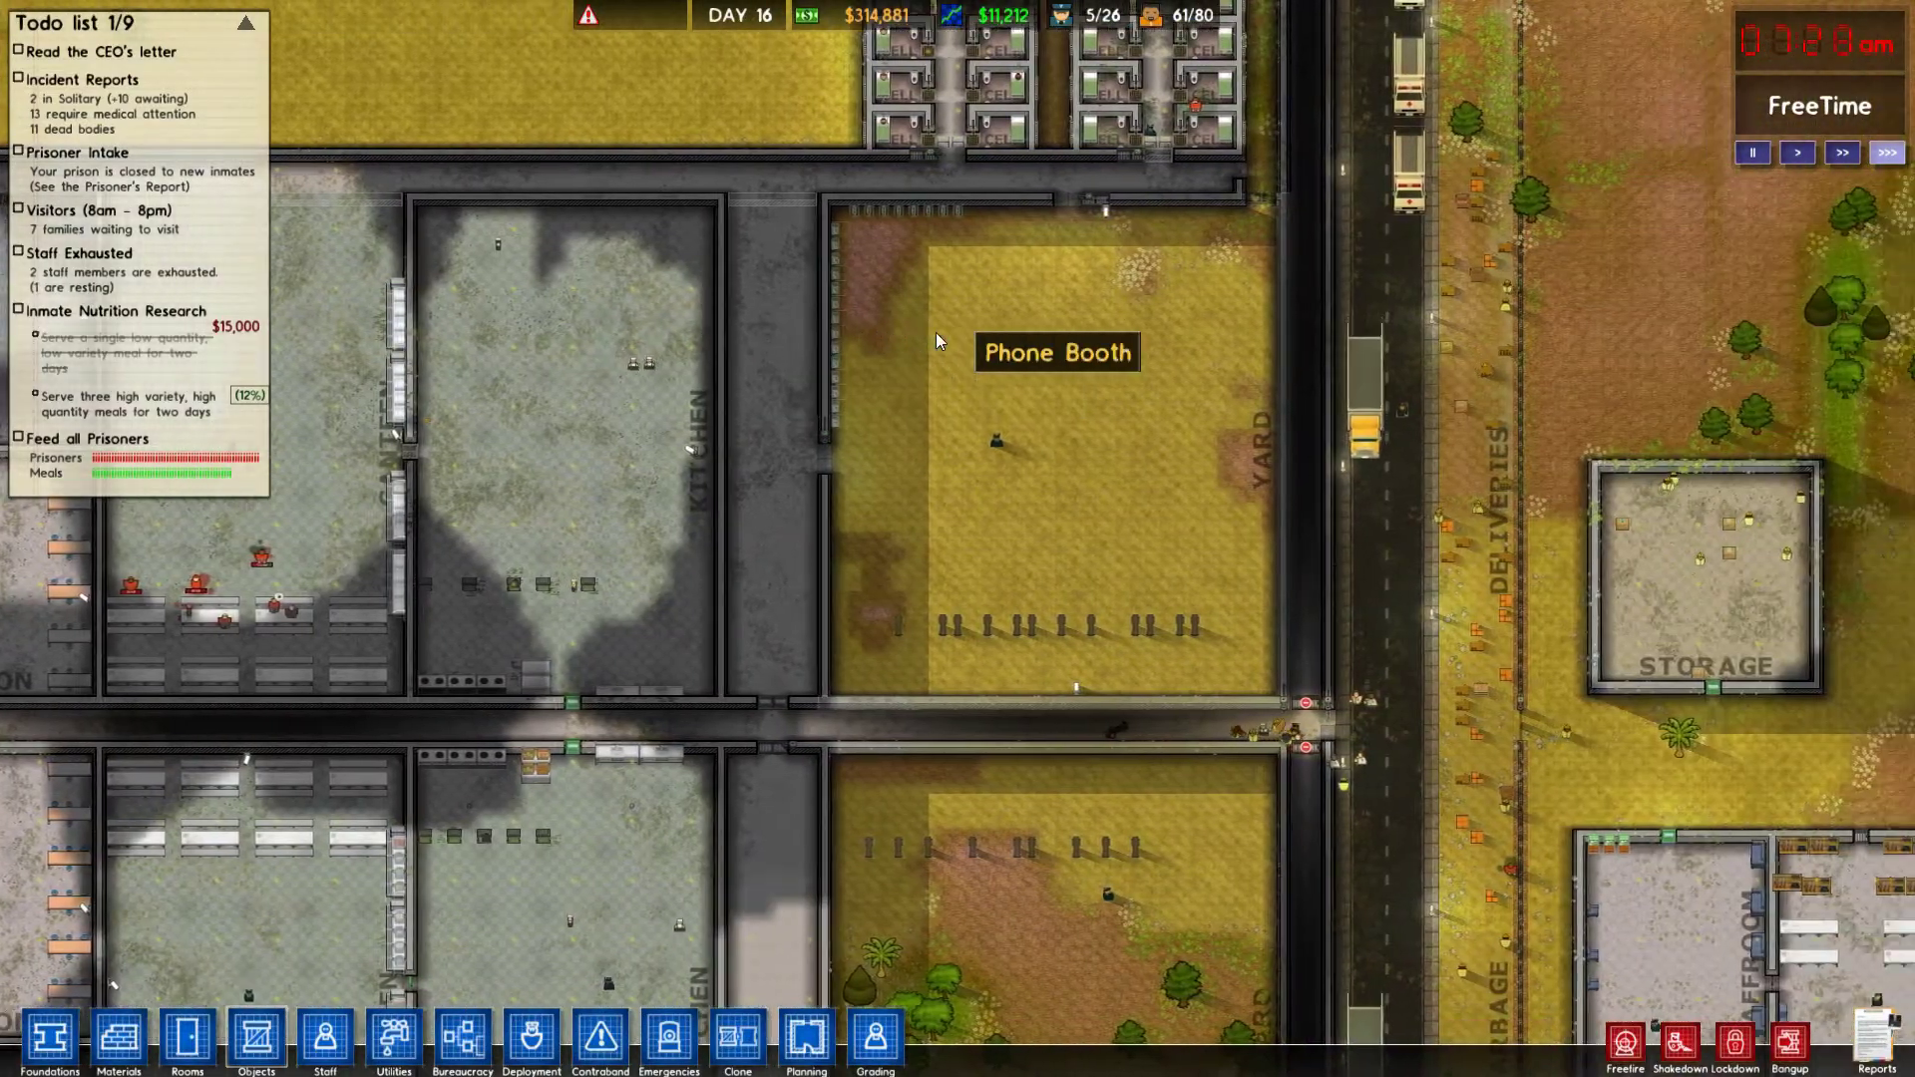
key("w")
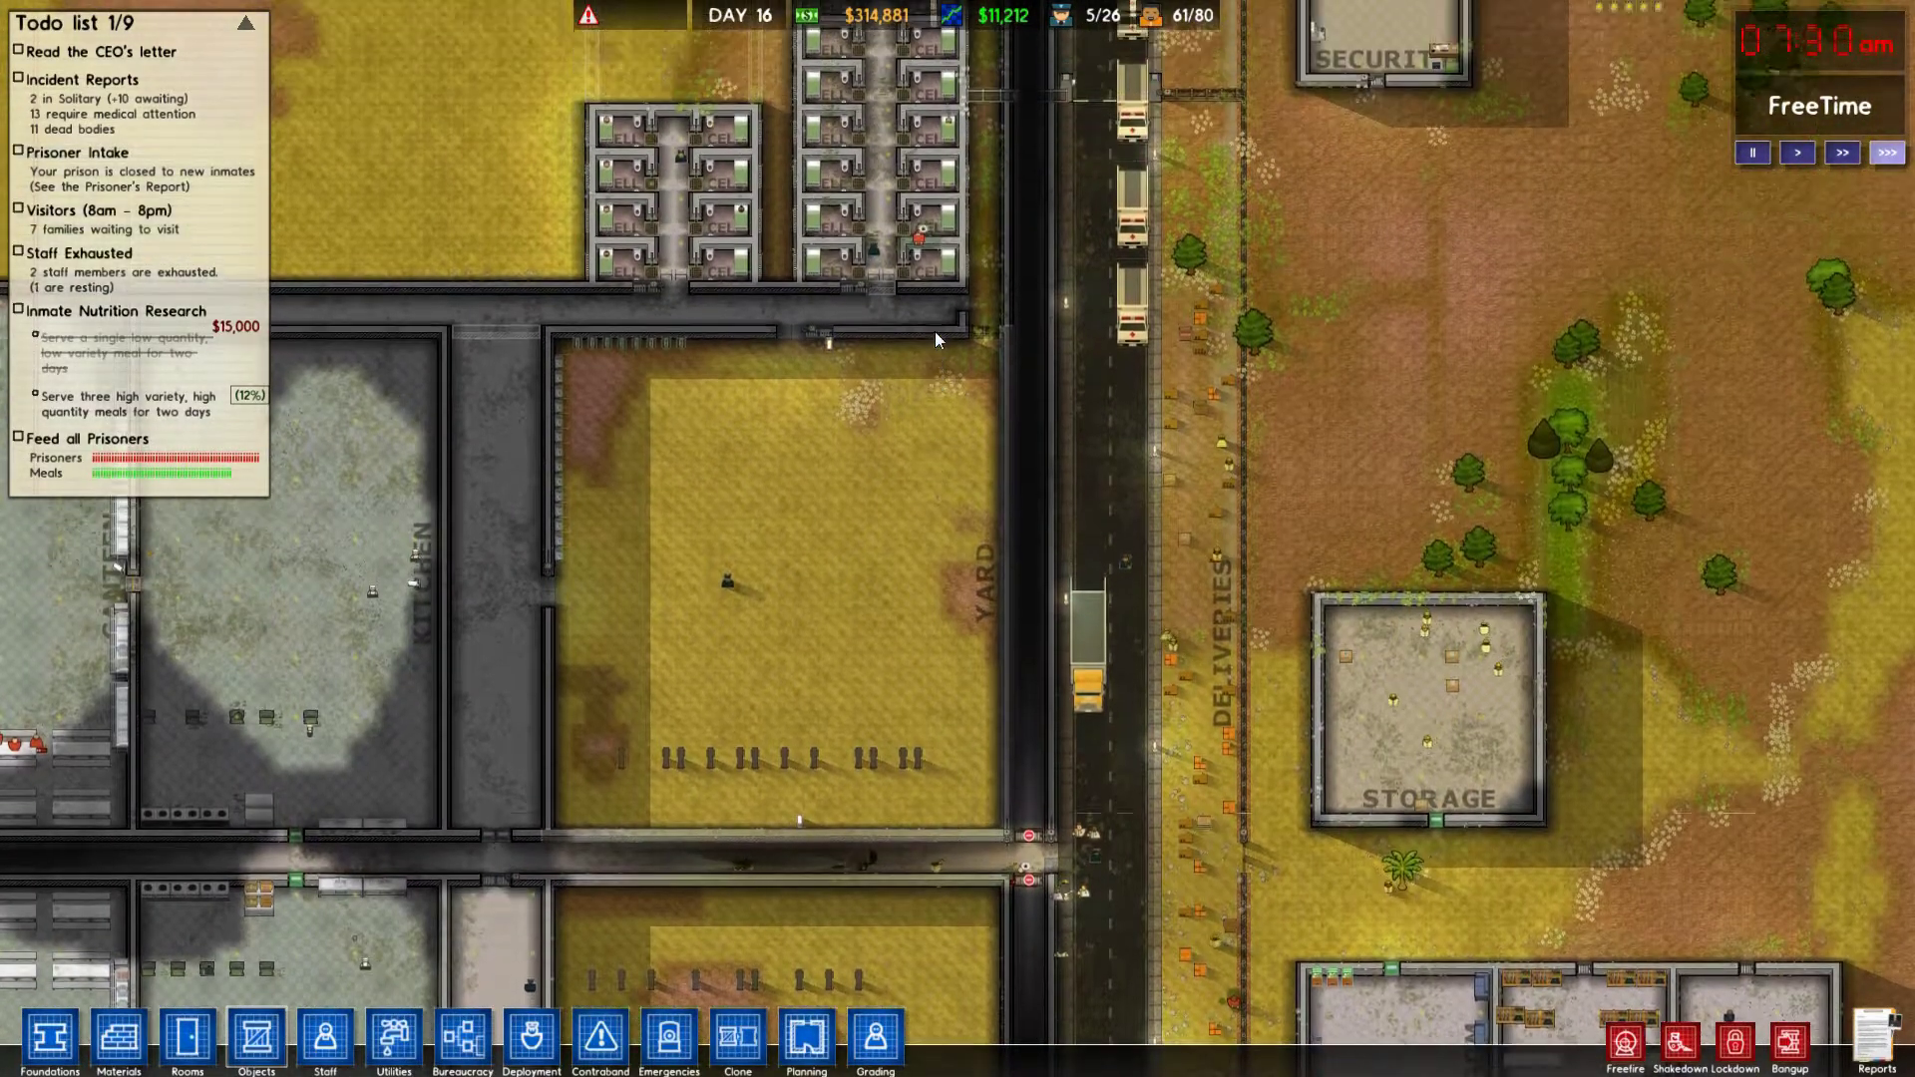
key("w")
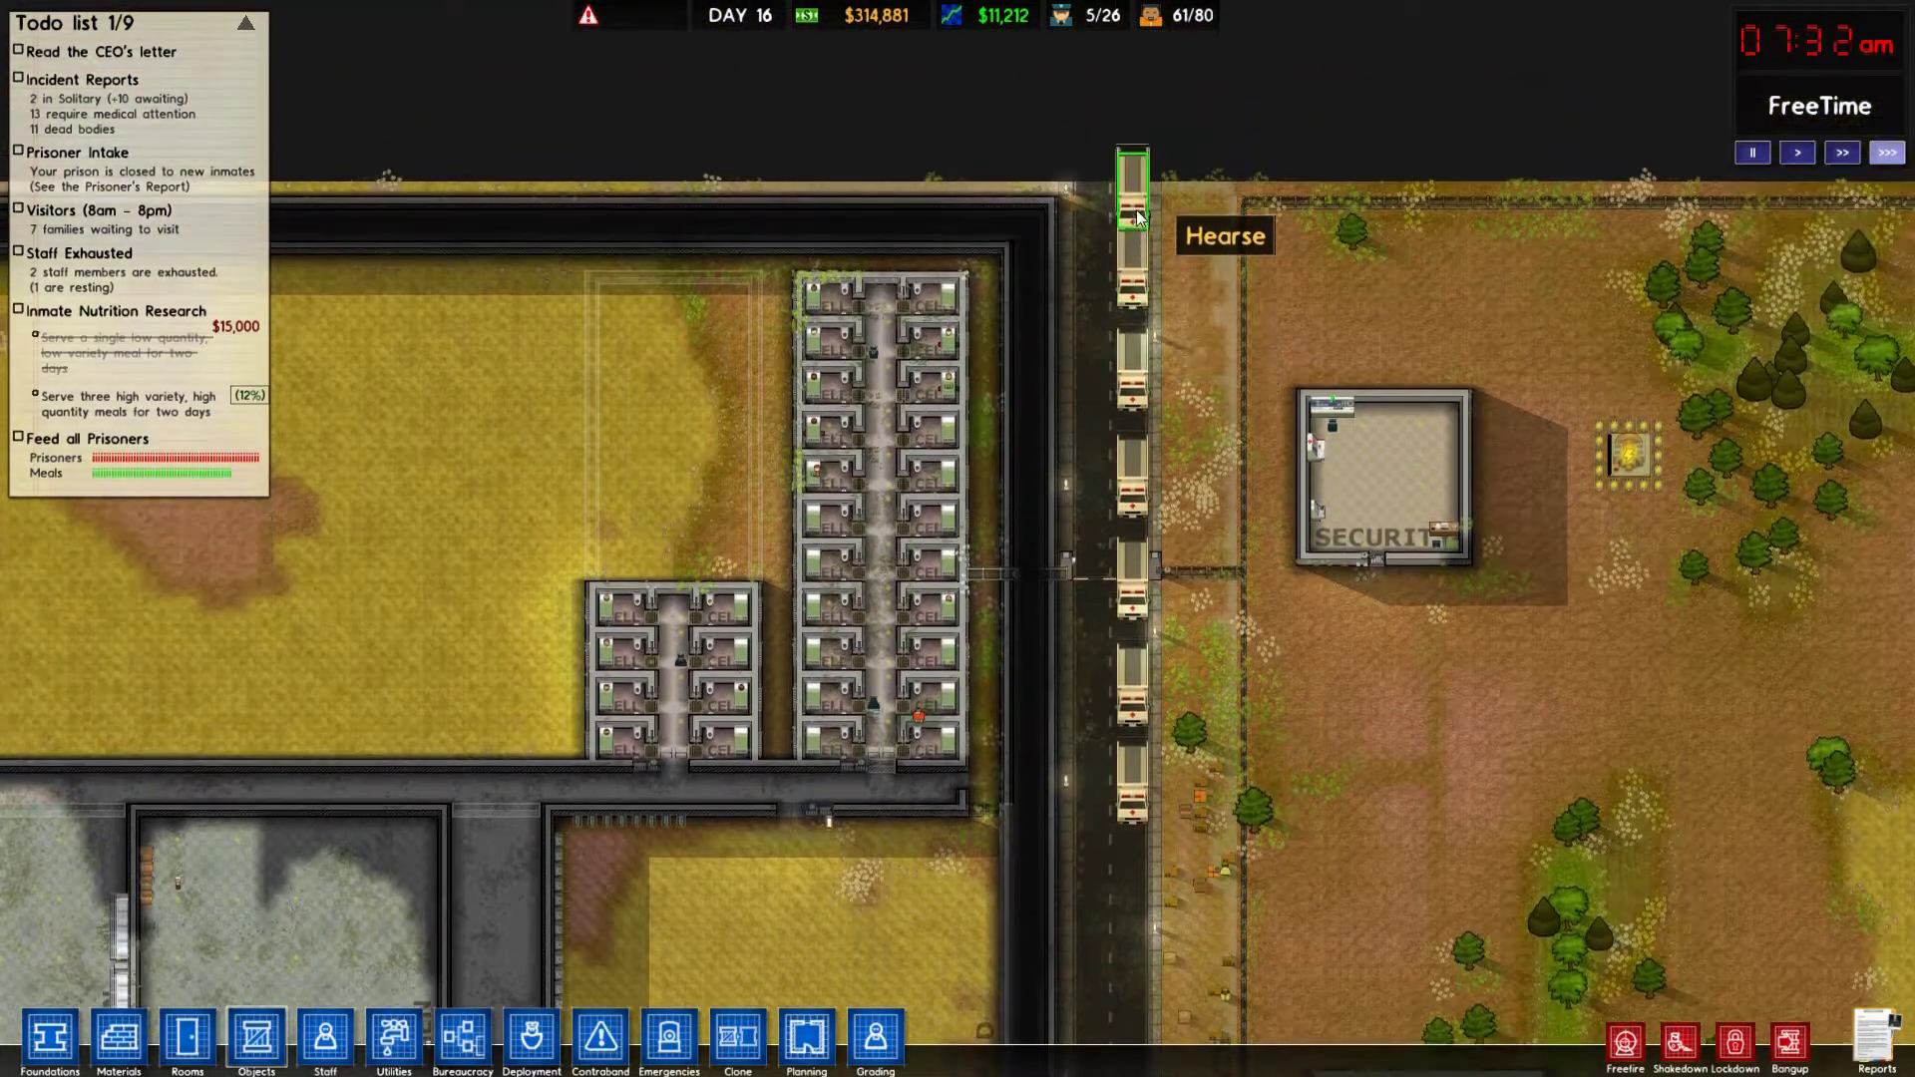
key("s")
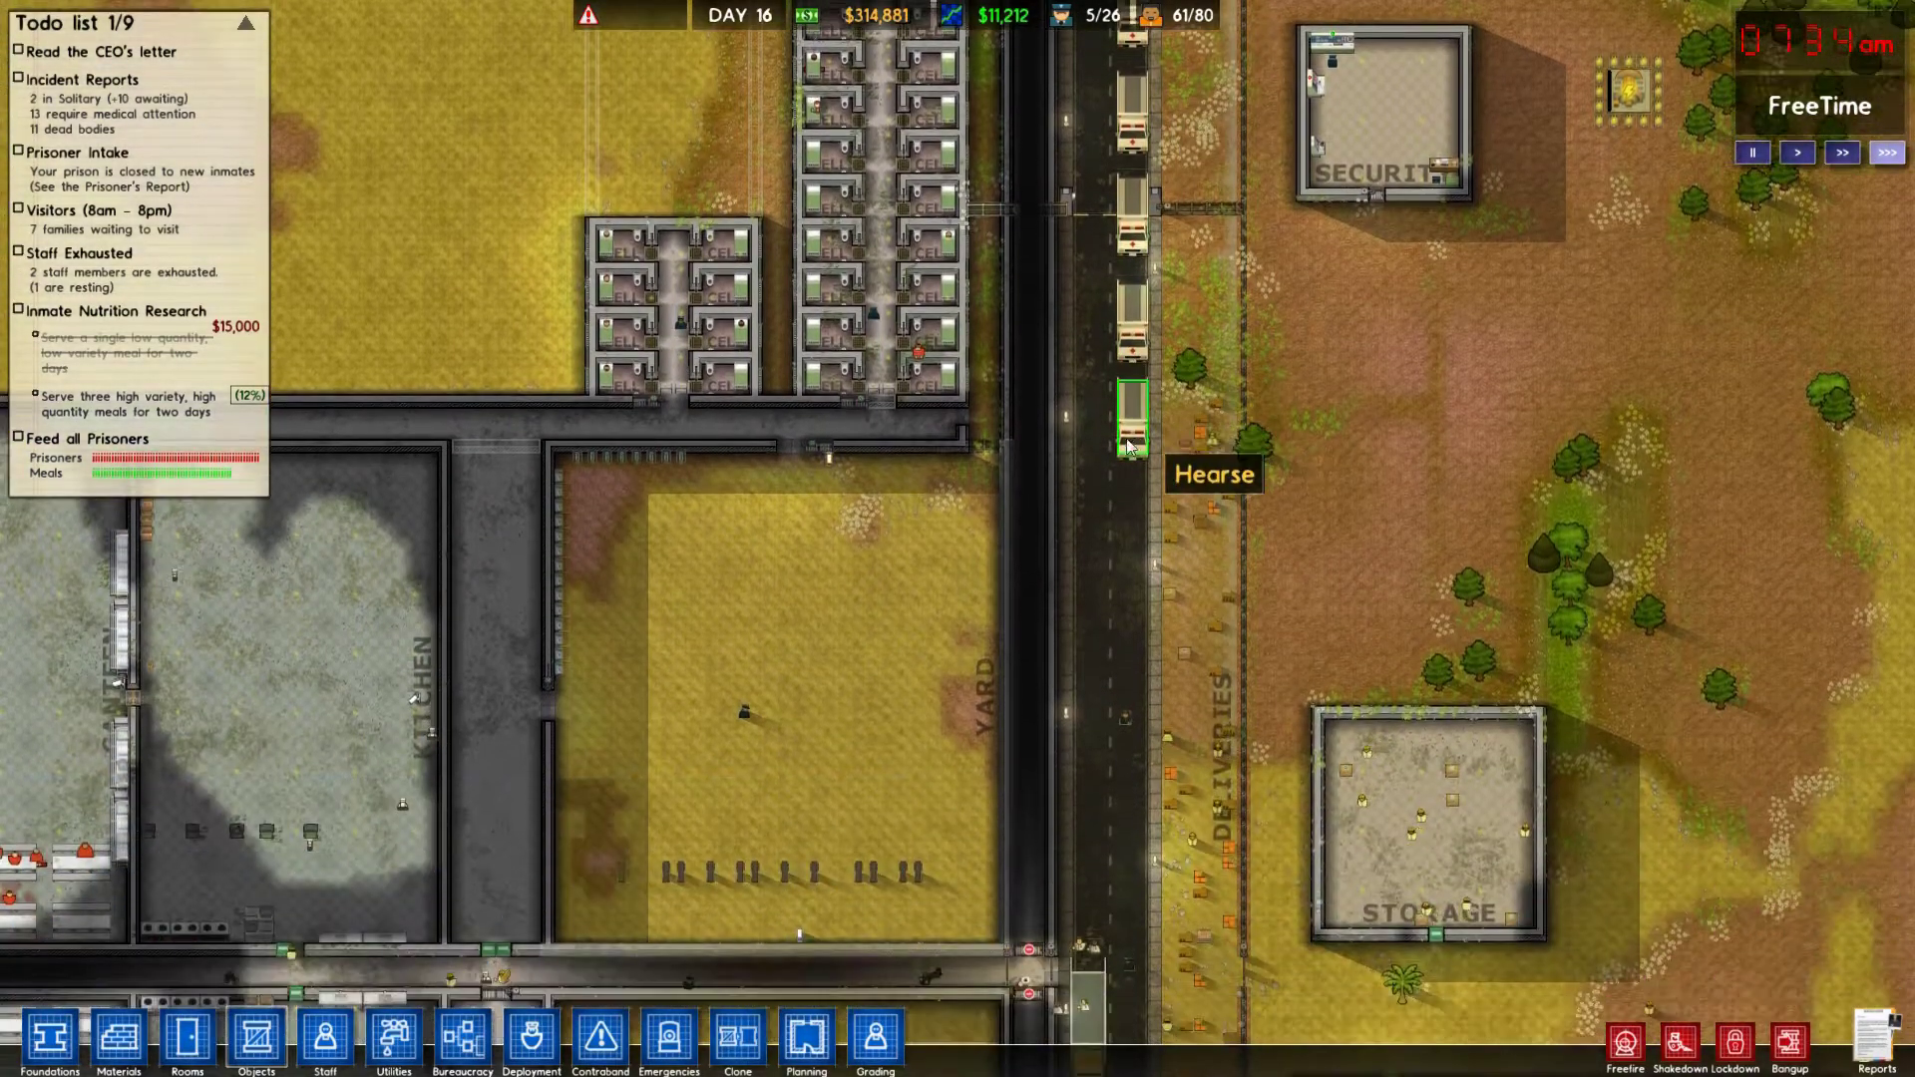
Inspect the hearse's details, then centre the view on the Large Jail Doors by the road.
left_click(1132, 427)
key("s")
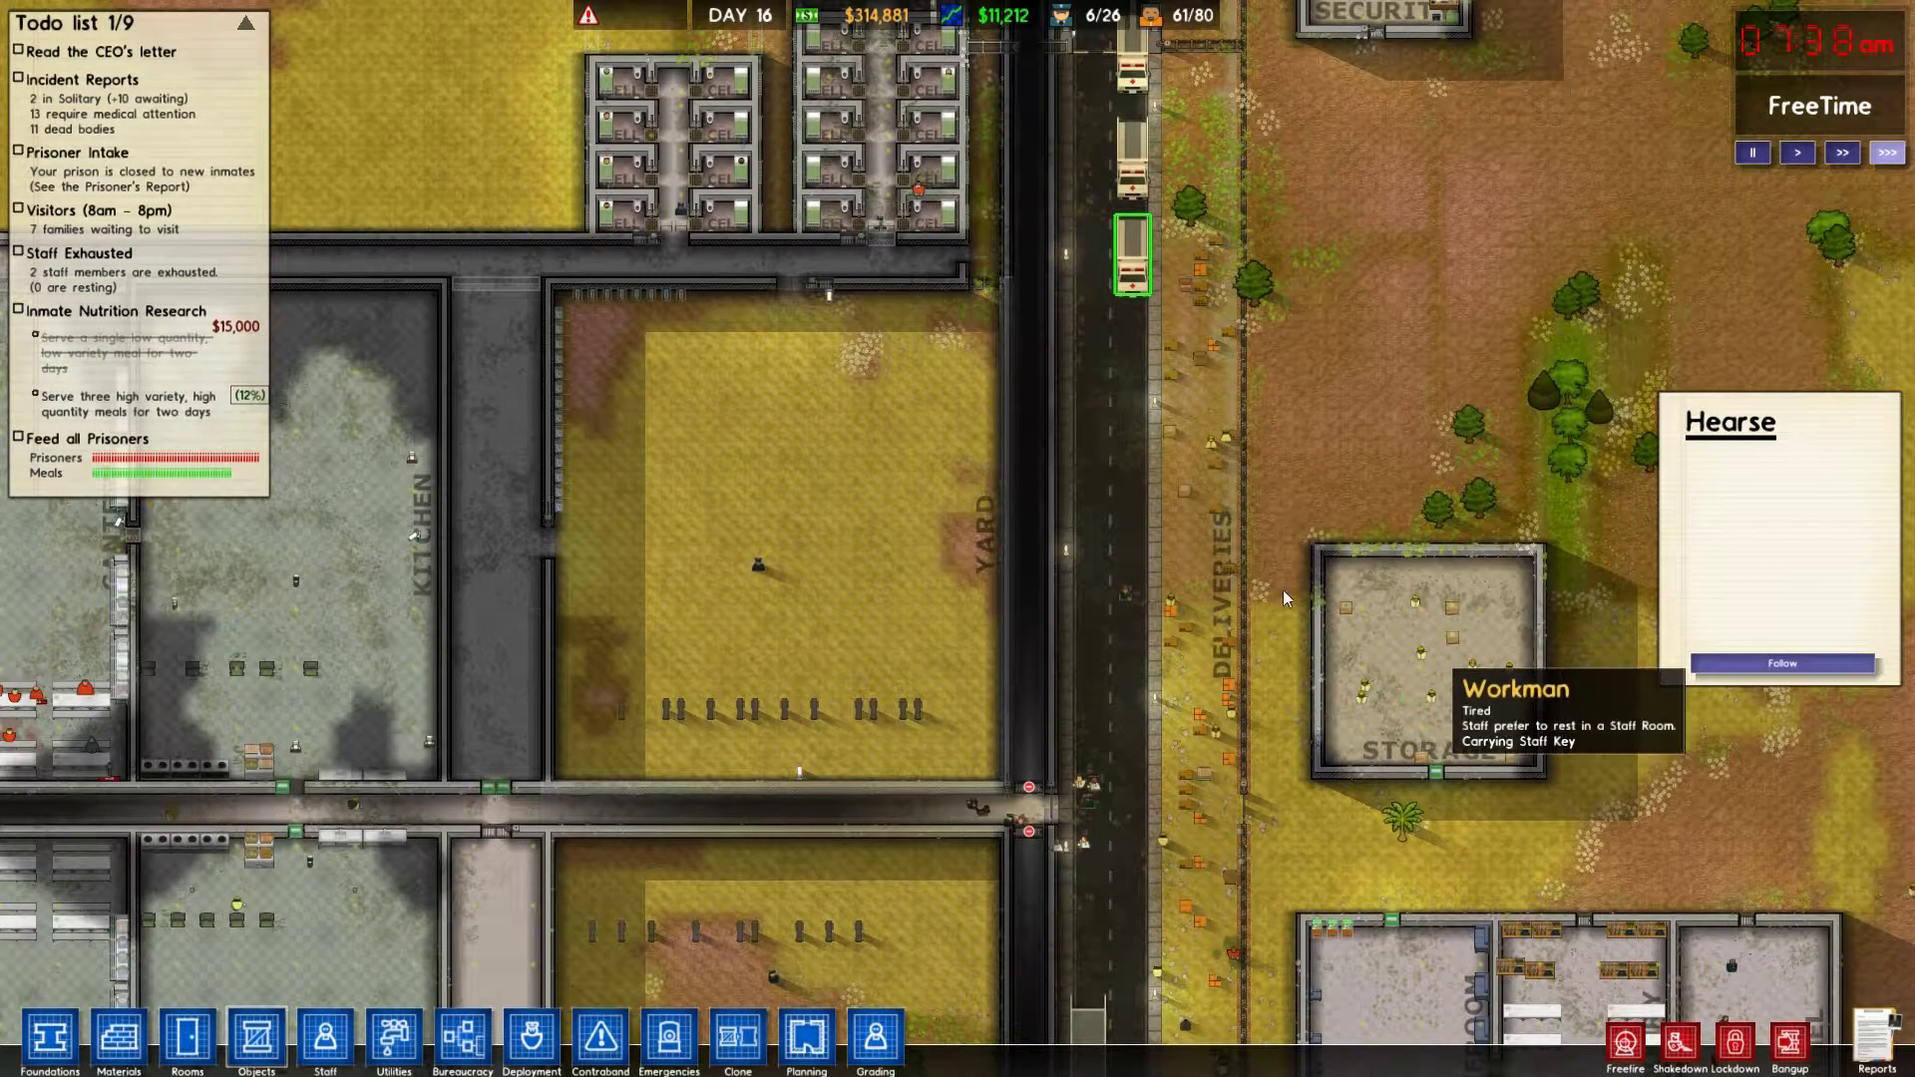
key("s")
scroll(1151, 693, "up", 3)
scroll(1151, 693, "up", 3)
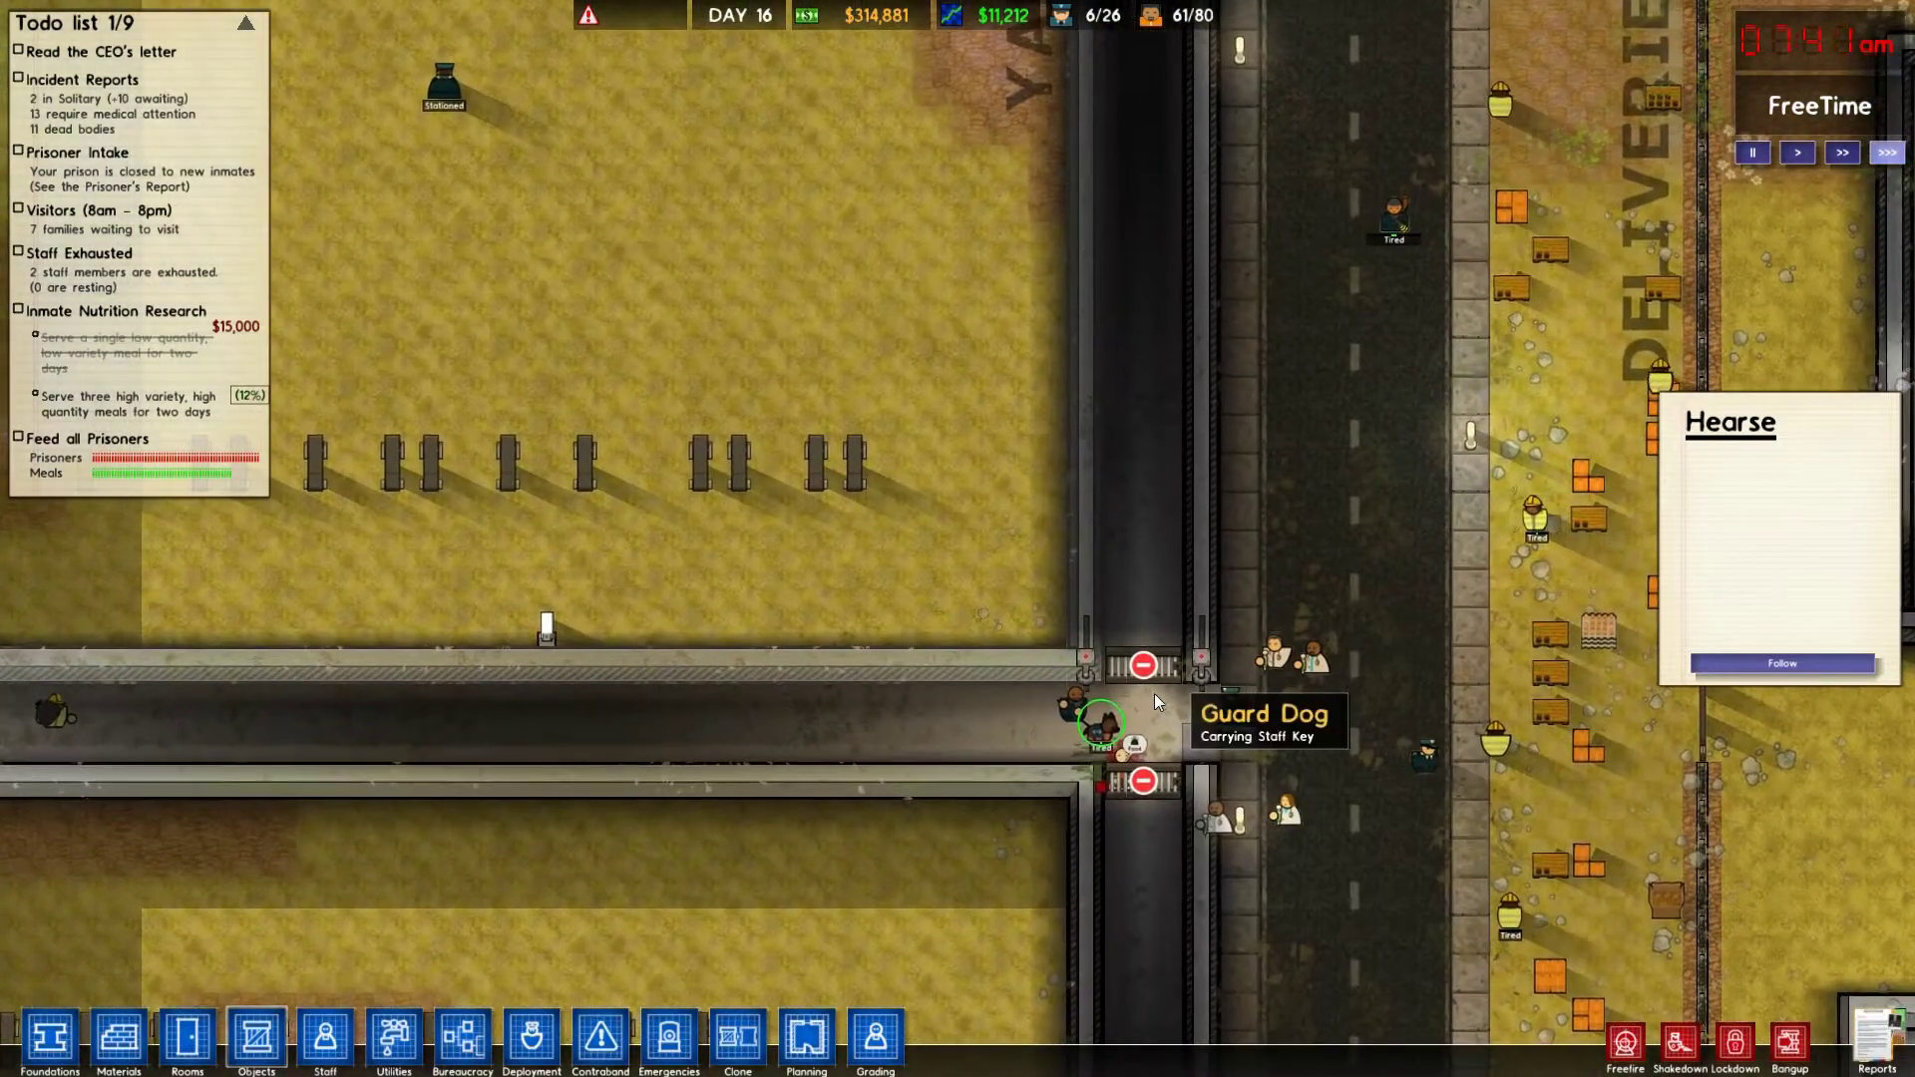
key("s")
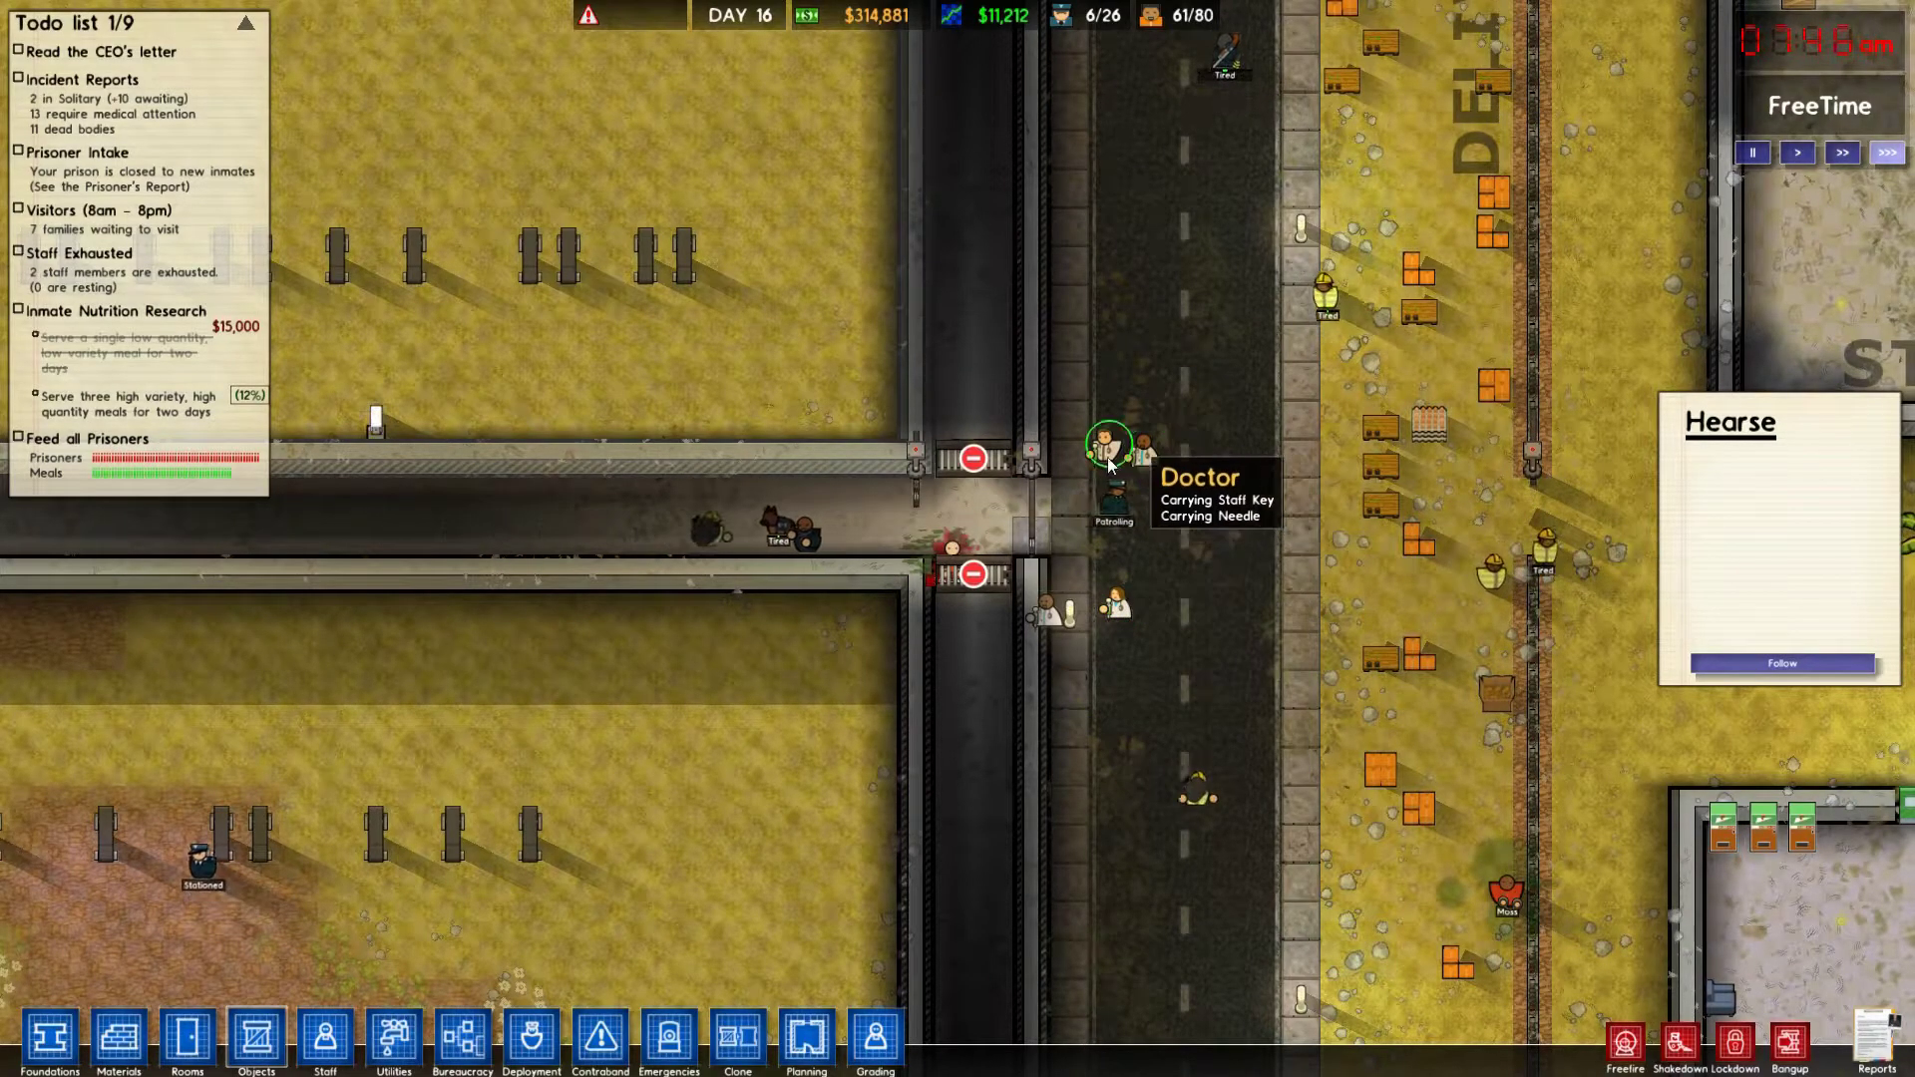
scroll(1106, 456, "up", 5)
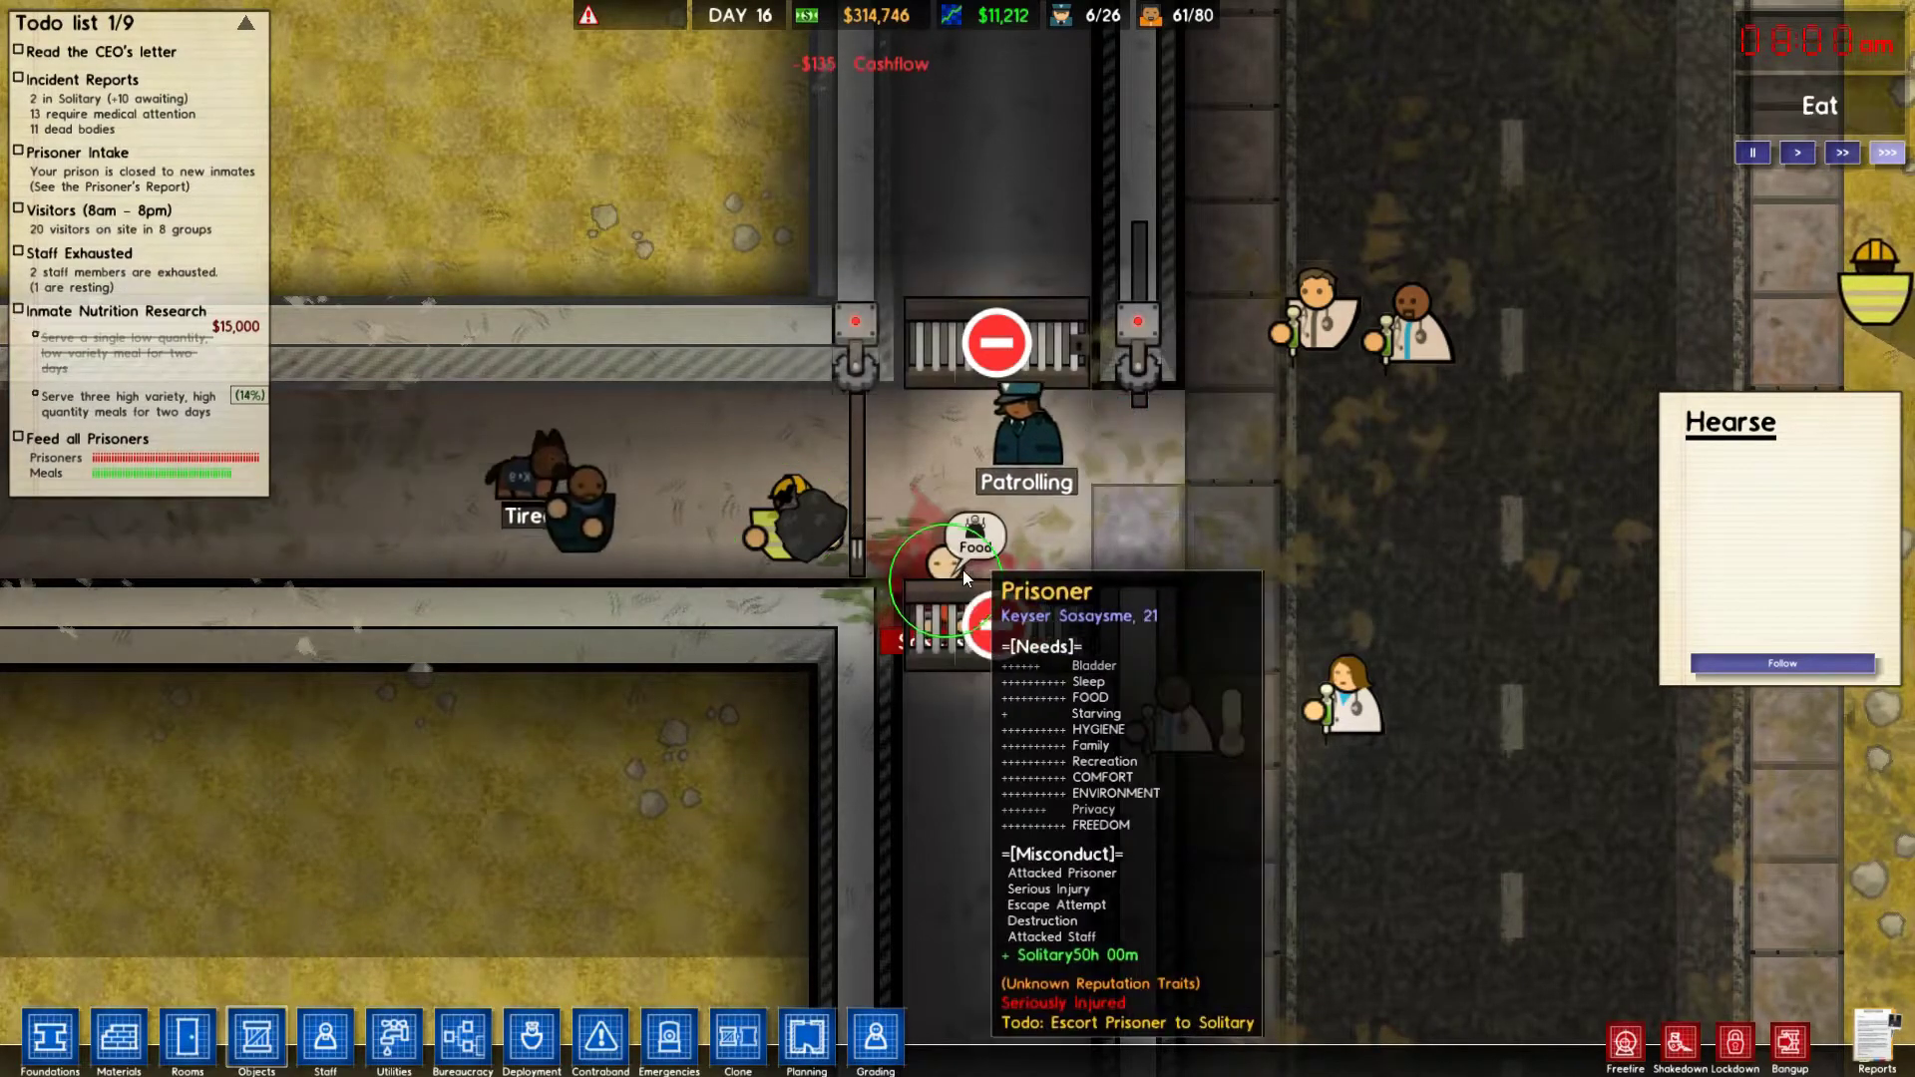
Read the injured prisoner's Biography, Character, Experience and Grading tabs, then close his file.
left_click(939, 563)
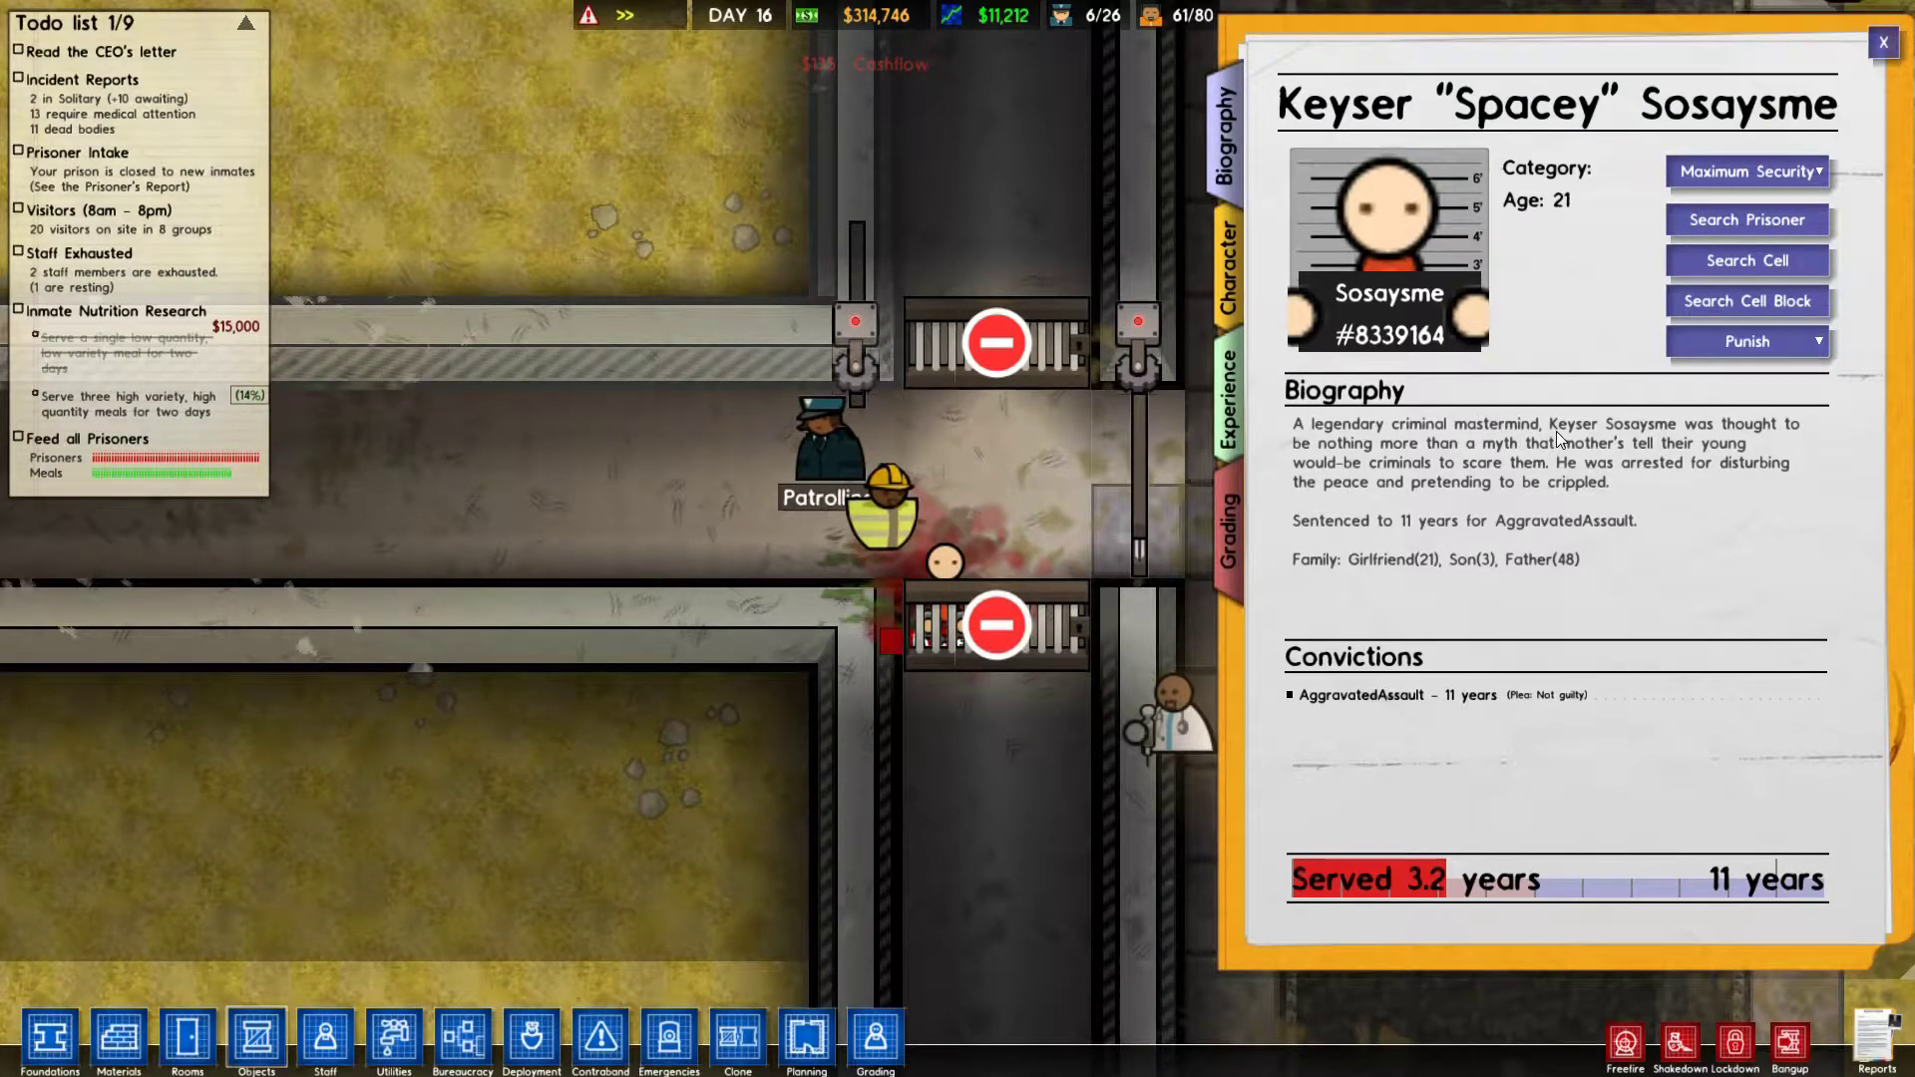
left_click(1230, 274)
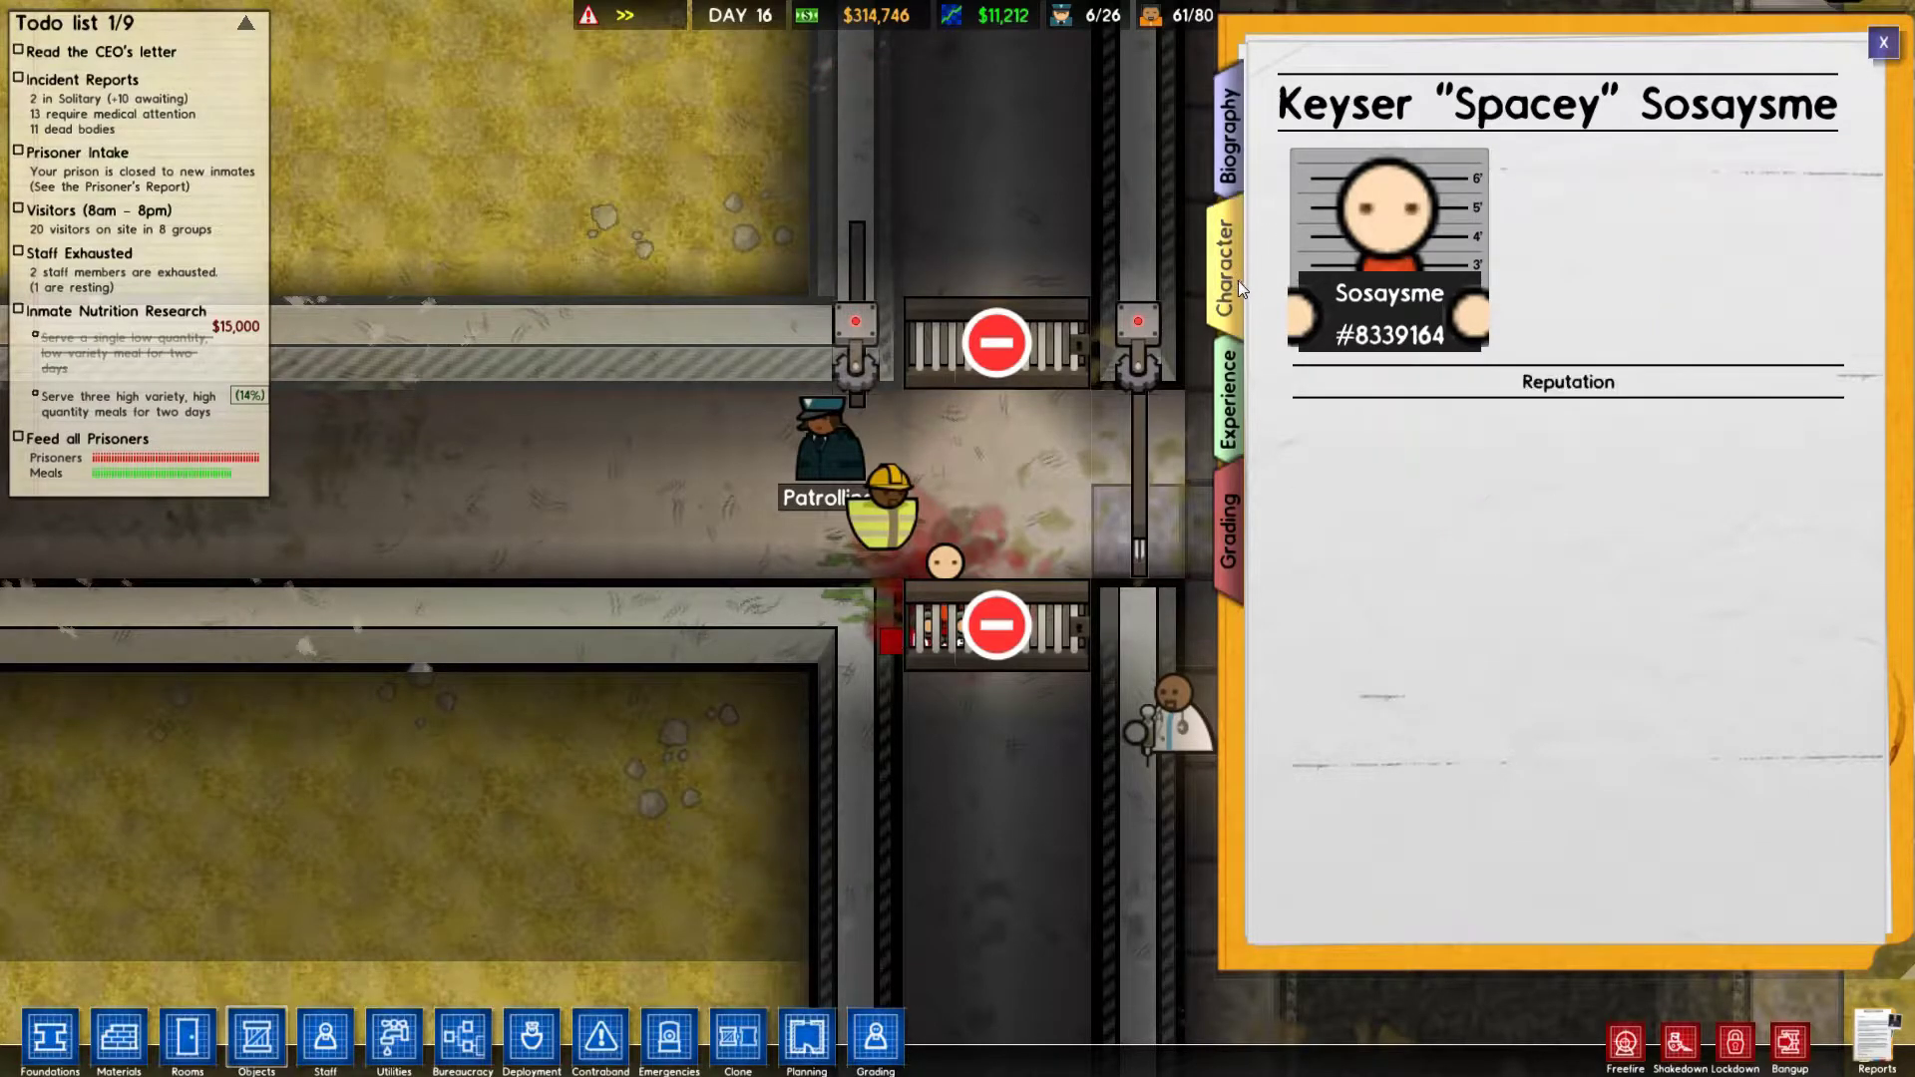
left_click(1229, 389)
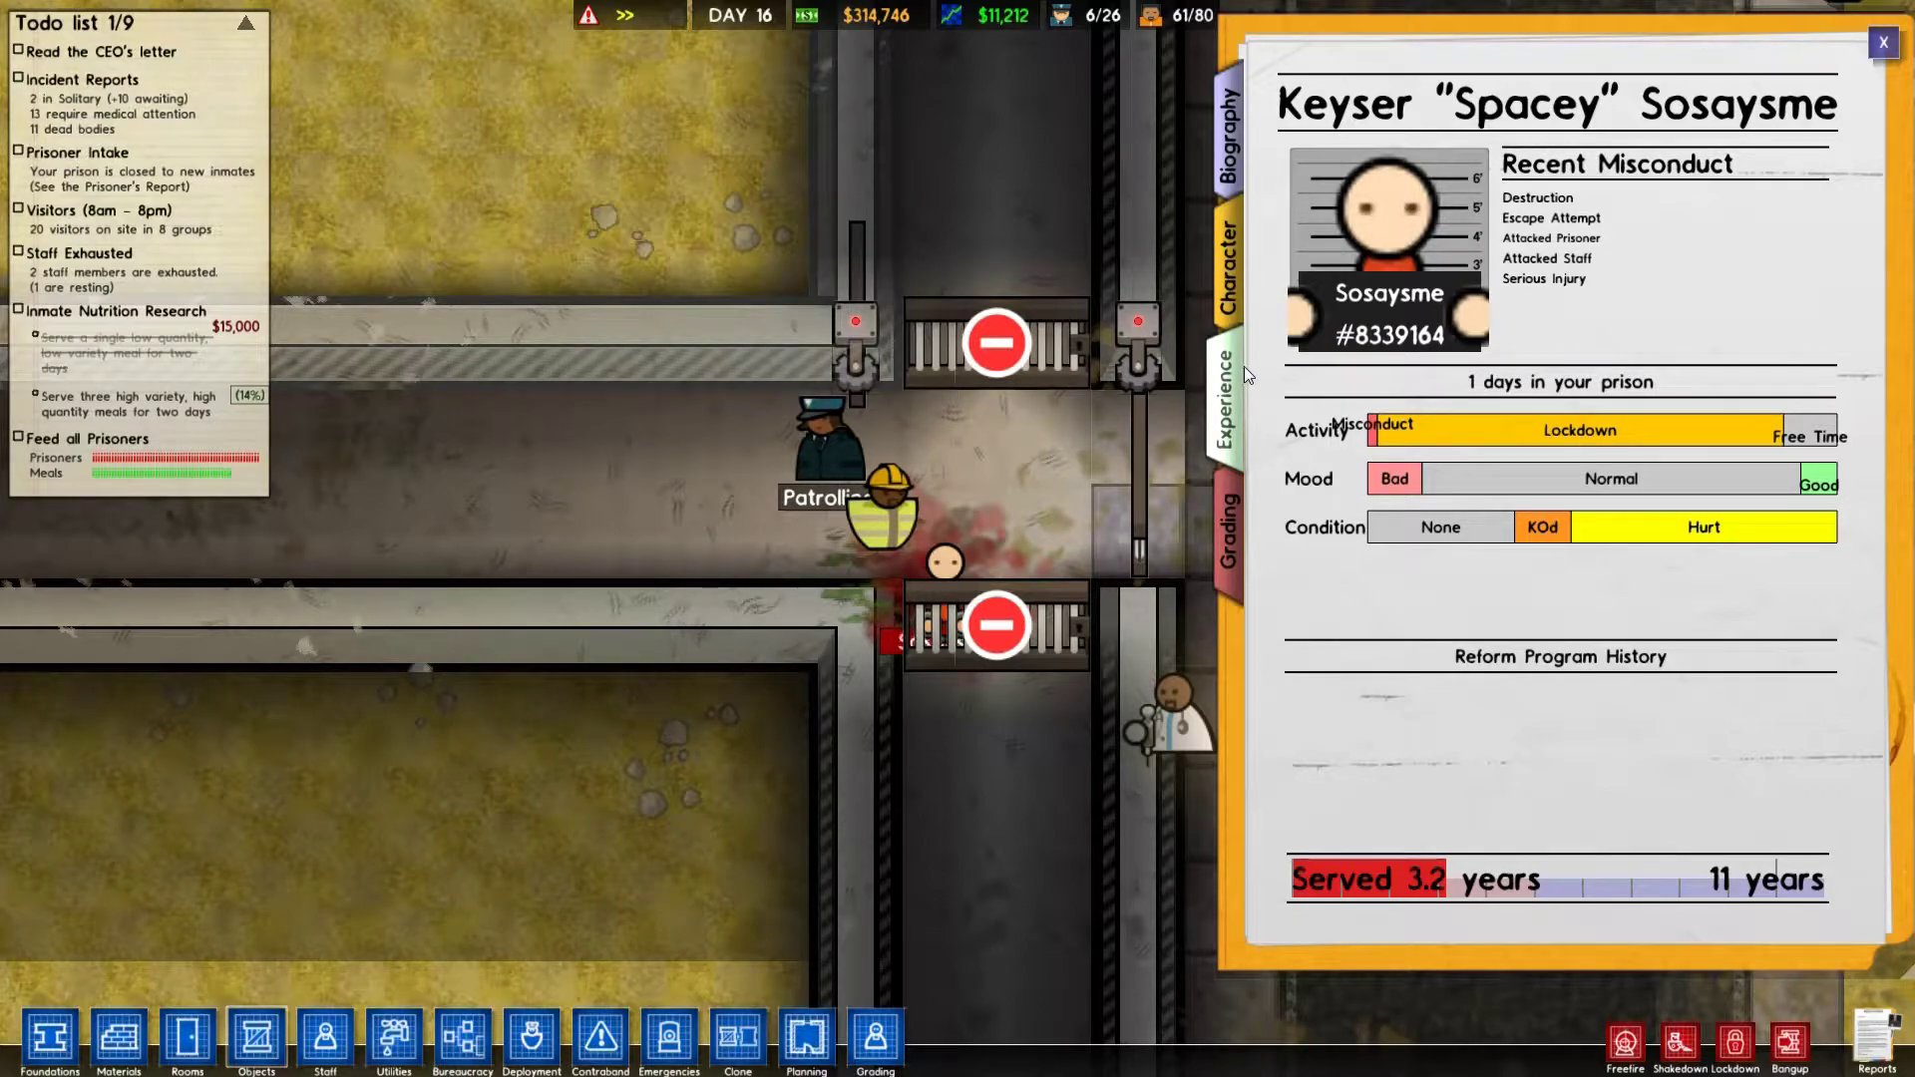
left_click(1240, 517)
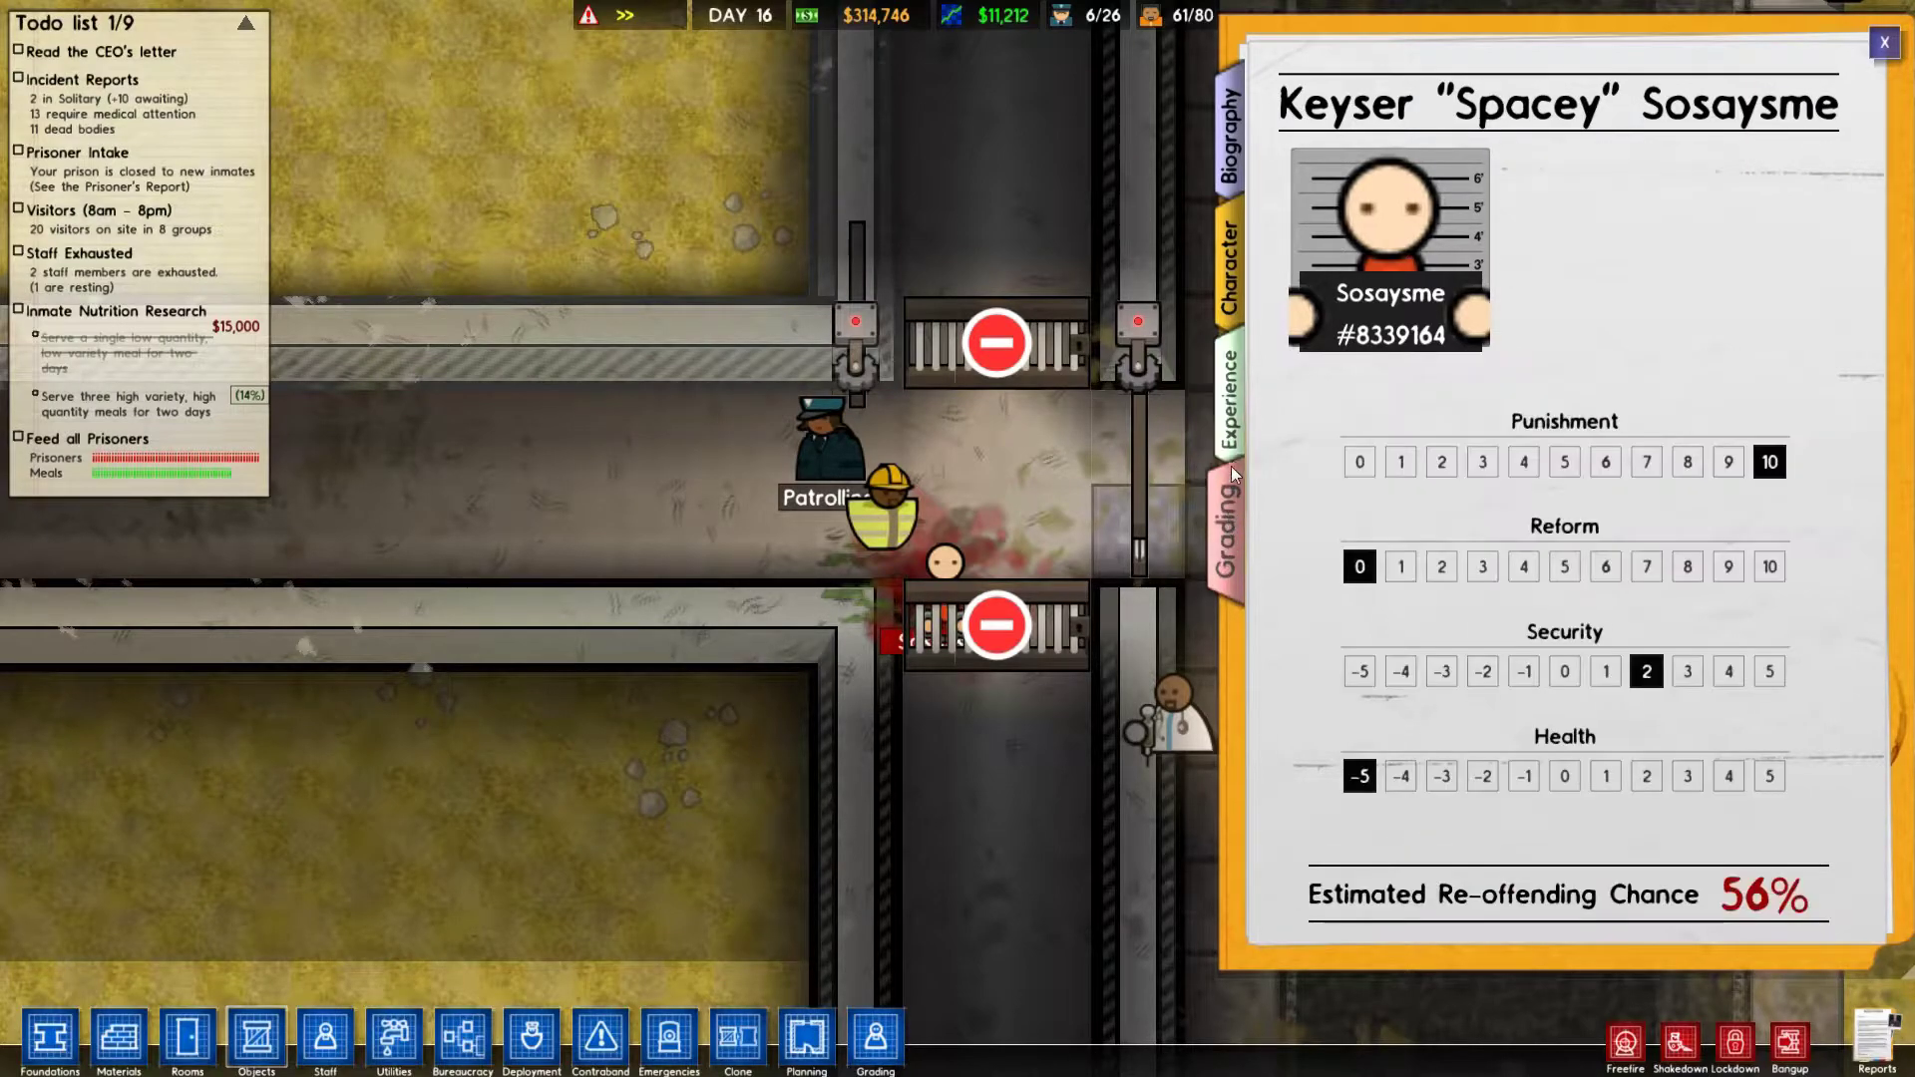
left_click(1232, 435)
left_click(1231, 281)
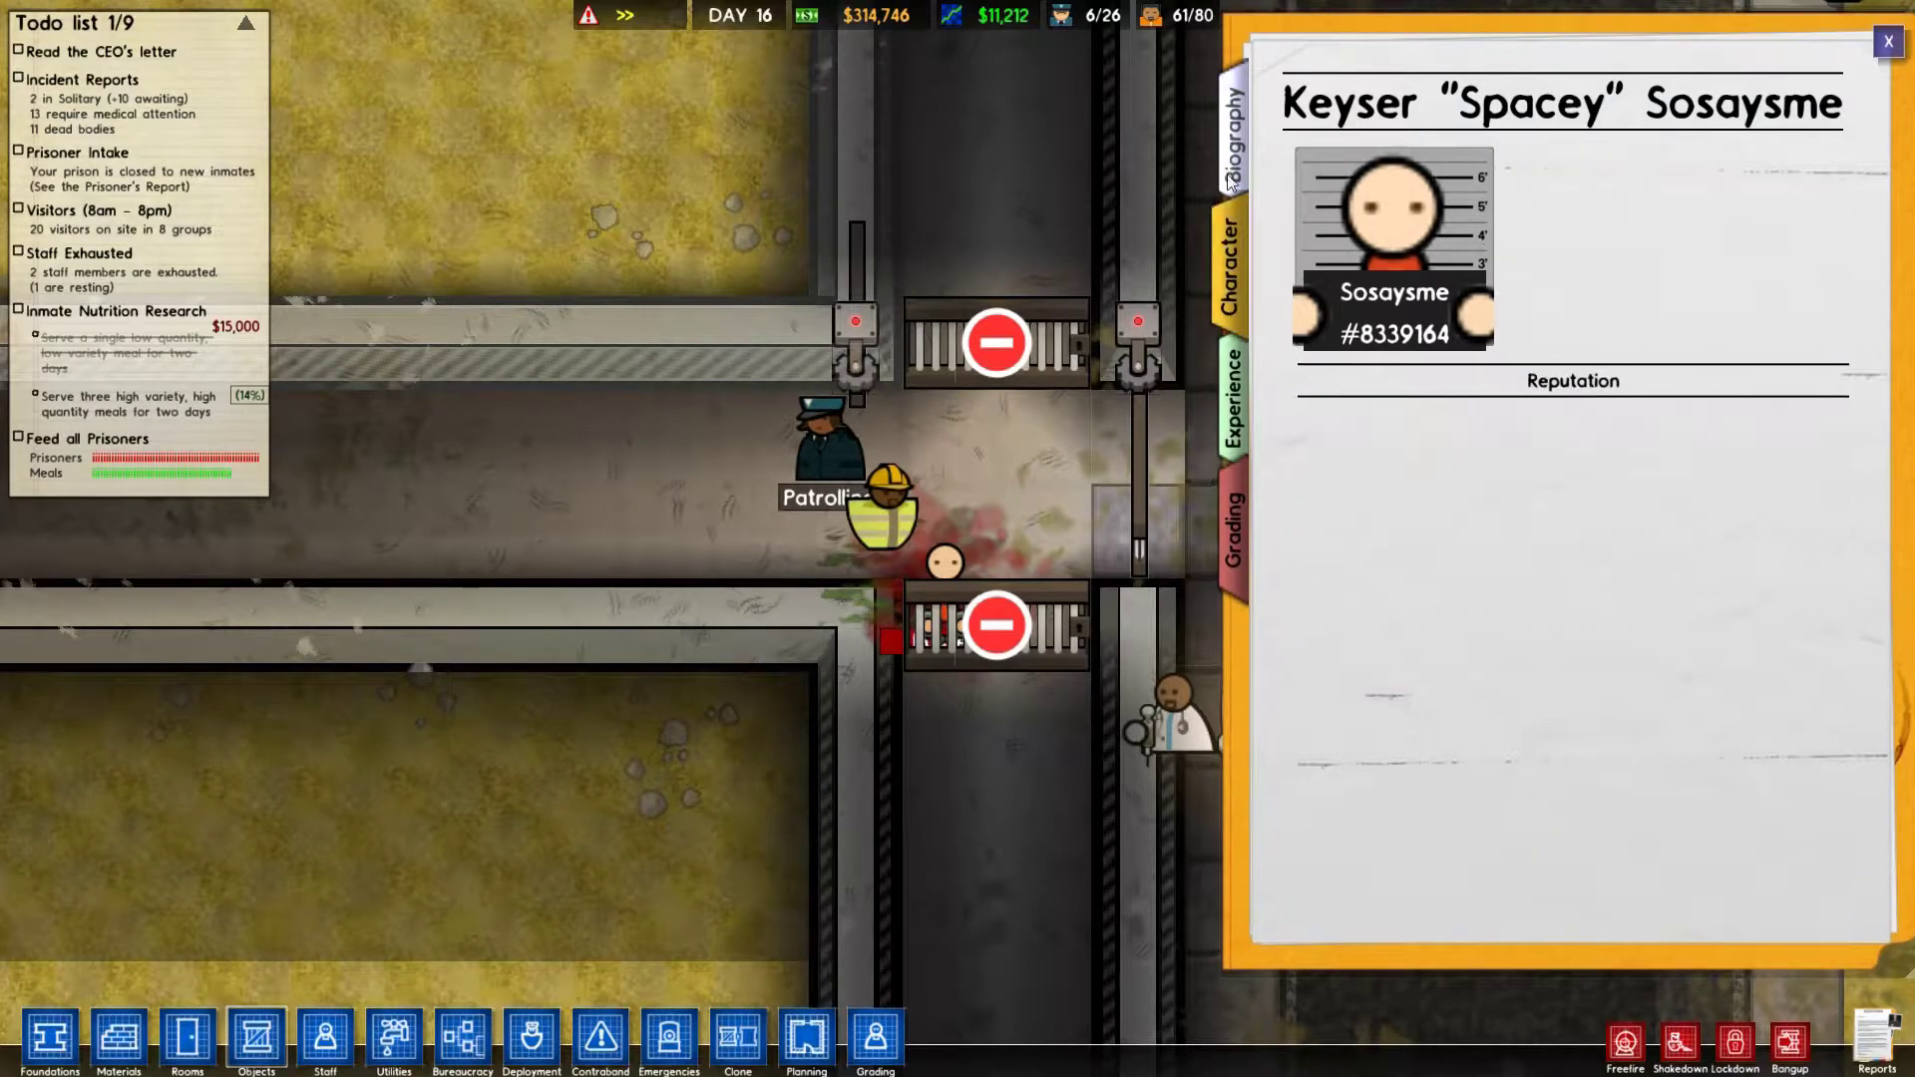
left_click(1231, 143)
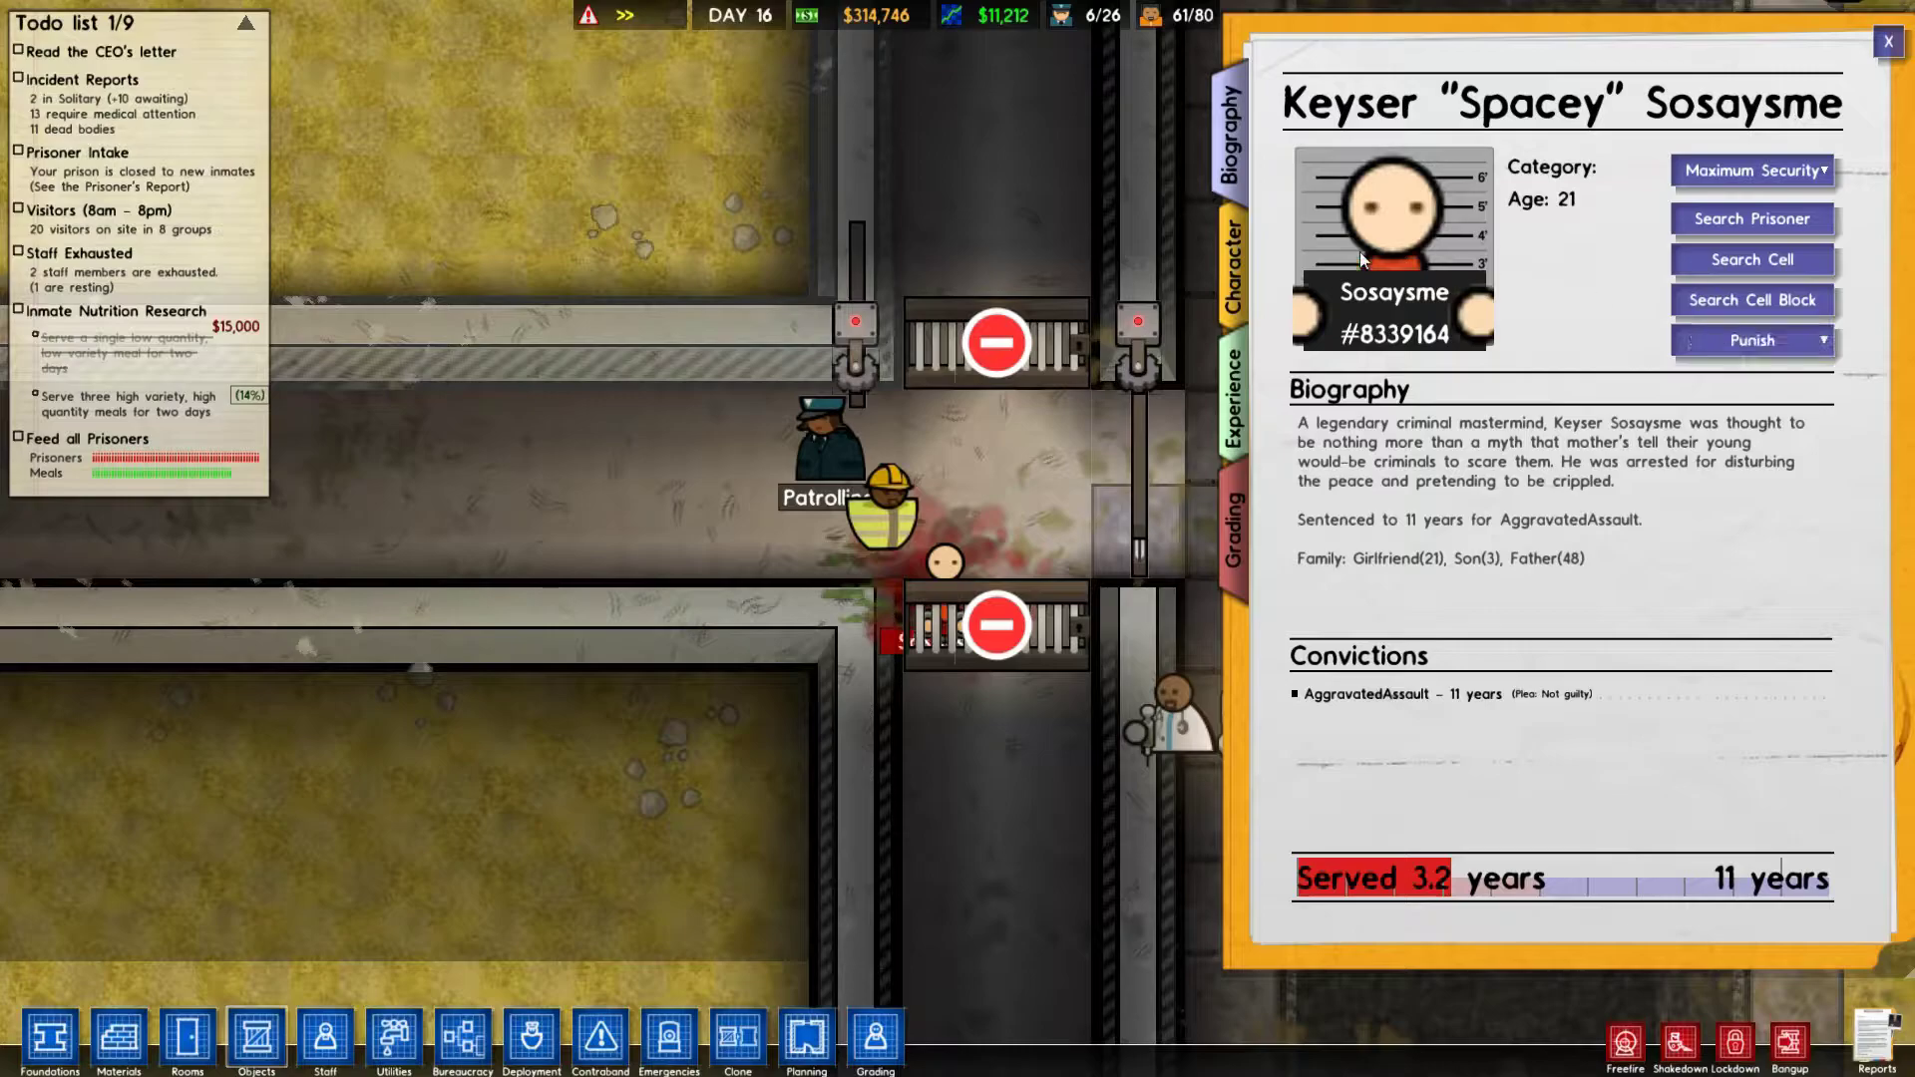
left_click(1239, 280)
left_click(1233, 378)
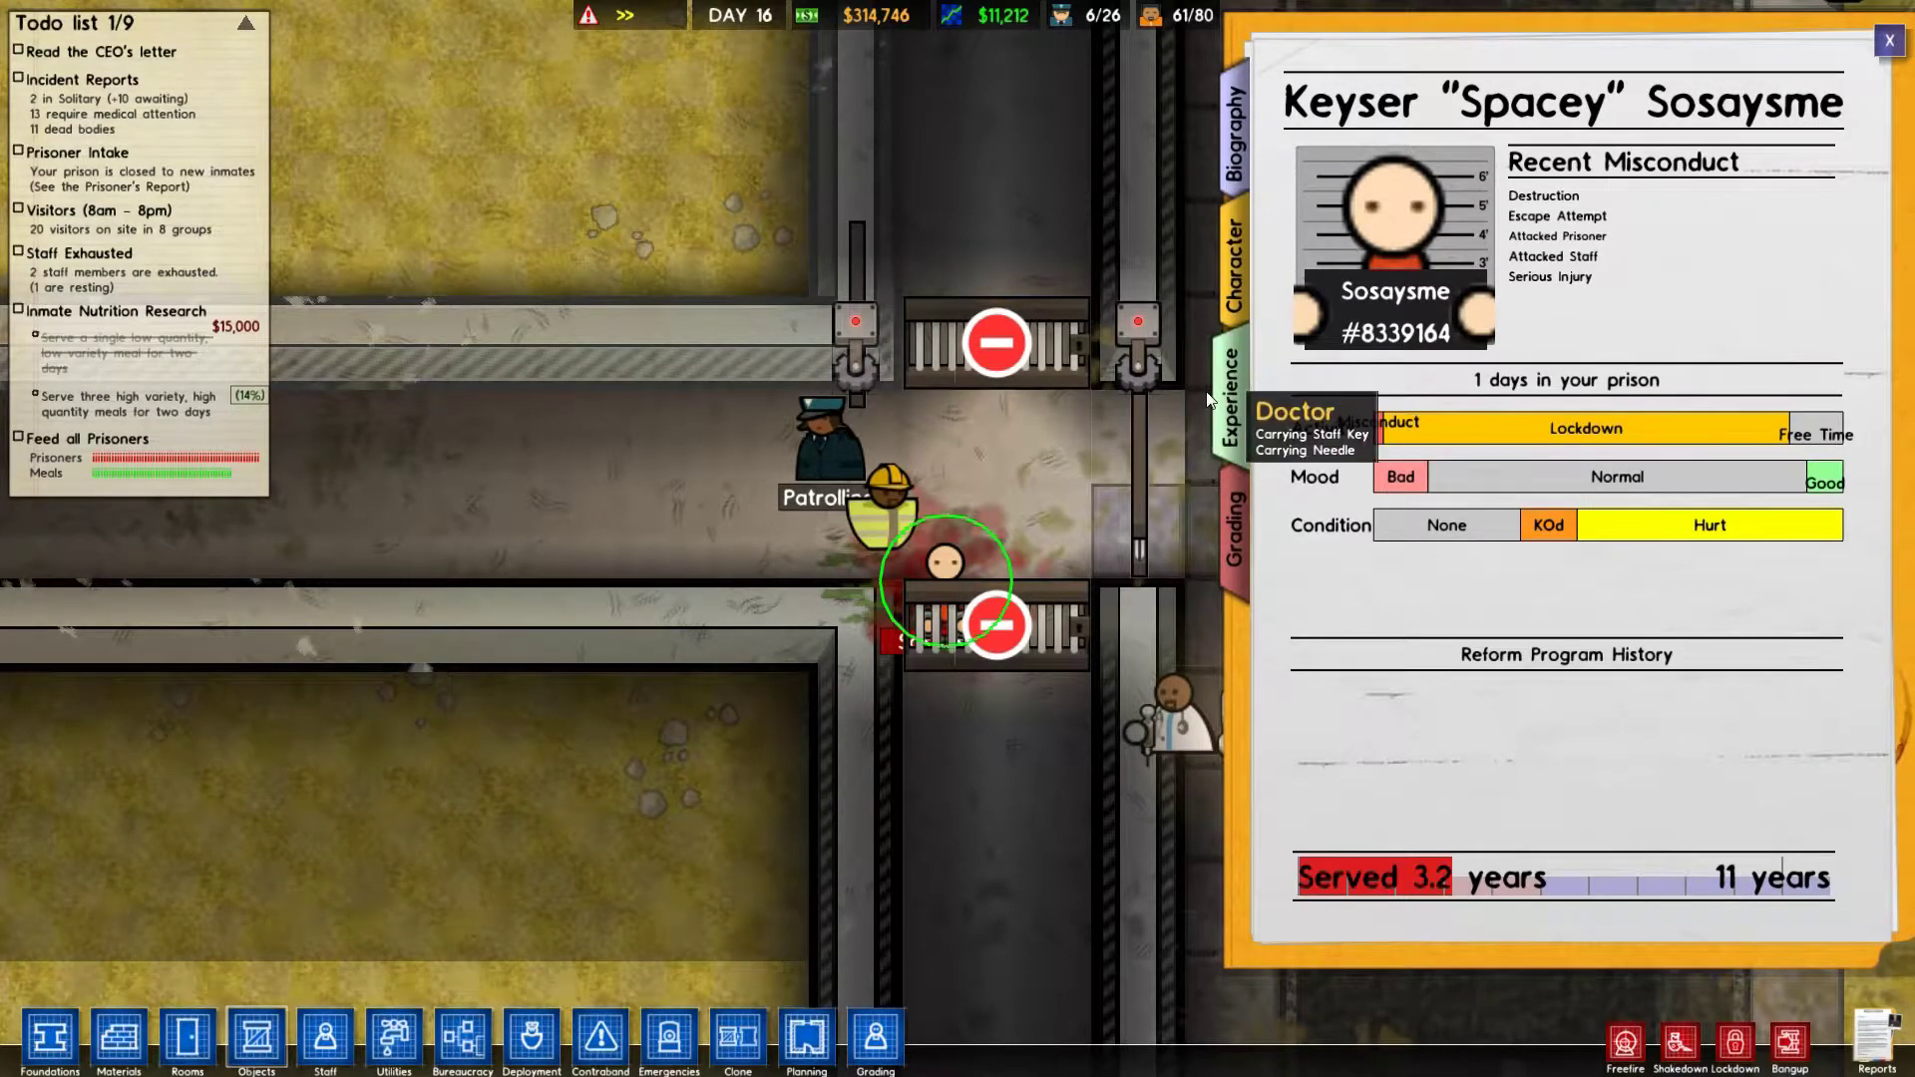
right_click(1209, 401)
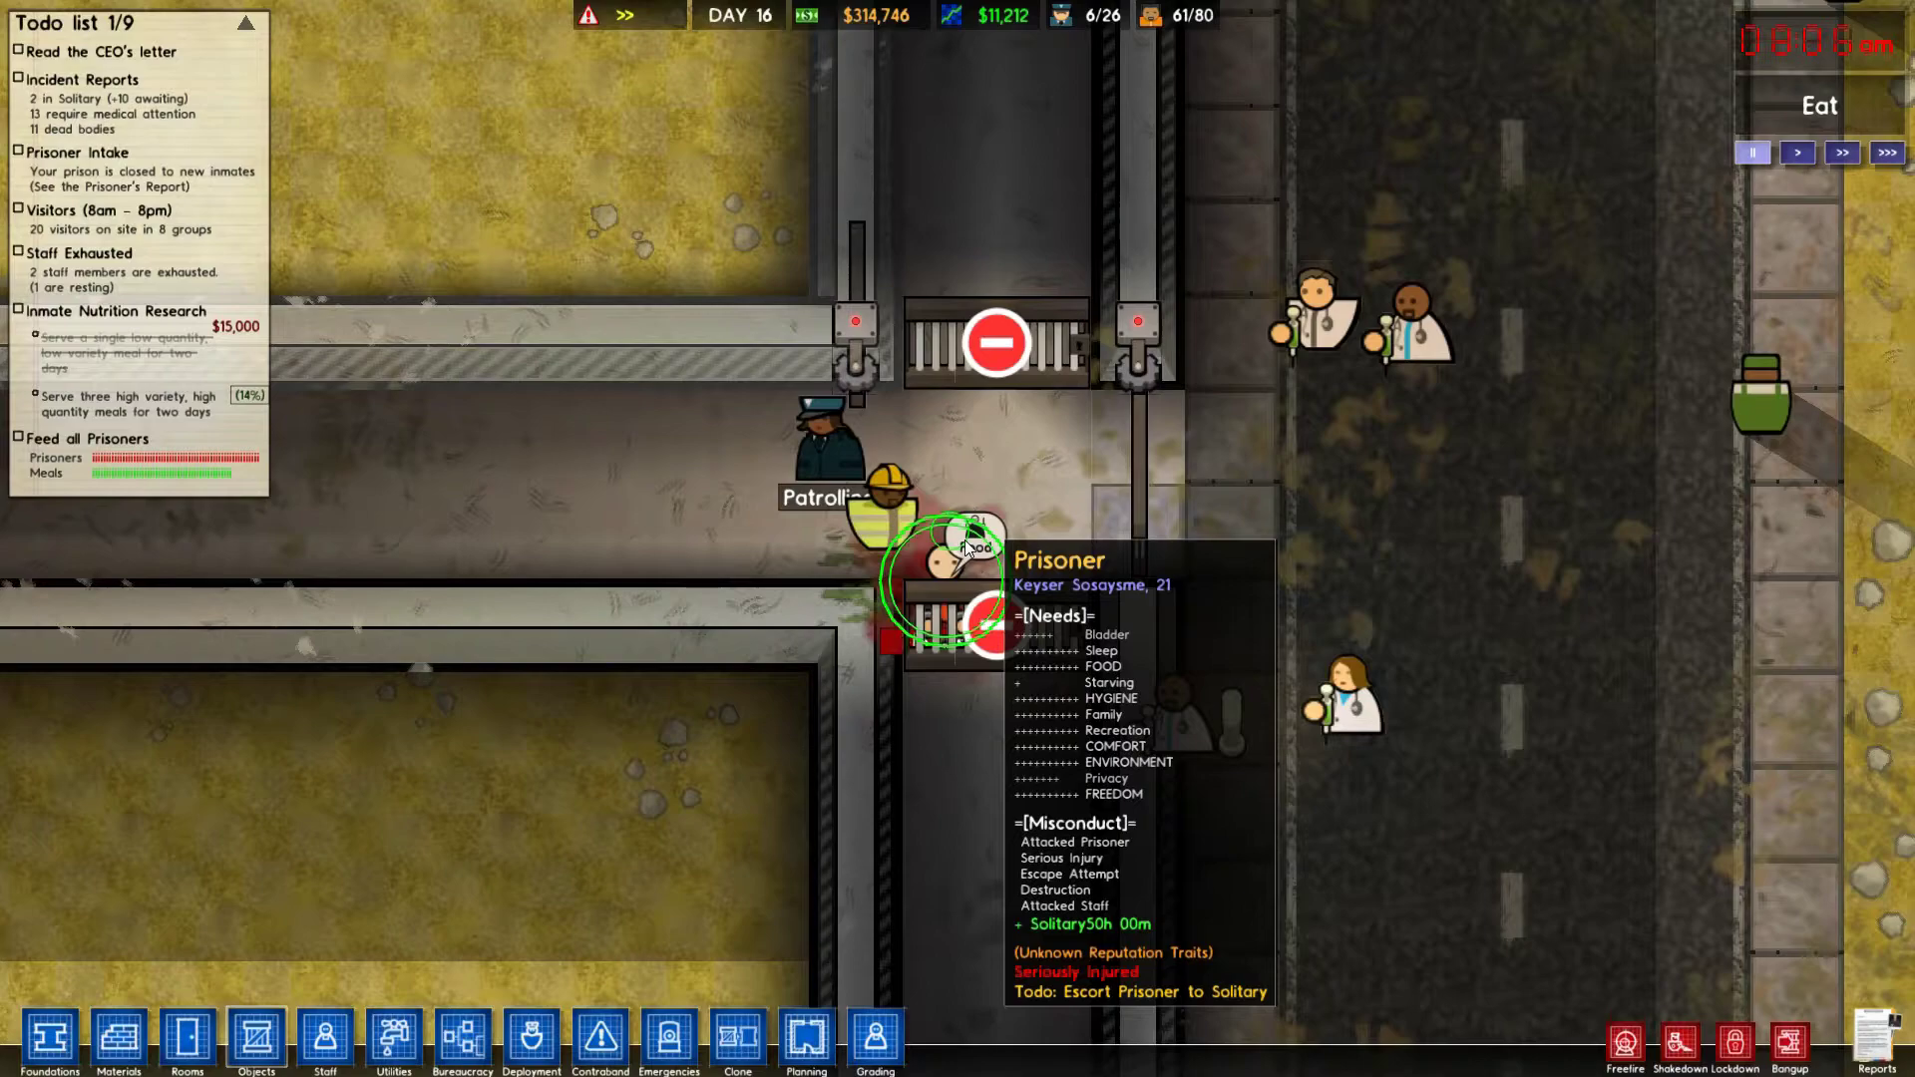
Select the doctor on the road and order him to treat the prisoner at the jail doors.
left_click(1422, 312)
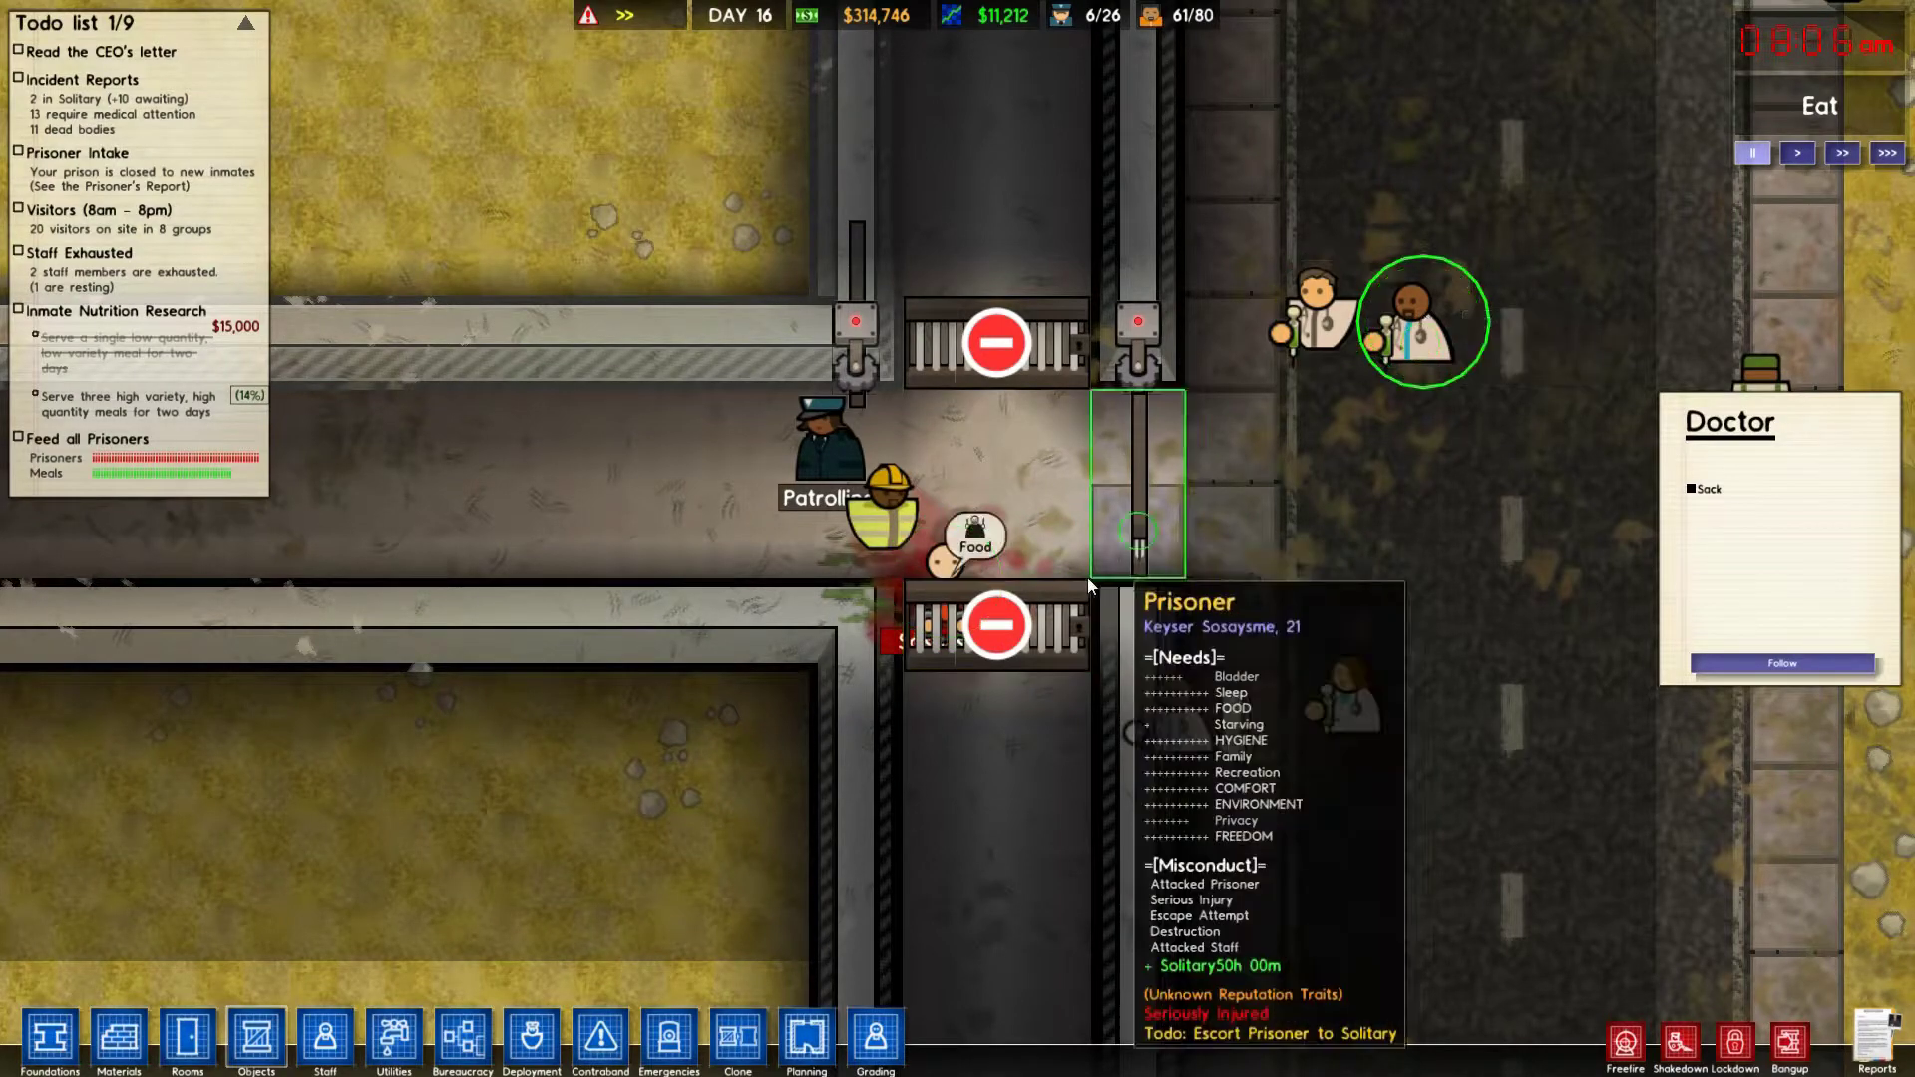
right_click(932, 569)
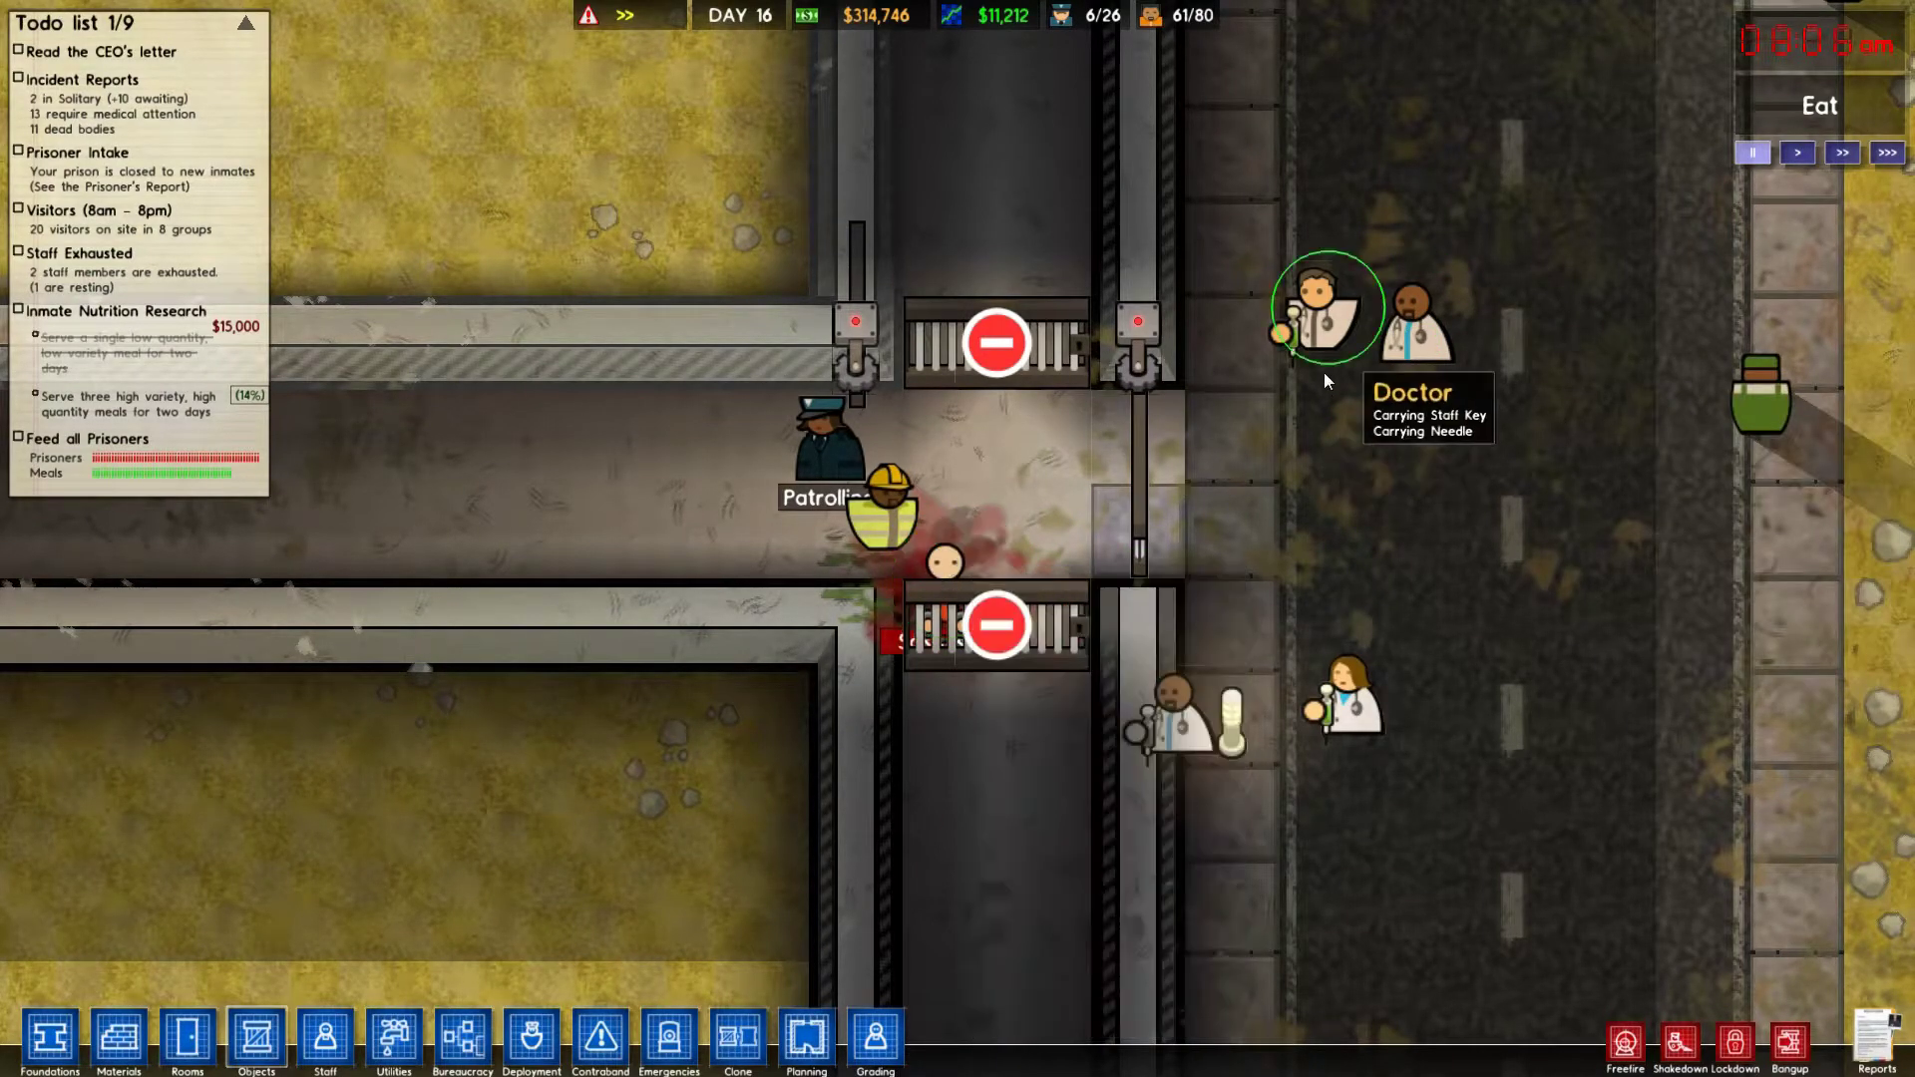
left_click(1414, 328)
right_click(970, 568)
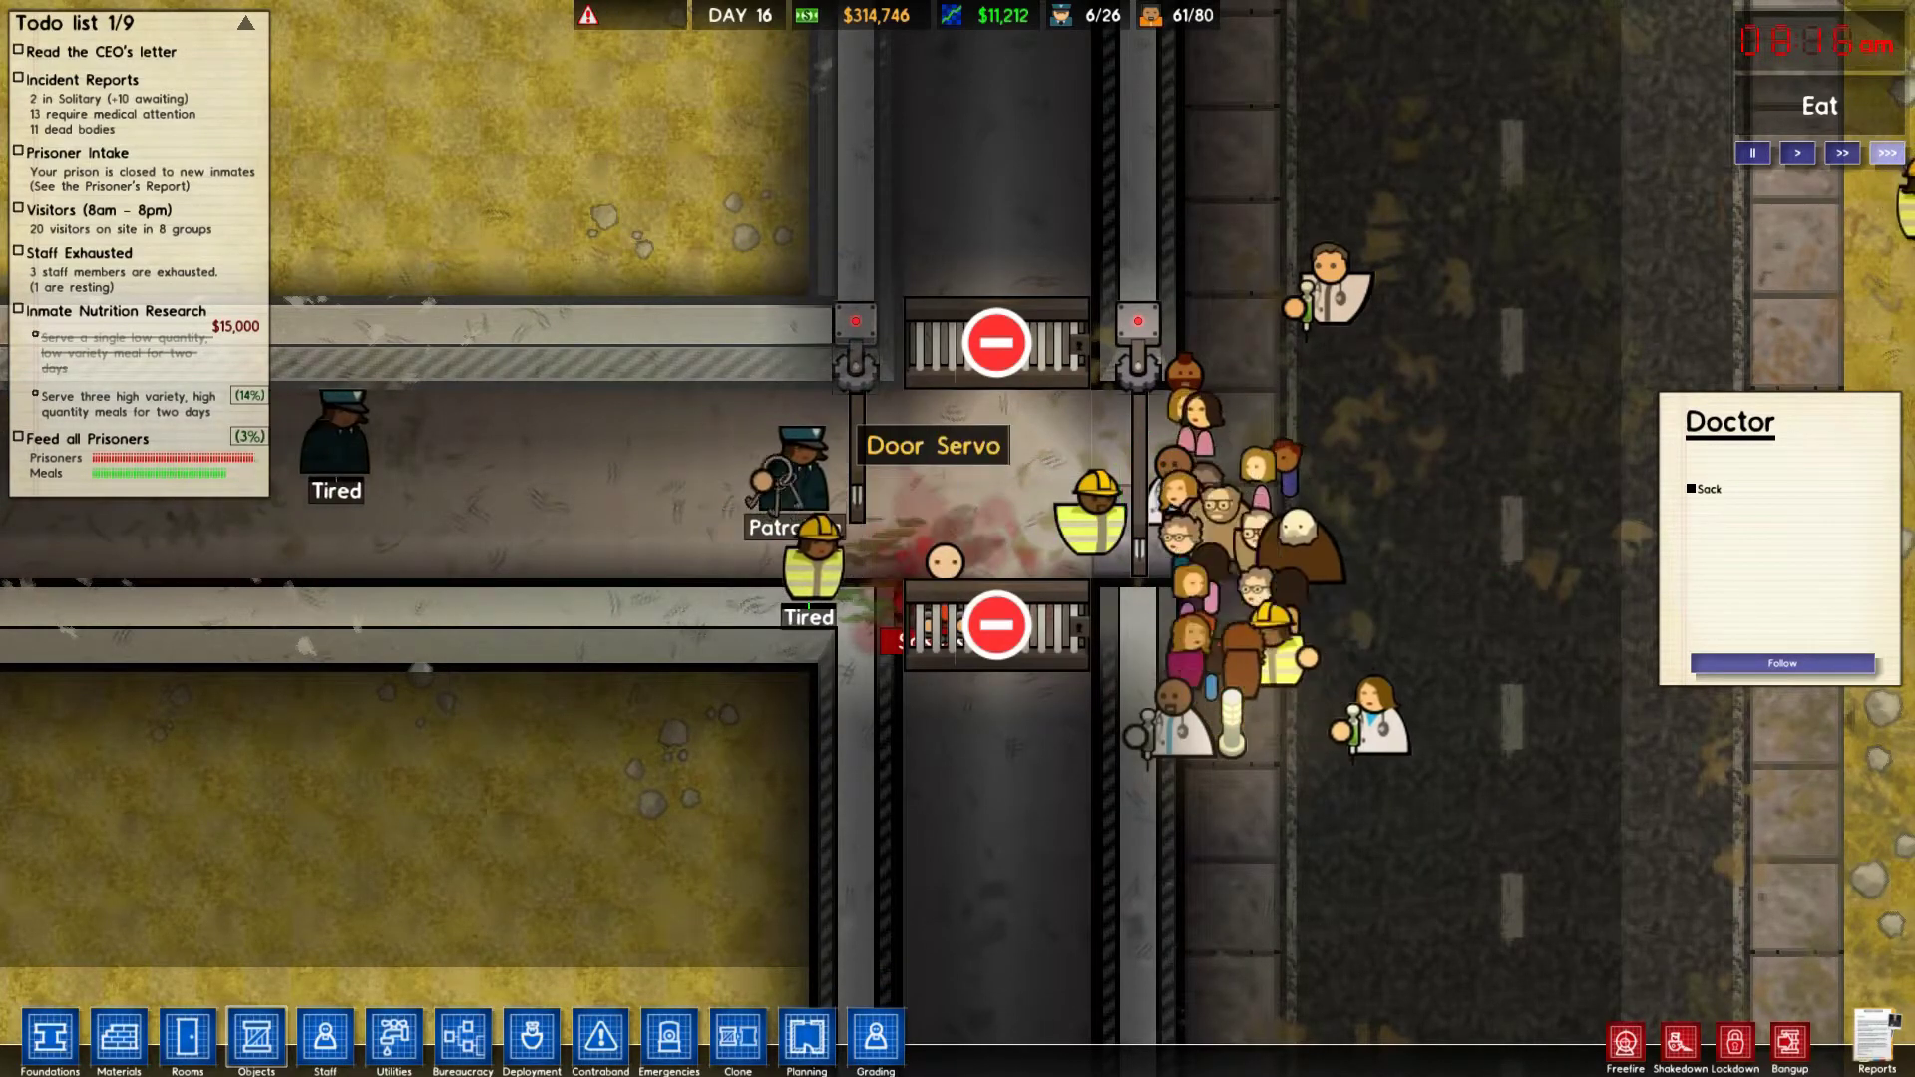
scroll(958, 539, "down", 1)
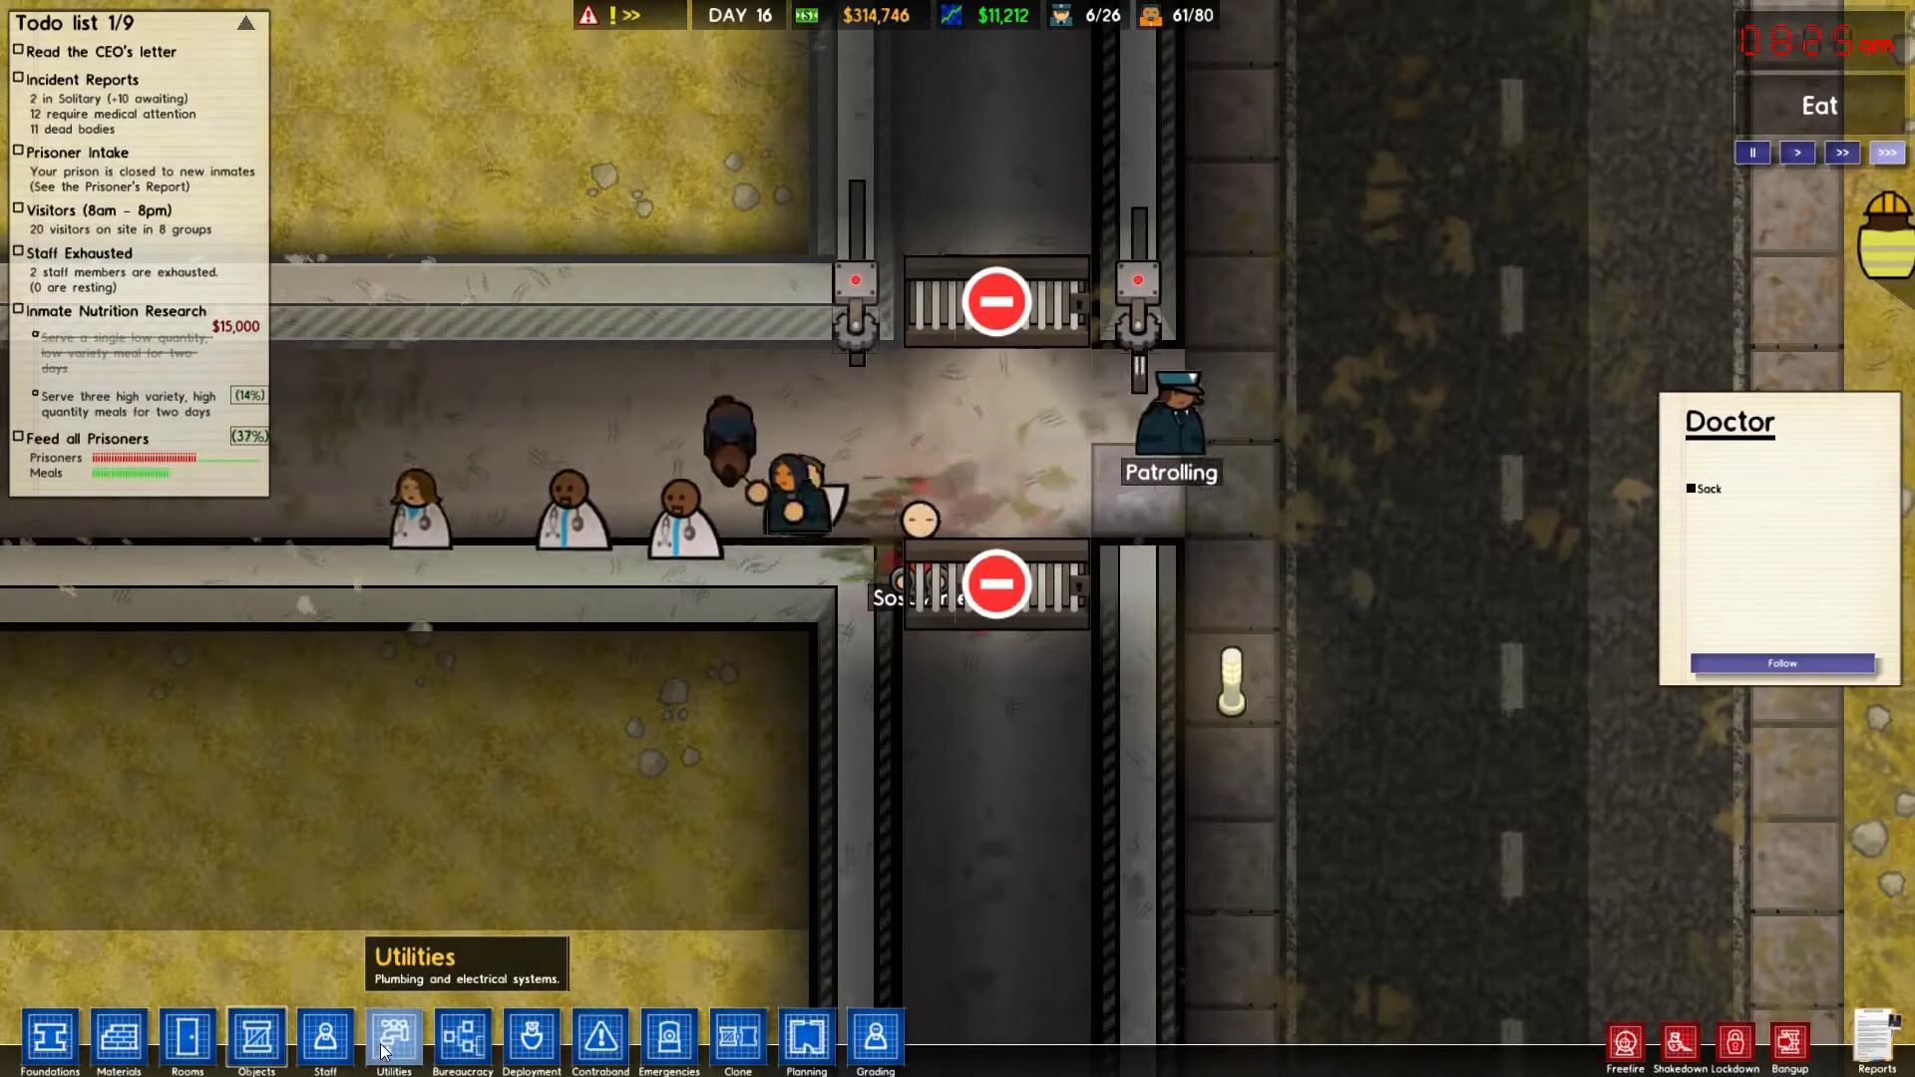
Pick Guard from the Staff list and hire three guards beside the road's jail doors.
left_click(257, 1037)
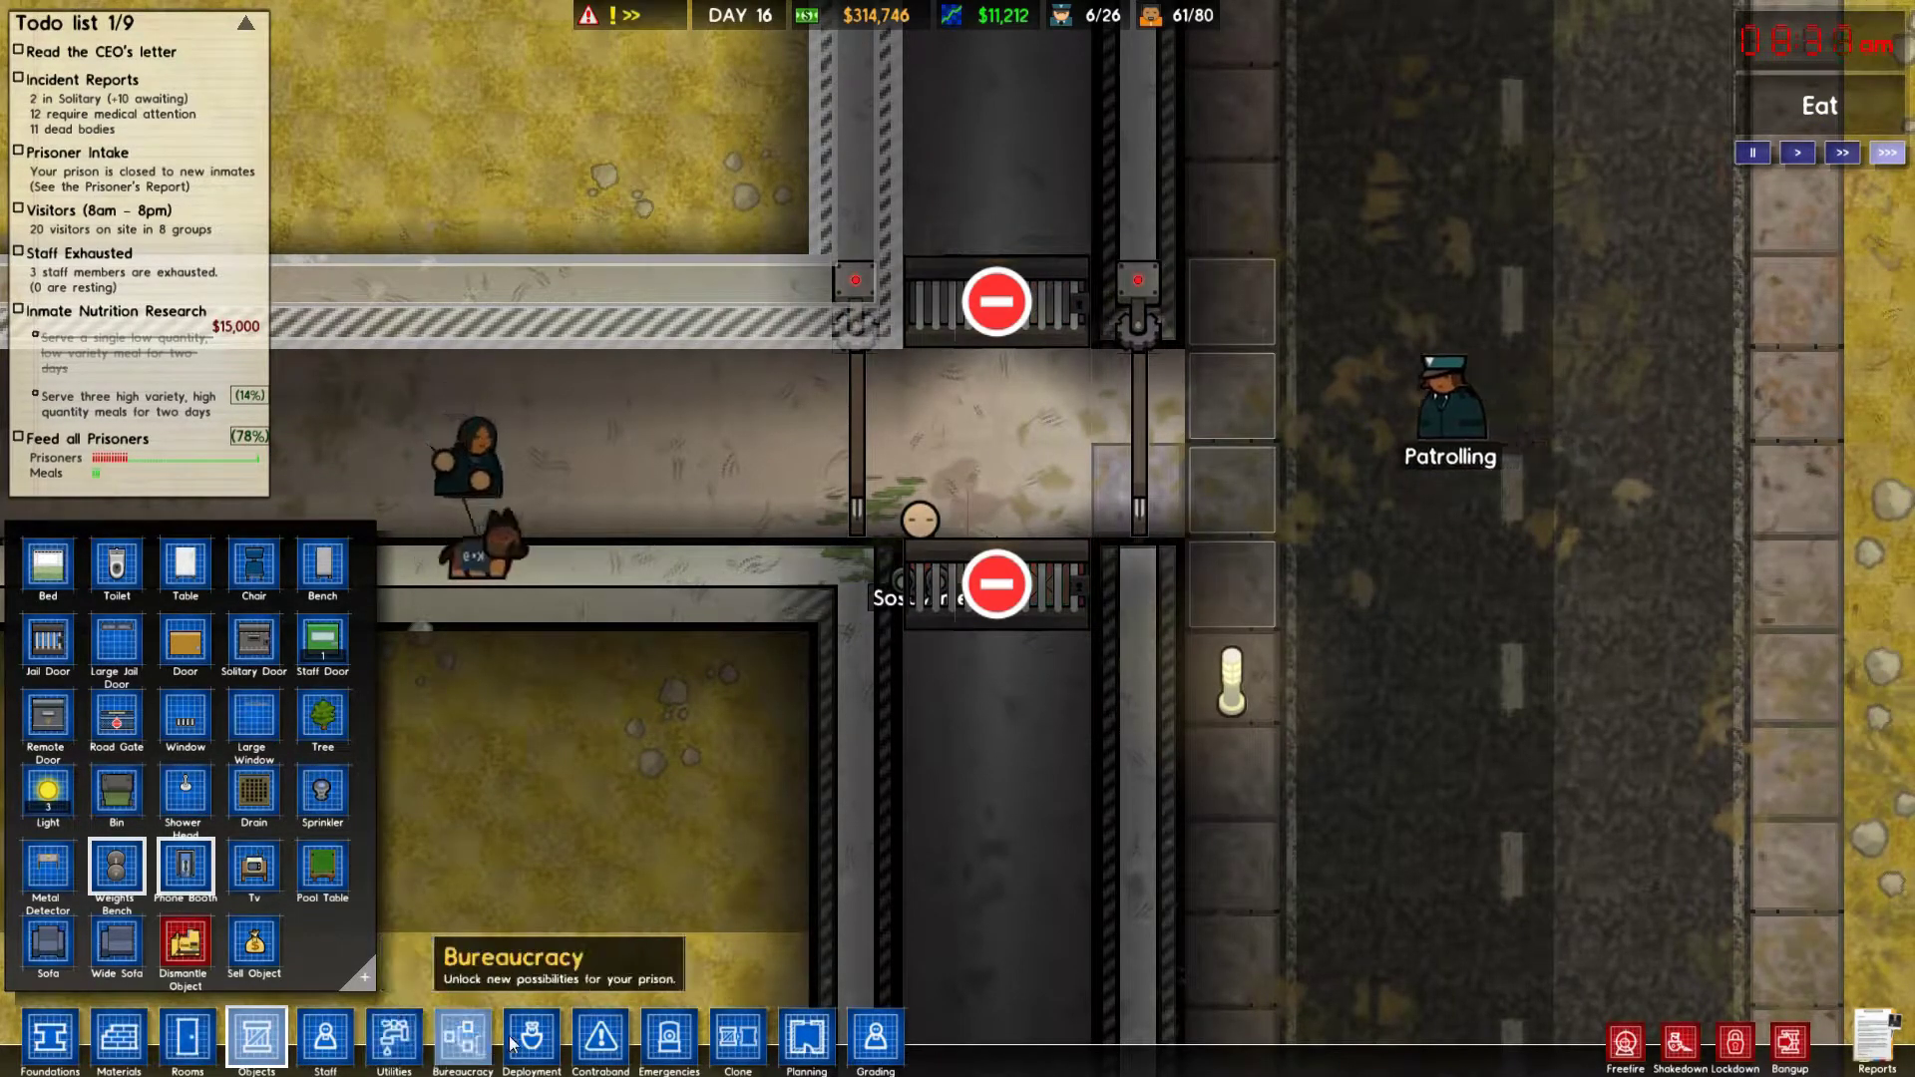
left_click(324, 1036)
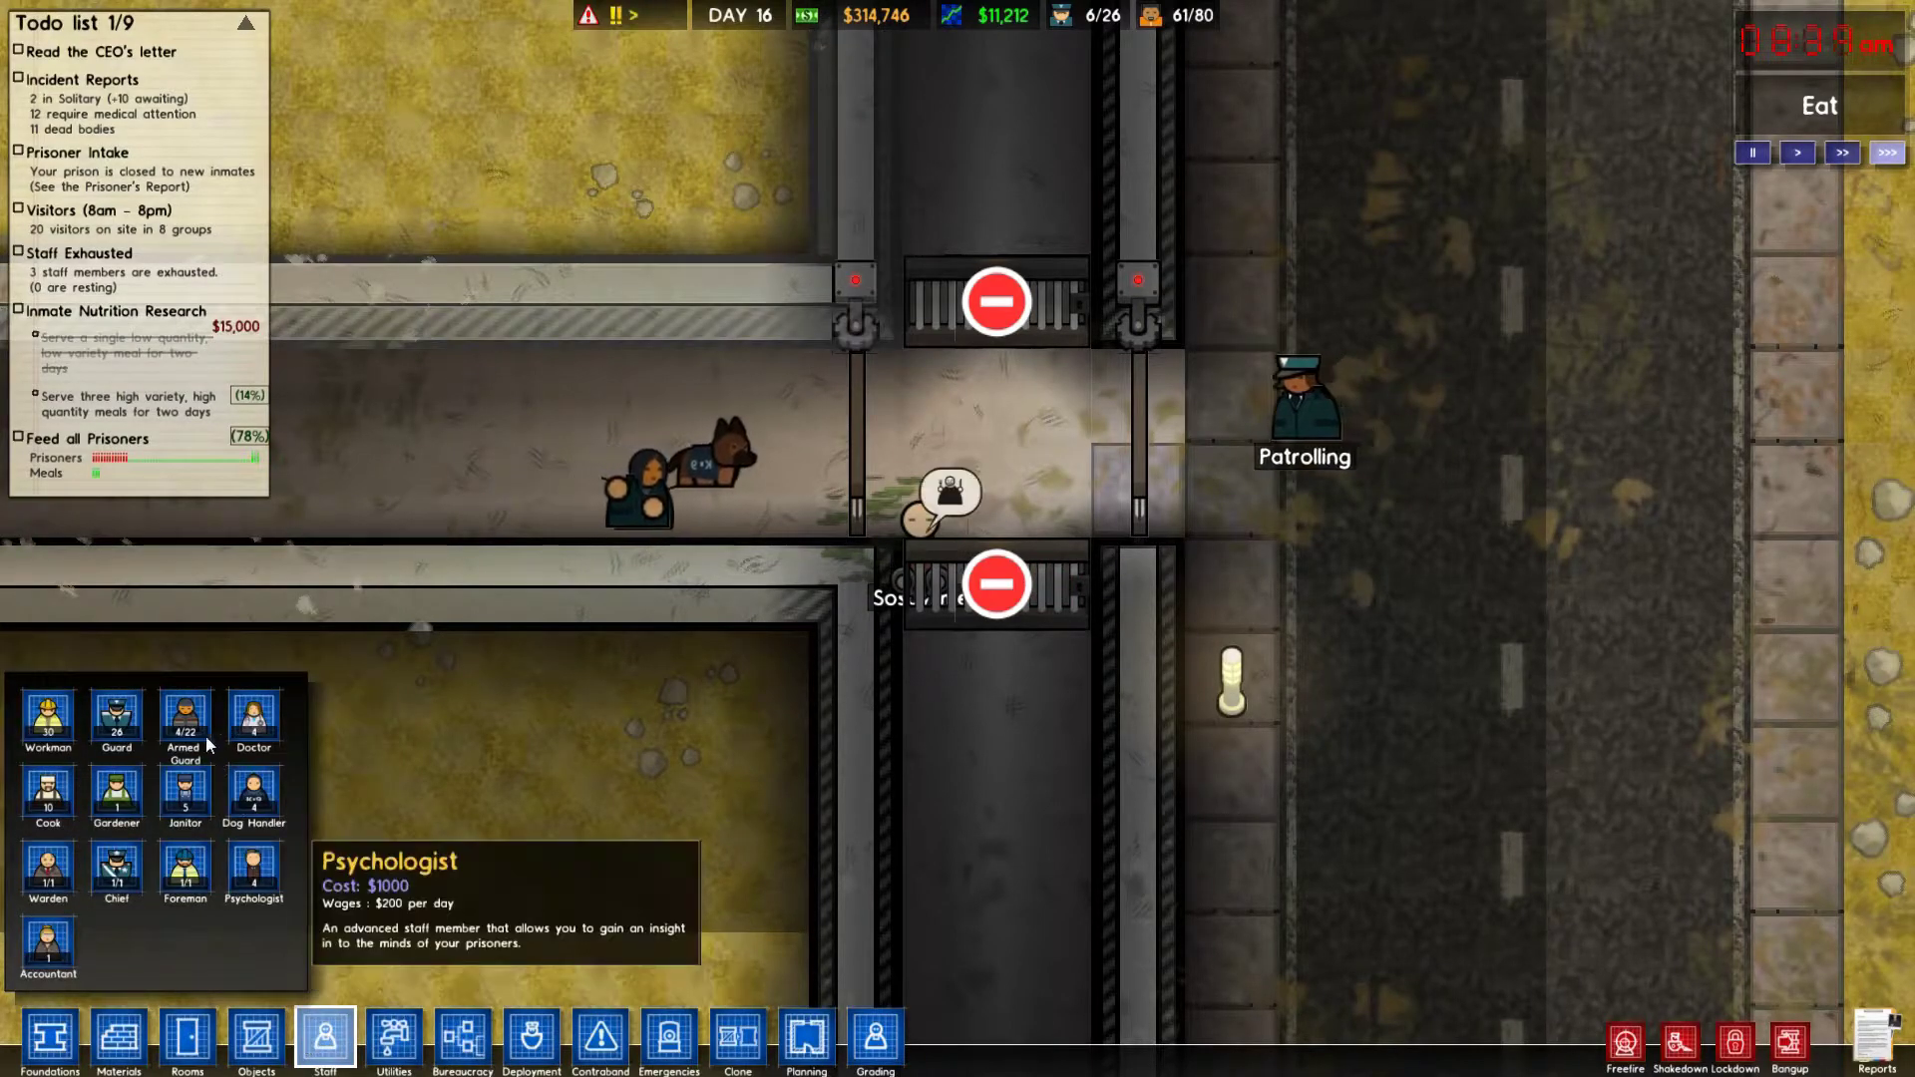
left_click(117, 716)
scroll(859, 546, "down", 3)
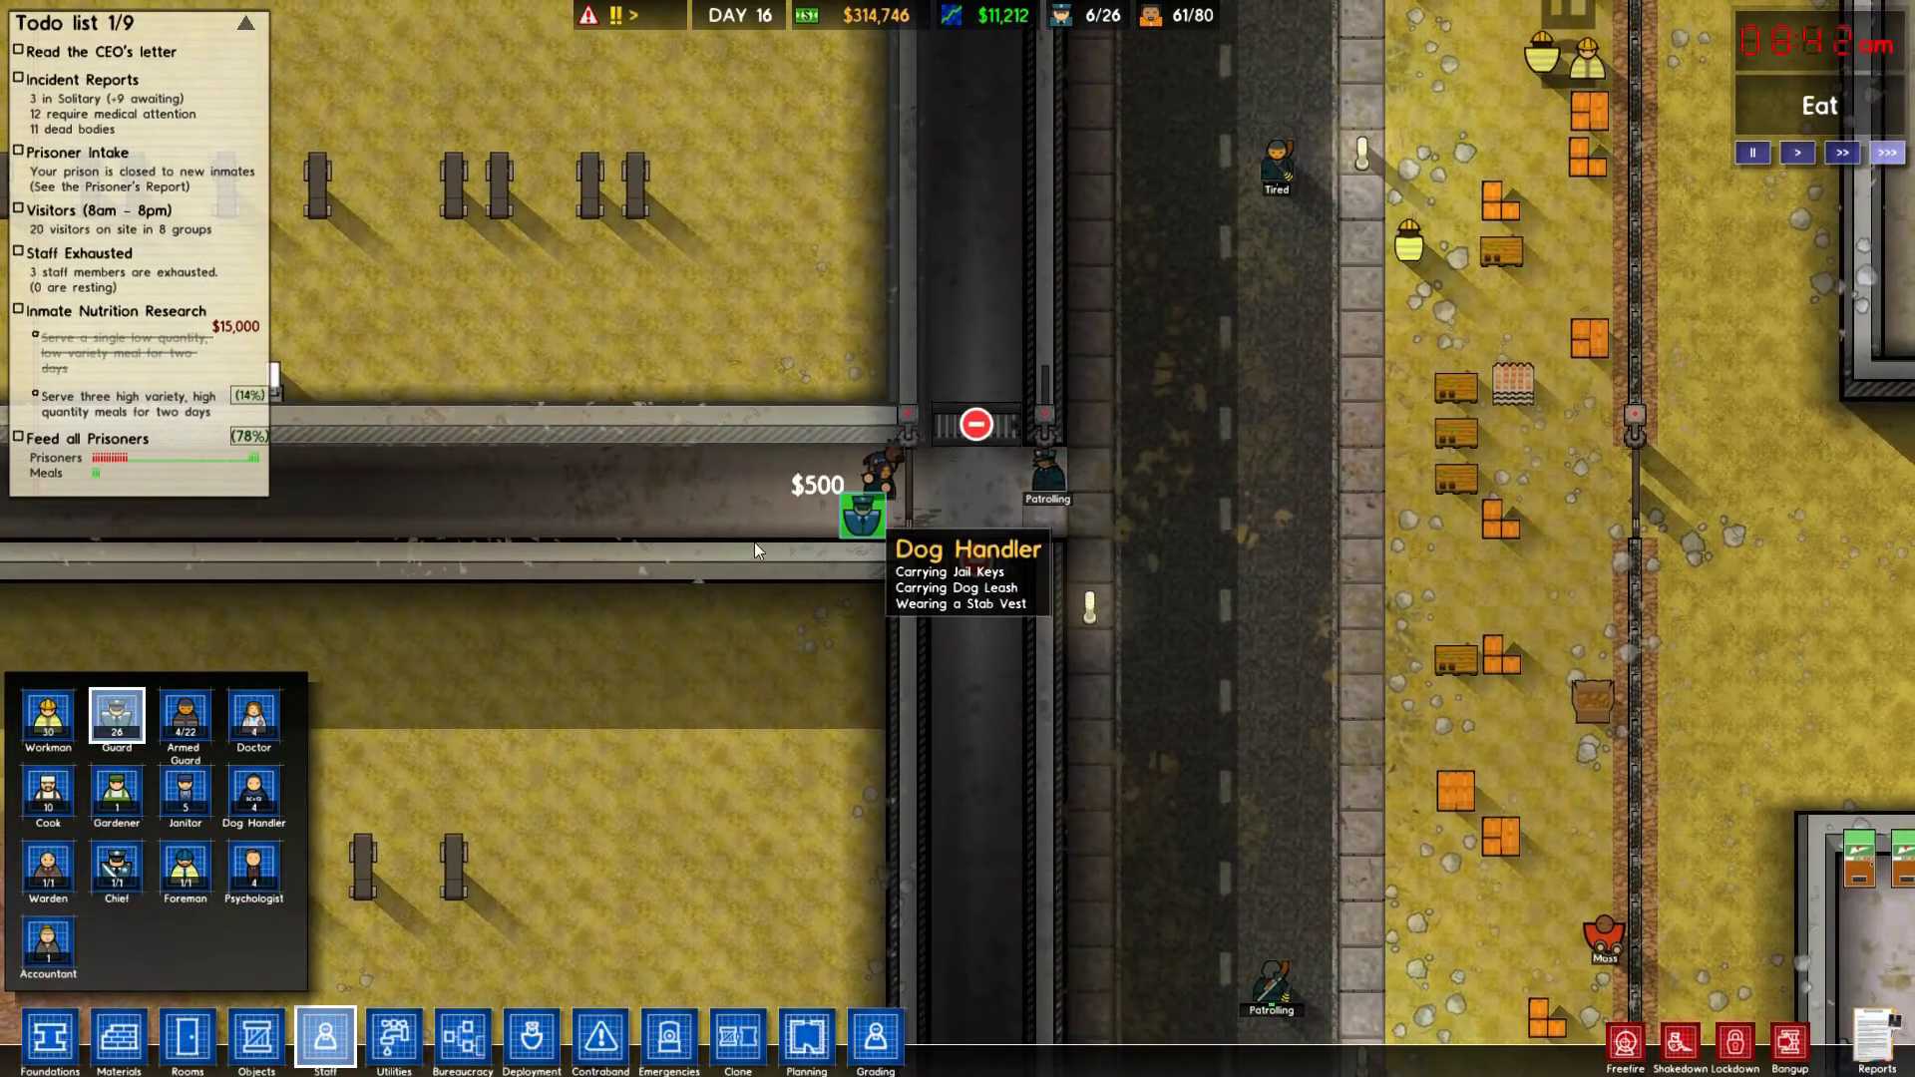
left_click(969, 496)
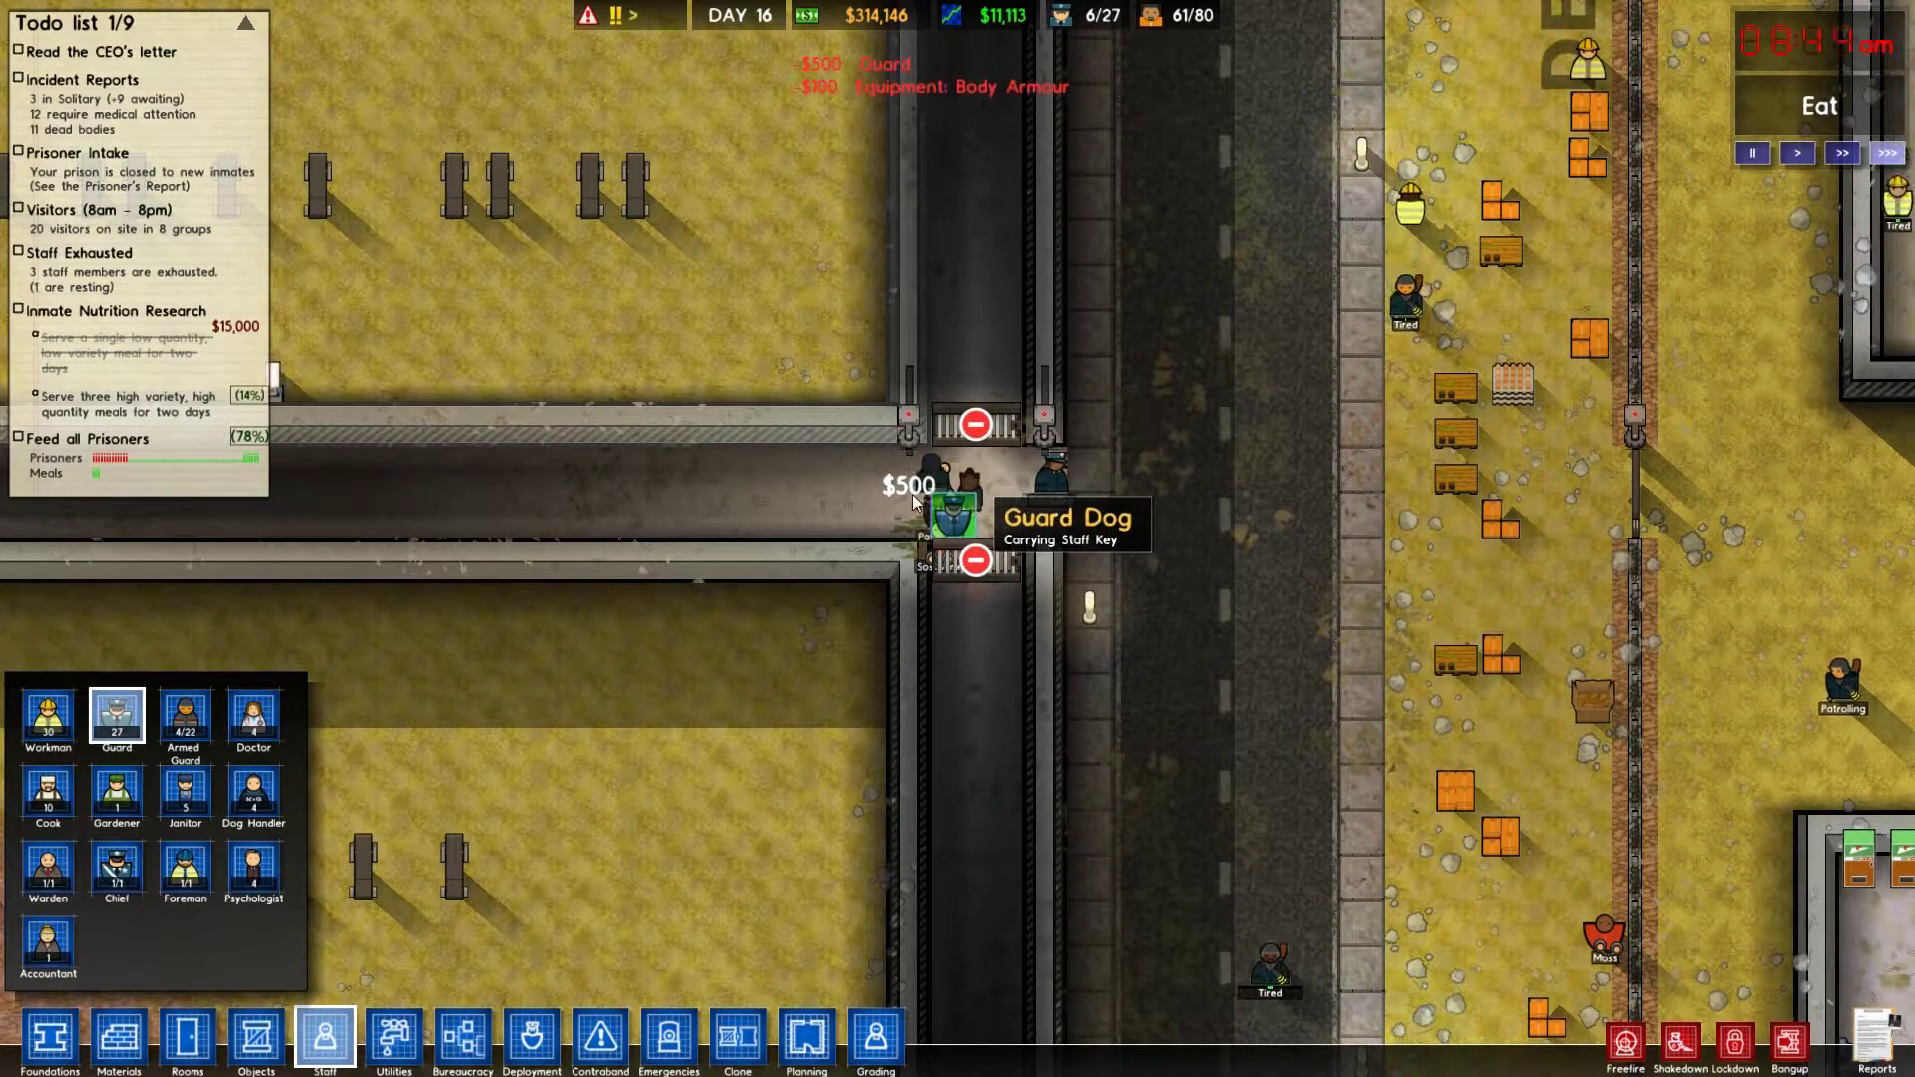
left_click(965, 510)
left_click(973, 504)
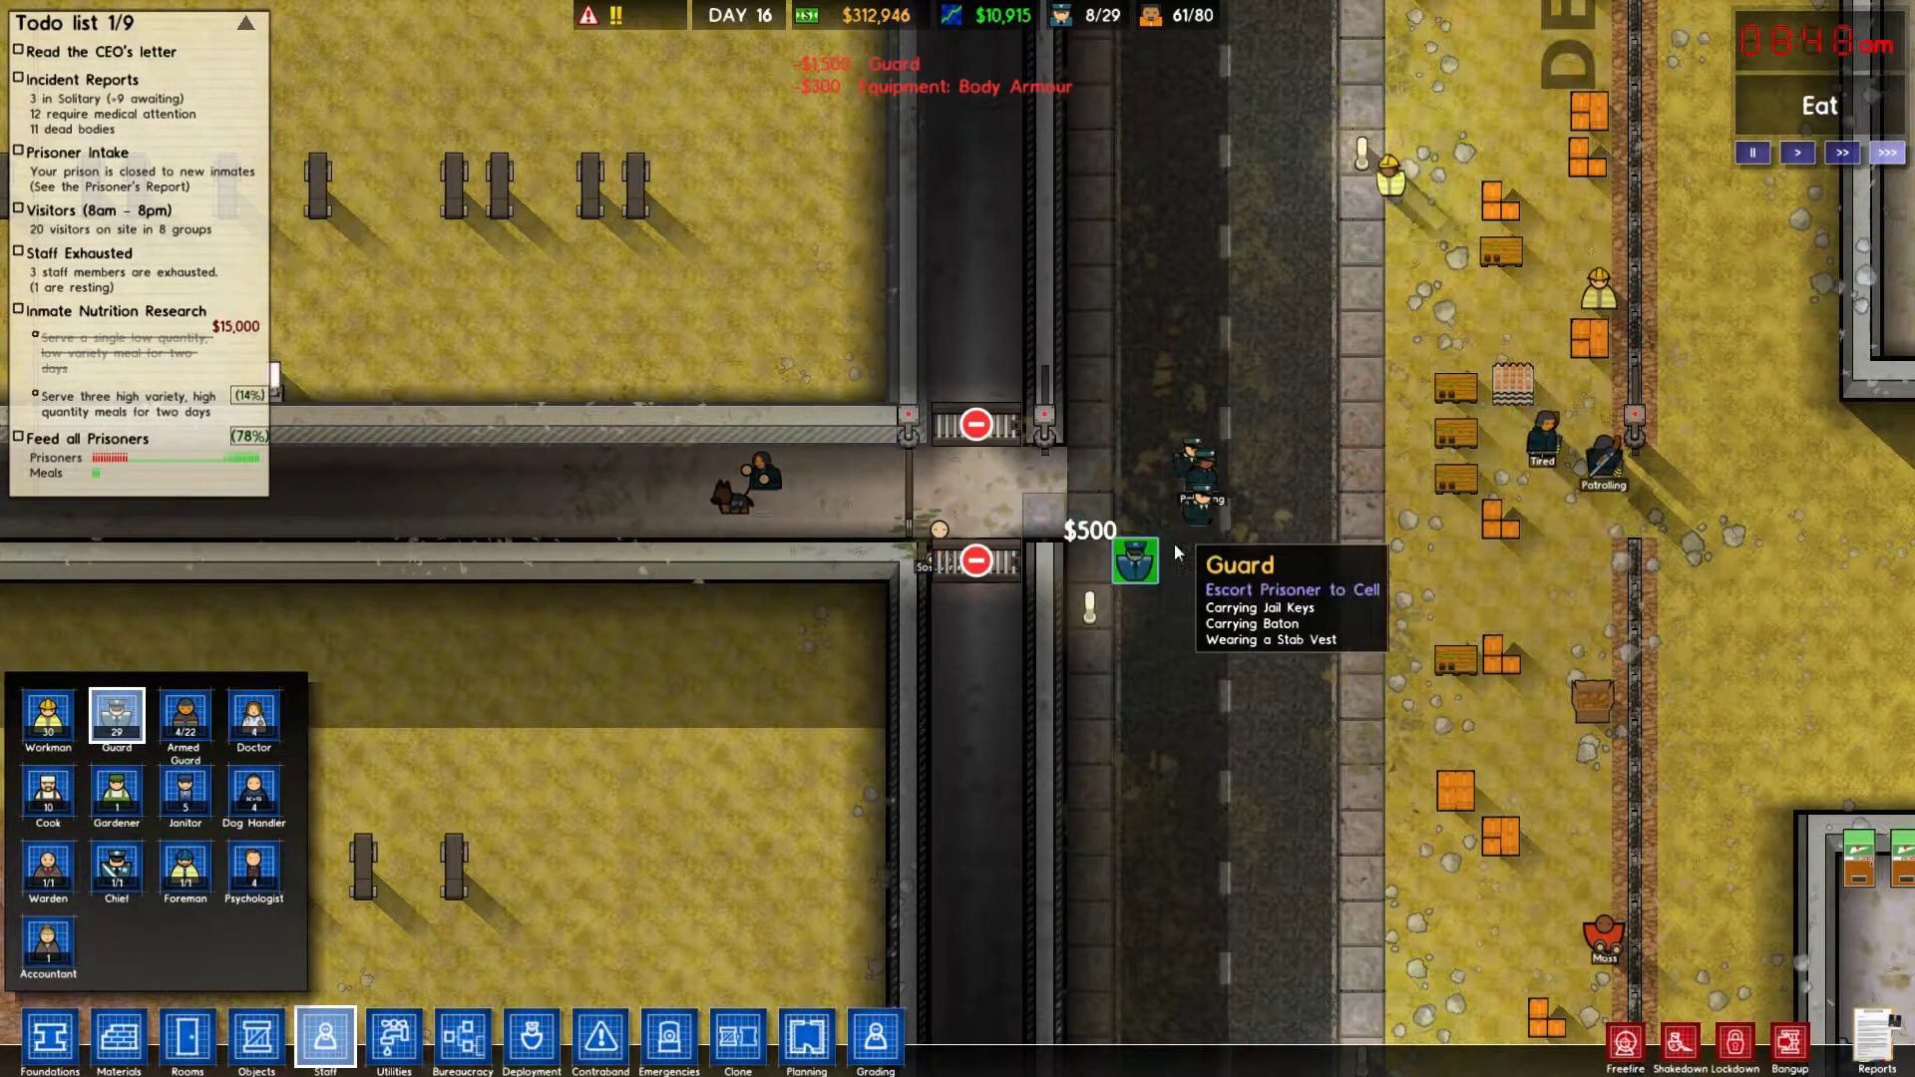
scroll(1235, 535, "down", 5)
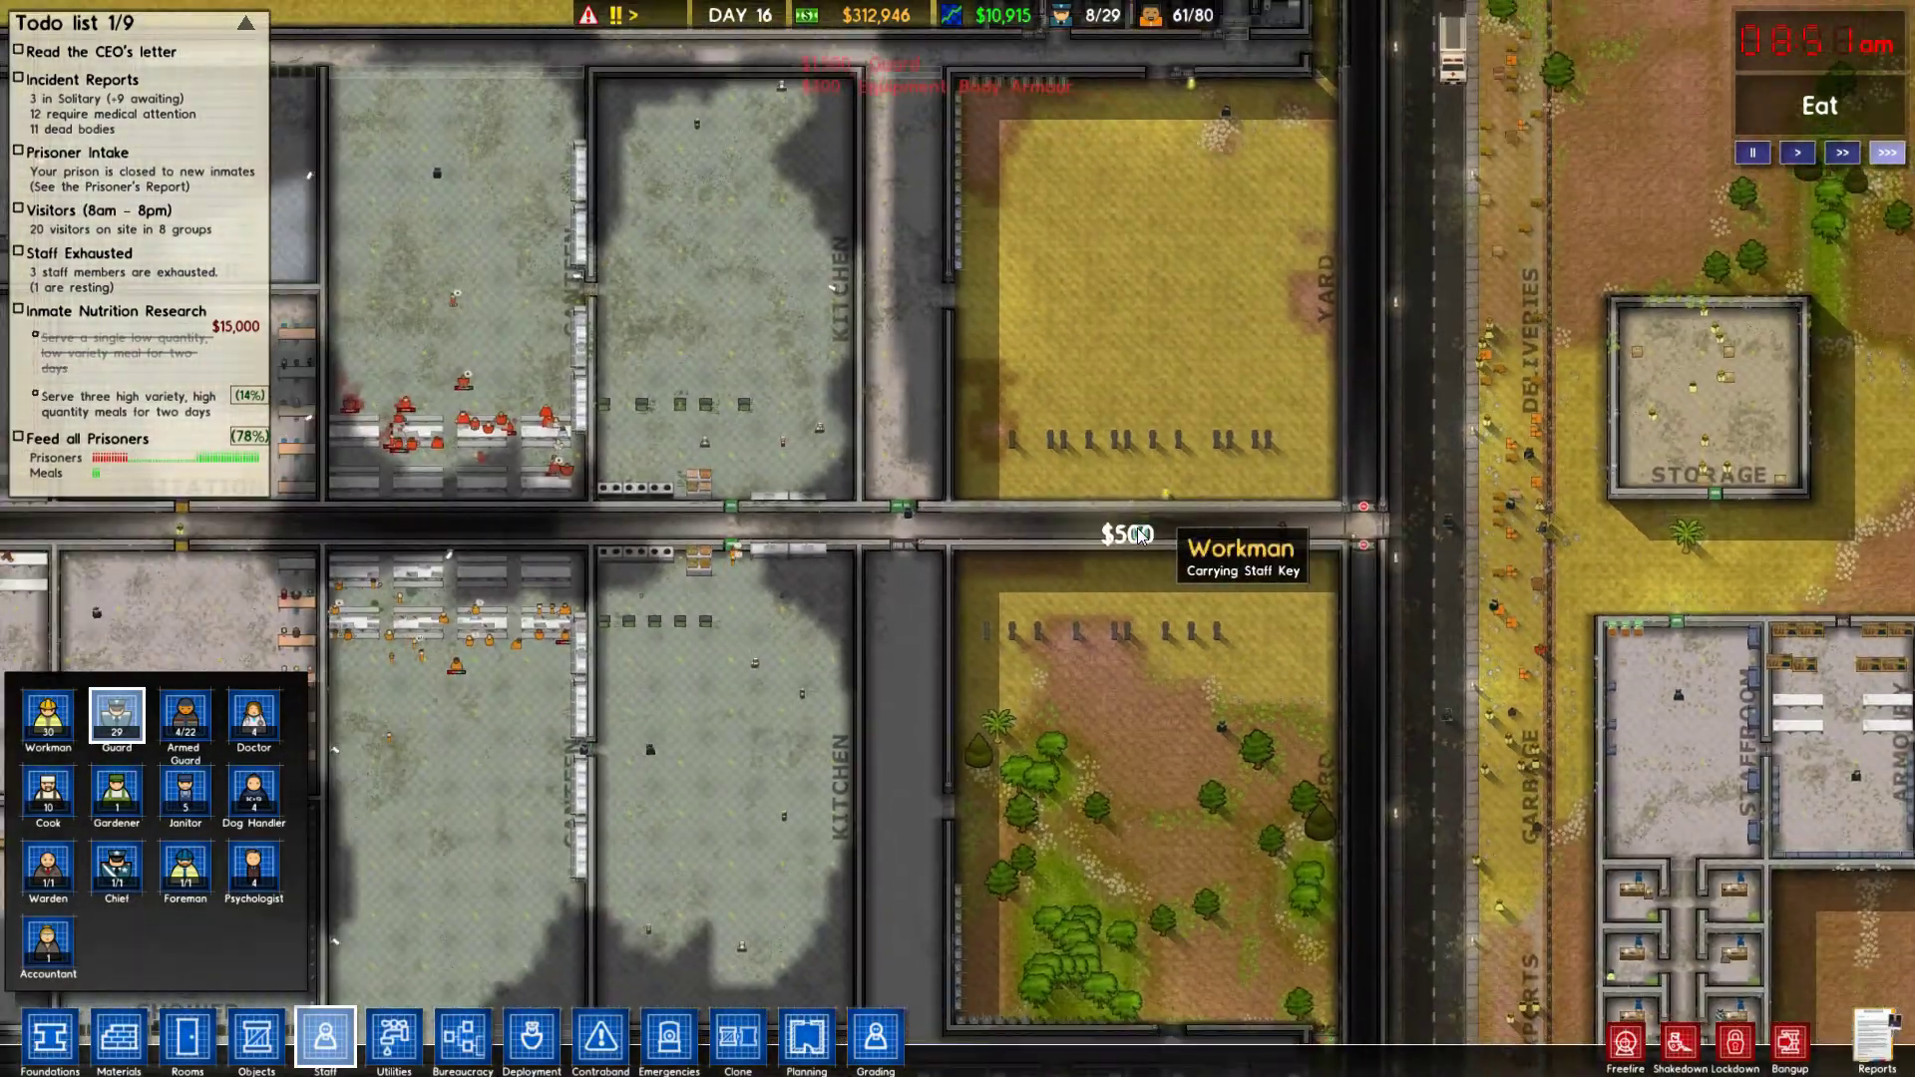
Hire four guards in the canteen and one near the top of the yard.
left_click_drag(1138, 535, 1176, 573)
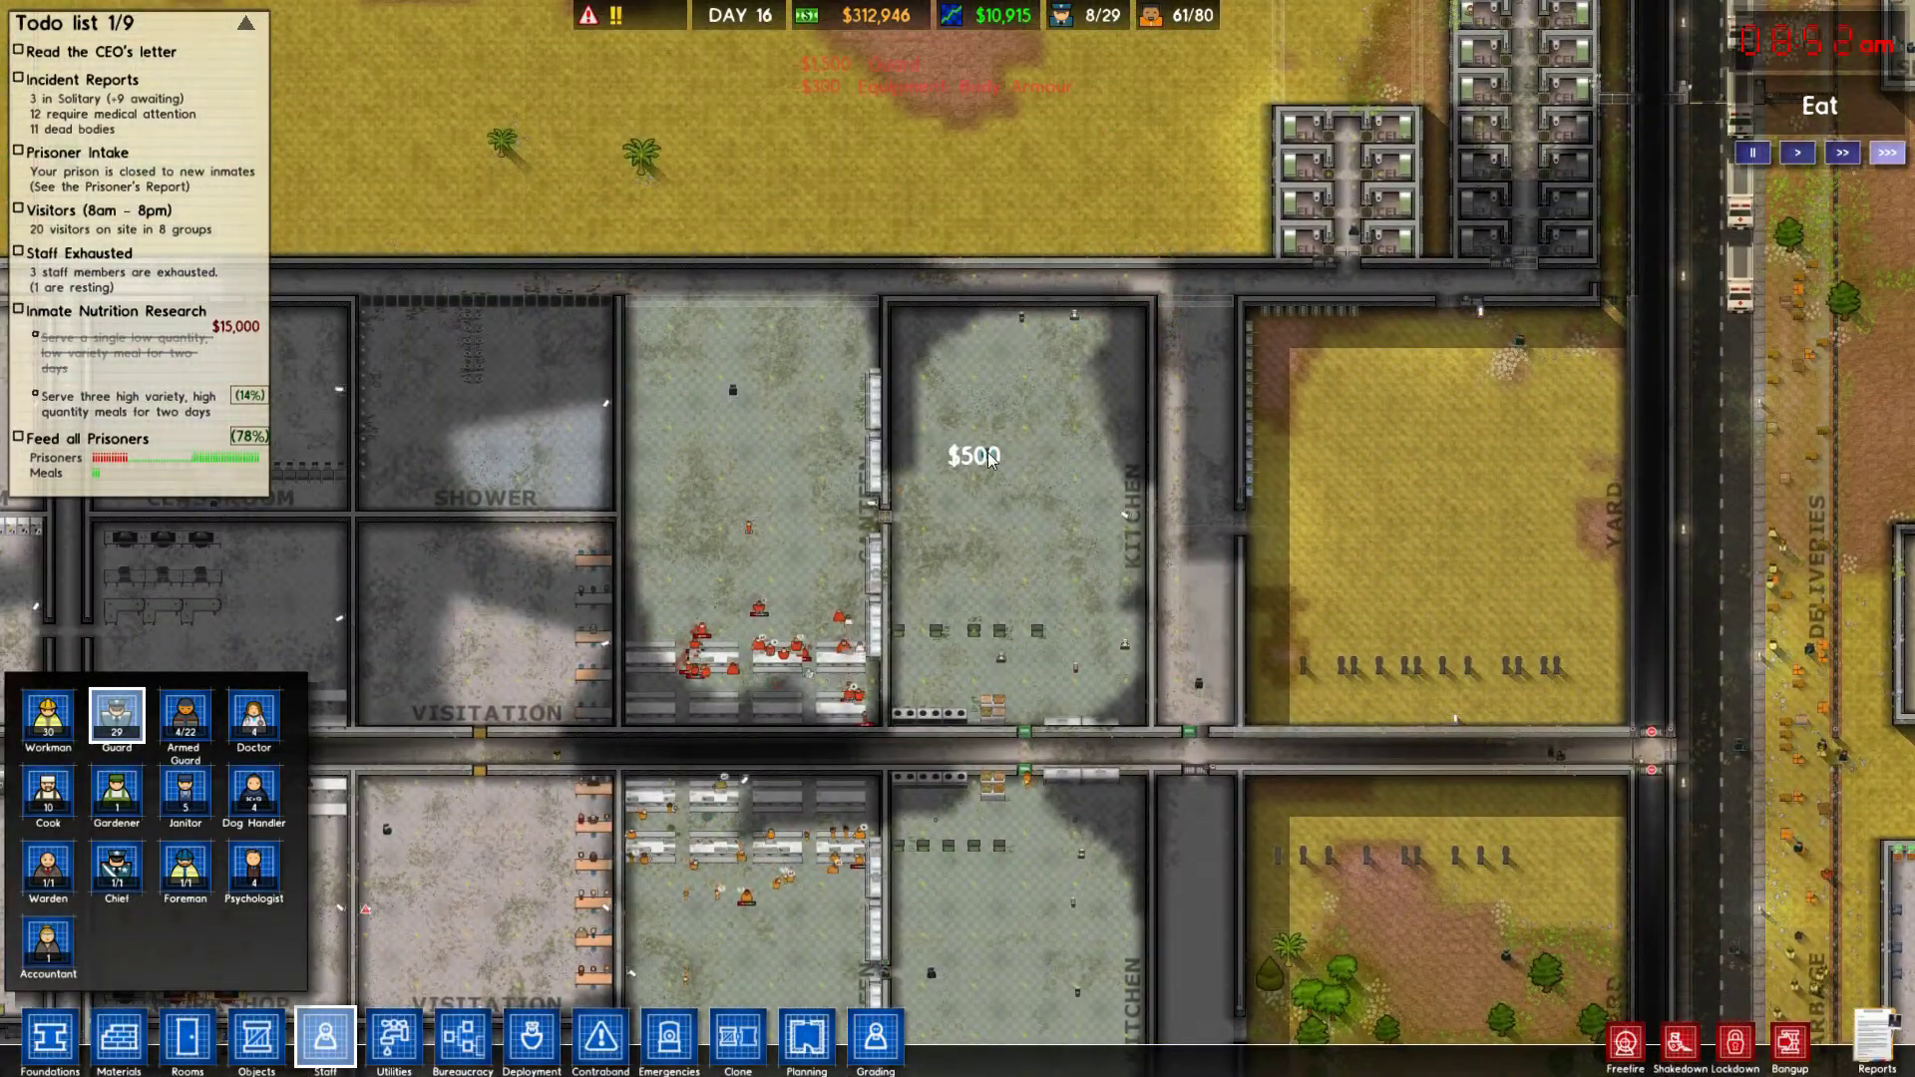
left_click(987, 464)
left_click(989, 467)
key("a")
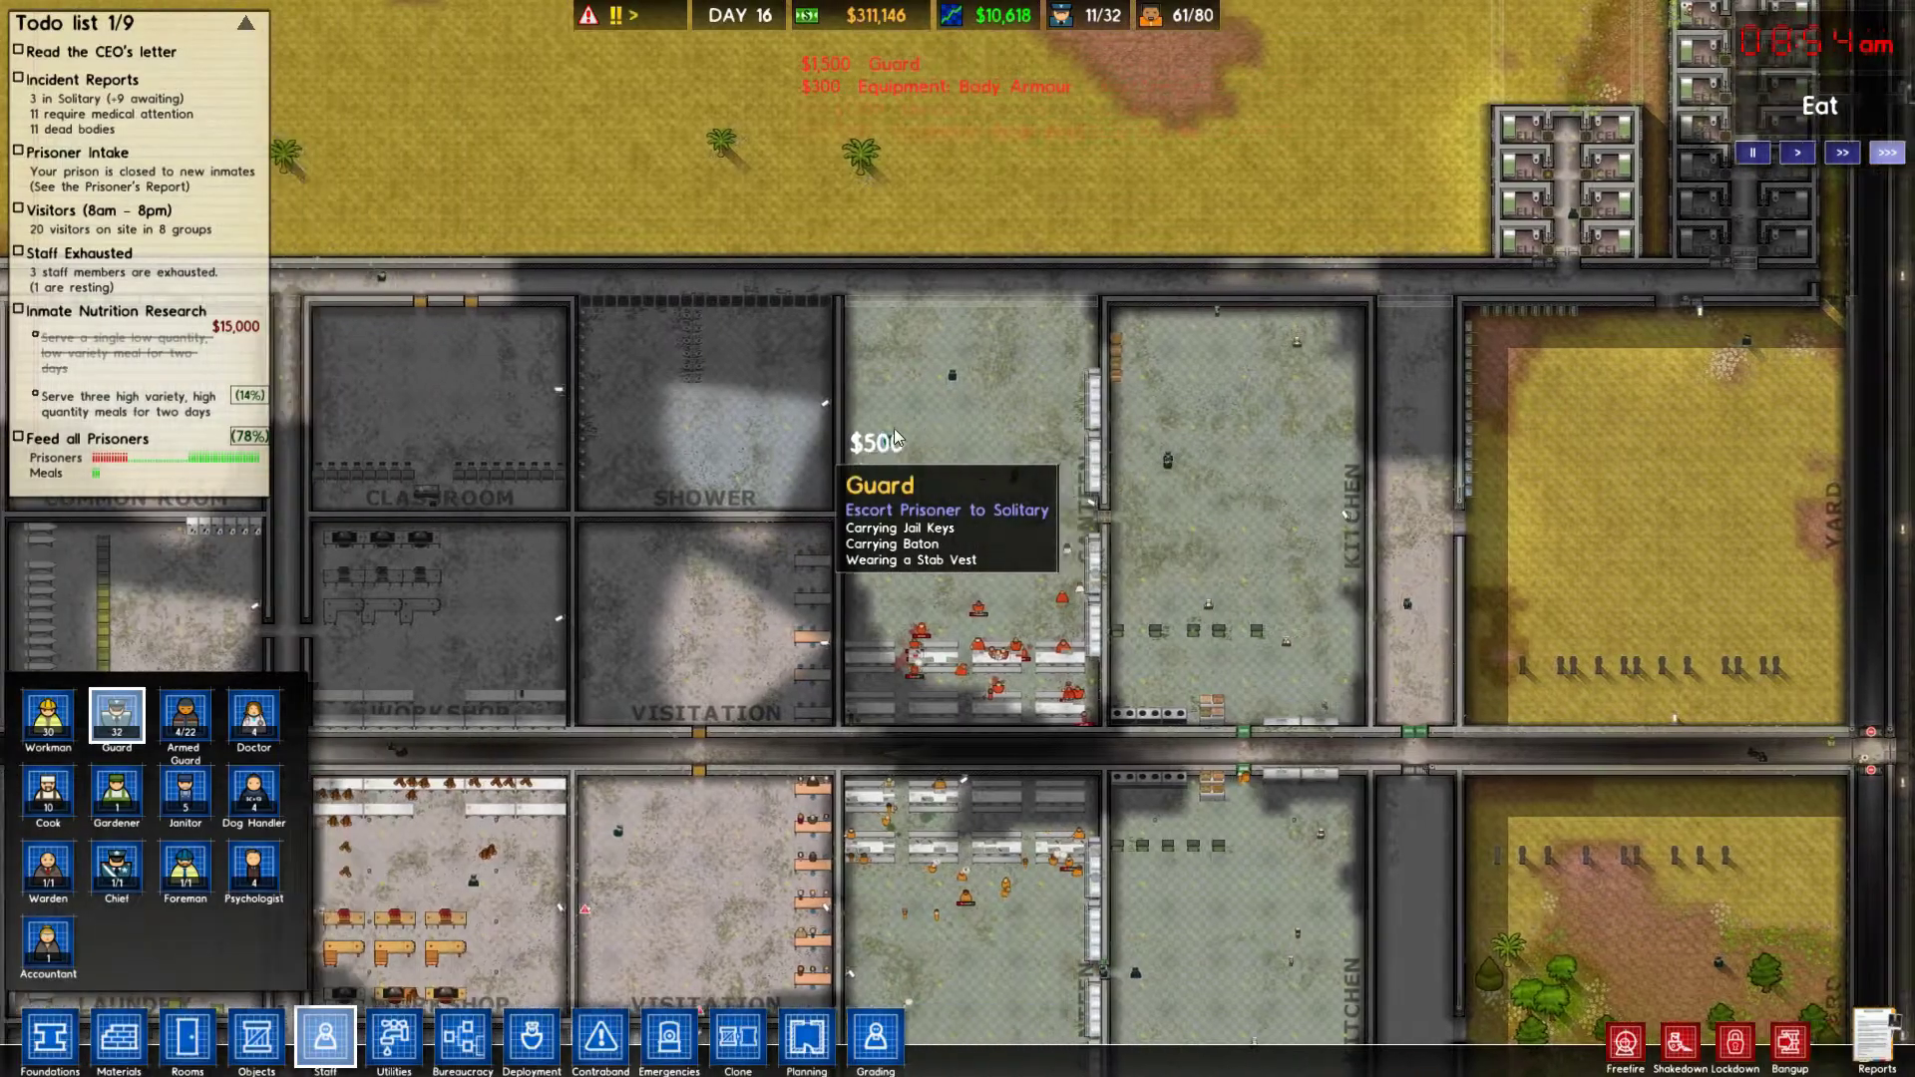
left_click(987, 444)
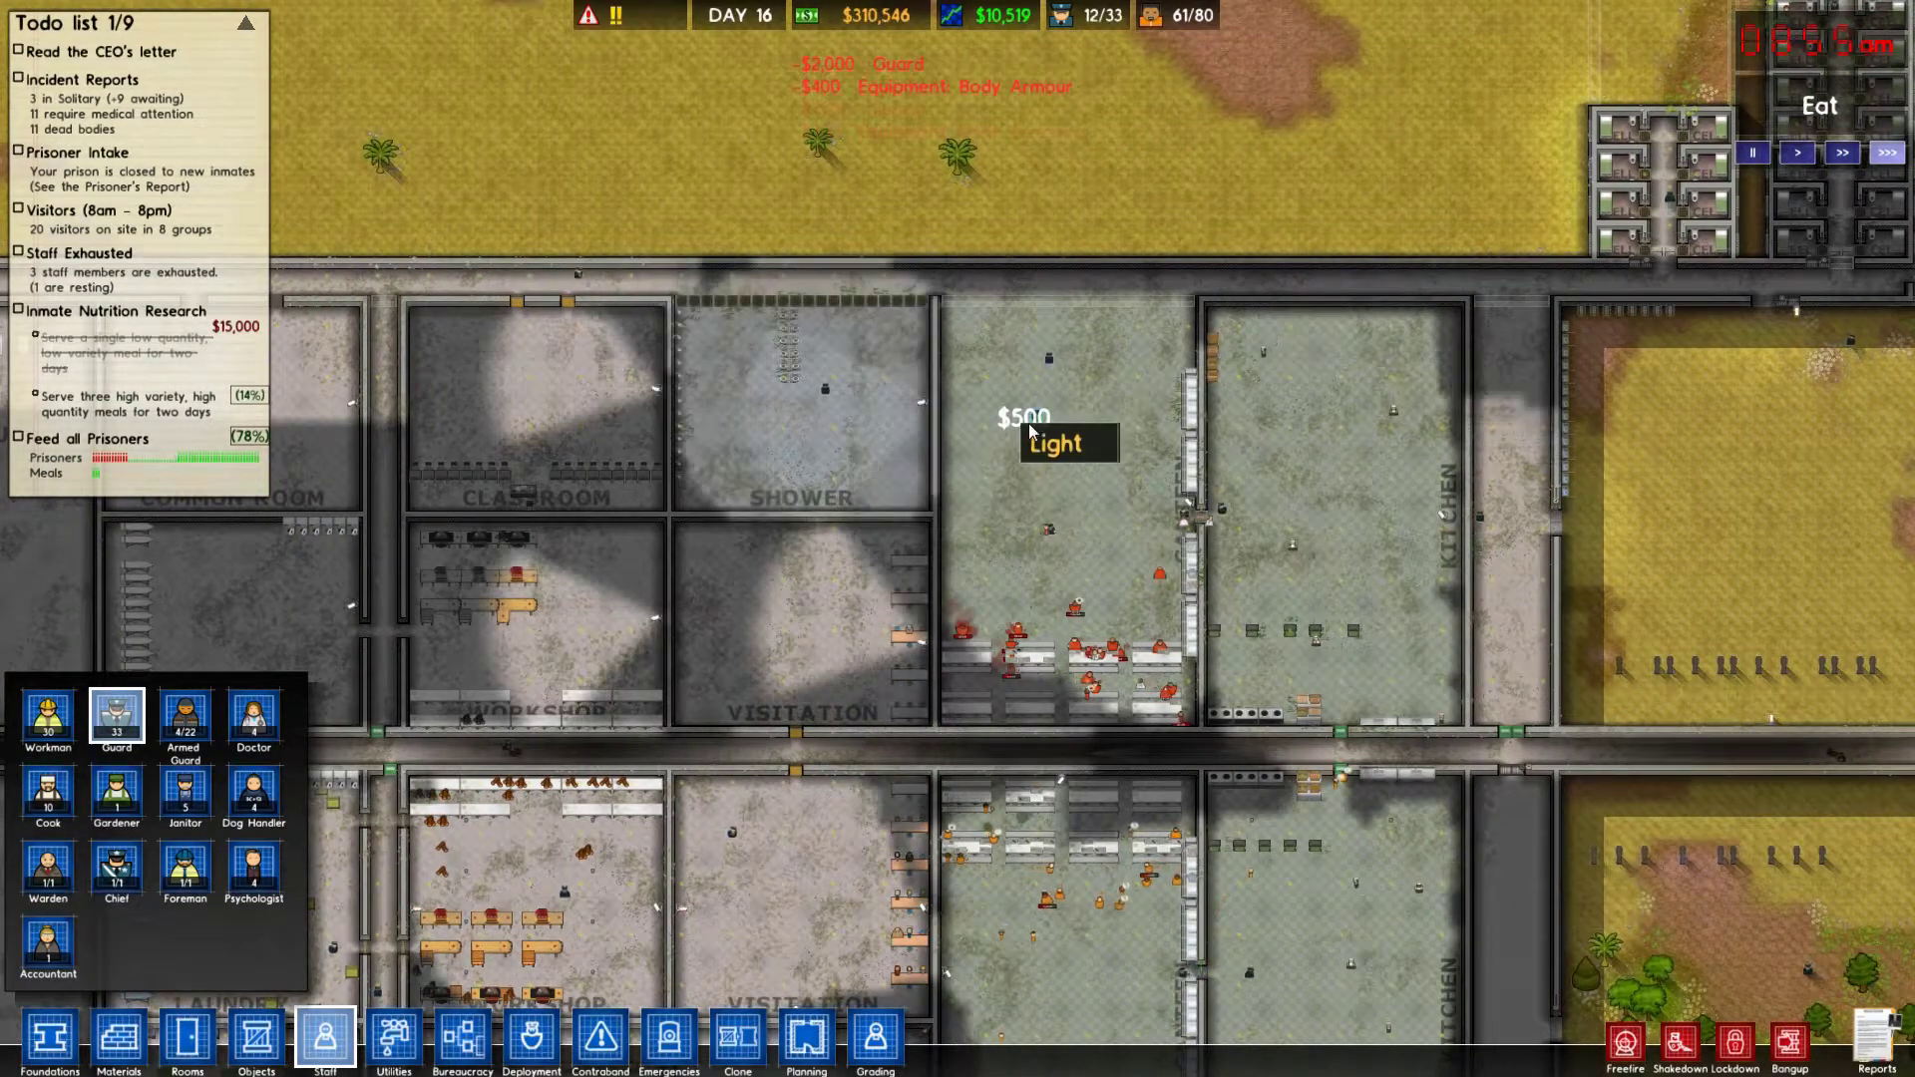
key("s")
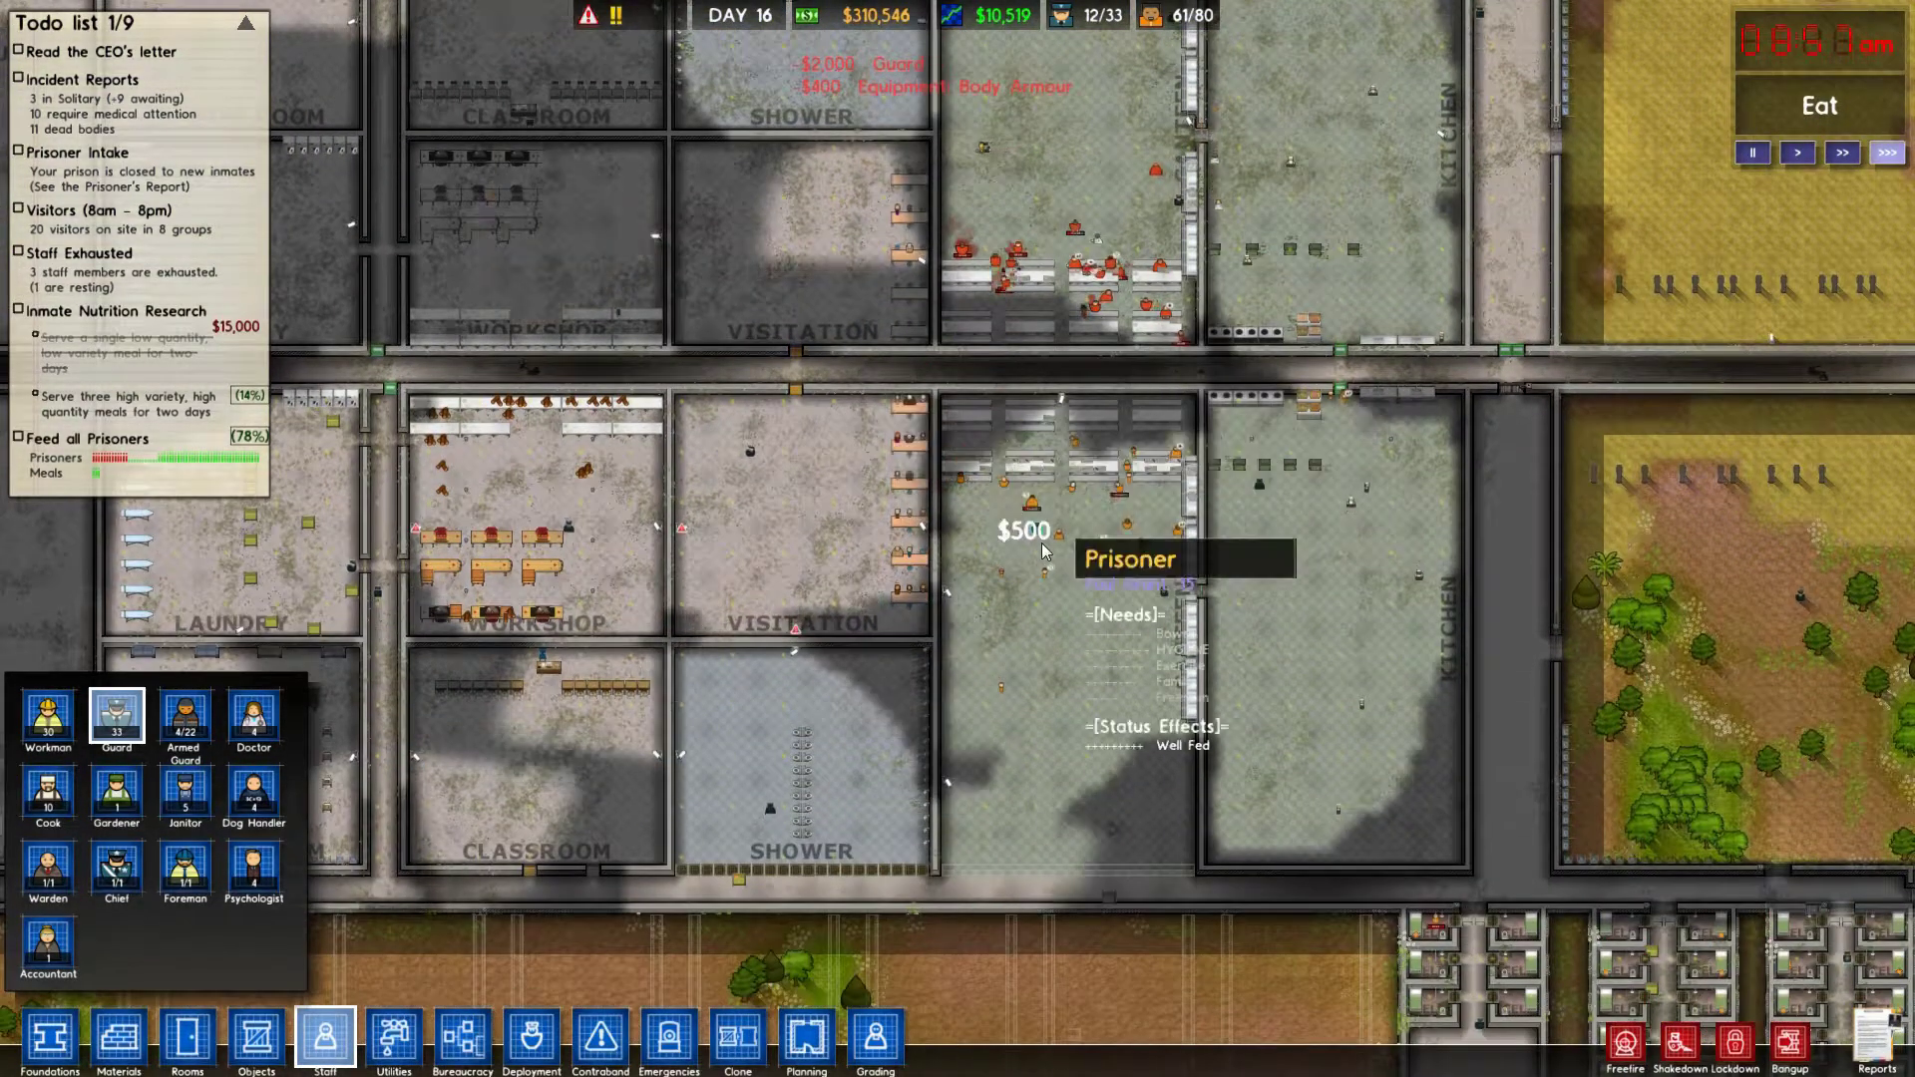
left_click(1067, 560)
key("w")
left_click(1053, 348)
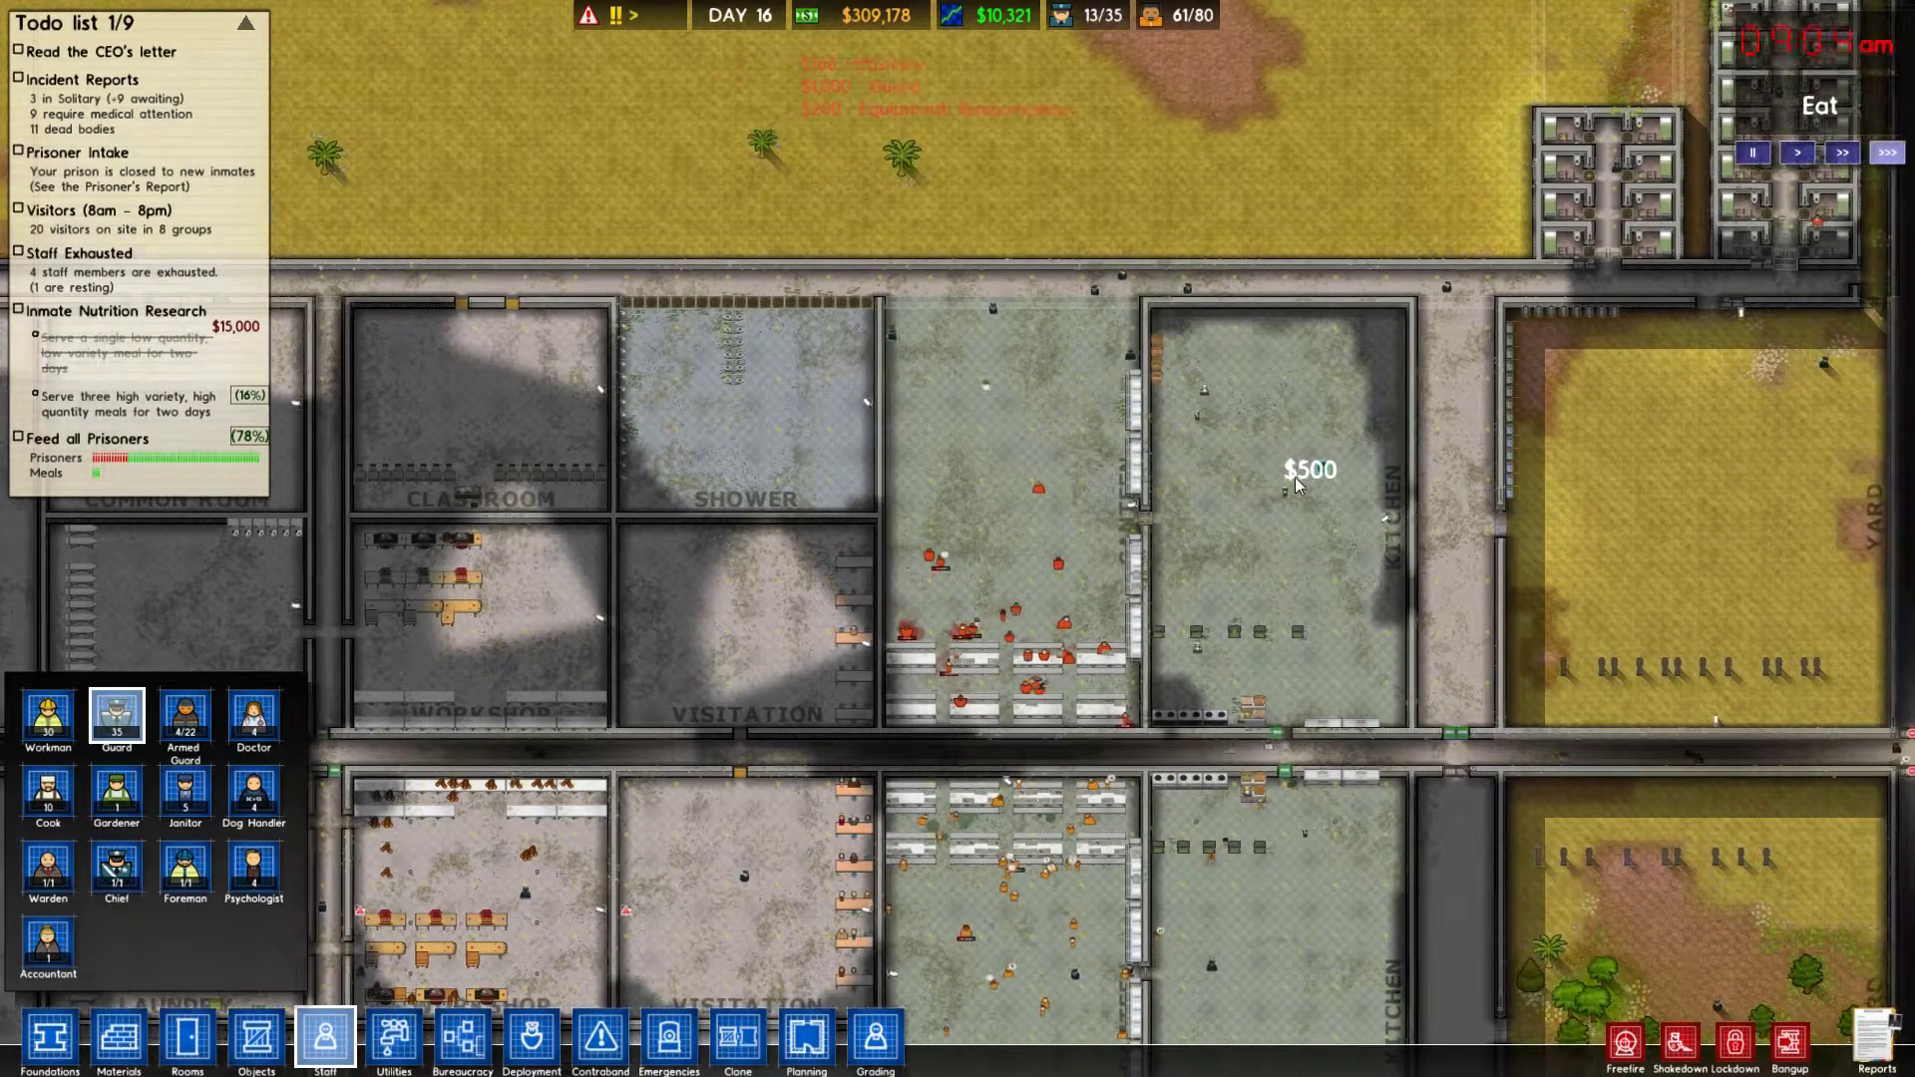
Hire two guards in the kitchen and one beside the lower yard.
key("Right")
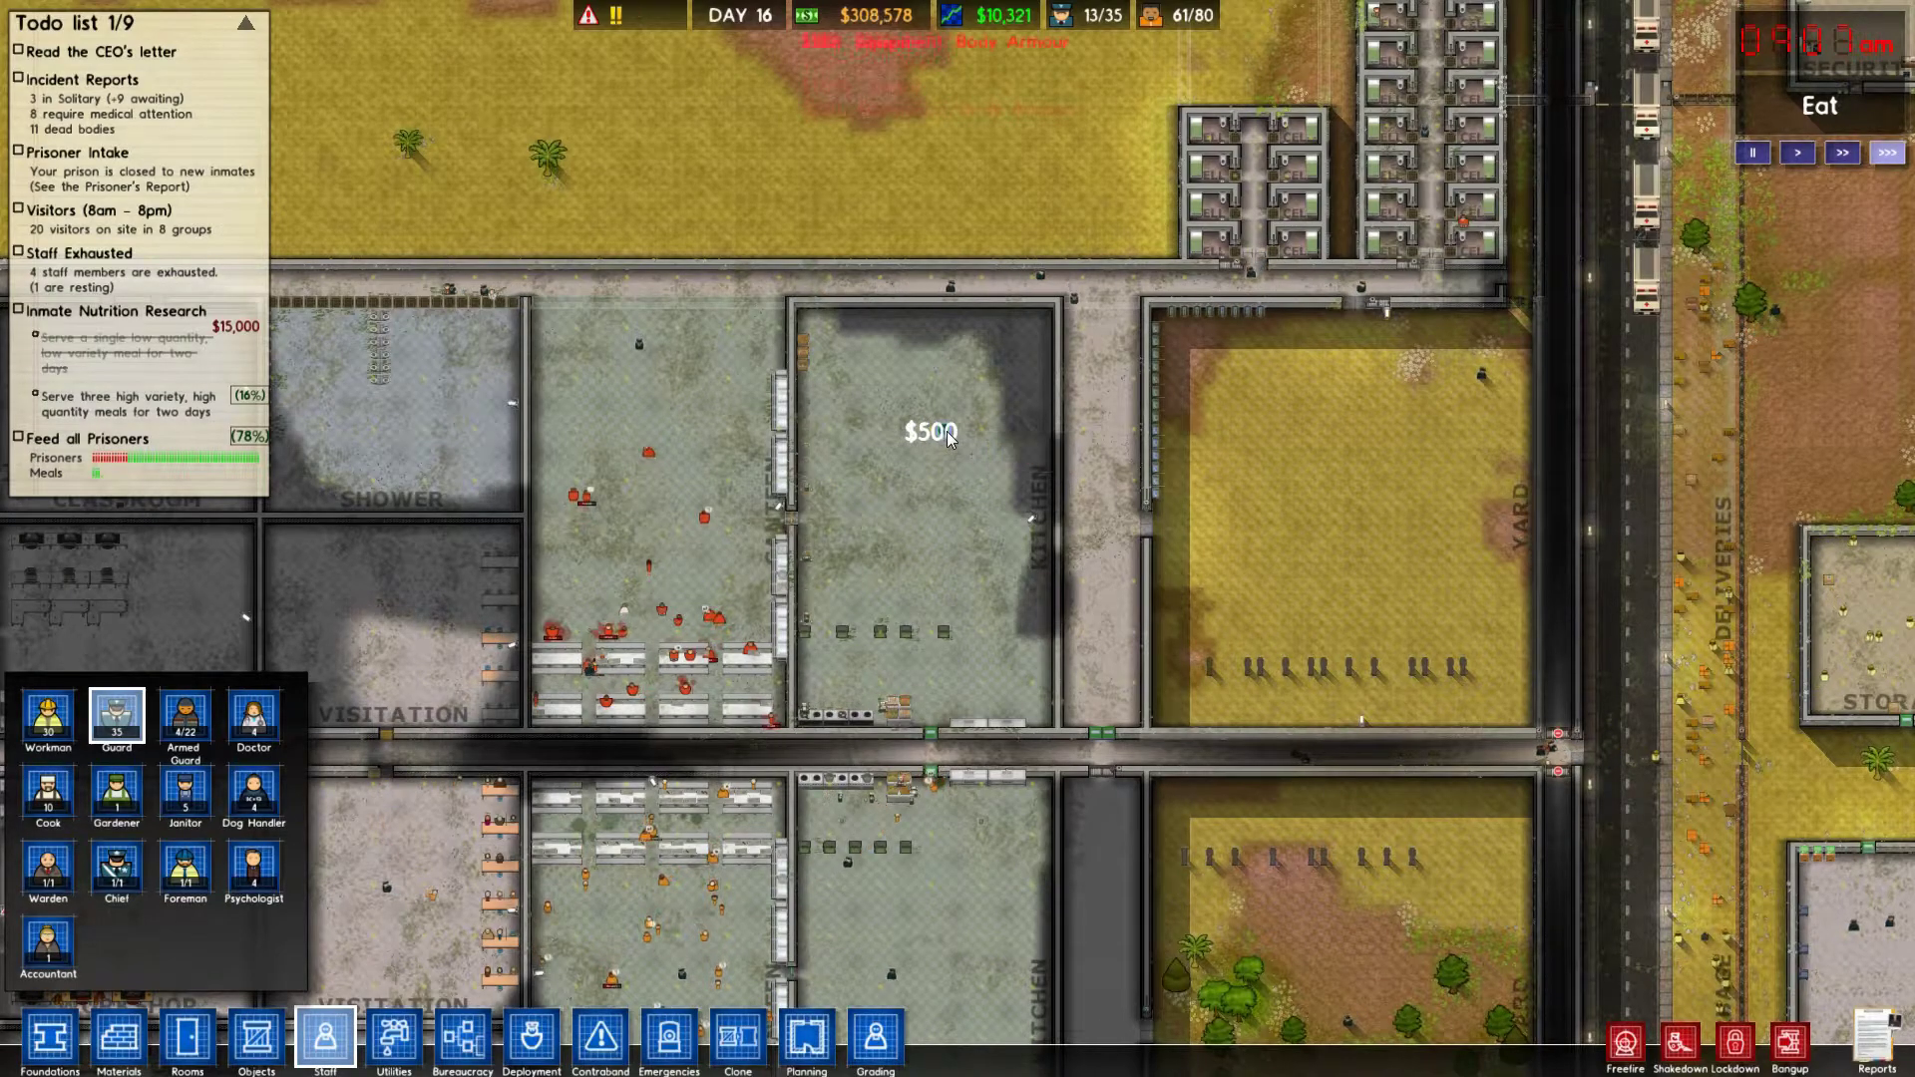
left_click(948, 438)
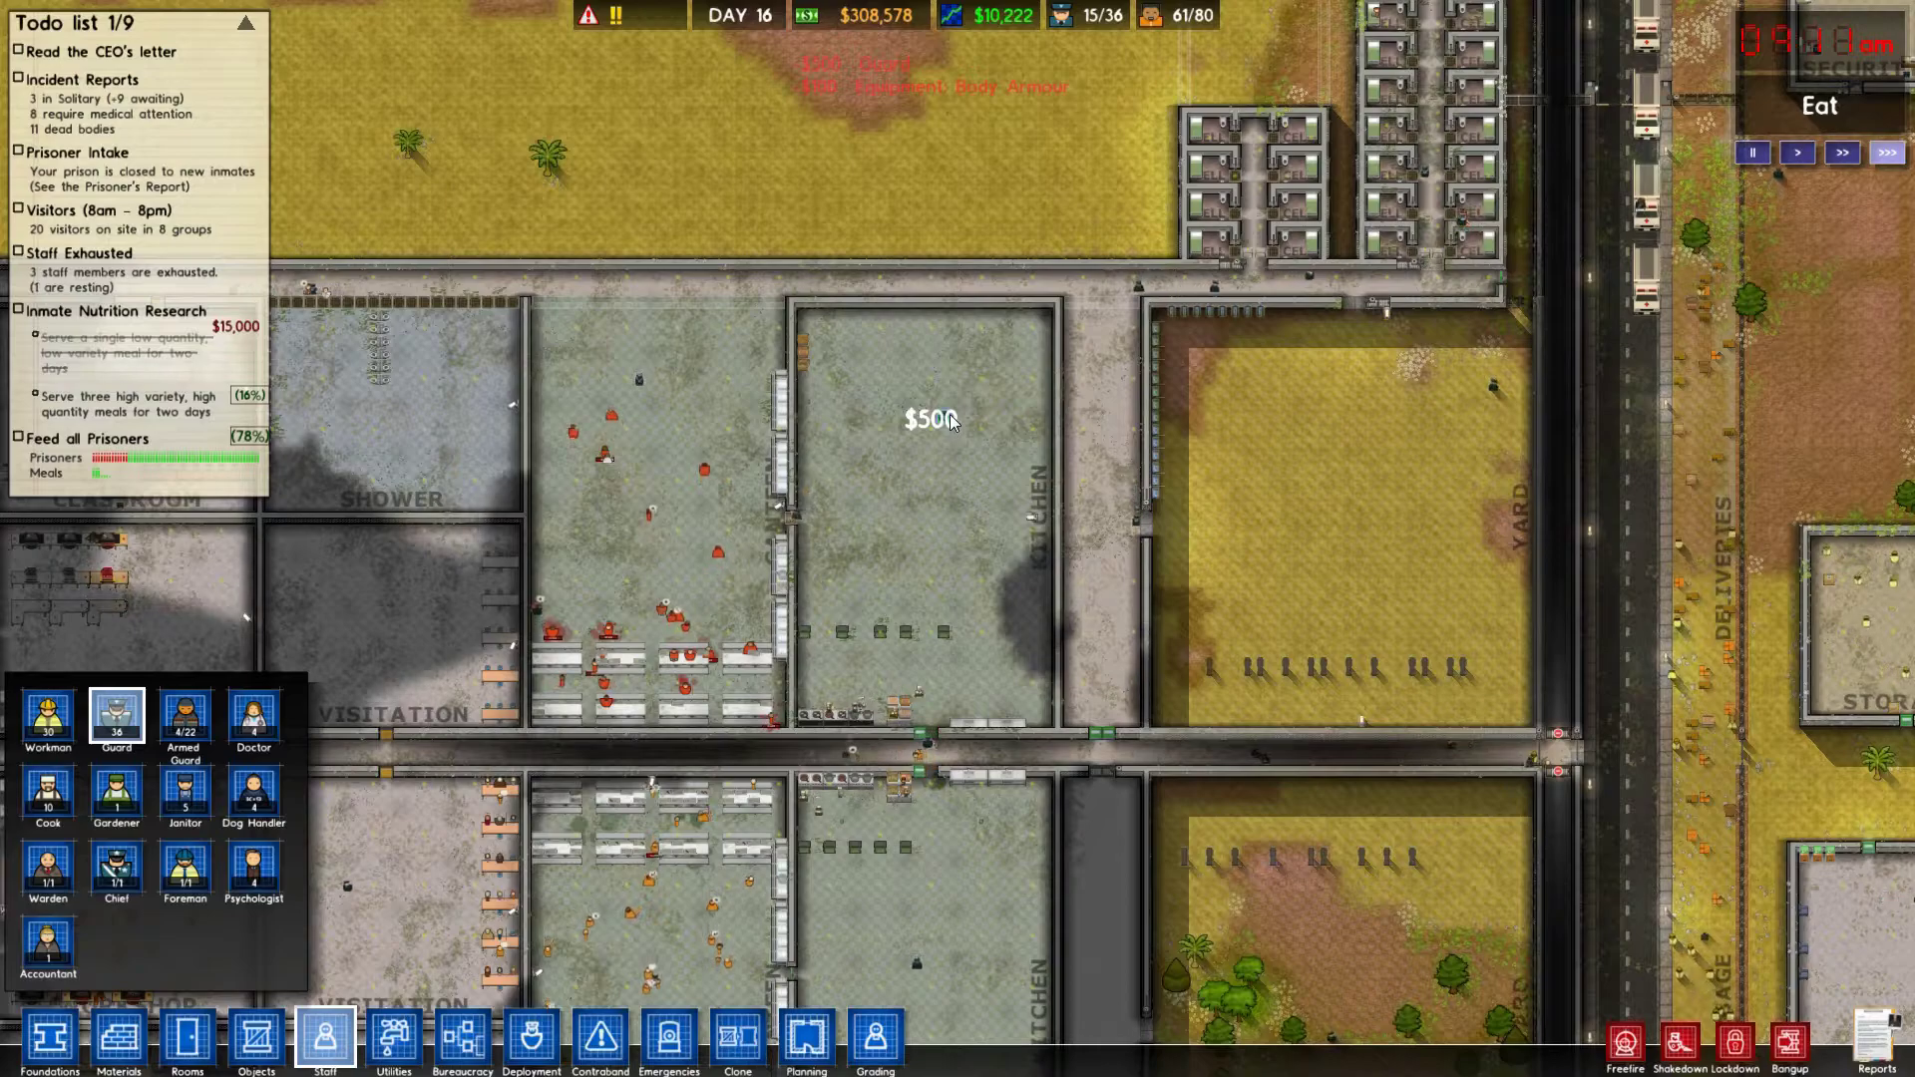
left_click(947, 420)
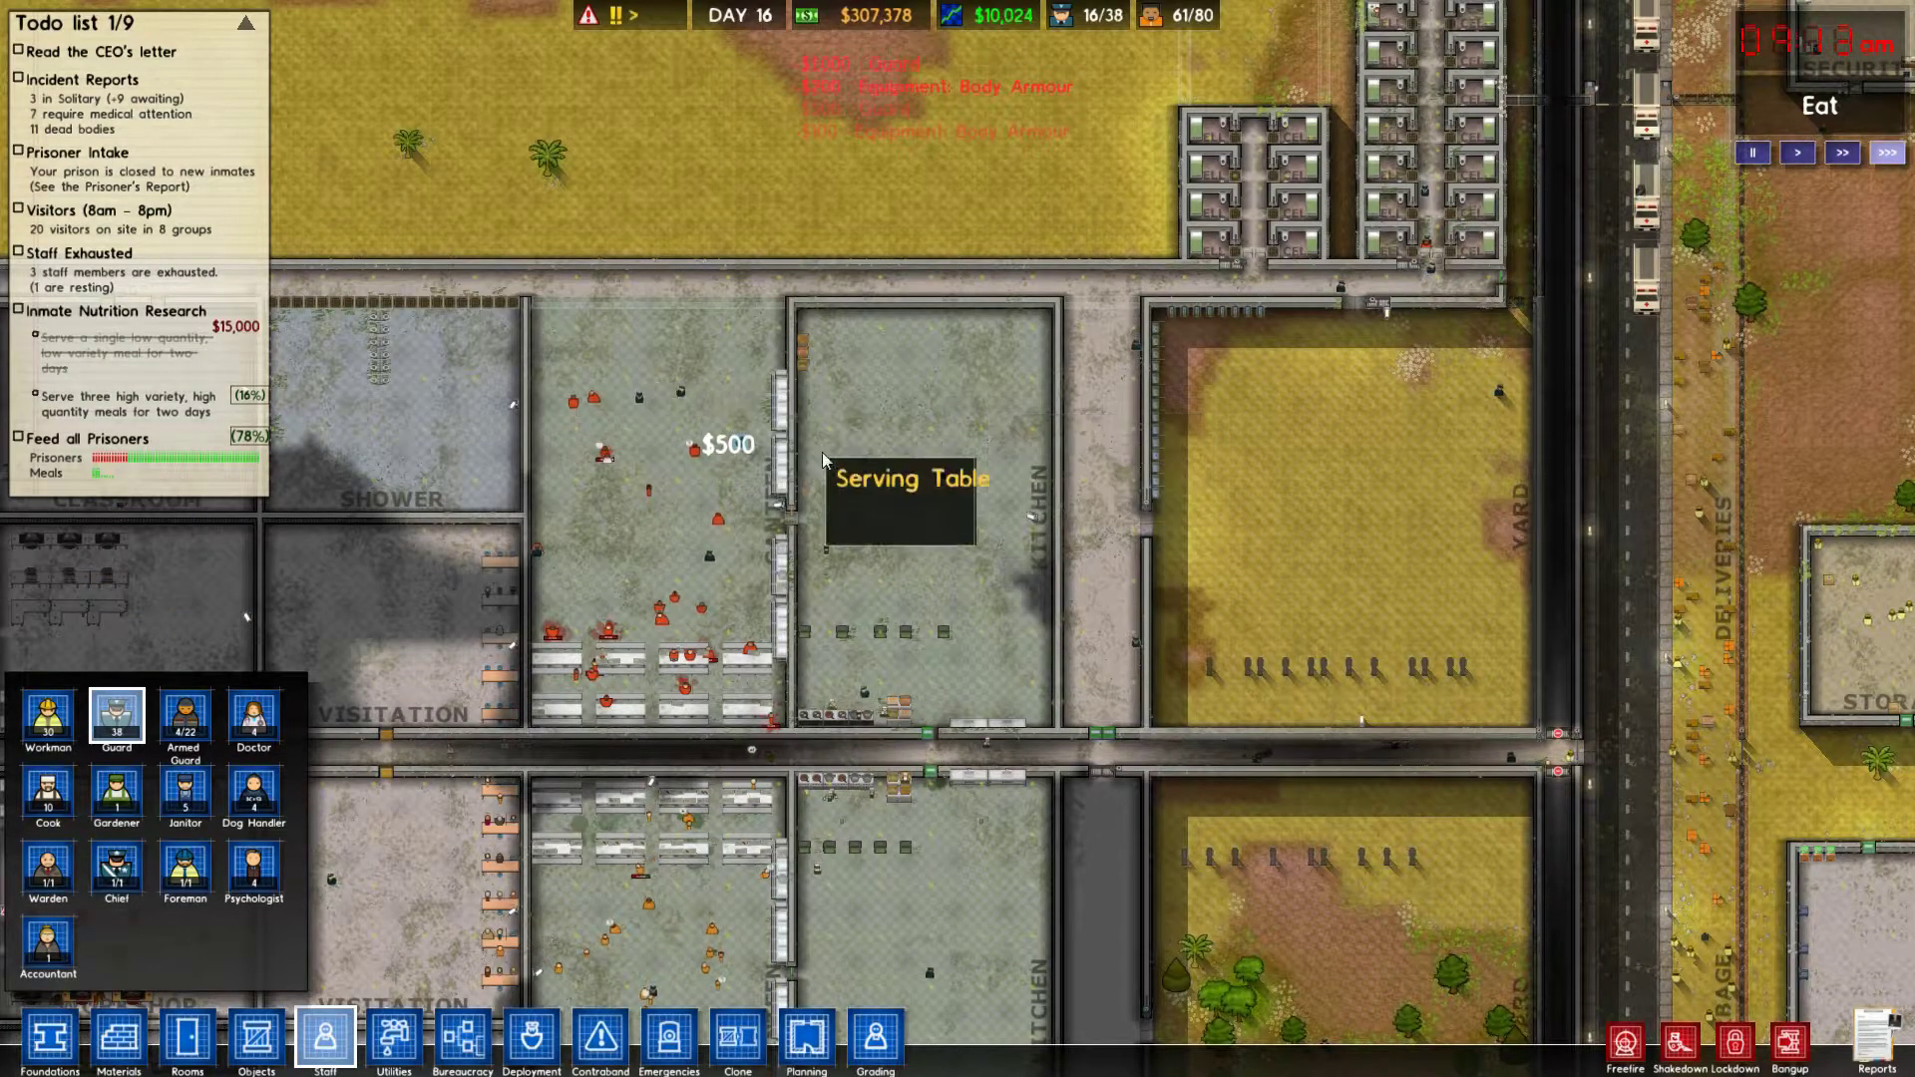
key("Down")
key("Down")
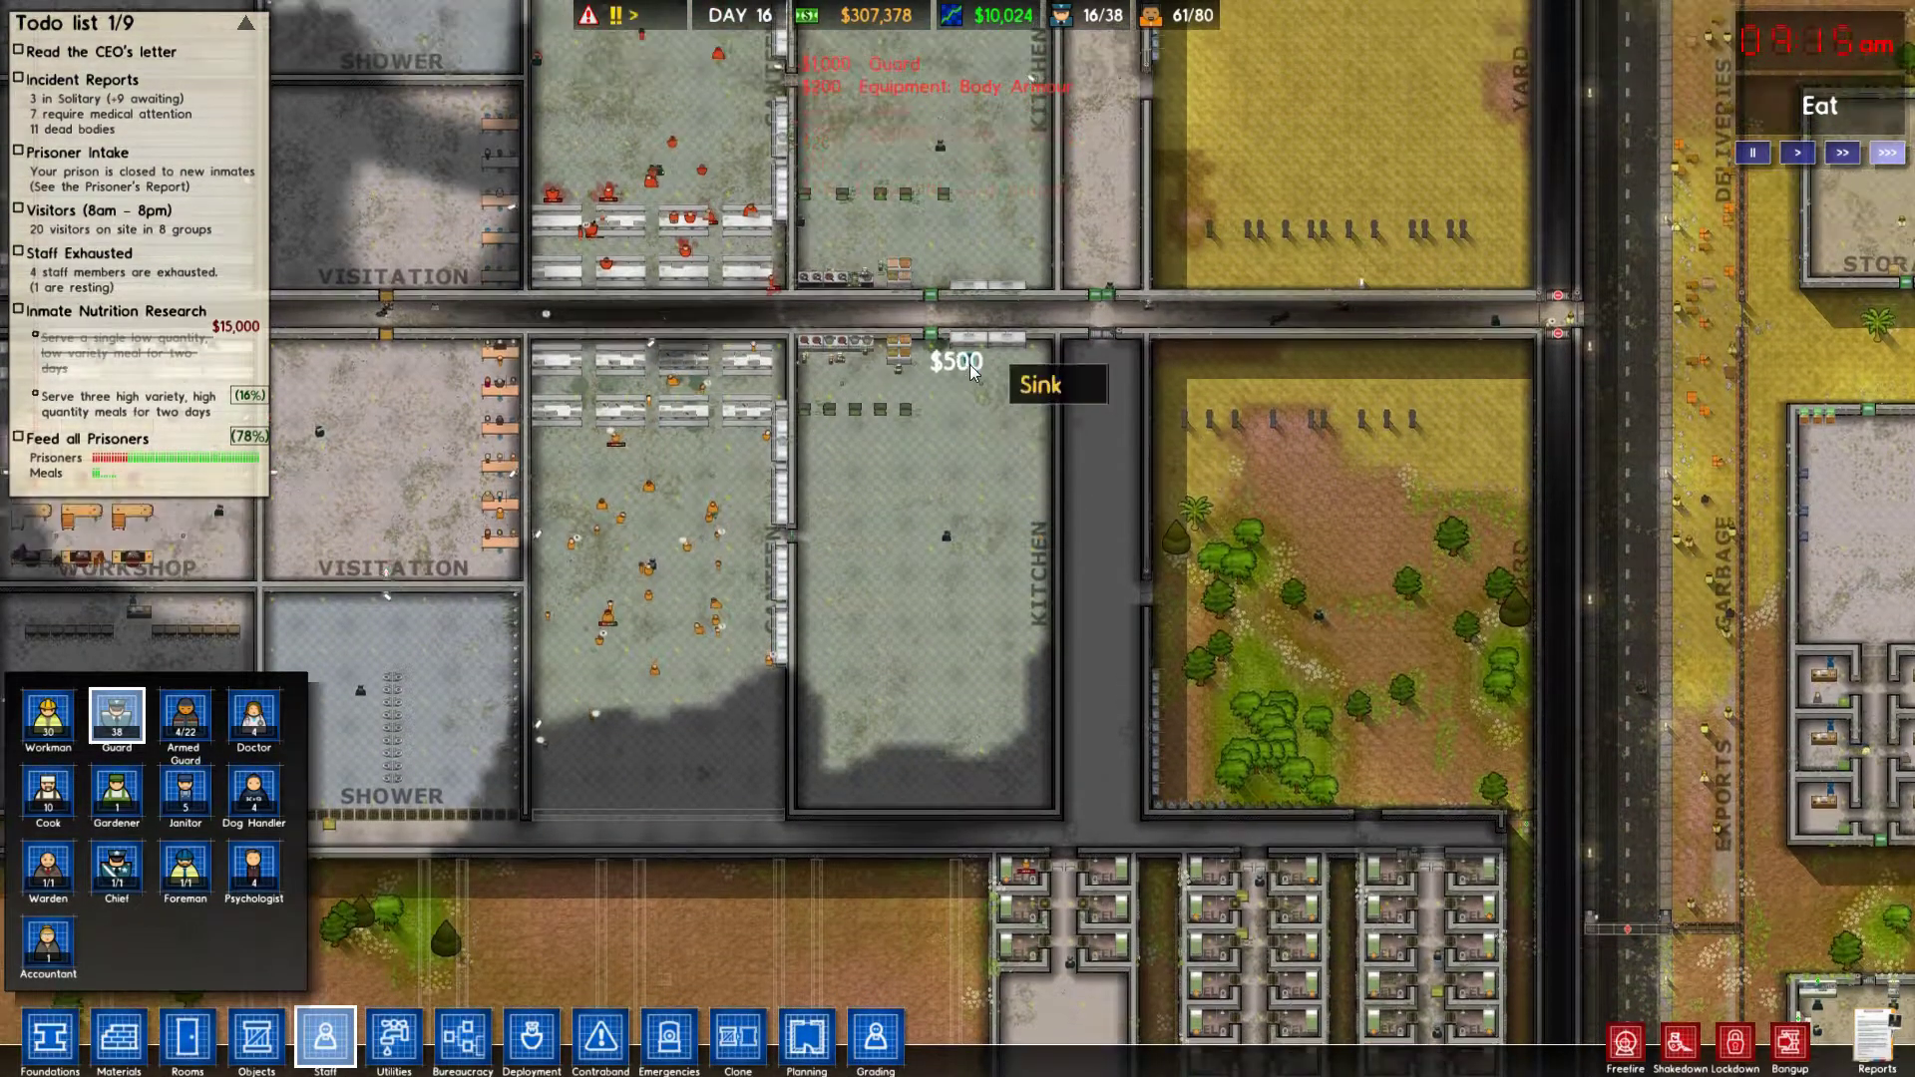
scroll(1002, 396, "down", 3)
left_click(659, 294)
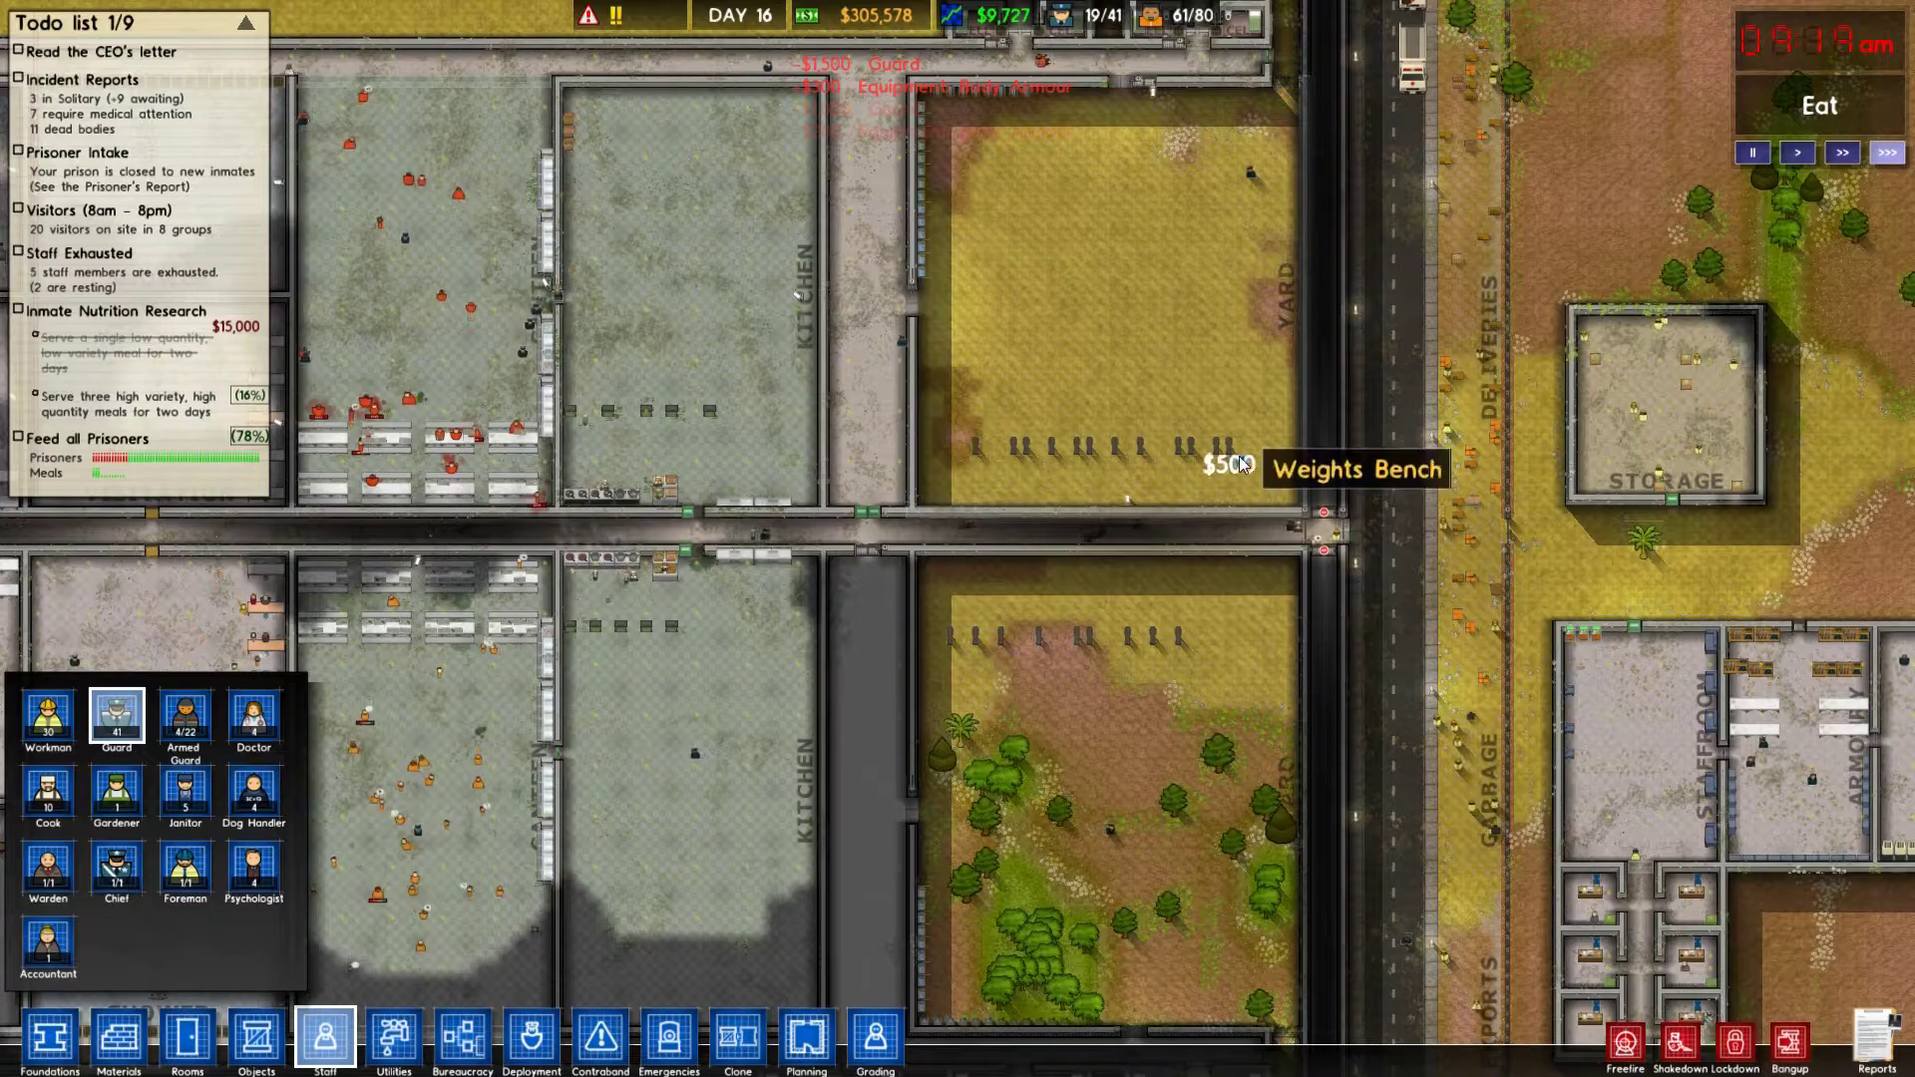
Cancel guard placement and survey the deliveries area, cell blocks, kitchen and yard.
right_click(1408, 586)
scroll(1392, 547, "up", 3)
scroll(1392, 548, "up", 3)
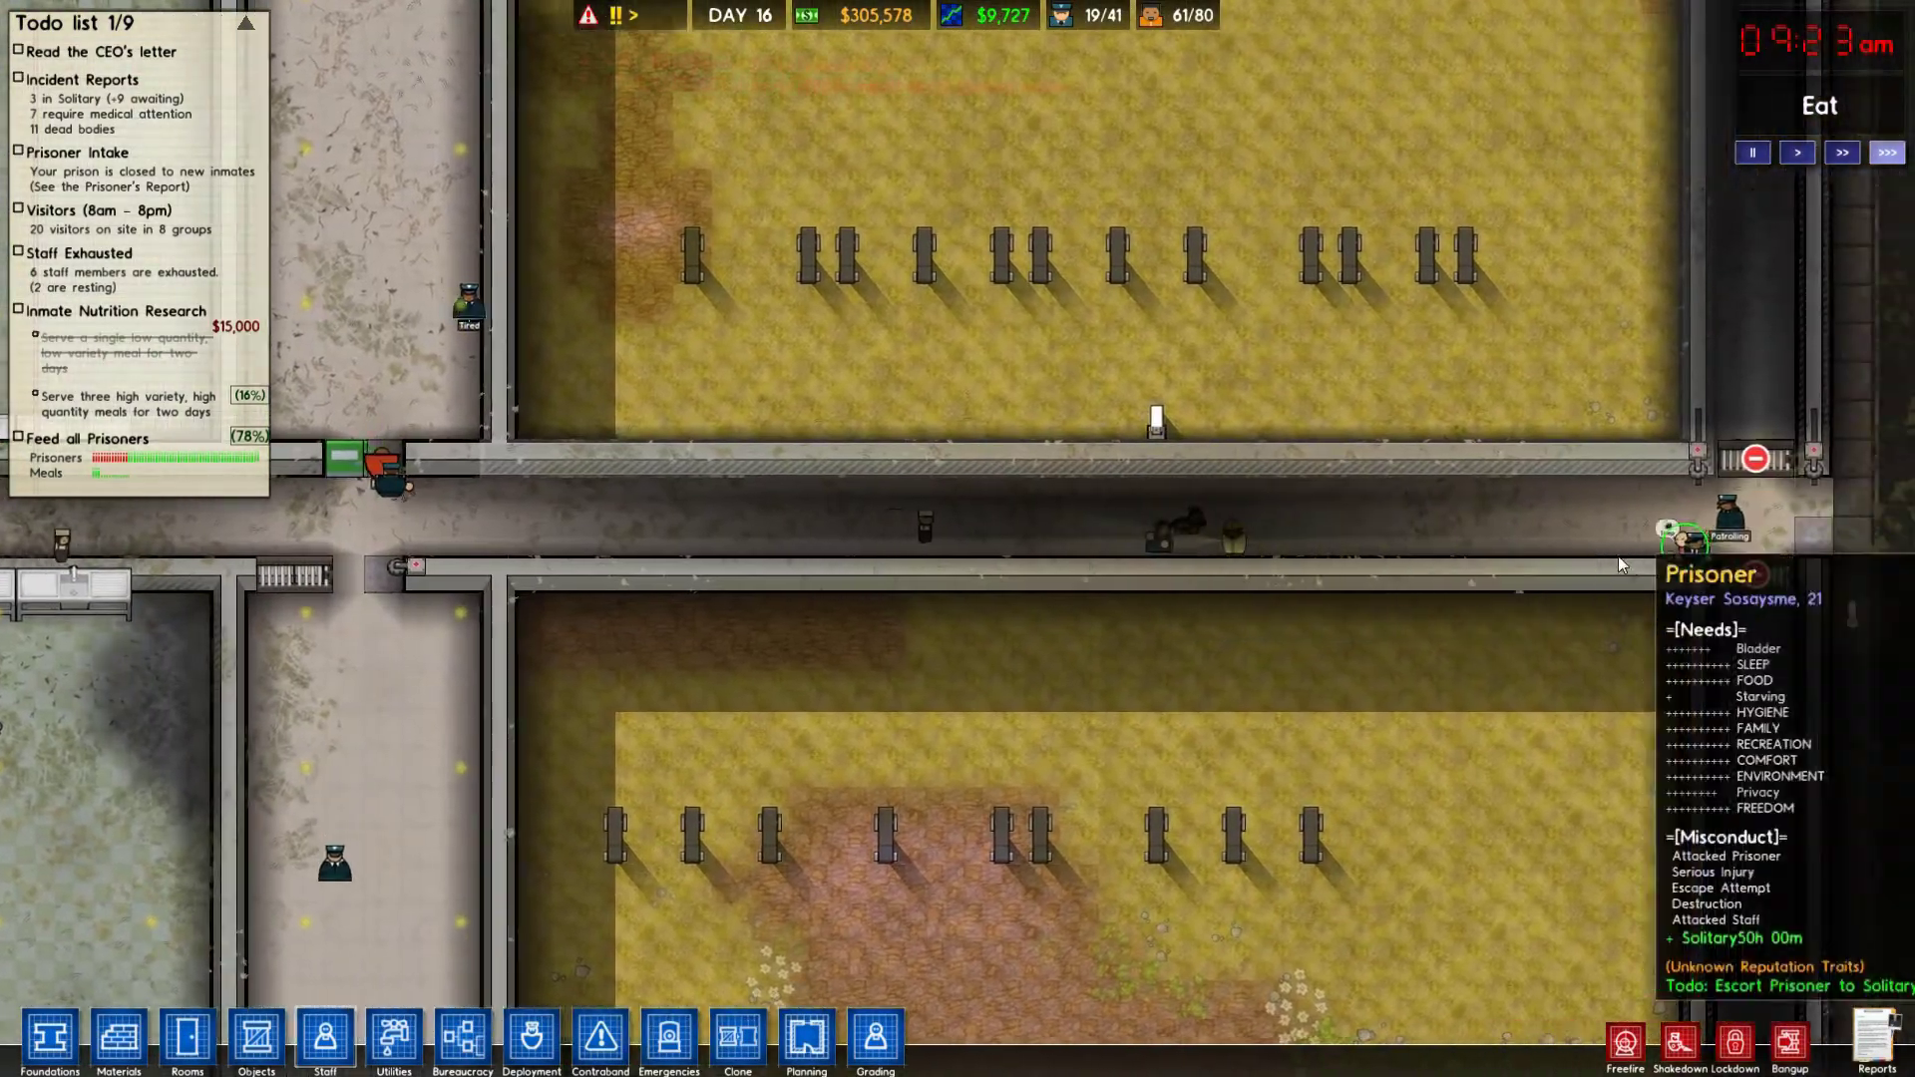
scroll(1621, 558, "up", 2)
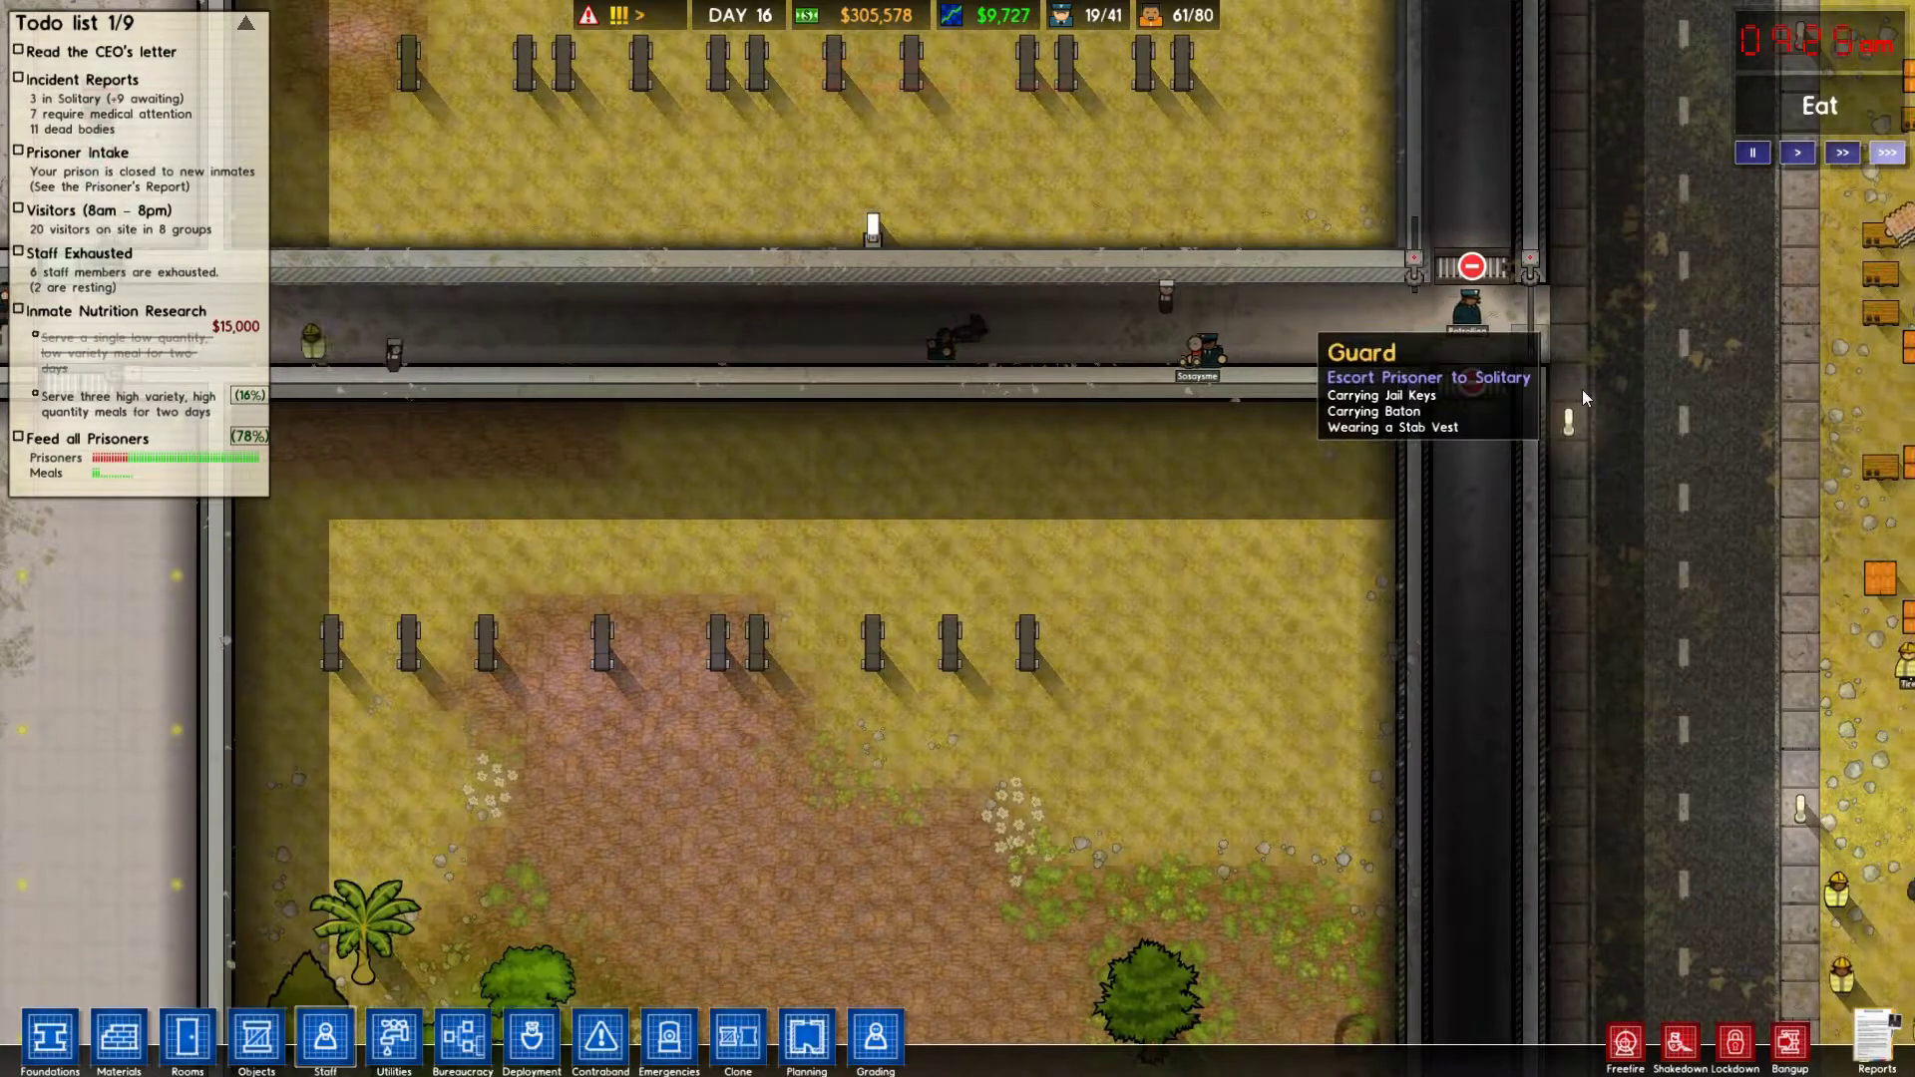
key("Right")
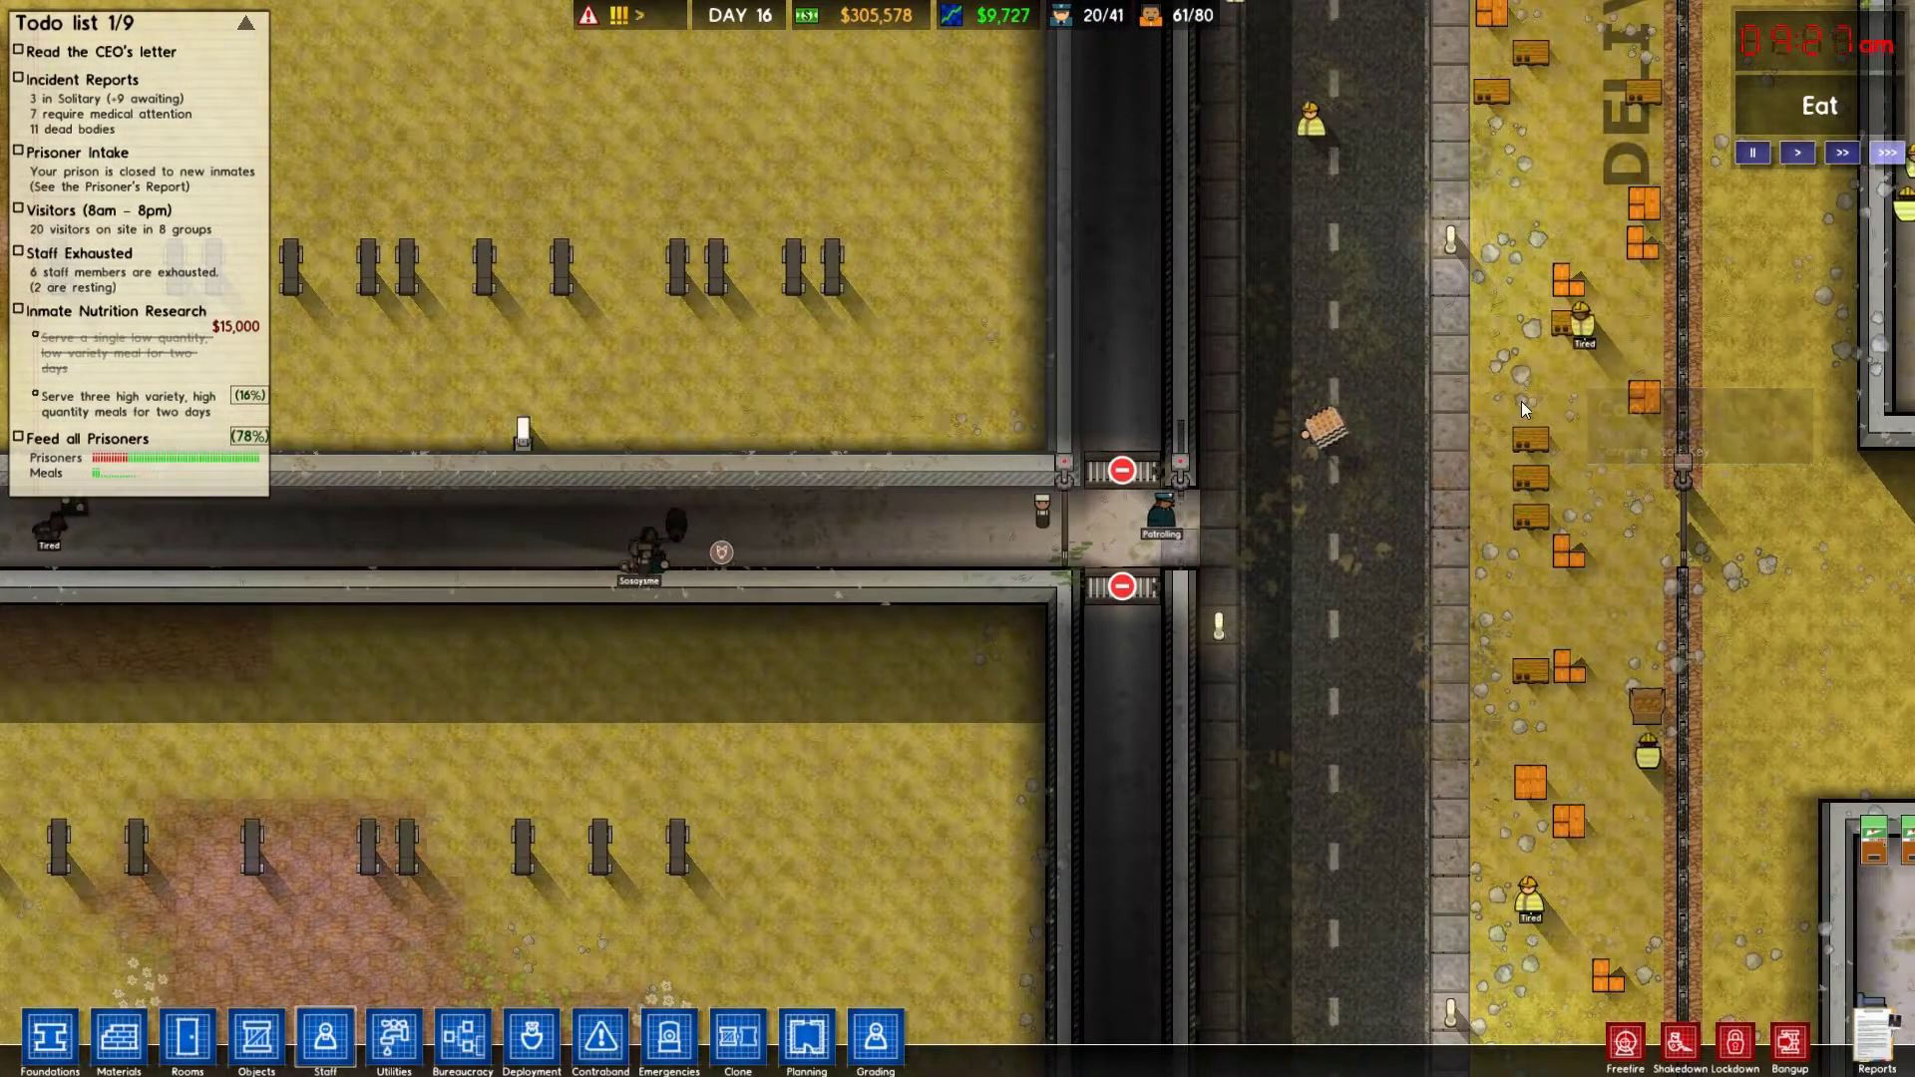
scroll(1443, 418, "down", 2)
scroll(1445, 417, "down", 3)
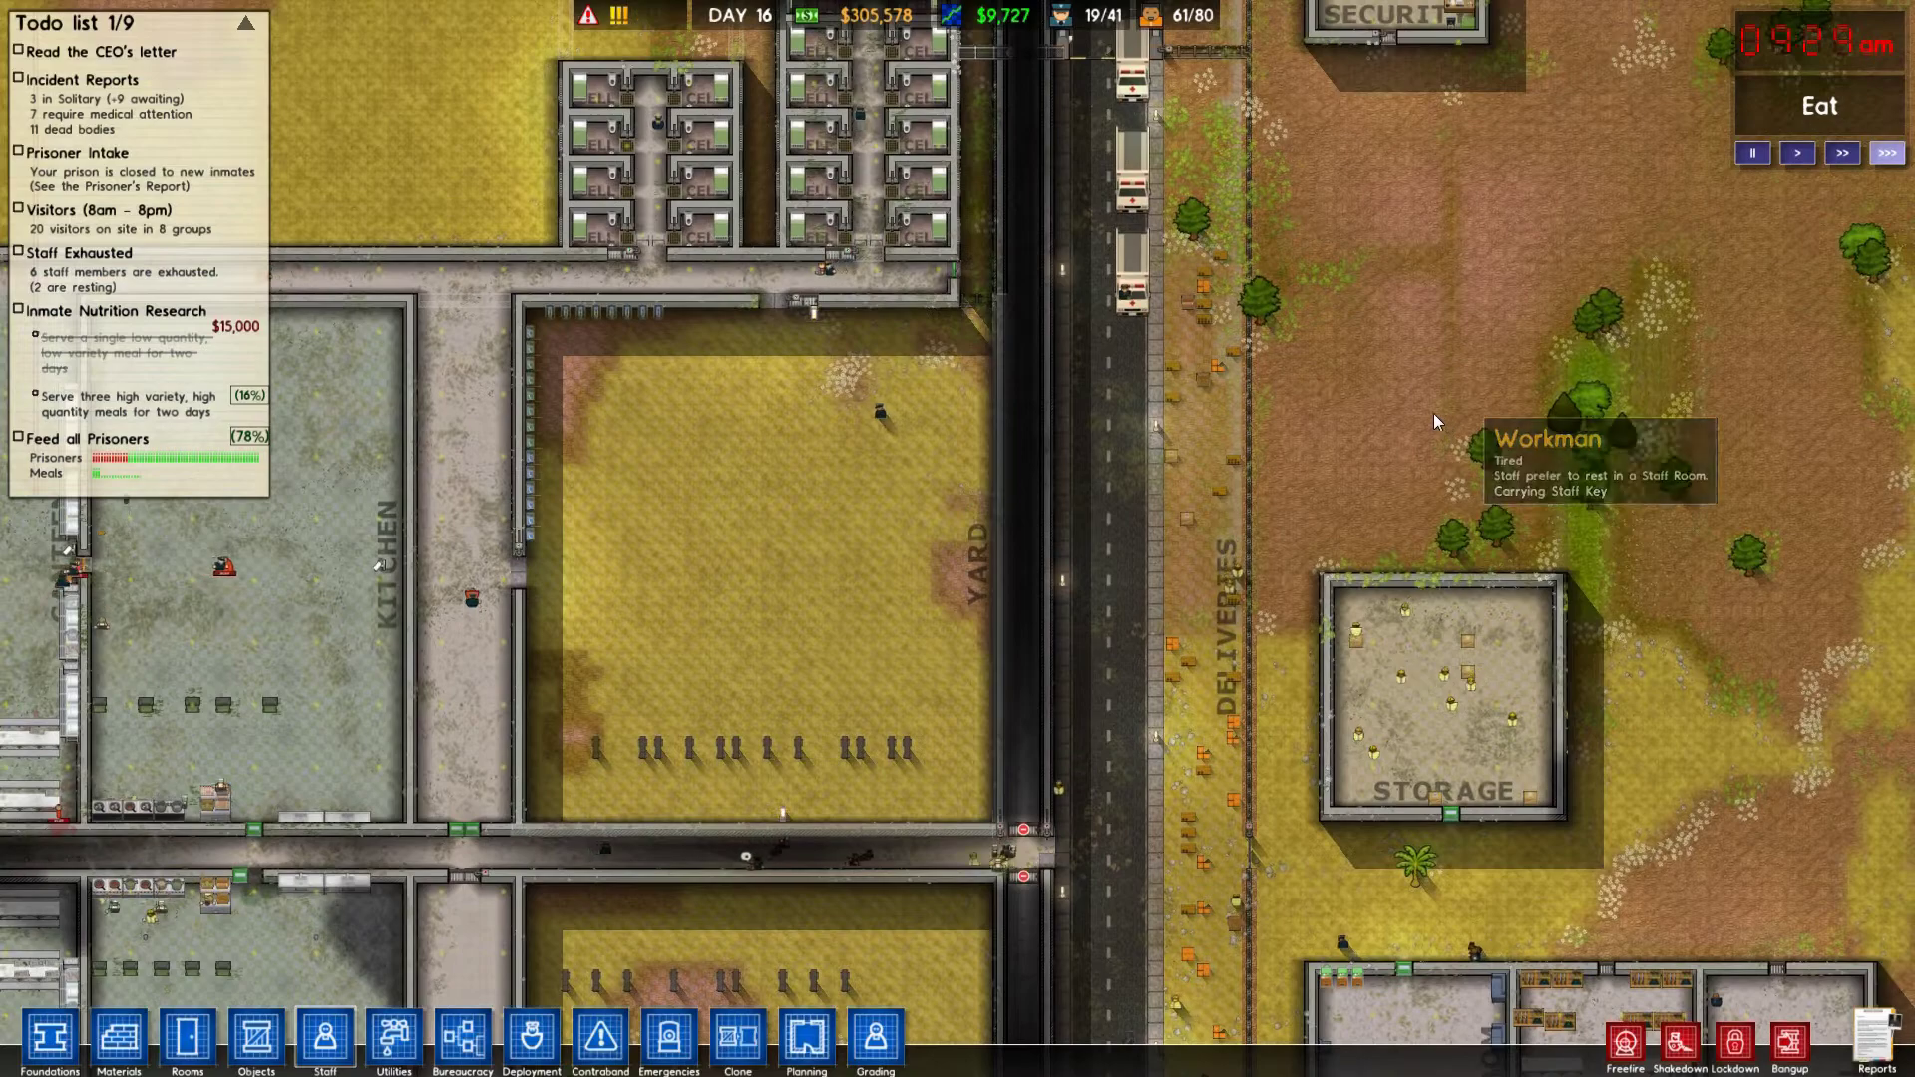
key("Up")
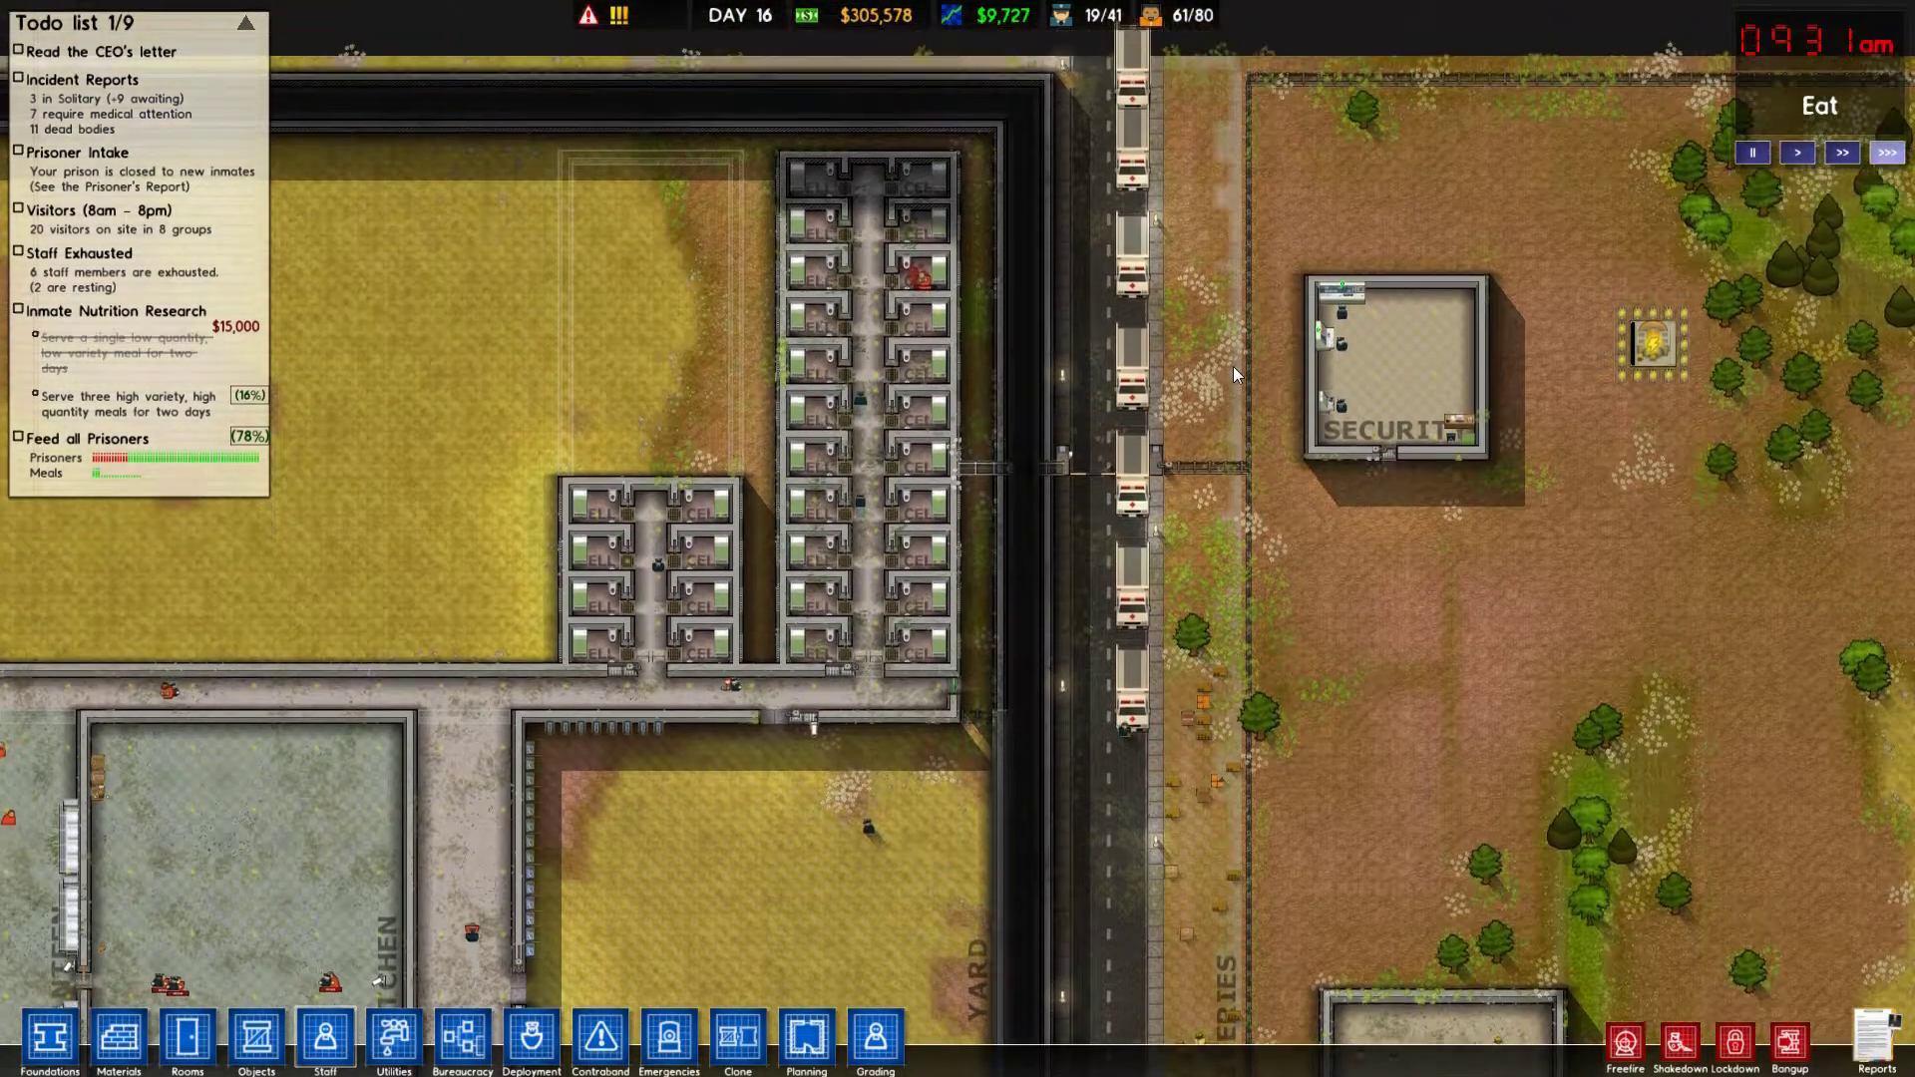
key("Up")
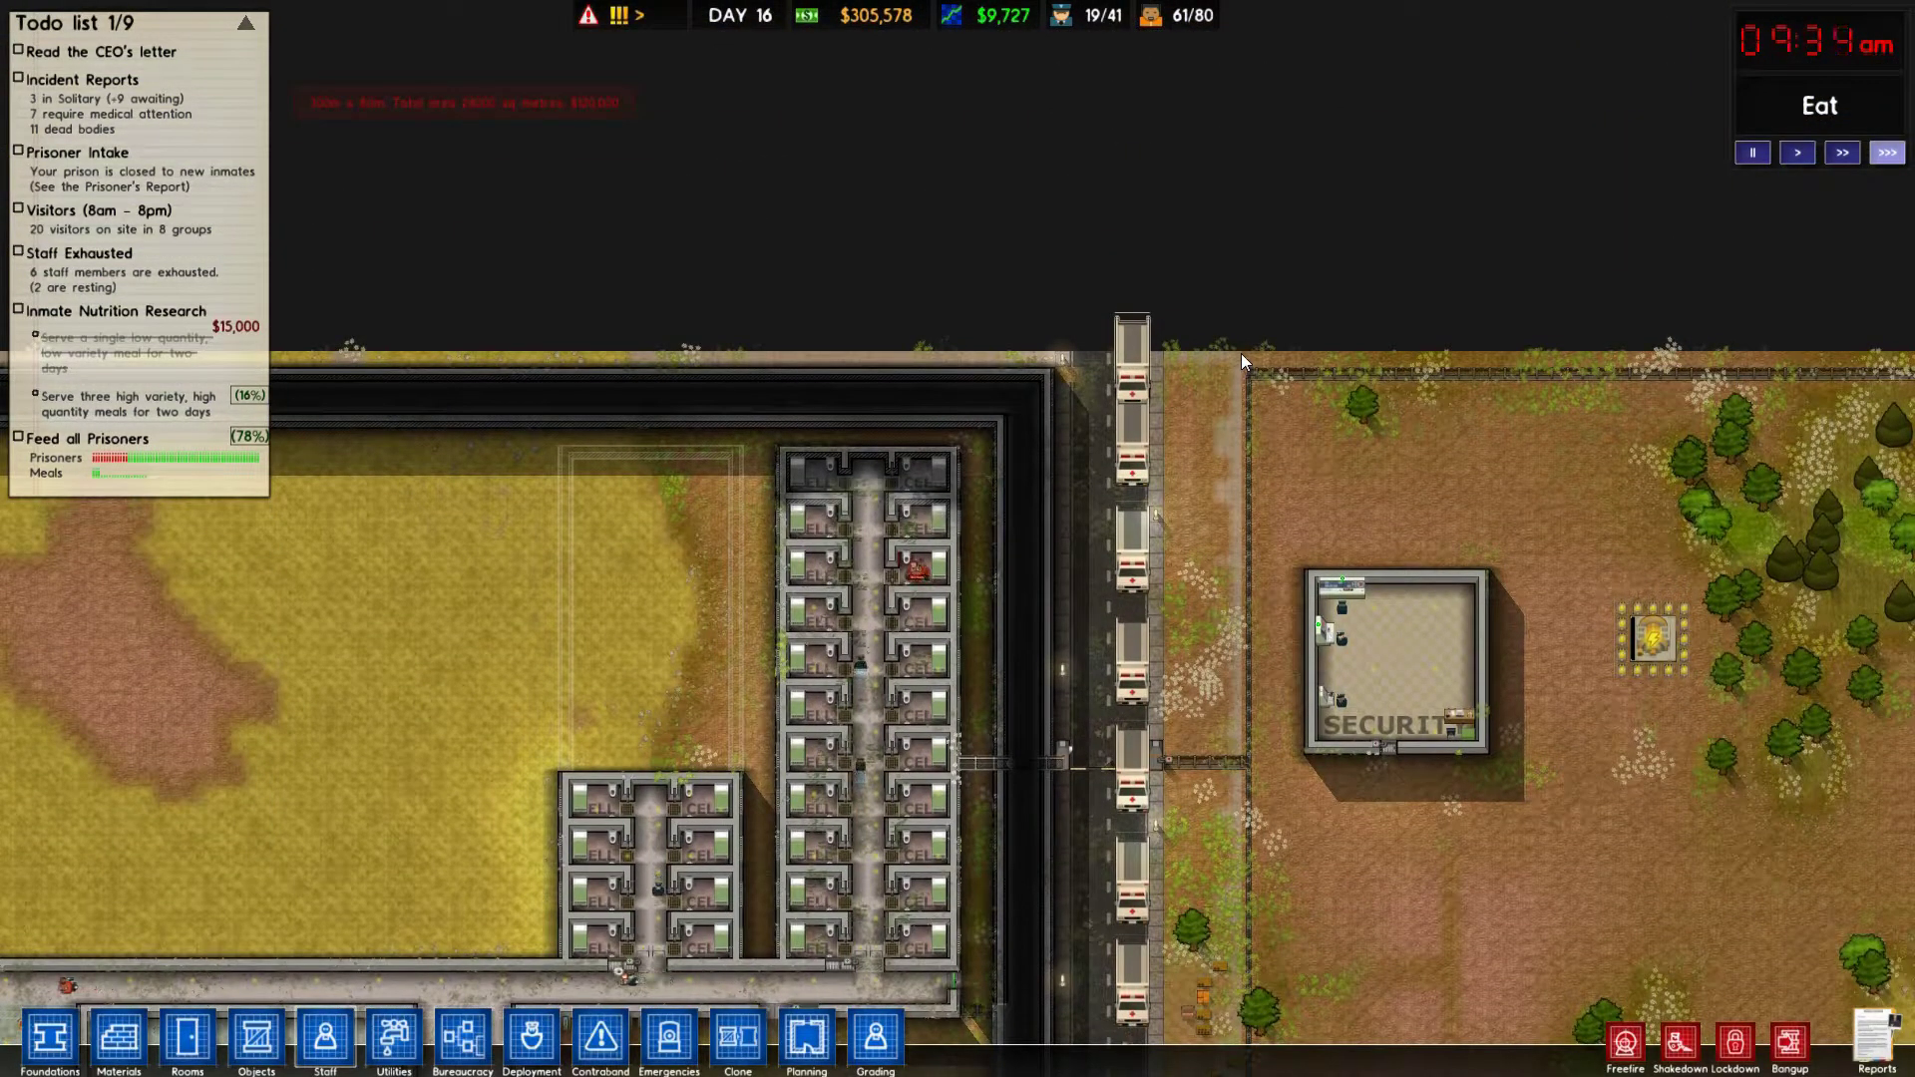
key("Right")
key("Down")
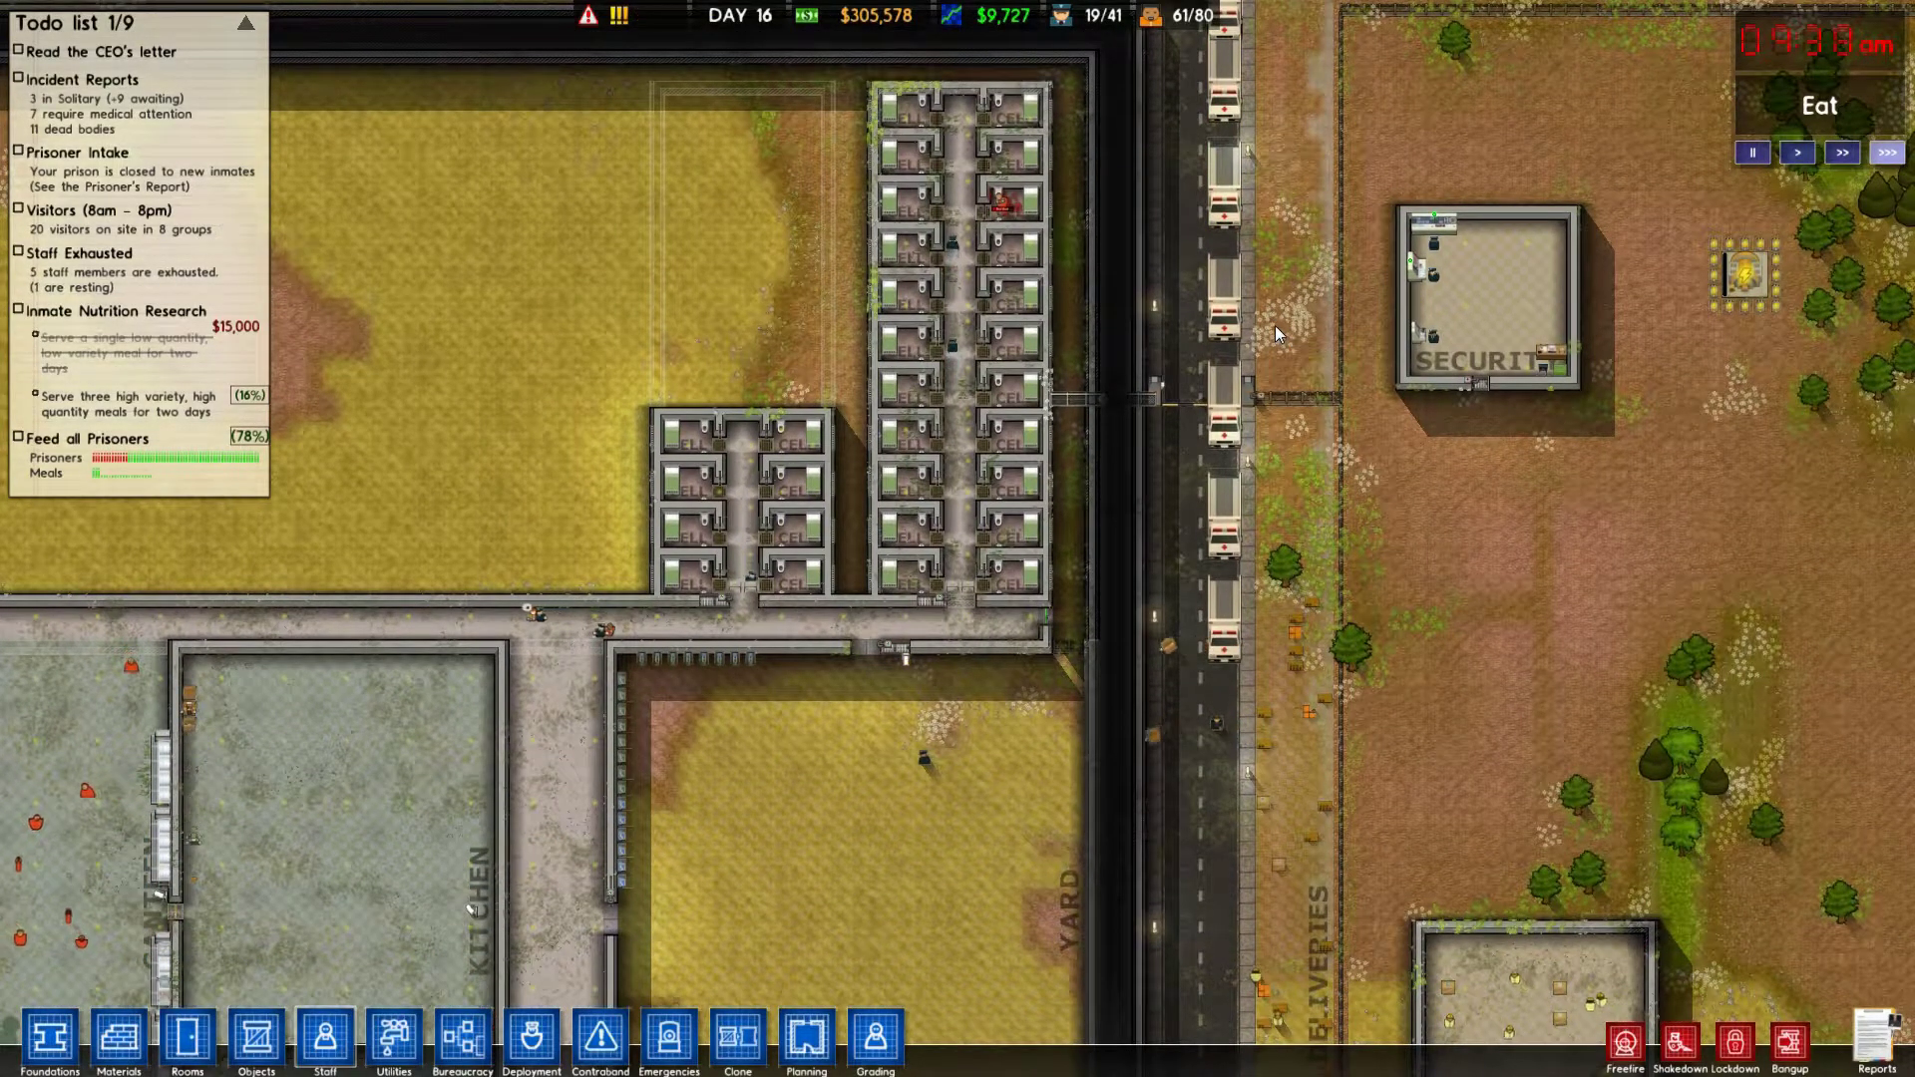
scroll(1276, 335, "up", 2)
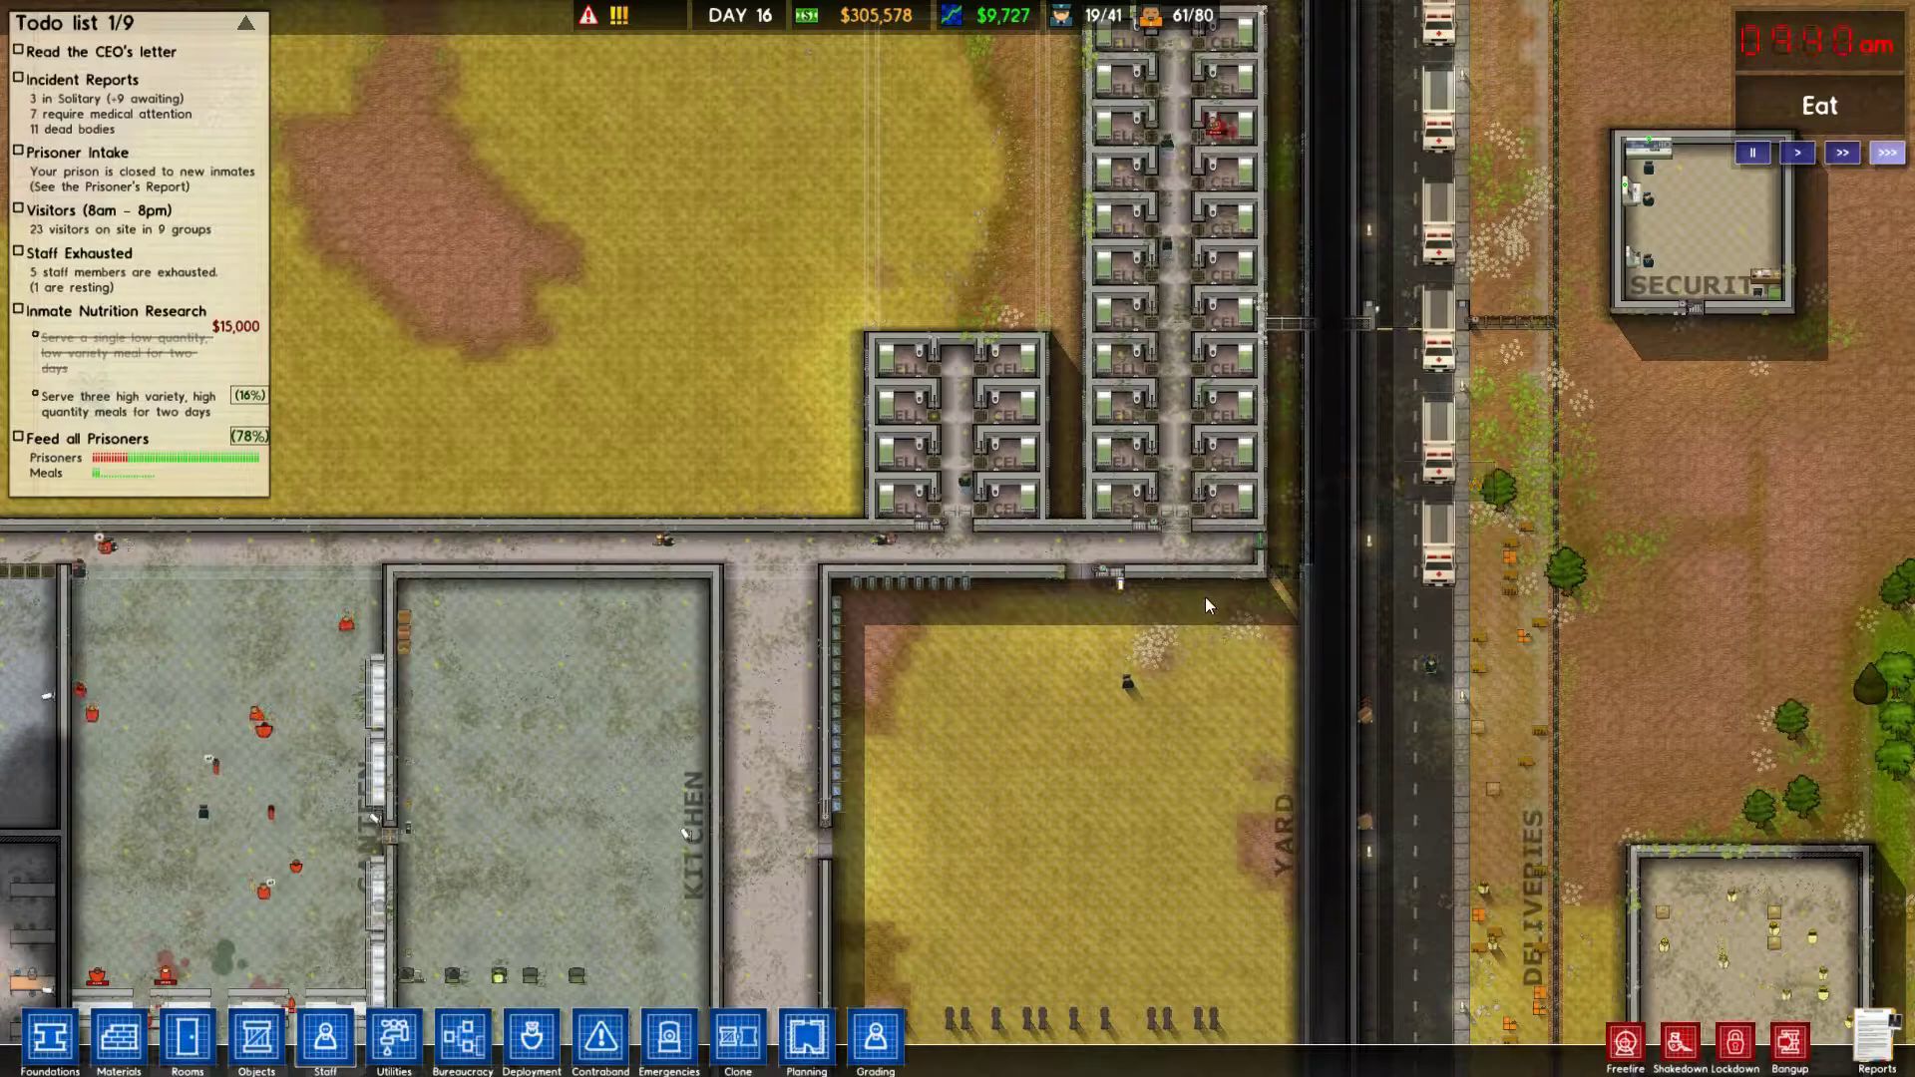
key("Down")
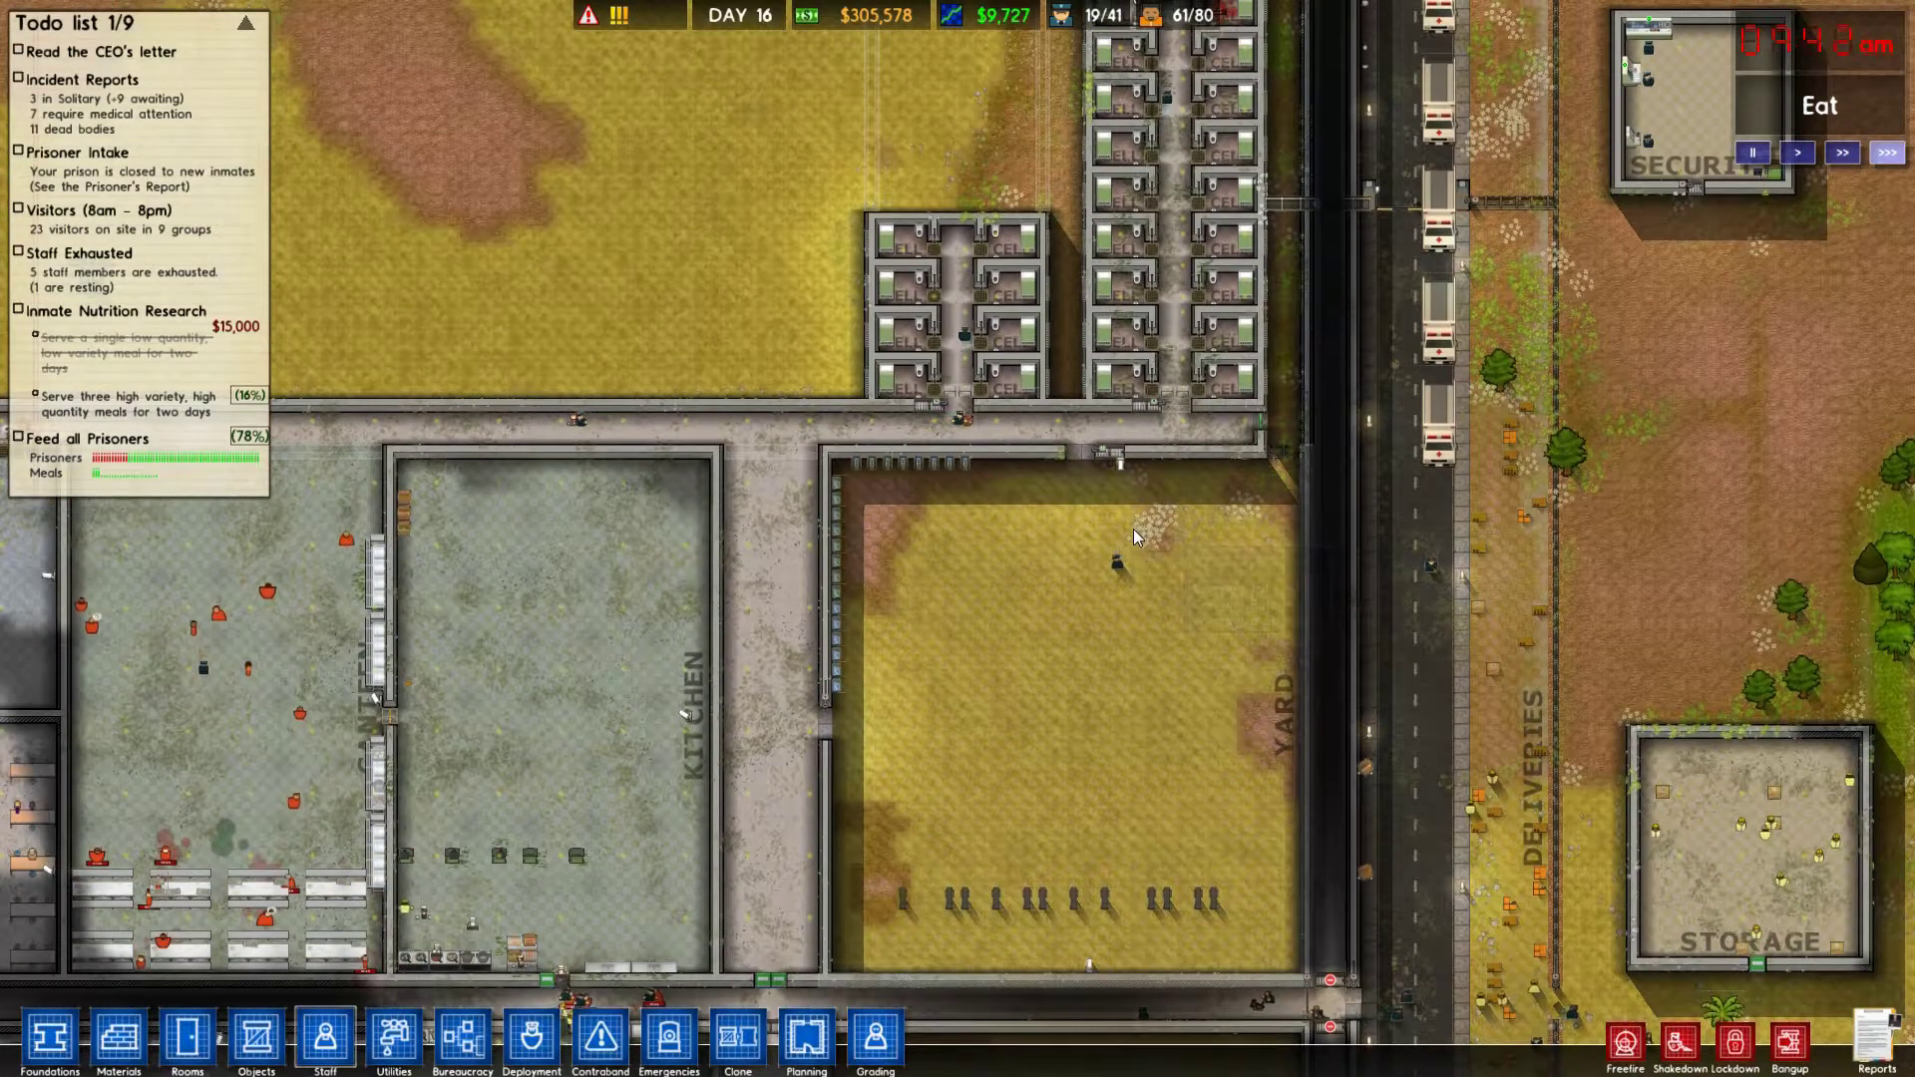
scroll(1133, 527, "up", 4)
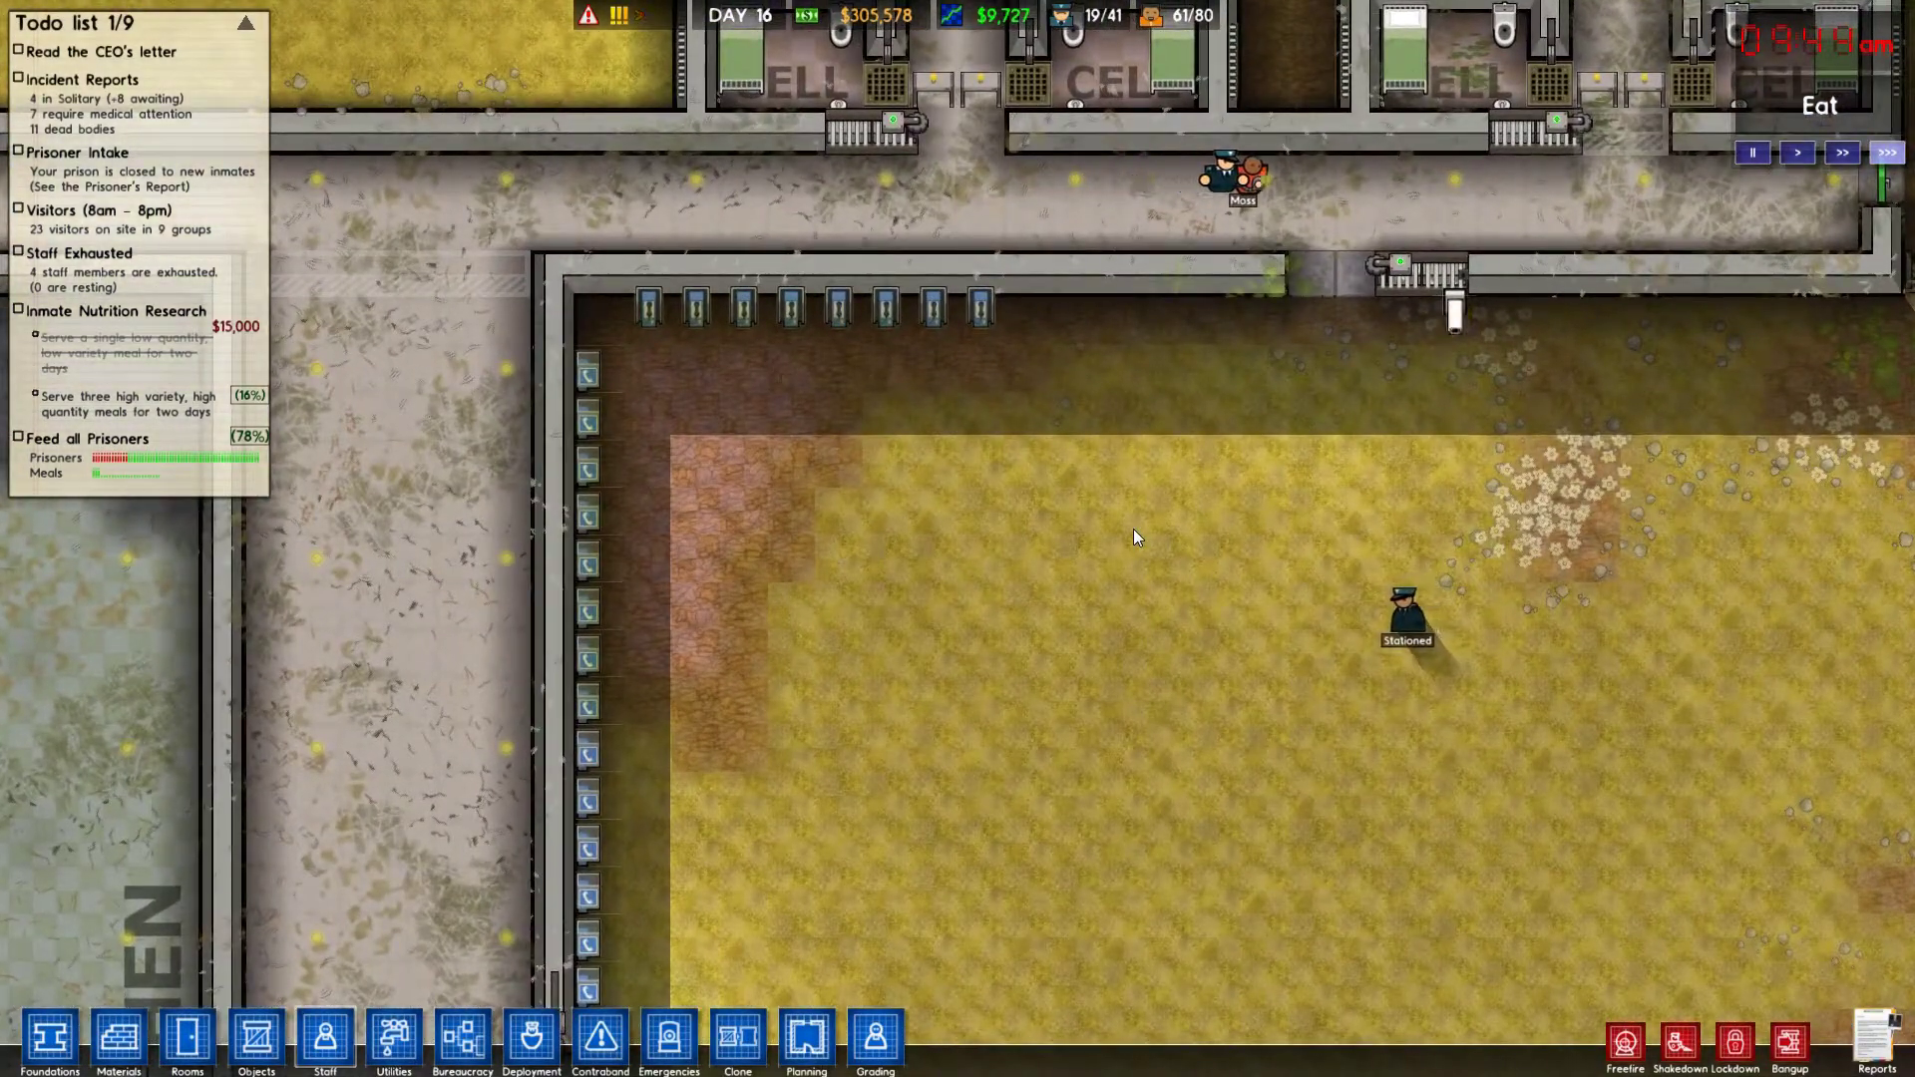
scroll(1243, 524, "down", 4)
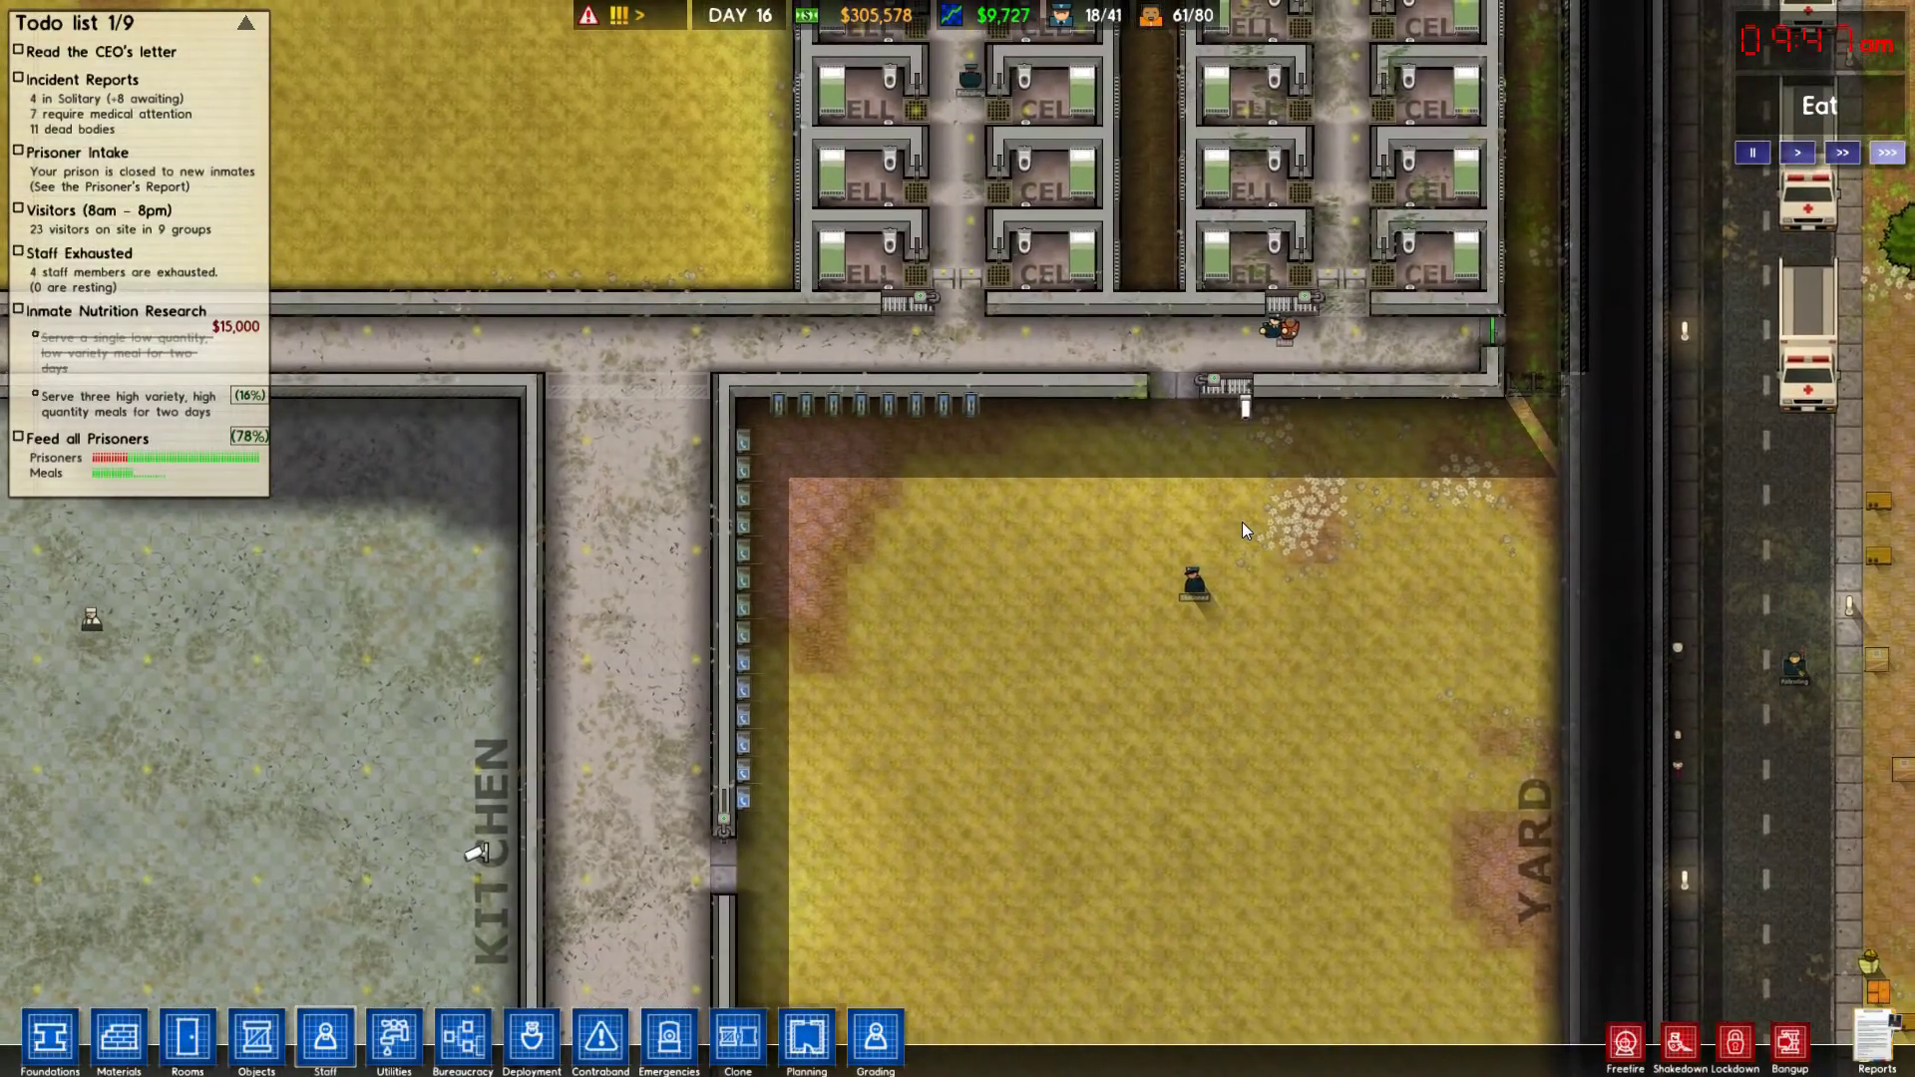
scroll(1407, 384, "down", 4)
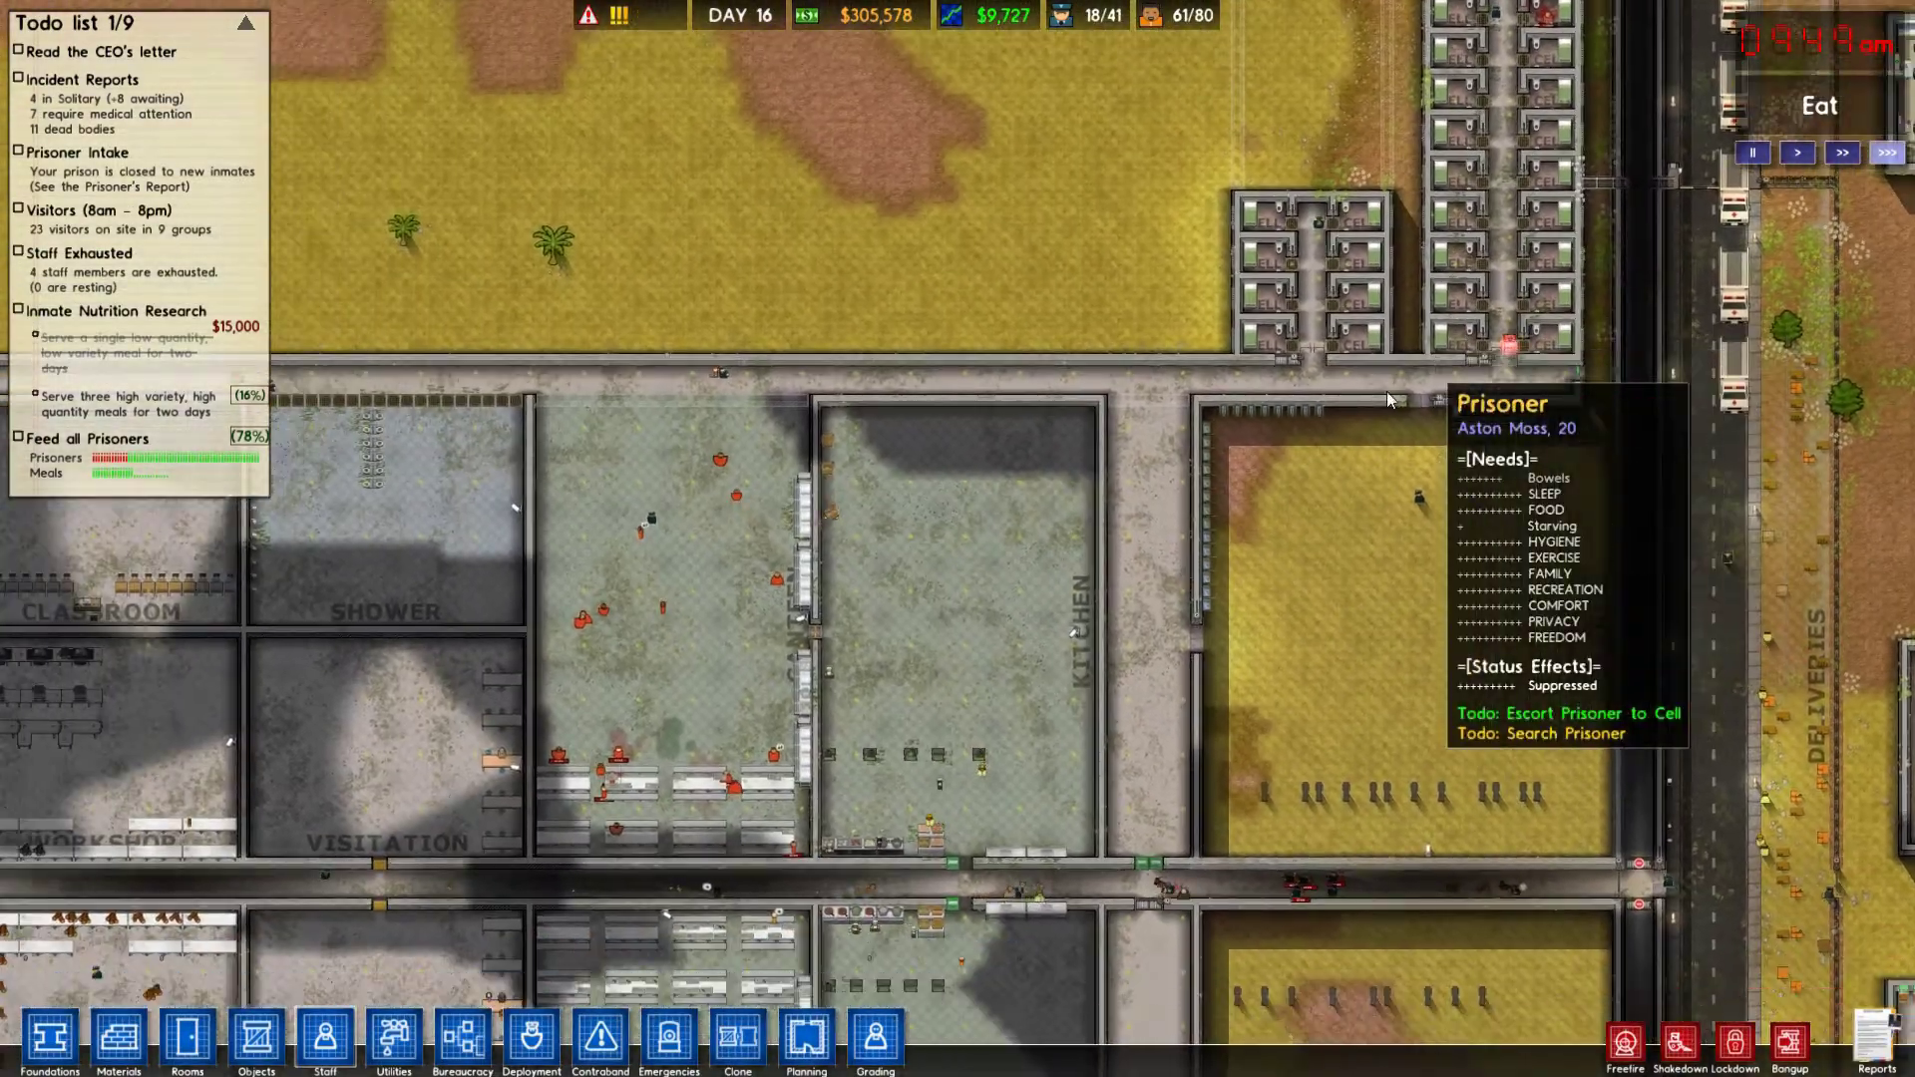
scroll(1377, 394, "down", 2)
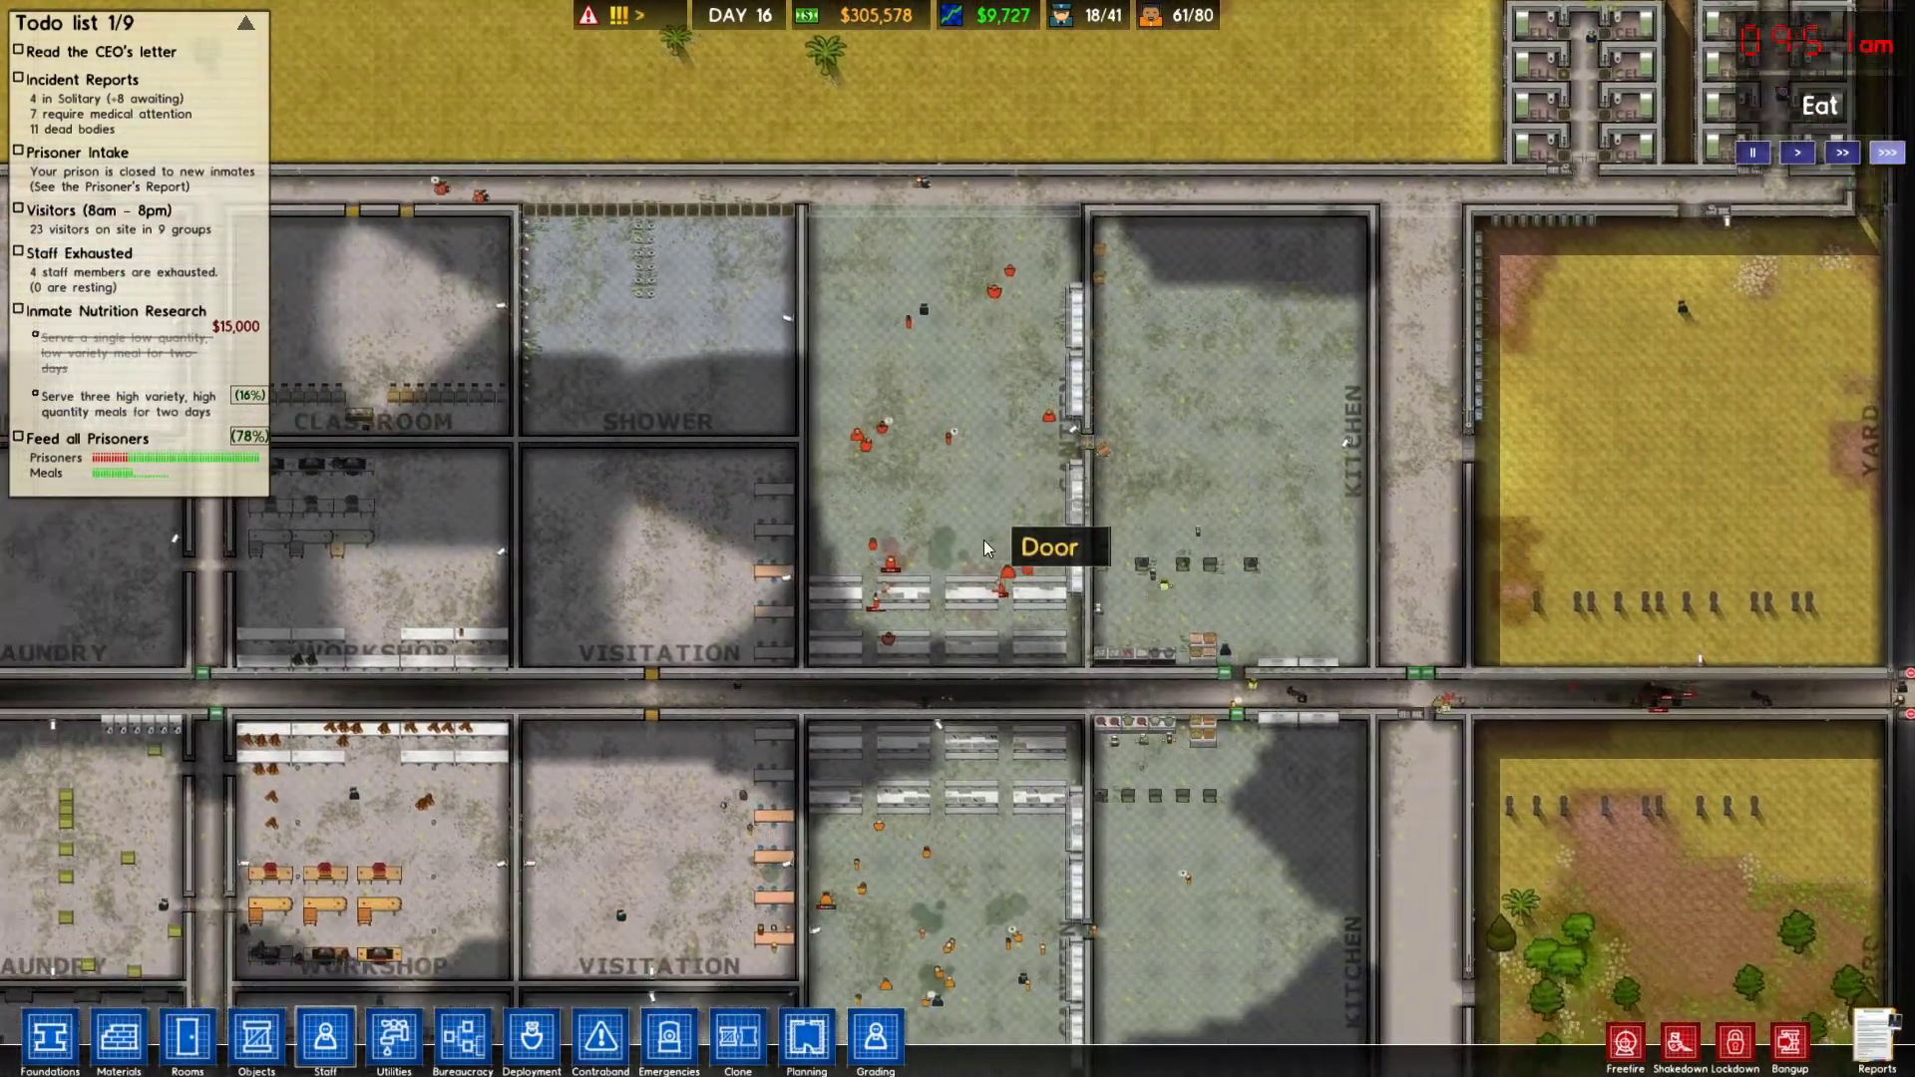
scroll(986, 539, "up", 5)
scroll(987, 520, "up", 3)
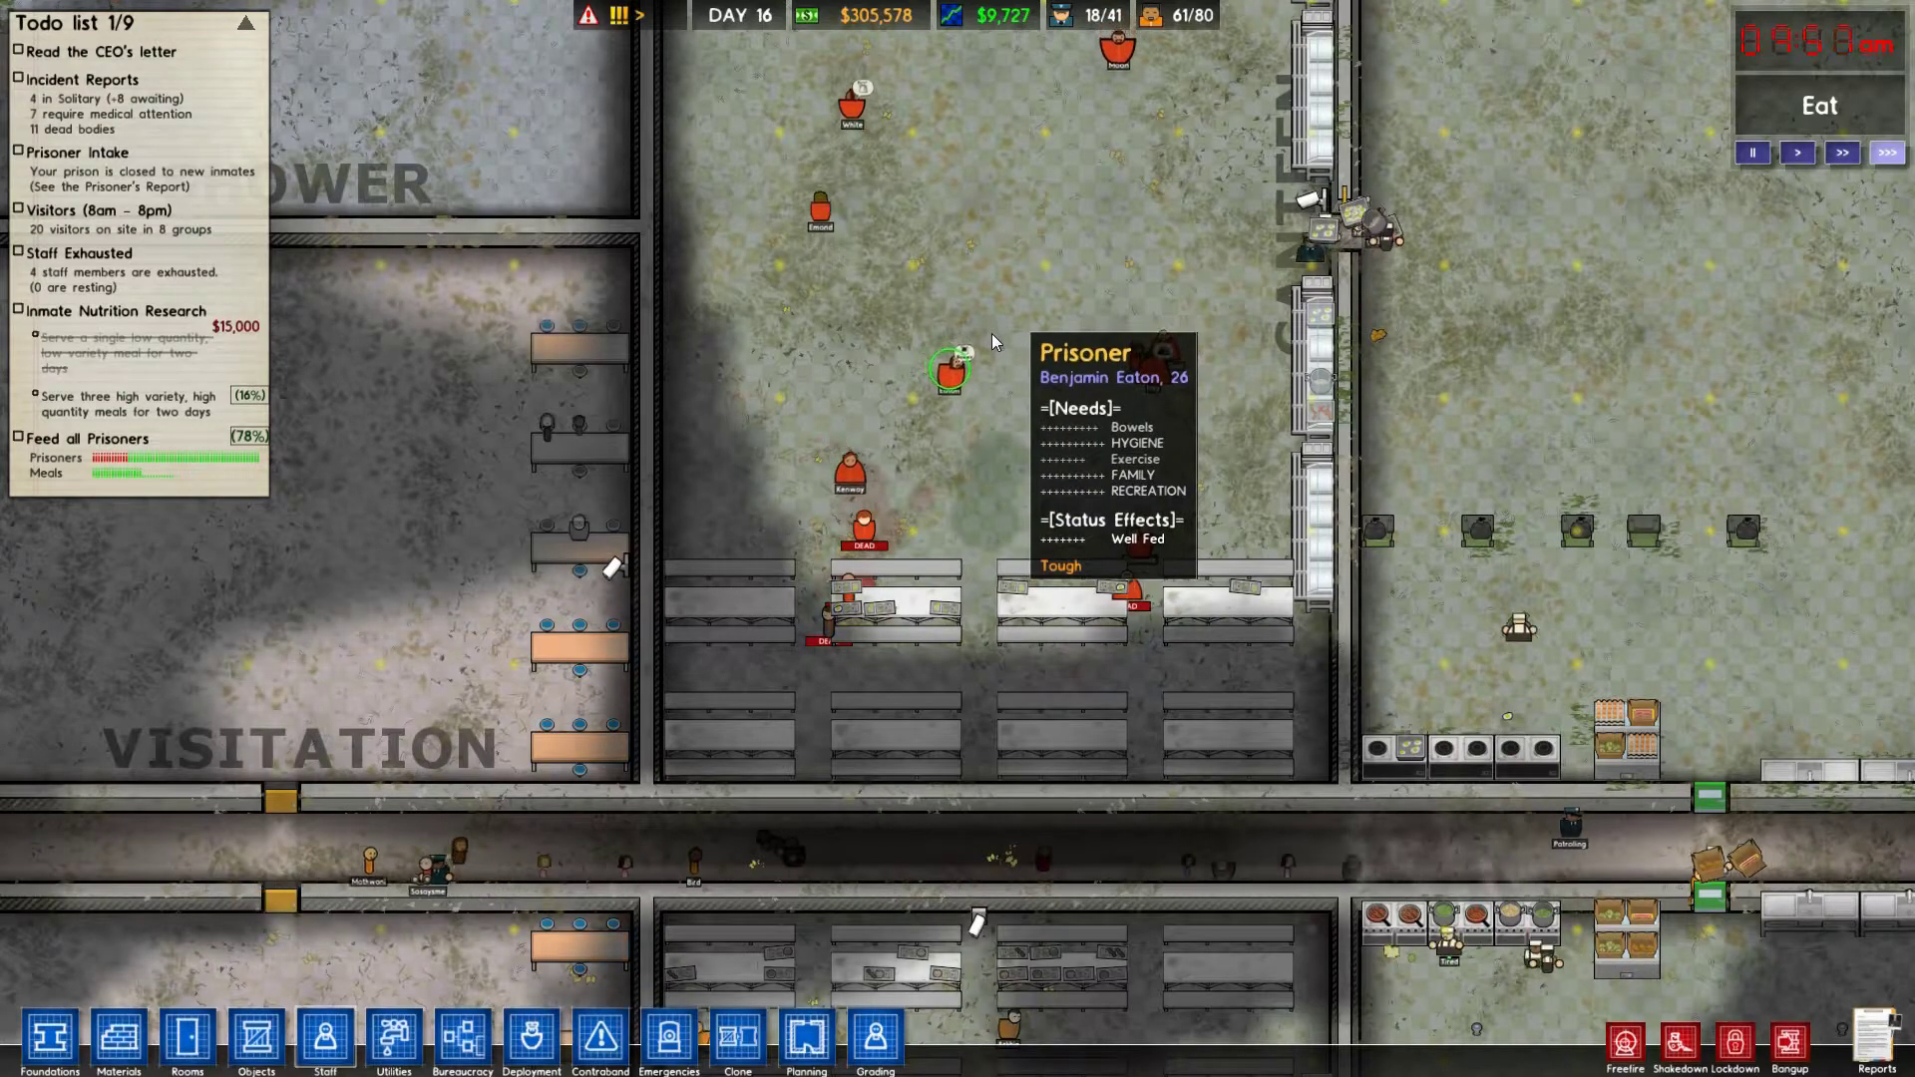
scroll(992, 335, "down", 5)
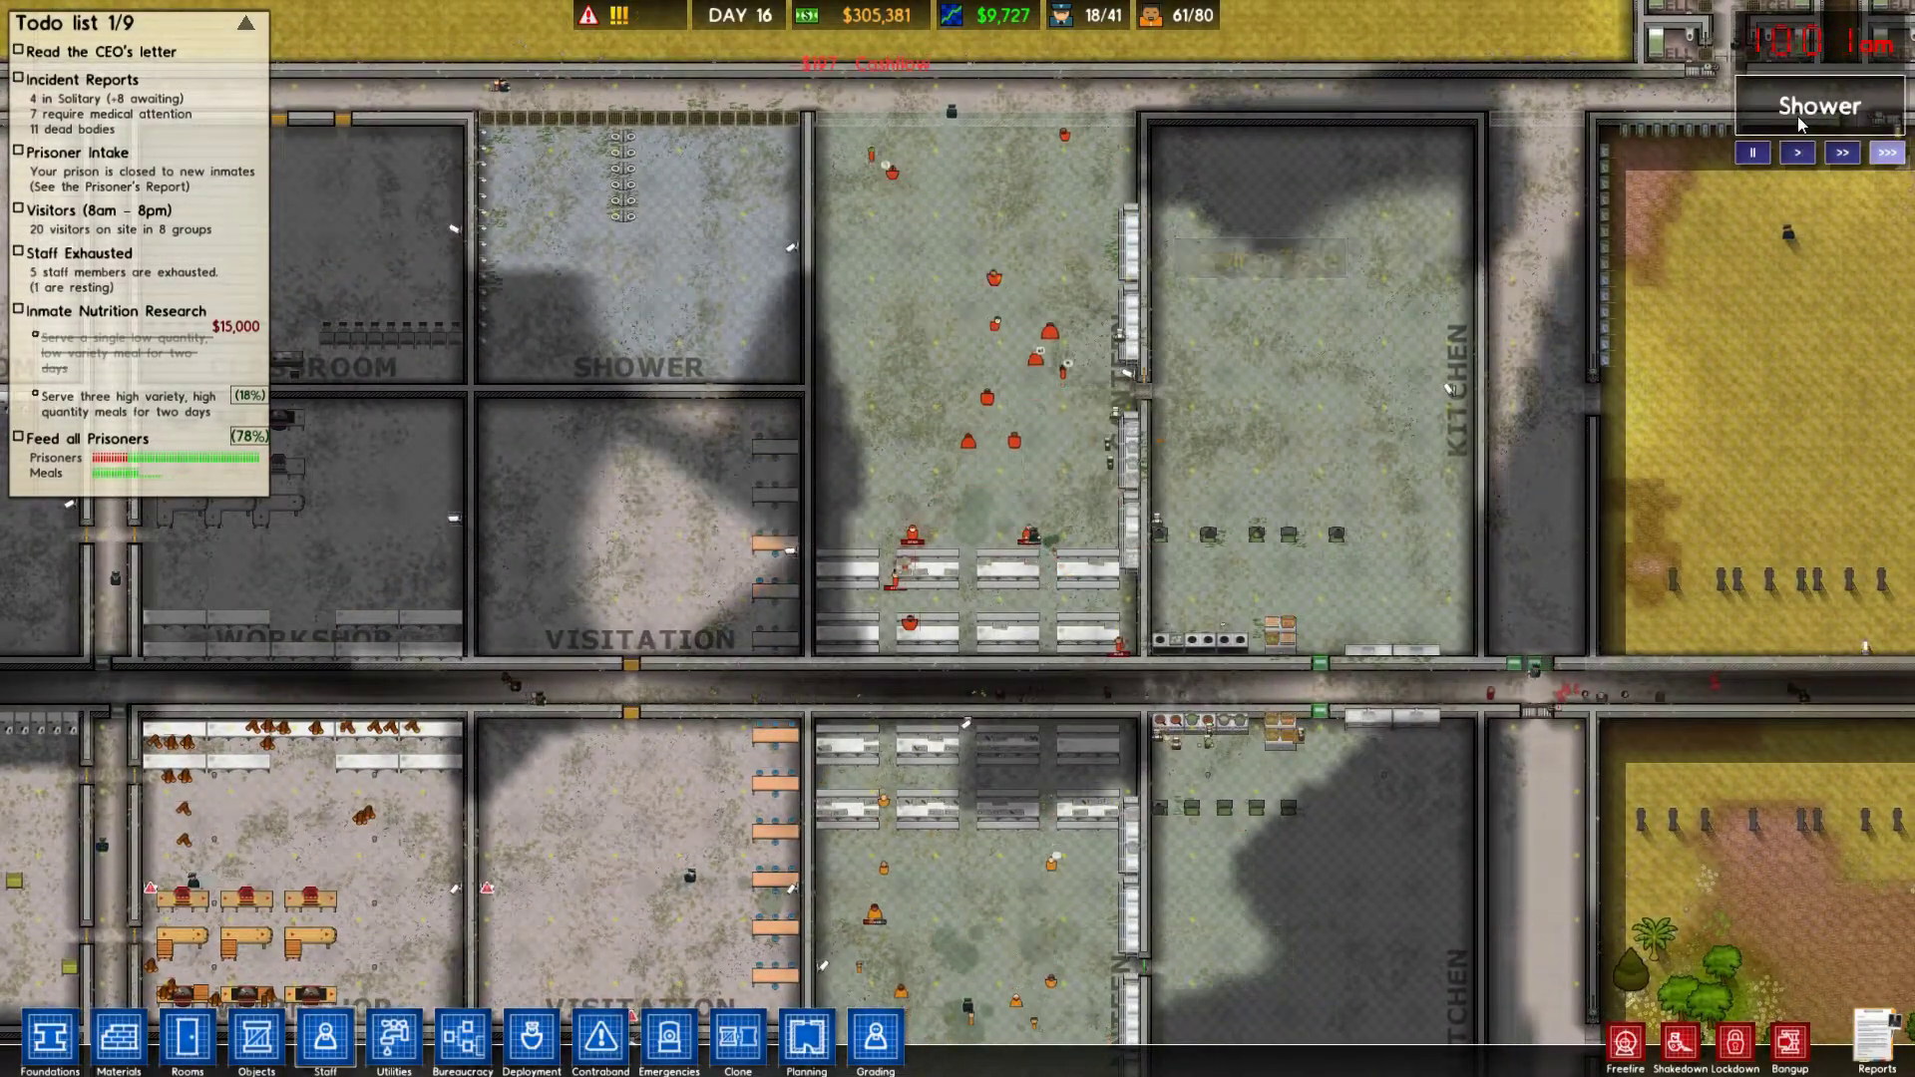
View the Regime report, then the prisoners' Needs report.
left_click(1814, 40)
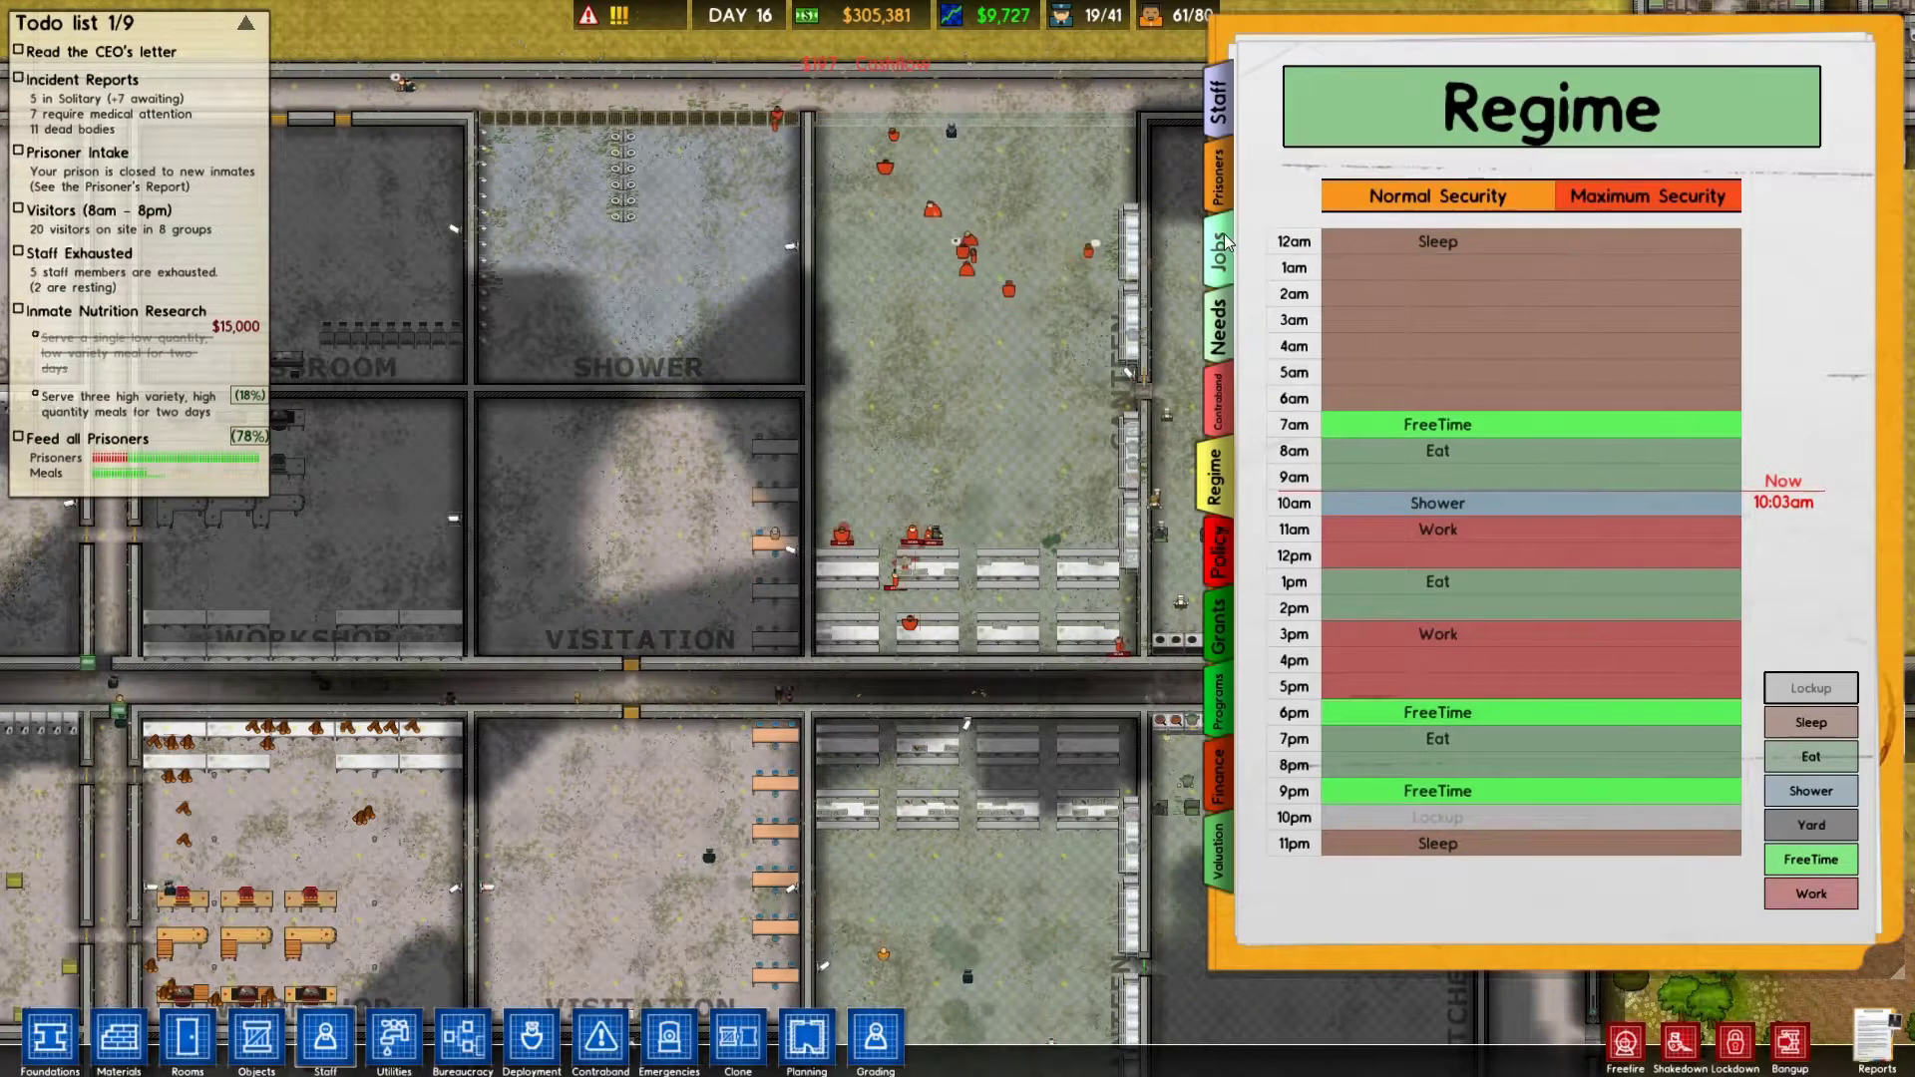
left_click(1222, 333)
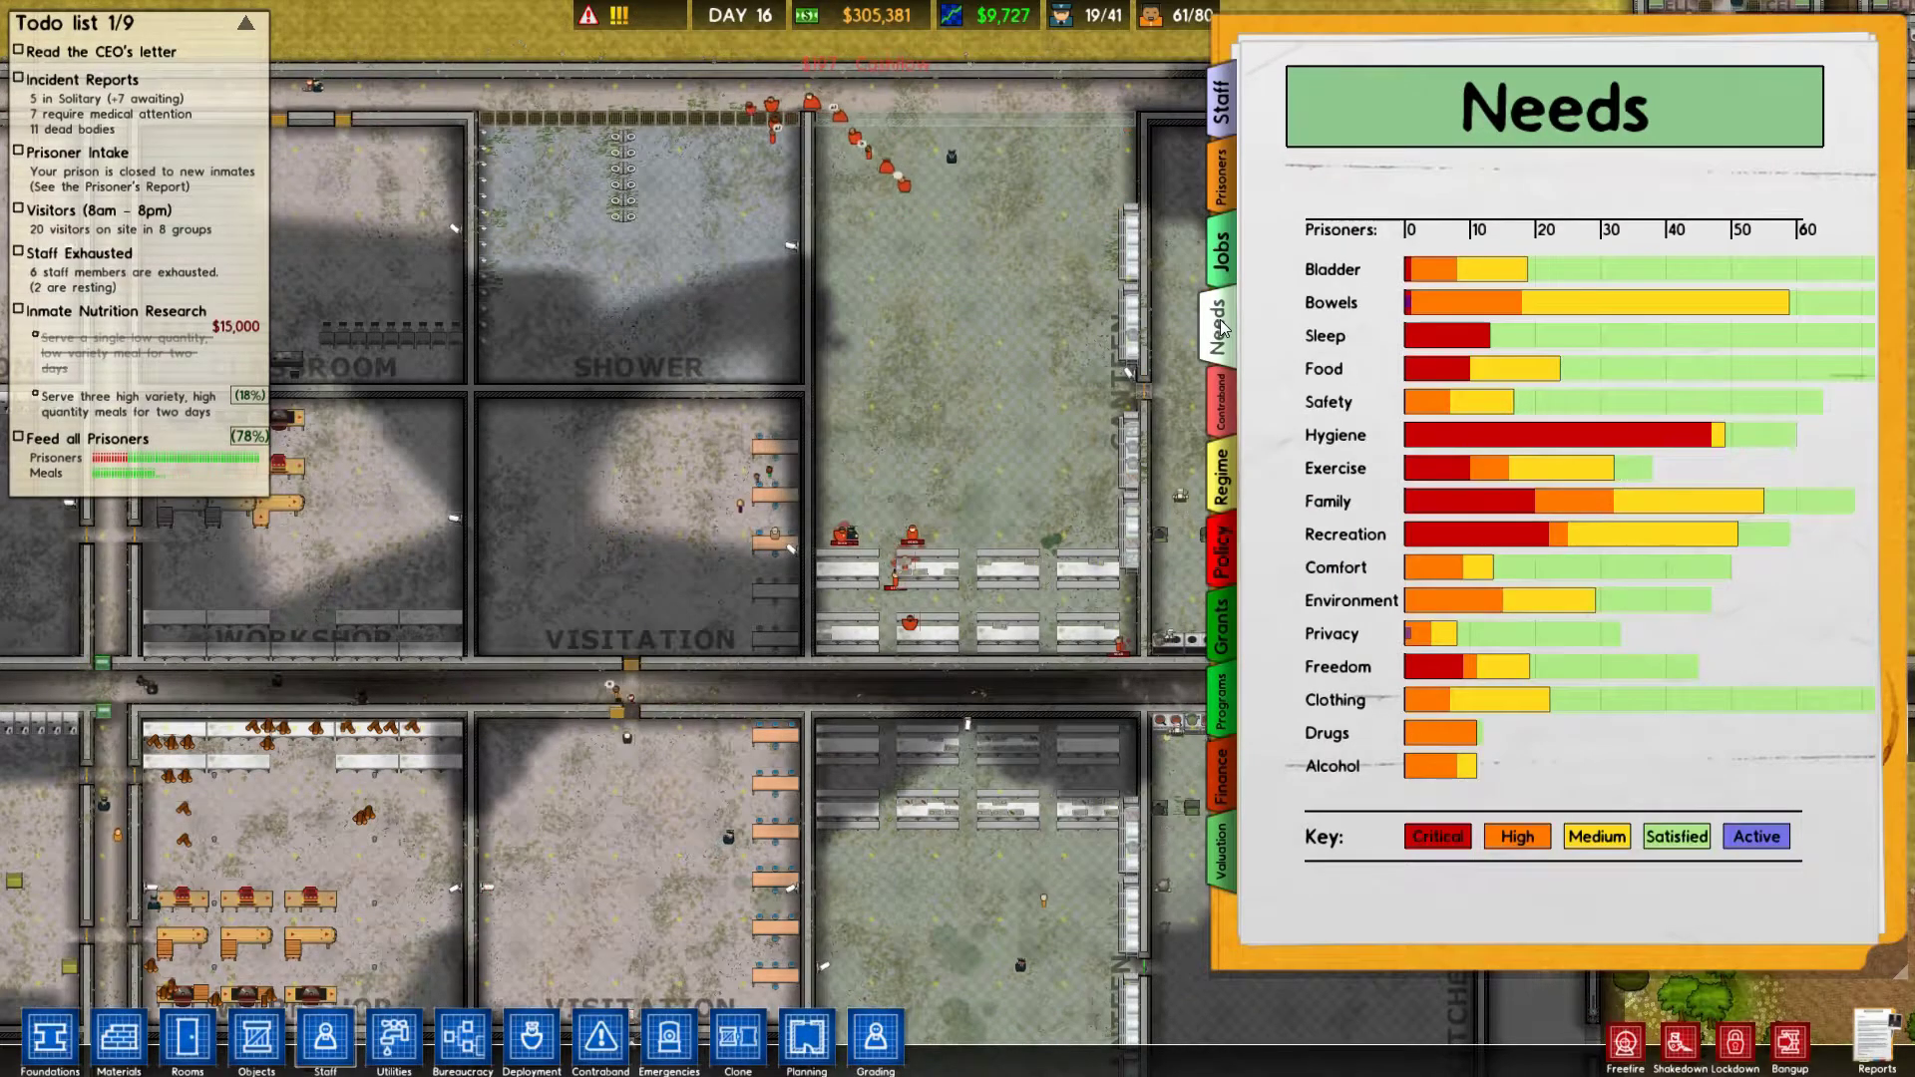
key("Left")
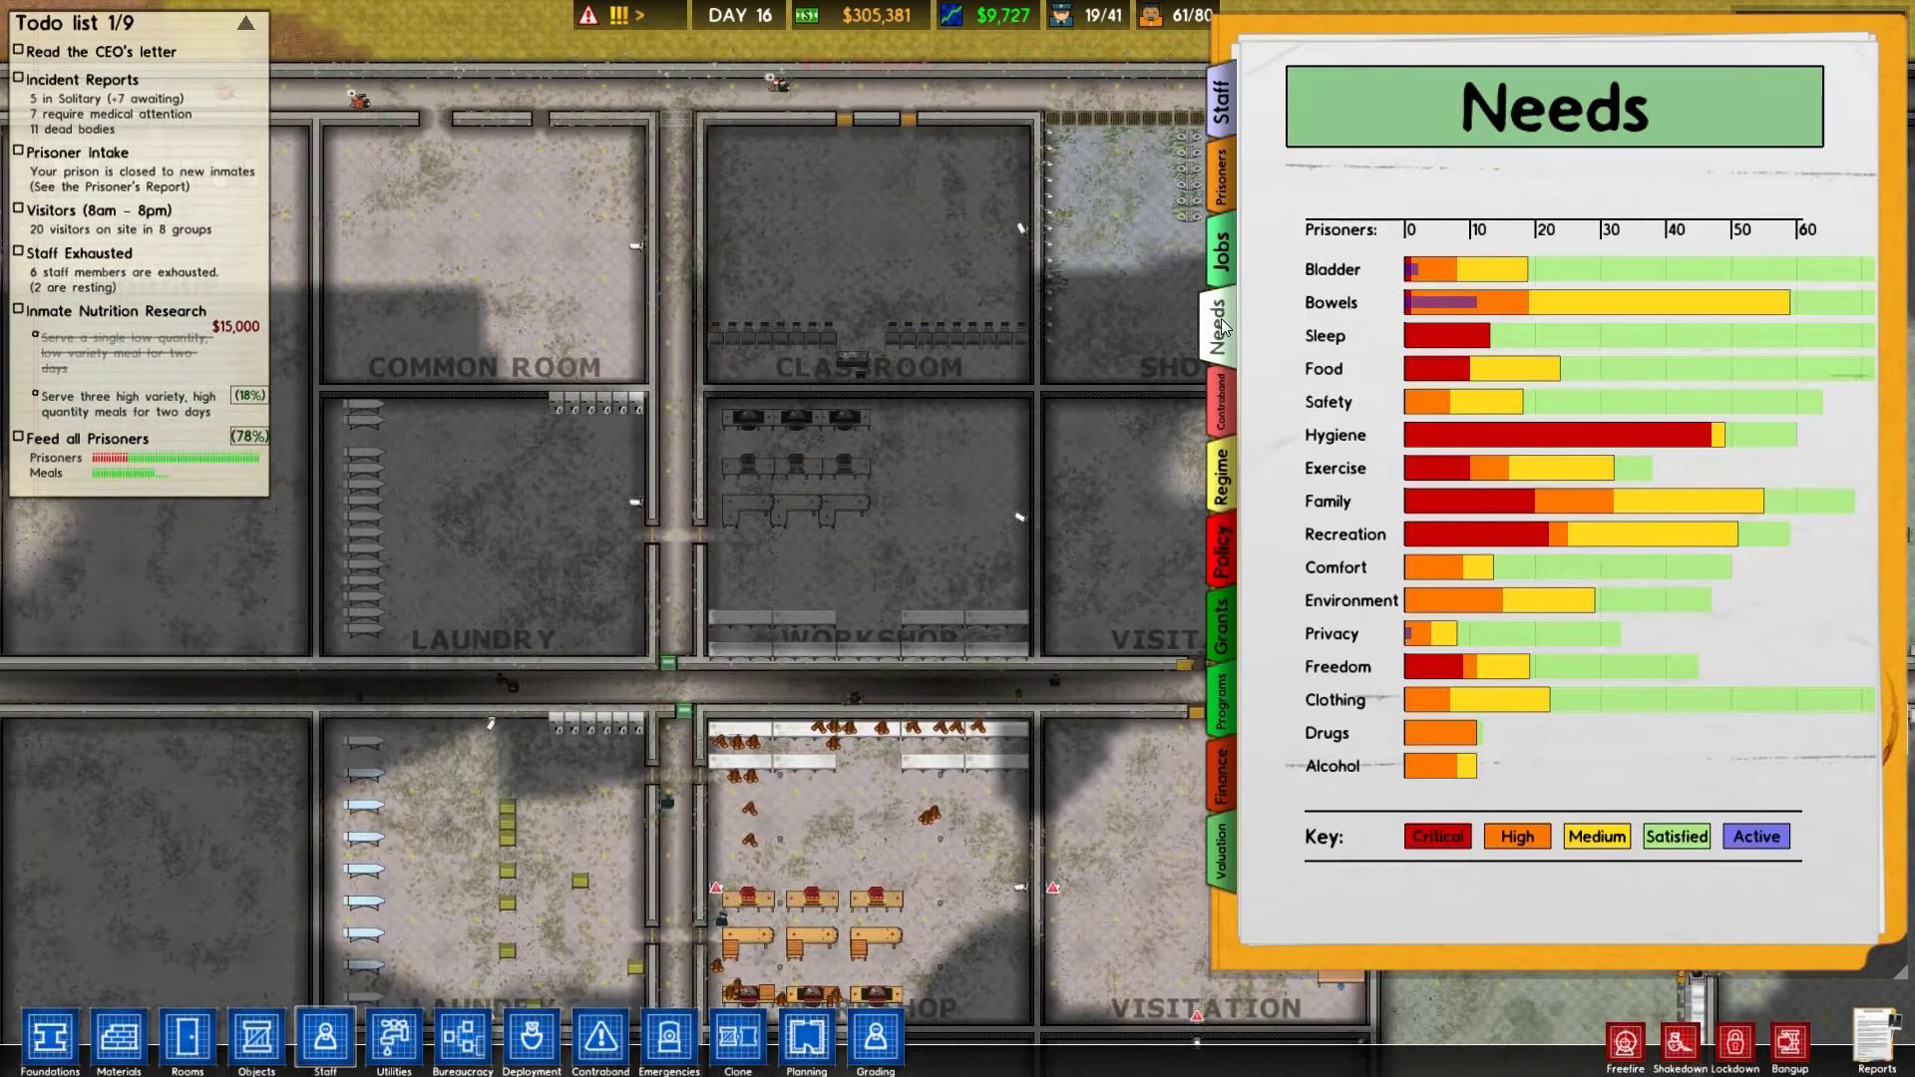
key("Escape")
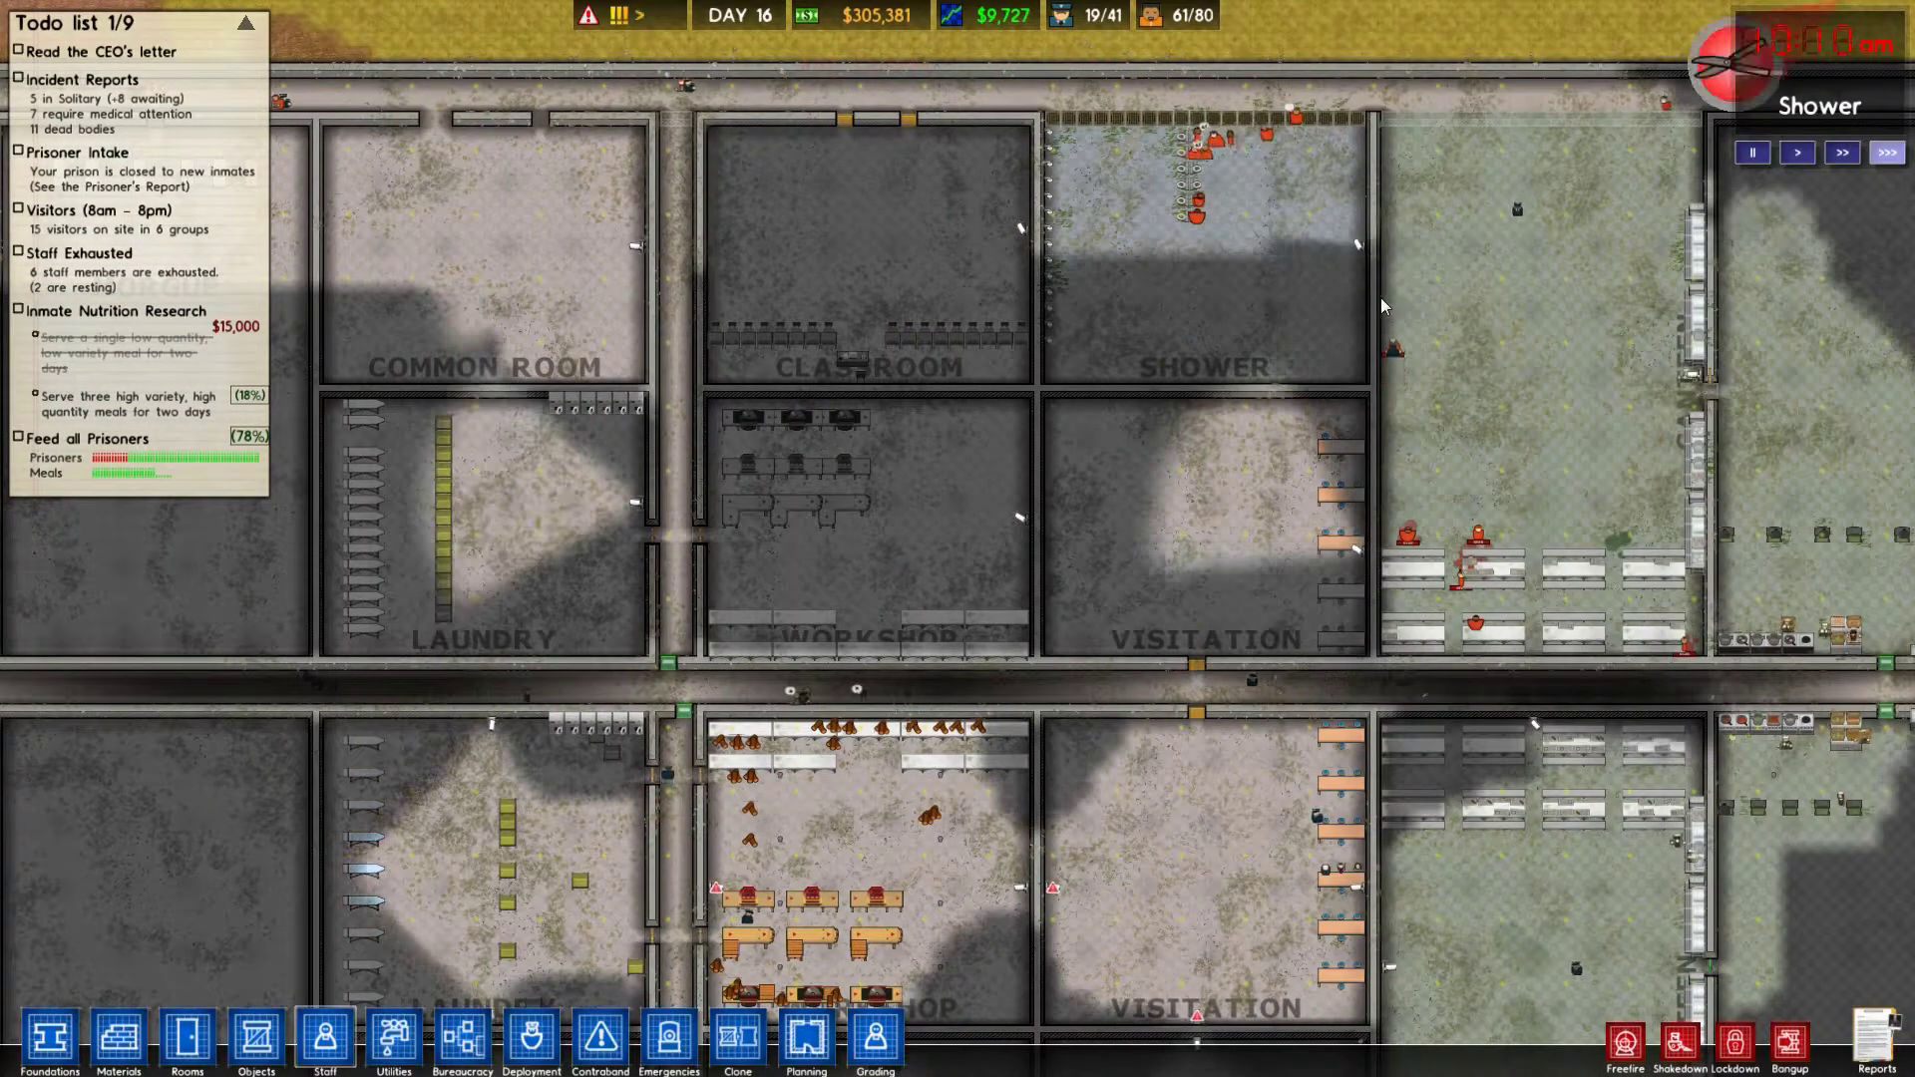
scroll(1348, 261, "up", 2)
key("Up")
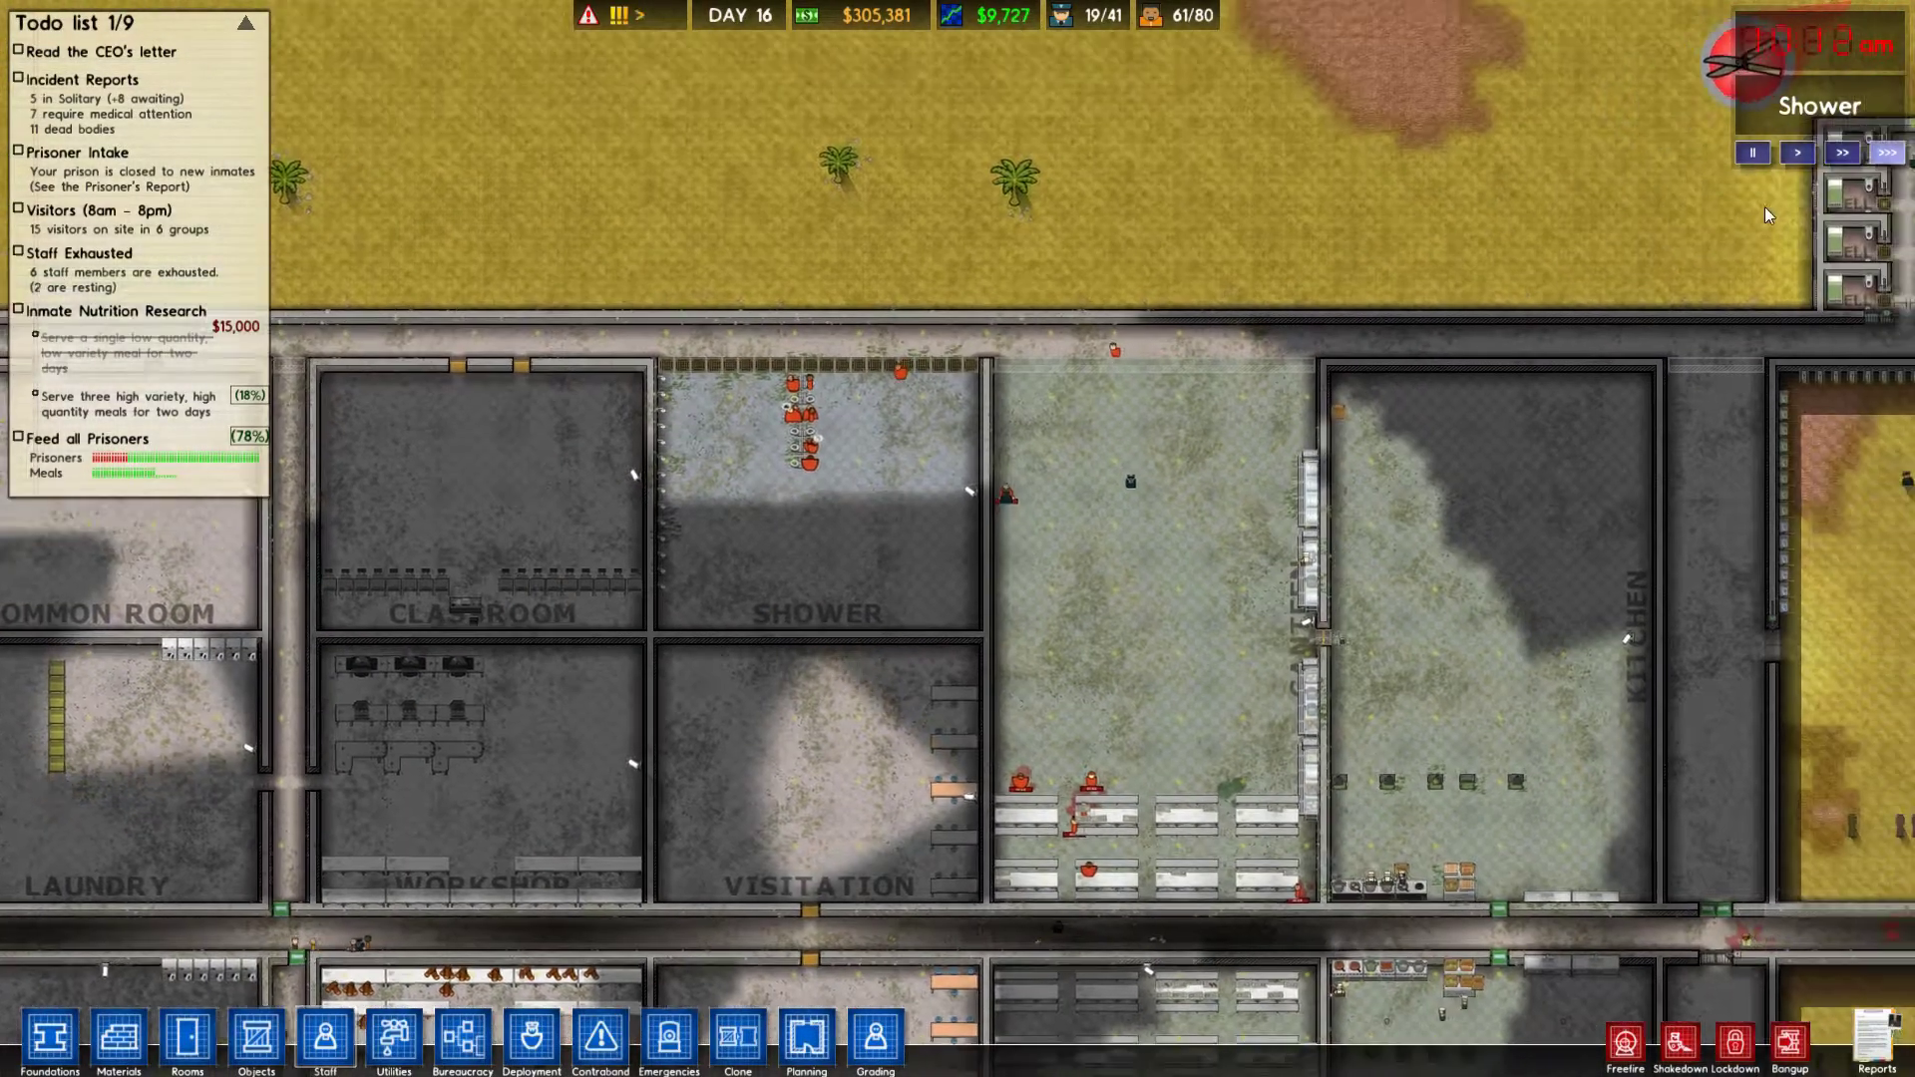
key("Right")
key("Up")
key("Right")
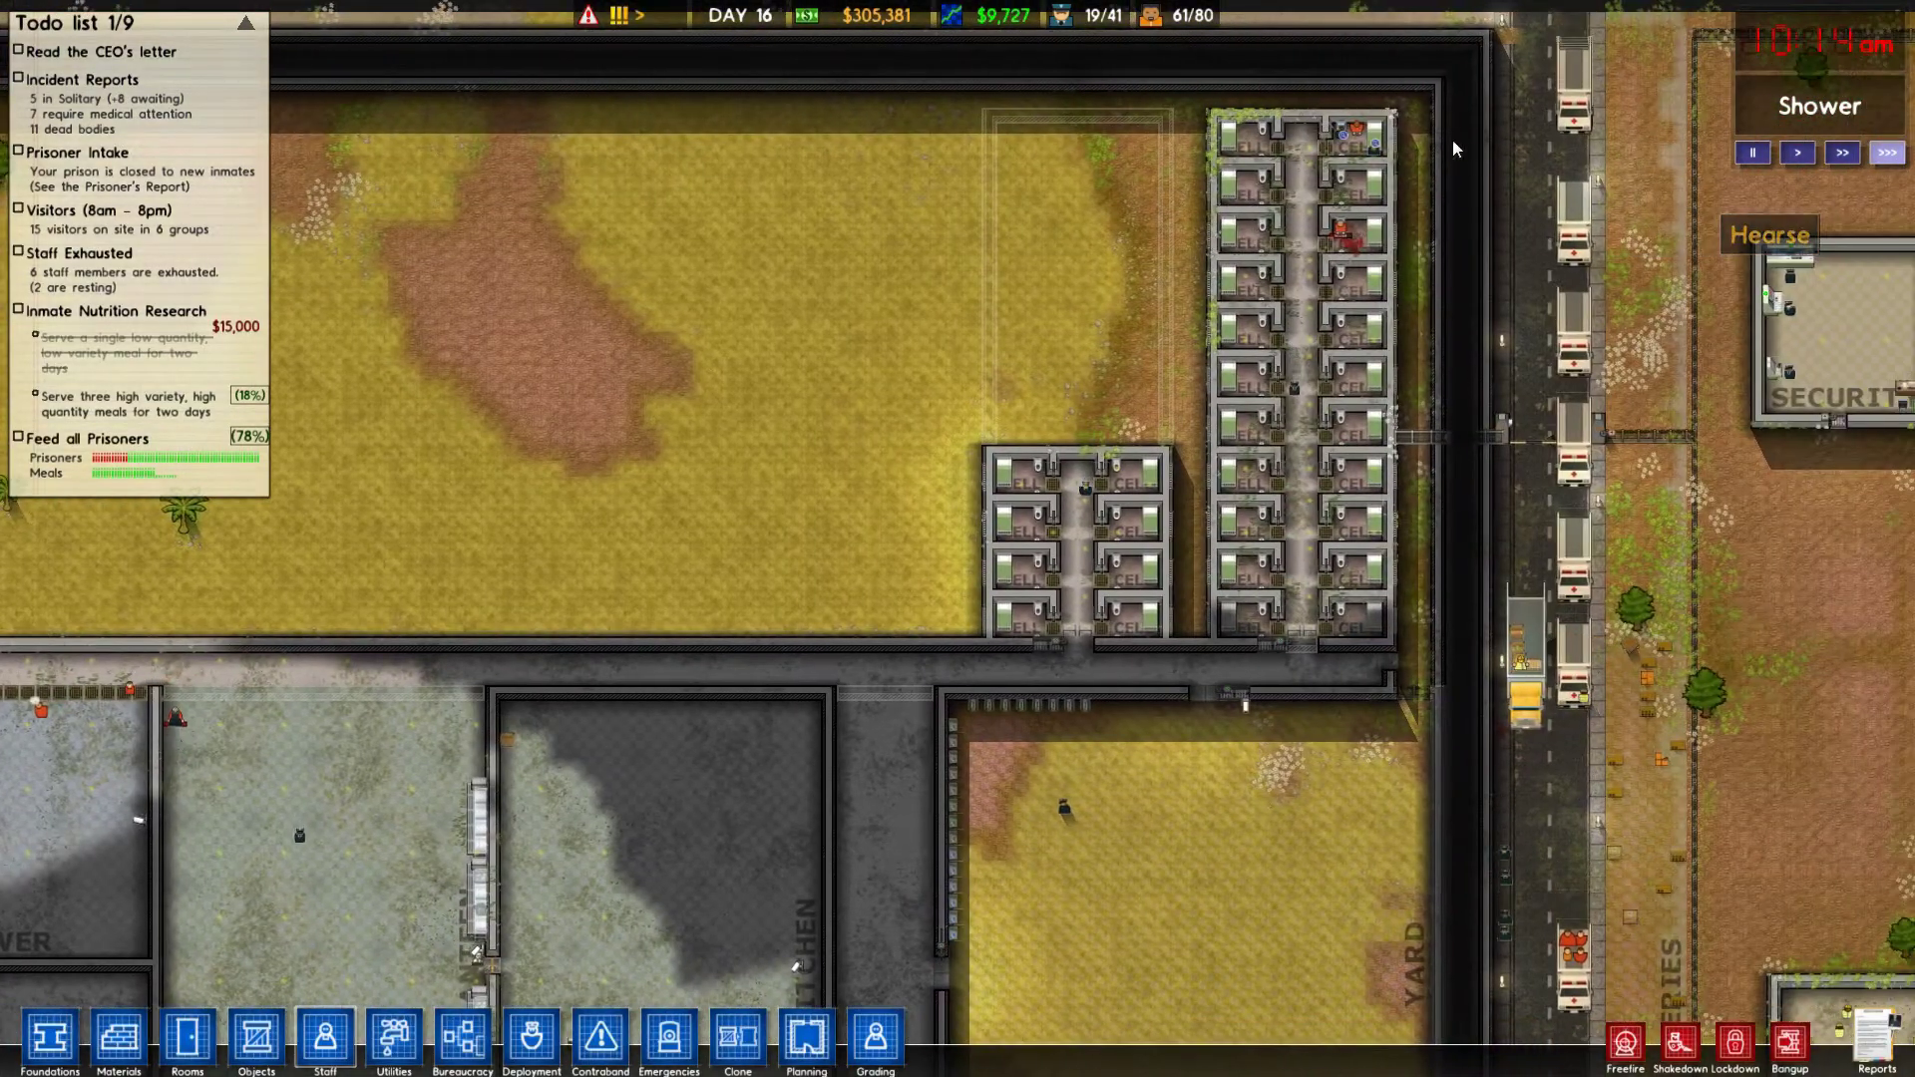
key("Up")
key("Up")
scroll(1376, 258, "up", 3)
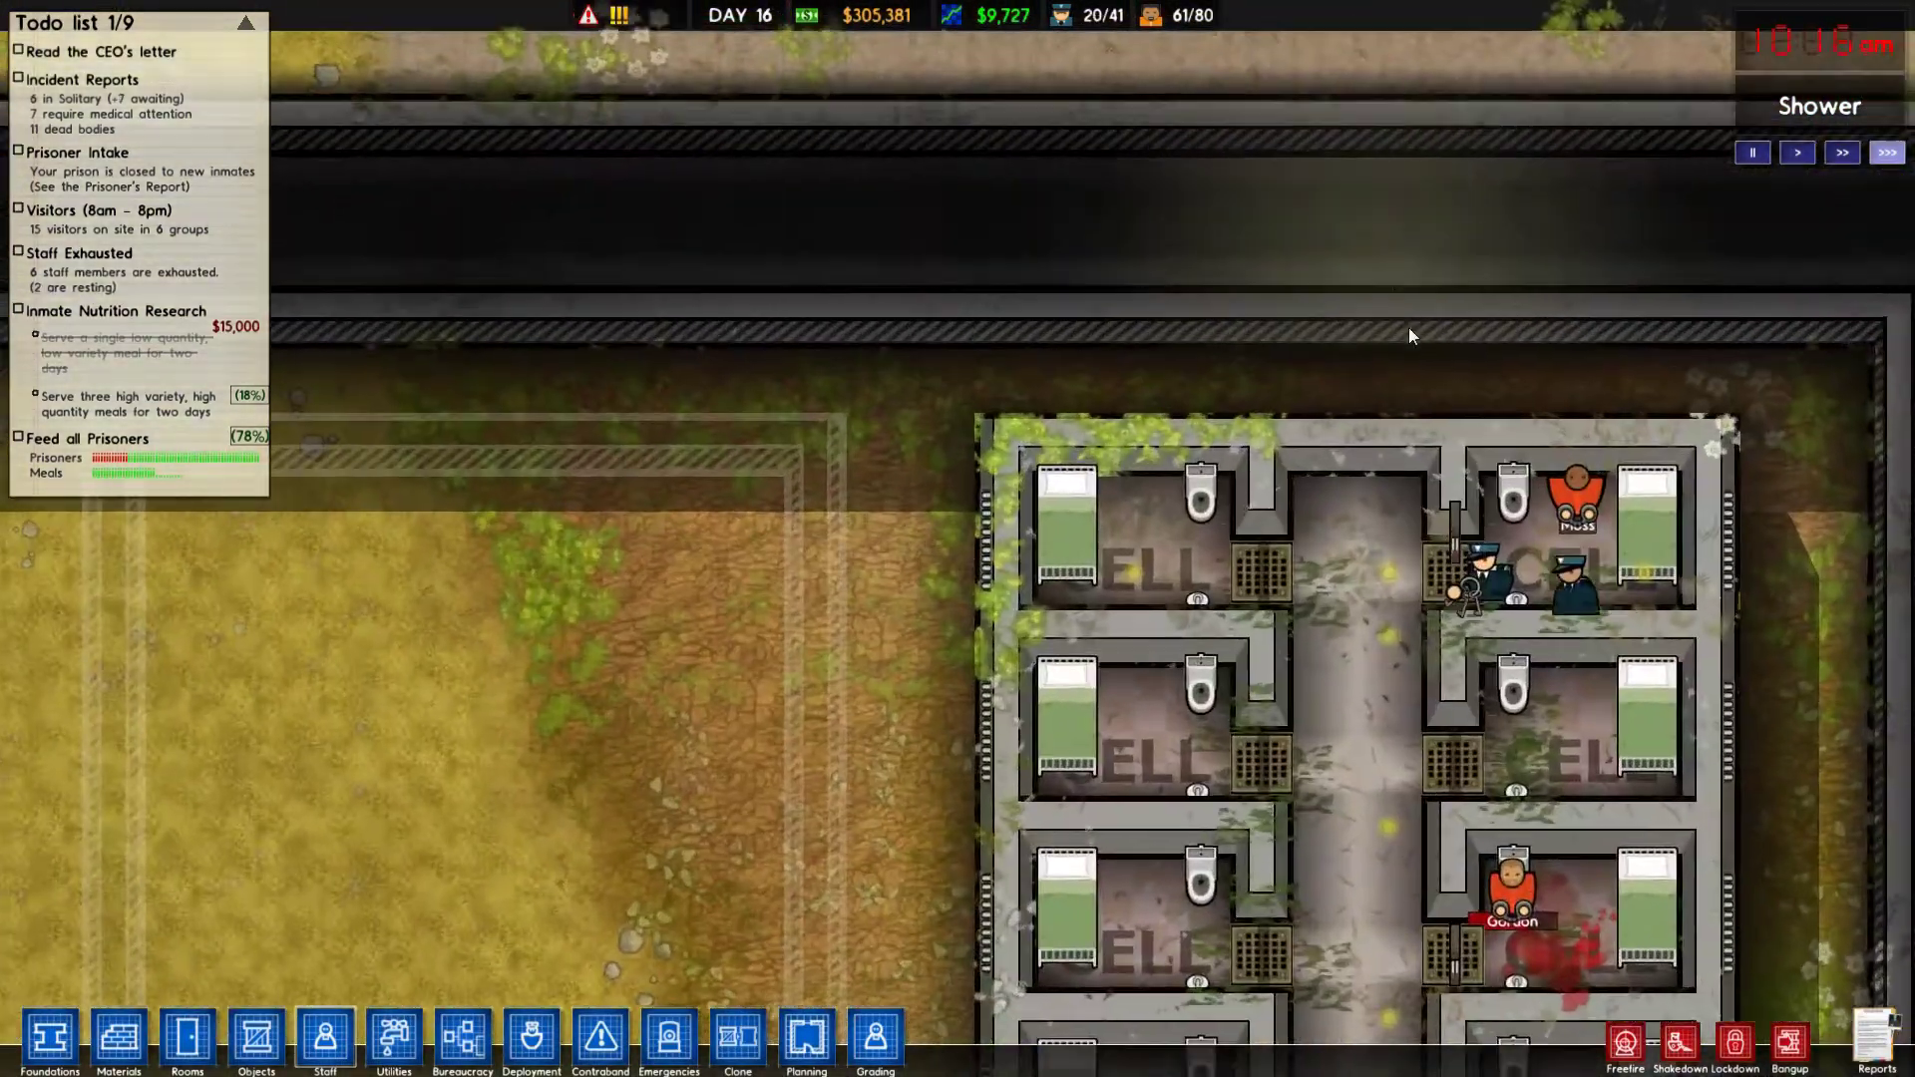
scroll(1414, 336, "up", 2)
key("Right")
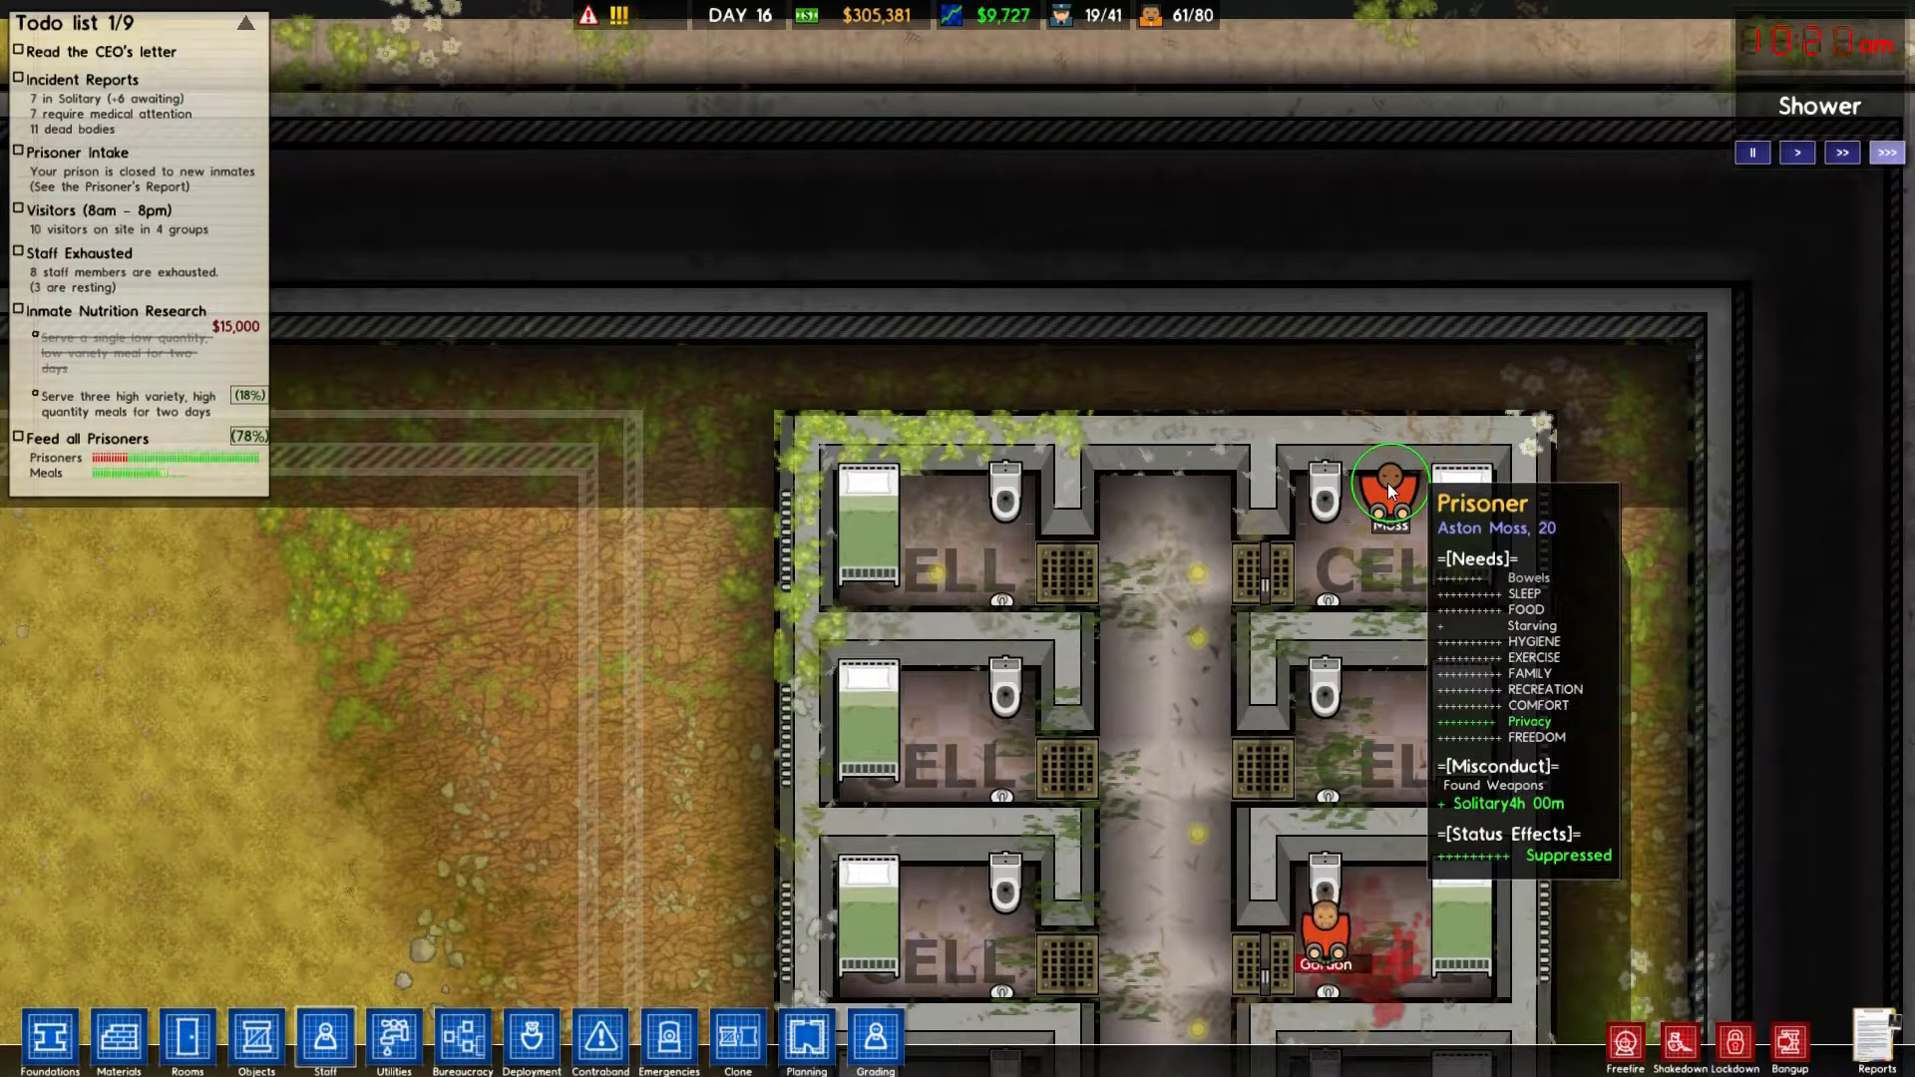
key("Down")
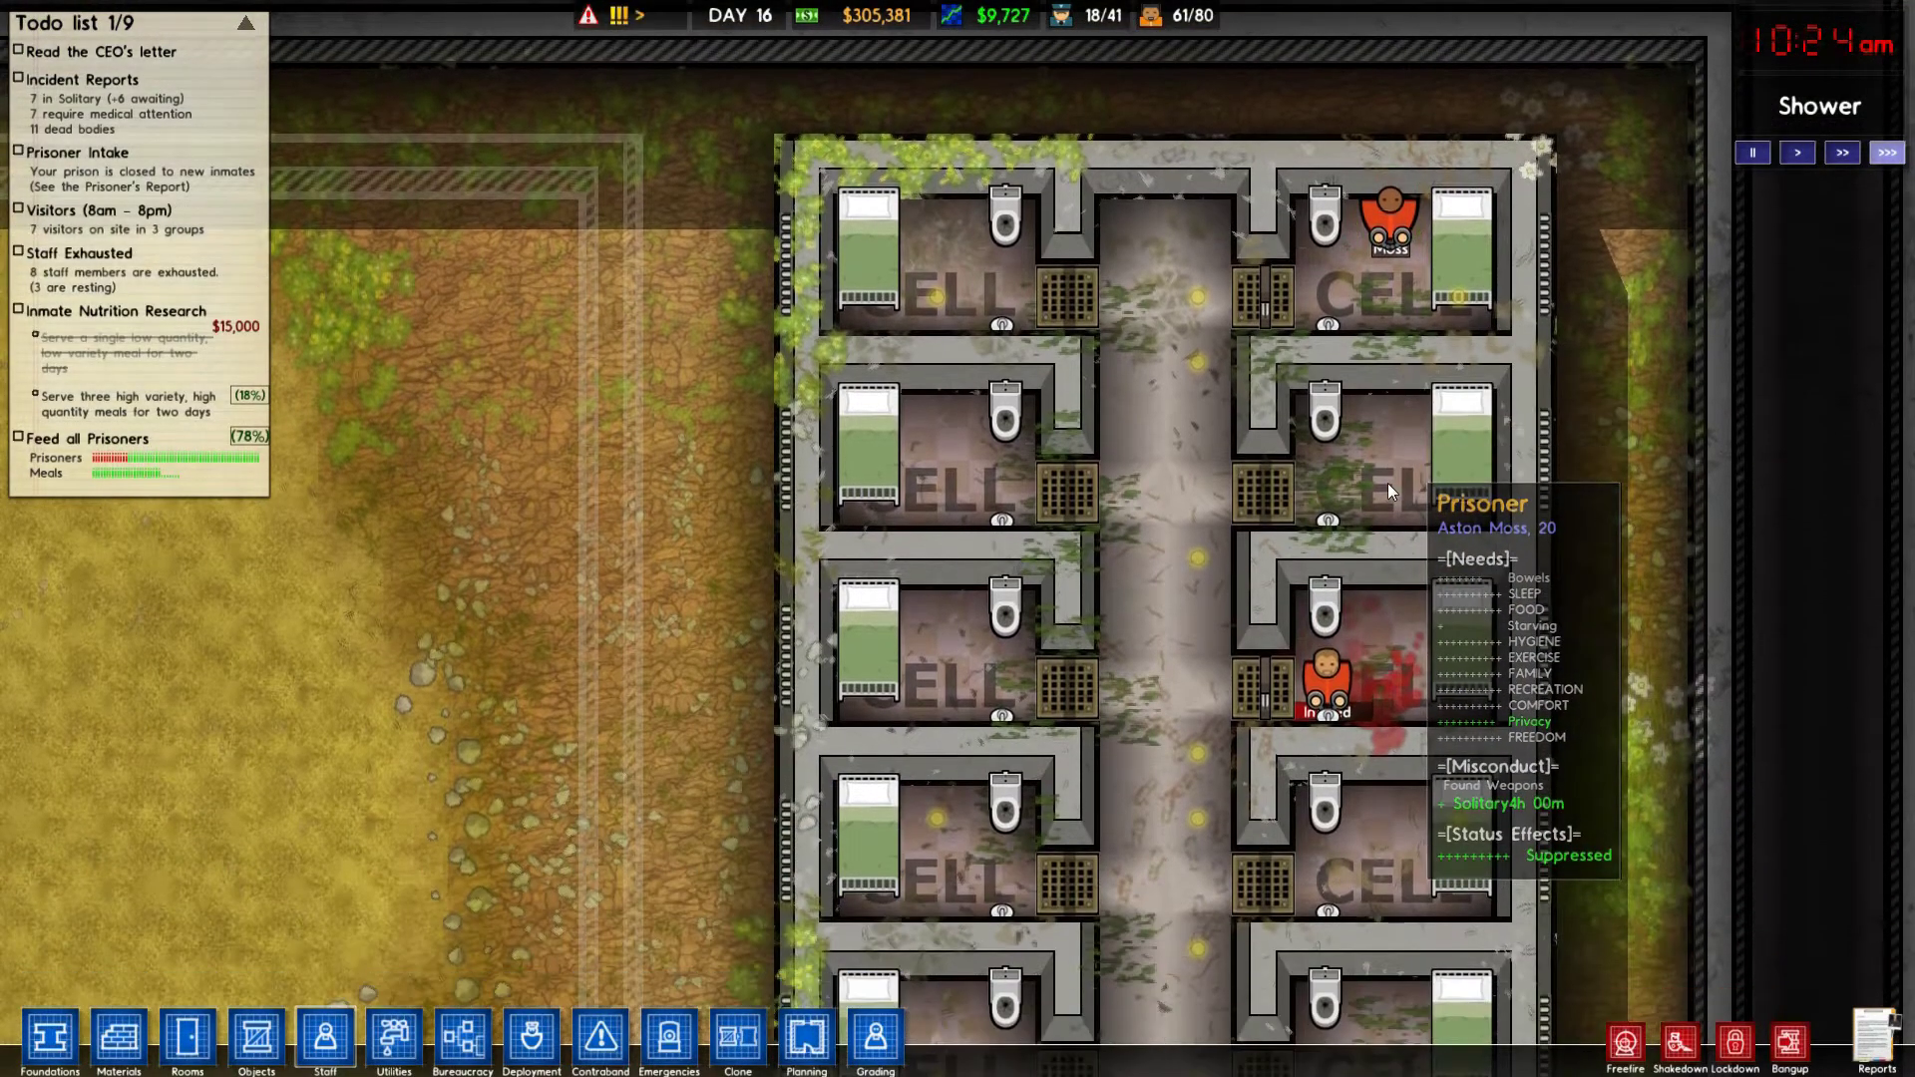
scroll(1386, 484, "down", 6)
key("Down")
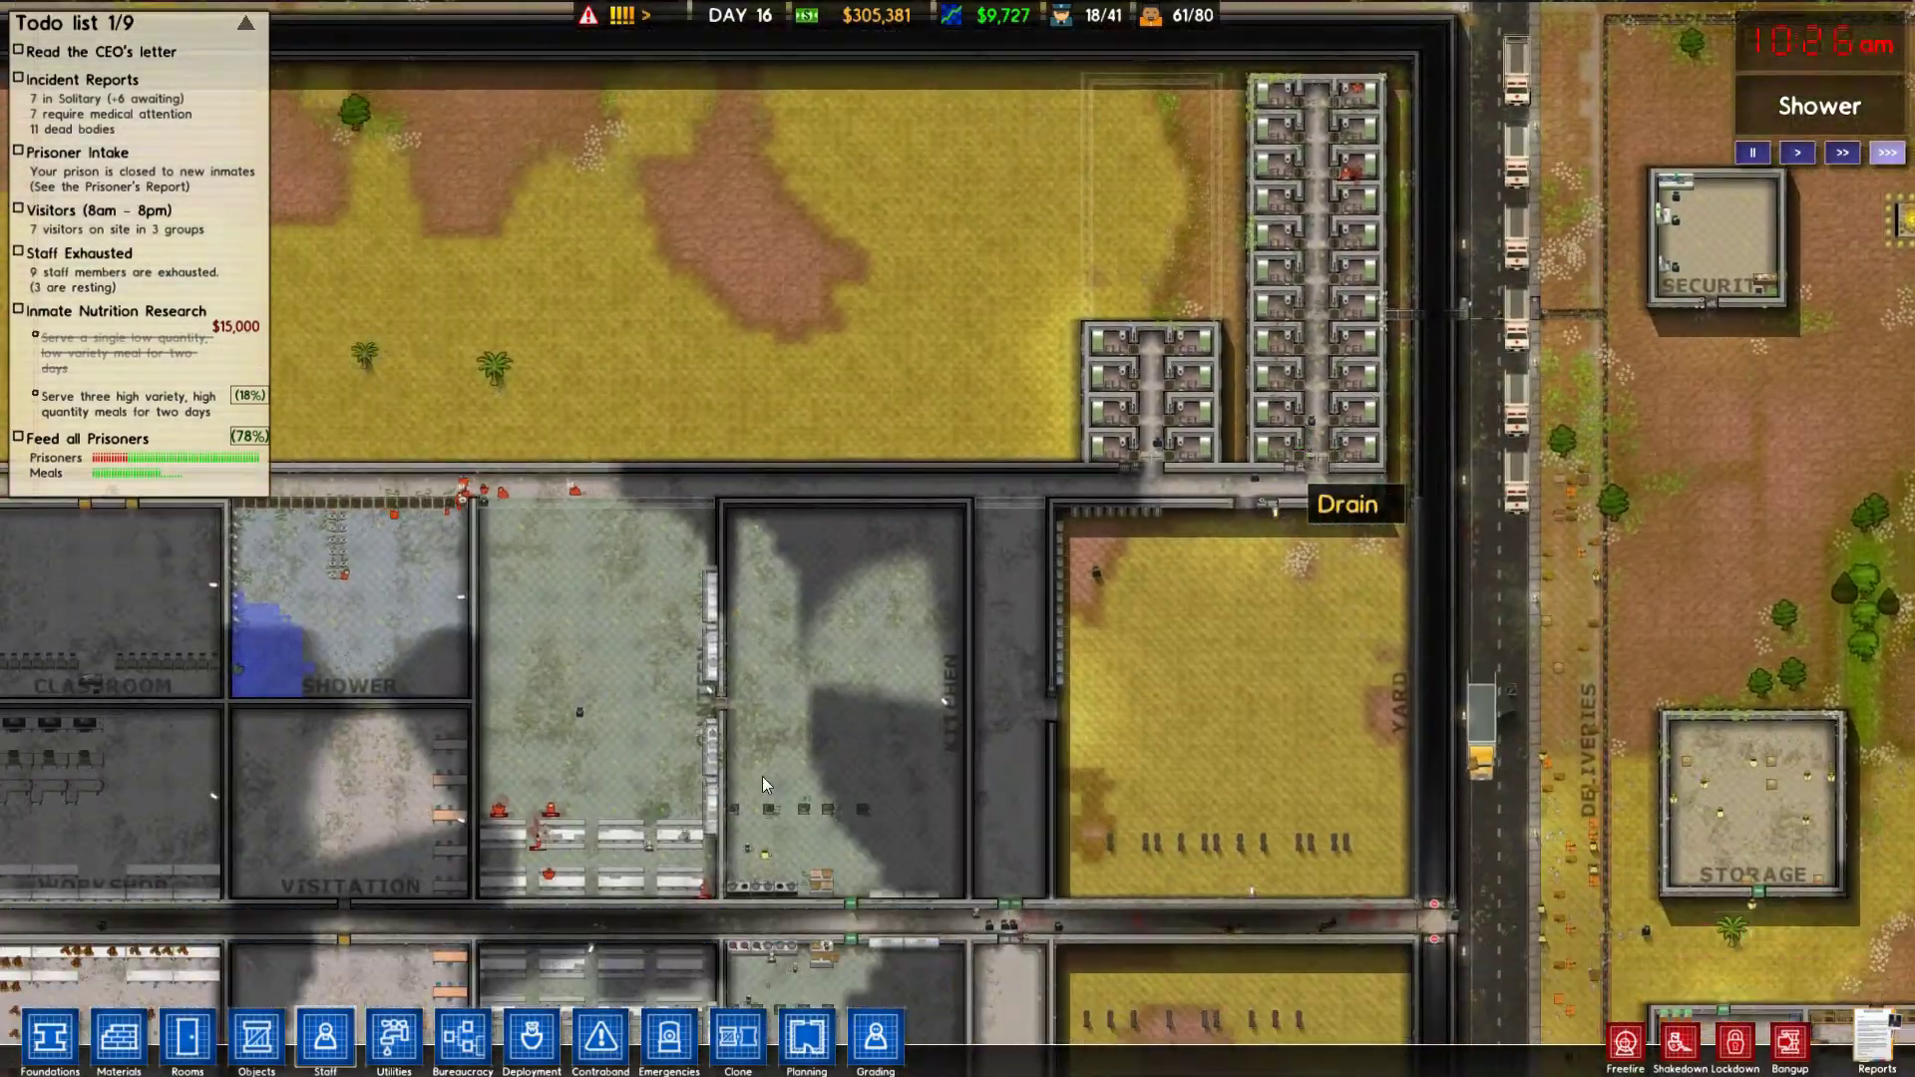
key("Left")
key("Left")
Choose Janitor from the Staff list and place the new janitors around the kitchen.
left_click(326, 1035)
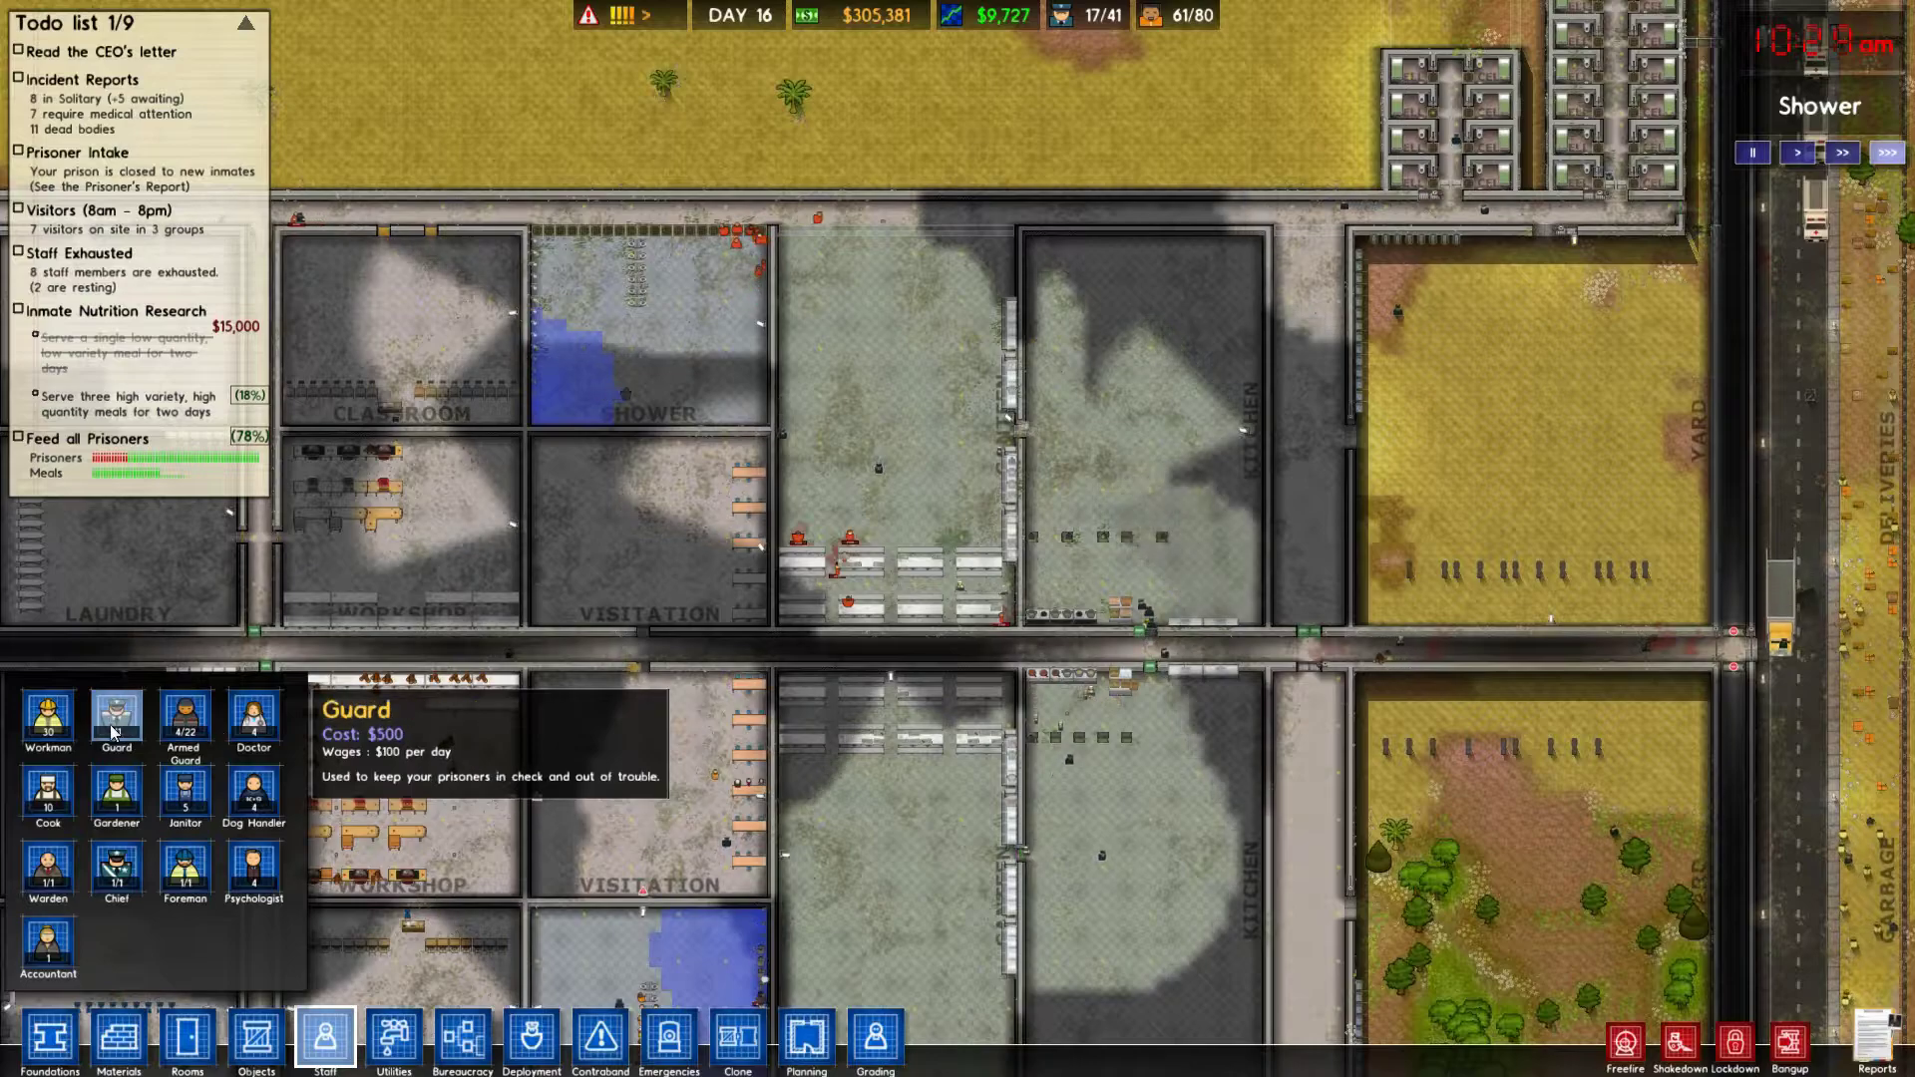
left_click(185, 793)
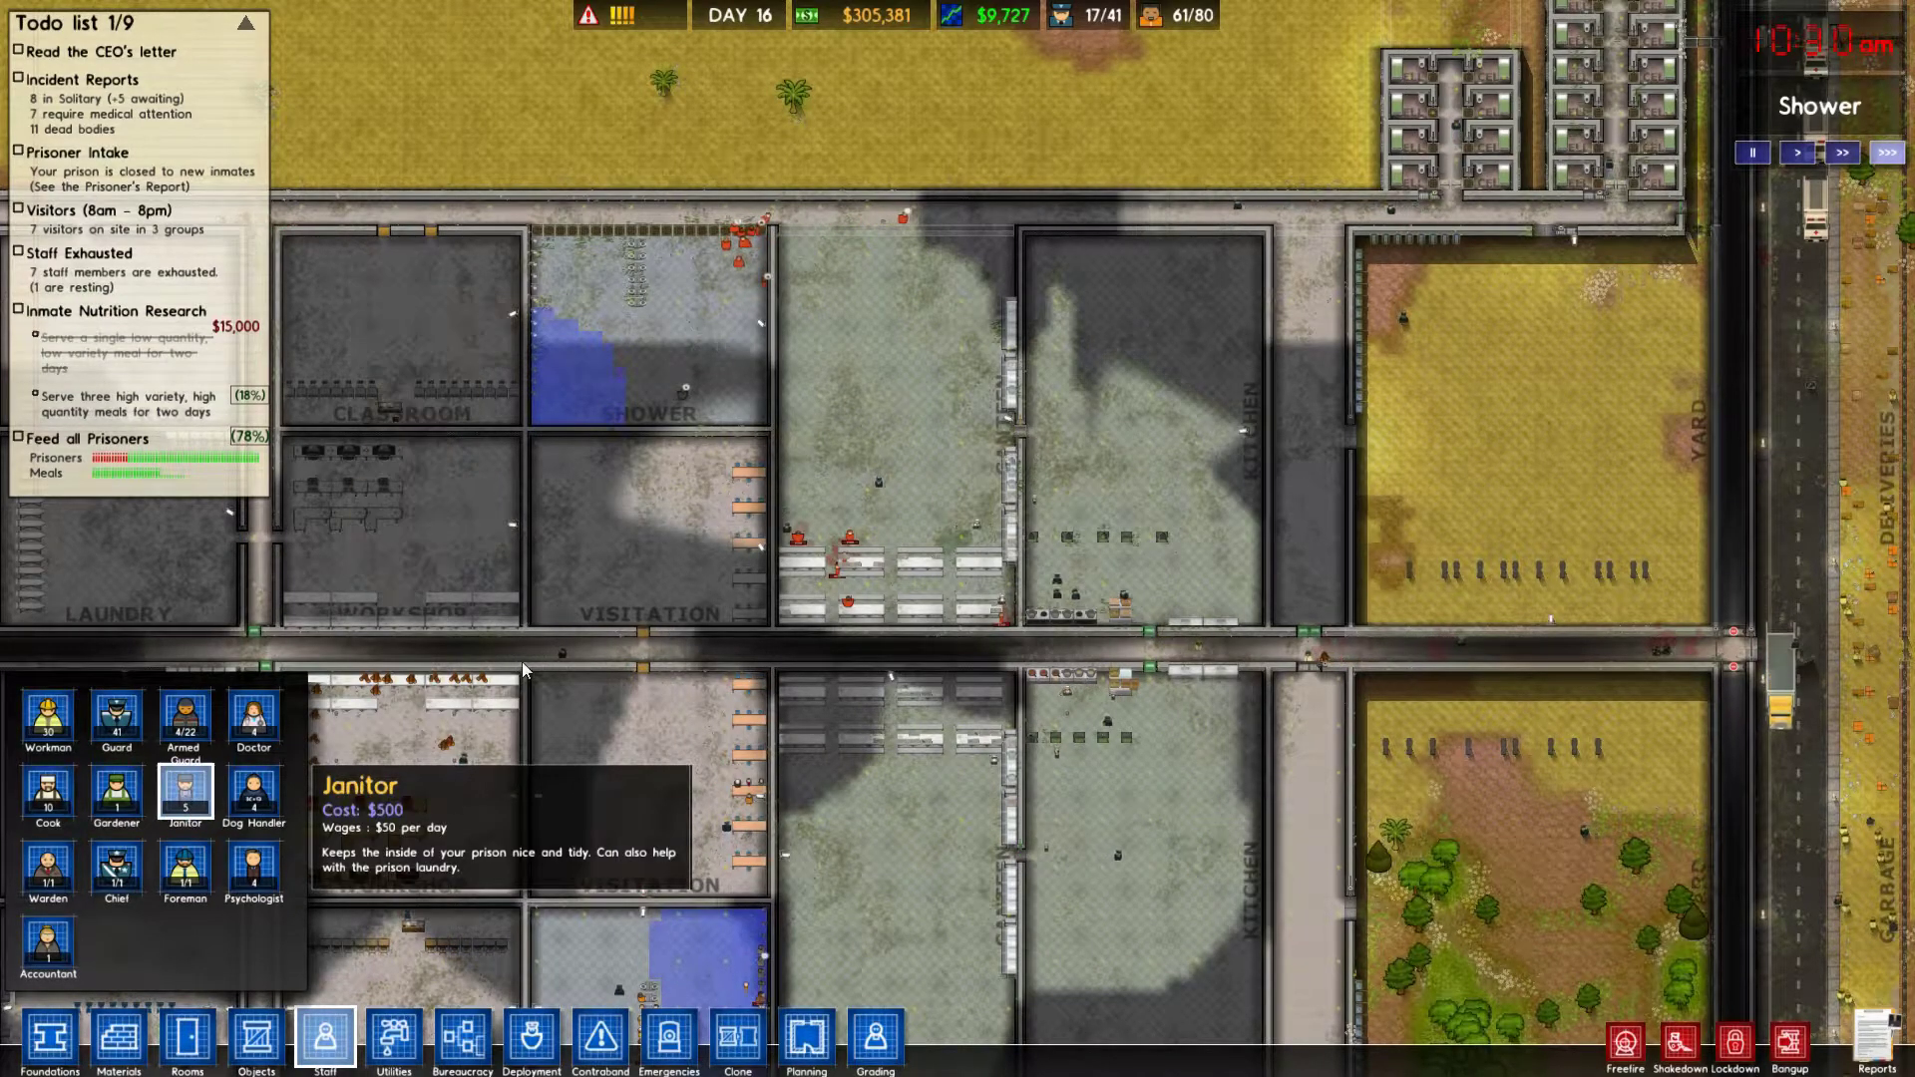
key("Down")
key("Down")
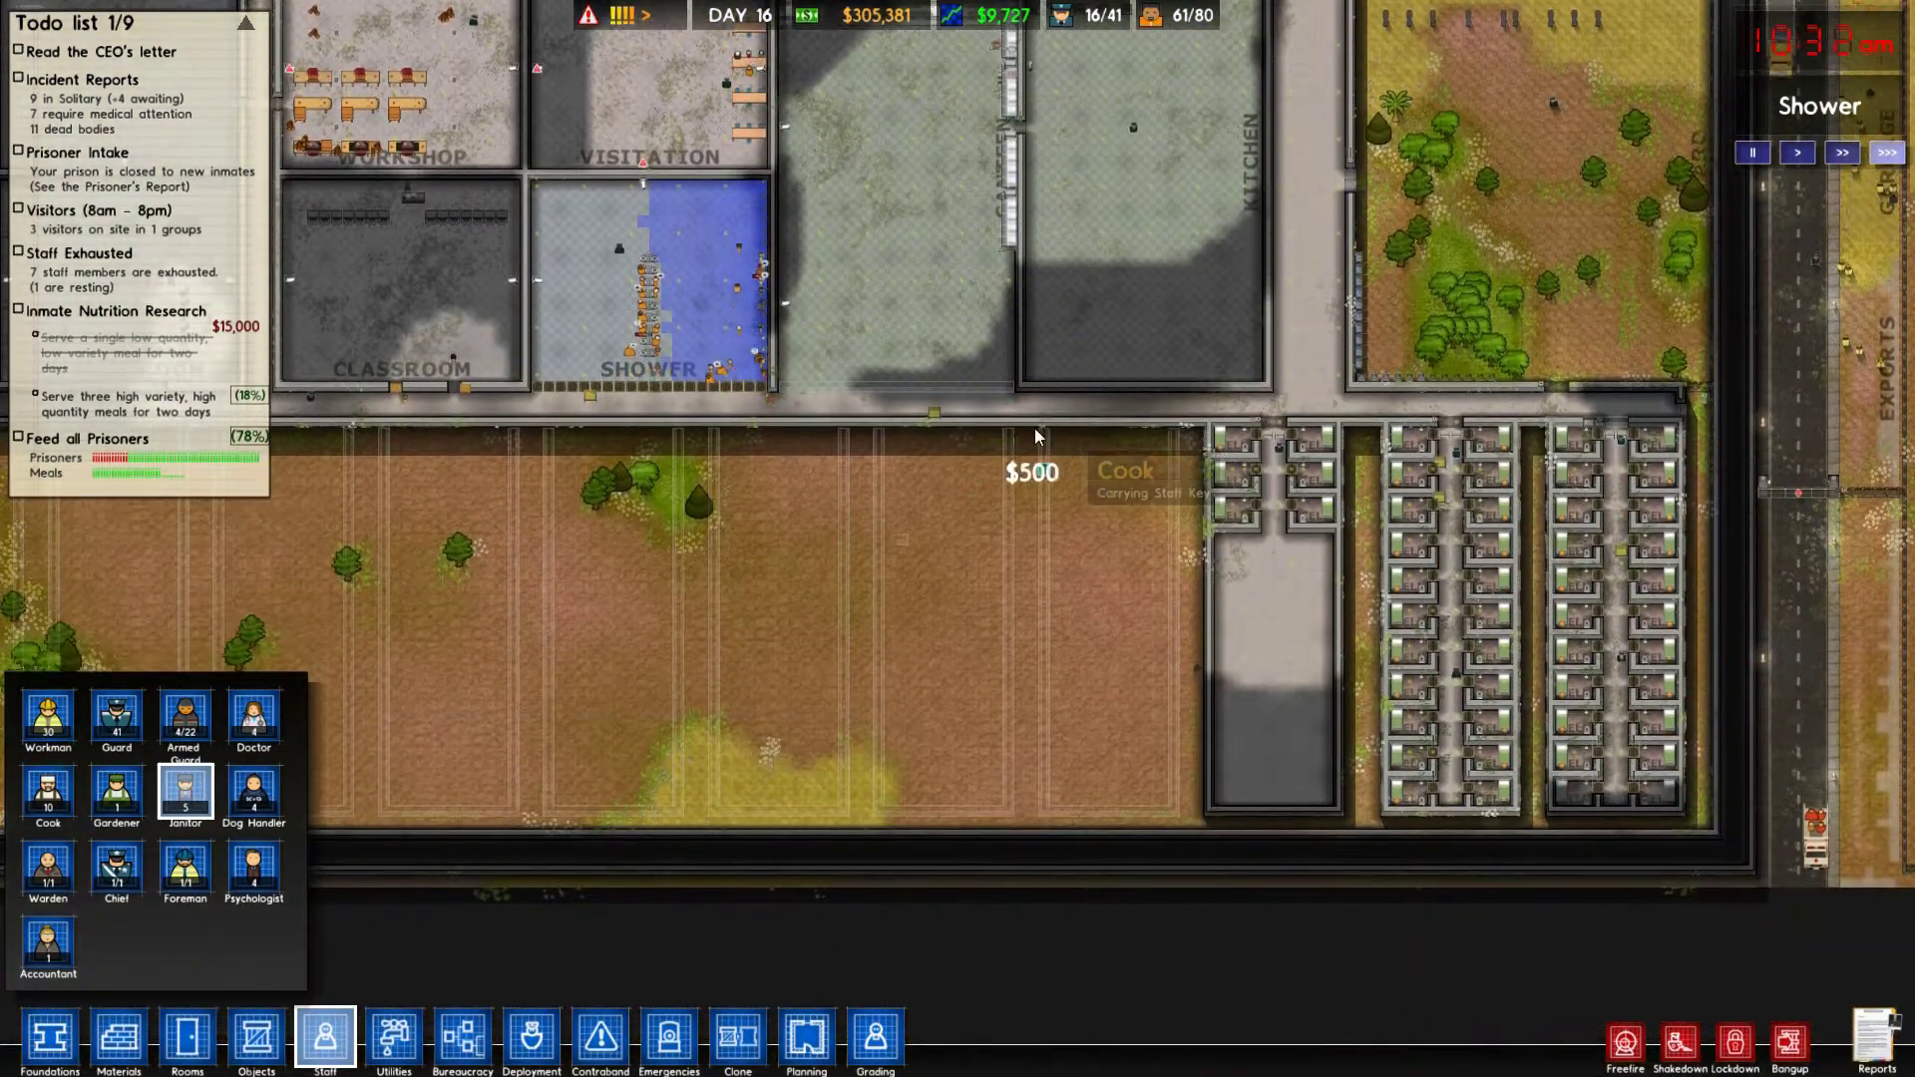
key("Up")
key("Up")
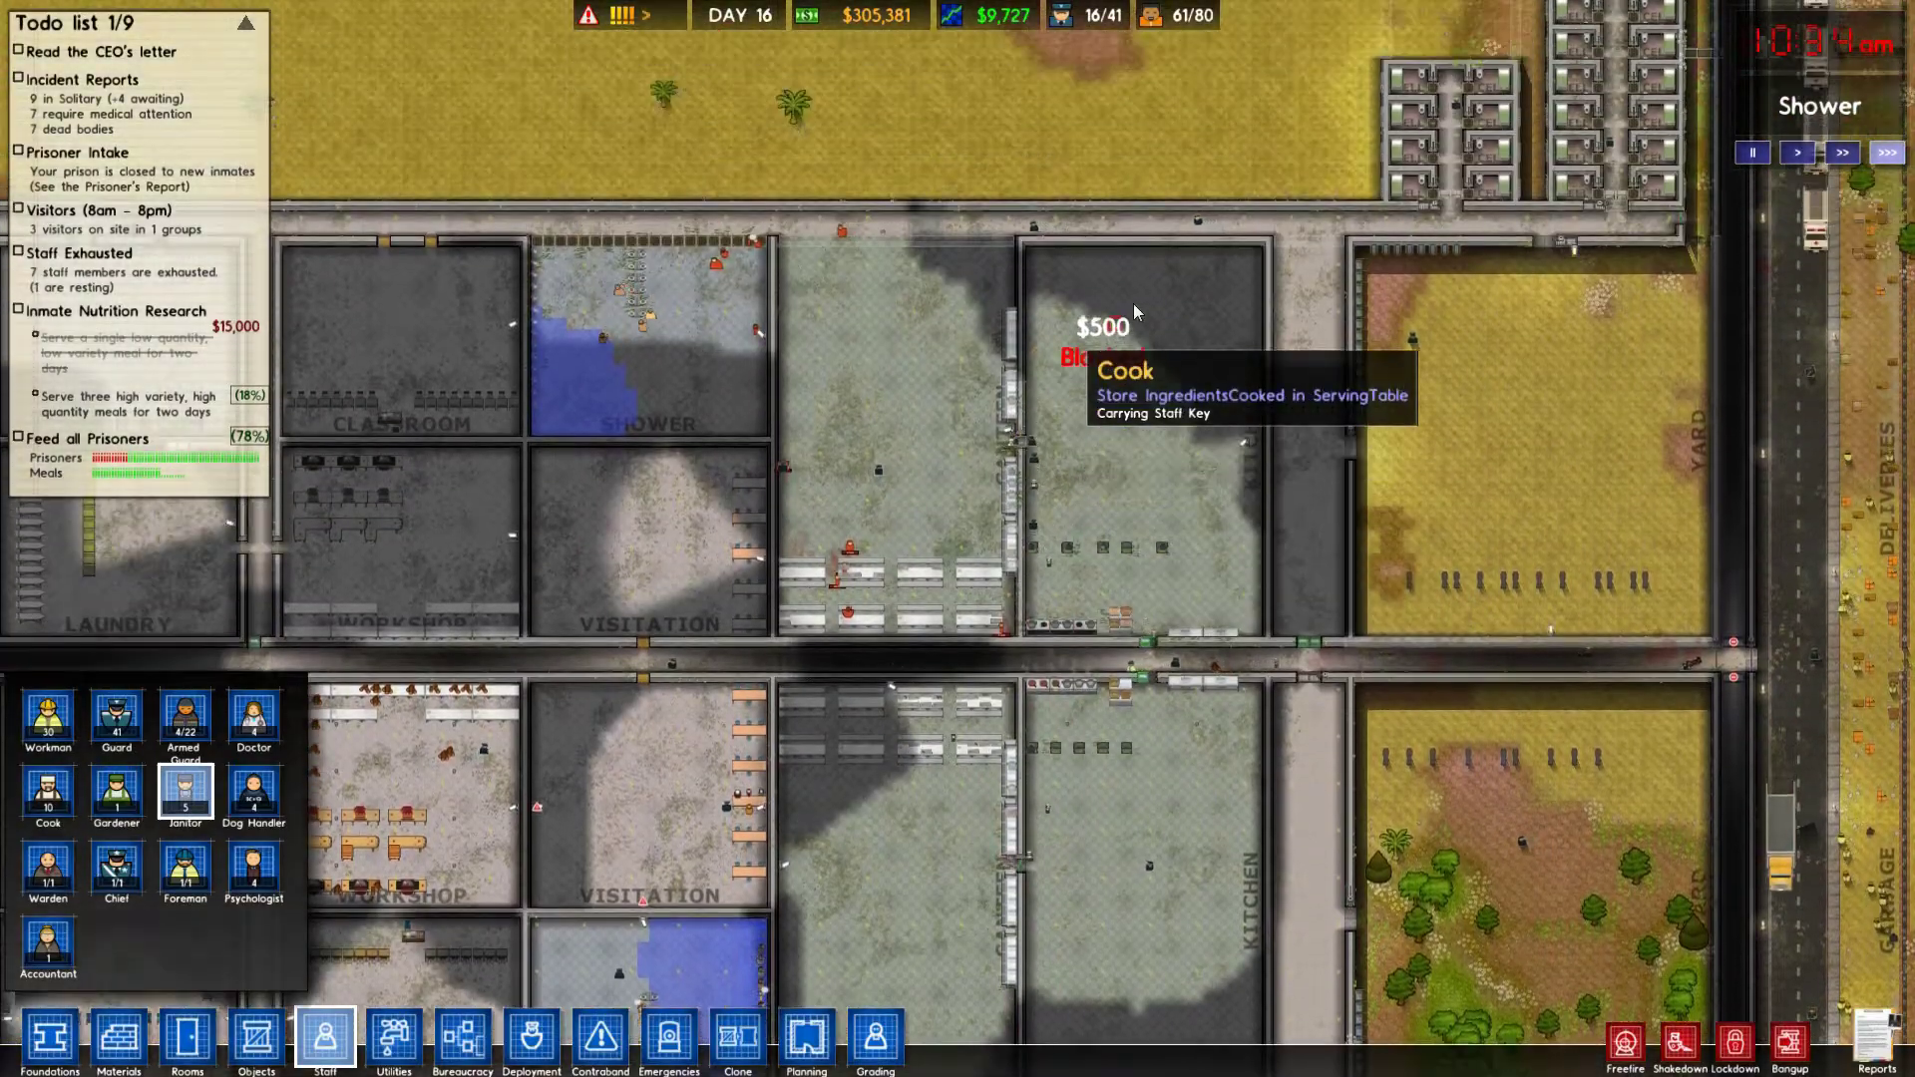
left_click(1133, 406)
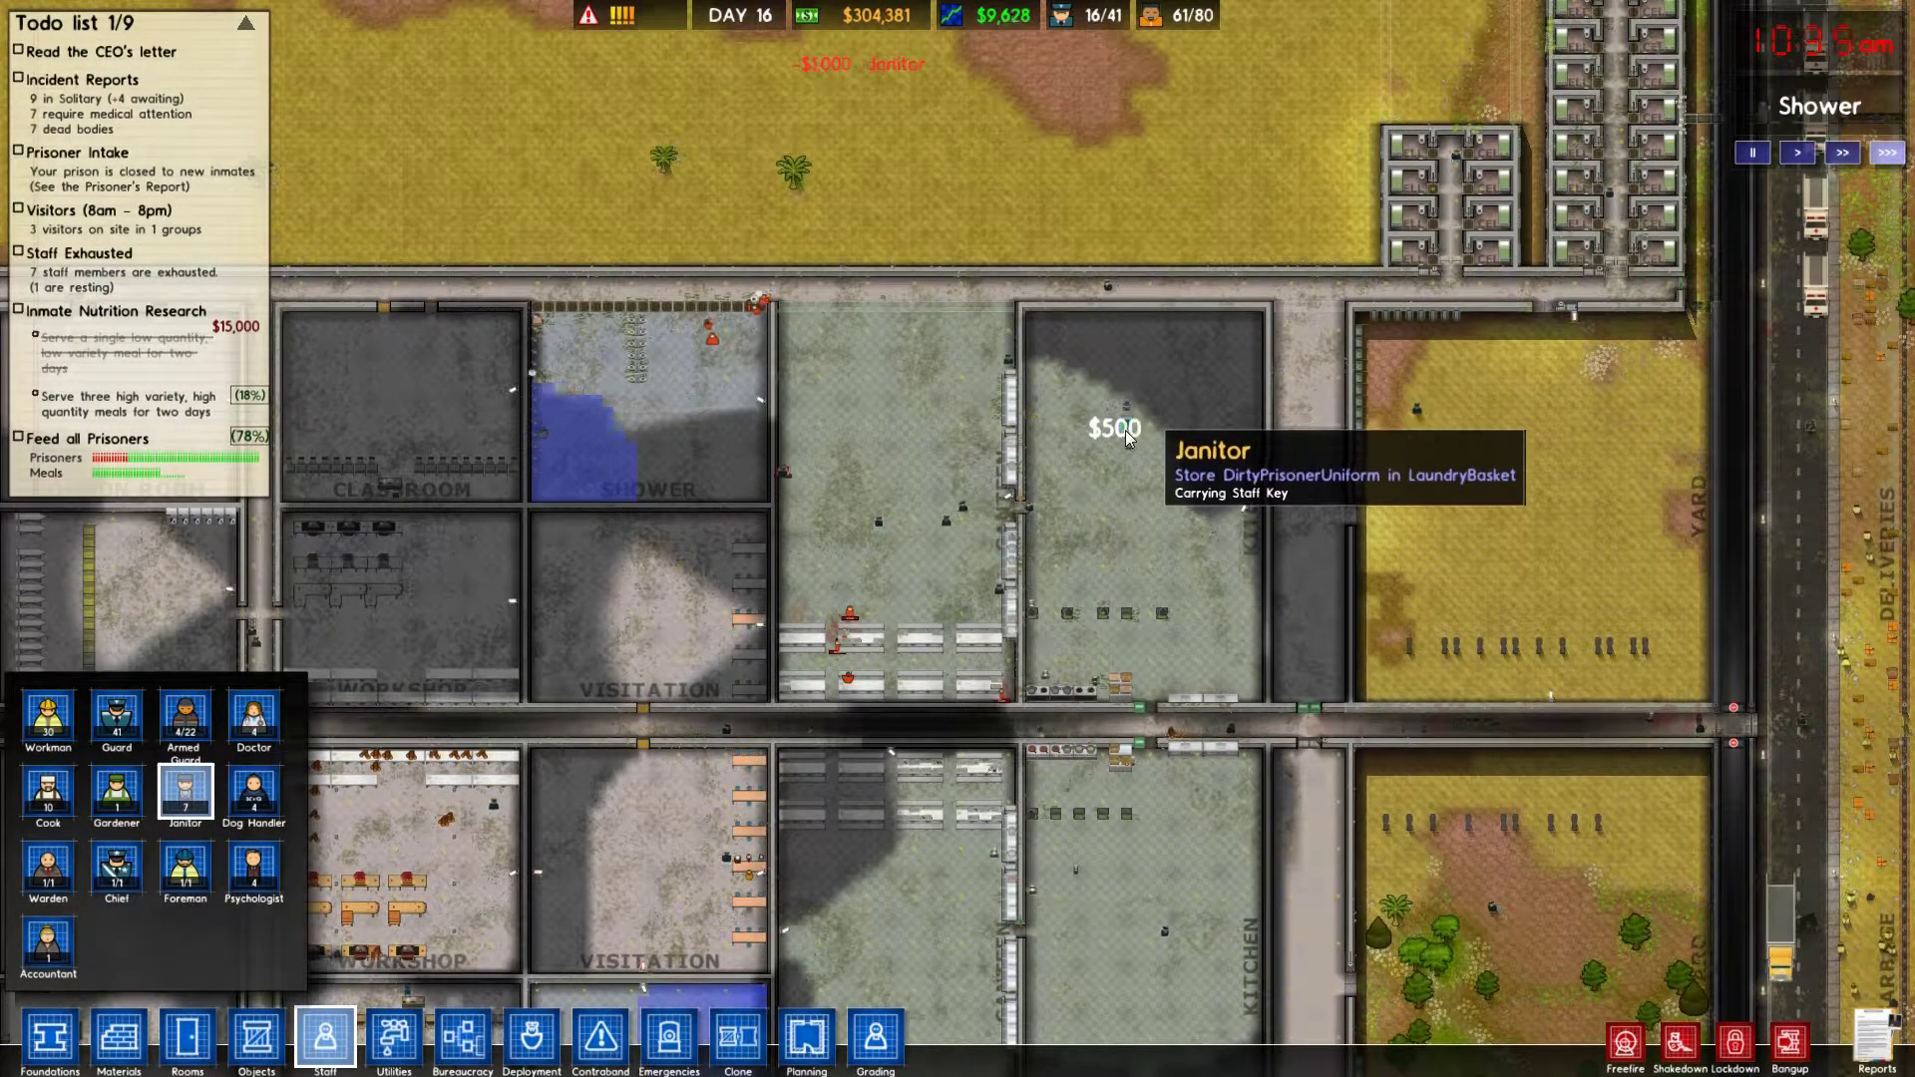
left_click(1126, 429)
left_click(987, 392)
left_click(928, 395)
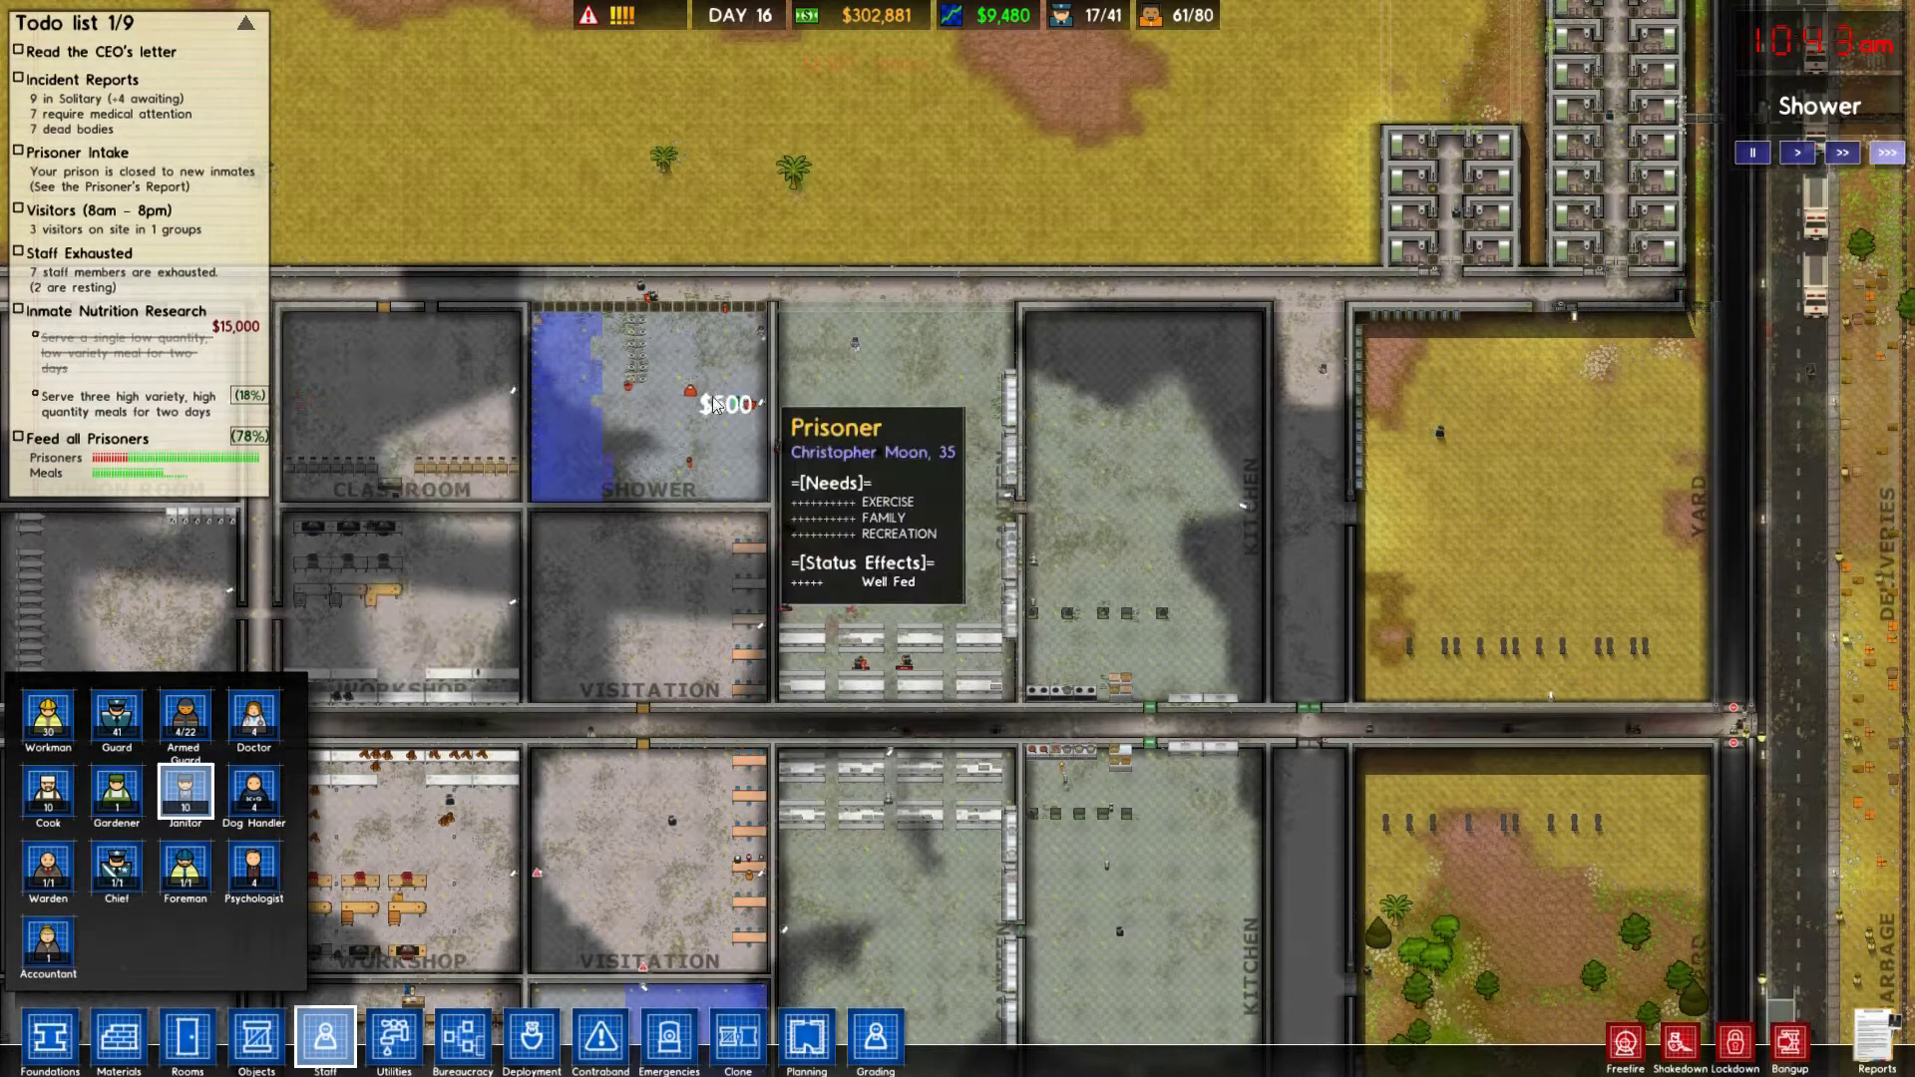
key("a")
key("a")
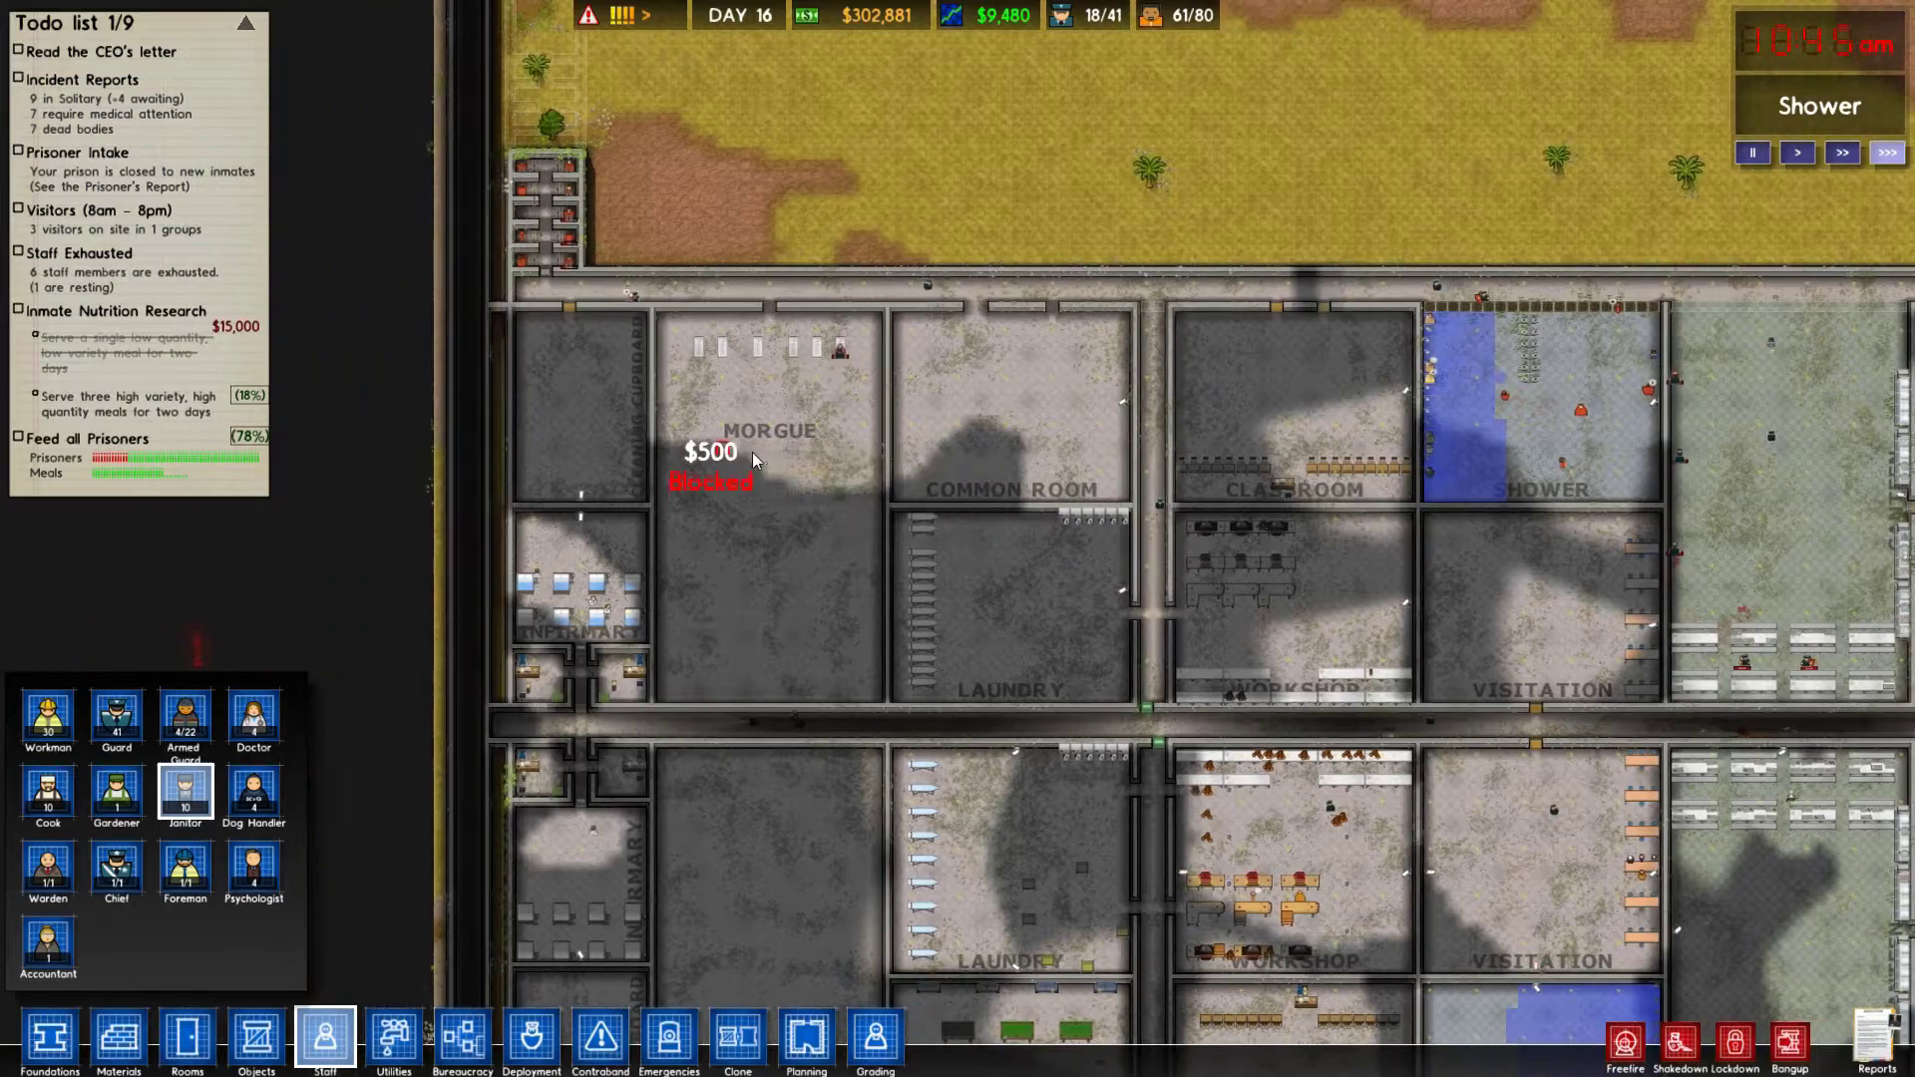
scroll(842, 369, "up", 5)
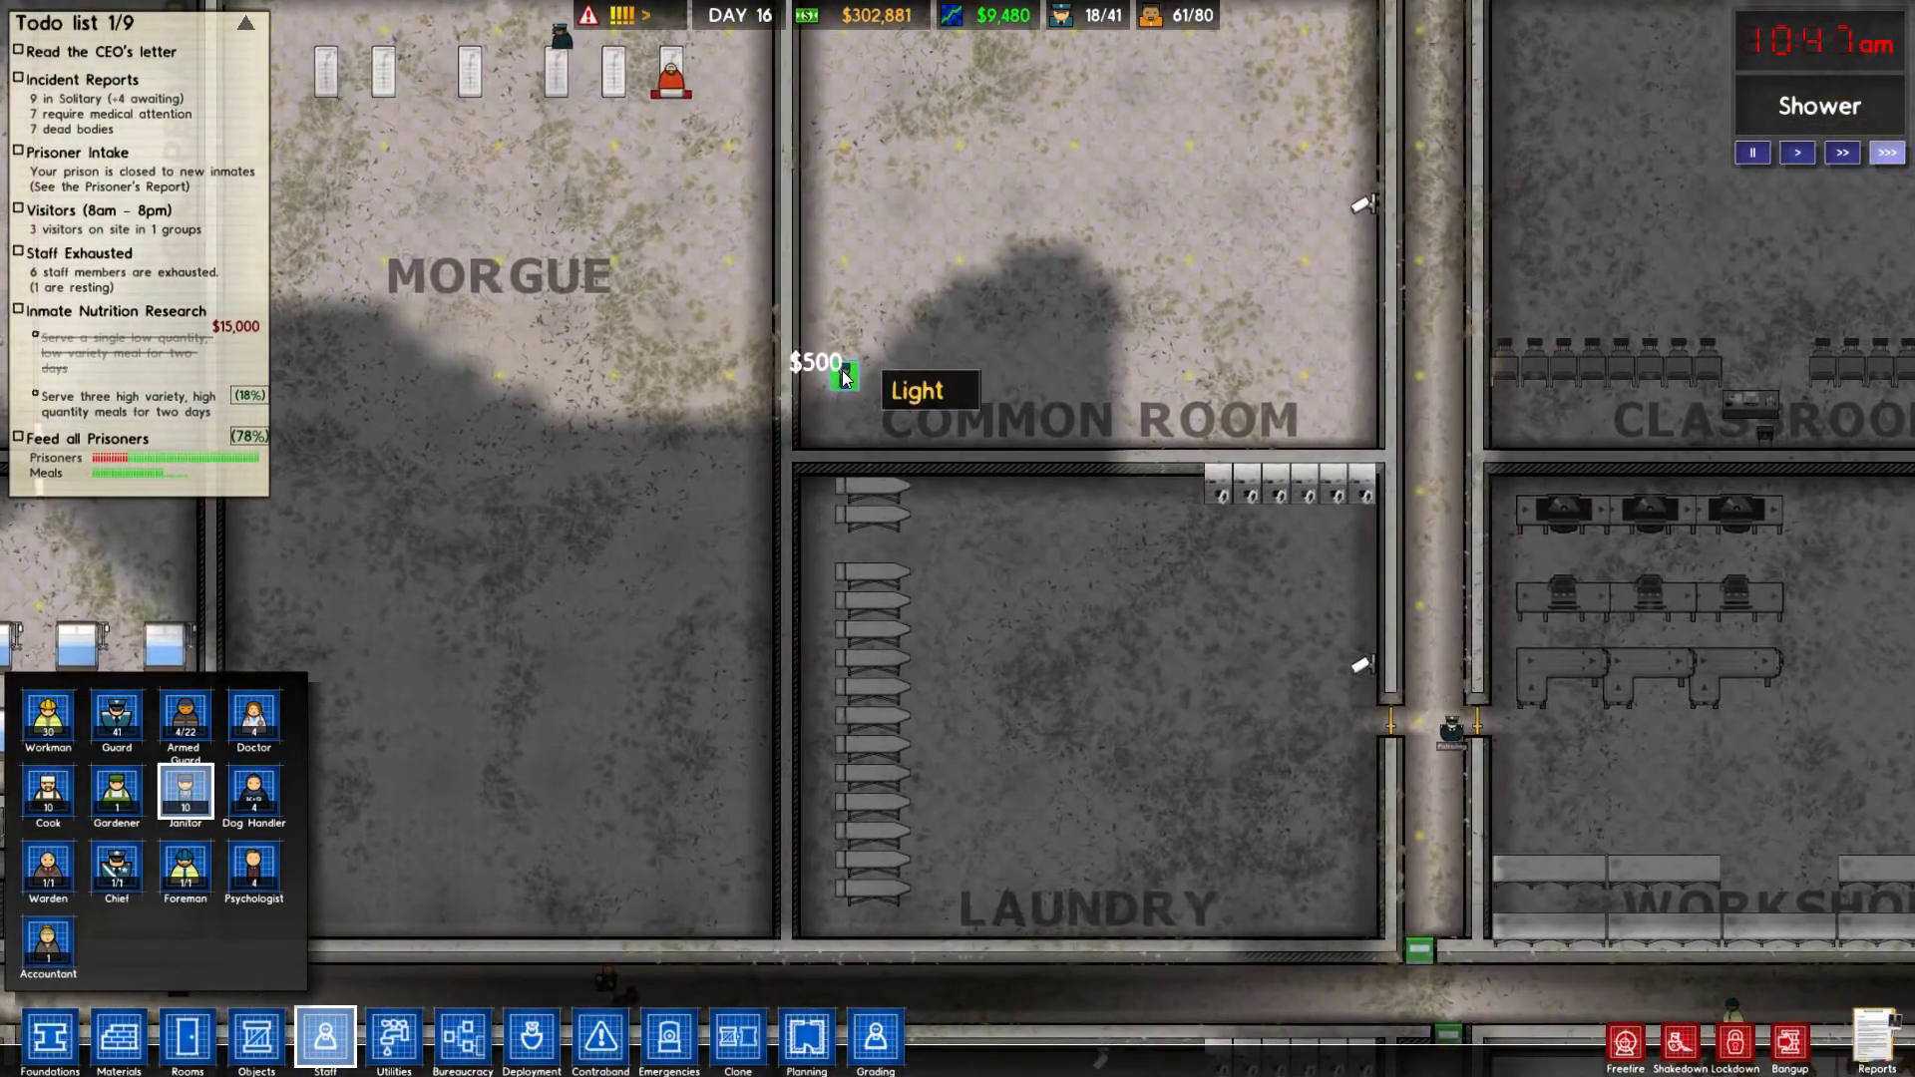
scroll(843, 369, "down", 4)
scroll(841, 370, "down", 4)
scroll(1016, 520, "down", 2)
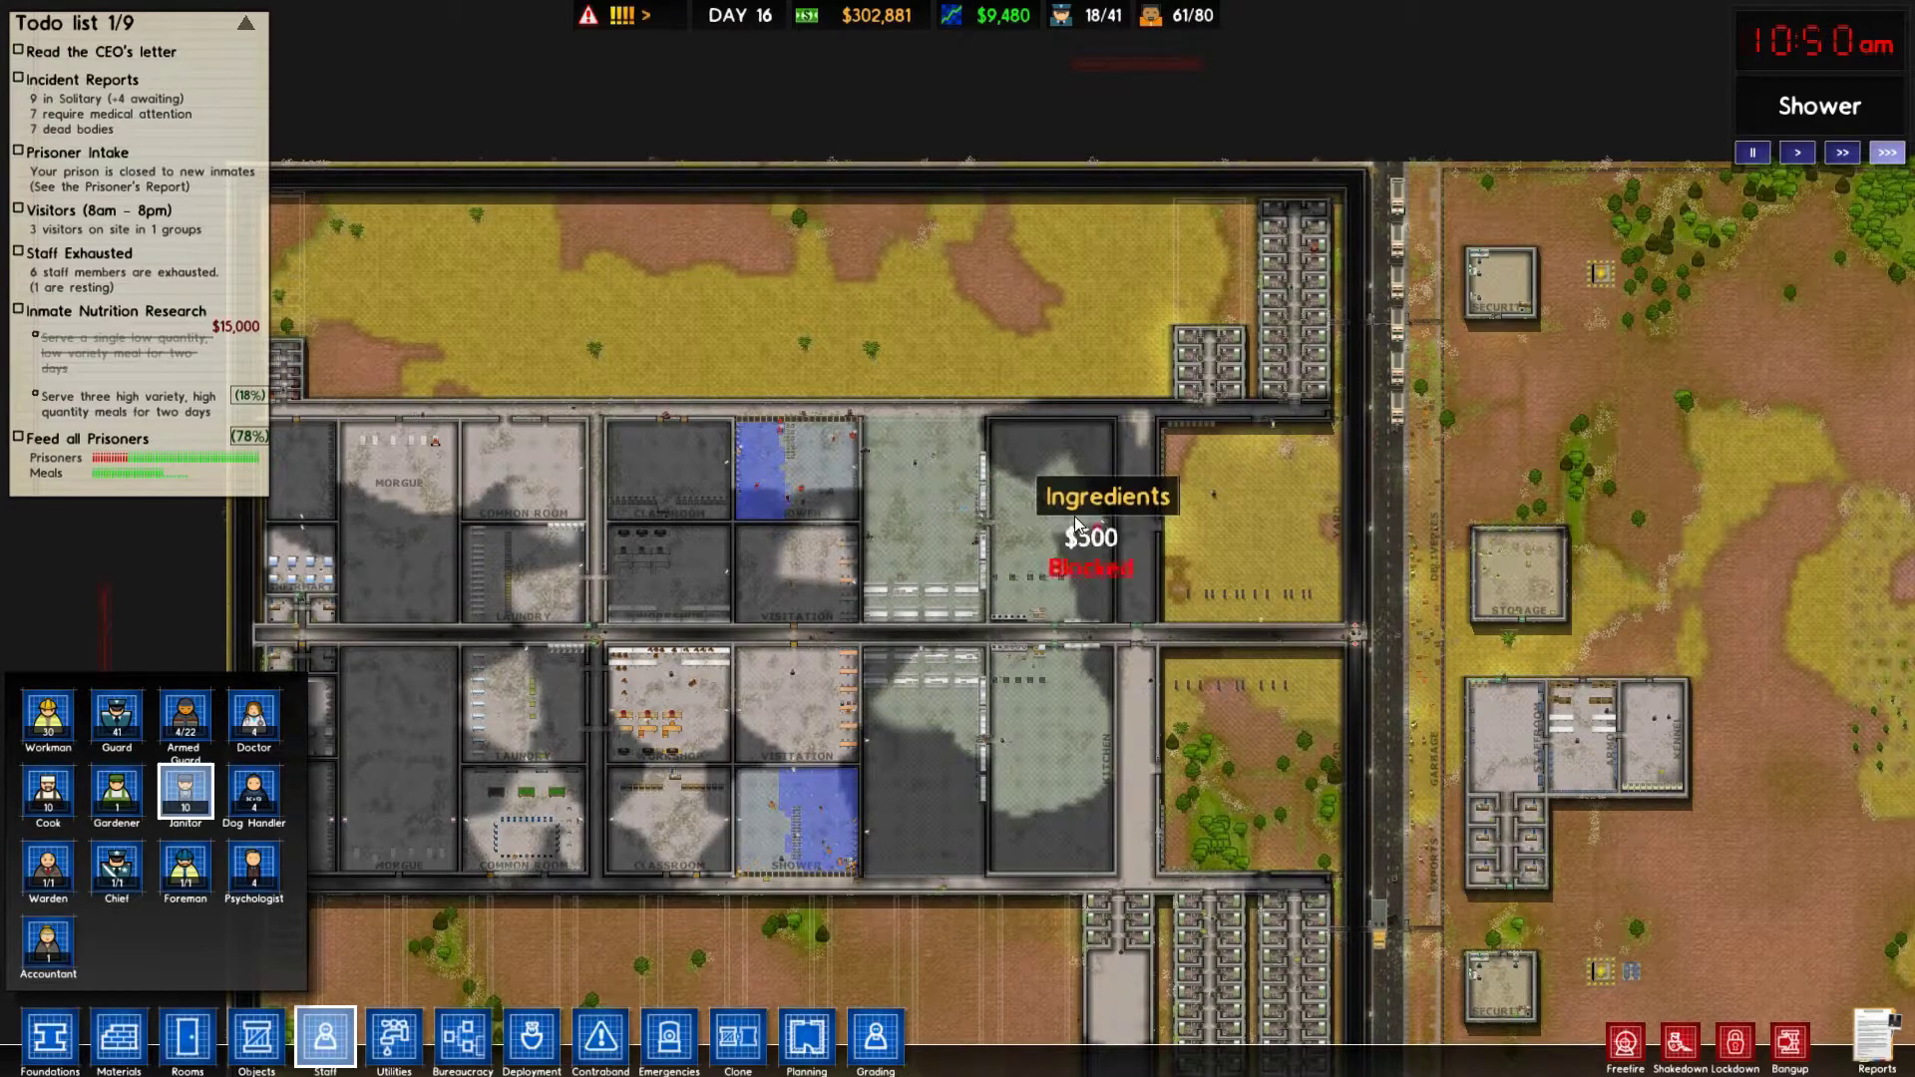
key("s")
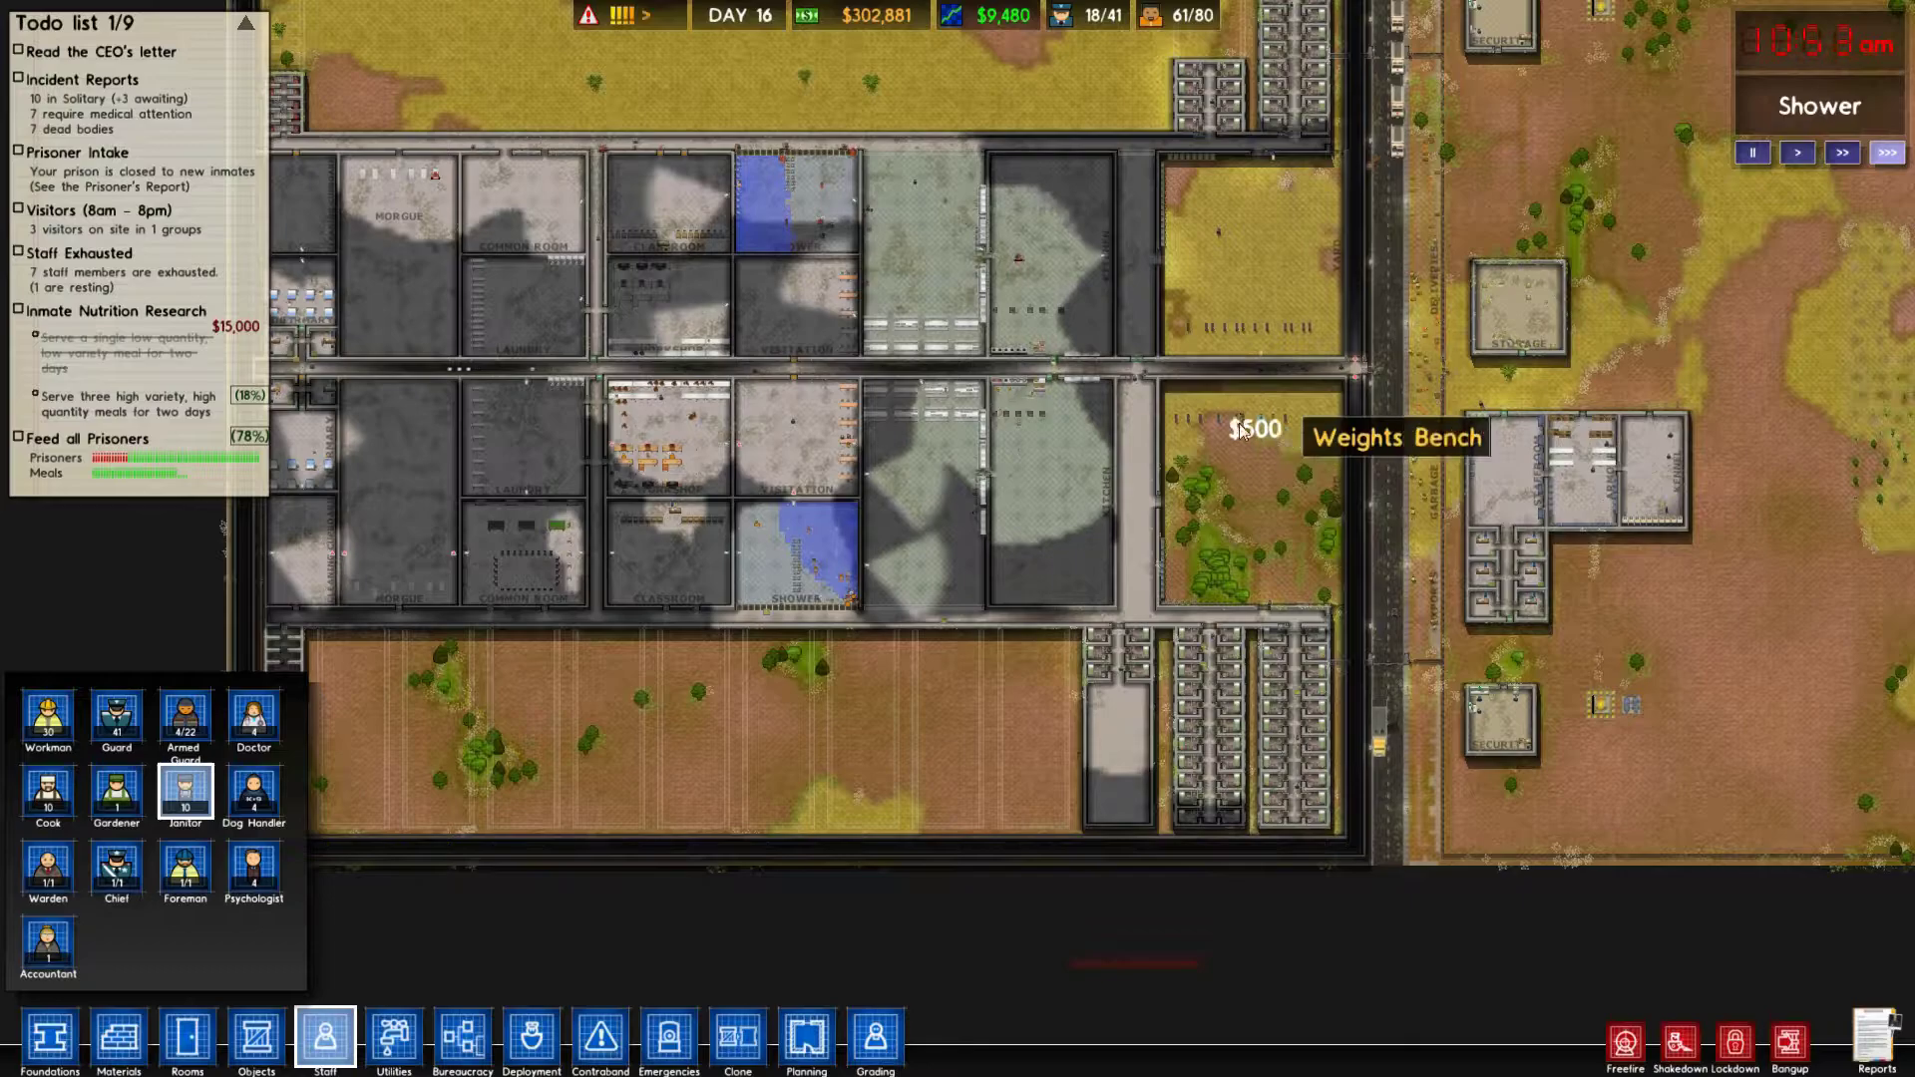
Pan around the power station, then cancel janitor placement and close the Staff panel.
key("d")
key("d")
scroll(1239, 628, "up", 3)
scroll(1258, 591, "up", 3)
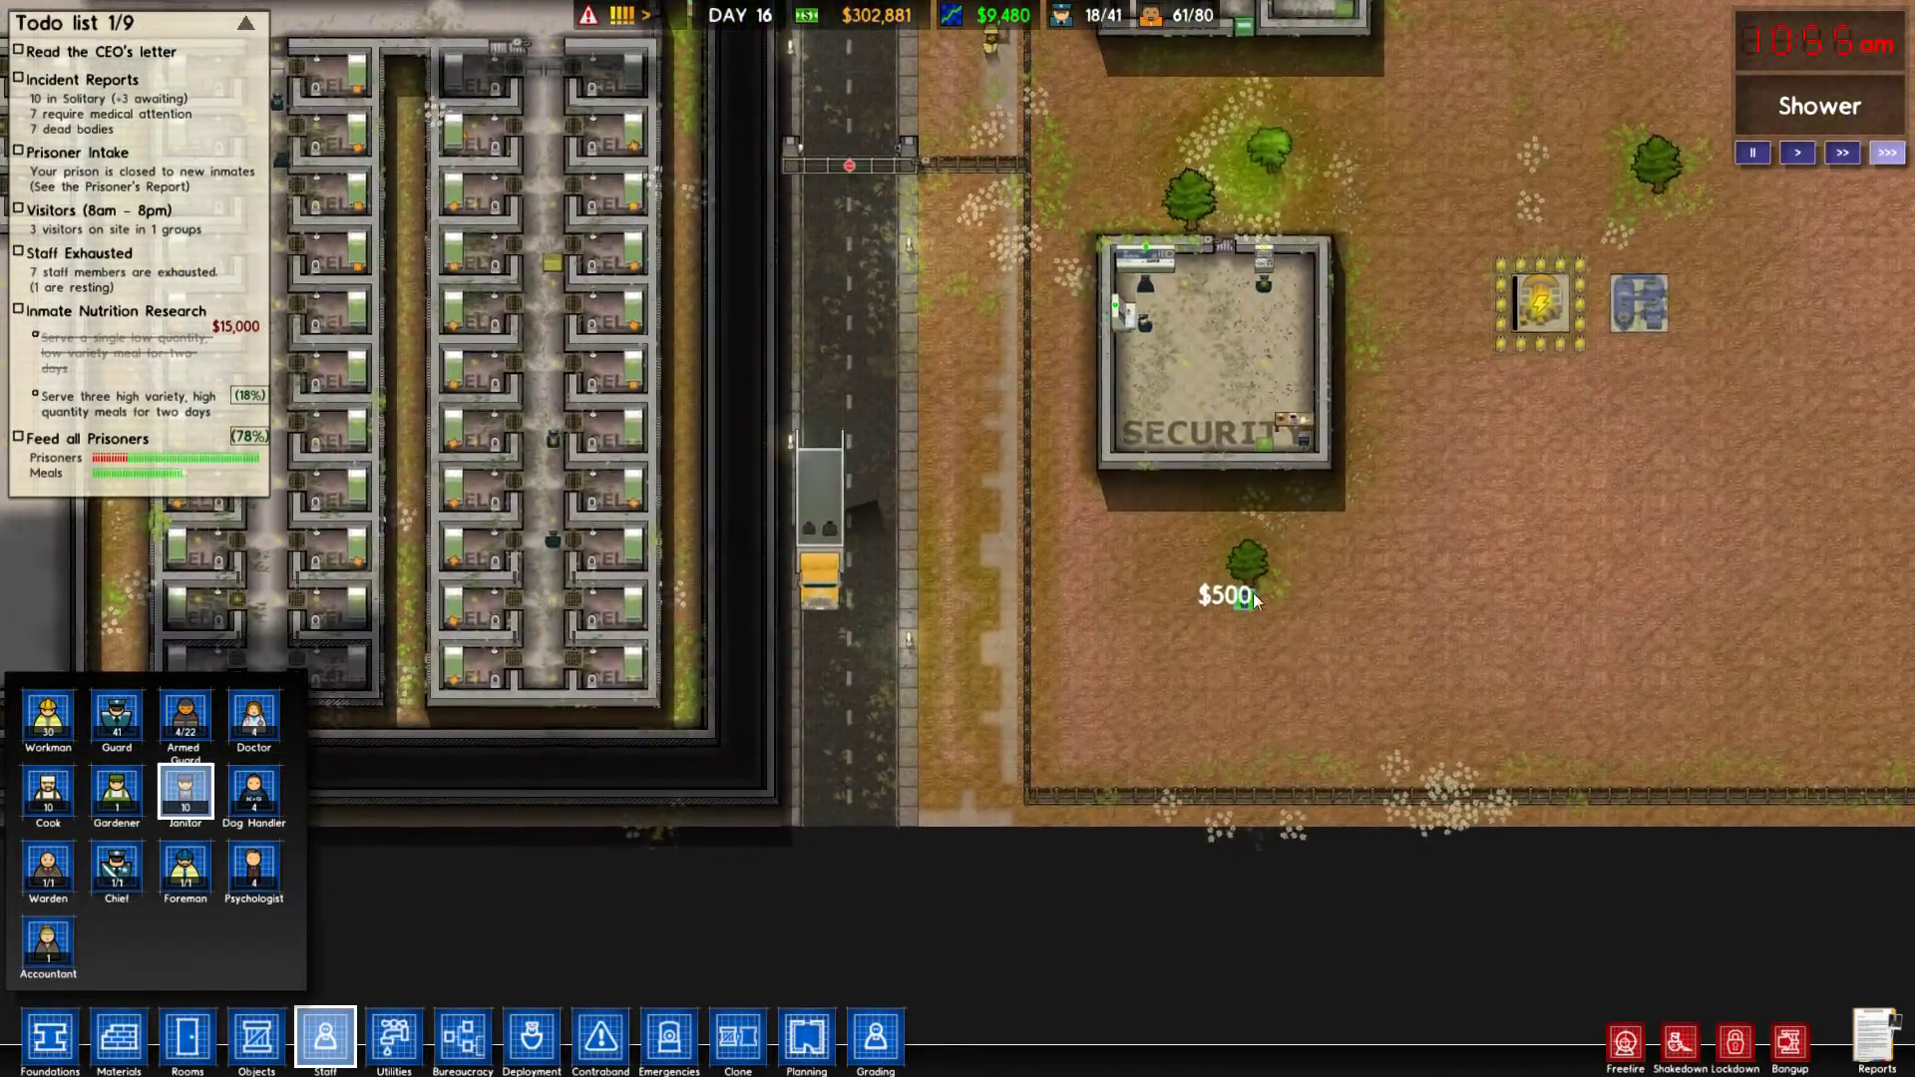
scroll(1272, 569, "up", 2)
scroll(1289, 551, "up", 1)
scroll(1286, 545, "up", 2)
scroll(1284, 546, "up", 3)
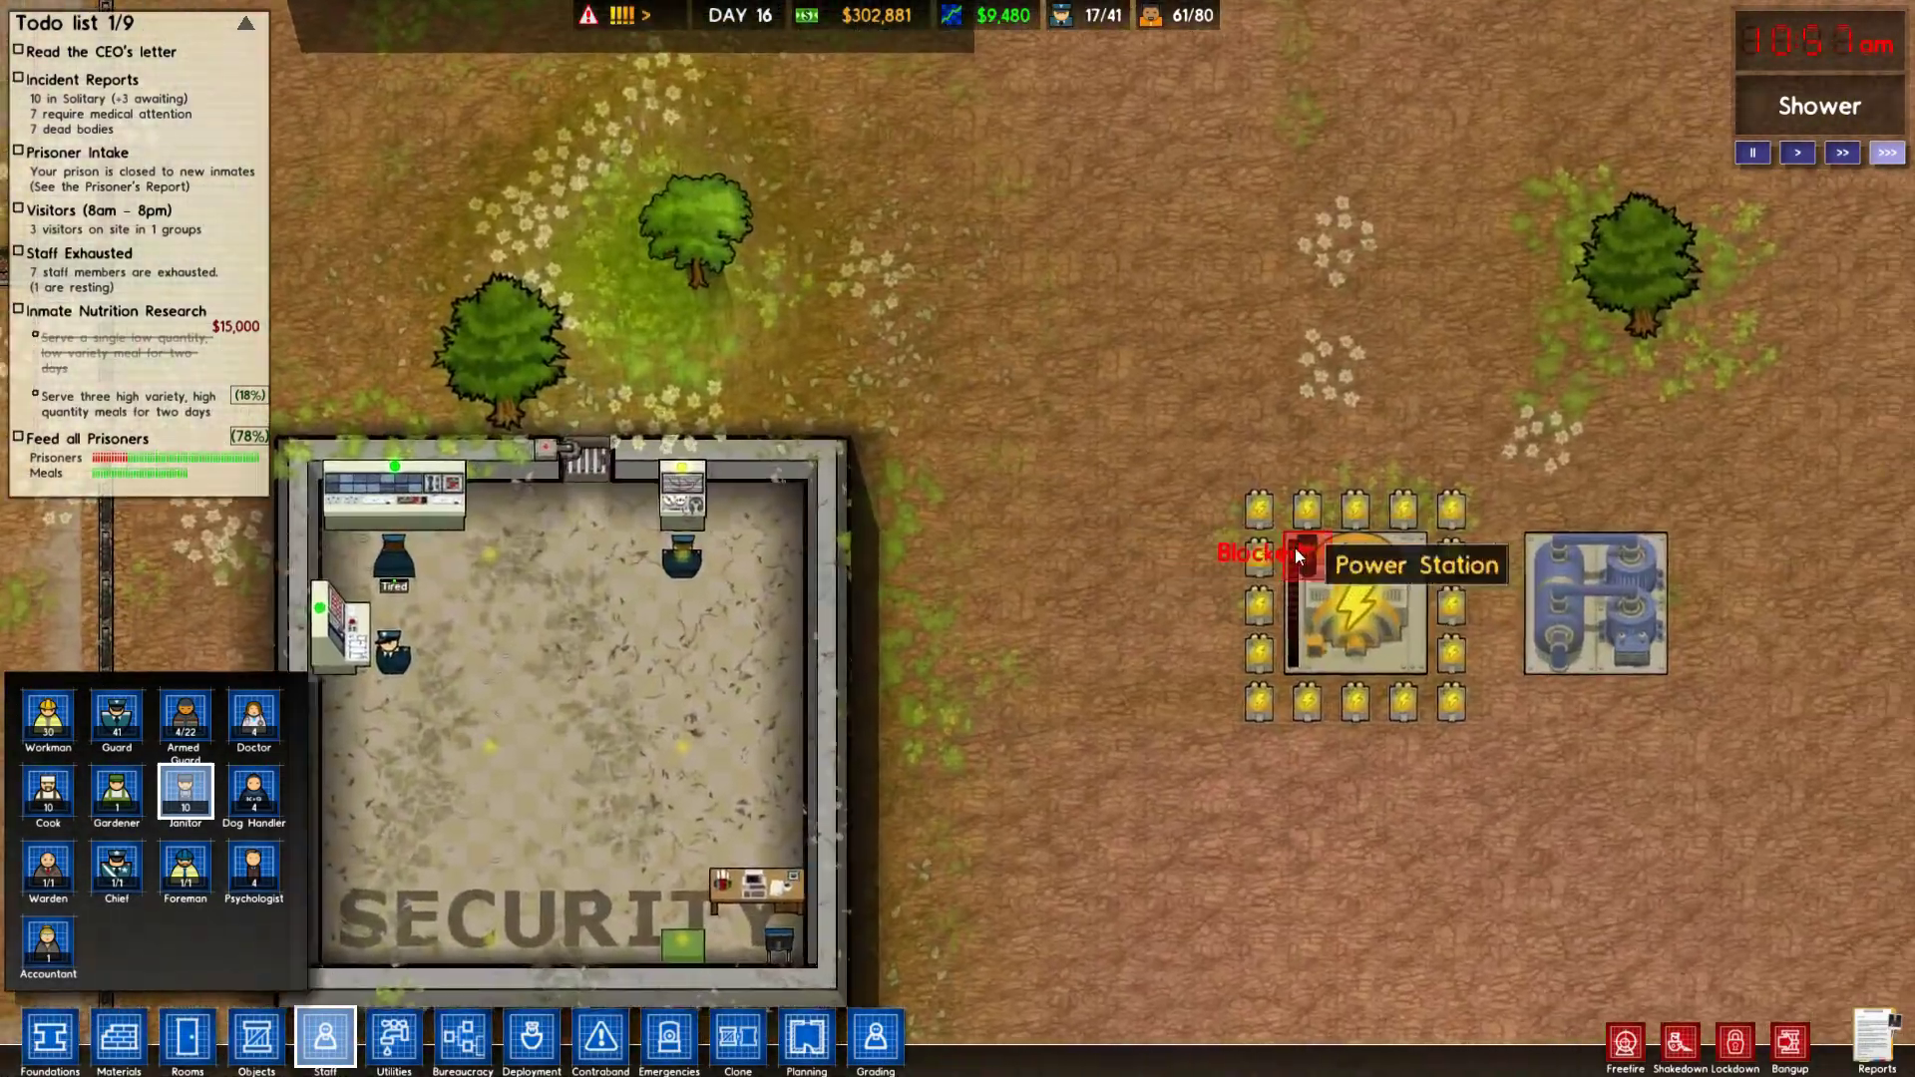
scroll(1297, 549, "up", 2)
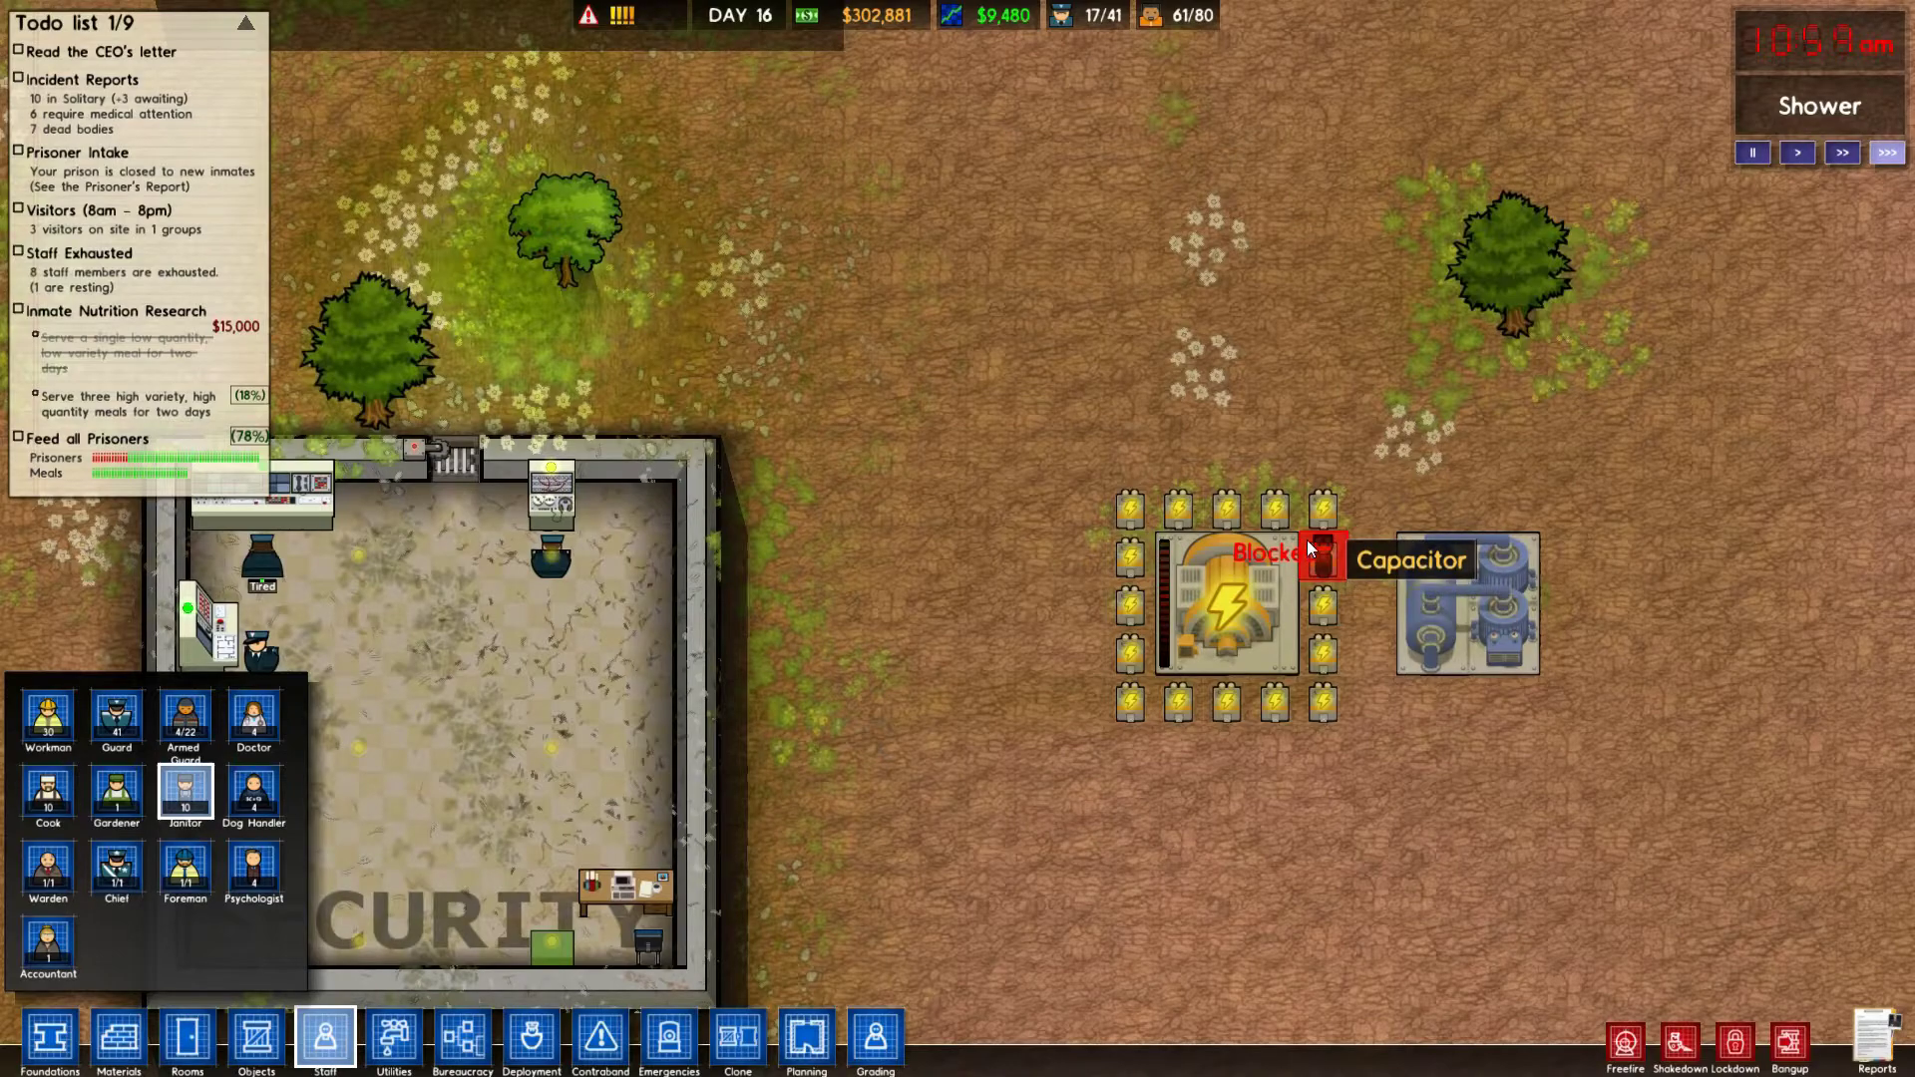
scroll(1310, 550, "down", 3)
scroll(1310, 548, "down", 2)
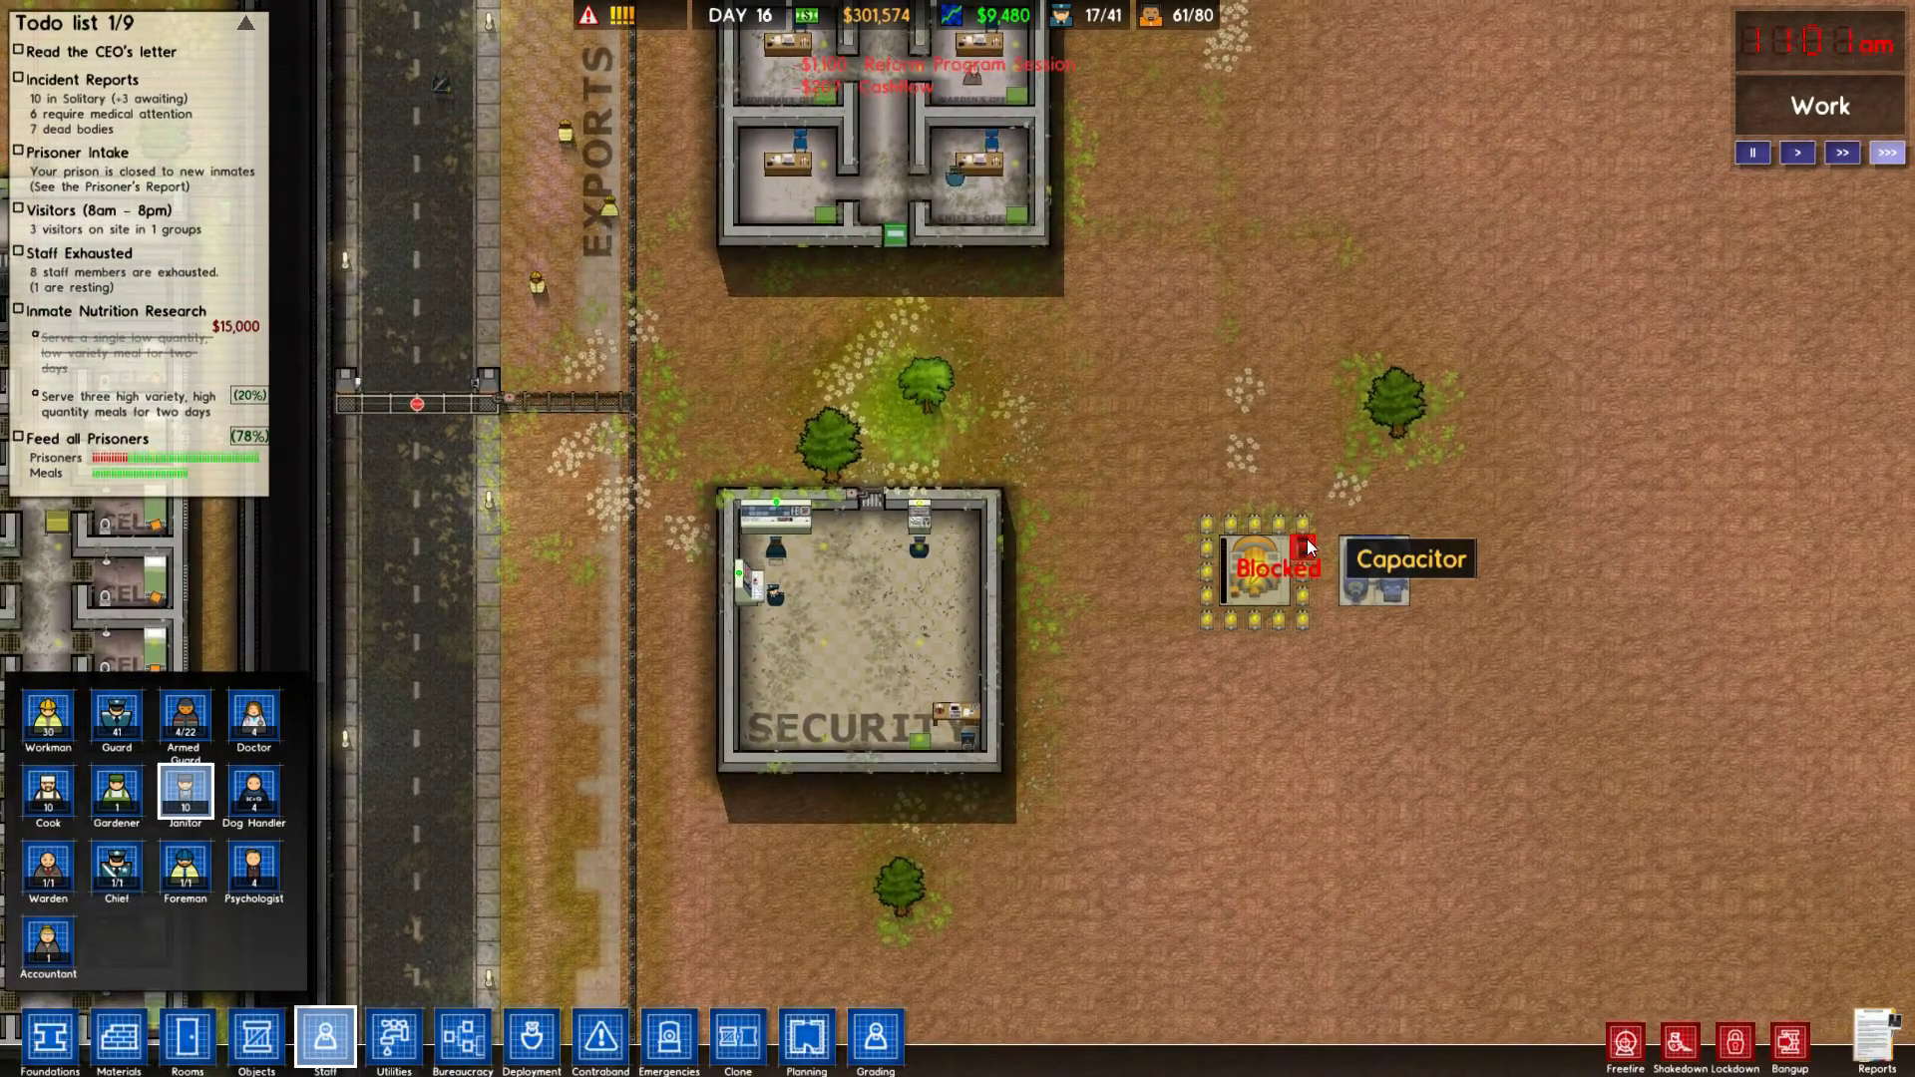
scroll(1309, 549, "down", 4)
scroll(1305, 538, "down", 3)
key("a")
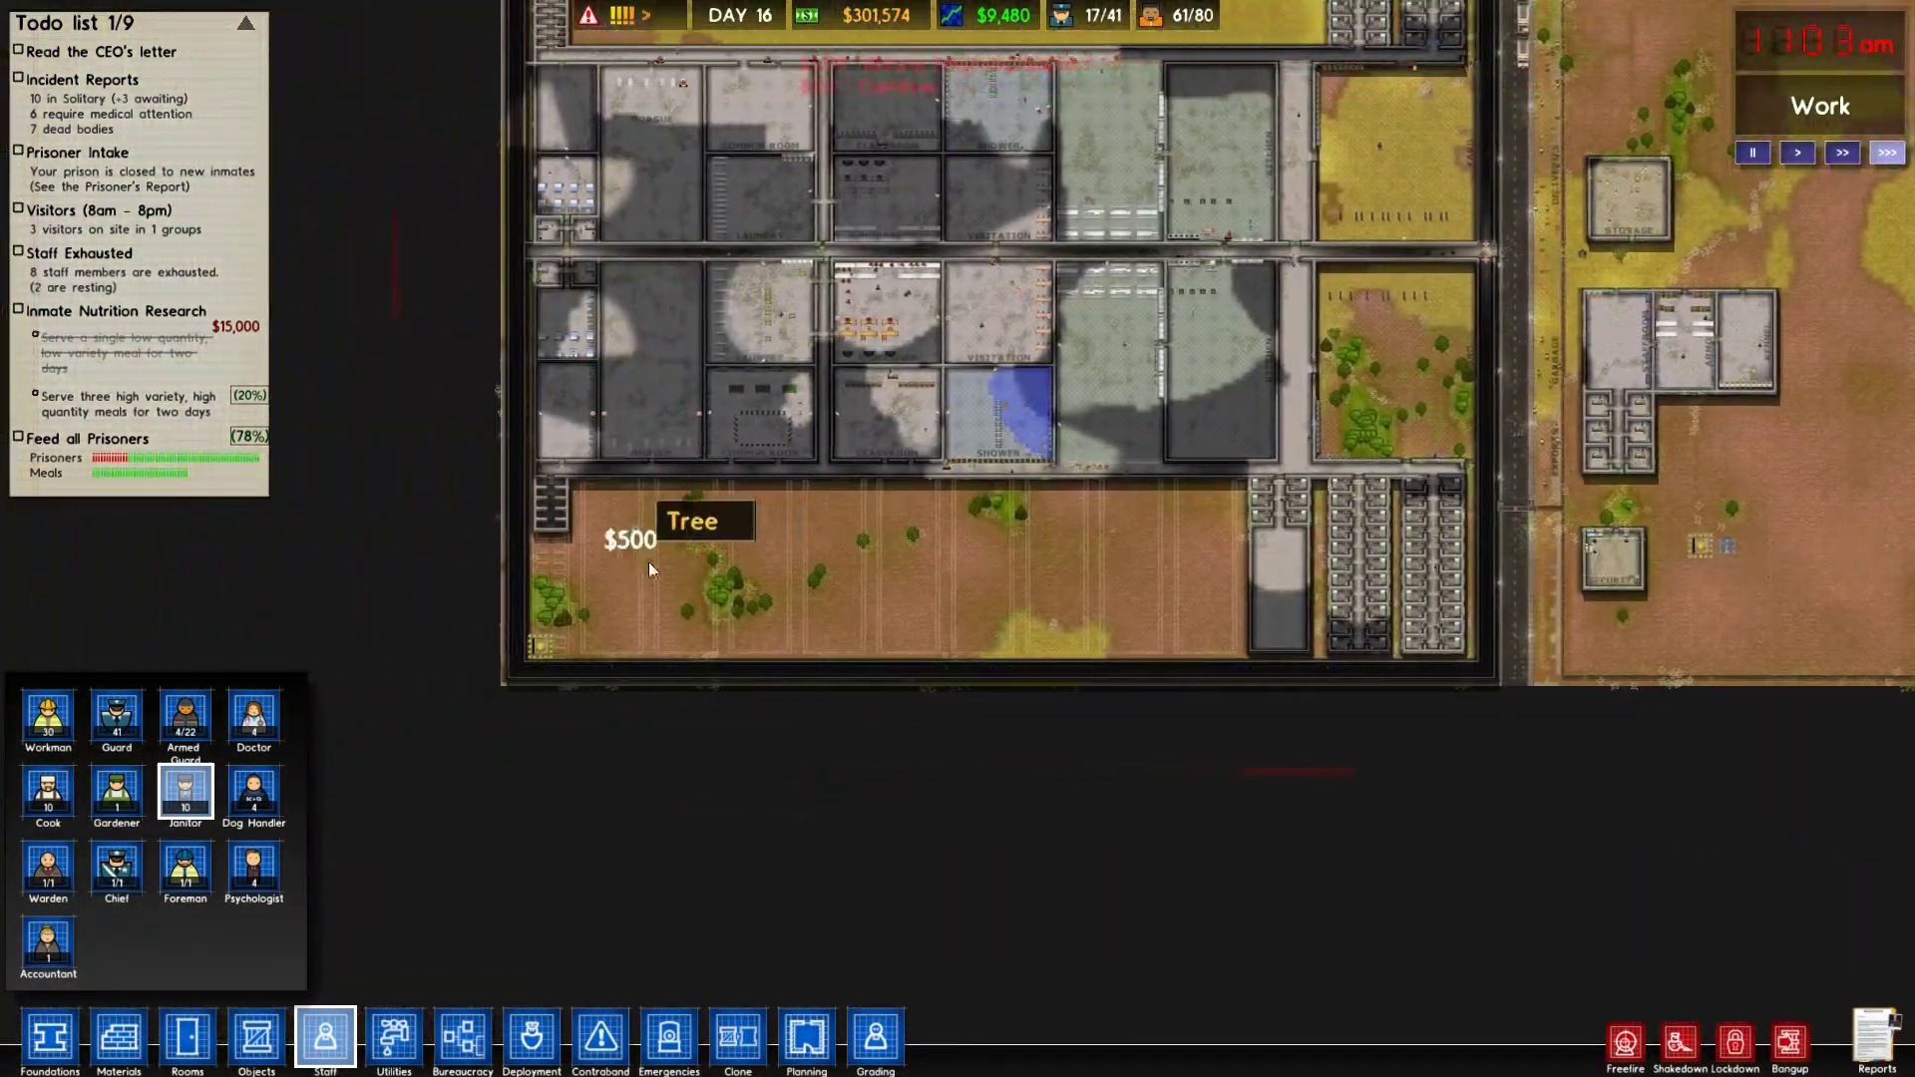
scroll(646, 591, "up", 4)
scroll(645, 592, "up", 3)
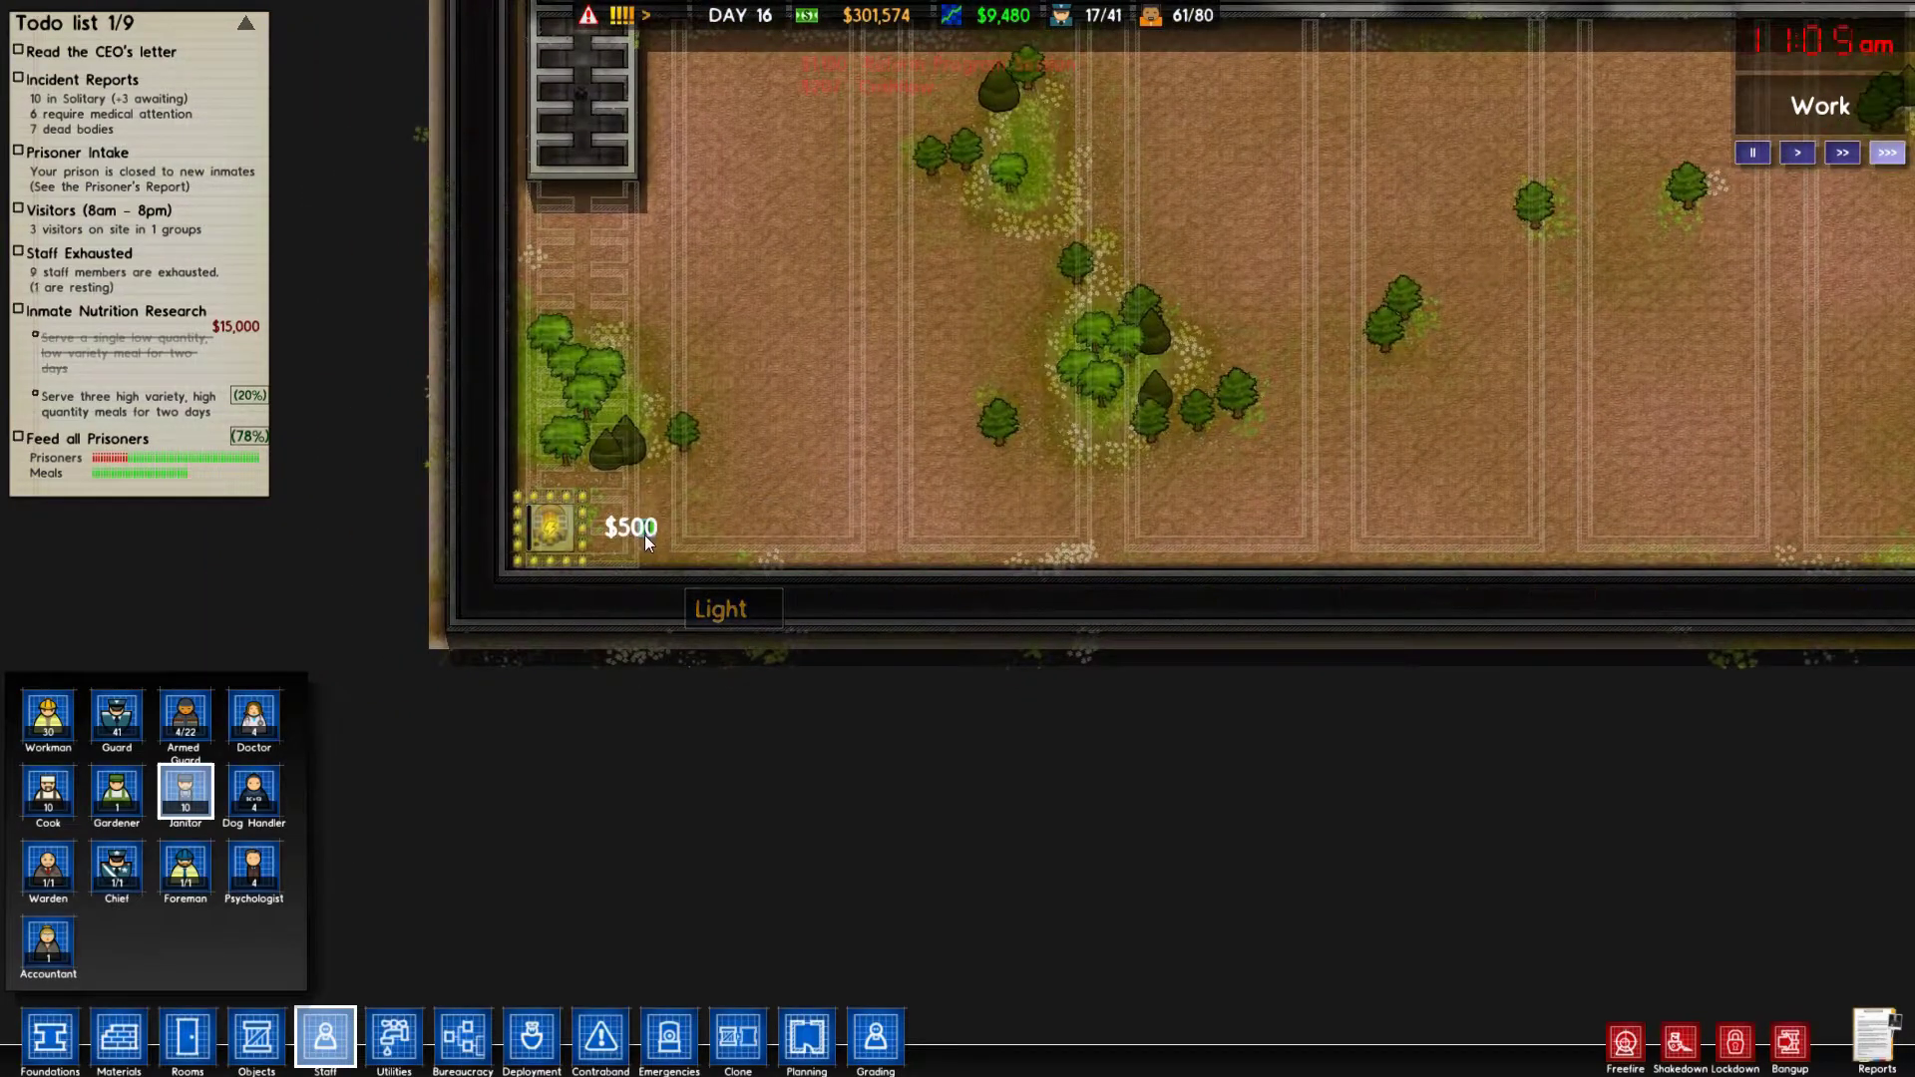
scroll(646, 533, "up", 3)
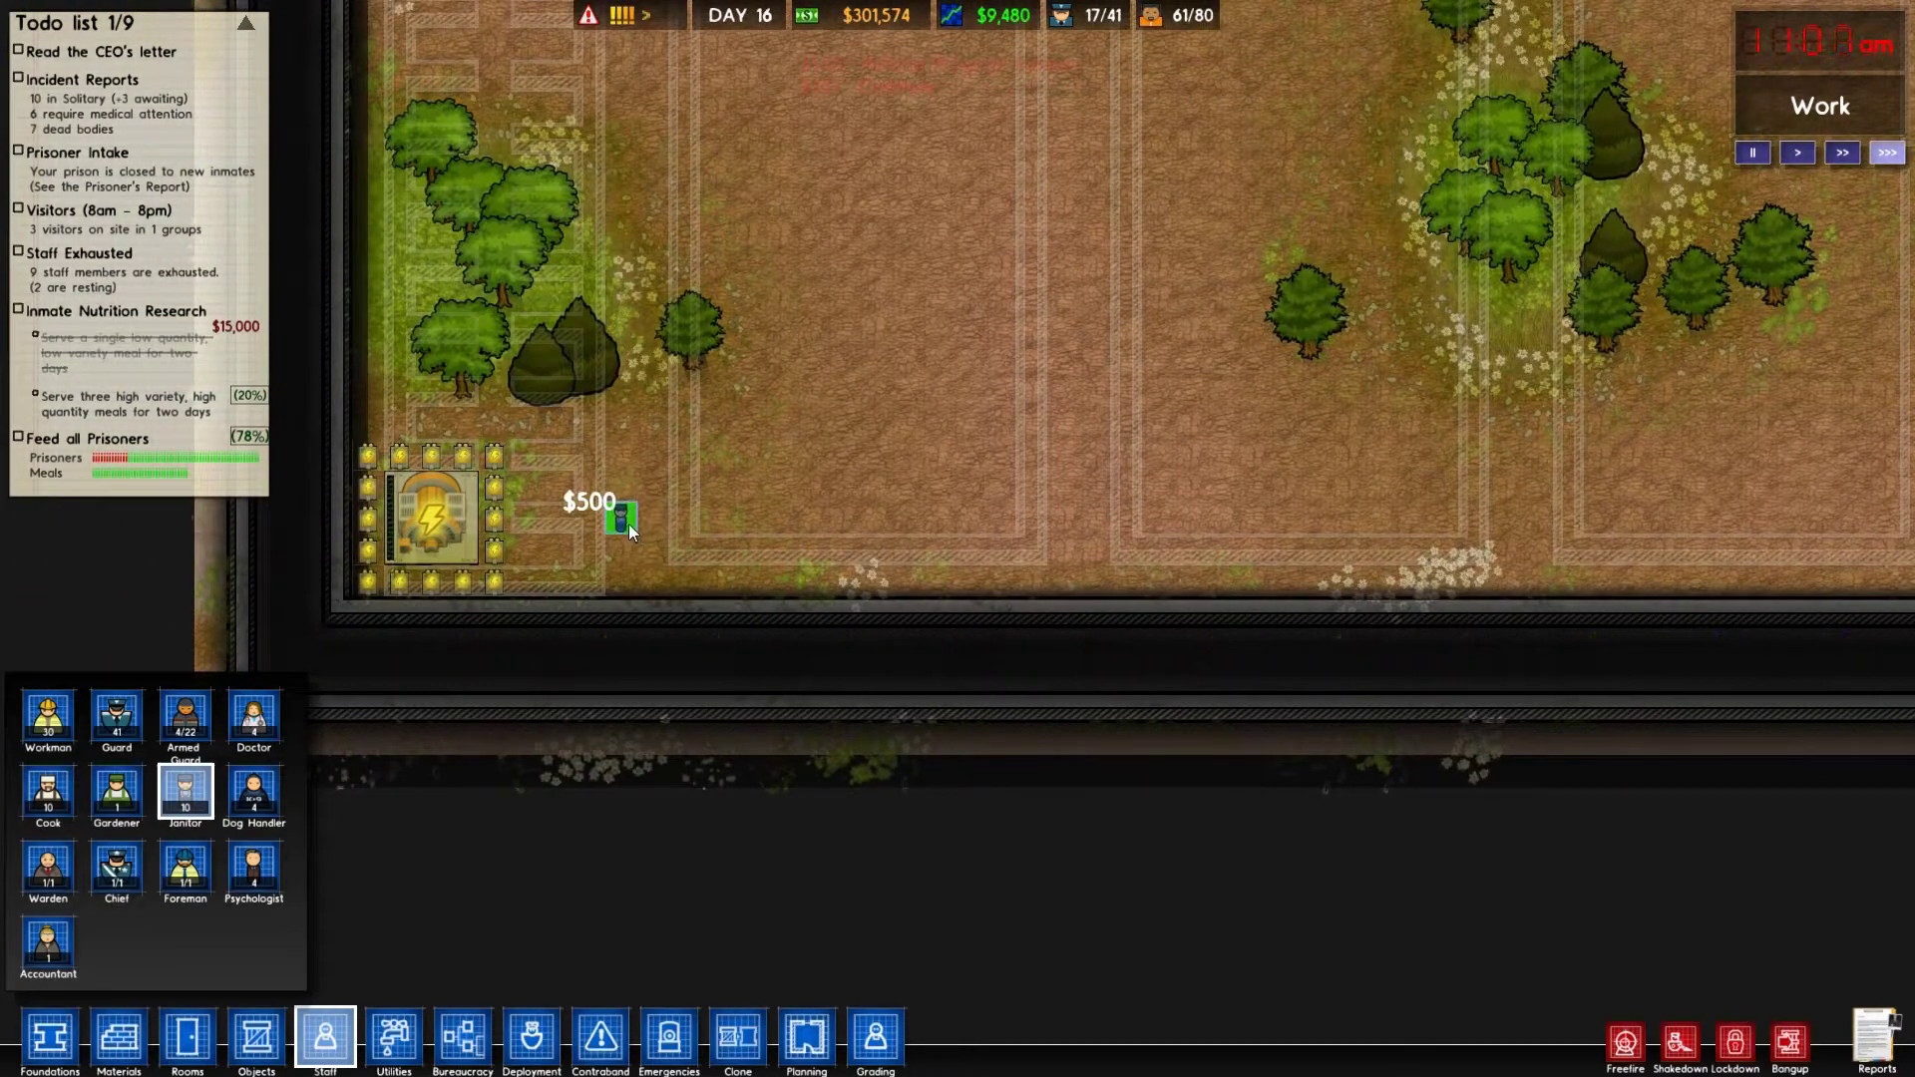
left_click(628, 524)
scroll(657, 471, "down", 3)
scroll(635, 411, "down", 3)
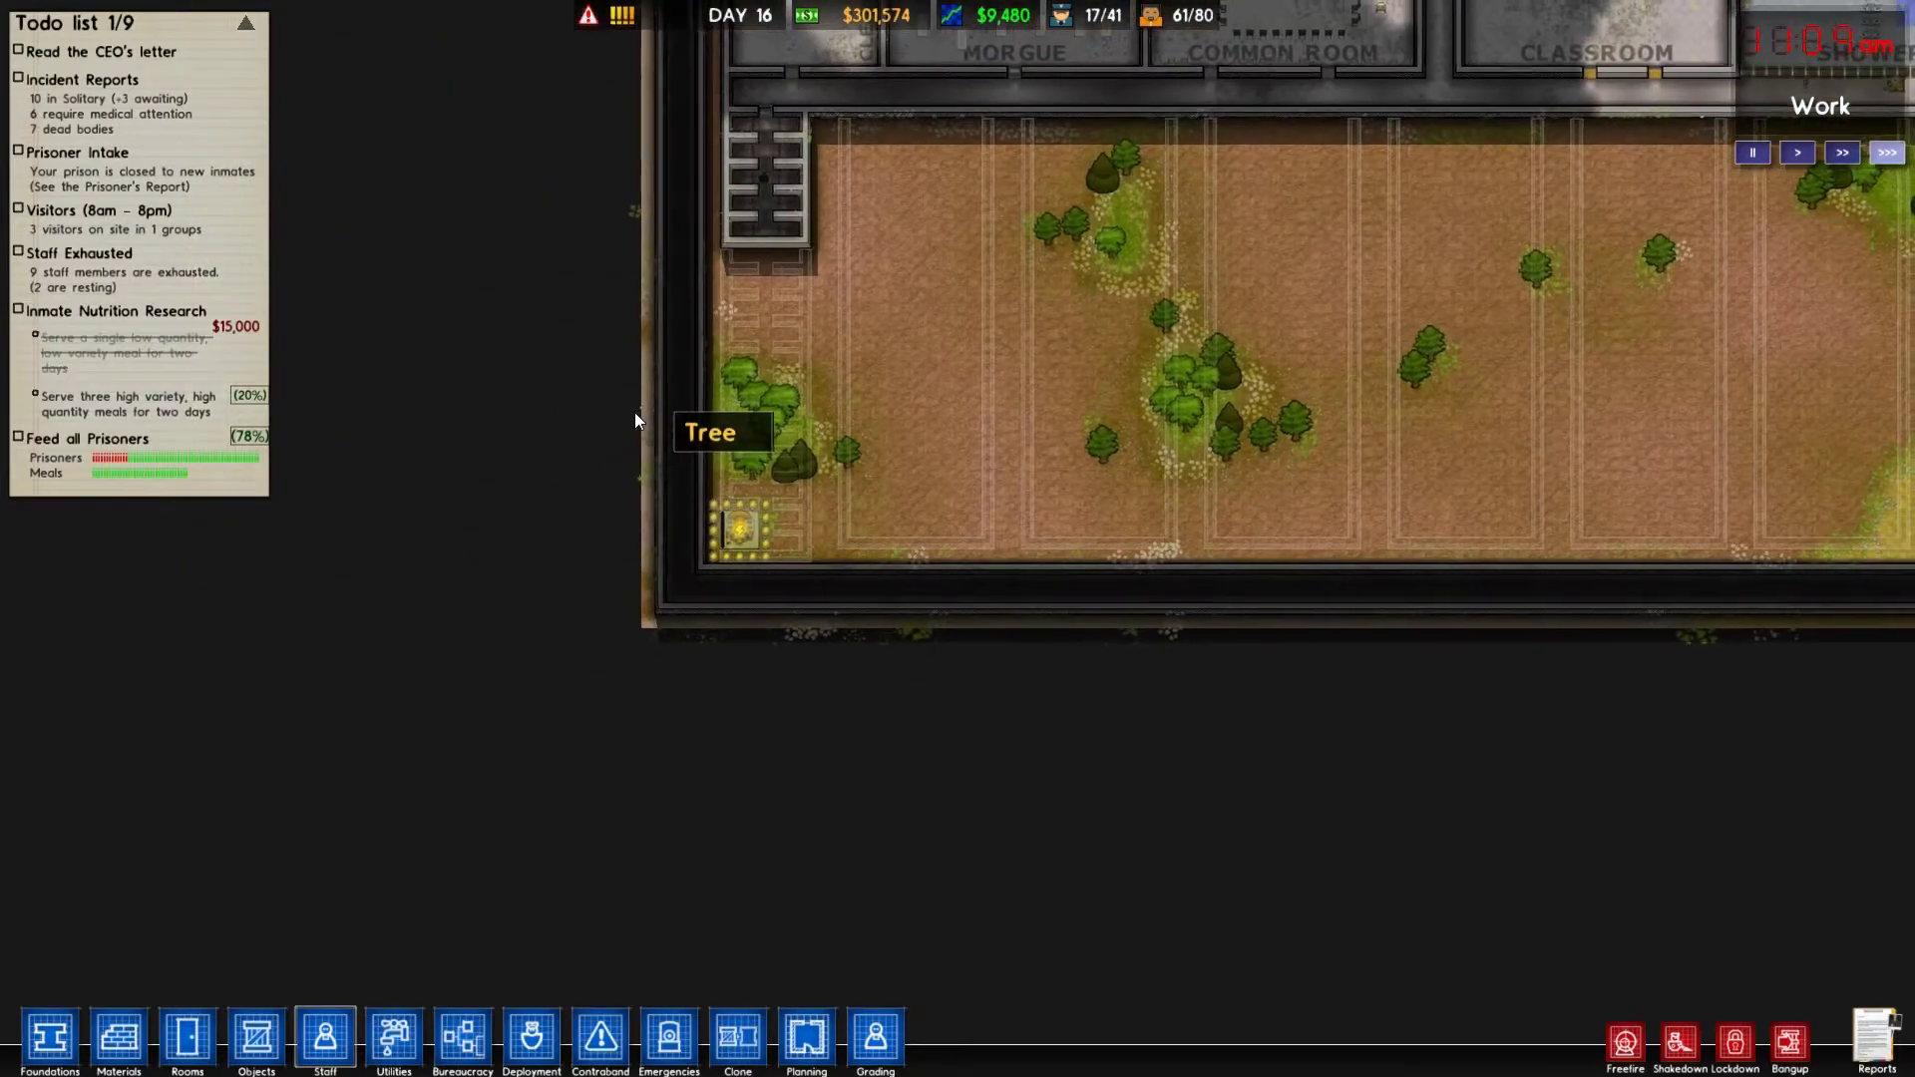
key("w")
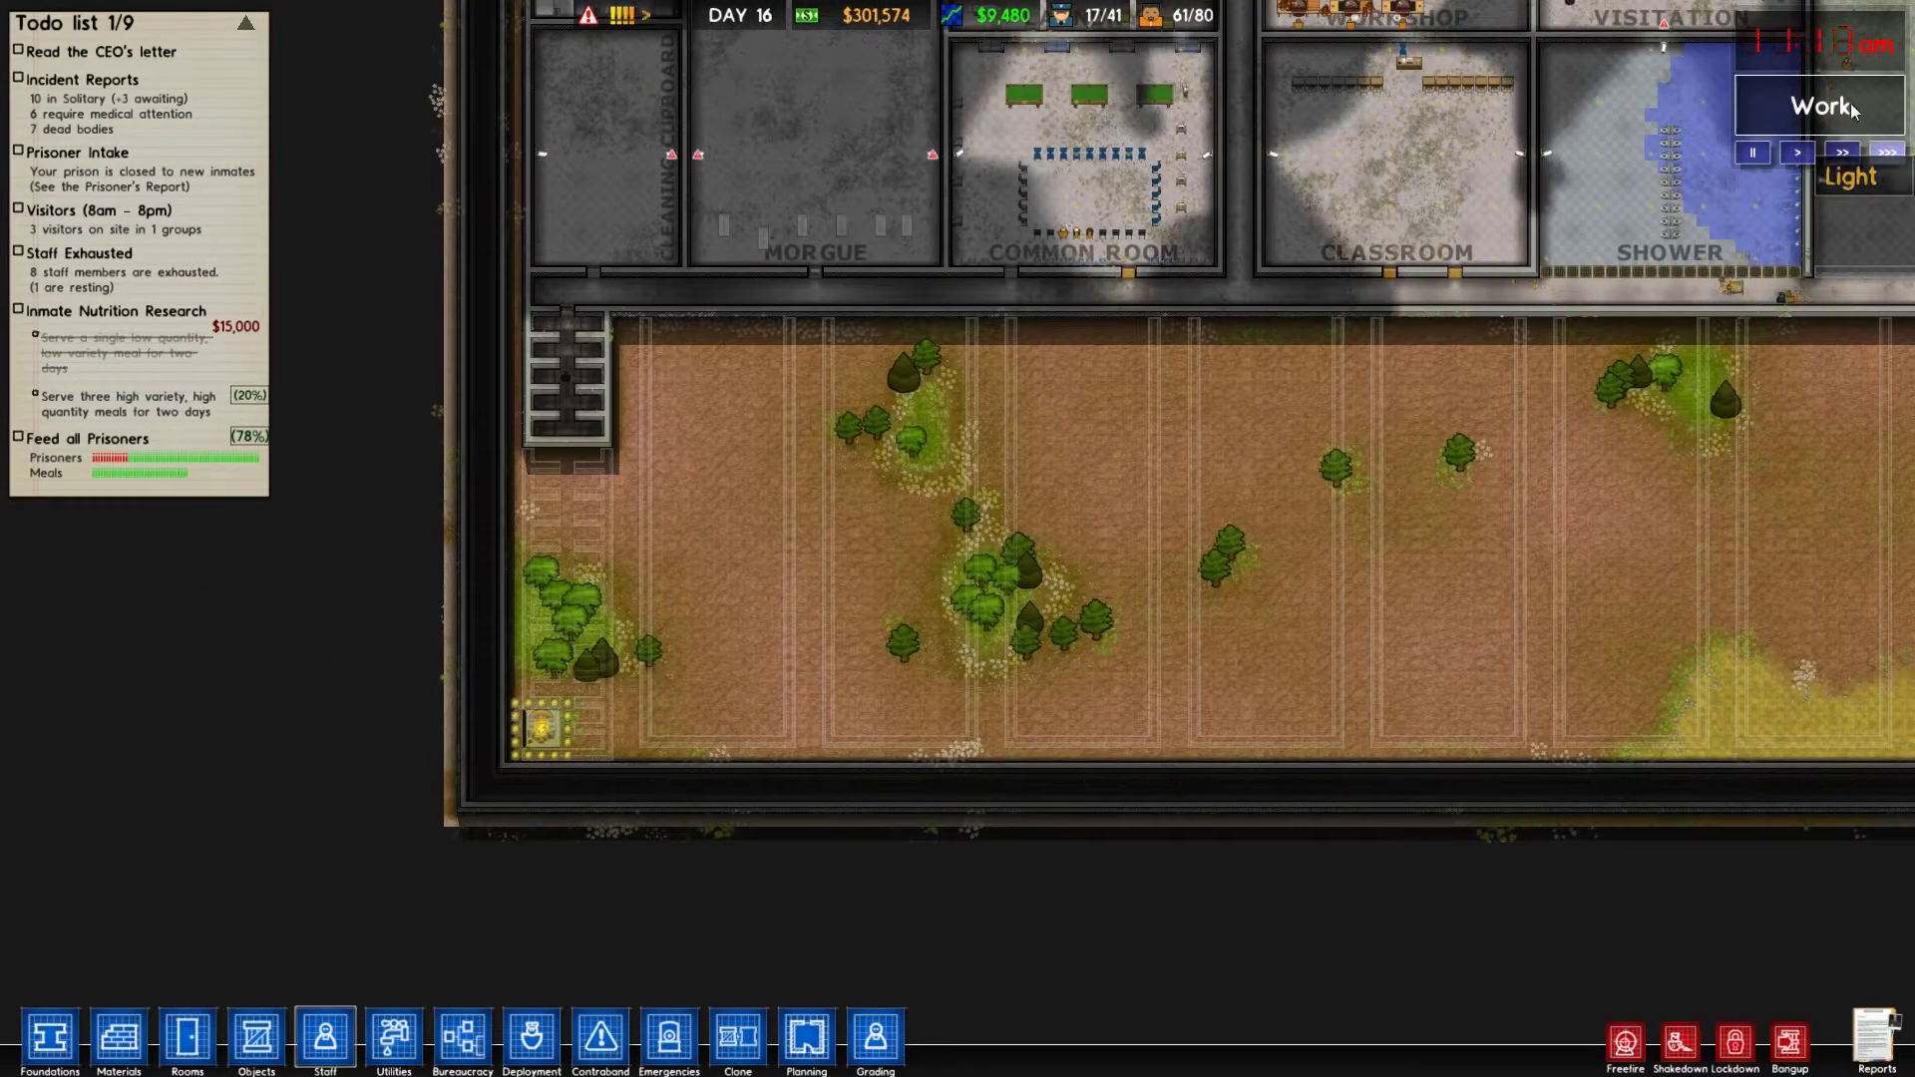
left_click(1852, 104)
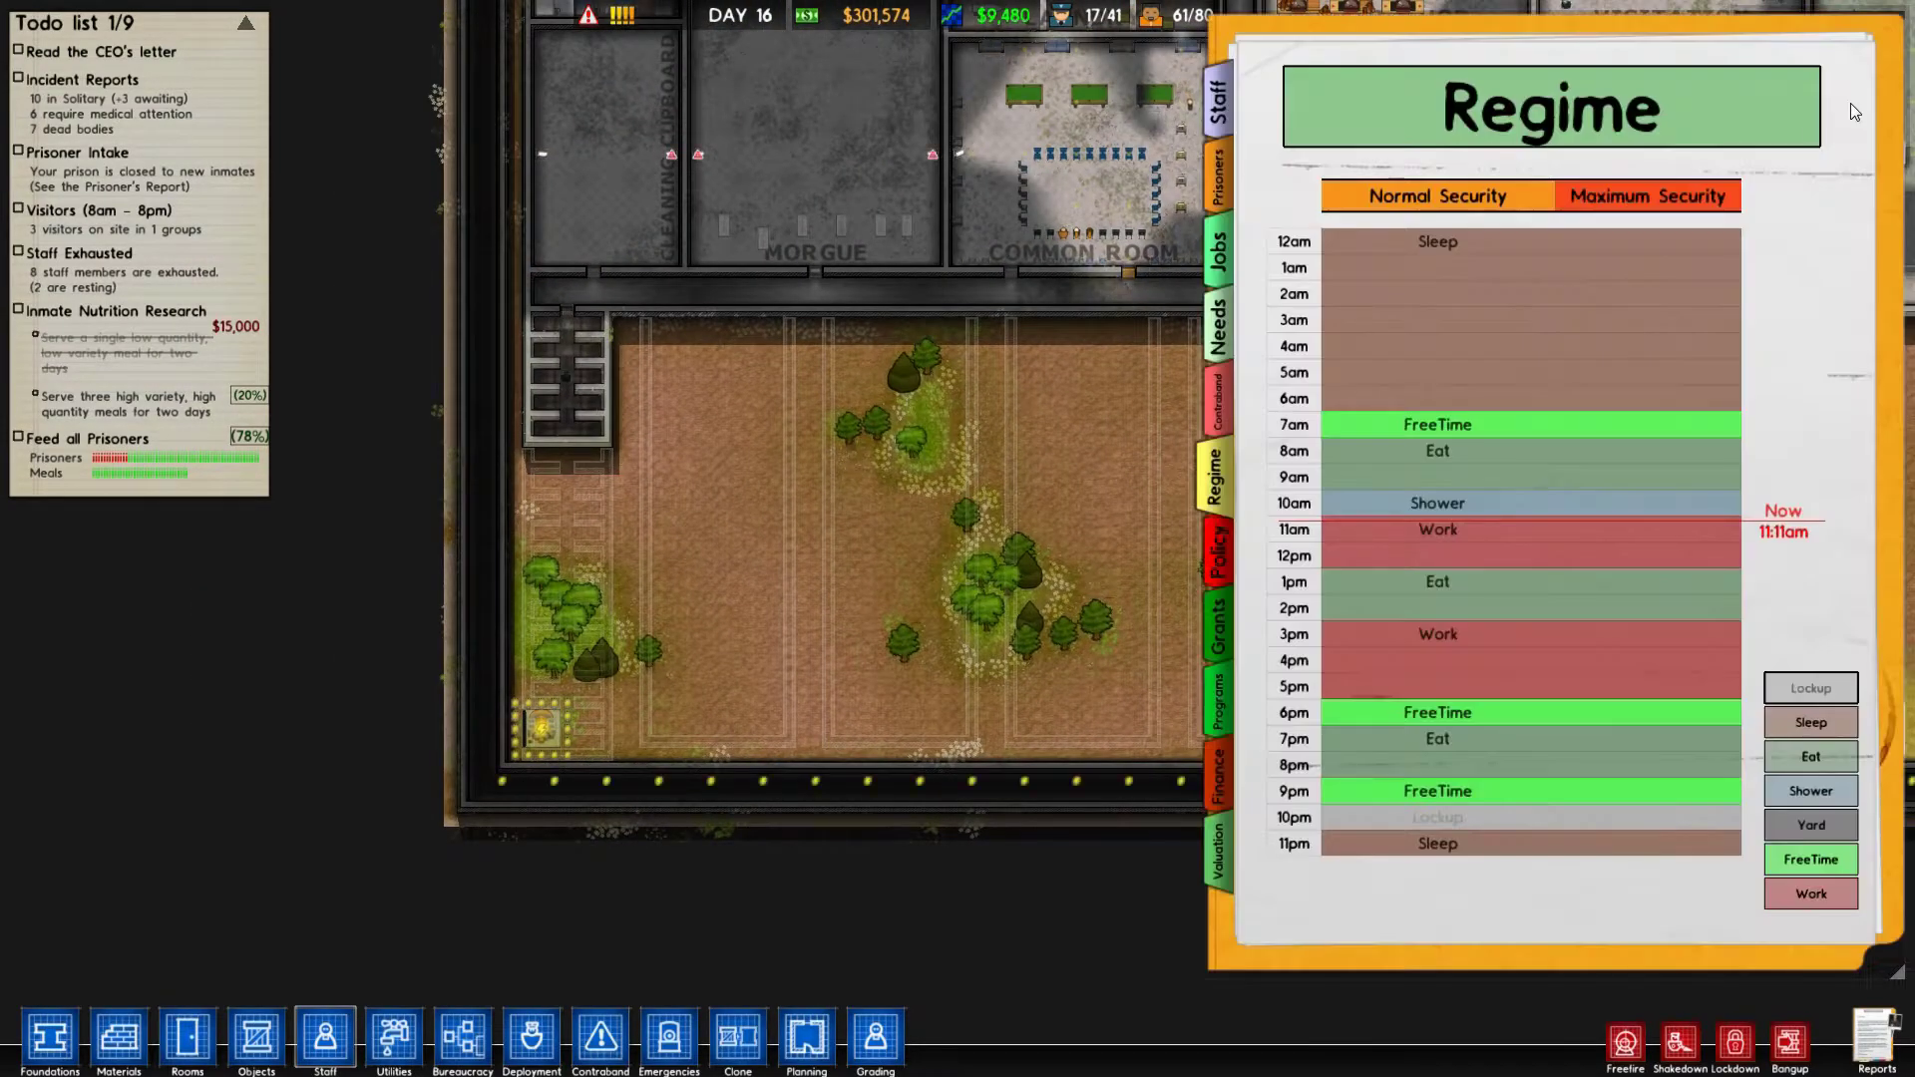
left_click(1220, 324)
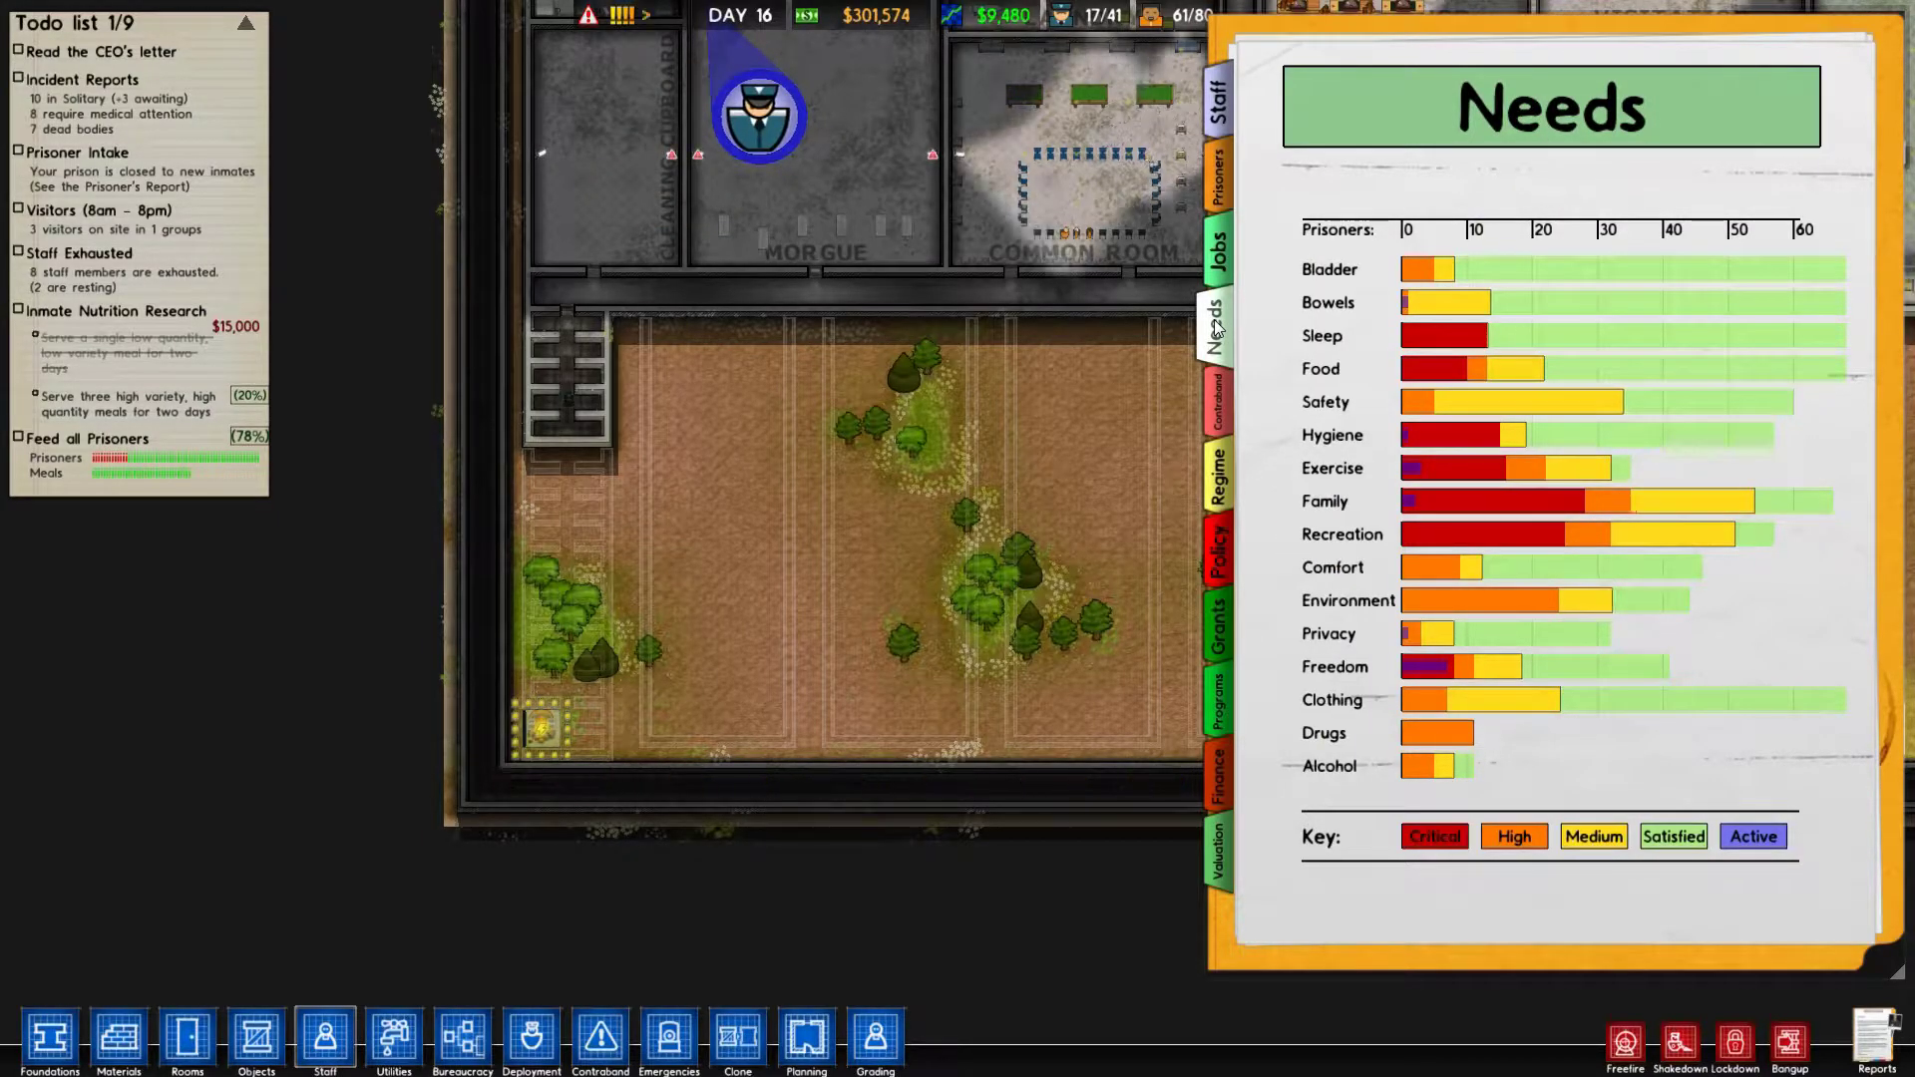
key("w")
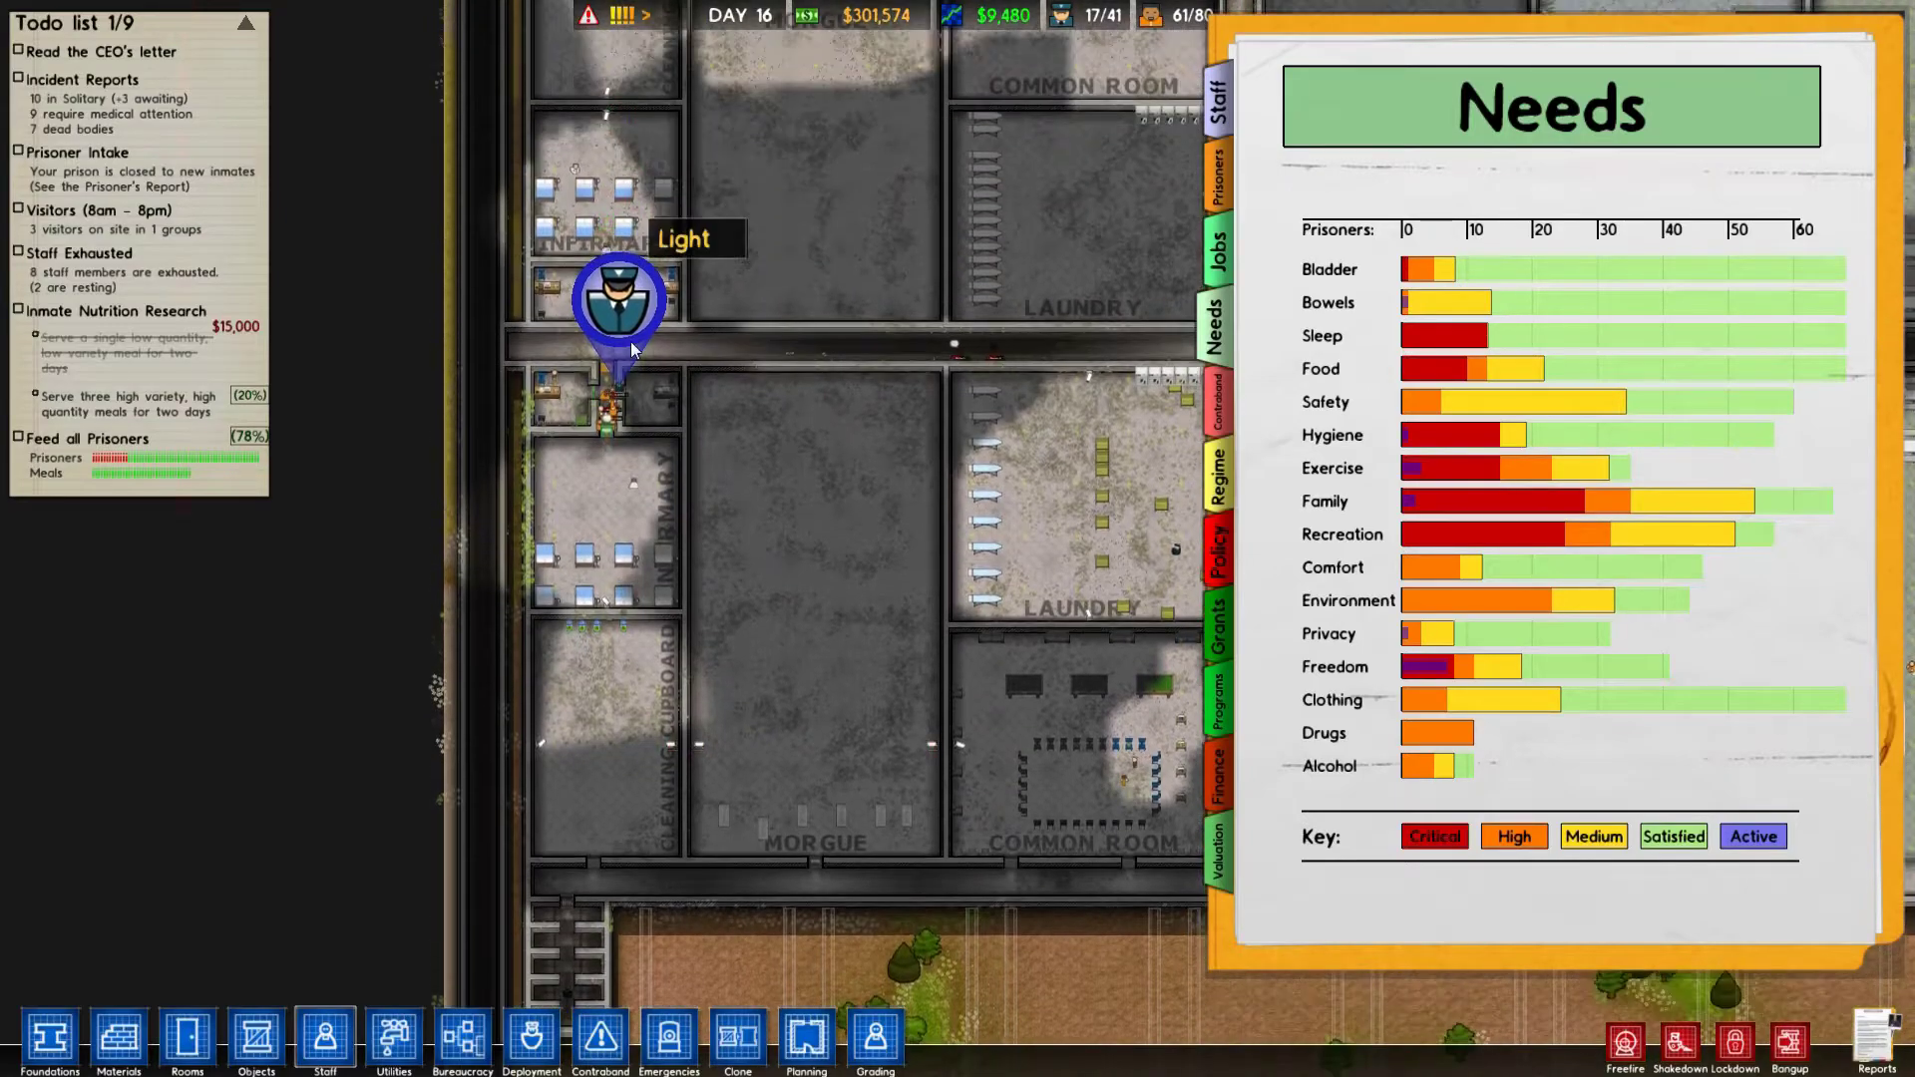
scroll(630, 318, "up", 4)
scroll(633, 316, "up", 3)
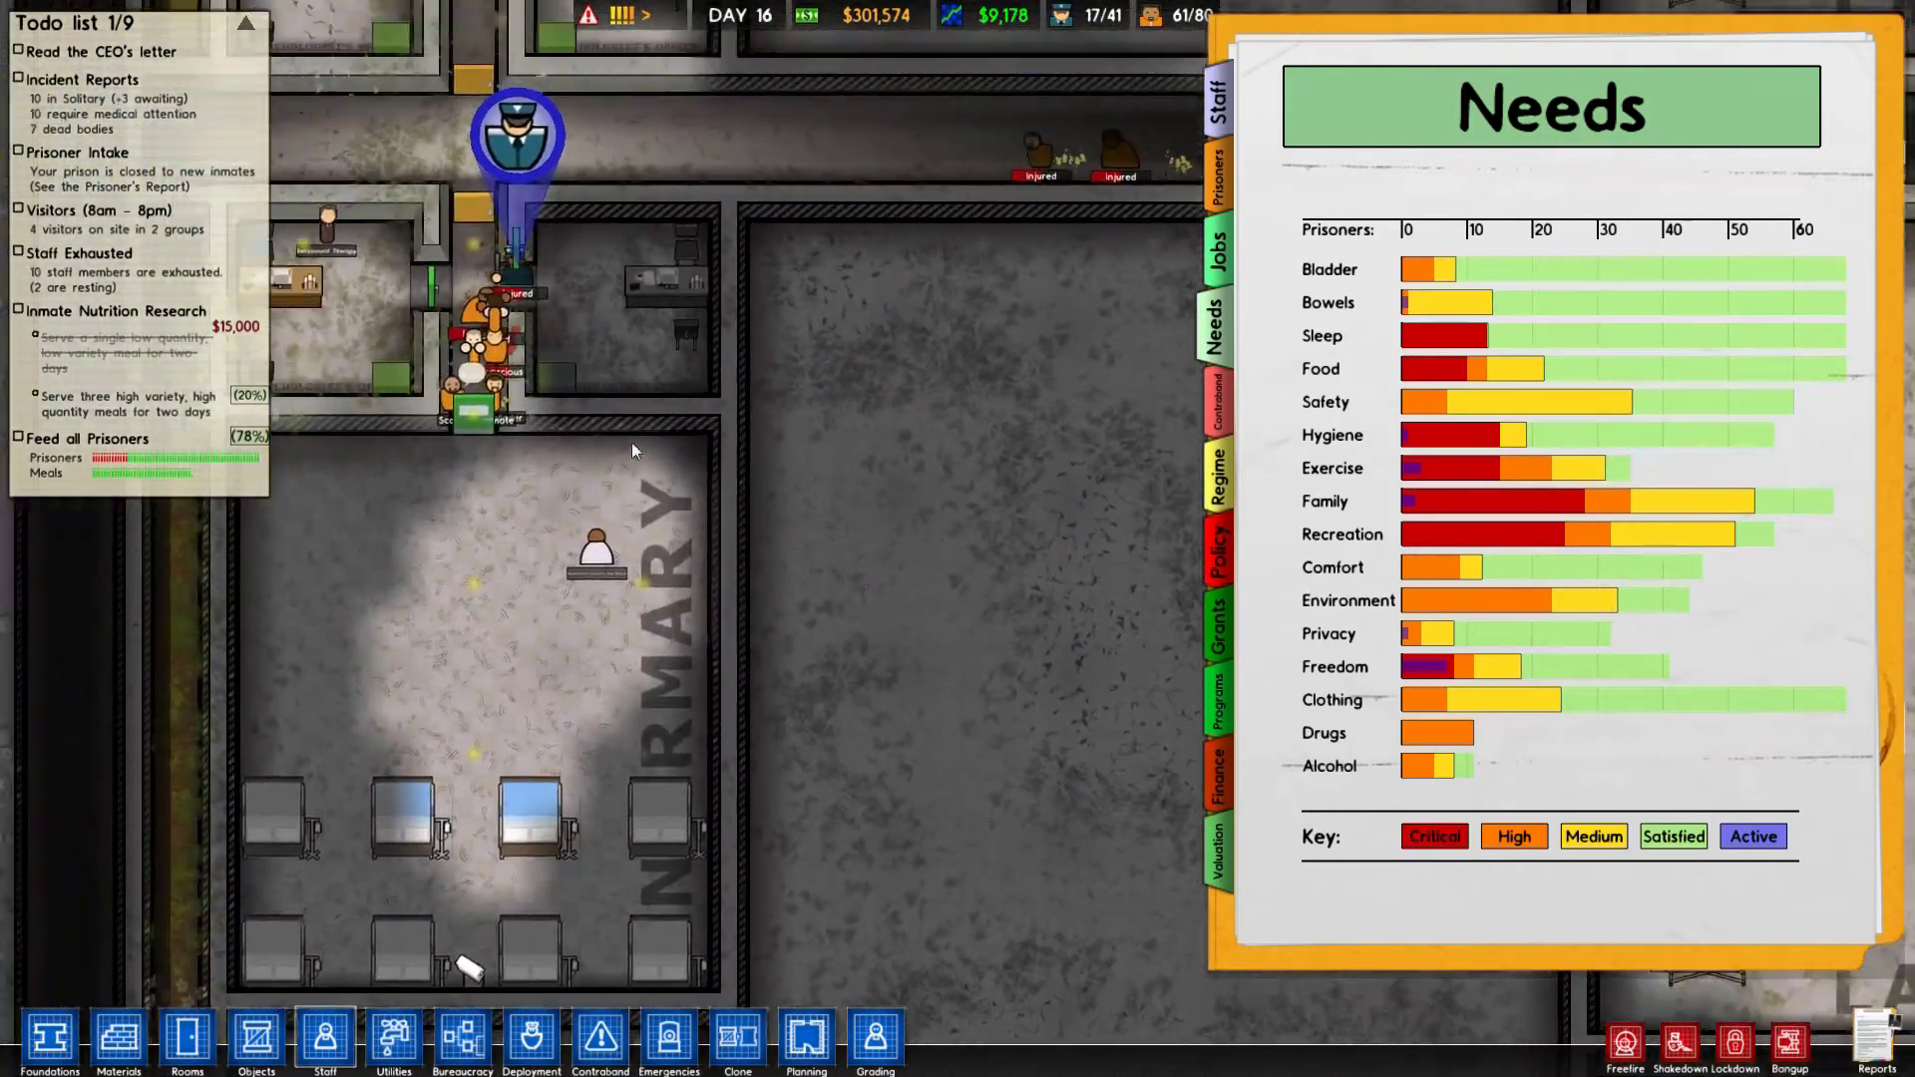
scroll(633, 455, "down", 2)
scroll(631, 438, "down", 2)
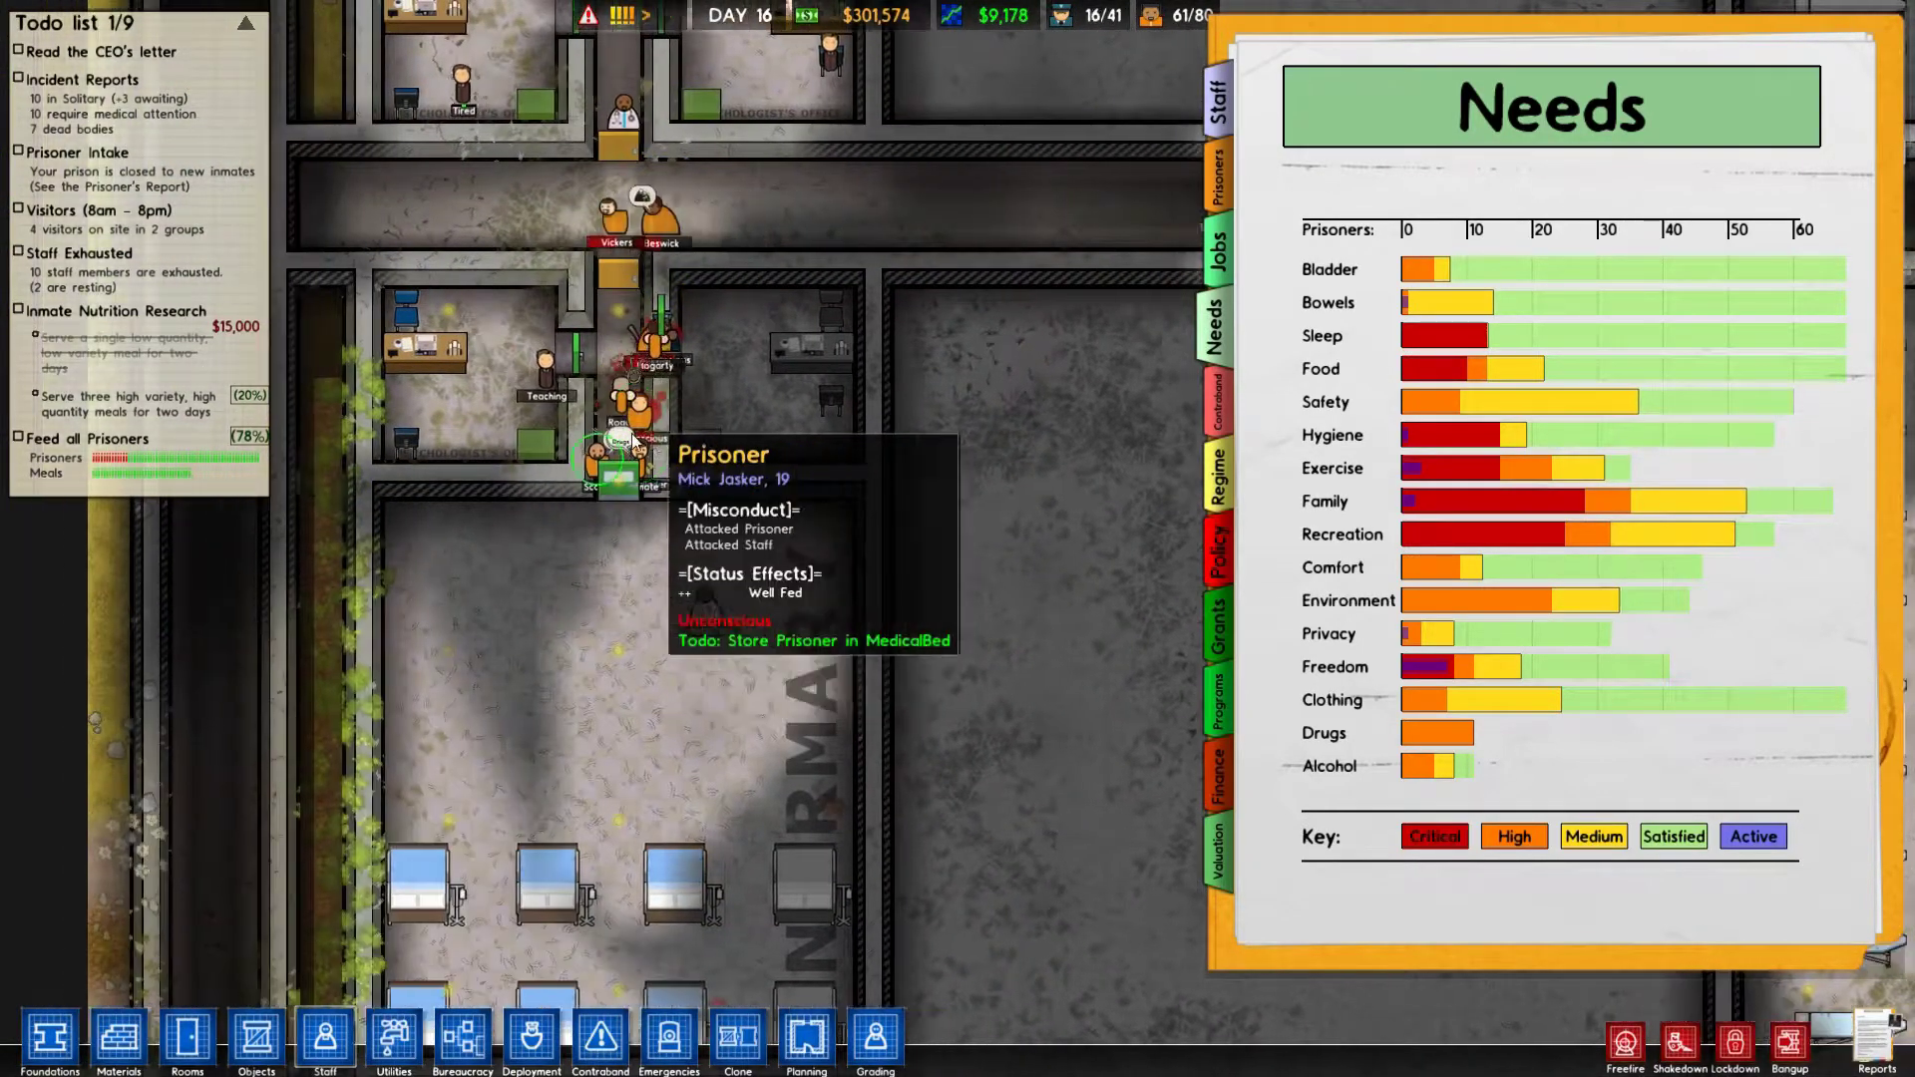
key("a")
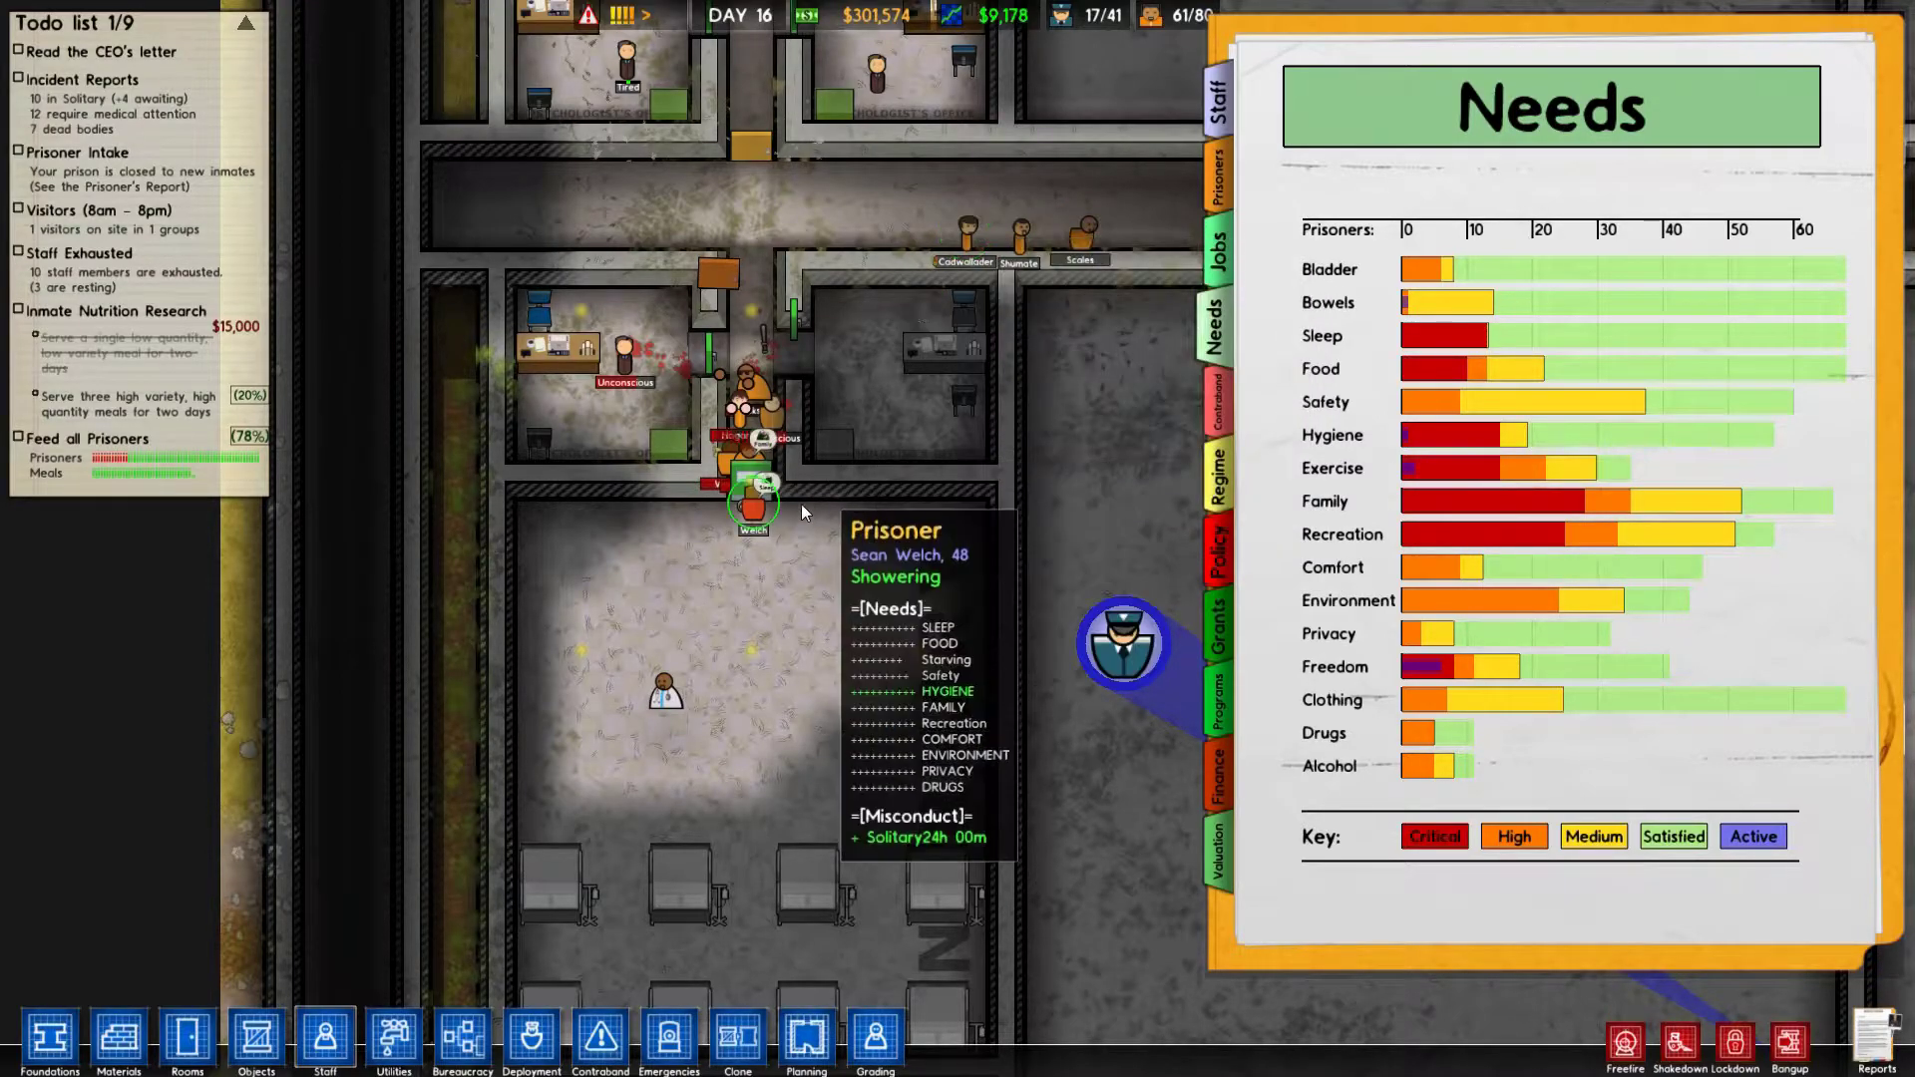
scroll(802, 500, "up", 5)
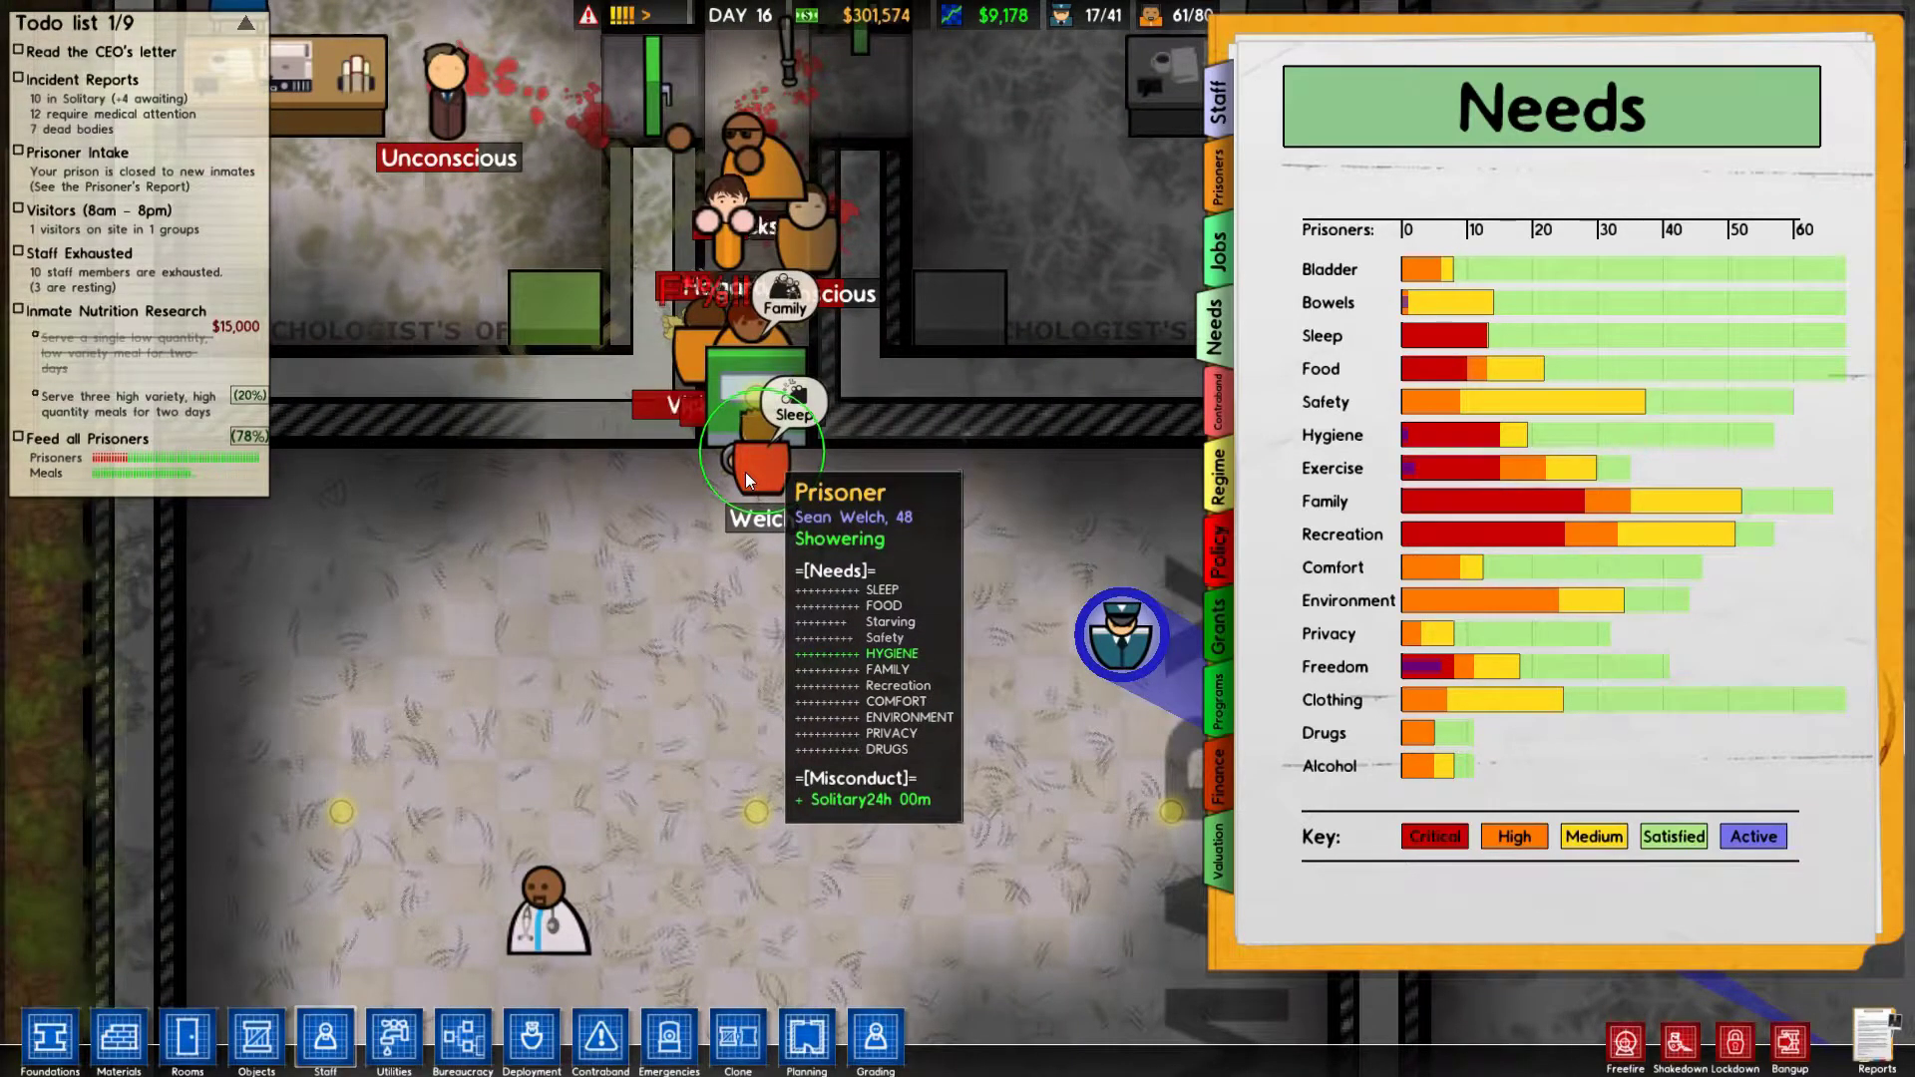
key("w")
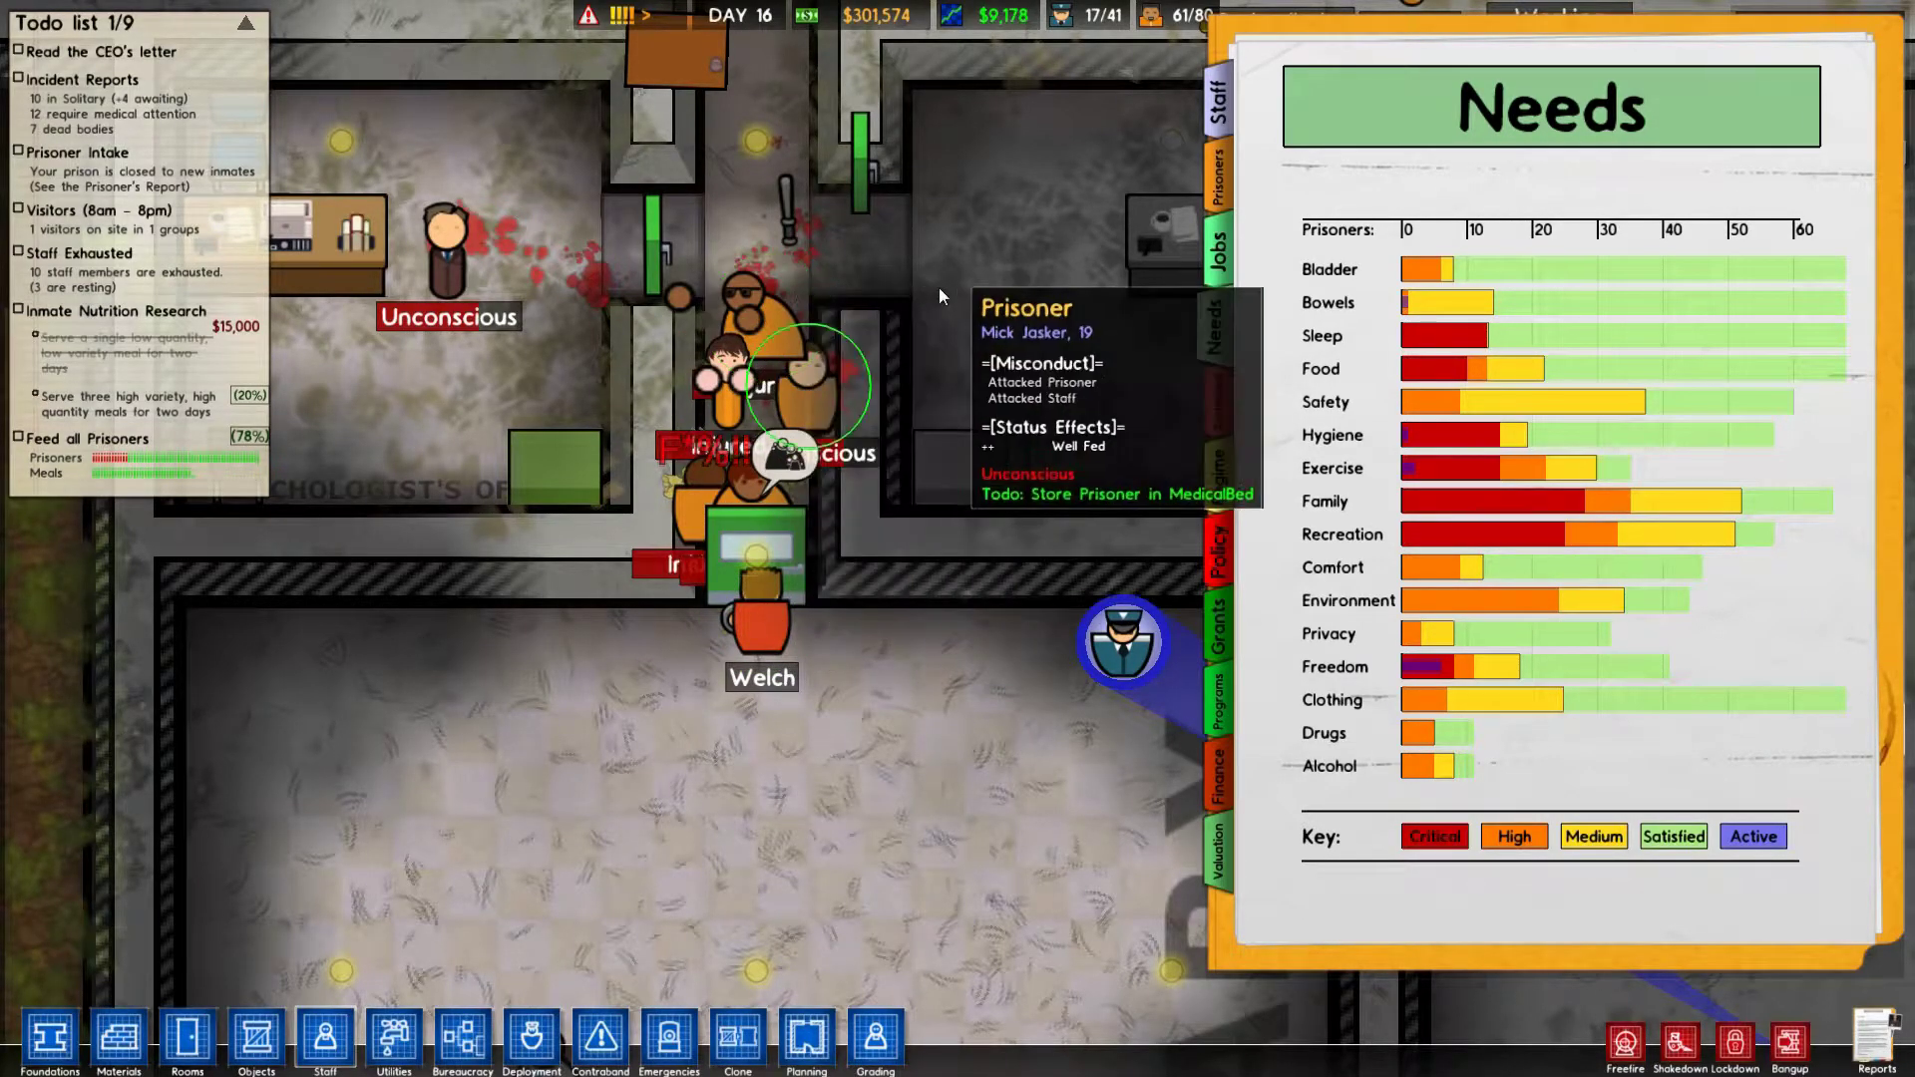
scroll(873, 285, "down", 5)
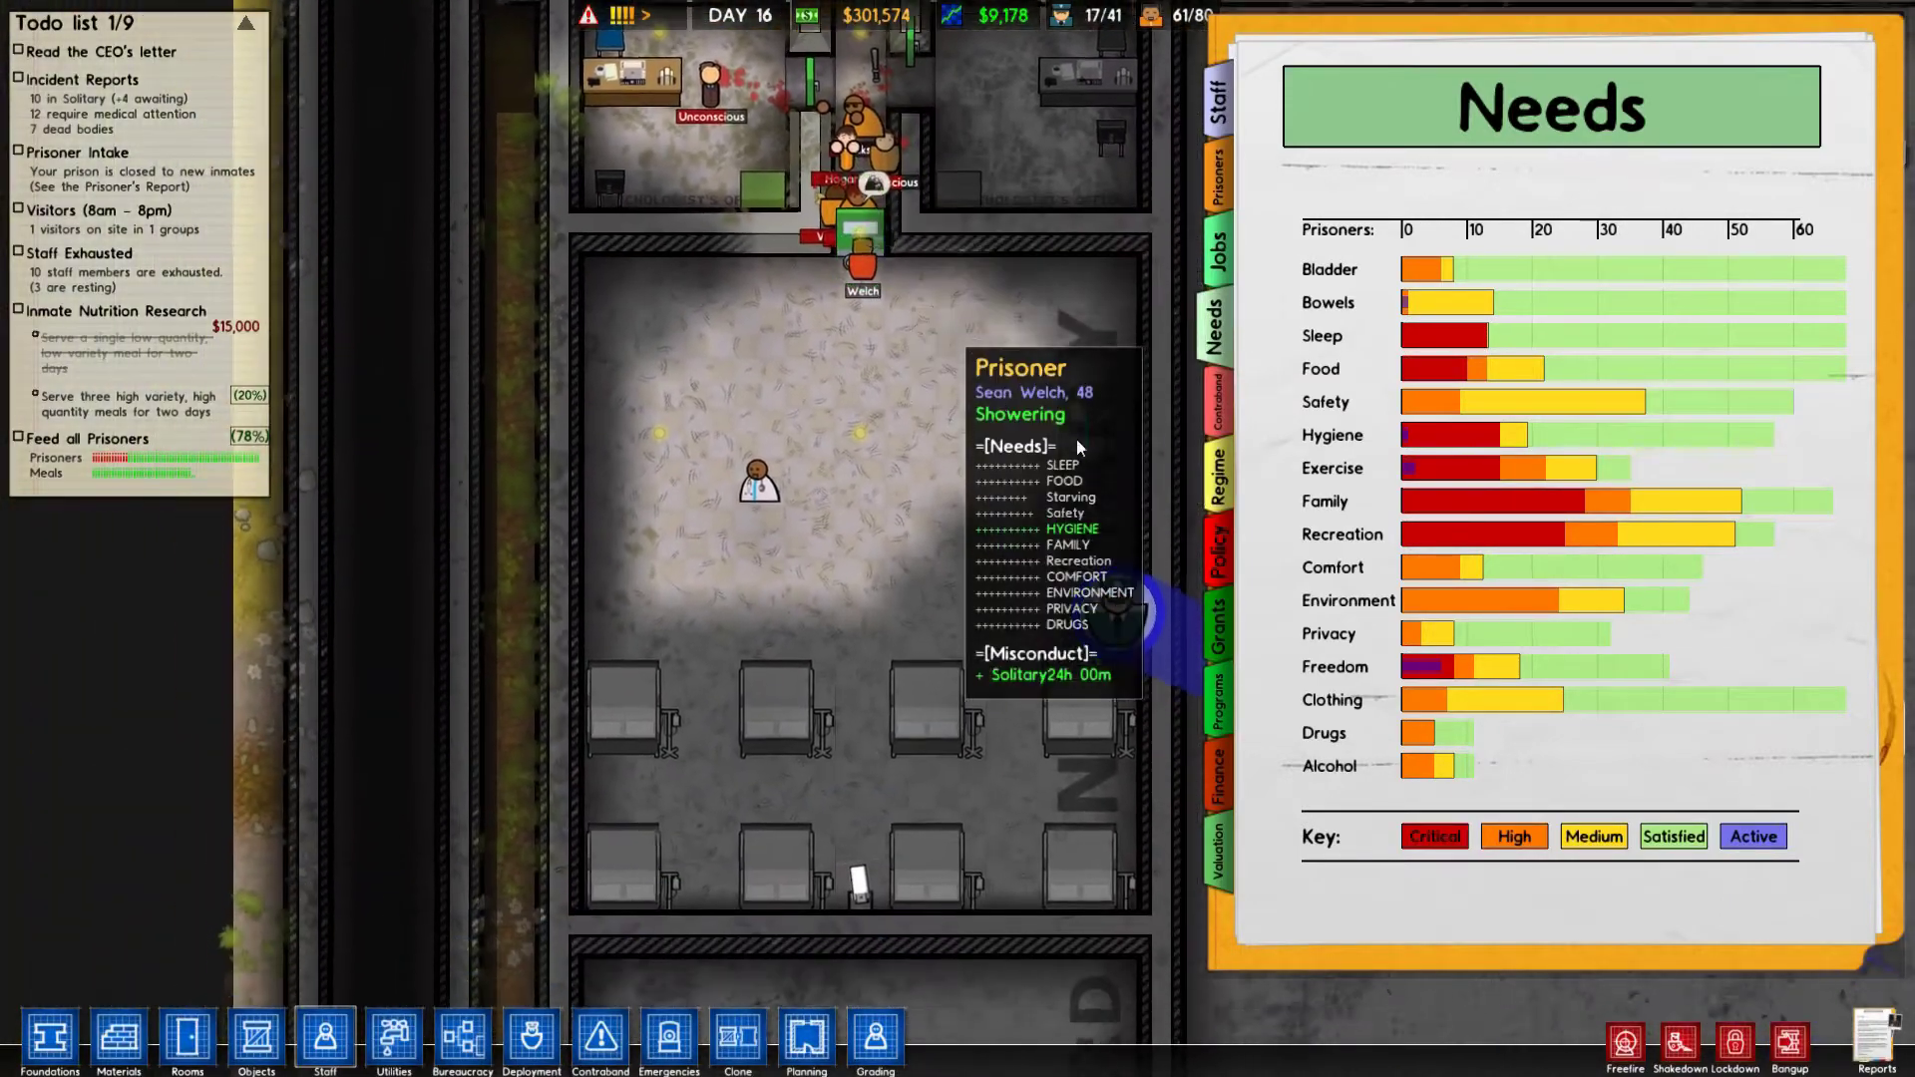
scroll(1095, 454, "down", 5)
scroll(1094, 453, "up", 4)
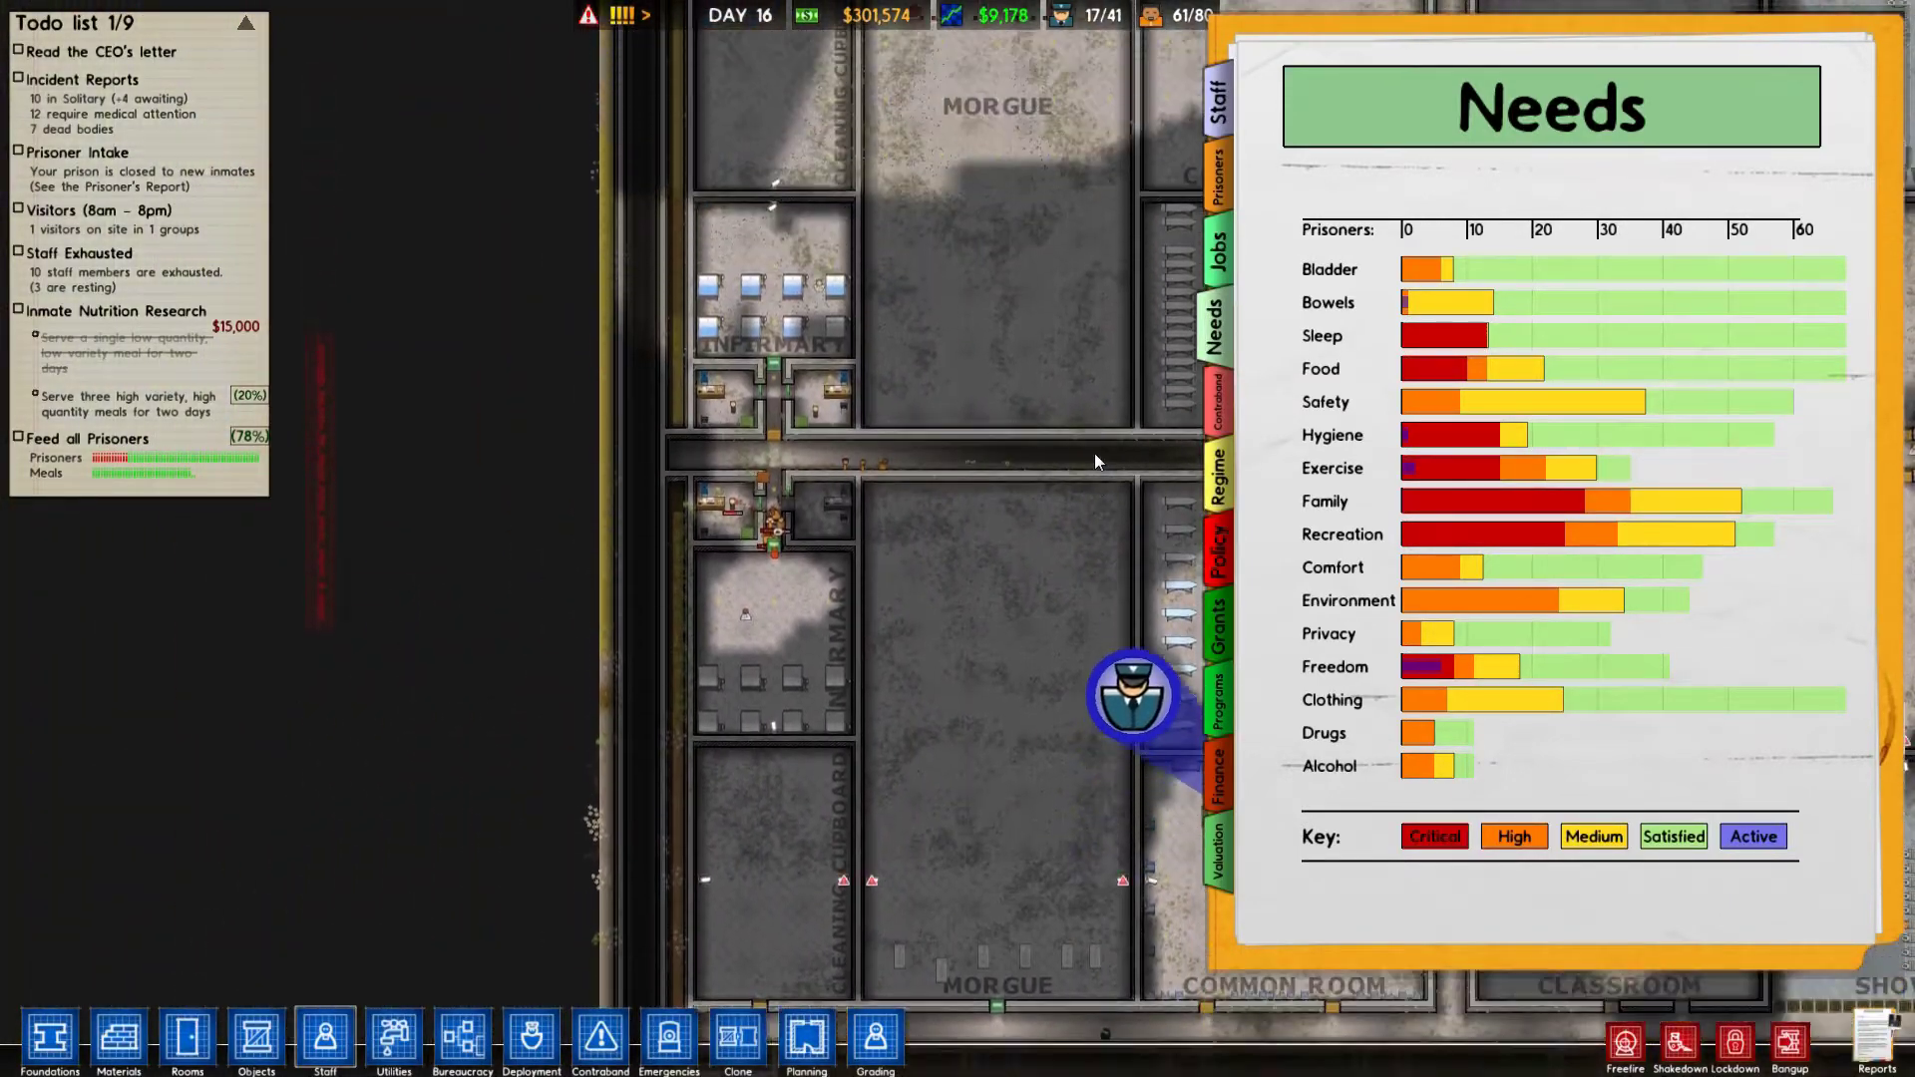
scroll(909, 552, "up", 5)
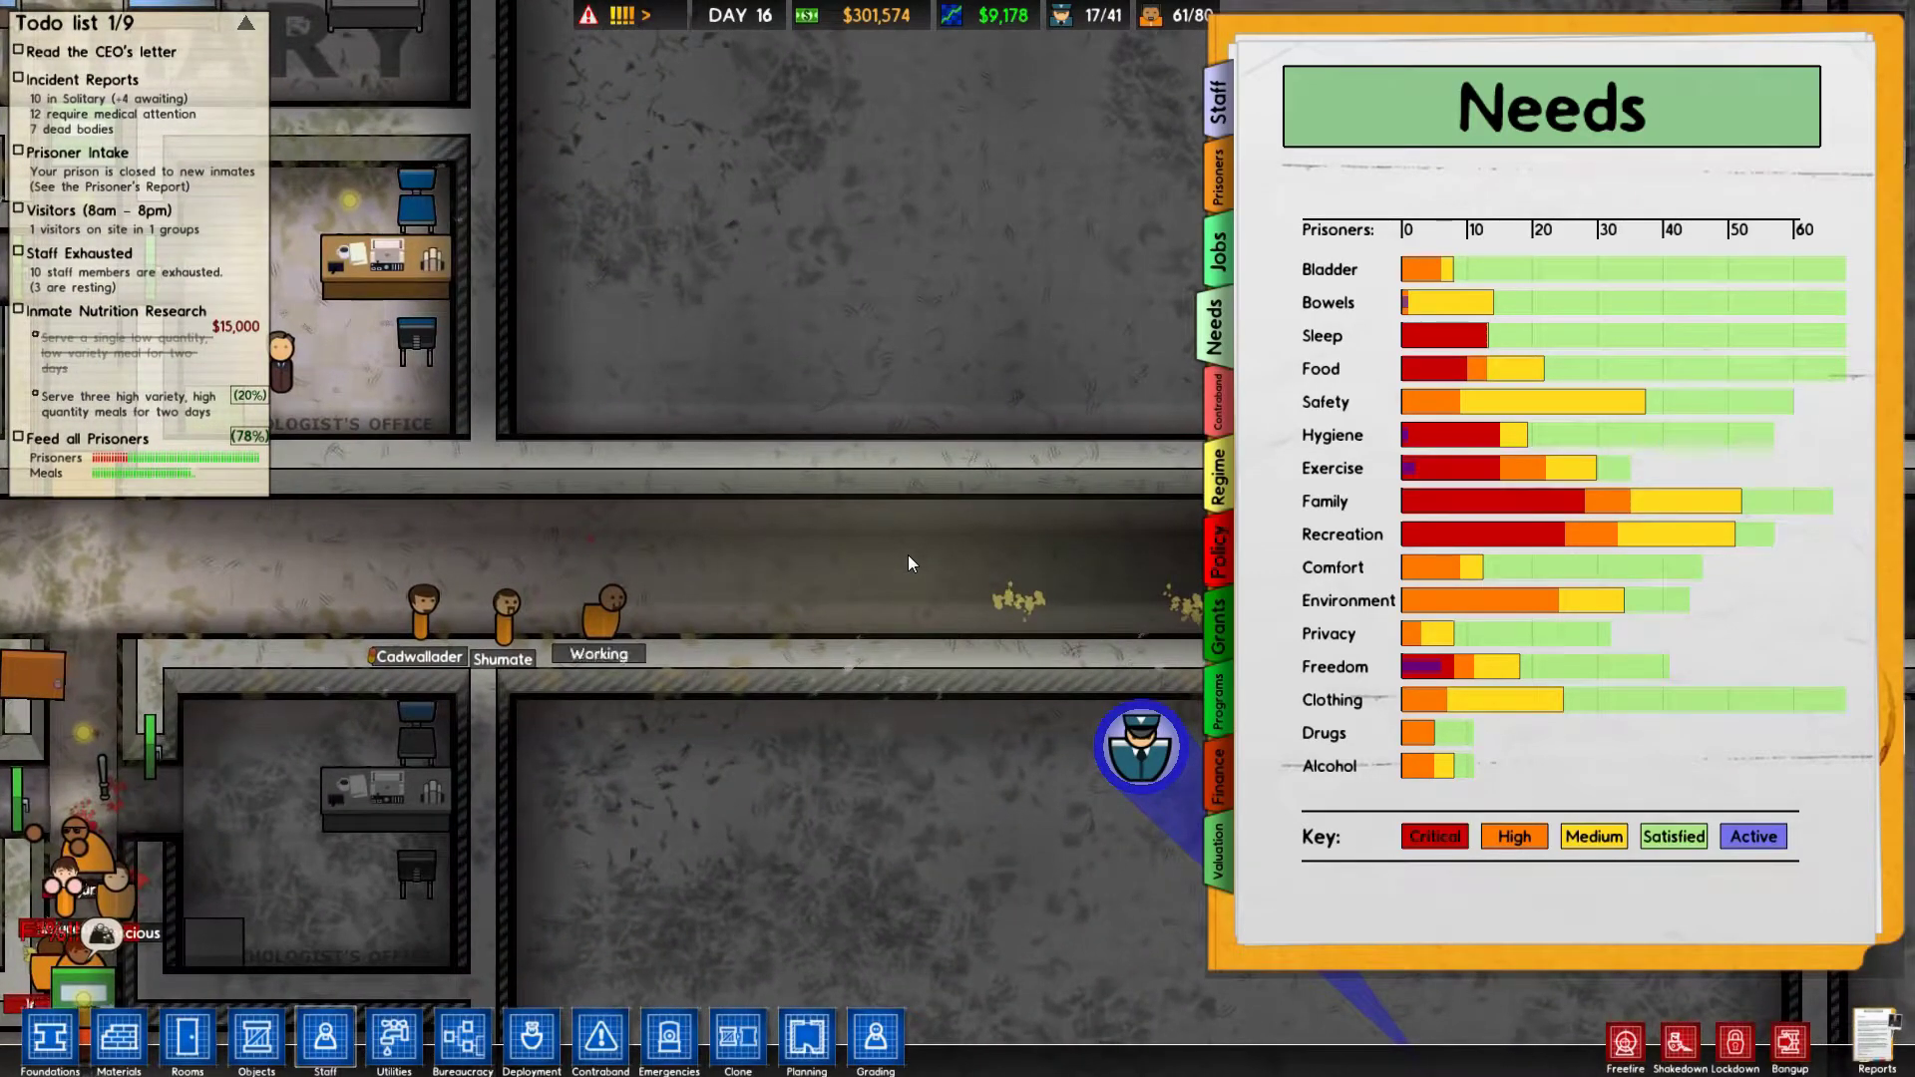
scroll(909, 554, "up", 2)
scroll(908, 554, "down", 1)
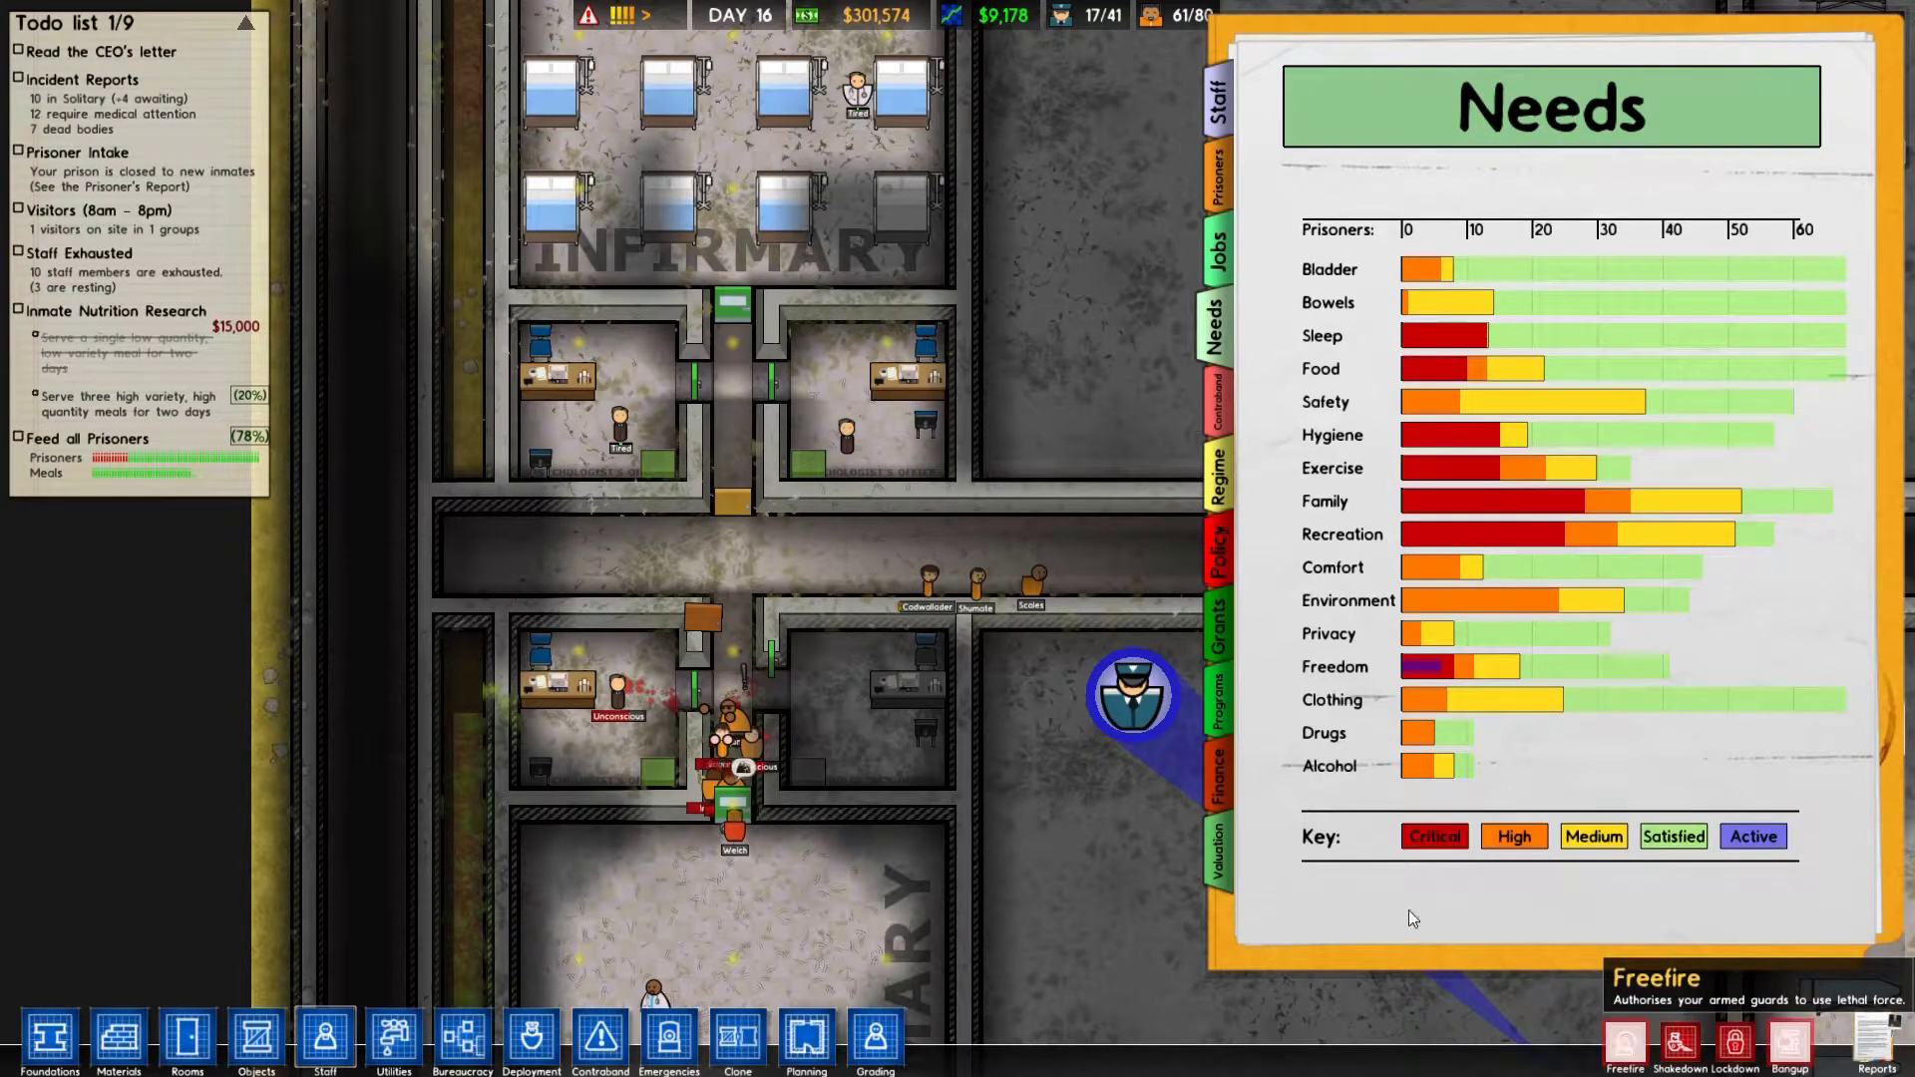
Dismiss the Needs report and look over the laundry, infirmary and rooms above the corridor.
left_click(1129, 672)
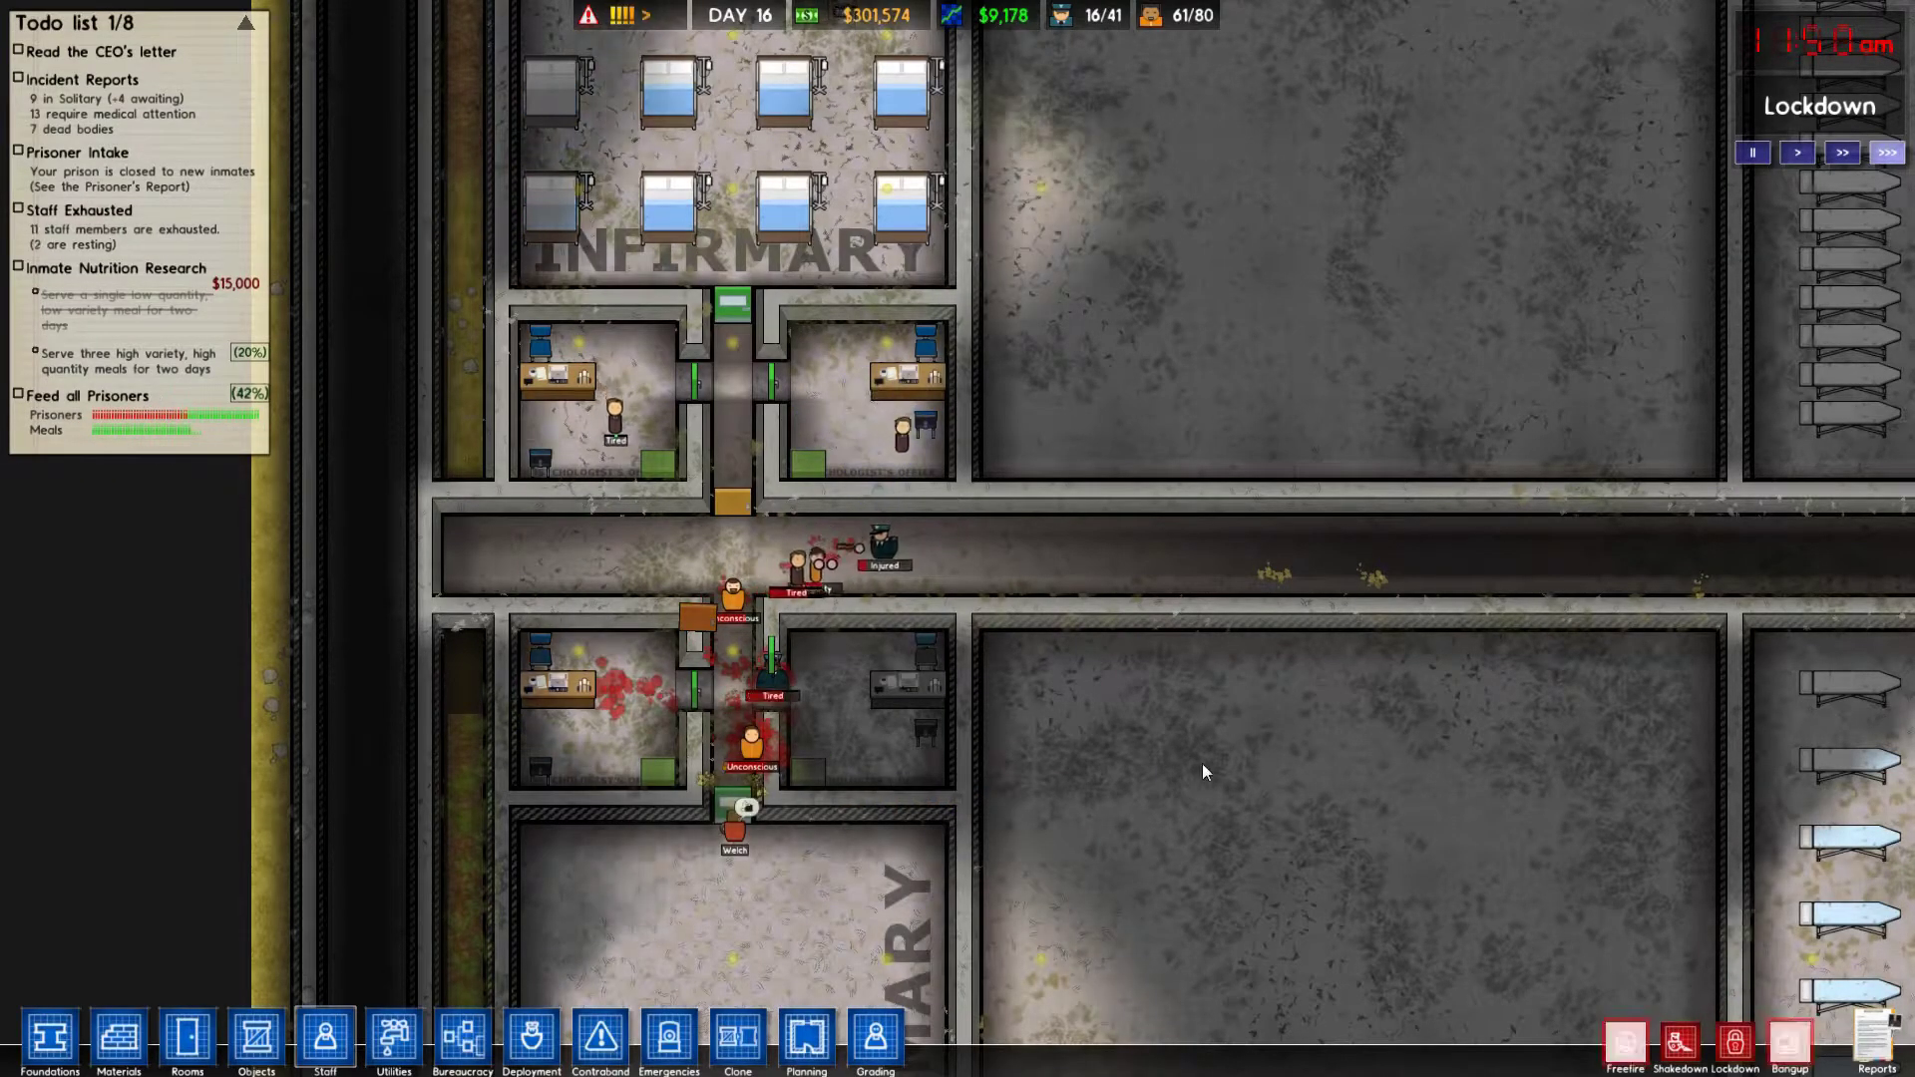
key("d")
scroll(1202, 763, "down", 5)
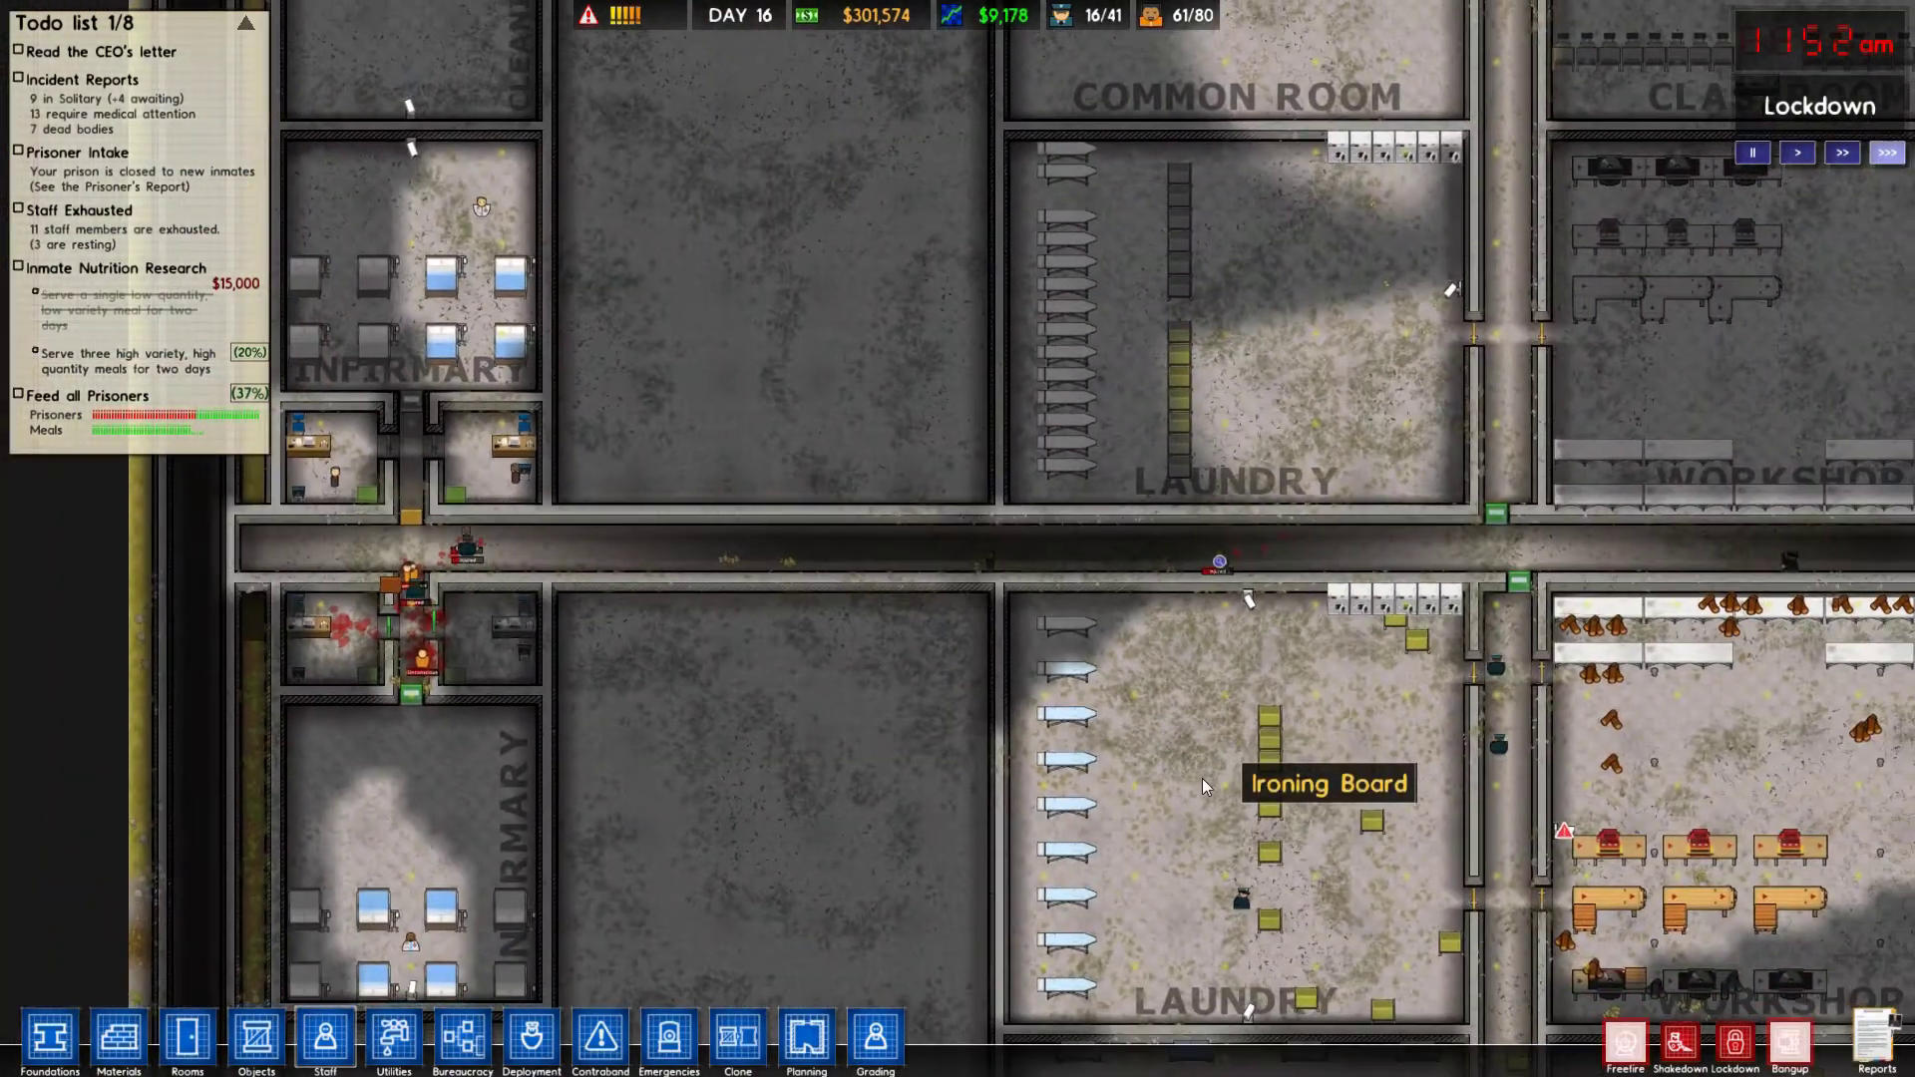
scroll(1243, 664, "up", 2)
scroll(1245, 665, "down", 3)
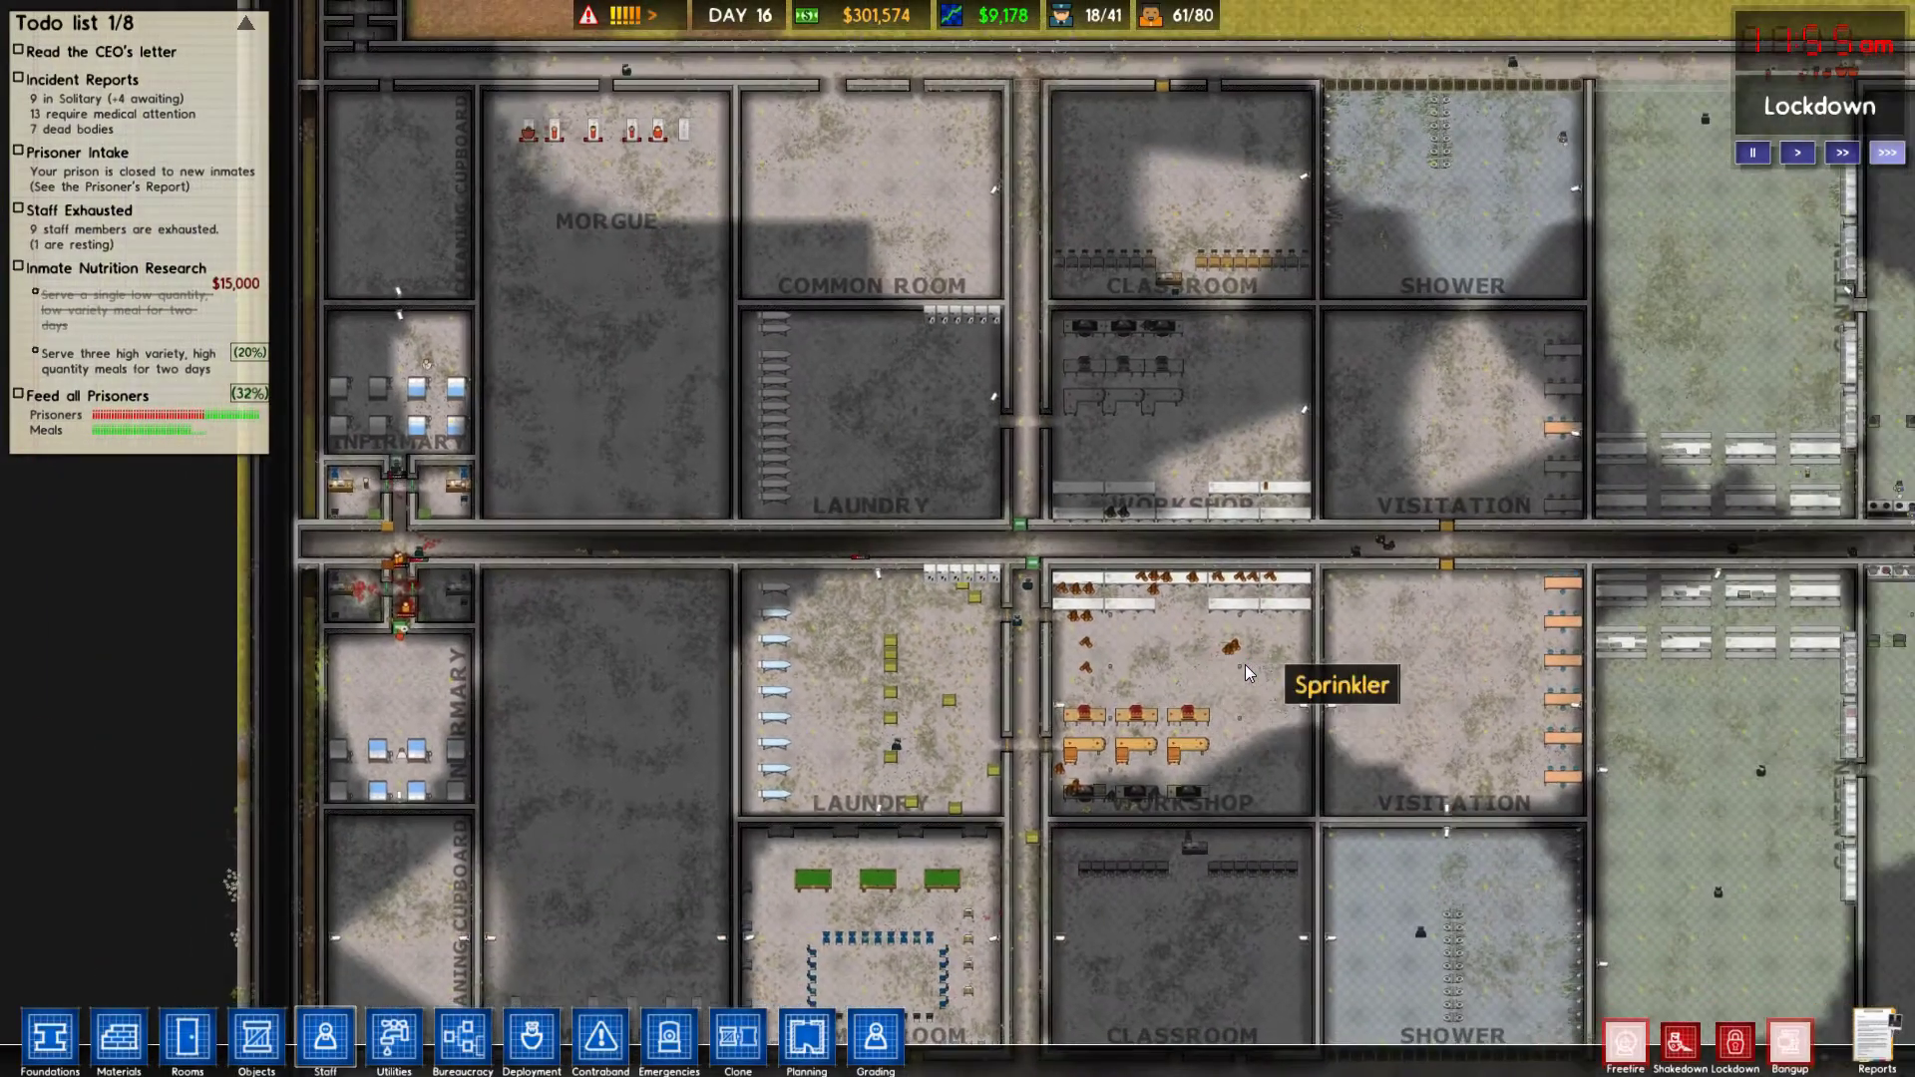
scroll(1318, 654, "up", 3)
scroll(1319, 655, "up", 2)
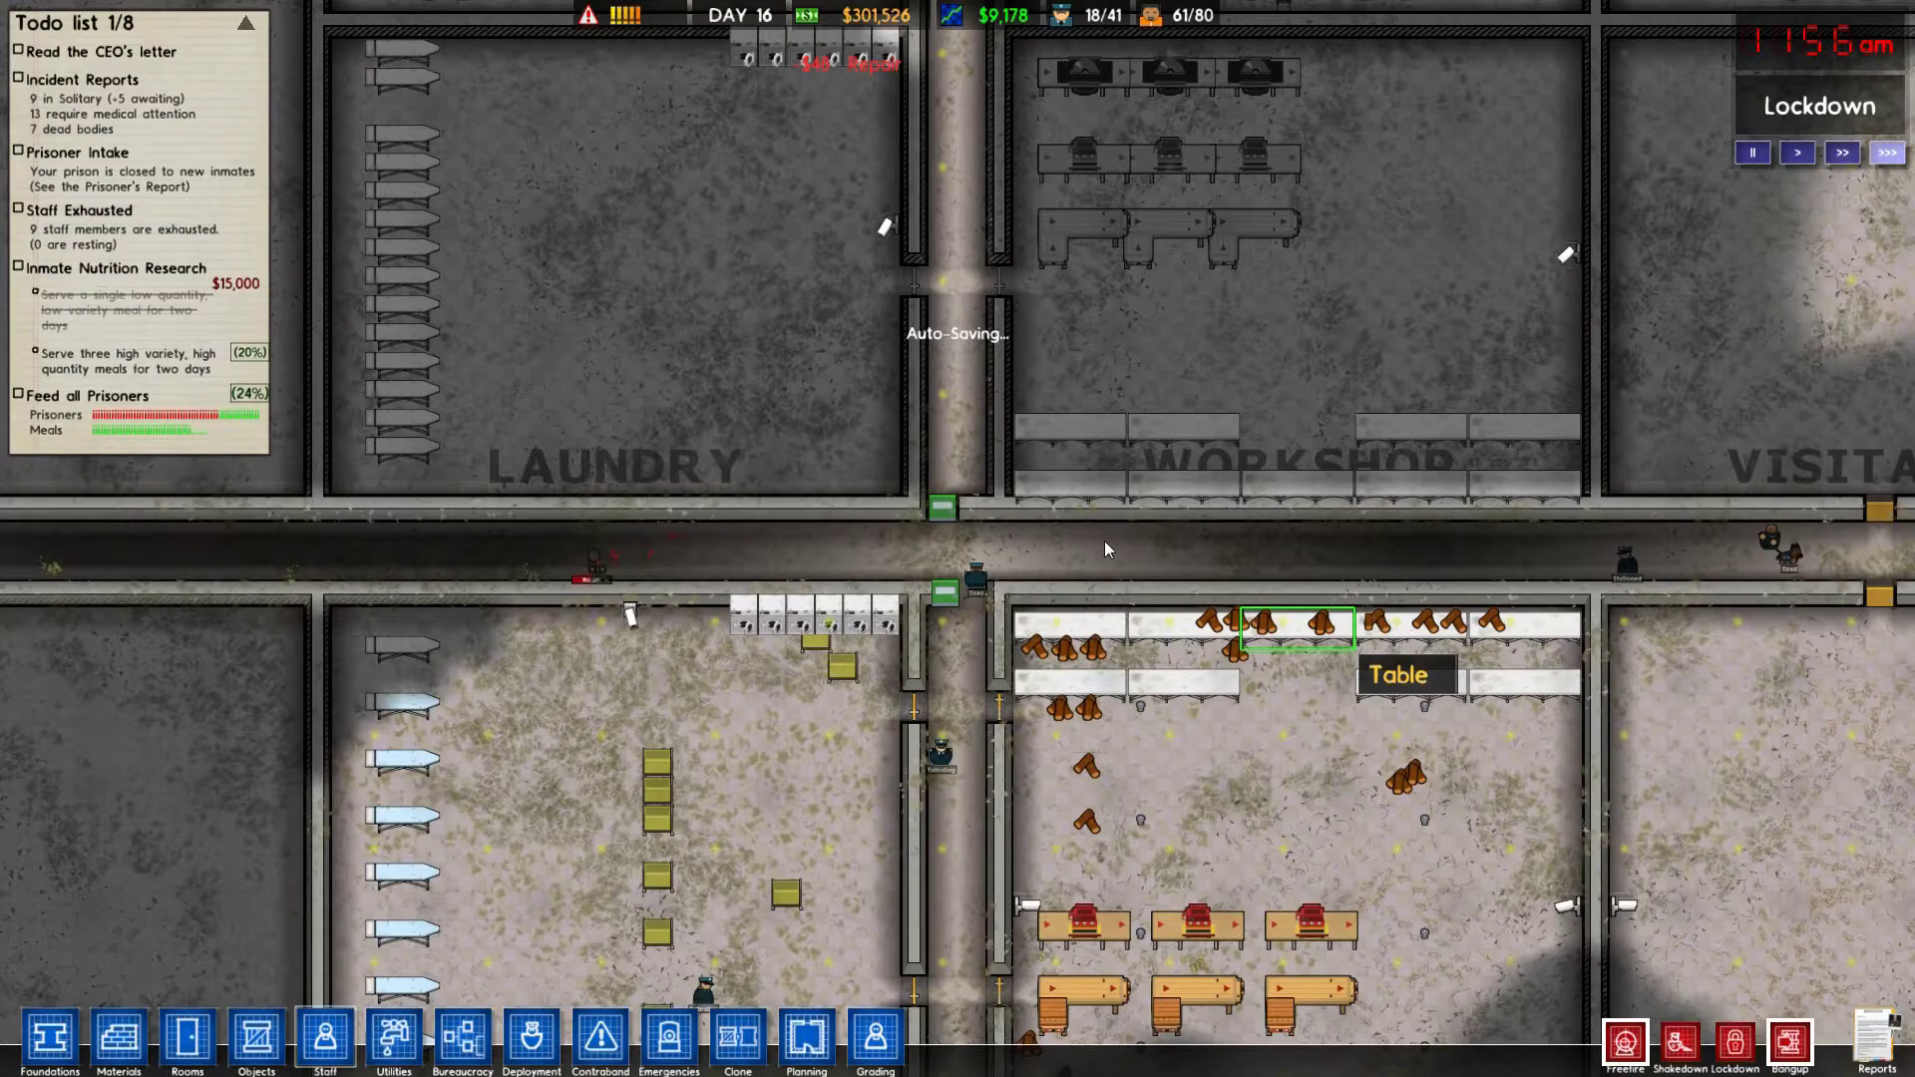
scroll(1105, 541, "up", 1)
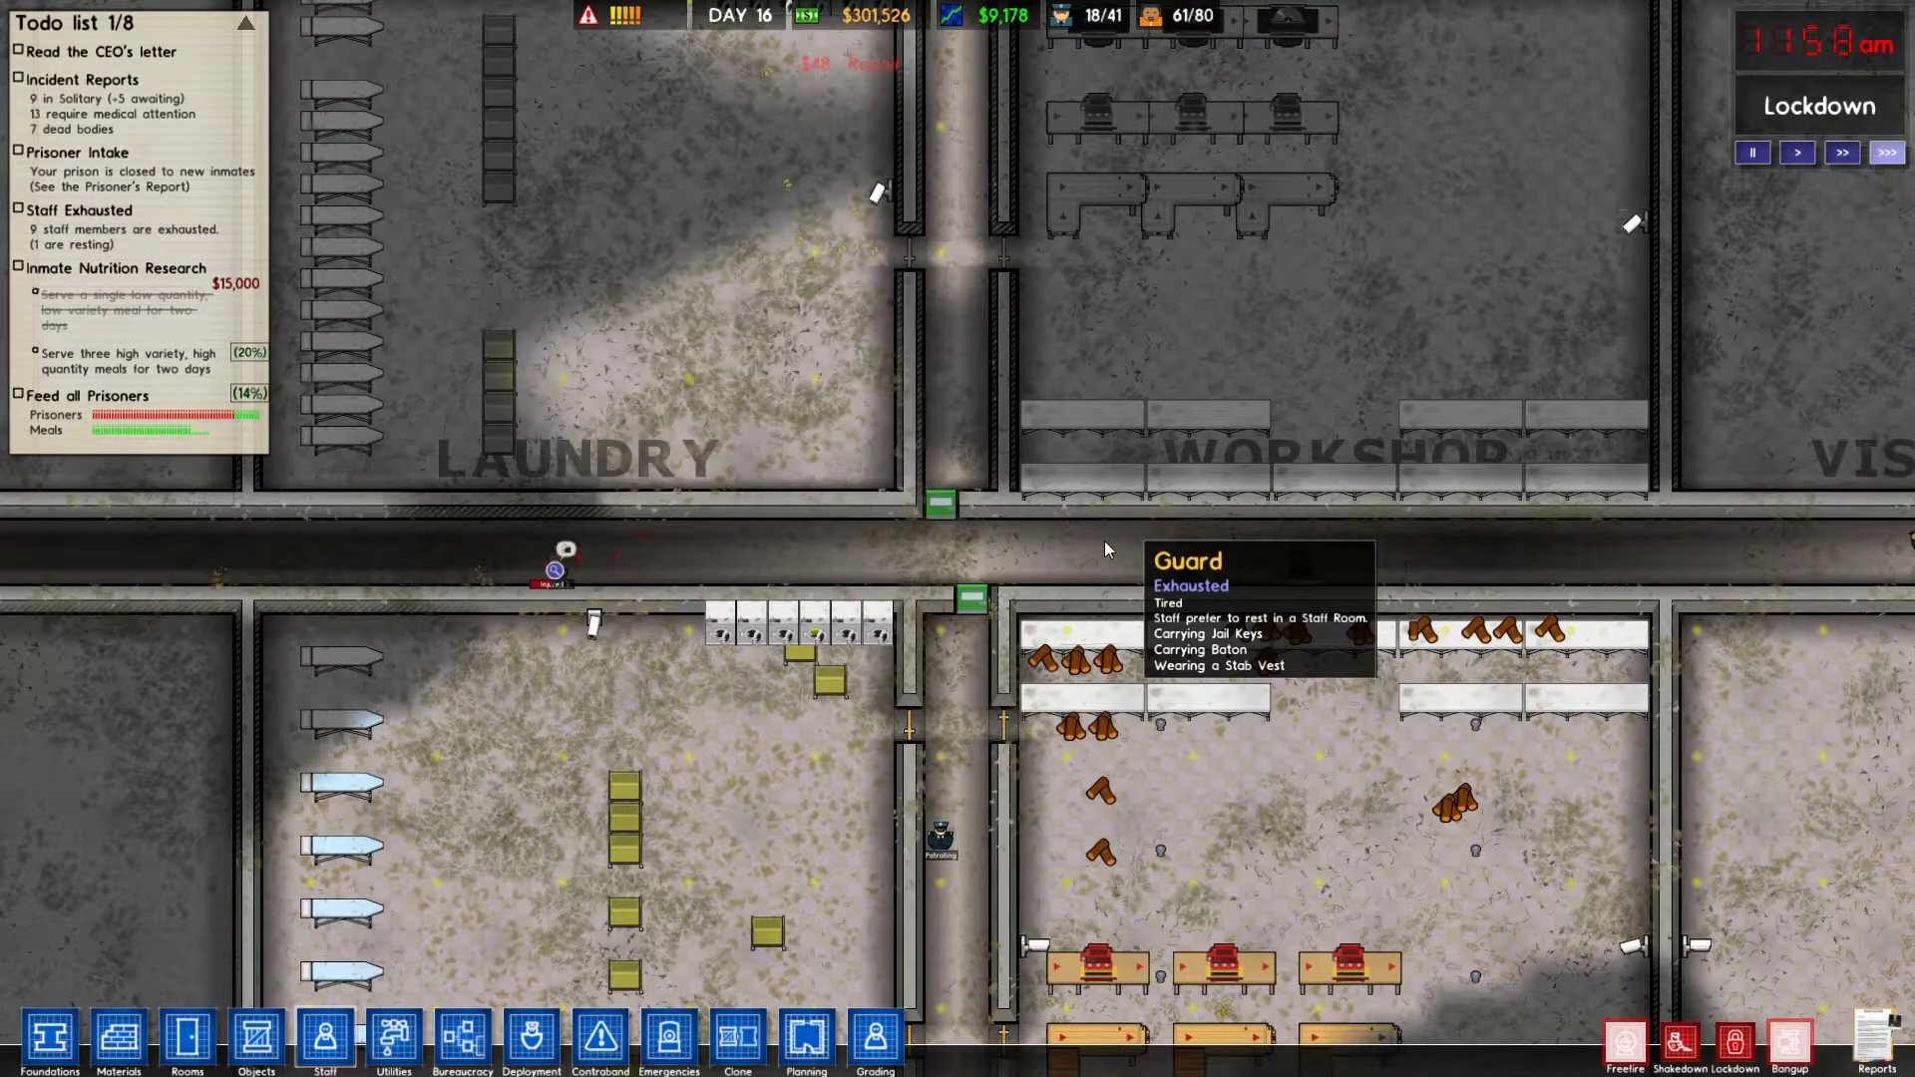
key("a")
scroll(1134, 571, "down", 3)
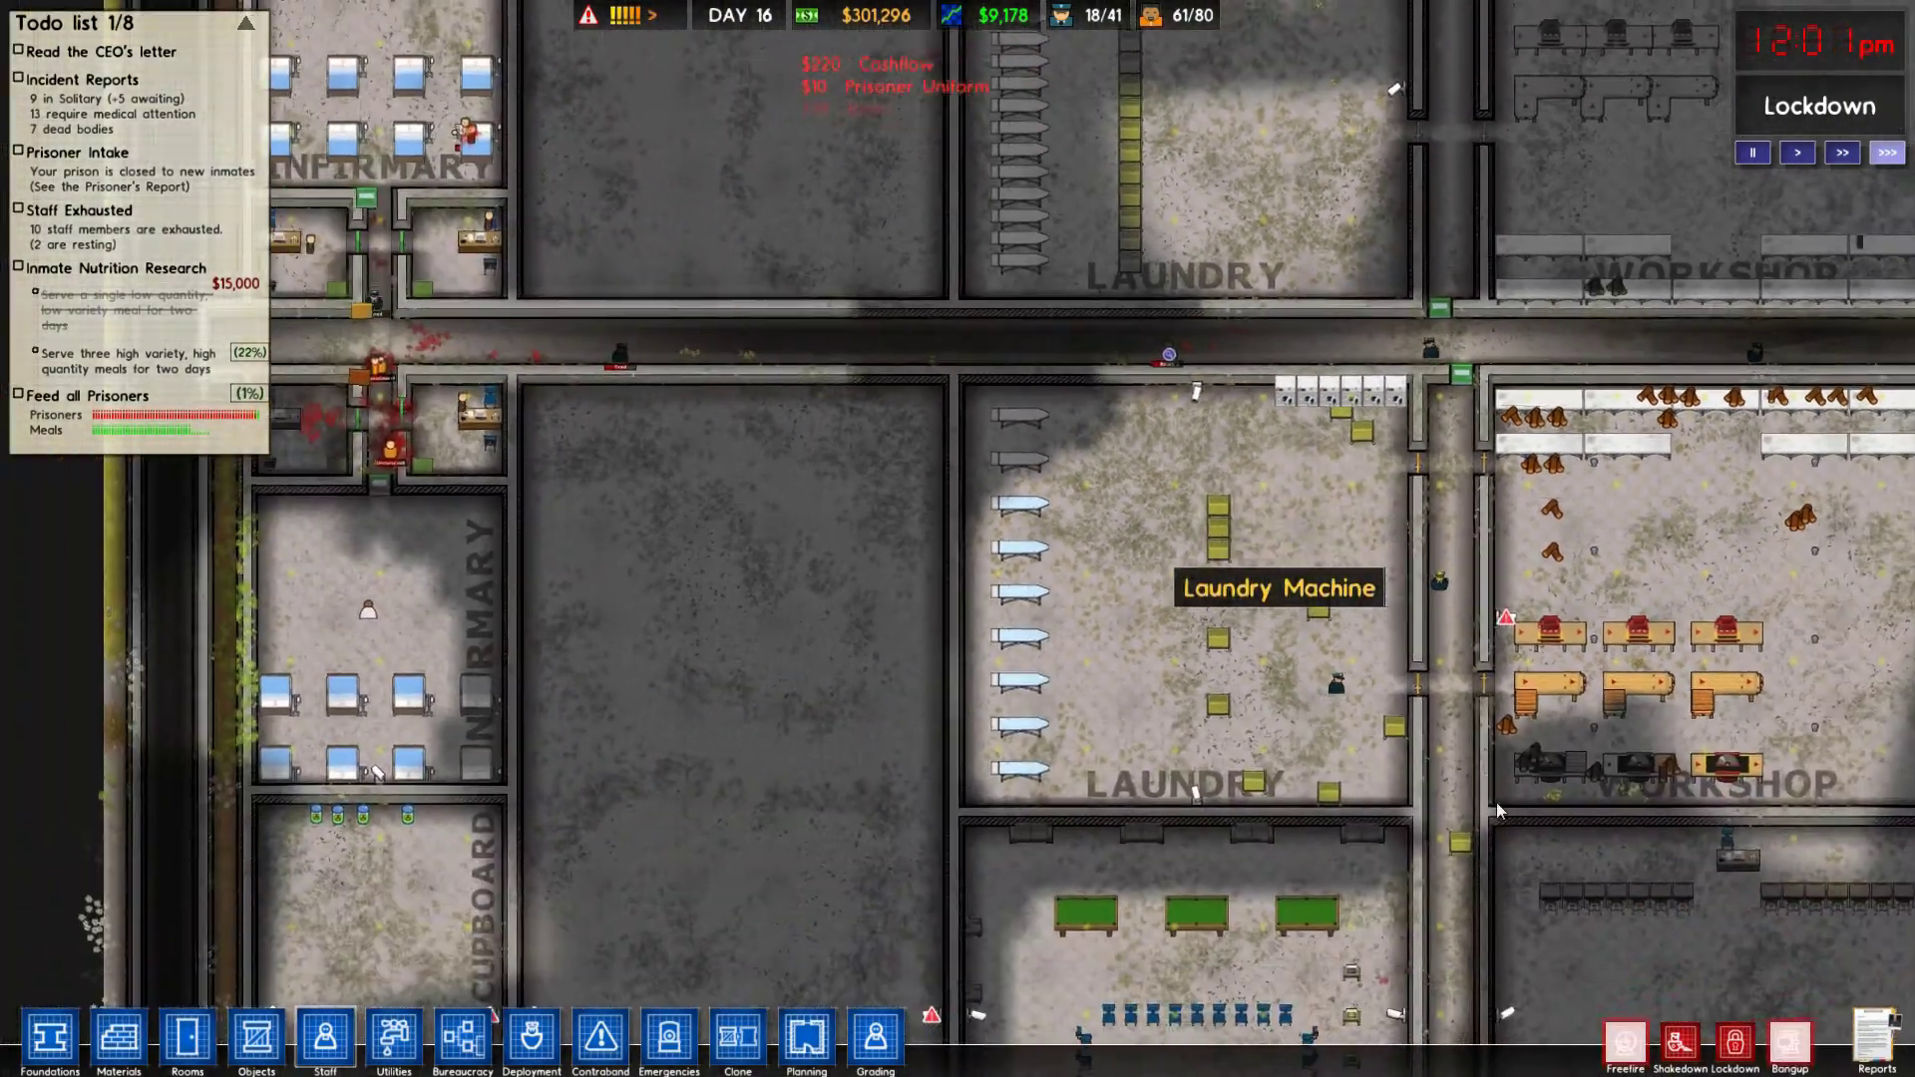
key("a")
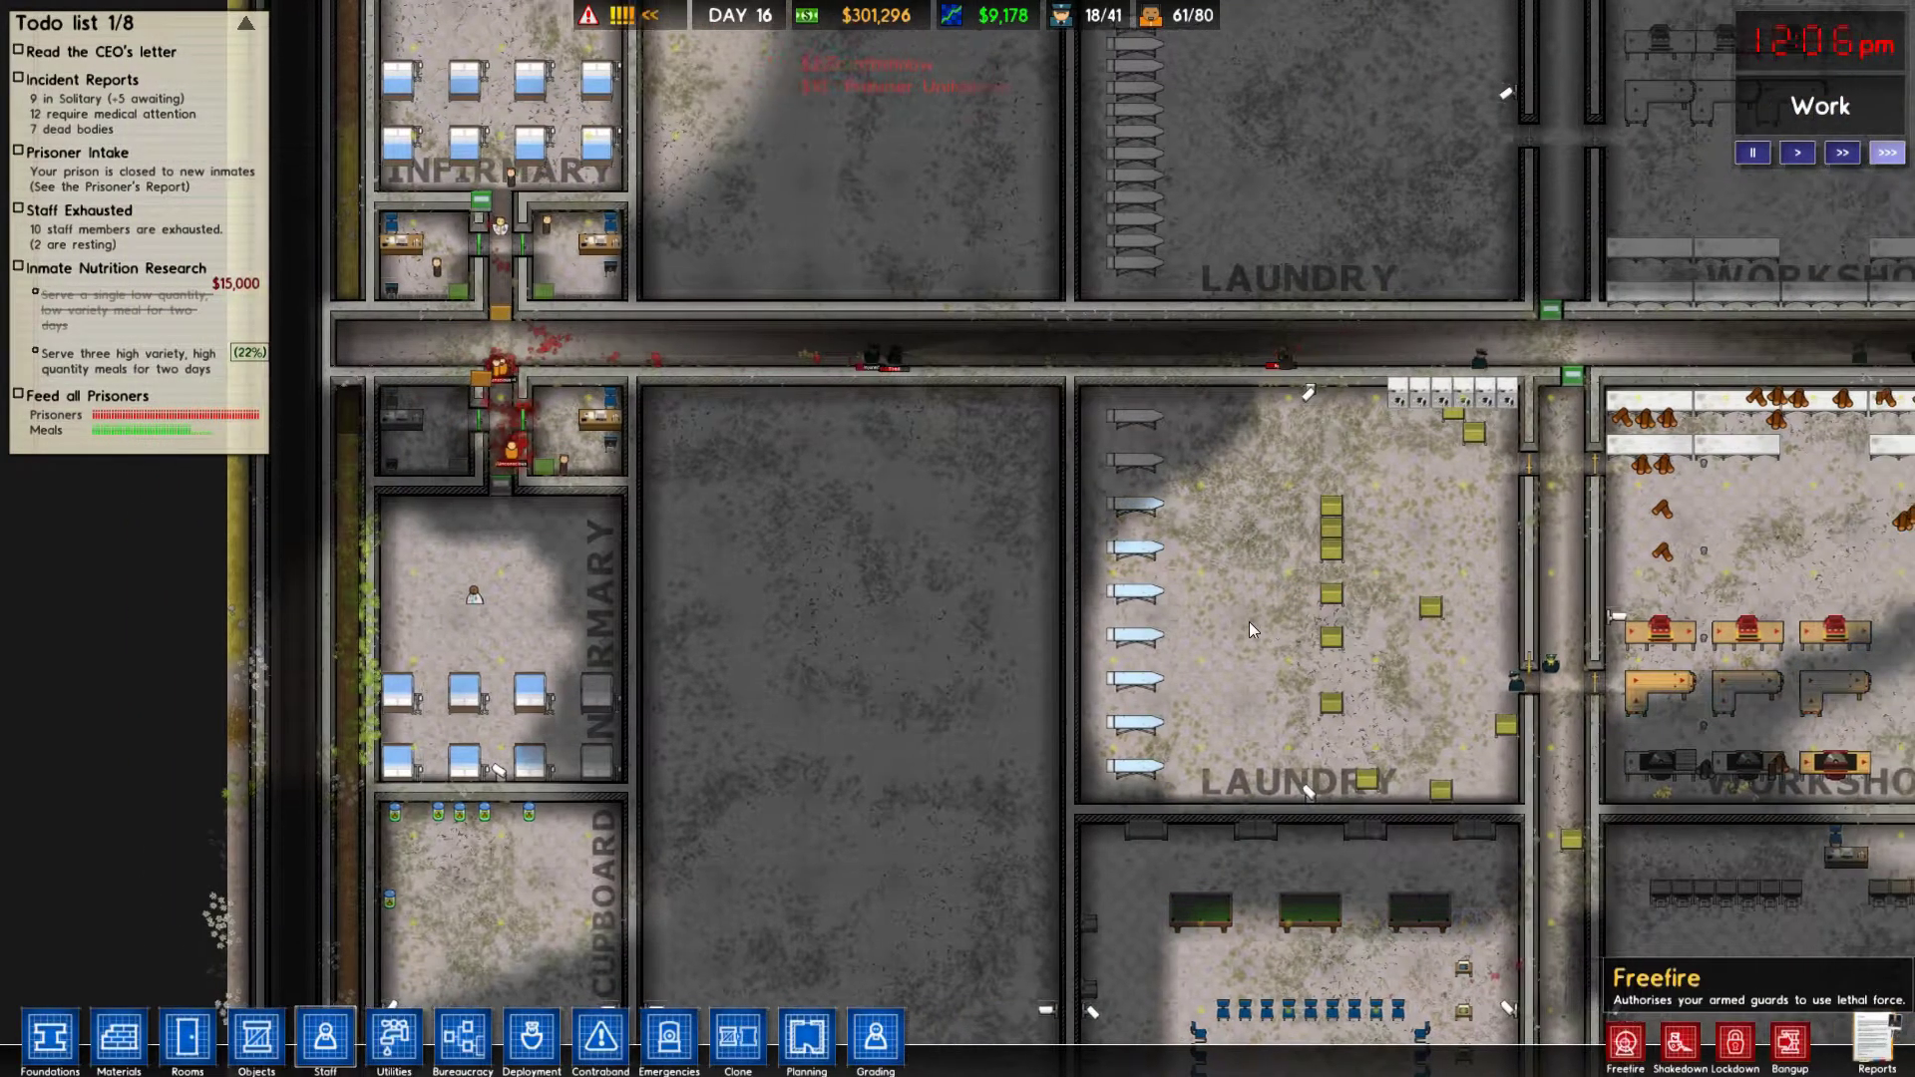
scroll(1250, 620, "down", 2)
key("w")
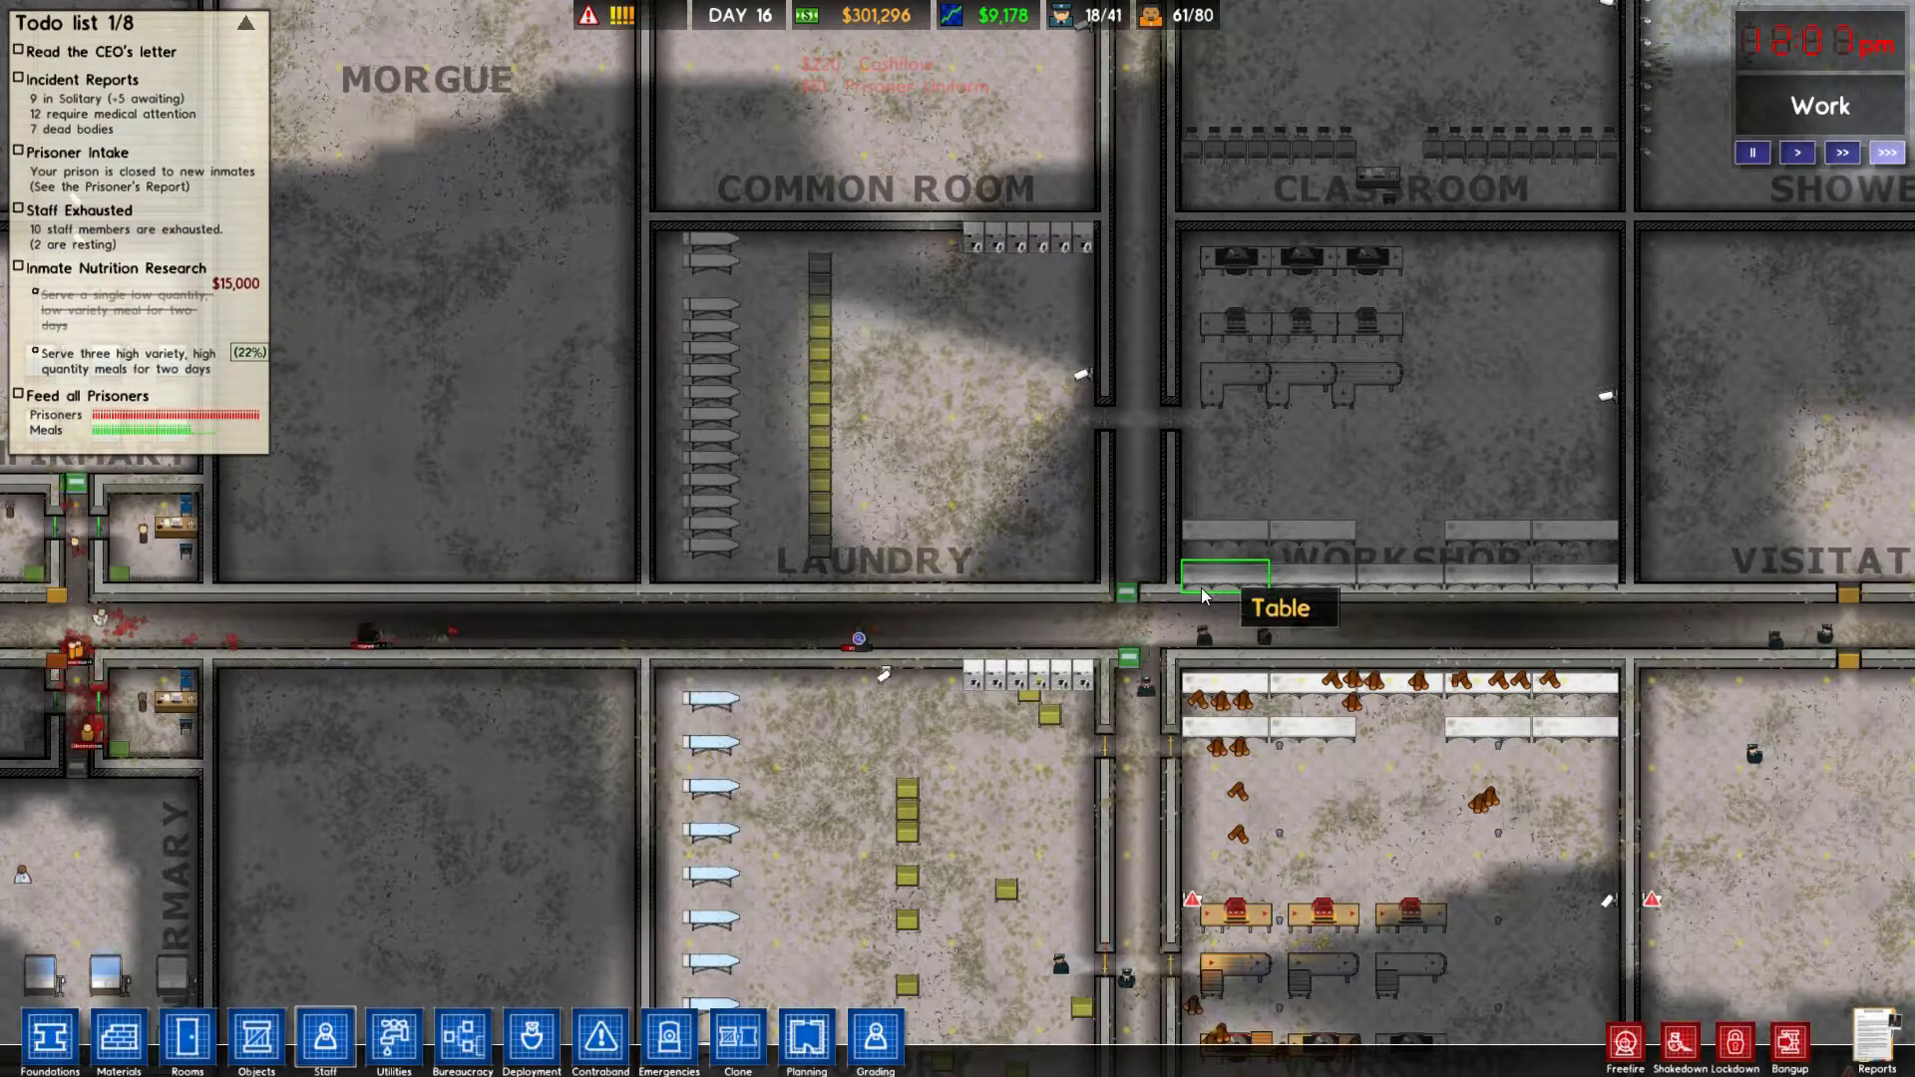
scroll(1202, 588, "down", 4)
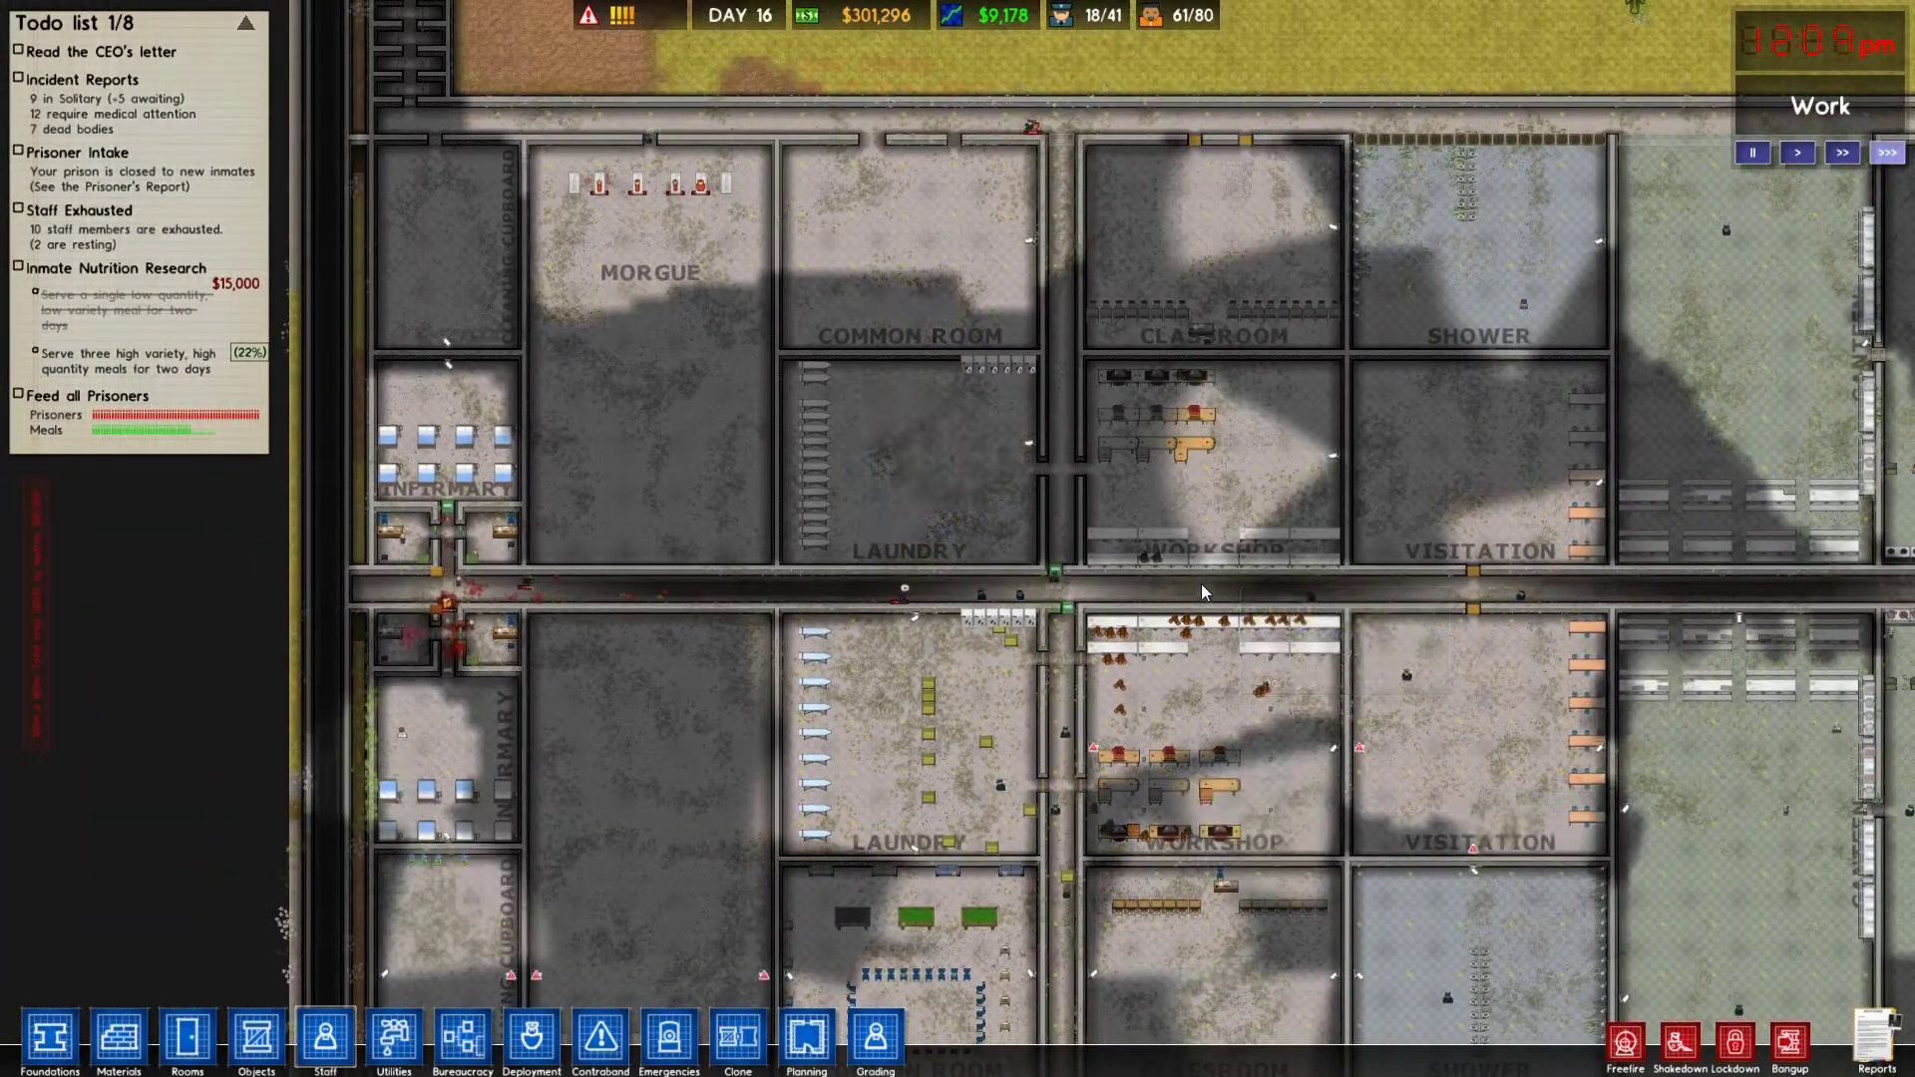
key("d")
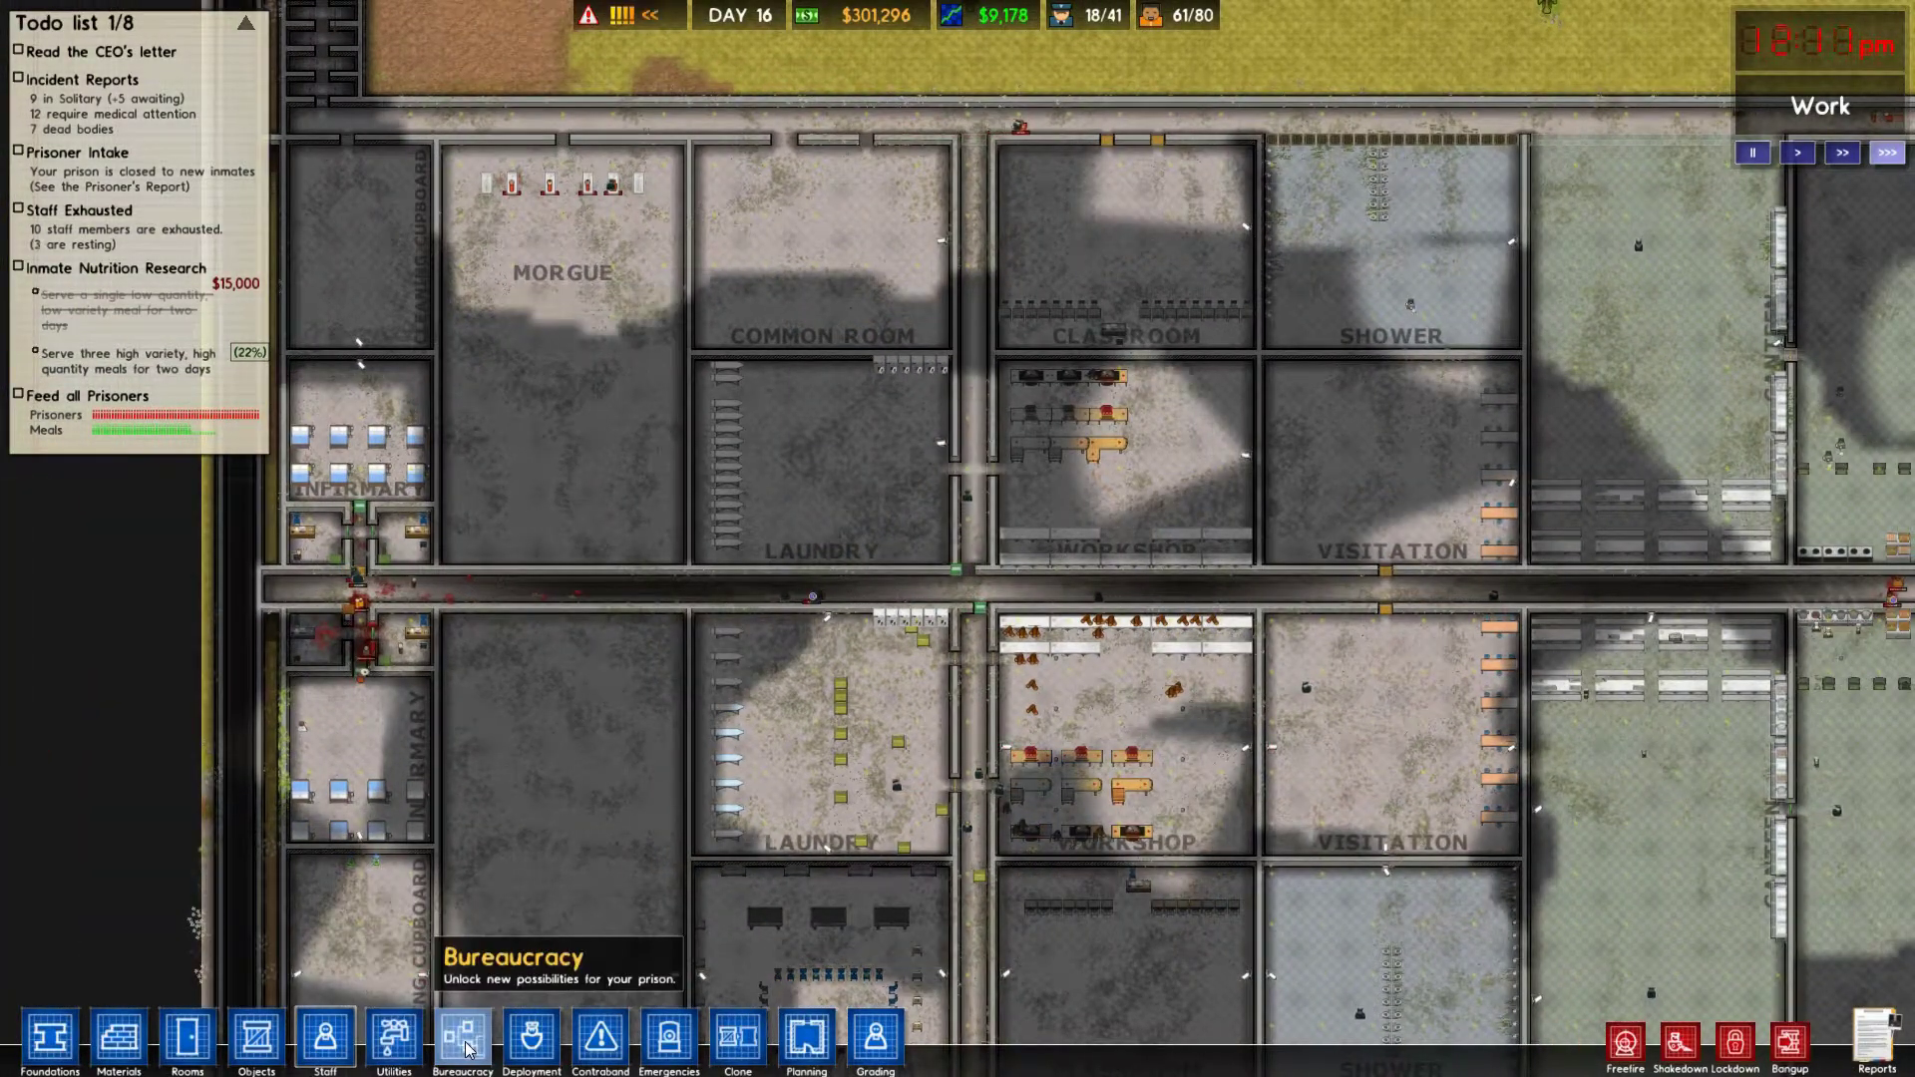
left_click(533, 1032)
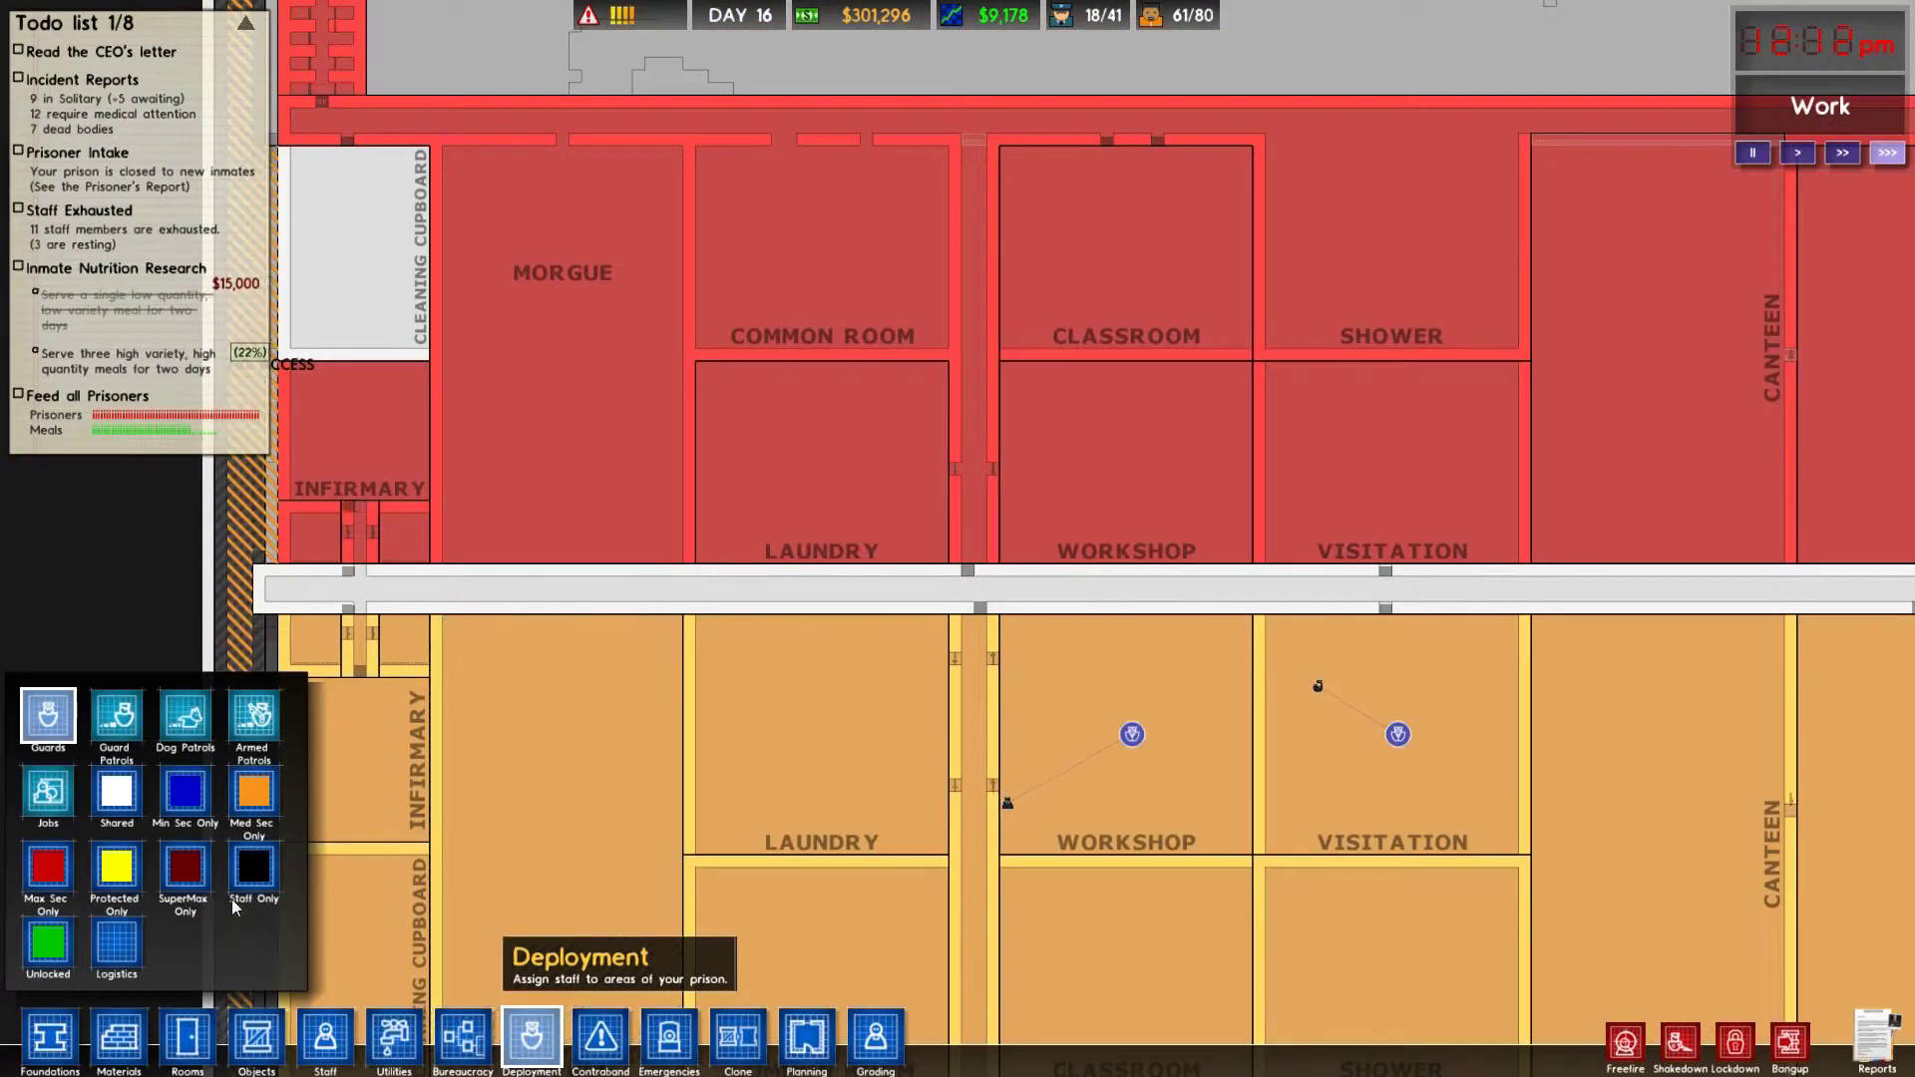
left_click(252, 719)
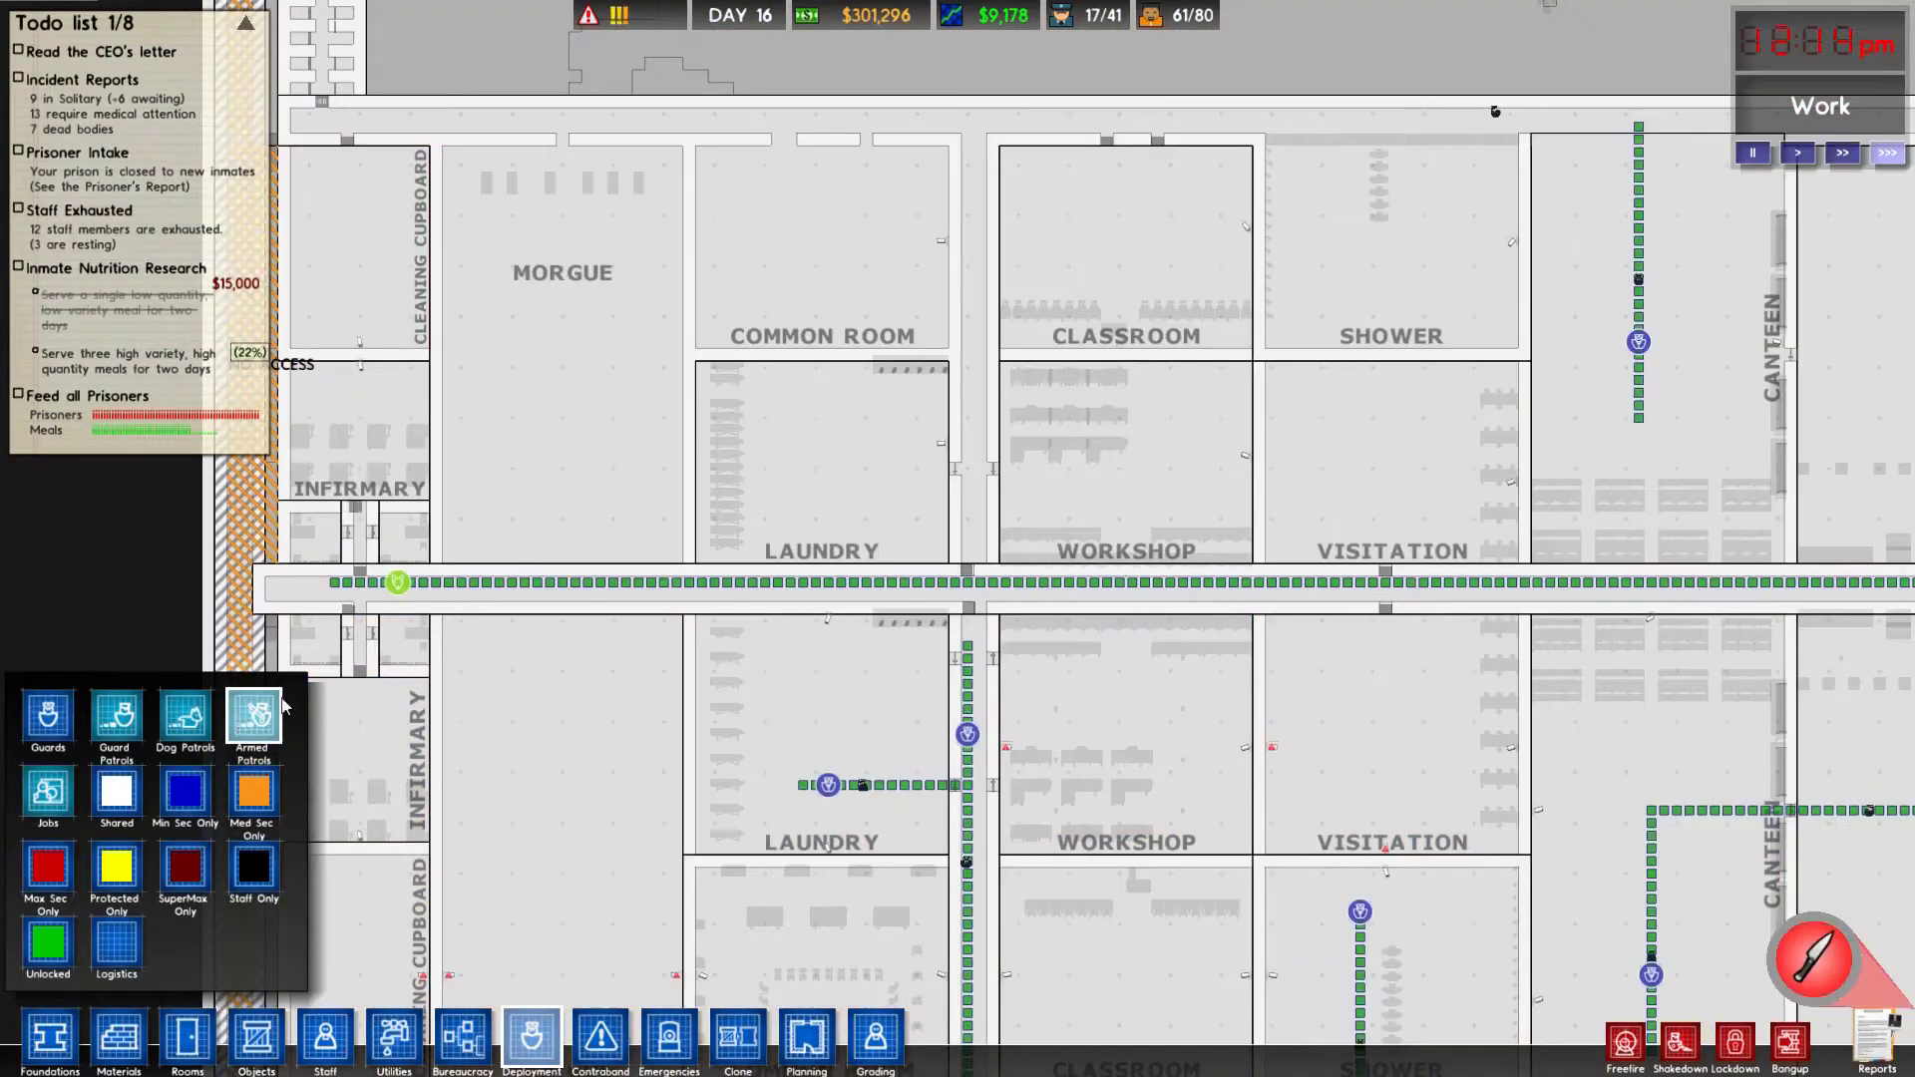
key("a")
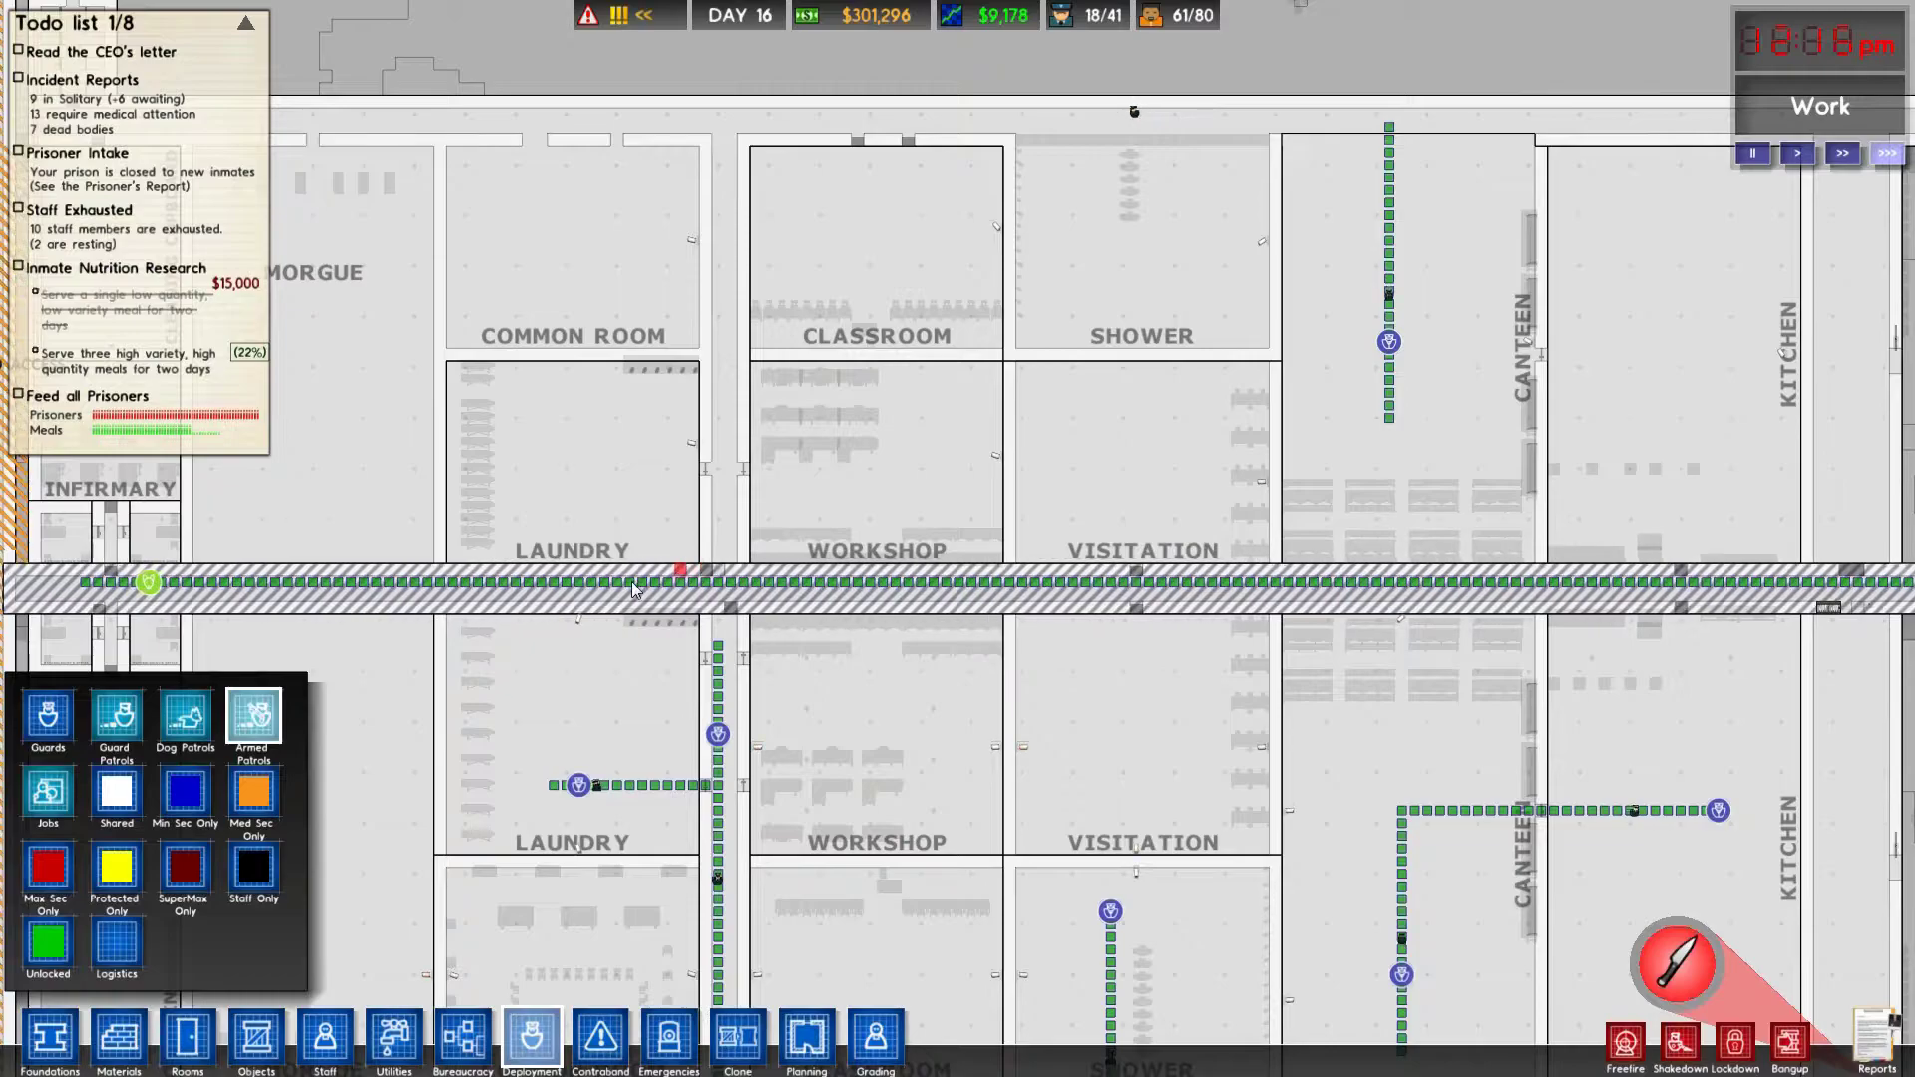
key("d")
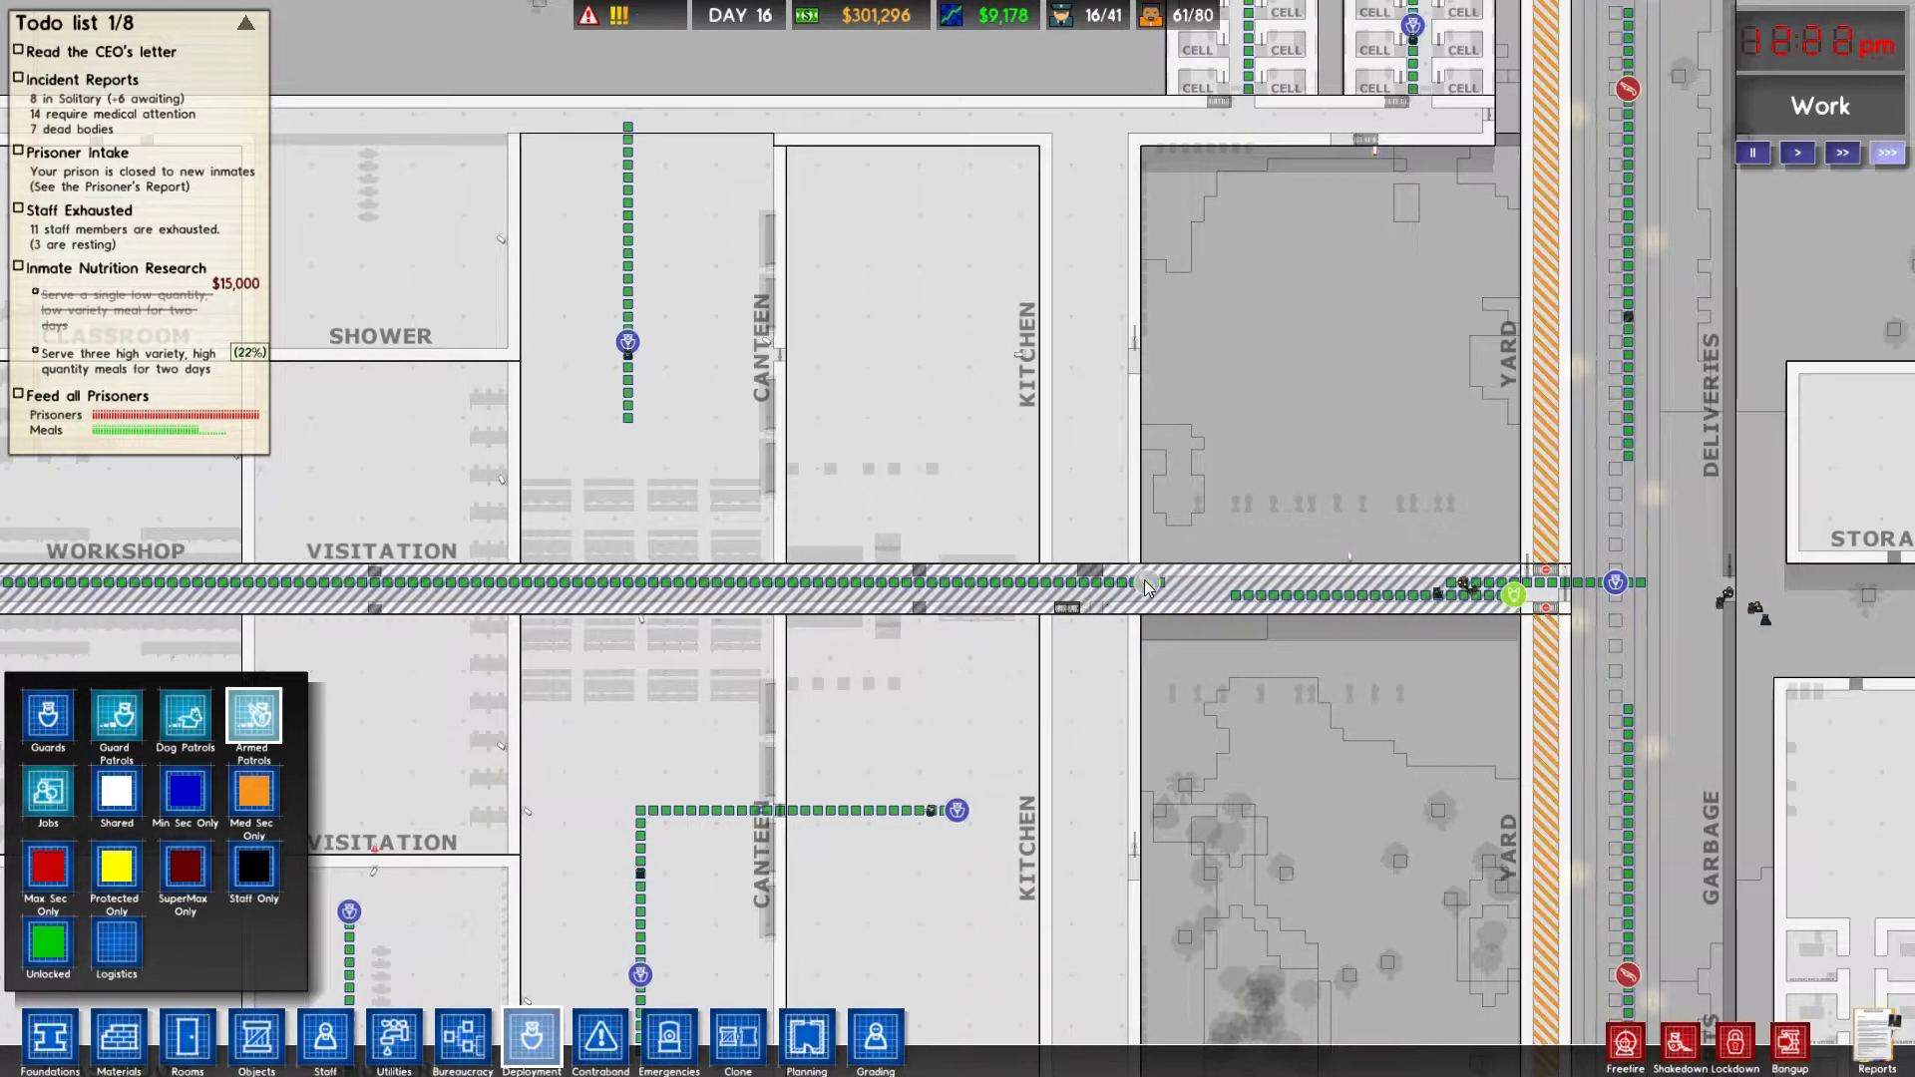
left_click_drag(1144, 579, 1147, 511)
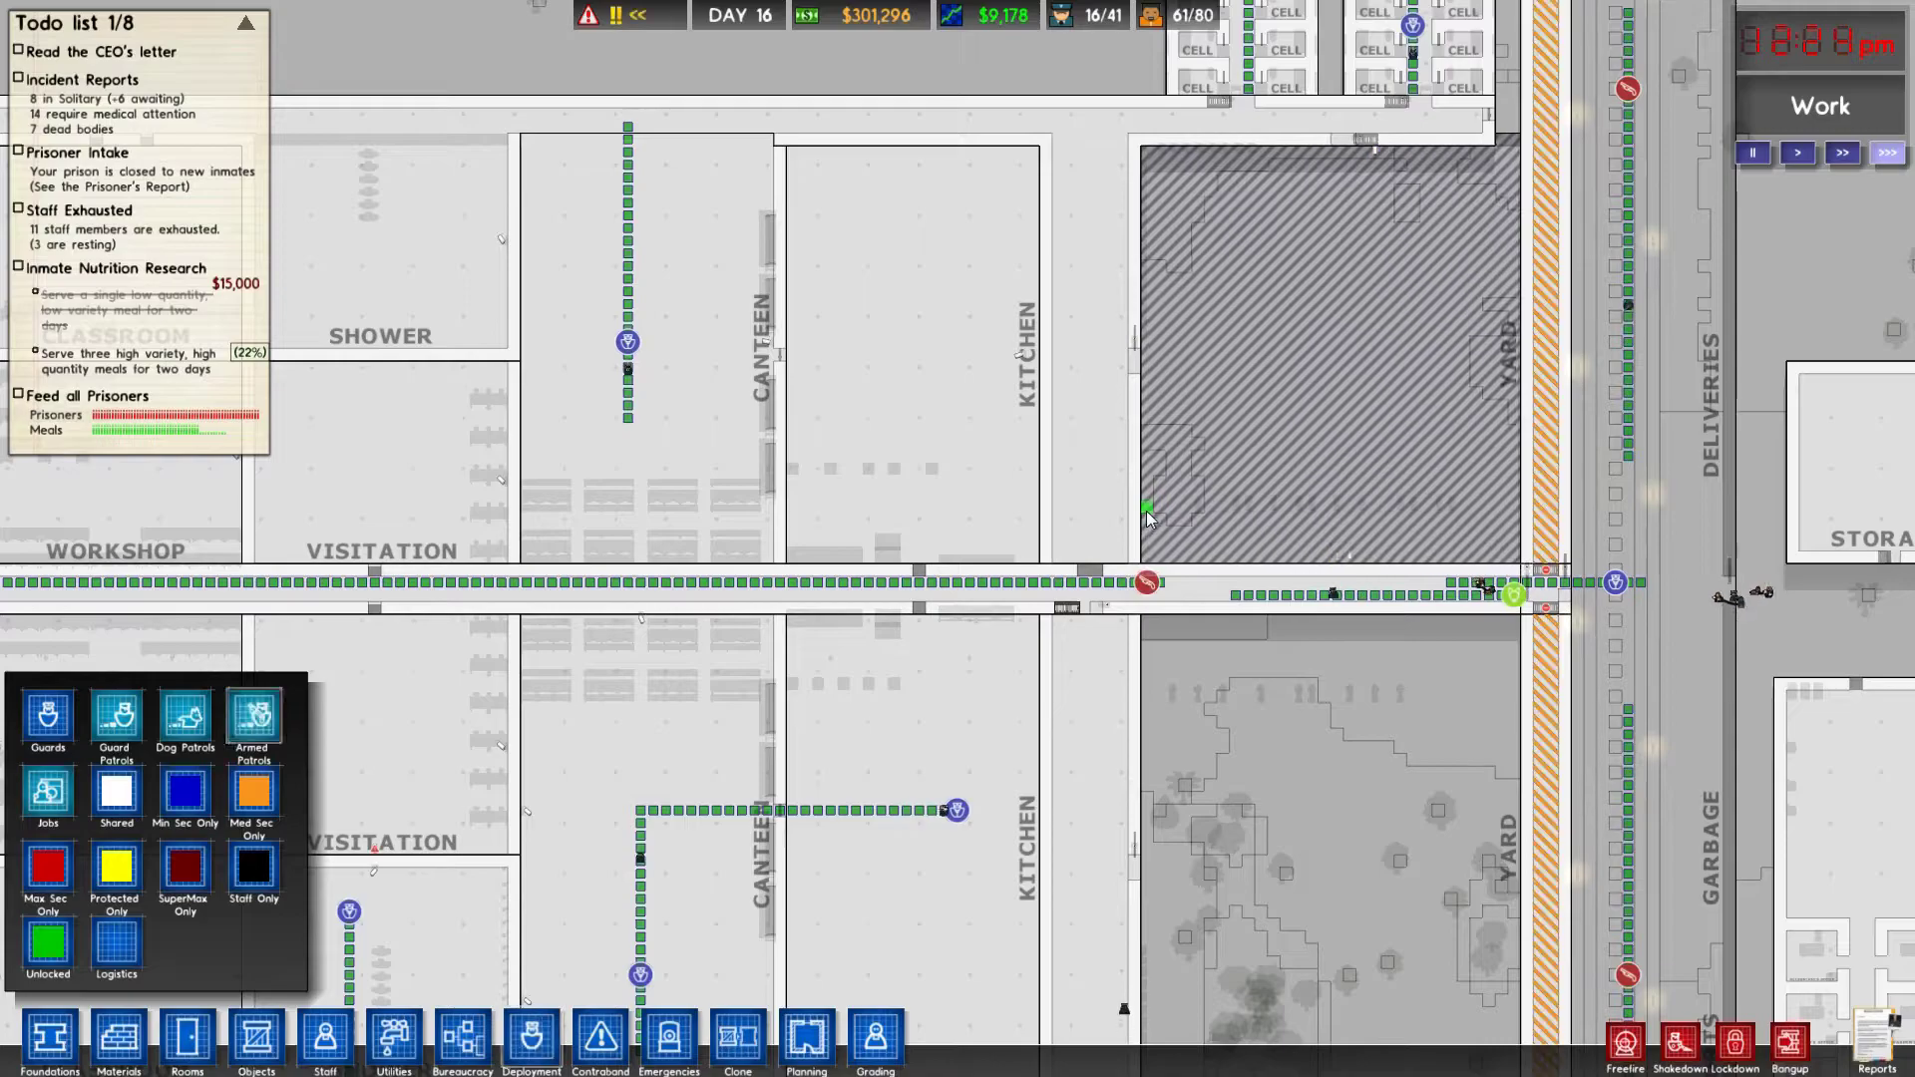
key("Escape")
scroll(1147, 385, "up", 5)
scroll(1148, 385, "up", 3)
scroll(1170, 354, "up", 1)
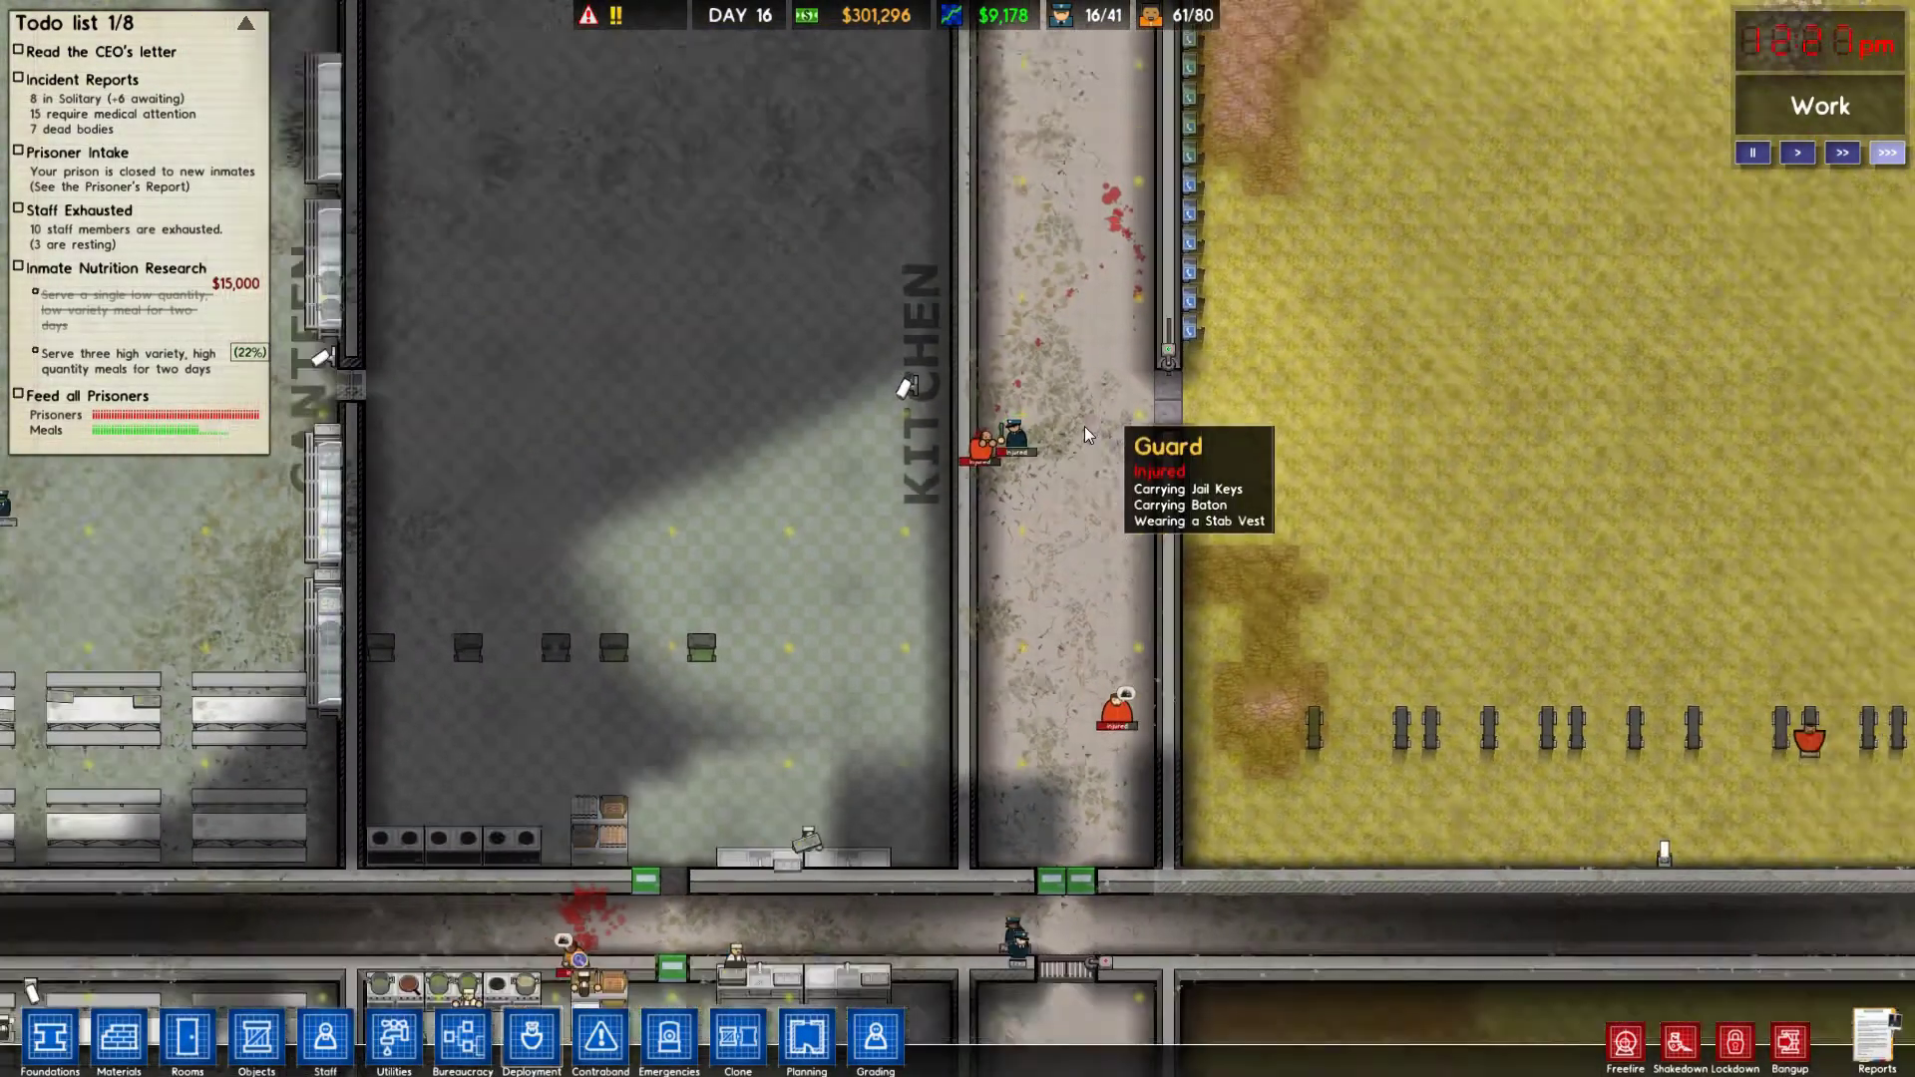
scroll(1085, 427, "down", 5)
key("s")
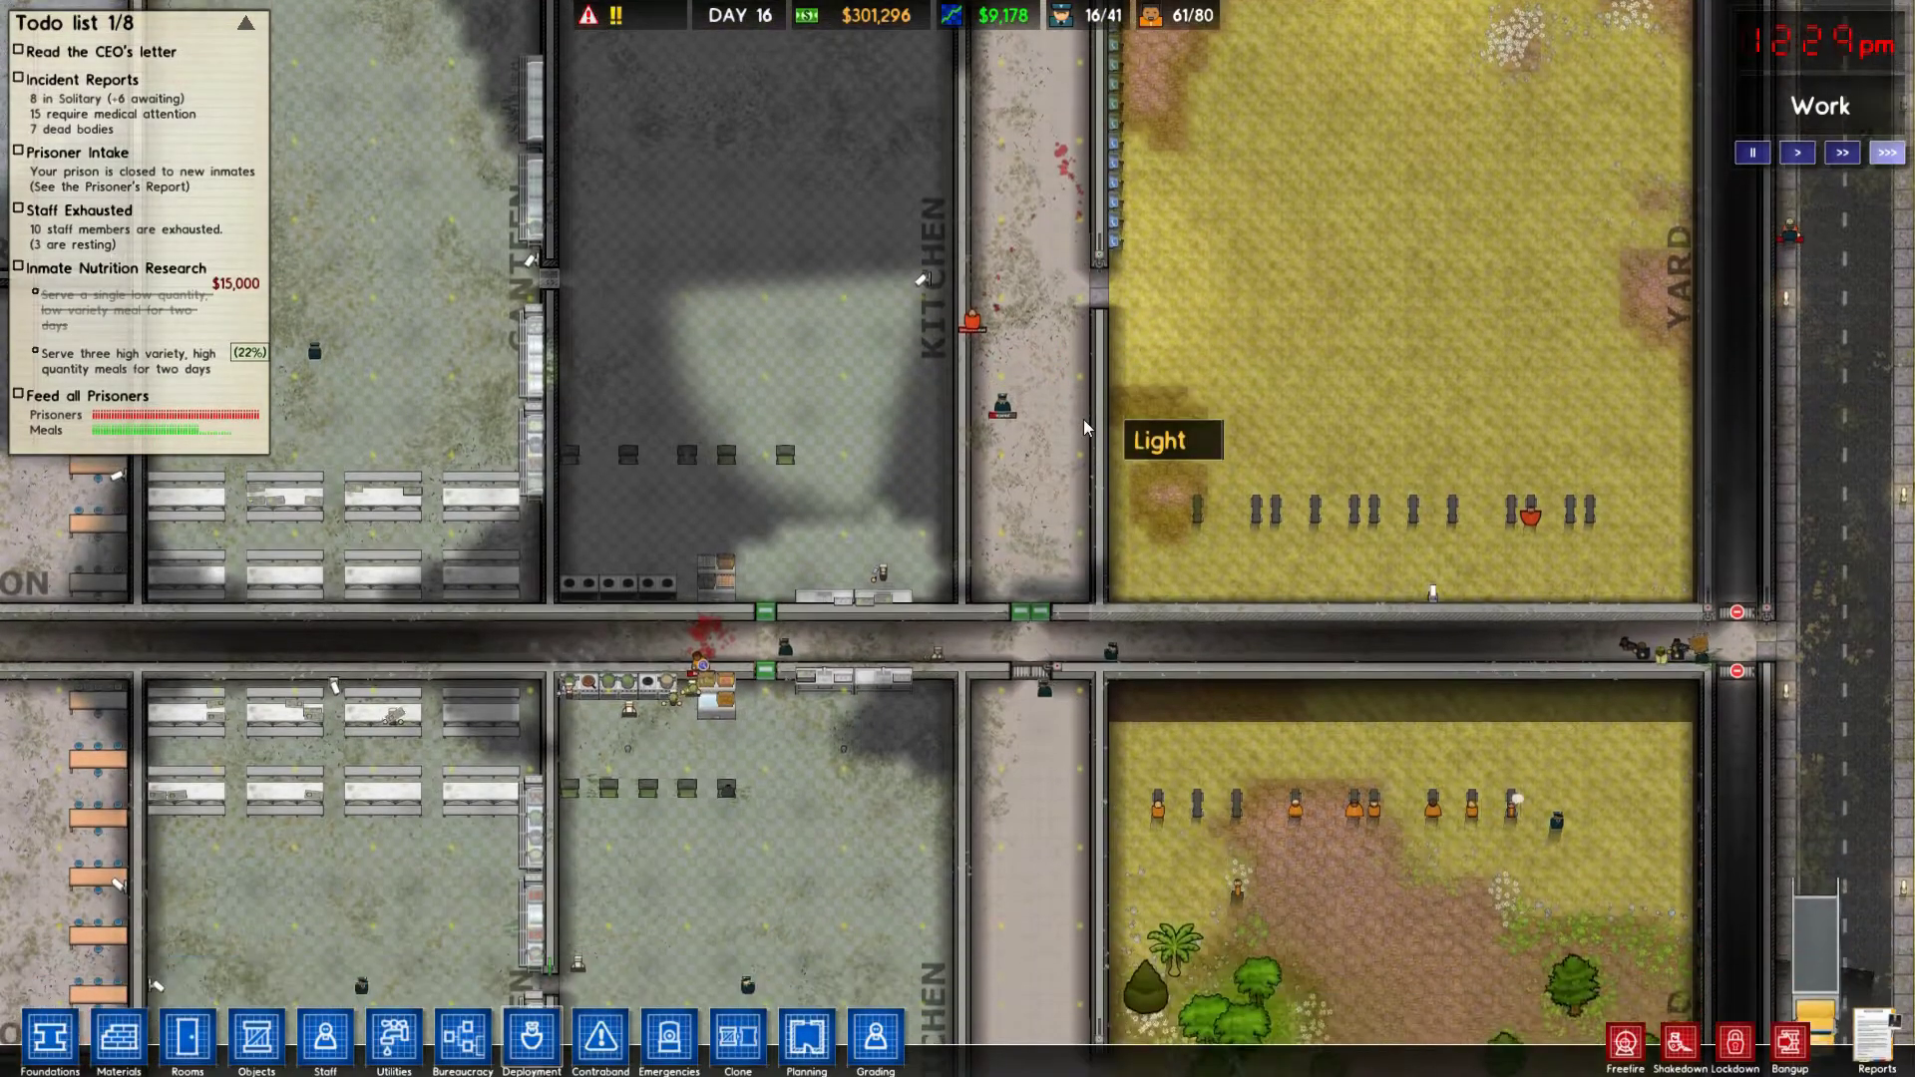
key("s")
key("w")
key("w")
key("w")
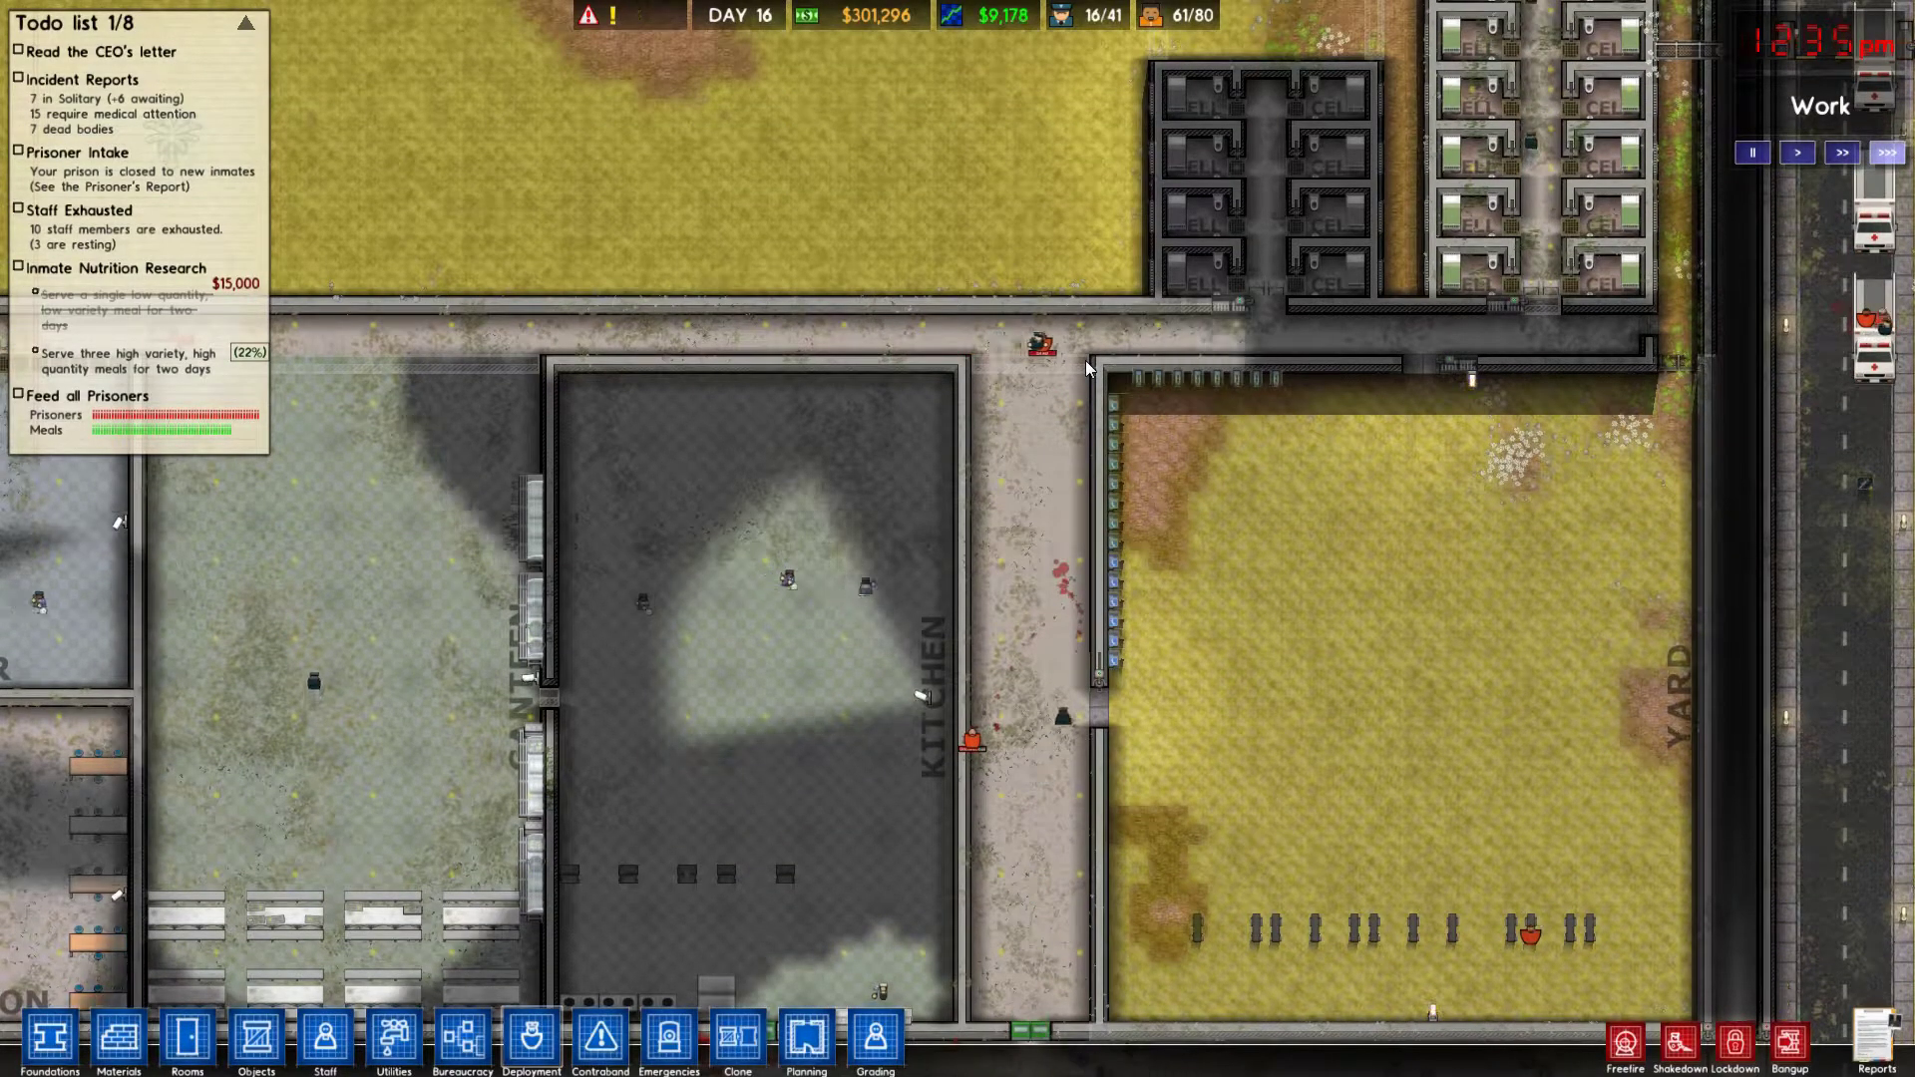
key("a")
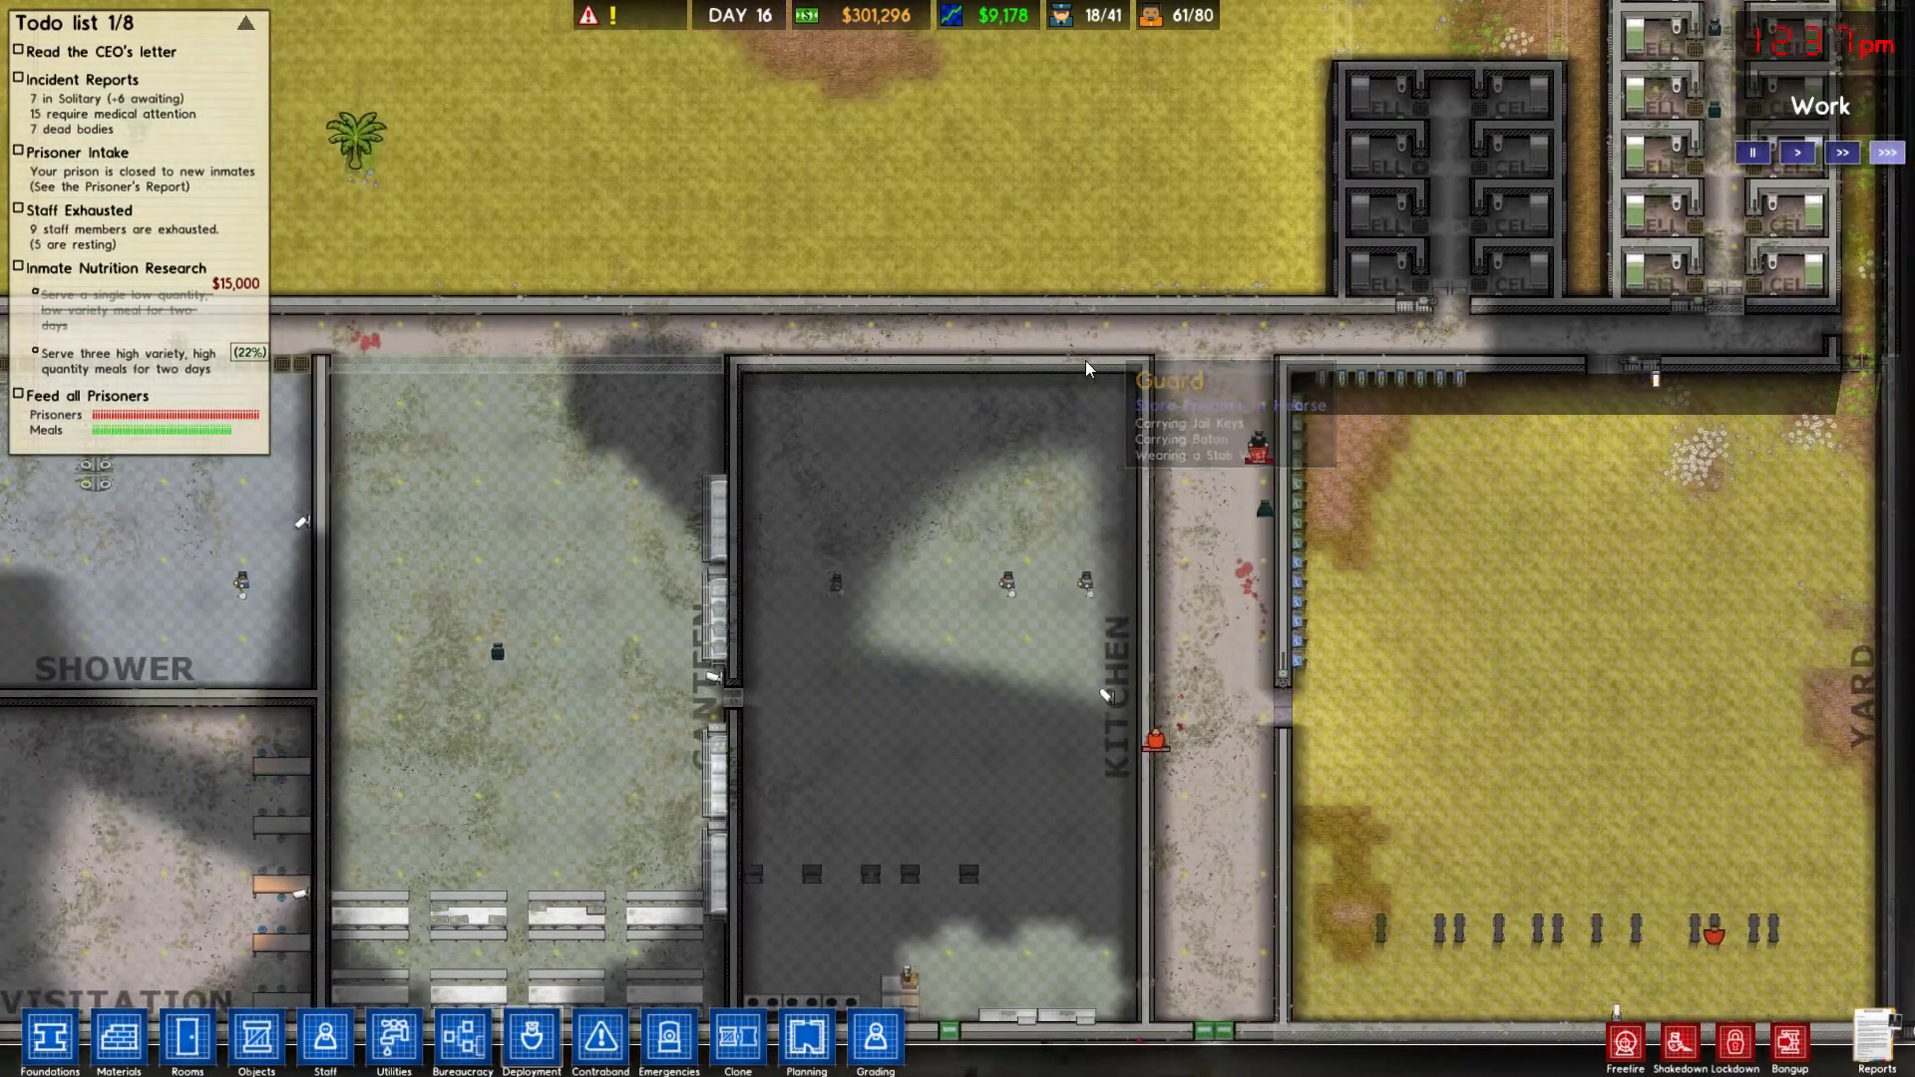
key("a")
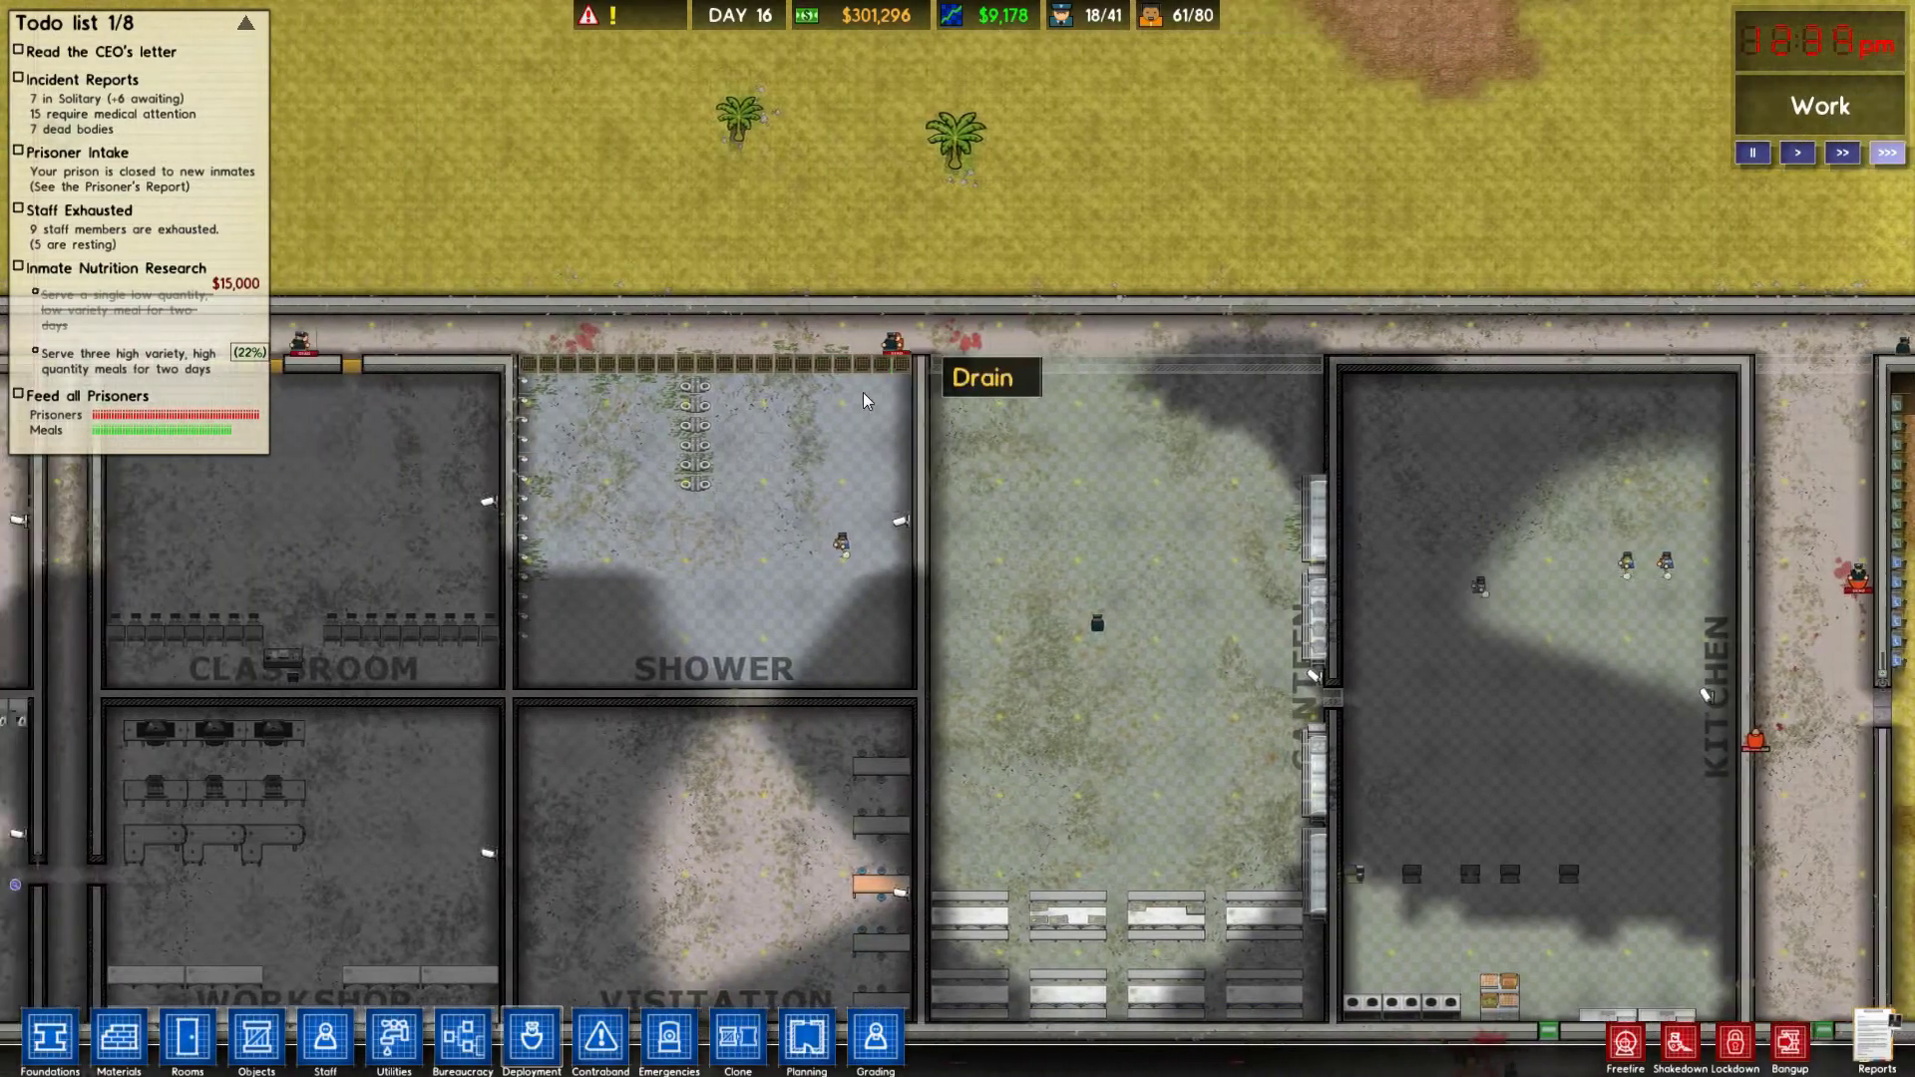
scroll(837, 419, "down", 3)
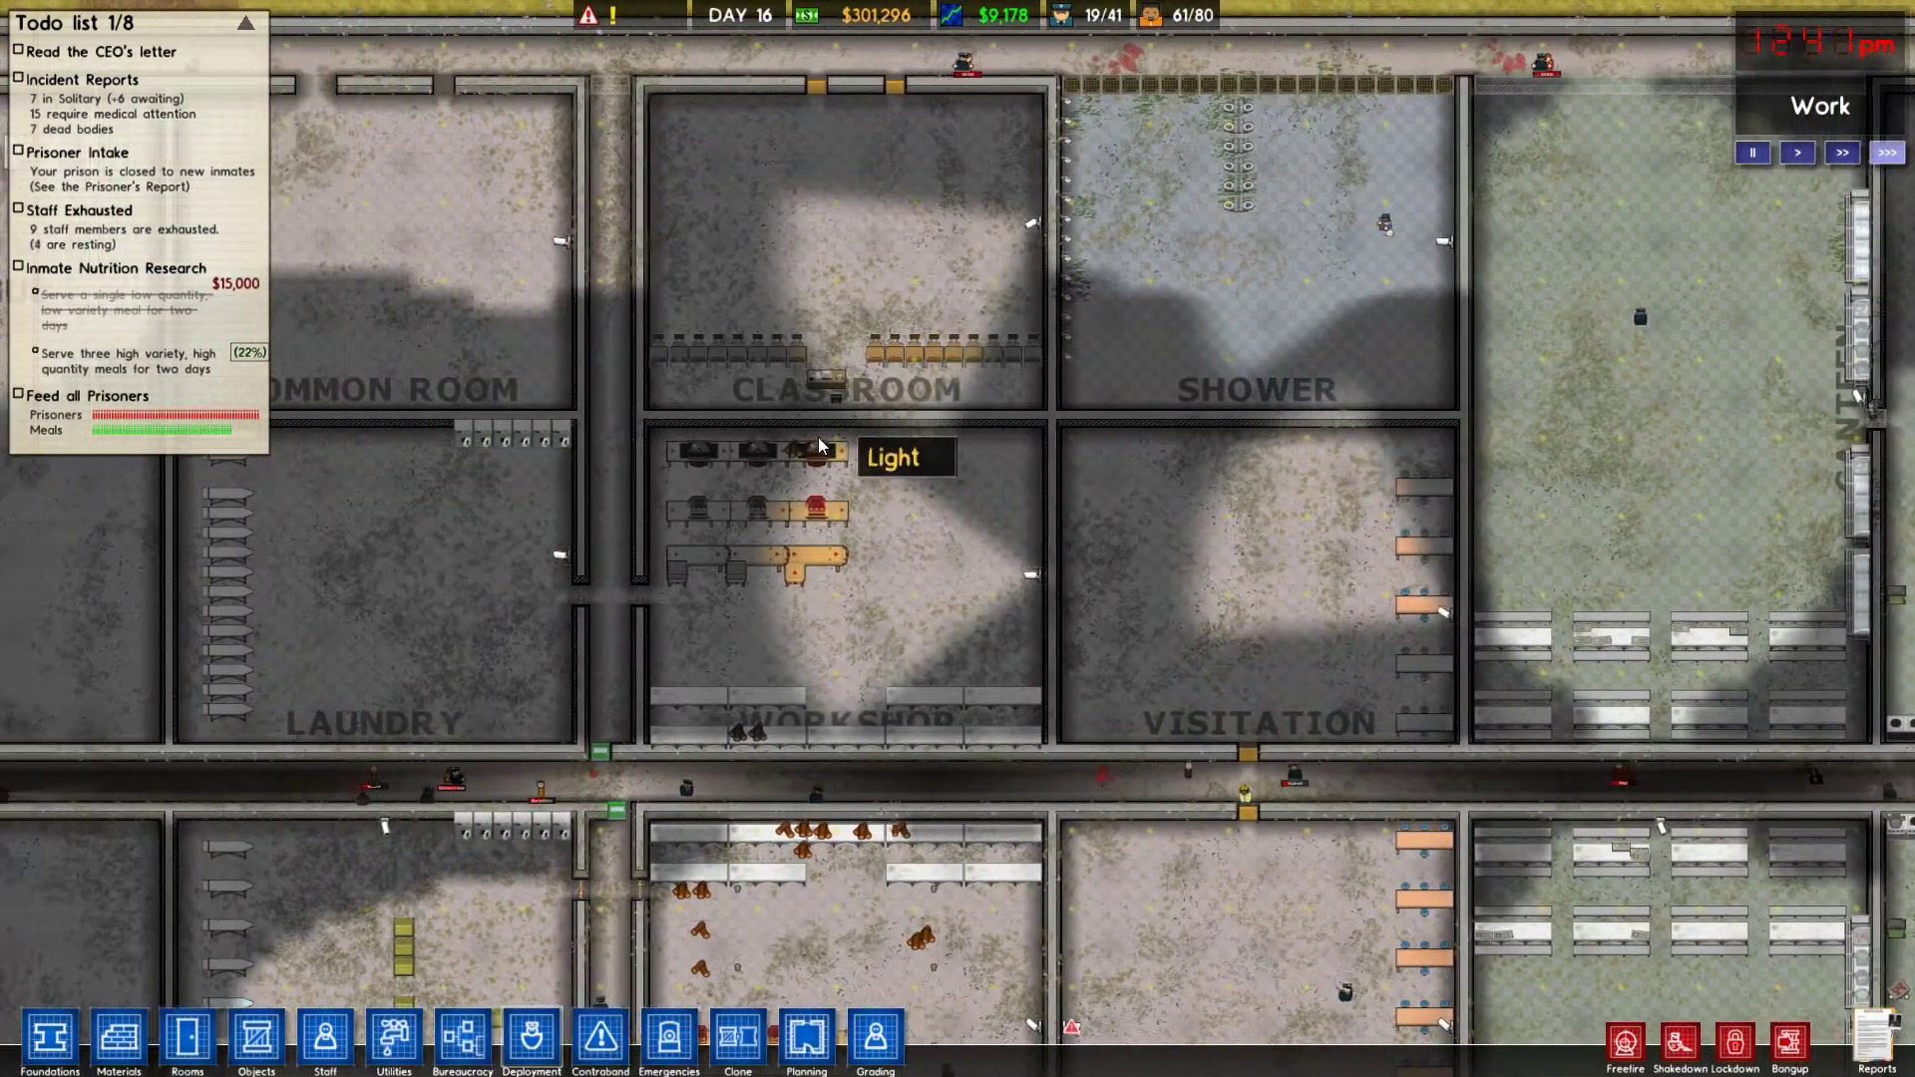
key("a")
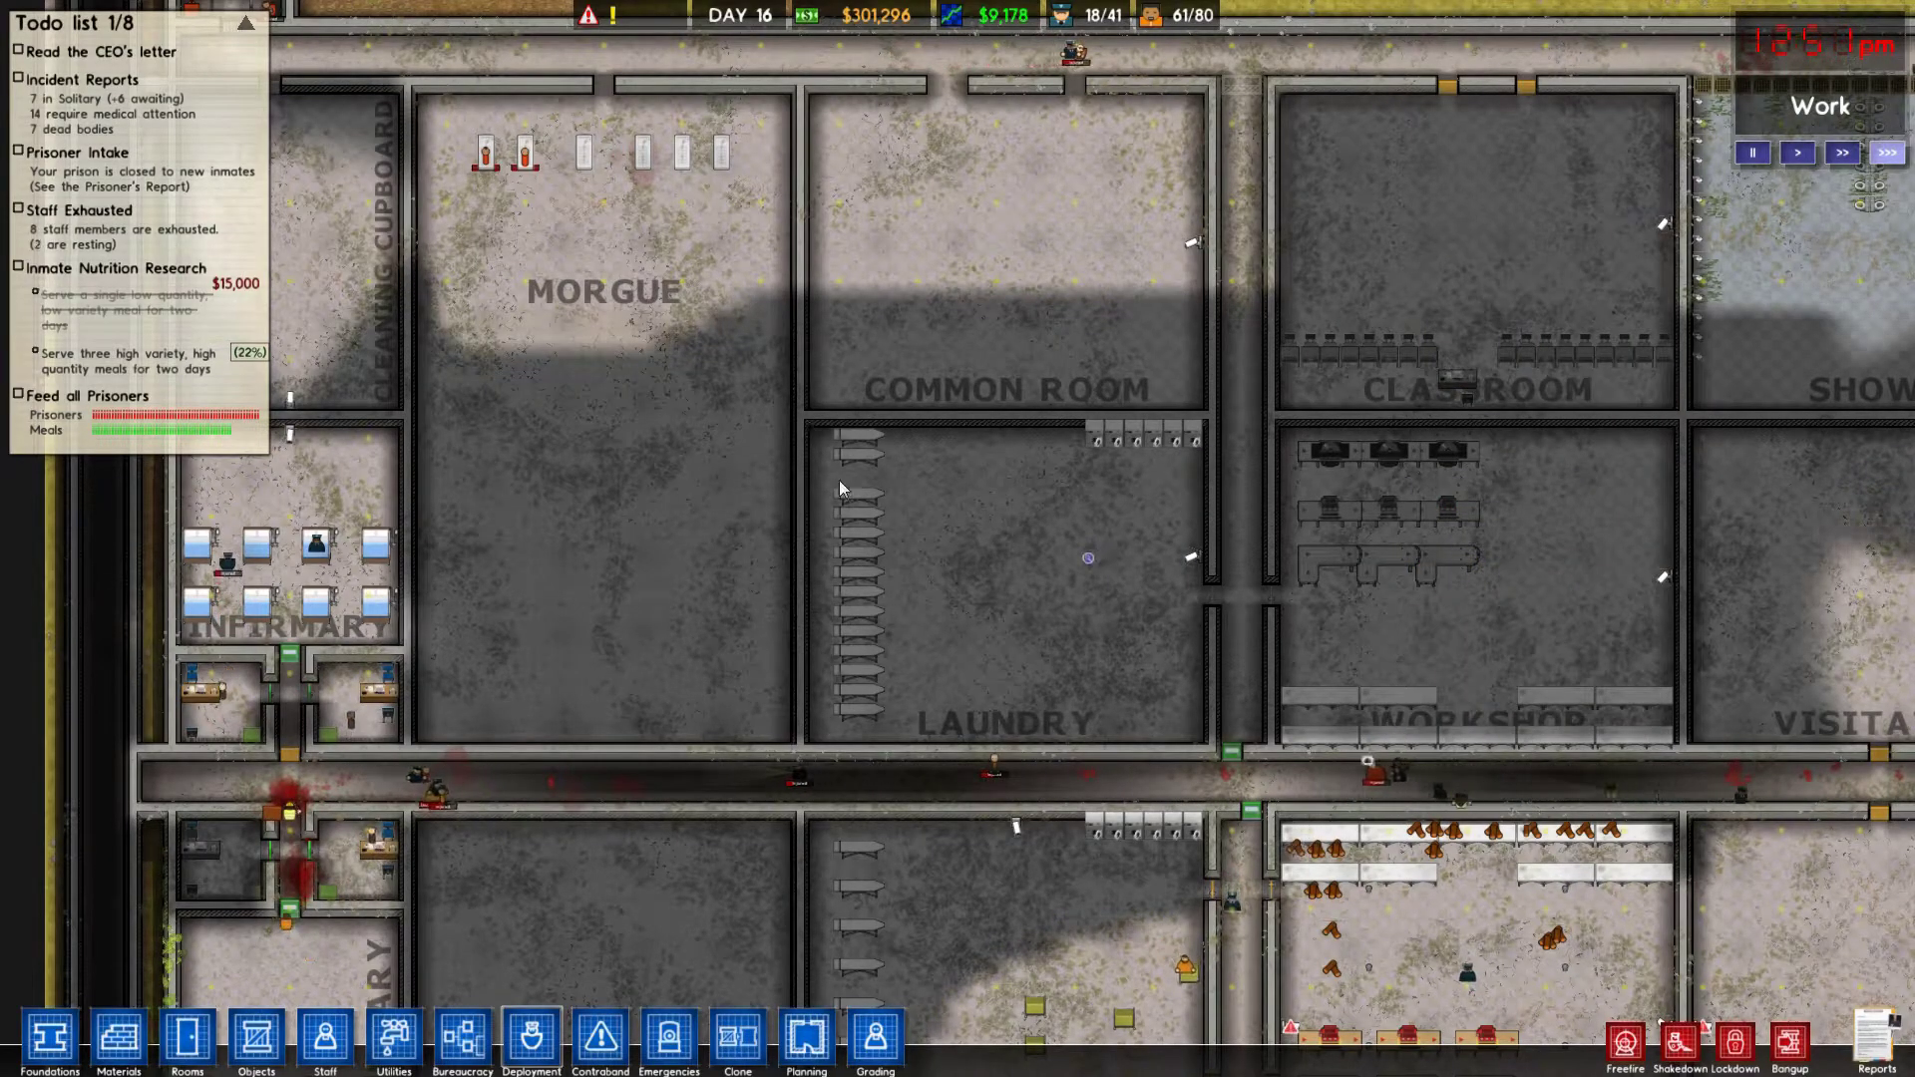
key("s")
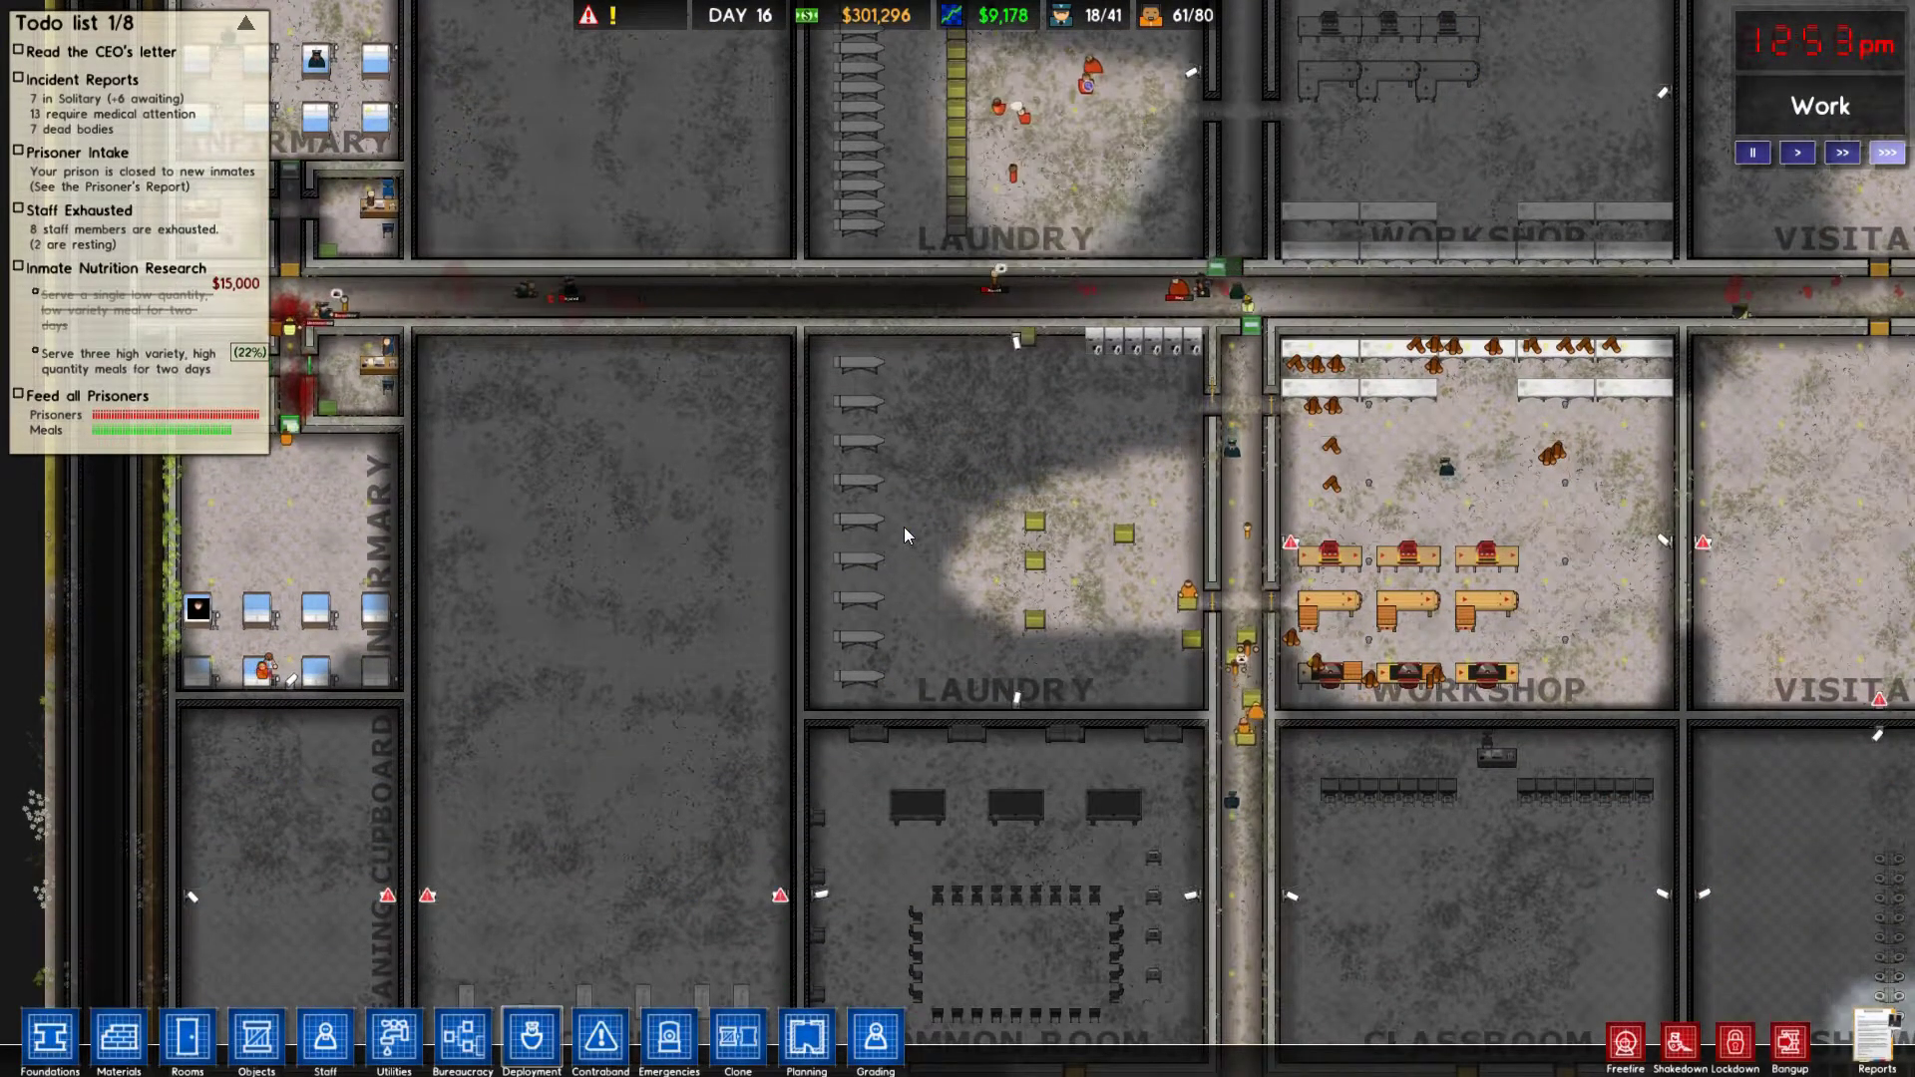
scroll(904, 527, "down", 3)
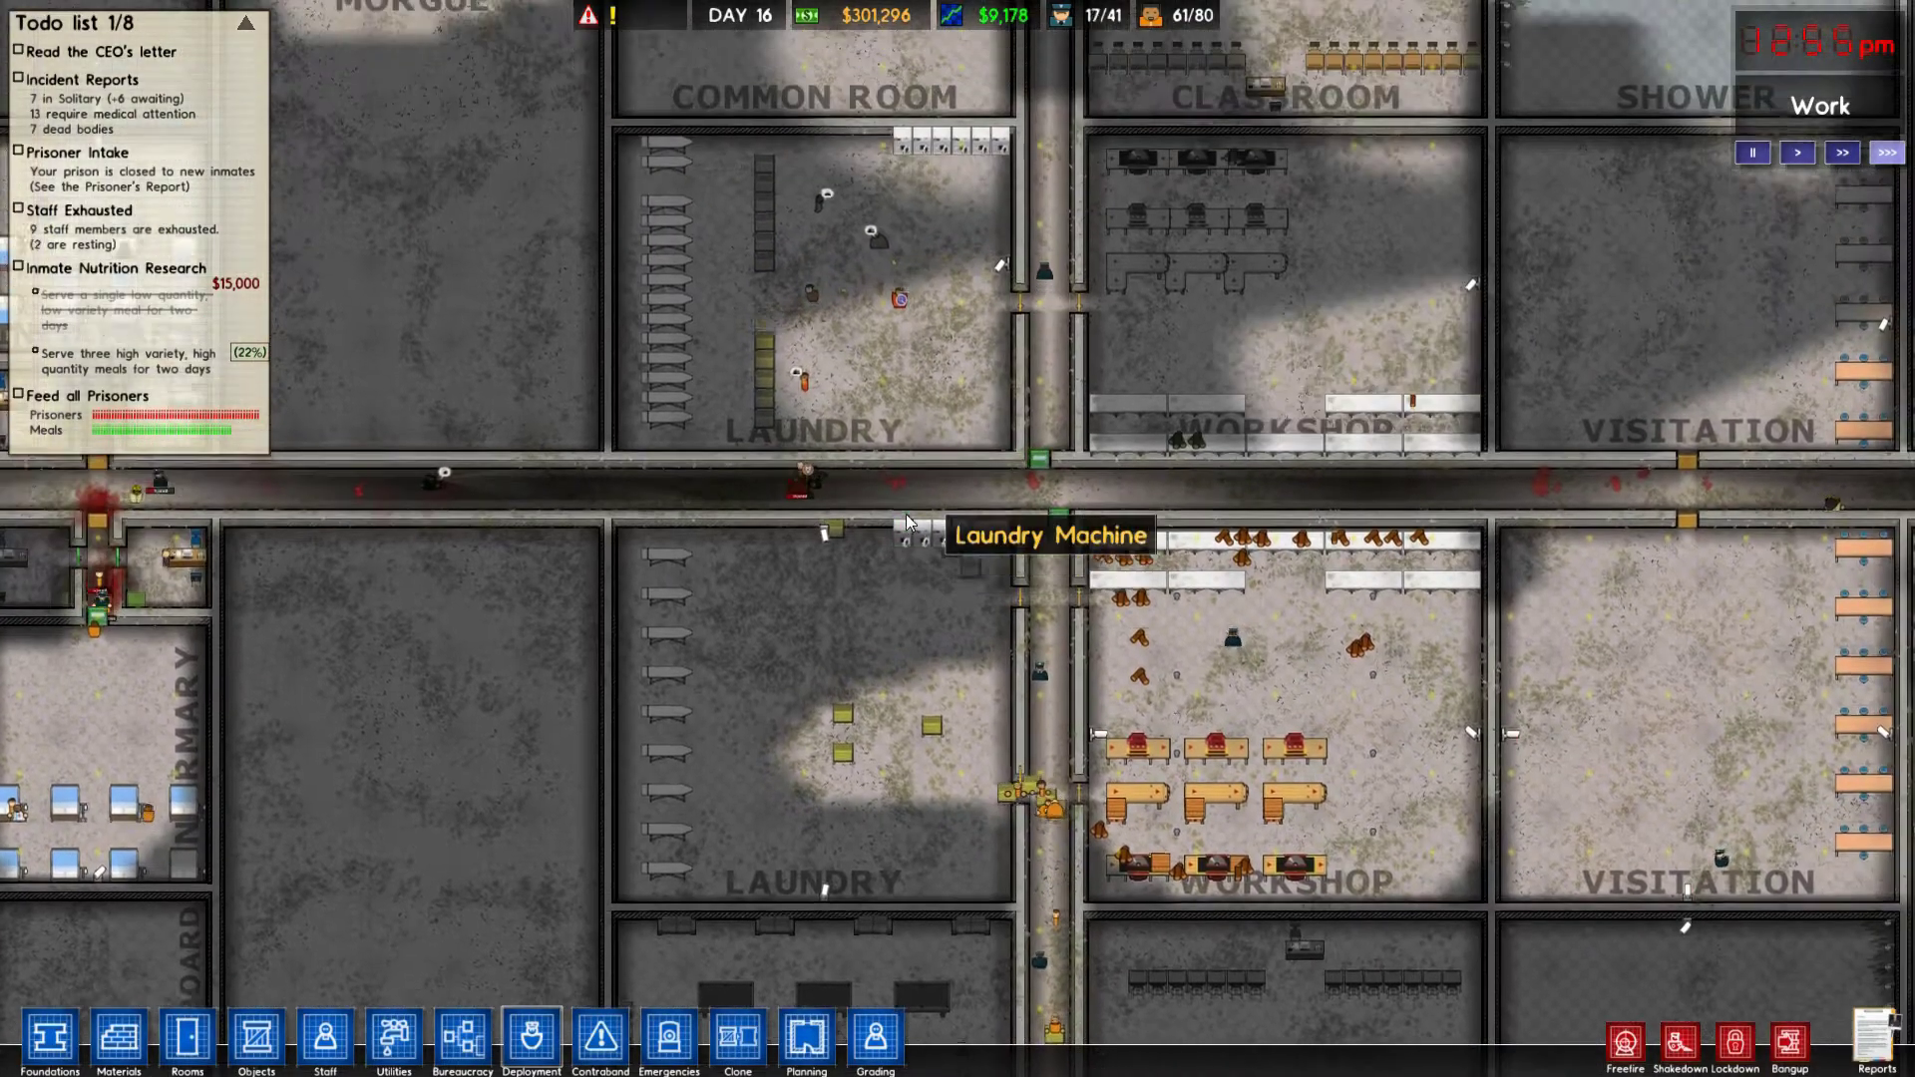
key("w")
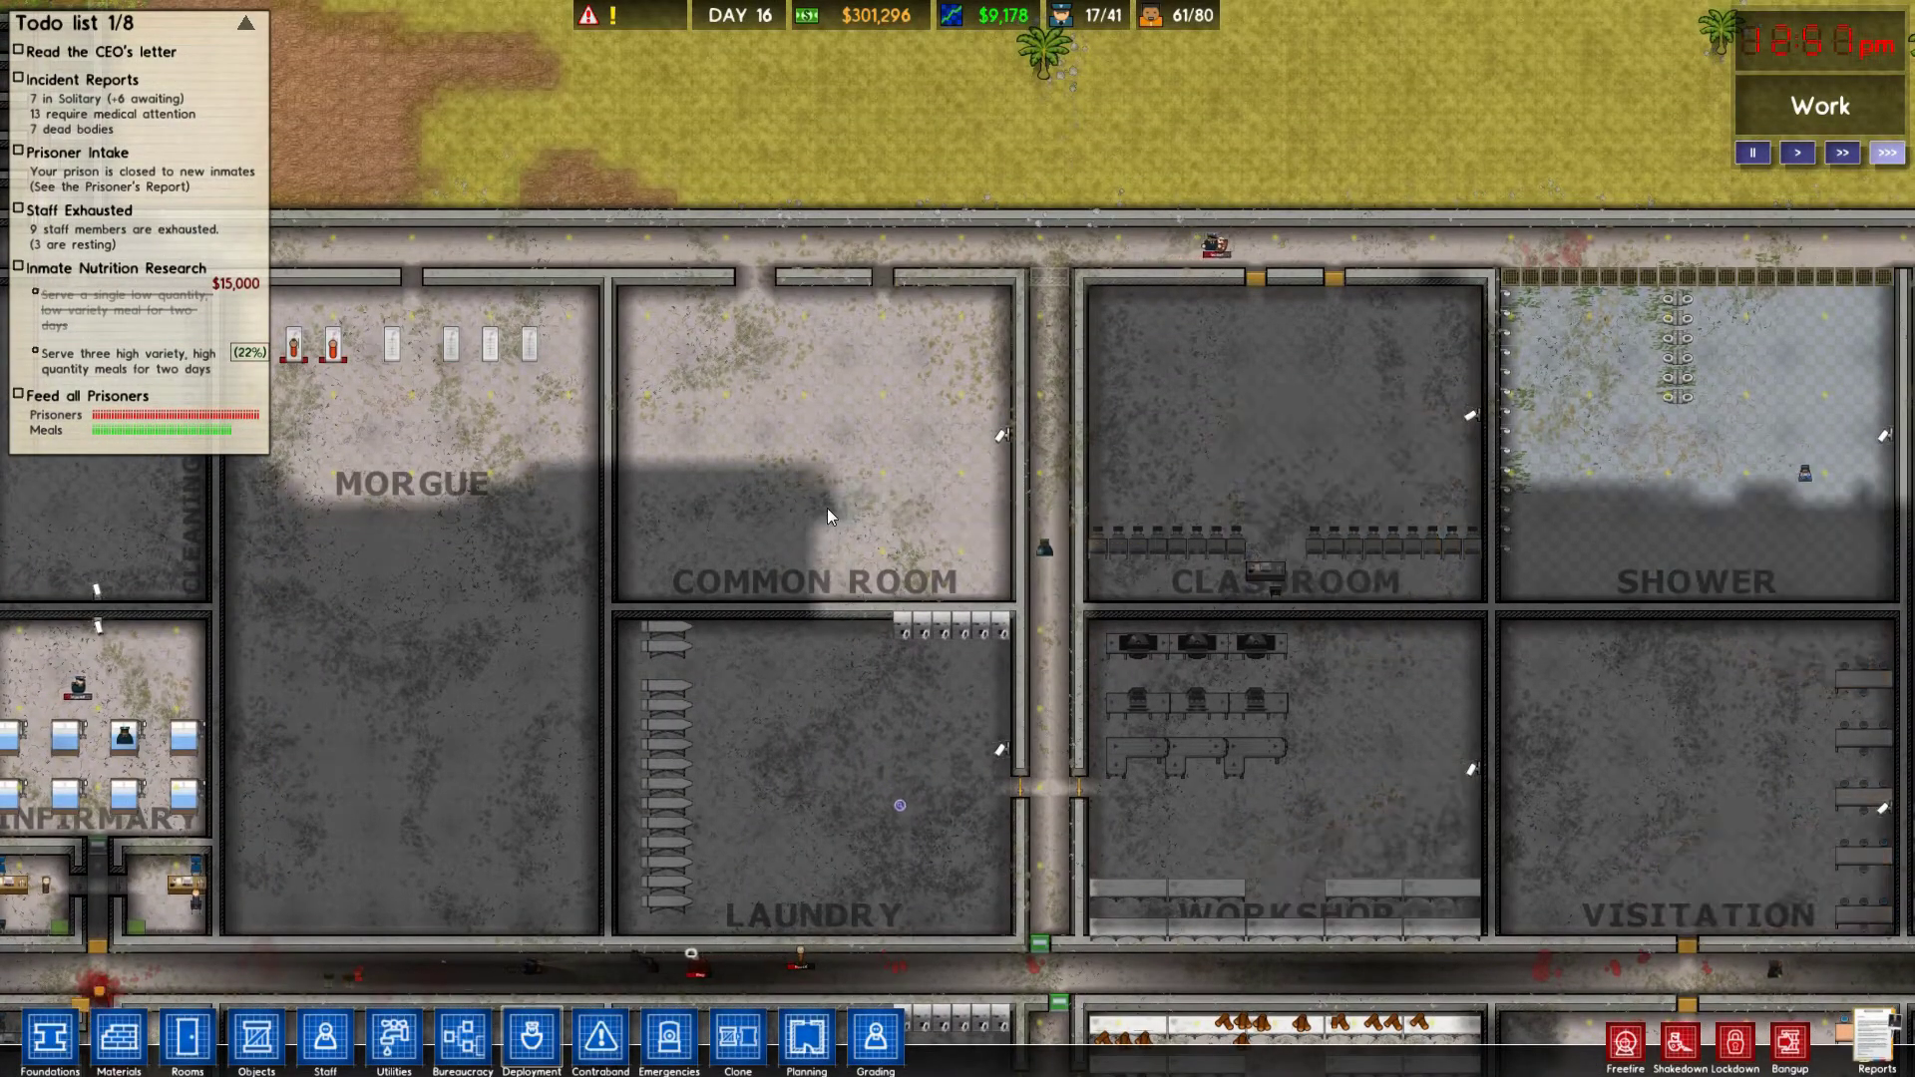
scroll(827, 517, "down", 4)
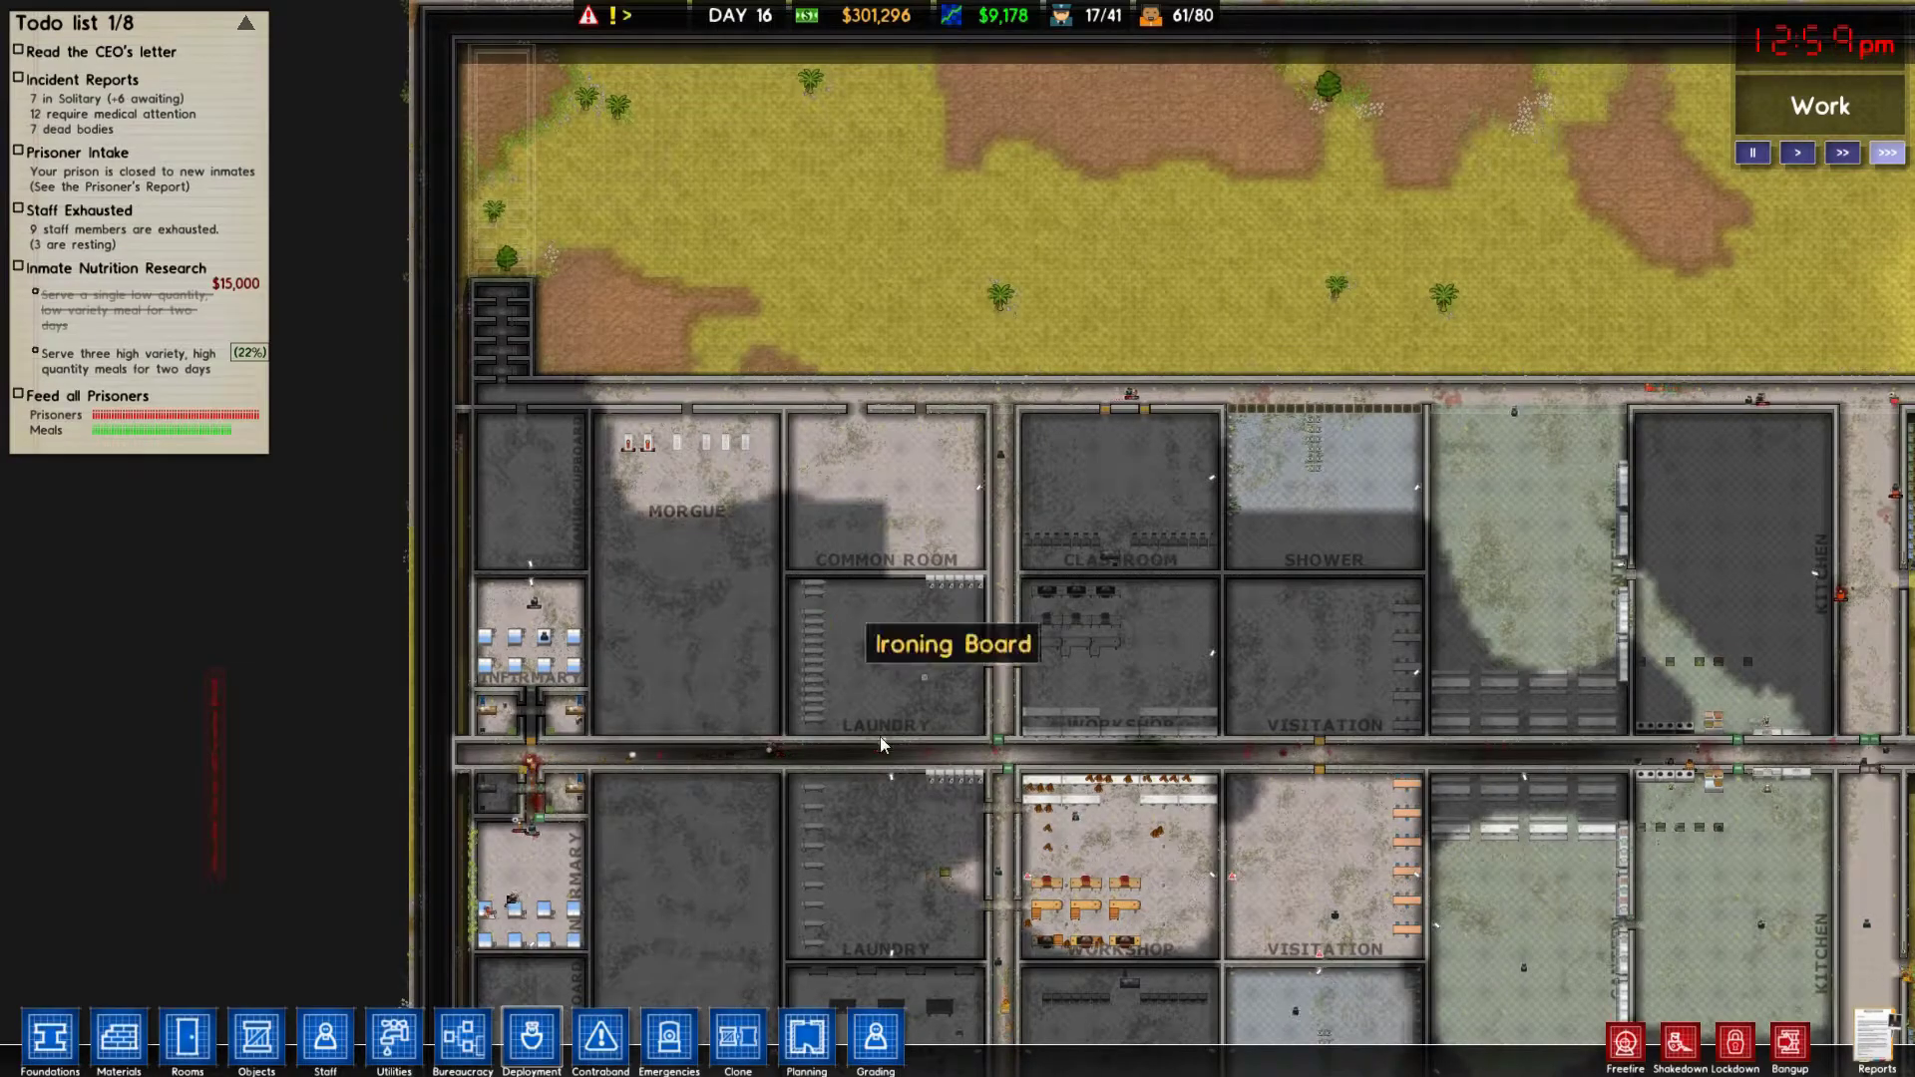
key("a")
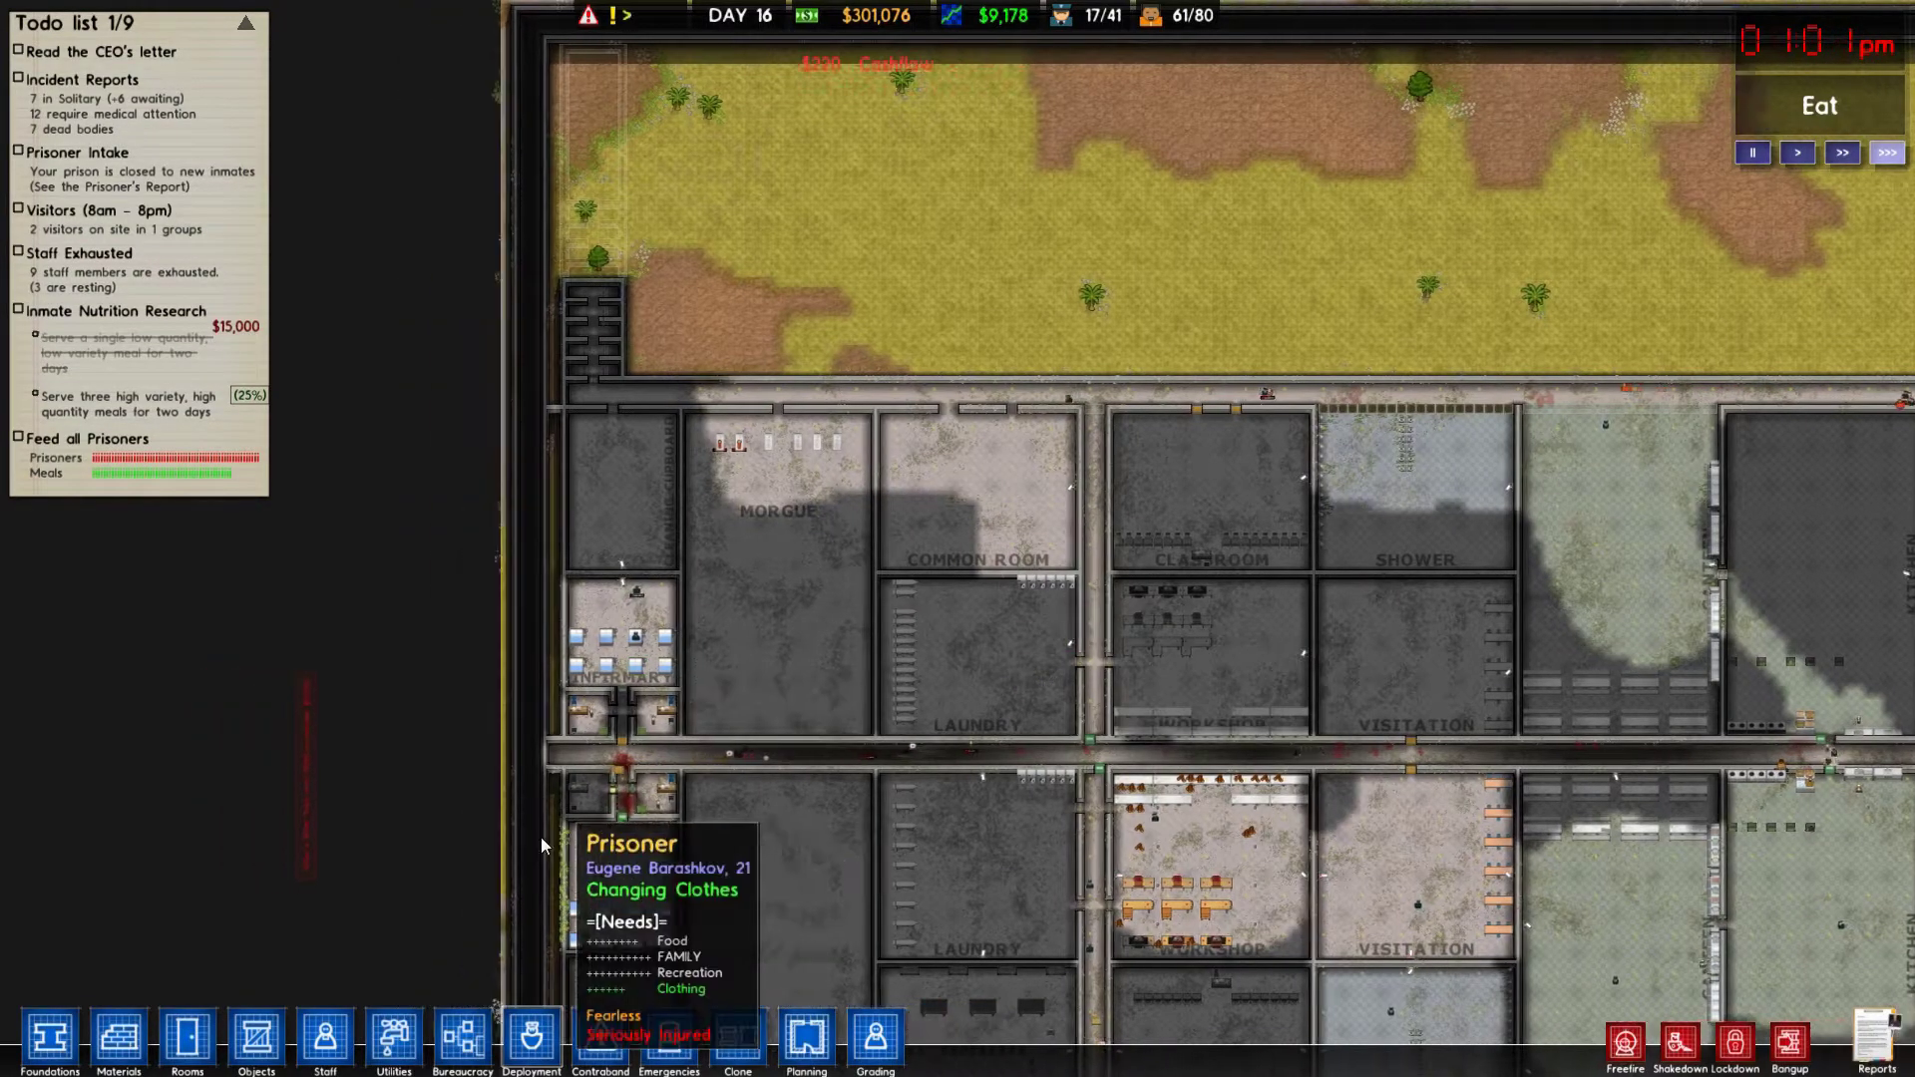
scroll(721, 700, "up", 3)
scroll(731, 702, "up", 3)
scroll(894, 741, "up", 3)
scroll(893, 741, "up", 2)
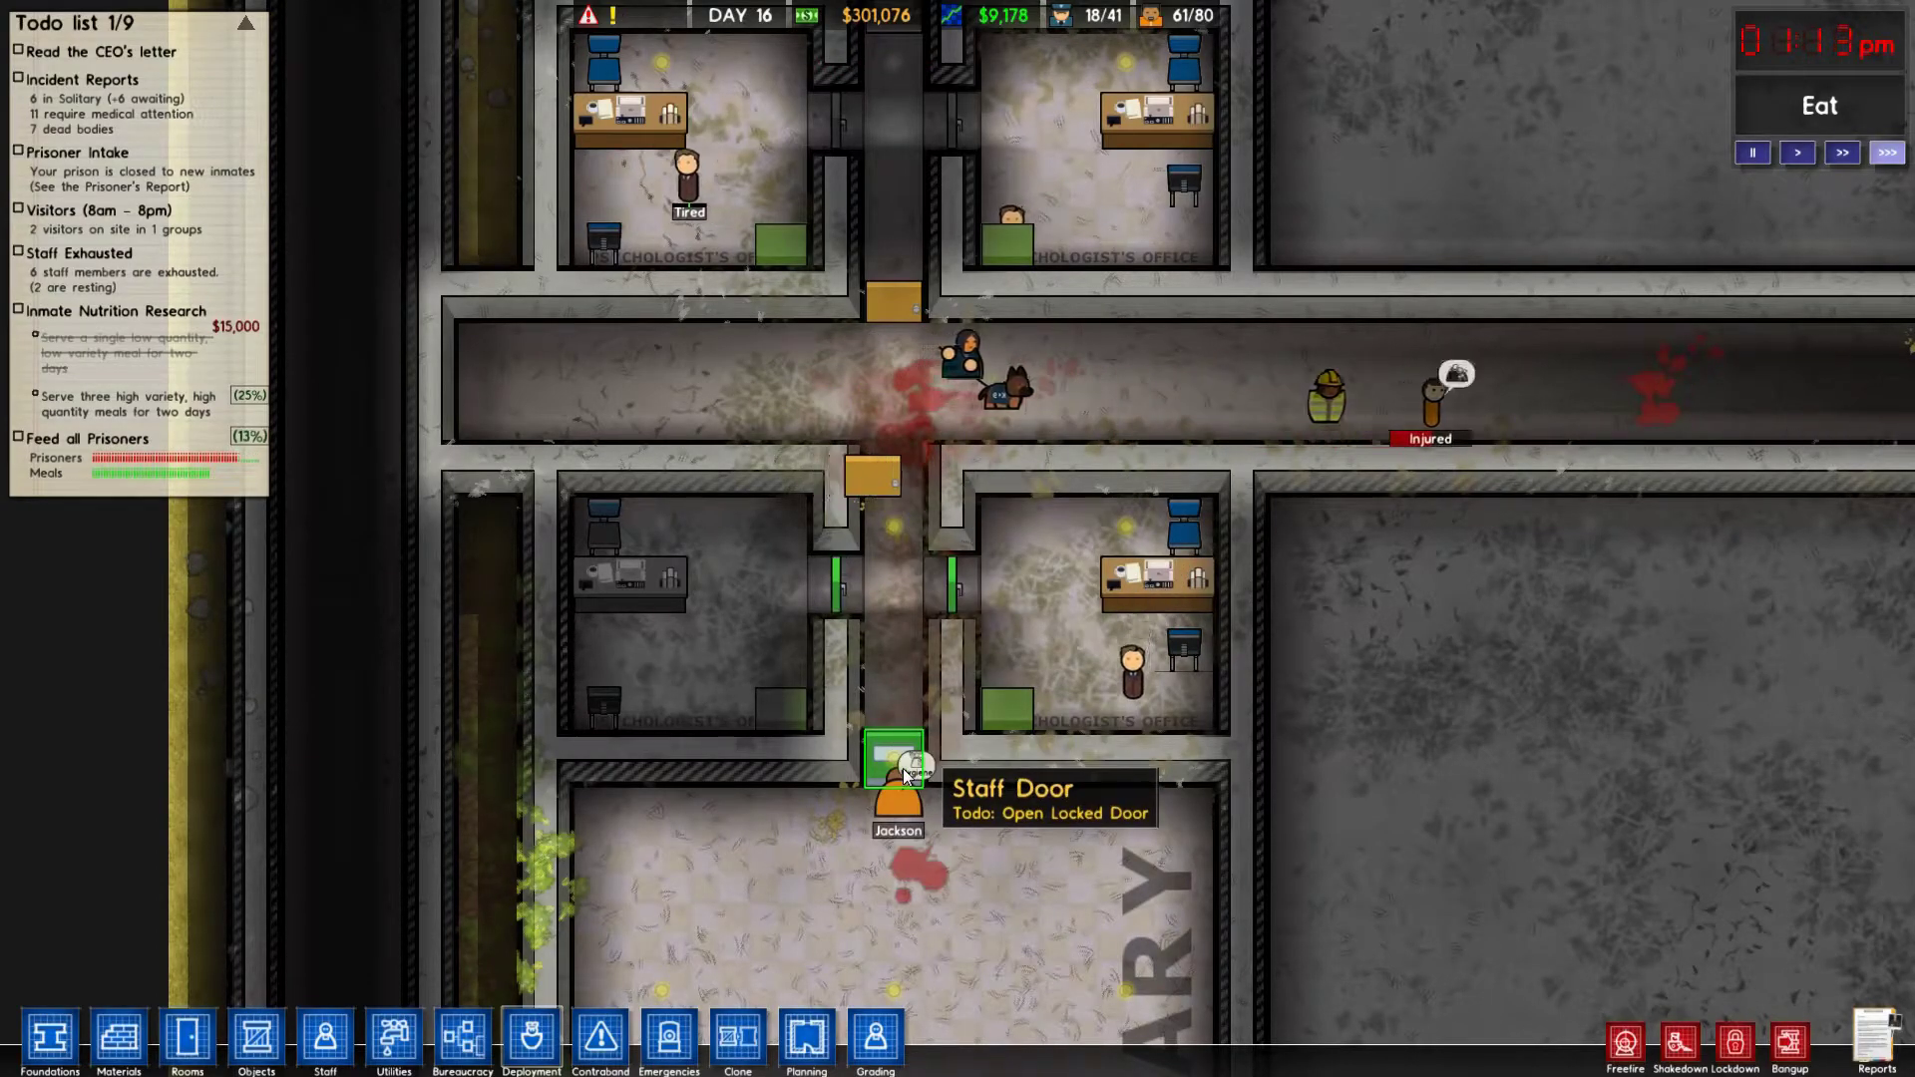
key("s")
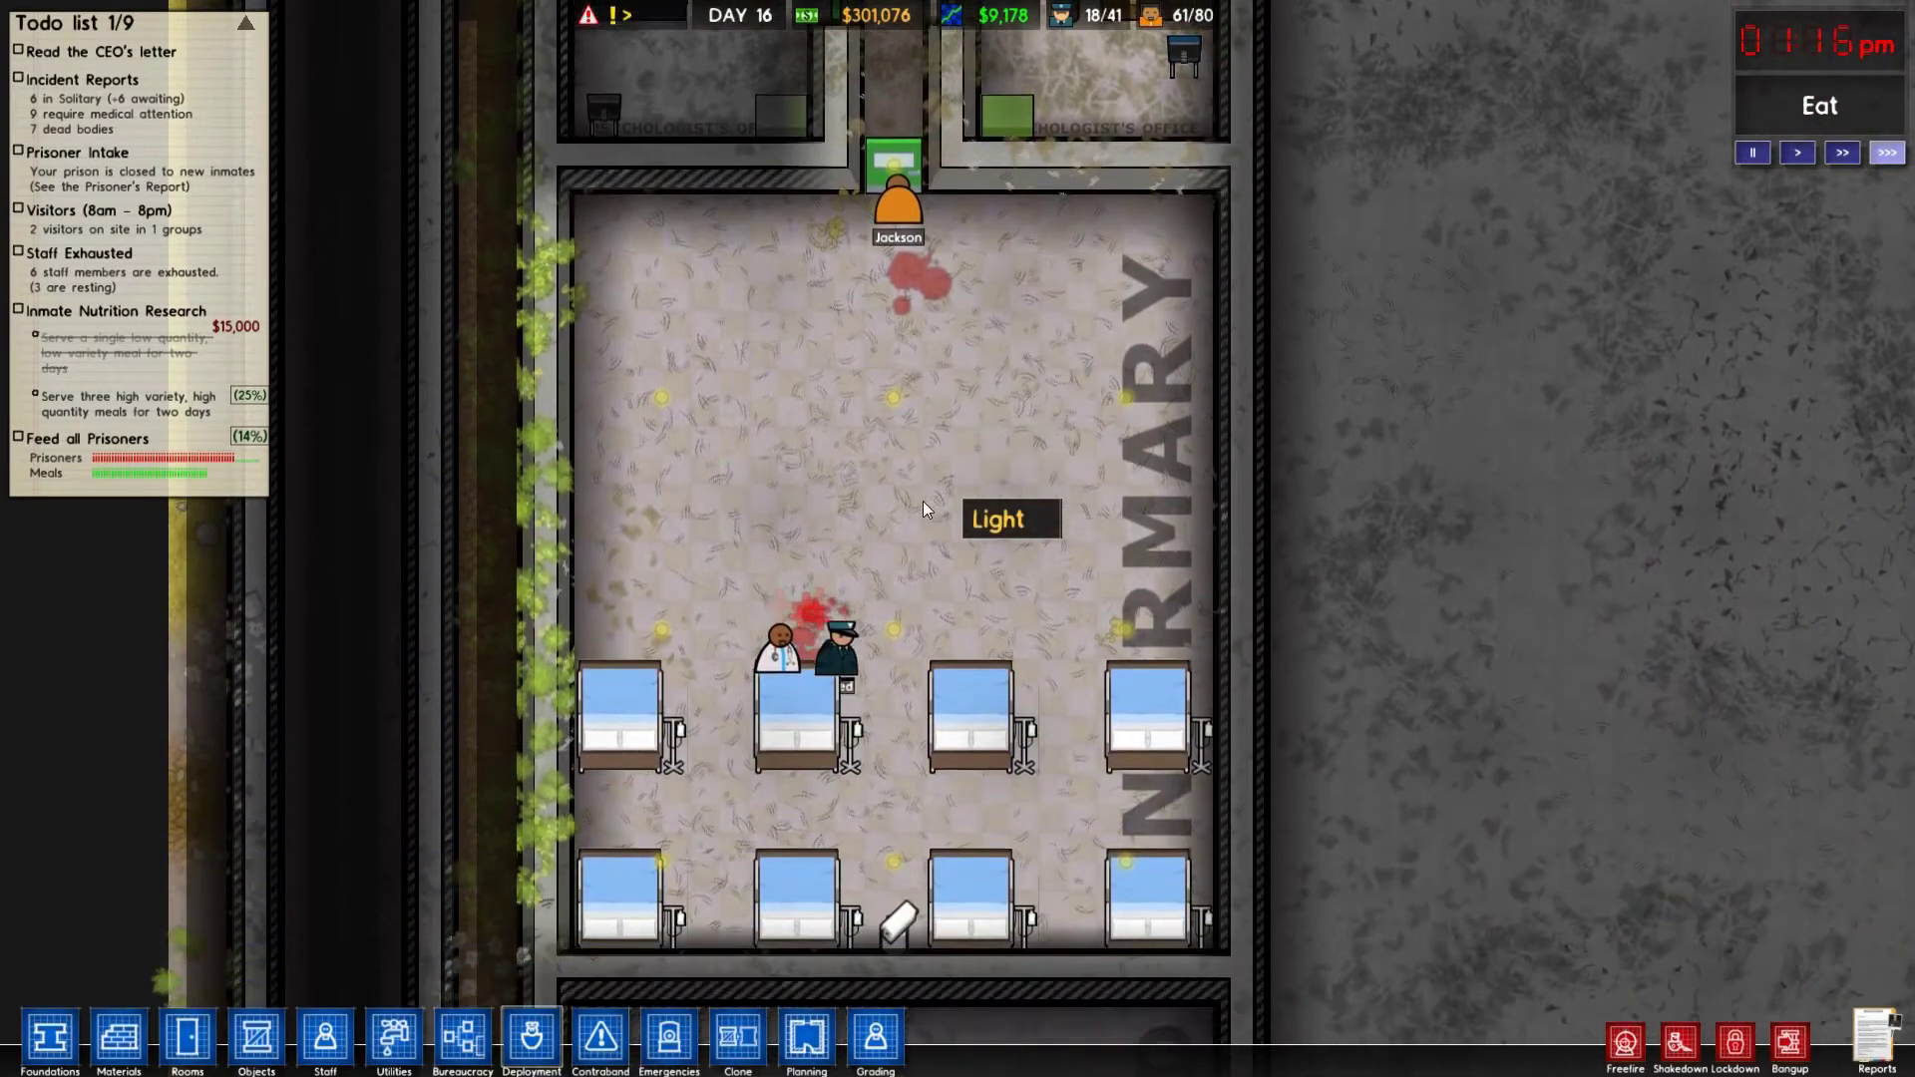
scroll(1064, 632, "down", 3)
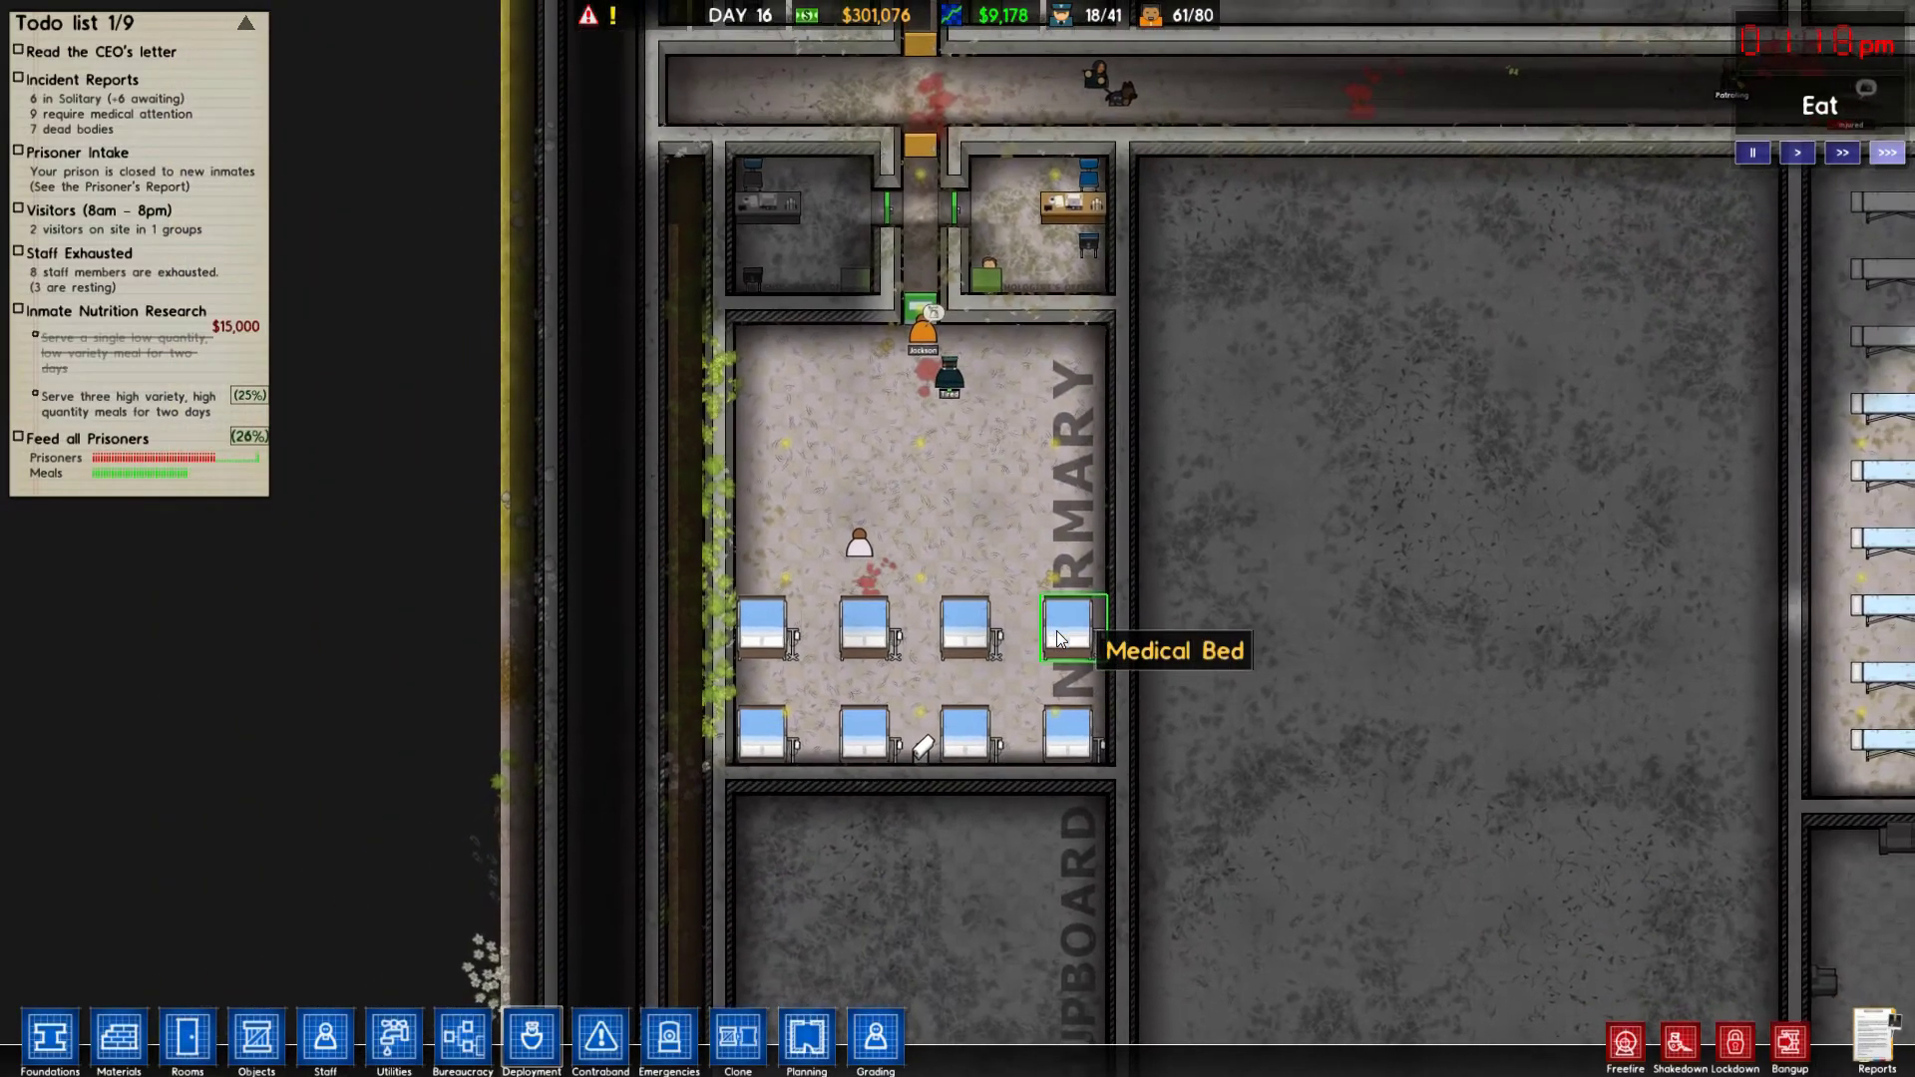
key("w")
scroll(1045, 625, "down", 3)
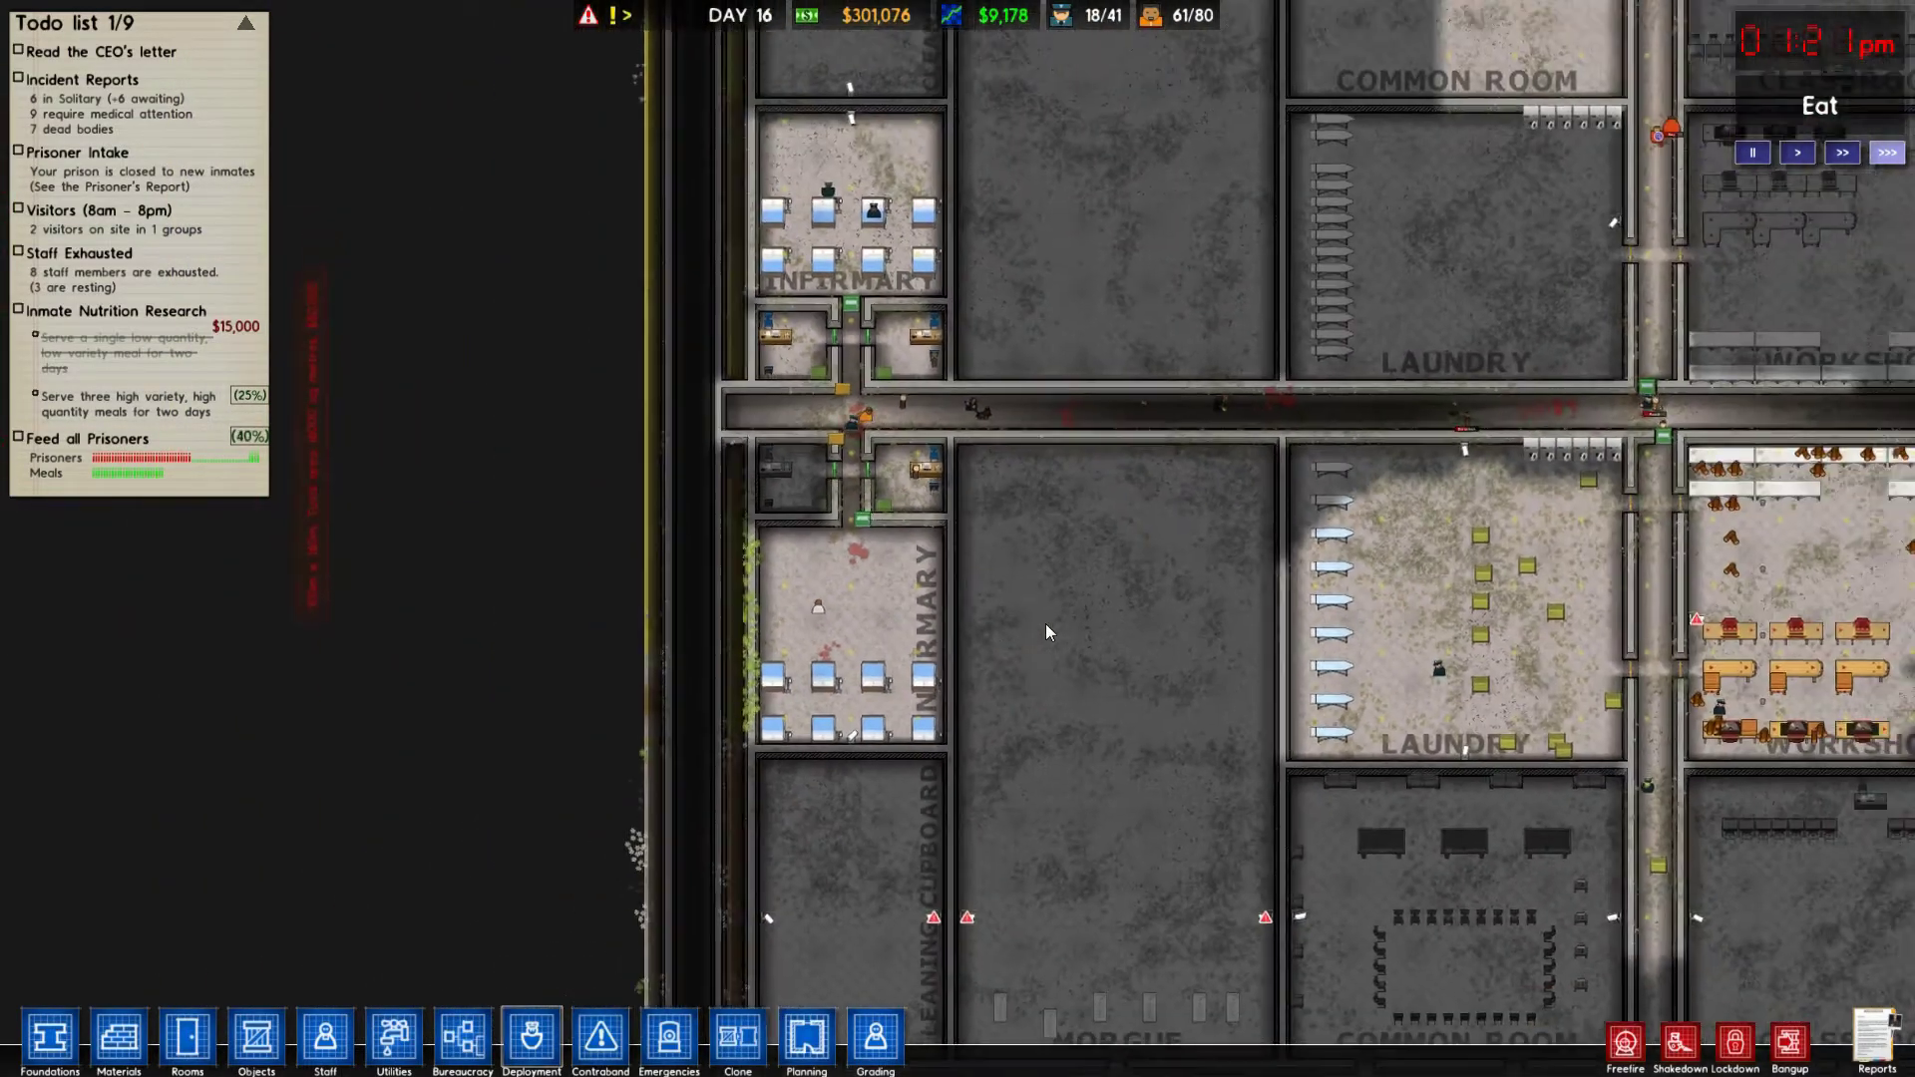
scroll(1045, 624, "down", 3)
scroll(1047, 624, "down", 3)
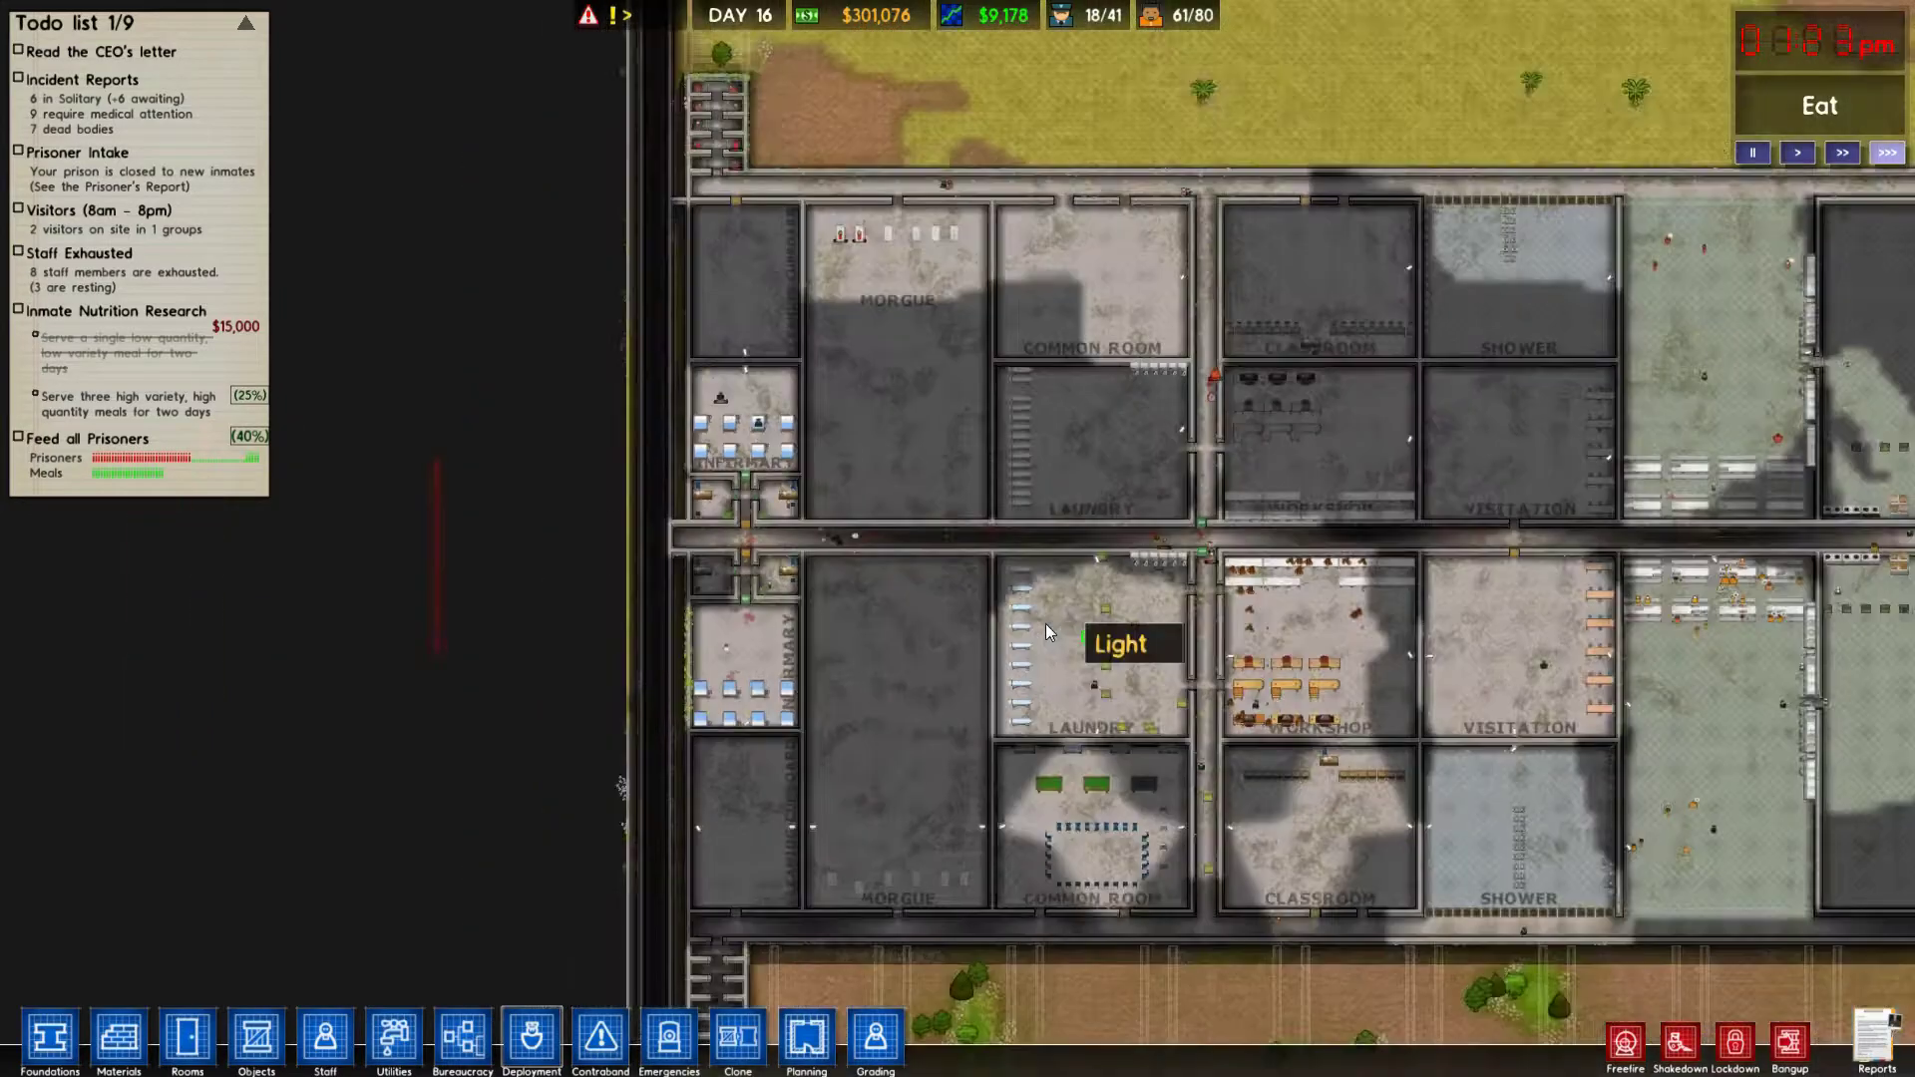
key("d")
key("d")
scroll(1636, 569, "up", 4)
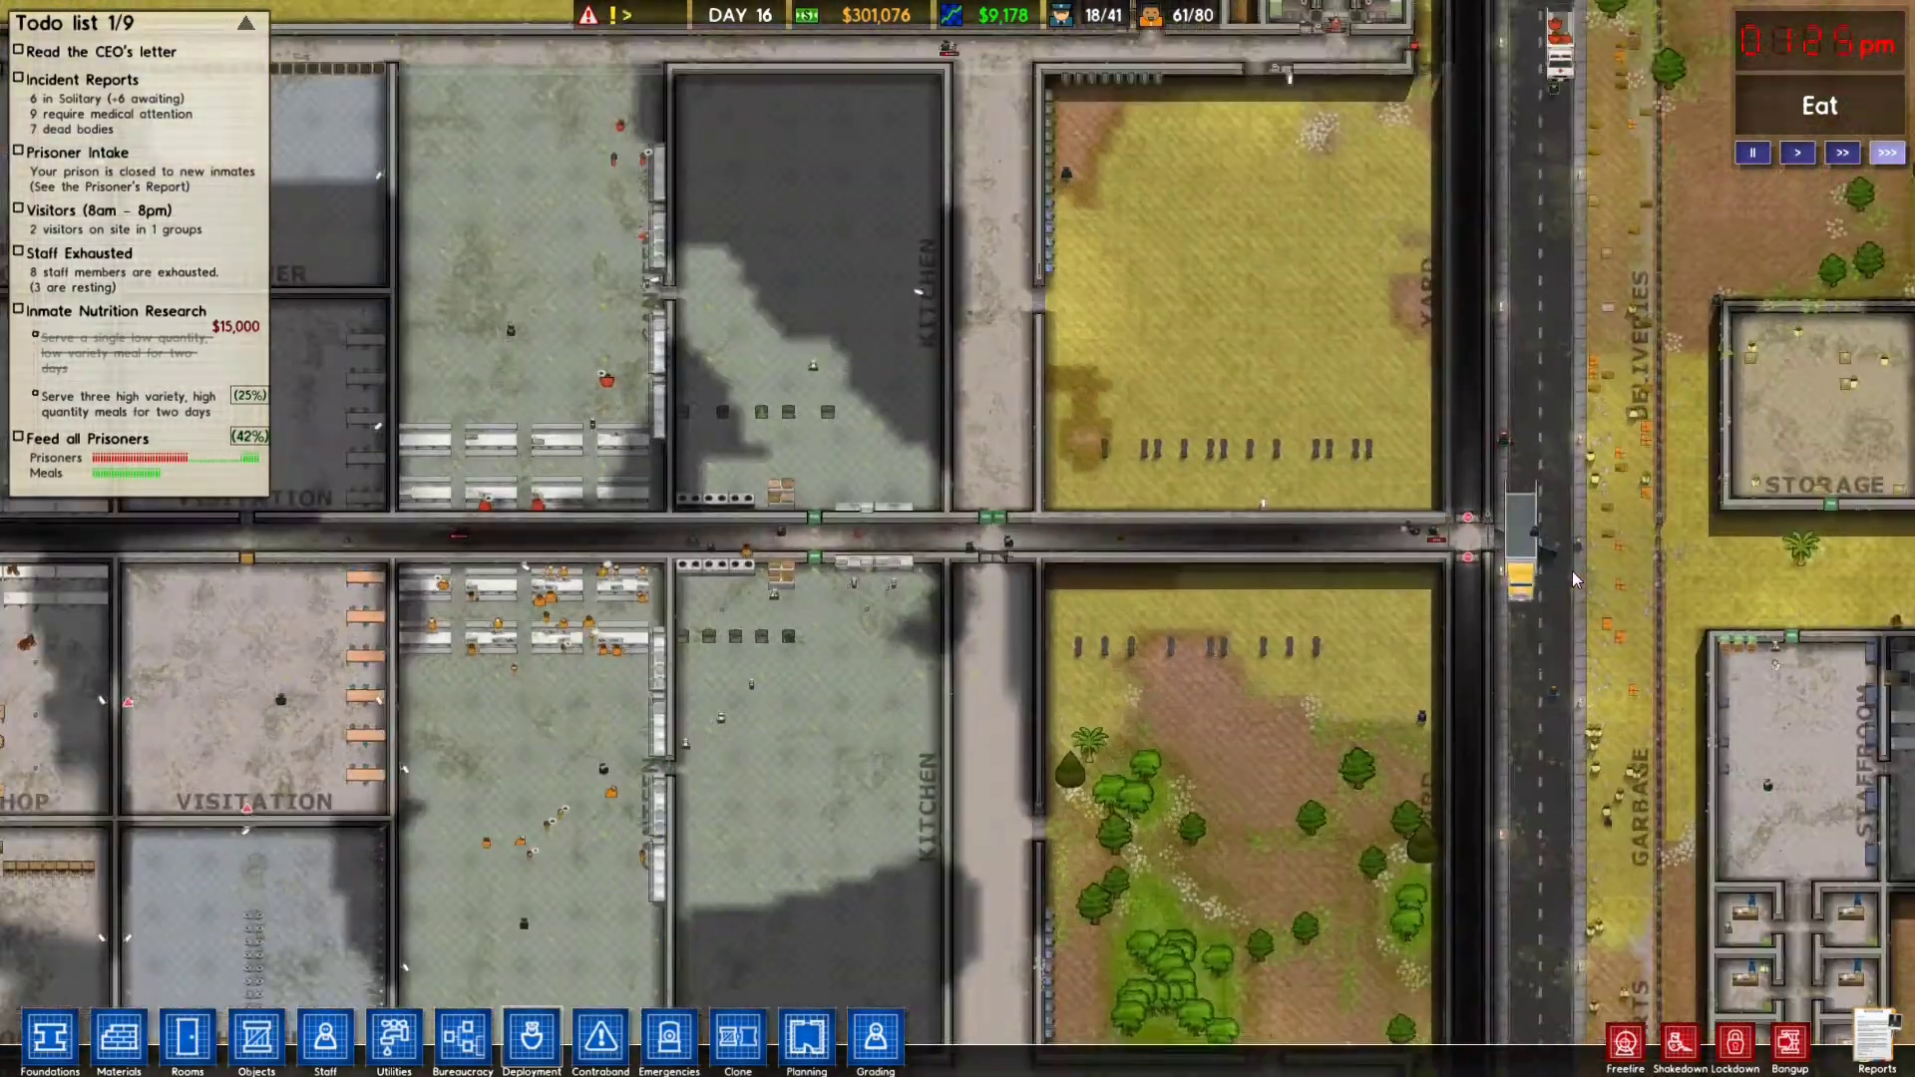
key("d")
key("d")
key("d")
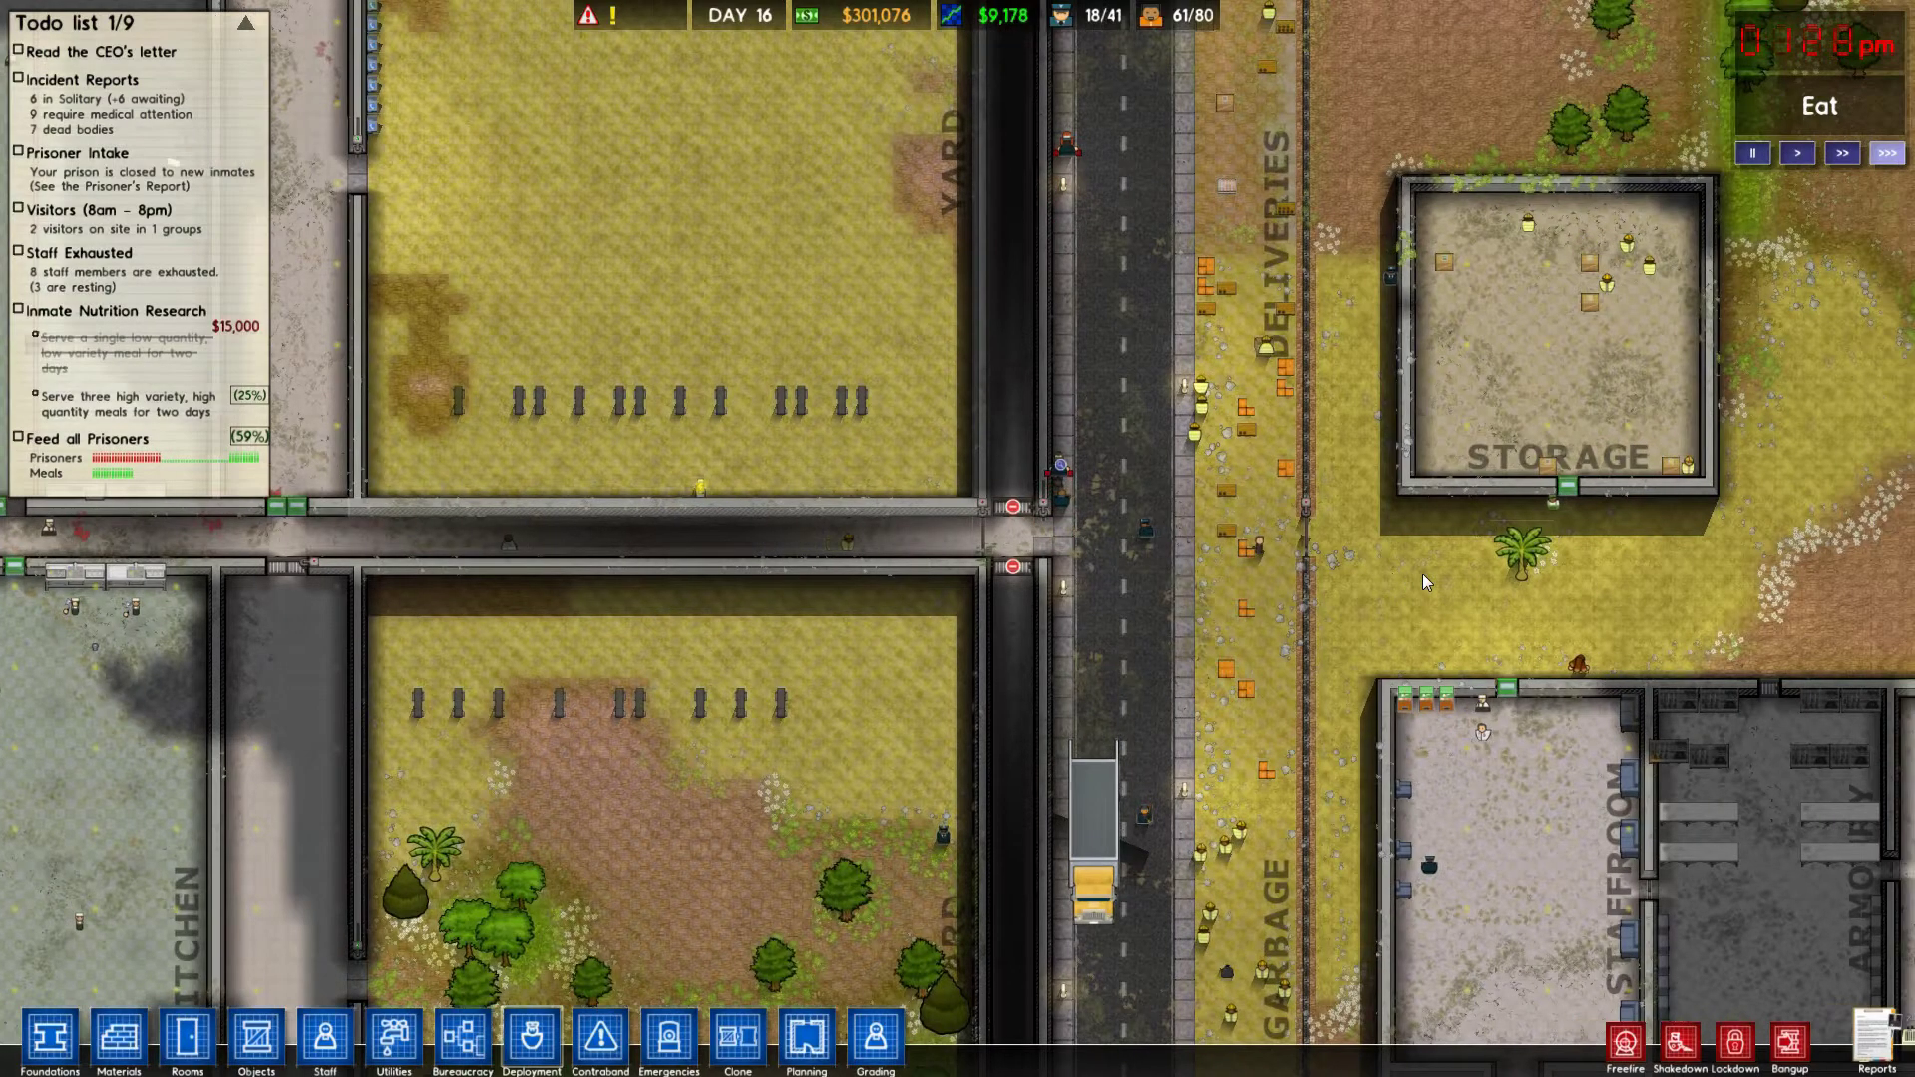
key("d")
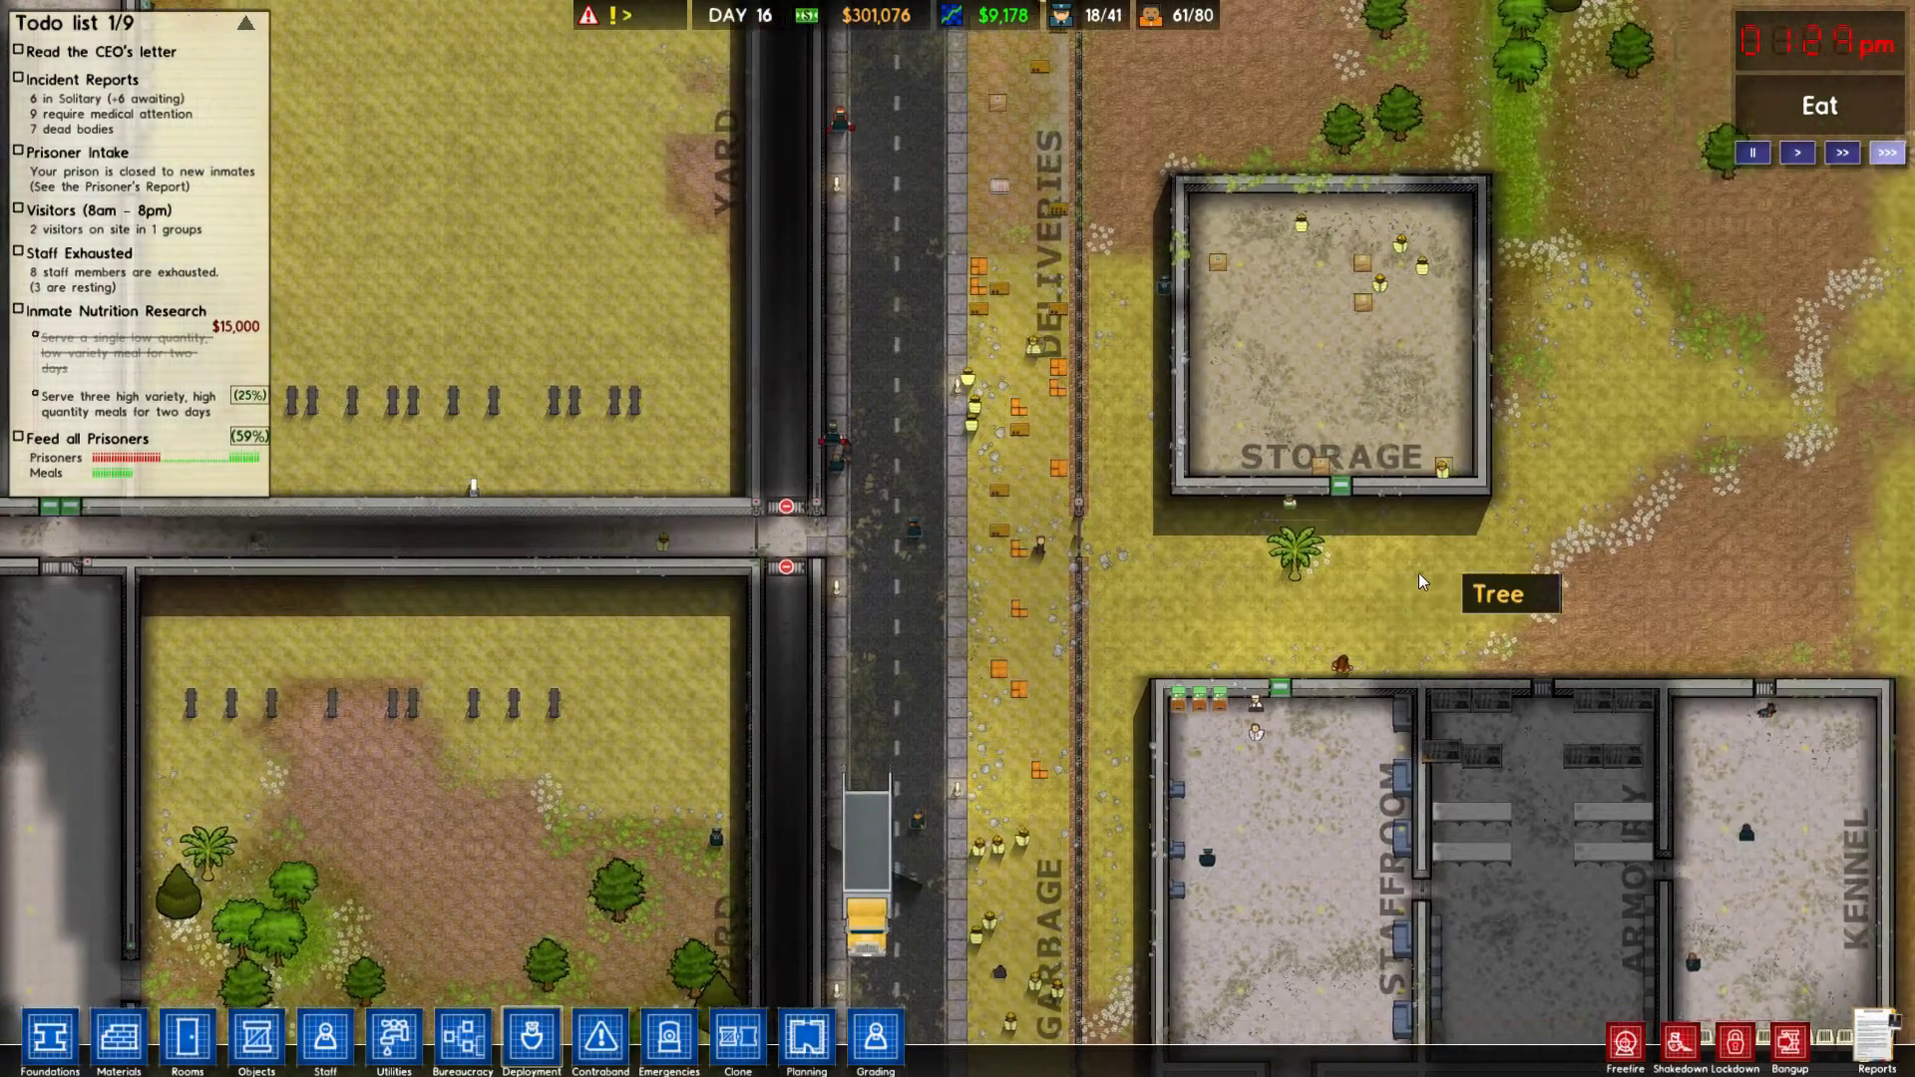
scroll(1416, 574, "down", 1)
scroll(1198, 562, "up", 4)
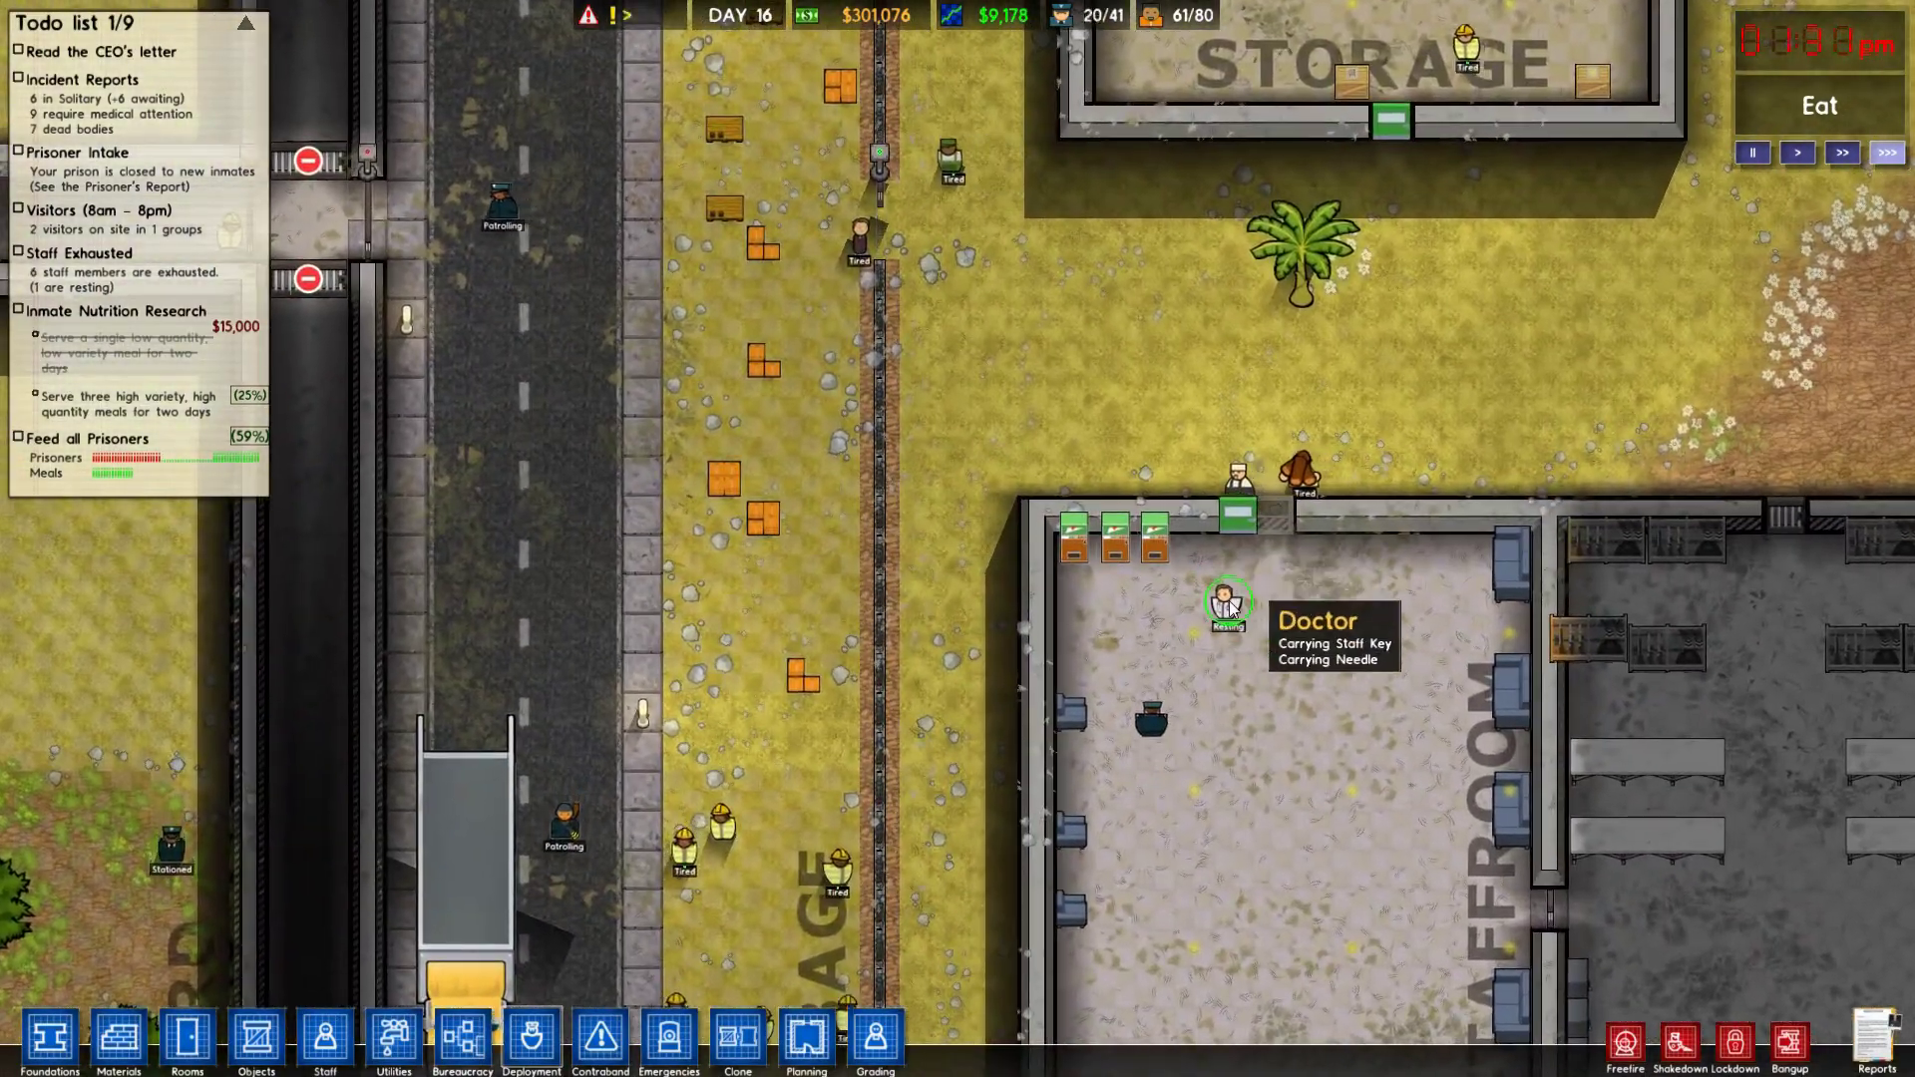
scroll(1228, 600, "down", 4)
scroll(1229, 600, "down", 2)
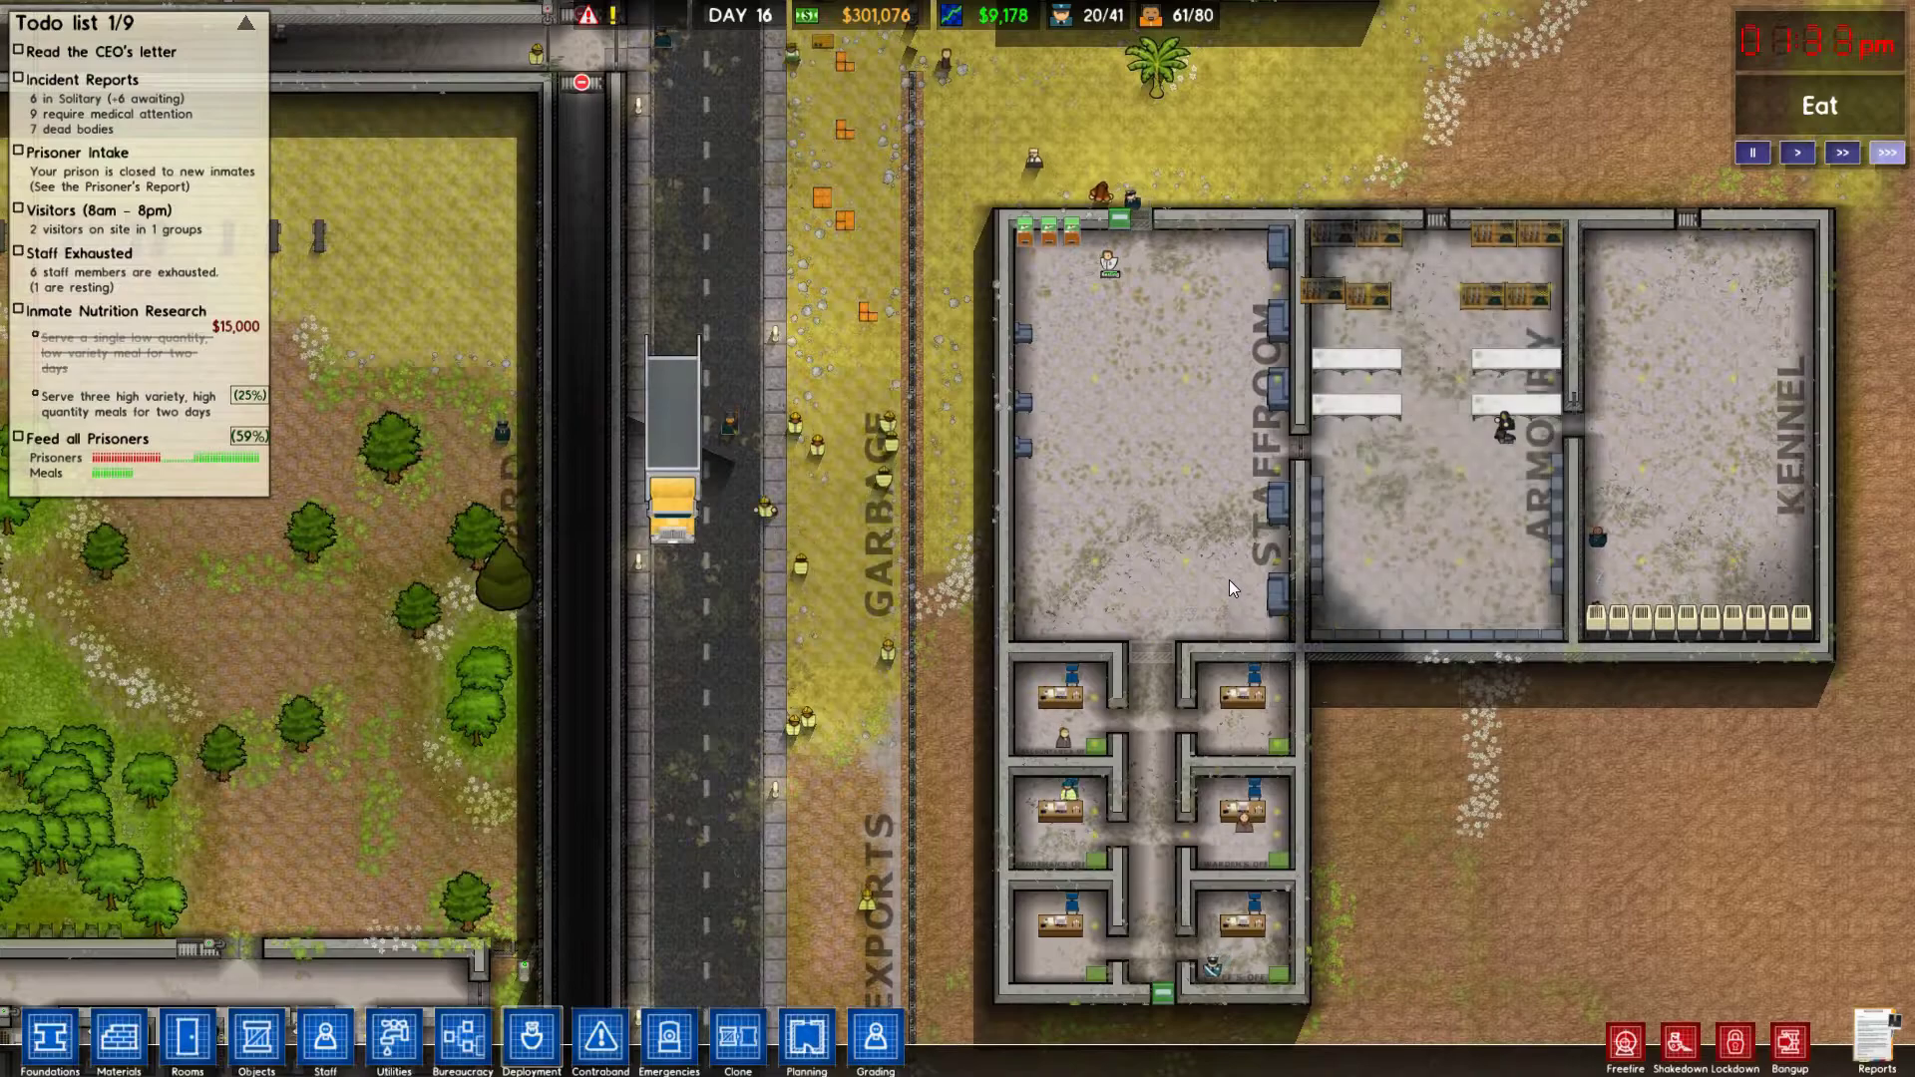
key("w")
key("a")
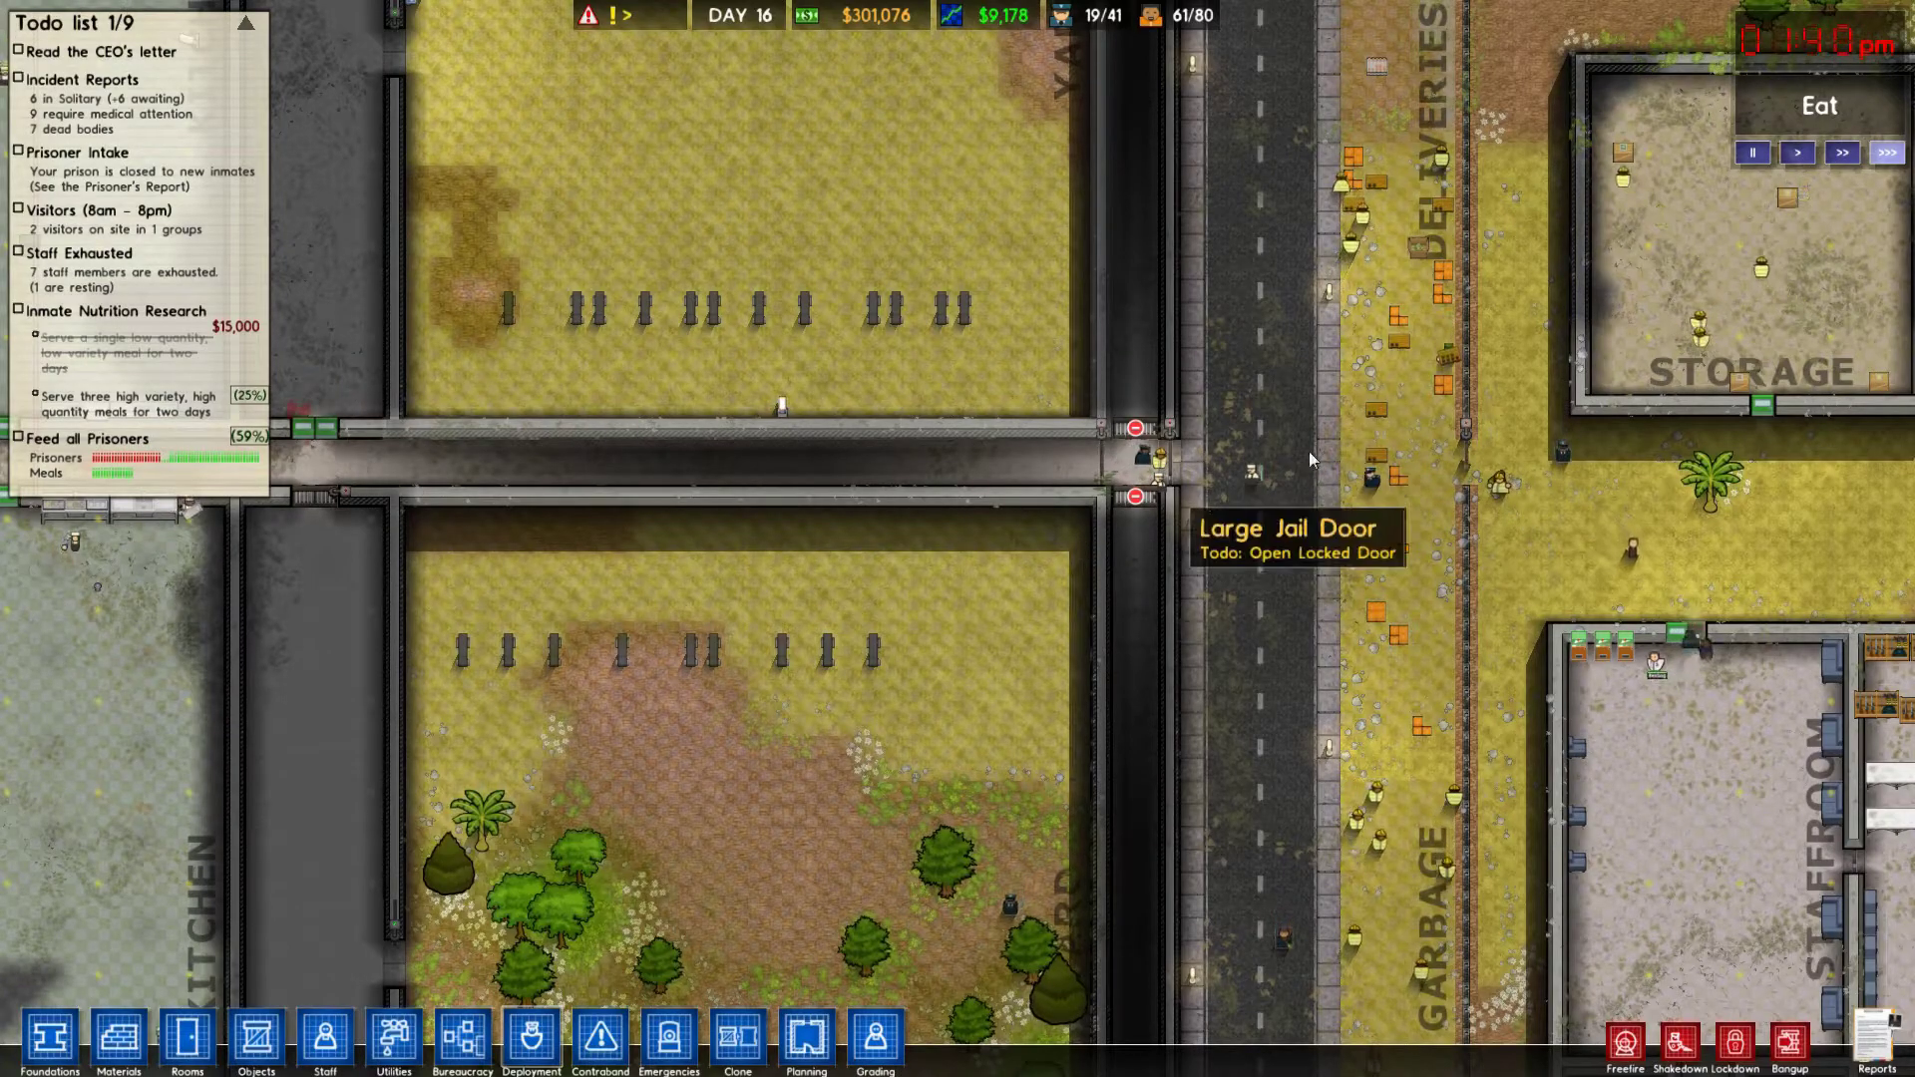
left_click(1137, 429)
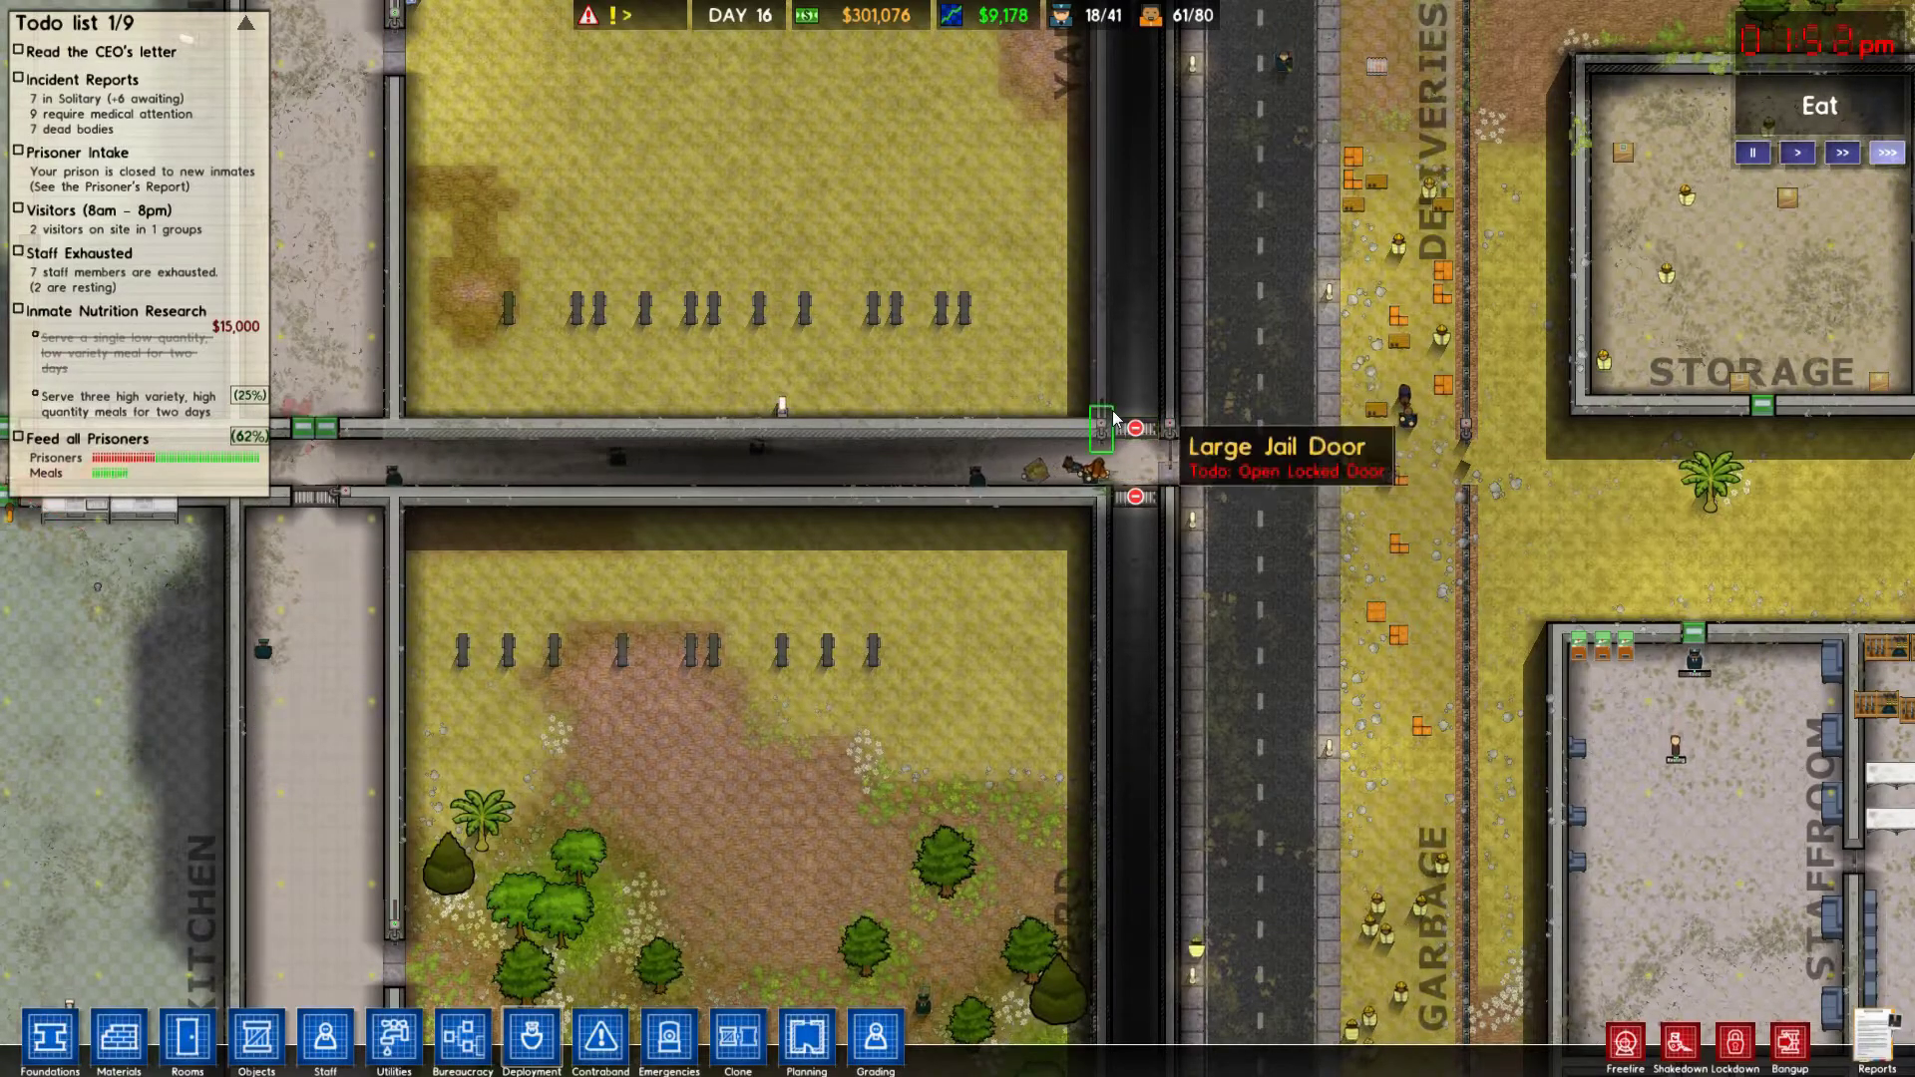
scroll(1111, 419, "down", 4)
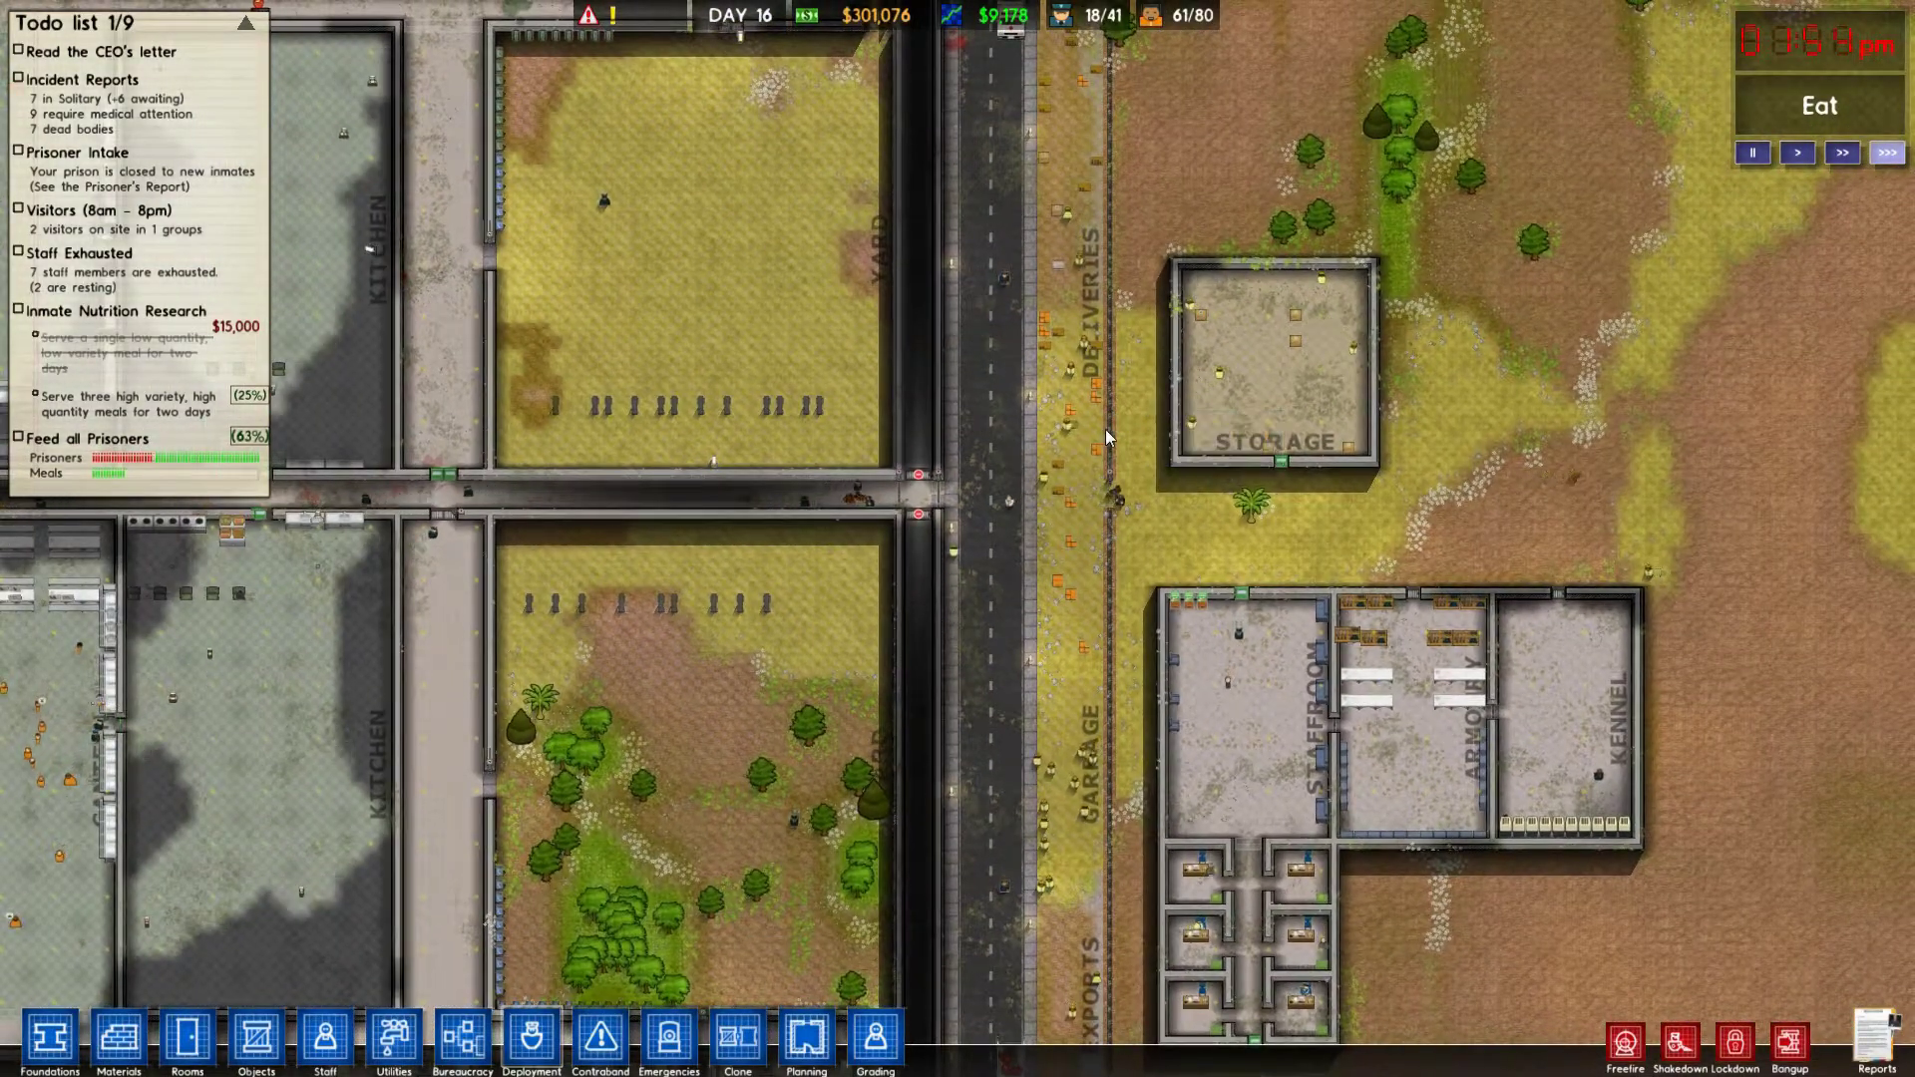
scroll(1105, 429, "down", 3)
scroll(1100, 412, "up", 5)
Connect the security room's Door Control System to the left and right road-door servos.
key("w")
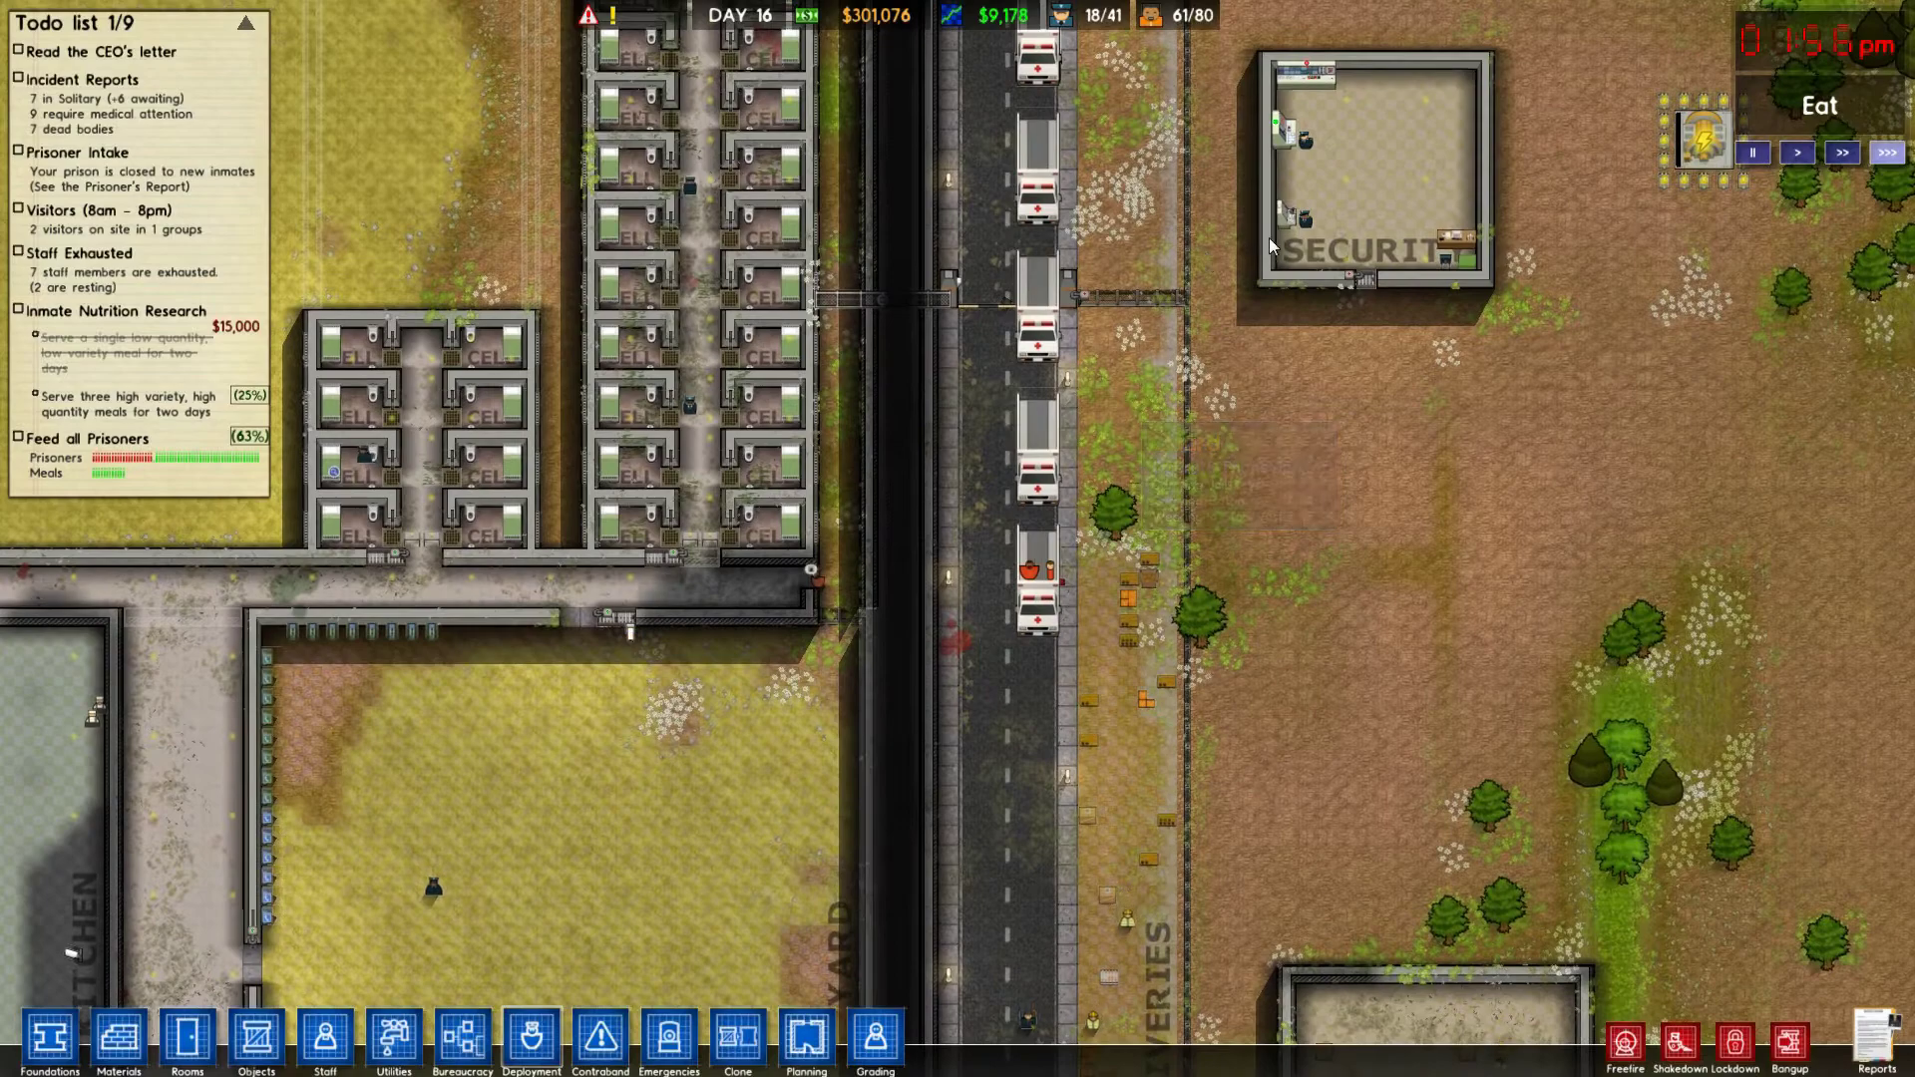
left_click(1302, 142)
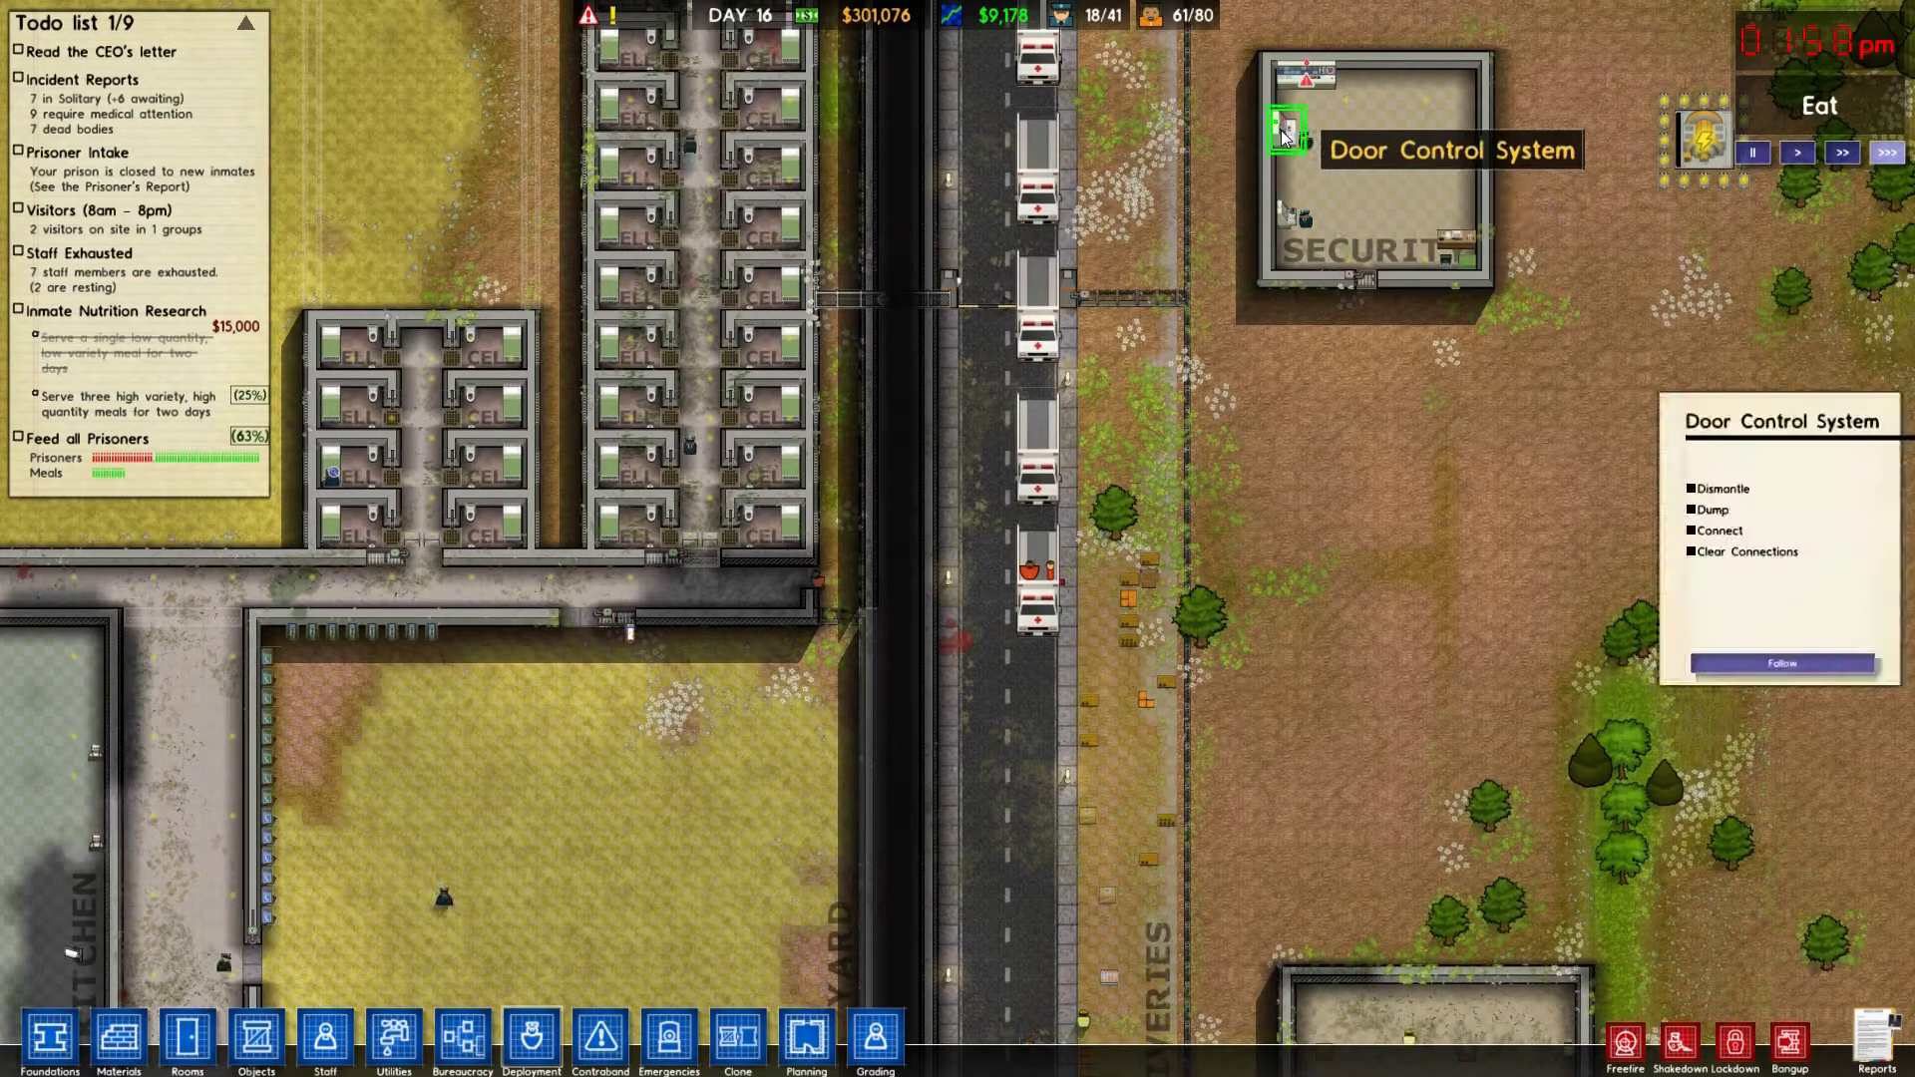
left_click(1717, 530)
key("w")
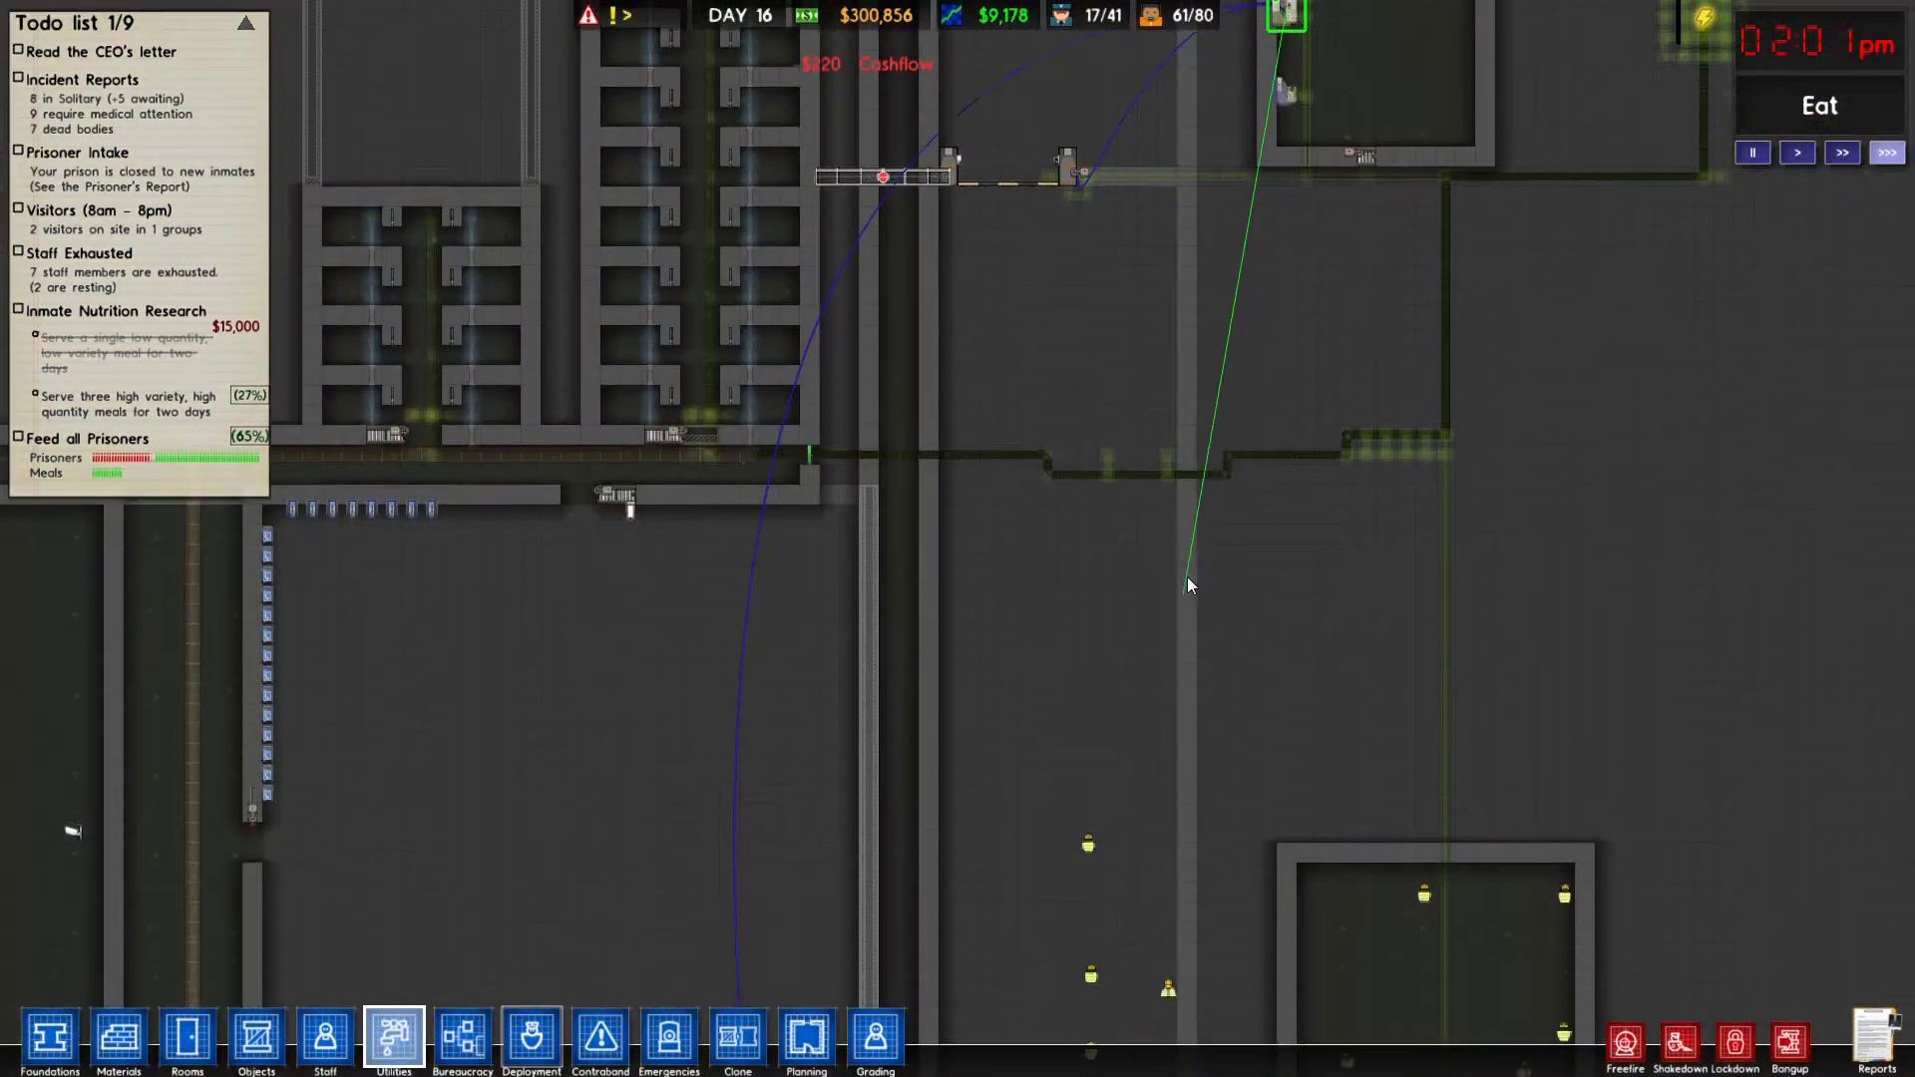
key("s")
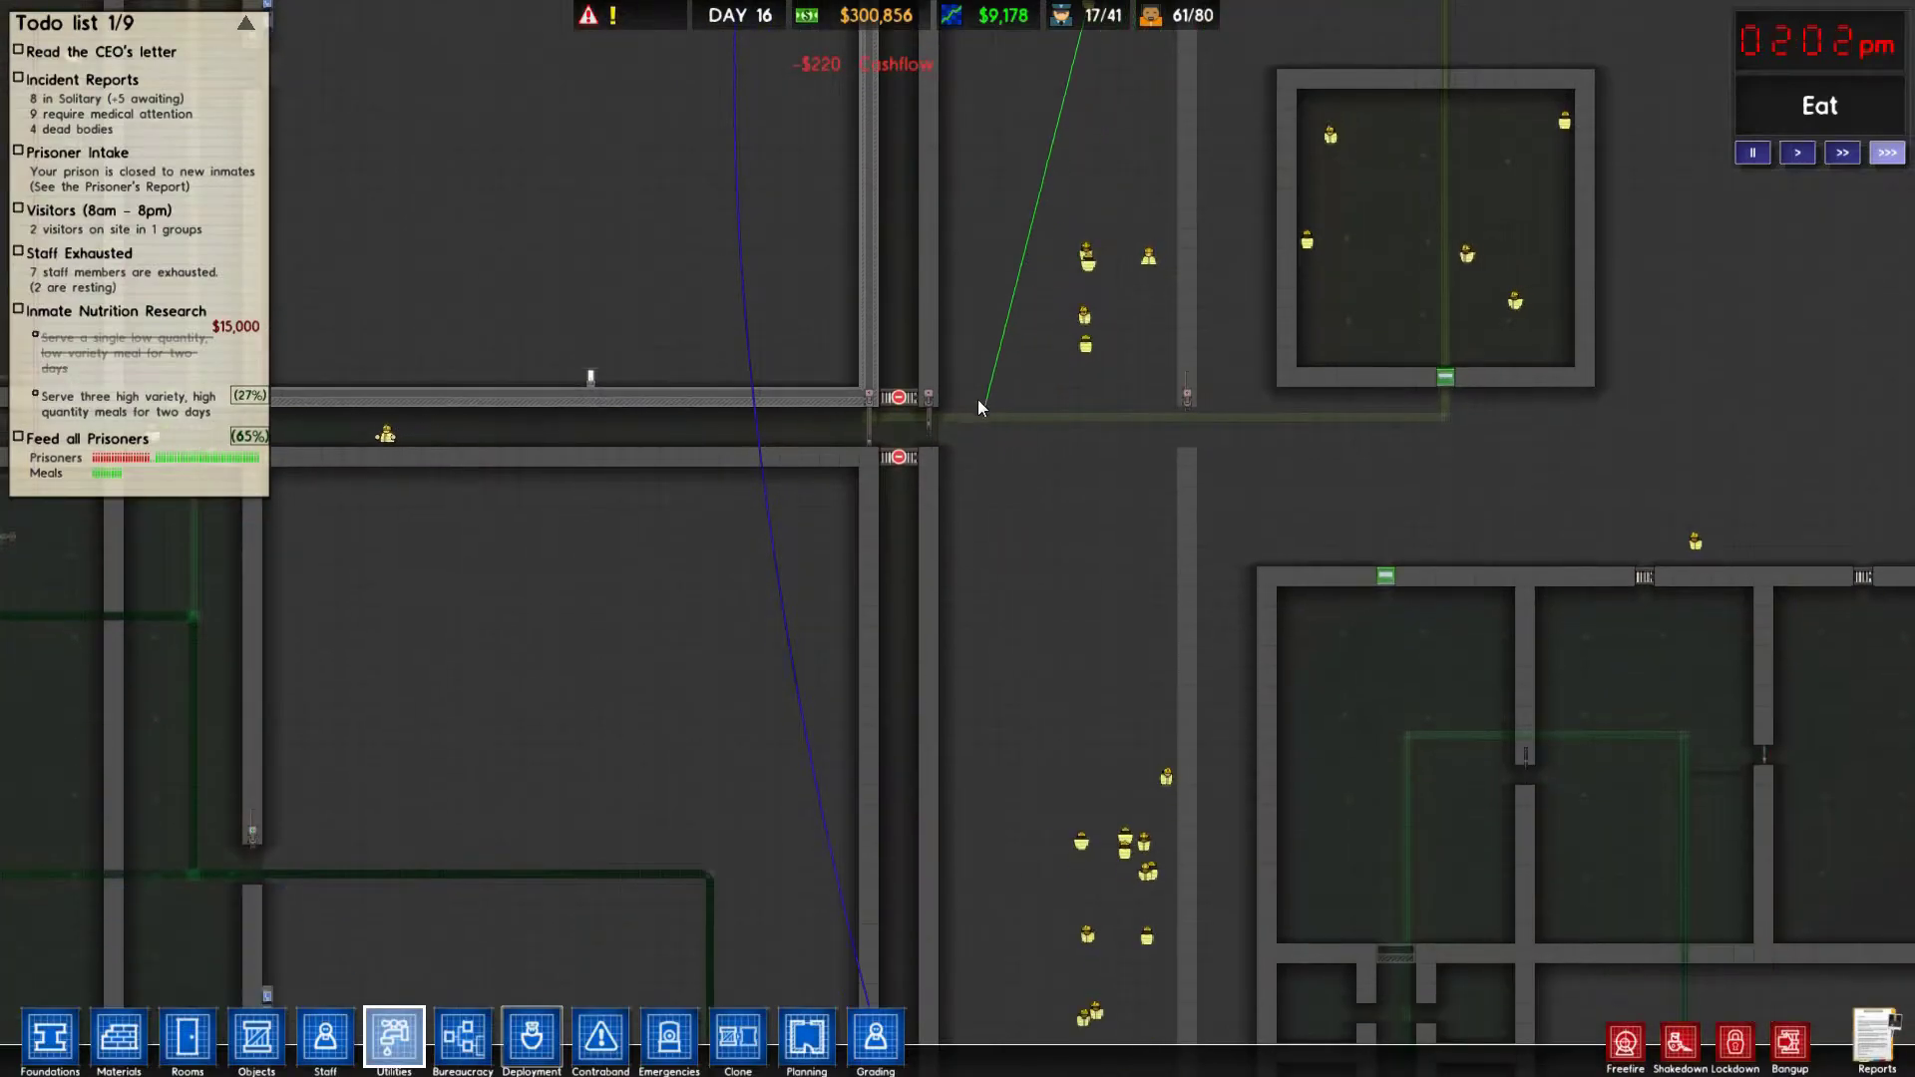
scroll(977, 398, "up", 3)
scroll(985, 402, "up", 3)
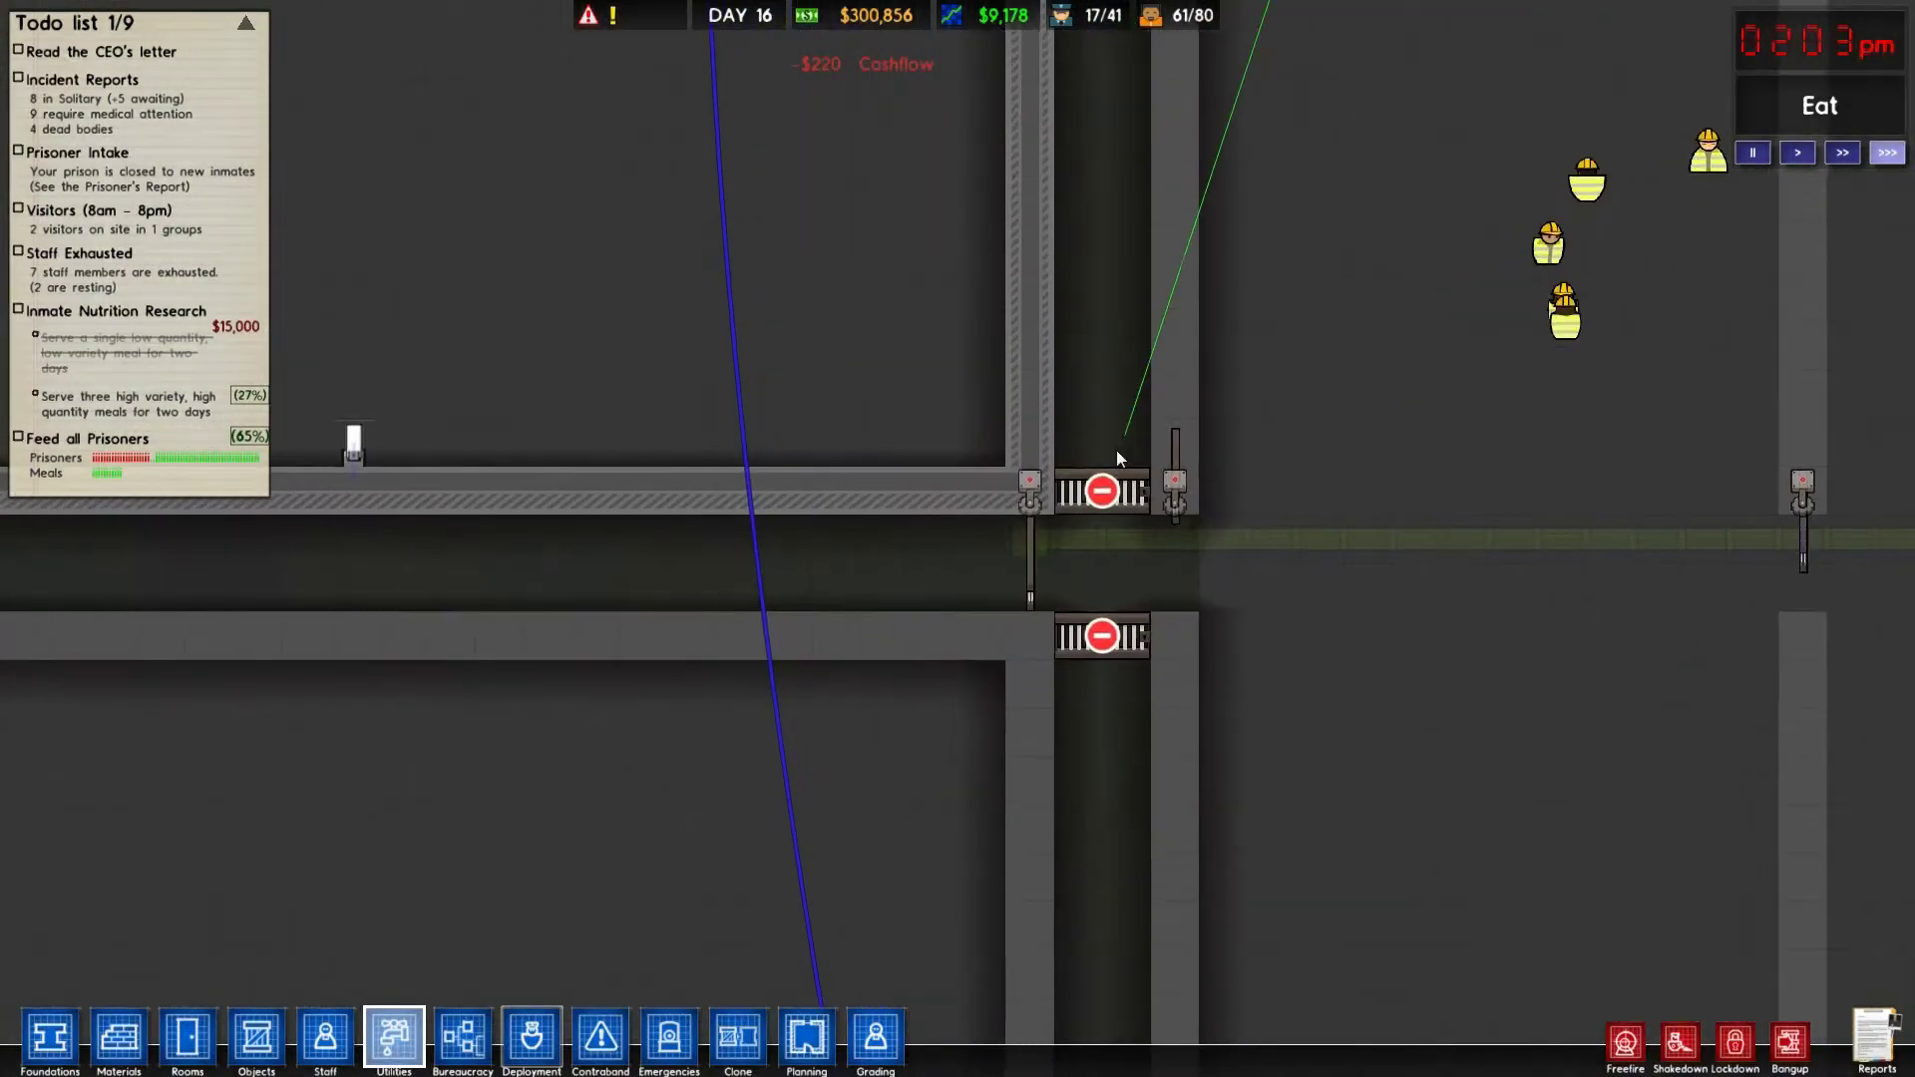
left_click(1022, 493)
left_click(1174, 496)
key("Escape")
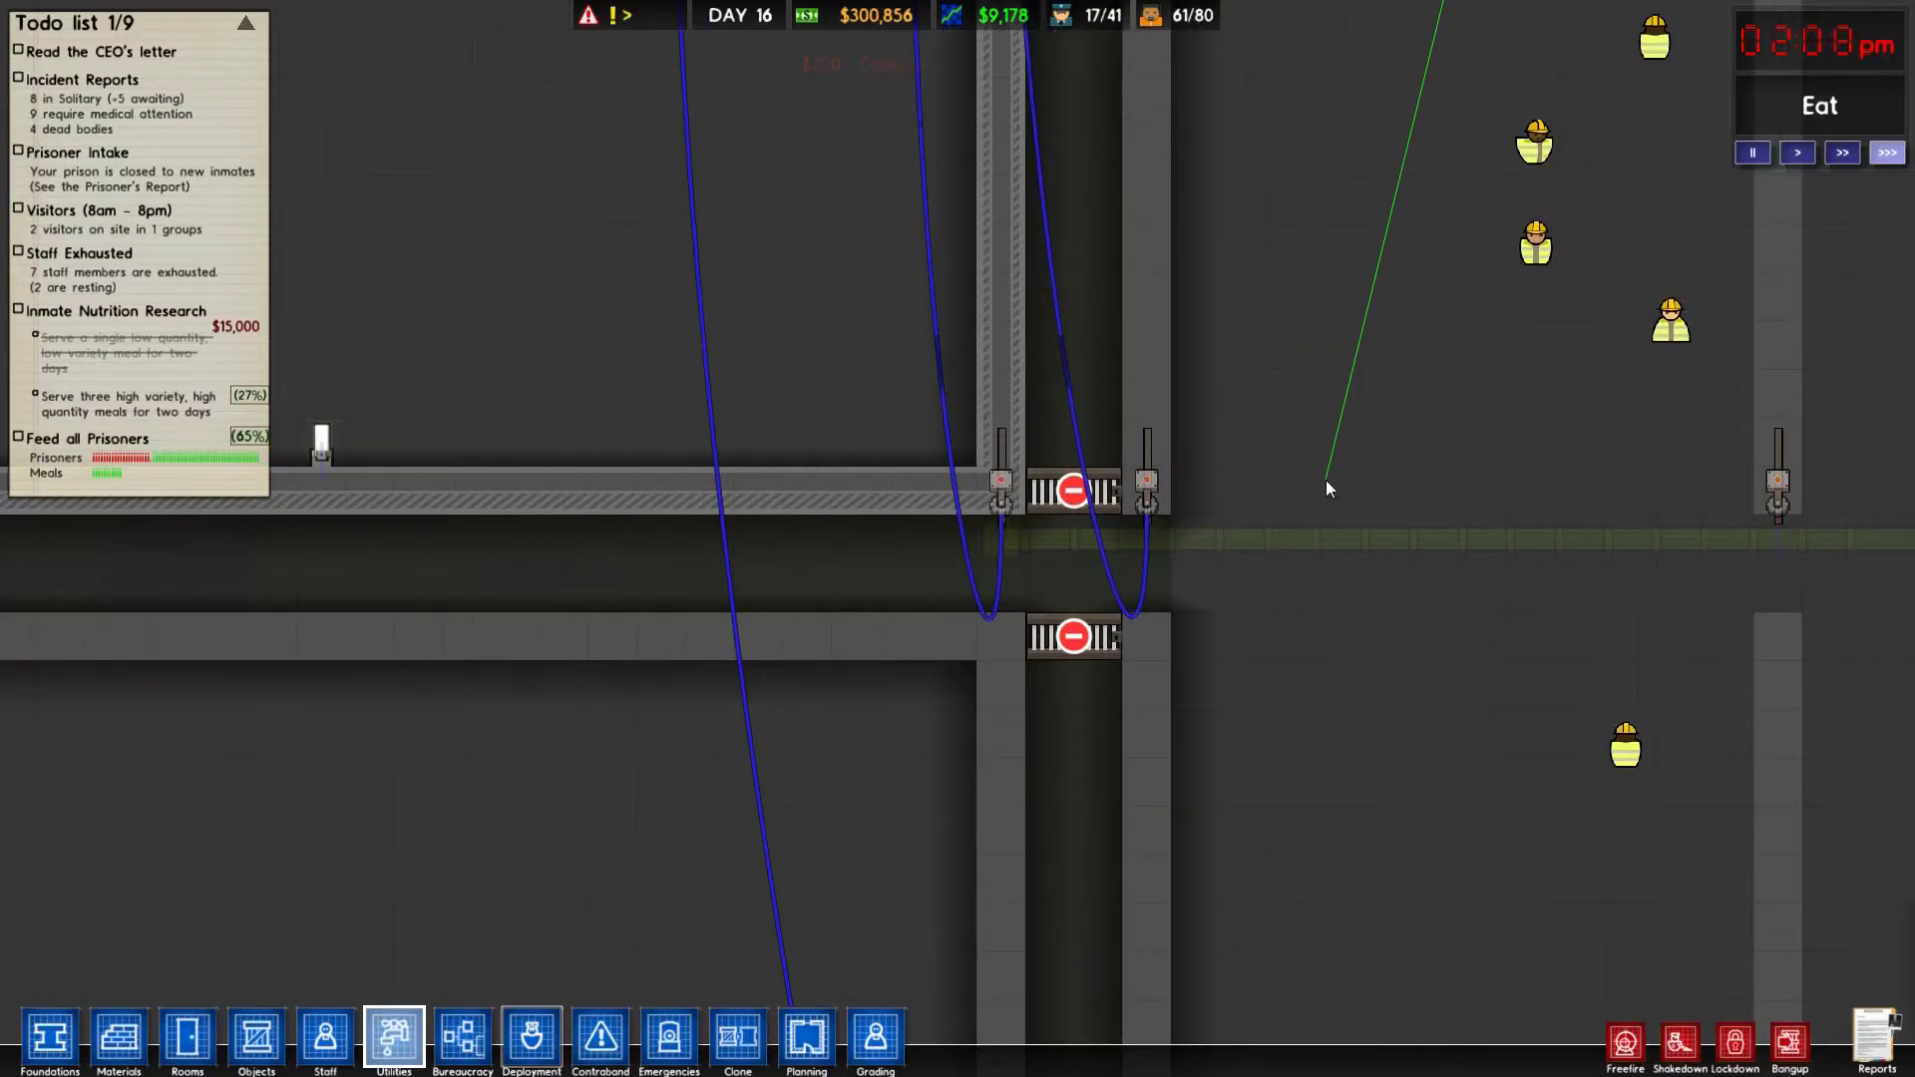
key("Escape")
scroll(1326, 480, "down", 4)
scroll(1326, 477, "down", 2)
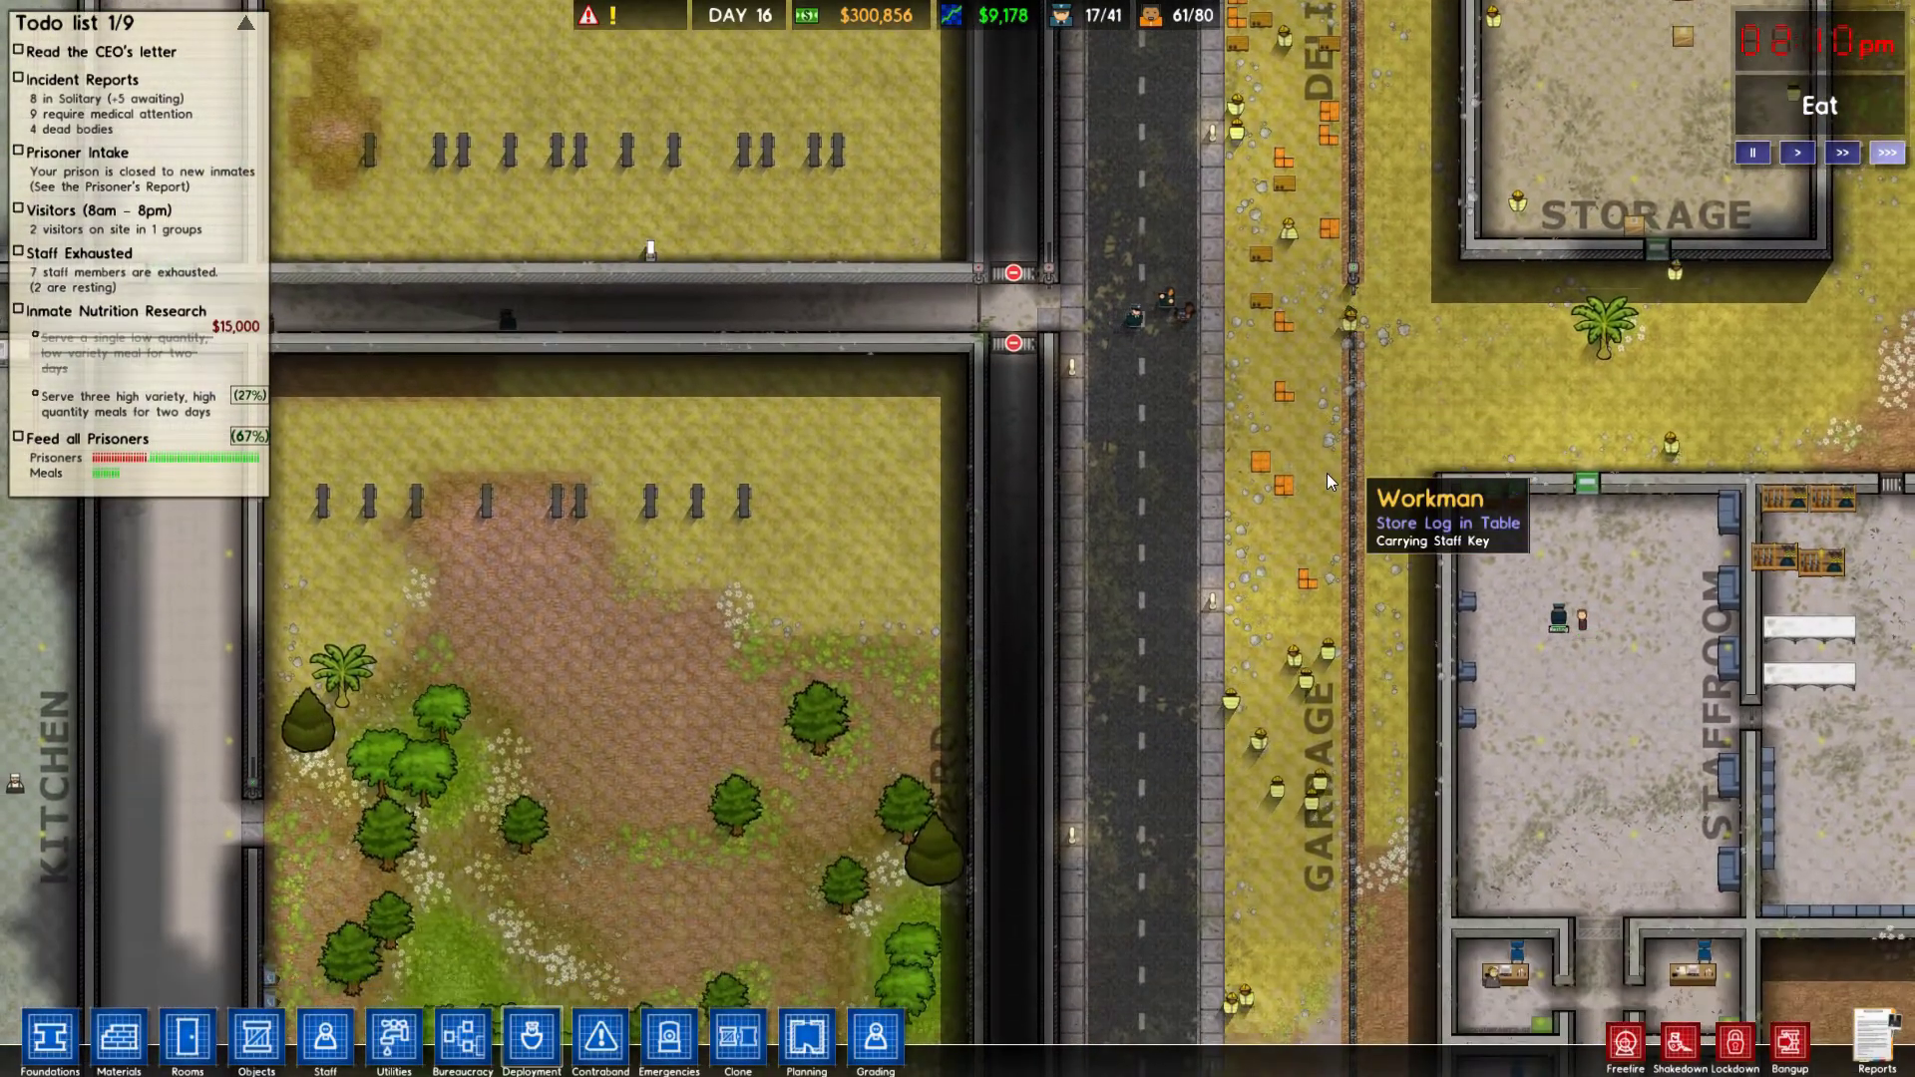
scroll(1328, 467, "down", 4)
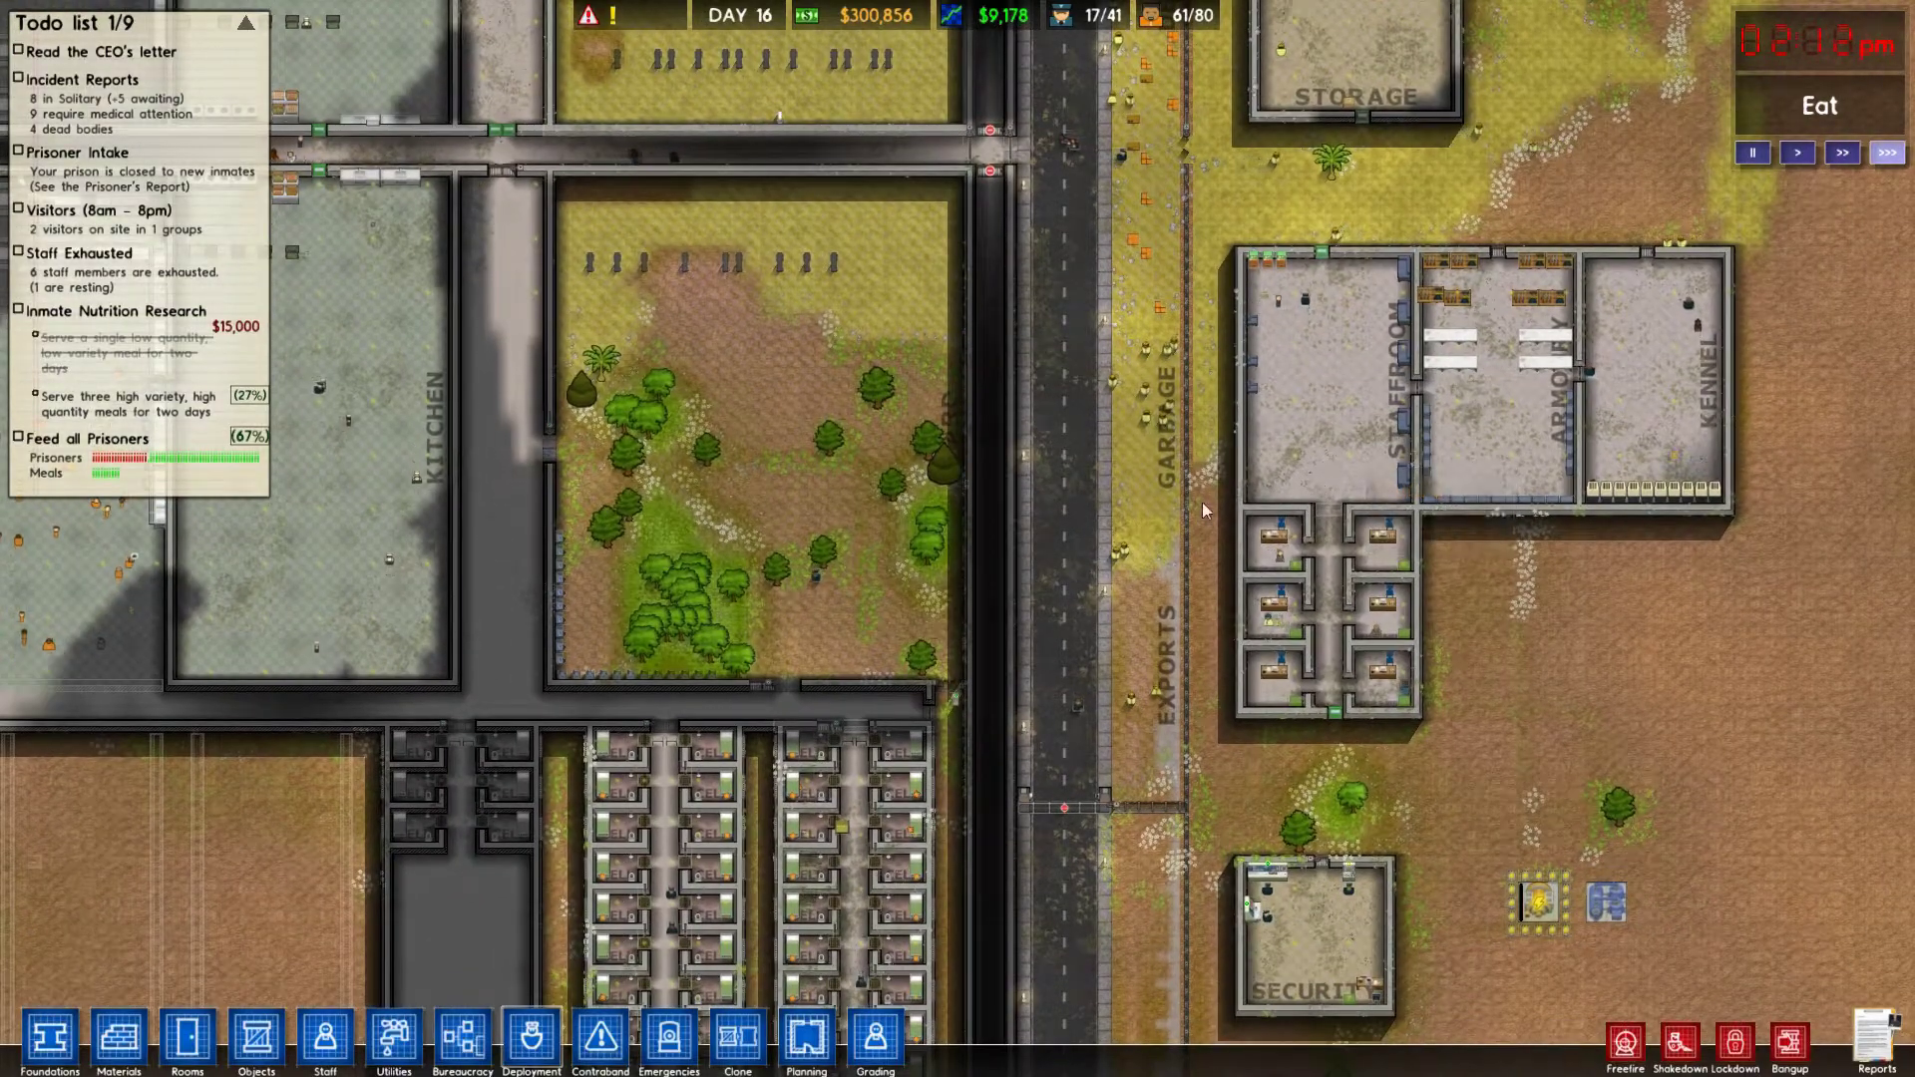
scroll(638, 664, "up", 1)
key("w")
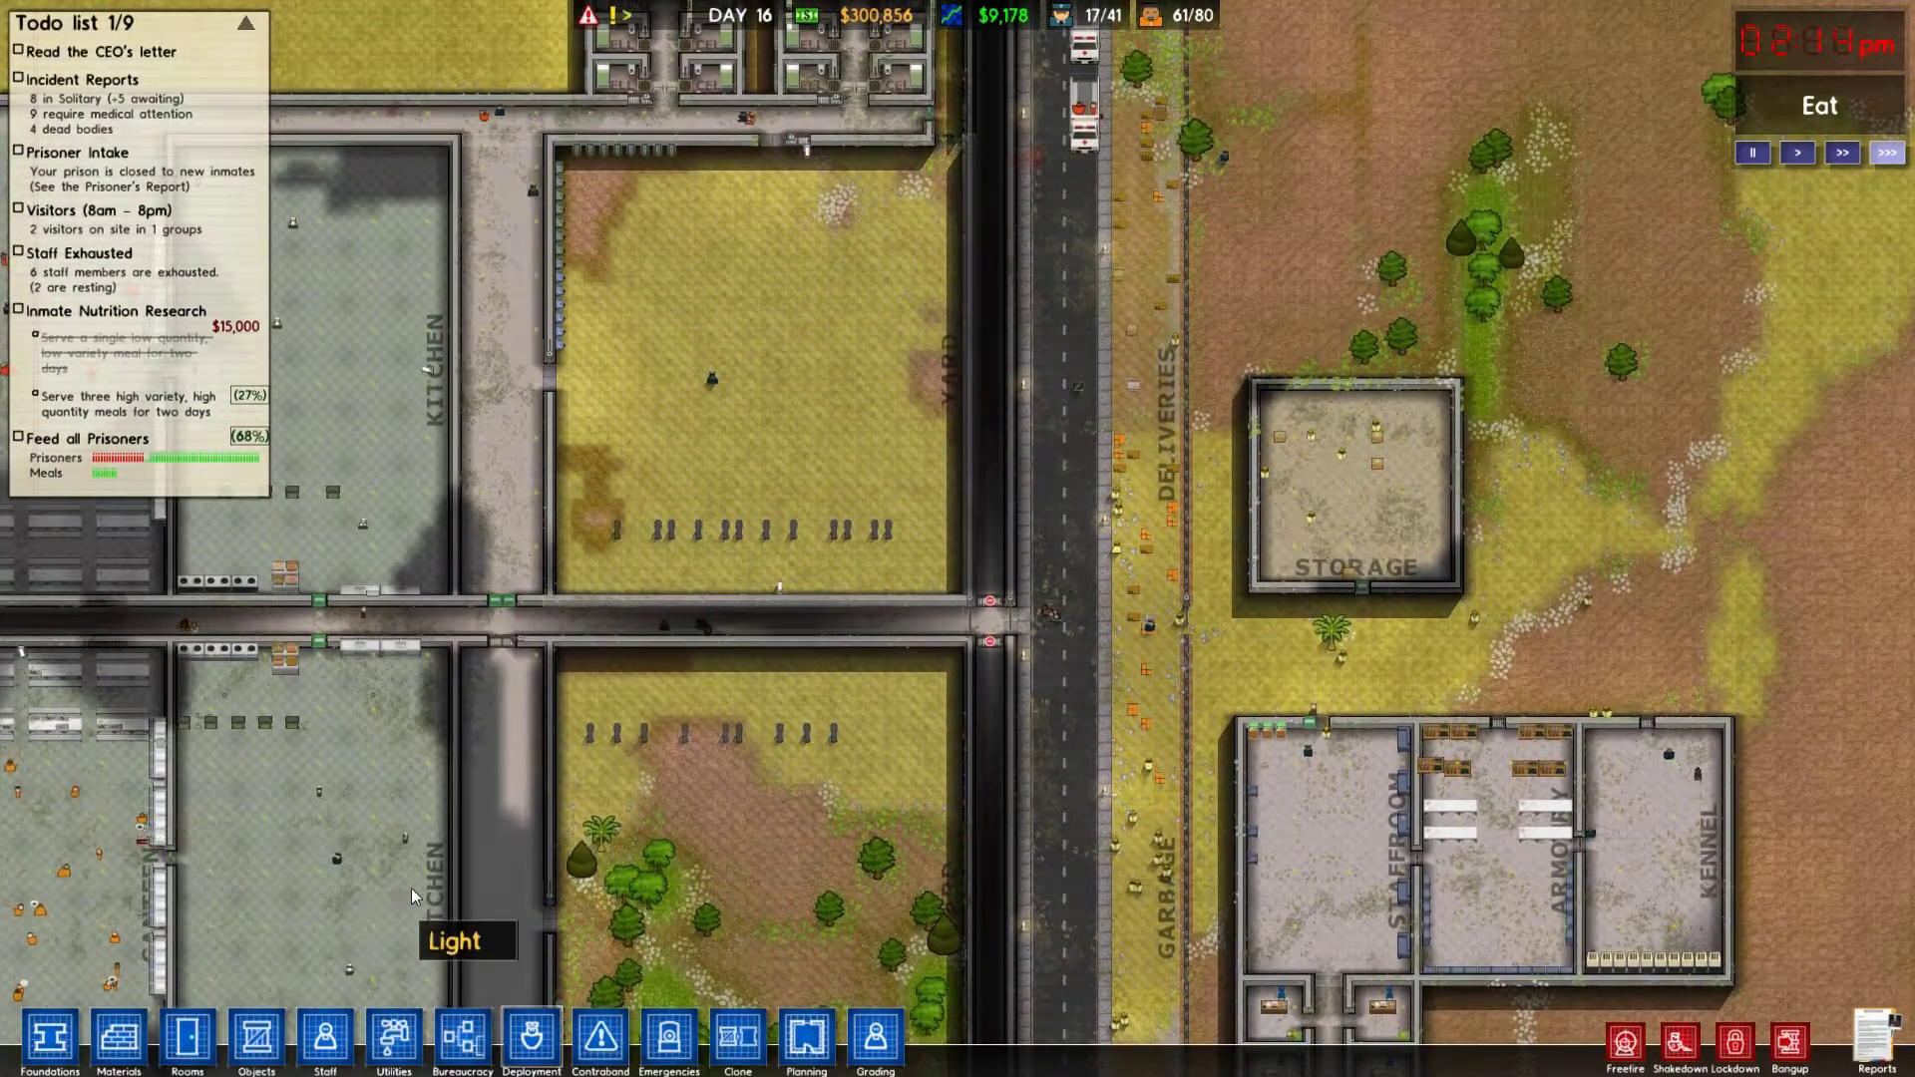
Zone the security room outside the walls as Staff Only in the Deployment overlay.
left_click(542, 1040)
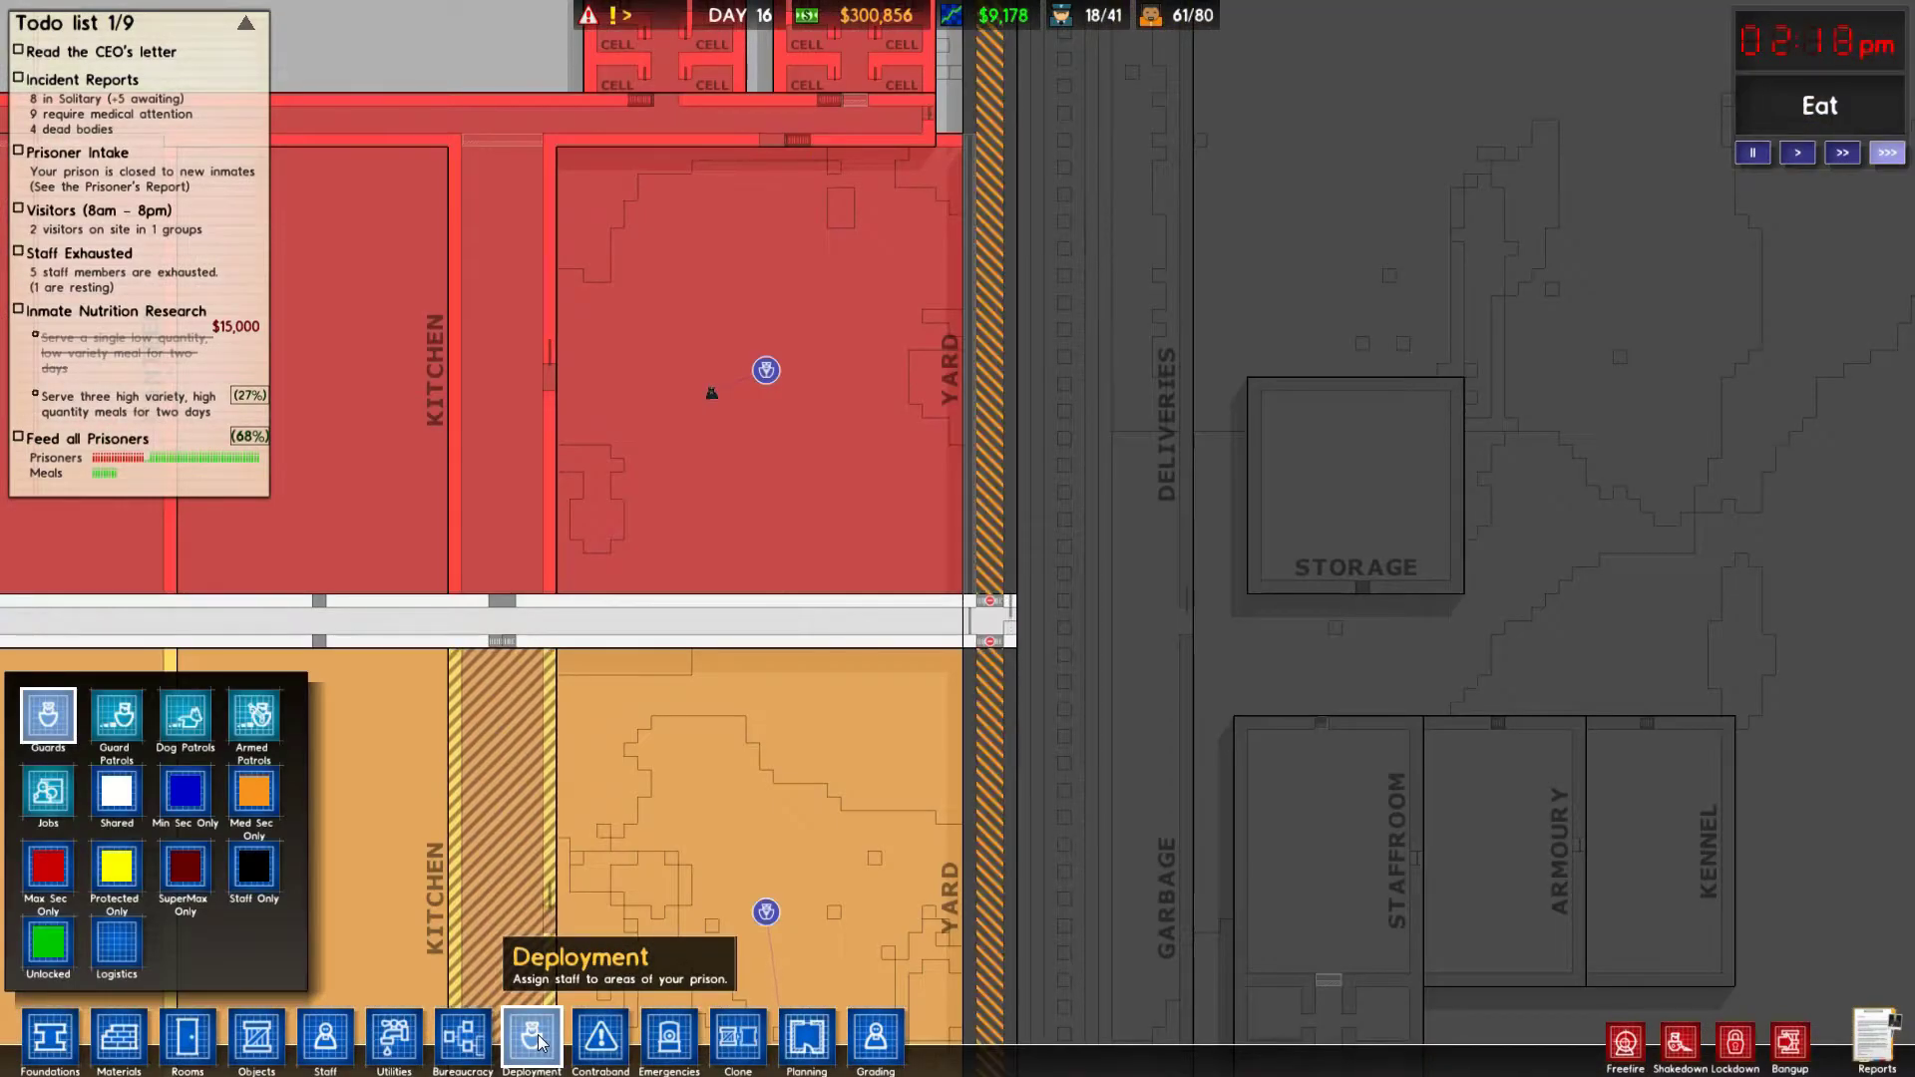
key("d")
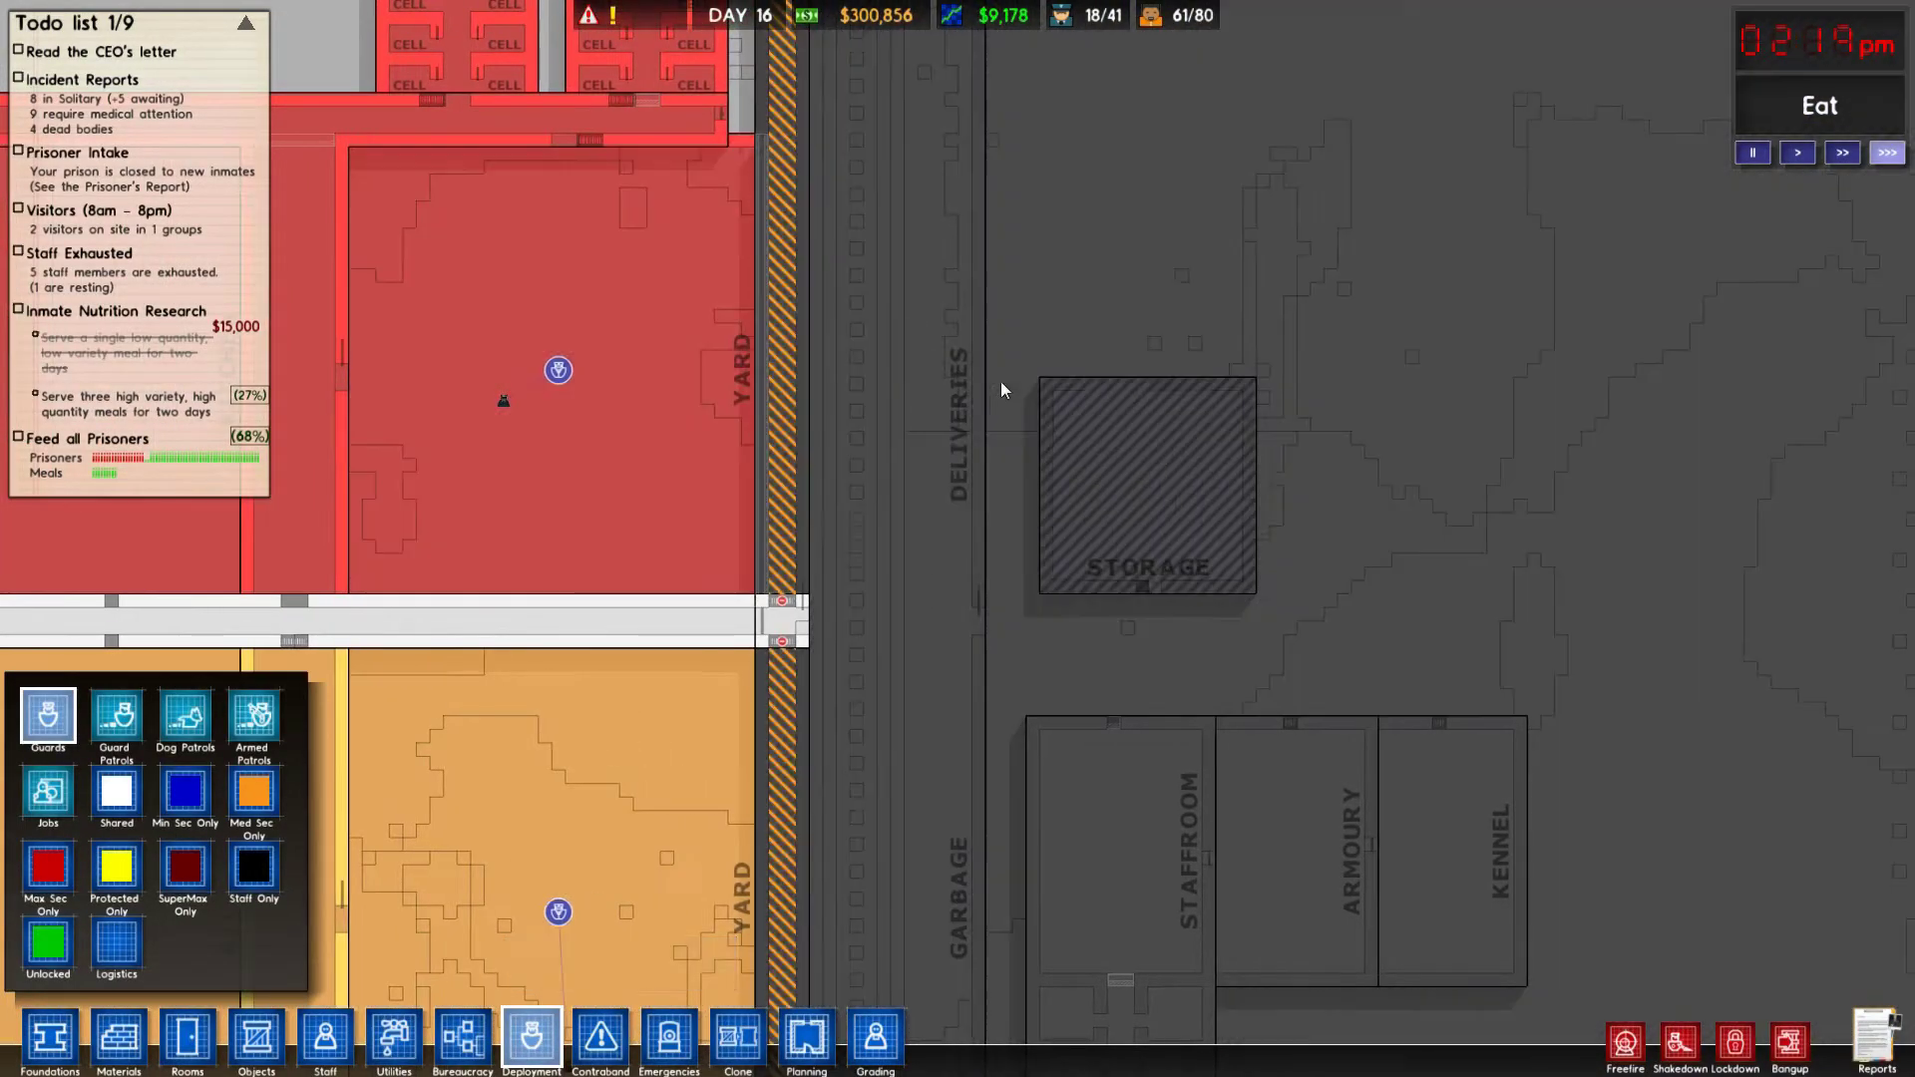
scroll(966, 424, "down", 2)
scroll(965, 414, "down", 3)
key("s")
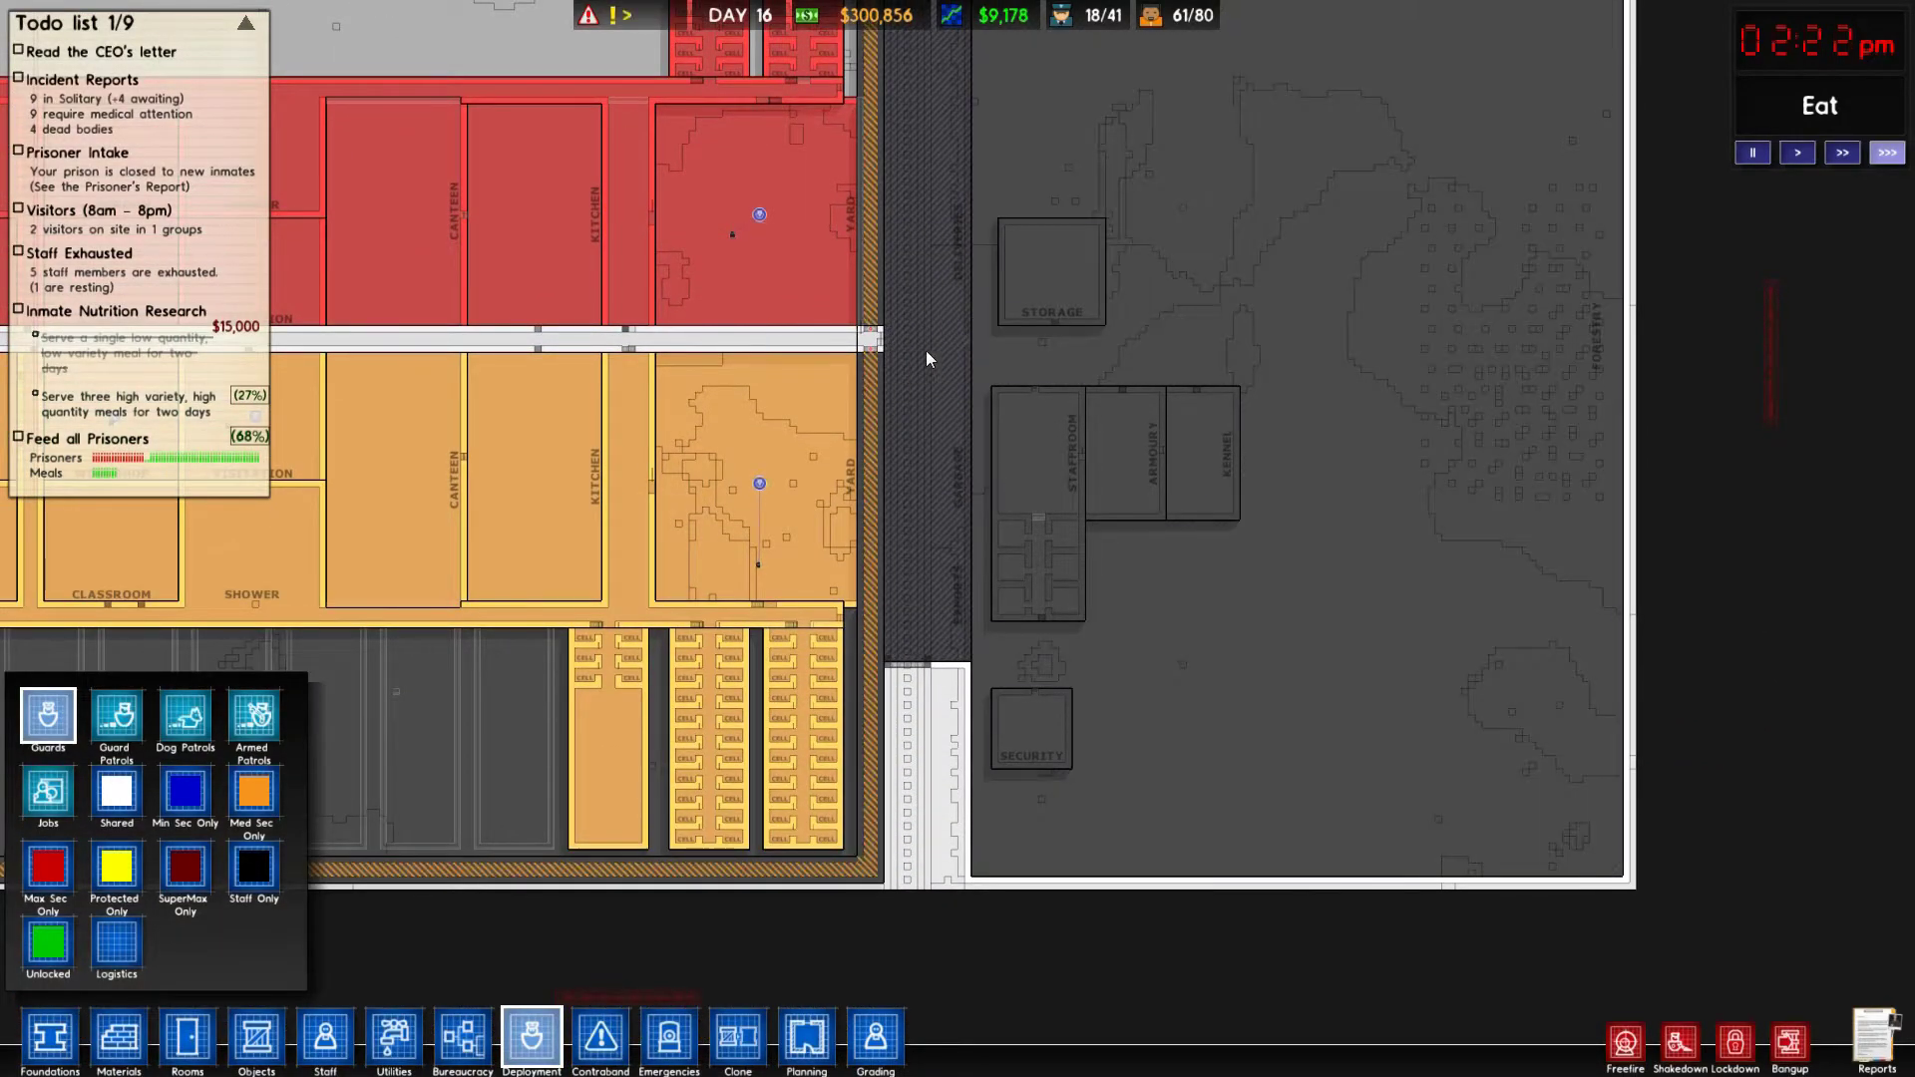
key("w")
key("w")
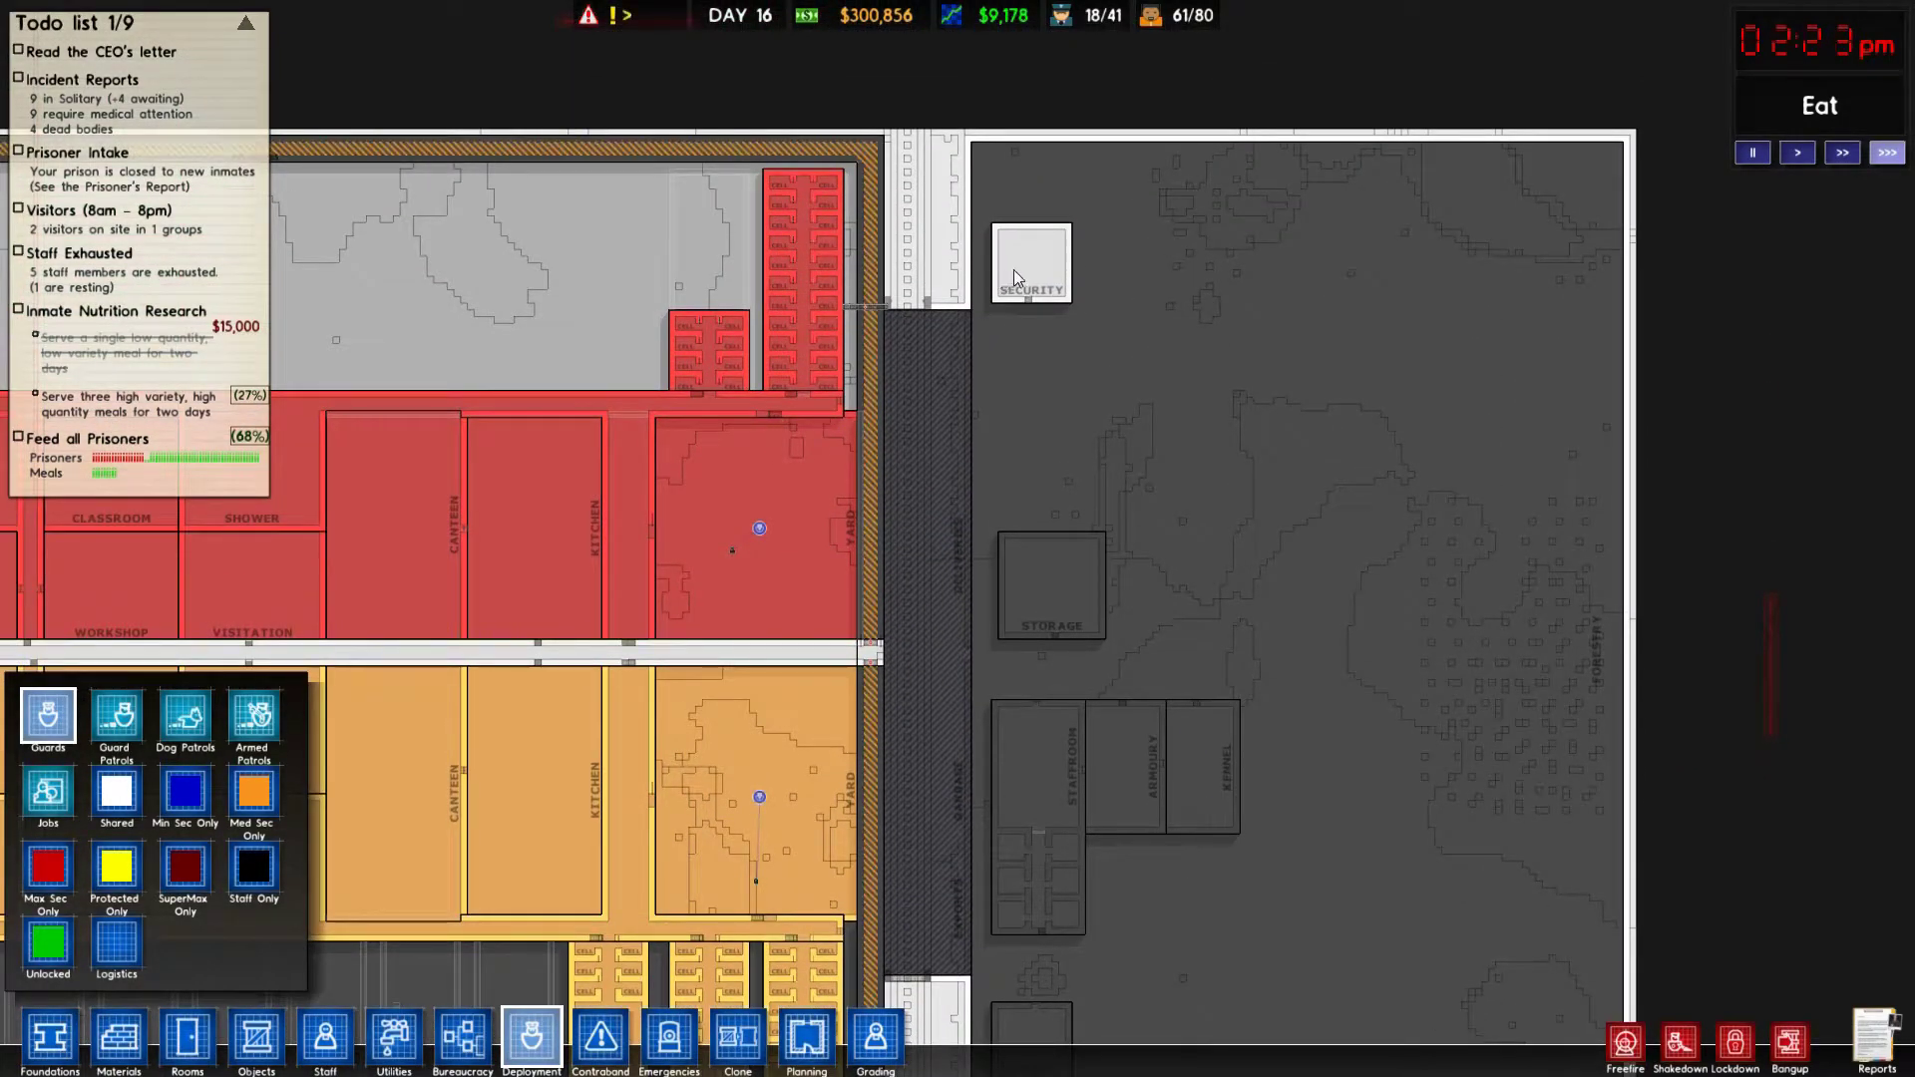
left_click(251, 873)
left_click(1032, 264)
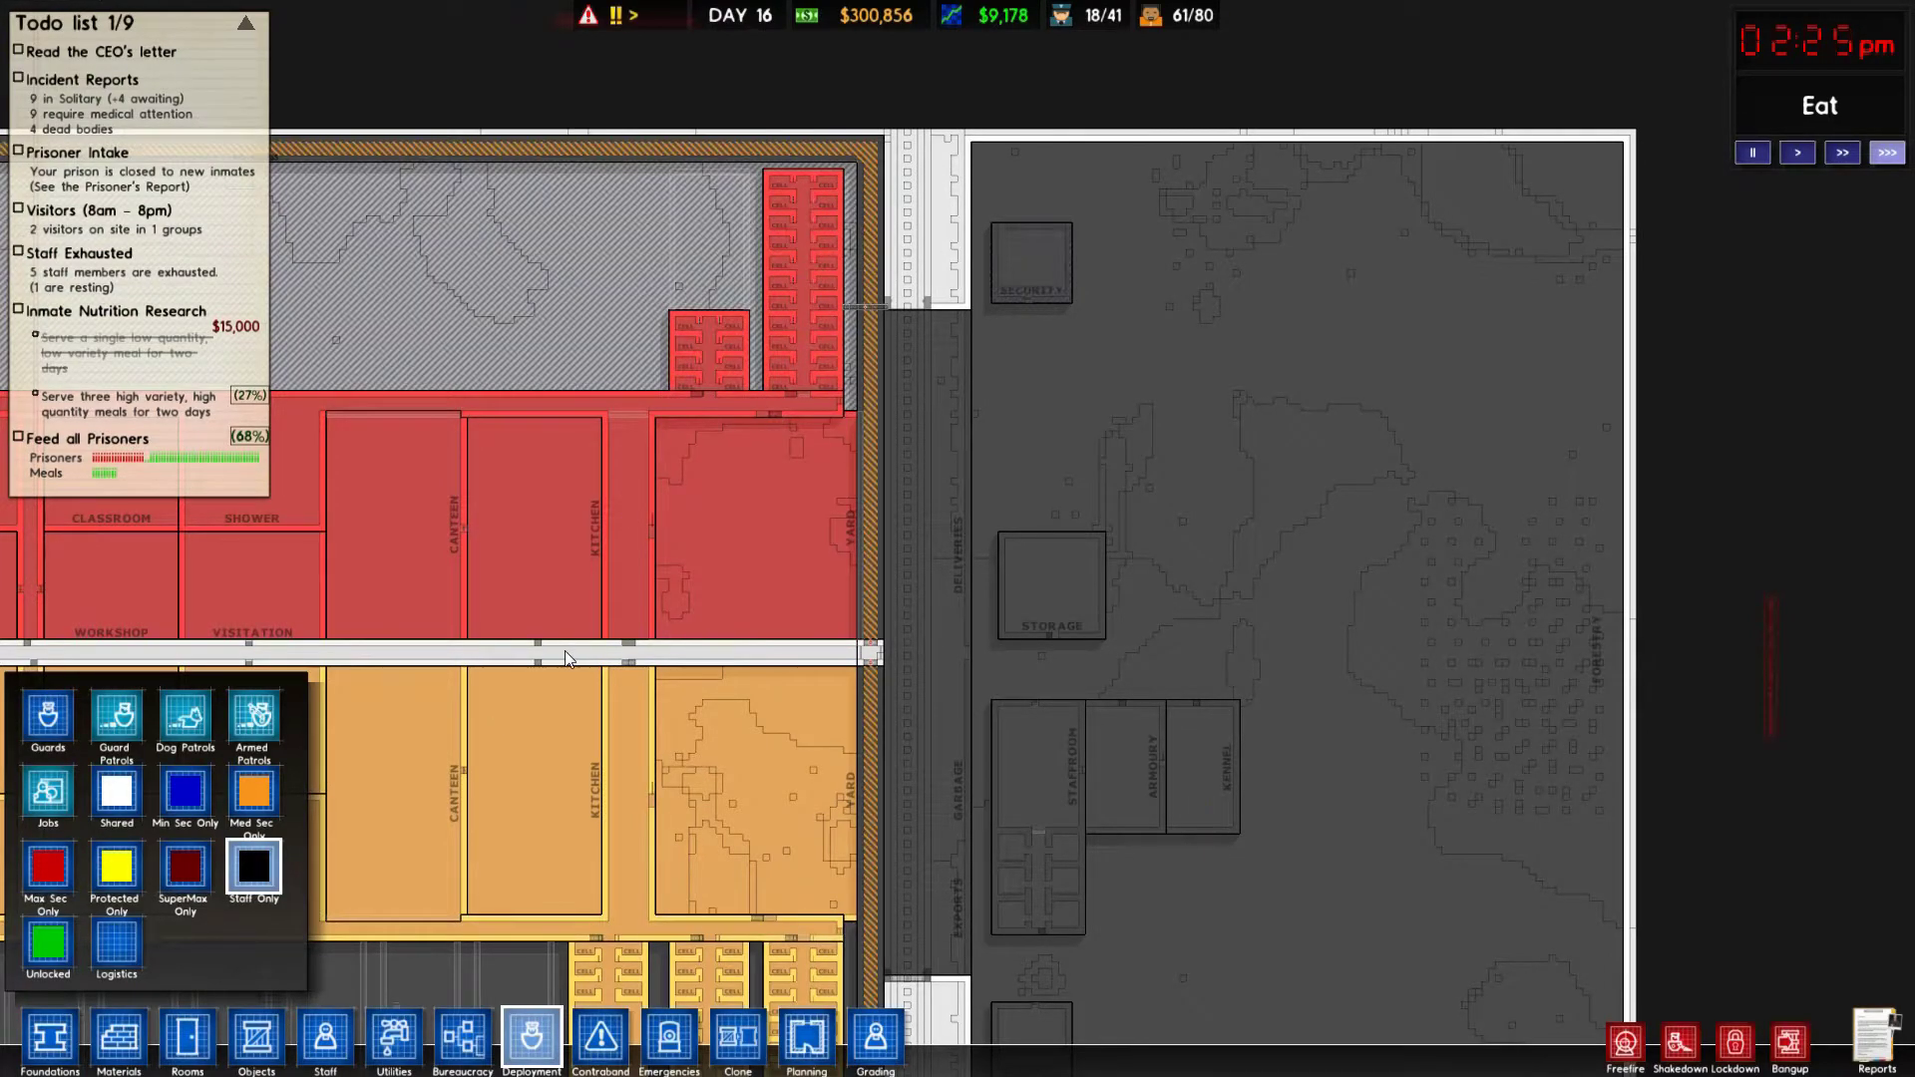
right_click(607, 615)
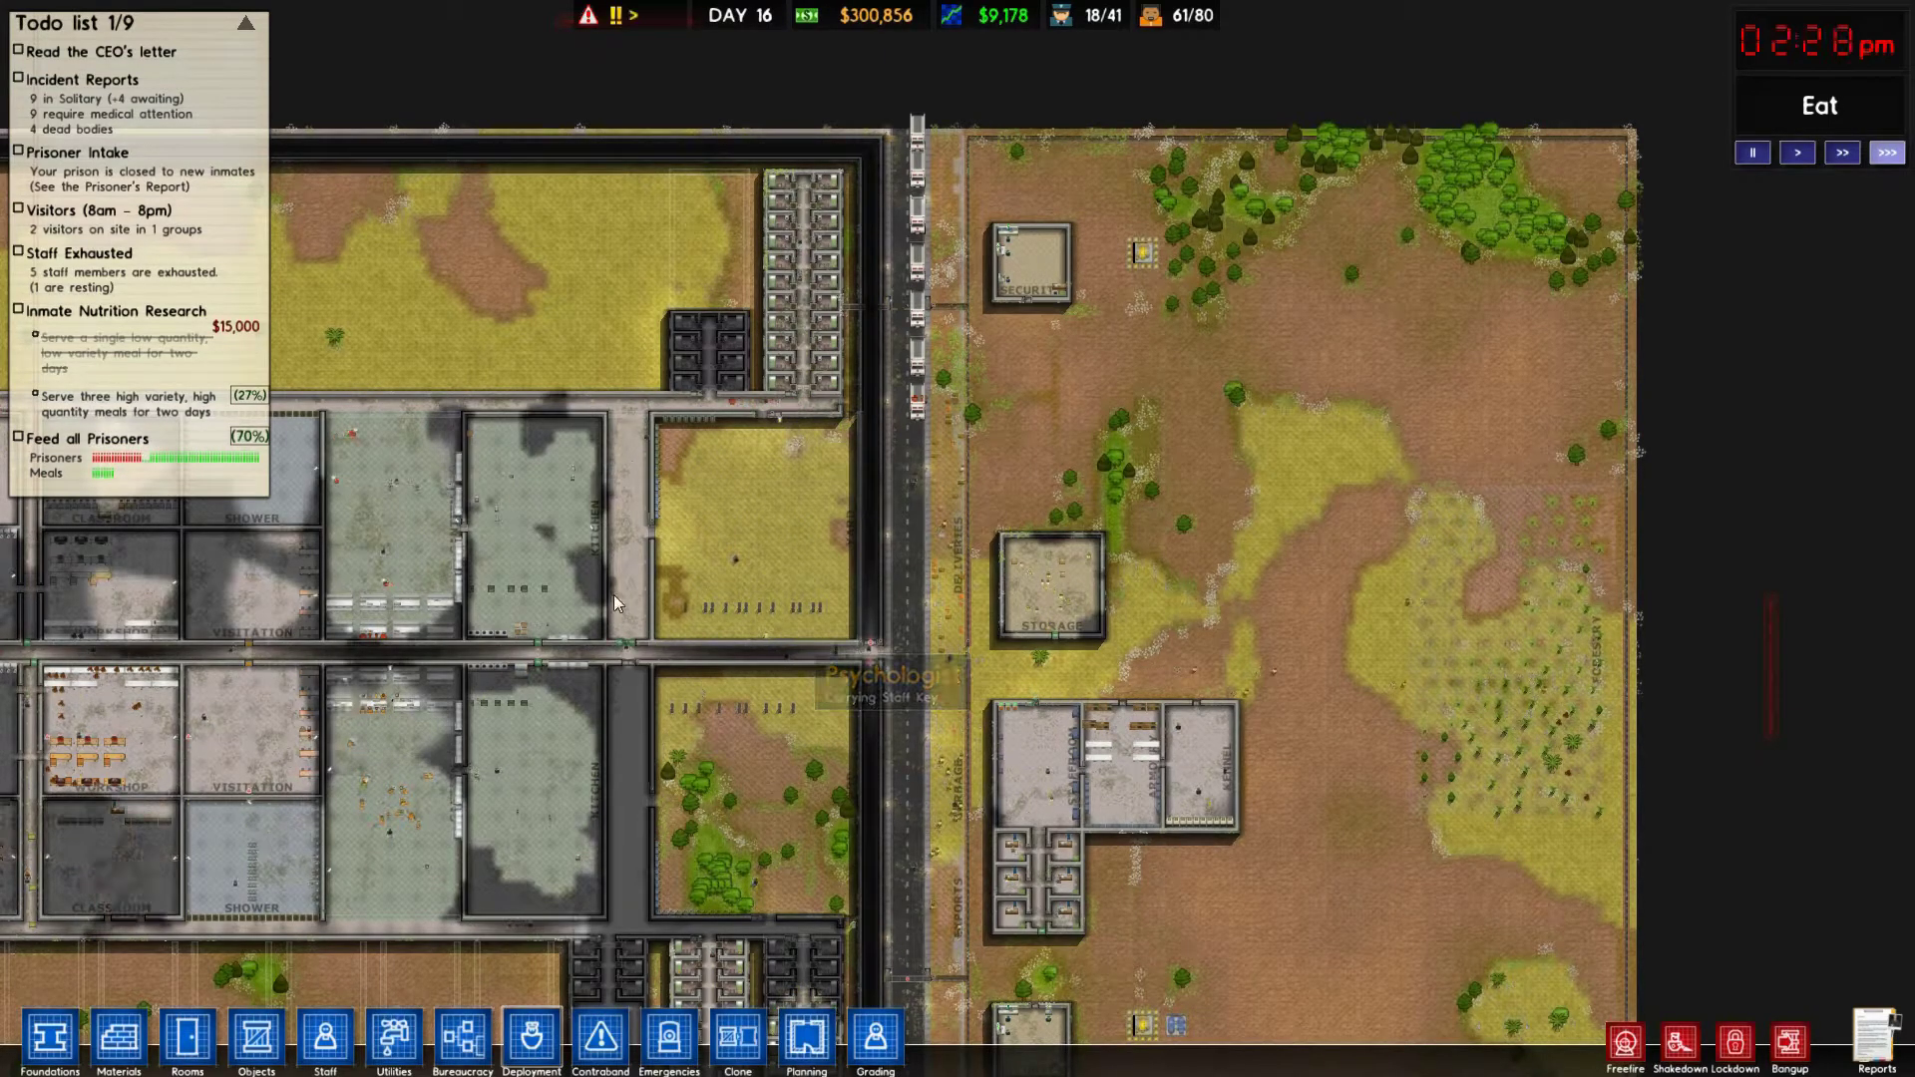
scroll(613, 593, "down", 3)
scroll(614, 595, "down", 2)
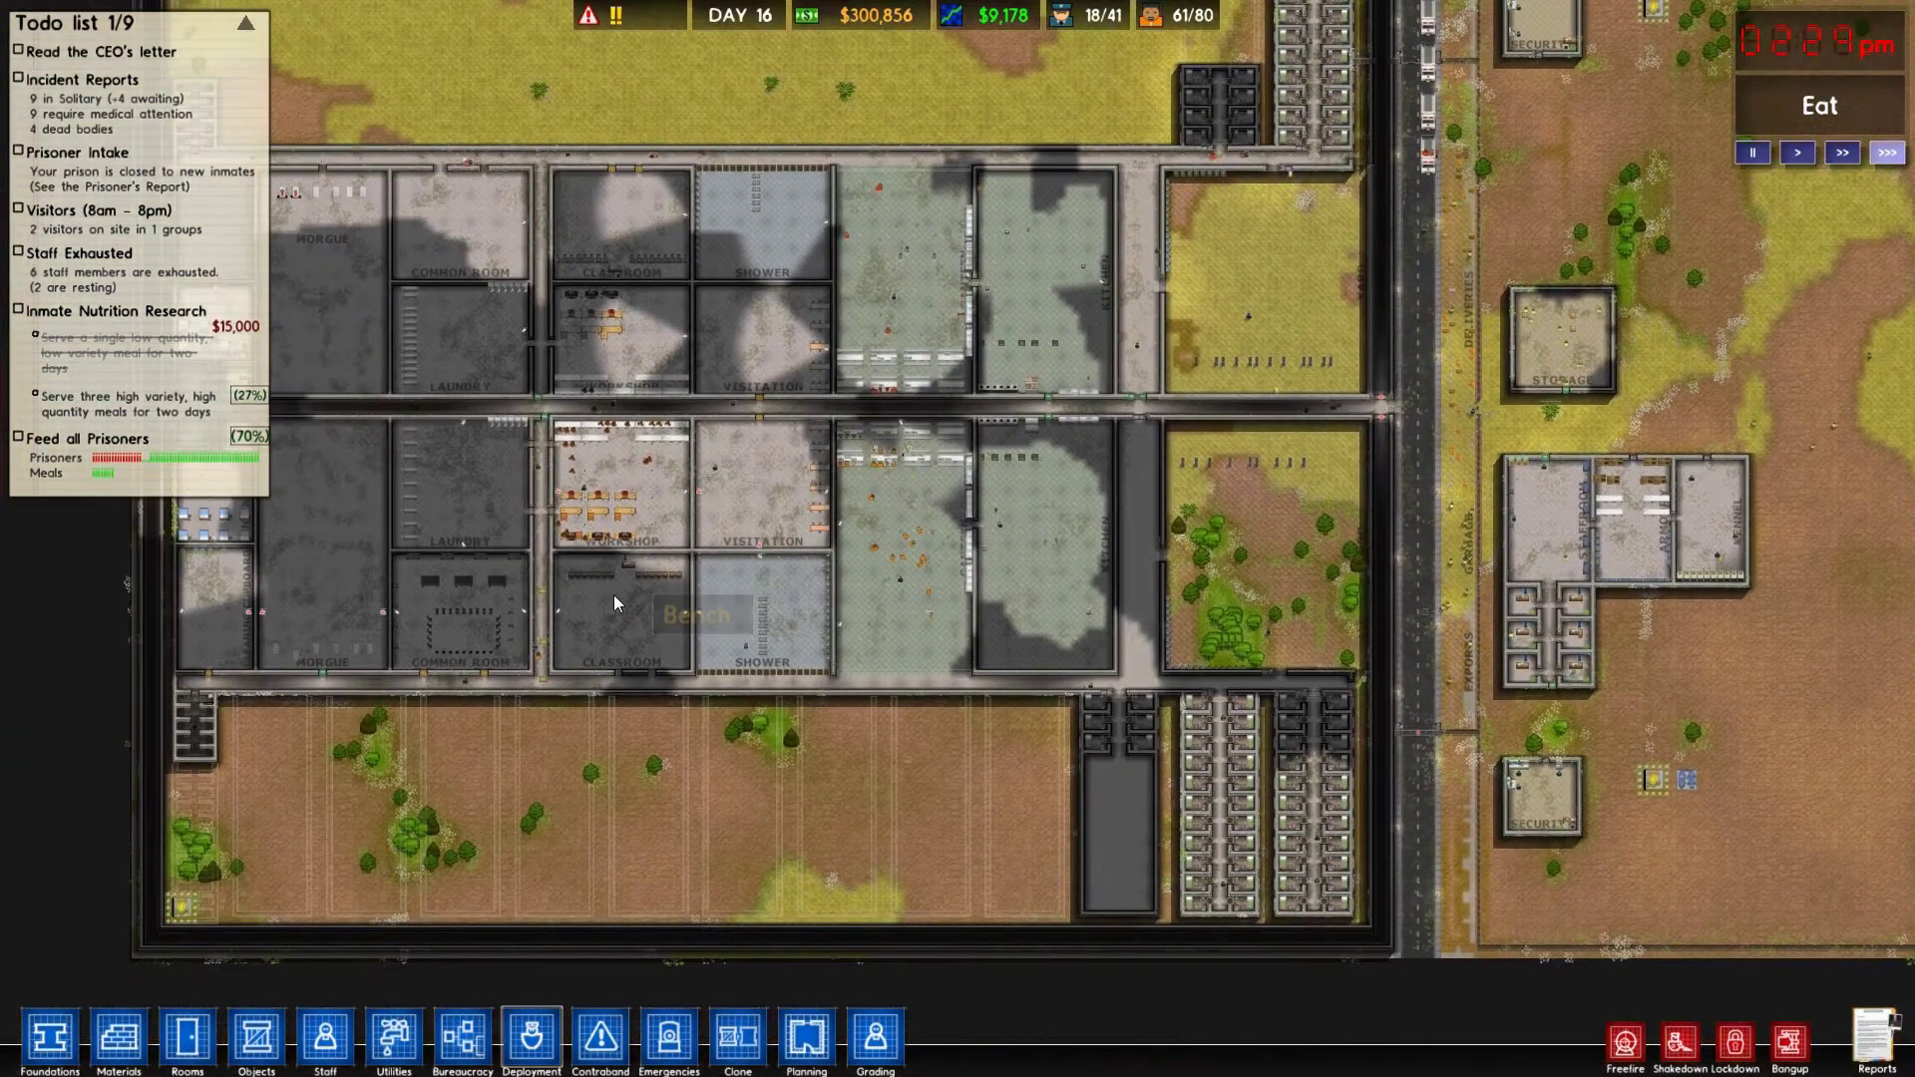
Open the main menu over the paused day-16 prison with Escape.
key("Escape")
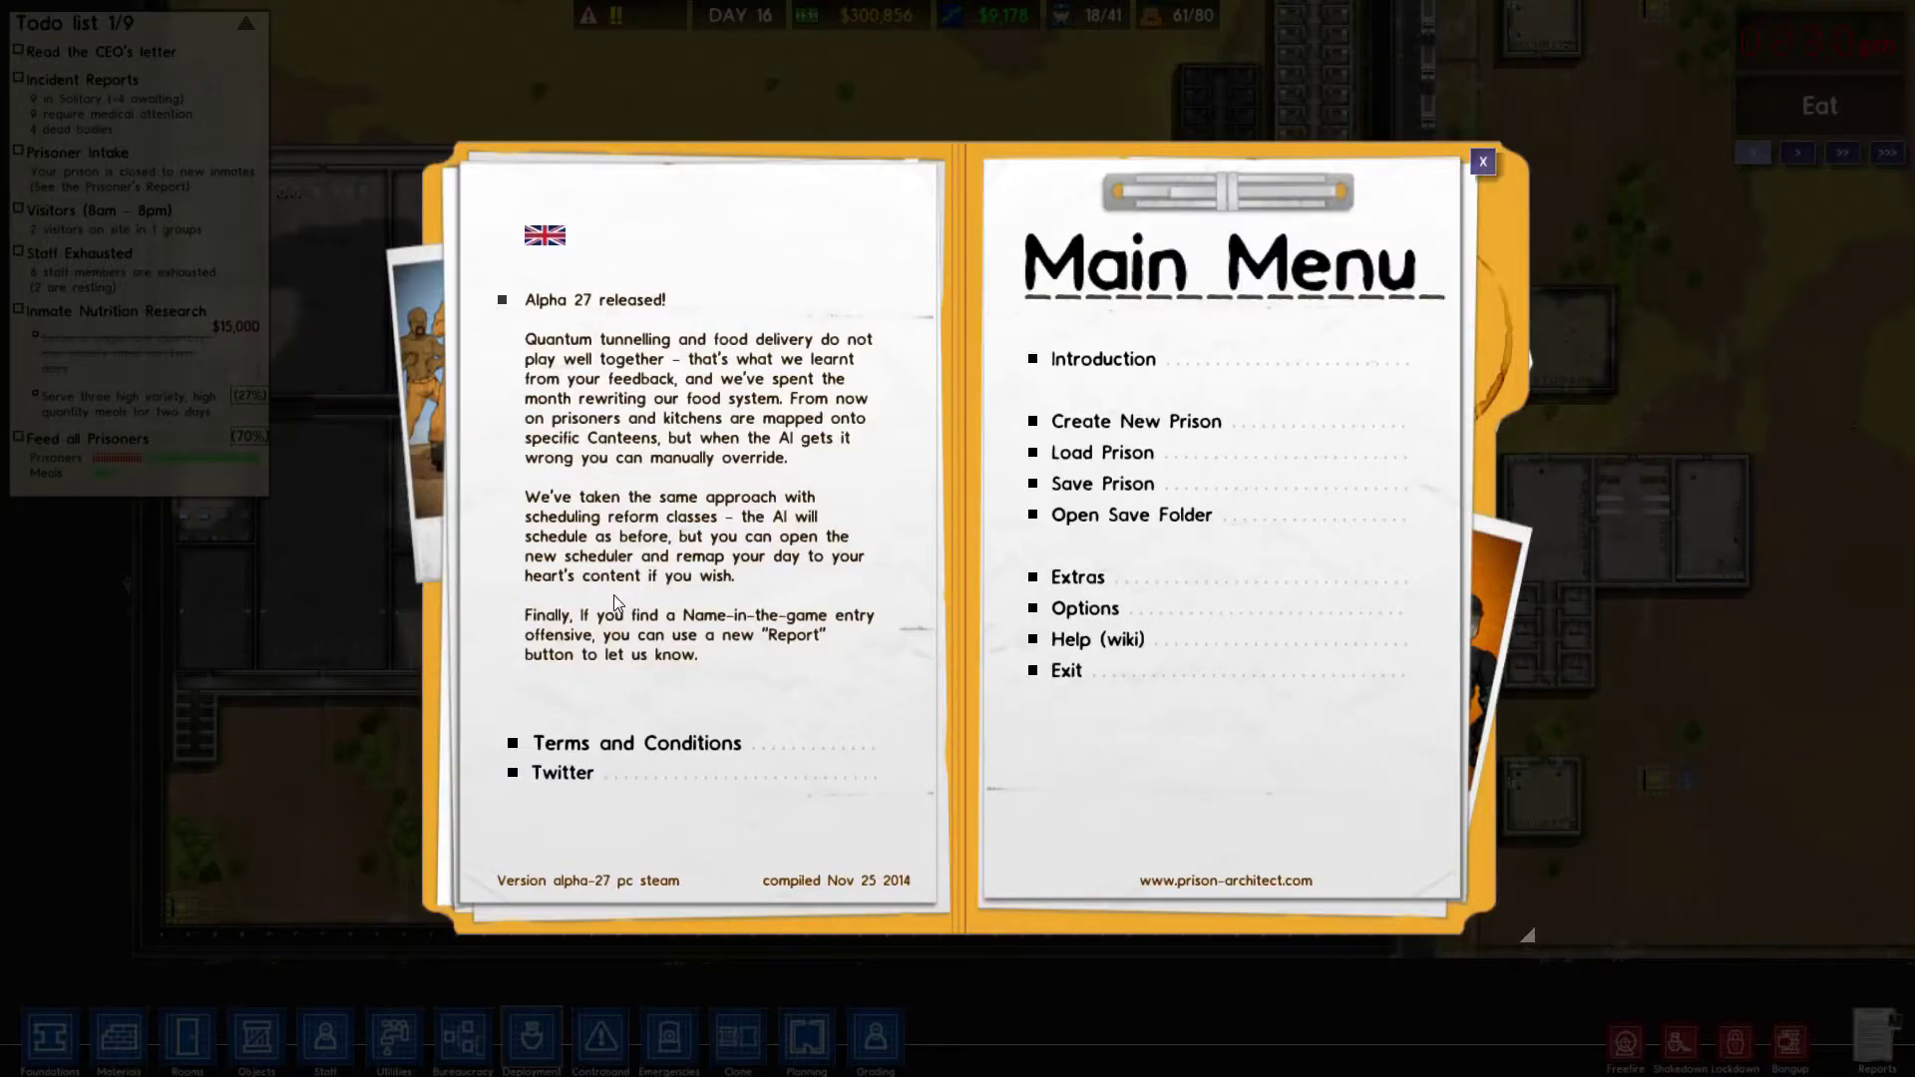